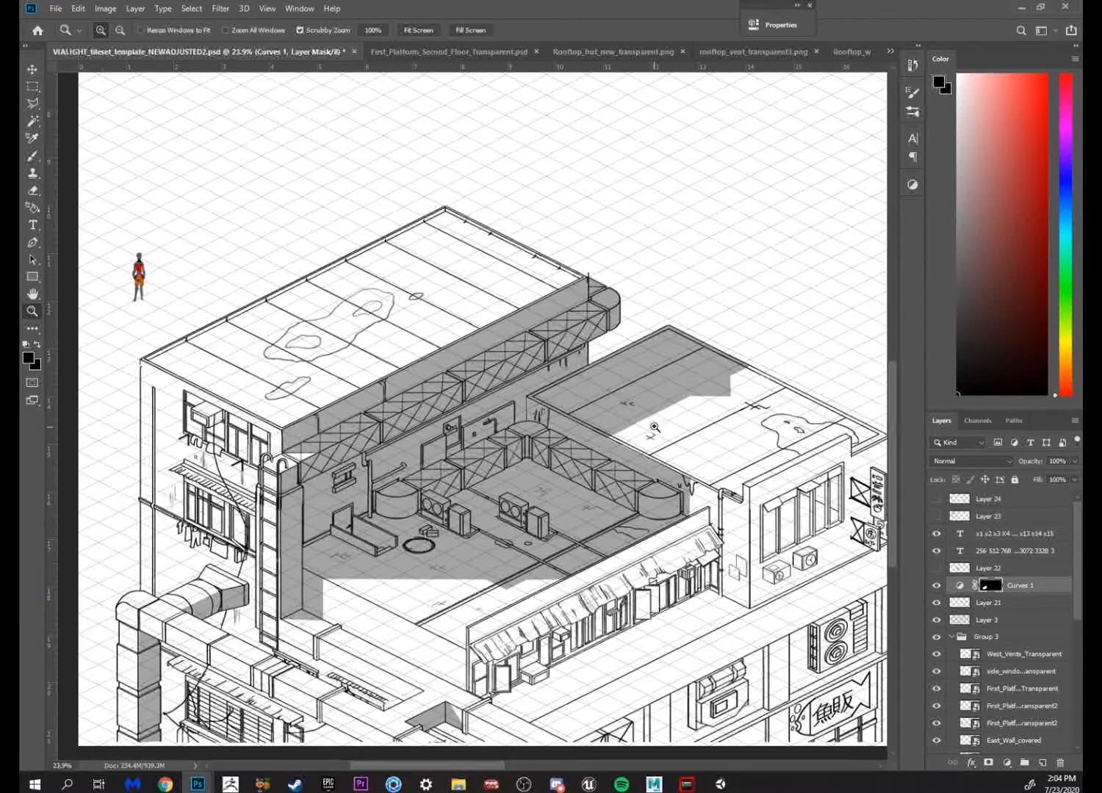
Toggle the visibility of the Curves 1 layer repeatedly to compare the building with and without its shadows
drag(654, 426, 747, 369)
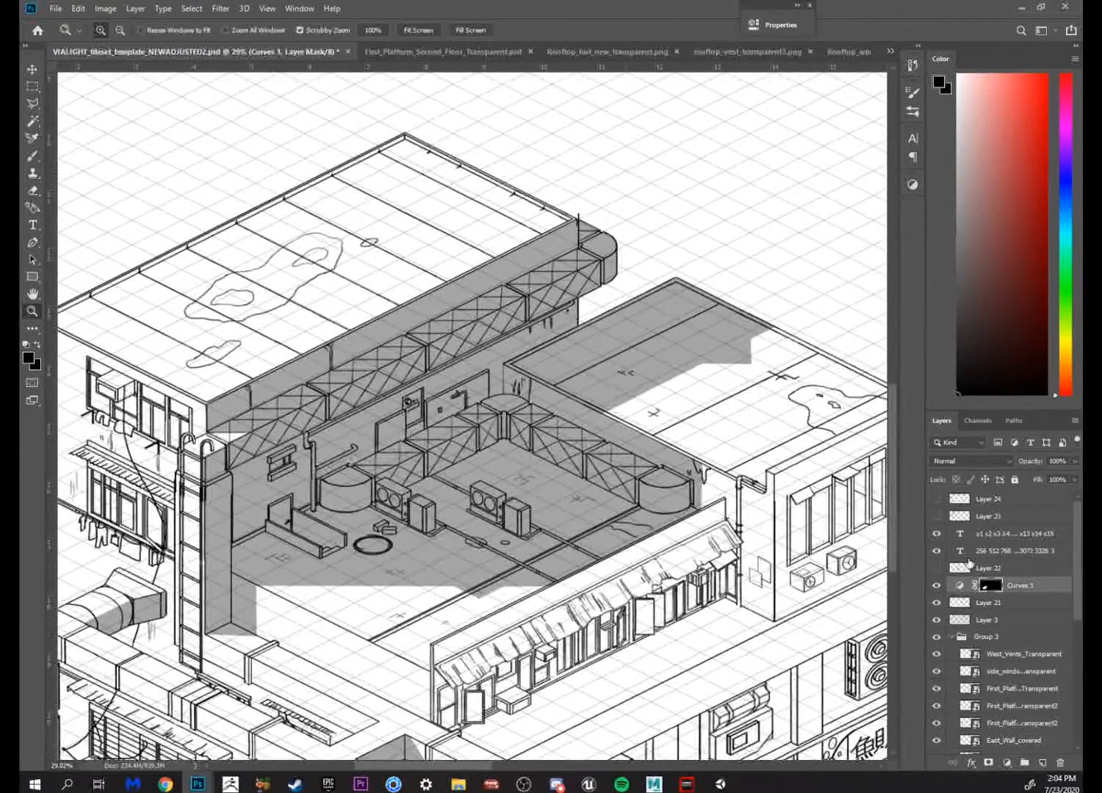
click(935, 591)
click(935, 590)
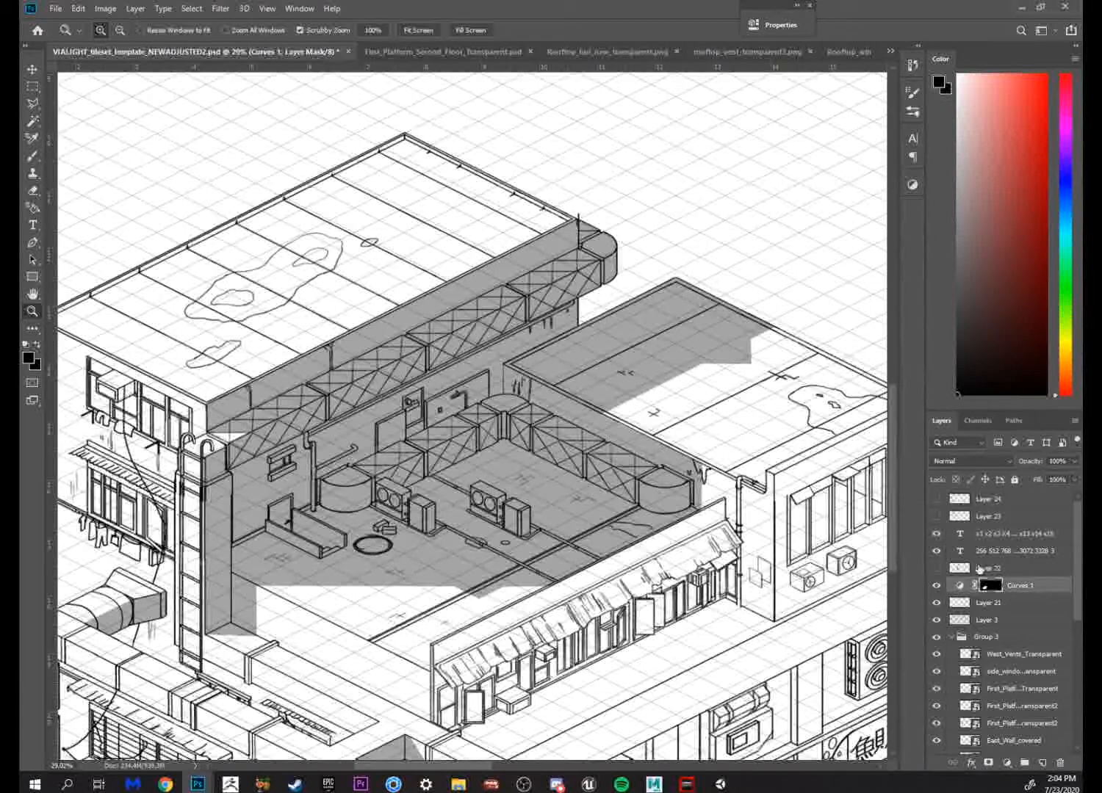
click(937, 587)
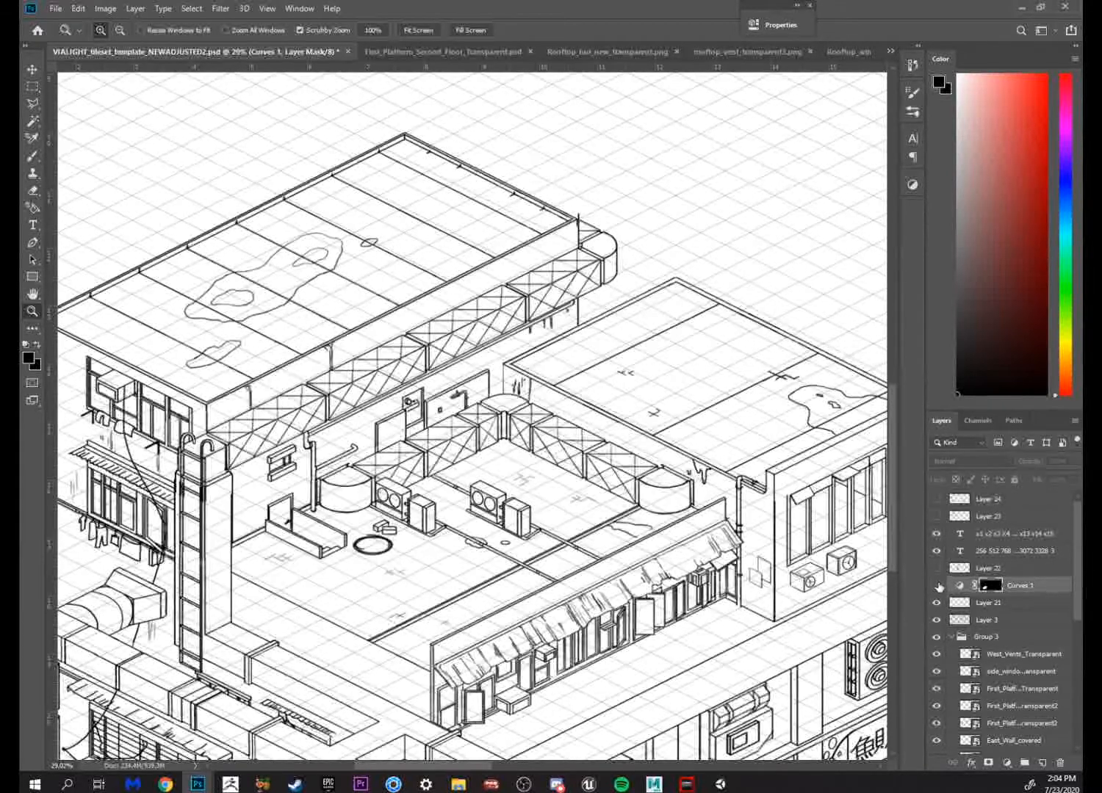
click(937, 586)
click(937, 586)
click(936, 586)
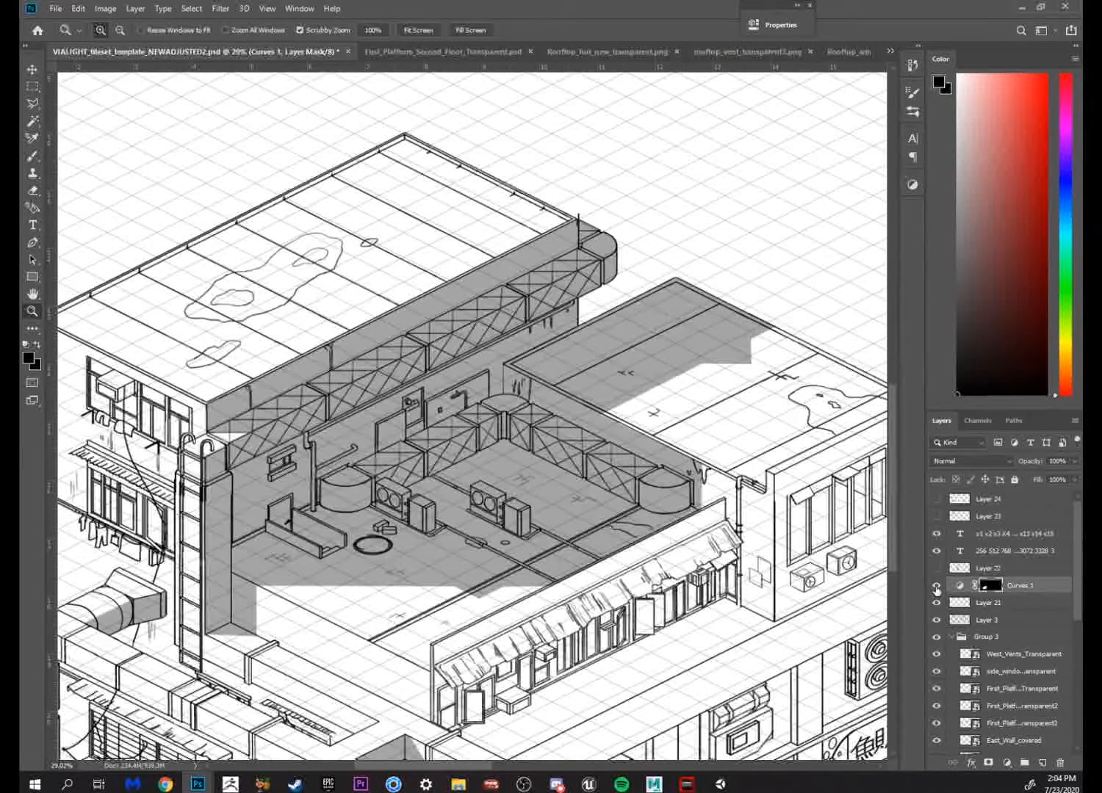
drag(675, 415, 755, 383)
click(755, 384)
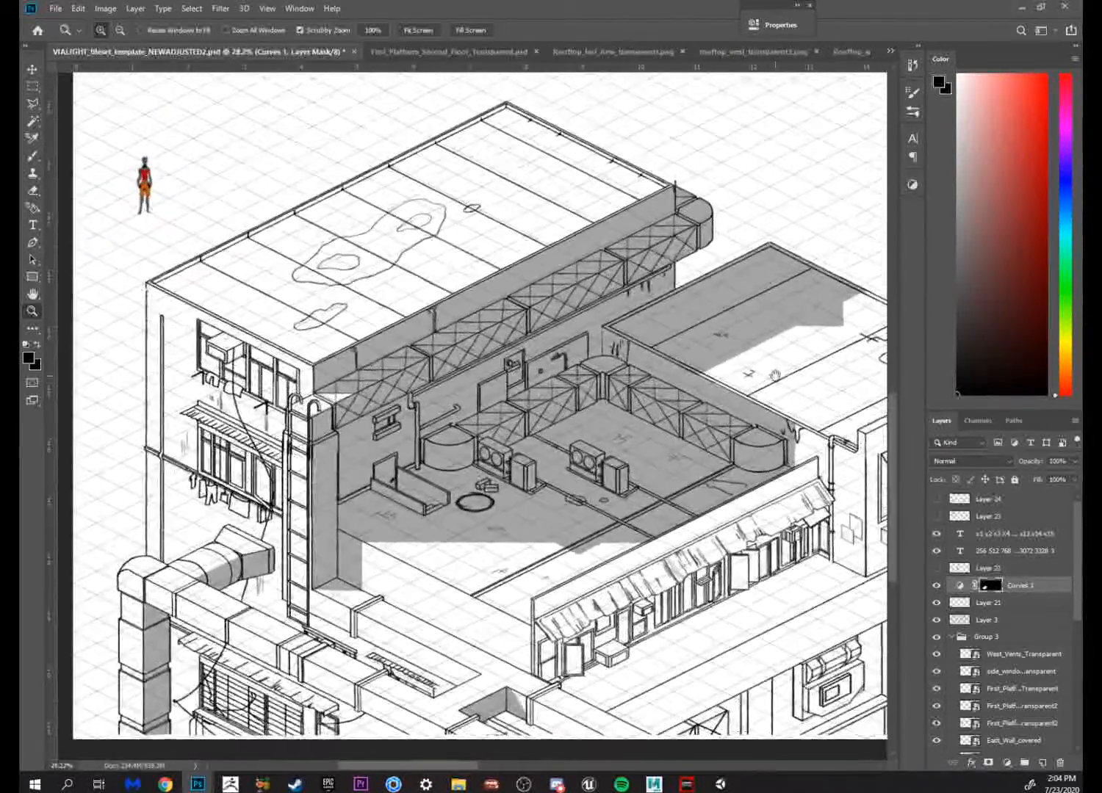
Select Layer 21 and move the character figure onto the sunlit terrace, followed by the sunlit part of the smaller roof
click(992, 568)
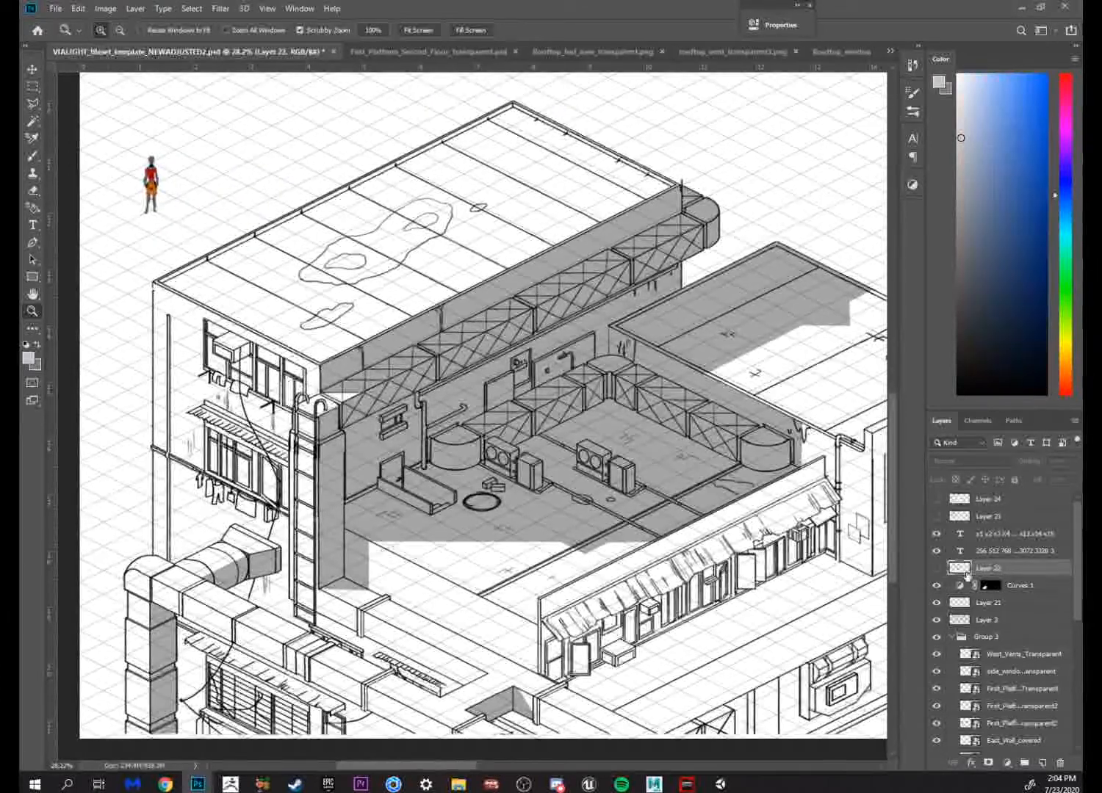
click(988, 604)
key(v)
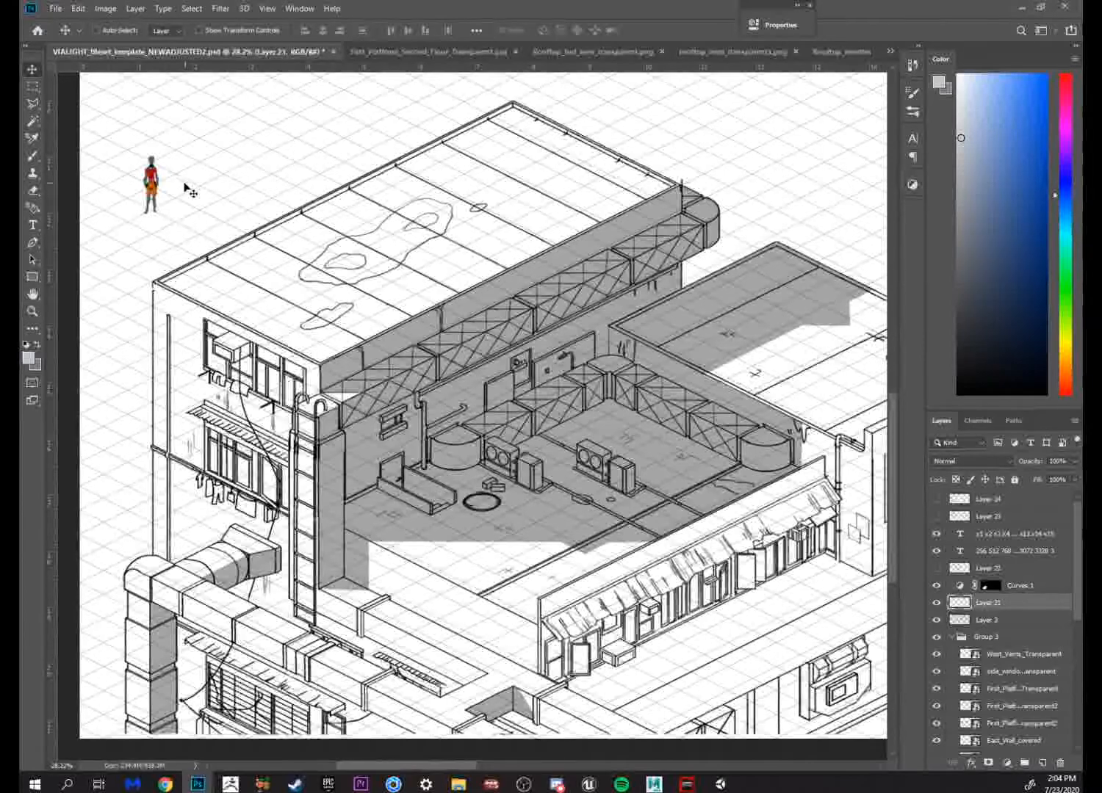
drag(189, 191, 426, 619)
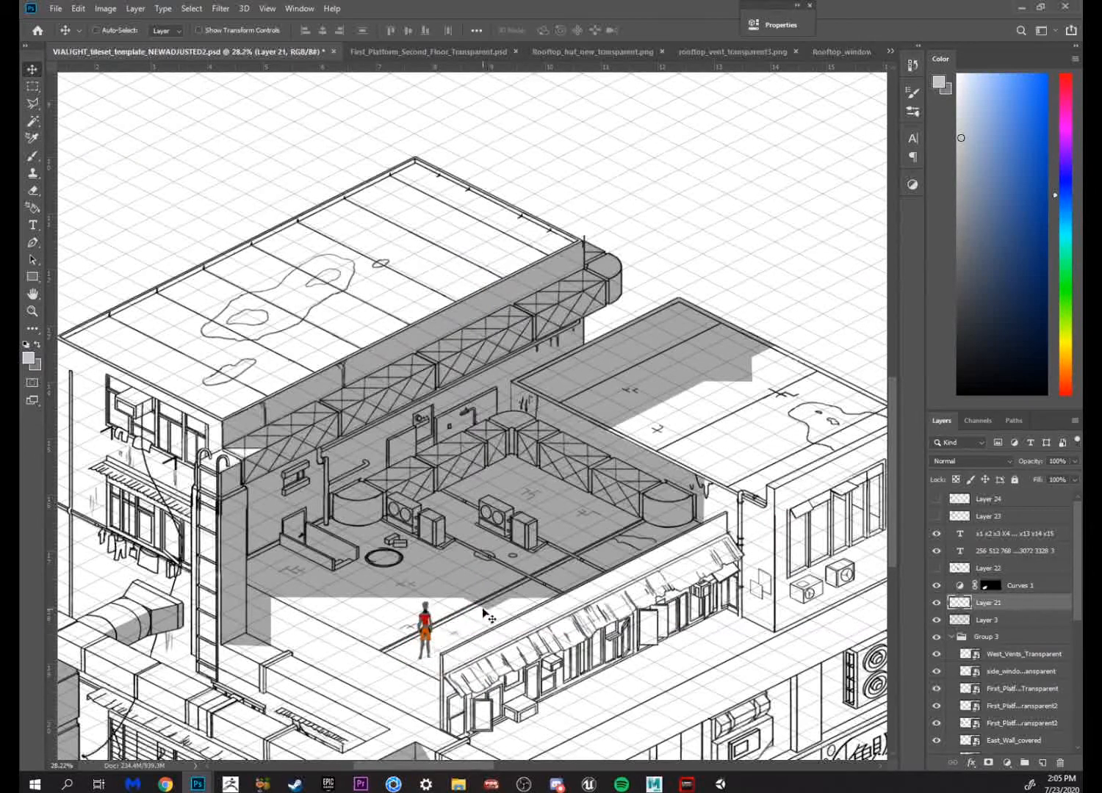
drag(439, 639, 715, 399)
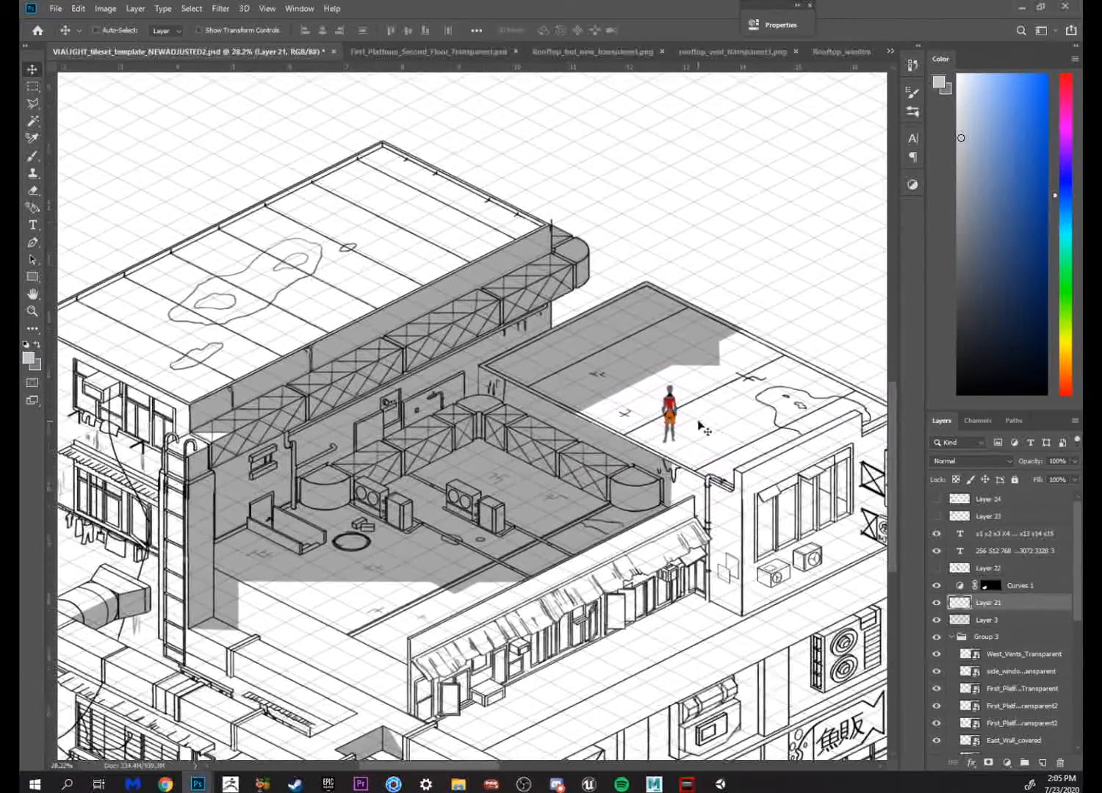
Draw a small black ellipse around the figure's feet with a 12 px brush
key(b)
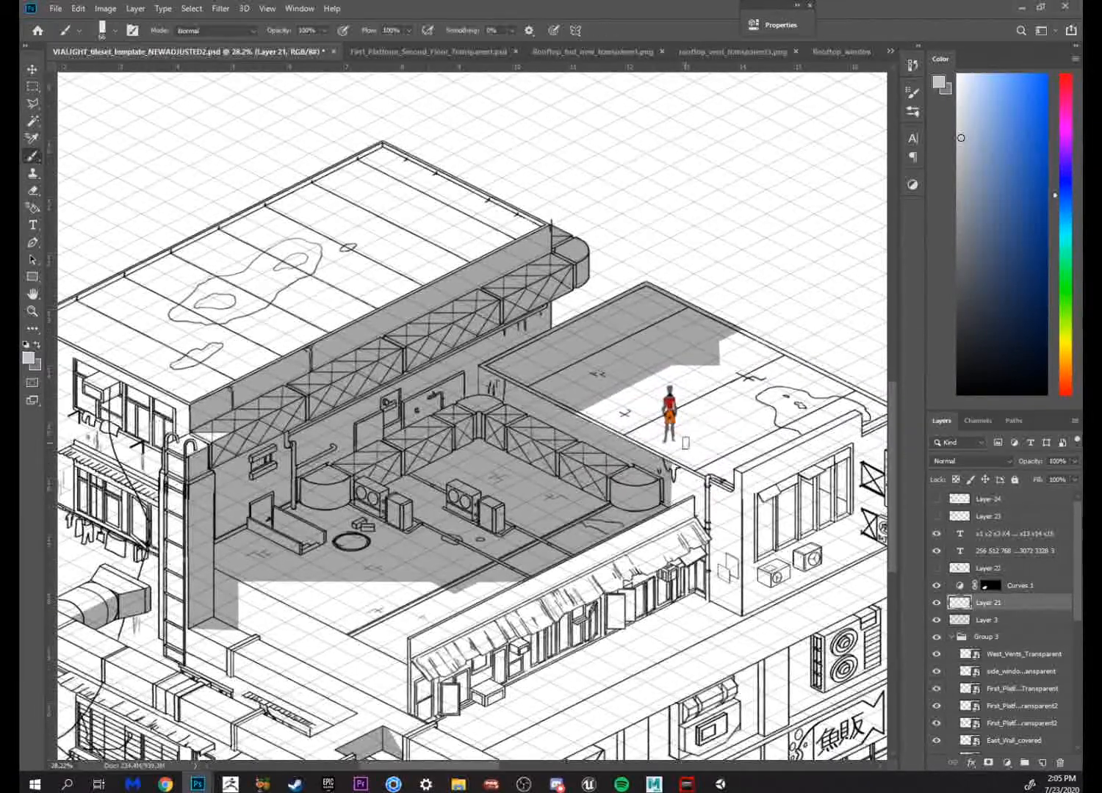
scroll(694, 437, up, 3)
right_click(707, 450)
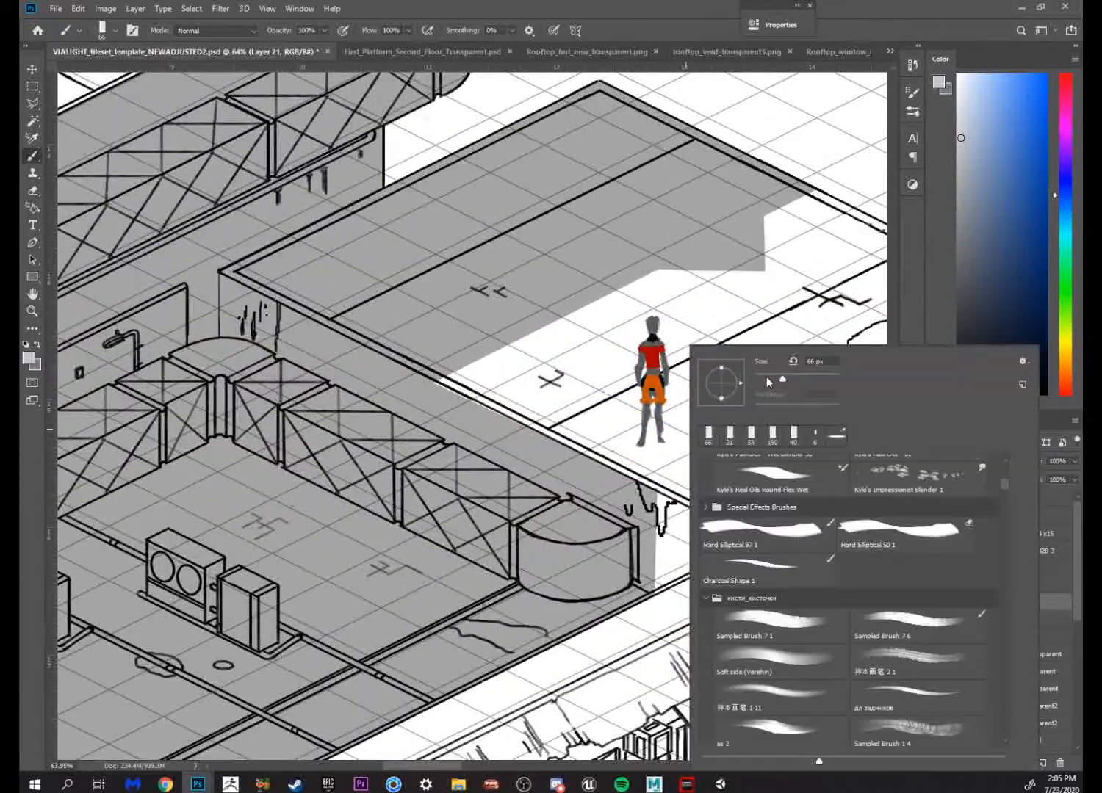
key(Escape)
key(d)
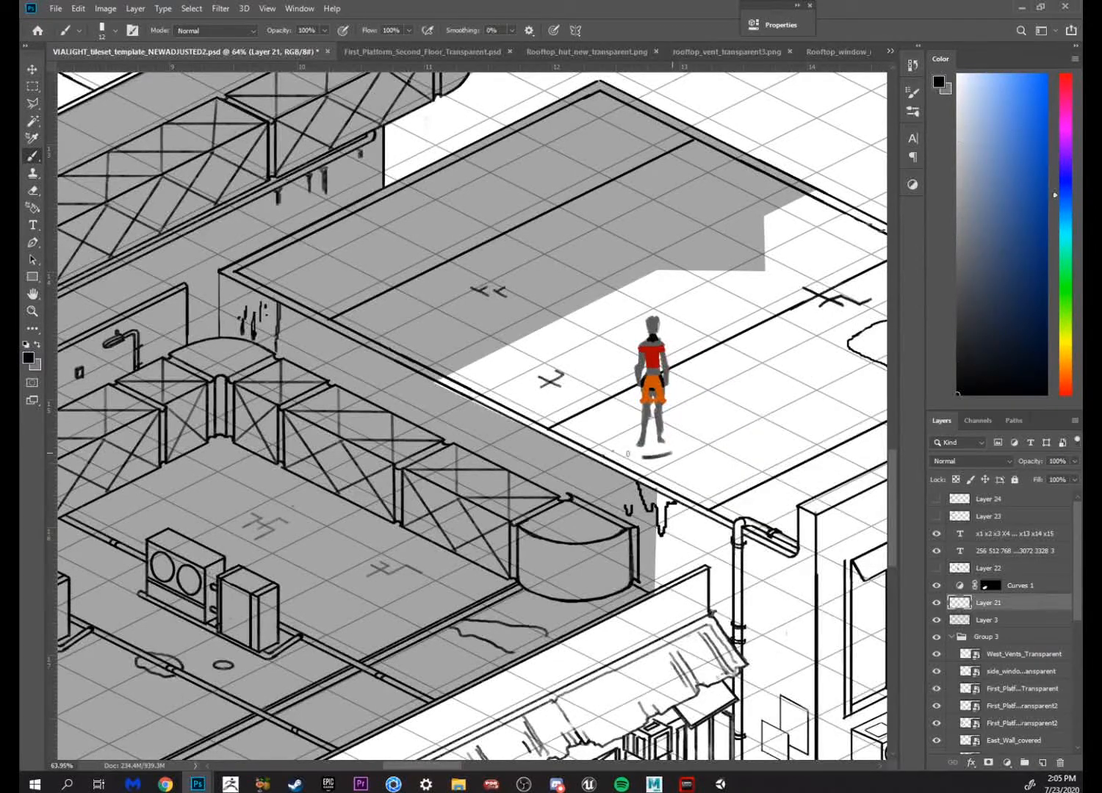
key(ctrl+z)
mouse_move(642, 429)
mouse_down()
mouse_move(667, 428)
mouse_move(670, 449)
mouse_up()
key(ctrl+z)
key(z)
drag(733, 398, 650, 415)
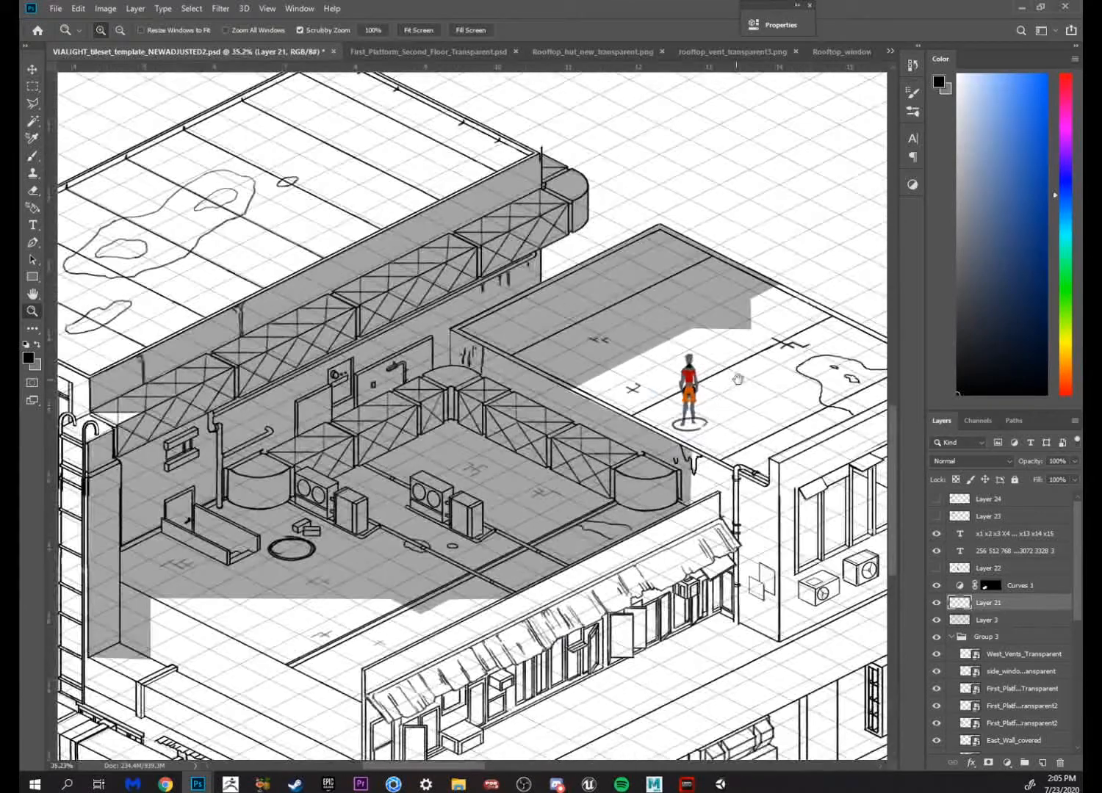
mouse_move(724, 418)
mouse_down()
mouse_move(687, 435)
mouse_move(734, 410)
mouse_move(688, 385)
mouse_move(716, 380)
mouse_move(677, 364)
mouse_move(709, 424)
mouse_up()
Move the figure into the shaded part of the smaller roof and try Layer 21 above and below Curves 1
key(v)
drag(1014, 607, 1014, 578)
key(z)
drag(717, 393, 760, 378)
key(v)
drag(695, 406, 587, 324)
drag(999, 603, 955, 569)
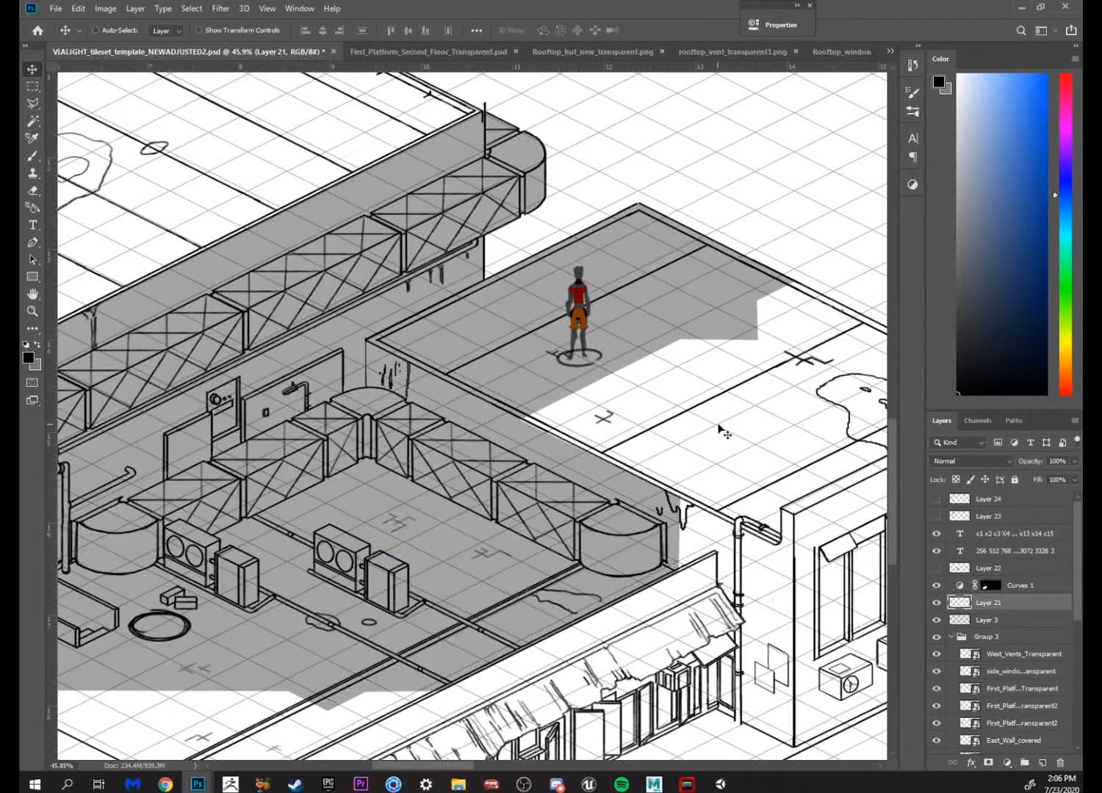
key(z)
drag(706, 387, 652, 410)
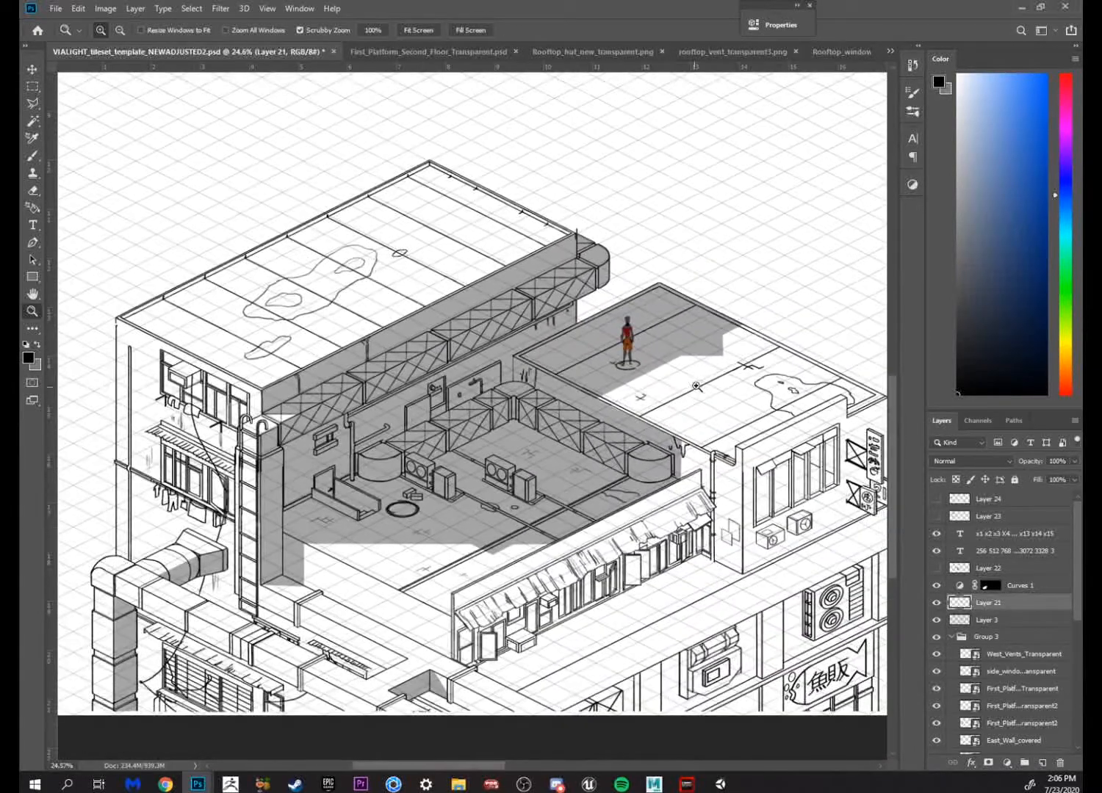
mouse_move(741, 348)
mouse_down()
mouse_move(702, 362)
mouse_move(691, 347)
mouse_move(673, 365)
mouse_move(749, 342)
mouse_move(739, 364)
mouse_move(725, 352)
mouse_move(747, 351)
mouse_up()
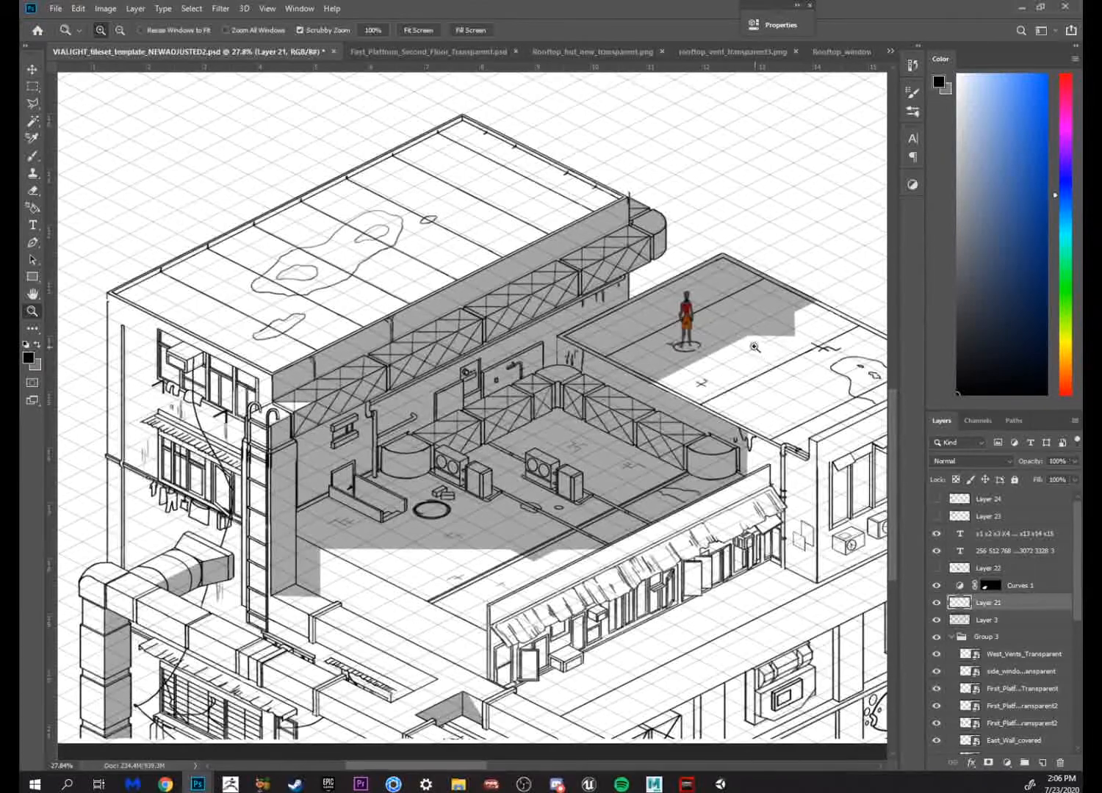
Raise Layer 21 above Curves 1, put it back below, and move the figure off the building beyond the smaller roof
key(ctrl+bracketright)
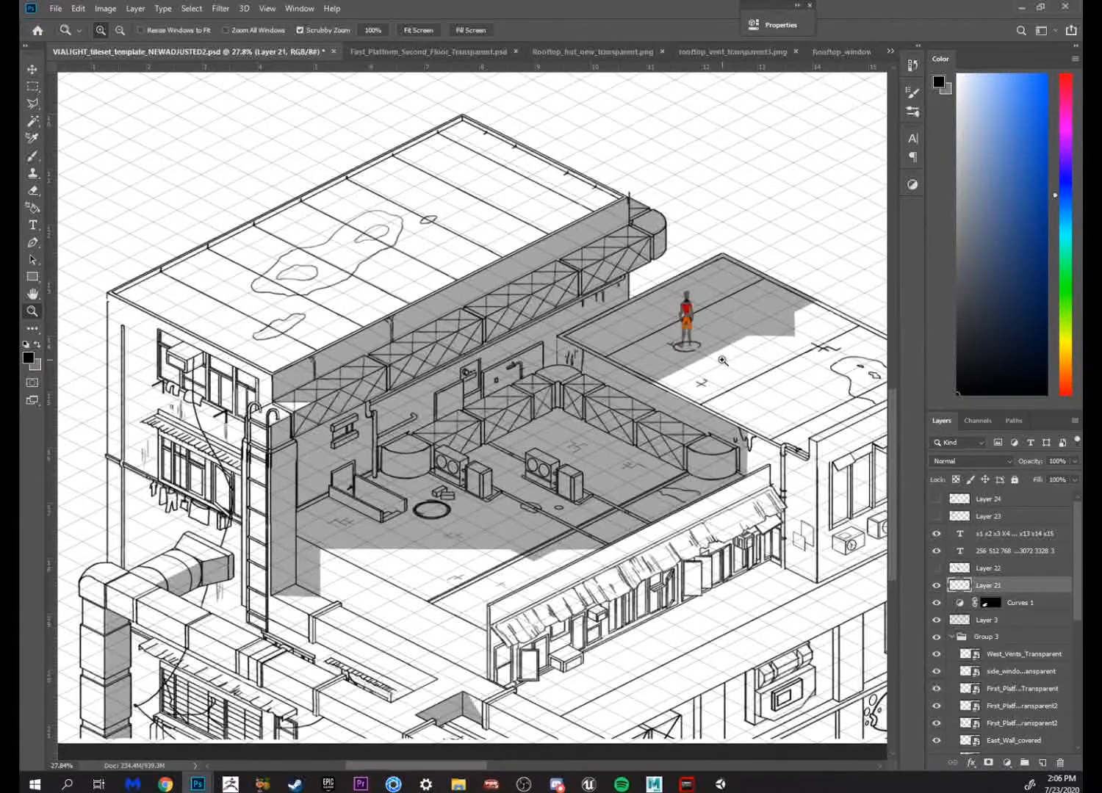
drag(733, 360, 695, 376)
key(v)
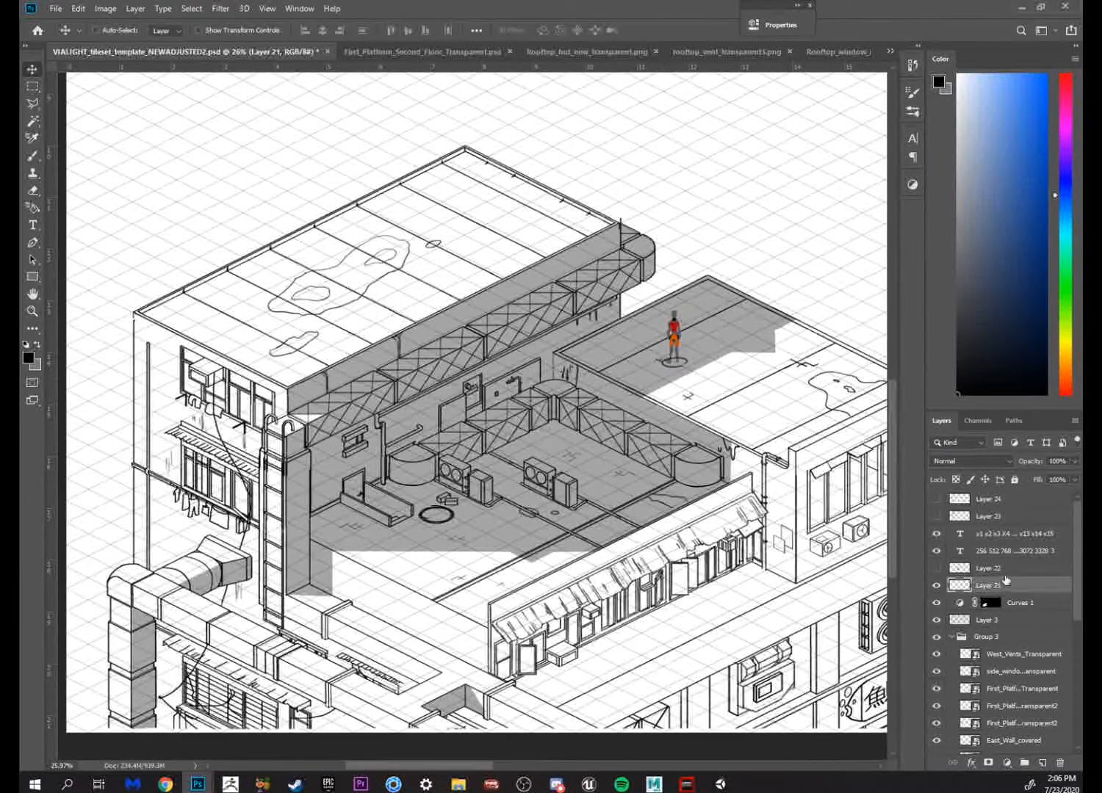
drag(1005, 580, 1003, 611)
drag(692, 358, 792, 250)
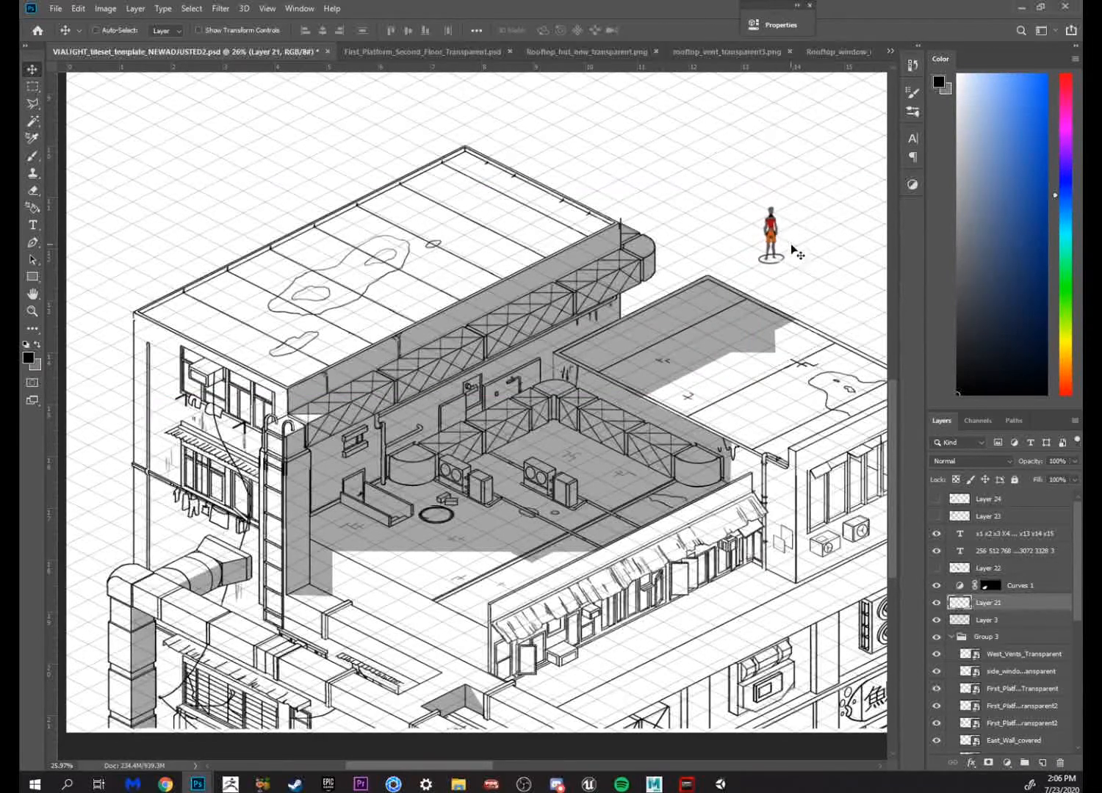
Undo the recent figure and layer moves and the ellipse drawn around the figure's feet
key(ctrl+z)
key(ctrl+z)
key(ctrl+z)
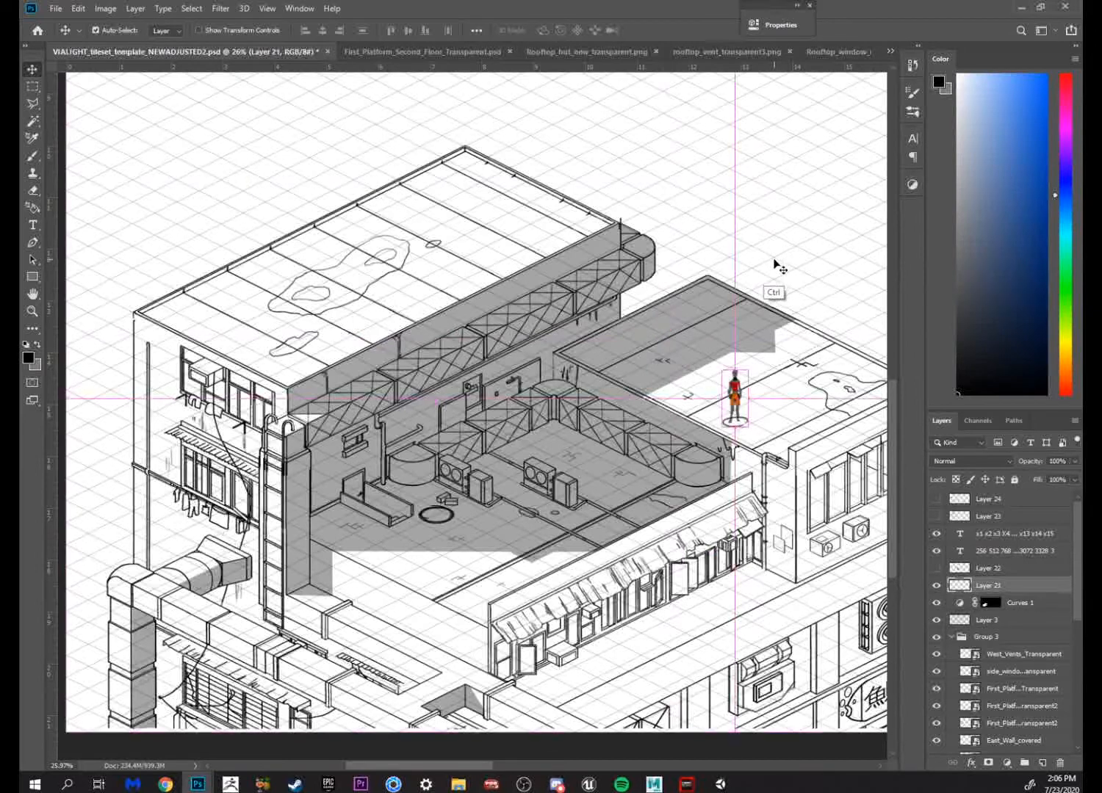
key(ctrl+z)
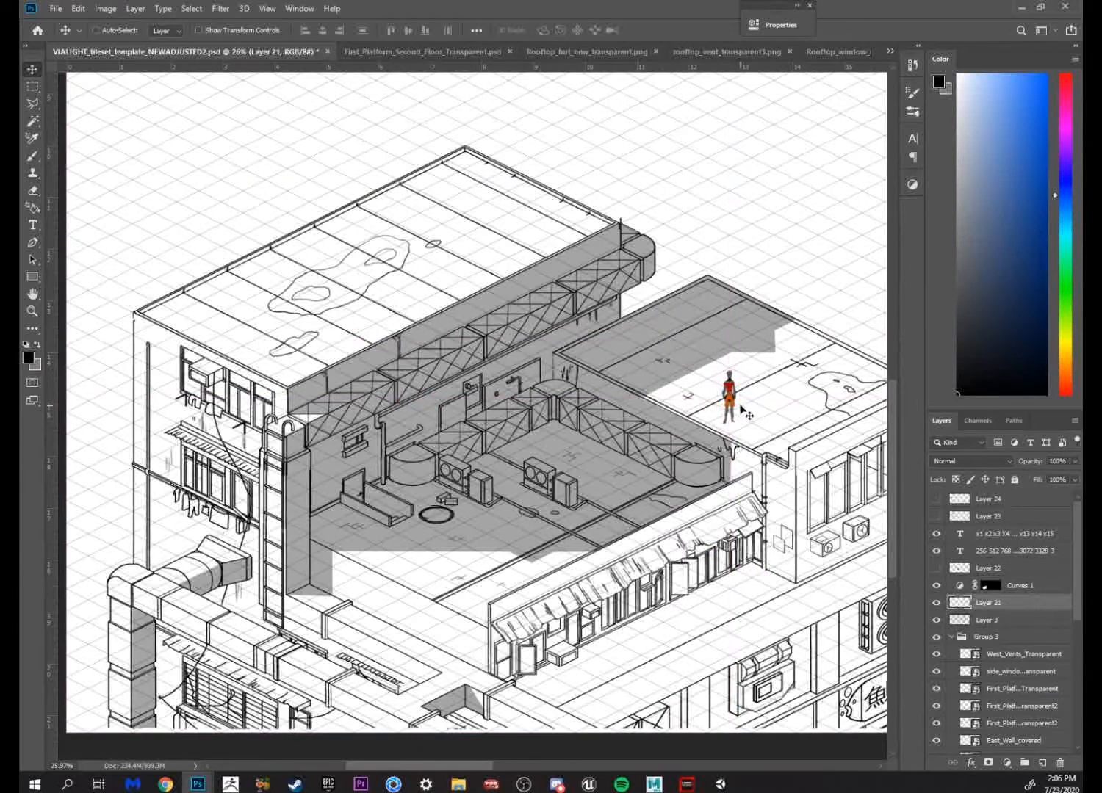
Move the figure across the upper roof and down to the sunlit strip of the terrace
key(z)
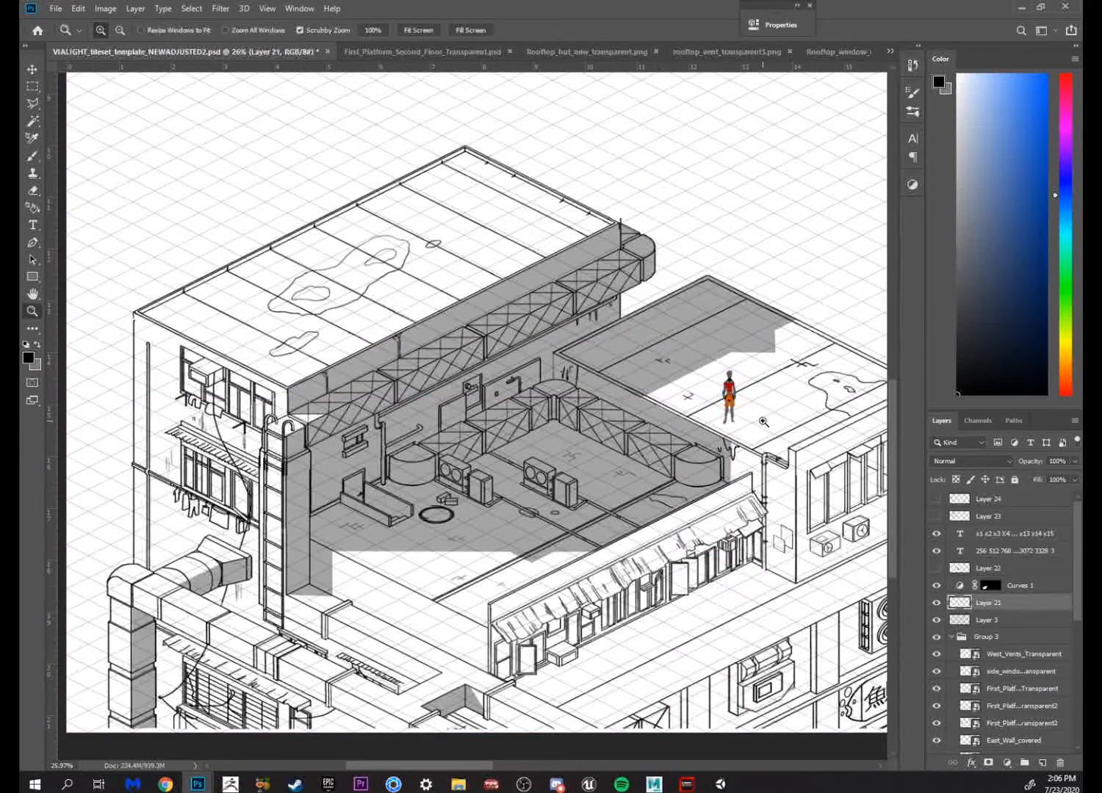
drag(767, 456, 781, 440)
drag(780, 402, 194, 278)
key(v)
drag(262, 279, 604, 285)
drag(519, 283, 263, 189)
drag(196, 226, 561, 572)
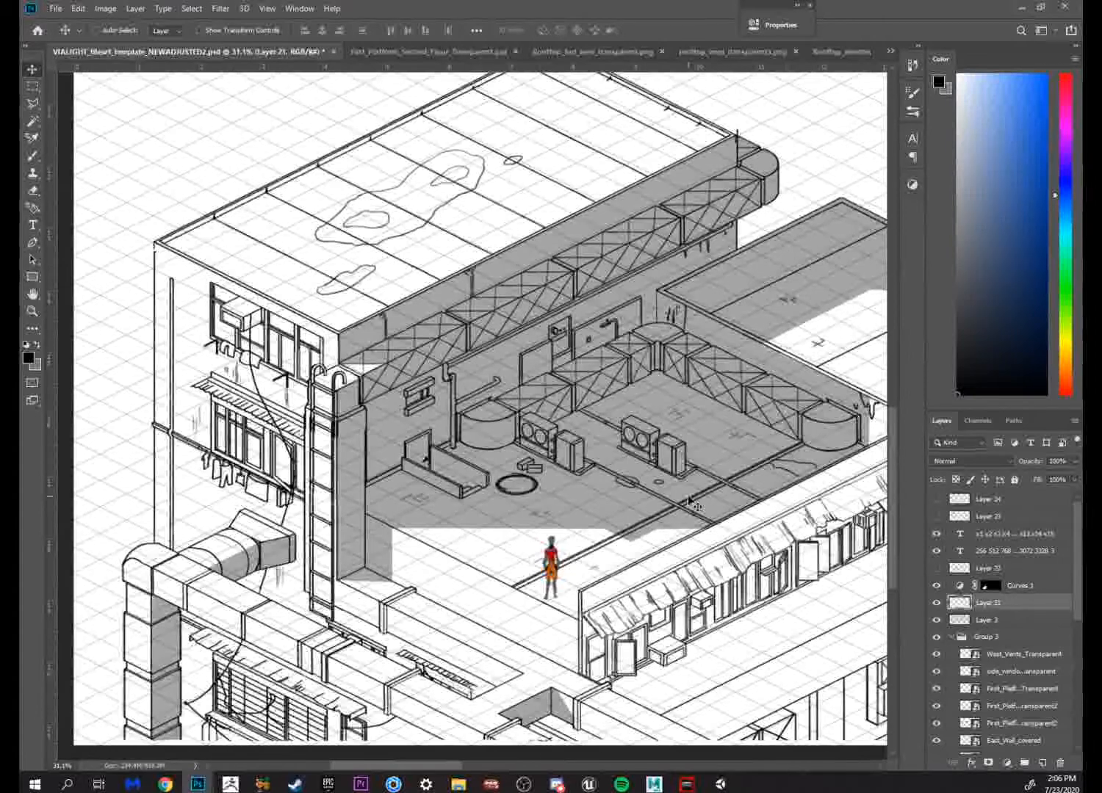
Try the figure on the smaller roof and lower ledge, and place it on the upper roof's far-left corner
drag(564, 573, 722, 374)
drag(681, 355, 441, 588)
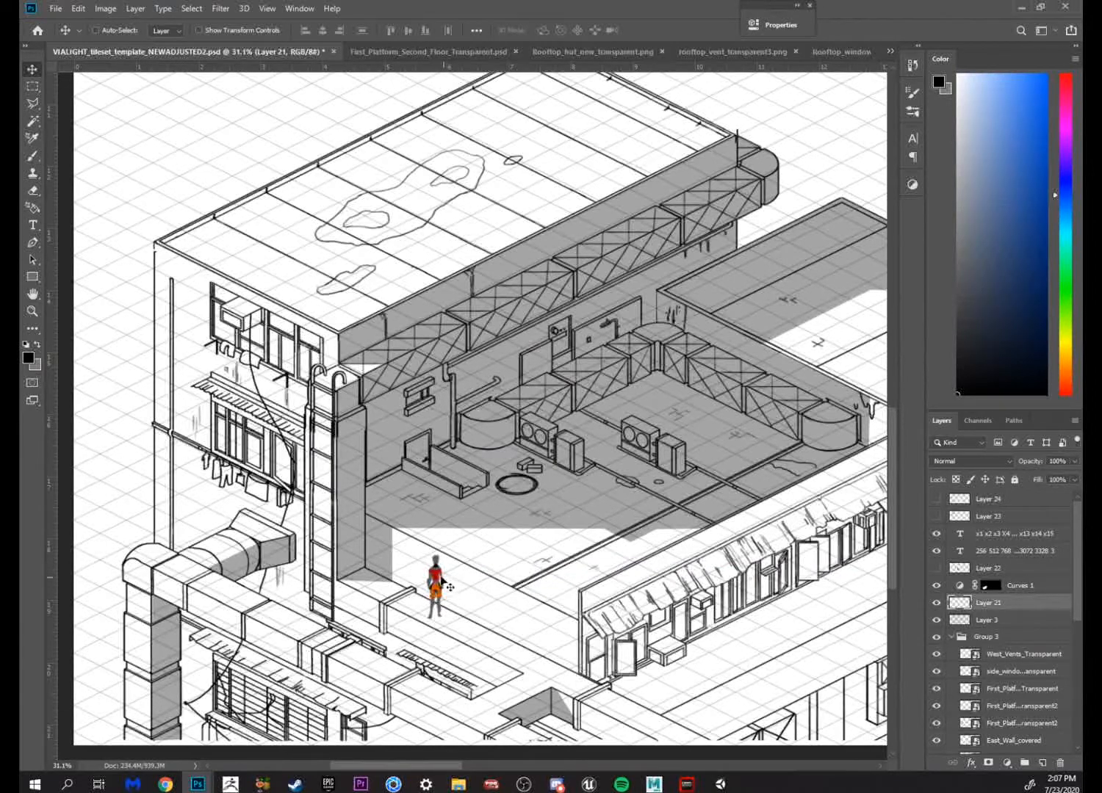
drag(438, 584, 187, 213)
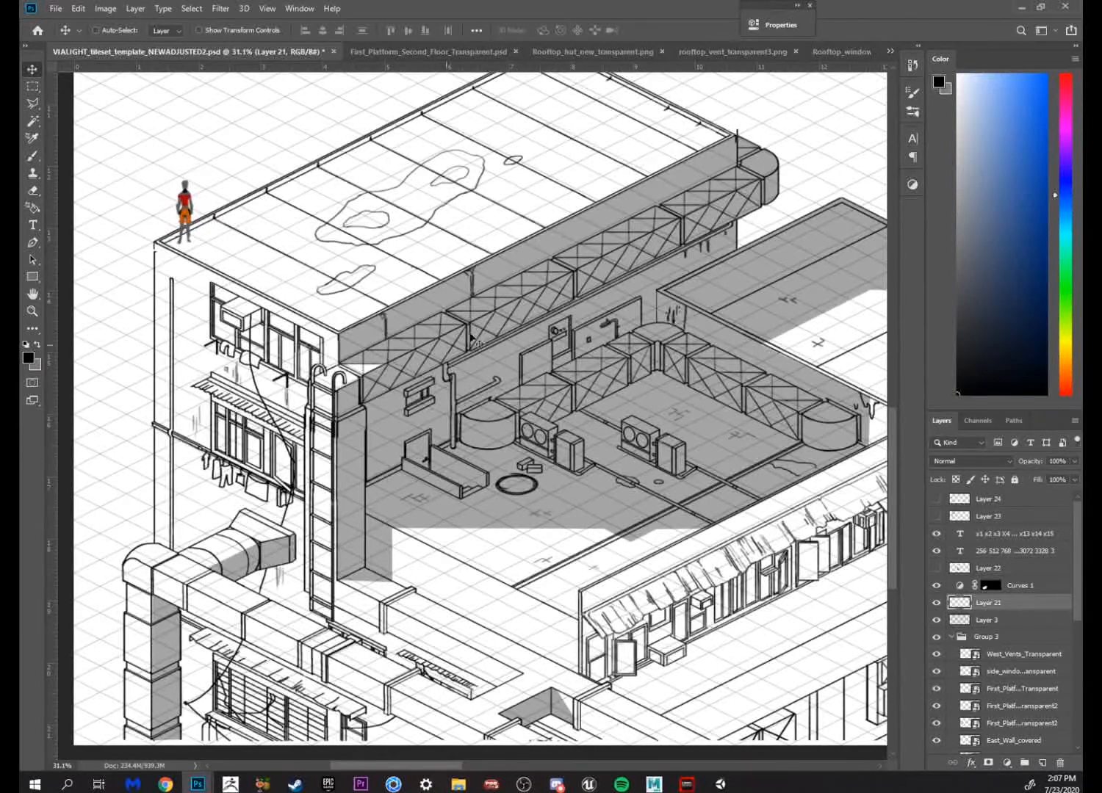
drag(731, 295, 681, 381)
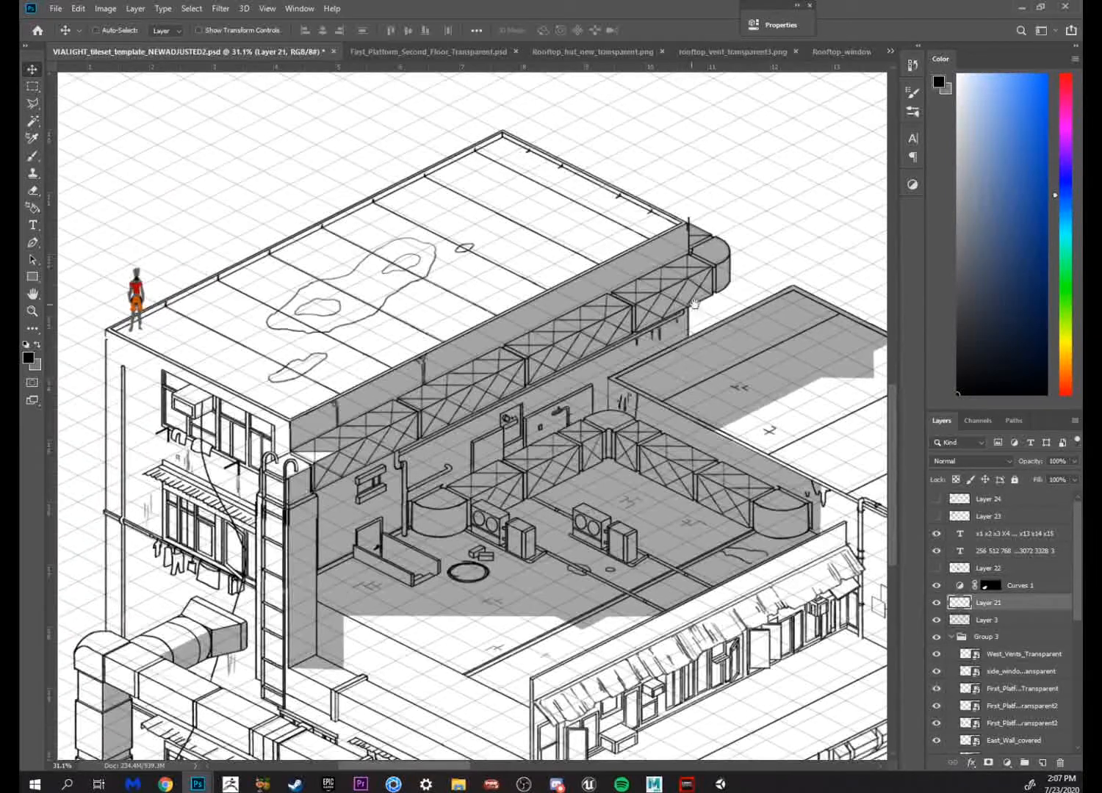
drag(716, 312, 708, 285)
drag(708, 382, 694, 347)
key(z)
drag(787, 419, 693, 465)
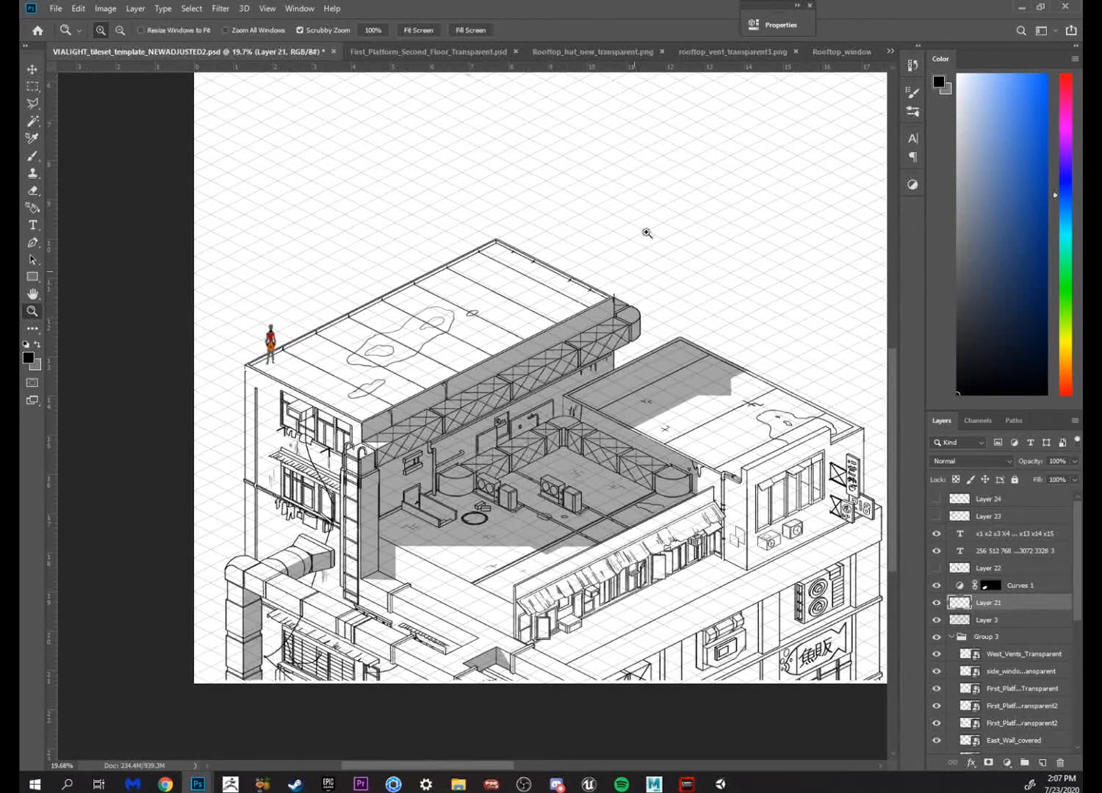
Switch to Chrome to view the Tileset Coloring Files folder in Google Drive, and return to Photoshop
key(alt+Tab)
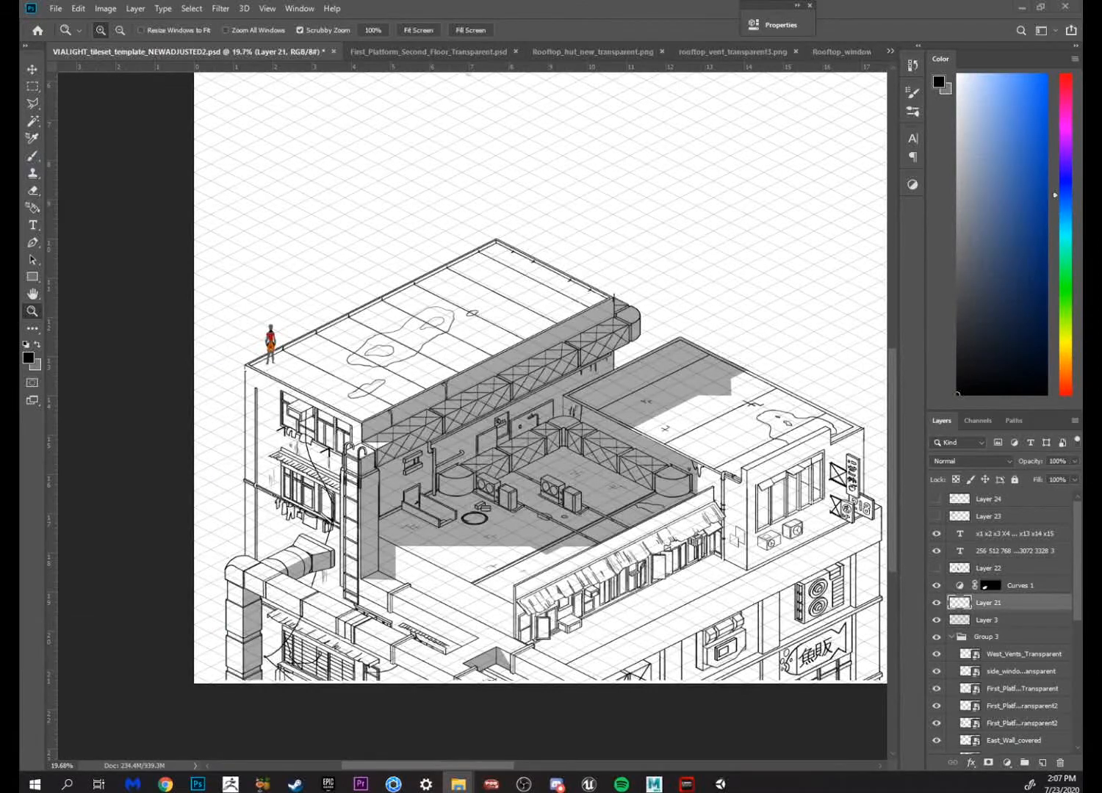
key(alt+Tab)
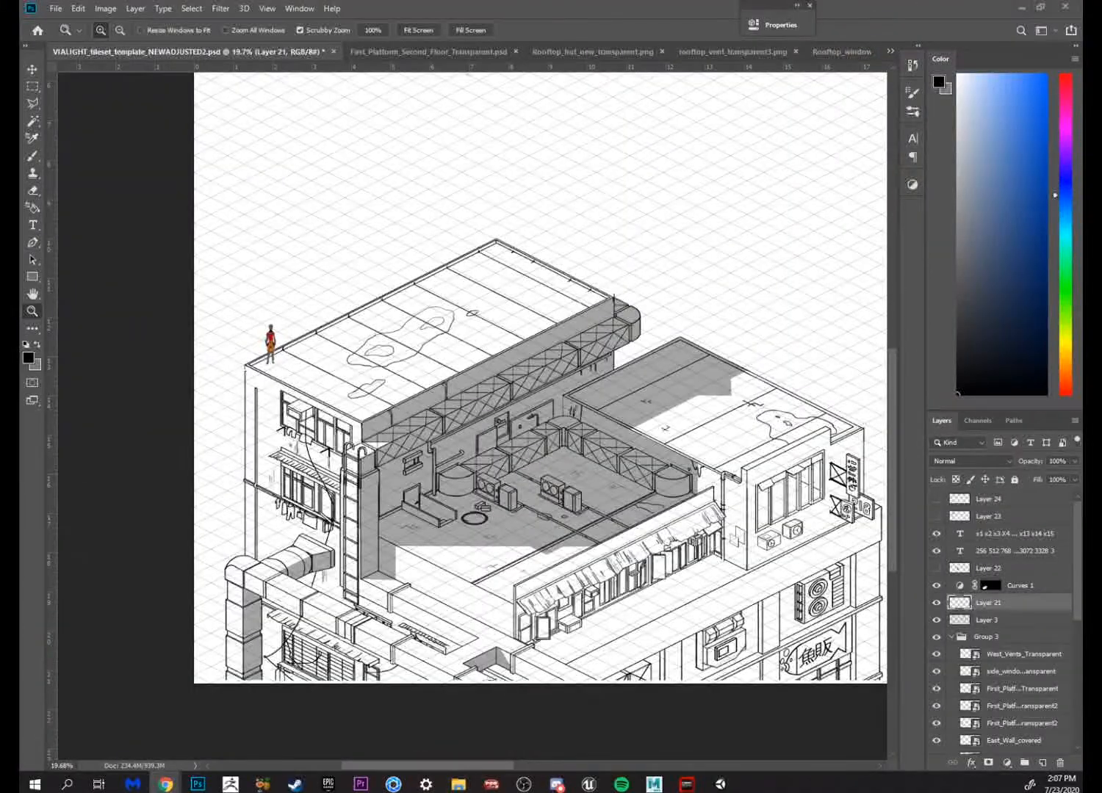
drag(19, 339, 669, 3)
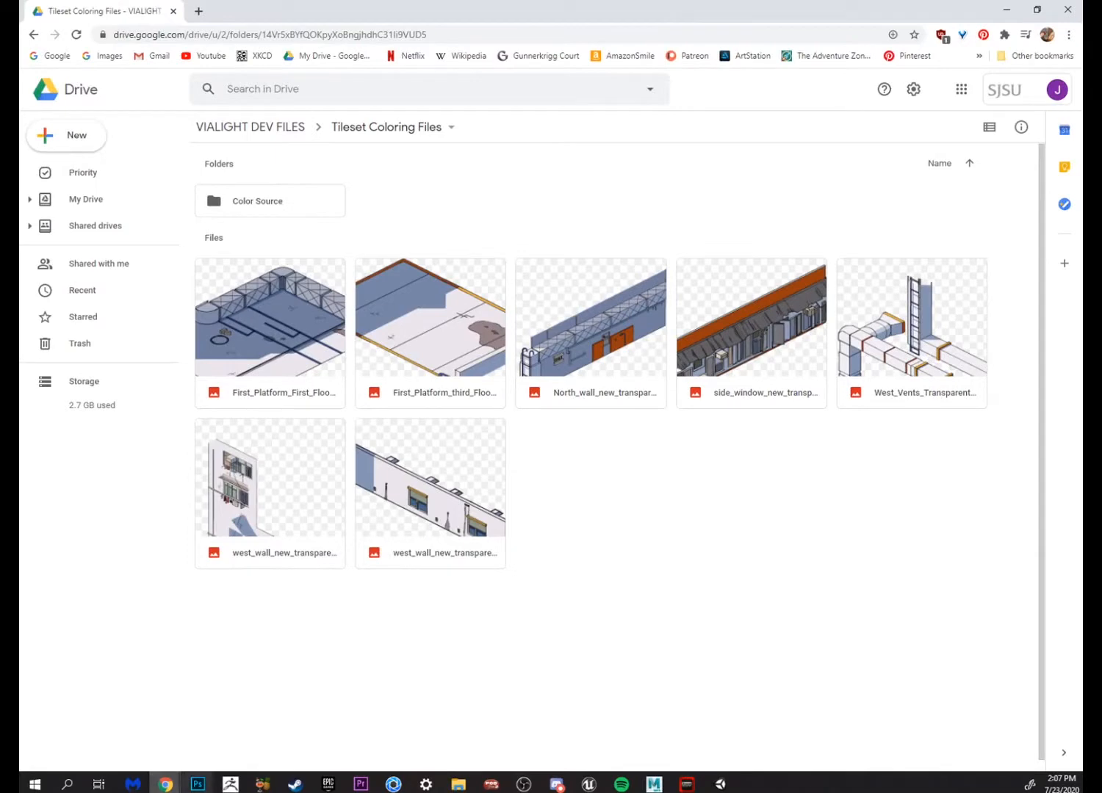
mouse_move(197, 783)
click(90, 716)
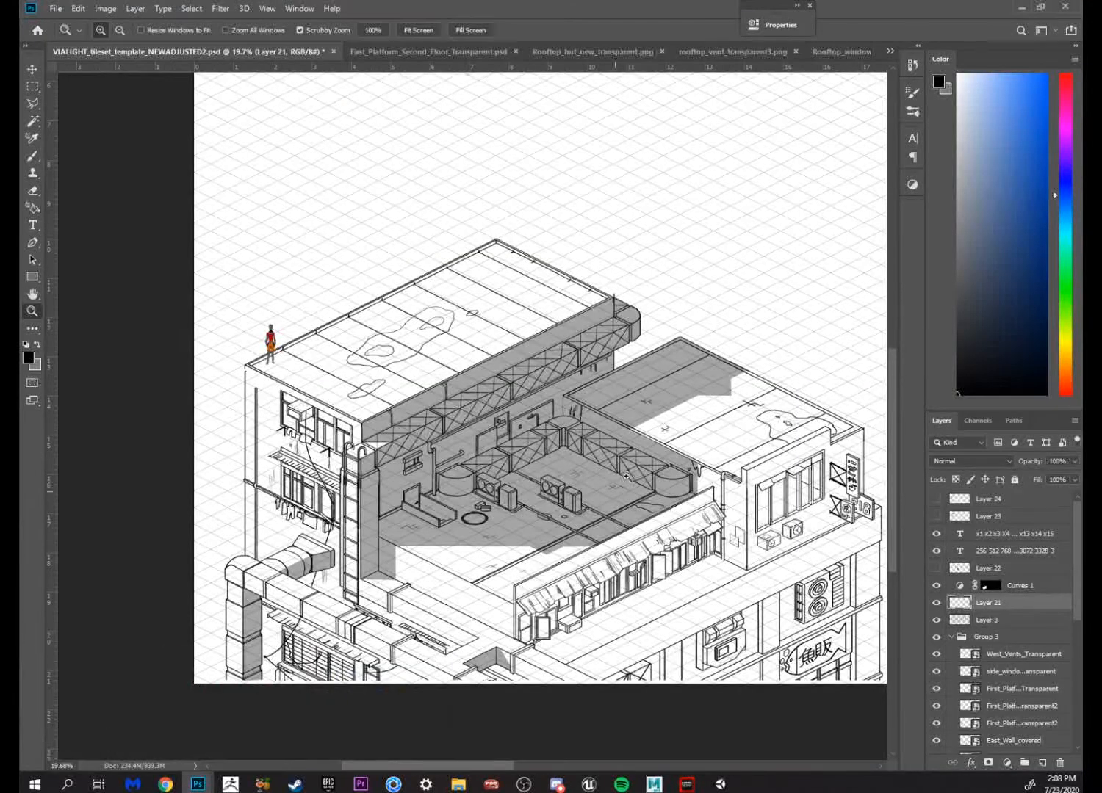
drag(590, 477, 598, 479)
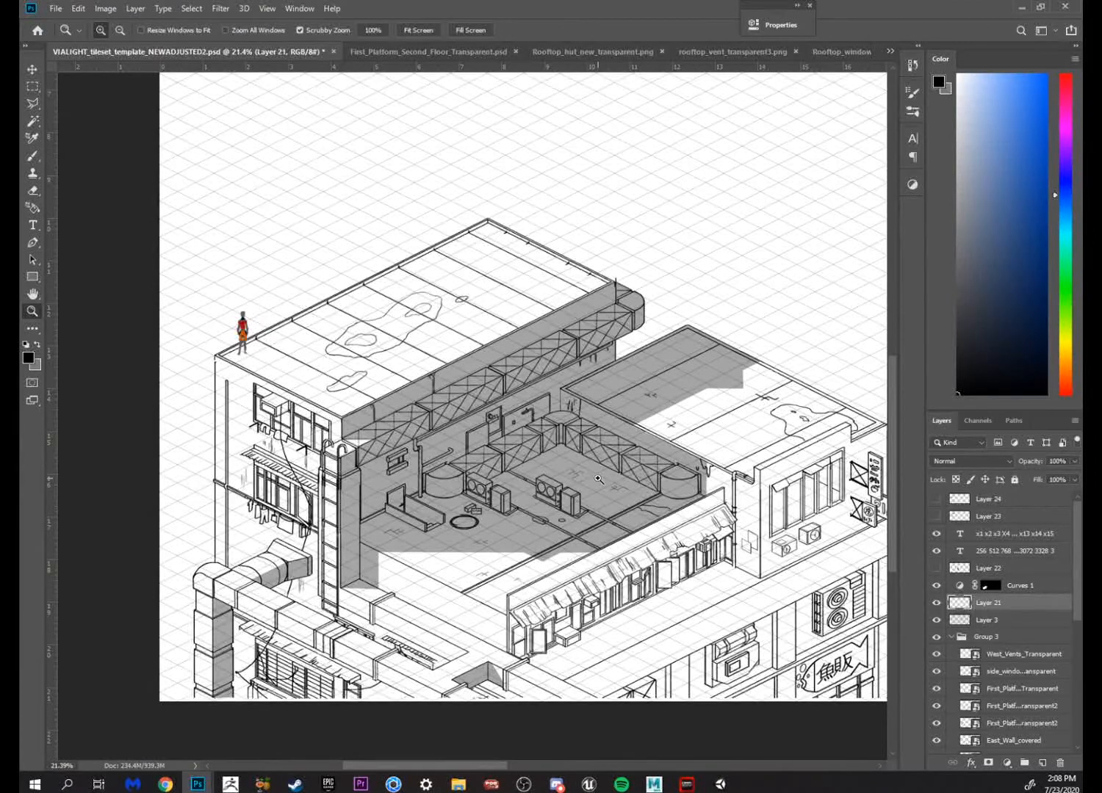
drag(647, 408, 691, 318)
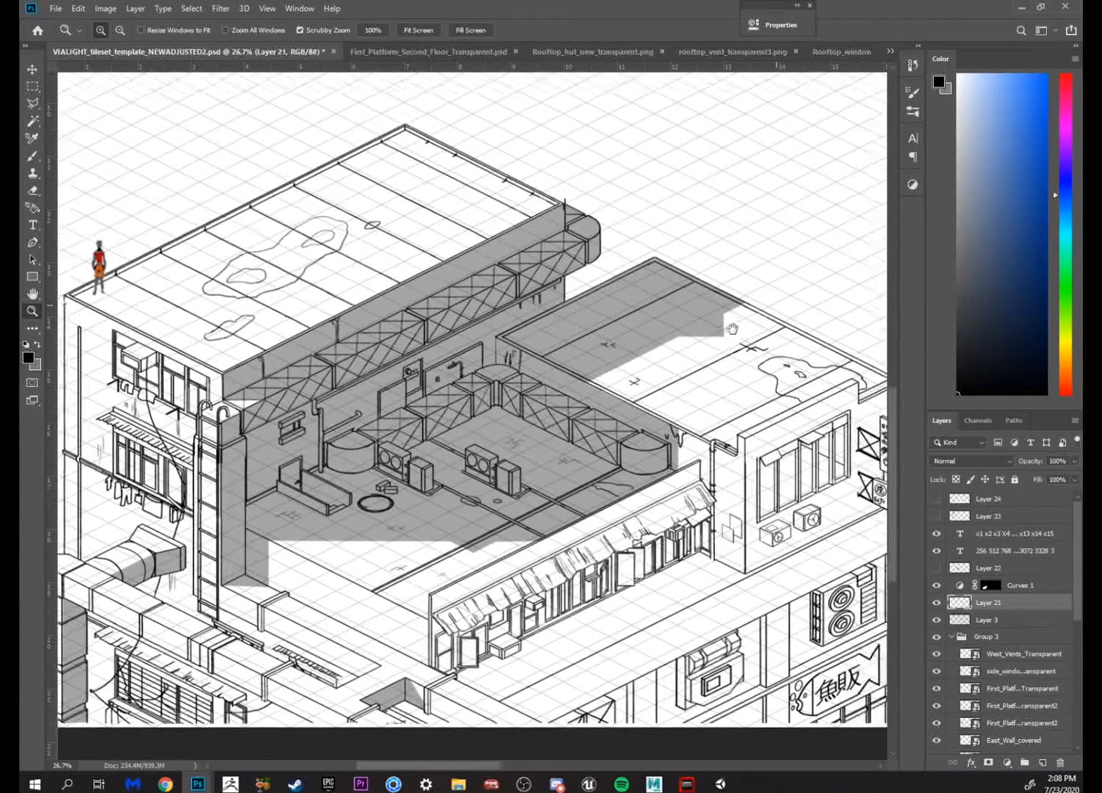
mouse_move(785, 294)
mouse_down()
mouse_move(749, 332)
mouse_move(699, 327)
mouse_move(777, 323)
mouse_move(755, 337)
mouse_move(762, 344)
mouse_move(781, 304)
mouse_move(790, 312)
mouse_up()
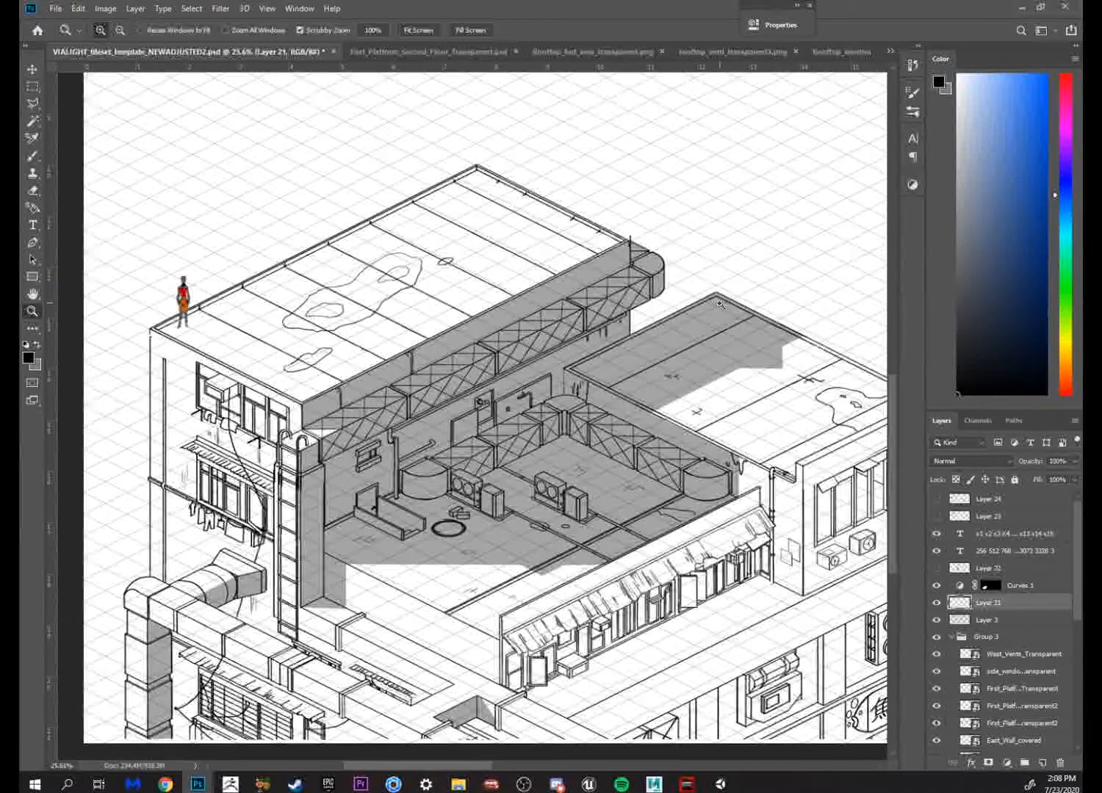
mouse_move(787, 180)
mouse_down()
mouse_move(750, 221)
mouse_move(792, 150)
mouse_move(753, 221)
mouse_up()
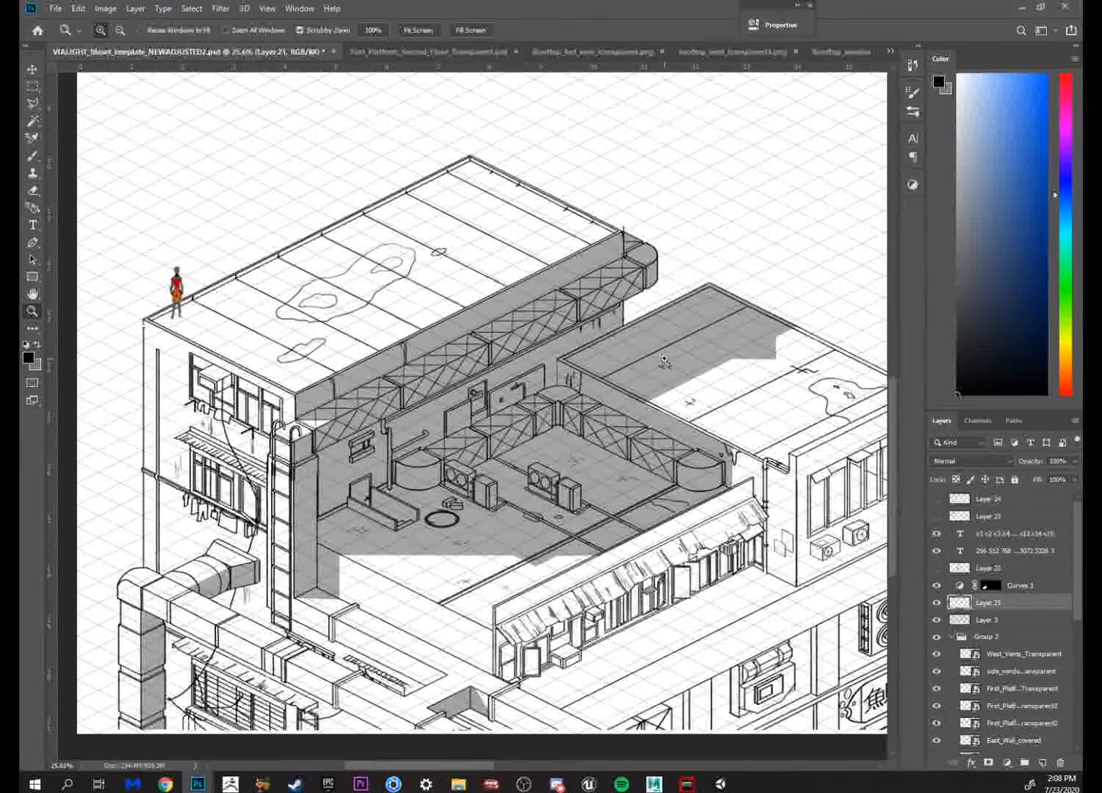
click(765, 228)
alt+click(705, 276)
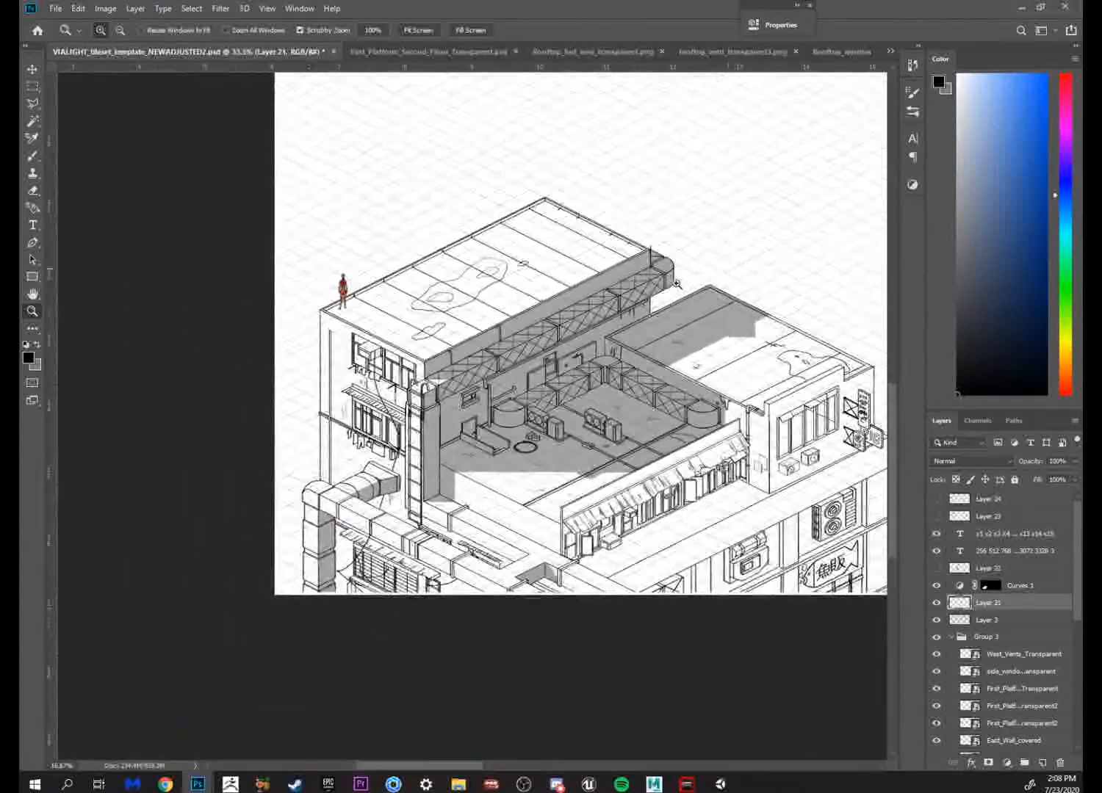
click(748, 228)
click(497, 477)
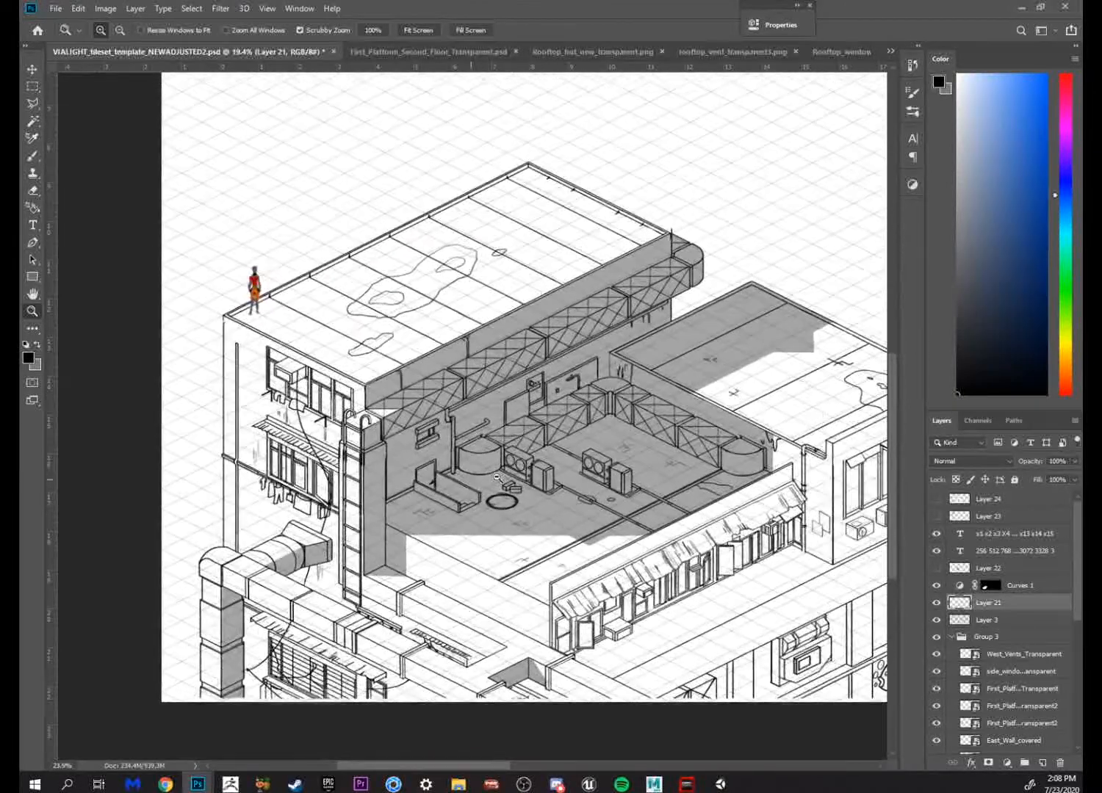
Draw the front-left face of an isometric cube in black on the empty grid beyond the rooftops with the Brush
mouse_move(836, 246)
mouse_down()
mouse_move(689, 270)
mouse_move(671, 322)
mouse_move(757, 277)
mouse_move(641, 354)
mouse_move(593, 418)
mouse_up()
key(b)
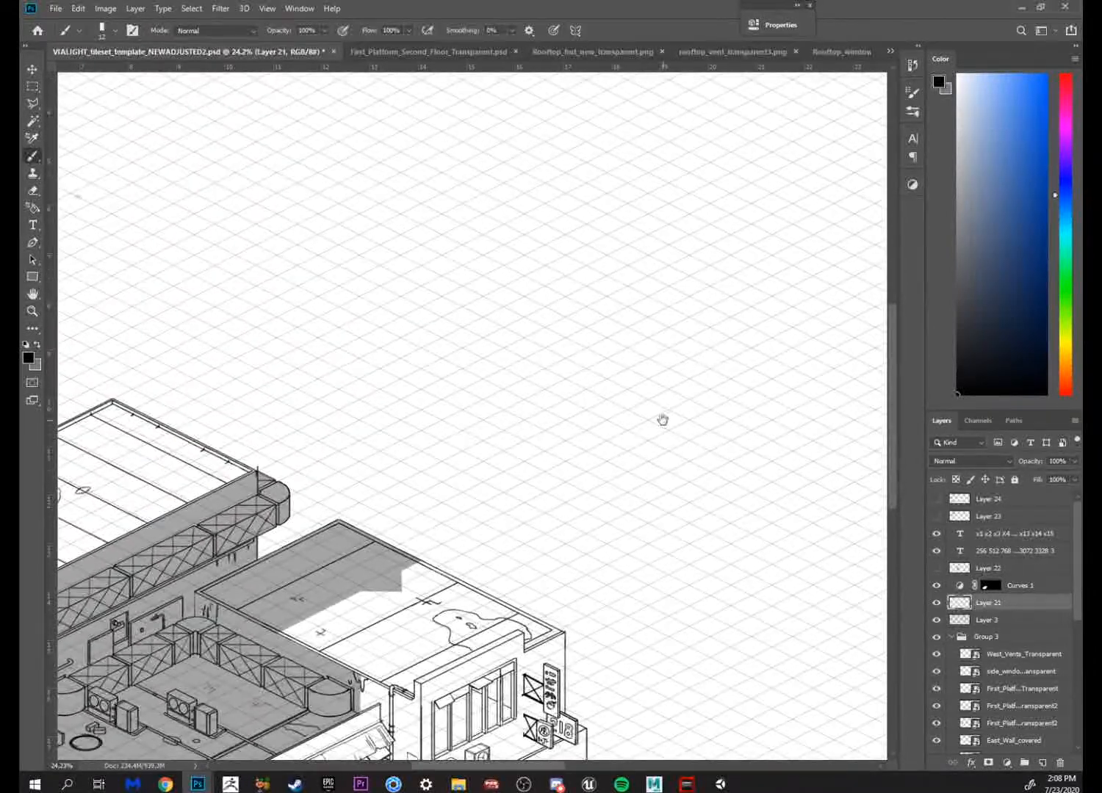
drag(662, 420, 603, 452)
key(shift)
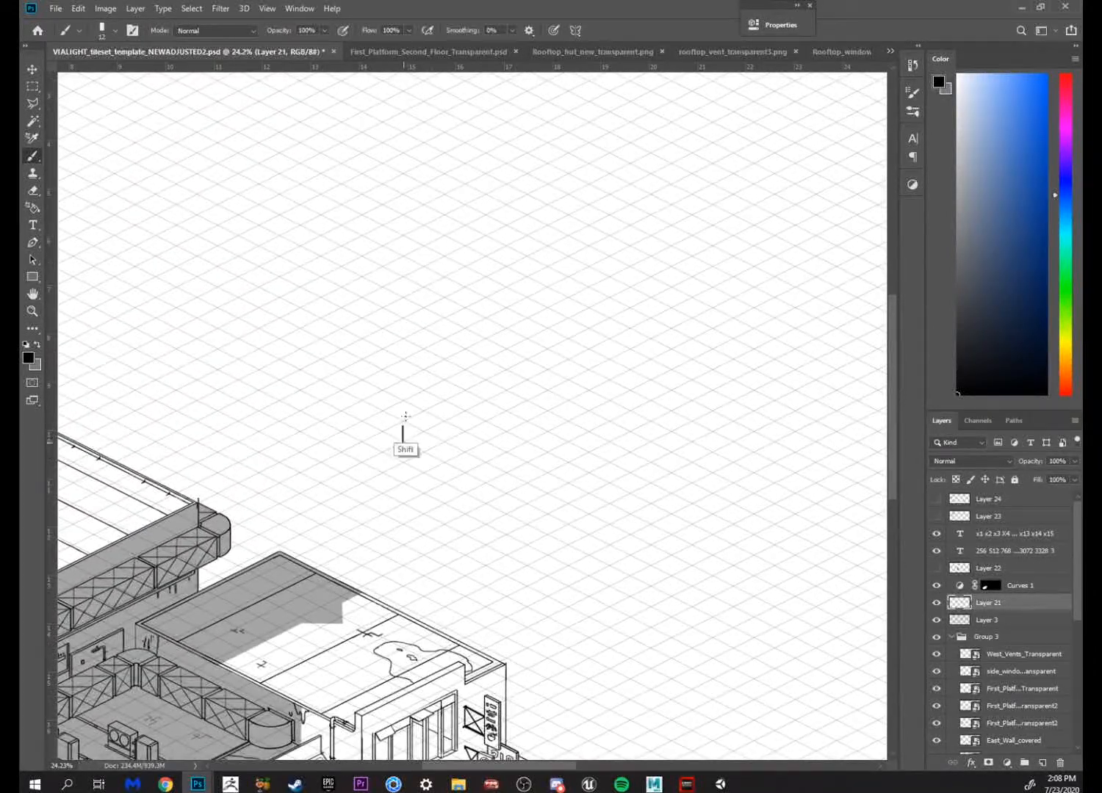
drag(405, 416, 405, 376)
drag(465, 413, 465, 474)
drag(404, 378, 471, 417)
key(ctrl+z)
drag(403, 378, 458, 407)
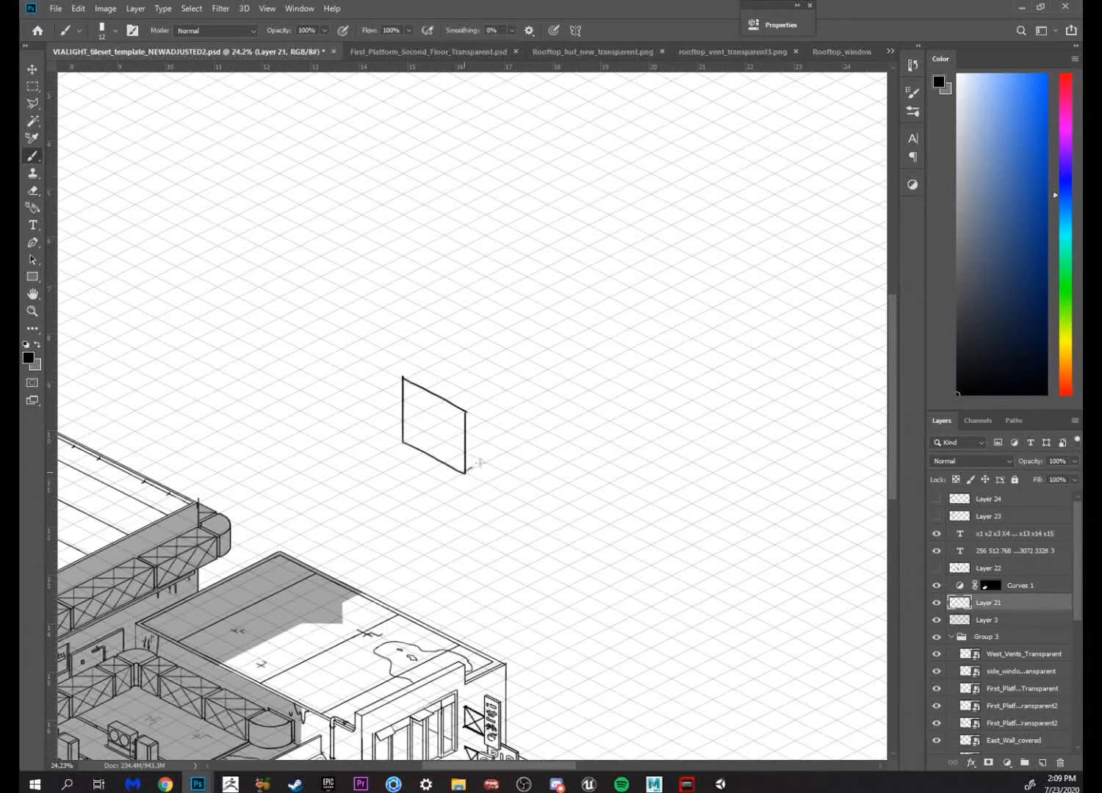
Complete the cube with its right face and top face, following the isometric grid
mouse_move(478, 463)
mouse_down()
mouse_move(527, 441)
mouse_move(526, 379)
mouse_up()
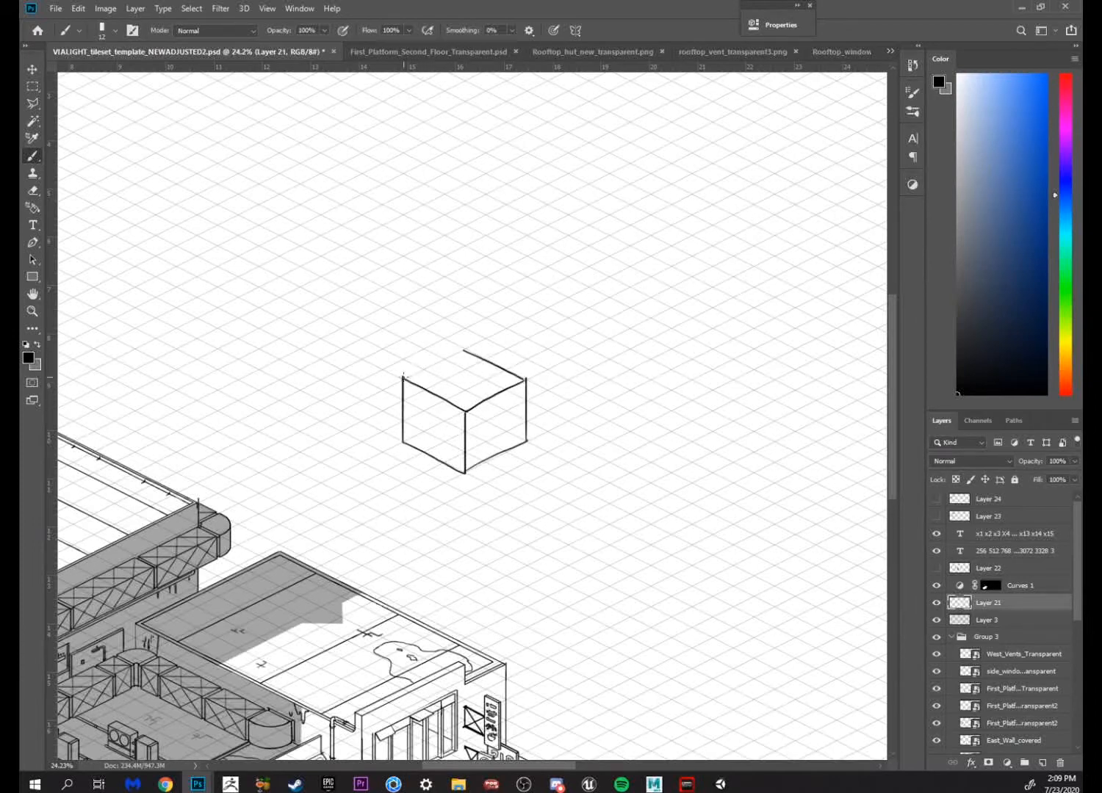
drag(403, 376, 472, 350)
key(ctrl+z)
Outline the cube's cast shadow in blue, running horizontally from its base edges to a pointed far end
drag(604, 391, 518, 403)
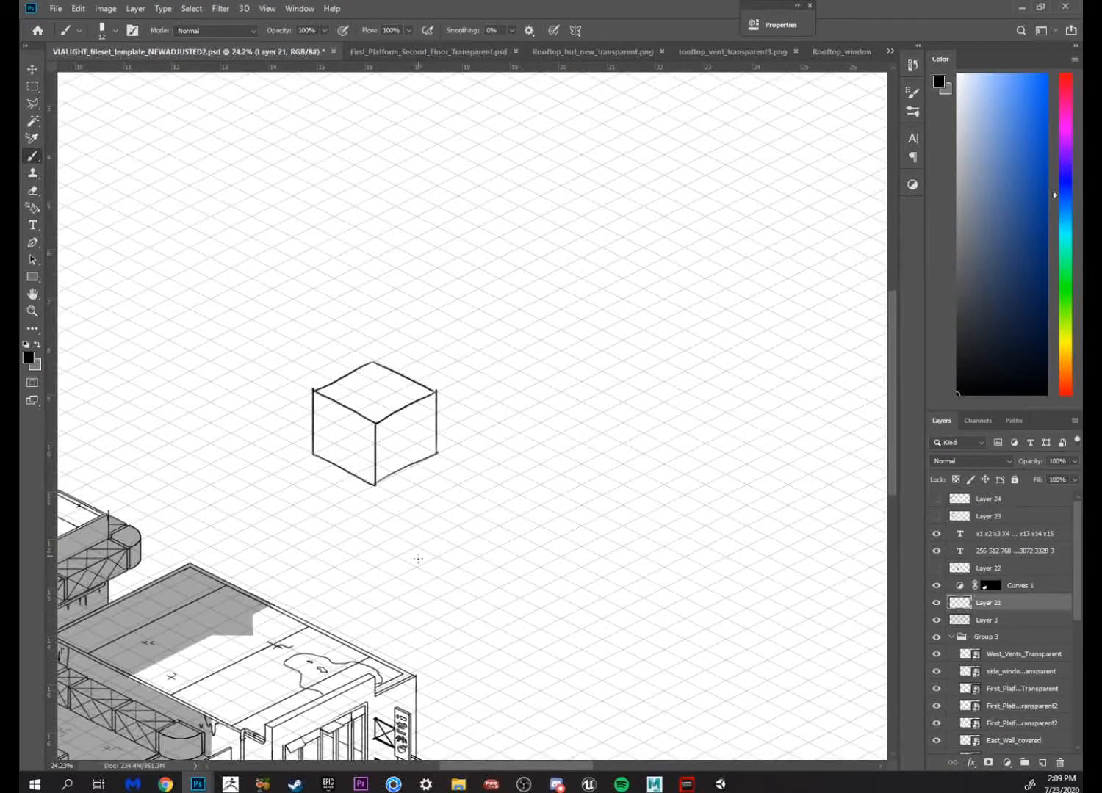
mouse_move(1016, 323)
mouse_down()
mouse_move(999, 263)
mouse_move(1025, 200)
mouse_up()
drag(374, 486, 384, 425)
key(ctrl+z)
drag(376, 484, 497, 484)
mouse_move(376, 424)
mouse_down()
mouse_move(497, 423)
mouse_move(436, 422)
mouse_up()
key(ctrl+z)
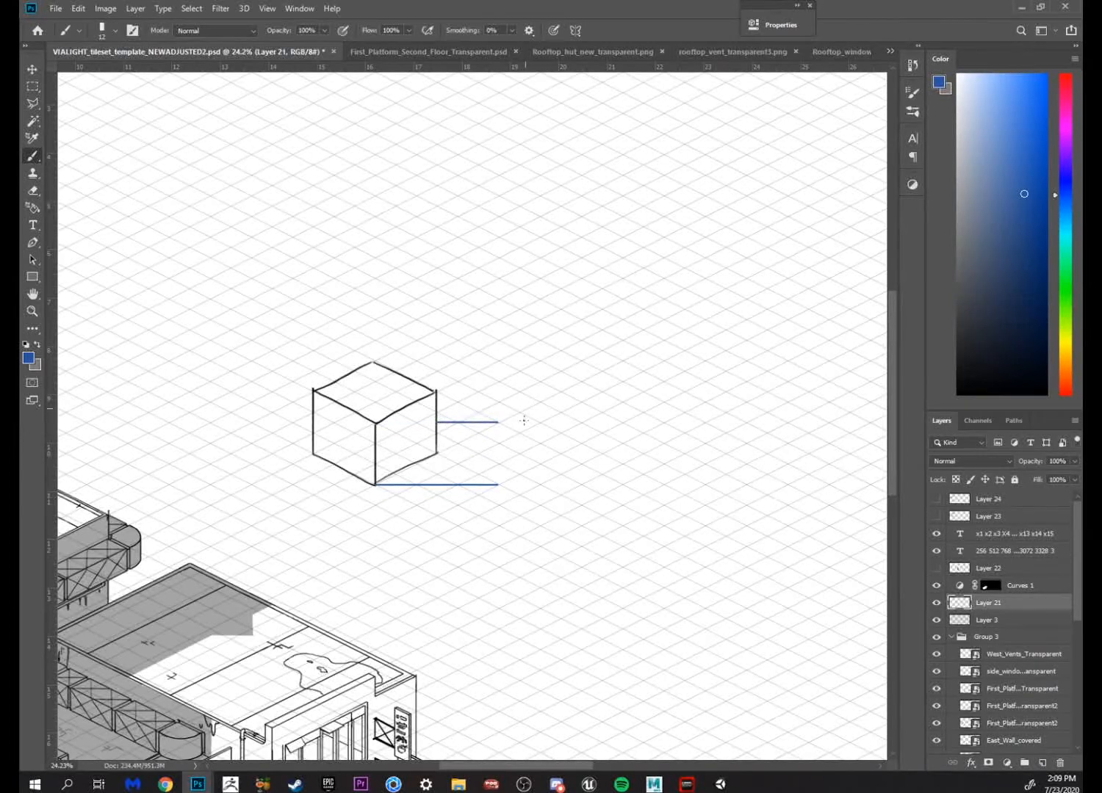
mouse_move(585, 396)
mouse_down()
mouse_move(566, 418)
mouse_move(610, 331)
mouse_up()
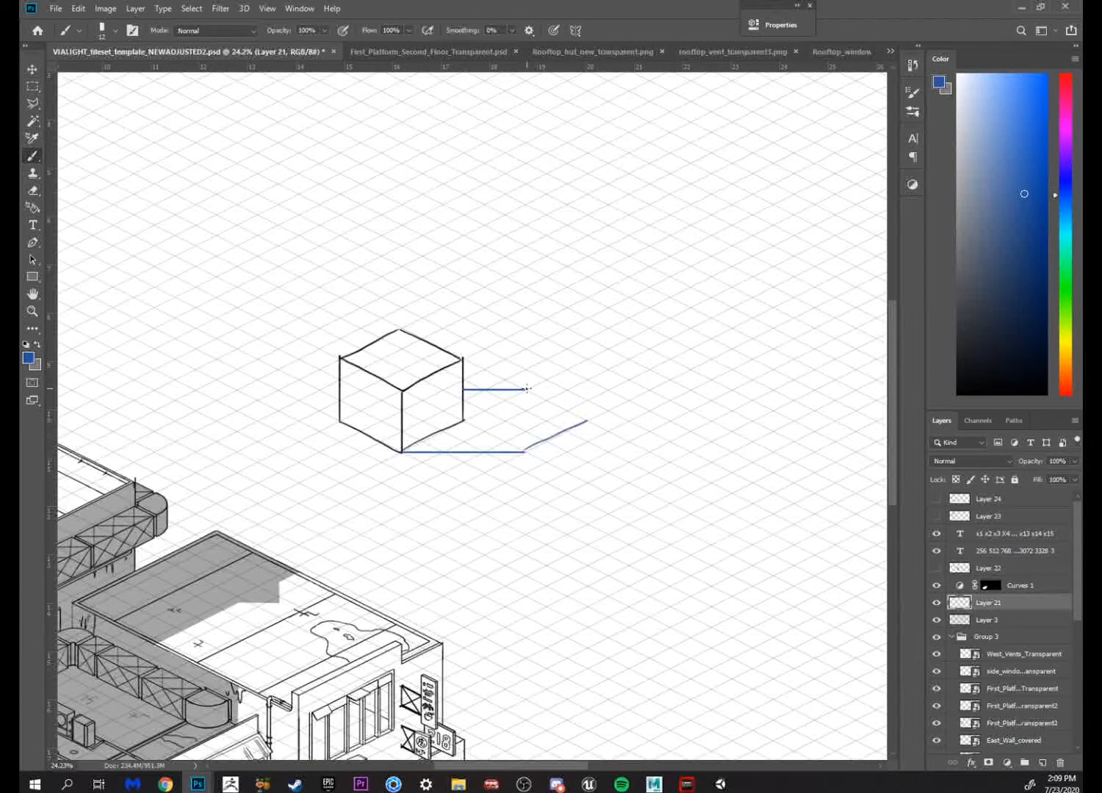
key(ctrl+z)
Sketch a light-orange sun with rays pointing toward the cube, on the side opposite its shadow
key(z)
drag(653, 498, 582, 456)
click(534, 355)
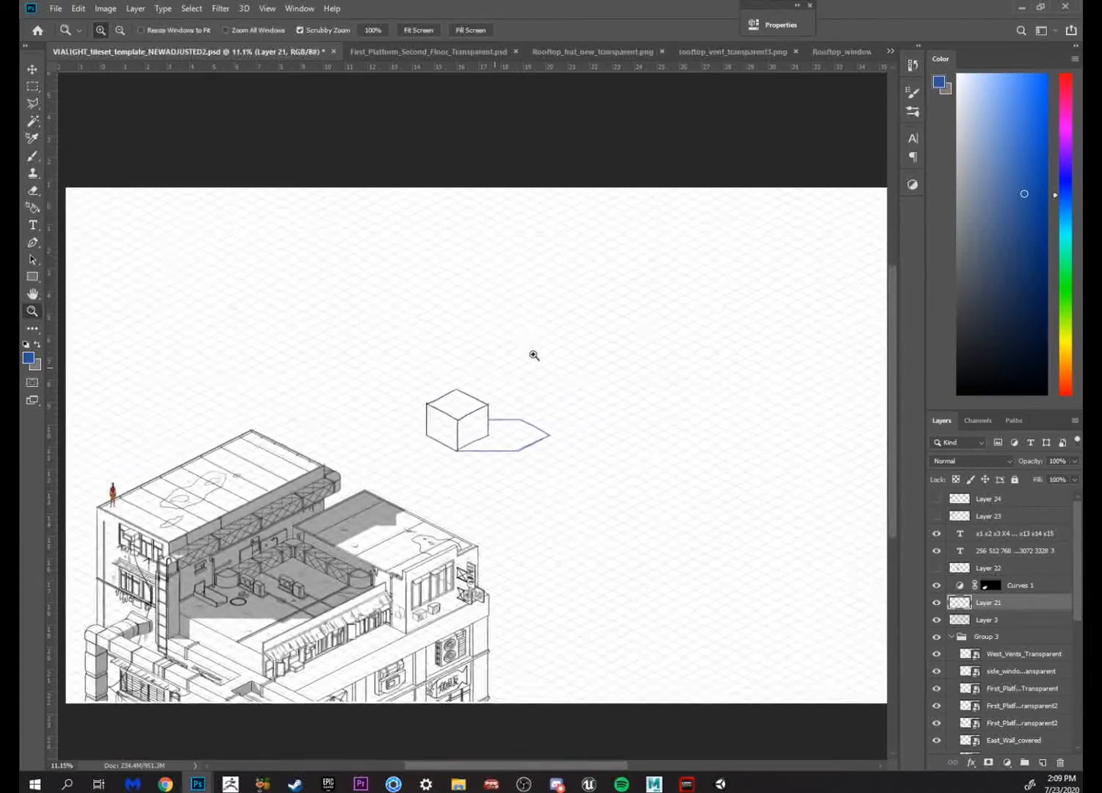
drag(534, 355, 556, 379)
key(b)
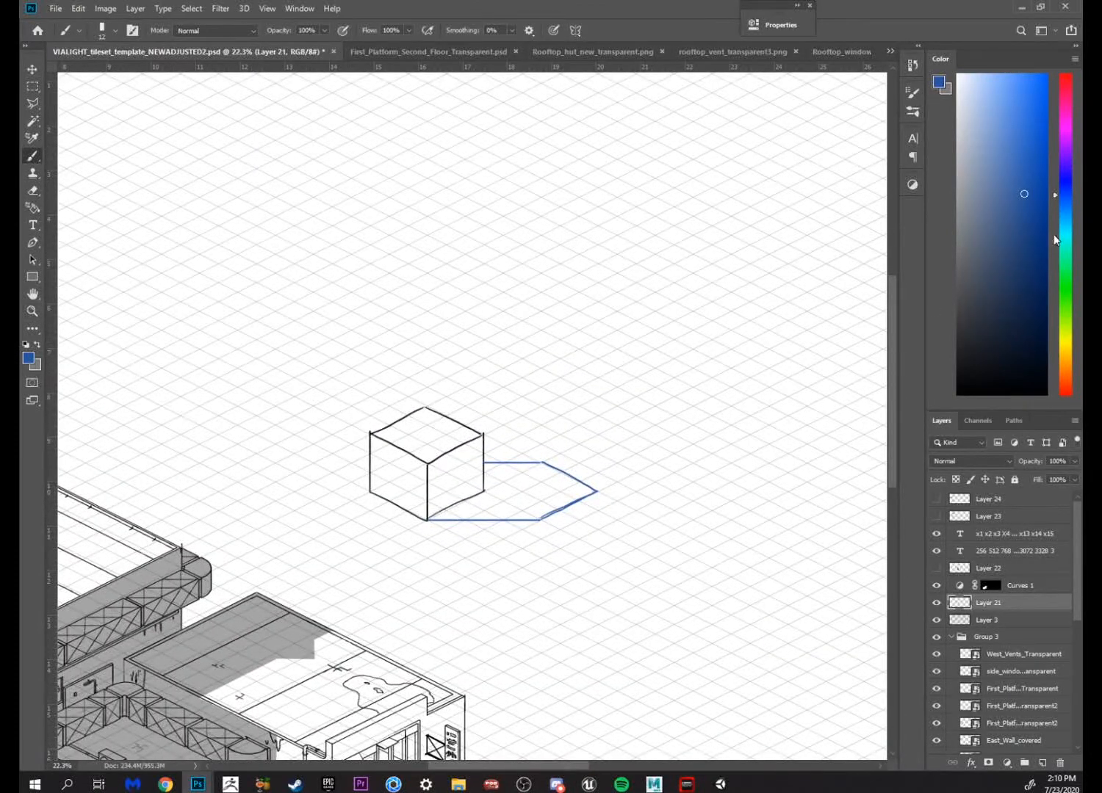
drag(1057, 206, 1060, 356)
click(1030, 158)
drag(1030, 170, 1004, 103)
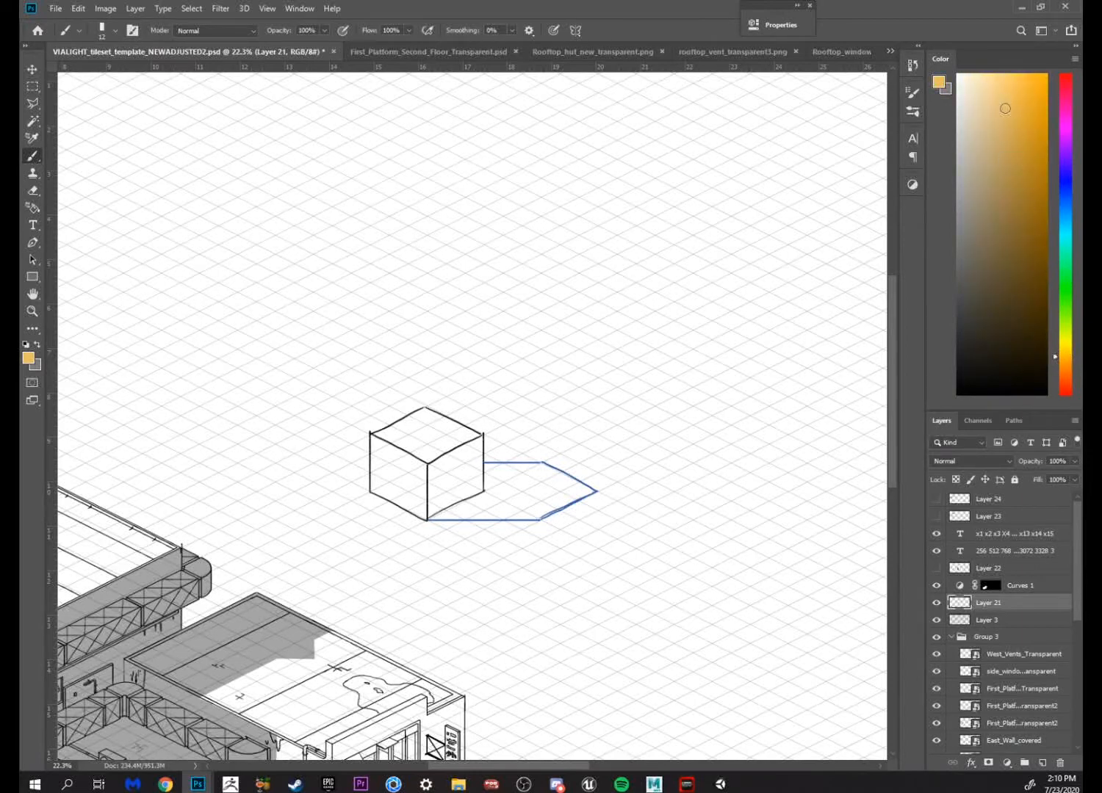
mouse_move(130, 416)
mouse_down()
mouse_move(220, 380)
mouse_move(213, 444)
mouse_up()
key(ctrl+z)
key(ctrl+z)
key(ctrl+z)
mouse_move(140, 336)
mouse_down()
mouse_move(121, 325)
mouse_move(233, 351)
mouse_move(169, 346)
mouse_move(193, 376)
mouse_up()
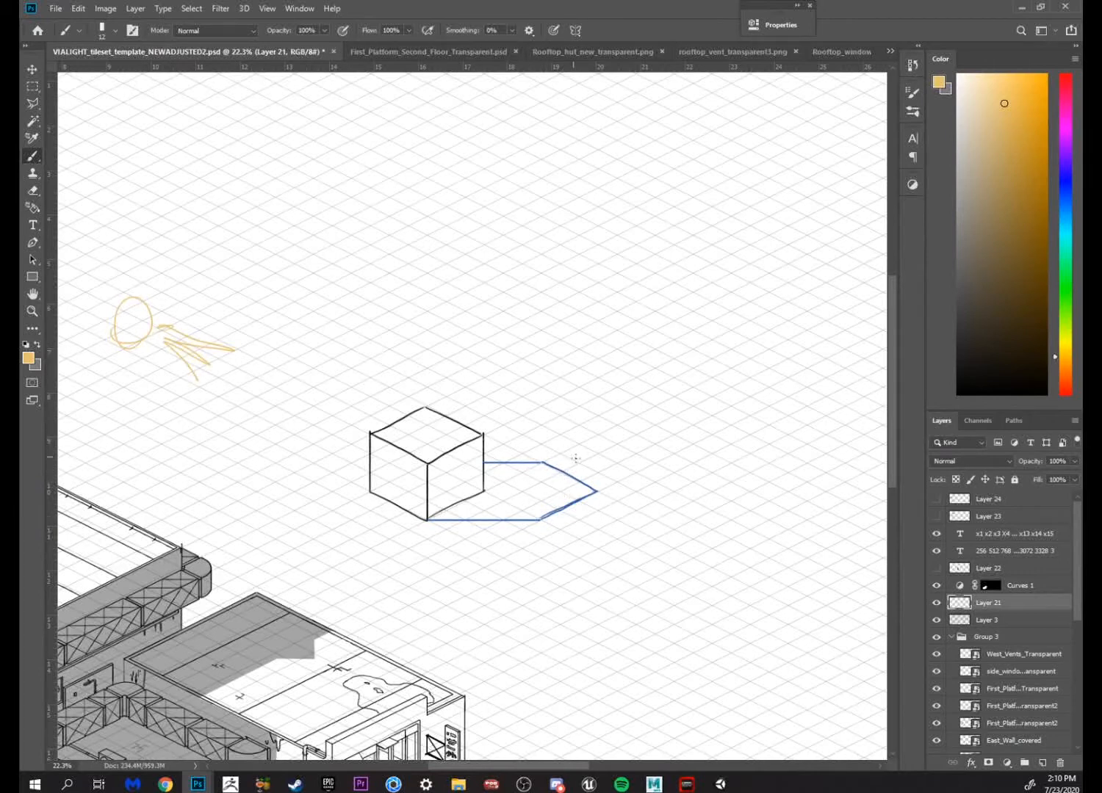
Draw a long, low isometric wall in black on the empty grid beyond the cube
alt+click(580, 498)
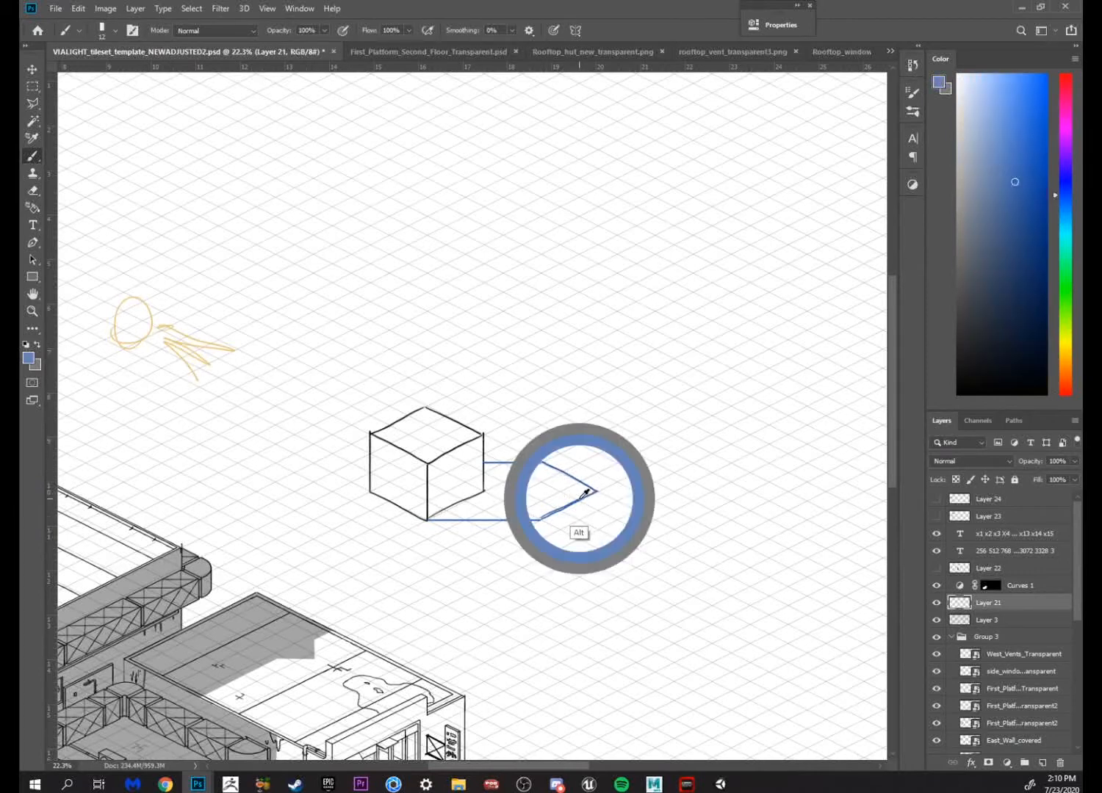
alt+click(585, 493)
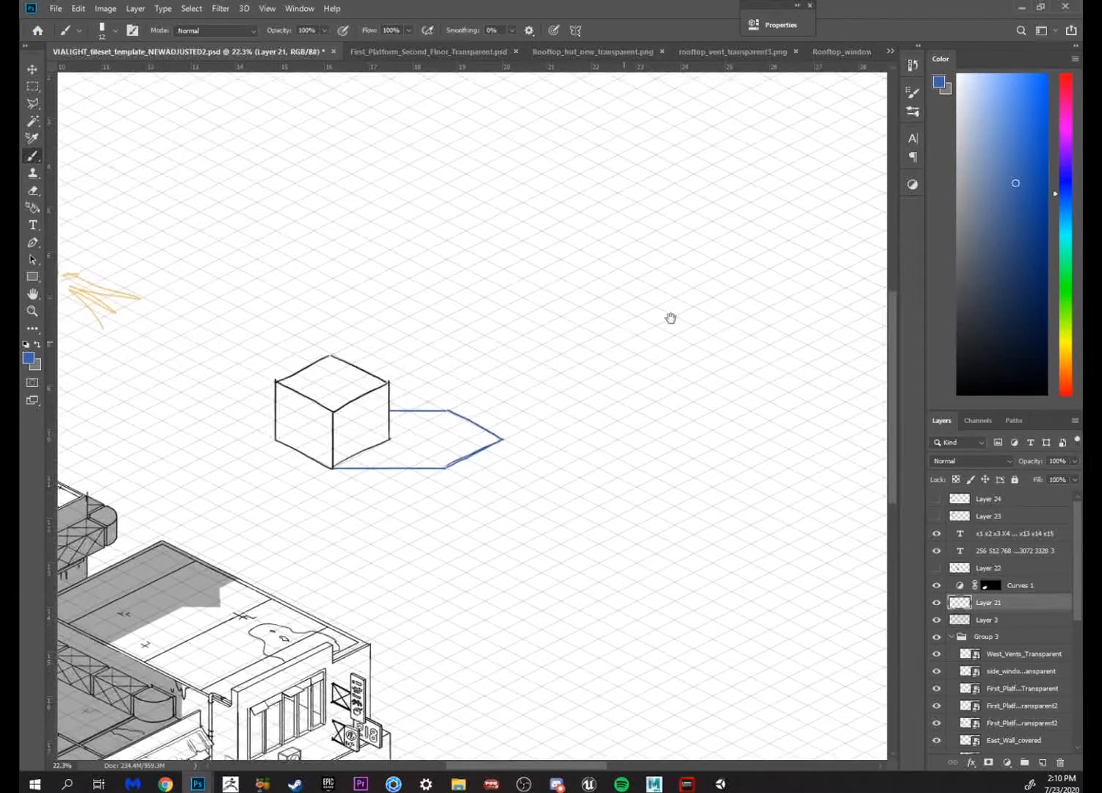
mouse_move(669, 320)
mouse_down()
mouse_move(748, 275)
mouse_move(632, 356)
mouse_up()
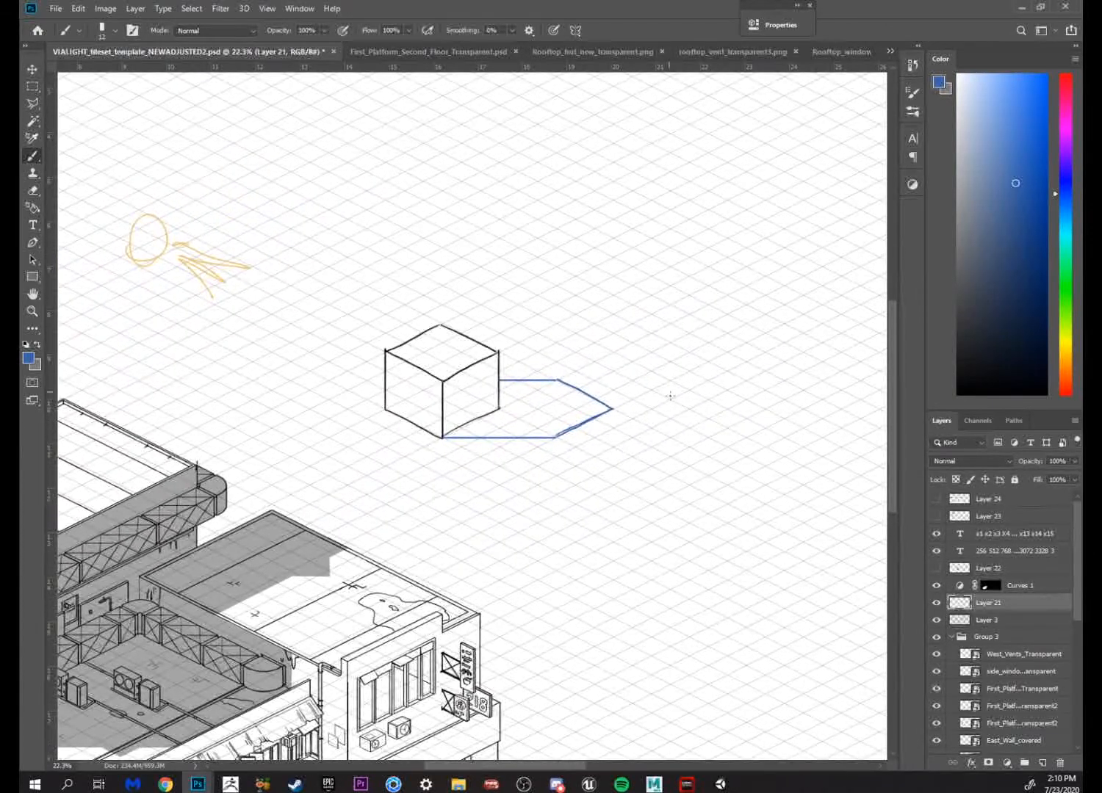
drag(688, 297, 522, 499)
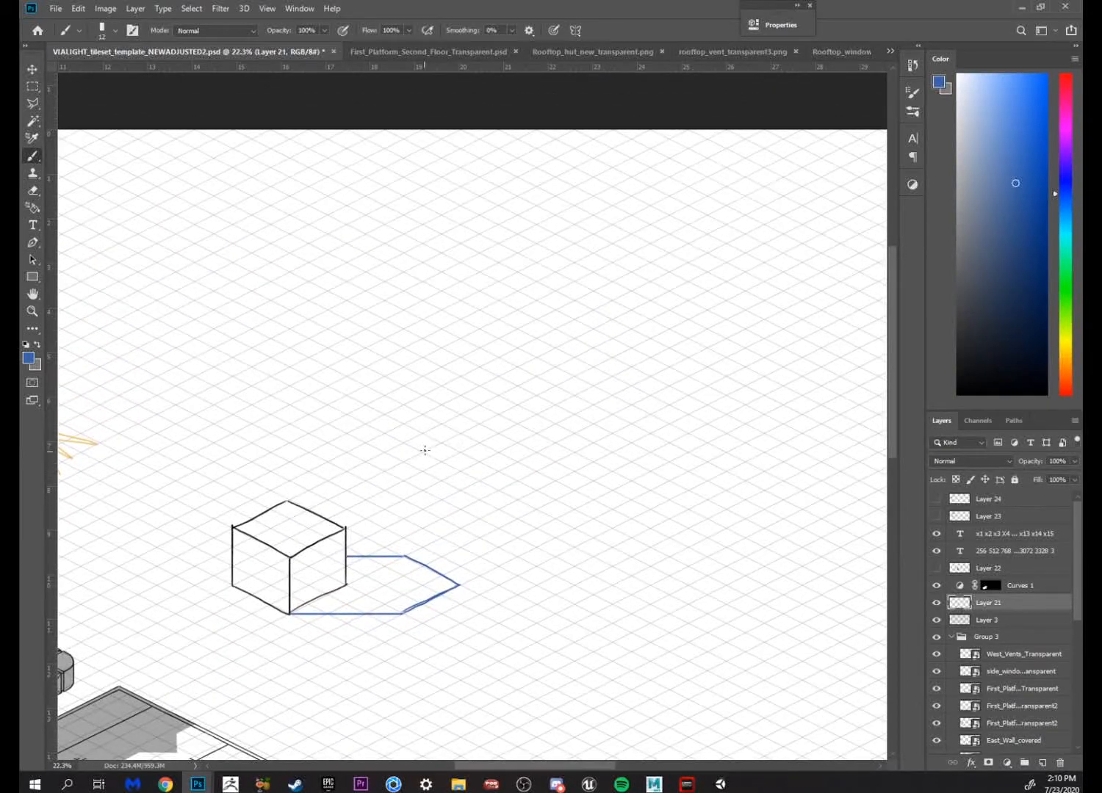
key(d)
mouse_move(422, 451)
mouse_down()
mouse_move(421, 414)
mouse_move(515, 465)
mouse_up()
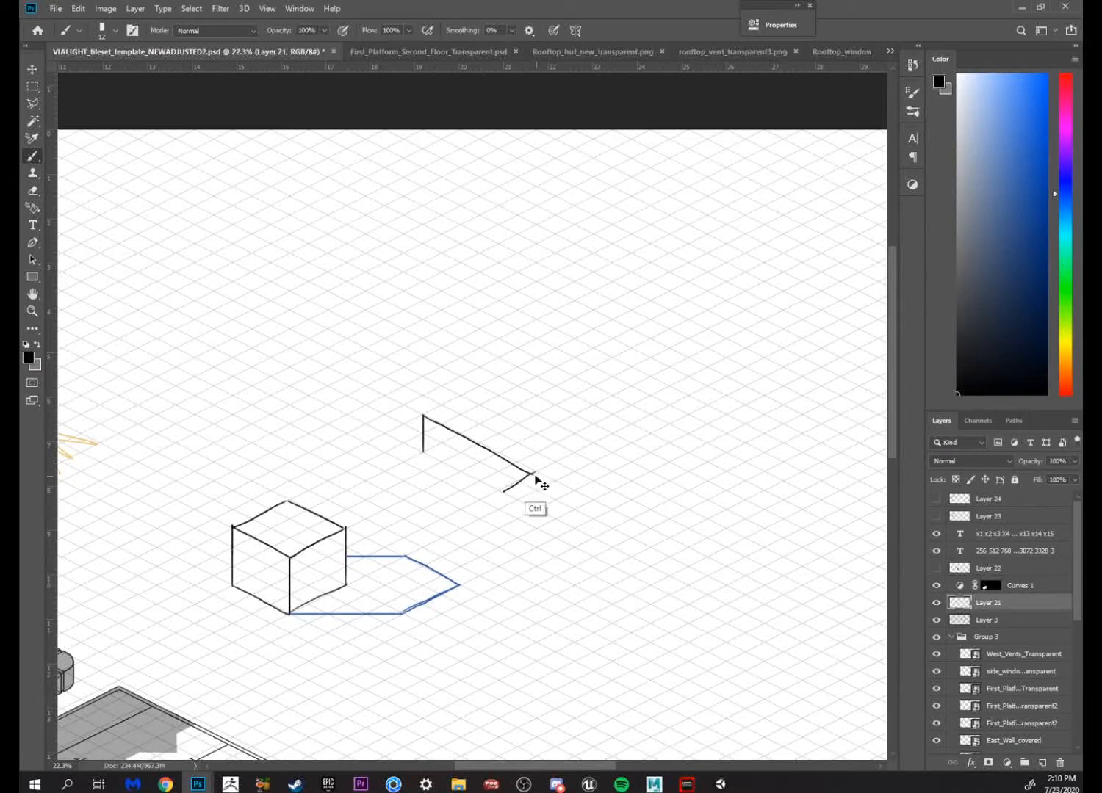
key(ctrl+z)
shift+click(535, 508)
drag(520, 502, 438, 460)
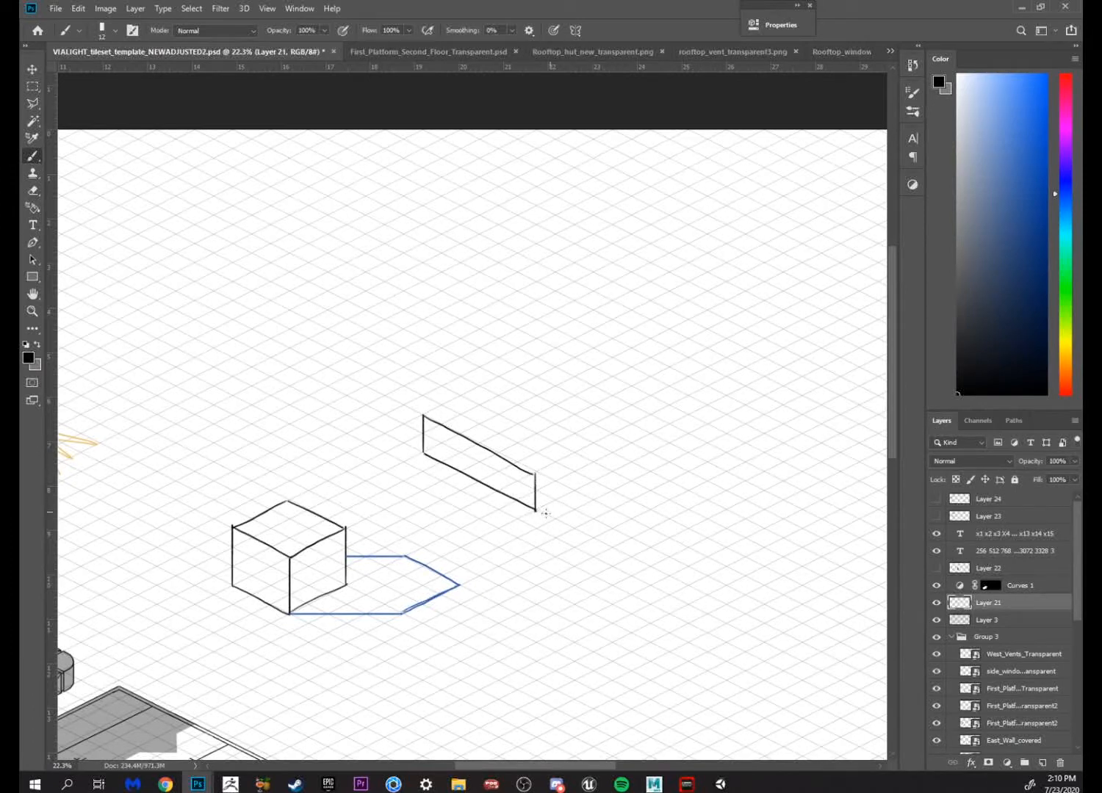
Outline the wall's triangular cast shadow in dark blue, starting from its near end
click(1031, 225)
drag(536, 508, 575, 490)
key(ctrl+z)
drag(536, 509, 608, 509)
drag(537, 474, 600, 503)
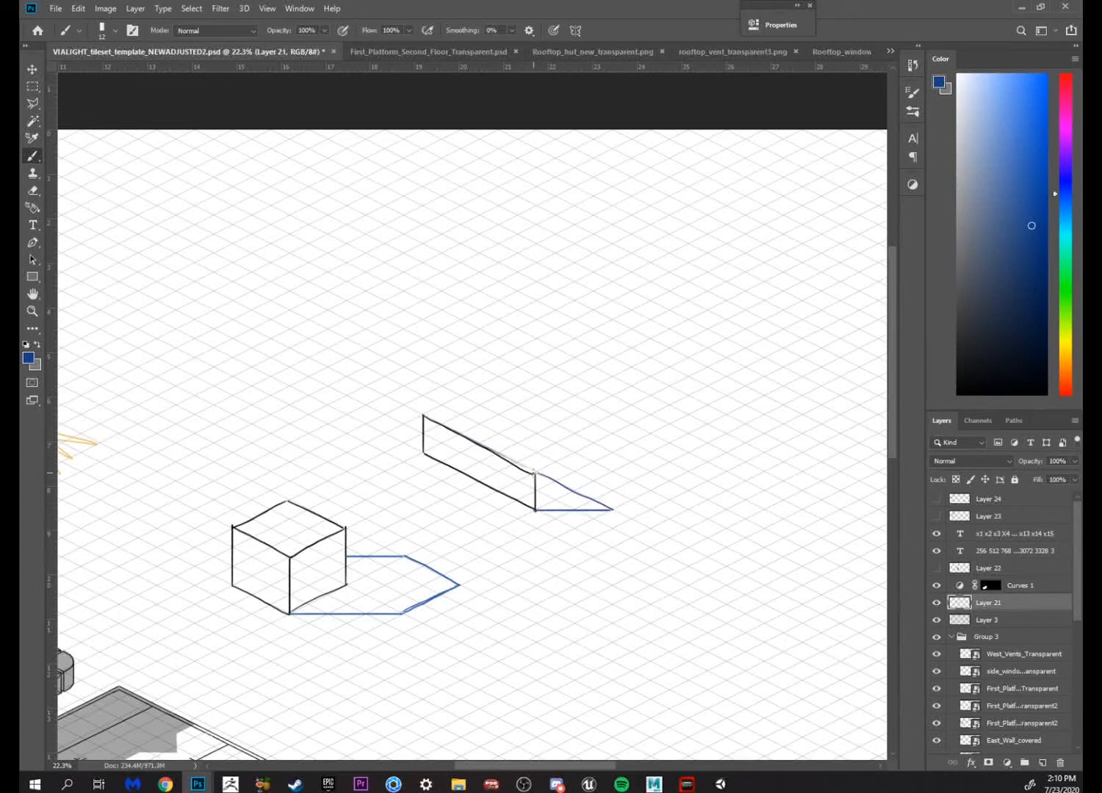
Compare the cube and wall shadow sketches with the shadows on the rooftop building
key(z)
scroll(627, 418, down, 4)
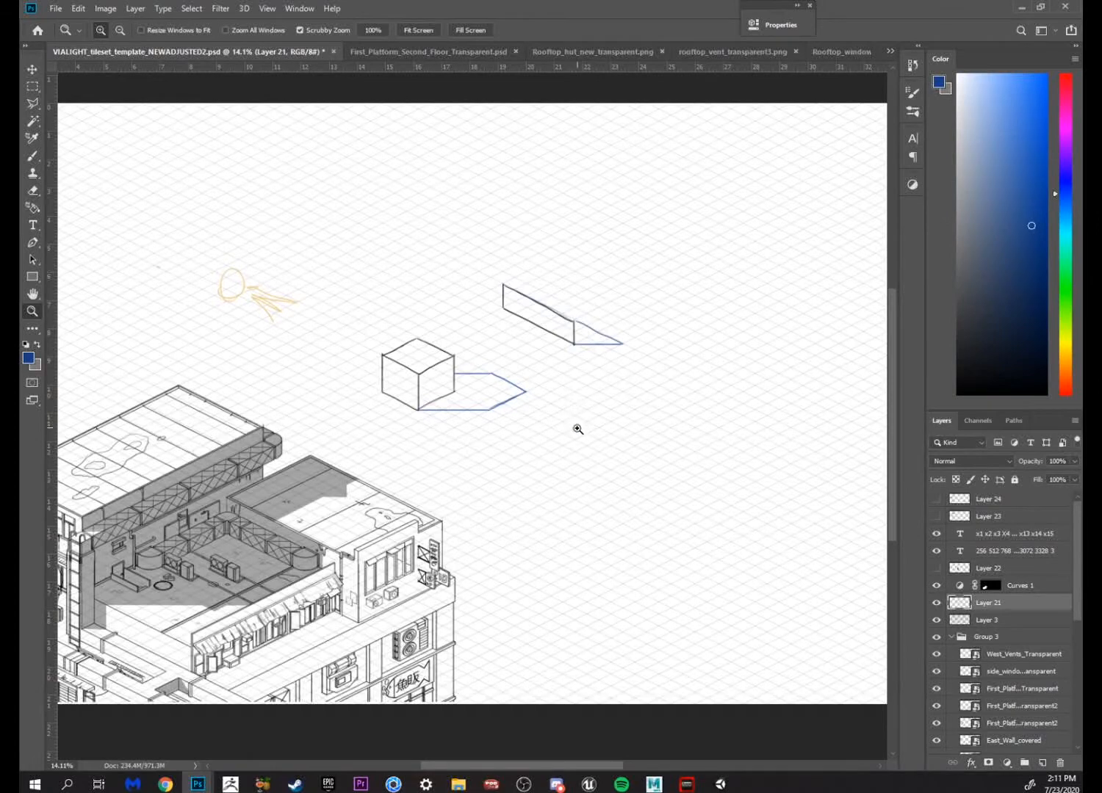
drag(591, 335, 651, 390)
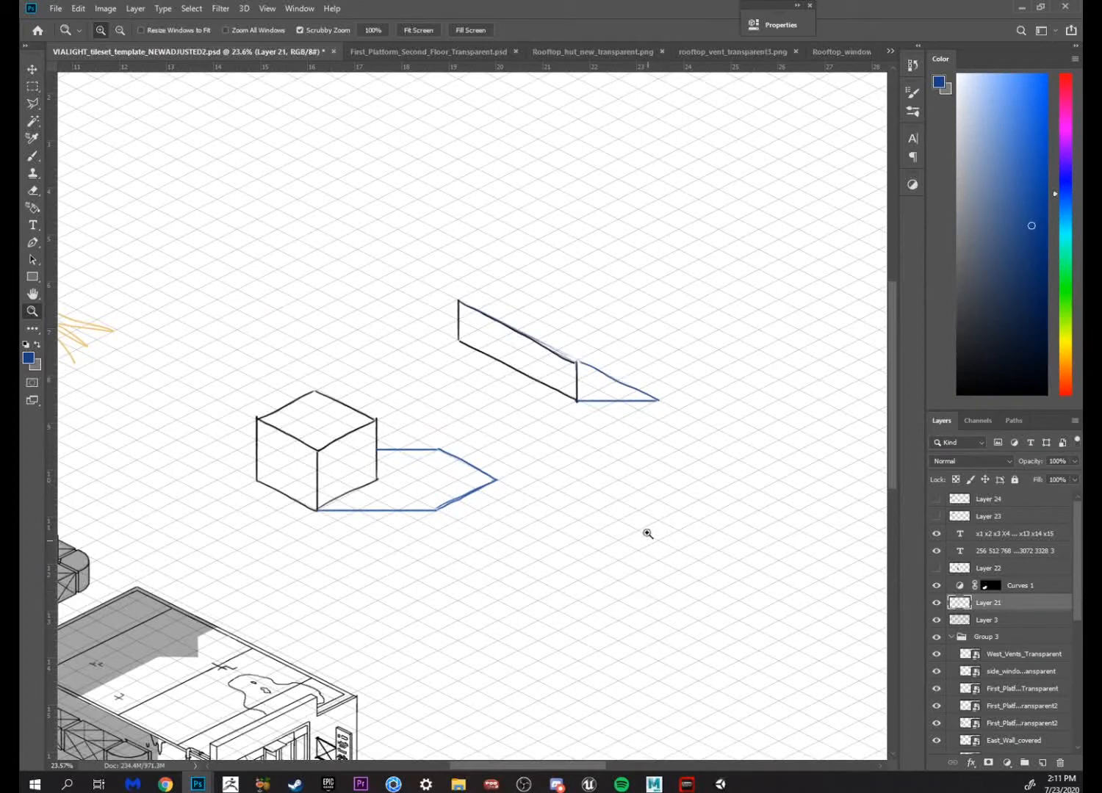
drag(665, 442, 654, 391)
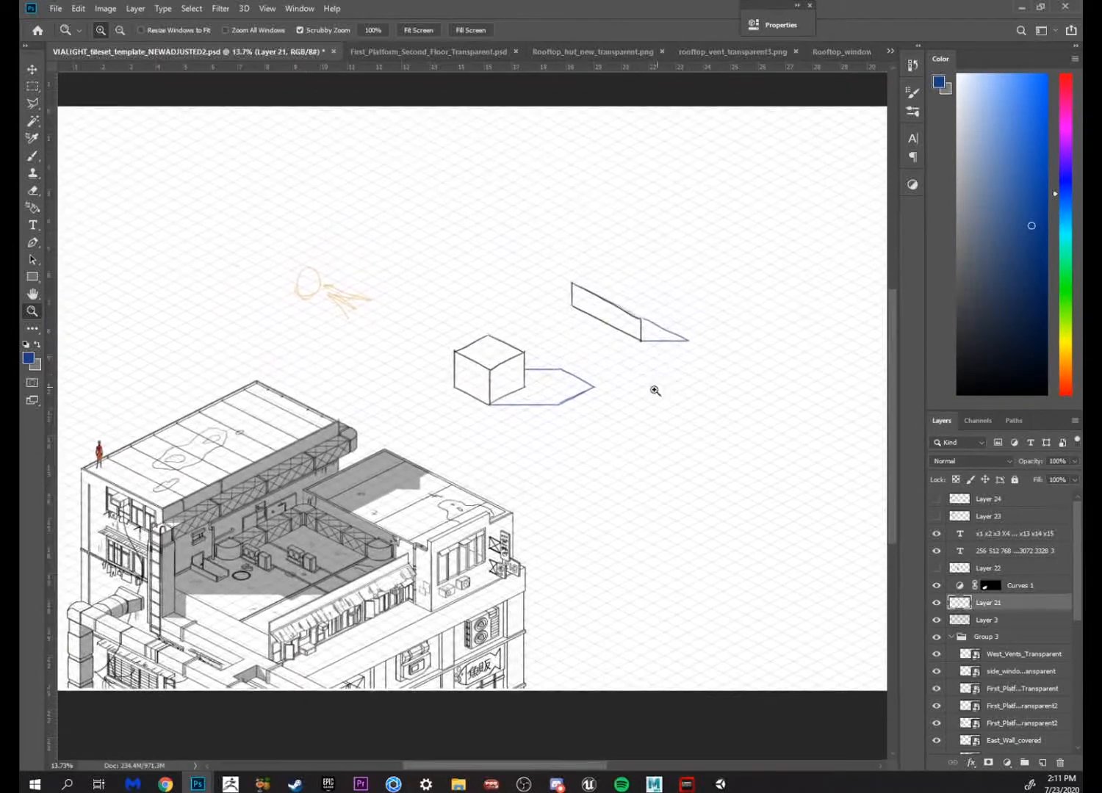
drag(583, 460, 654, 371)
drag(723, 342, 701, 361)
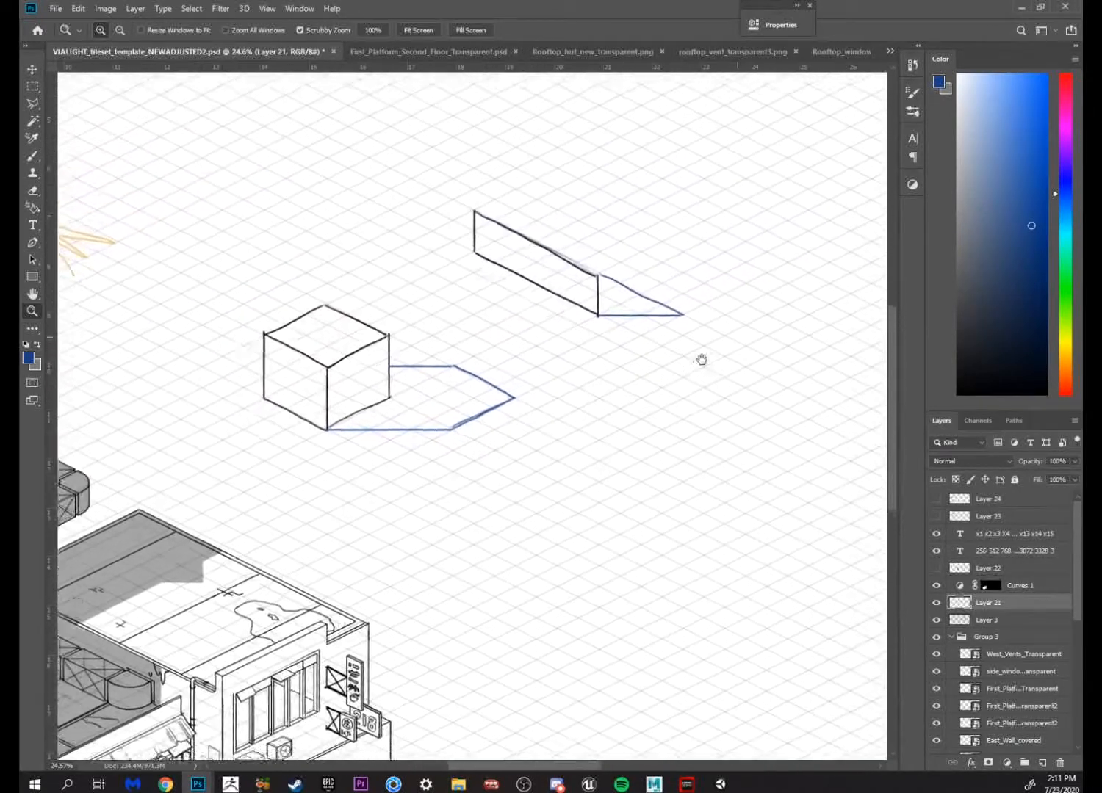
drag(472, 526, 675, 423)
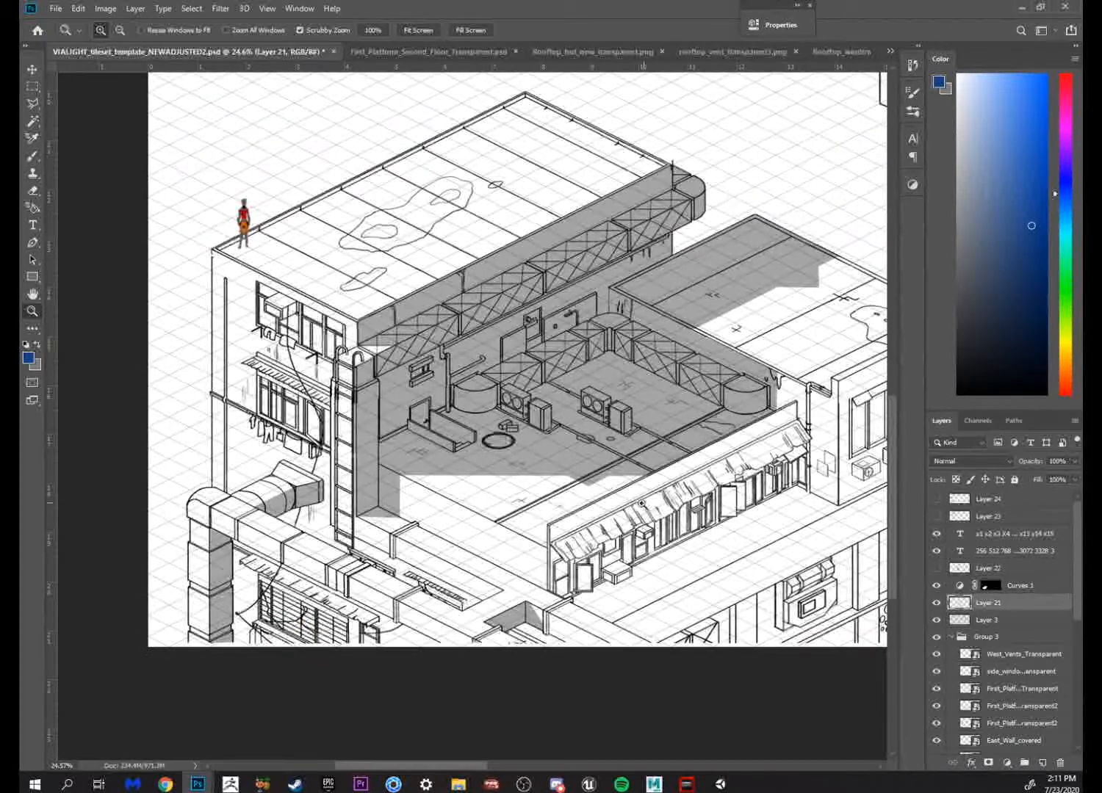
Switch to Unity, undo the recent moves of the background tilemap, and save the rooftop test scene
click(720, 784)
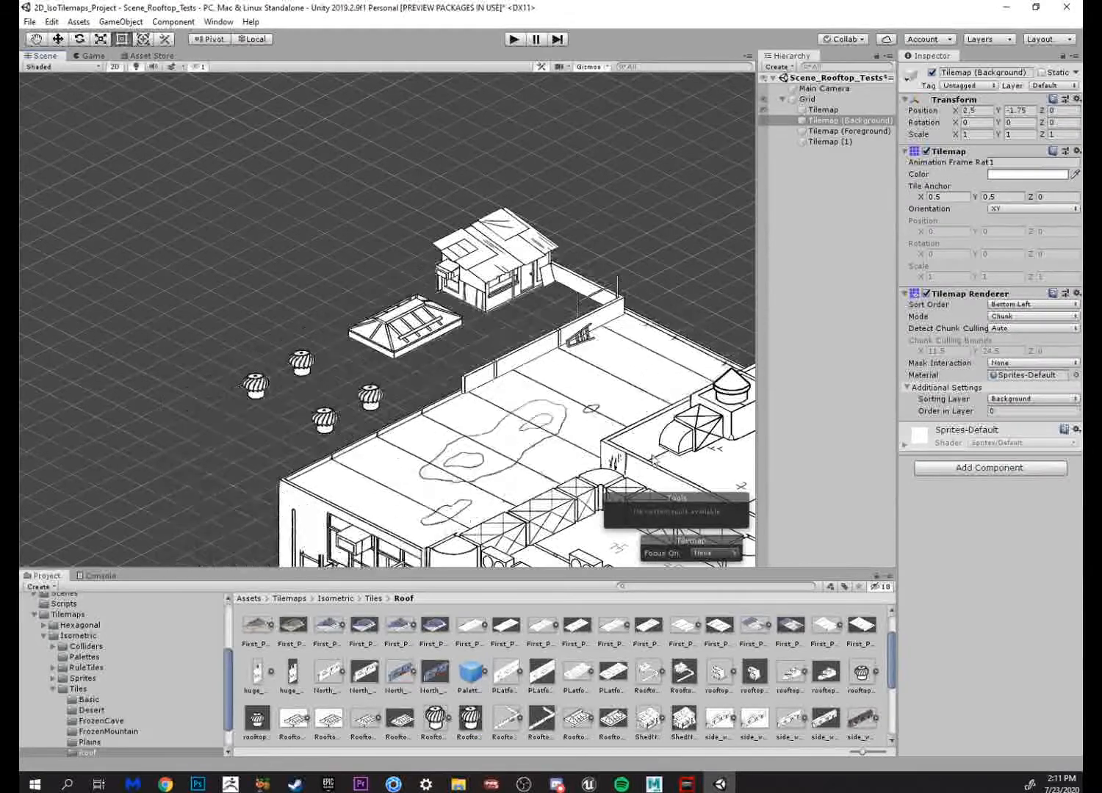
key(ctrl+z)
key(ctrl+z)
key(ctrl+z)
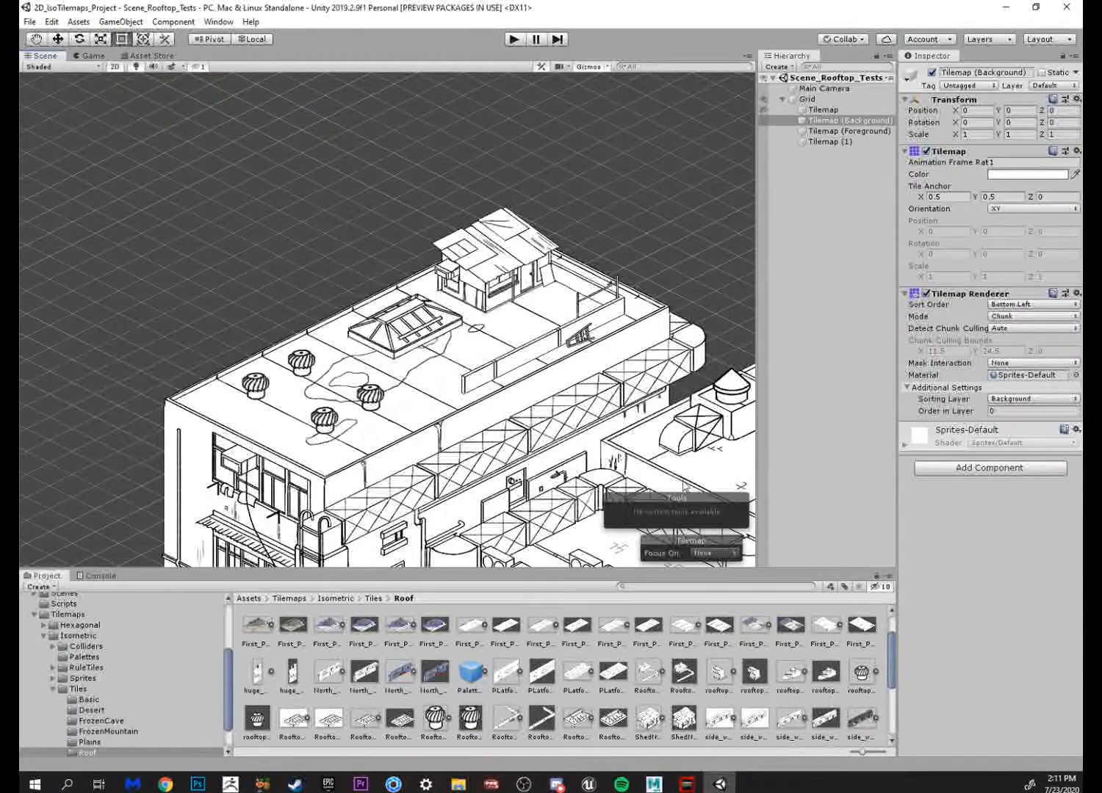
key(ctrl+s)
Examine the blue cast shadows on the coloured rooftop building in the Unity scene
scroll(361, 261, down, 6)
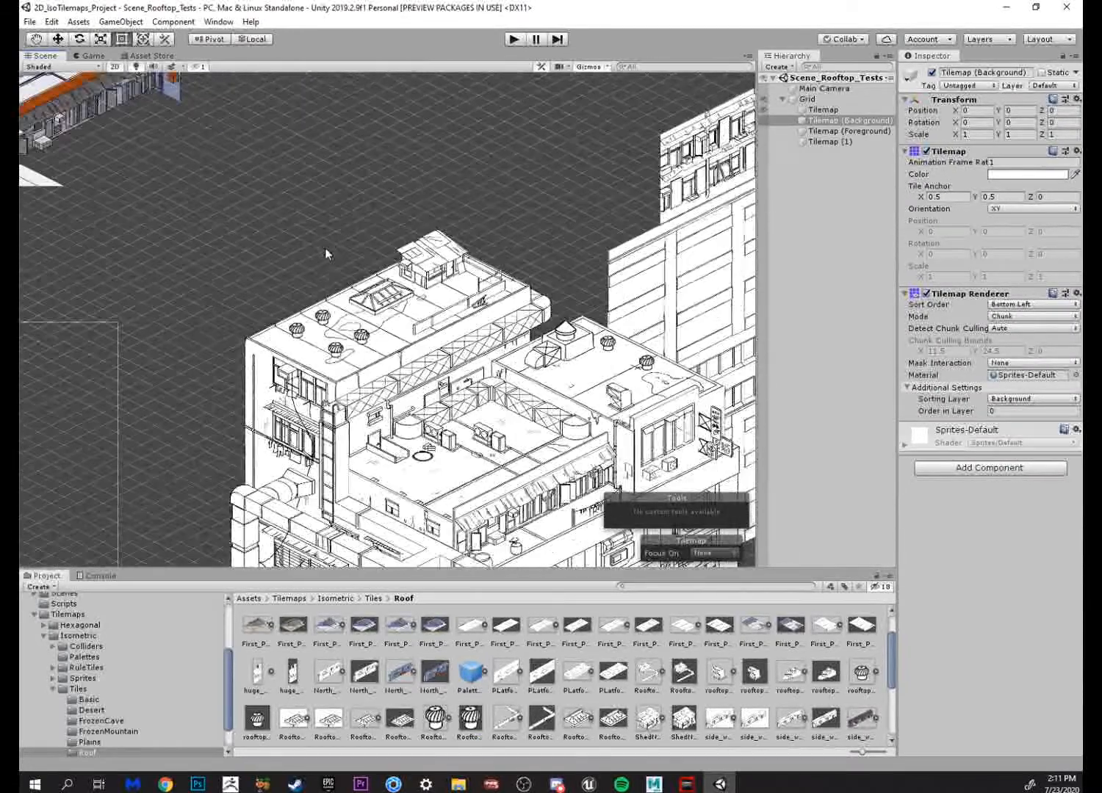
scroll(459, 301, up, 8)
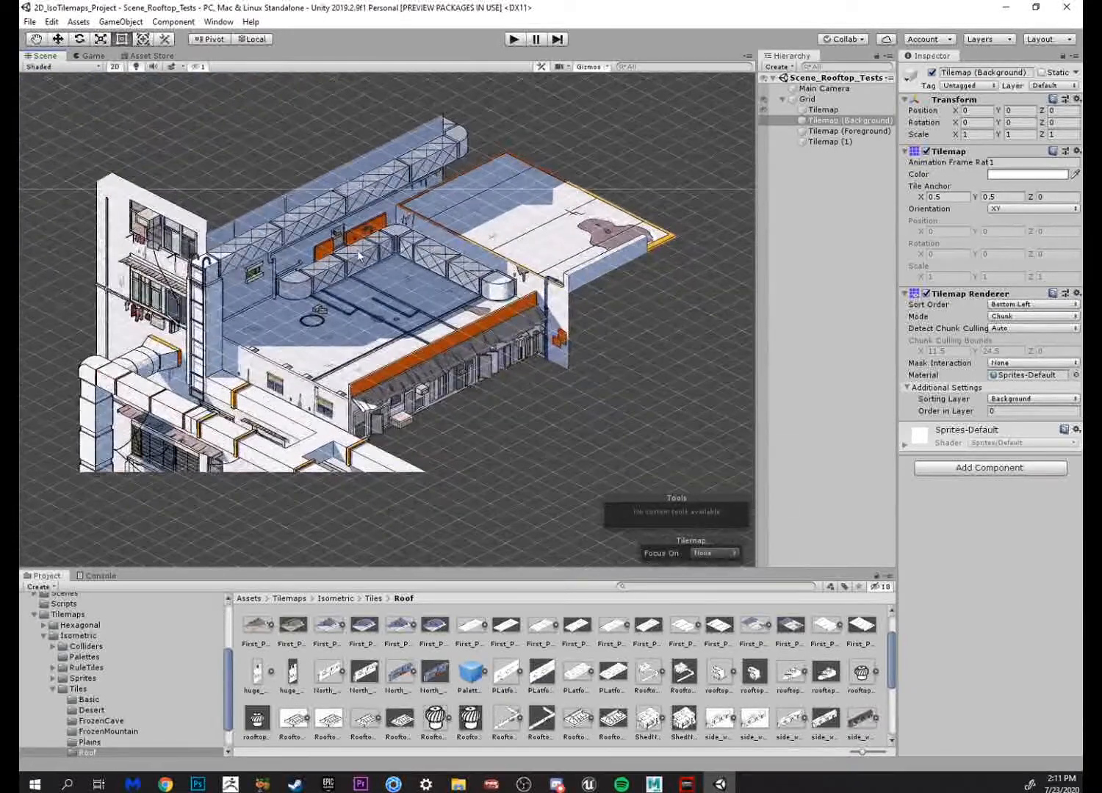
scroll(459, 304, up, 4)
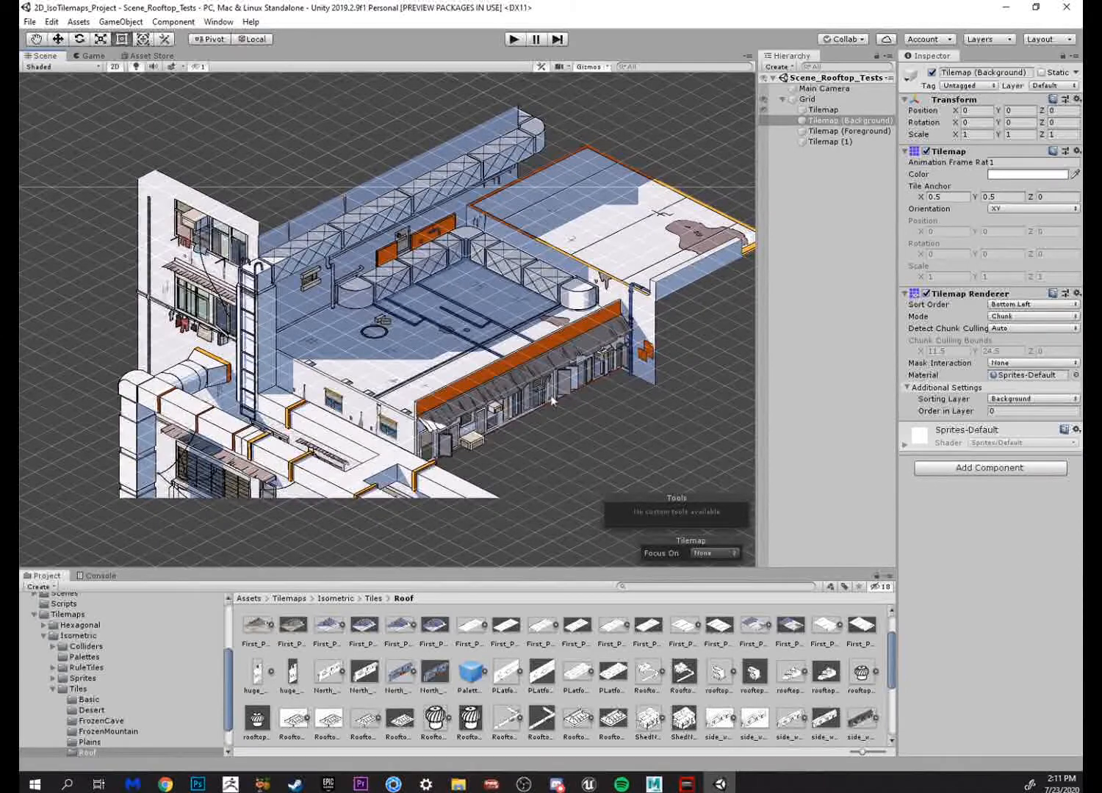
drag(552, 400, 532, 426)
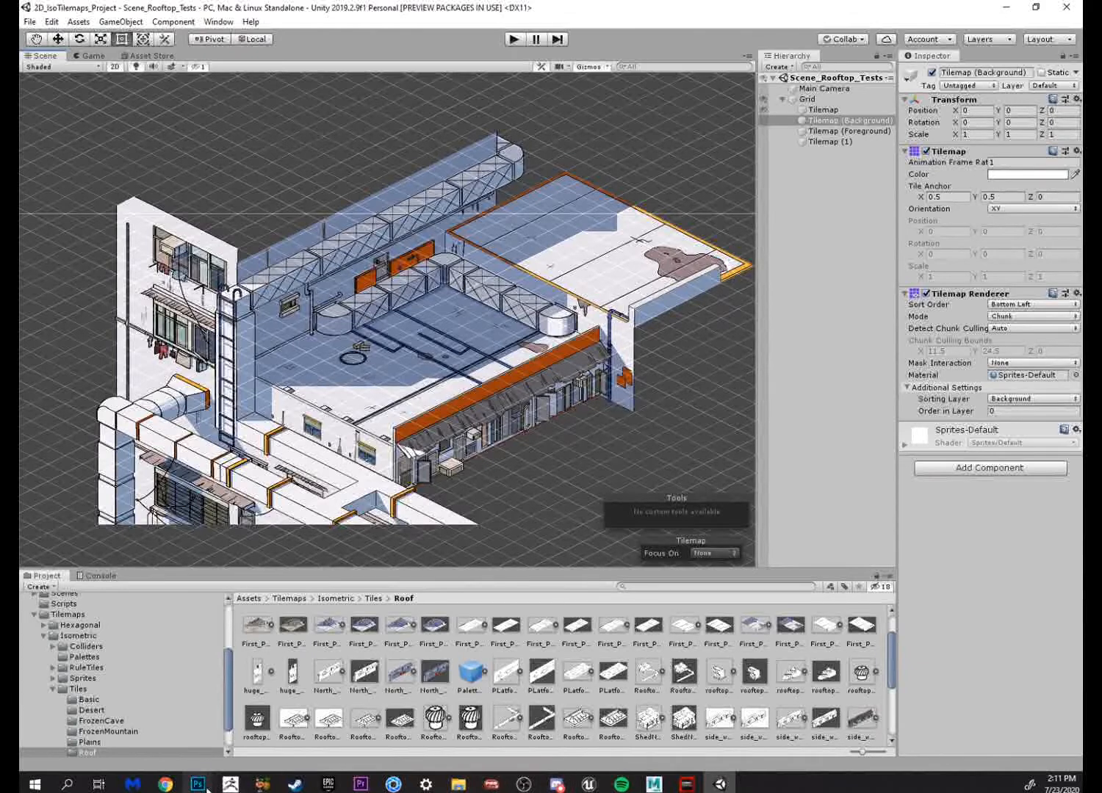
Switch back to the tileset template in Photoshop and review the shadows on the terrace and roofs
mouse_move(199, 784)
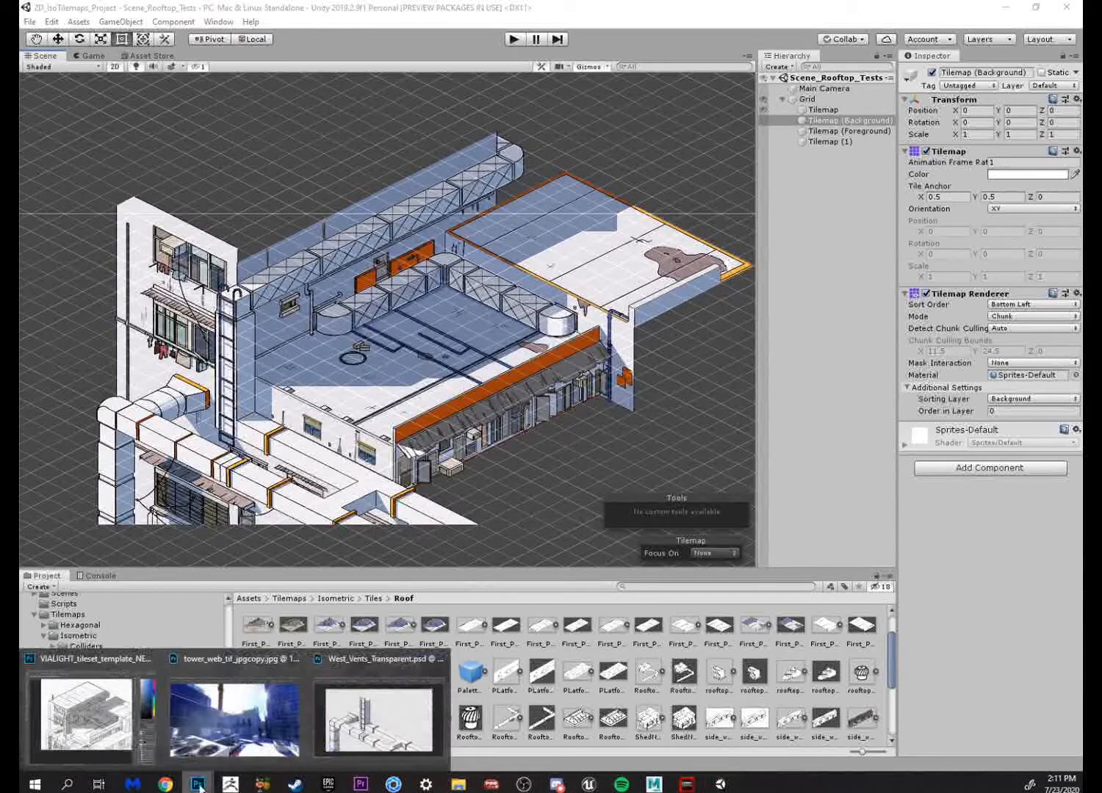
click(44, 729)
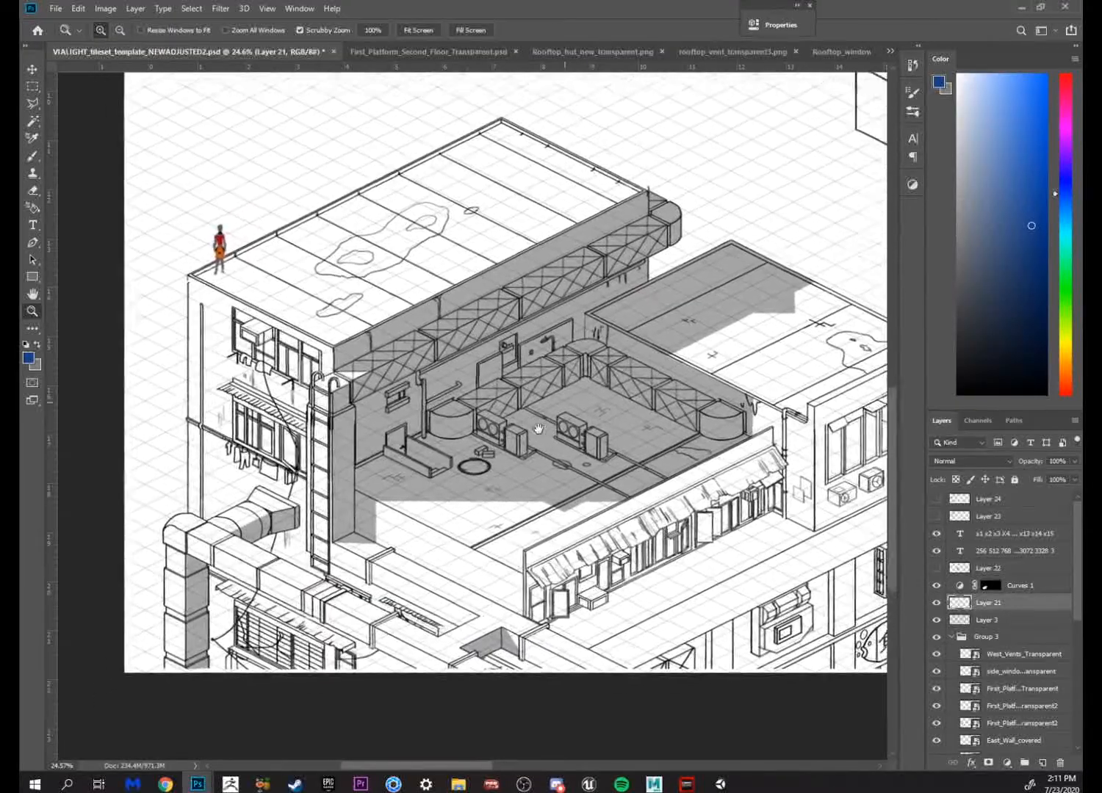
drag(538, 428, 578, 417)
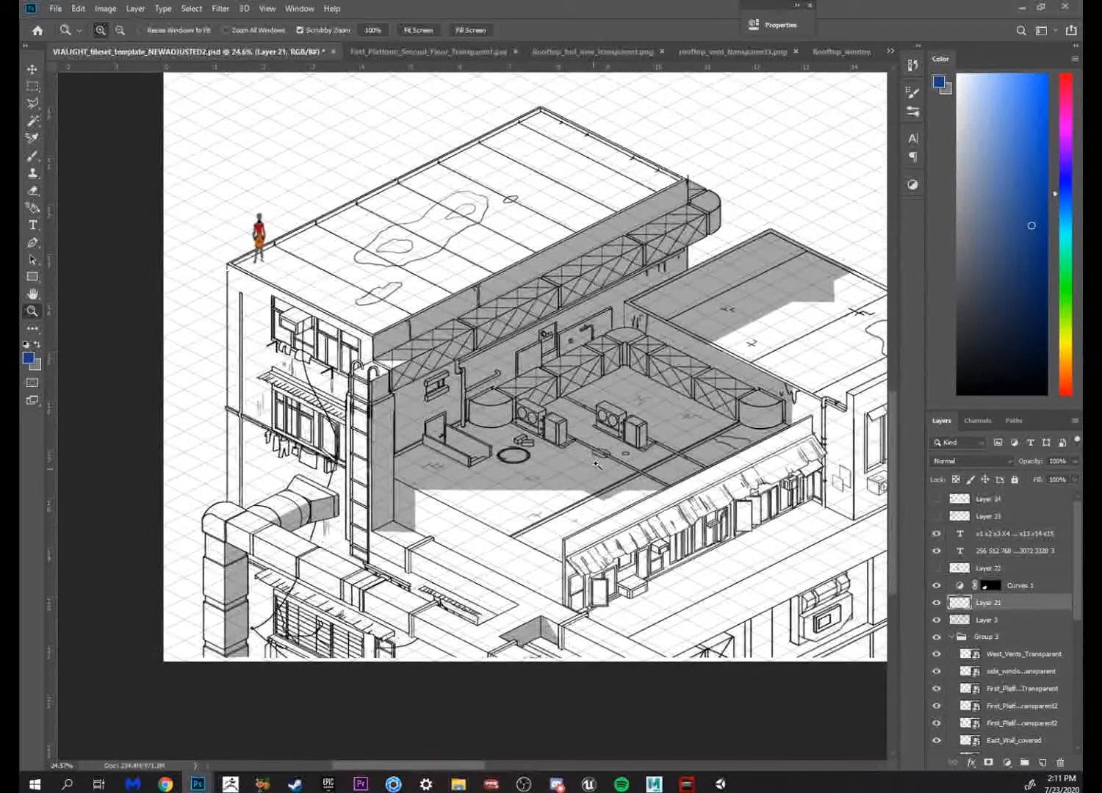
mouse_move(677, 332)
mouse_down()
mouse_move(205, 400)
mouse_move(602, 400)
mouse_move(693, 376)
mouse_move(681, 362)
mouse_up()
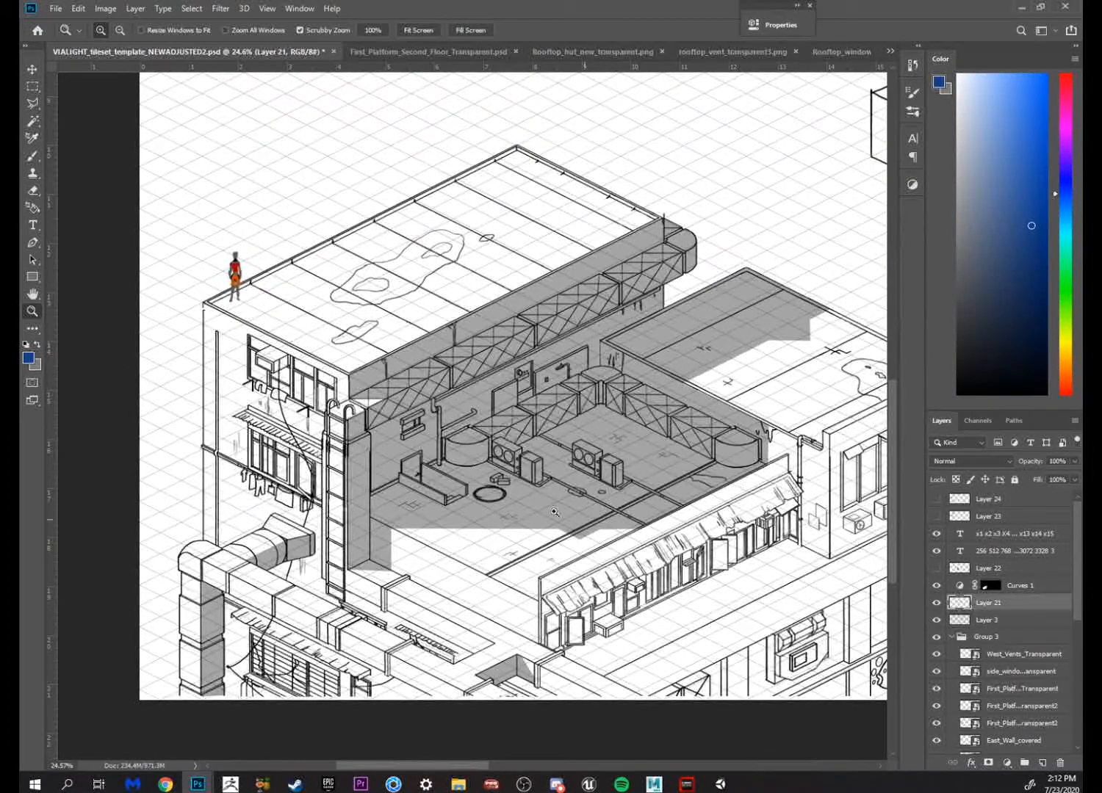
Sketch blue guide lines across the terrace floor and up the far wall, and circle the ladder's wall
drag(756, 454, 641, 434)
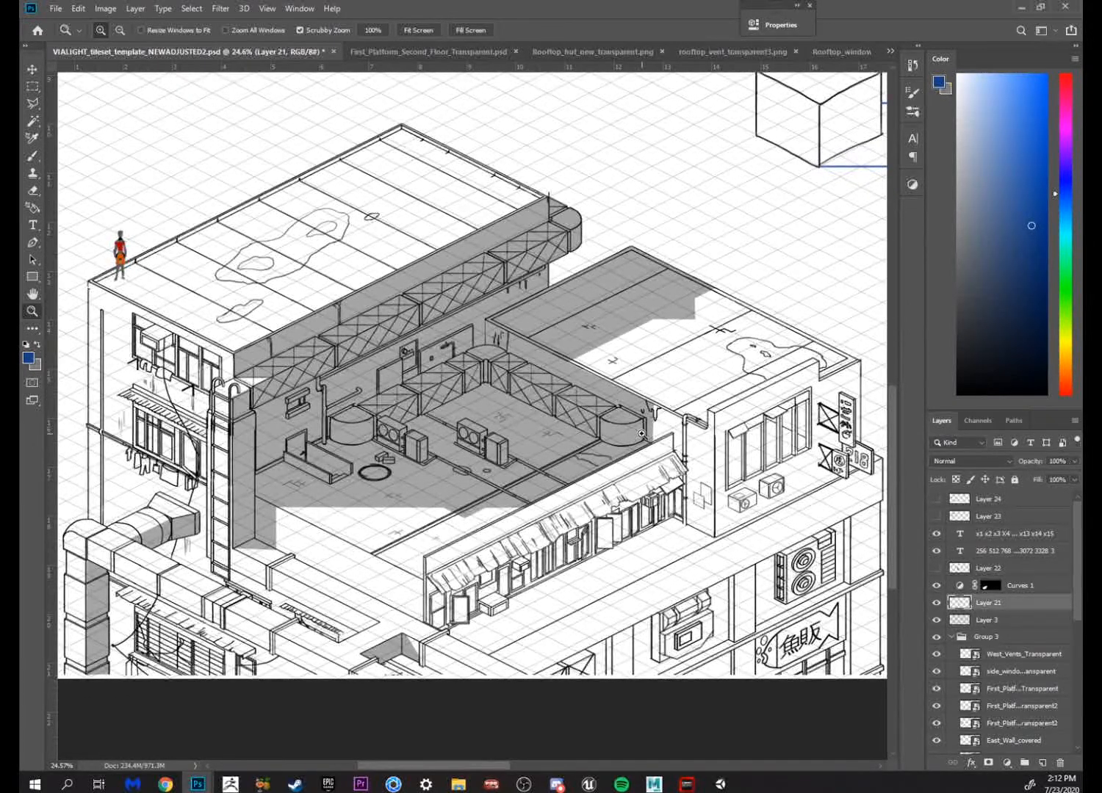
drag(371, 470, 567, 383)
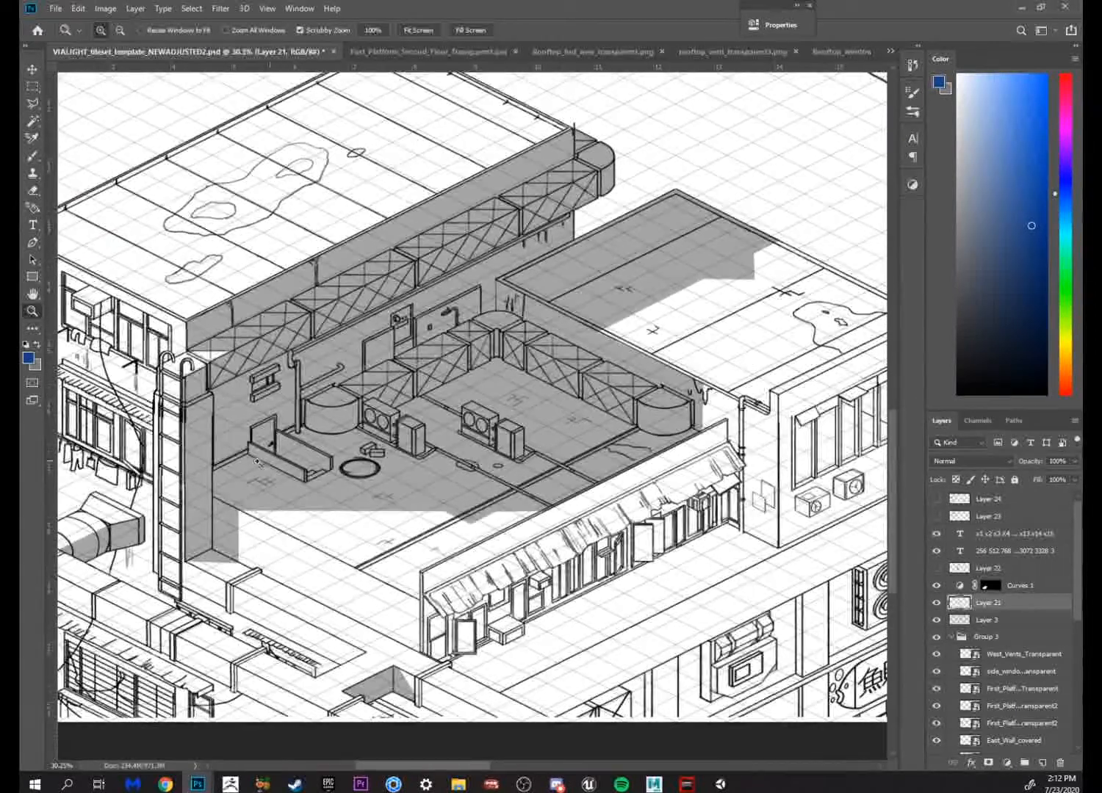
key(b)
drag(213, 478, 441, 478)
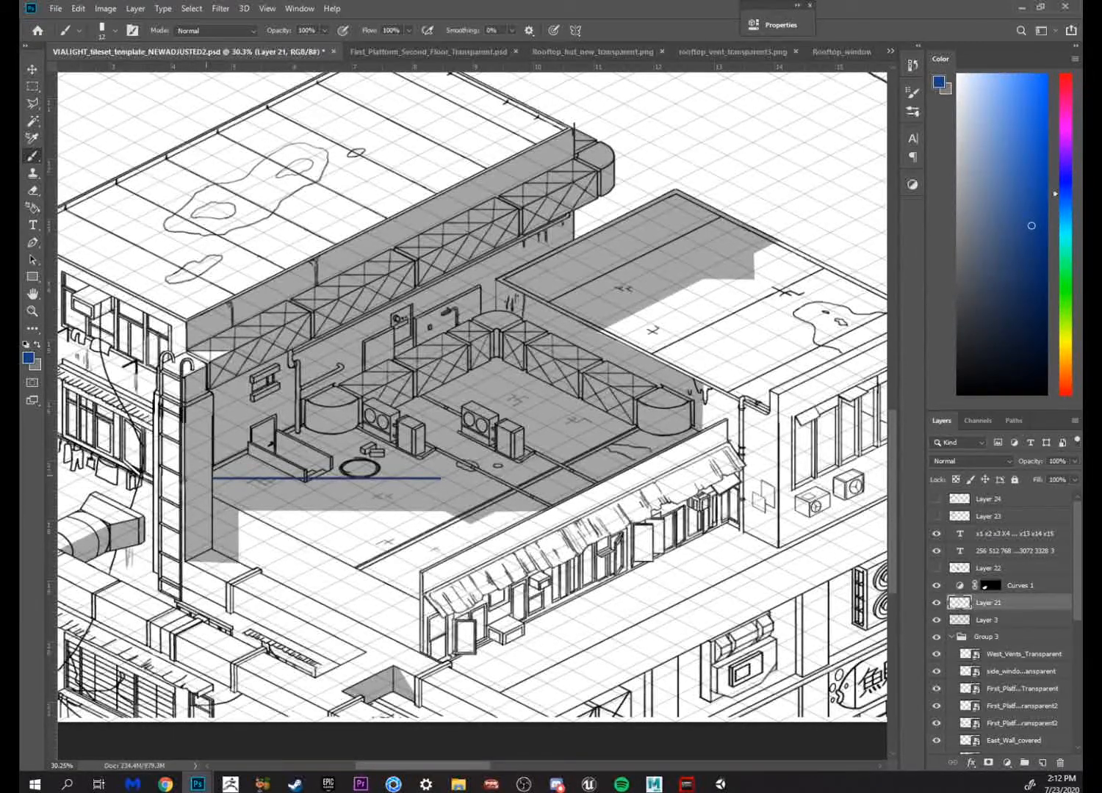
drag(184, 479, 490, 479)
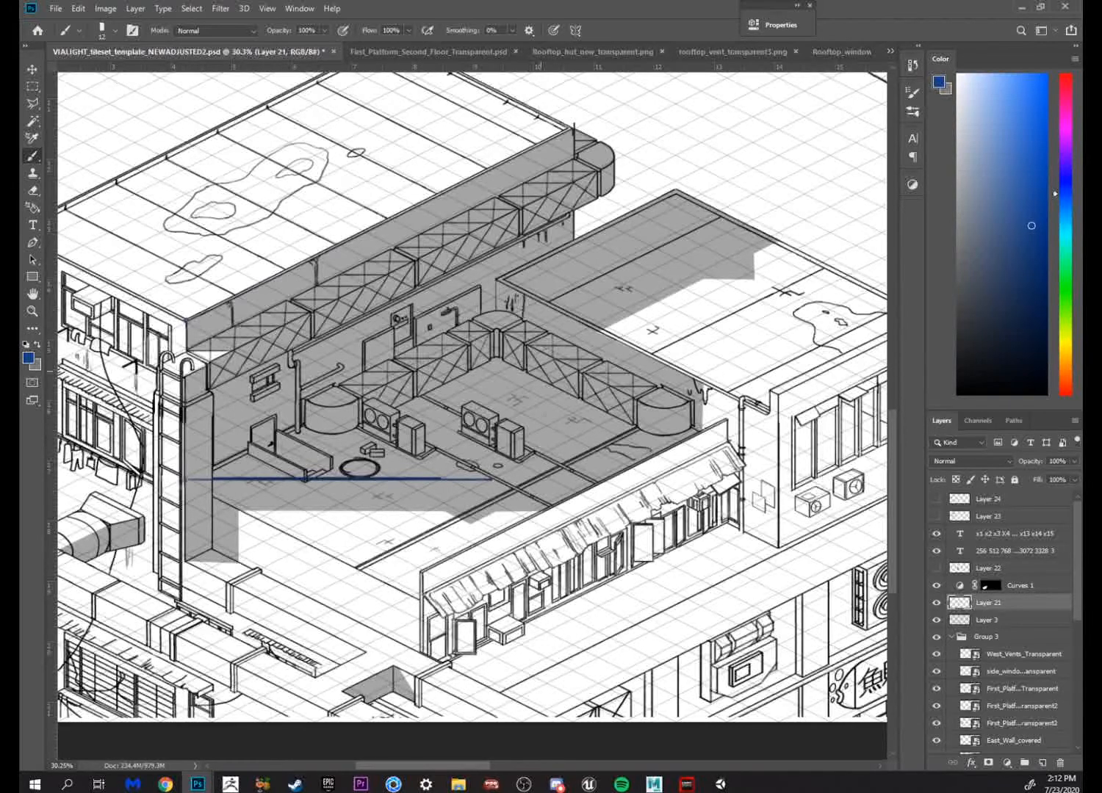
mouse_move(542, 456)
mouse_down()
mouse_move(591, 430)
mouse_move(639, 352)
mouse_up()
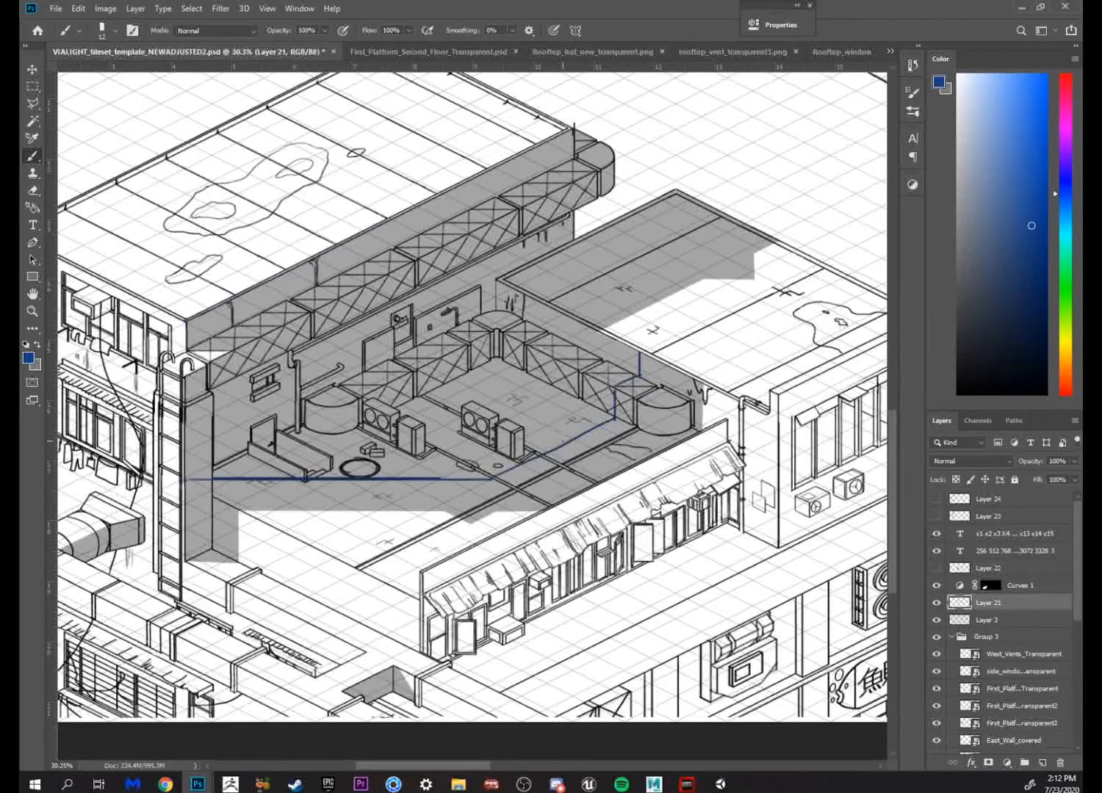
drag(575, 475, 632, 430)
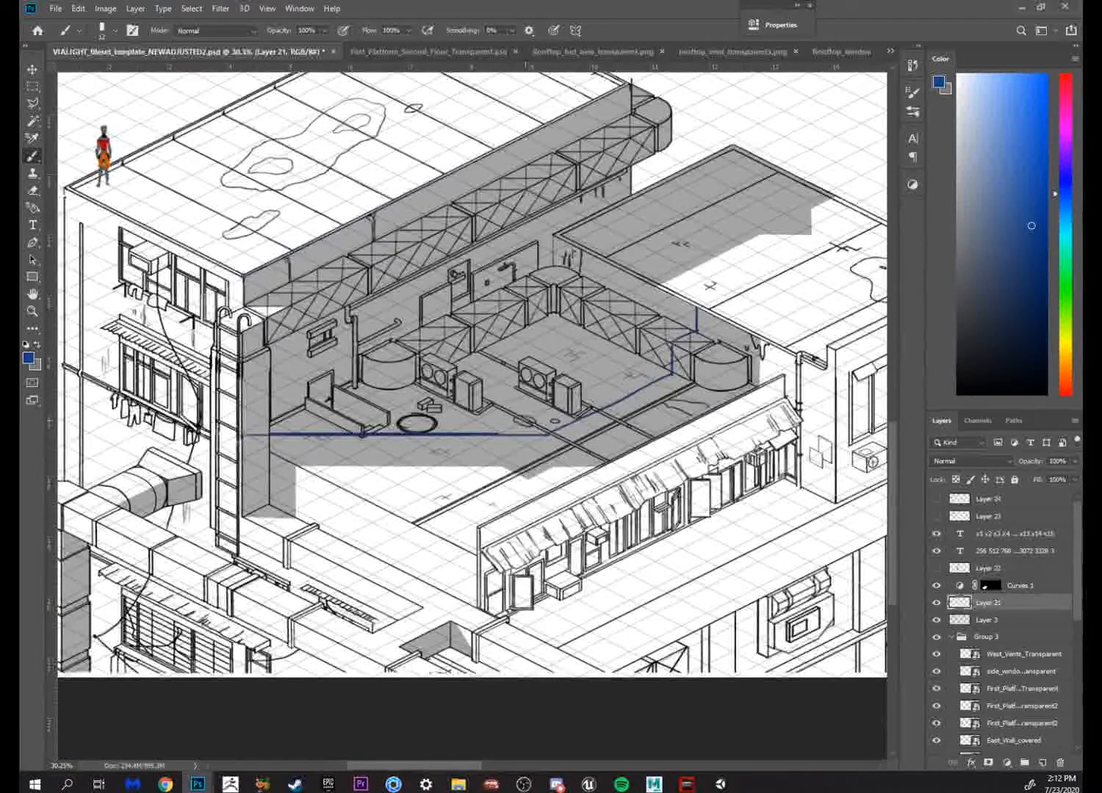
mouse_move(222, 331)
mouse_down()
mouse_move(255, 329)
mouse_move(216, 470)
mouse_move(239, 326)
mouse_up()
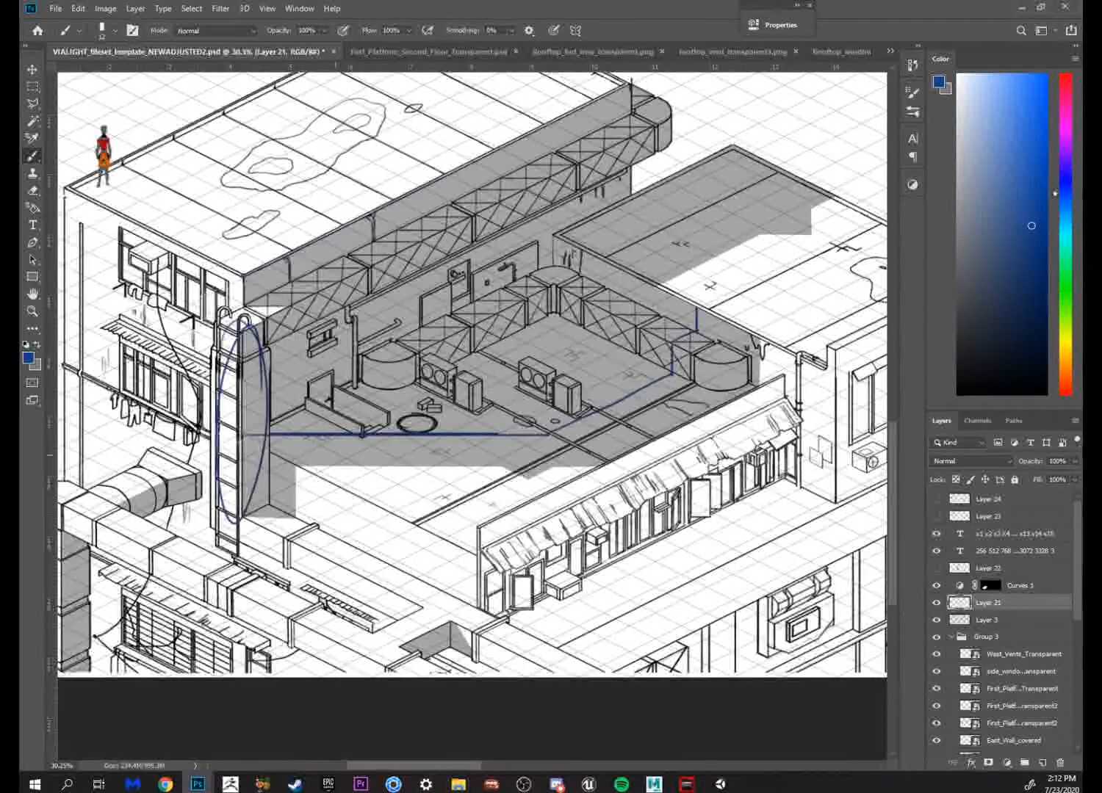
mouse_move(462, 517)
mouse_down()
mouse_move(558, 383)
mouse_move(422, 517)
mouse_move(280, 489)
mouse_up()
Undo all the blue guide strokes drawn over the terrace and the ladder wall
key(ctrl+z)
key(ctrl+z)
key(ctrl+z)
key(ctrl+z)
key(ctrl+z)
key(ctrl+z)
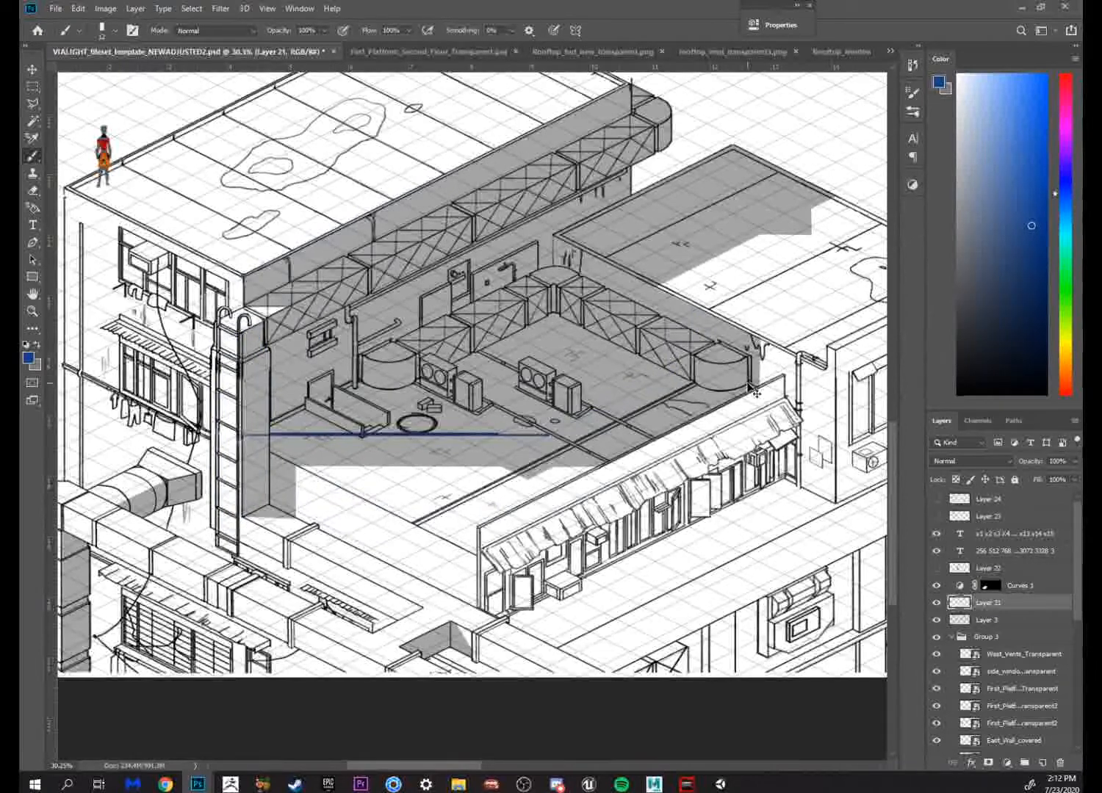
key(ctrl+z)
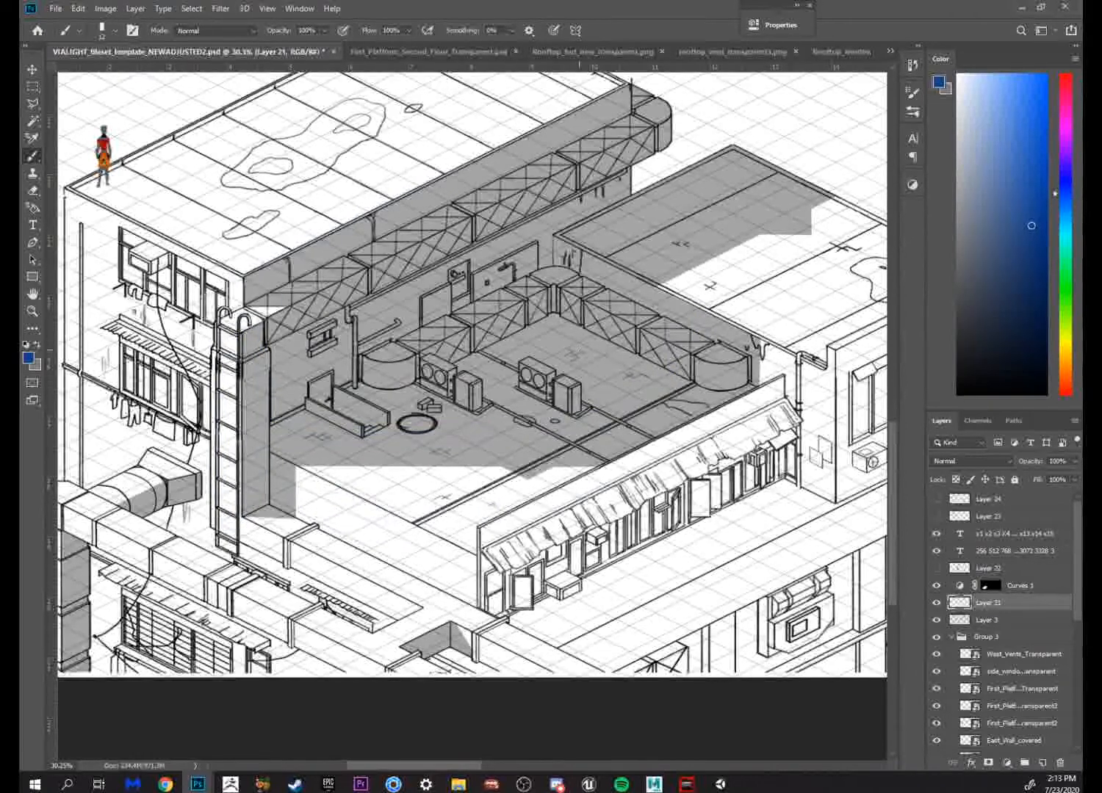
Trace the terrace shadow's edge in blue from the ladder wall's base, up its short vertical side and across the floor
drag(637, 393, 685, 381)
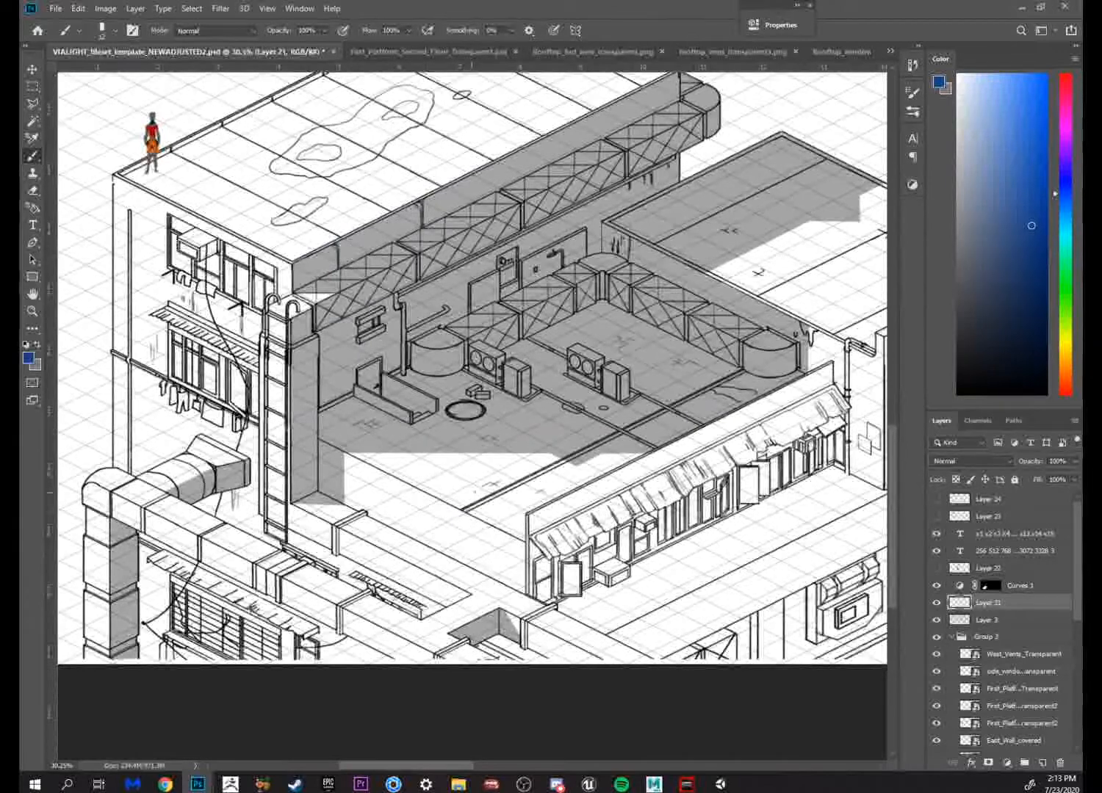
right_click(552, 443)
key(Escape)
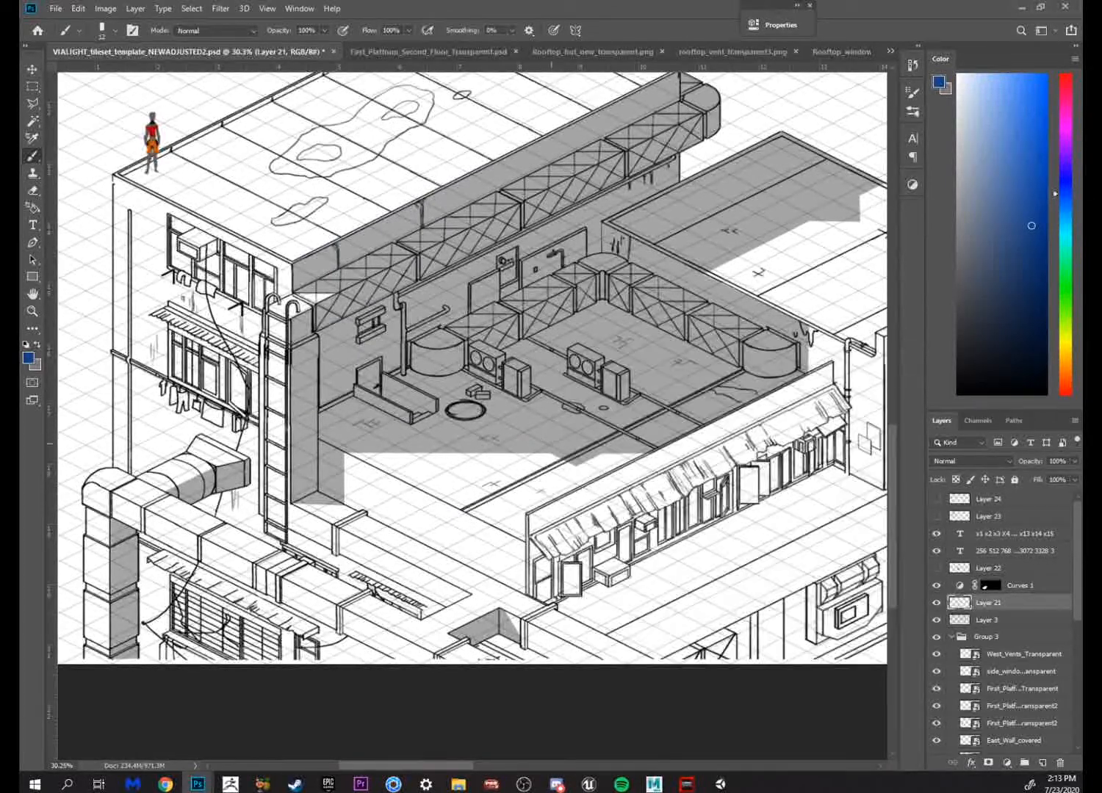
mouse_move(705, 359)
mouse_down()
mouse_move(645, 390)
mouse_move(685, 352)
mouse_up()
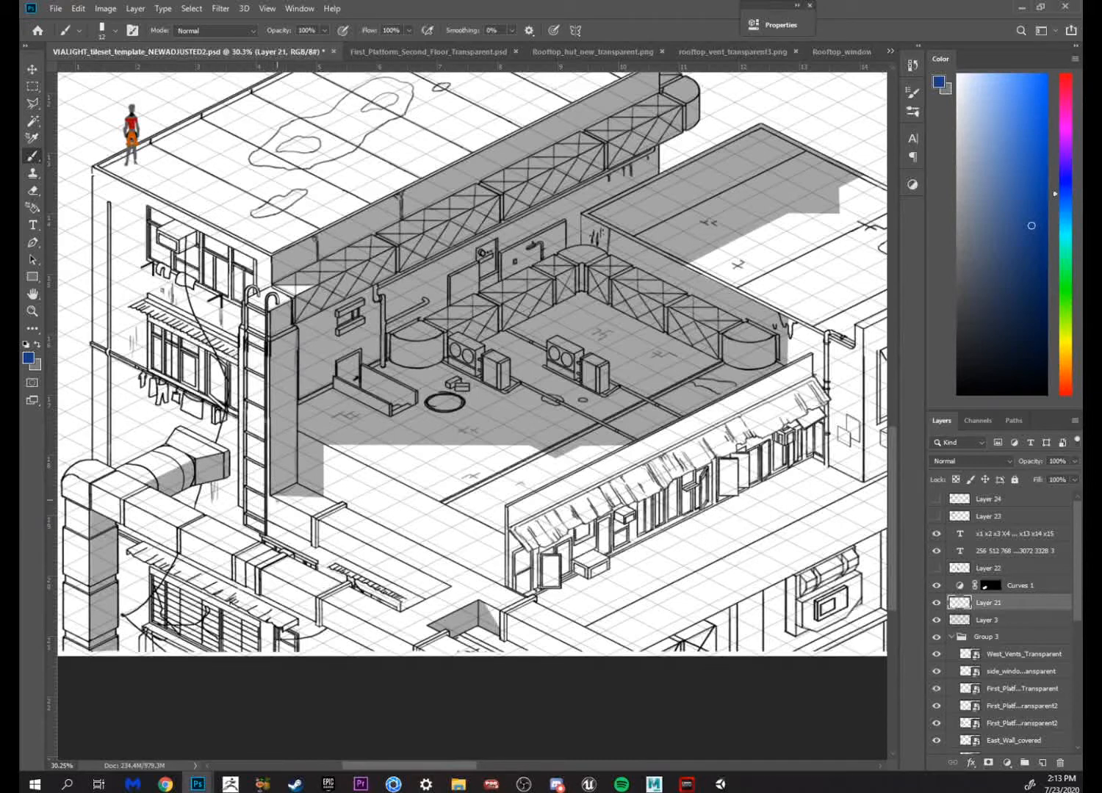
drag(270, 496, 323, 497)
shift+click(323, 446)
drag(323, 446, 517, 446)
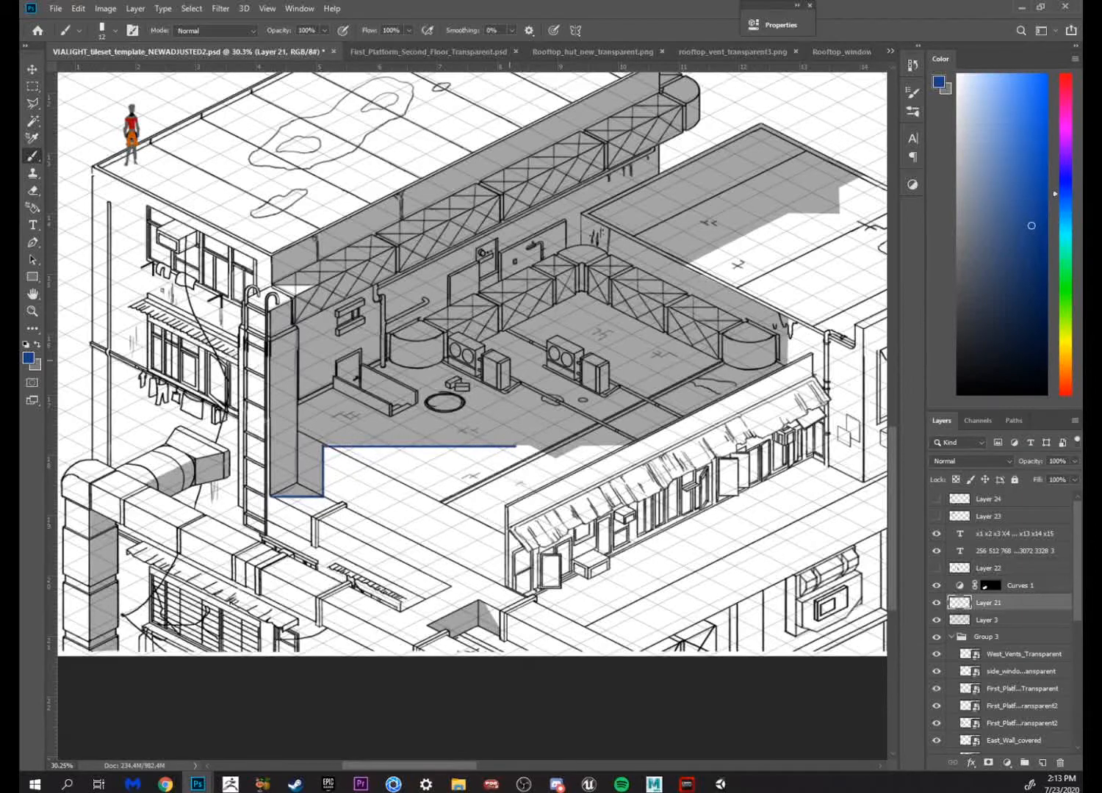
drag(647, 309, 583, 342)
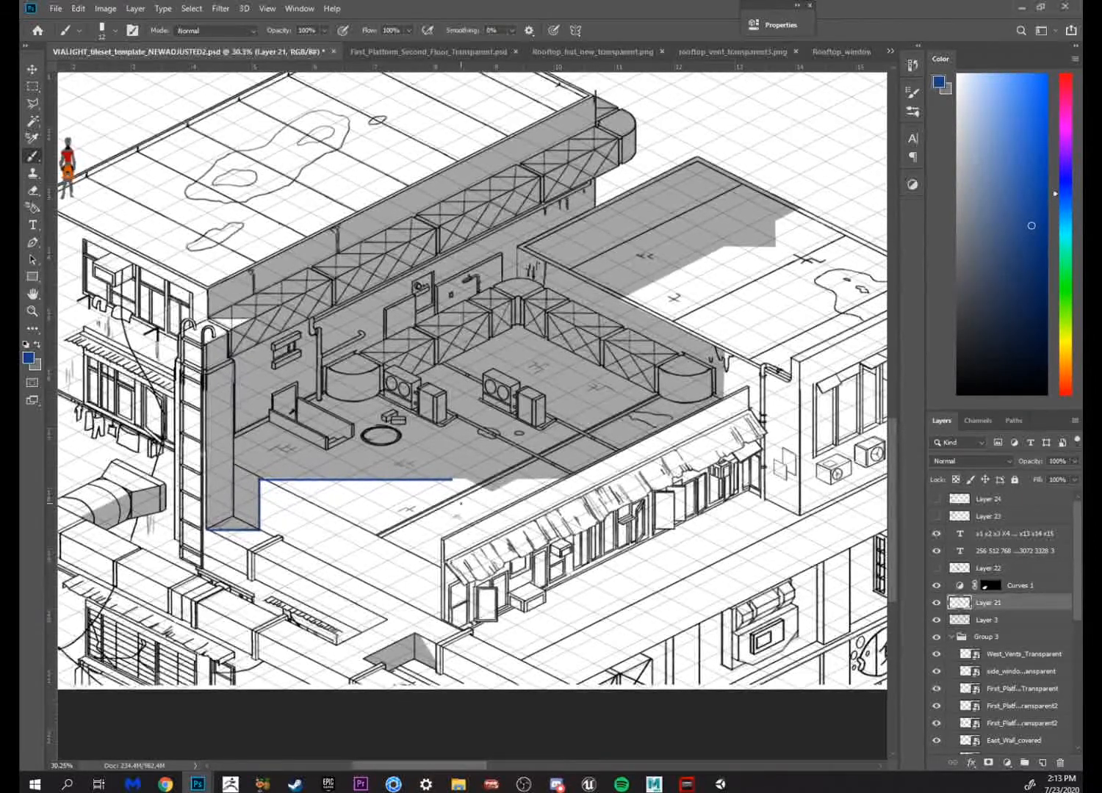
Review the grey cast shadows on the neighbouring roof, the terrace floor and the ladder wall
drag(748, 263, 662, 272)
key(z)
drag(726, 239, 681, 254)
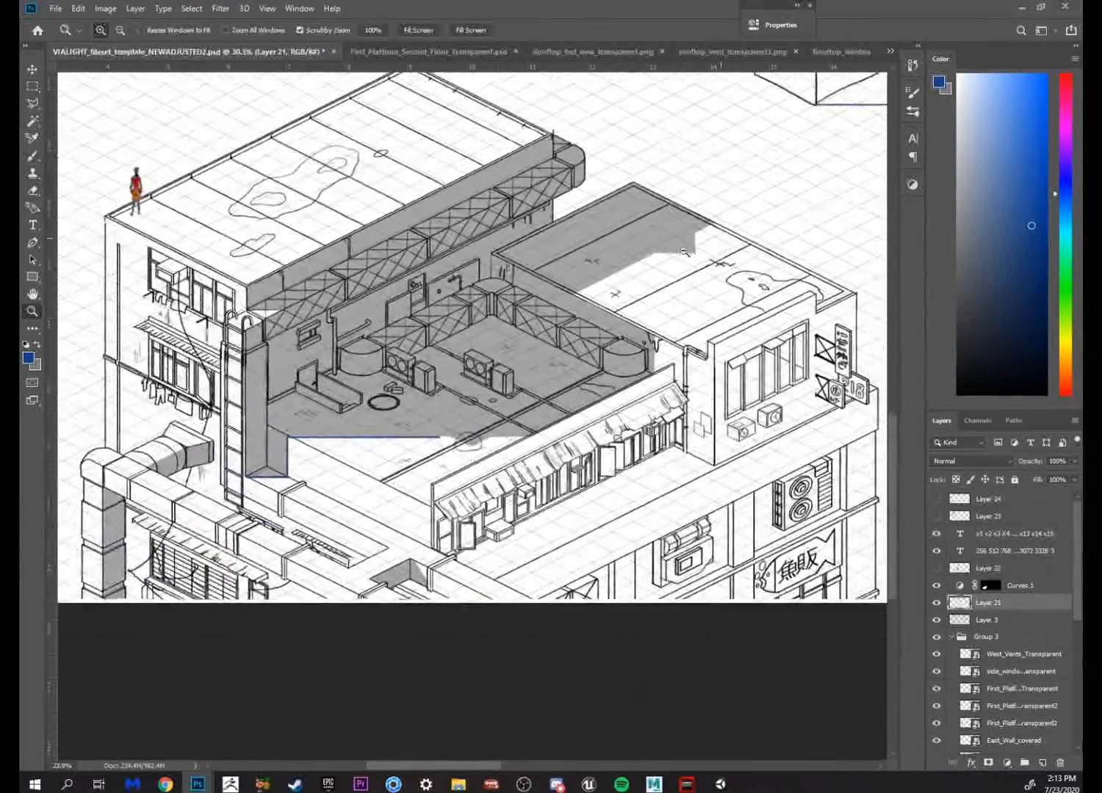
drag(612, 300, 646, 316)
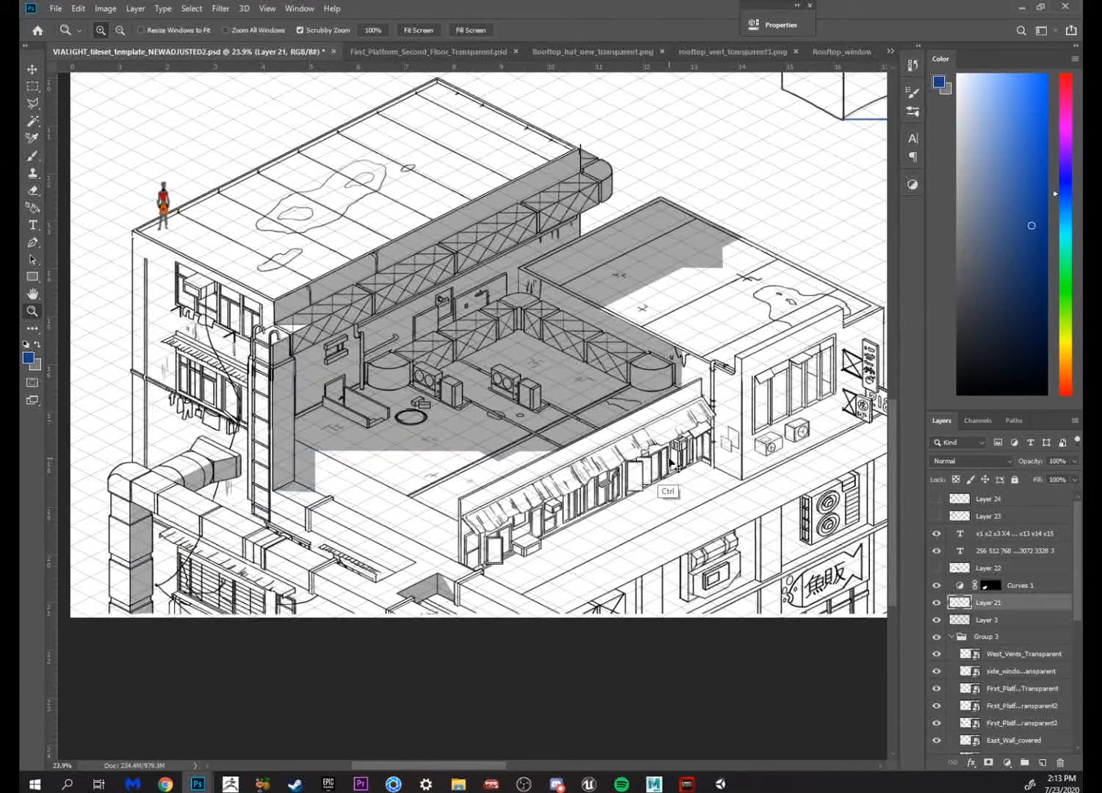
drag(575, 361, 771, 251)
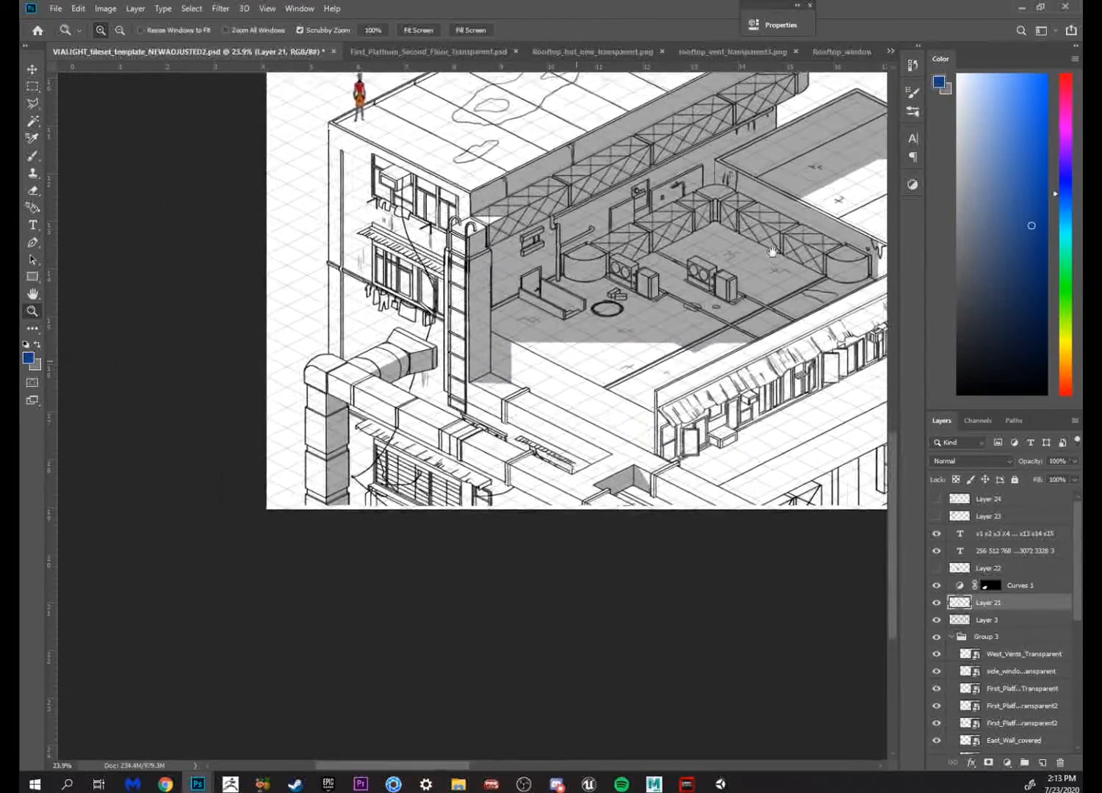
drag(387, 441, 420, 440)
key(b)
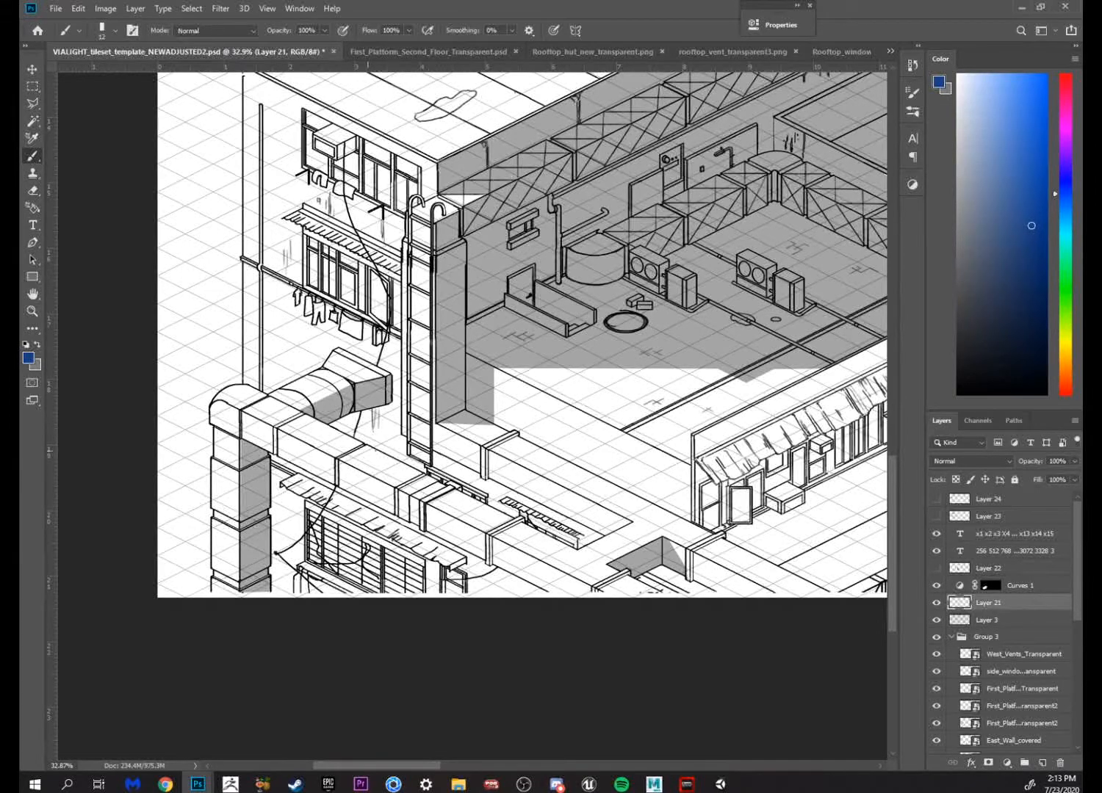
key(space)
drag(545, 330, 458, 429)
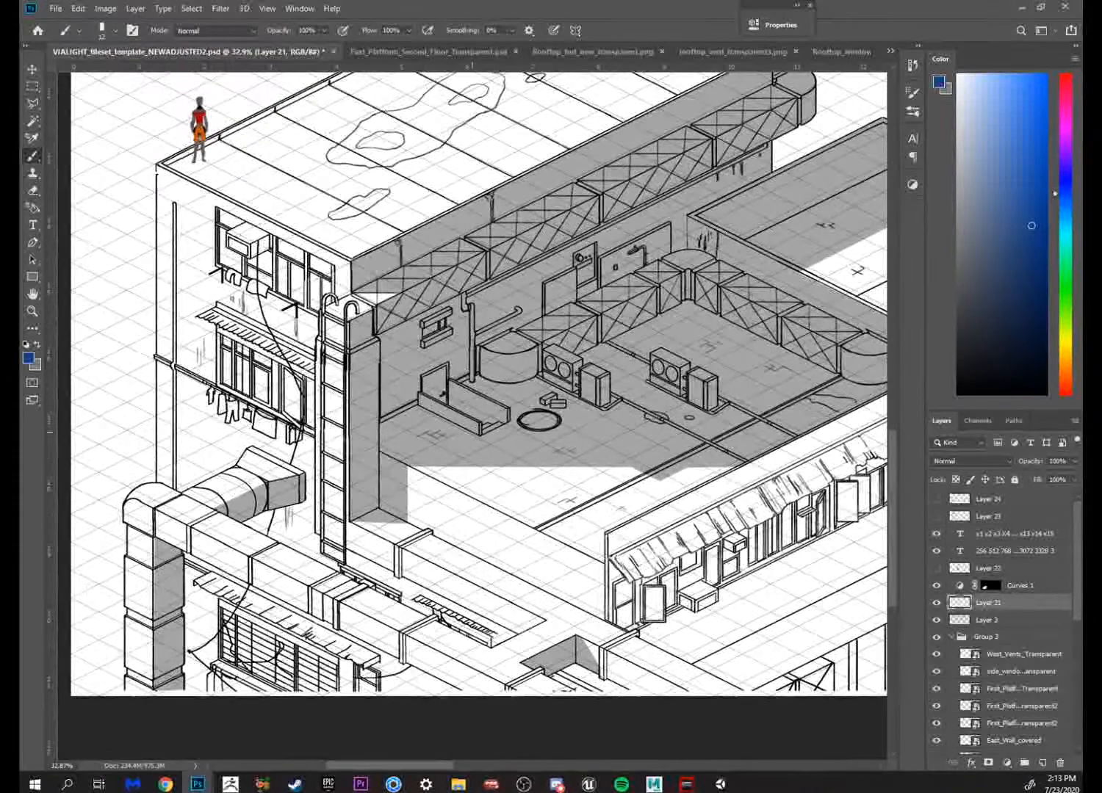
key(z)
drag(567, 371, 550, 371)
key(space)
drag(618, 333, 541, 408)
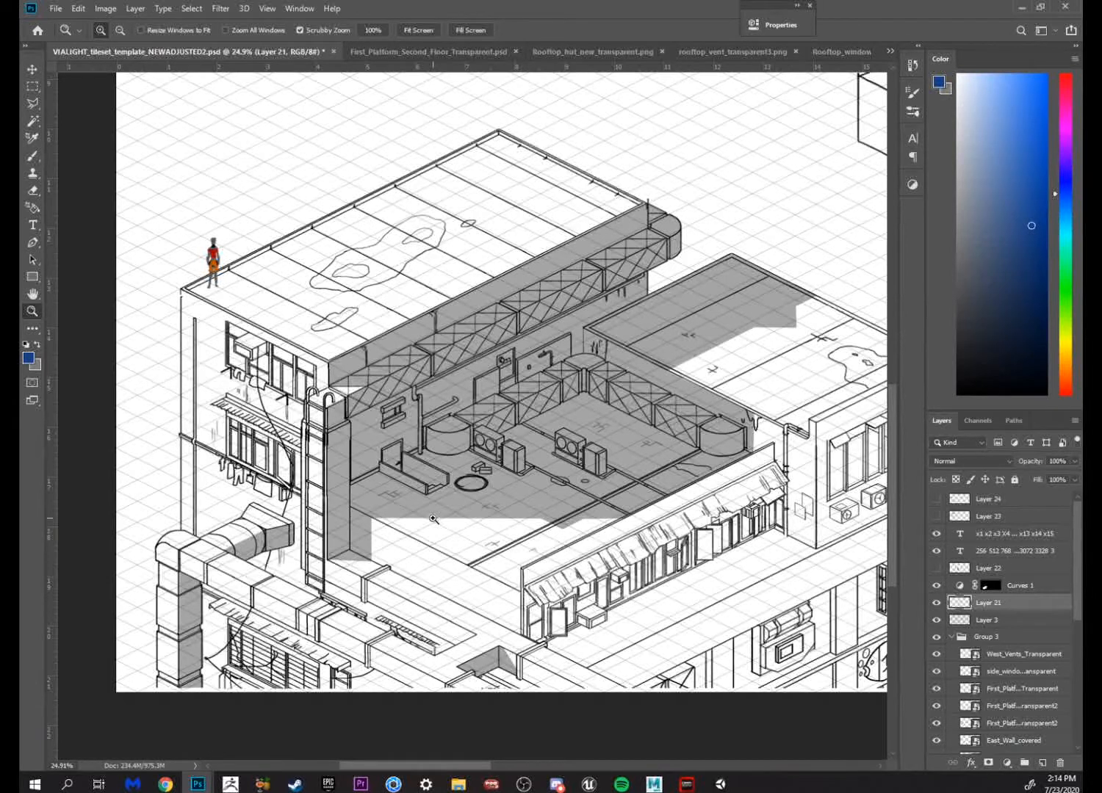
drag(293, 528, 381, 425)
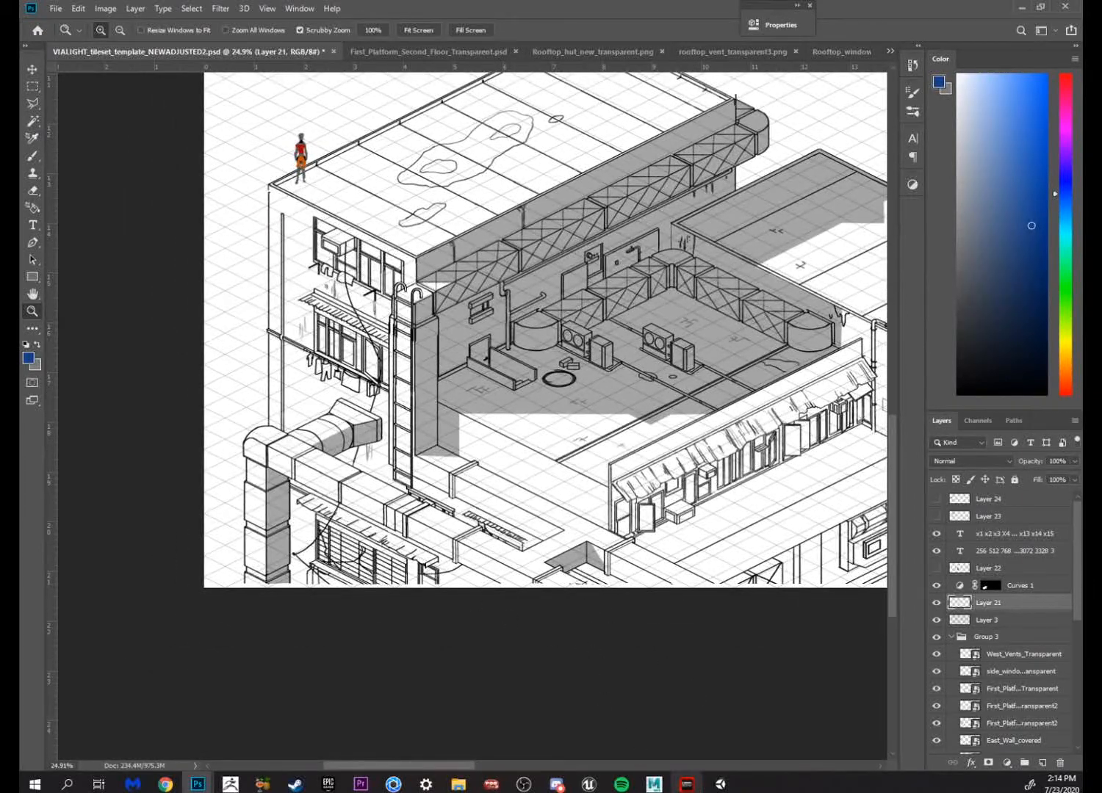
Switch to Unity and undo the last move of the background tilemap
click(719, 784)
drag(384, 400, 441, 418)
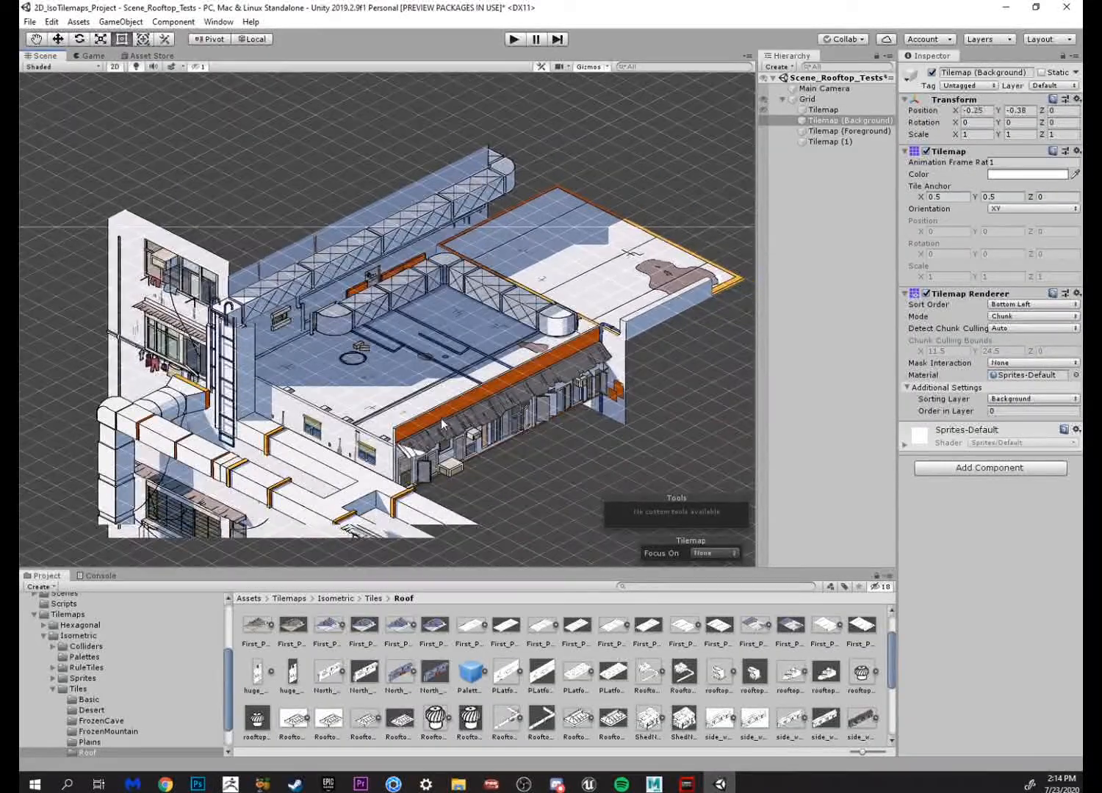
key(ctrl+z)
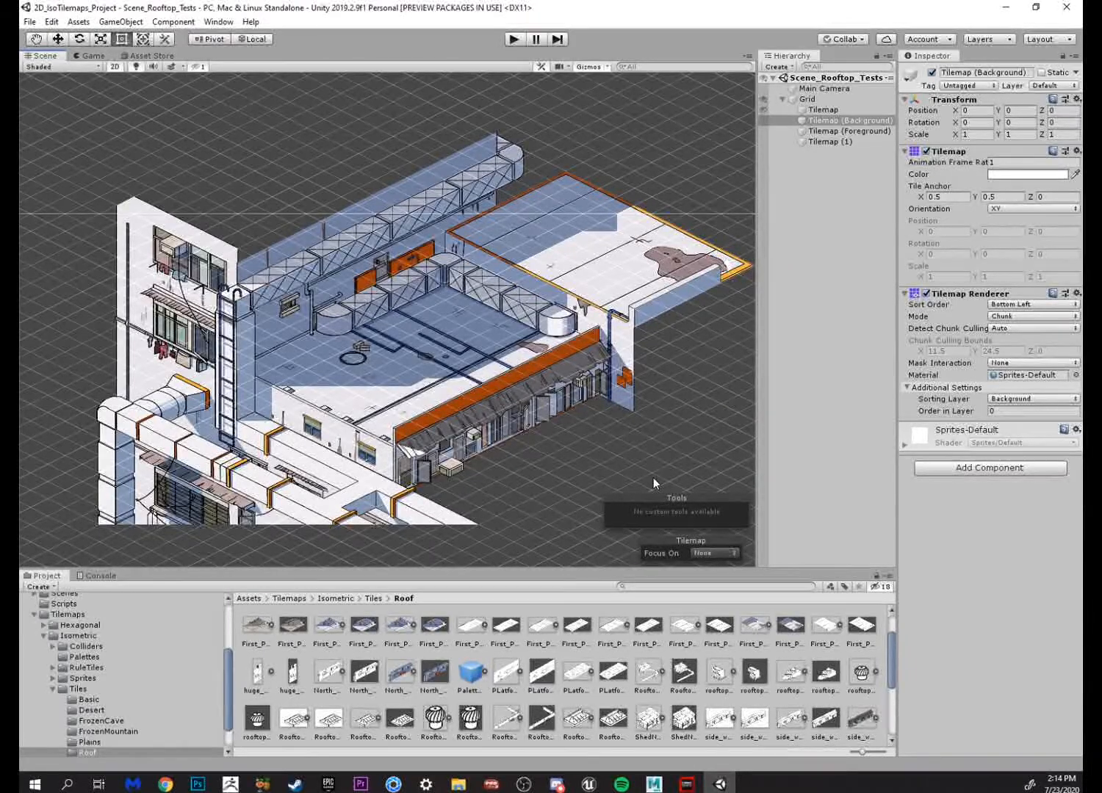
Examine the uncoloured line-art rooftop building and its props in the Unity scene
scroll(482, 453, down, 8)
drag(607, 428, 370, 155)
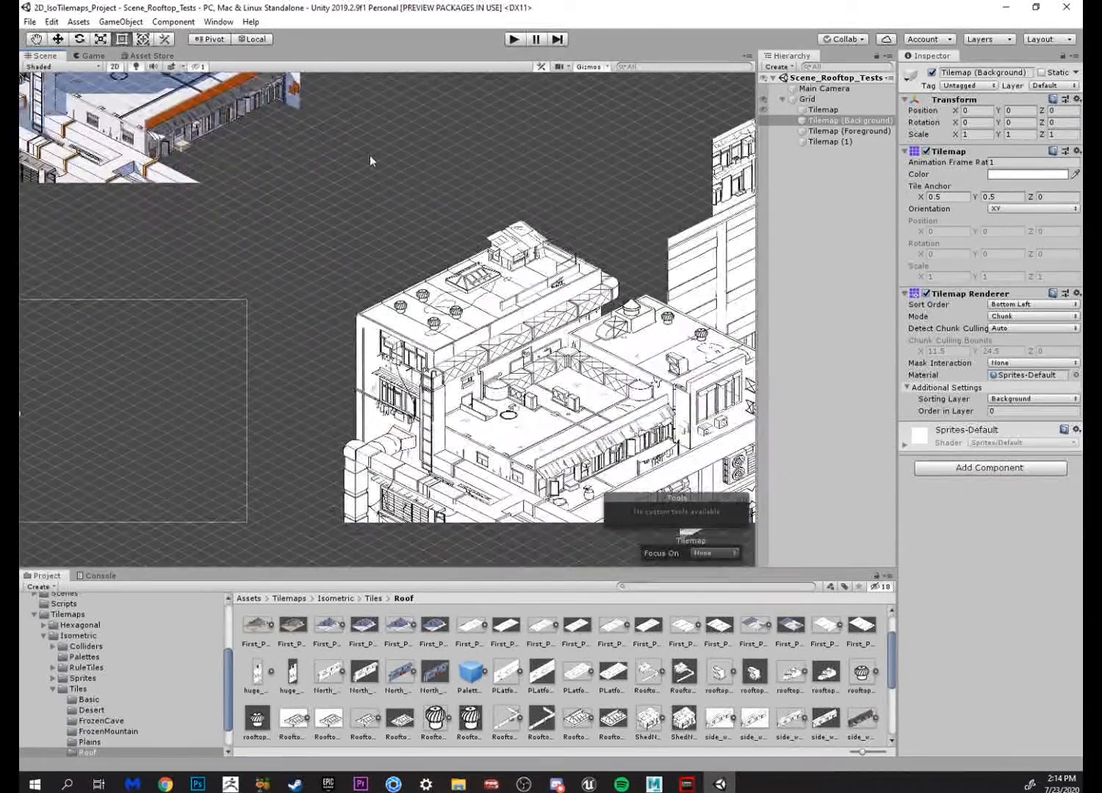
drag(526, 274, 271, 326)
scroll(271, 326, up, 5)
scroll(225, 458, up, 6)
drag(225, 458, 452, 240)
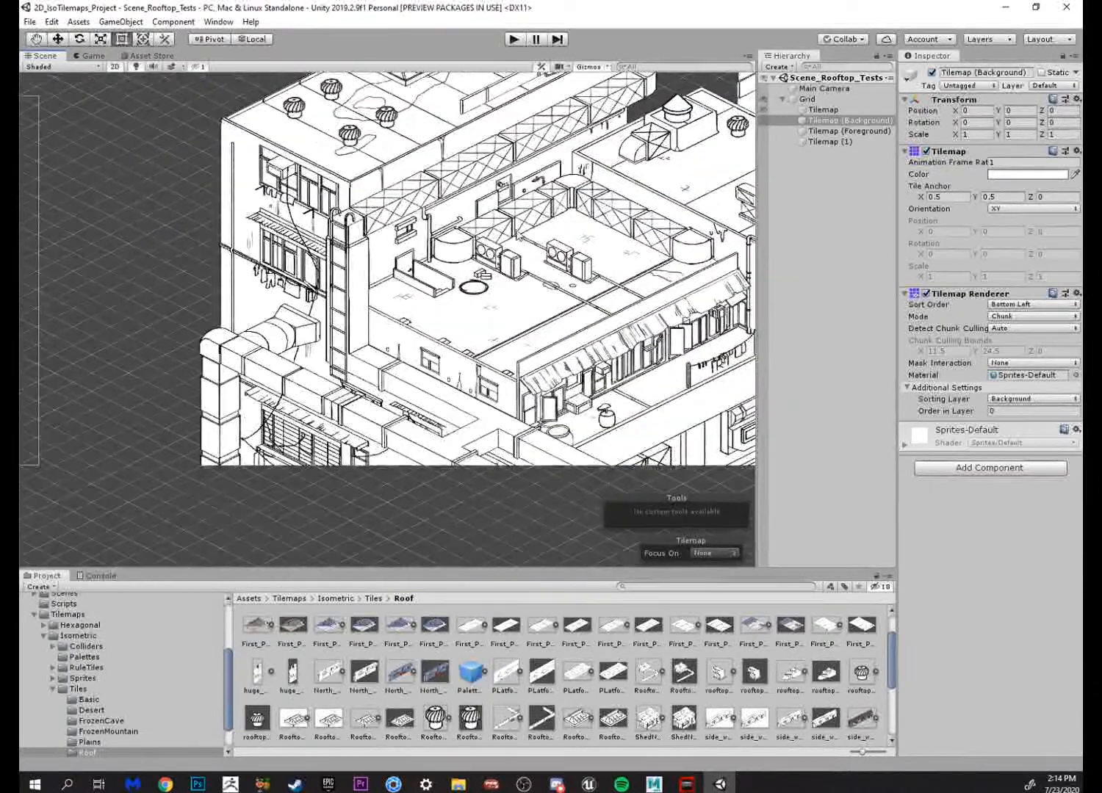
scroll(517, 236, down, 3)
drag(528, 228, 354, 366)
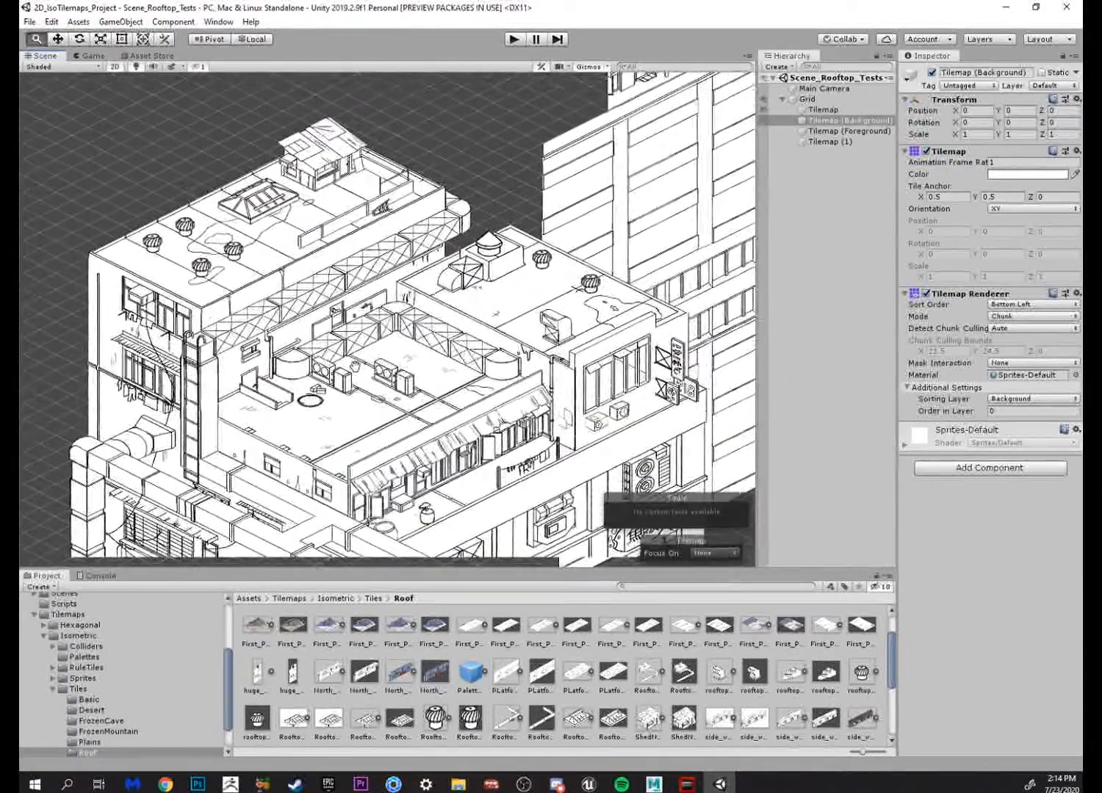
drag(422, 414, 411, 398)
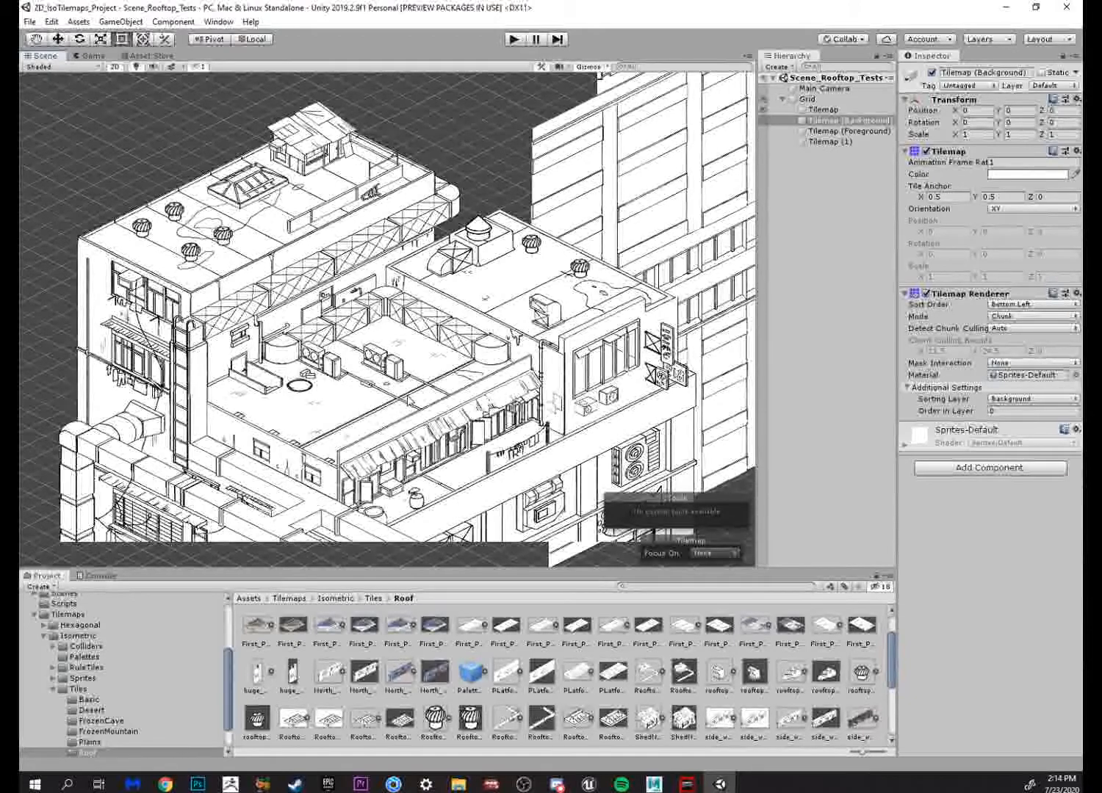
mouse_move(470, 328)
mouse_down()
mouse_move(486, 348)
mouse_move(477, 337)
mouse_up()
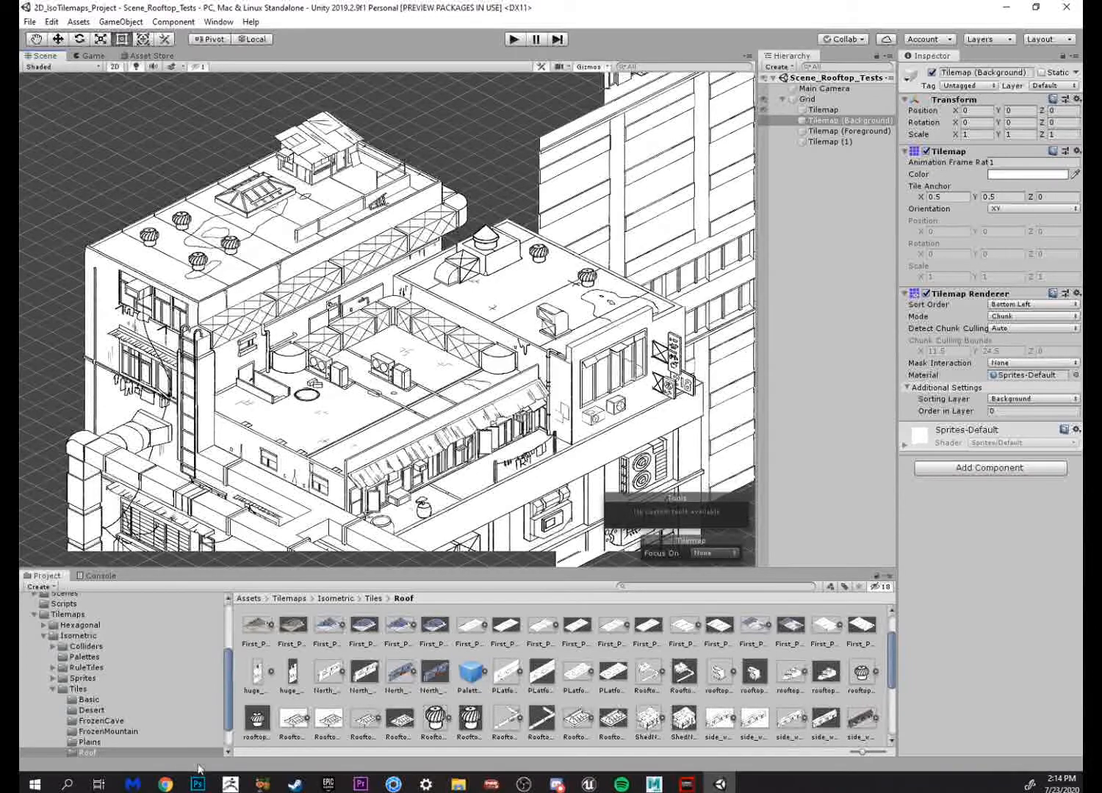
Switch back to the tileset template in Photoshop and compare the cube and wall shadow sketches with the smaller roof's shadow
mouse_move(199, 778)
click(117, 734)
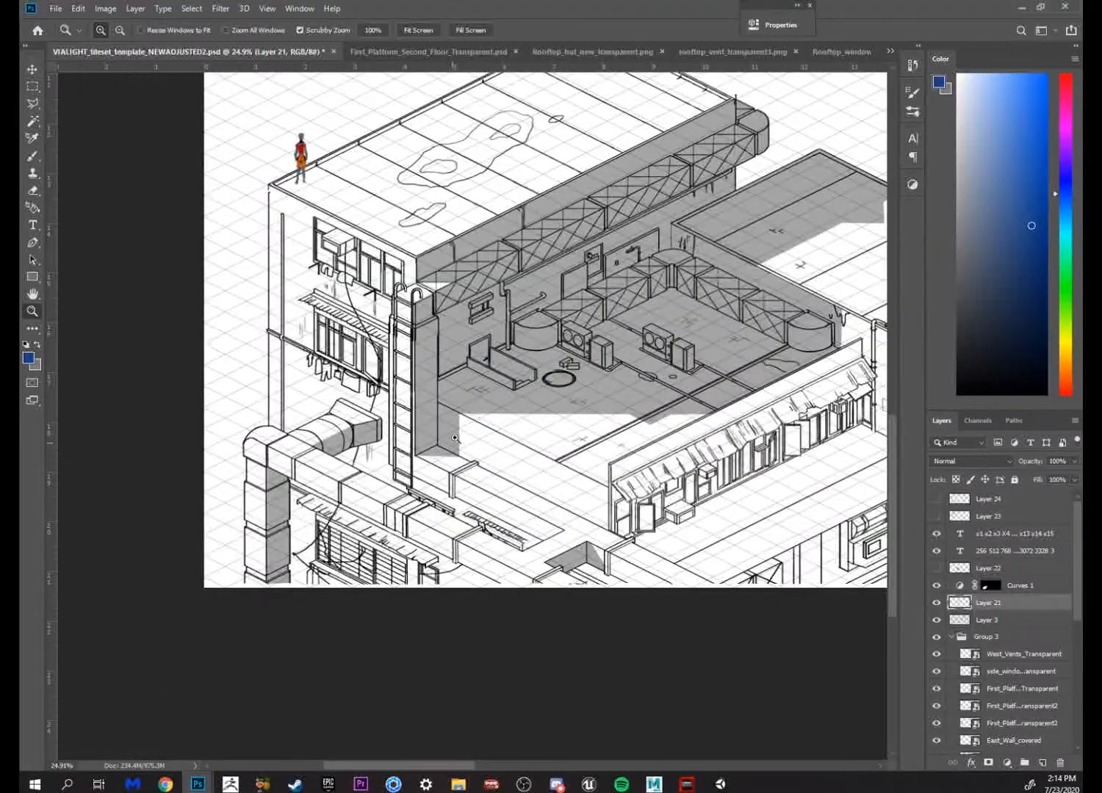
mouse_move(585, 335)
mouse_down()
mouse_move(502, 437)
mouse_move(444, 437)
mouse_up()
drag(799, 274, 409, 444)
drag(471, 413, 496, 413)
drag(518, 495, 592, 436)
drag(611, 483, 546, 455)
drag(480, 483, 500, 484)
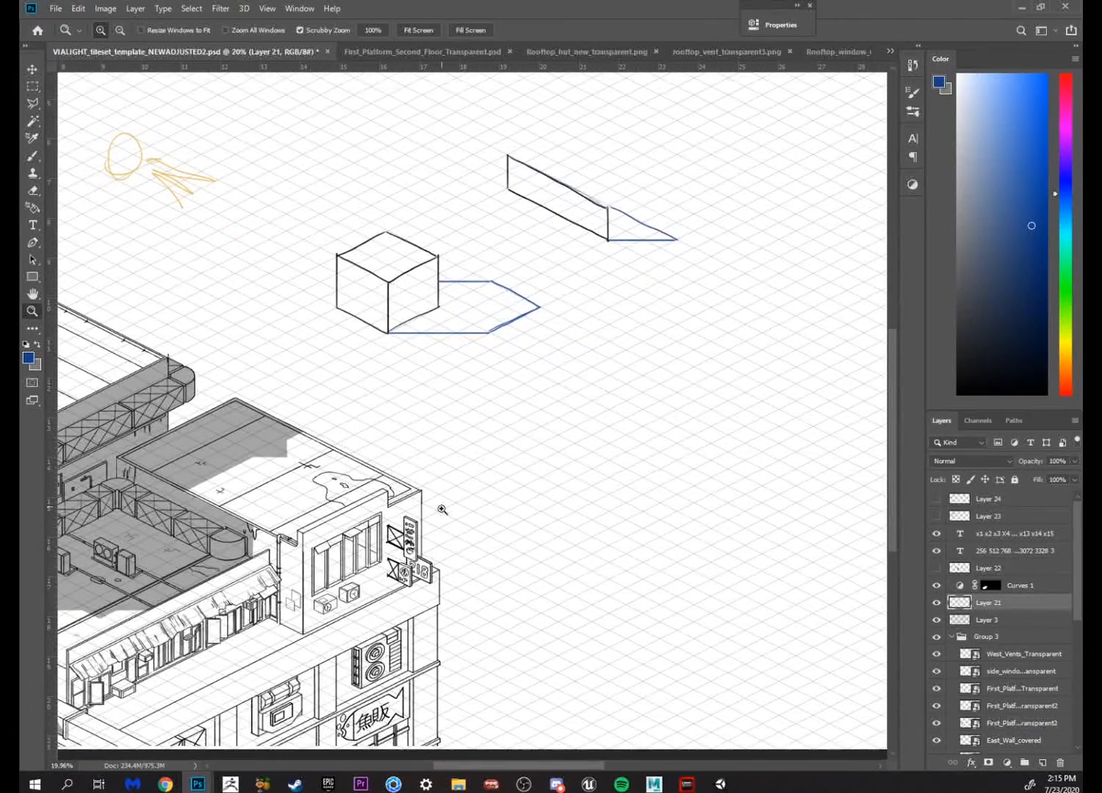
drag(299, 592, 595, 478)
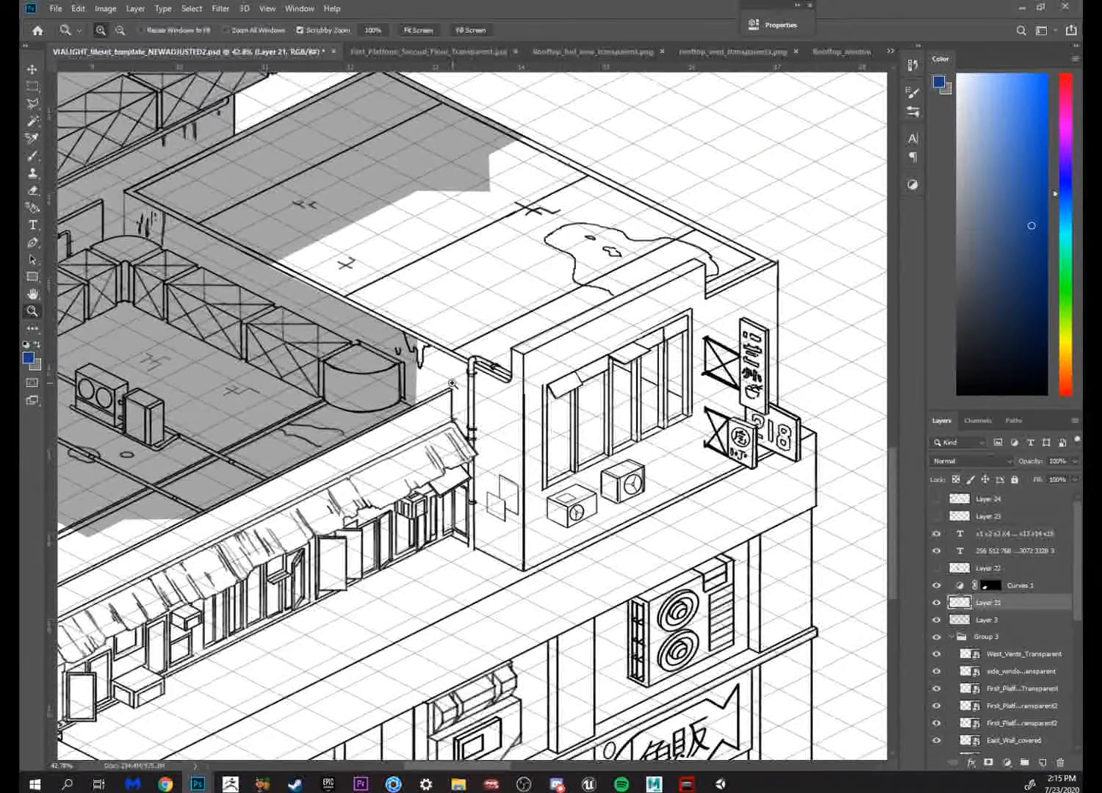
Select the Group 3 layer group and shift its building line art slightly upward
key(b)
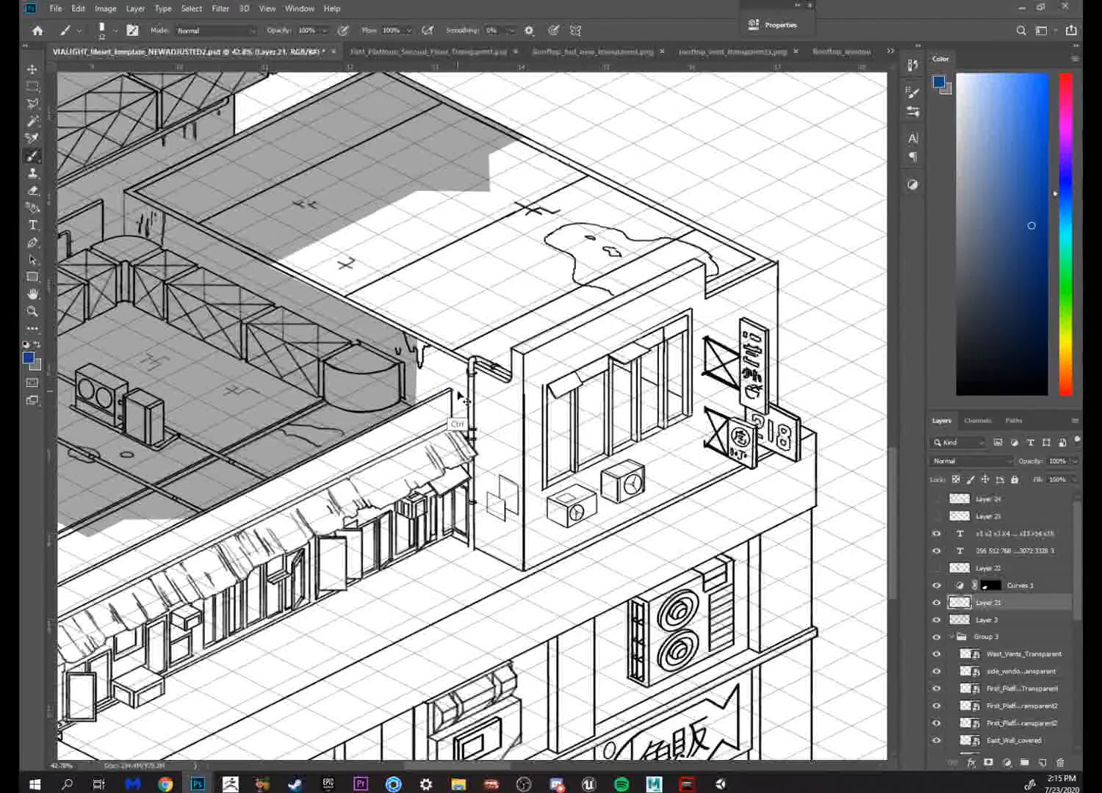
click(986, 636)
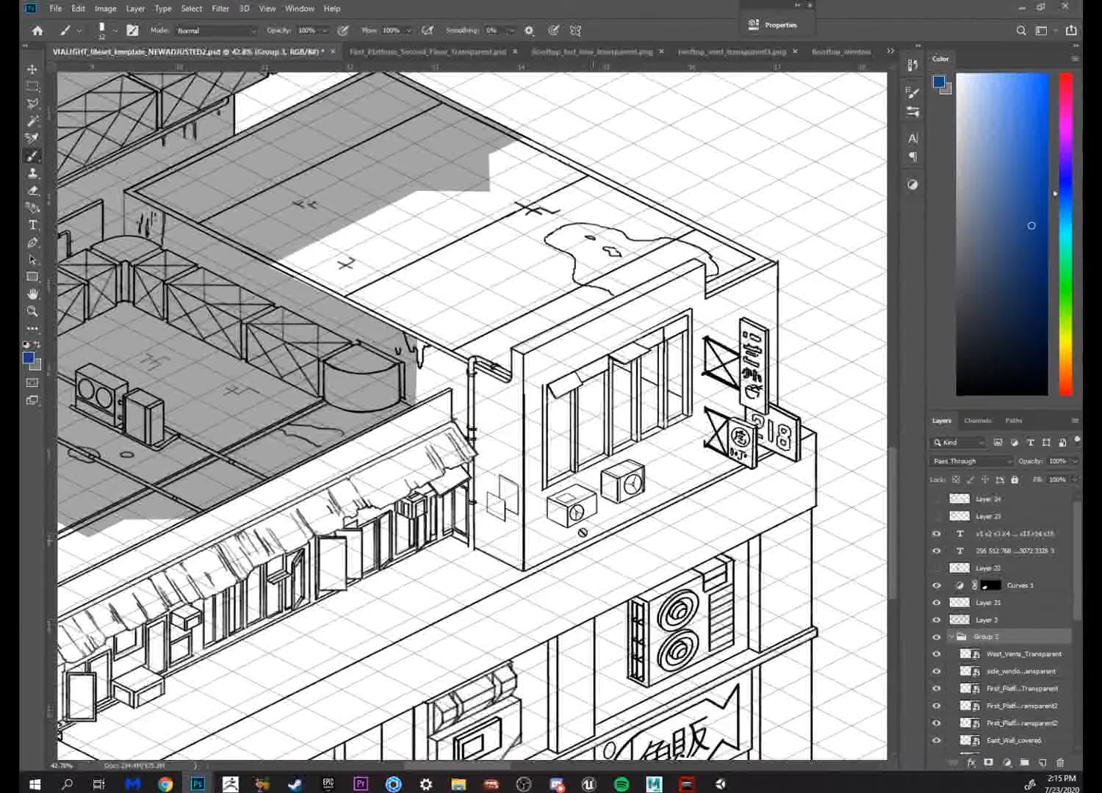
key(v)
mouse_move(605, 544)
mouse_down()
mouse_move(602, 533)
mouse_move(608, 542)
mouse_up()
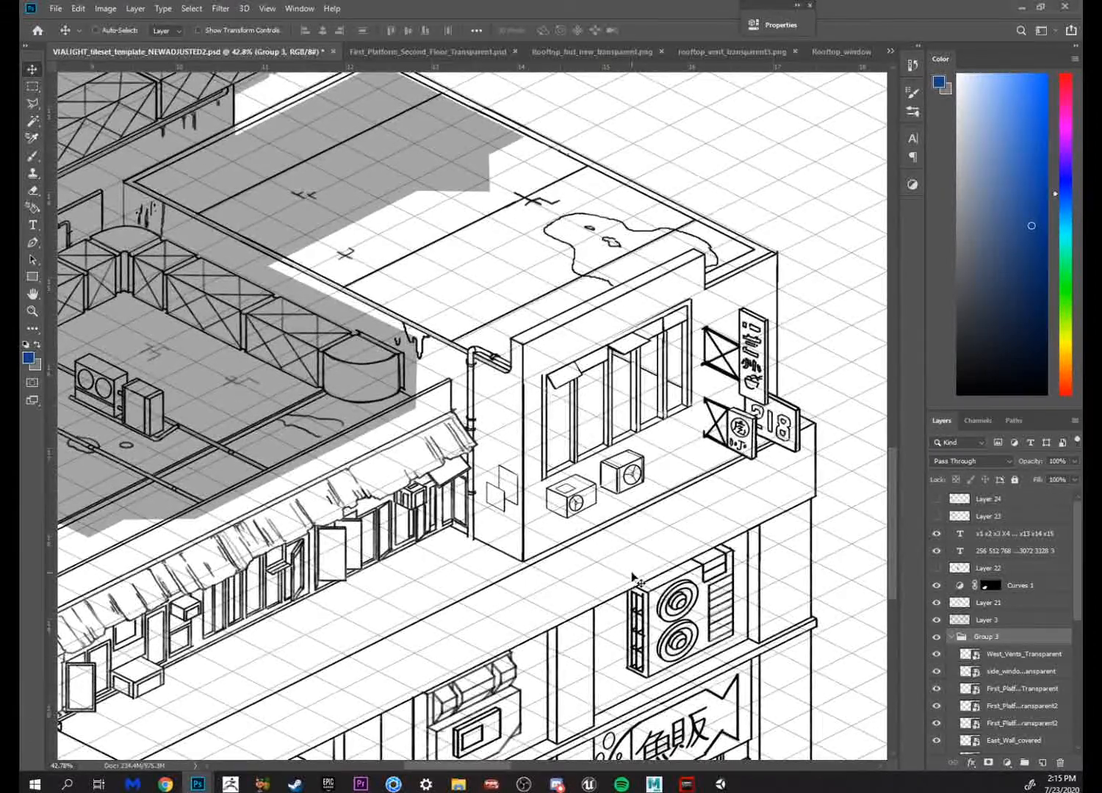
key(b)
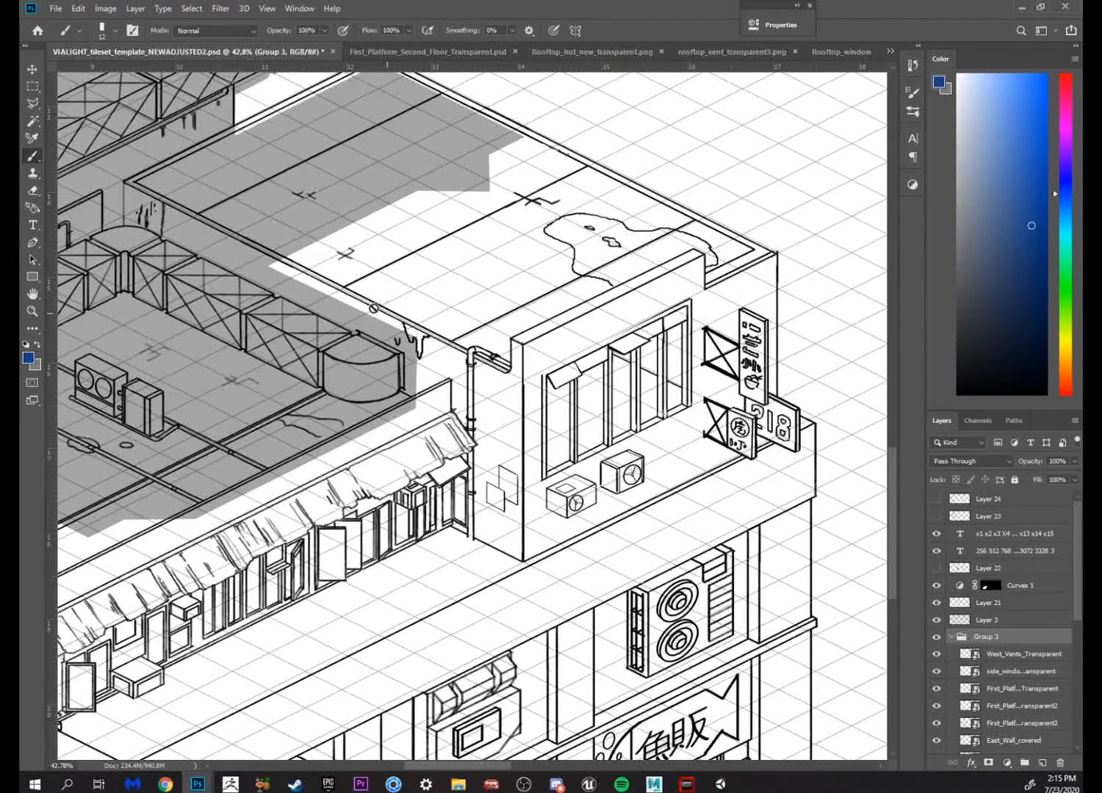
On Layer 21, sketch a diagonal shadow edge and shading strokes across the building's corner wall near the drainpipe, and undo them
click(991, 603)
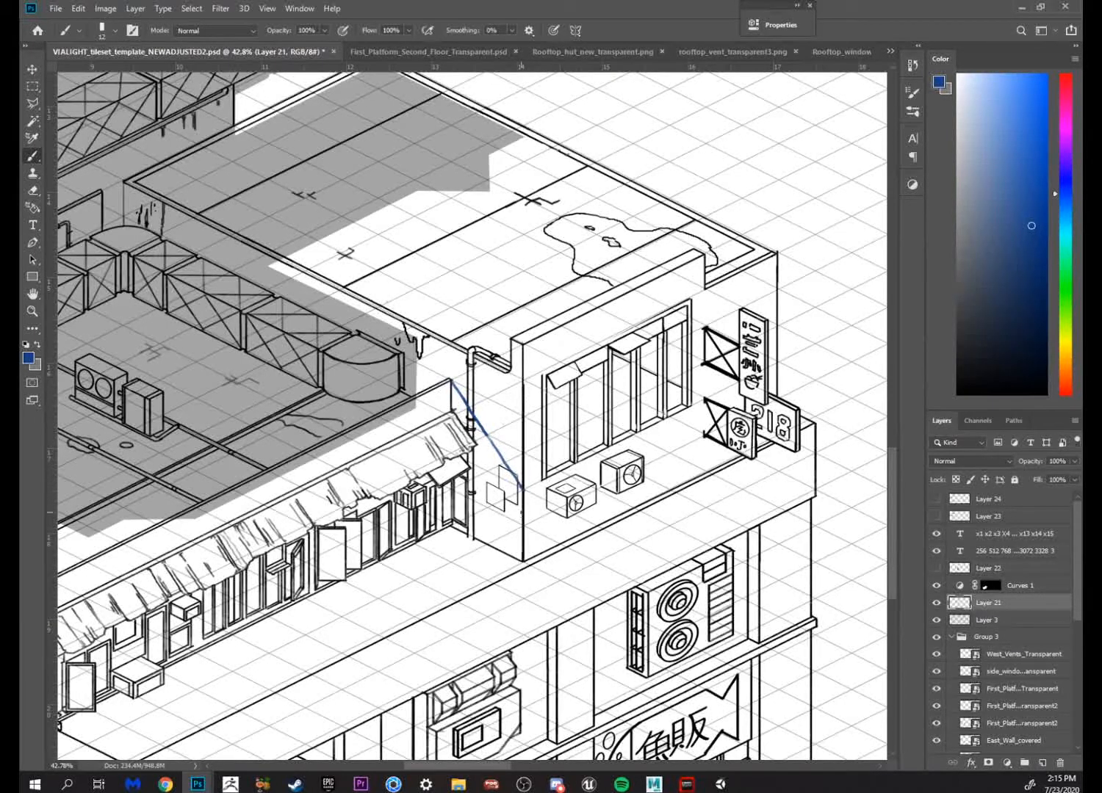
drag(527, 501, 533, 355)
mouse_move(528, 388)
mouse_down()
mouse_move(546, 339)
mouse_move(566, 504)
mouse_move(640, 477)
mouse_up()
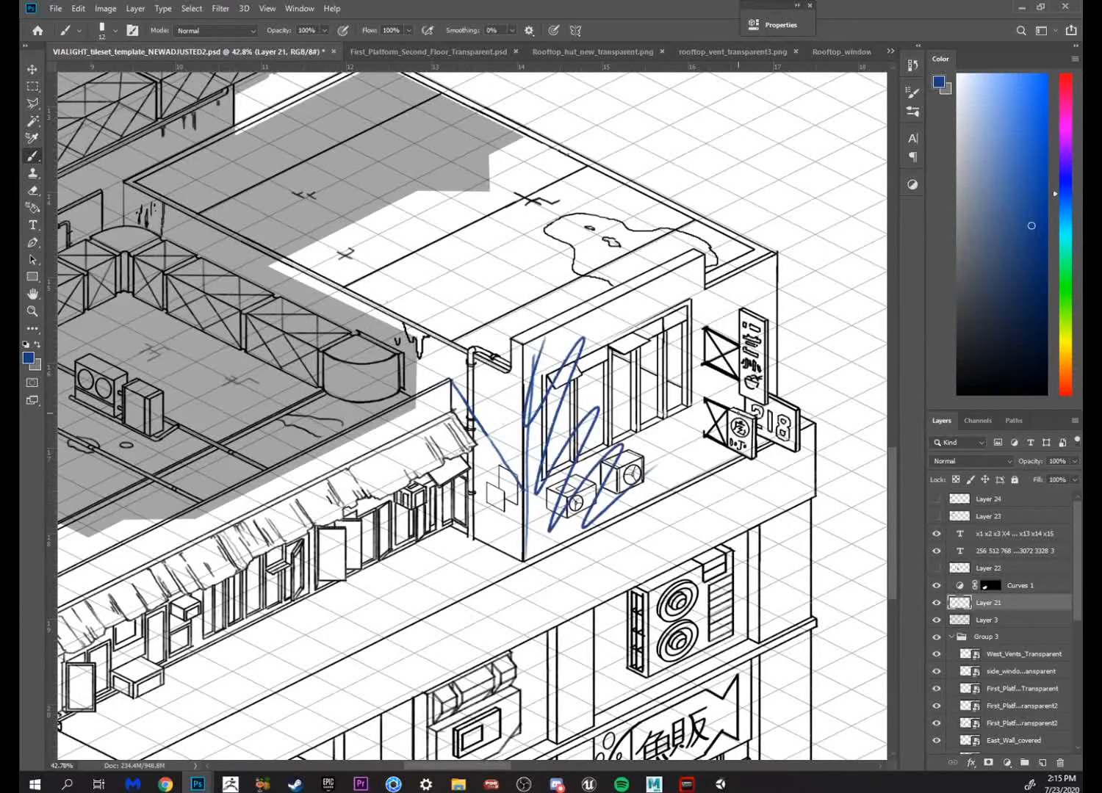
key(ctrl+z)
key(ctrl+z)
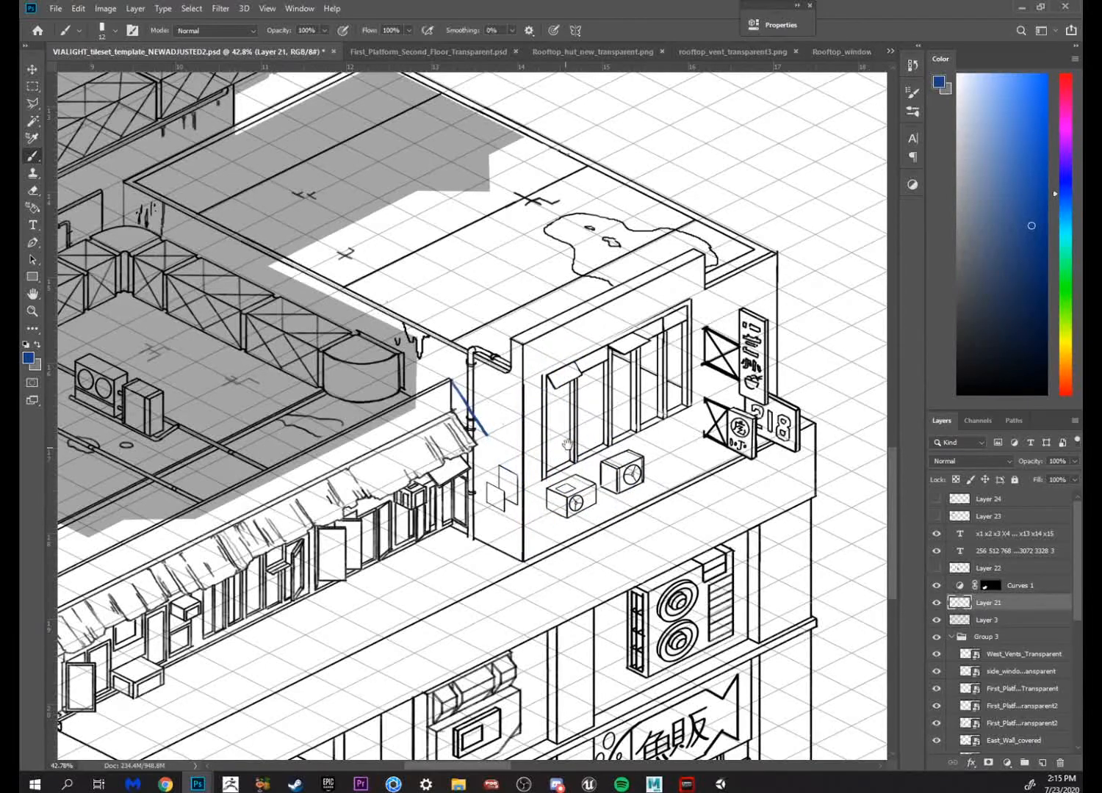
mouse_move(567, 446)
mouse_down()
mouse_move(696, 341)
mouse_move(773, 362)
mouse_up()
key(ctrl+z)
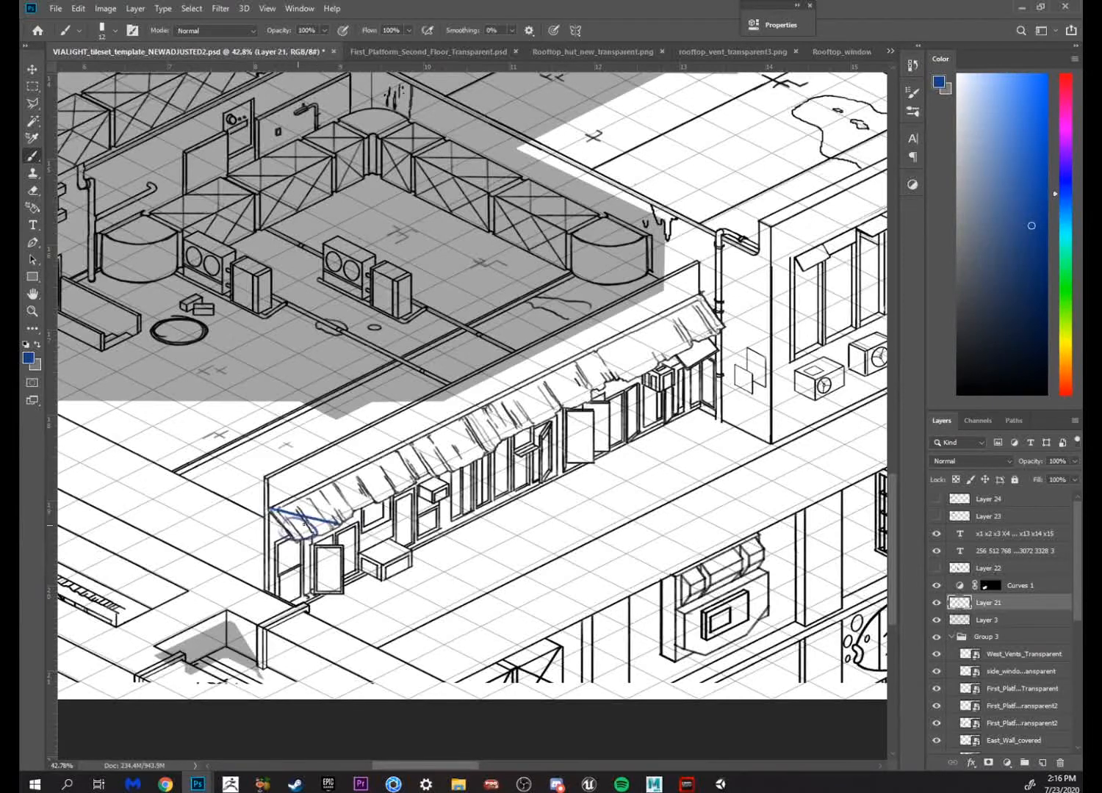
Sketch a short shadow edge on the awning's near end and a horizontal shadow line with shading strokes across the ledge below
key(ctrl+z)
mouse_move(495, 397)
mouse_down()
mouse_move(482, 312)
mouse_move(435, 335)
mouse_move(474, 295)
mouse_up()
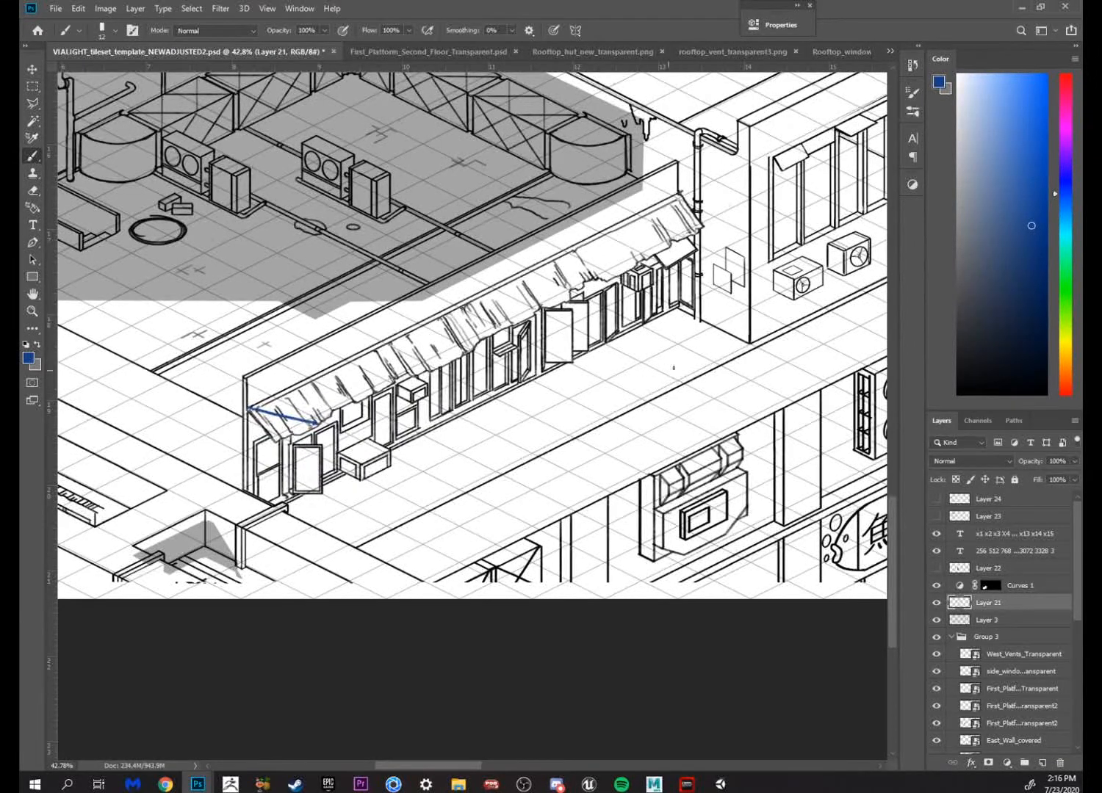
mouse_move(535, 454)
mouse_down()
mouse_move(639, 378)
mouse_move(532, 455)
mouse_up()
key(ctrl+z)
mouse_move(285, 507)
mouse_down()
mouse_move(438, 508)
mouse_move(435, 549)
mouse_move(538, 527)
mouse_move(608, 483)
mouse_up()
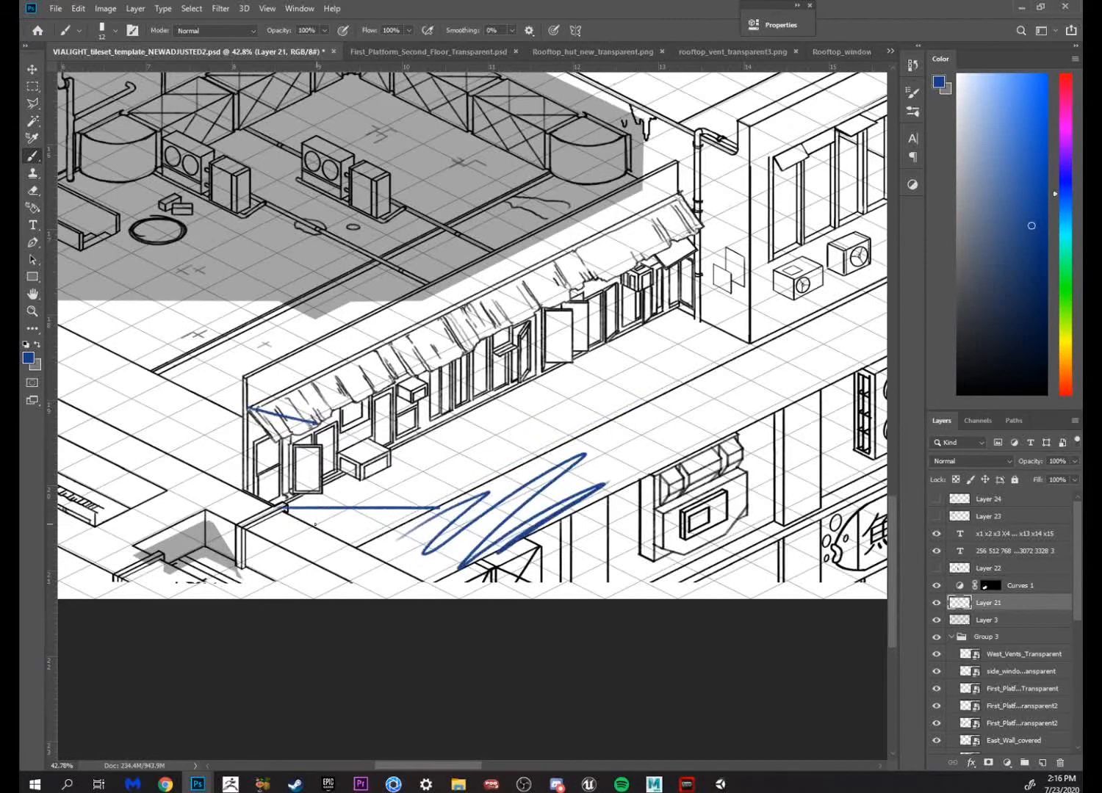
mouse_move(360, 506)
mouse_down()
mouse_move(378, 503)
mouse_move(369, 509)
mouse_up()
drag(578, 433, 722, 343)
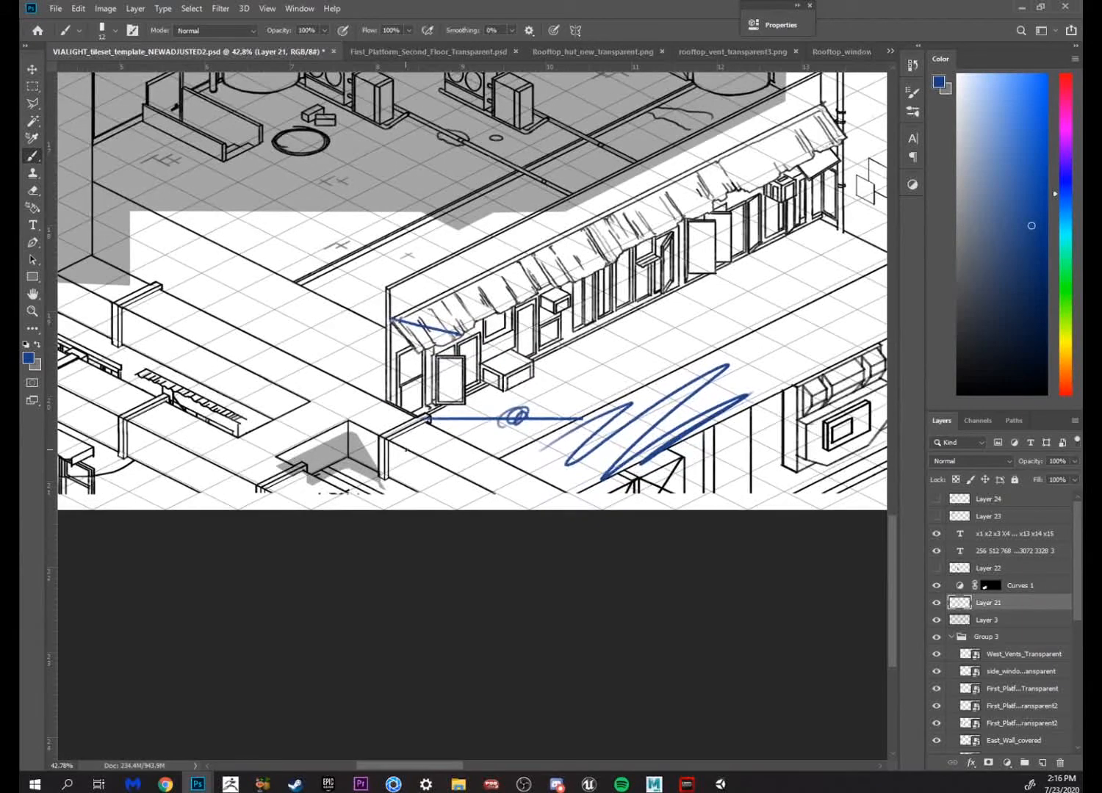
Remove the awning's blue shadow edge and erase the shading strokes from the ledge, leaving the angled shadow outline
mouse_move(406, 415)
mouse_down()
mouse_move(400, 425)
mouse_move(425, 455)
mouse_up()
key(ctrl+z)
key(ctrl+z)
right_click(608, 409)
click(527, 432)
key(e)
mouse_move(490, 417)
mouse_down()
mouse_move(423, 423)
mouse_move(415, 301)
mouse_move(396, 323)
mouse_move(480, 321)
mouse_up()
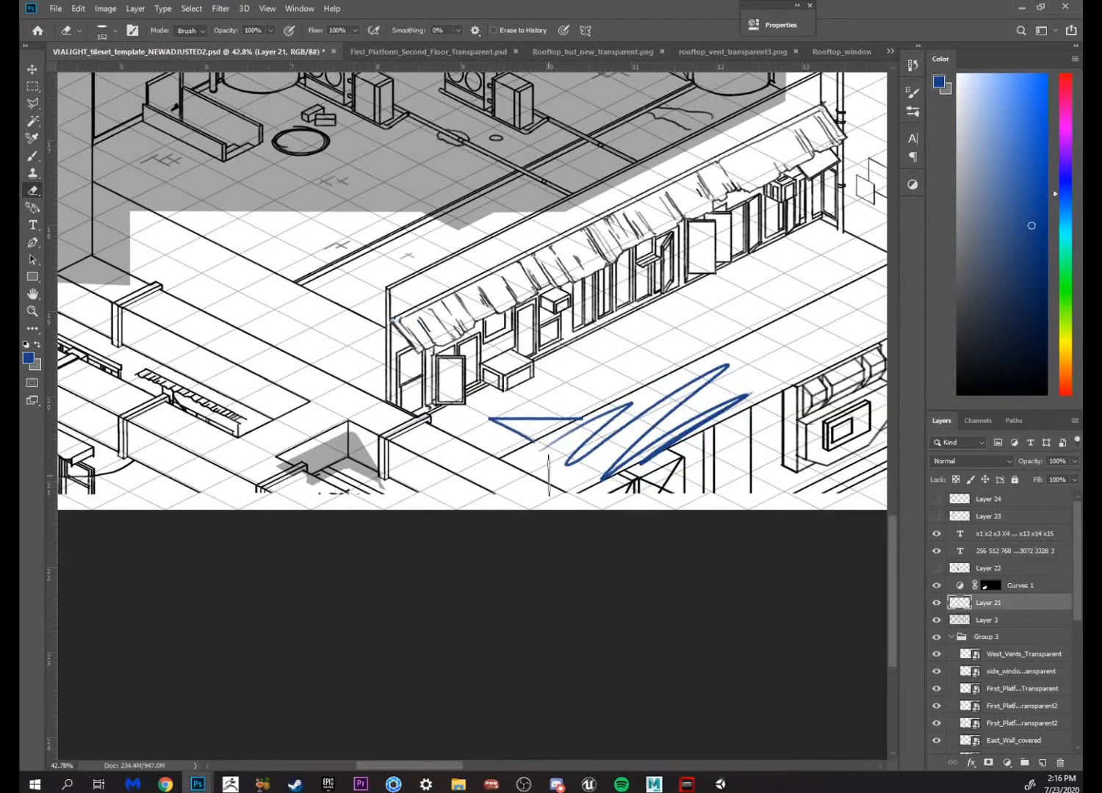
mouse_move(547, 473)
mouse_down()
mouse_move(671, 428)
mouse_move(625, 440)
mouse_move(585, 500)
mouse_move(648, 470)
mouse_up()
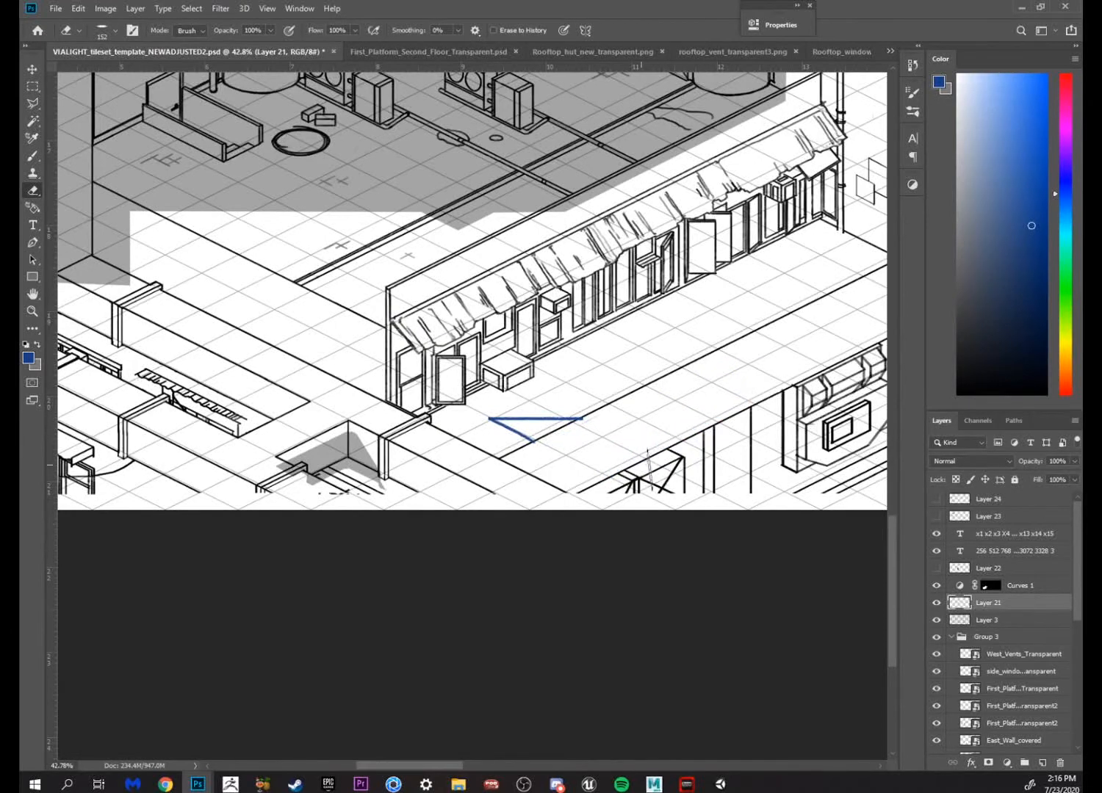
Circle the angled shadow outline on the ledge, undo the circle and erase the remaining blue sketch marks
key(b)
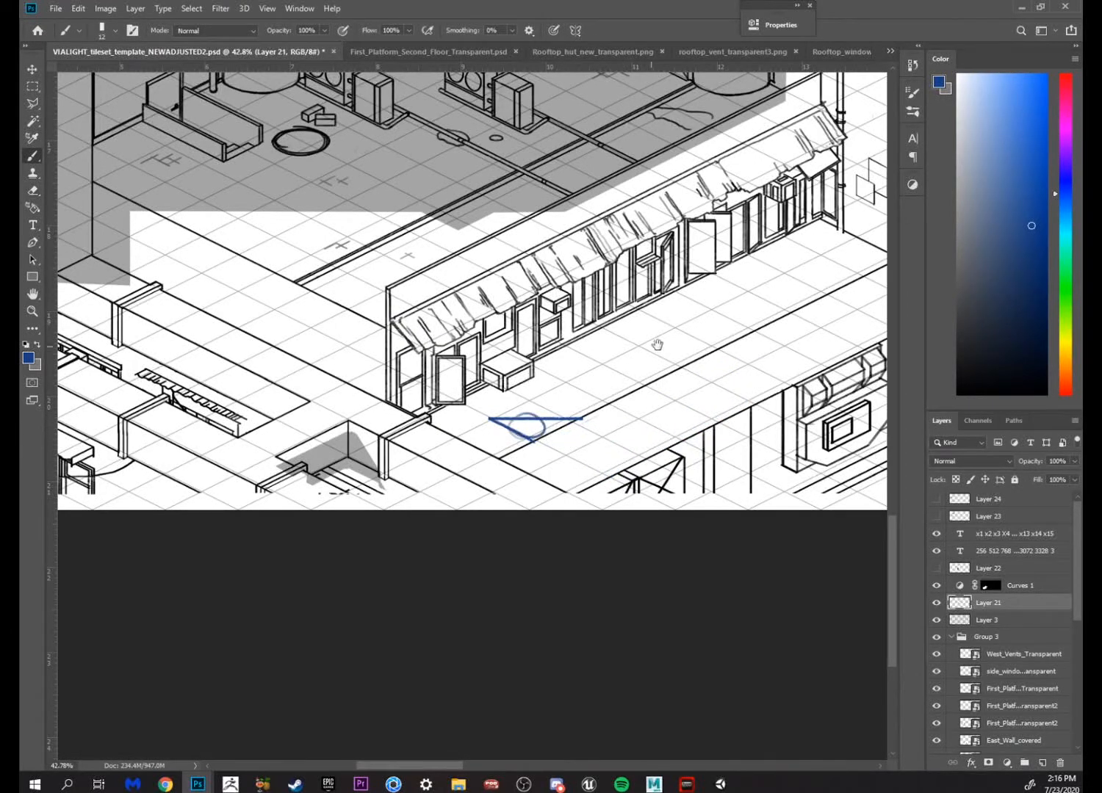
drag(657, 345, 627, 407)
key(z)
drag(667, 350, 613, 362)
key(space)
drag(672, 301, 625, 404)
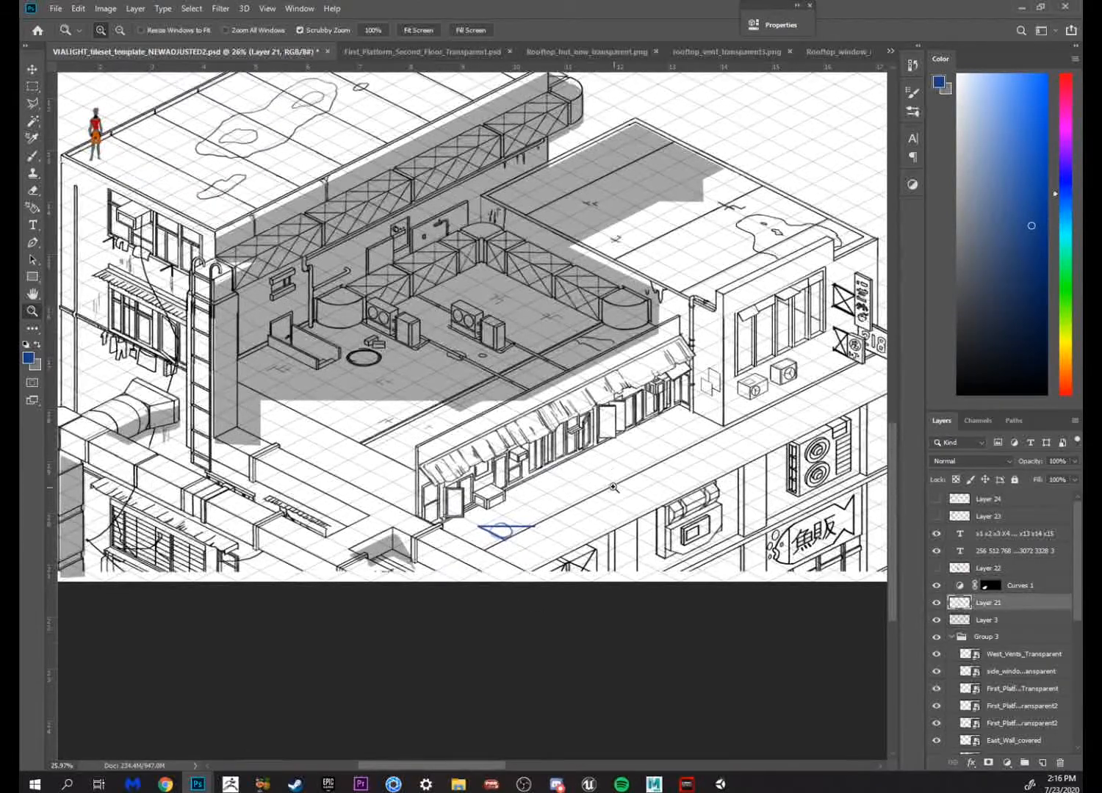
drag(613, 486, 615, 520)
key(m)
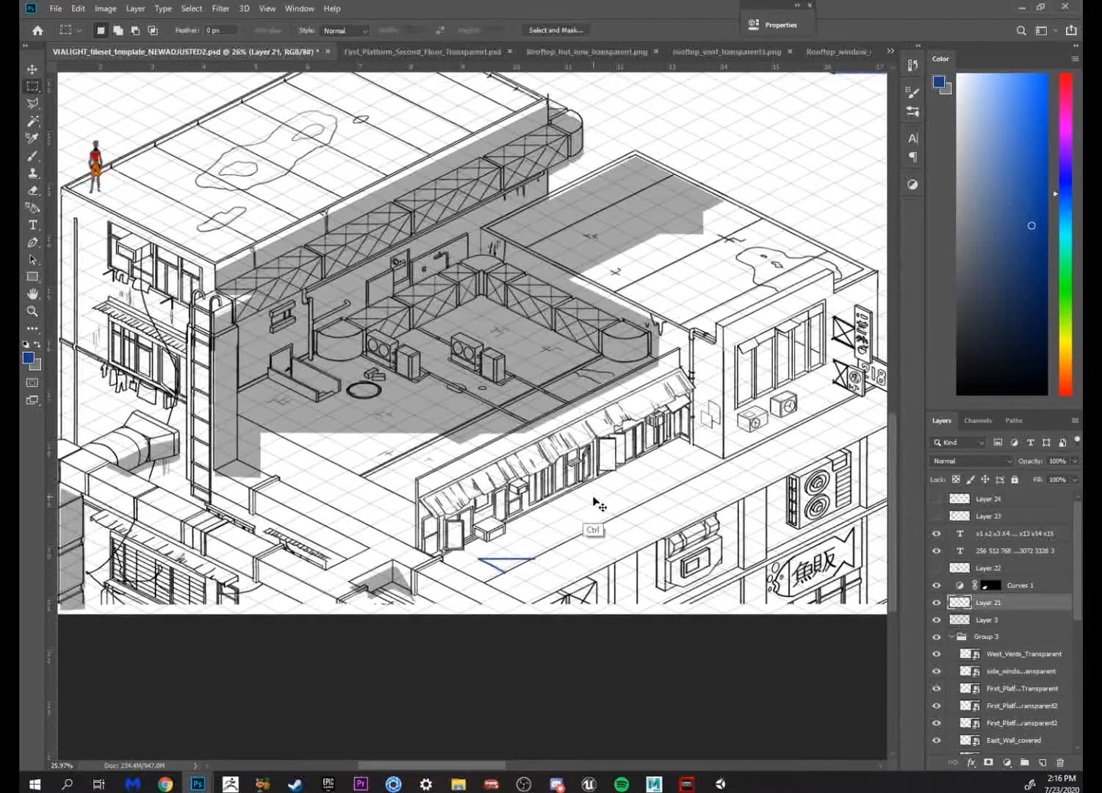
key(ctrl+z)
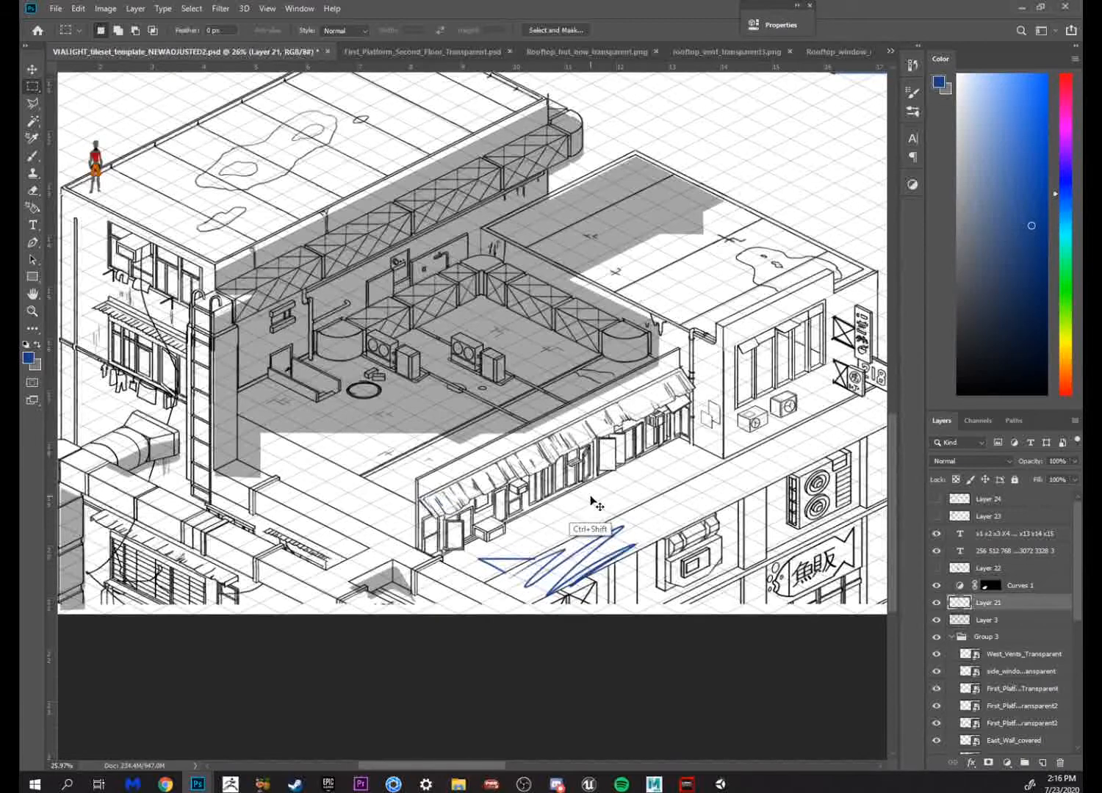
key(ctrl+z)
key(e)
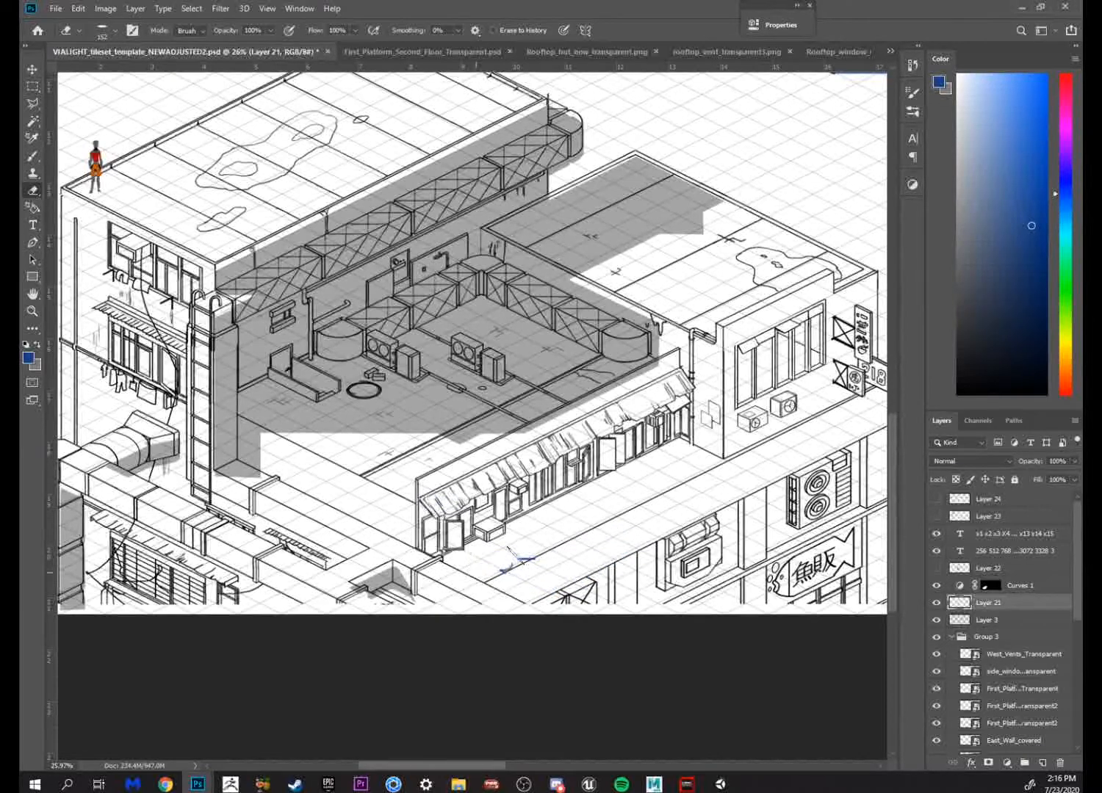
drag(755, 362, 659, 412)
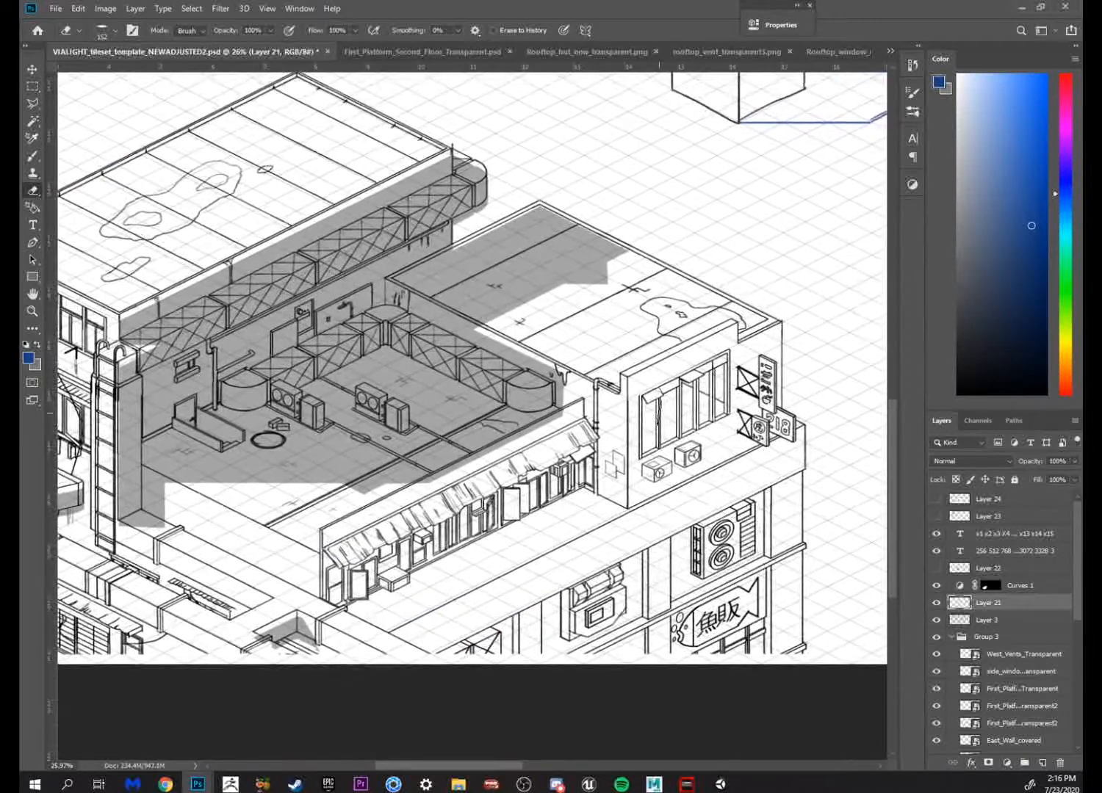
Sketch a large ellipse across the highest roof to mark its empty area, and undo it
key(z)
mouse_move(697, 364)
mouse_down()
mouse_move(646, 375)
mouse_move(654, 369)
mouse_move(679, 397)
mouse_move(738, 371)
mouse_up()
drag(747, 321, 815, 320)
drag(710, 356, 827, 363)
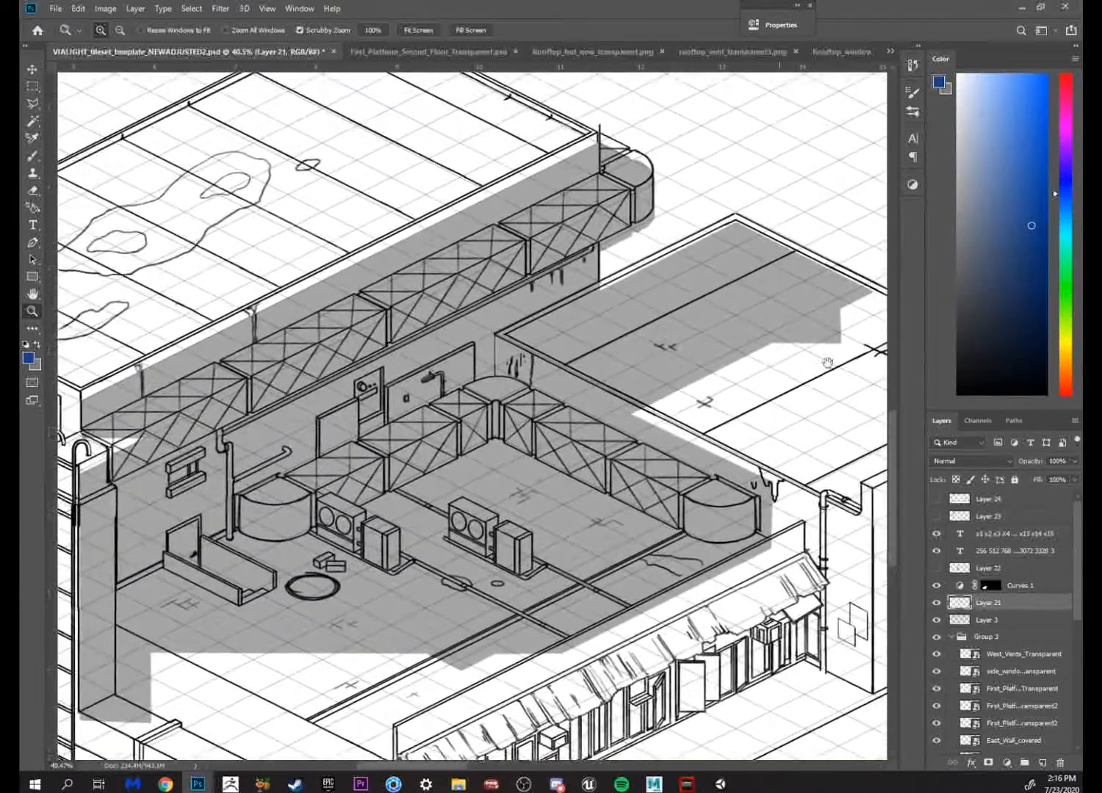
drag(583, 273, 835, 442)
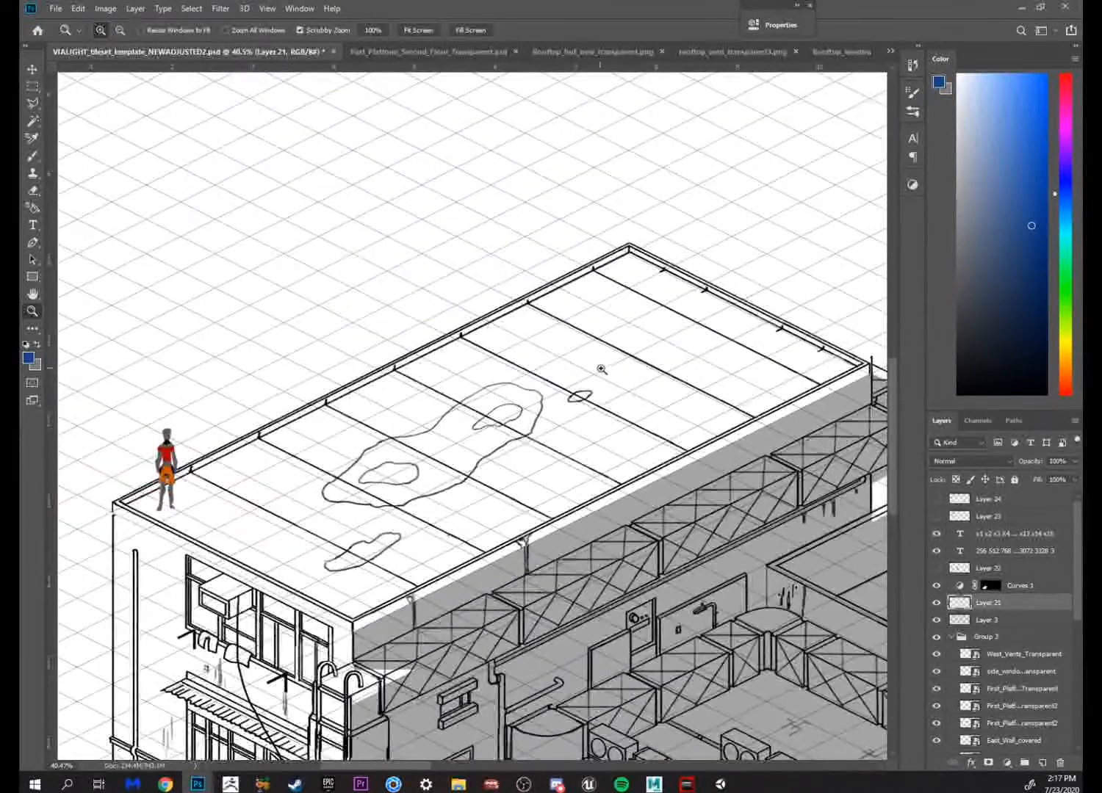
key(b)
drag(528, 483, 426, 522)
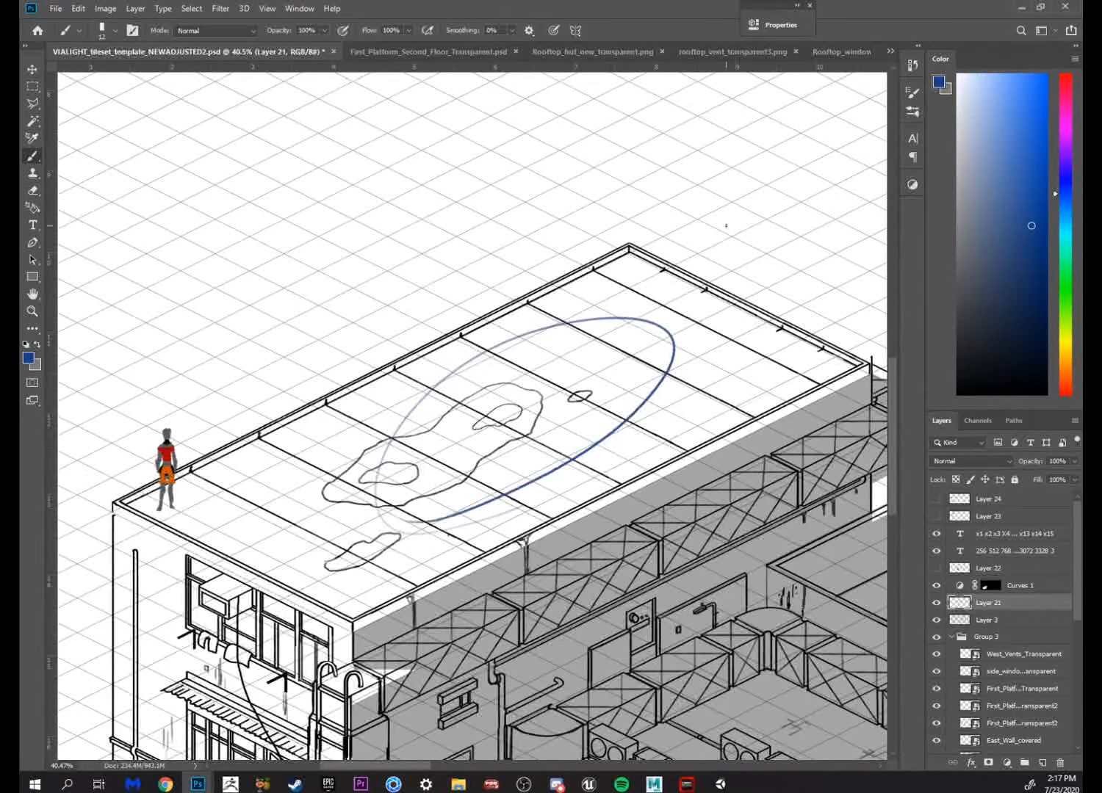
key(ctrl+z)
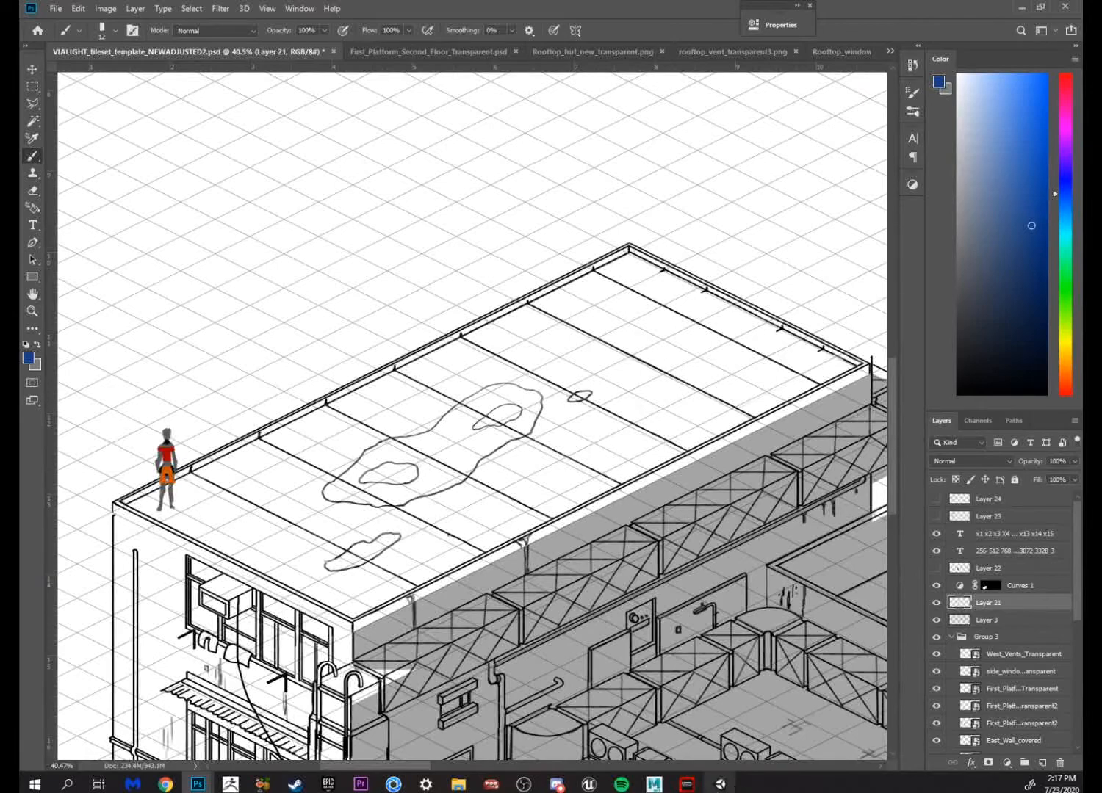
Switch to Unity and examine the shed, skylight and vents on the line-art building's highest roof
click(720, 783)
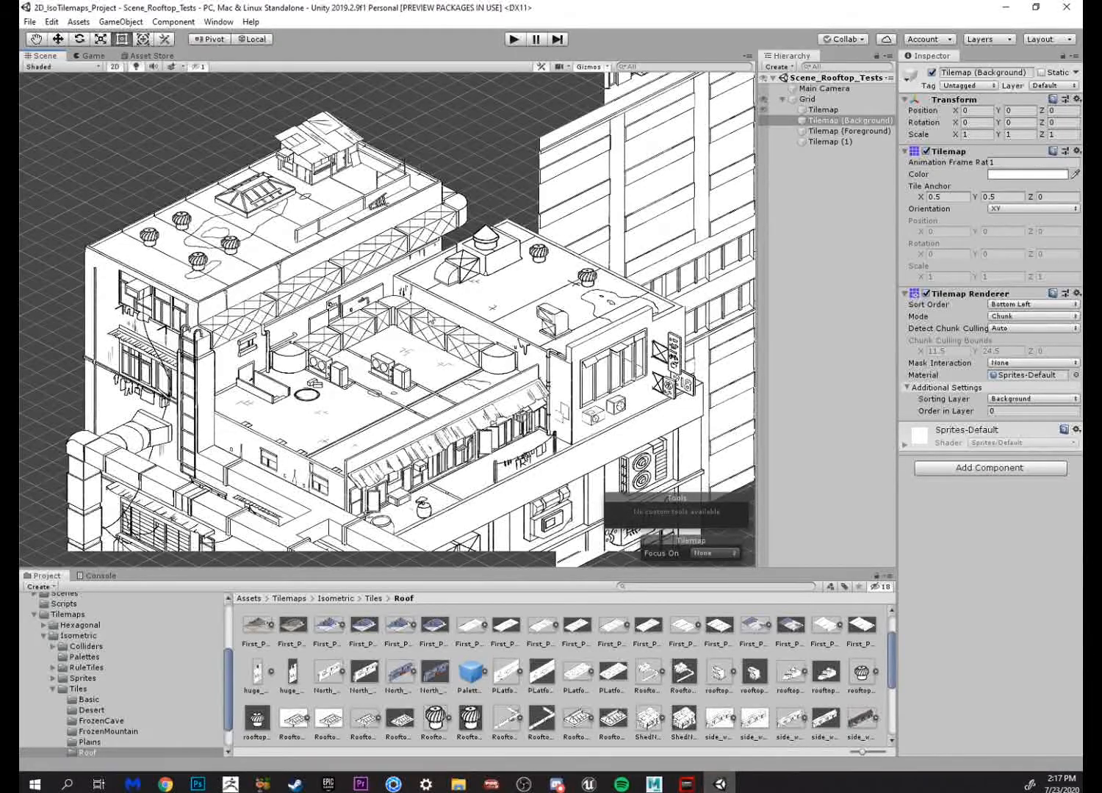
drag(236, 187, 423, 282)
scroll(396, 341, up, 4)
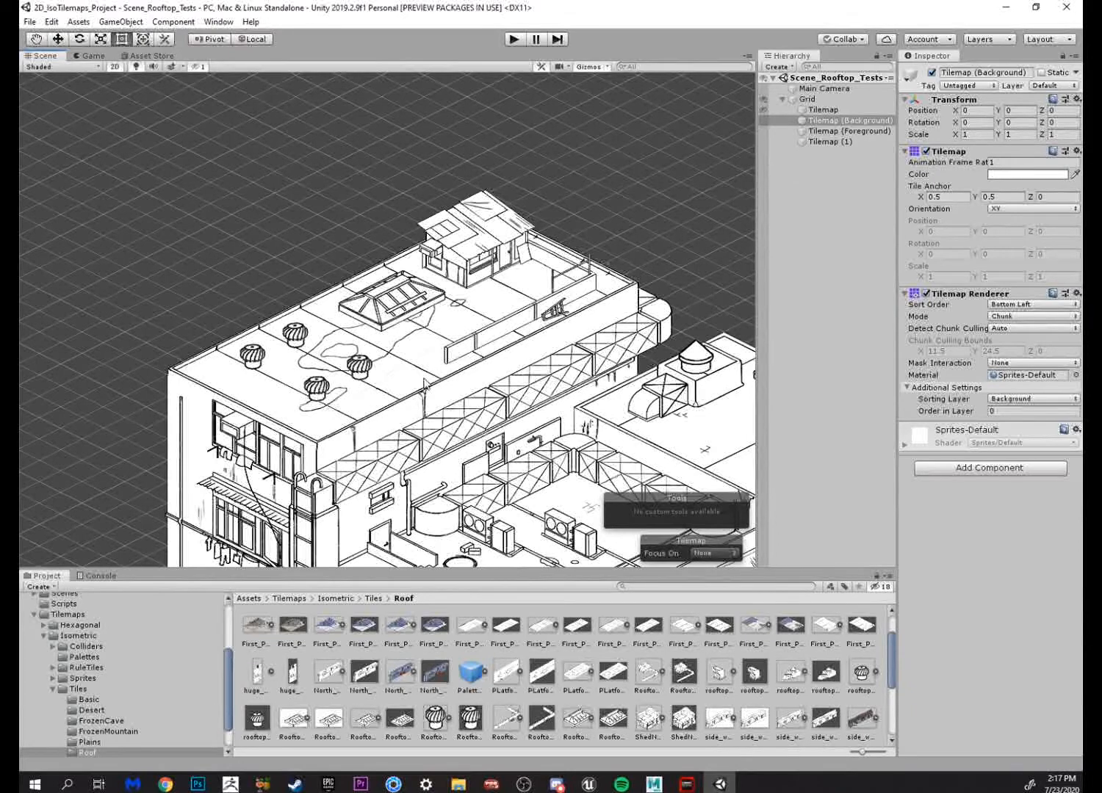
scroll(475, 297, up, 2)
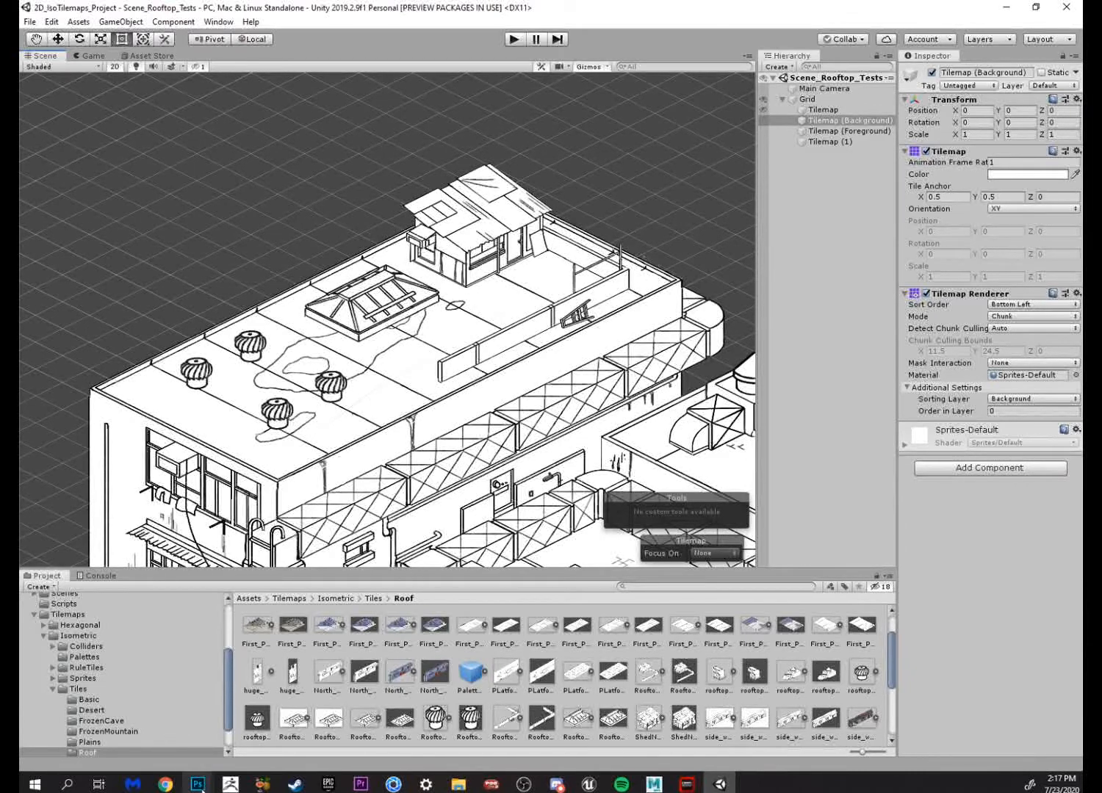
Switch to the floating Photoshop tile documents and review the coloured wall tiles from west_wall_new_transparent2.psd through East_Wall_covered.psd
mouse_move(200, 786)
click(368, 731)
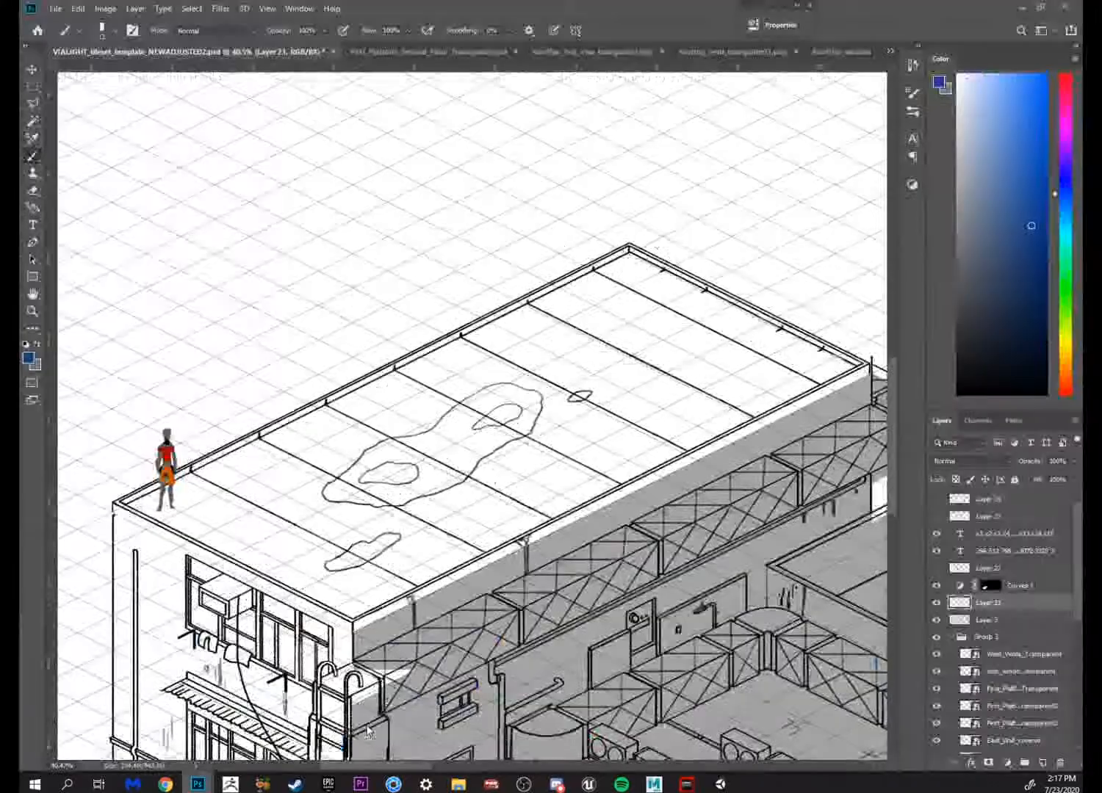
drag(1080, 187, 576, 170)
click(576, 181)
click(457, 184)
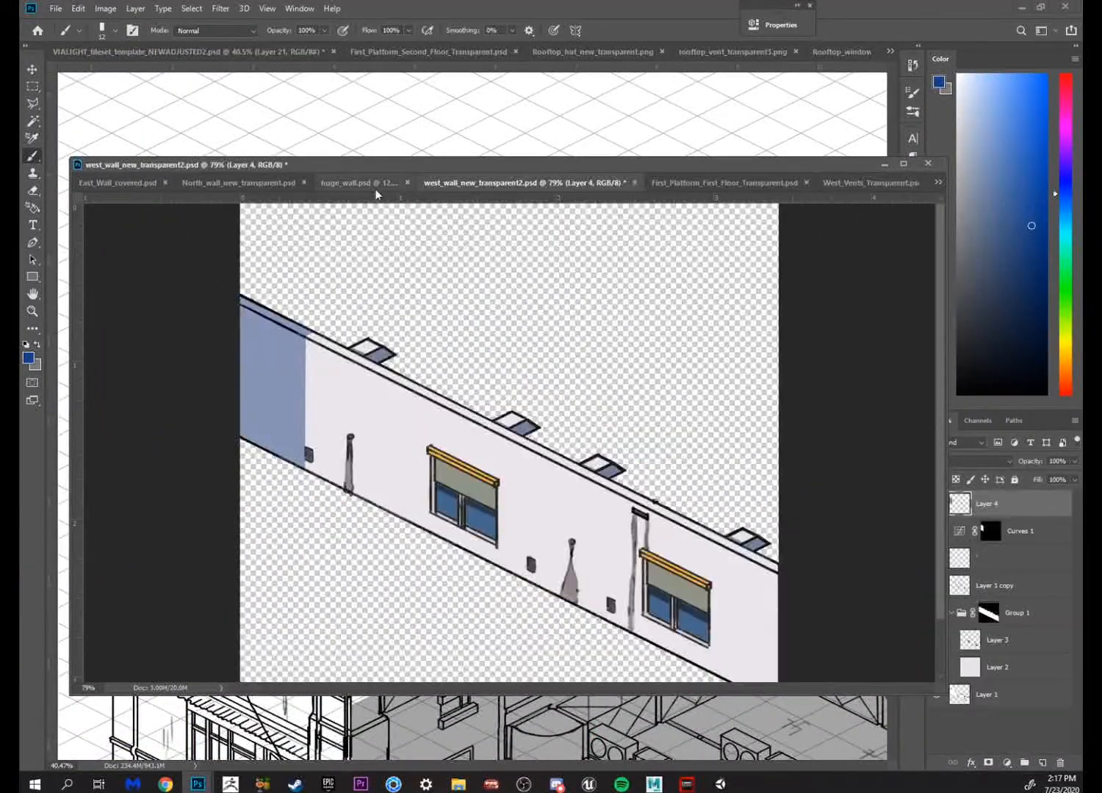
click(353, 183)
click(272, 184)
click(145, 183)
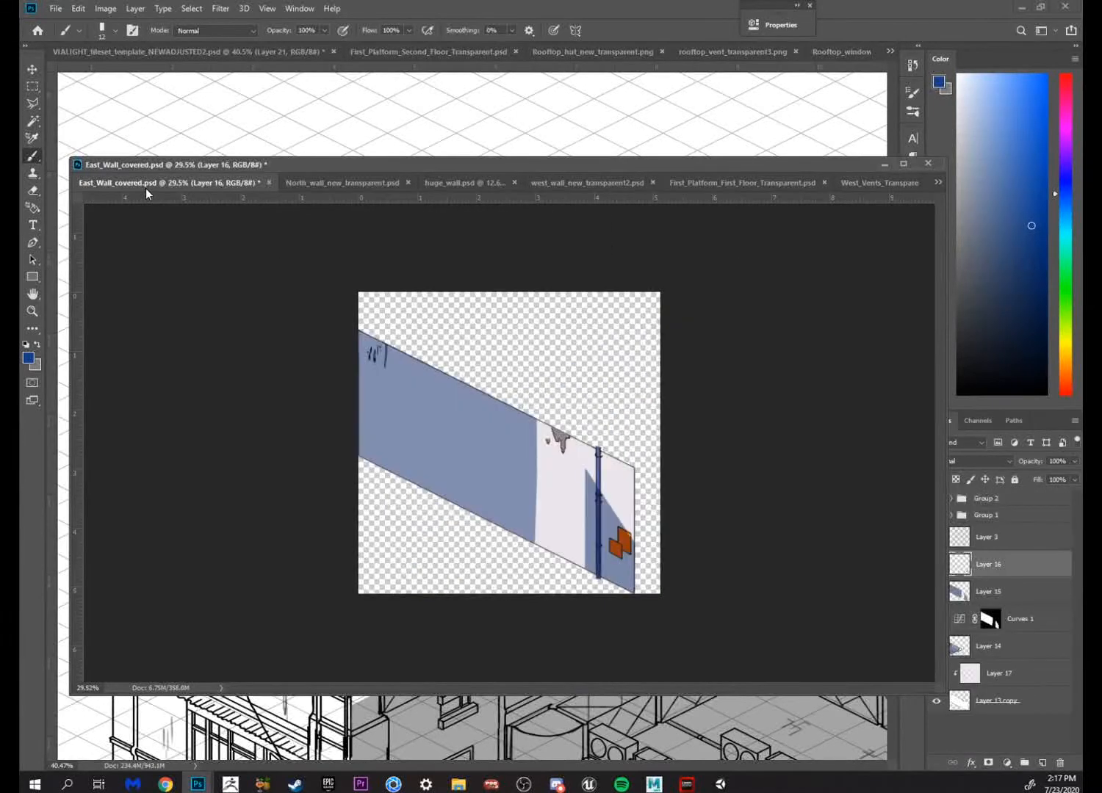
Review the painted shadows in West_Vents_Transparent.psd, First_Platform_First_Floor_Transparent.psd and First_Platform_third_Floor_Transparent2.psd
click(938, 182)
click(819, 276)
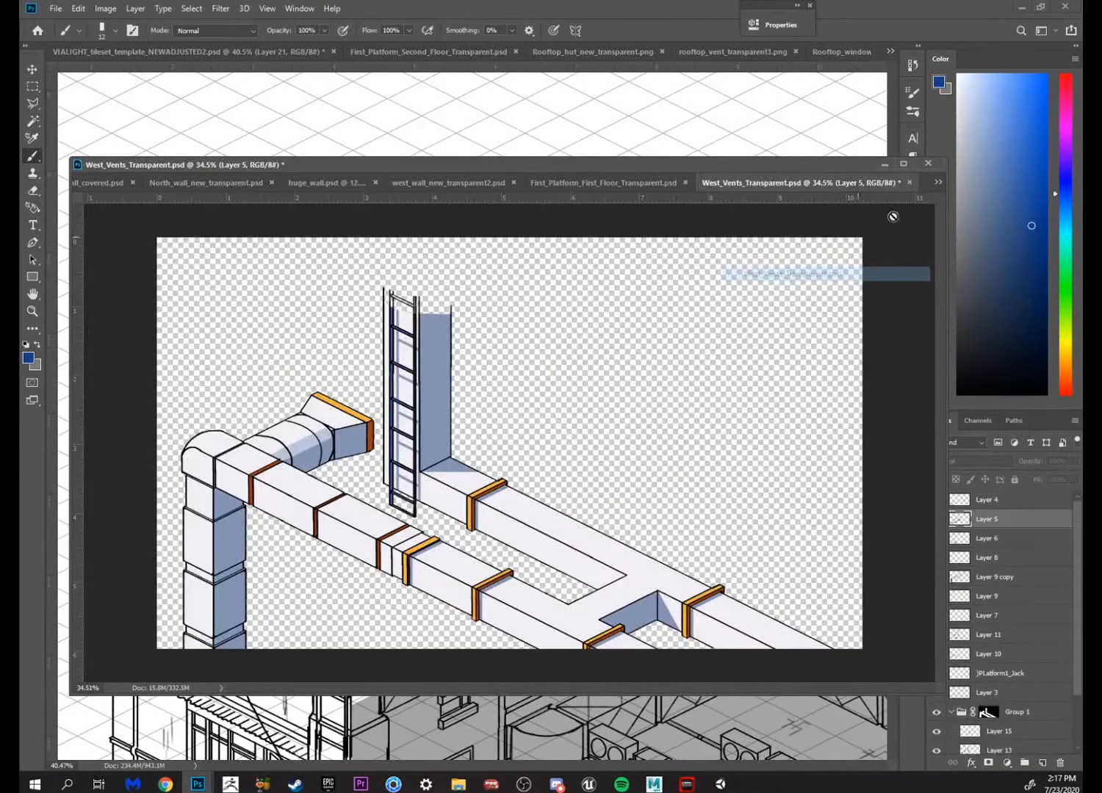
click(937, 183)
click(815, 258)
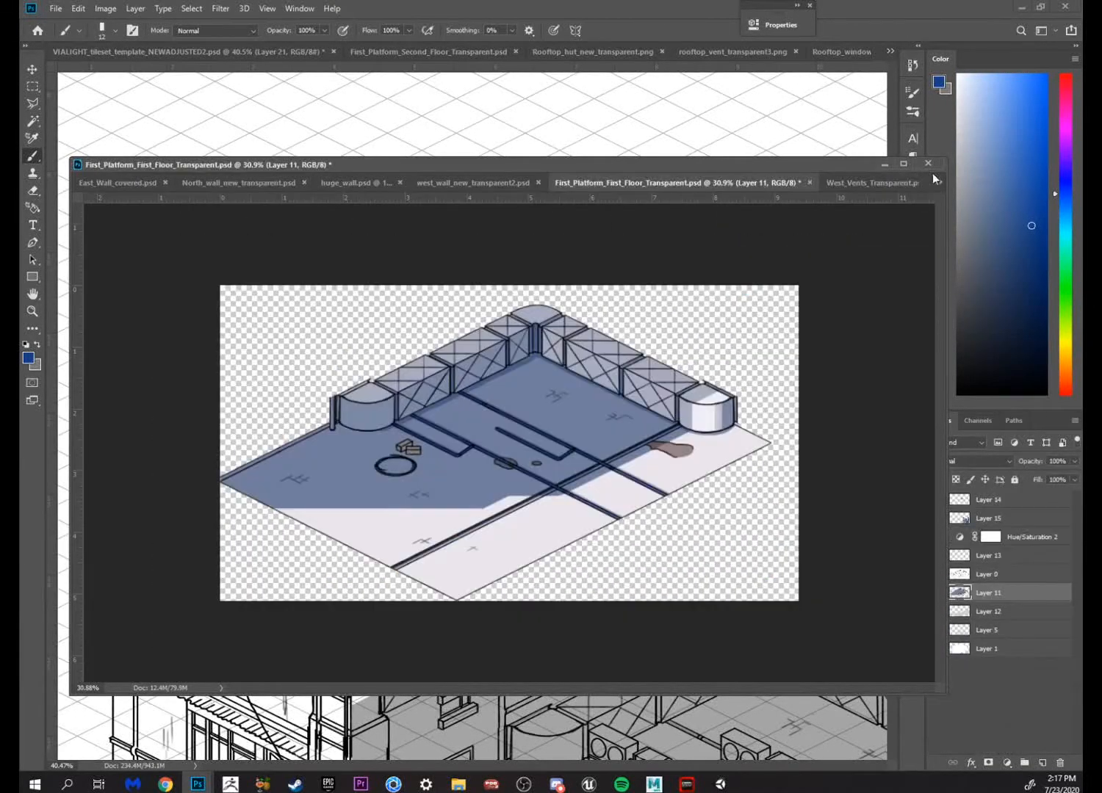
click(938, 184)
click(816, 190)
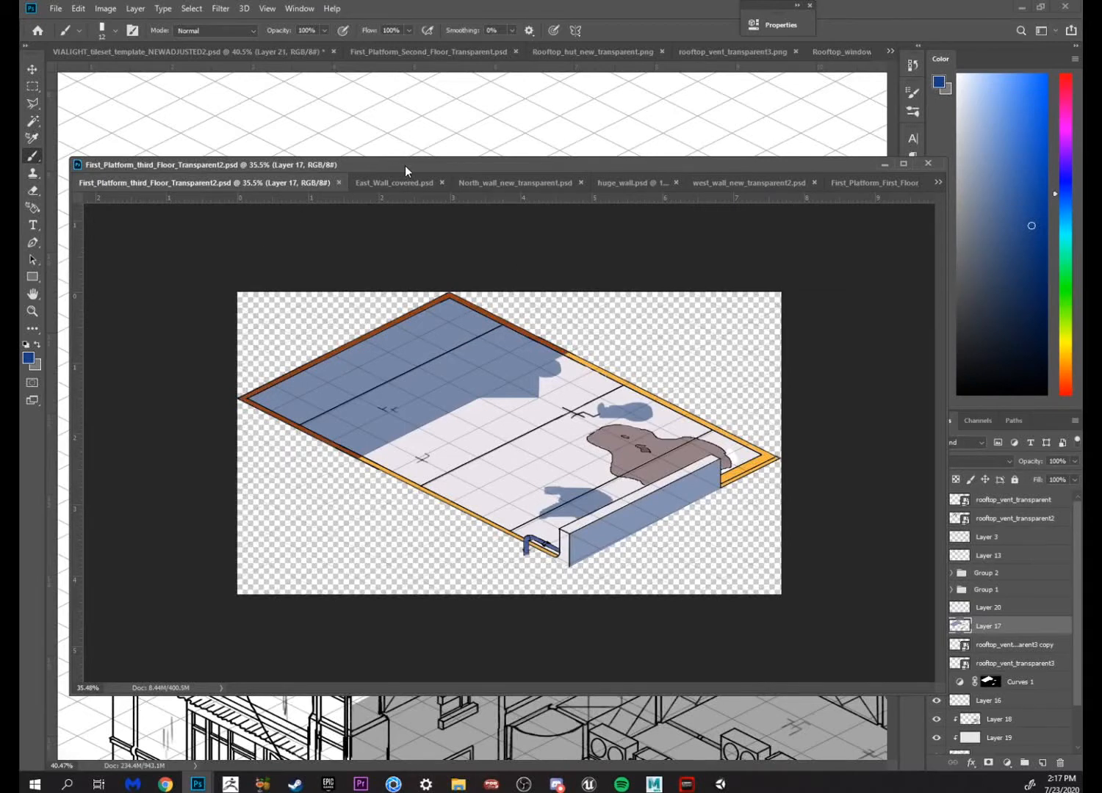
drag(404, 165, 401, 178)
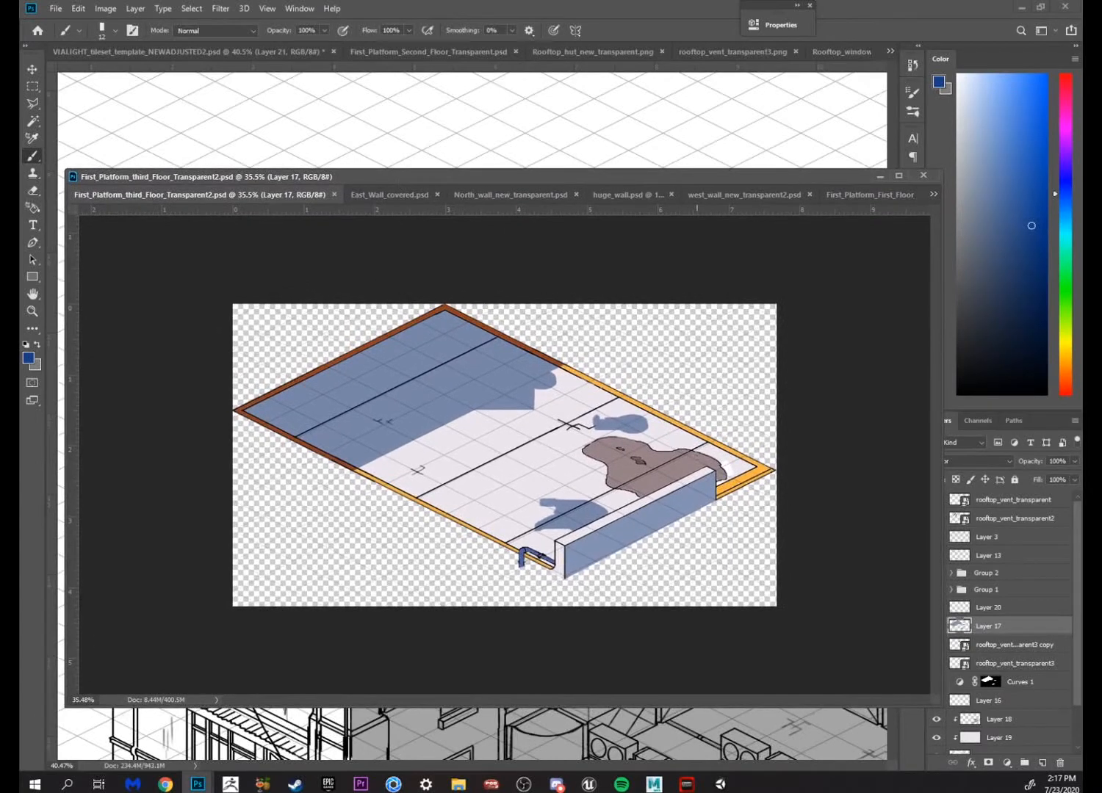
drag(770, 180, 766, 178)
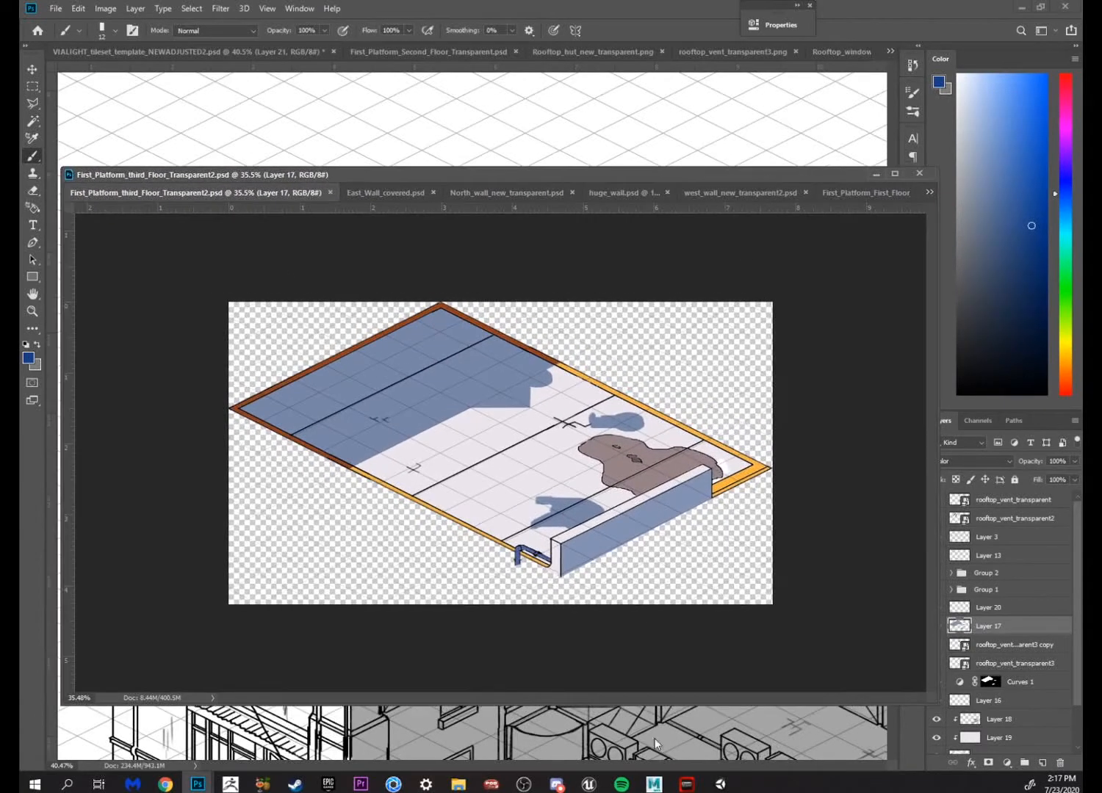
Switch to Unity and examine the vents and ductwork on the line-art building's smaller roof
click(720, 783)
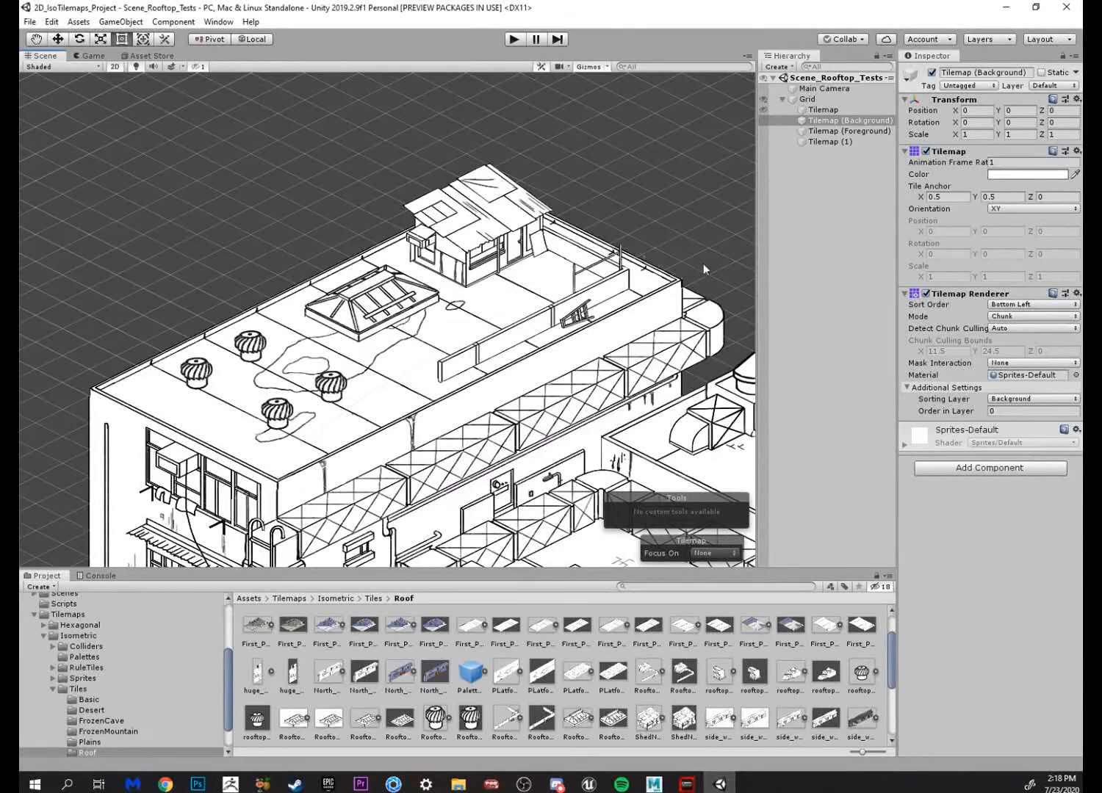
drag(702, 266, 321, 162)
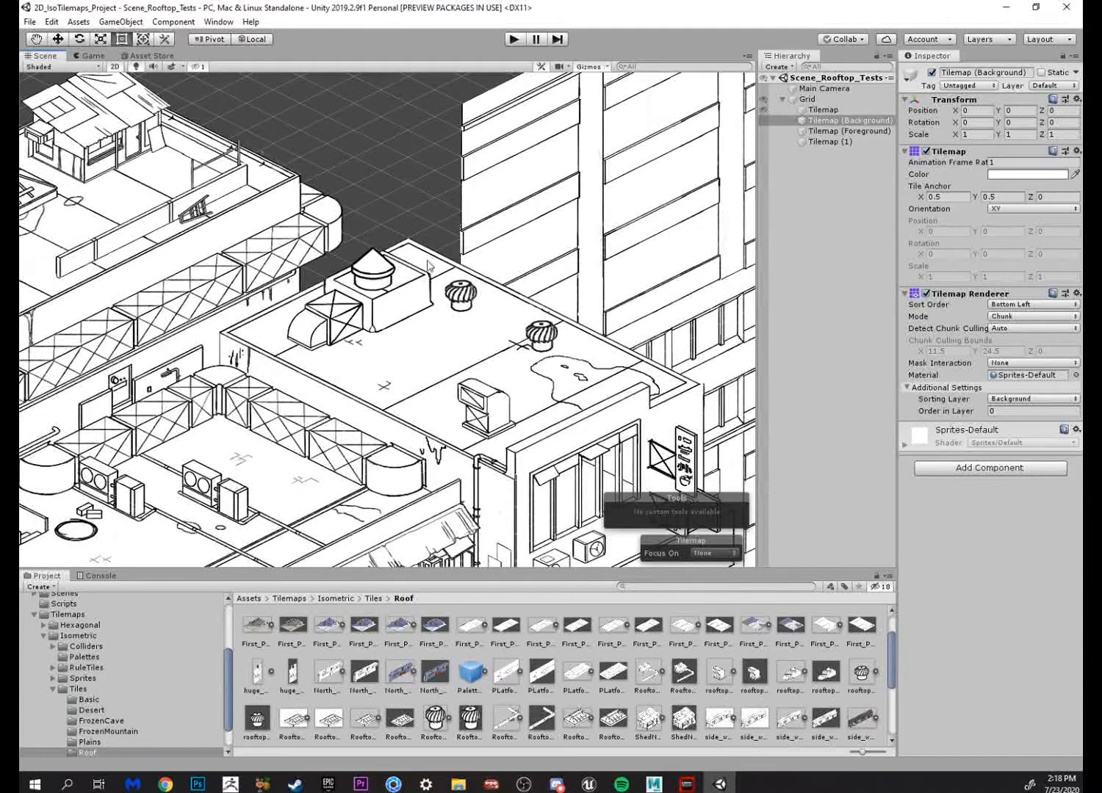
scroll(411, 303, up, 4)
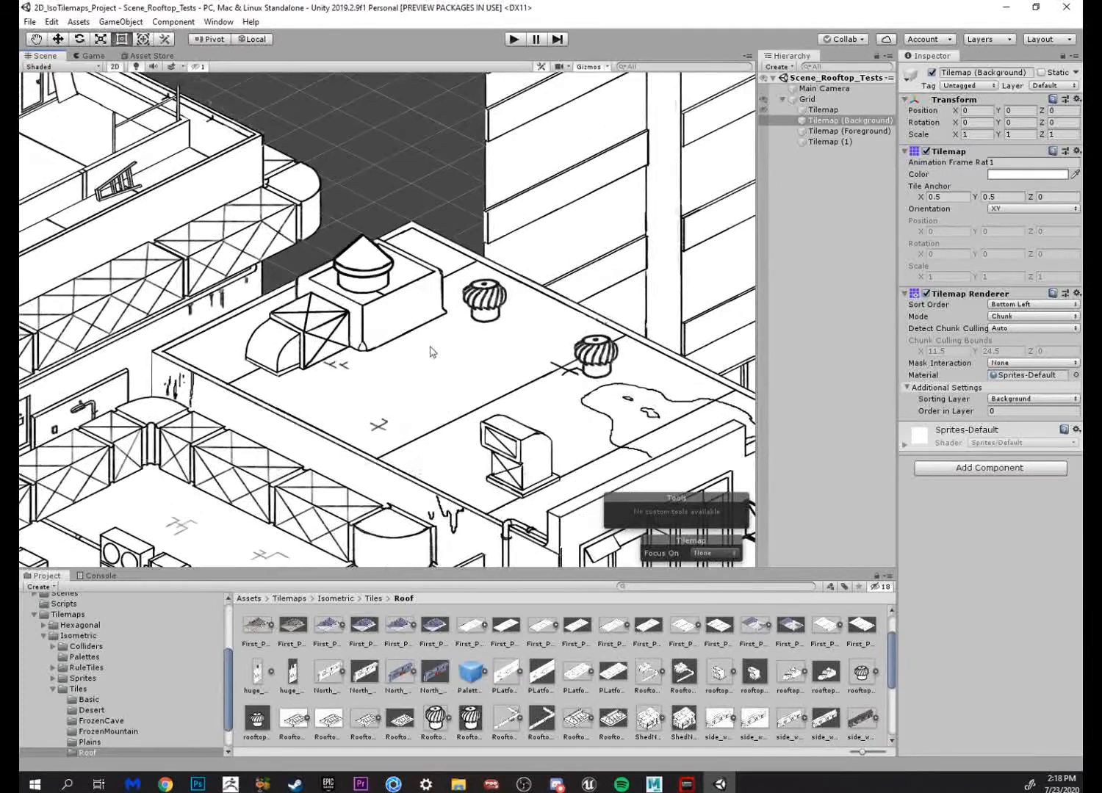
scroll(513, 302, down, 3)
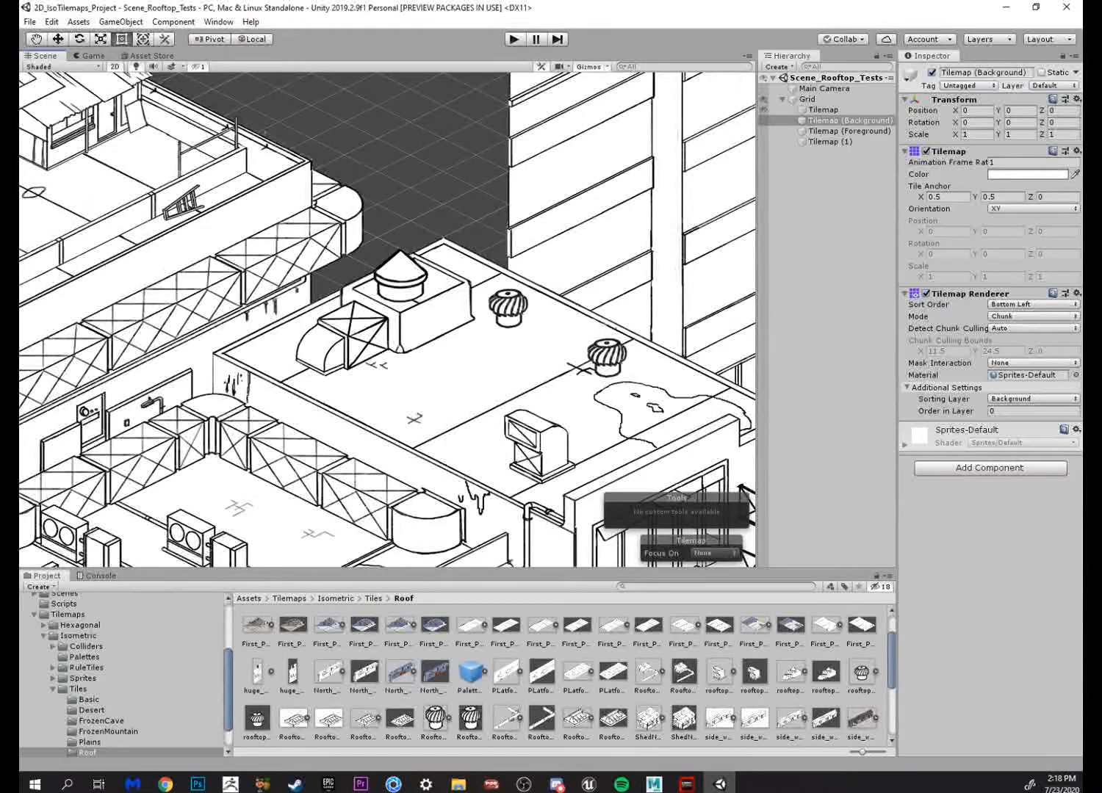
Switch to the floating Photoshop tiles and show the four rooftop_vent layers over their shadows in First_Platform_third_Floor_Transparent2.psd
click(198, 784)
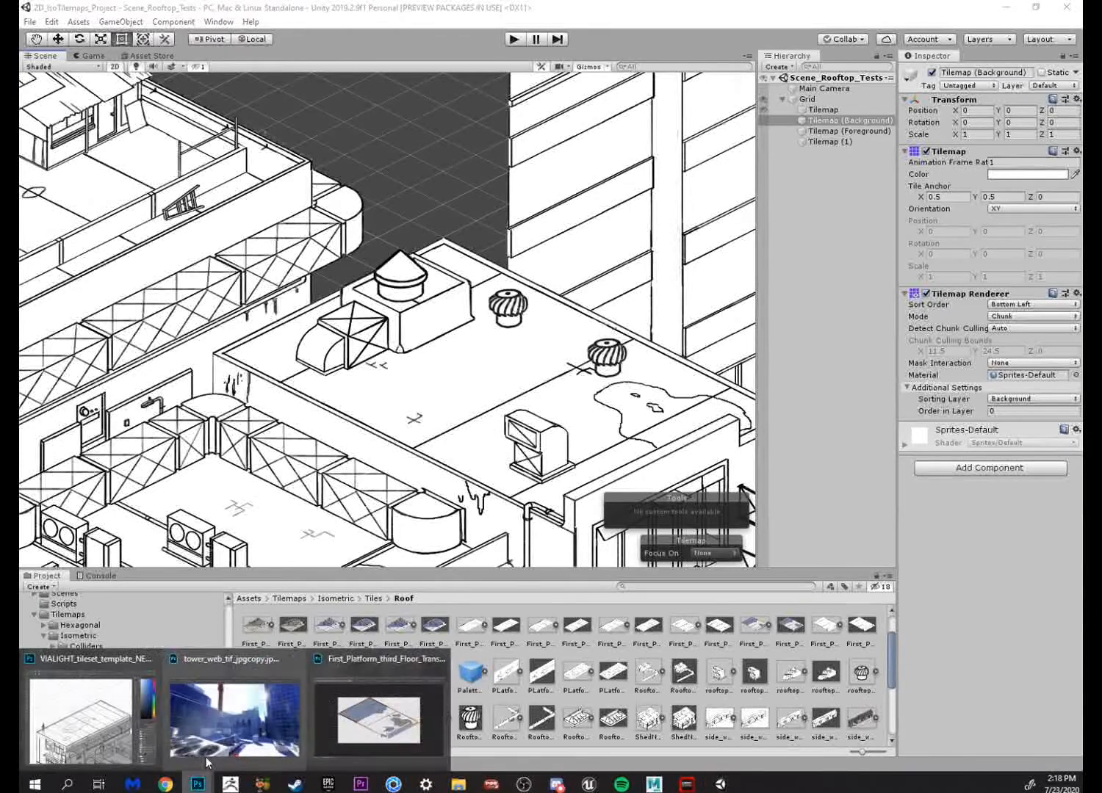
click(378, 720)
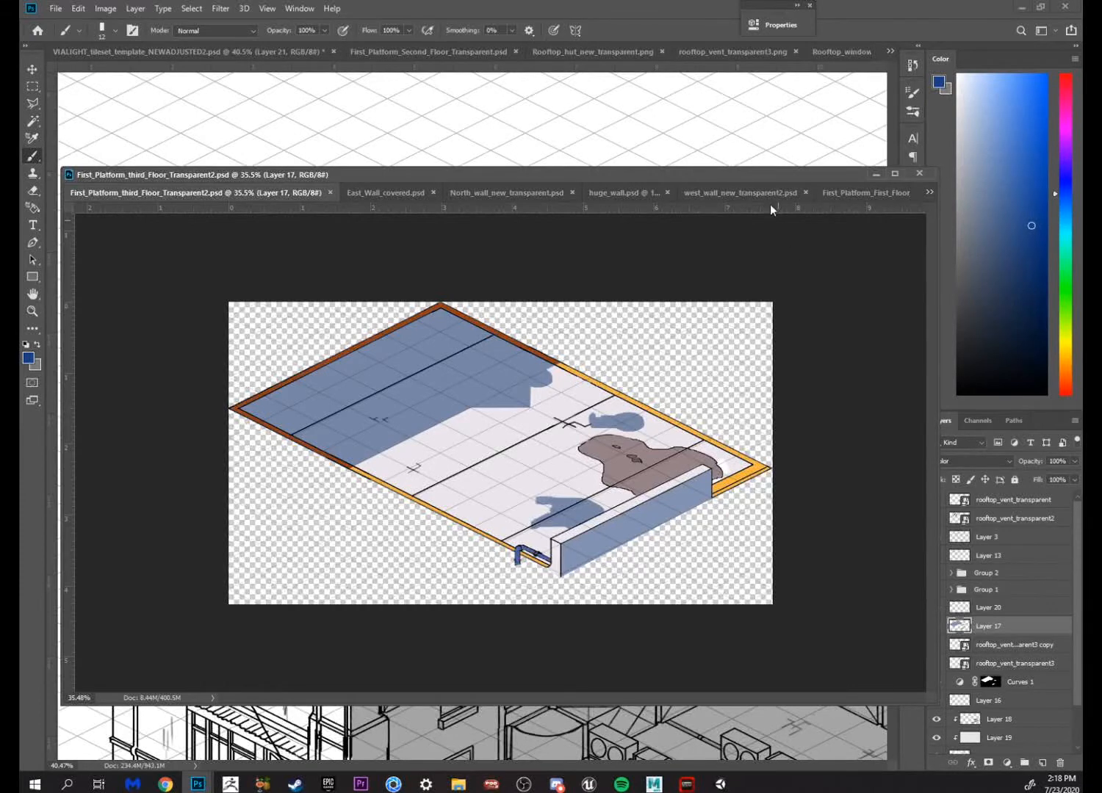
drag(760, 177, 637, 156)
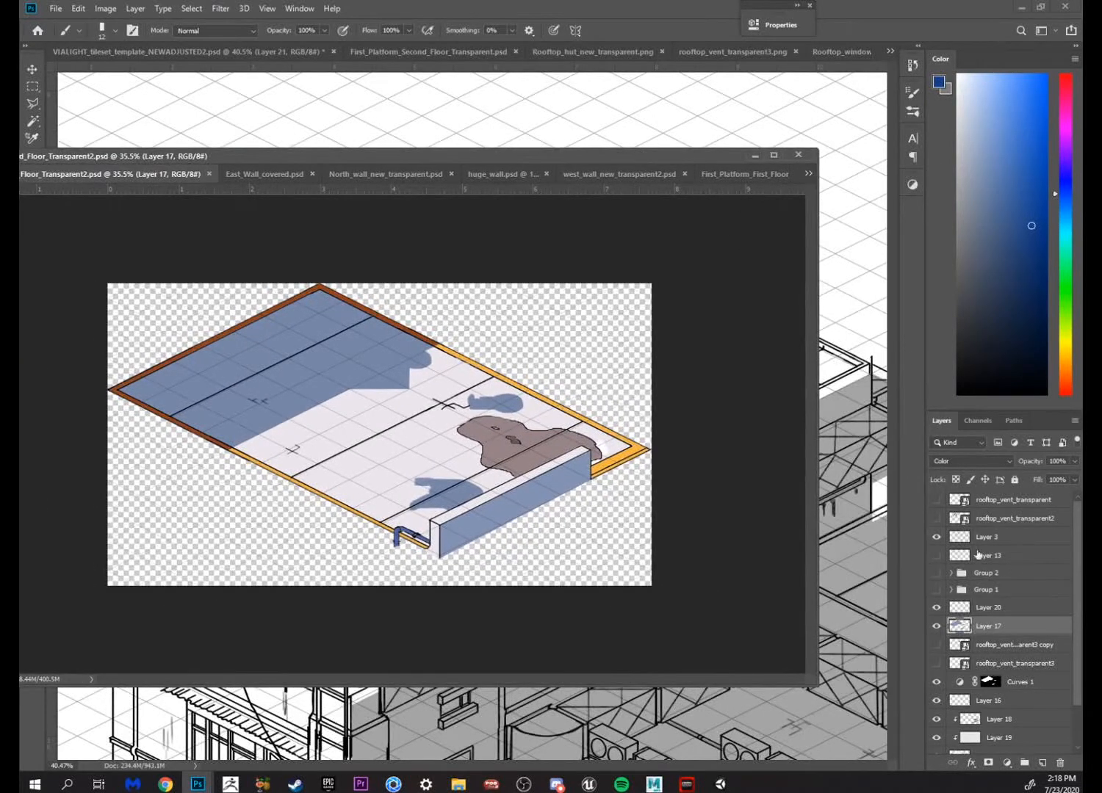
click(935, 518)
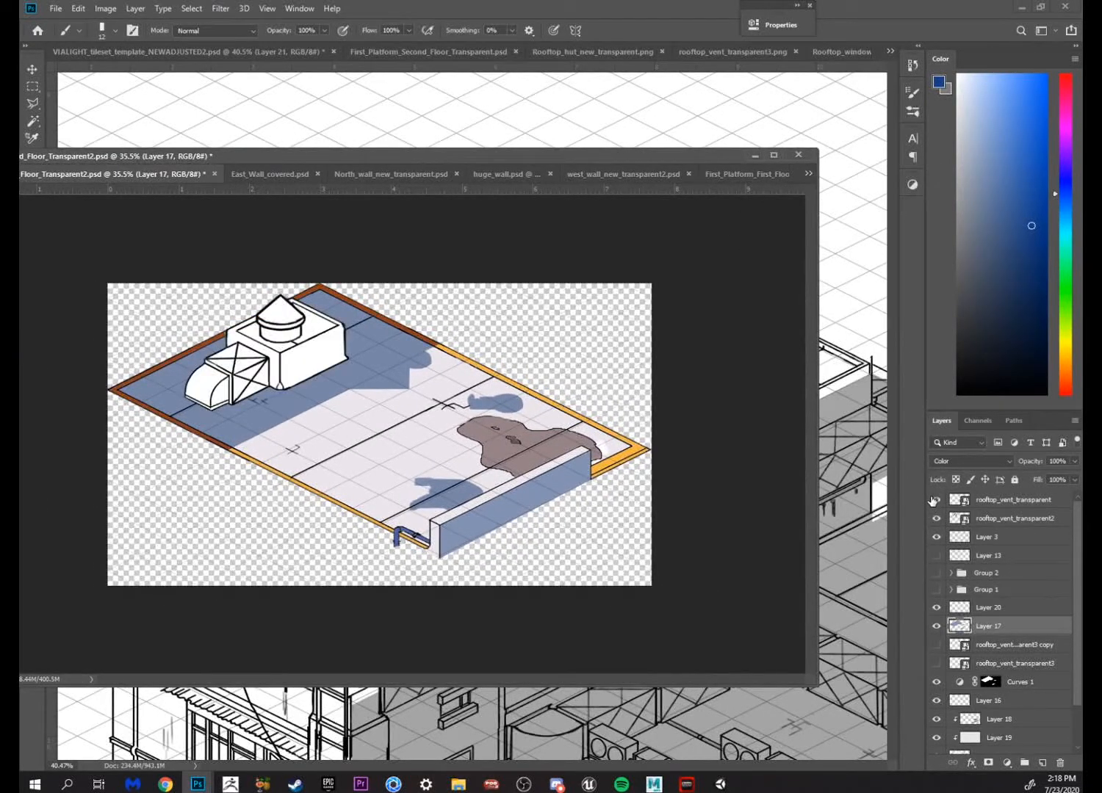
click(936, 499)
scroll(936, 501, down, 2)
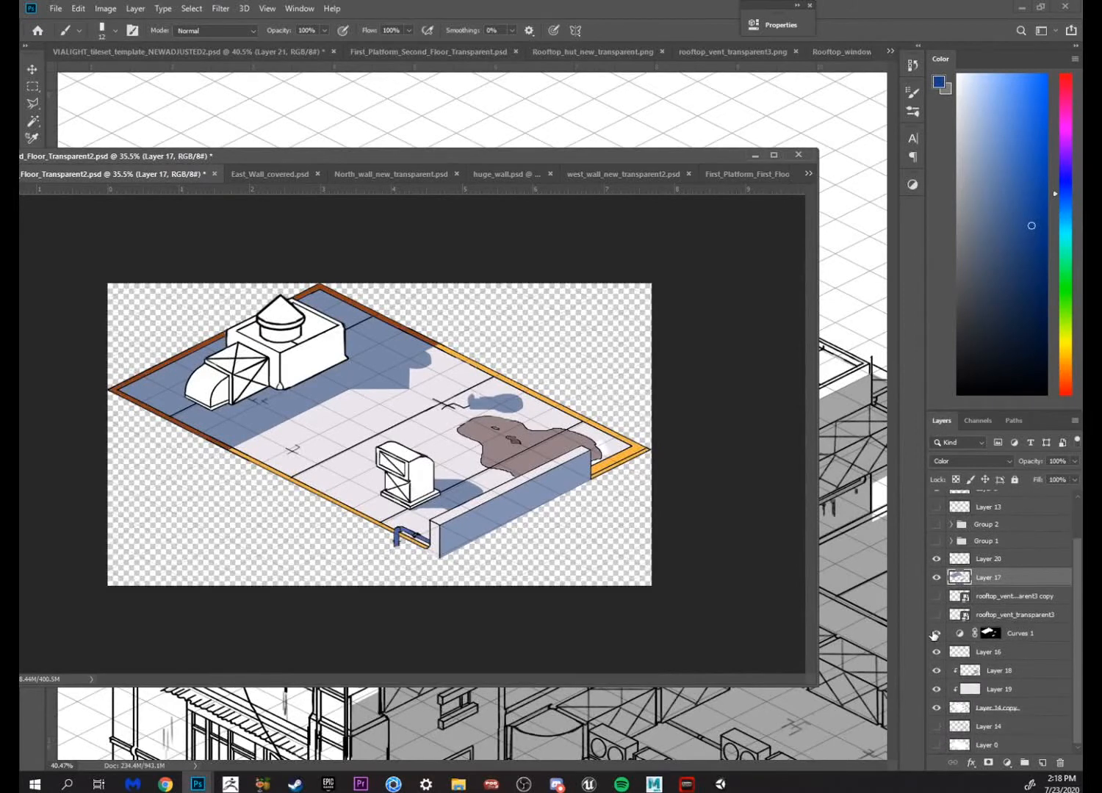
click(935, 615)
click(936, 597)
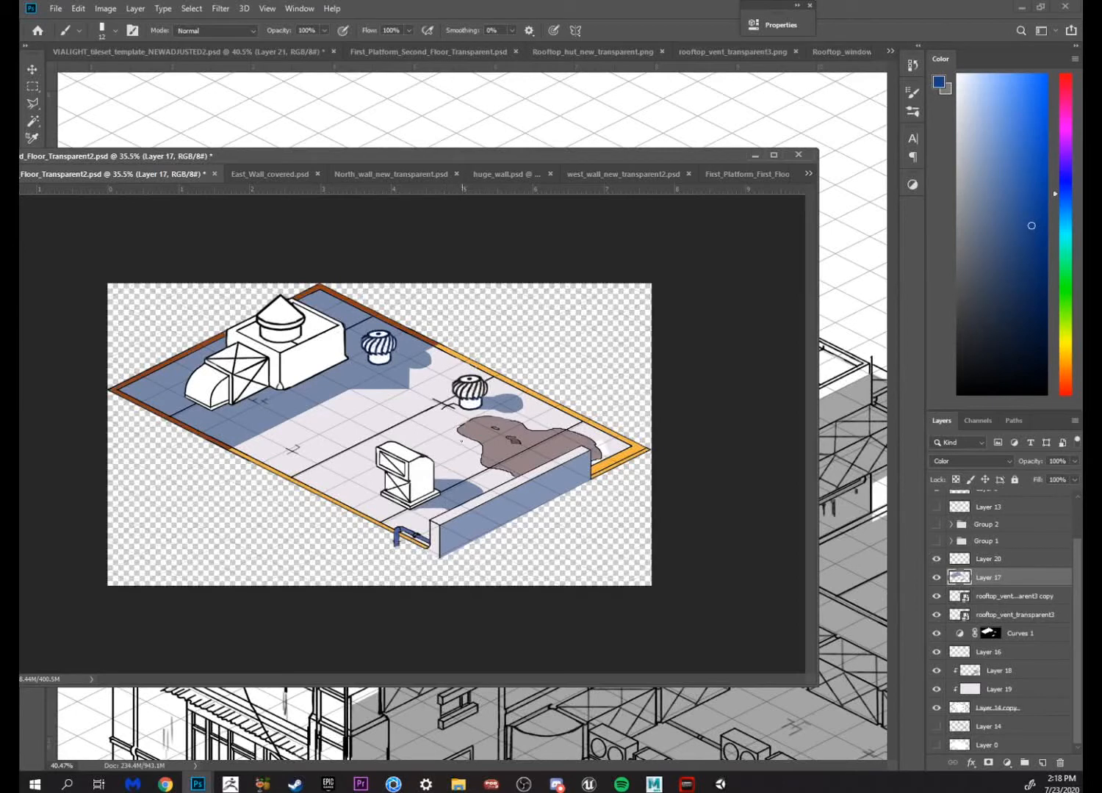
Hide the four rooftop_vent layers so only the floor tile's painted shadows are displayed
drag(260, 154, 358, 145)
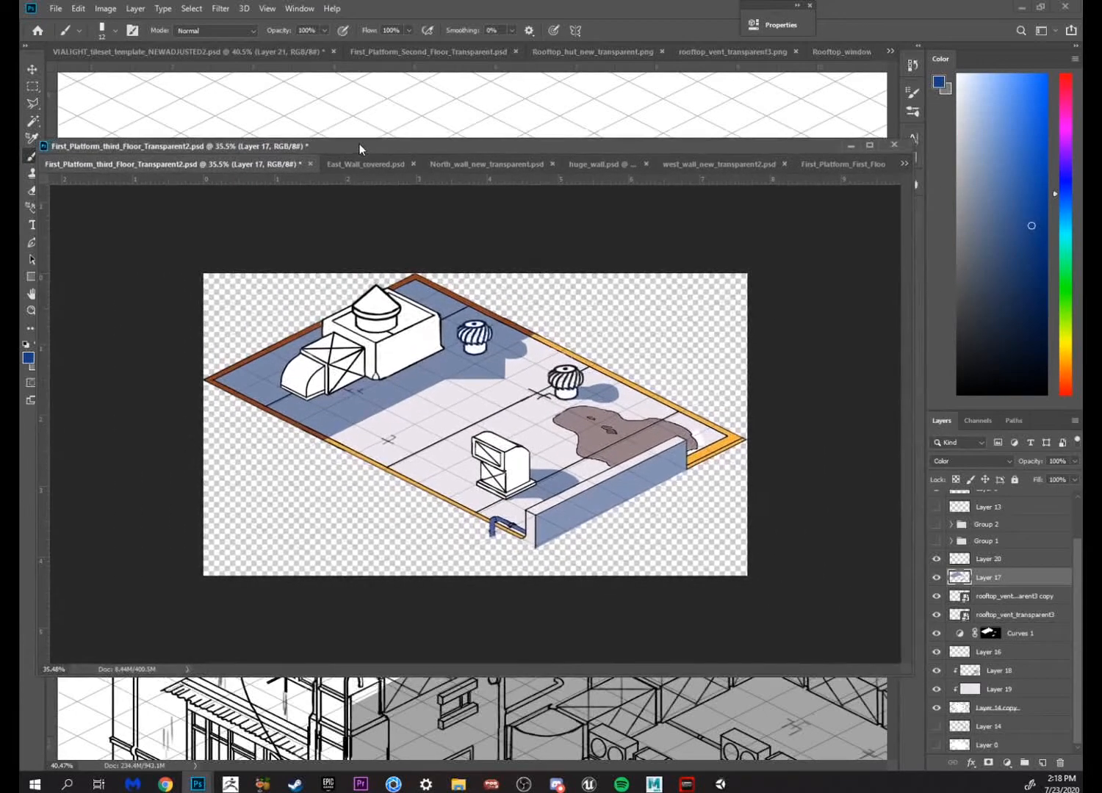
click(935, 596)
click(936, 614)
scroll(934, 583, up, 3)
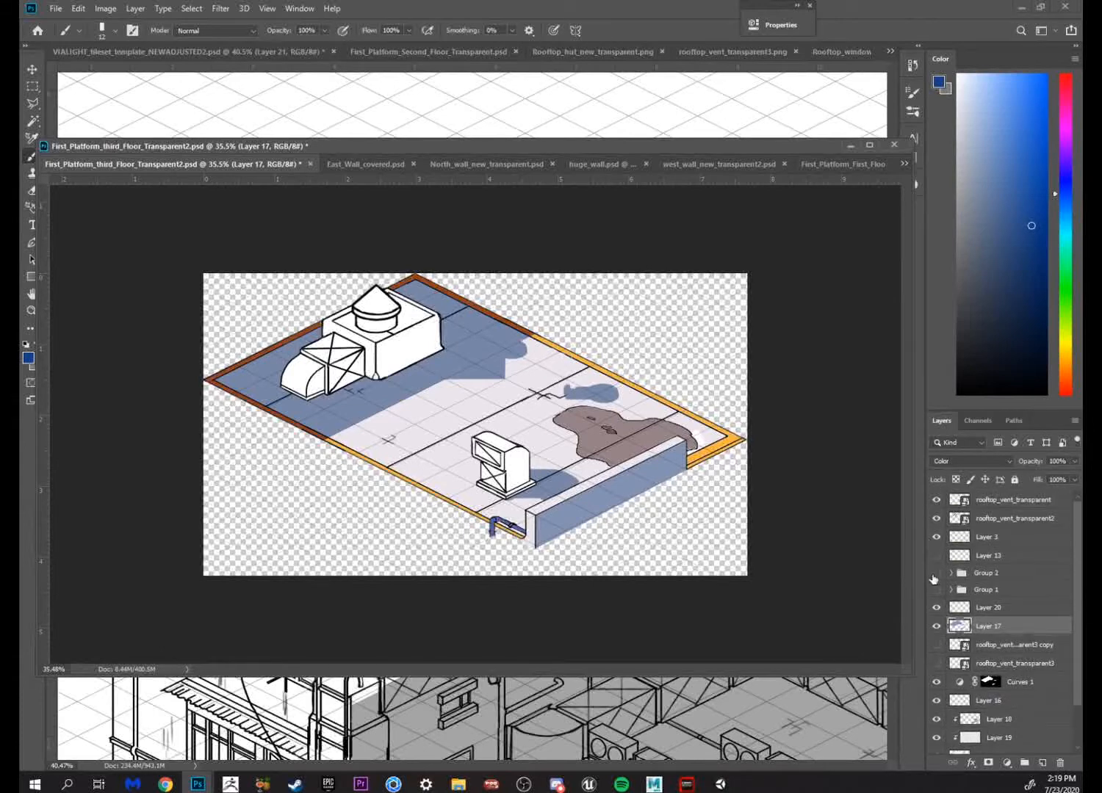
click(938, 499)
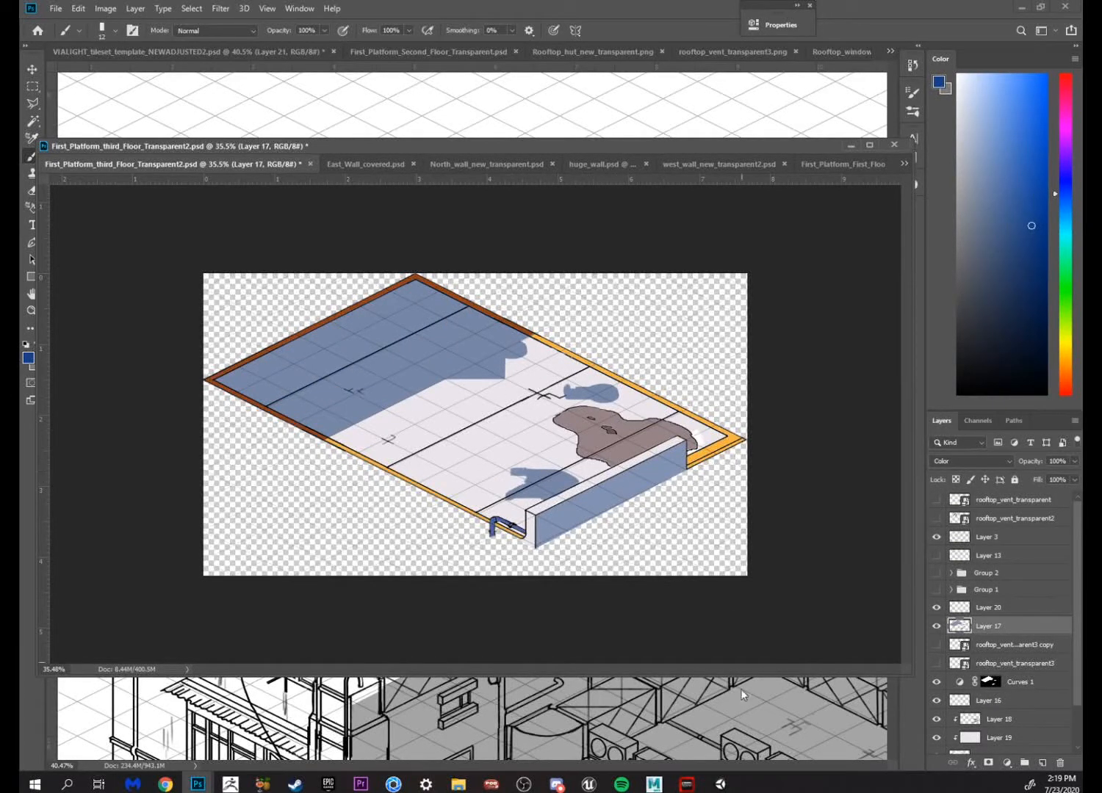
Switch to Unity and examine the coloured building, comparing its roof and wall shadows with the line-art version
click(718, 784)
scroll(467, 352, down, 5)
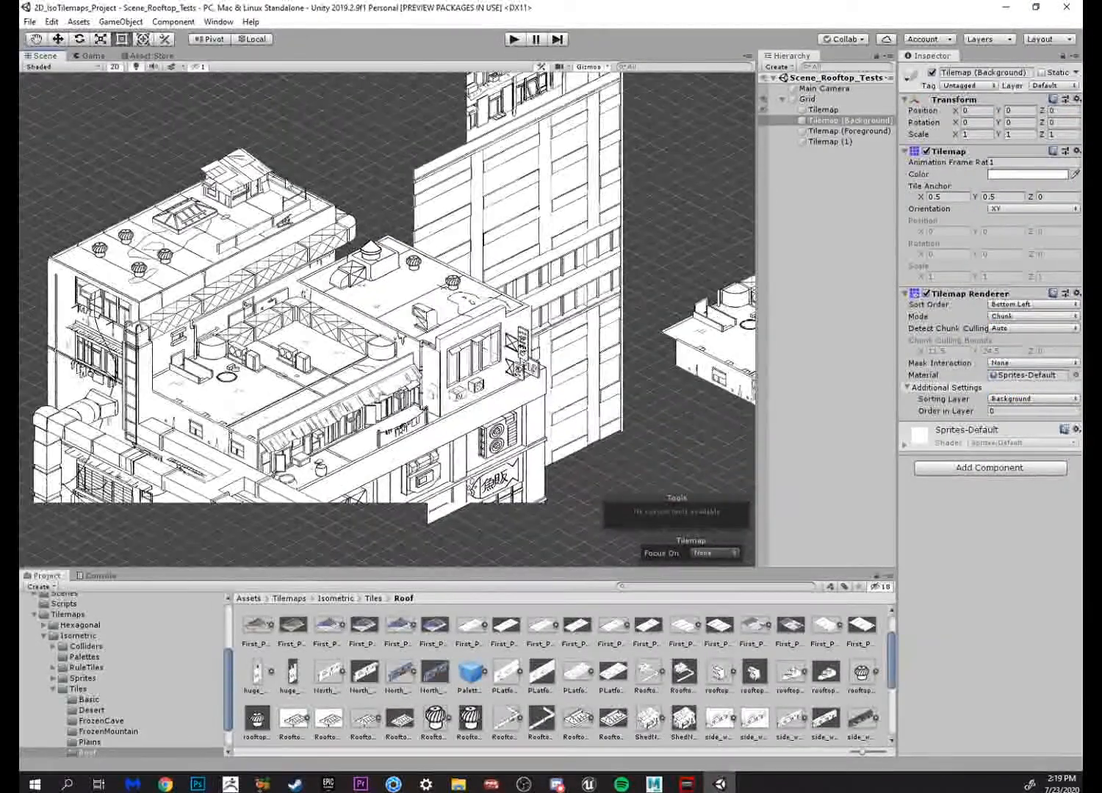
drag(220, 136, 487, 420)
drag(257, 317, 523, 464)
scroll(388, 390, up, 5)
drag(391, 390, 436, 388)
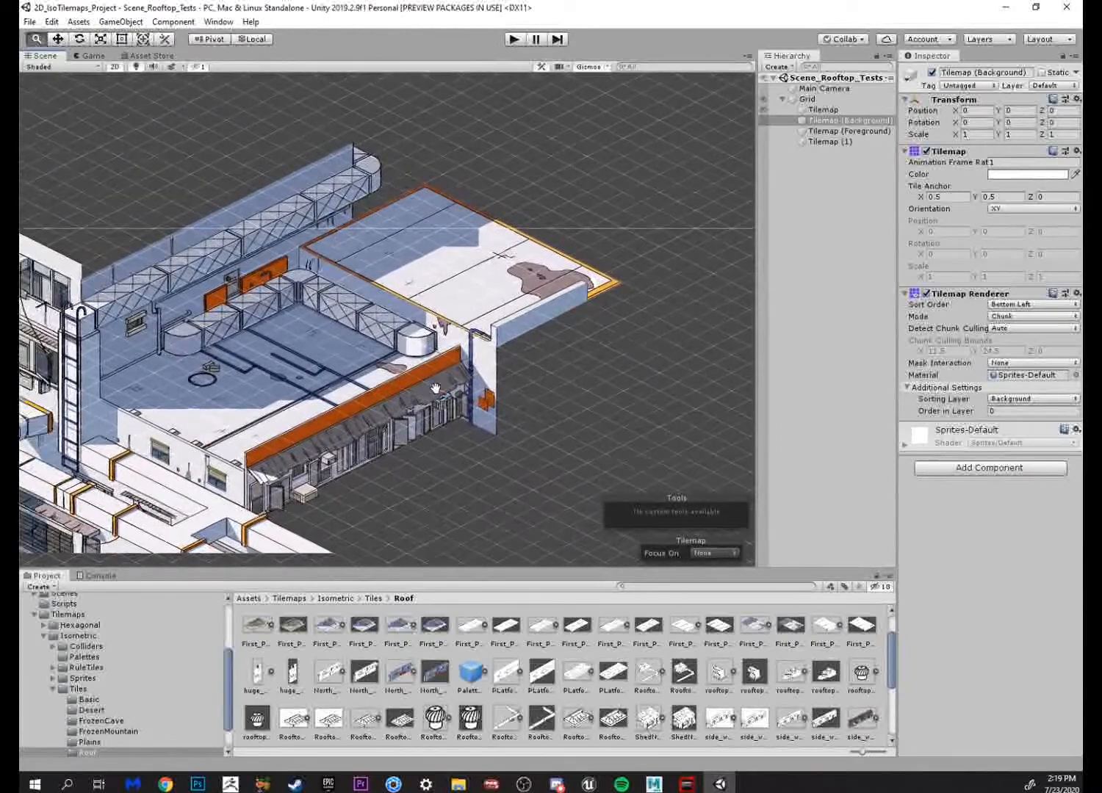
scroll(435, 388, up, 2)
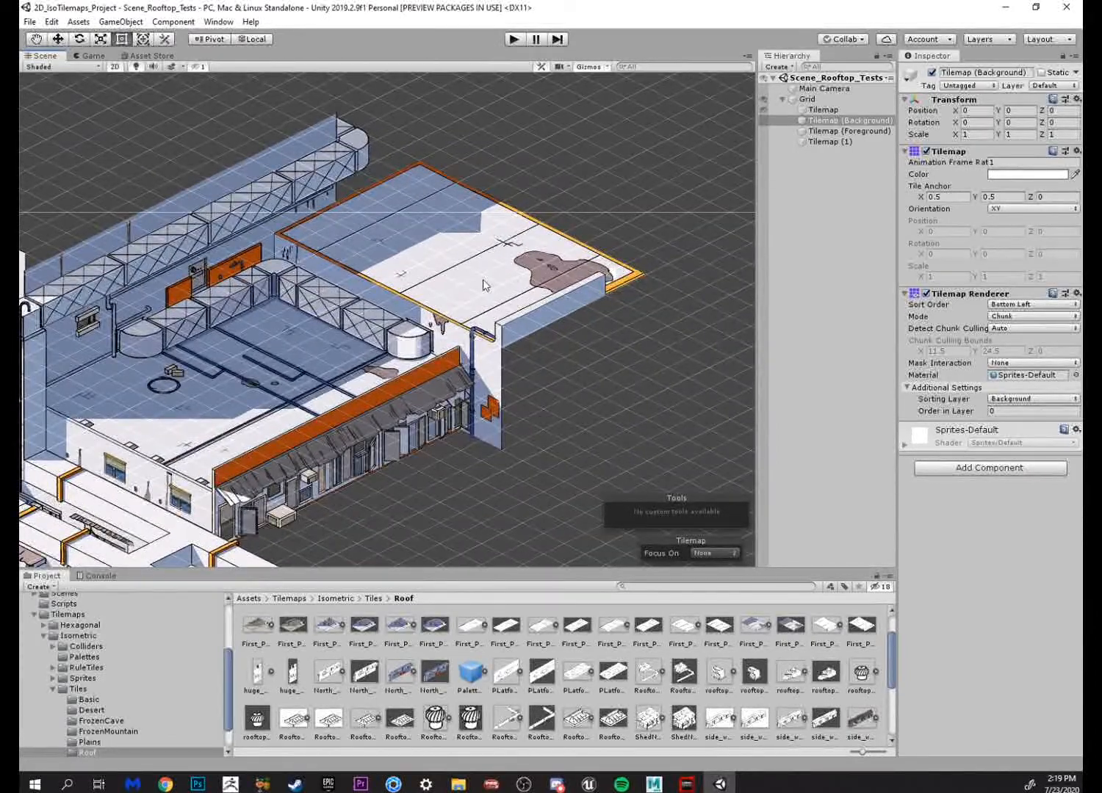
drag(483, 285, 594, 292)
scroll(566, 293, down, 1)
scroll(566, 293, down, 3)
scroll(566, 293, up, 2)
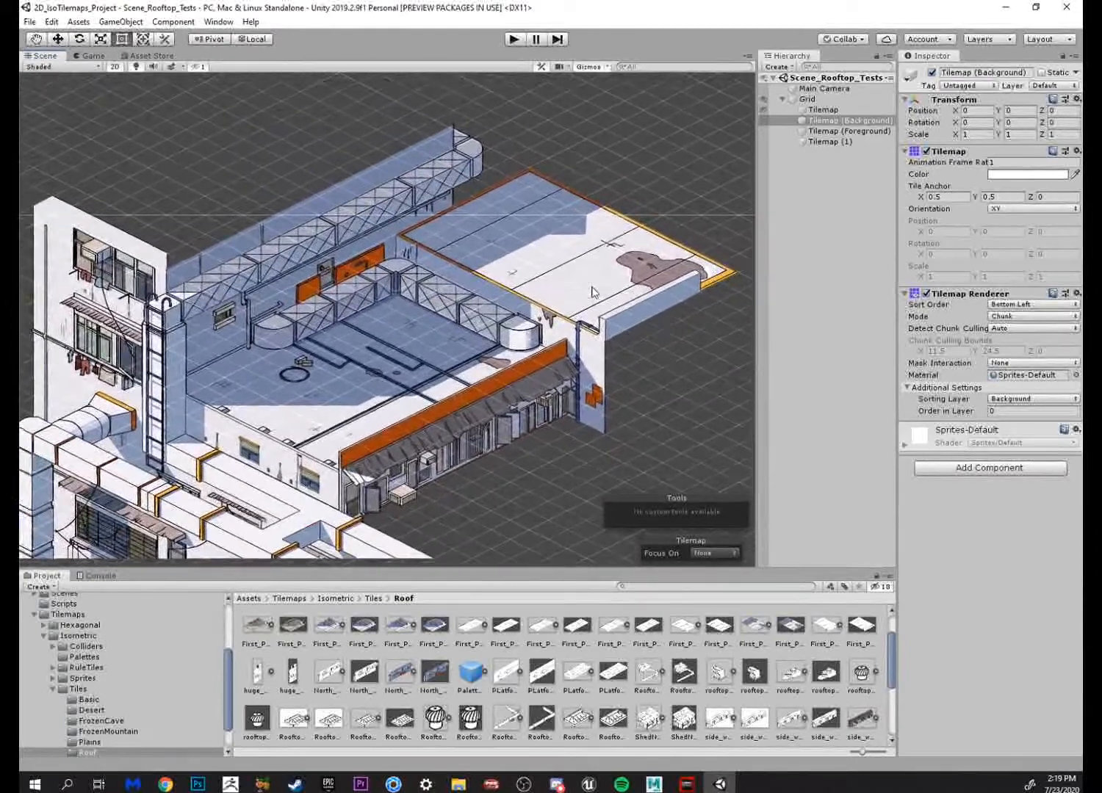
scroll(593, 291, down, 2)
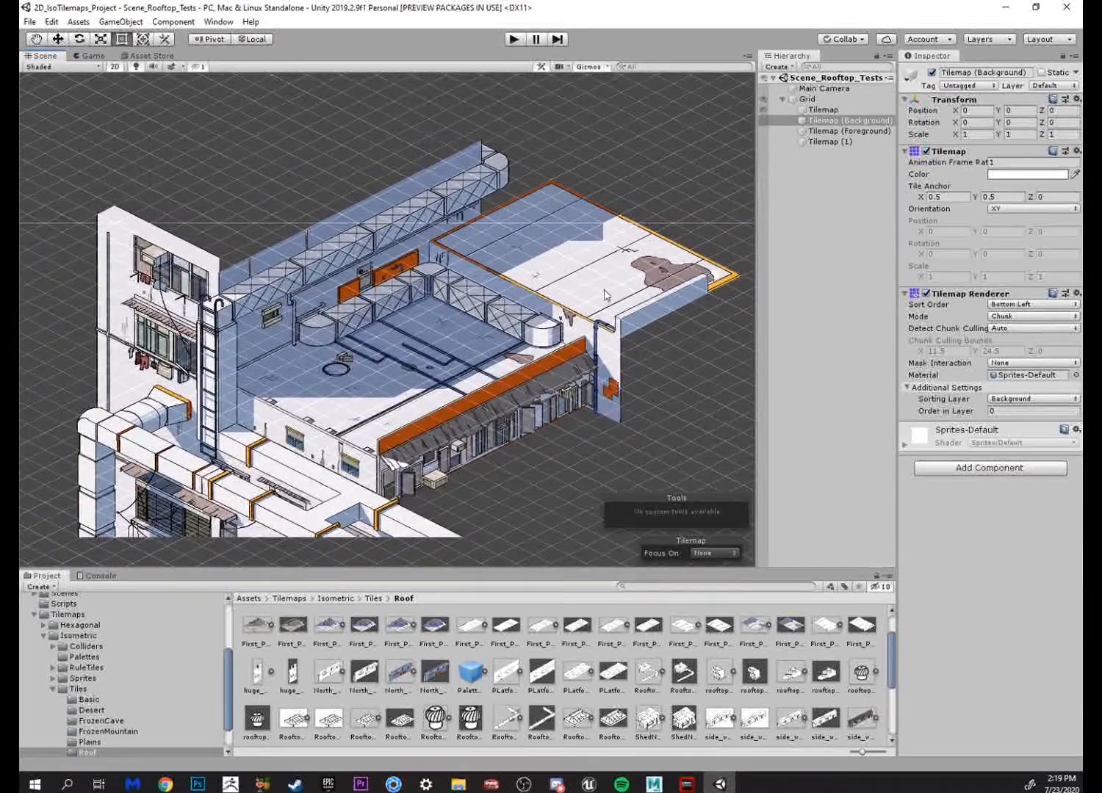
Switch to Photoshop, minimise the floating tile documents and bring up First_Platform_Second_Floor_Transparent.psd
mouse_move(197, 784)
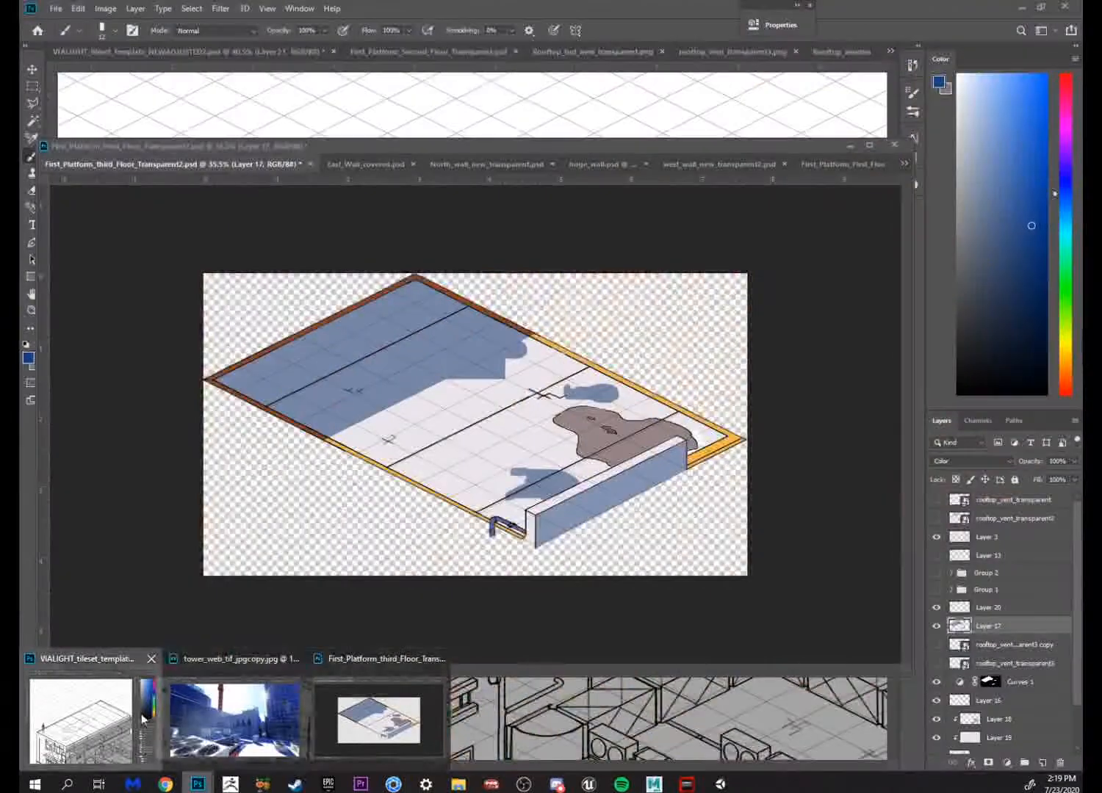
click(378, 712)
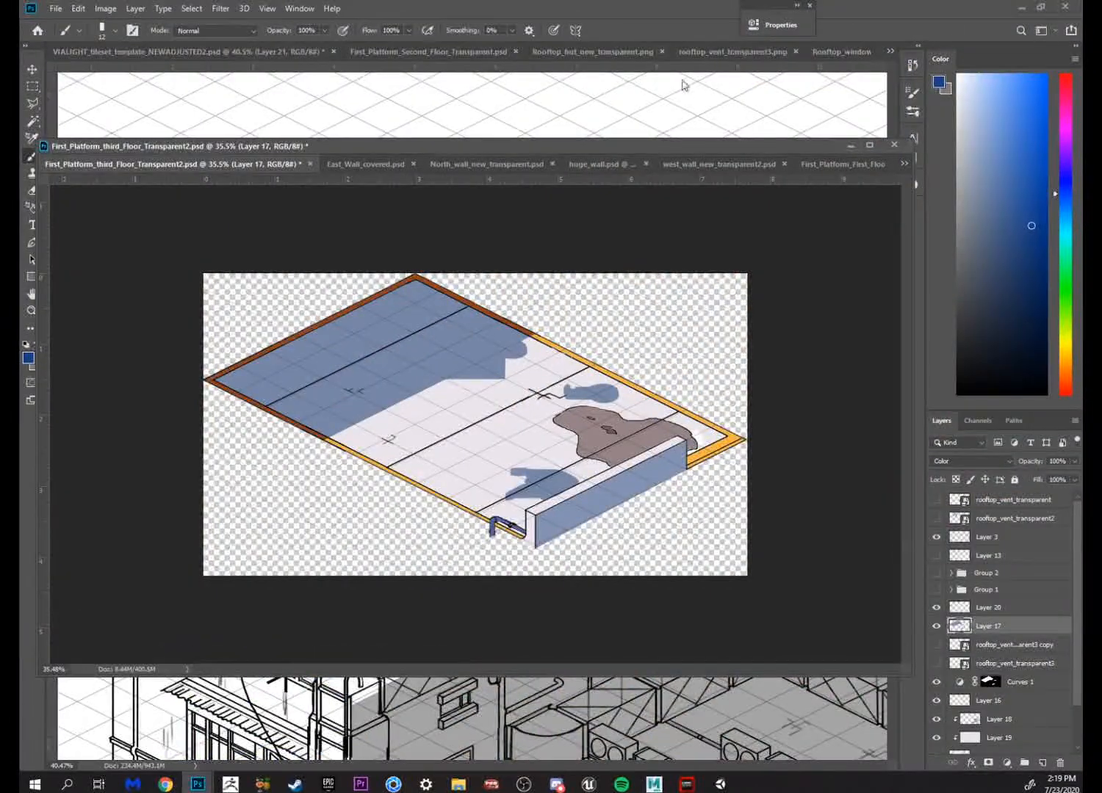
click(850, 145)
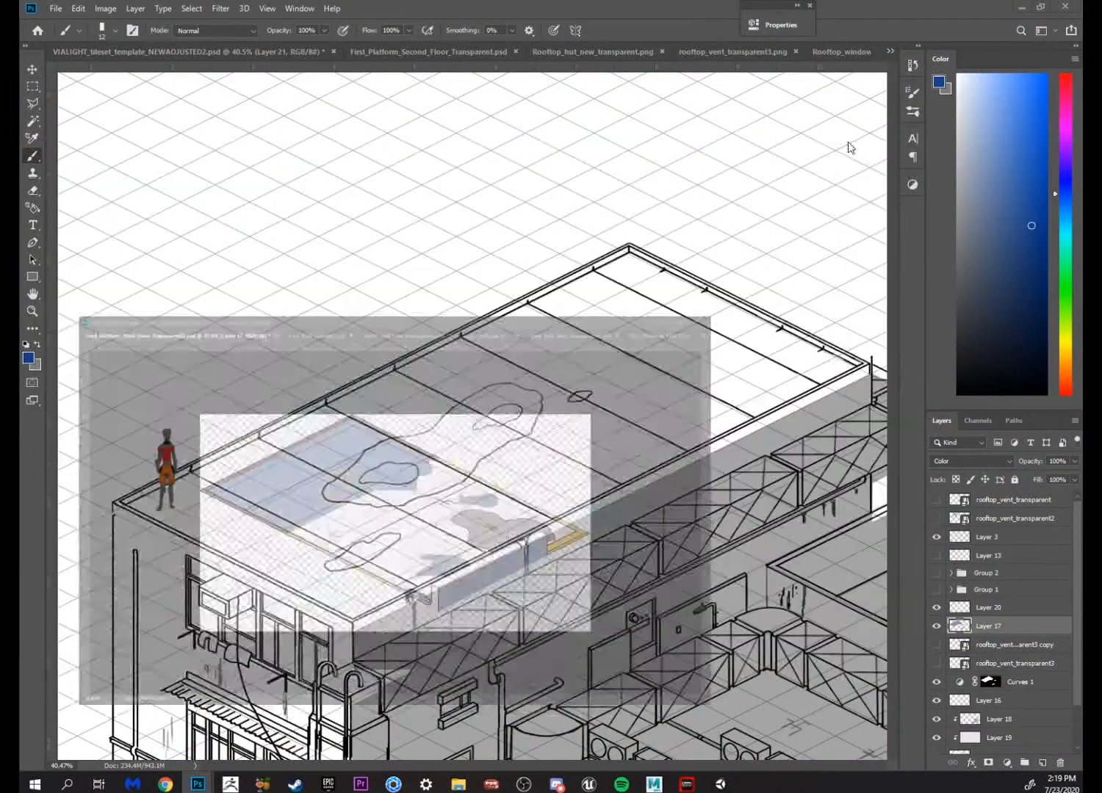
click(834, 53)
click(559, 55)
click(437, 58)
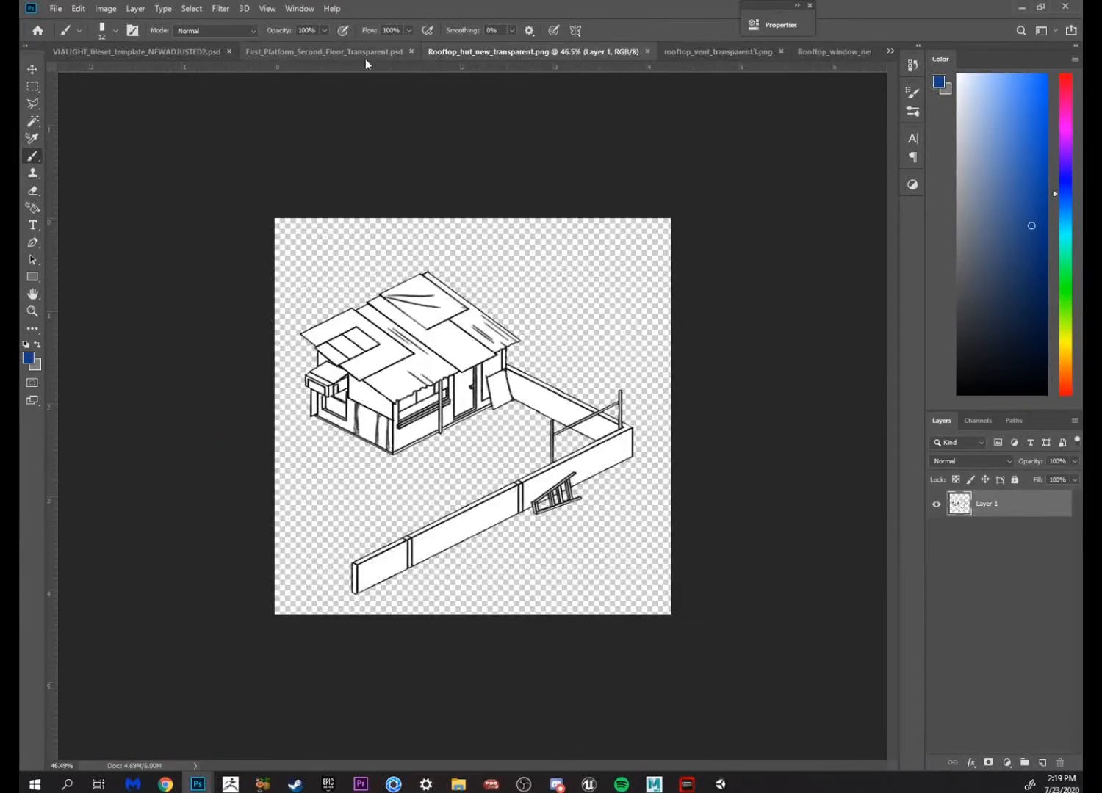
click(365, 59)
Check the pixel dimensions and resolution of the second-floor platform image
key(z)
drag(528, 366, 482, 410)
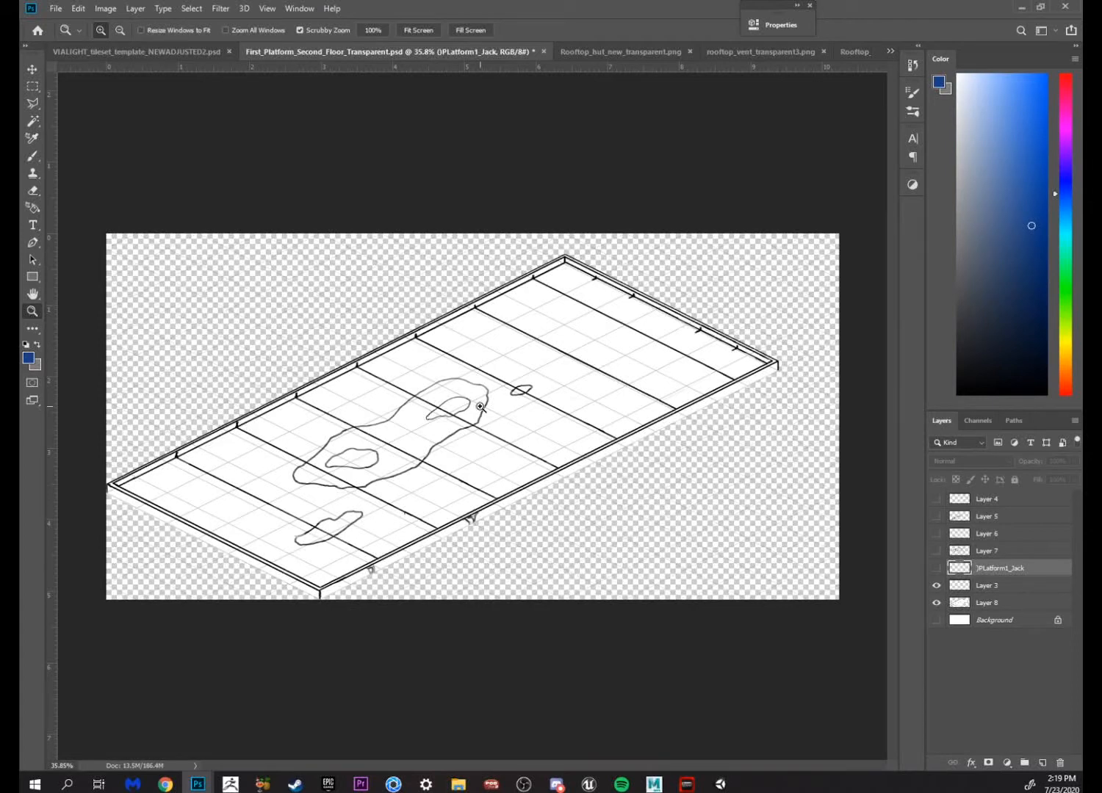
drag(519, 395, 698, 354)
click(105, 8)
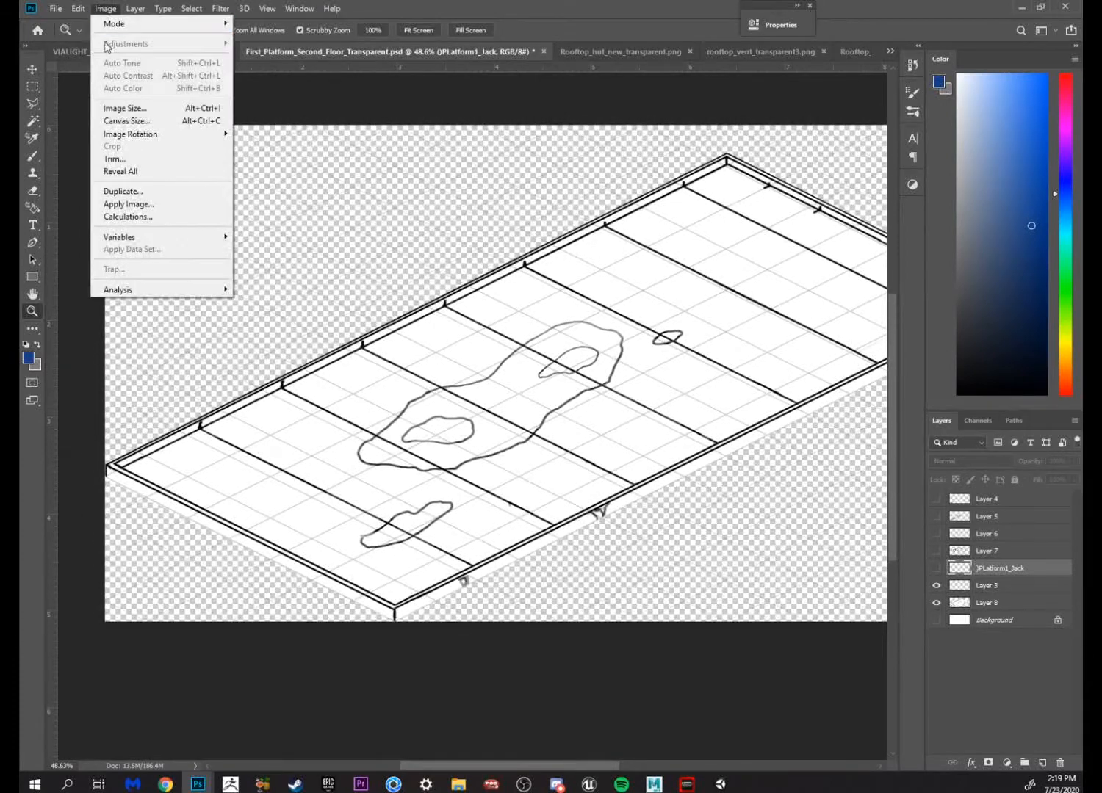
click(135, 109)
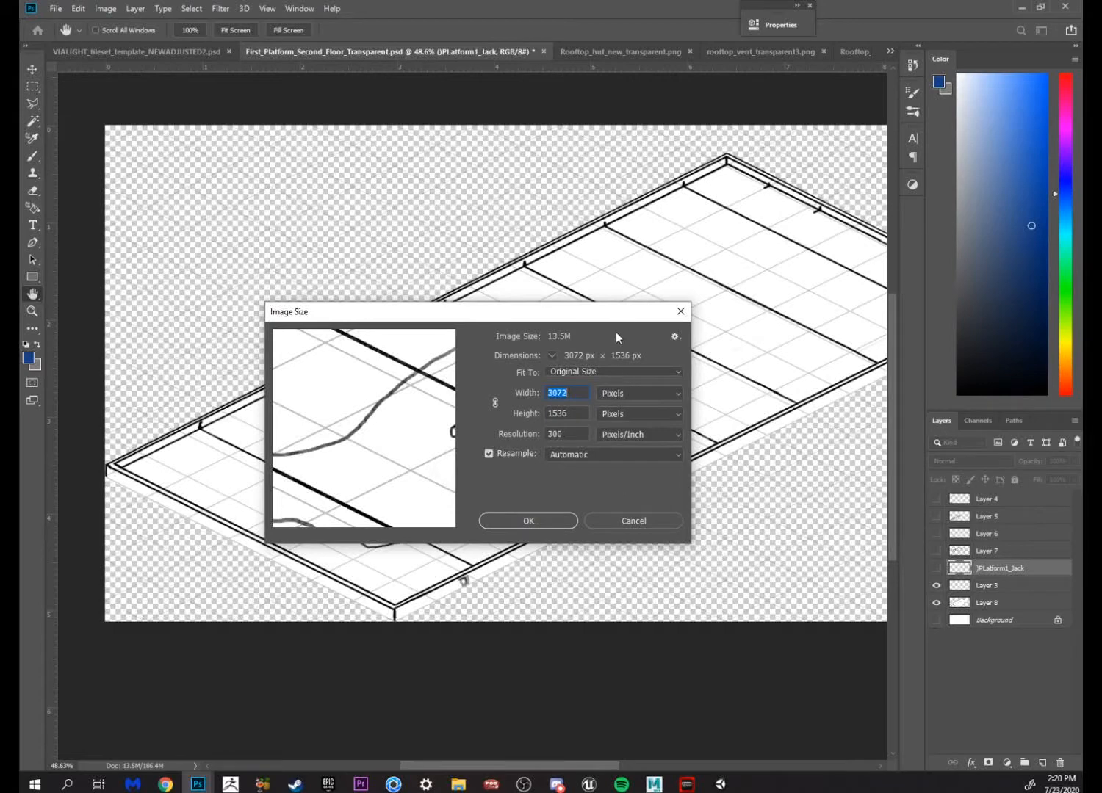
click(537, 522)
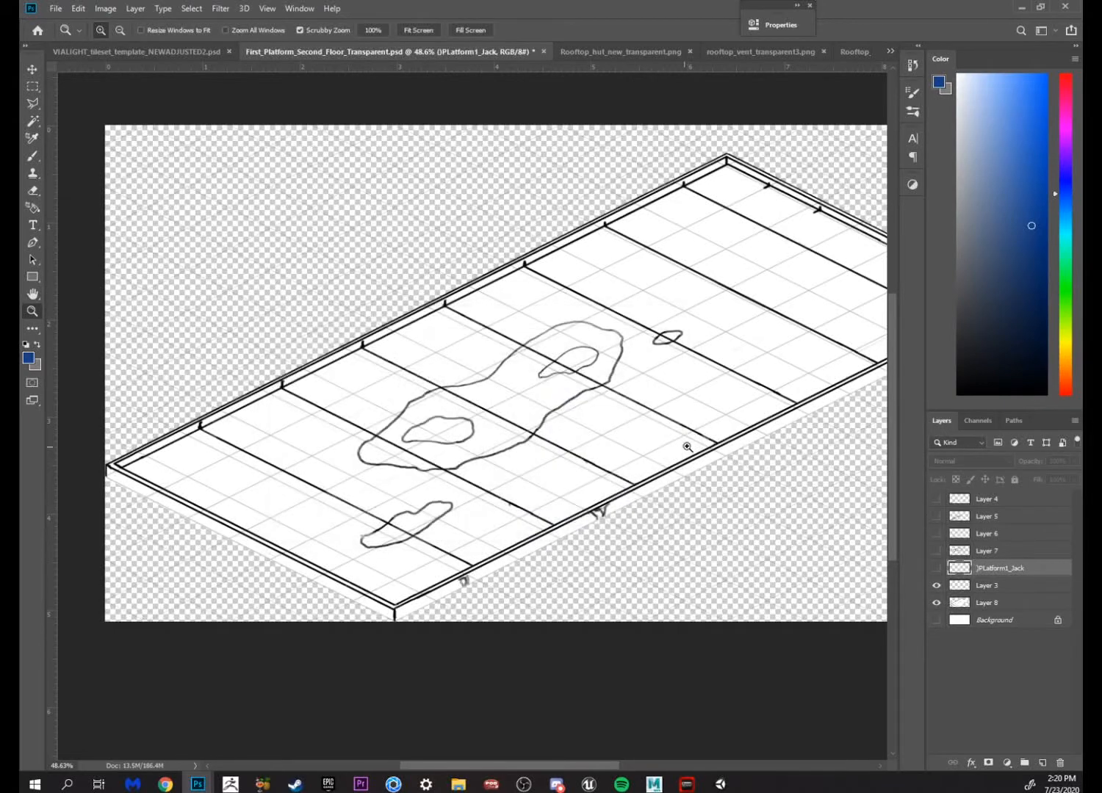
Compare the second-floor platform with and without the grid on Layer 3, leaving that layer hidden
drag(687, 446, 798, 469)
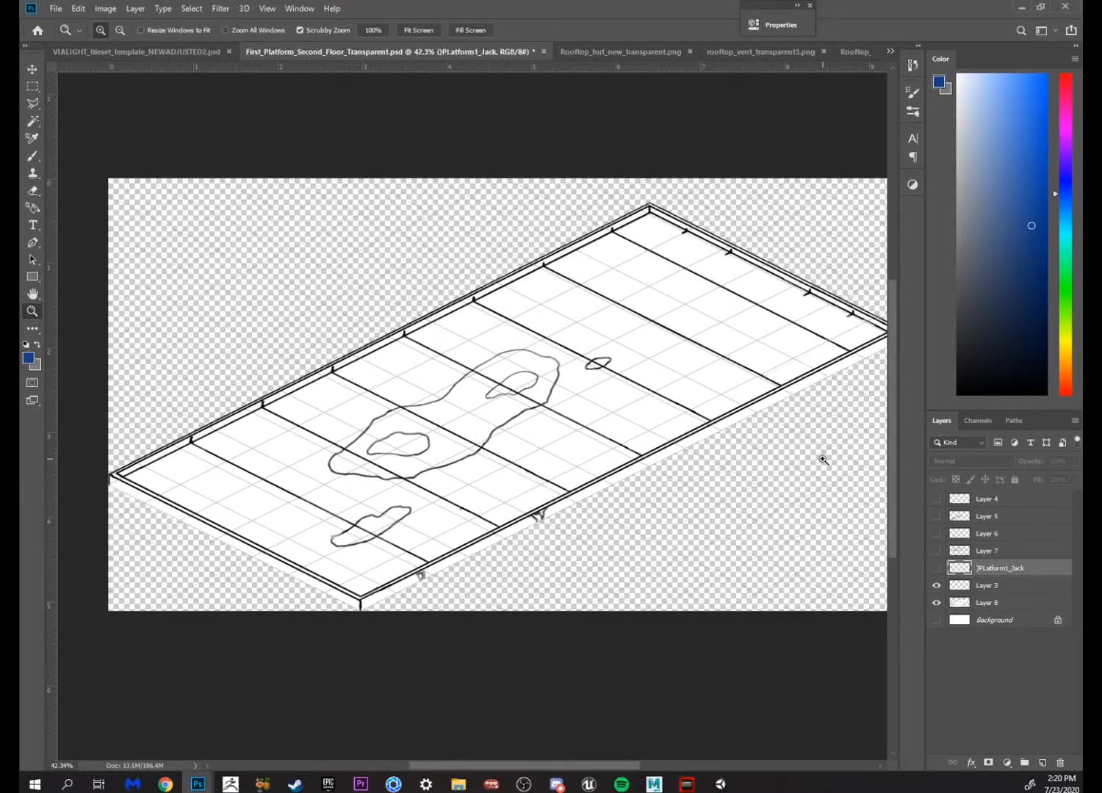
drag(526, 388, 647, 324)
drag(763, 339, 730, 356)
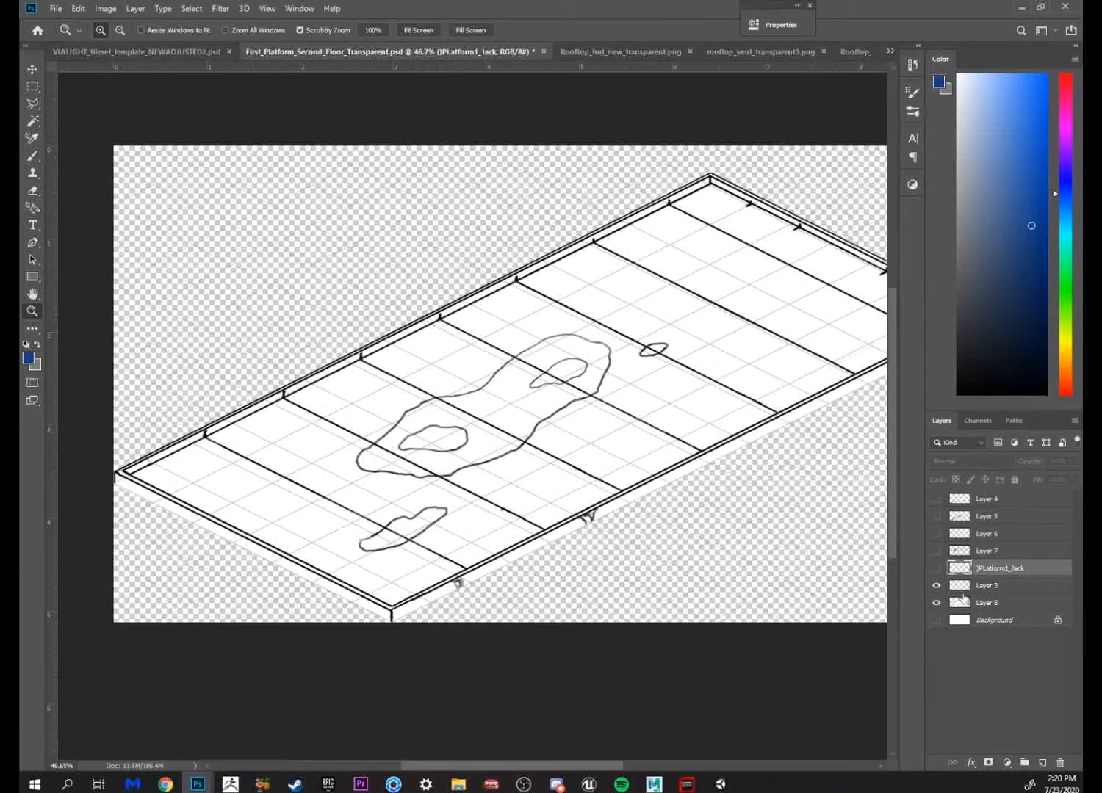
click(935, 586)
click(936, 586)
click(936, 586)
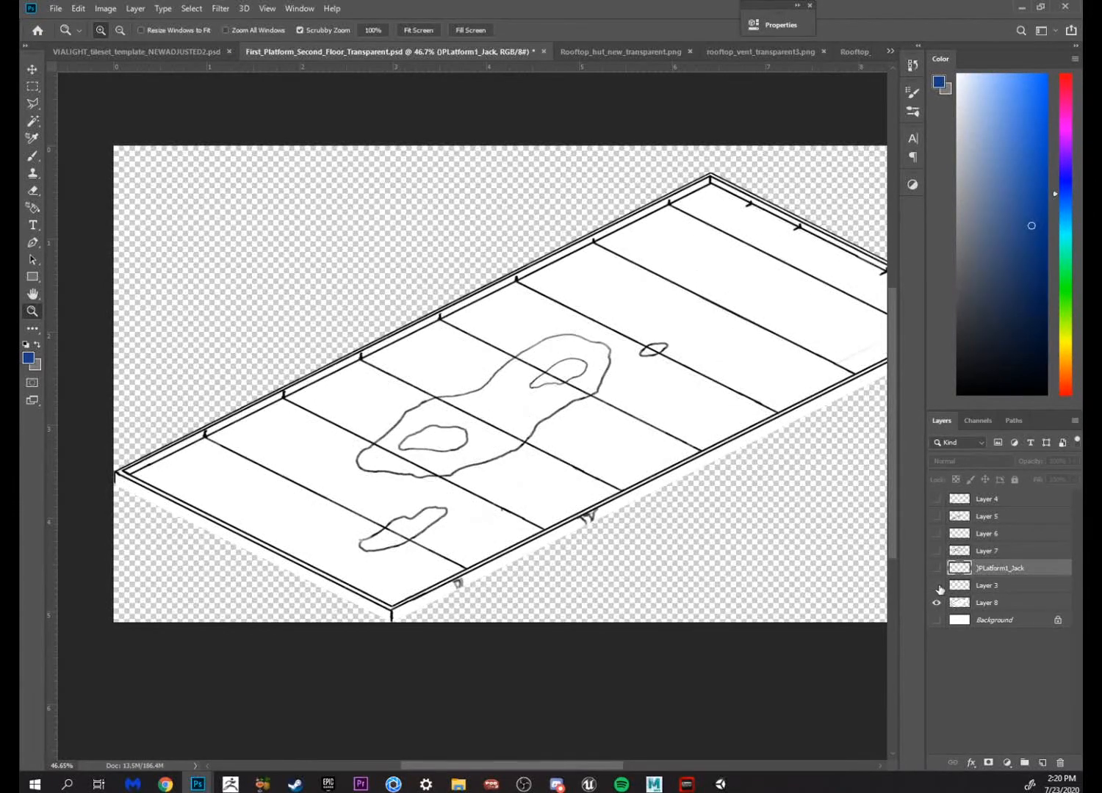
click(935, 586)
click(935, 586)
click(935, 586)
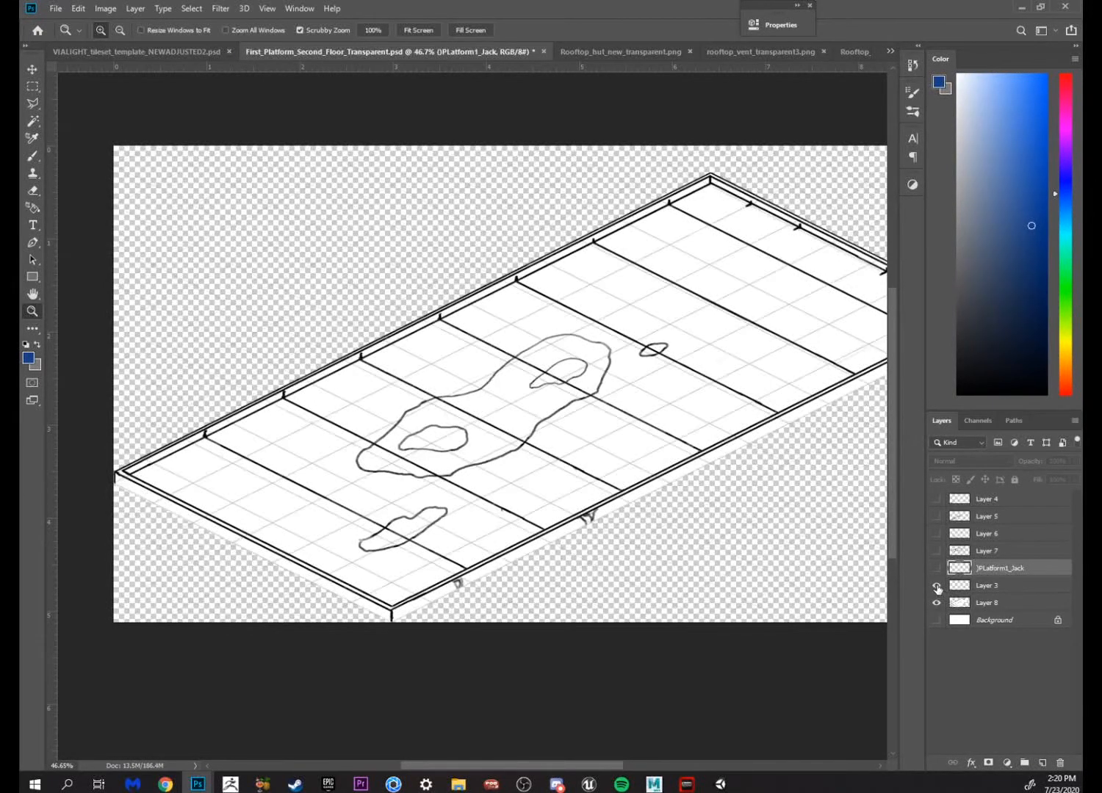
click(936, 586)
Review the line art in Rooftop_hut_new_transparent.png, rooftop_vent_transparent3.png and Rooftop_window_new_transparent.png, returning to First_Platform_Second_Floor_Transparent.psd
click(625, 52)
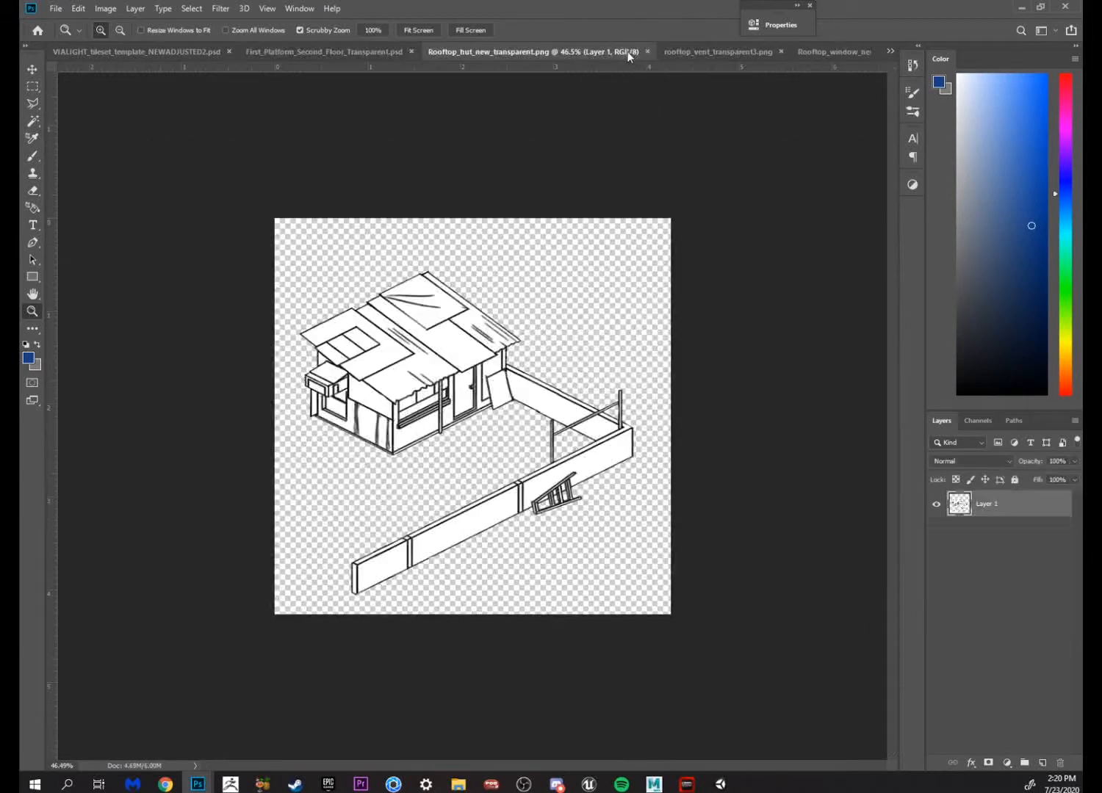
click(738, 55)
click(835, 52)
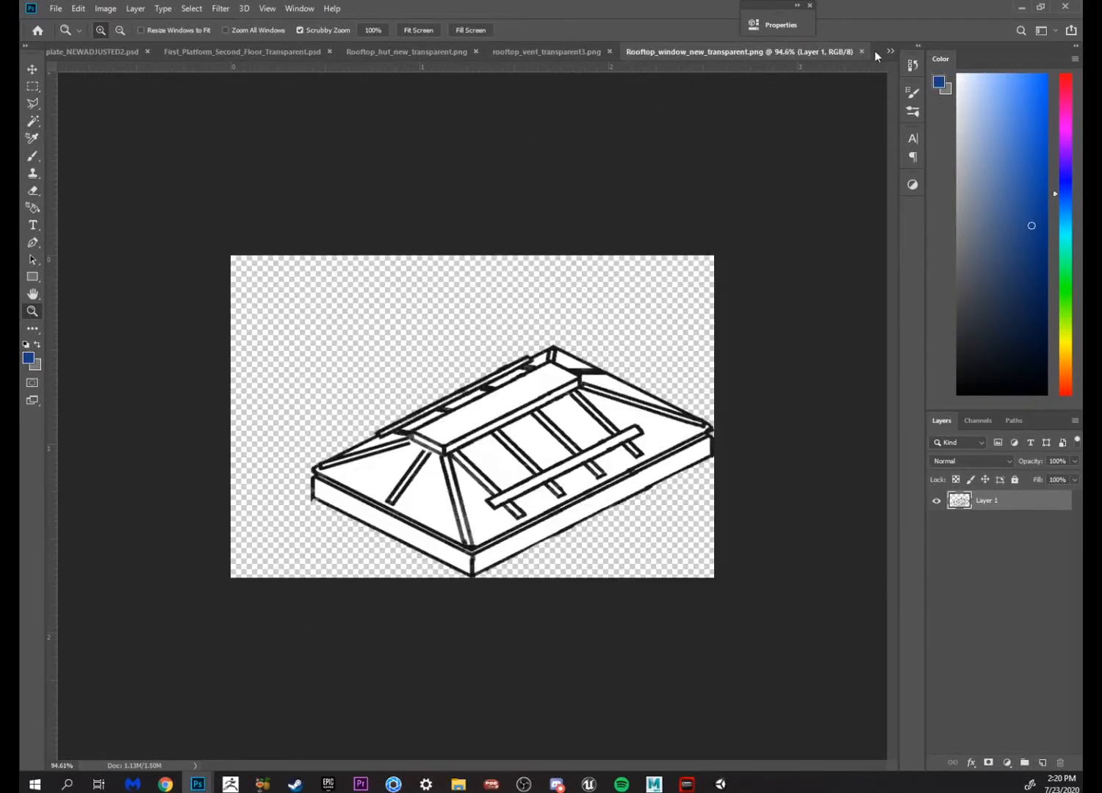
click(578, 52)
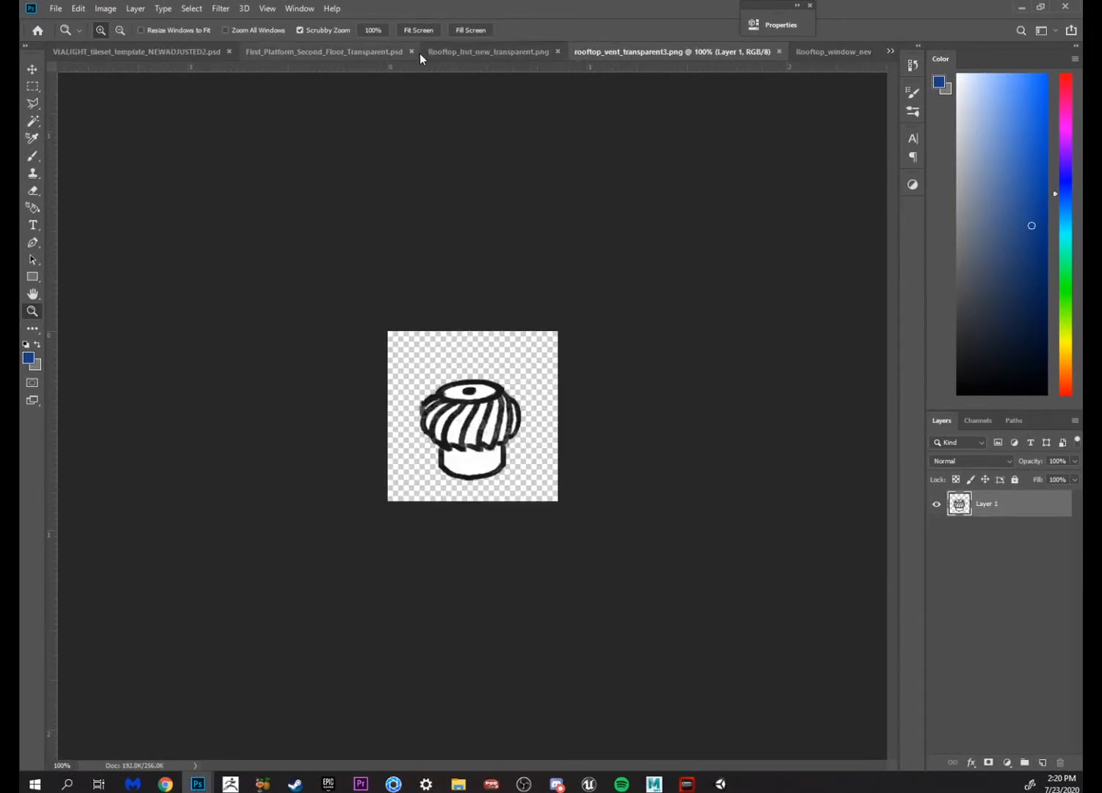
click(448, 52)
click(392, 51)
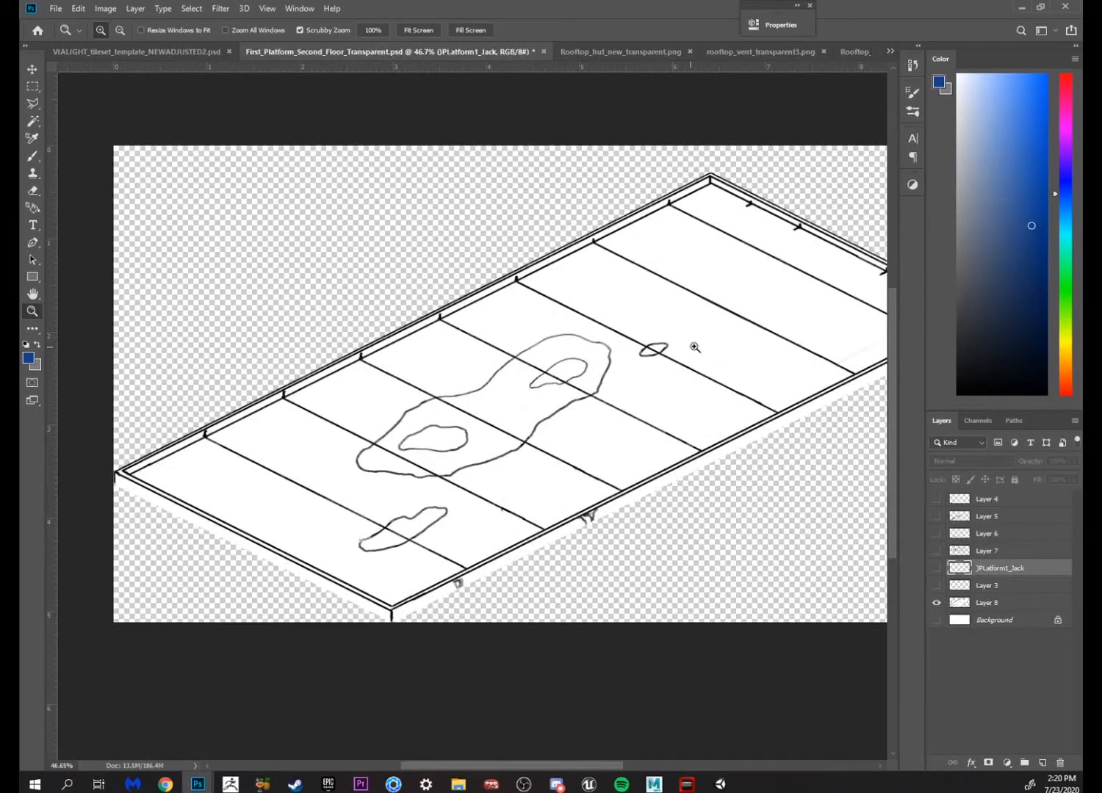
Create a layer group, move all layers from Layer 4 down to Layer 8 into it, and collapse the group
scroll(695, 347, down, 3)
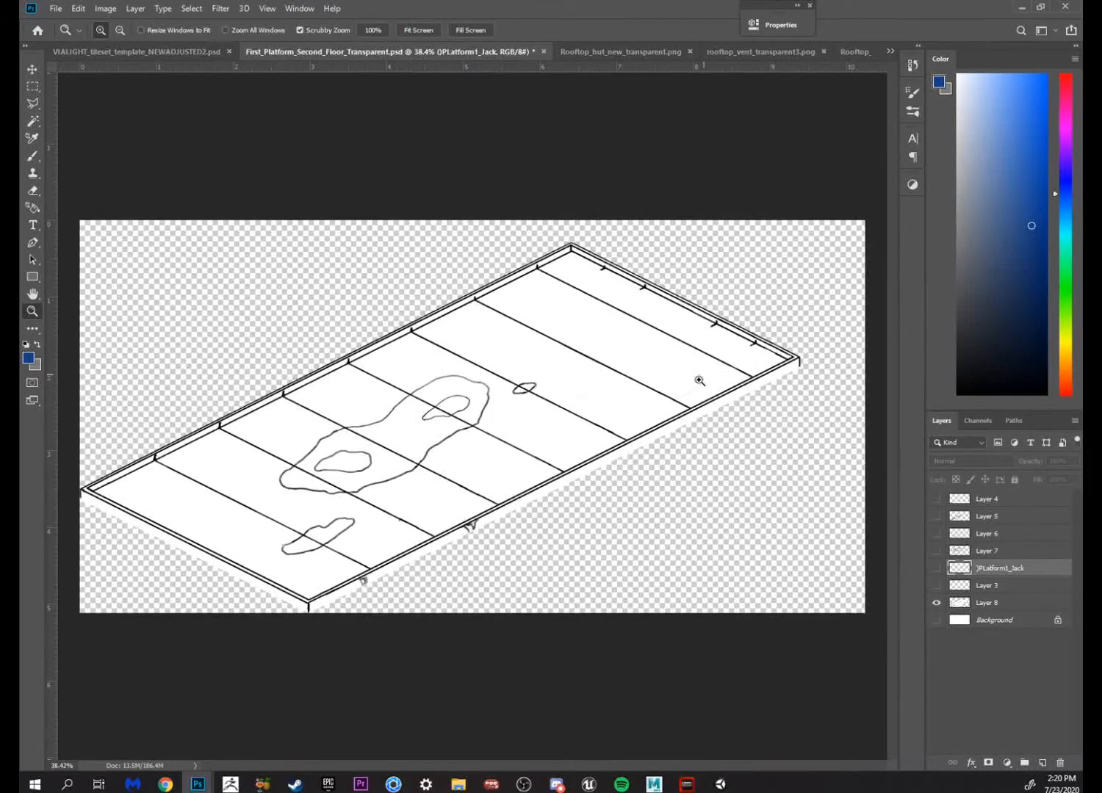
scroll(699, 380, up, 2)
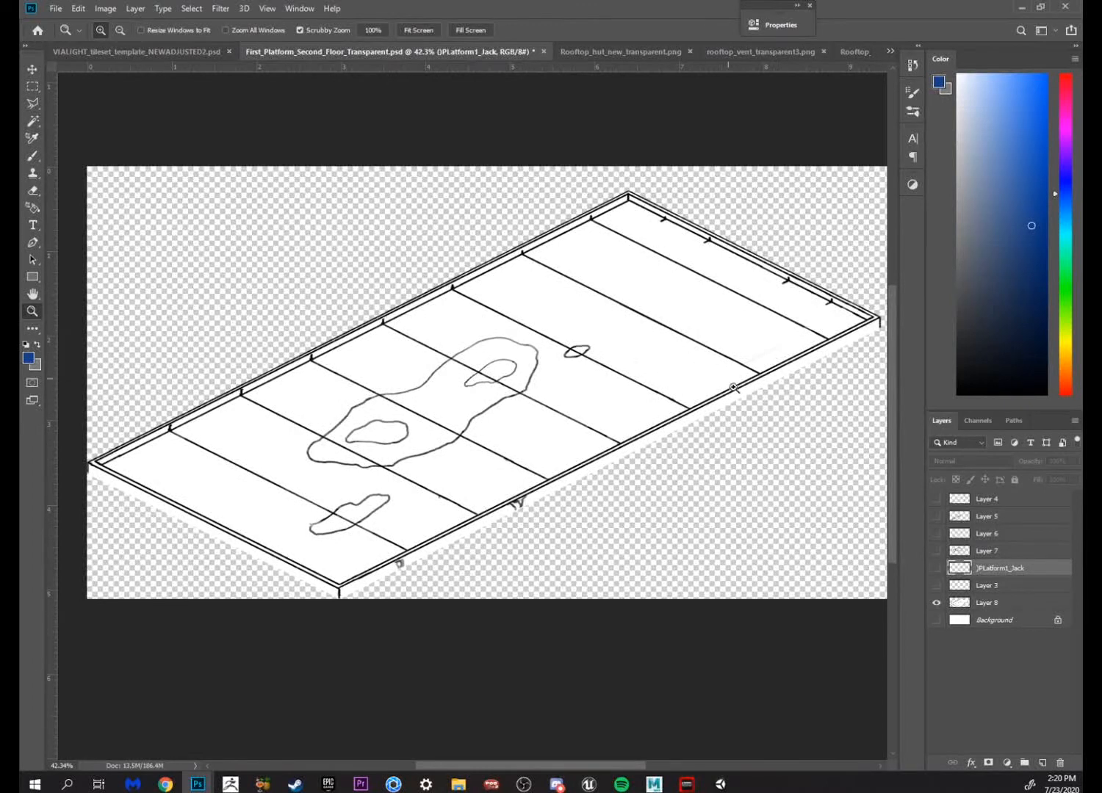
click(1000, 501)
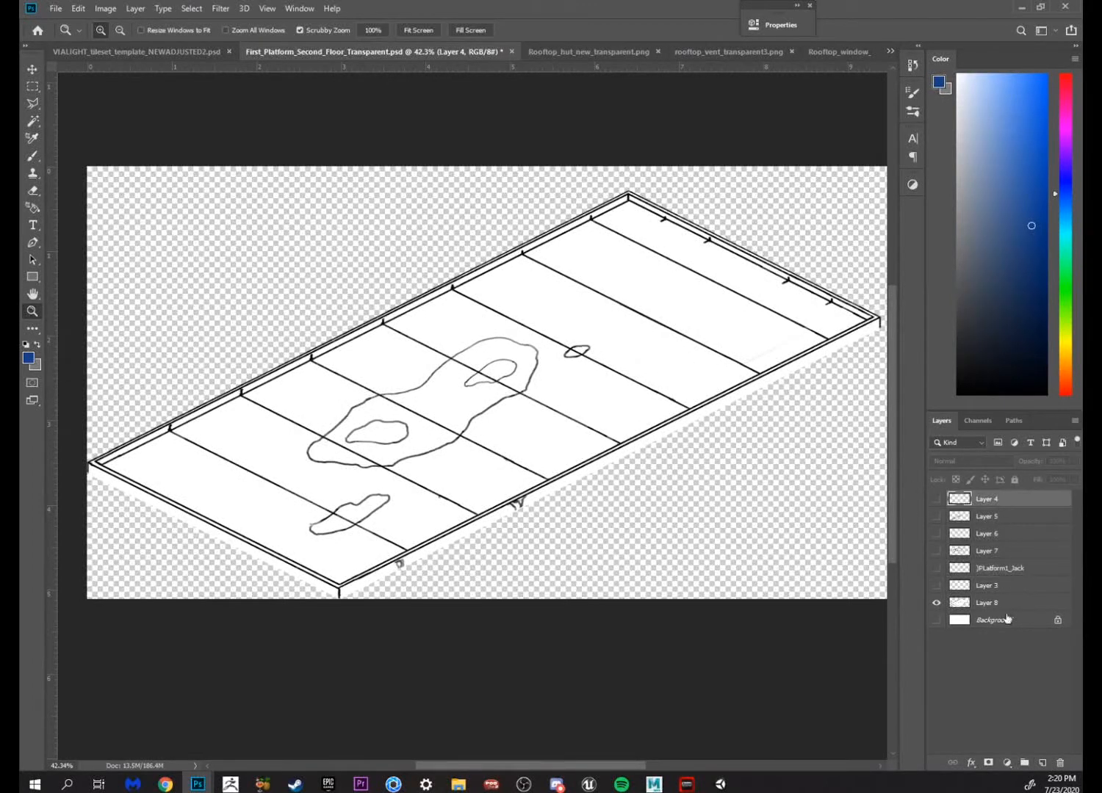
click(1026, 764)
click(1002, 517)
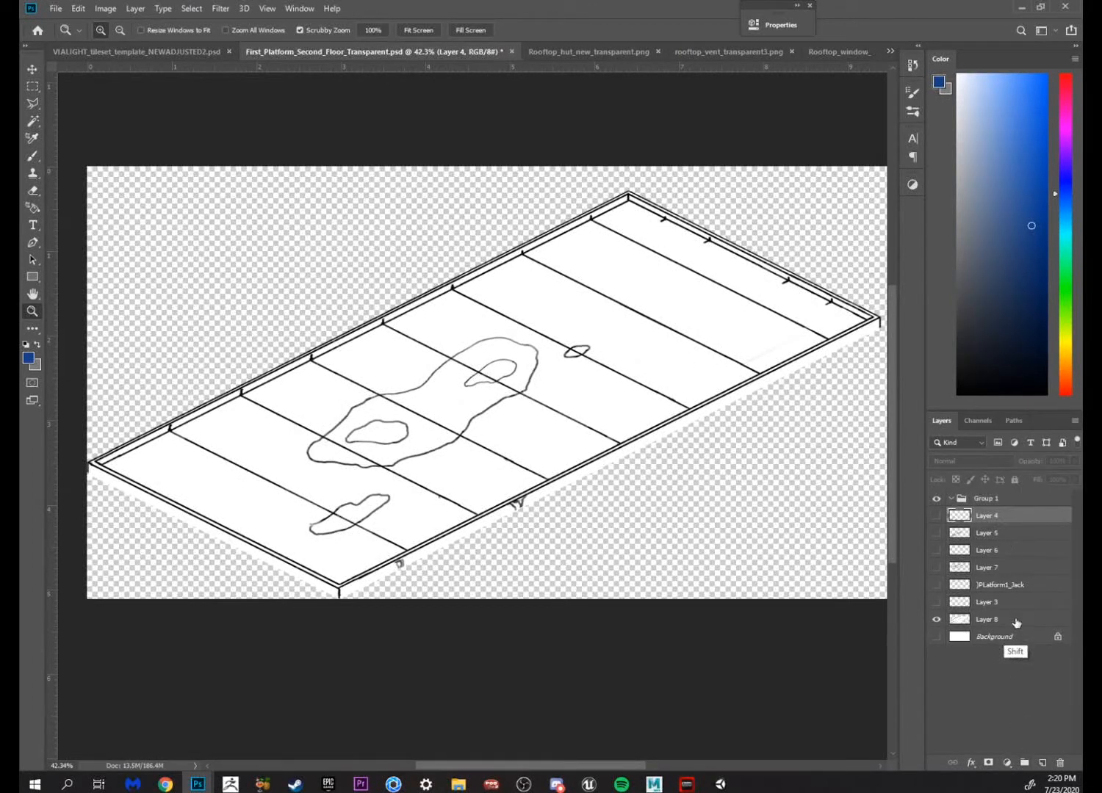
shift+click(1015, 619)
drag(1005, 518, 1002, 507)
click(951, 499)
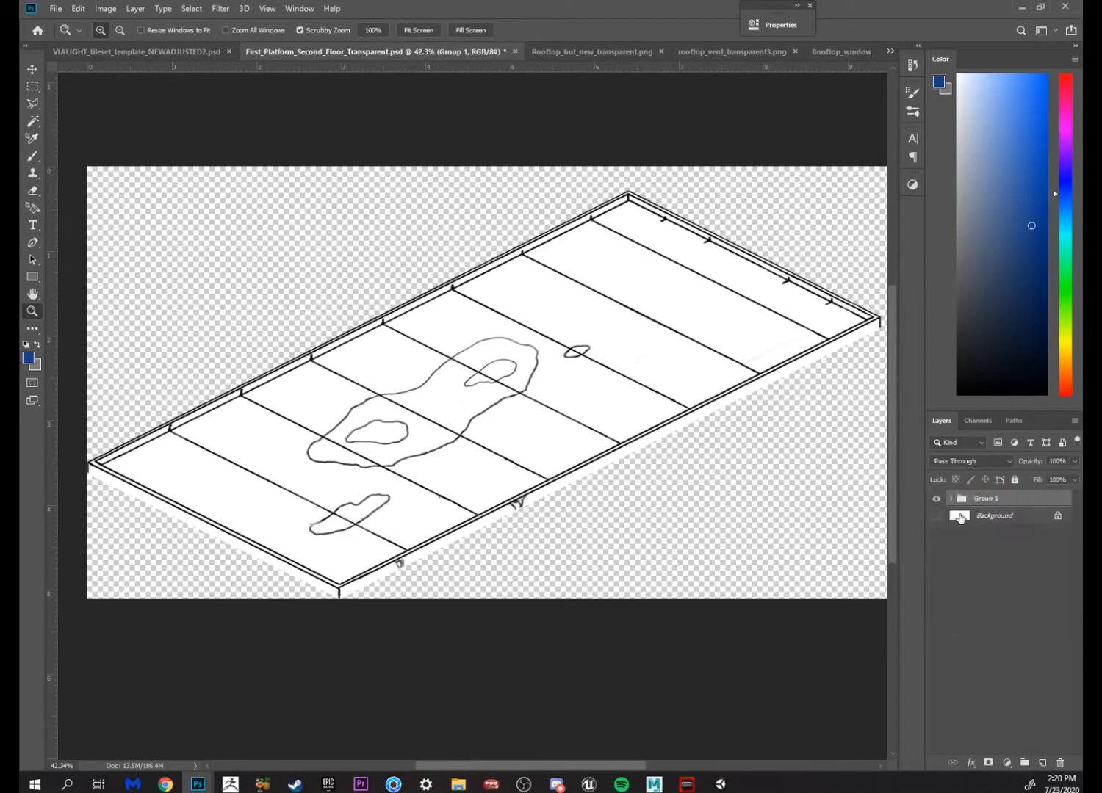
Move Layer 3 out of Group 1 to the top of the layer stack and collapse the group, keeping it visible
click(950, 499)
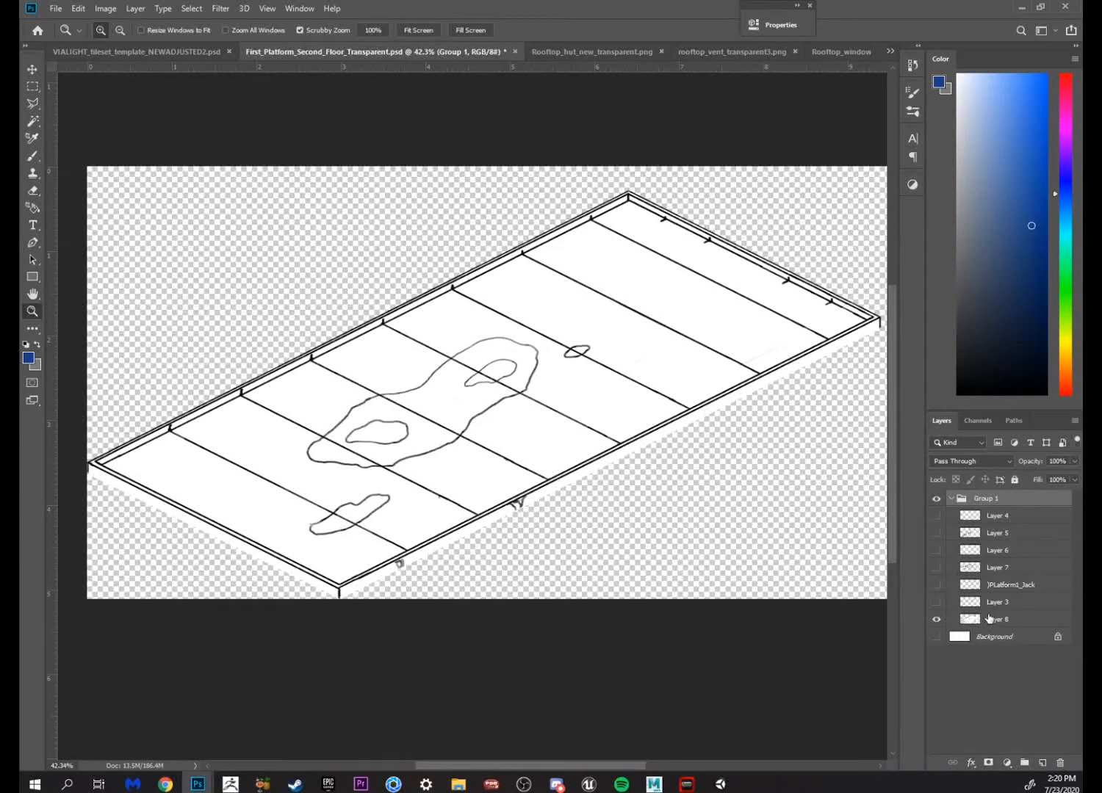
click(996, 603)
click(940, 602)
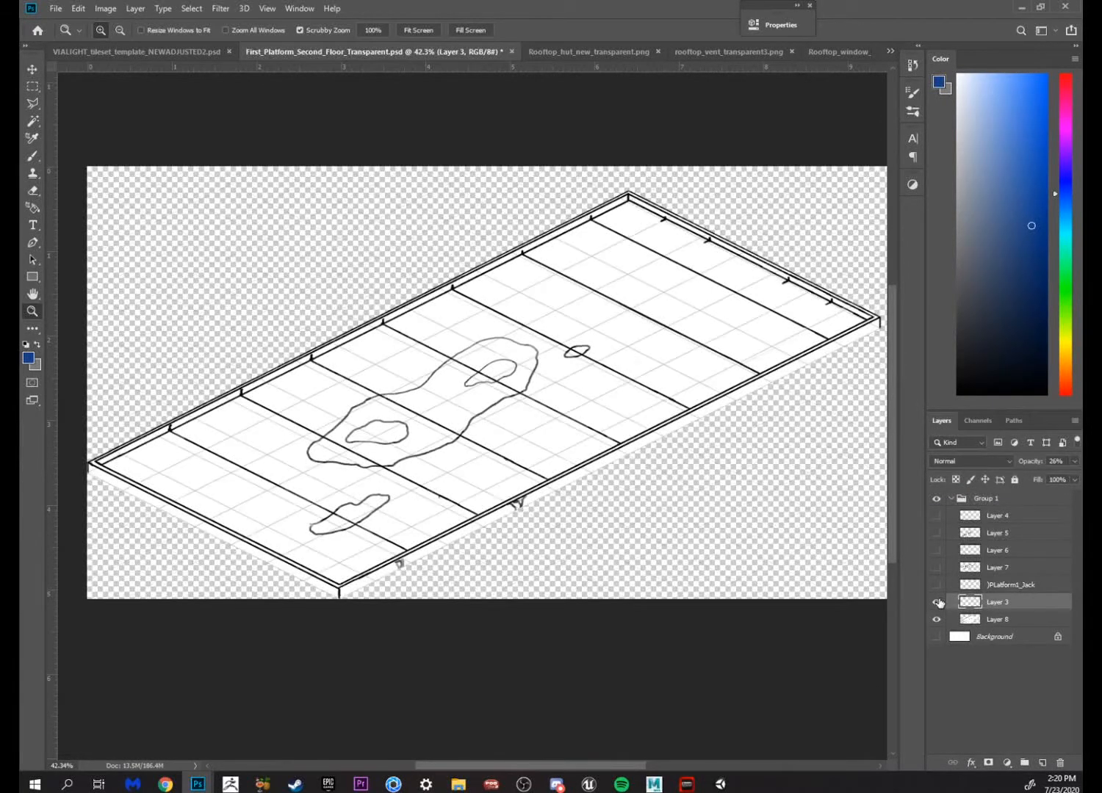
click(940, 602)
drag(1002, 604, 991, 492)
click(951, 516)
click(937, 517)
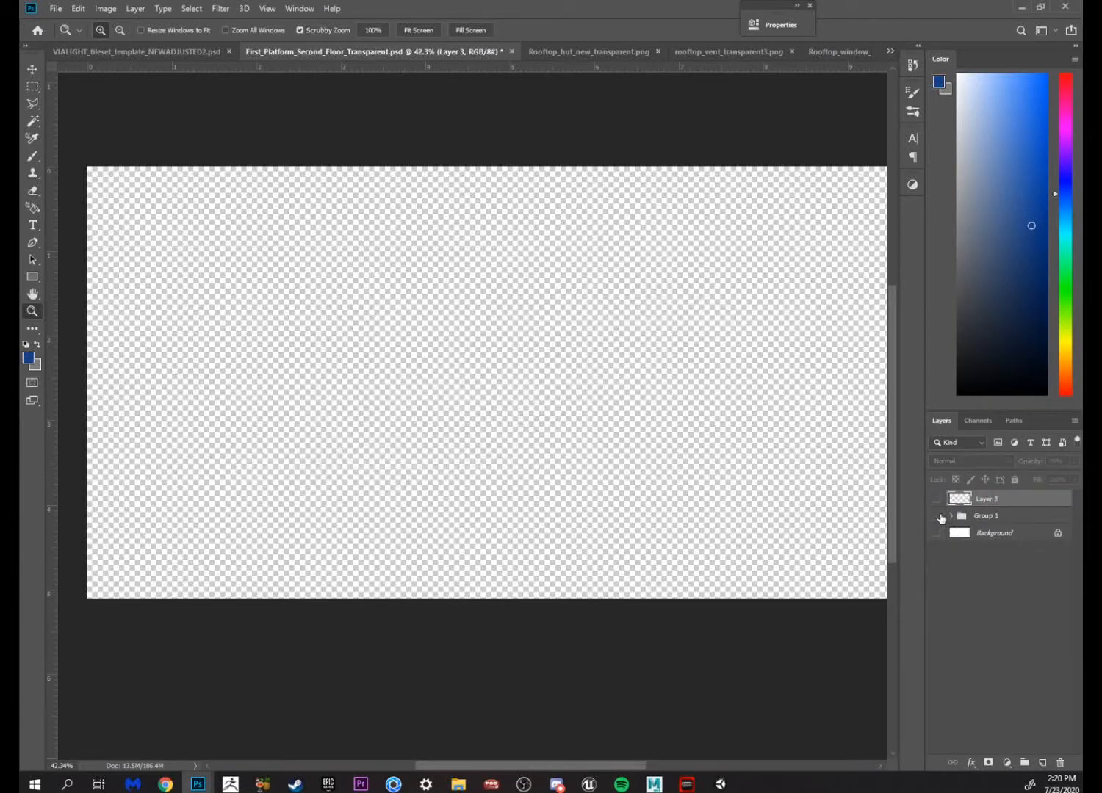
click(937, 517)
Compare the platform line art with and without the Layer 3 grid, leaving the grid hidden
click(936, 500)
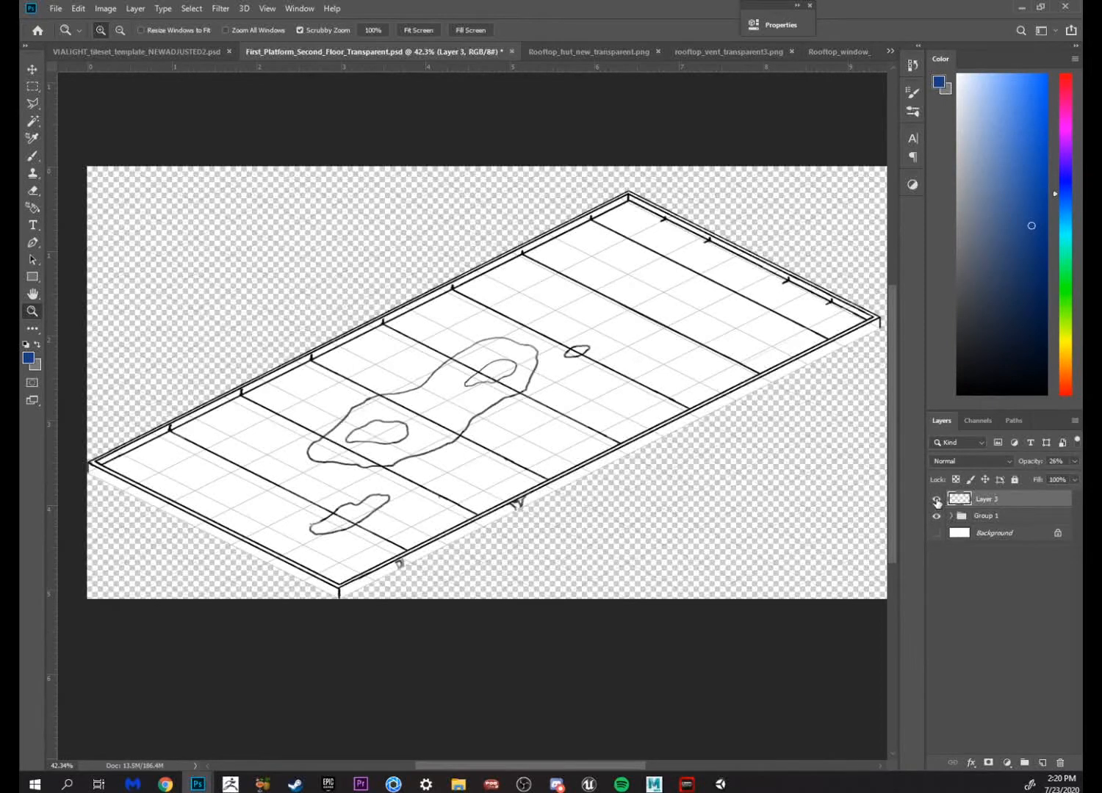
click(936, 500)
click(936, 500)
click(935, 501)
click(936, 500)
click(935, 500)
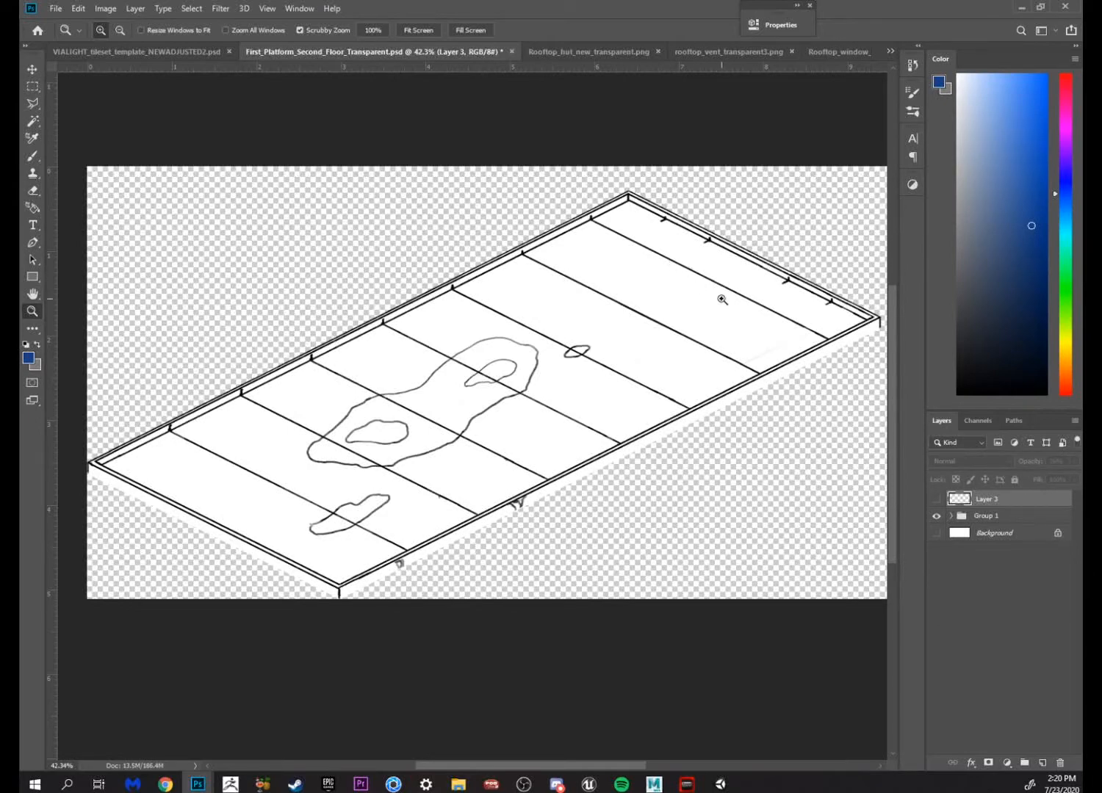
drag(716, 312, 686, 317)
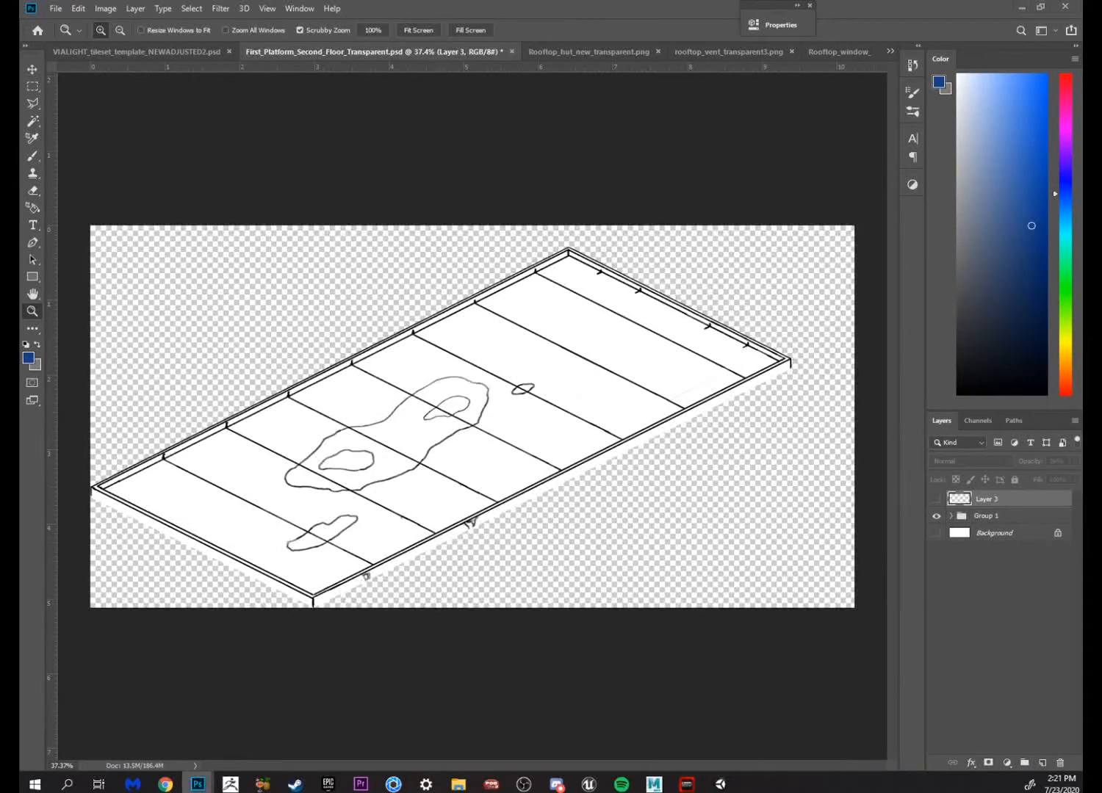
Bring up the floating window with First_Platform_third_Floor_Transparent2.psd and examine the platform's colours and shadows
mouse_move(197, 784)
click(389, 716)
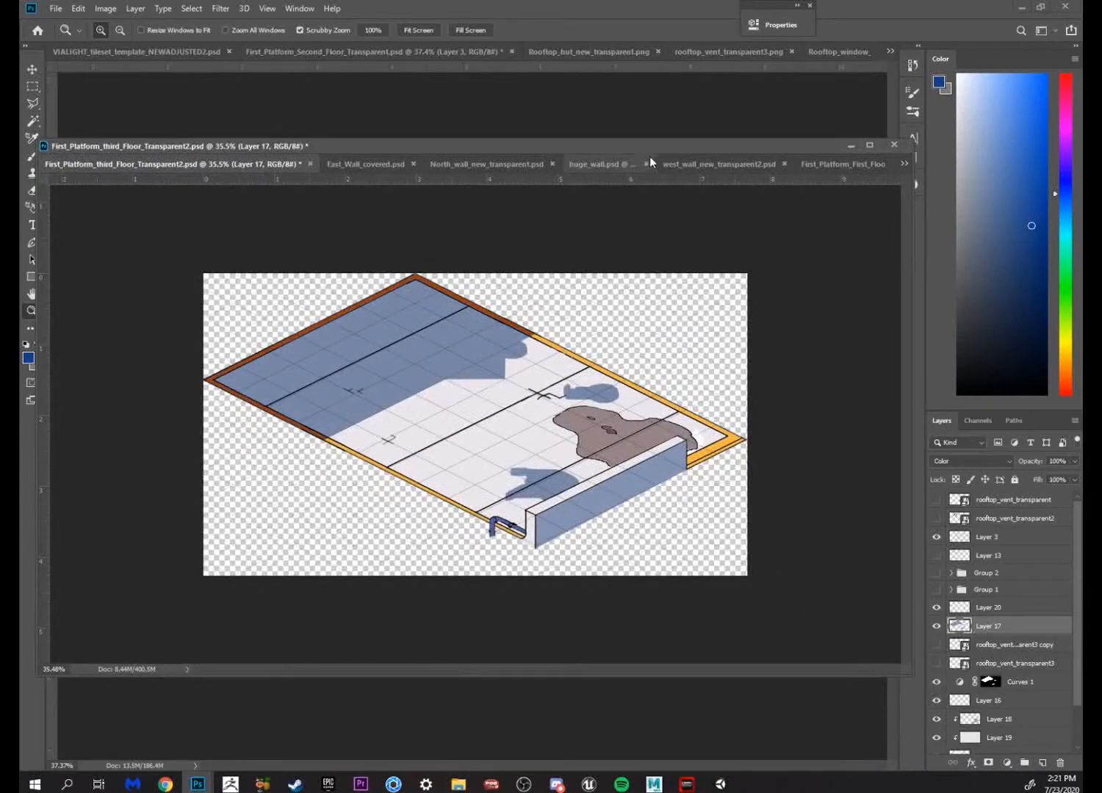
drag(649, 146, 717, 165)
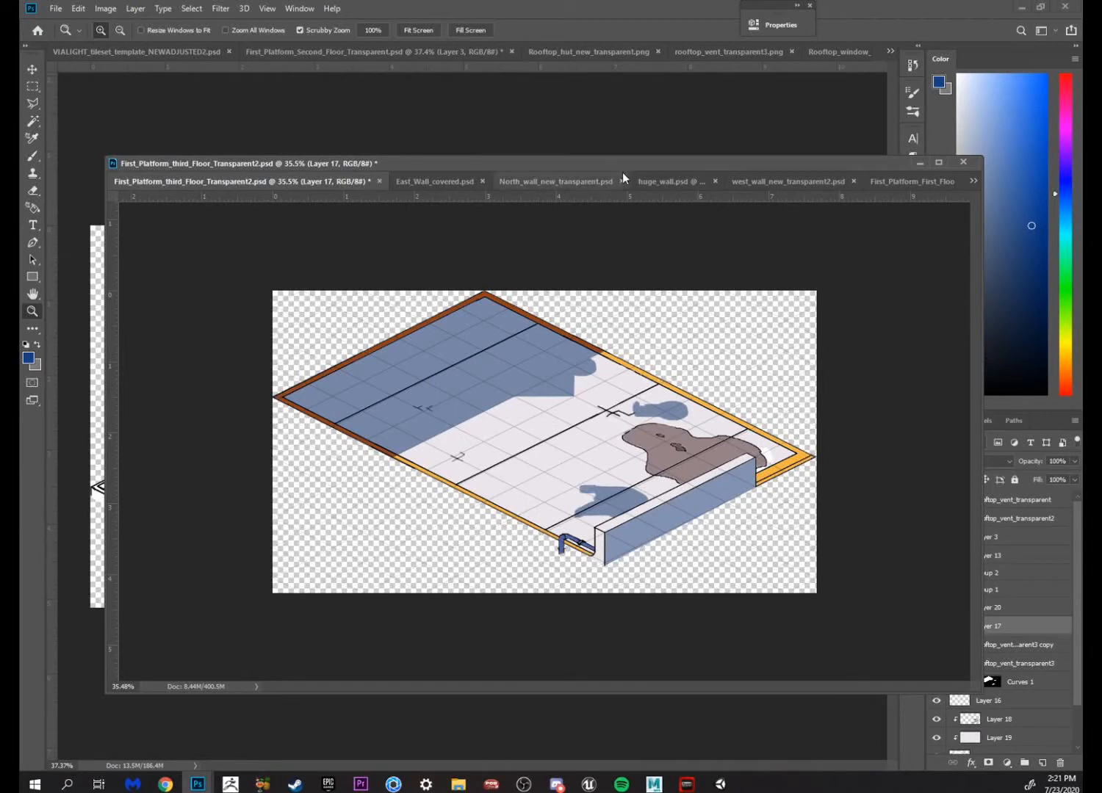
drag(622, 166, 606, 183)
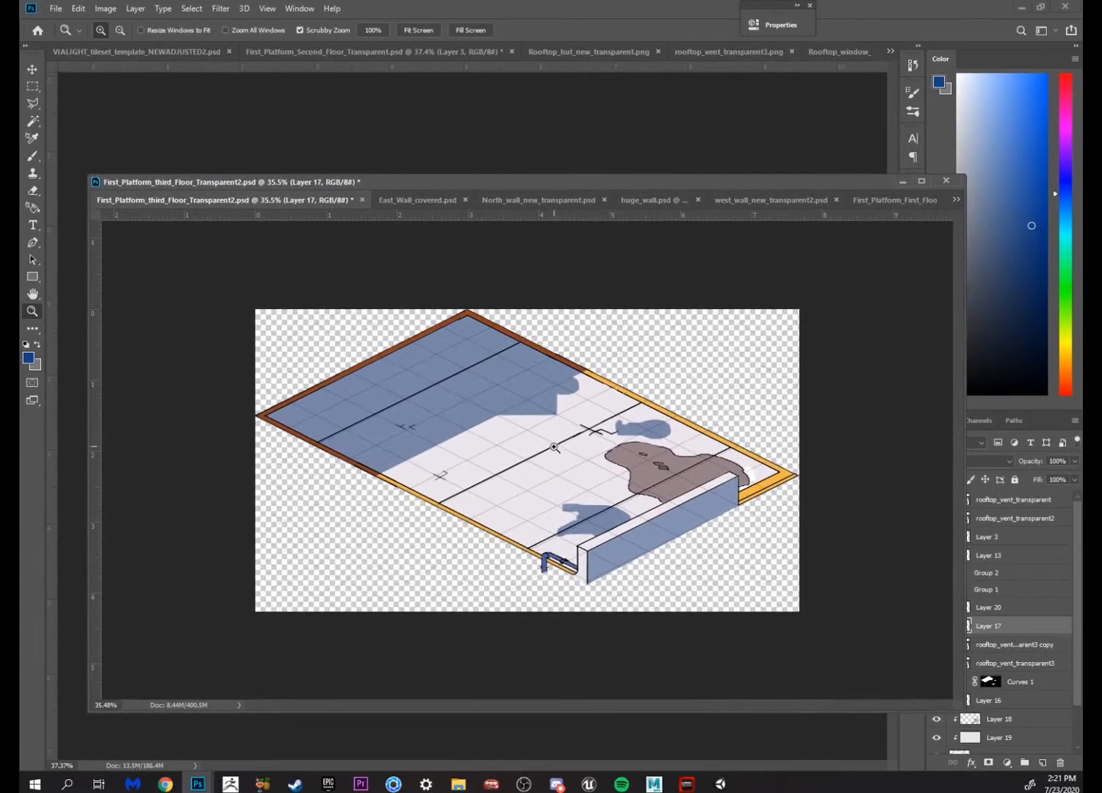
drag(557, 447, 655, 399)
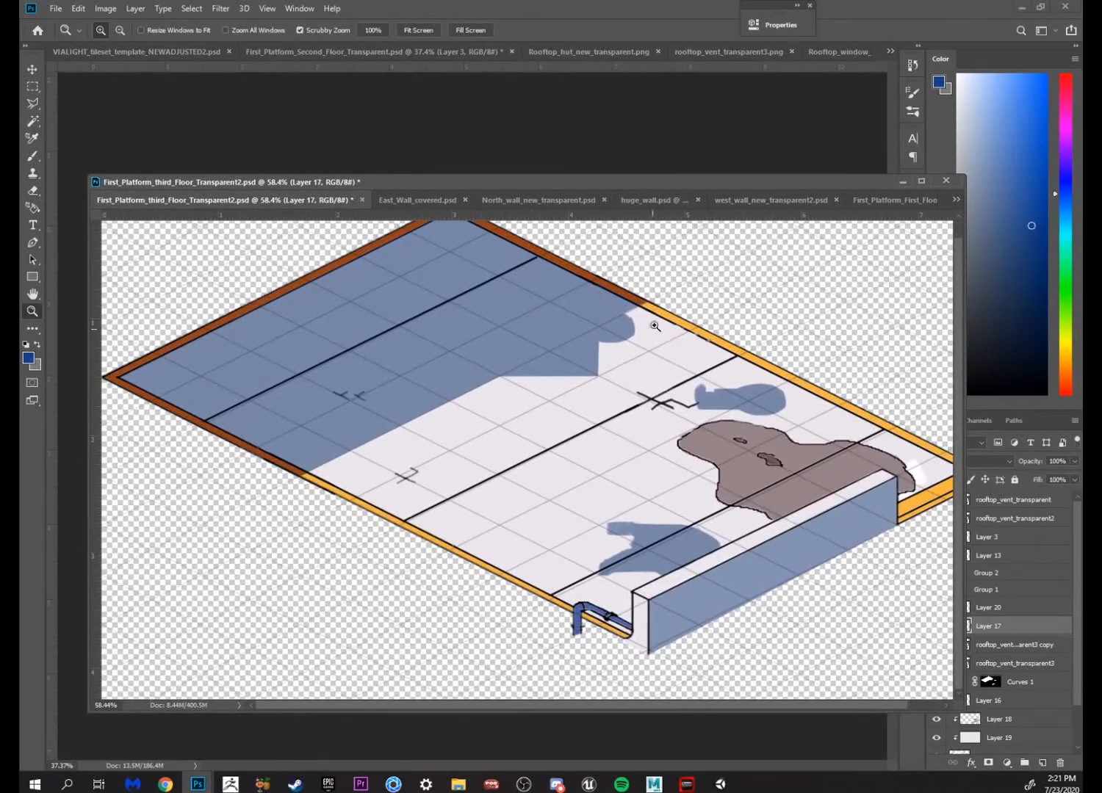
key(b)
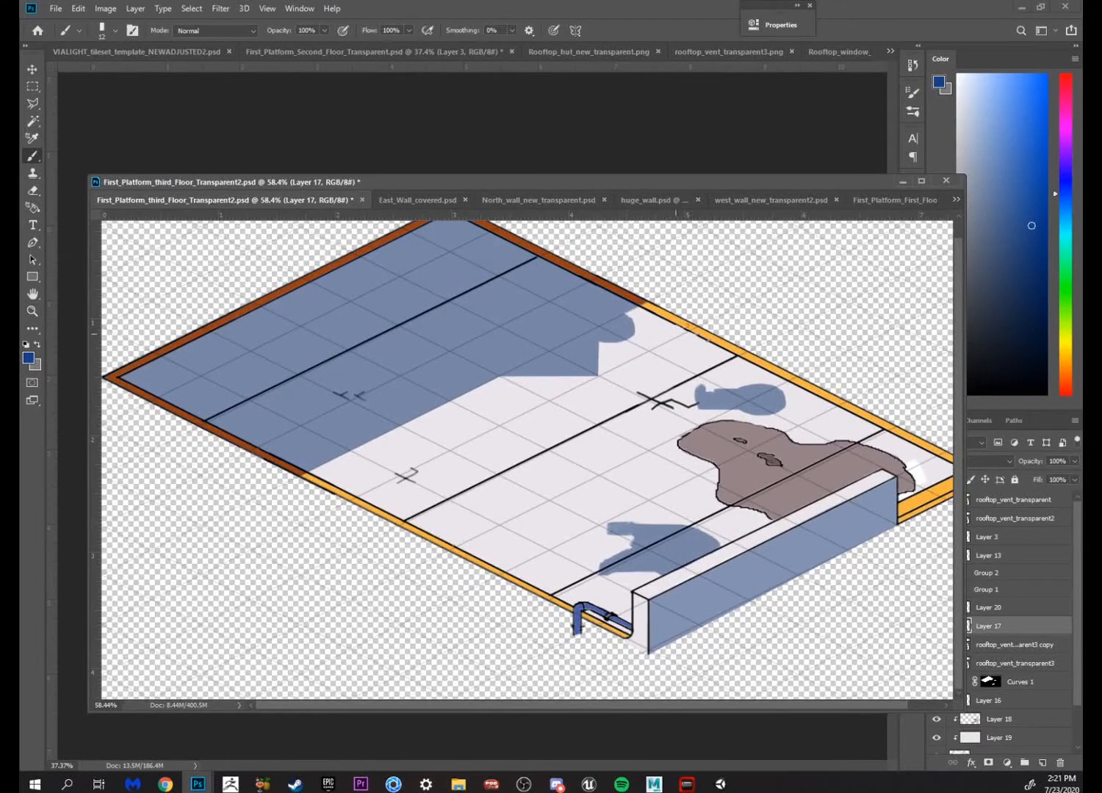
Look through the open wall files and sample the off-white of the lit wall in East_Wall_covered.psd
click(757, 203)
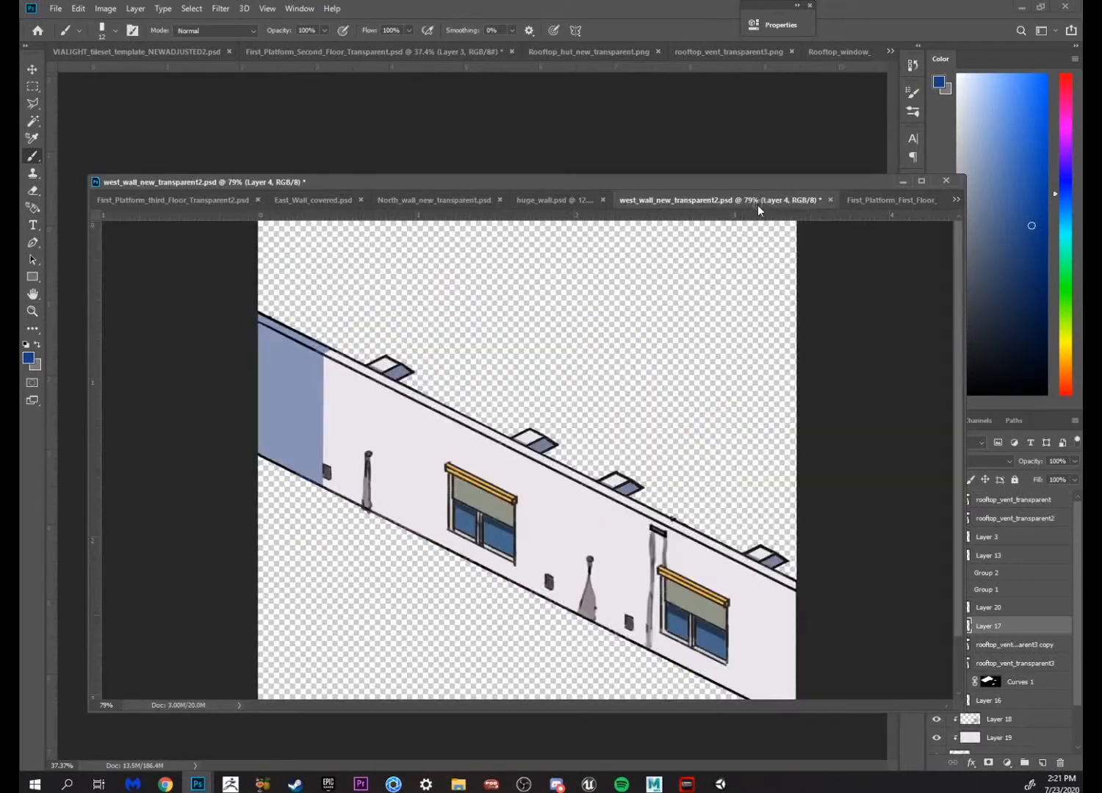
click(570, 201)
click(478, 204)
click(345, 201)
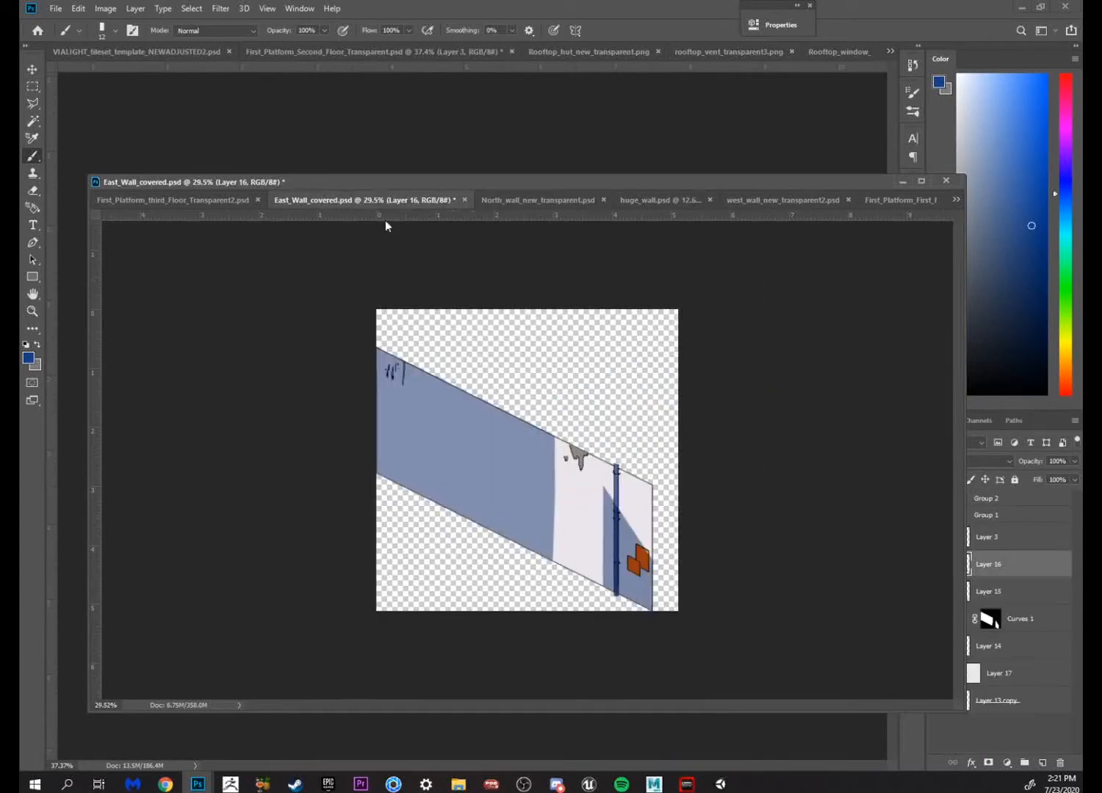
key(z)
mouse_move(597, 497)
mouse_down()
mouse_move(671, 454)
mouse_move(516, 331)
mouse_up()
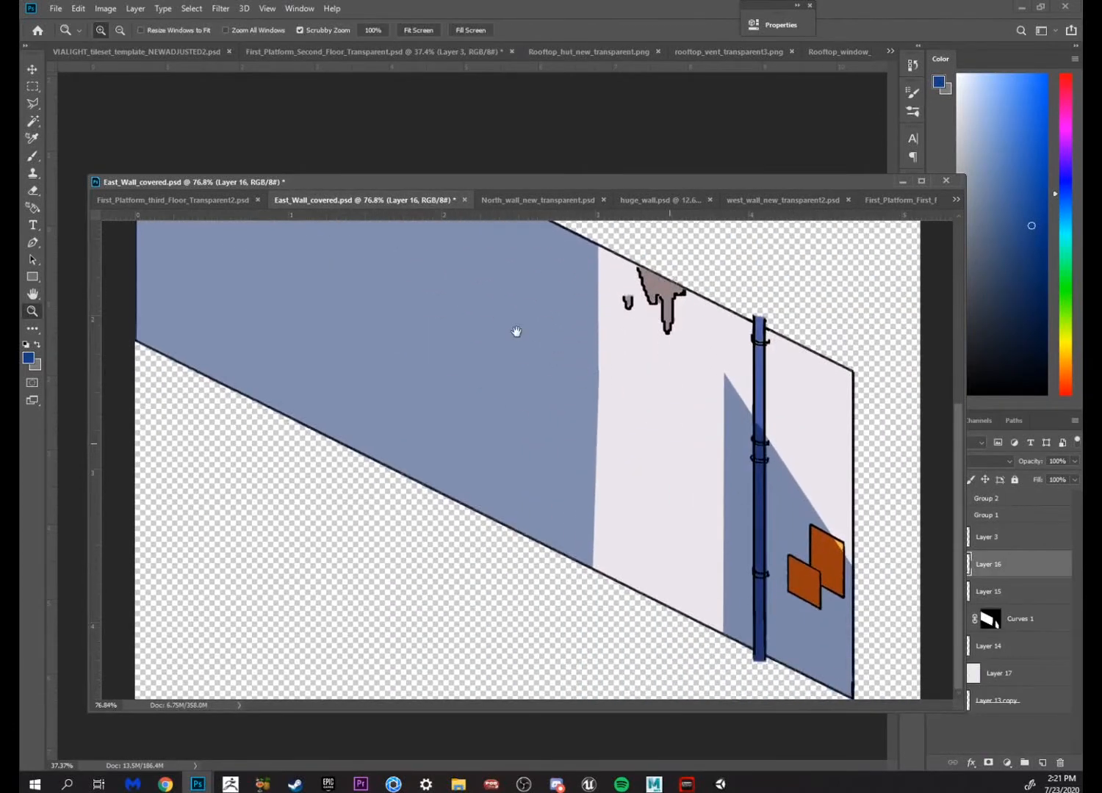
key(b)
alt+click(676, 420)
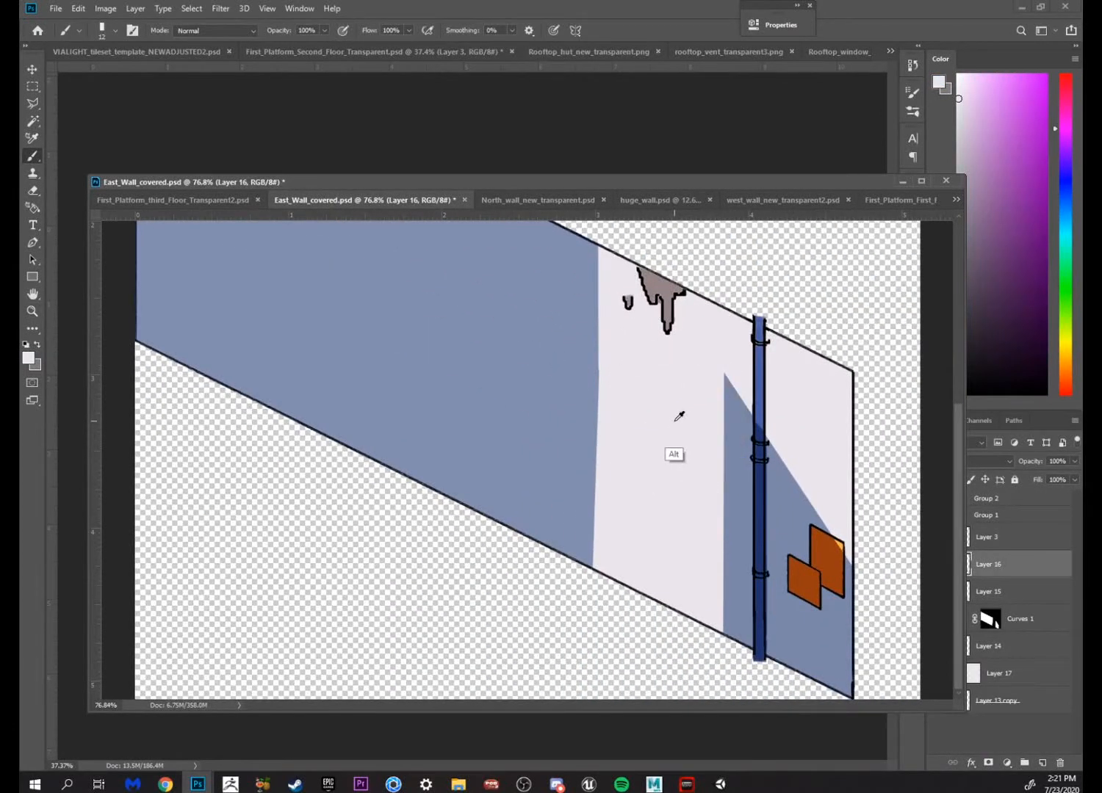
Sample the off-white of the lit floor in First_Platform_First_Floor_Transparent.psd and minimize the floating window
click(912, 201)
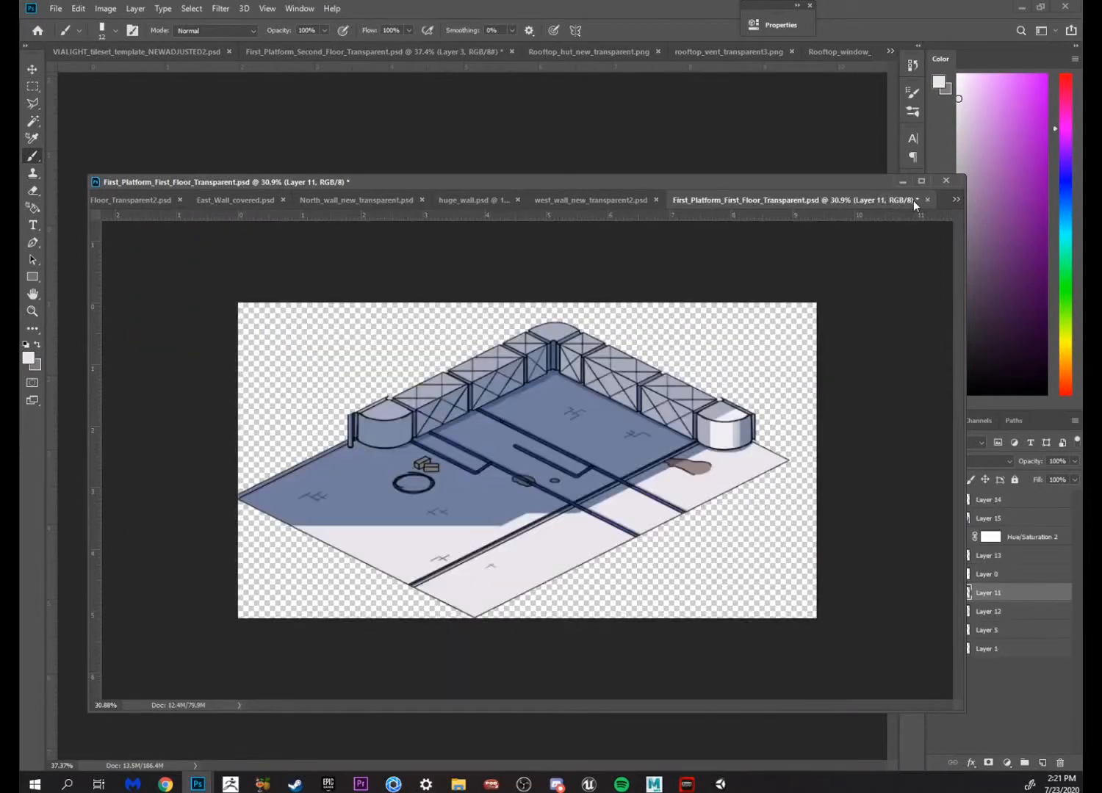
alt+click(727, 464)
click(900, 181)
Add a new empty layer directly above Group 1 in the second-floor platform file
key(z)
drag(640, 447, 650, 446)
click(996, 532)
click(985, 518)
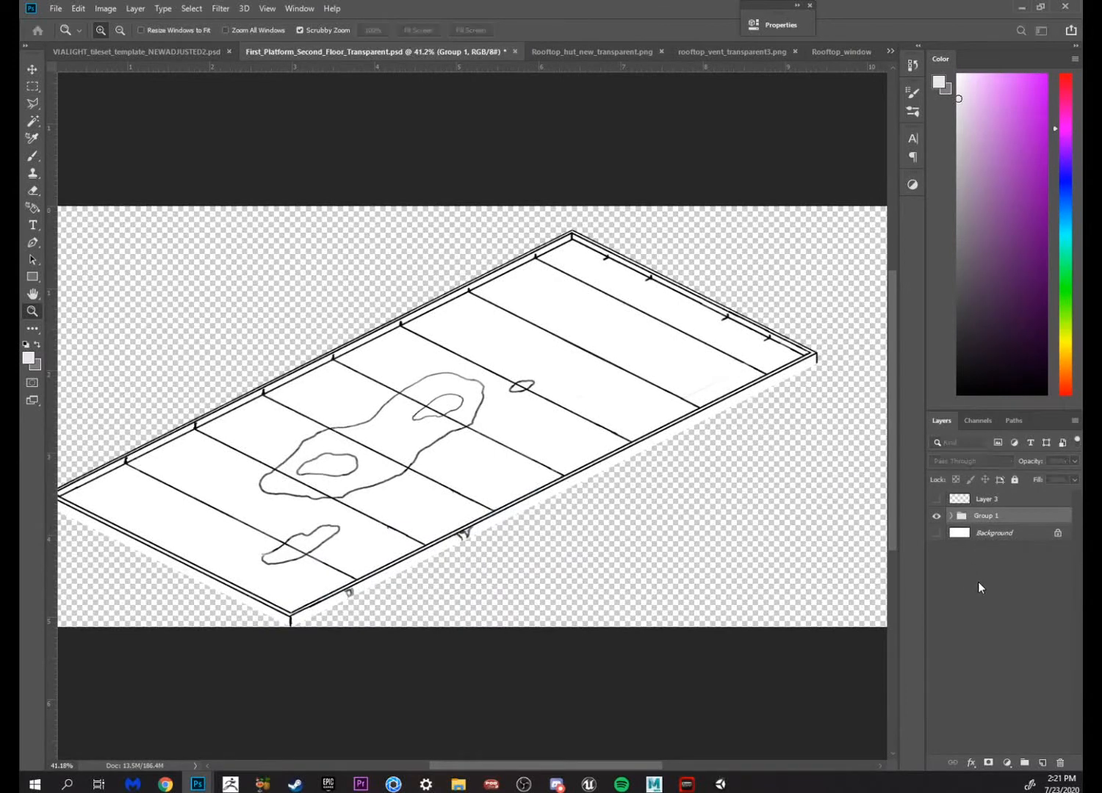
key(ctrl+shift+alt+n)
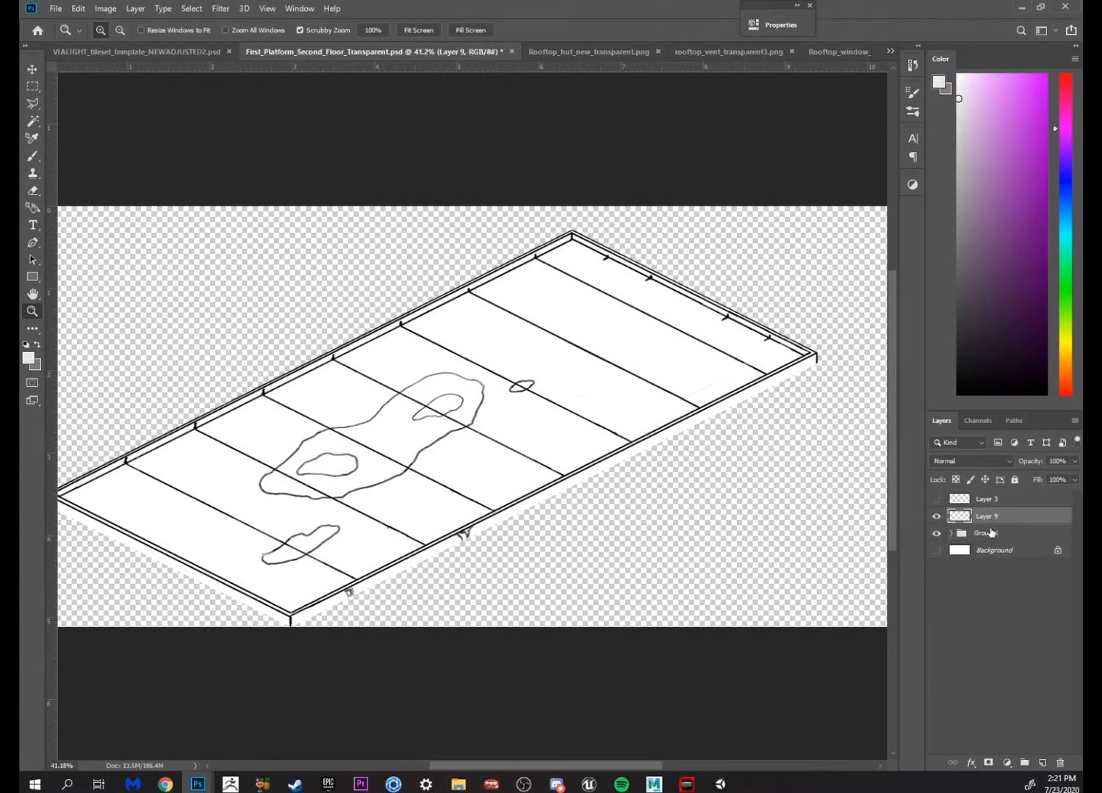
Expand Group 1, select Layer 8 and check its contents by hiding and showing it, leaving it visible
click(952, 533)
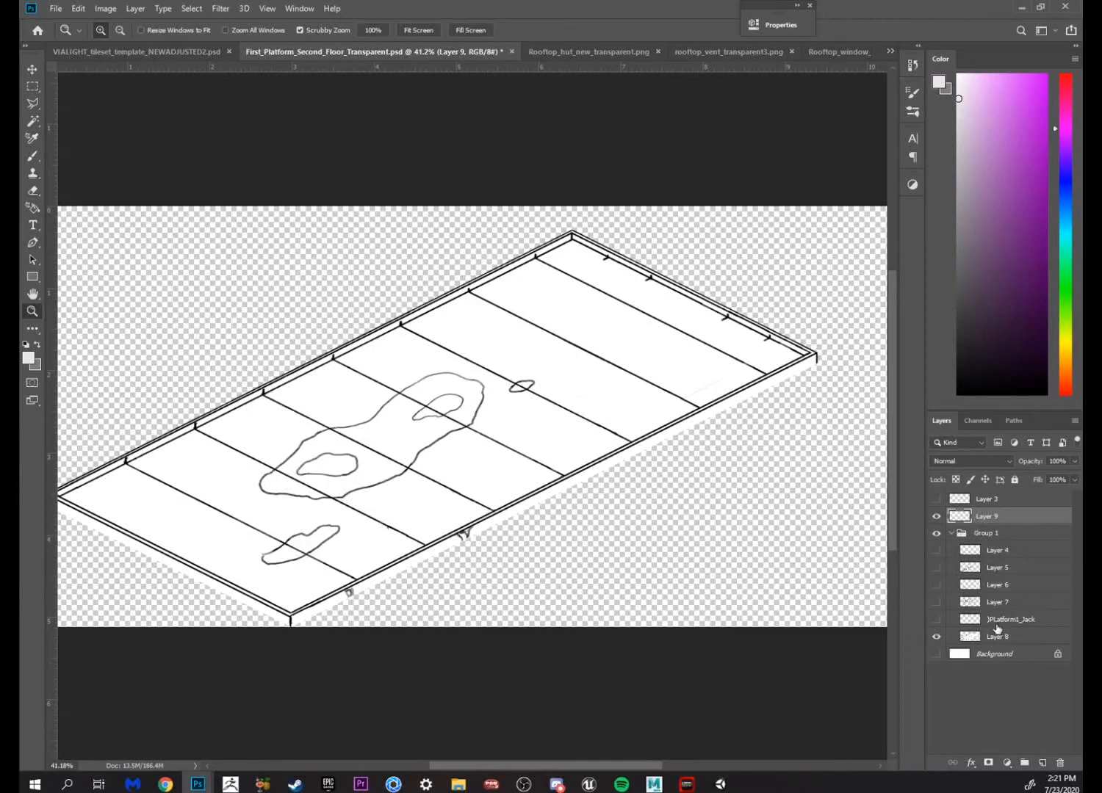
click(997, 636)
click(936, 637)
click(937, 637)
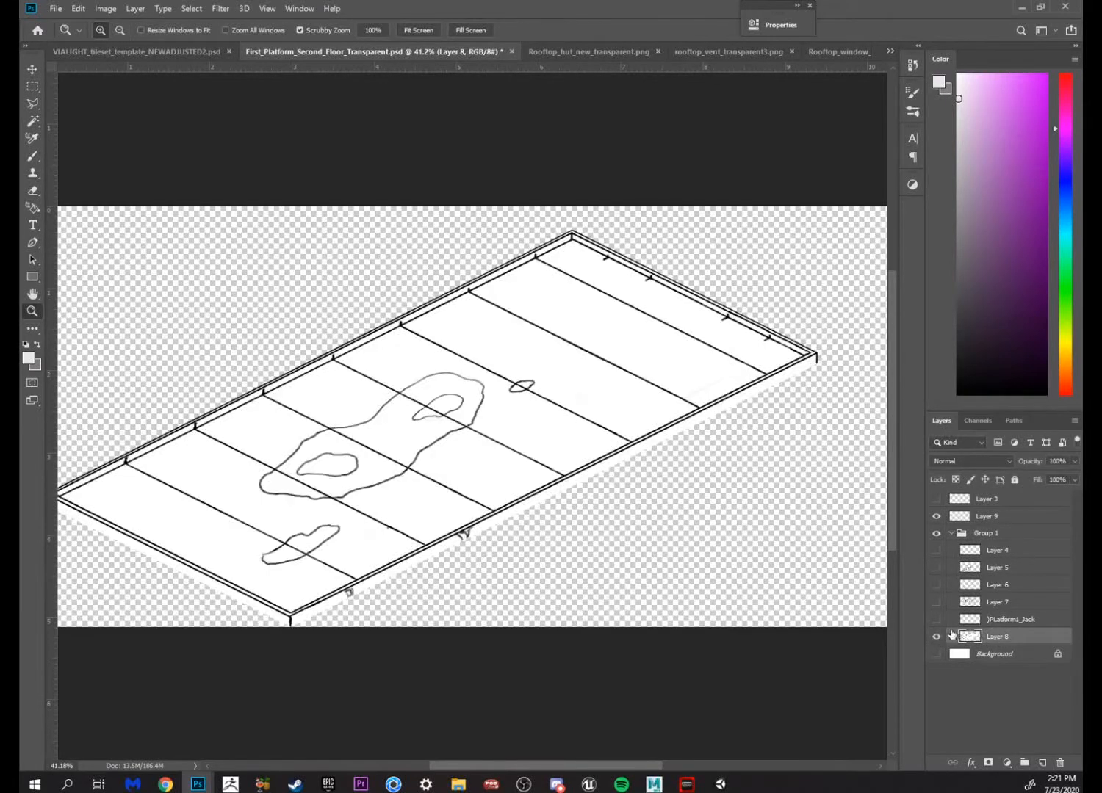
click(937, 638)
click(935, 637)
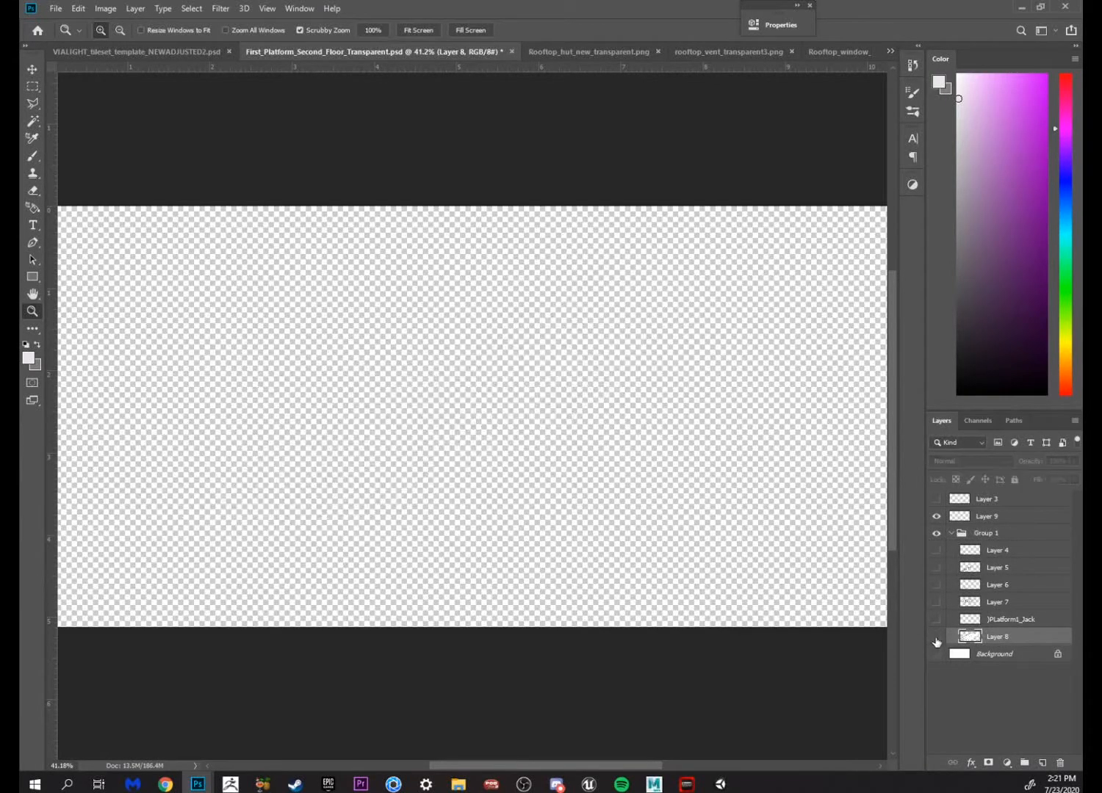
click(937, 637)
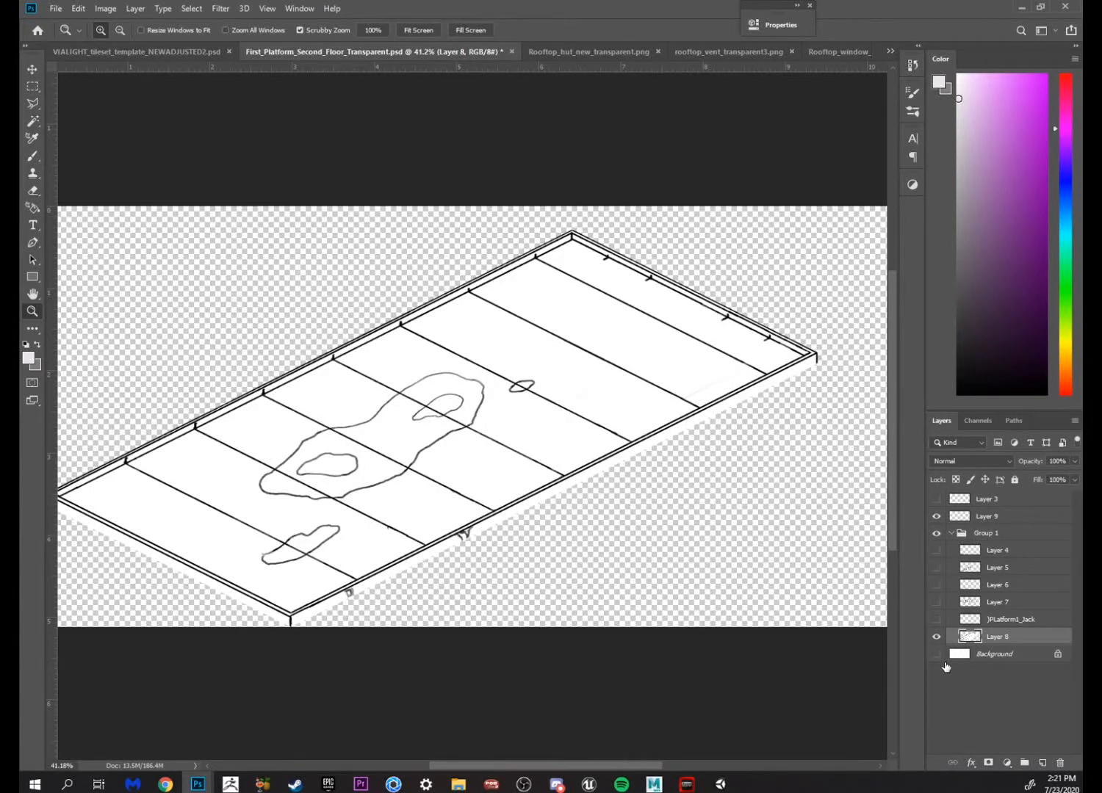
Examine the platform's line art up close along its edges and stain outlines
drag(476, 398, 751, 337)
drag(630, 405, 741, 371)
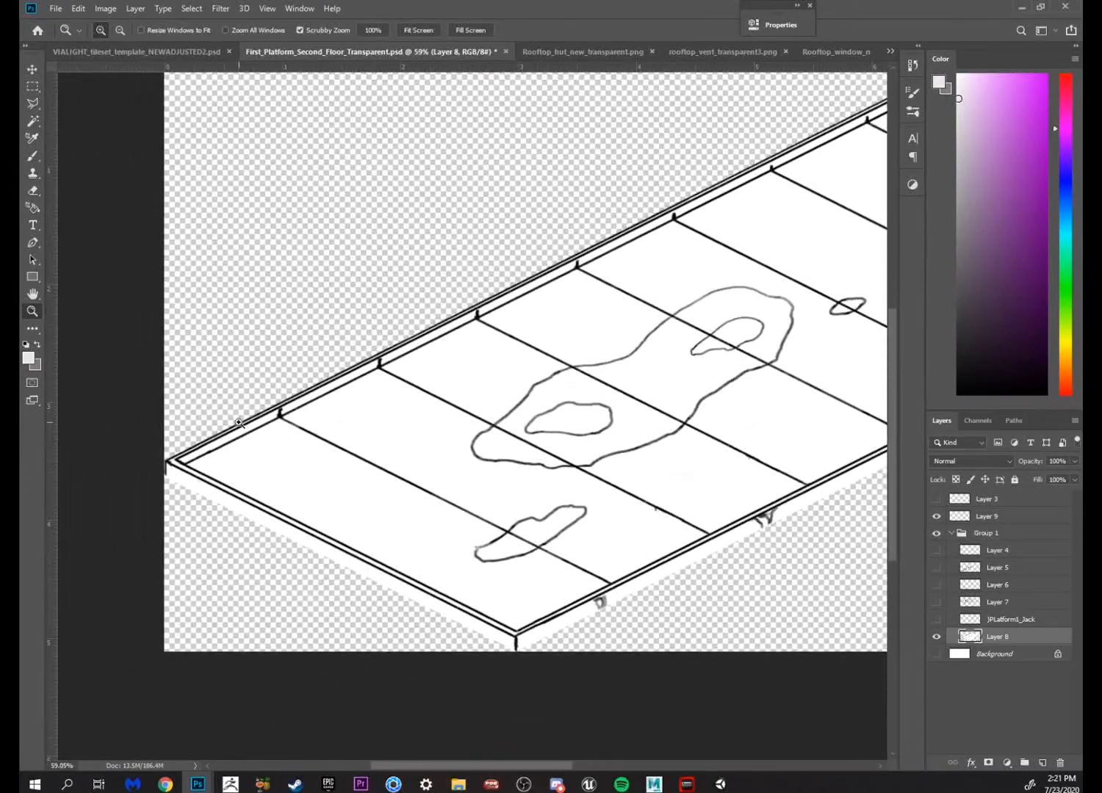
drag(242, 418, 314, 370)
drag(644, 314, 562, 347)
drag(702, 304, 639, 315)
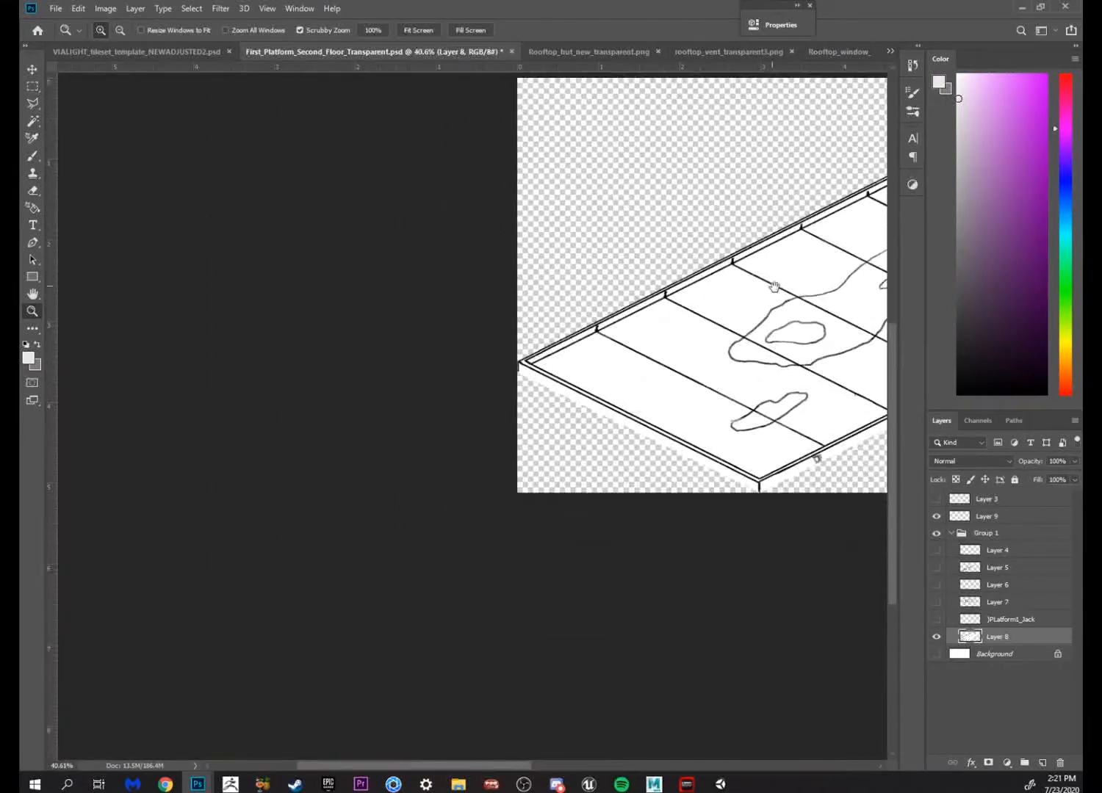
drag(775, 287, 653, 340)
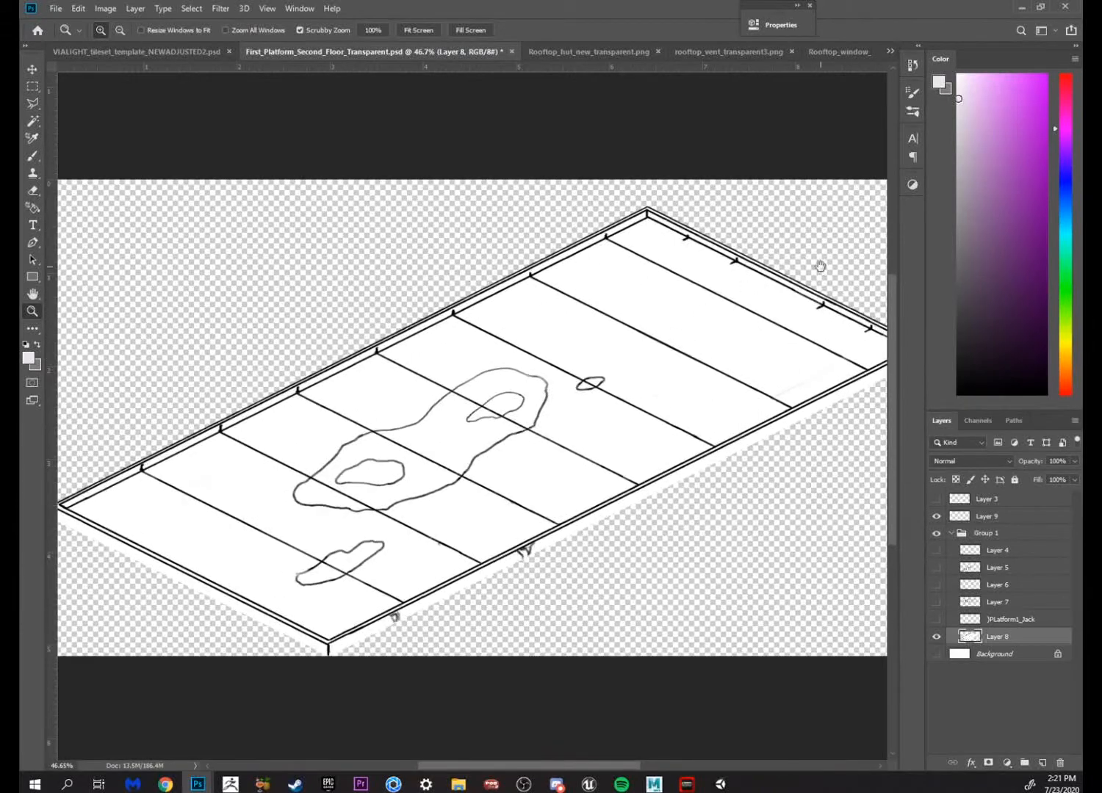
drag(820, 266, 768, 279)
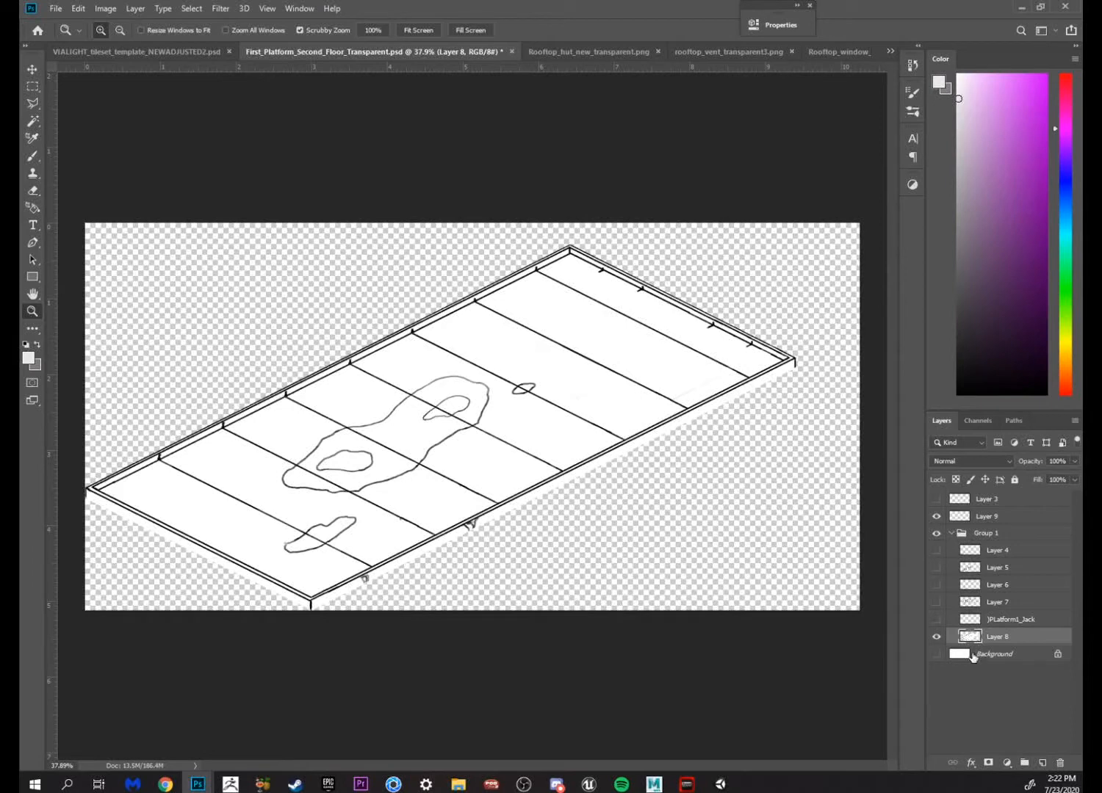
Load the composite RGB channel as a selection and examine its outline around the floor lines and stain shapes
click(978, 421)
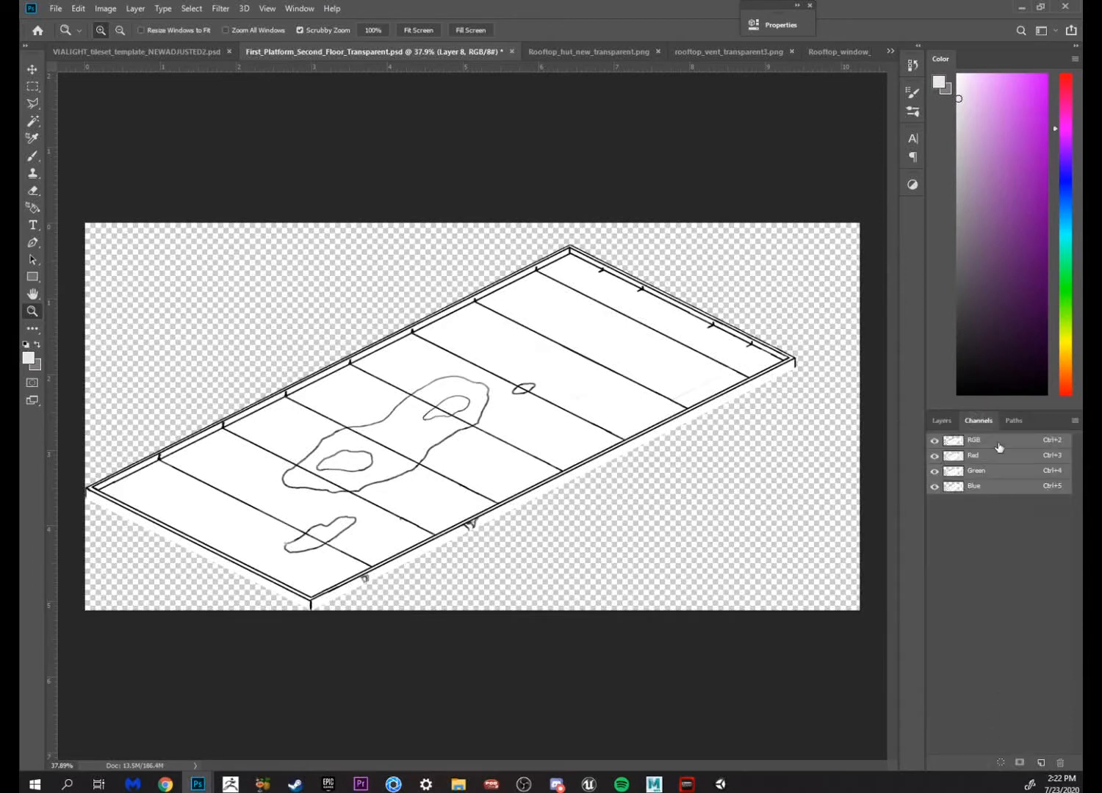
ctrl+click(954, 443)
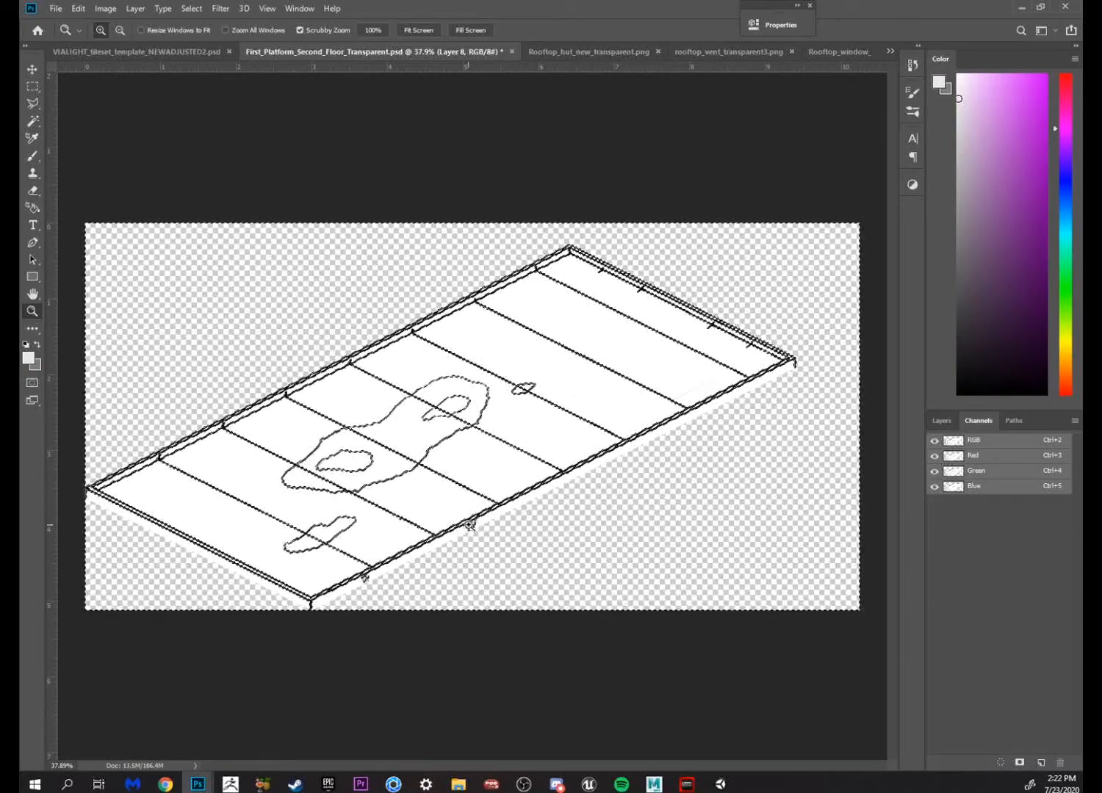
mouse_move(473, 492)
mouse_down()
mouse_move(536, 492)
mouse_move(790, 302)
mouse_up()
drag(401, 583, 536, 508)
drag(704, 367, 558, 481)
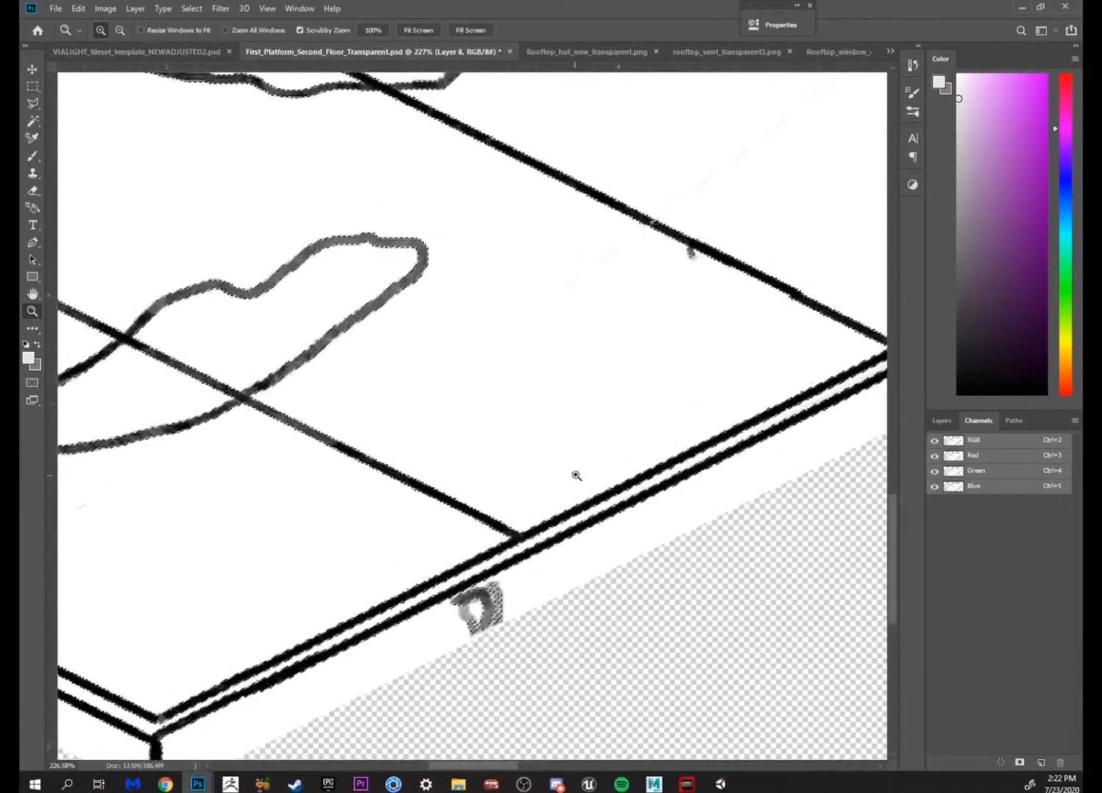
drag(624, 438, 572, 478)
drag(547, 427, 661, 634)
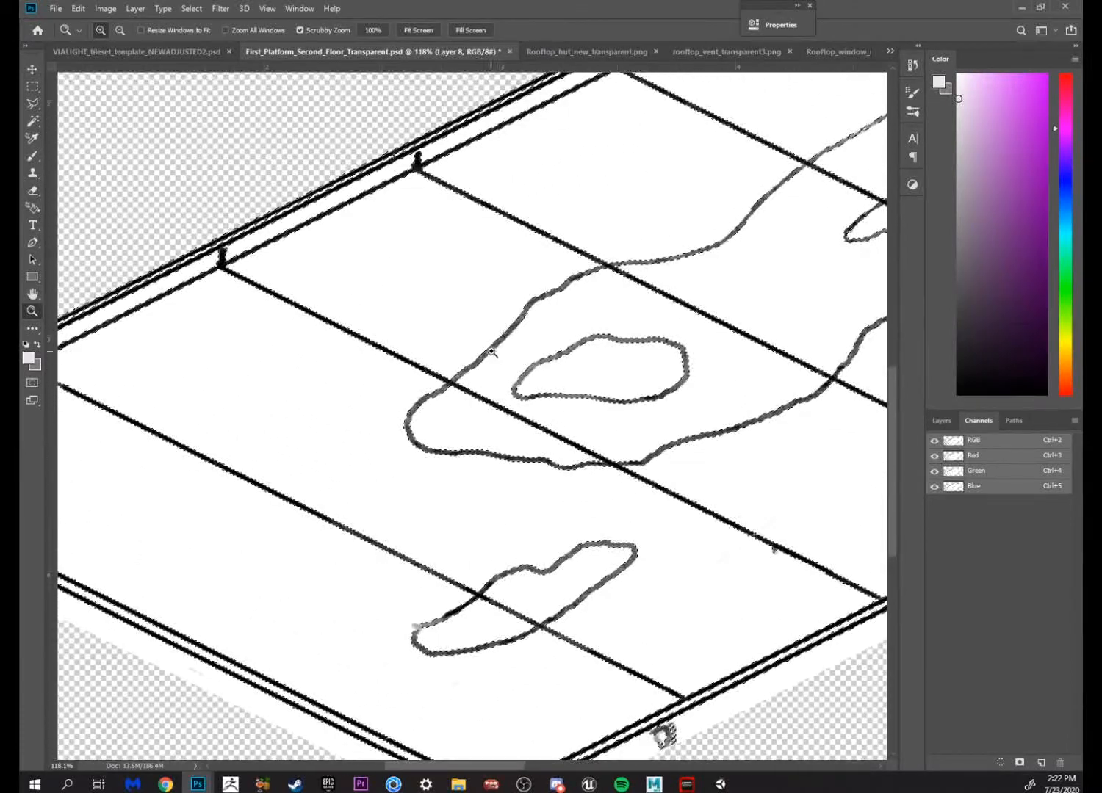
drag(492, 351, 561, 314)
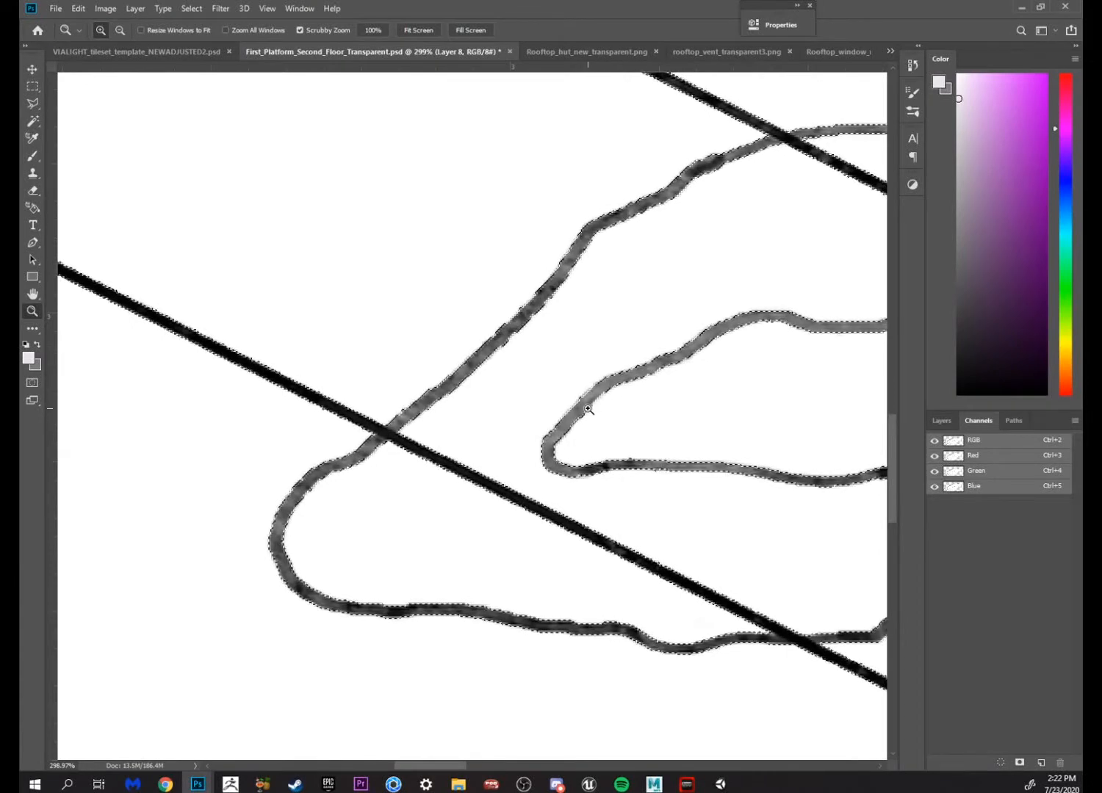
key(b)
drag(588, 400, 612, 374)
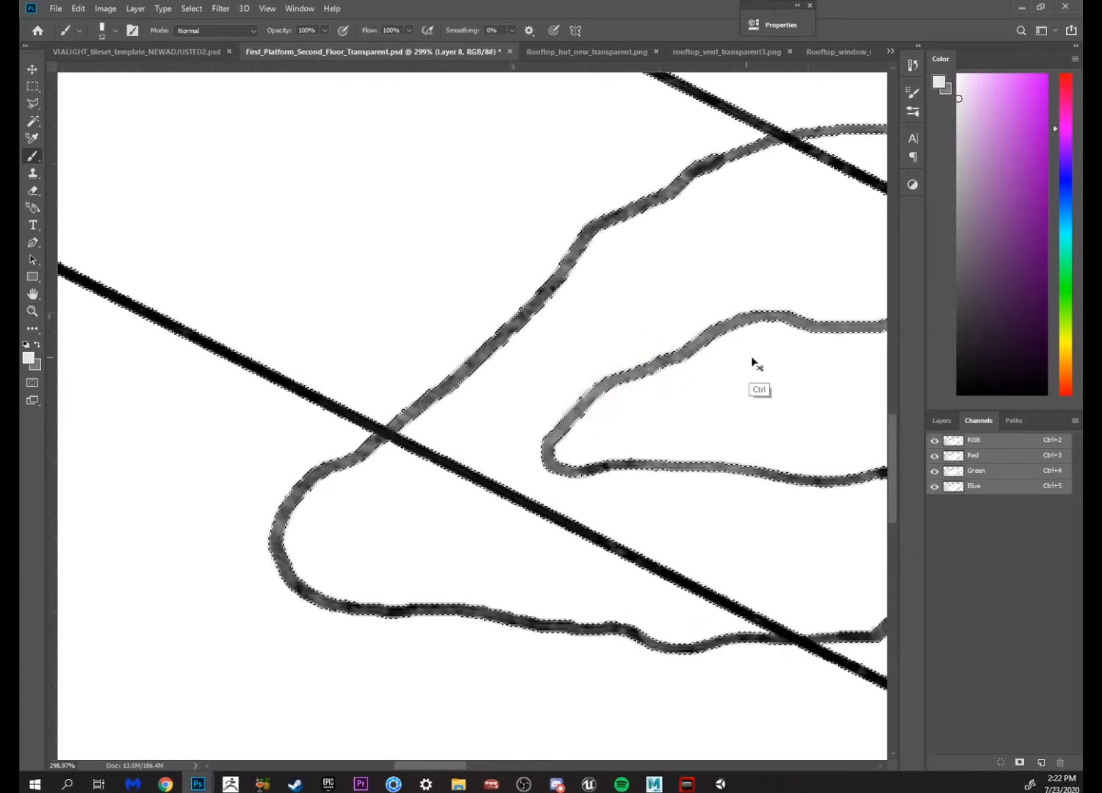
key(z)
mouse_move(776, 507)
mouse_down()
mouse_move(765, 529)
mouse_move(679, 556)
mouse_move(762, 536)
mouse_move(749, 534)
mouse_up()
Return to the layers, make the empty layer above Group 1 active and collapse the group
click(943, 421)
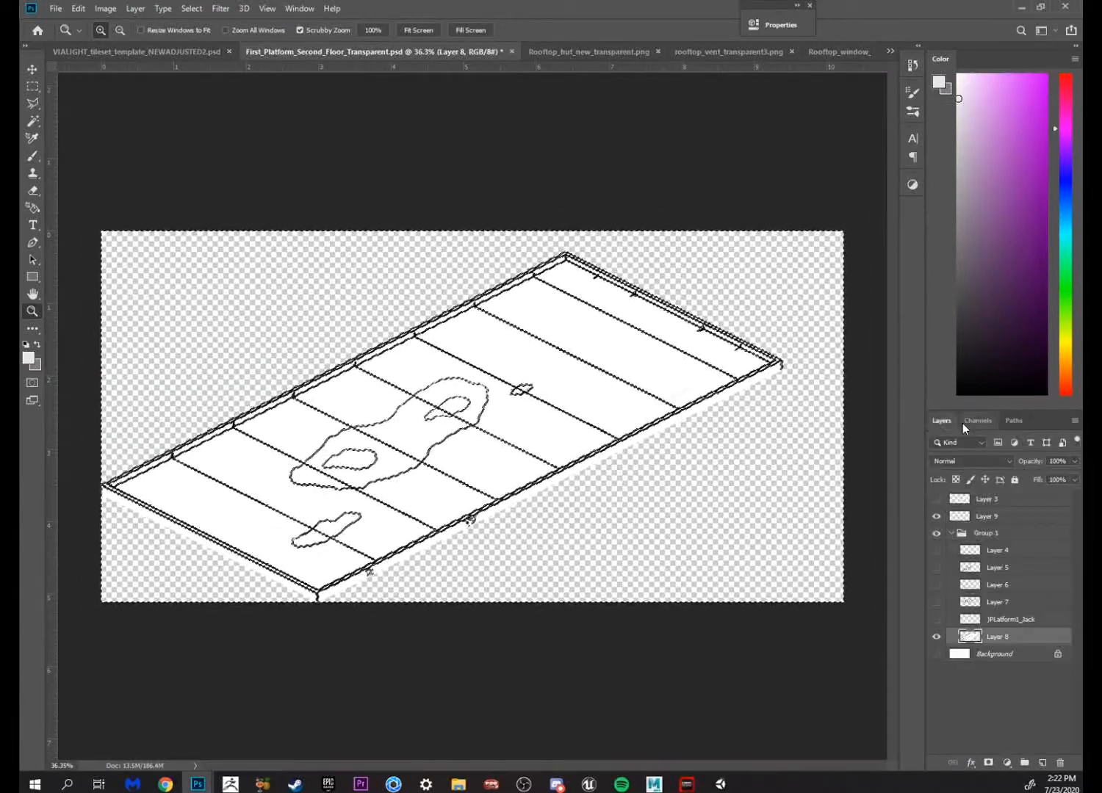
click(958, 516)
click(936, 516)
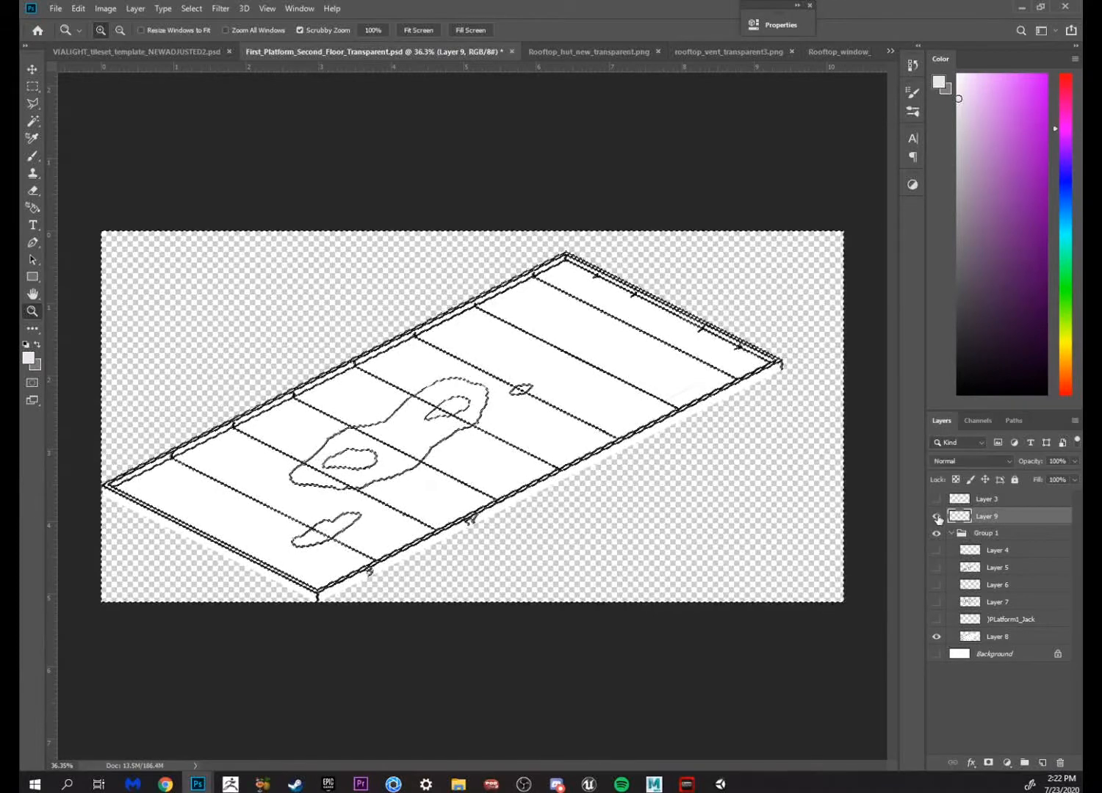
click(951, 532)
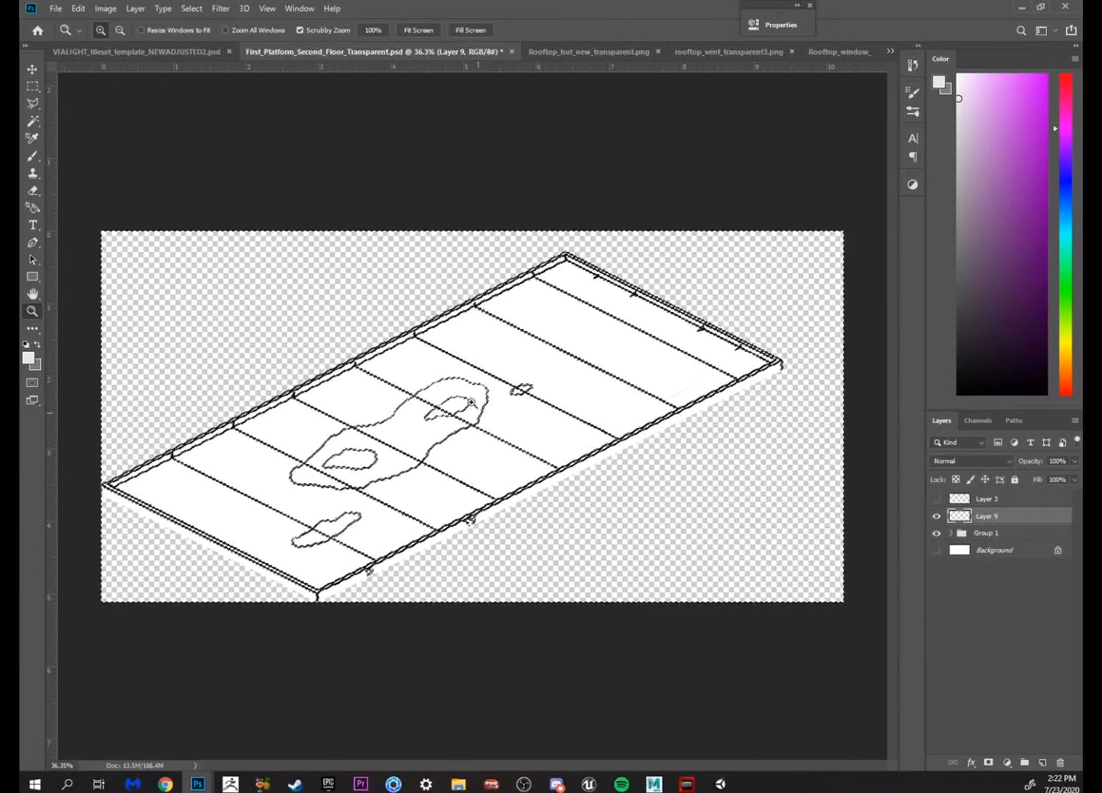
Contract the current selection around the platform's line art using the amount already set
click(197, 10)
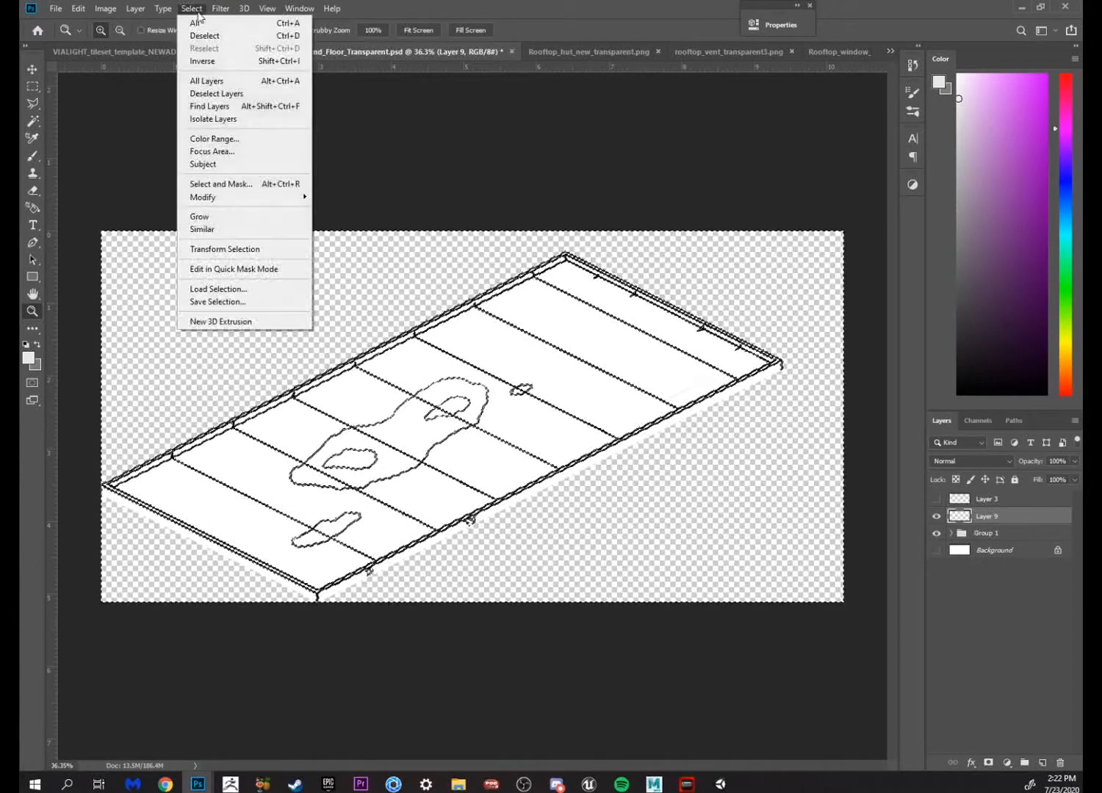
mouse_move(250, 198)
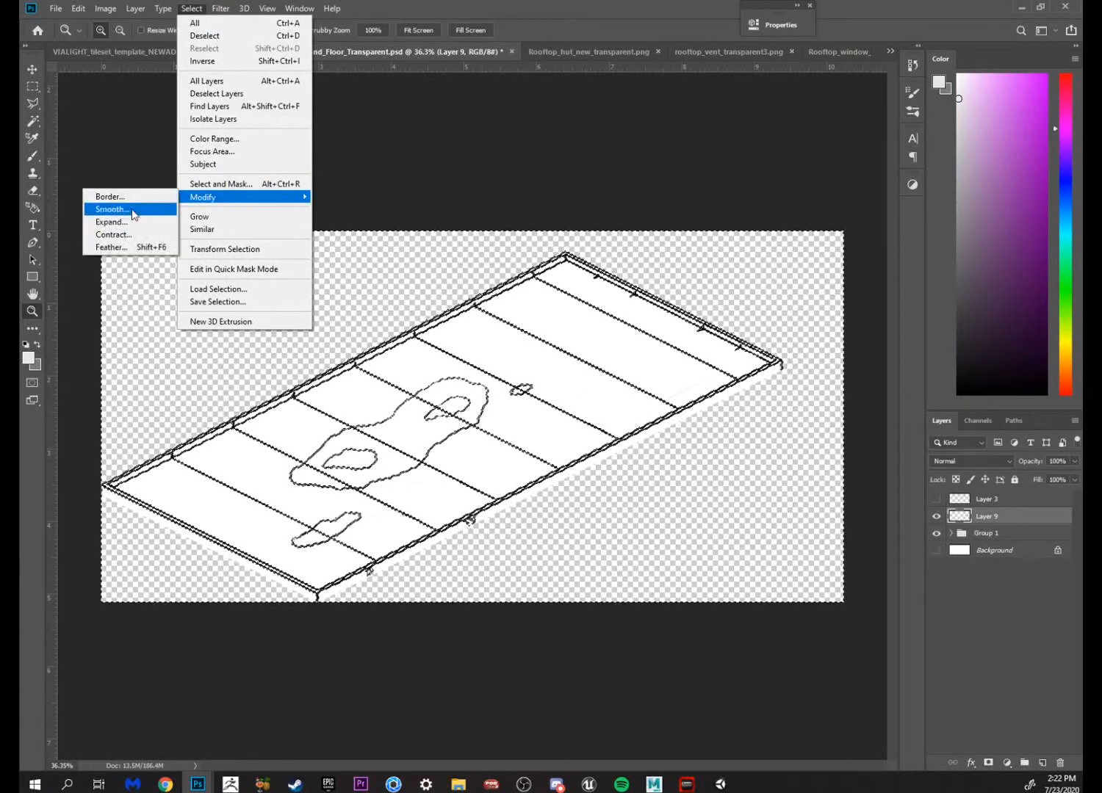
click(133, 234)
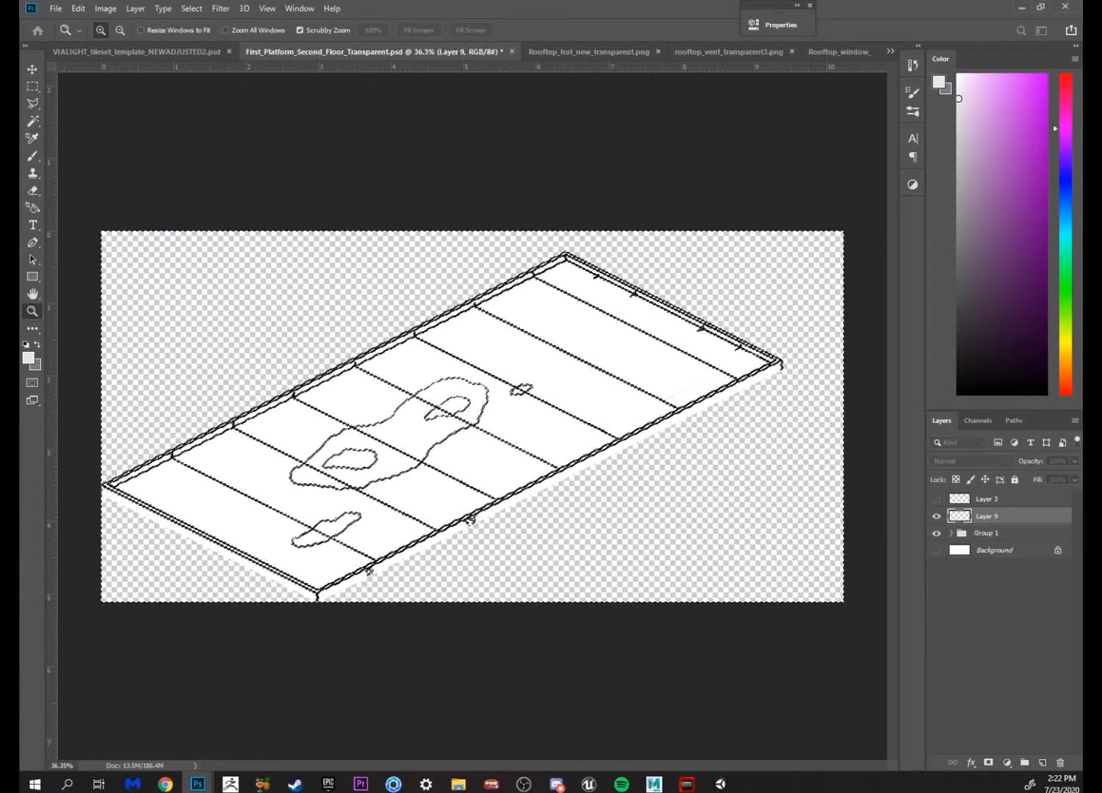
key(Return)
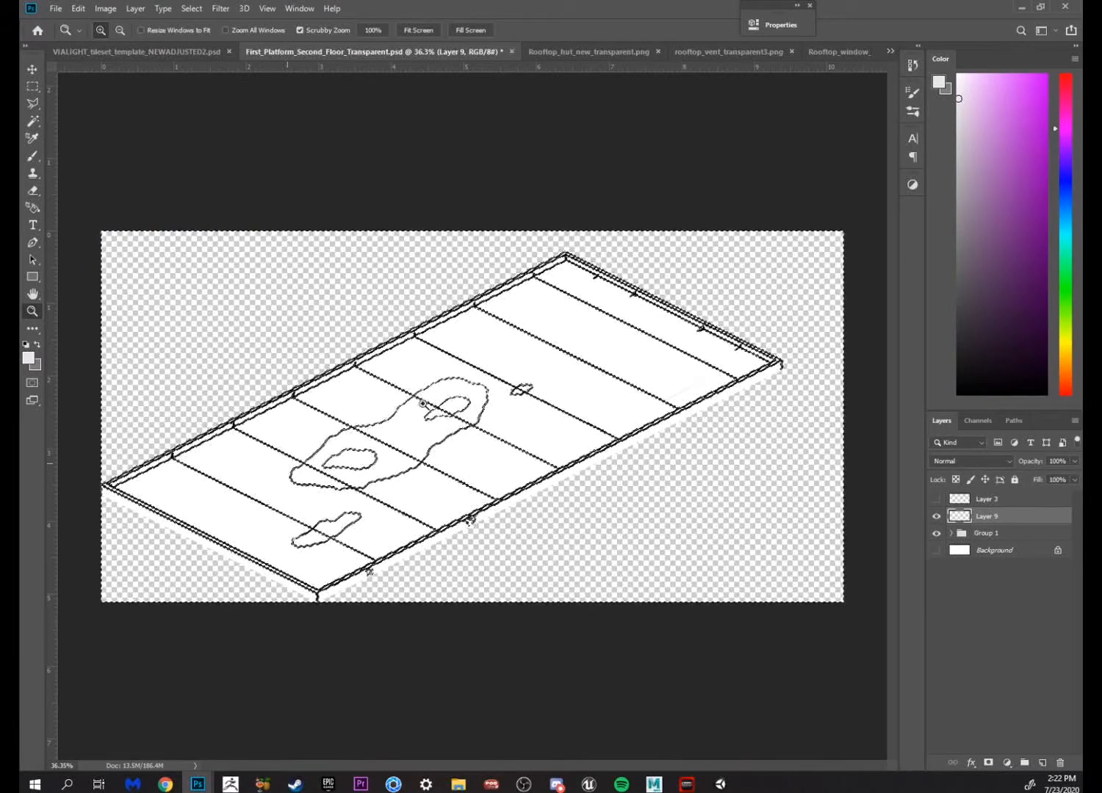
Try expanding the selection and inspect its outline closely around the floor lines and stain shapes
click(191, 10)
mouse_move(286, 199)
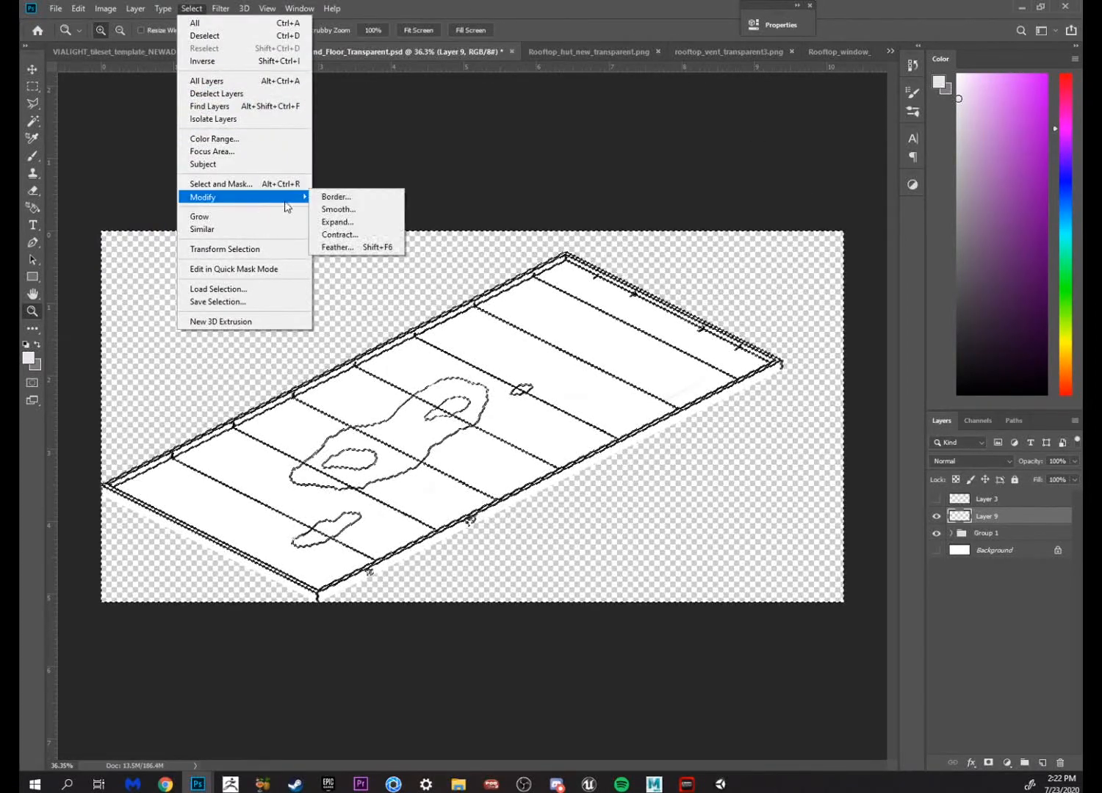
click(353, 223)
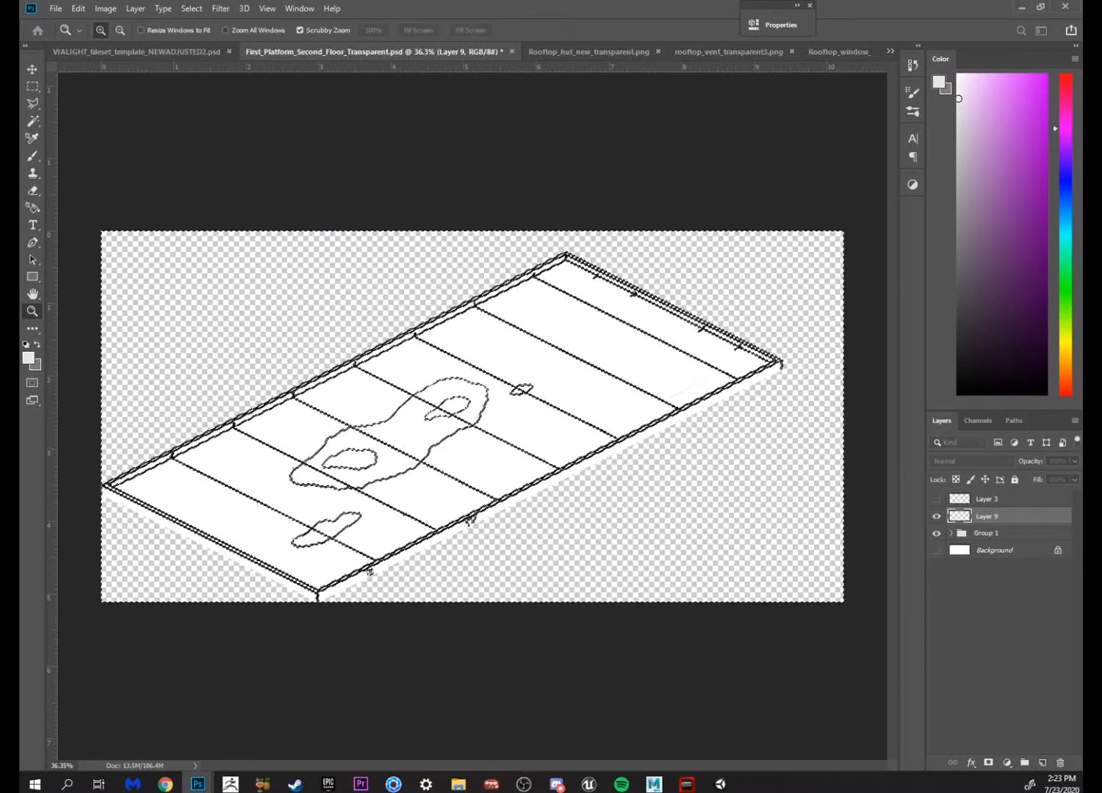
key(Return)
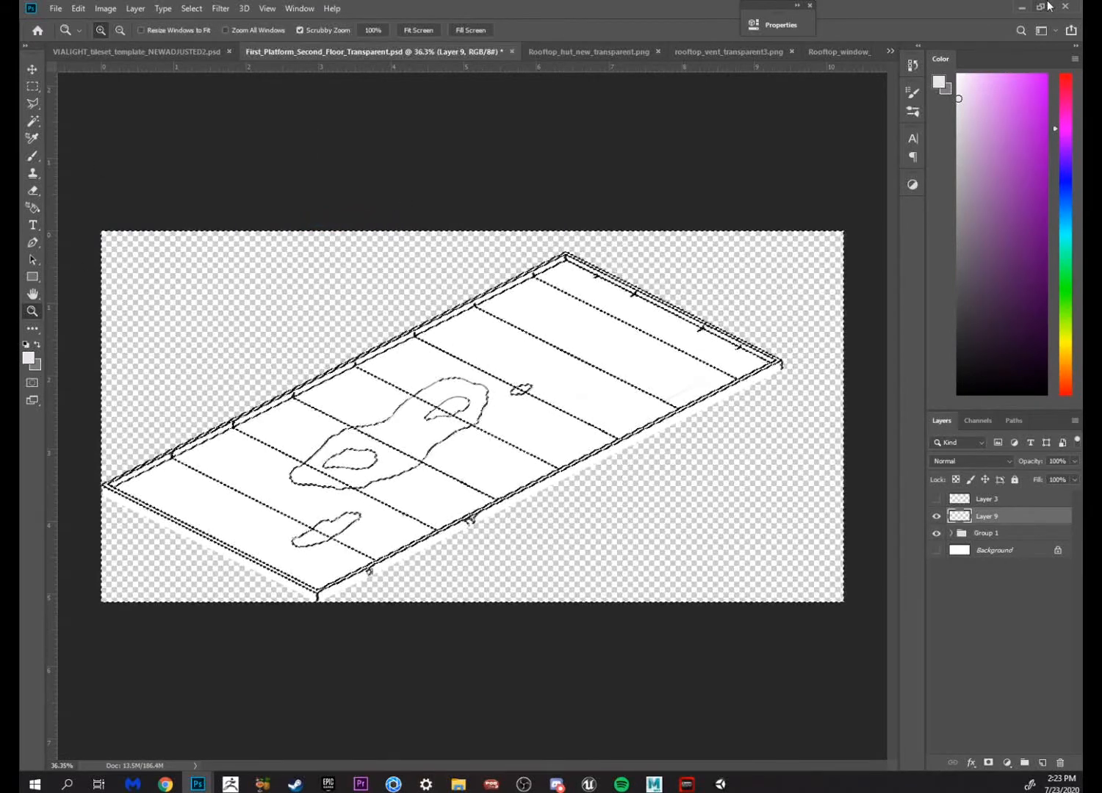
drag(272, 434, 473, 429)
drag(536, 360, 309, 433)
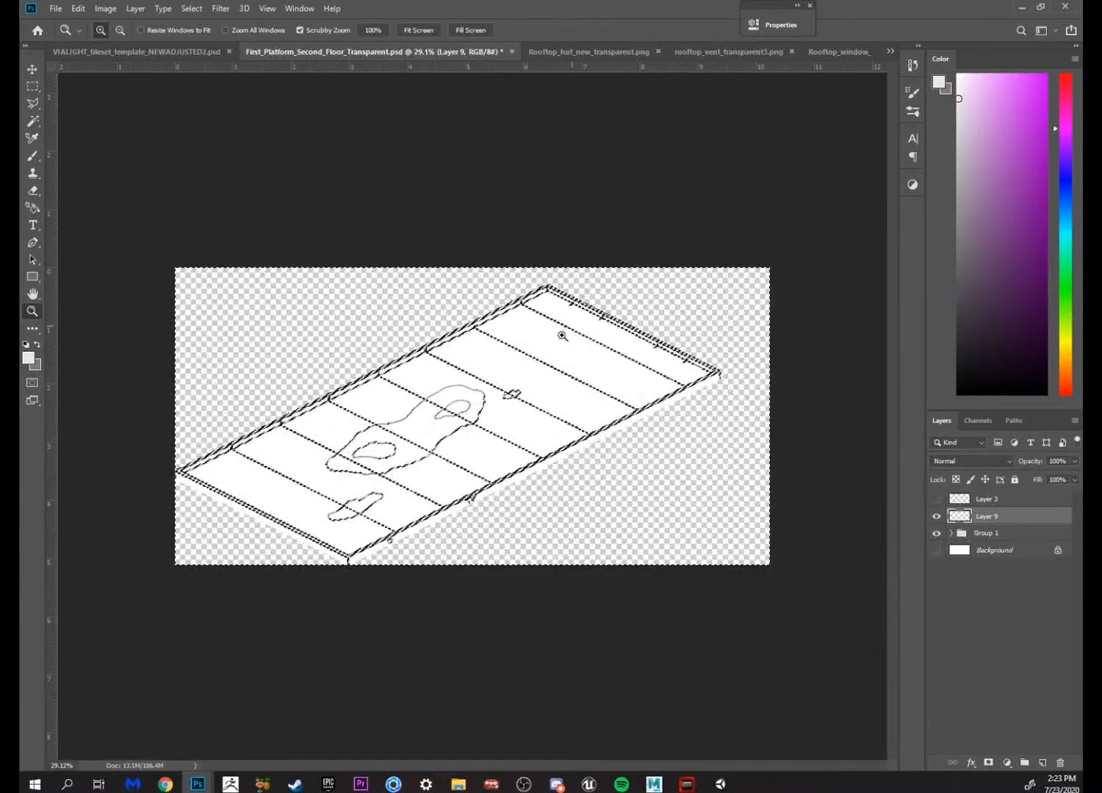
drag(433, 419, 717, 326)
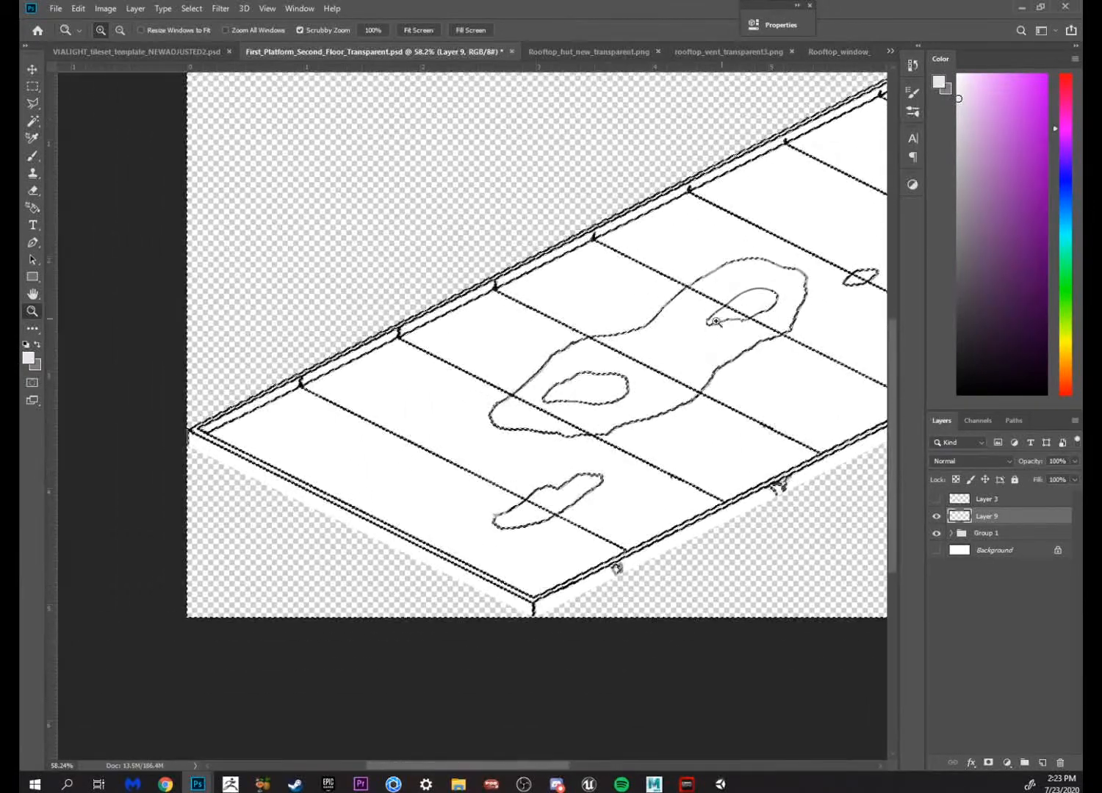
drag(516, 395, 536, 376)
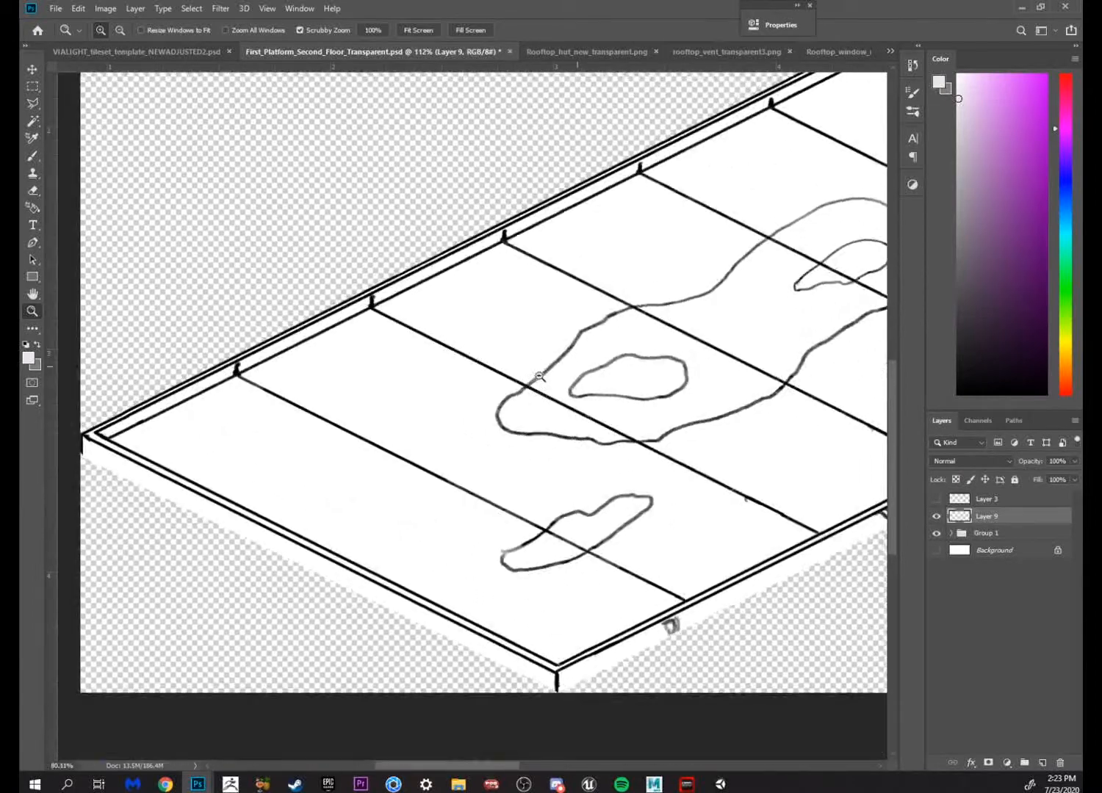
Enlarge the brush, try filling the selection on Layer 9 with a pale foreground-to-transparent gradient, and undo the fill
key(b)
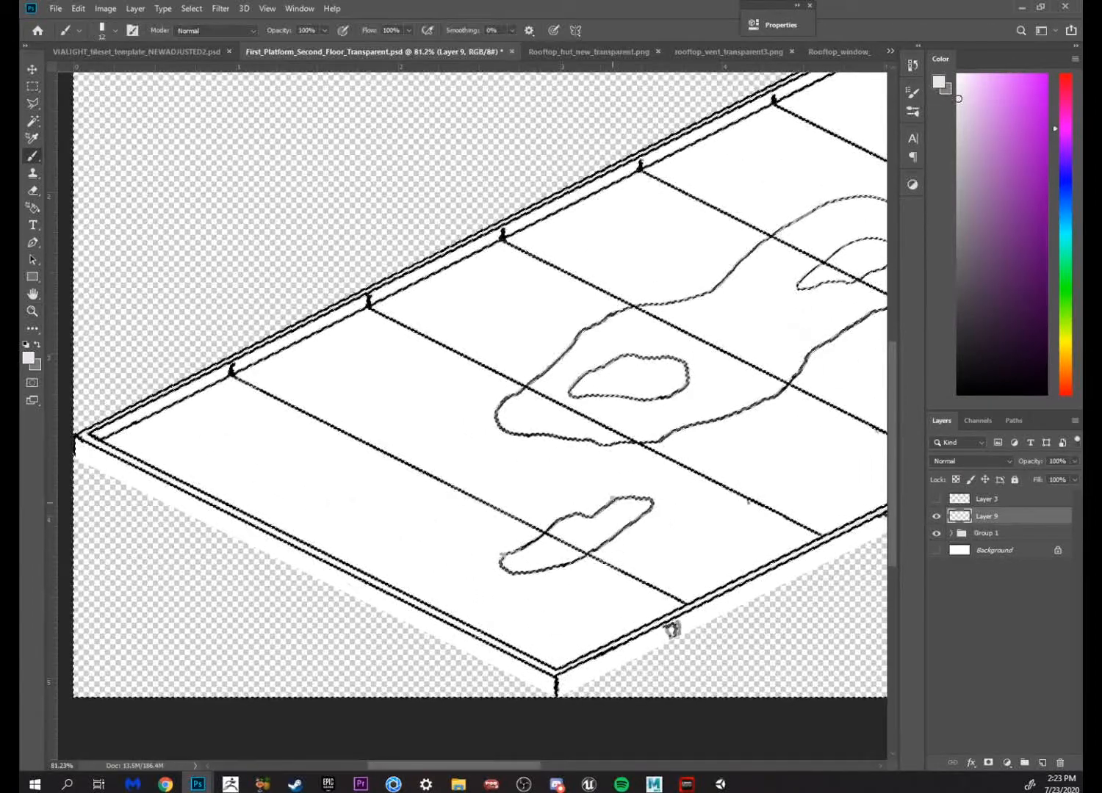
right_click(617, 550)
click(624, 273)
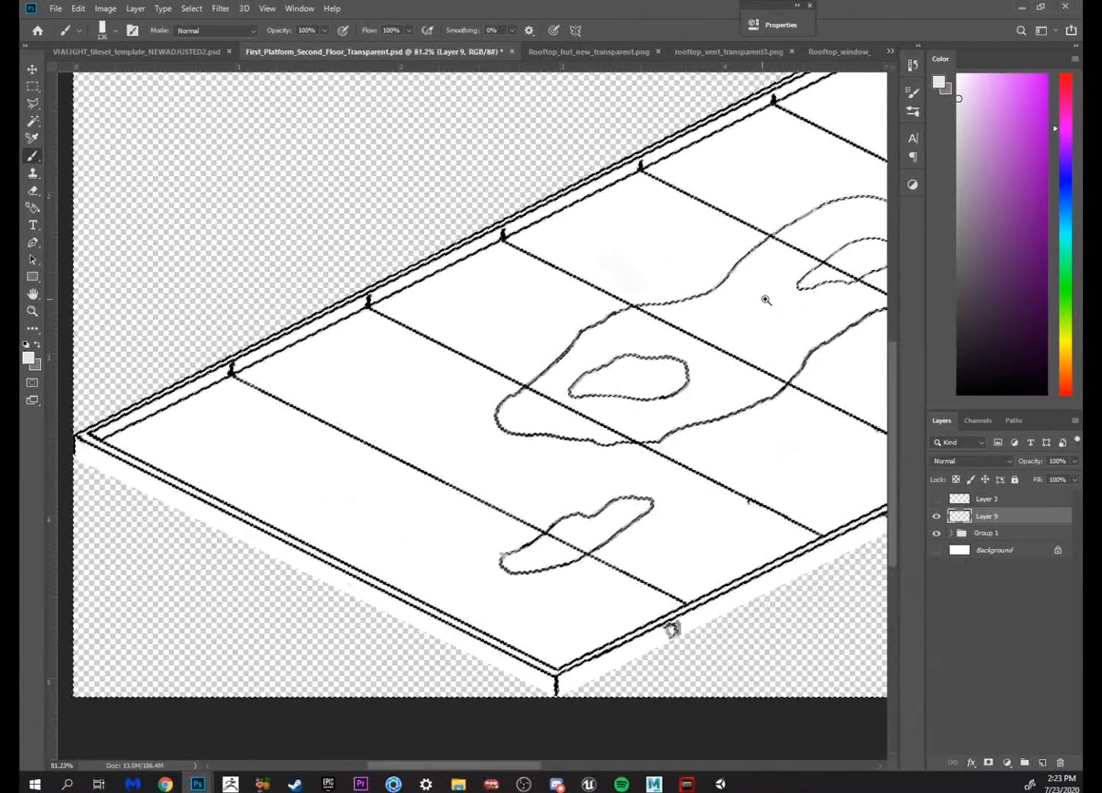
key(z)
drag(765, 299, 688, 335)
key(g)
drag(535, 567, 536, 587)
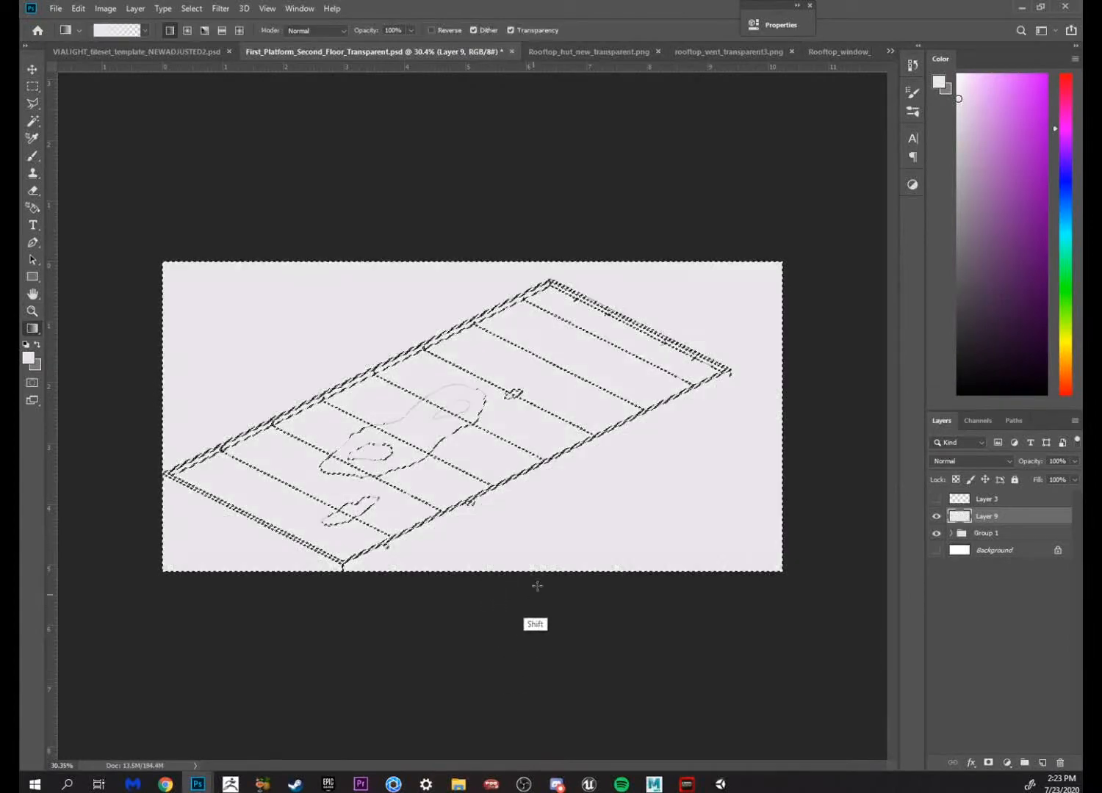
key(ctrl+z)
key(ctrl+d)
Fill the selected area of Layer 9 with the pale foreground colour using a gradient started below the canvas, and deselect
key(z)
key(ctrl+0)
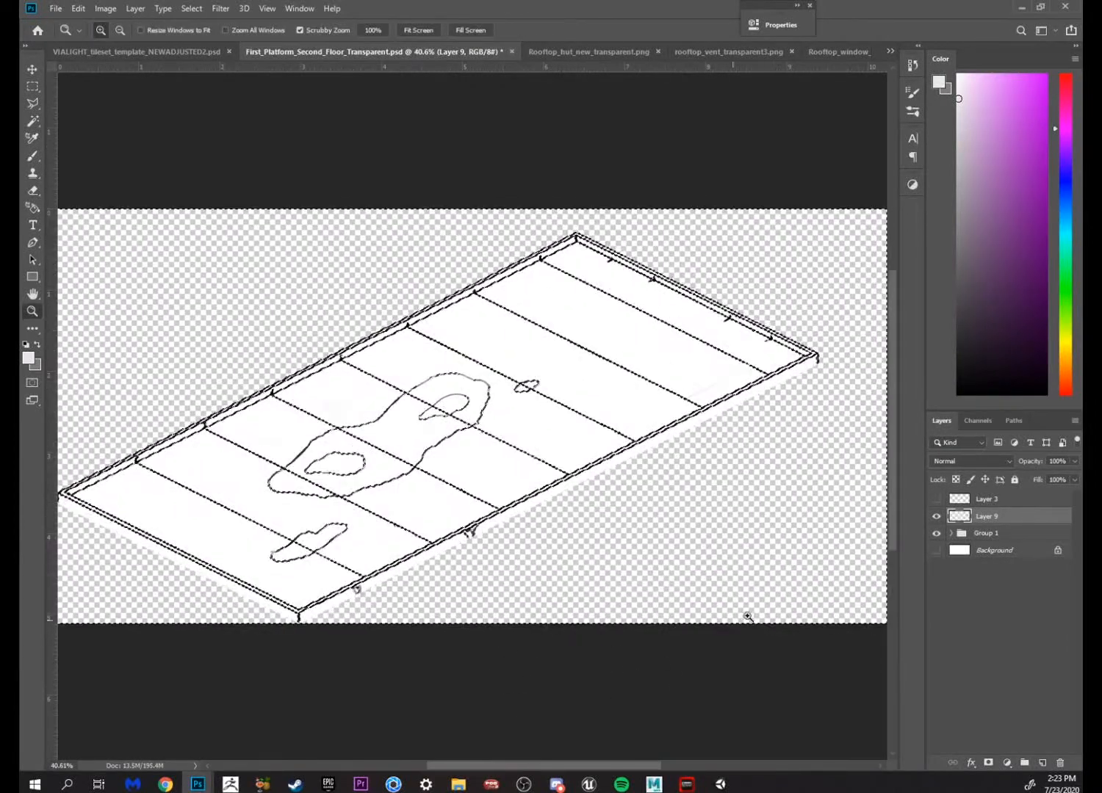
click(570, 637)
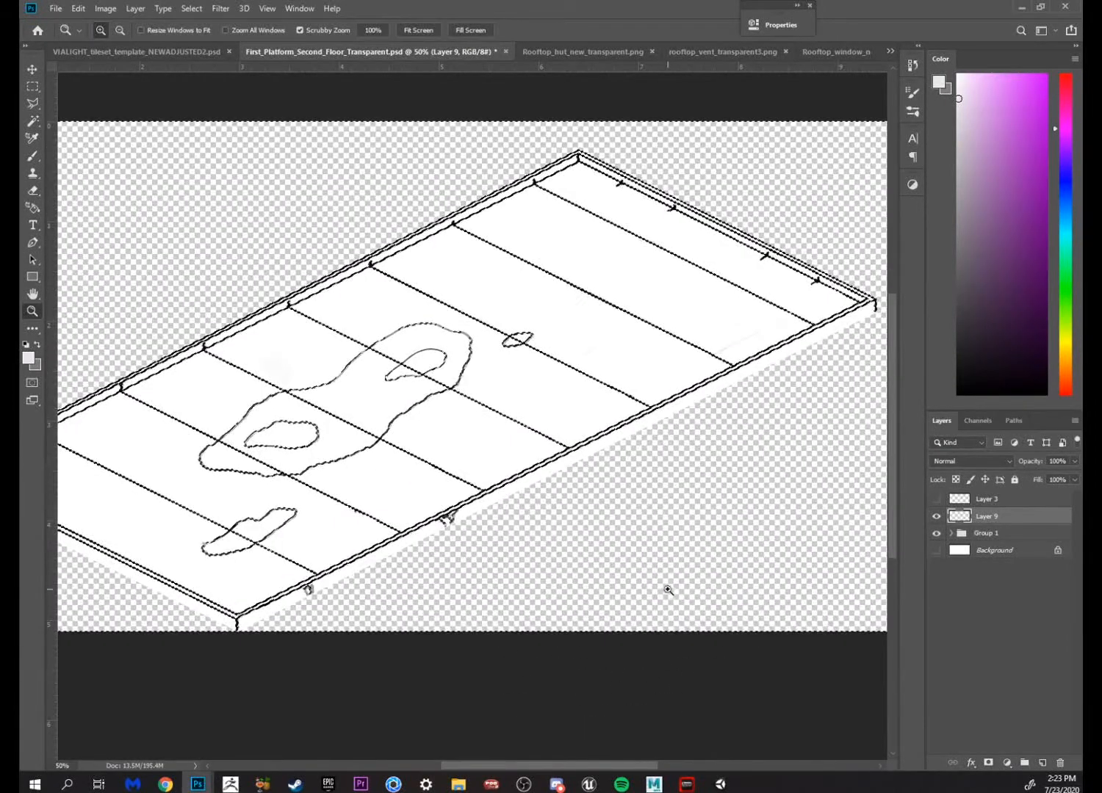
drag(572, 669, 491, 666)
key(g)
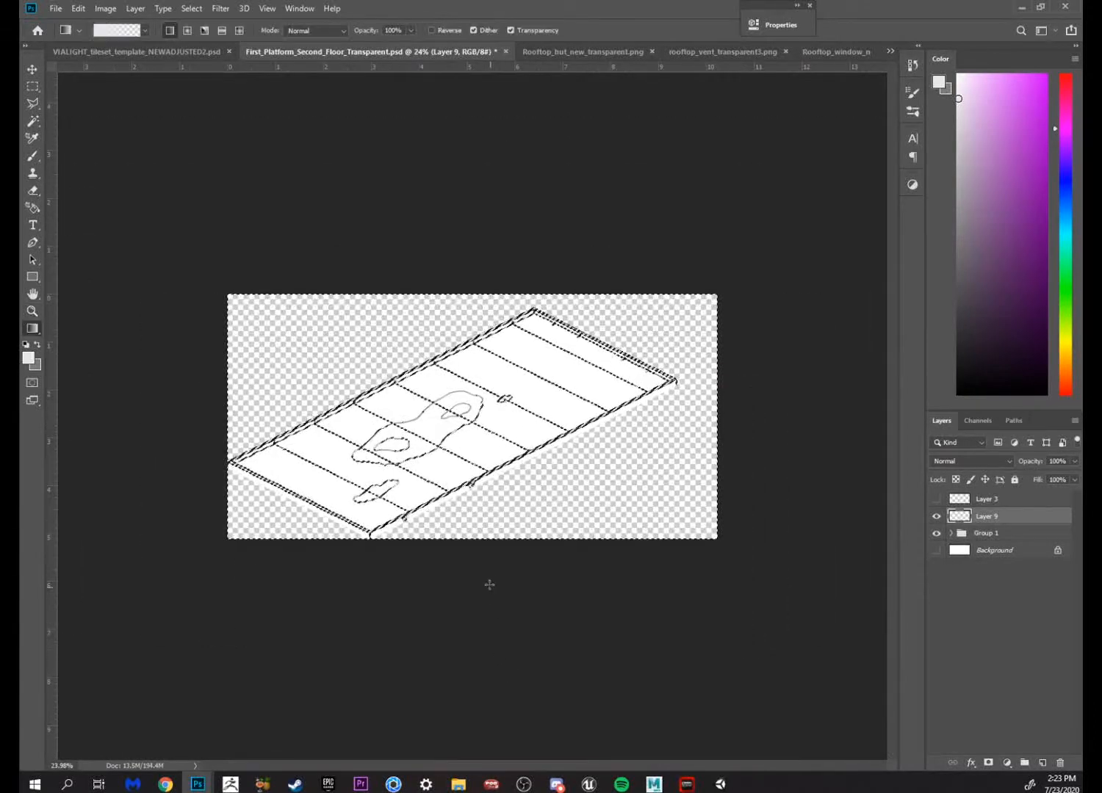
drag(489, 584, 523, 683)
key(z)
drag(494, 583, 595, 658)
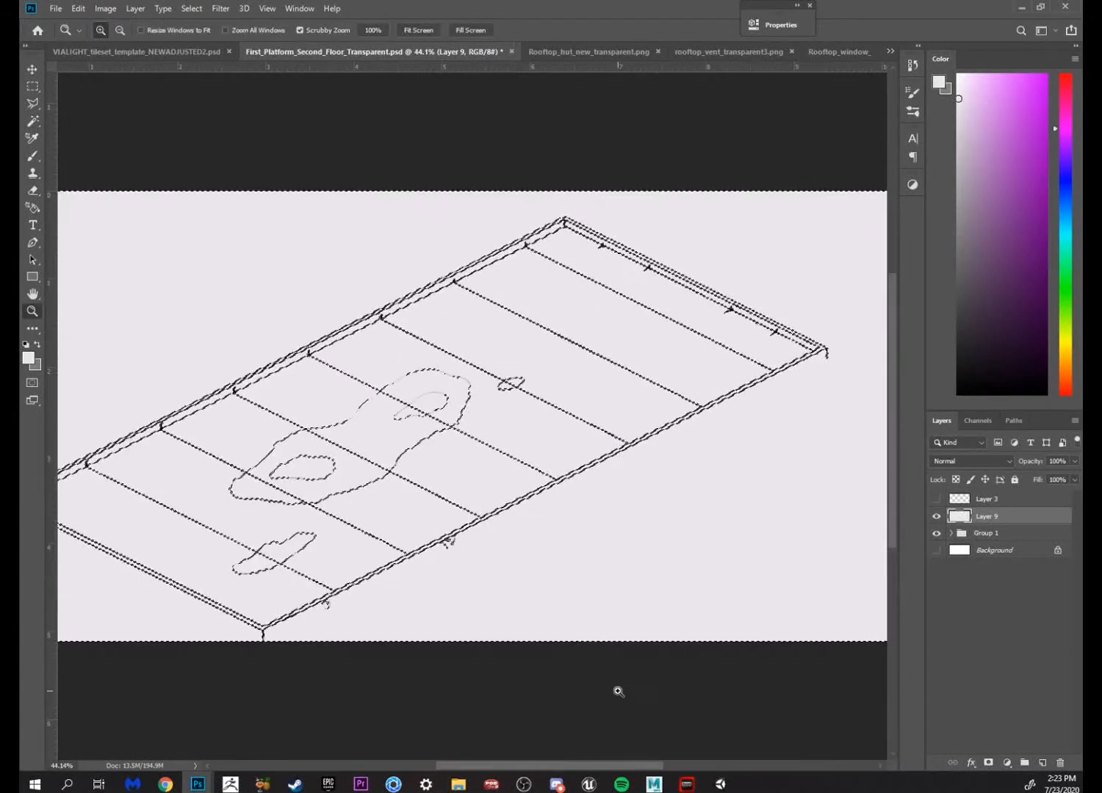
key(m)
key(ctrl+d)
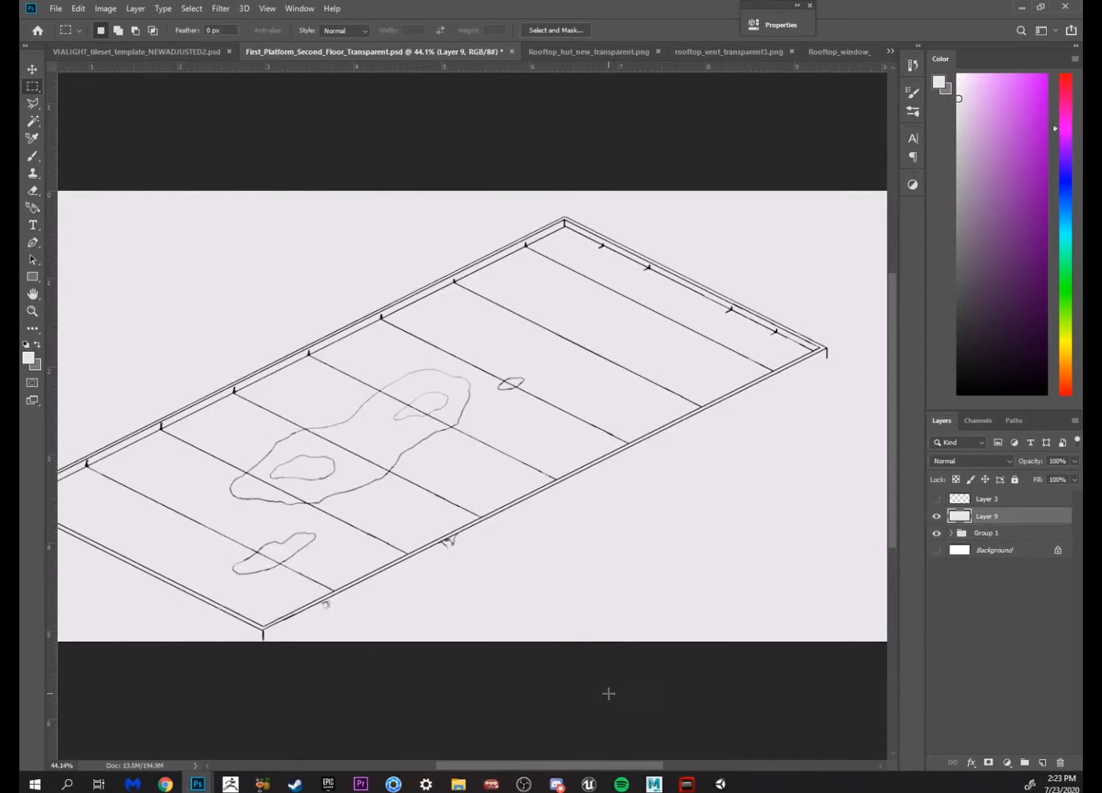
Check the line thickness on the filled platform, and undo the deselection and the gradient fill
key(z)
drag(492, 474, 685, 388)
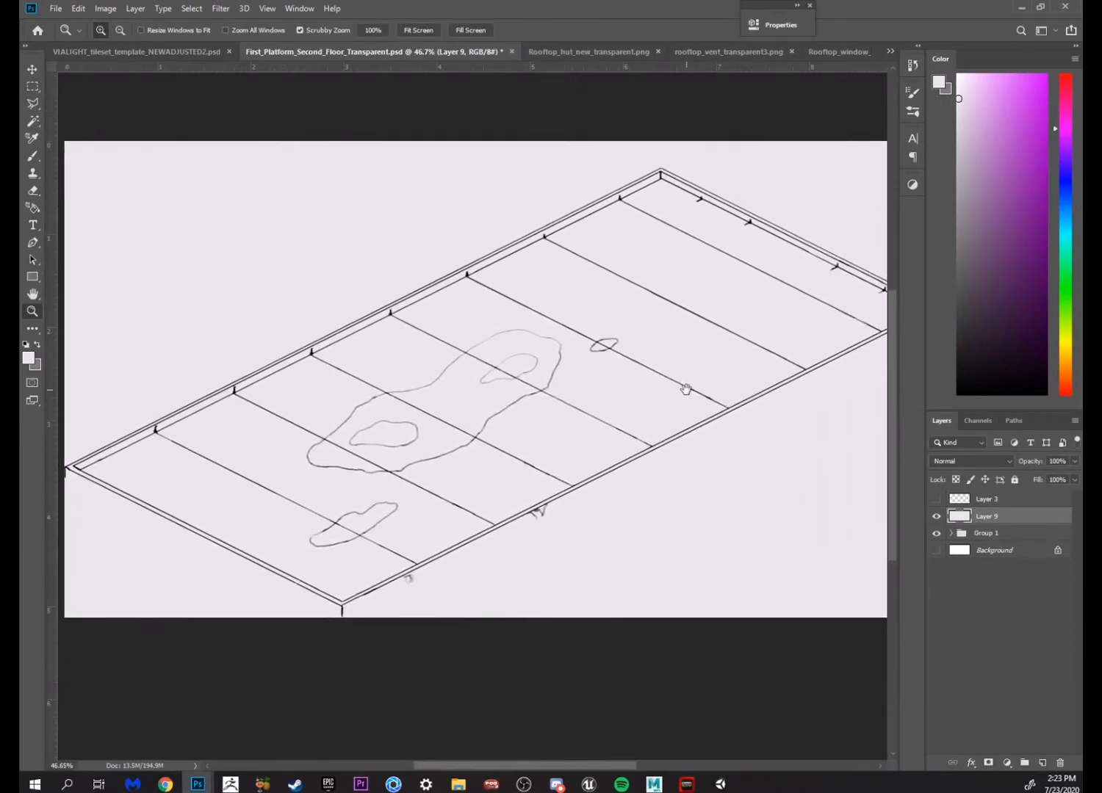
key(ctrl+z)
key(ctrl+z)
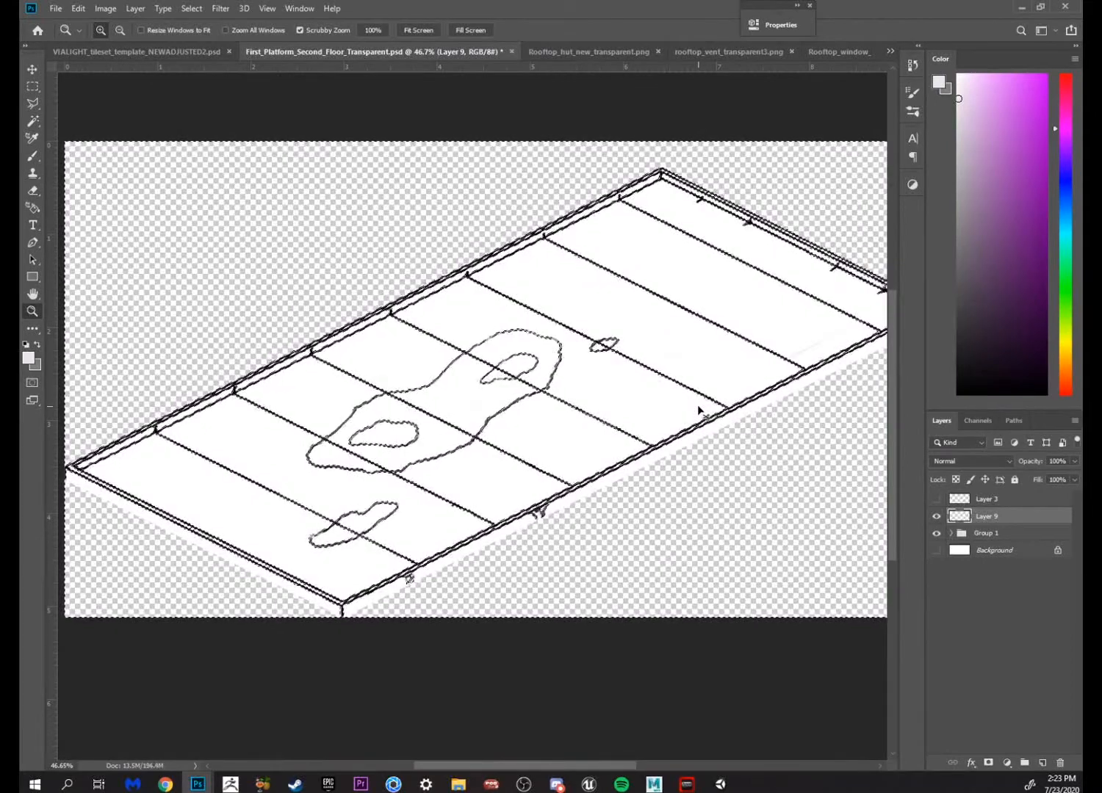
Apply the pale foreground gradient to Layer 9 again within the restored selection, and clear the selection
key(g)
drag(585, 651, 591, 733)
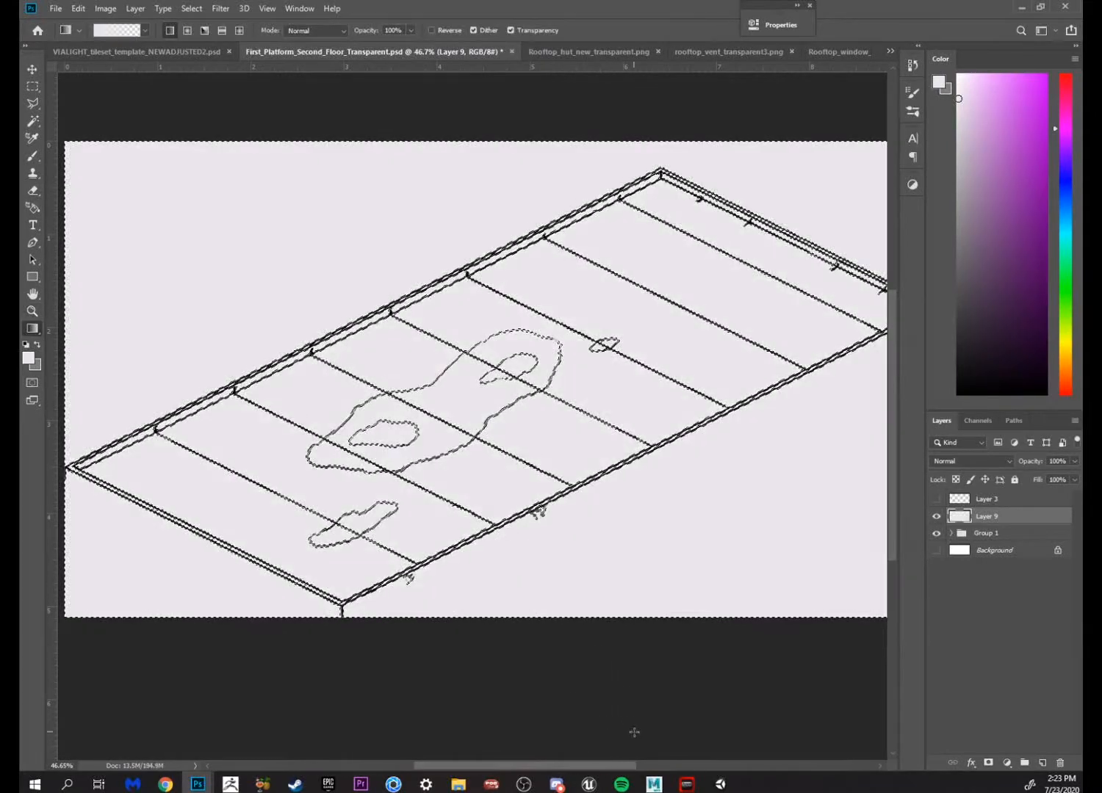
key(m)
key(ctrl+d)
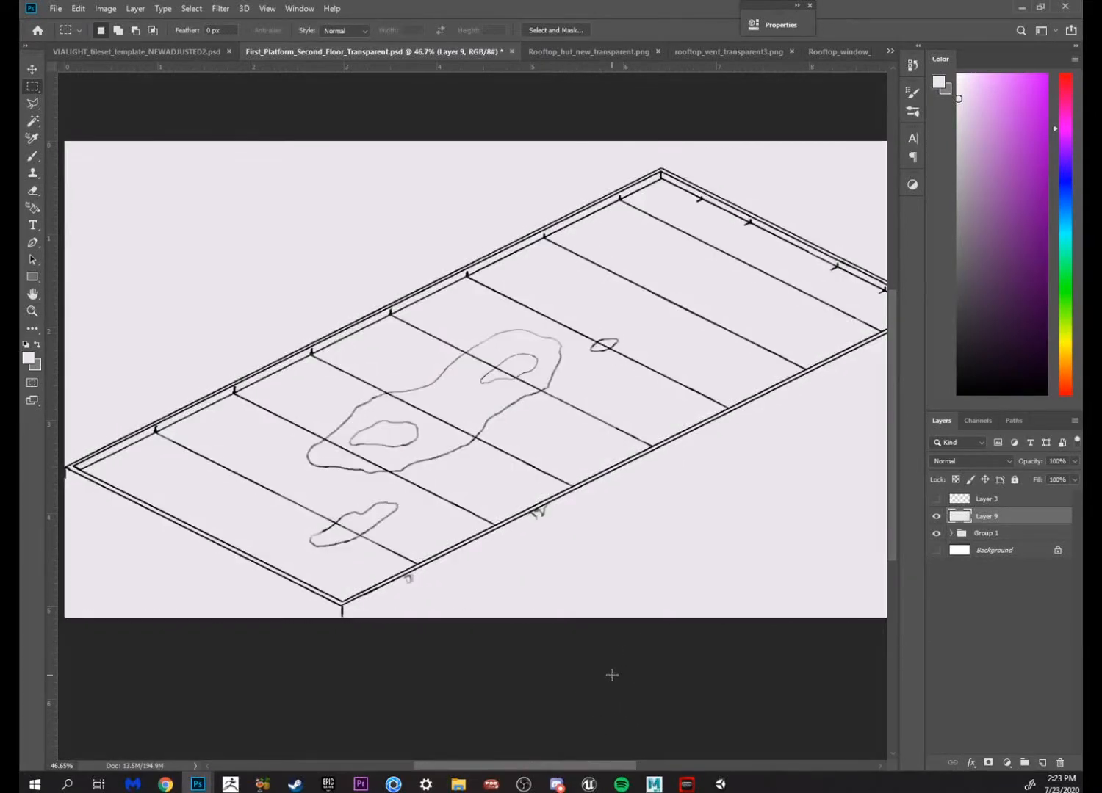
Clip Layer 9 to Group 1 and check the pale fill along the platform's edges and stain outlines
key(space)
drag(645, 619, 621, 561)
key(z)
key(space)
key(alt)
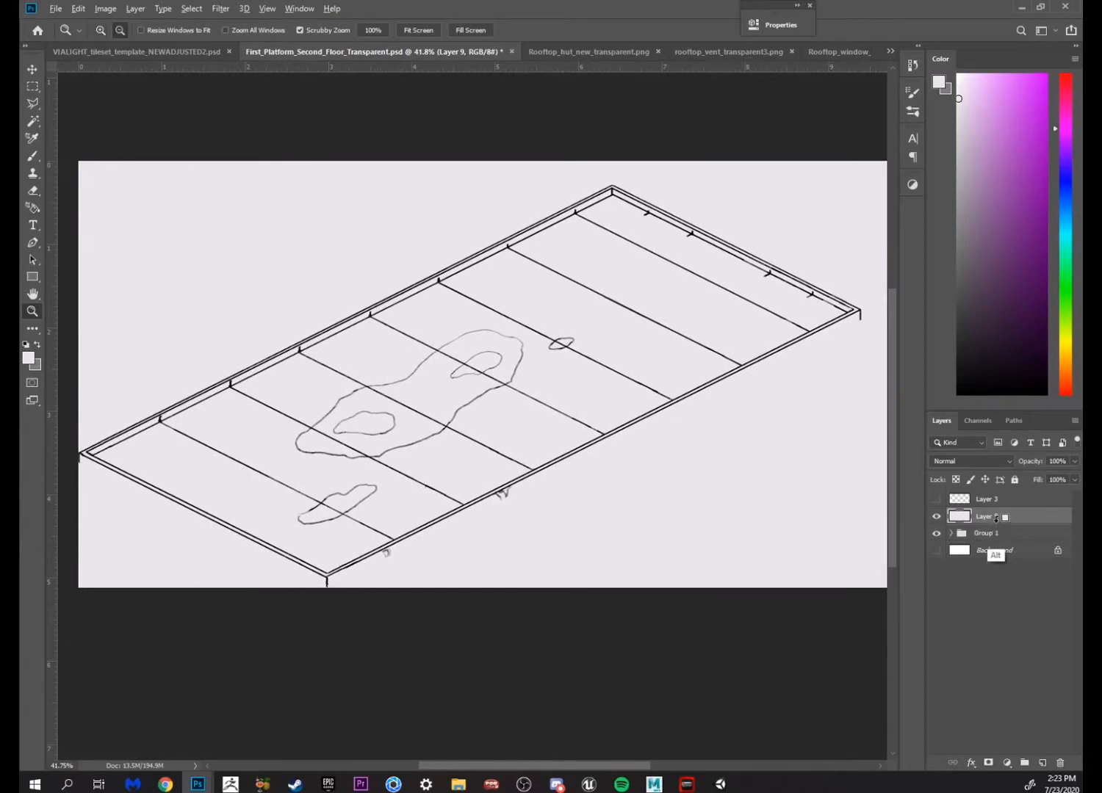
alt+click(995, 519)
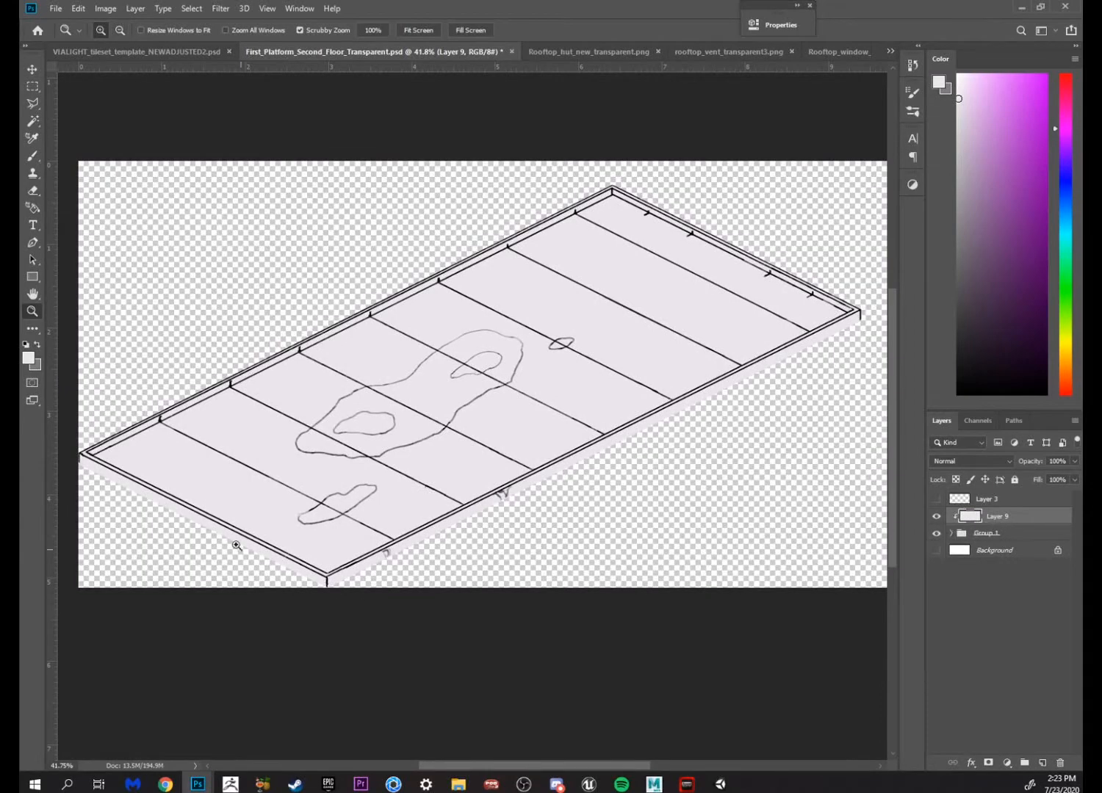
drag(297, 514, 352, 463)
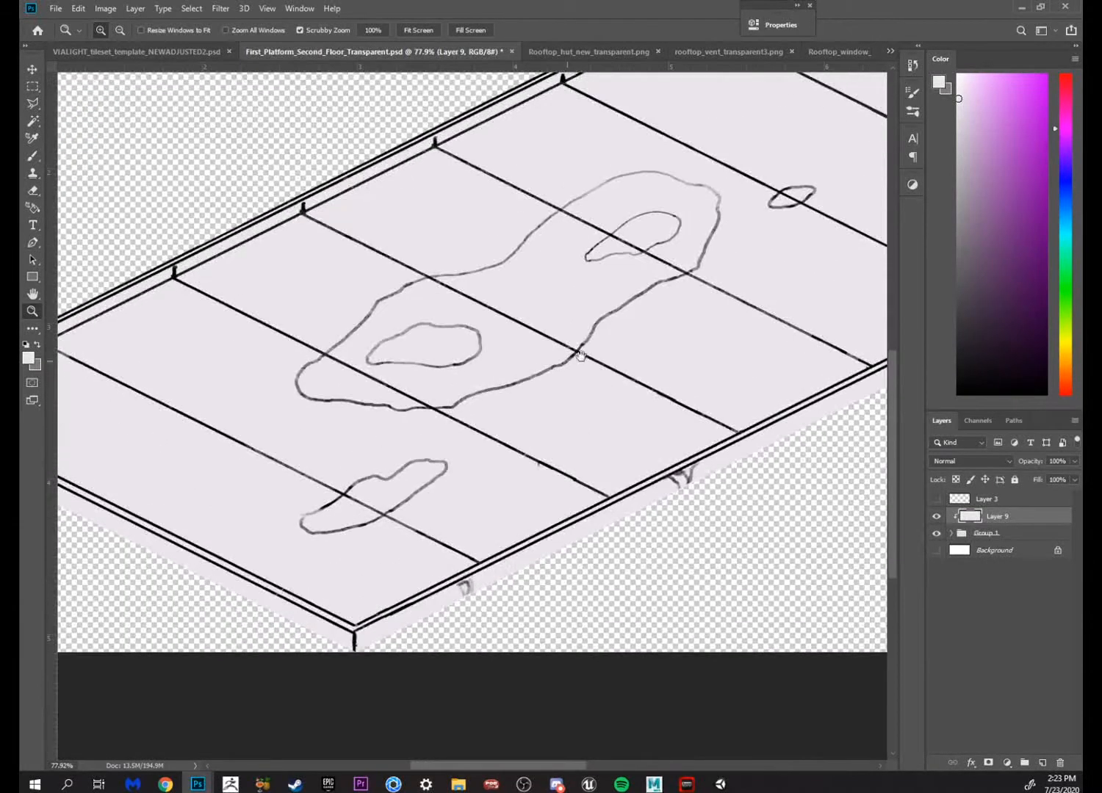
drag(581, 356, 677, 343)
drag(801, 304, 739, 360)
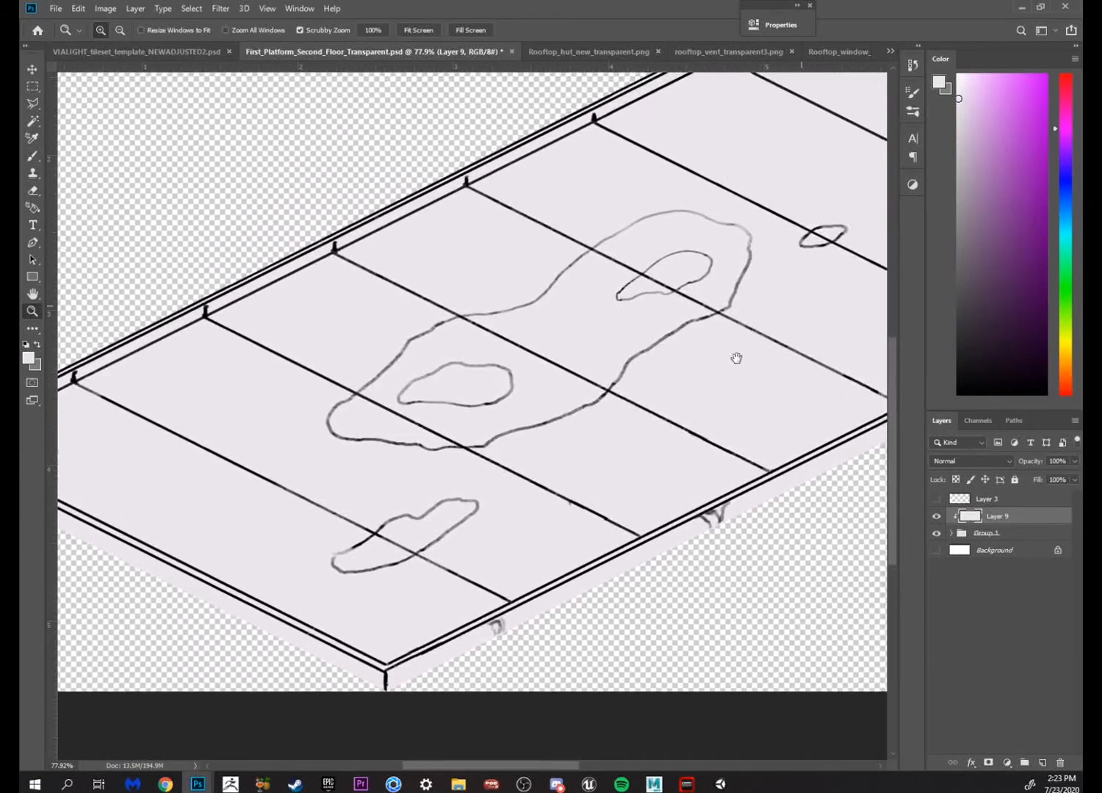
double_click(996, 515)
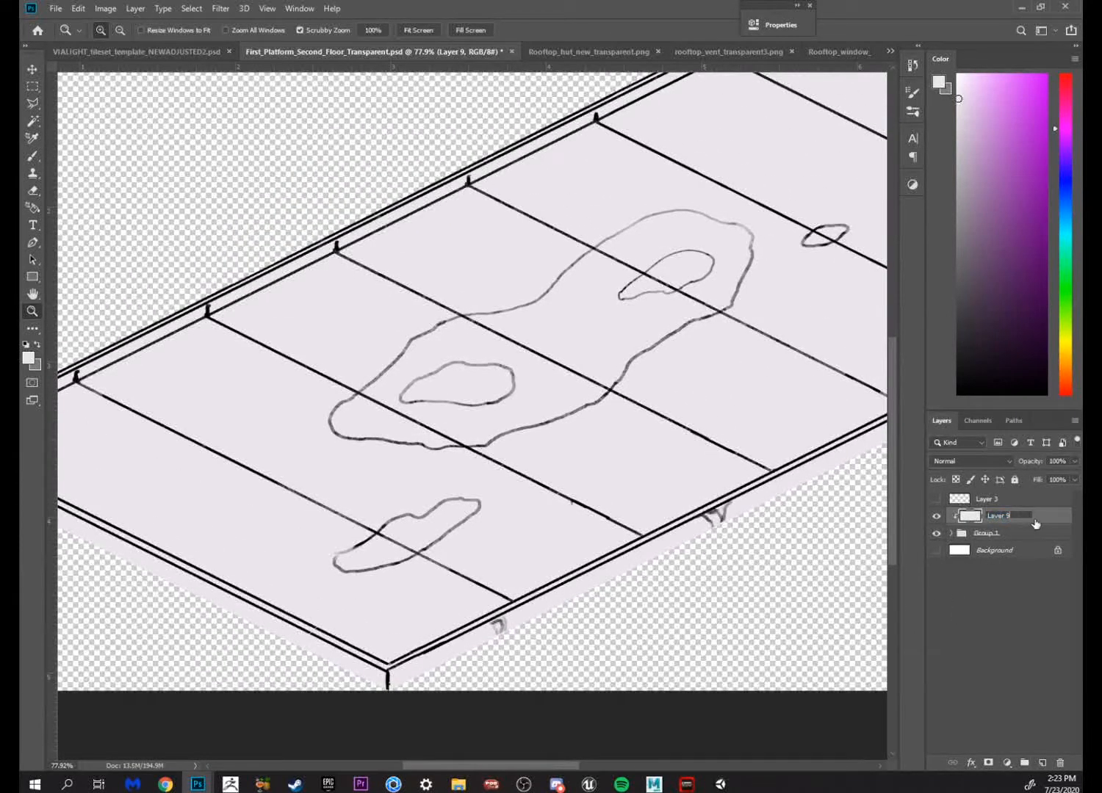
key(Return)
drag(757, 582, 804, 597)
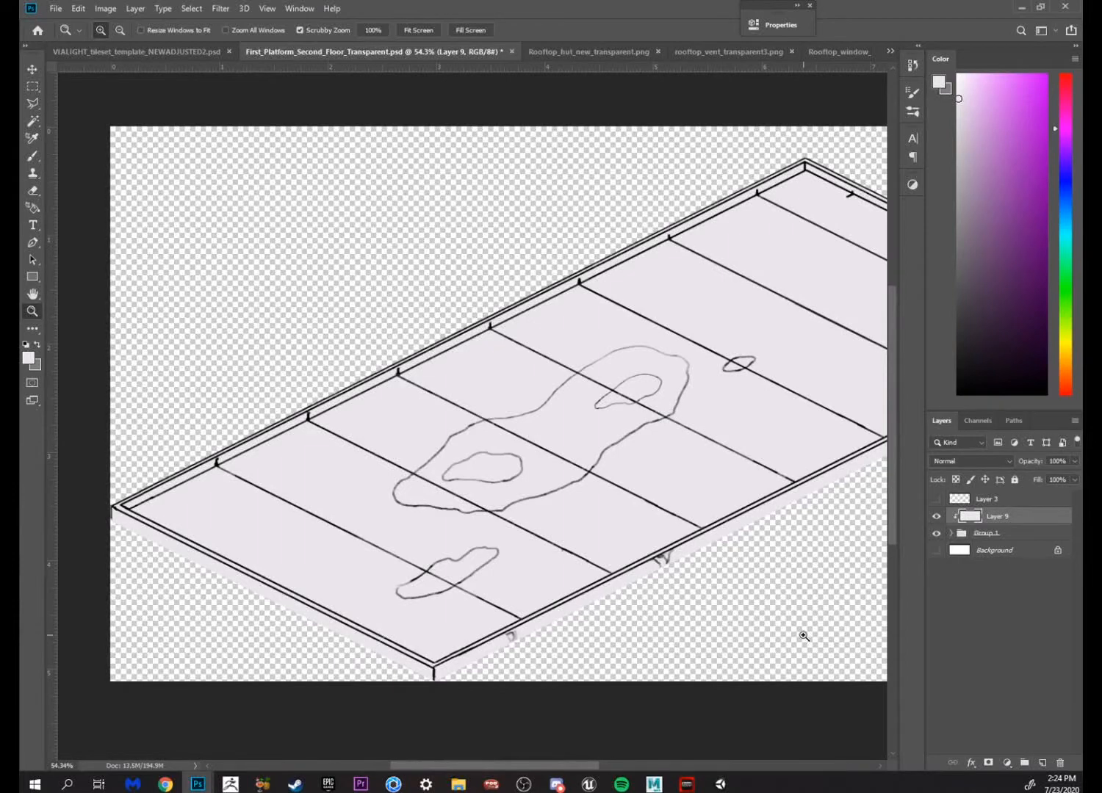
drag(604, 353, 596, 357)
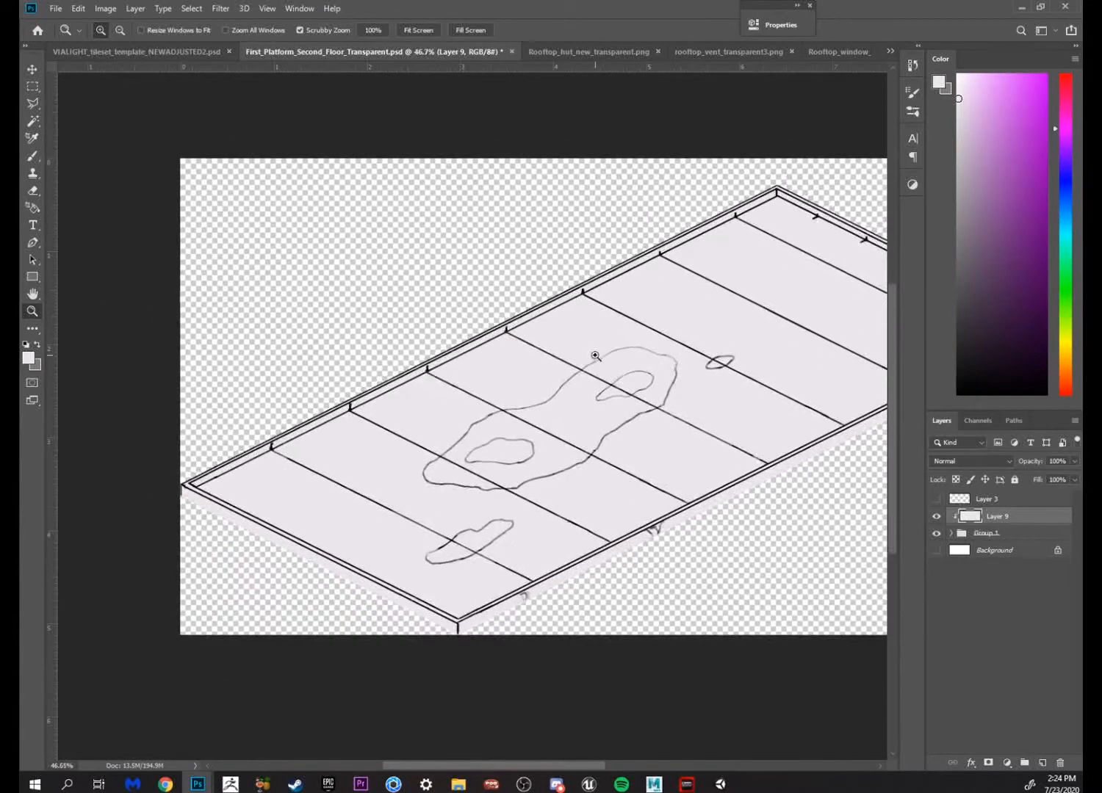
drag(674, 325, 558, 353)
Look over the open rooftop window, vent and hut drawings, and return to First_Platform_Second_Floor_Transparent.psd
click(848, 52)
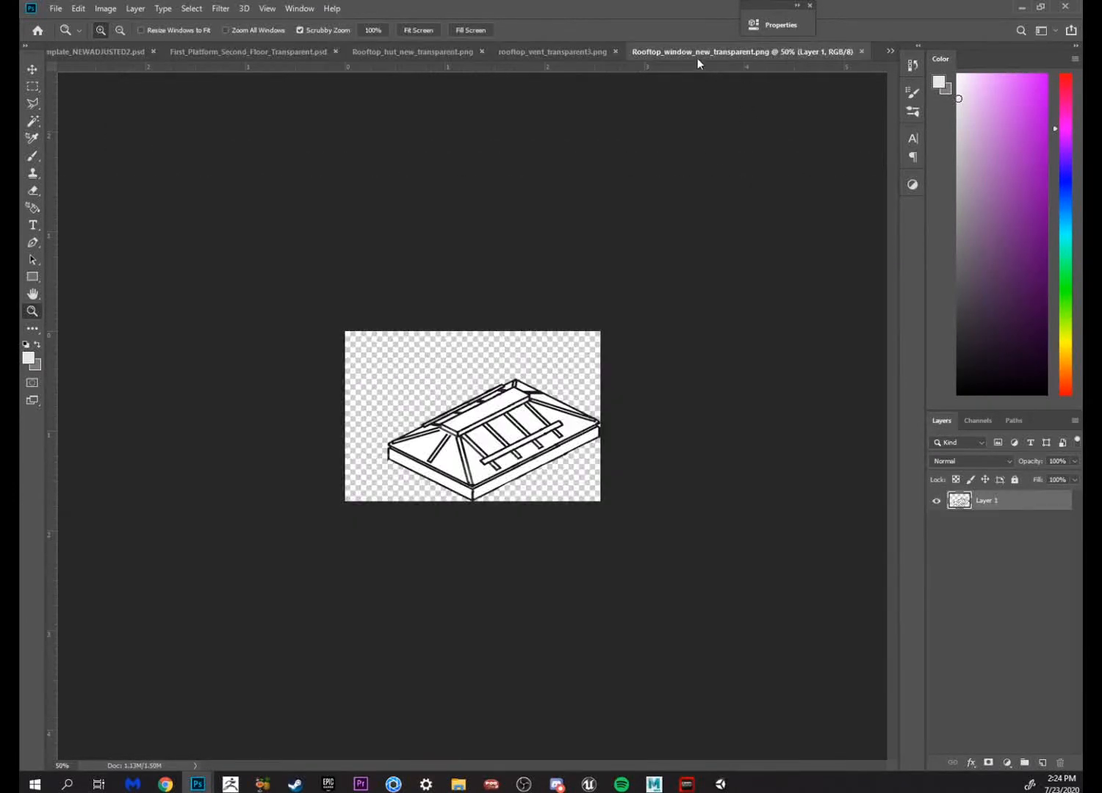
click(570, 53)
click(426, 50)
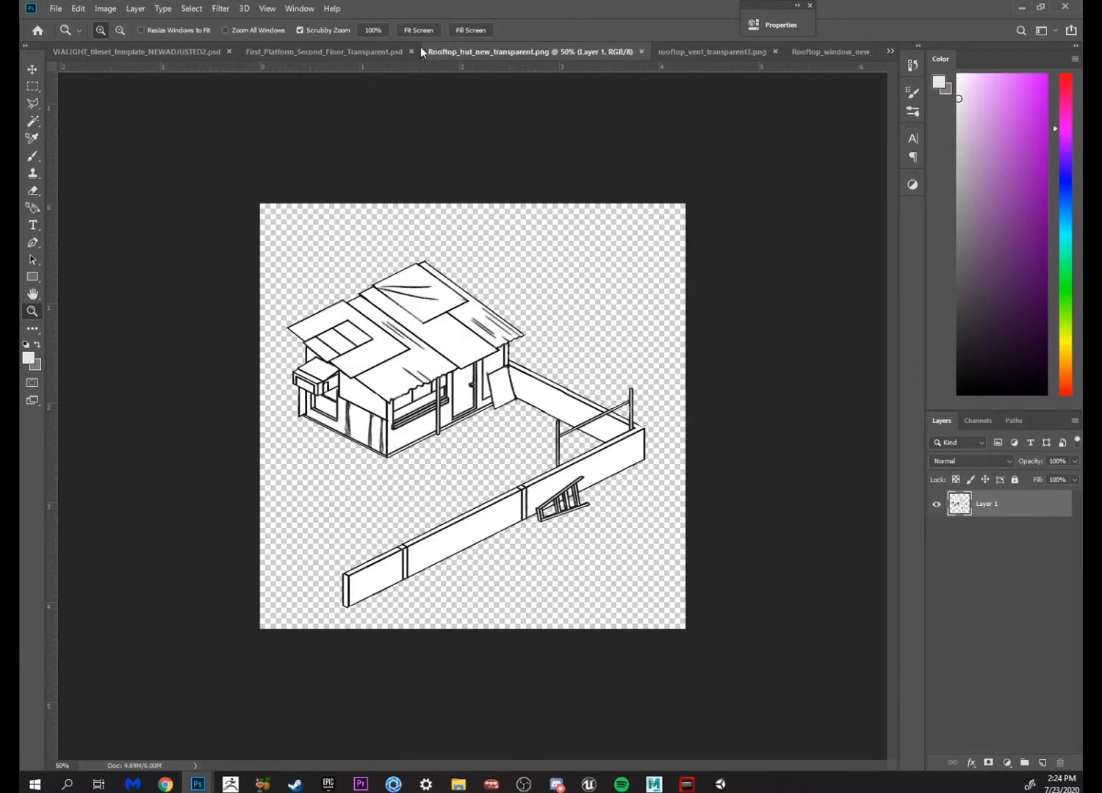
click(324, 52)
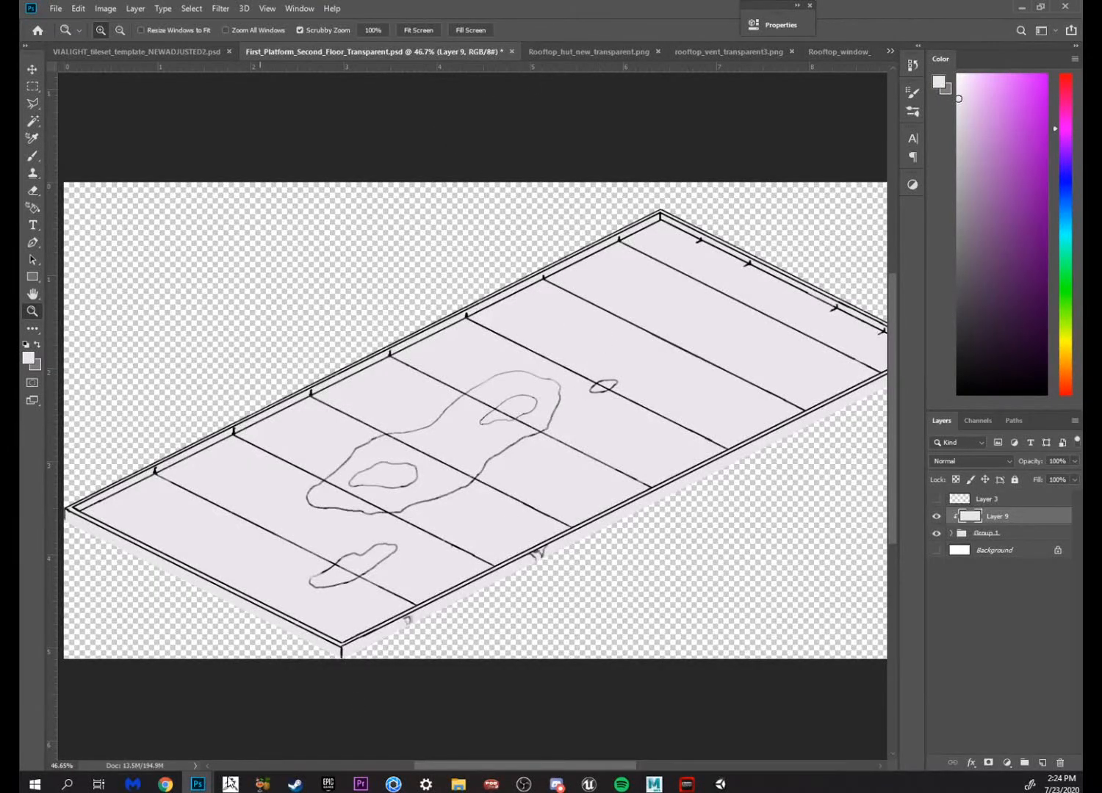
Switch to First_Platform_First_Floor_Transparent.psd and sample the slate-blue shadow colour along the double floor line as foreground colour
mouse_move(201, 787)
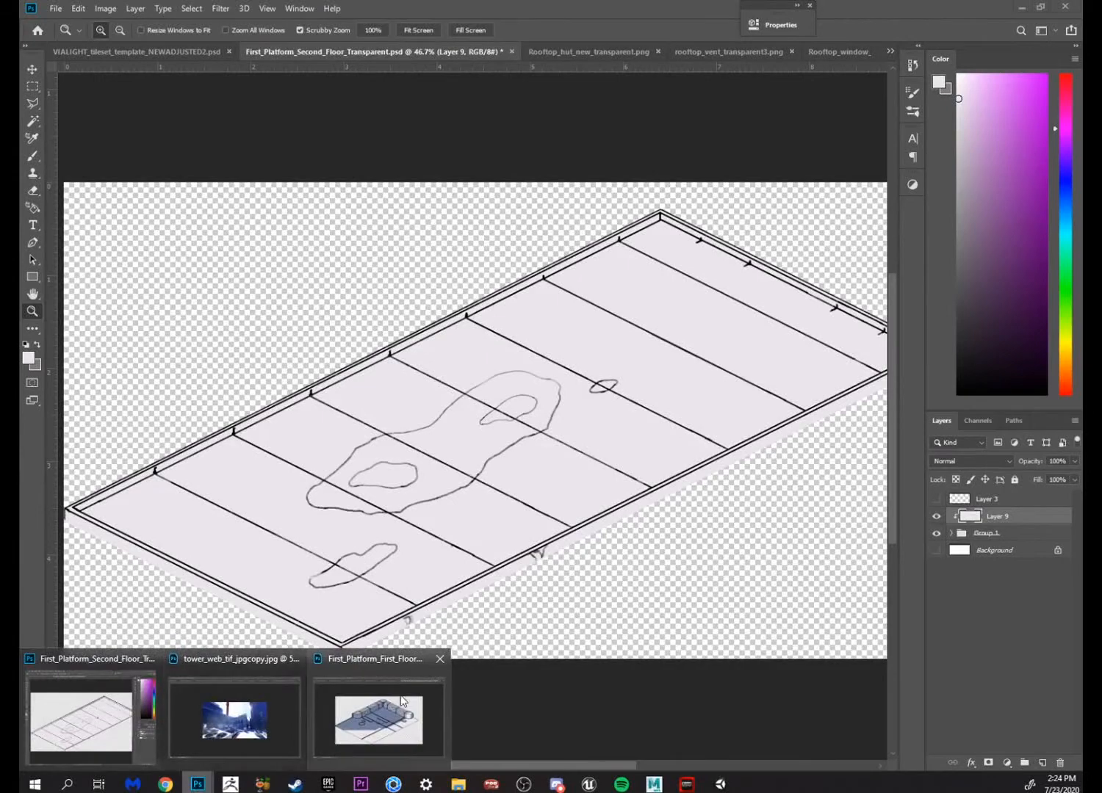
click(387, 718)
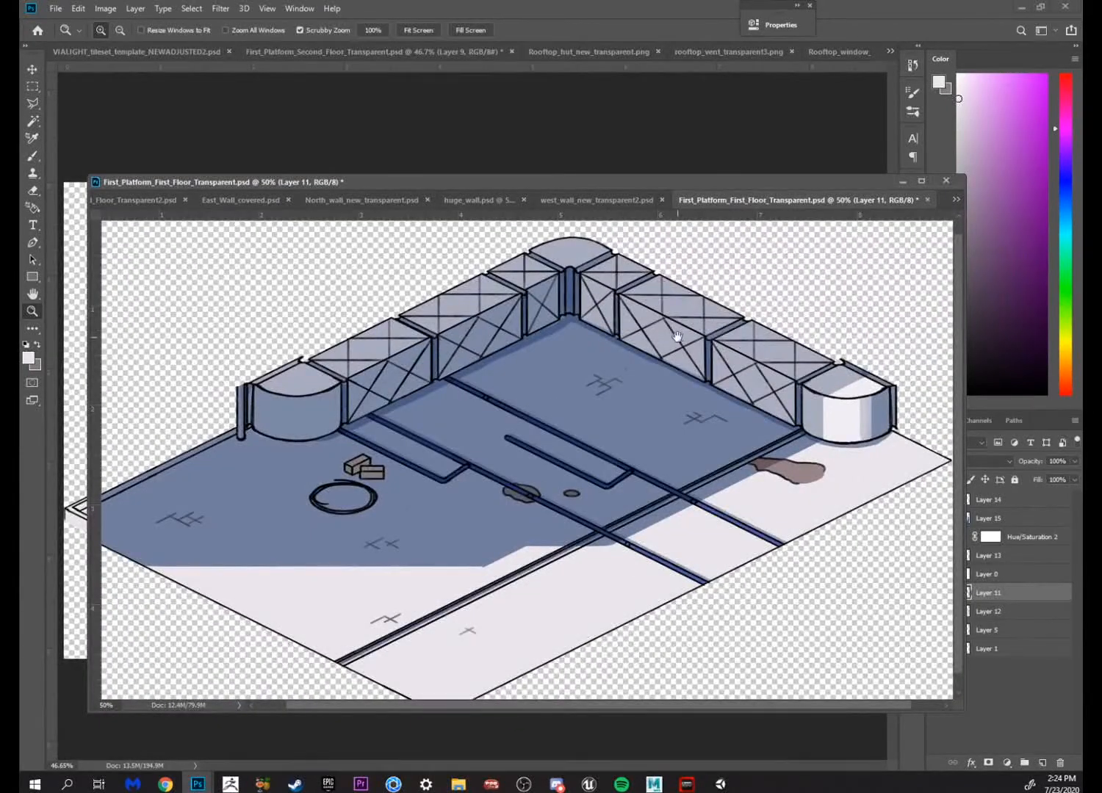
drag(677, 336, 643, 342)
mouse_move(543, 551)
mouse_down()
mouse_move(580, 520)
mouse_move(651, 406)
mouse_up()
key(b)
alt+click(547, 440)
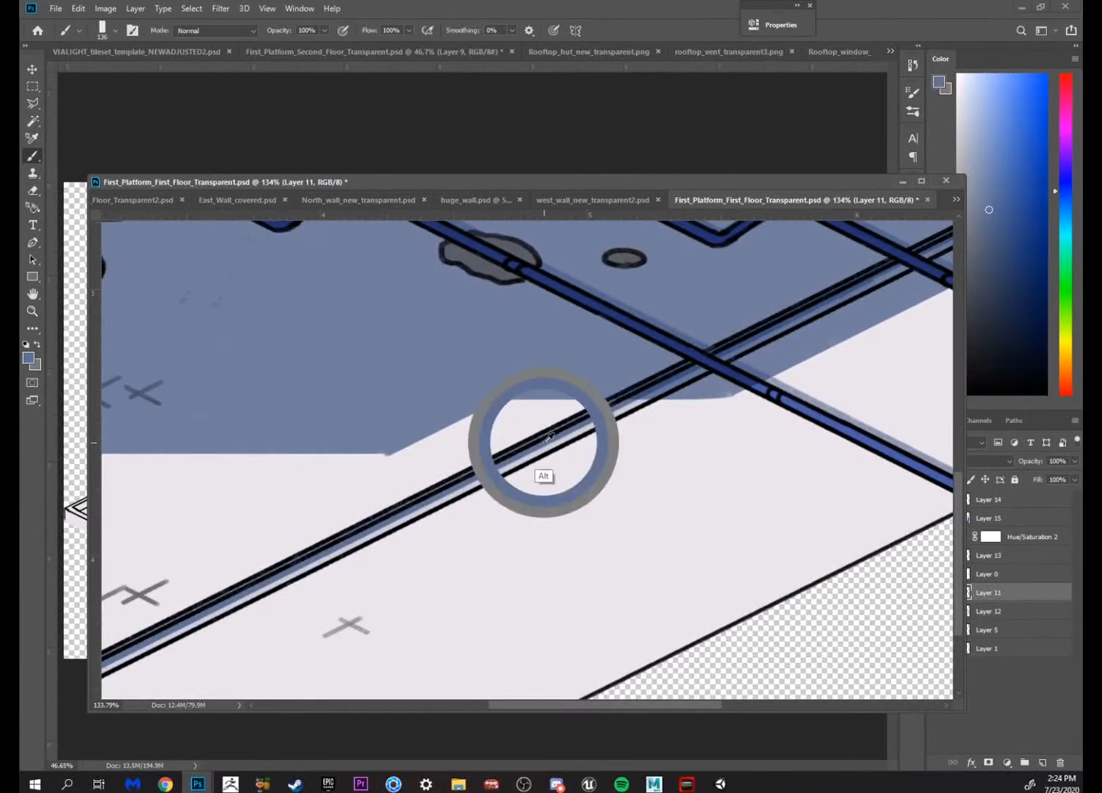
Resample the slate-blue floor shadow colour, return to the second-floor platform tile, and add a Curves adjustment layer above Layer 9
alt+click(548, 439)
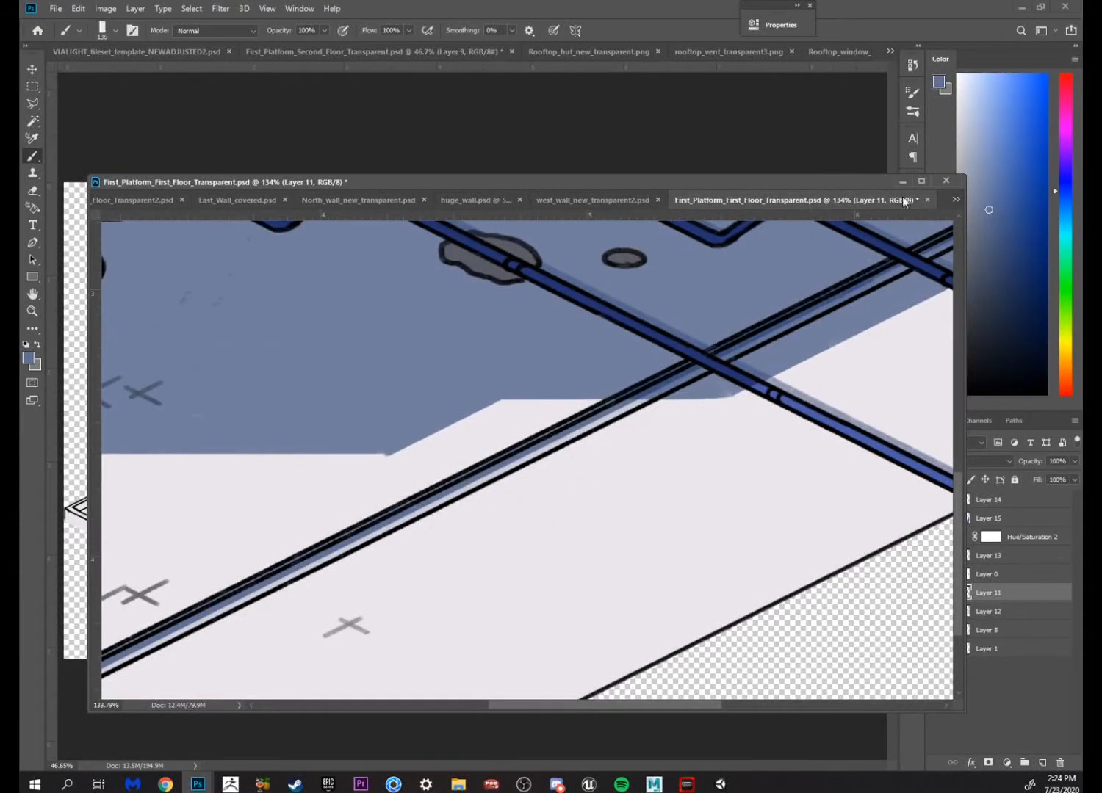
click(902, 181)
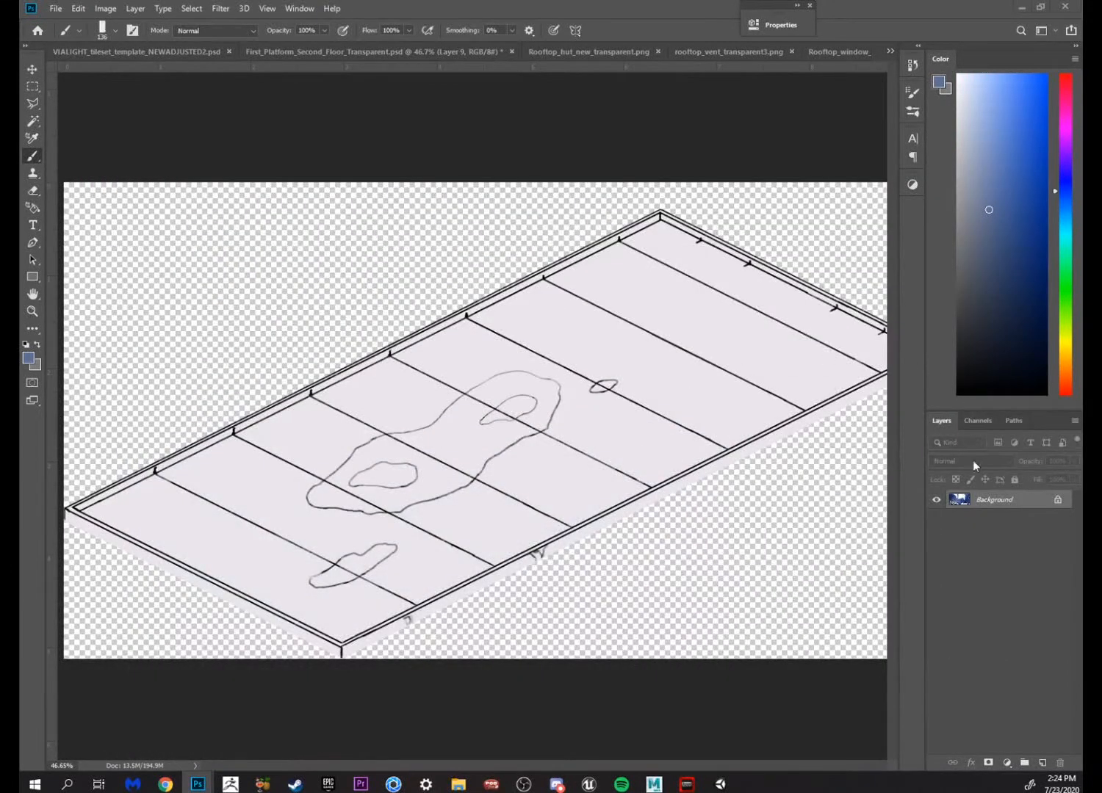
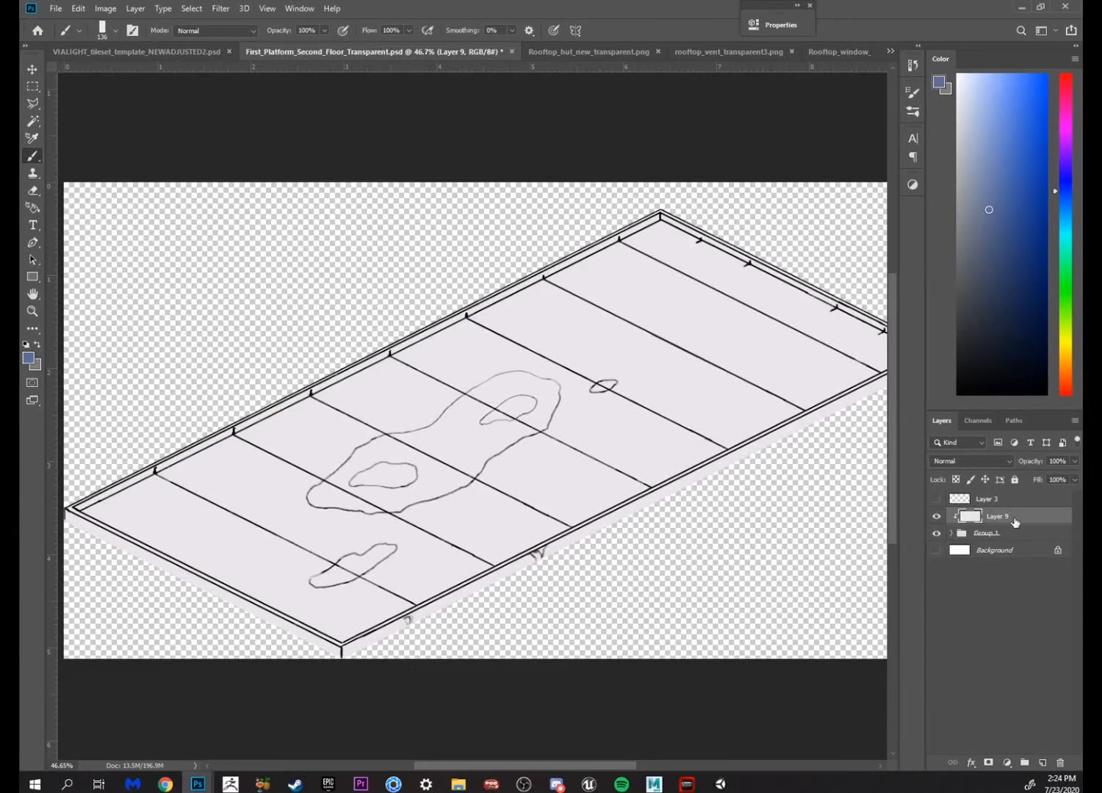
click(911, 185)
click(777, 208)
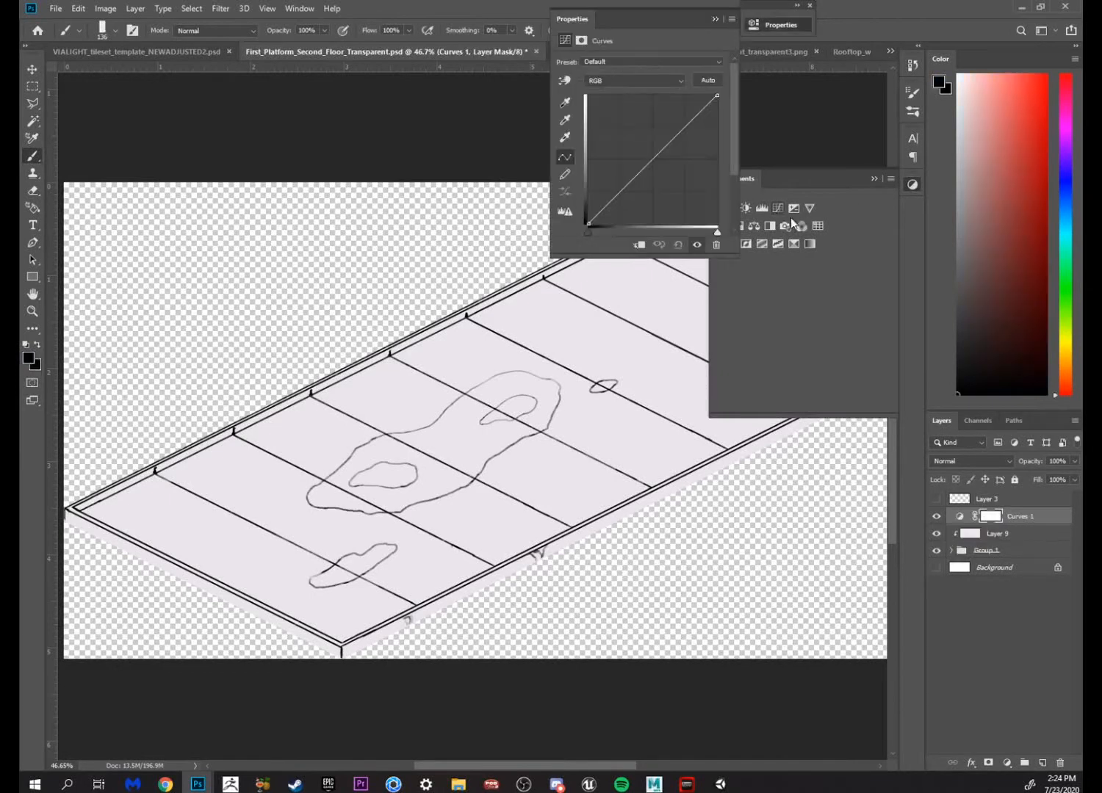
click(882, 181)
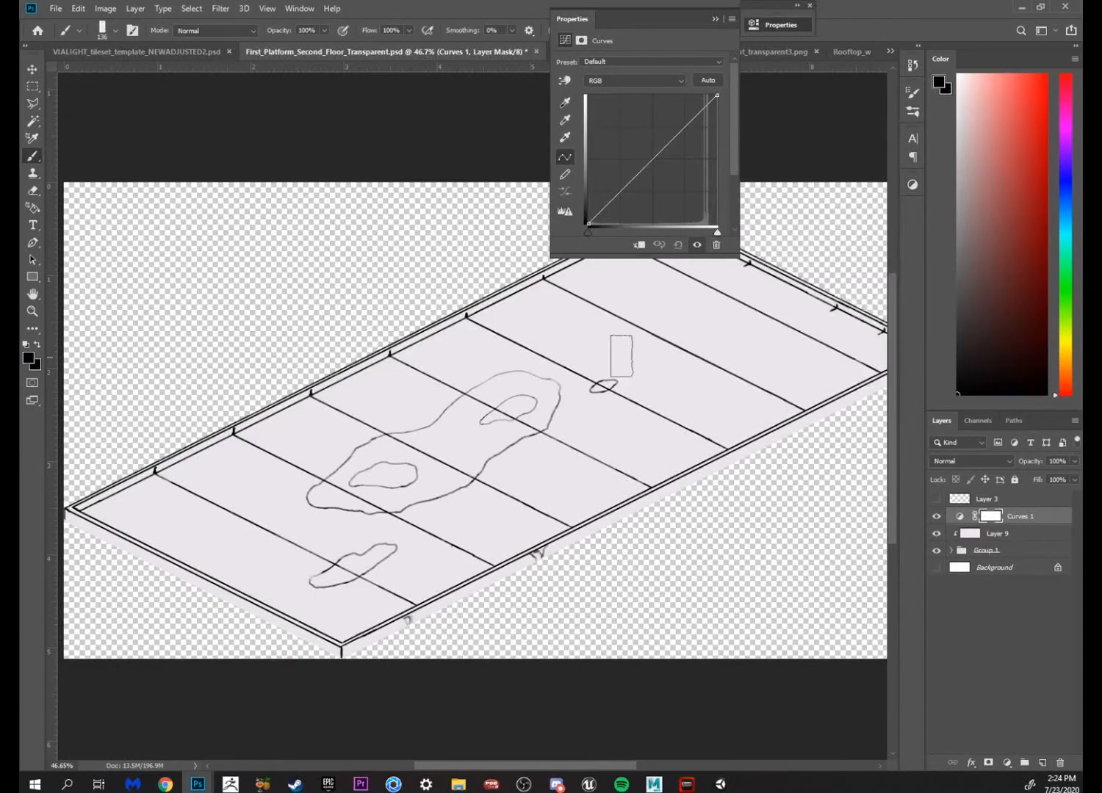
Set the brush to 37 px, try a stroke on Layer 9 below the platform's upper edge line, and undo it
click(995, 539)
key(z)
drag(554, 329, 636, 287)
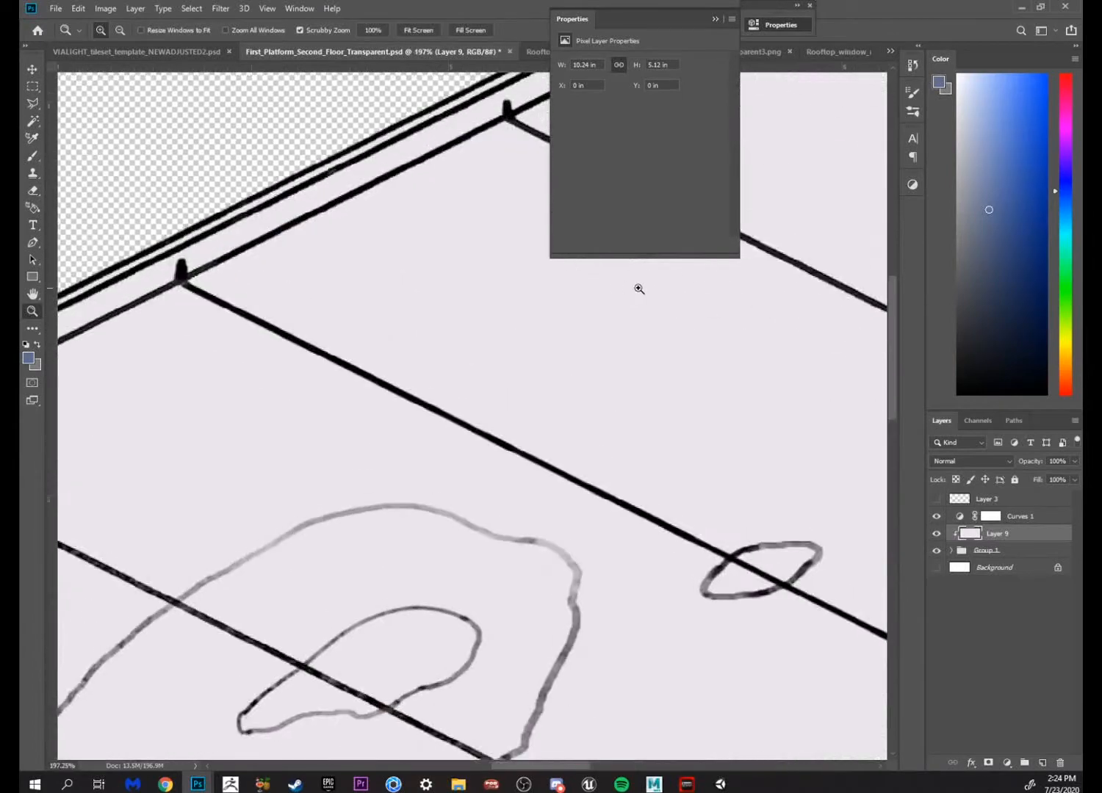
drag(595, 339, 676, 551)
key(b)
right_click(505, 345)
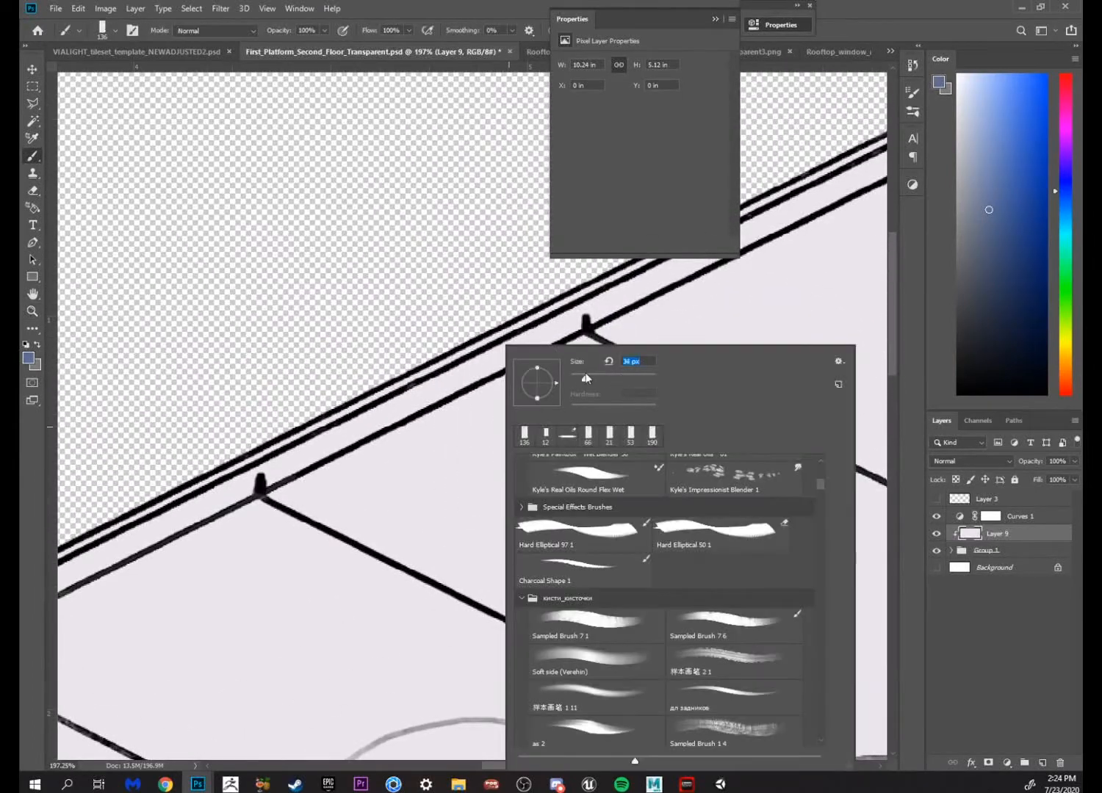
mouse_move(422, 411)
mouse_down()
mouse_move(456, 426)
mouse_move(434, 442)
mouse_move(481, 415)
mouse_move(490, 430)
mouse_up()
key(ctrl+z)
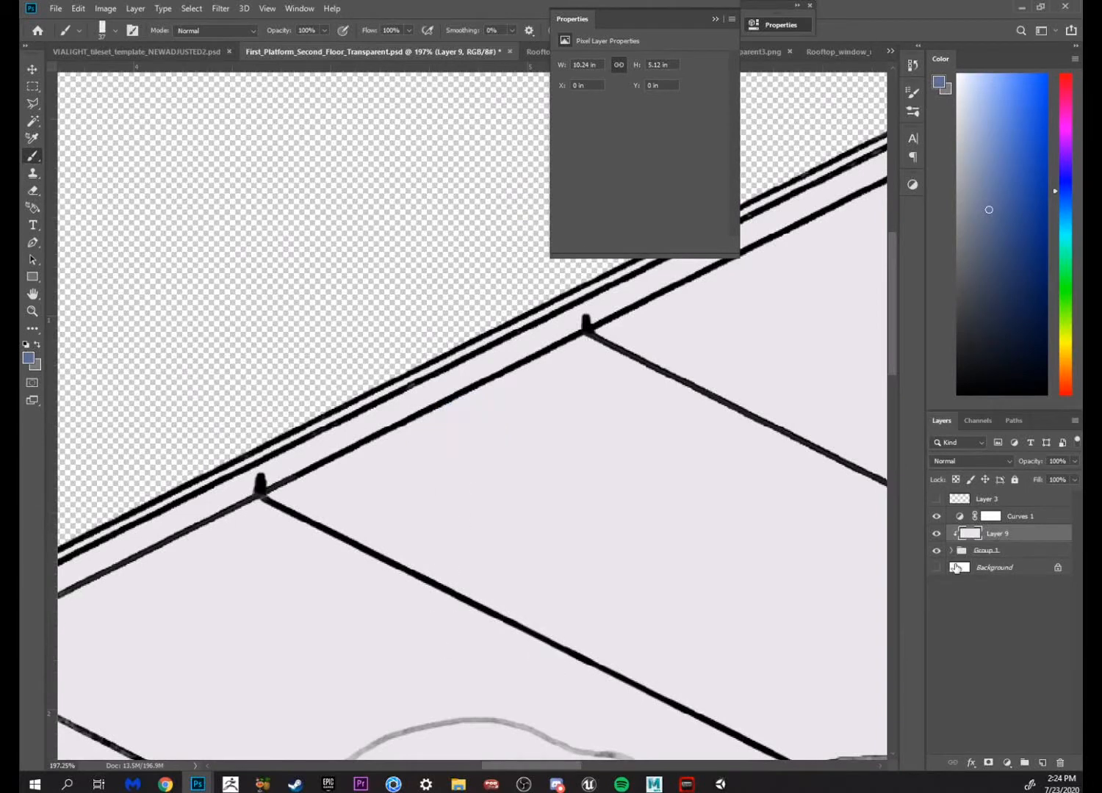
Add a new layer above Curves 1 and paint a small slate-blue reference swatch just below the platform's upper edge line
key(ctrl+s)
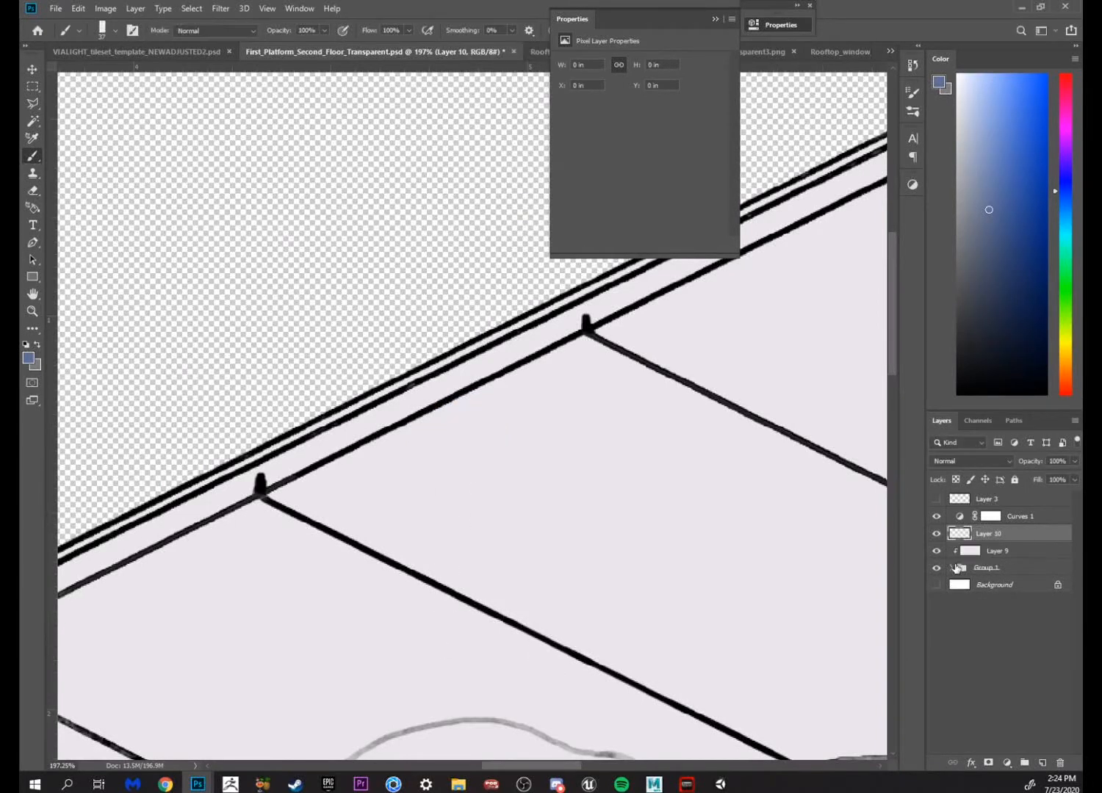
drag(999, 537, 996, 517)
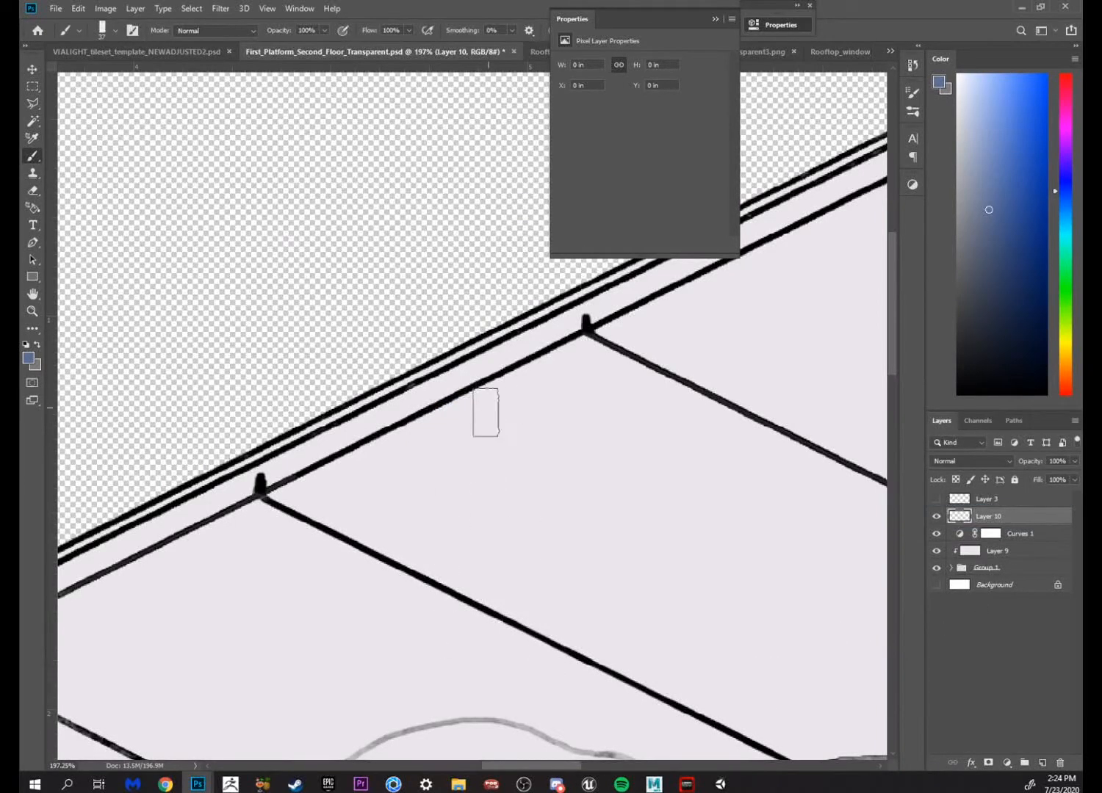
mouse_move(487, 412)
mouse_down()
mouse_move(517, 393)
mouse_move(445, 433)
mouse_move(474, 393)
mouse_up()
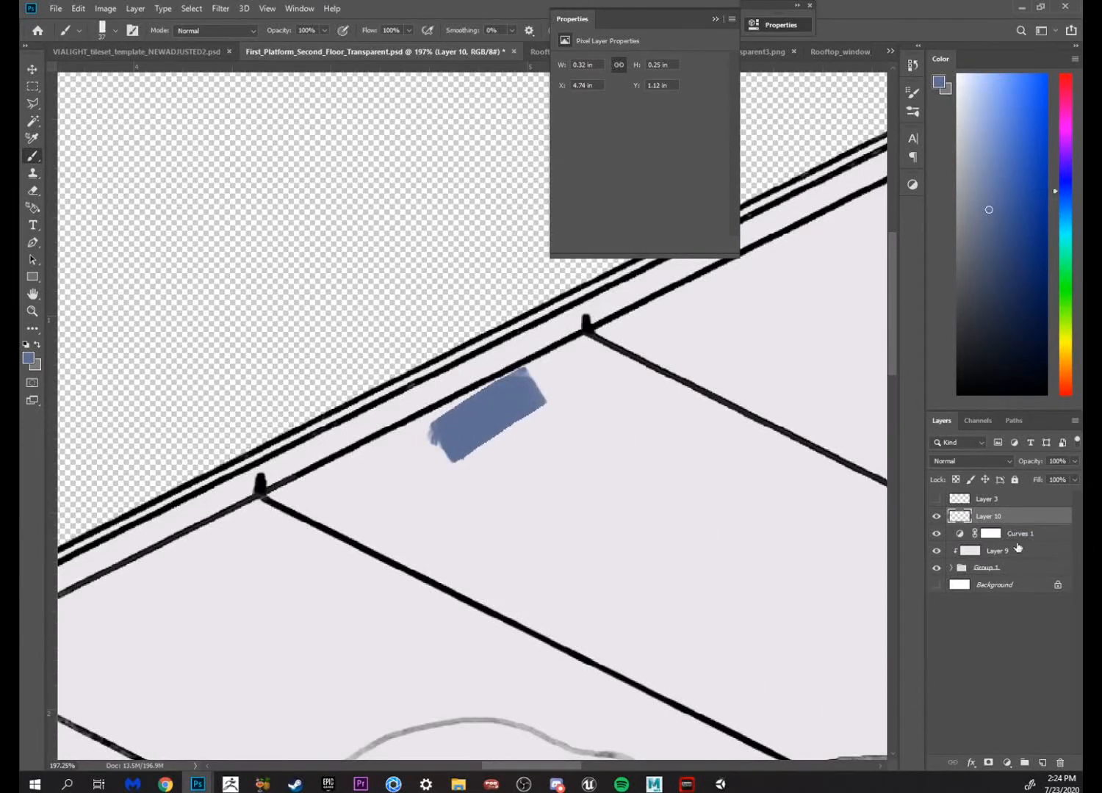
Fill the Curves 1 layer mask with black using the Gradient tool to hide the adjustment everywhere
click(985, 535)
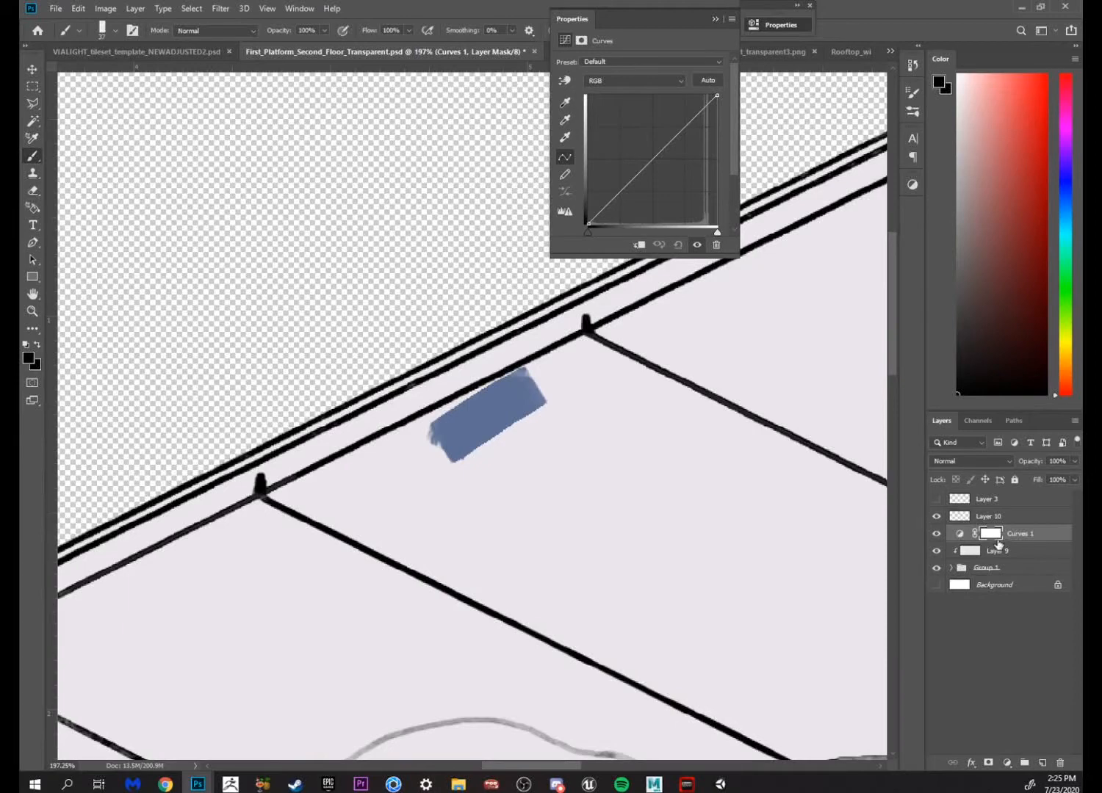
key(z)
drag(702, 571, 639, 588)
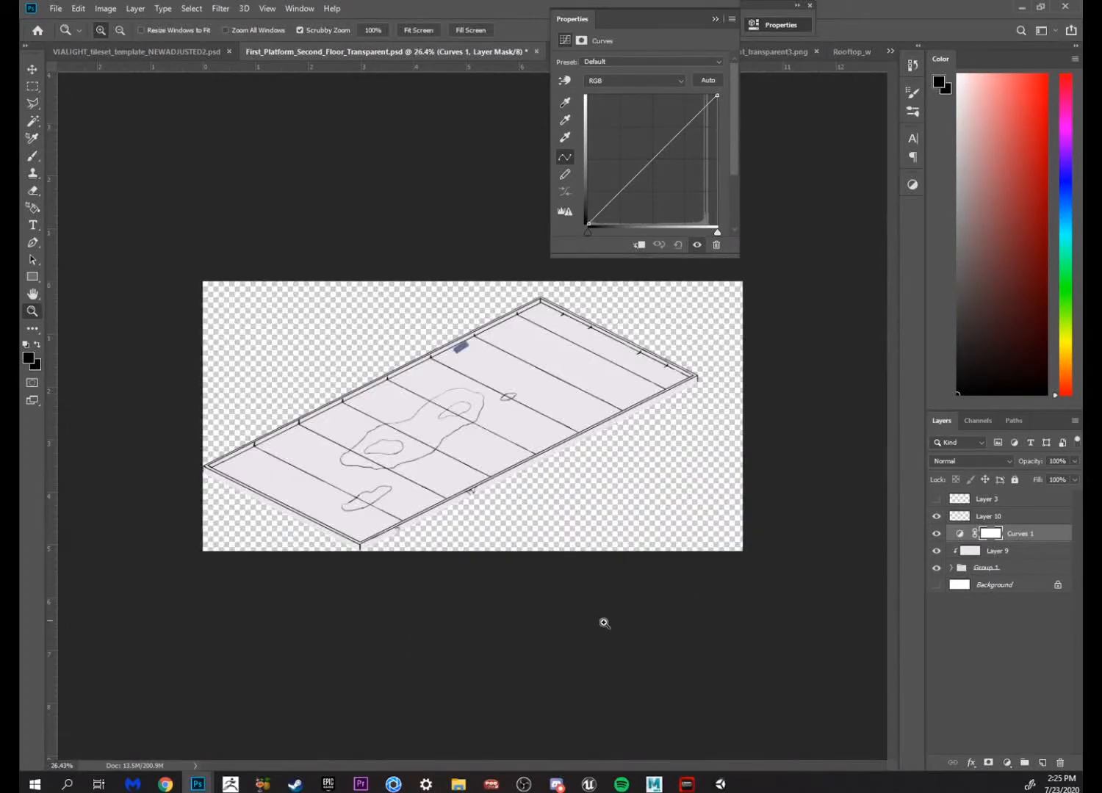
key(g)
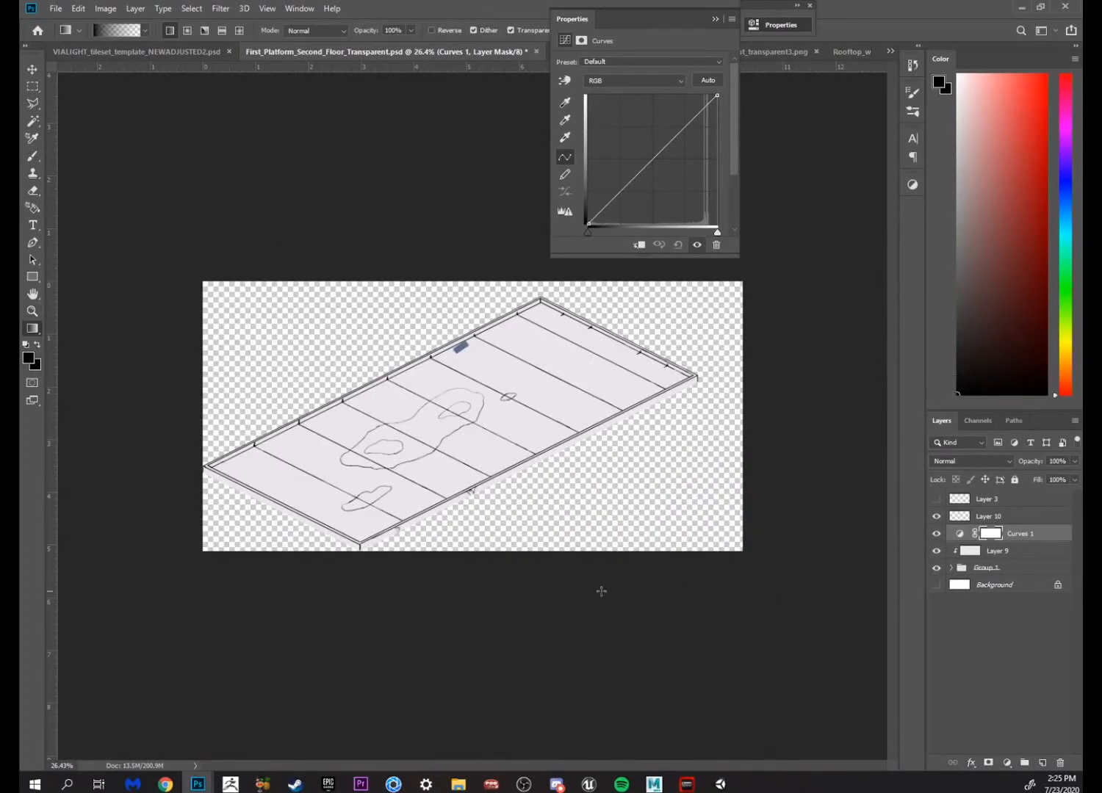
drag(547, 566, 579, 678)
Paint a white test patch on the Curves 1 mask beside the blue swatch and lower the curve's white point to about half
key(z)
drag(426, 402, 507, 345)
drag(497, 334, 379, 627)
key(b)
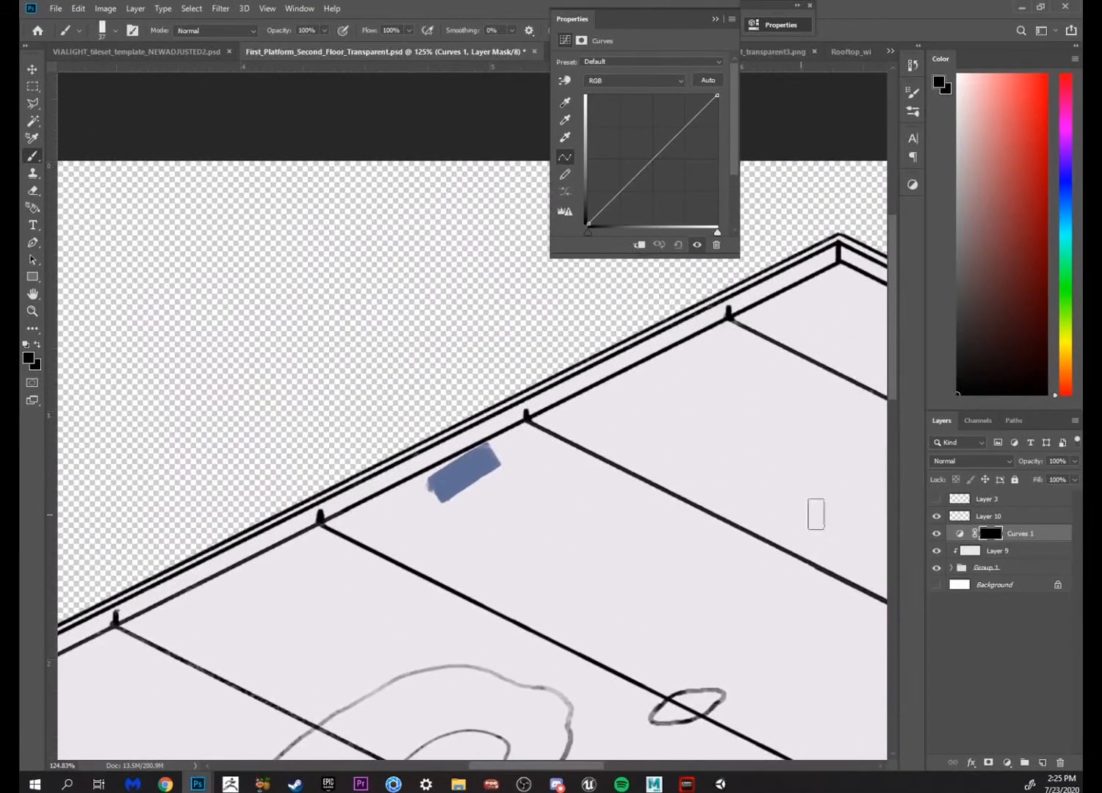
key(x)
drag(719, 94, 743, 163)
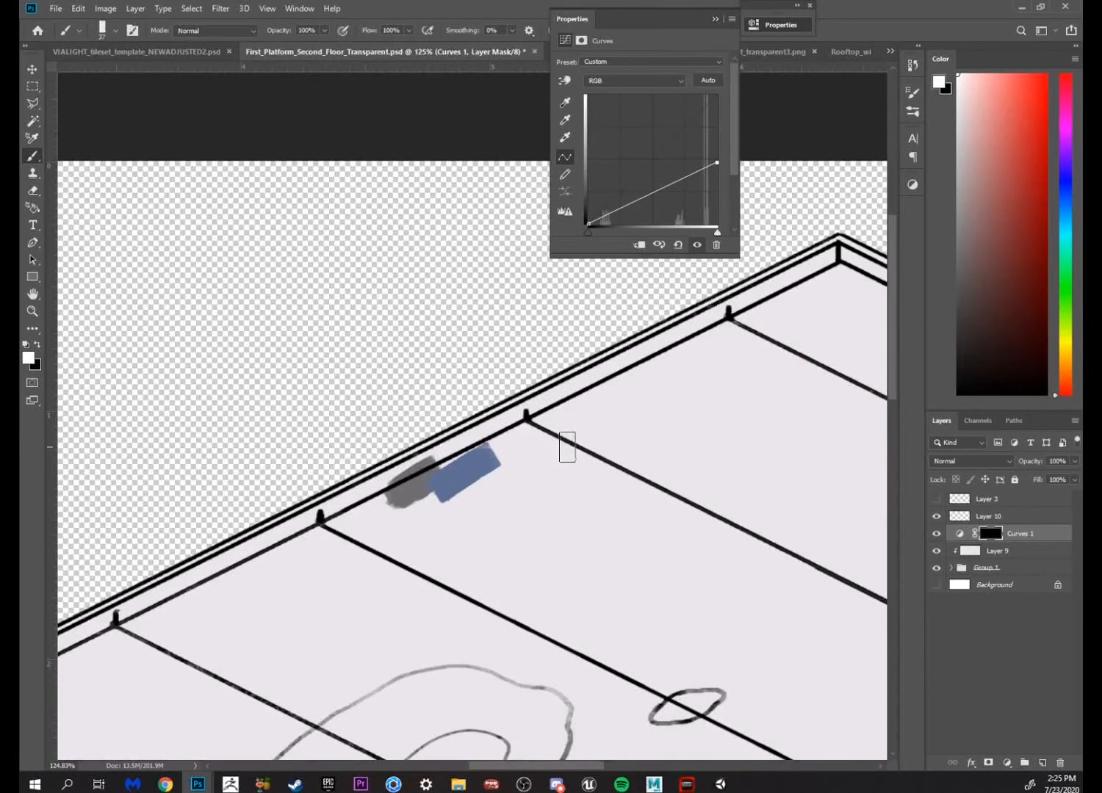
Paint a shadow patch on the Curves 1 mask inside the platform's far-left corner with a 25 px white brush
key(z)
drag(567, 446, 610, 437)
drag(328, 417, 752, 366)
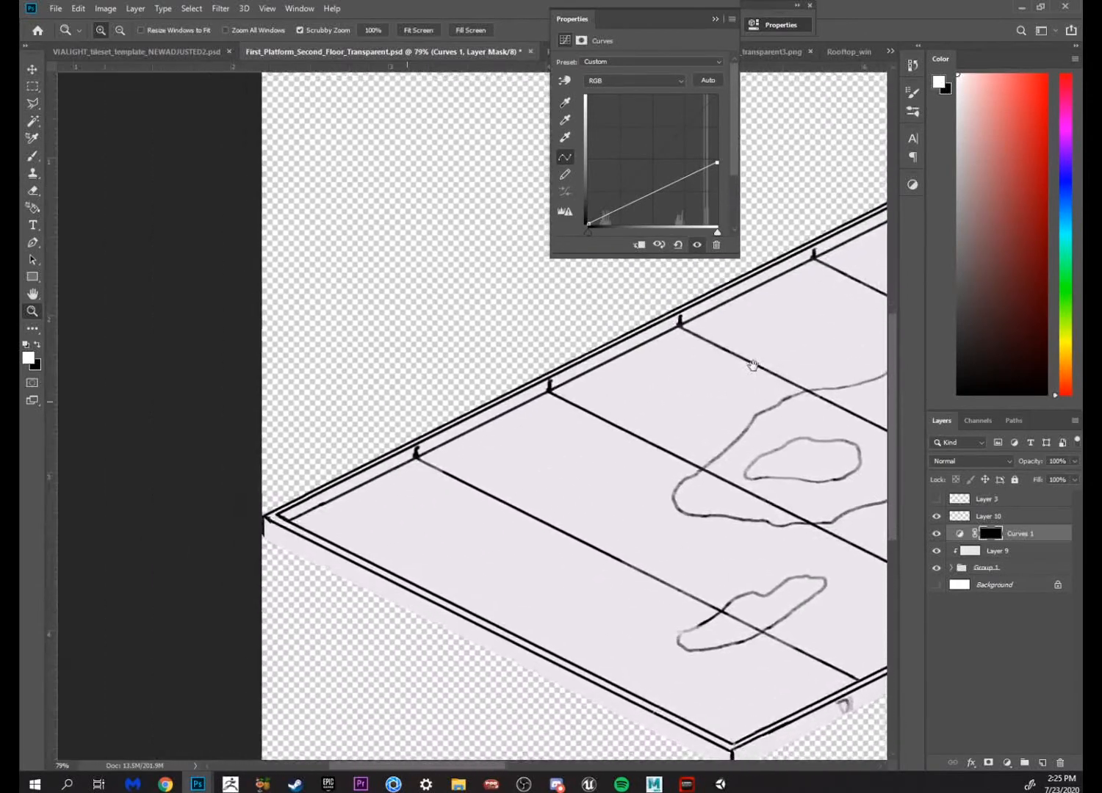
mouse_move(379, 493)
mouse_down()
mouse_move(433, 487)
mouse_move(477, 450)
mouse_up()
key(b)
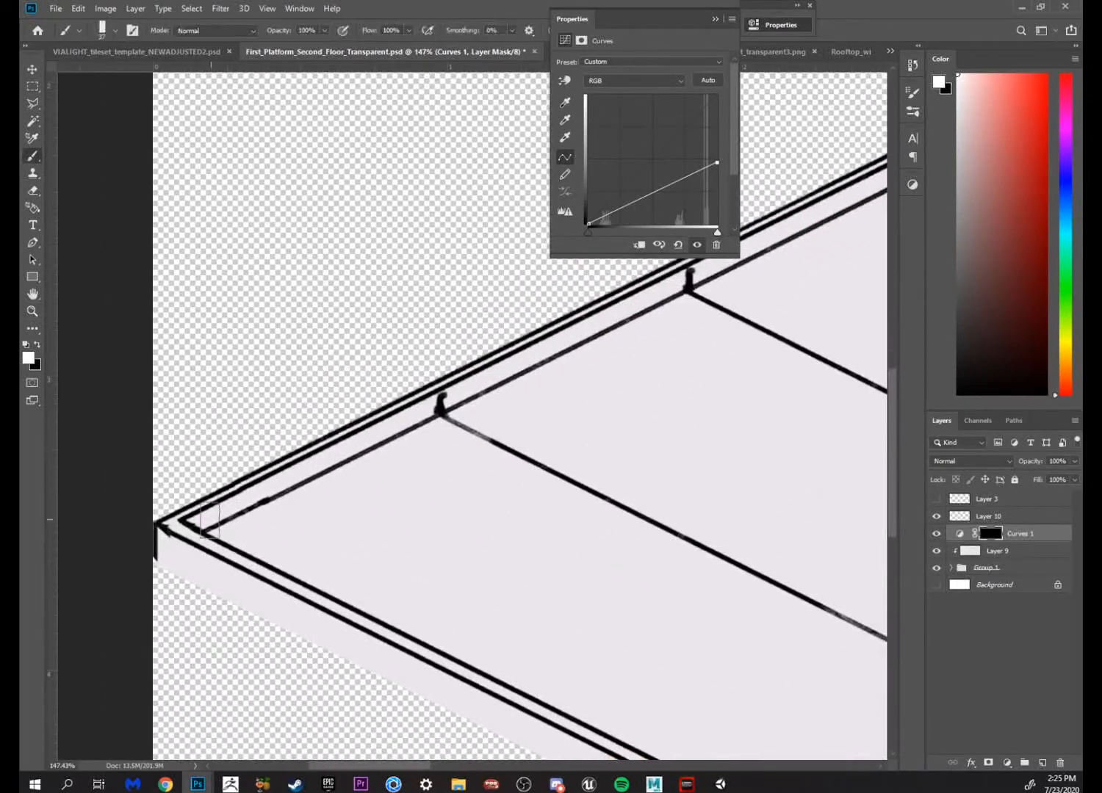
right_click(273, 492)
mouse_move(206, 520)
mouse_down()
mouse_move(246, 506)
mouse_move(229, 525)
mouse_move(246, 517)
mouse_up()
key(x)
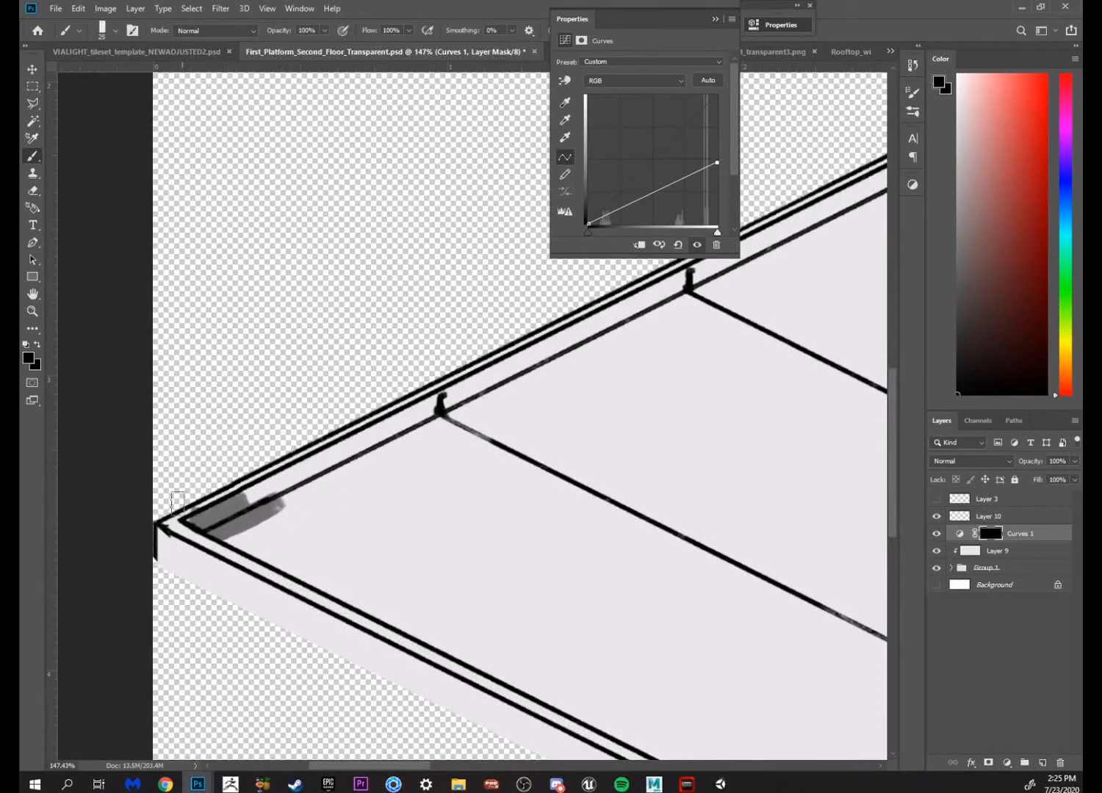
Rotate the canvas view to about 26° and paint straight white mask strokes along the rim band from the far-left corner
key(r)
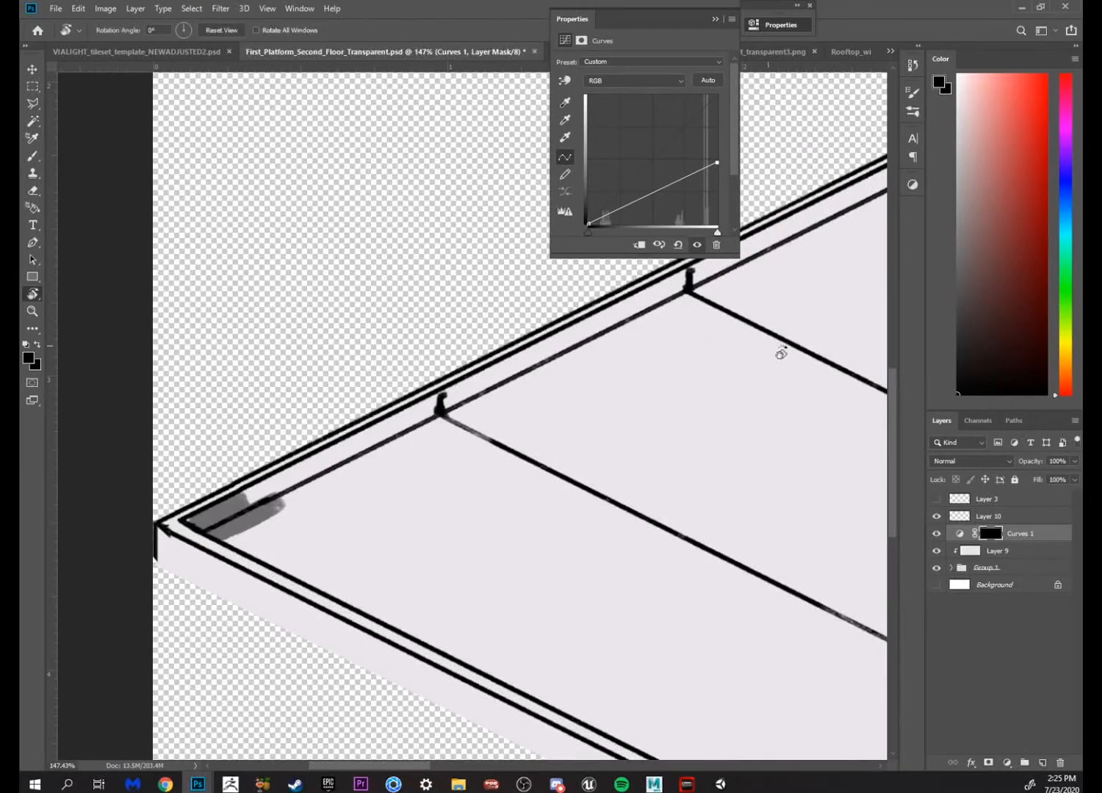
drag(779, 352, 673, 275)
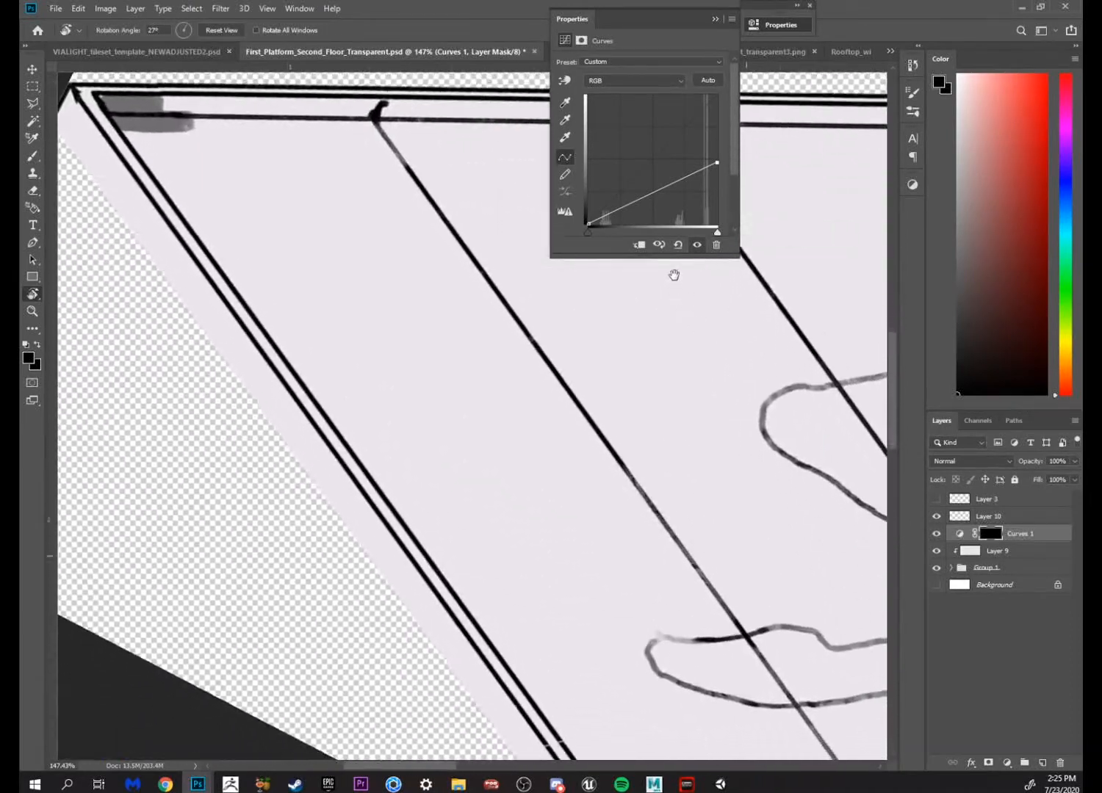
drag(730, 366, 734, 357)
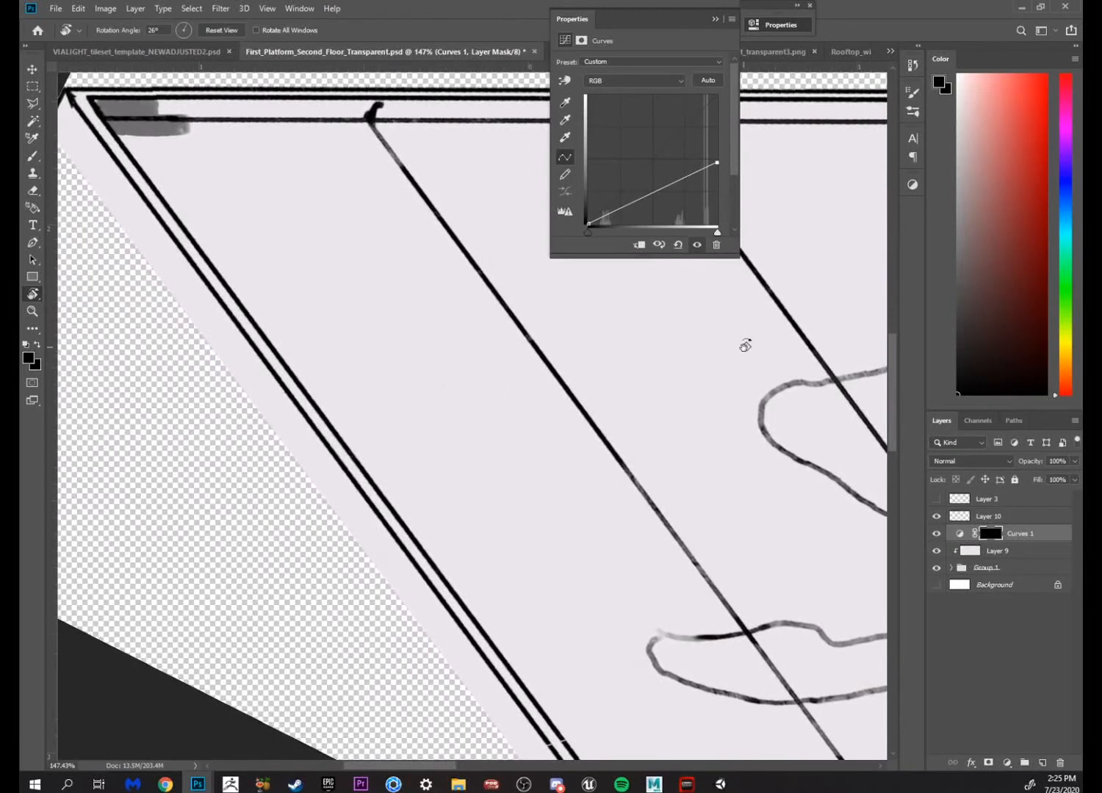
drag(771, 301, 861, 605)
key(b)
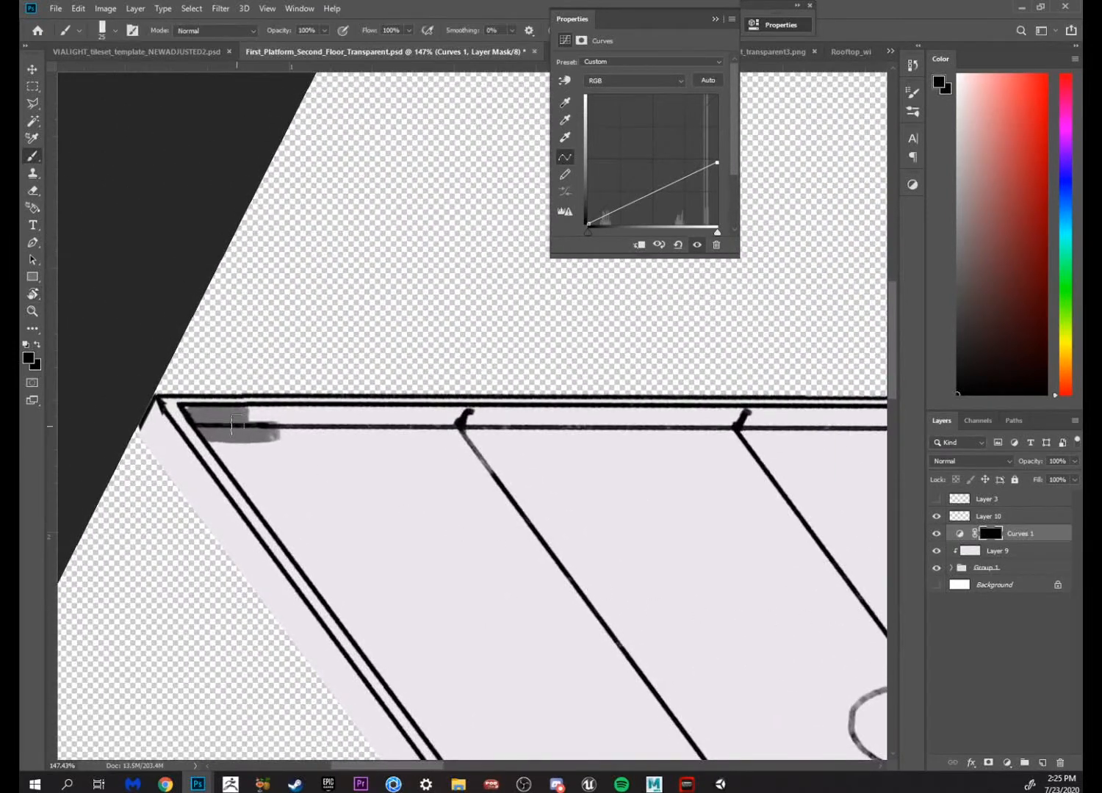
alt+click(232, 421)
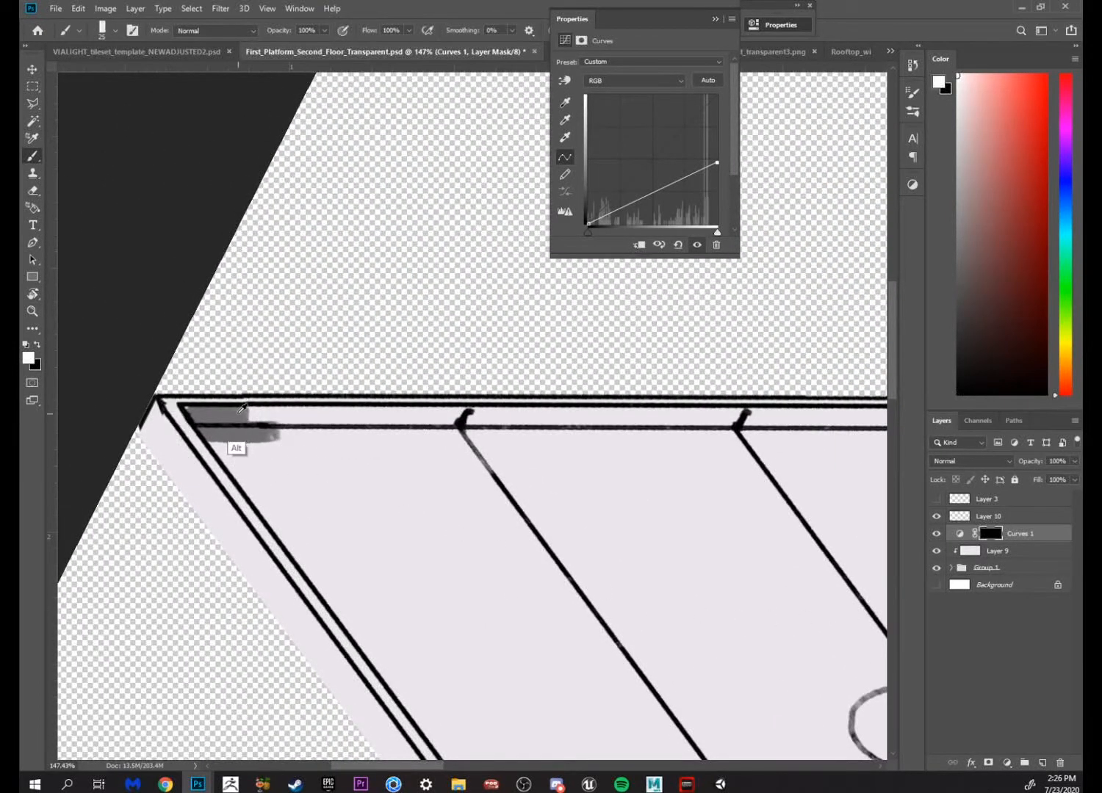
drag(237, 418, 431, 420)
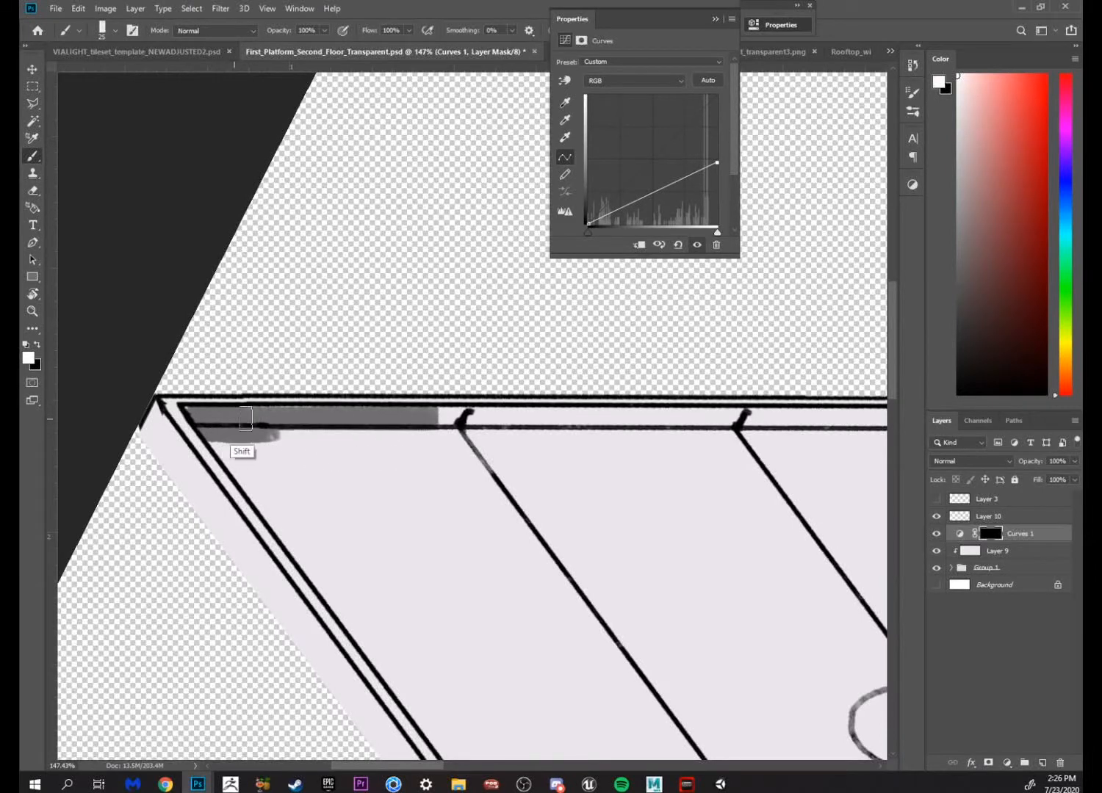
drag(246, 425, 567, 420)
drag(244, 419, 868, 416)
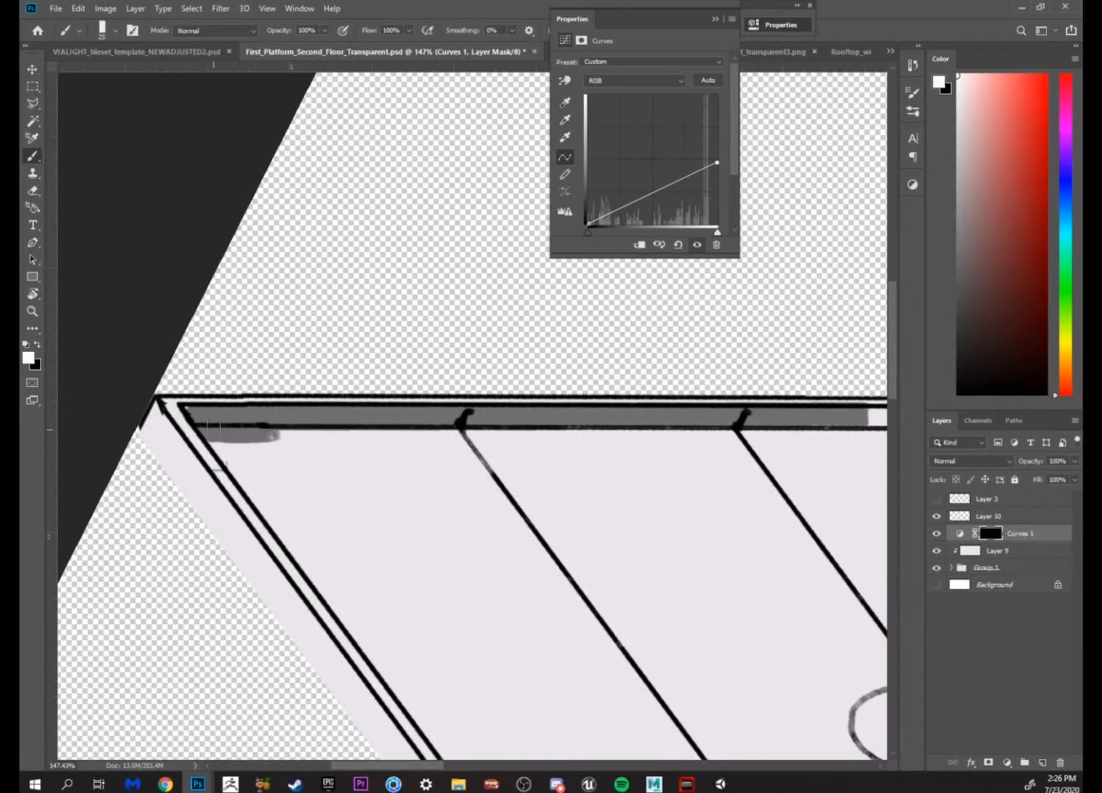
Paint the shadow band on the Curves 1 mask just below the rim's inner line, extending it past the first plank divisions
drag(282, 433, 812, 435)
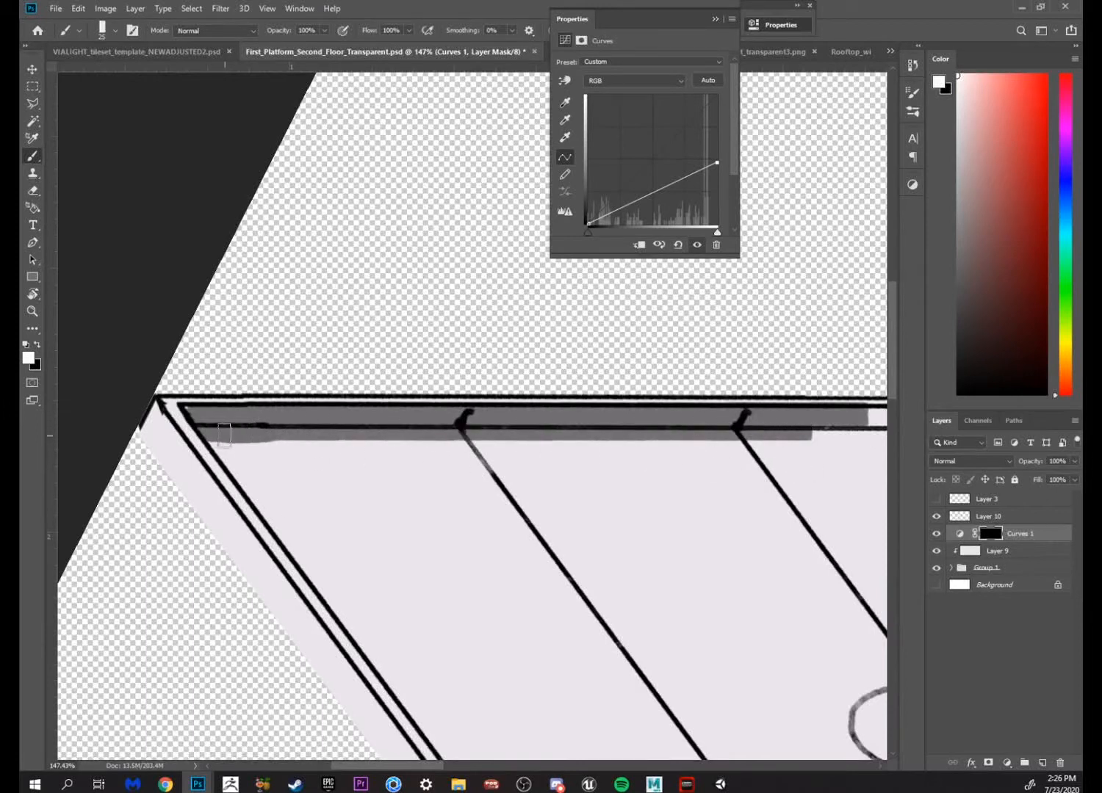
mouse_move(210, 430)
mouse_down()
mouse_move(540, 422)
mouse_move(819, 435)
mouse_move(521, 406)
mouse_move(150, 398)
mouse_move(817, 404)
mouse_up()
mouse_move(367, 521)
mouse_down()
mouse_move(599, 496)
mouse_move(617, 445)
mouse_up()
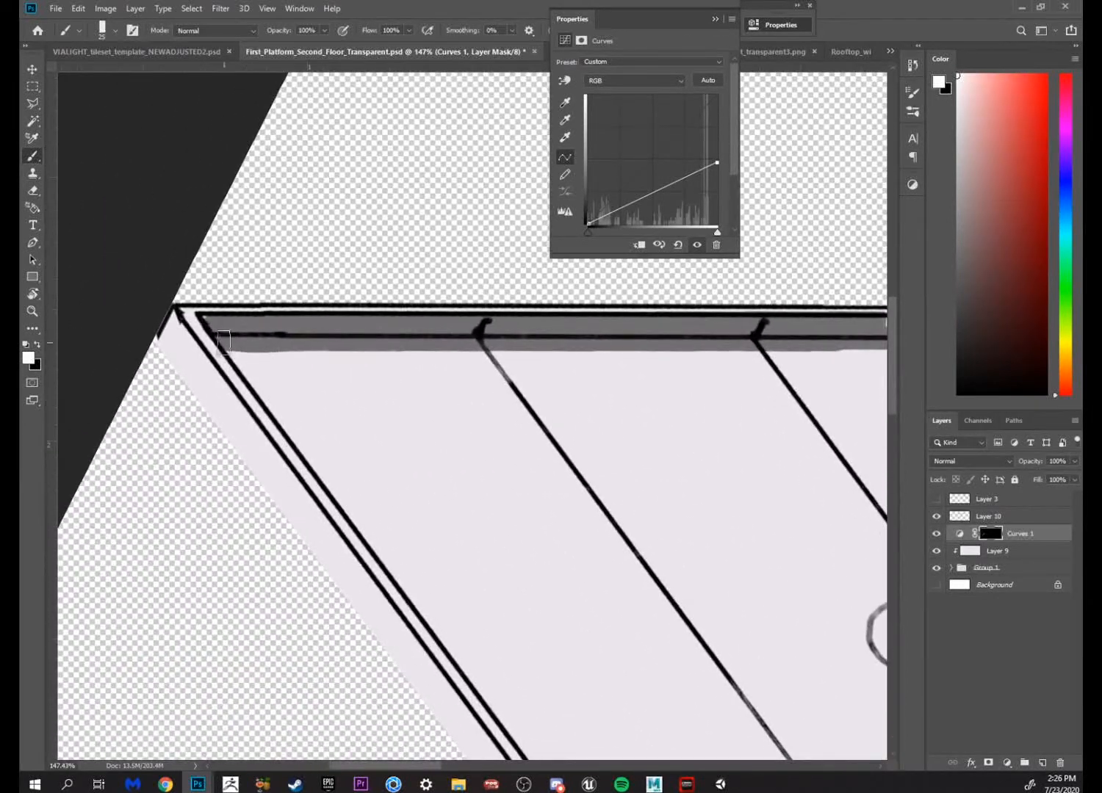
mouse_move(229, 345)
mouse_down()
mouse_move(867, 346)
mouse_move(748, 311)
mouse_move(715, 276)
mouse_up()
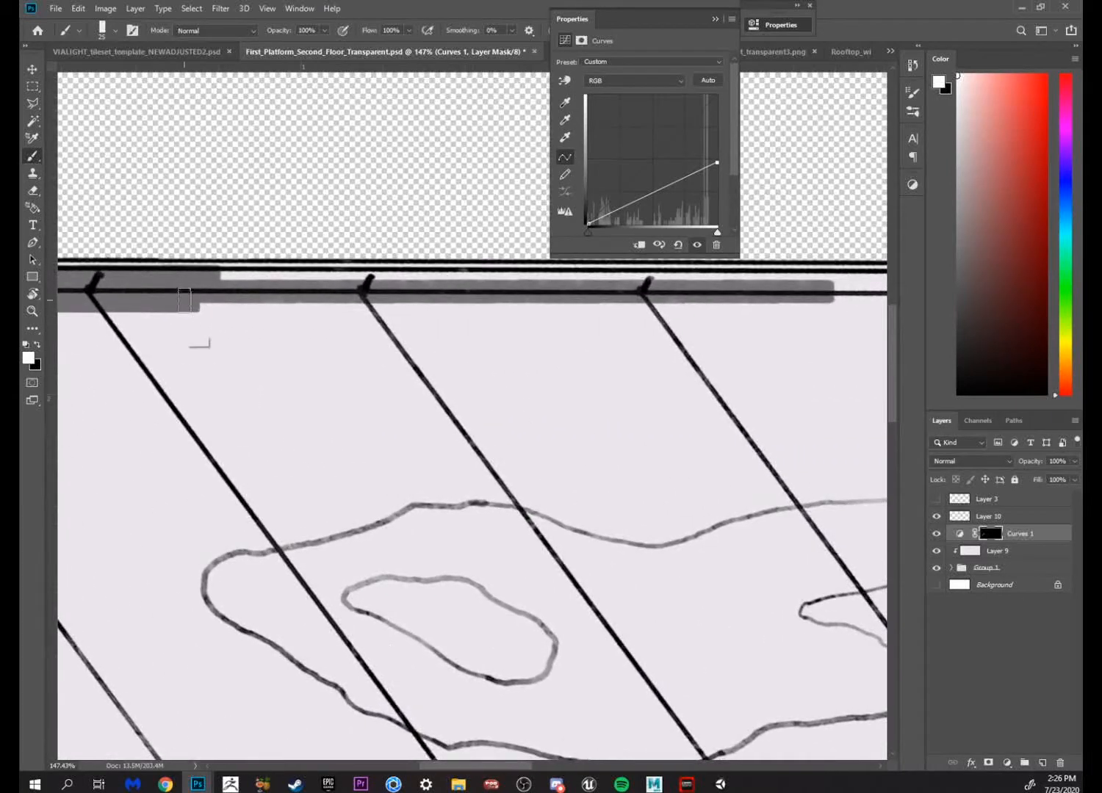
mouse_move(191, 300)
mouse_down()
mouse_move(583, 331)
mouse_move(826, 331)
mouse_move(282, 299)
mouse_up()
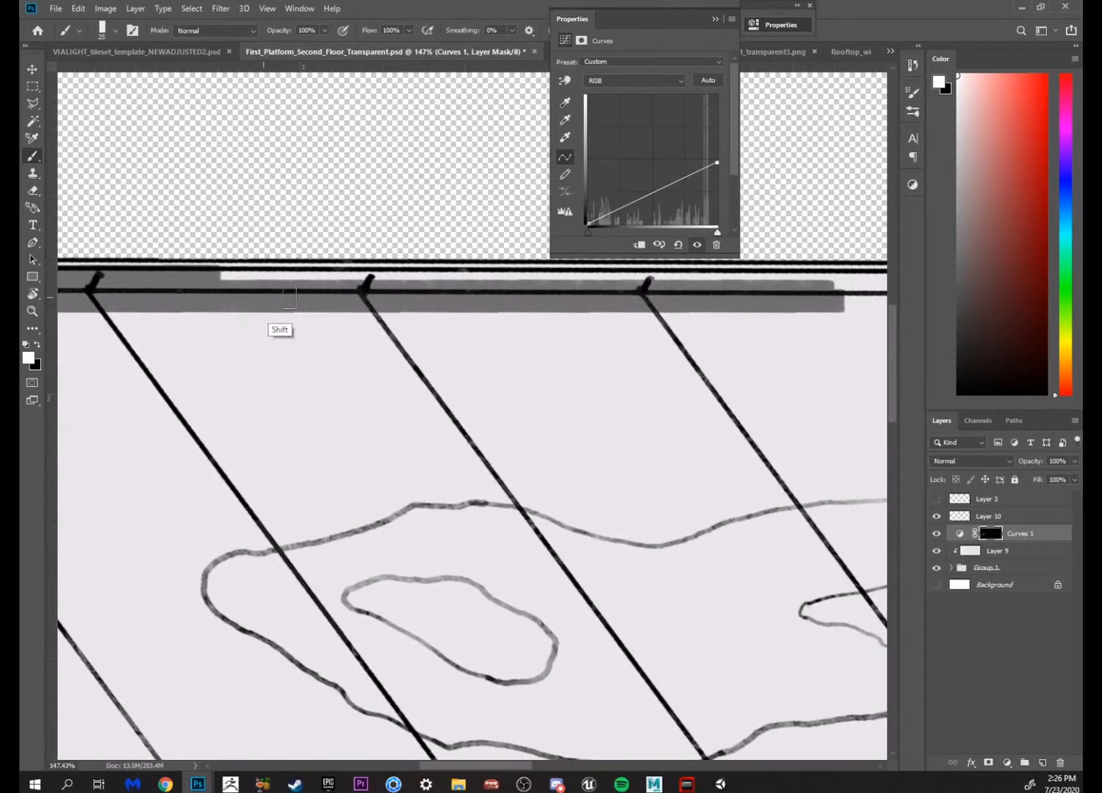
Continue the shadow band along the inner rim line to the platform's far corner, undoing and repainting a misplaced stroke
mouse_move(721, 354)
mouse_down()
mouse_move(428, 399)
mouse_move(210, 457)
mouse_up()
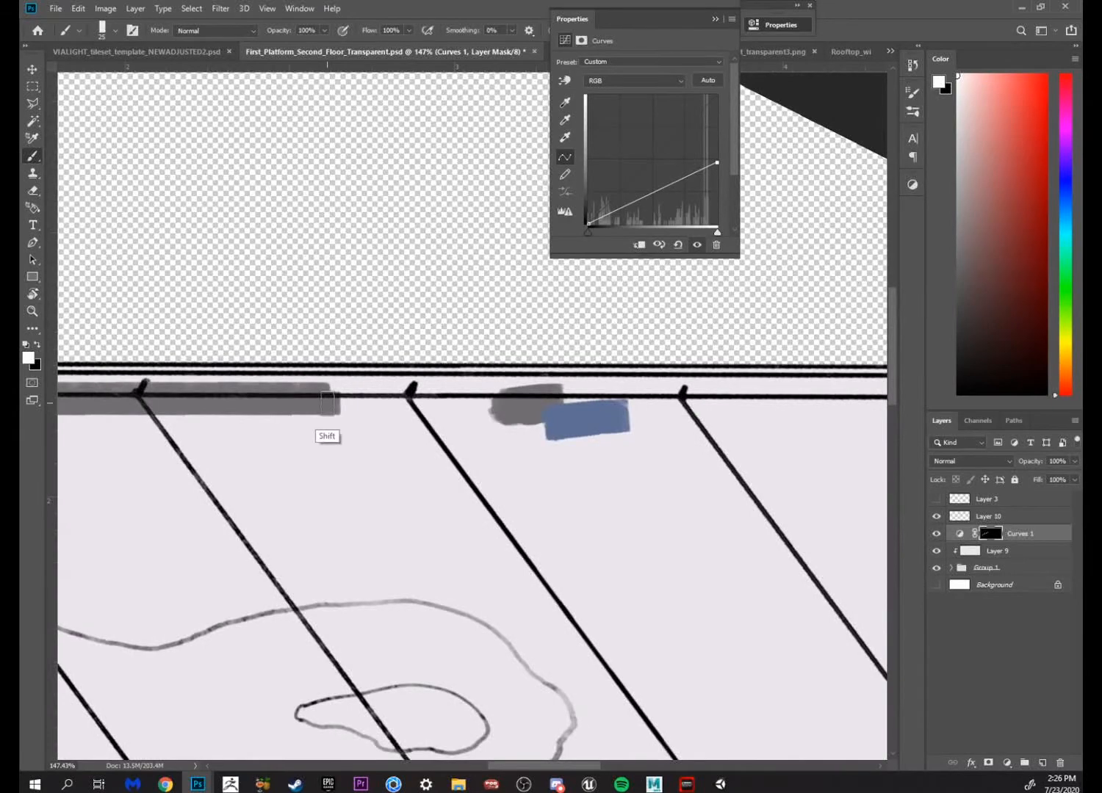
mouse_move(323, 403)
mouse_down()
mouse_move(726, 403)
mouse_move(447, 415)
mouse_move(267, 399)
mouse_move(359, 378)
mouse_move(625, 378)
mouse_up()
key(ctrl+z)
mouse_move(301, 378)
mouse_down()
mouse_move(624, 358)
mouse_move(679, 374)
mouse_up()
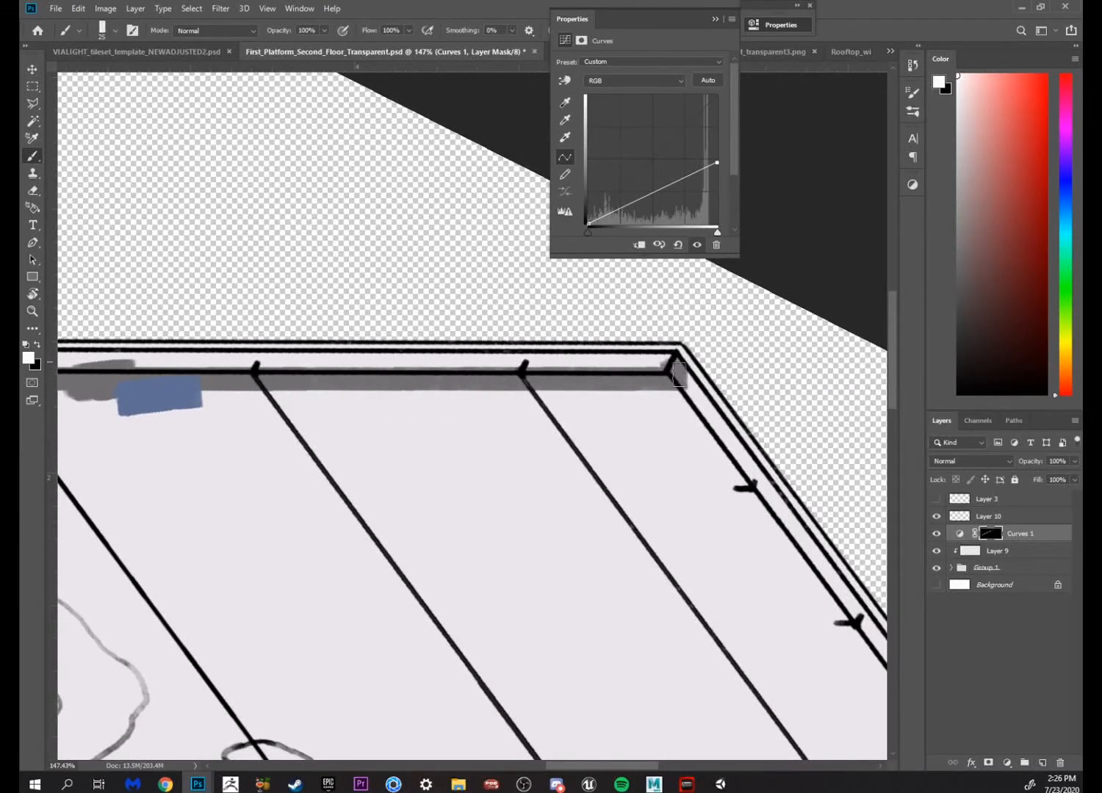
Trim the shadow spill at the far corner with a 15 px black brush, and fill the rim strip beside it in white
key(x)
right_click(701, 396)
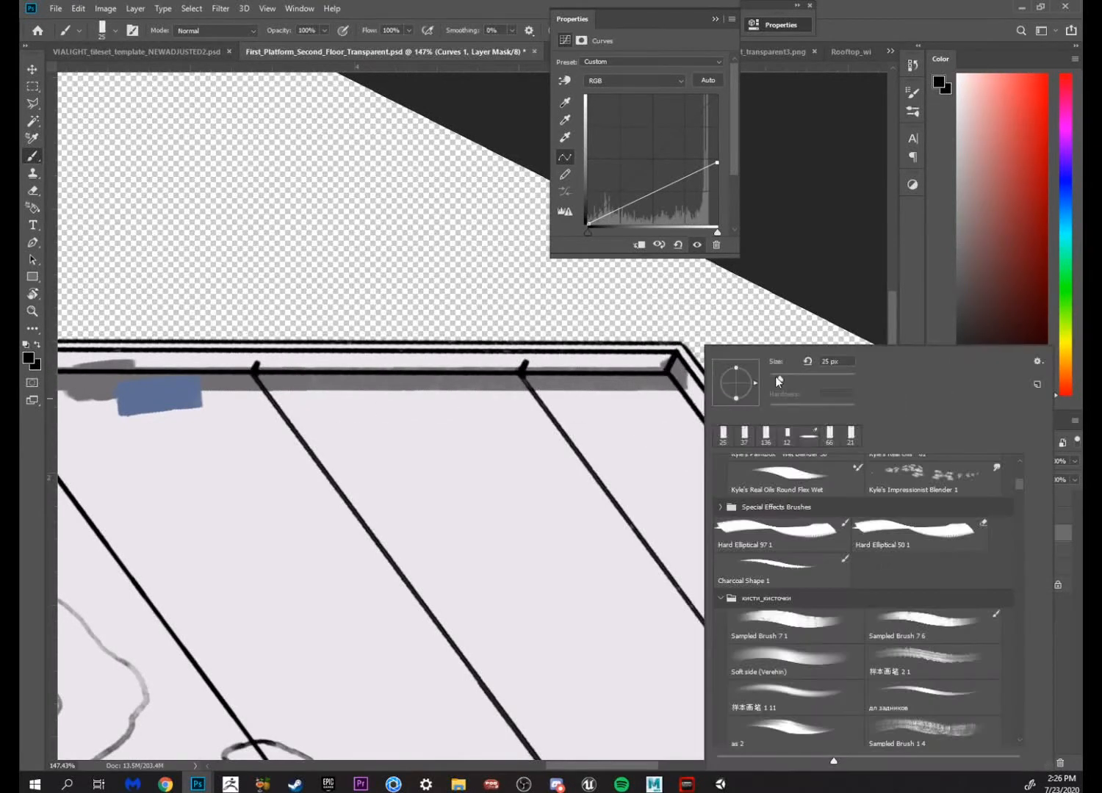
click(672, 460)
mouse_move(689, 359)
mouse_down()
mouse_move(688, 392)
mouse_move(683, 379)
mouse_up()
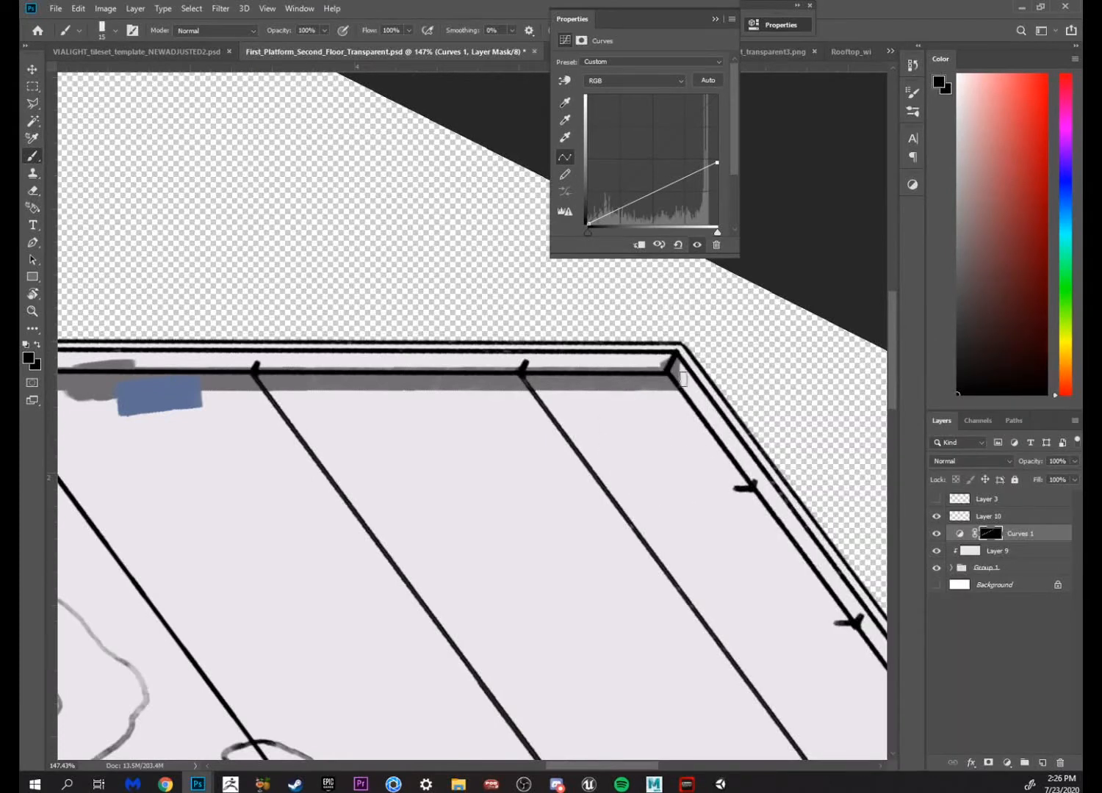
click(676, 361)
key(x)
mouse_move(671, 362)
mouse_down()
mouse_move(310, 327)
mouse_move(108, 332)
mouse_move(73, 346)
mouse_up()
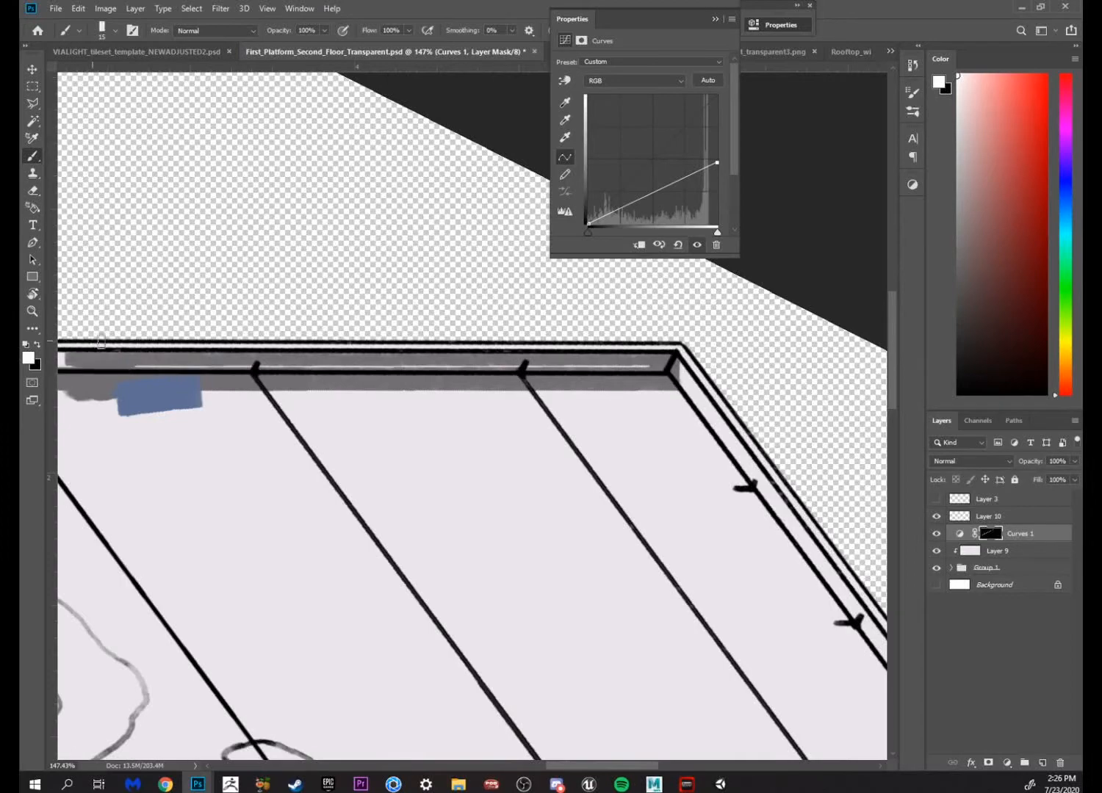
Paint straight white strokes on the Curves 1 mask to fill the pale gaps in the rim strip near the far corner
drag(213, 336, 582, 296)
mouse_move(449, 319)
mouse_down()
mouse_move(173, 313)
mouse_move(226, 328)
mouse_move(507, 325)
mouse_move(445, 321)
mouse_move(425, 331)
mouse_move(768, 333)
mouse_up()
mouse_move(793, 336)
mouse_down()
mouse_move(655, 324)
mouse_move(316, 339)
mouse_up()
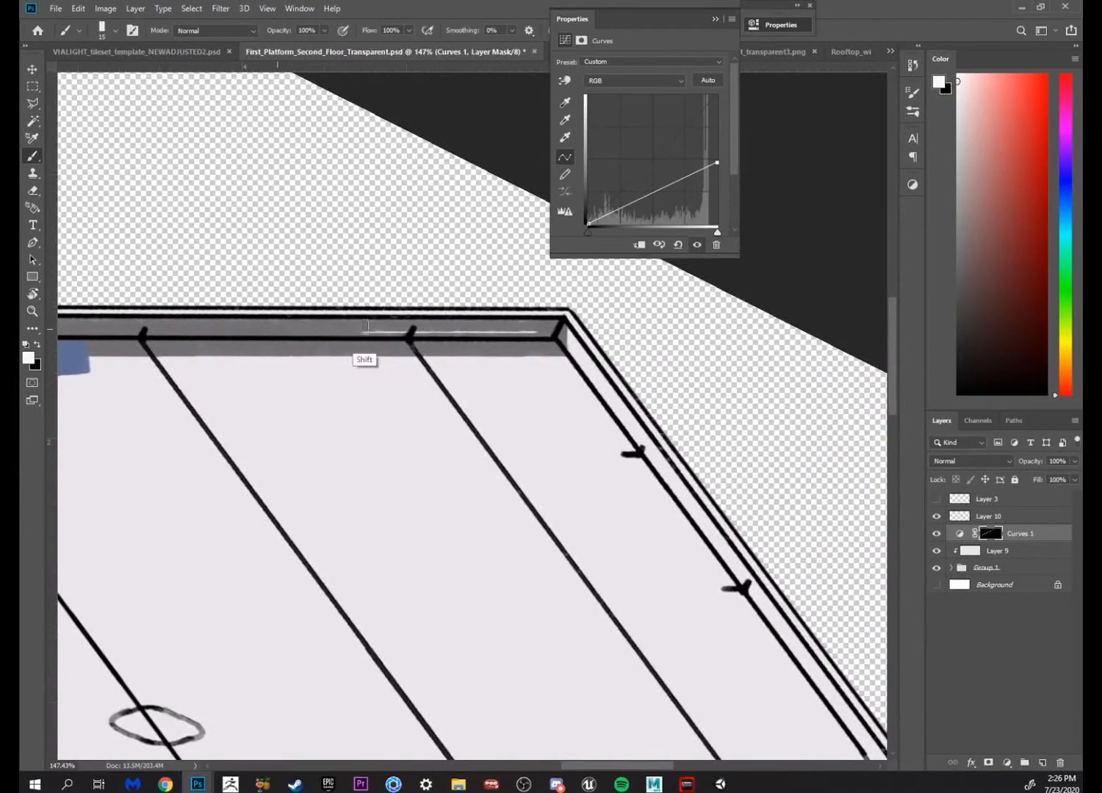
drag(511, 340, 881, 422)
drag(470, 389, 908, 387)
drag(569, 407, 197, 392)
Close the remaining pale gaps in the rim strip along the middle planks with straight white mask strokes
drag(343, 375, 837, 309)
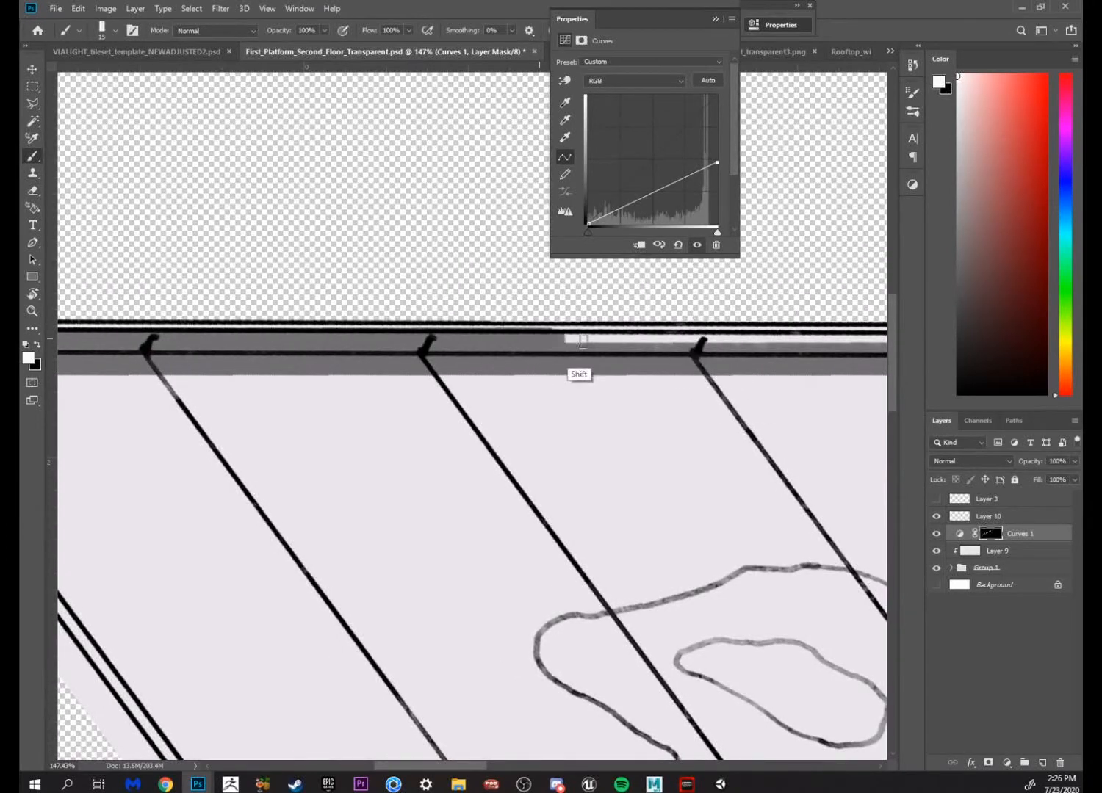
mouse_move(572, 340)
mouse_down()
mouse_move(761, 340)
mouse_move(625, 331)
mouse_move(848, 338)
mouse_up()
drag(778, 307, 150, 314)
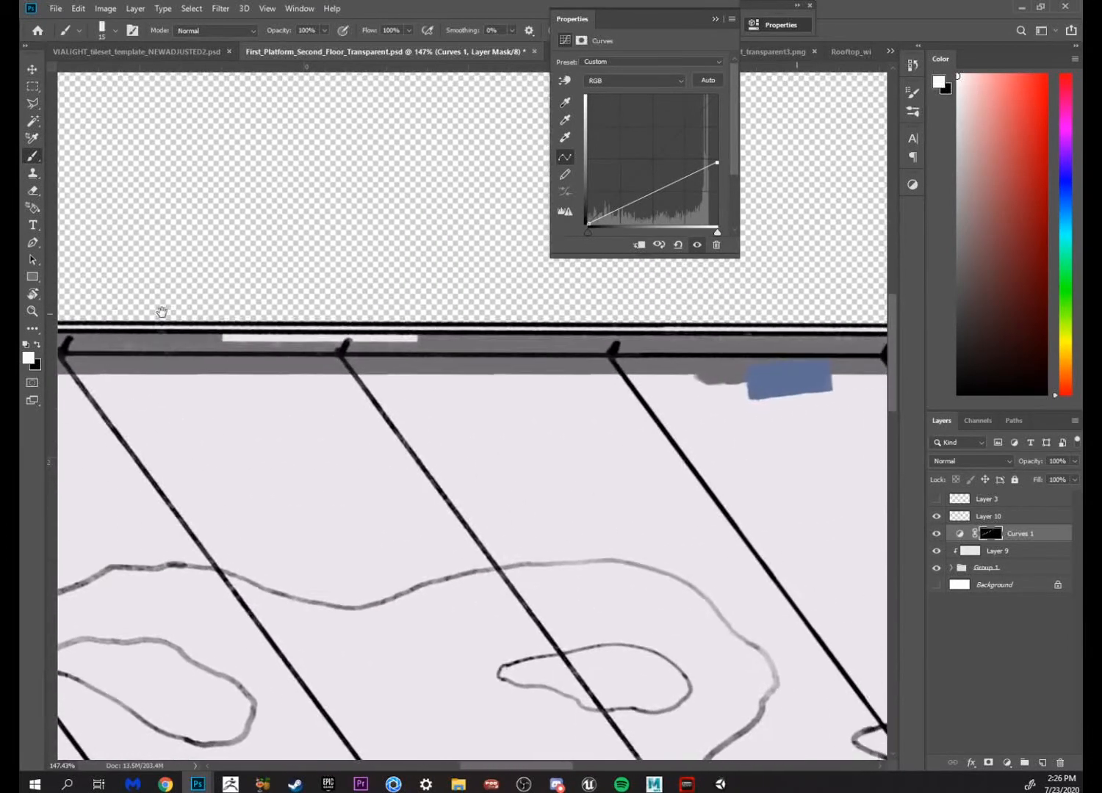
alt+click(225, 346)
drag(224, 346, 420, 345)
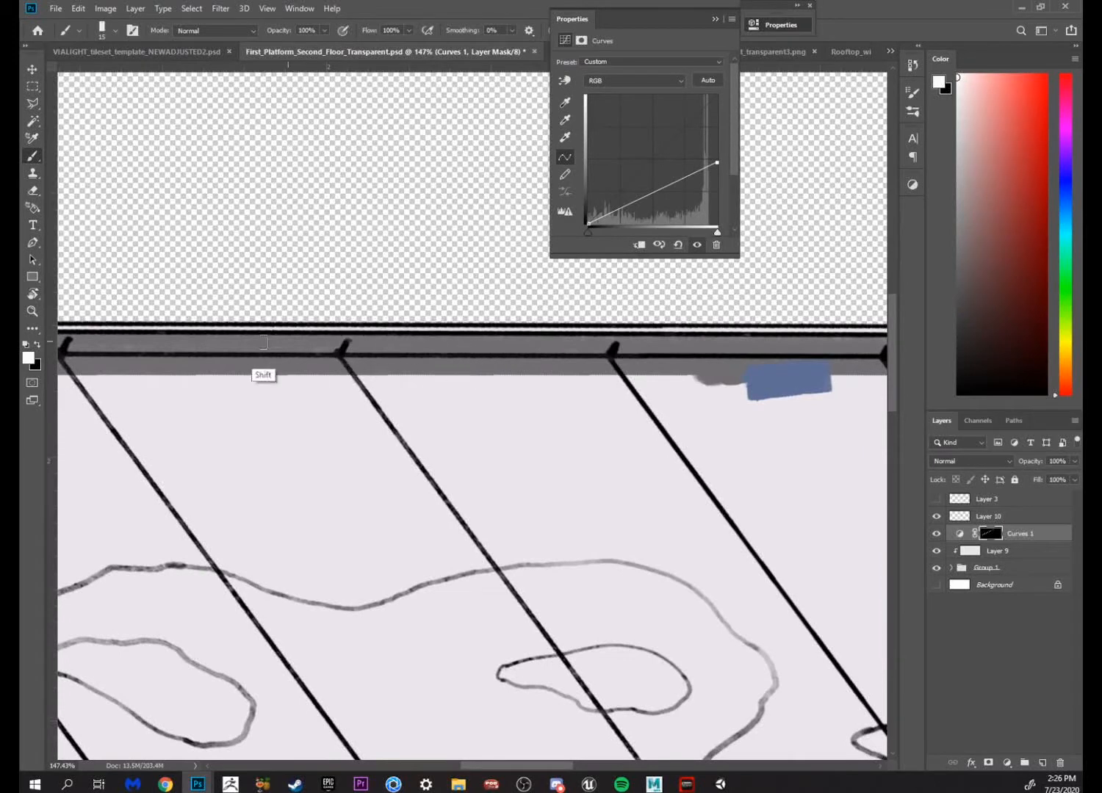
drag(743, 351, 444, 343)
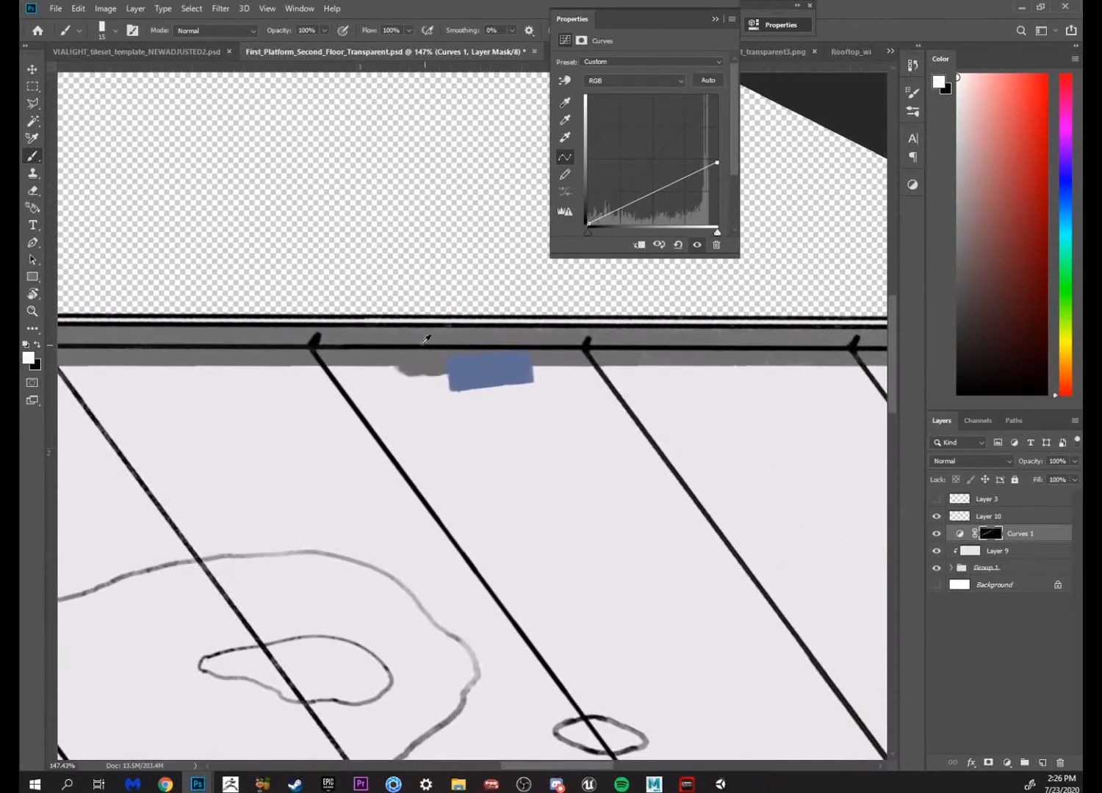
Sample black and trim the ragged shadow spill beside the blue swatch, level with the band's lower edge
alt+click(474, 424)
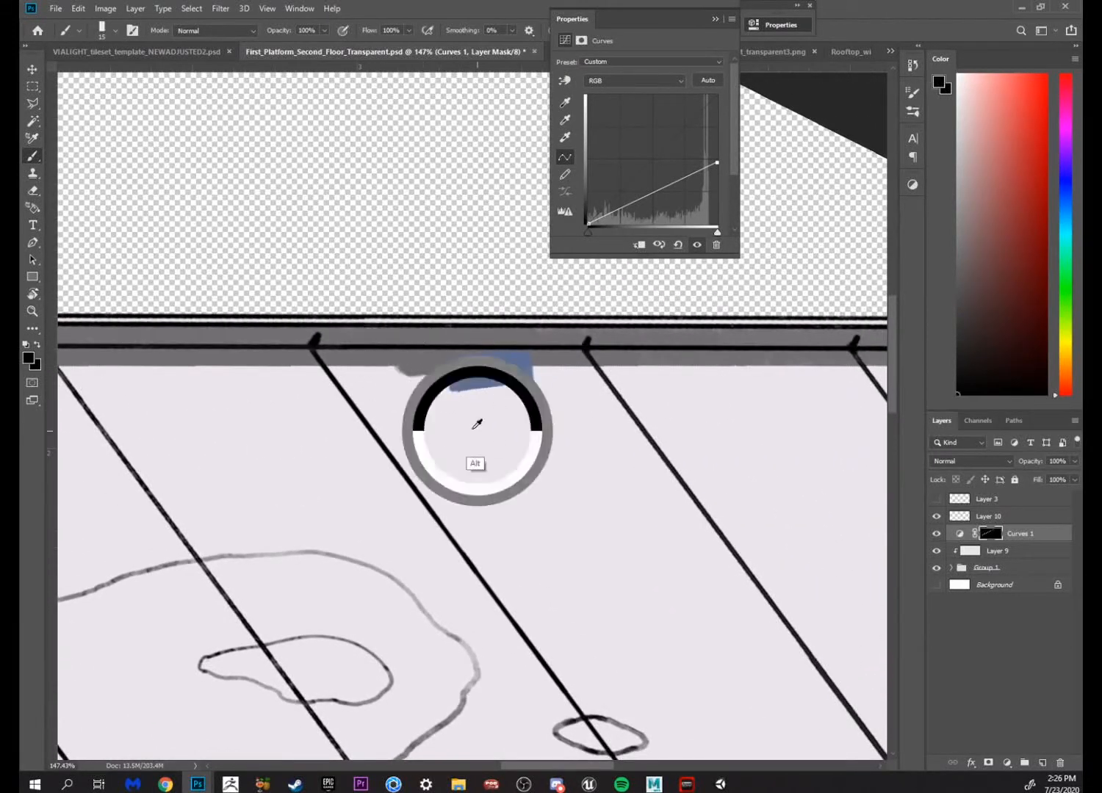
click(384, 374)
shift+click(457, 381)
shift+click(381, 376)
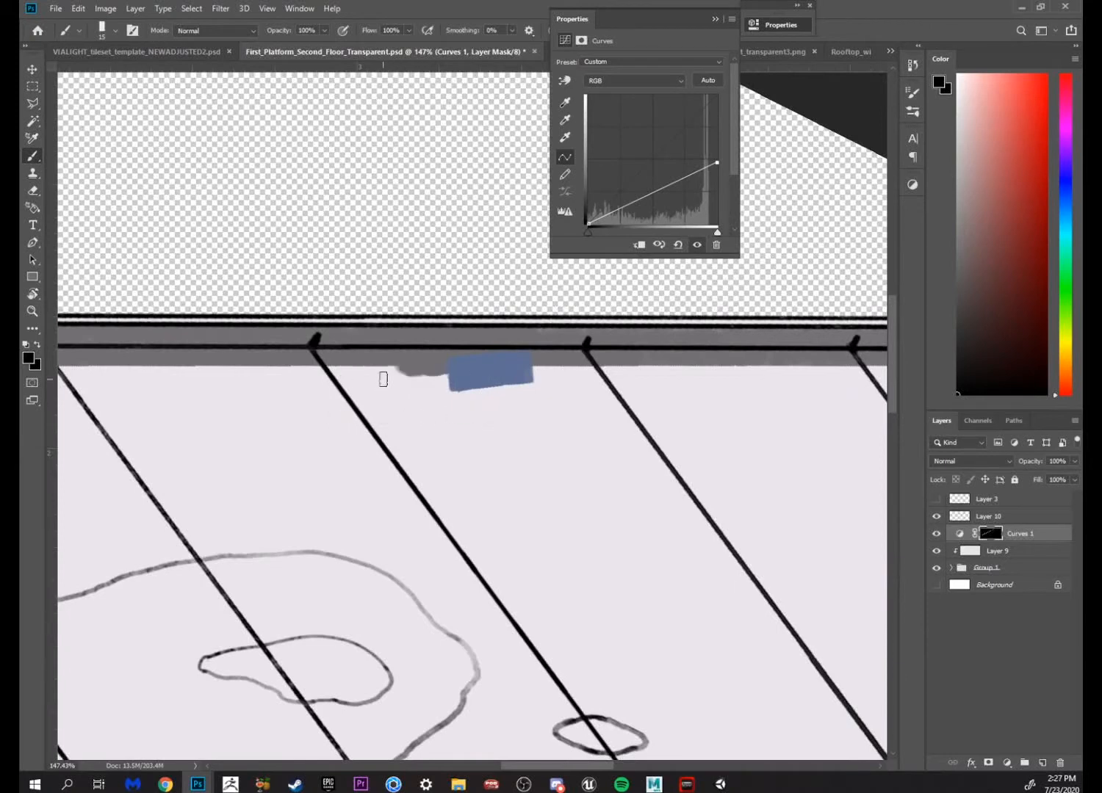
alt+click(382, 376)
shift+click(430, 380)
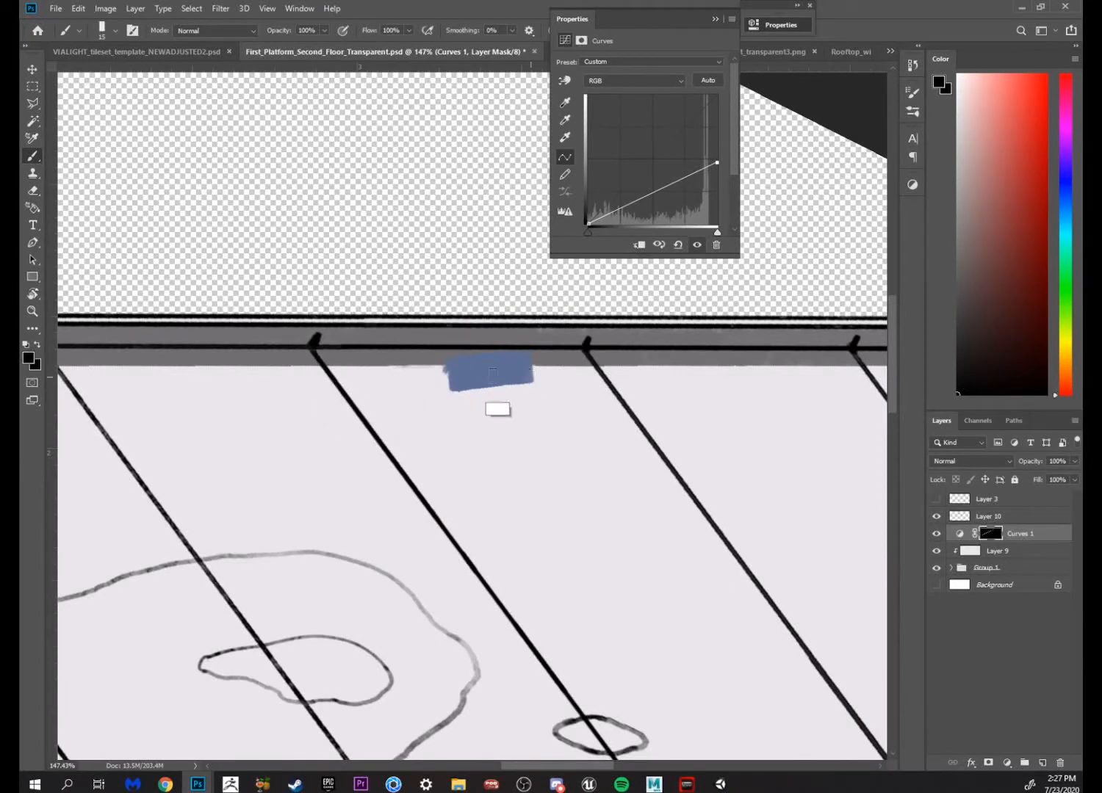
Return the canvas to its unrotated view and fill Layer 10 with the swatch's slate blue using the Gradient tool
drag(807, 533, 598, 488)
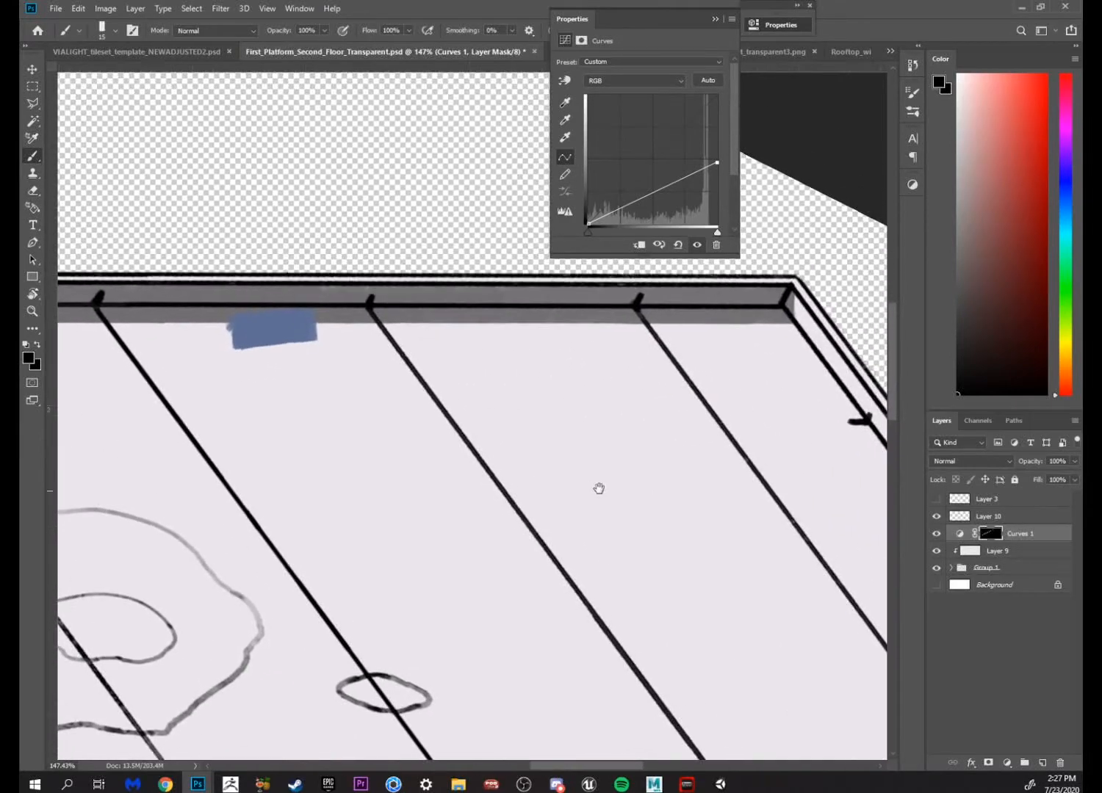
drag(745, 549, 801, 595)
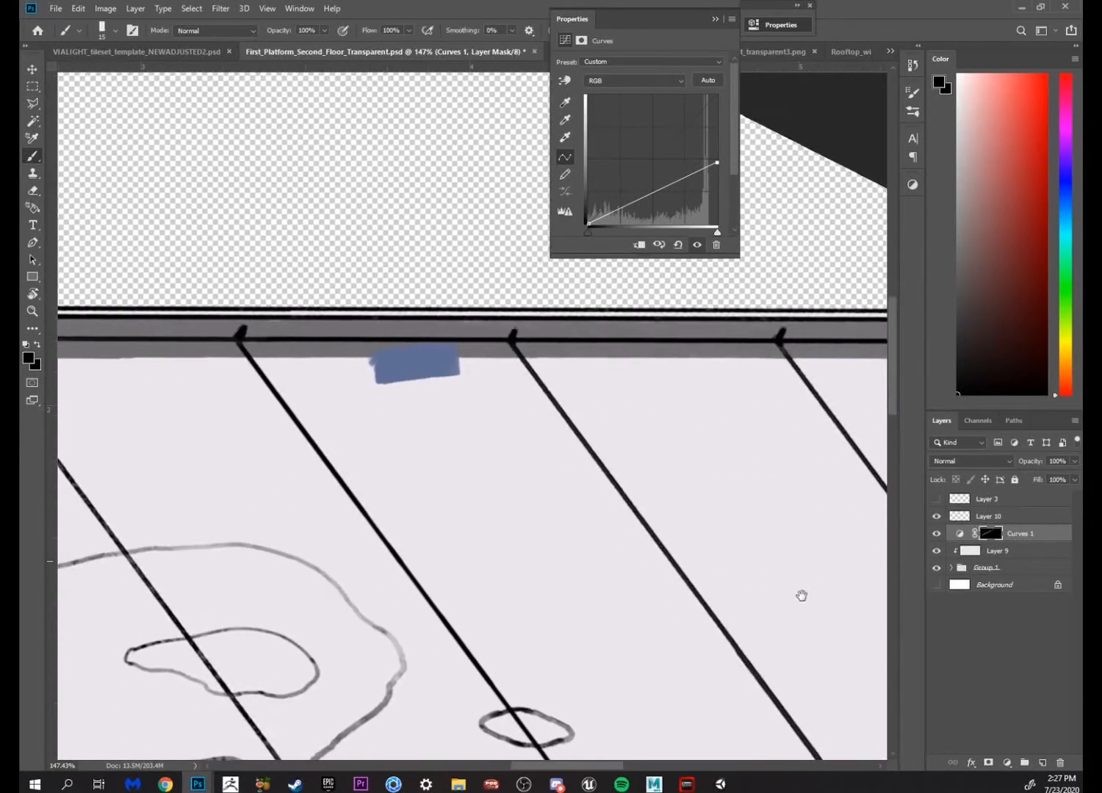
key(r)
drag(714, 615, 661, 382)
key(z)
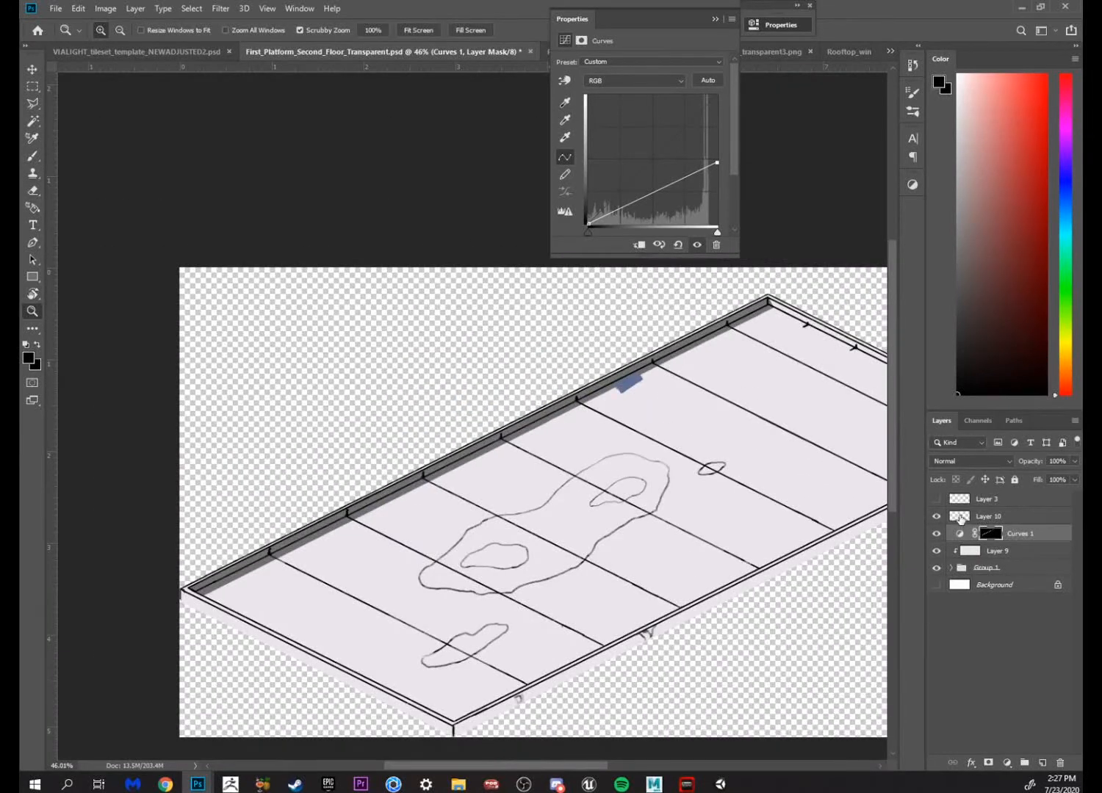
click(960, 517)
drag(767, 540, 607, 580)
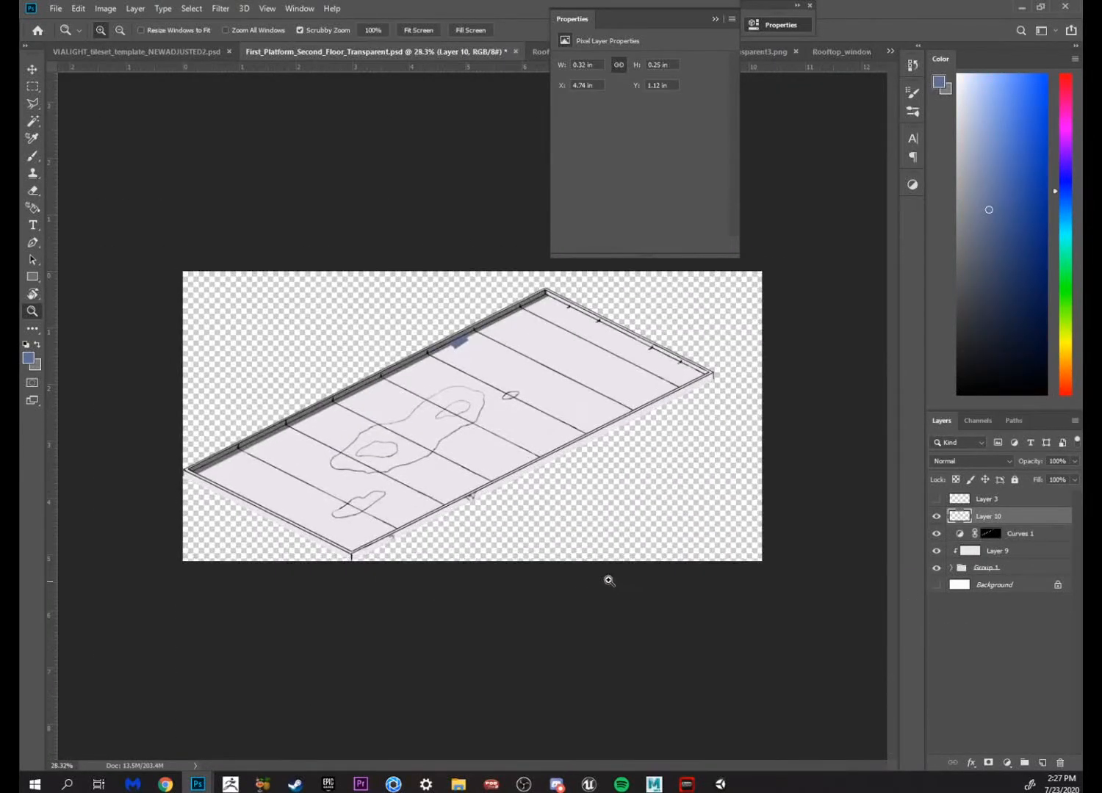
key(b)
key(g)
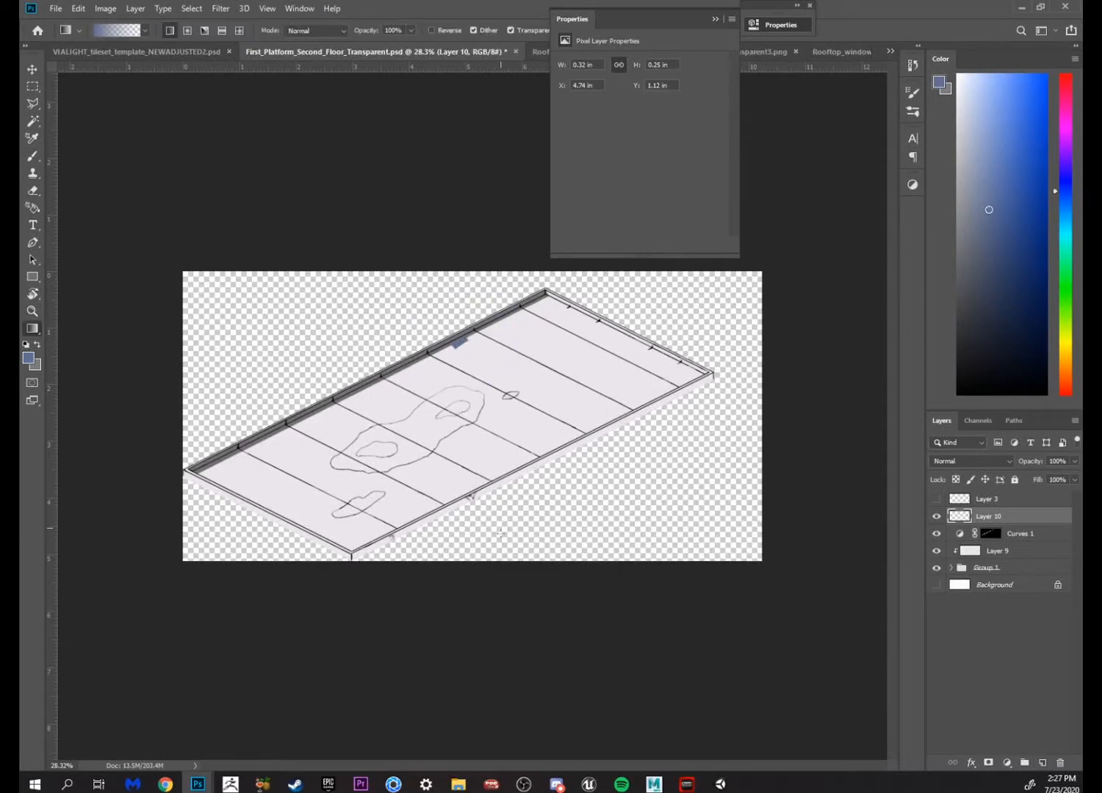
drag(490, 581, 513, 662)
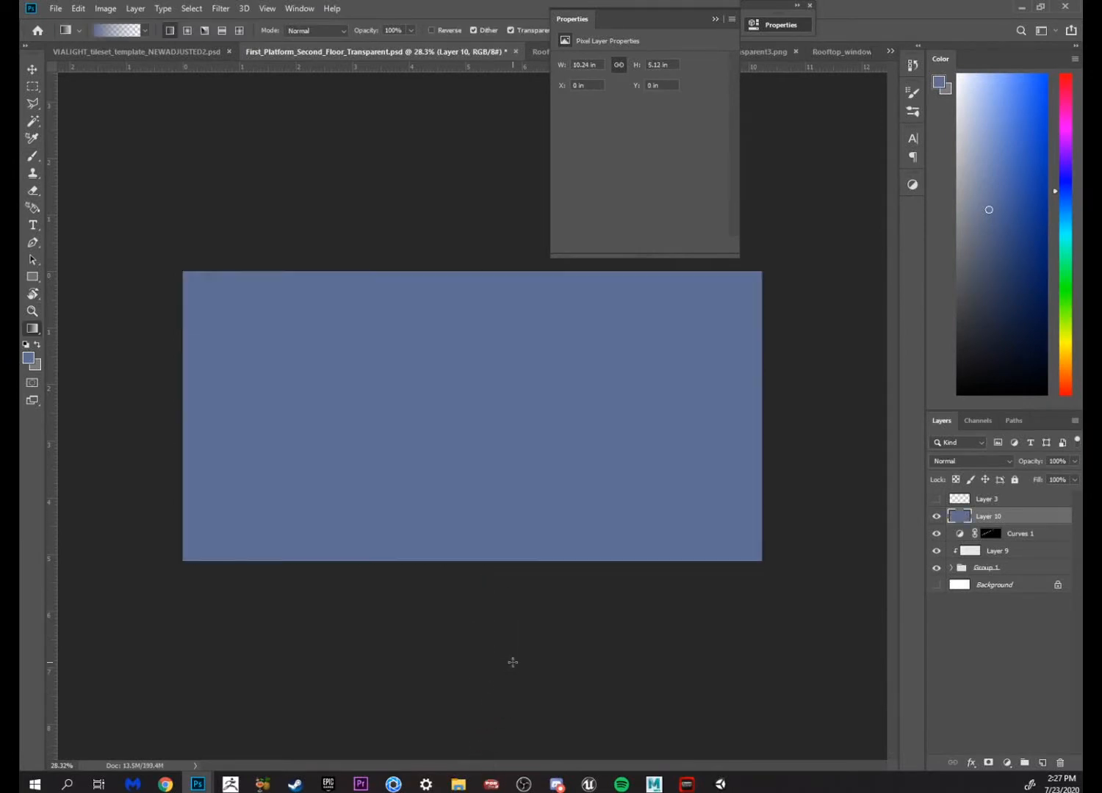
Clip Layer 10 to the Curves 1 adjustment and set its blend mode to Color
alt+click(1018, 525)
key(z)
drag(387, 455, 506, 475)
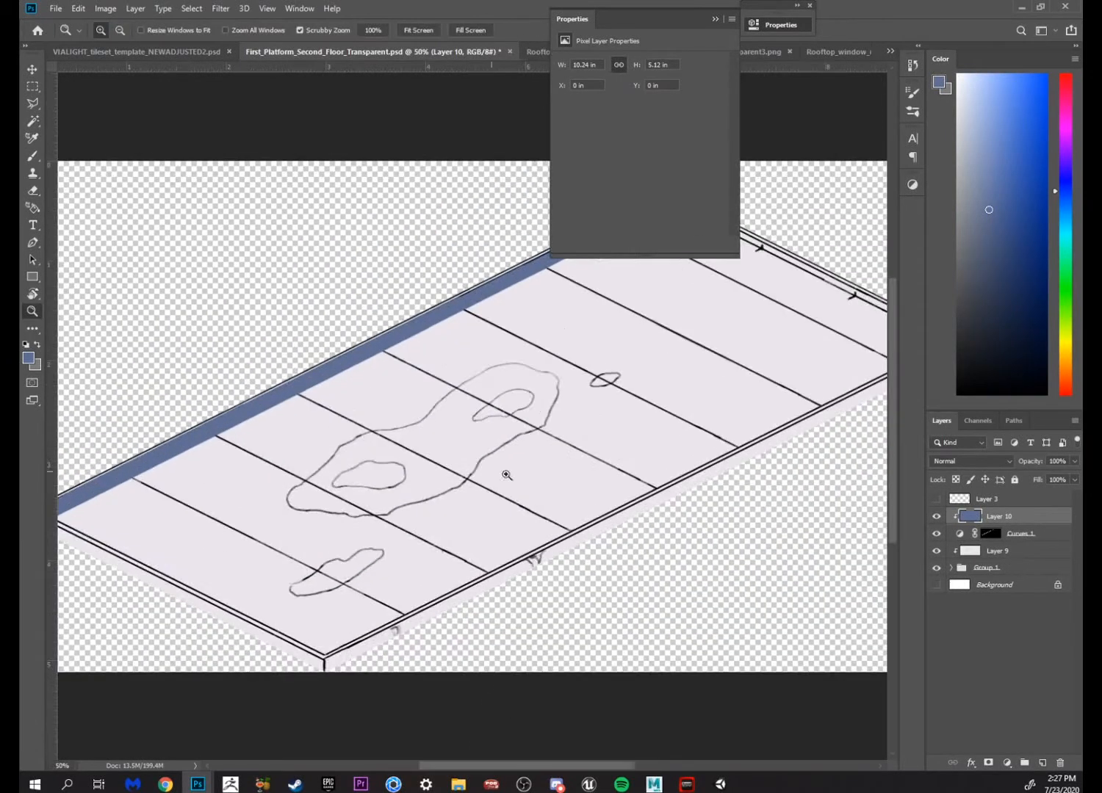
click(988, 461)
click(958, 754)
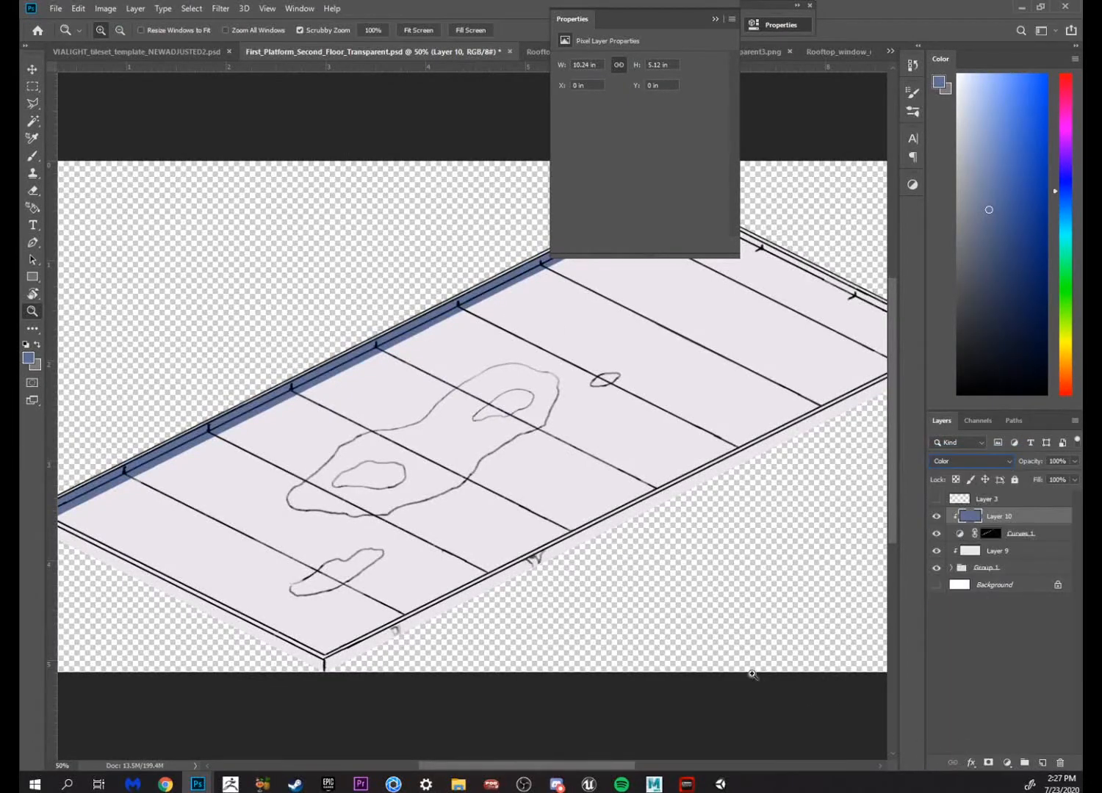
drag(589, 595, 846, 591)
drag(347, 503, 430, 563)
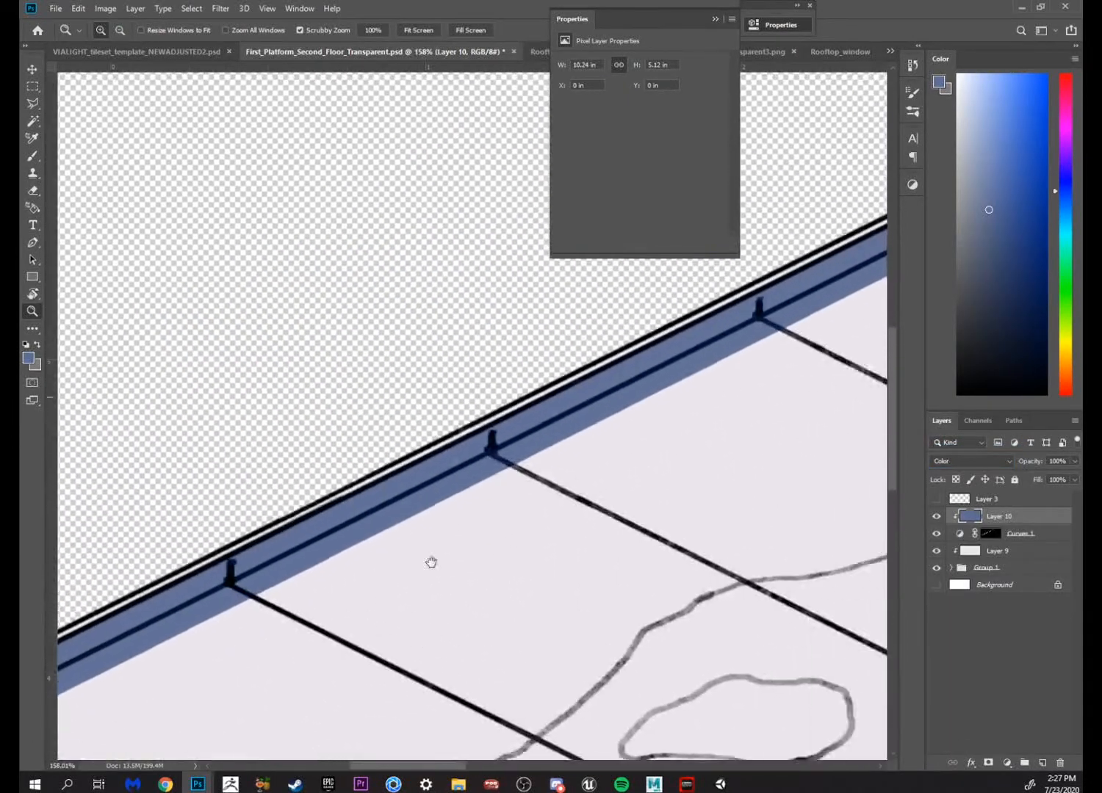
drag(771, 387, 472, 526)
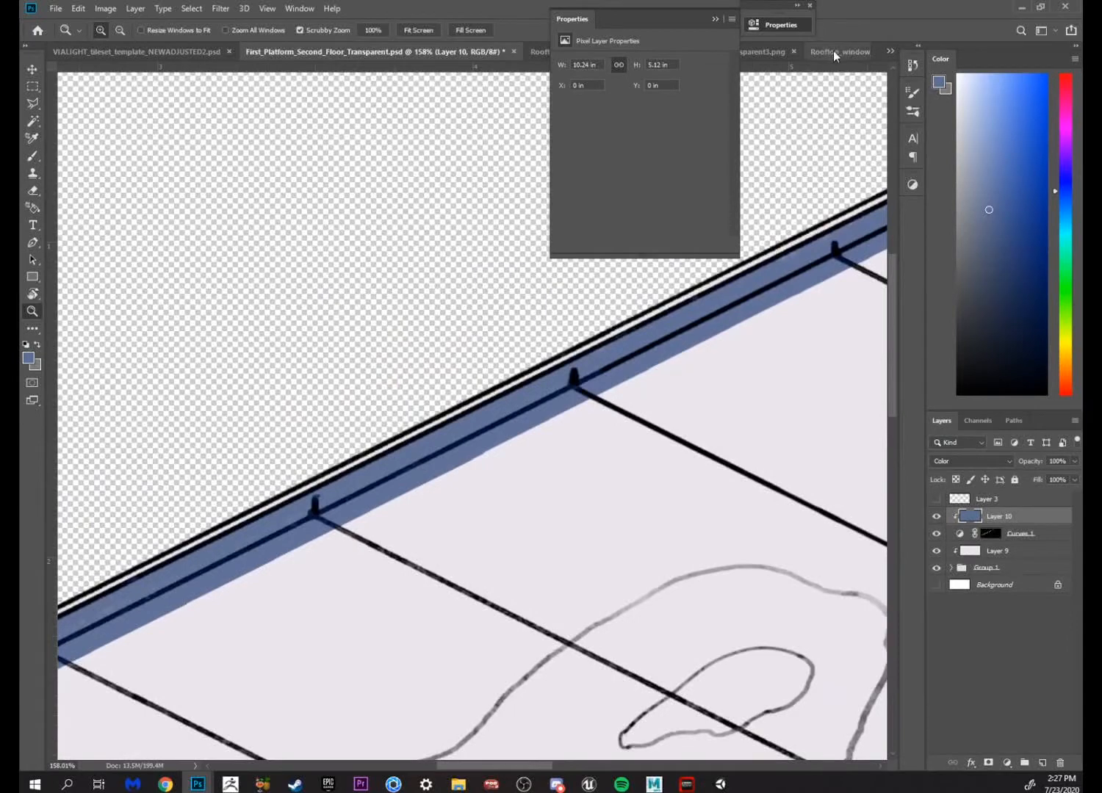
Compare the rim shadow's blue with the shading in First_Platform_First_Floor_Transparent.psd, placing that window over the tile
click(833, 52)
click(439, 52)
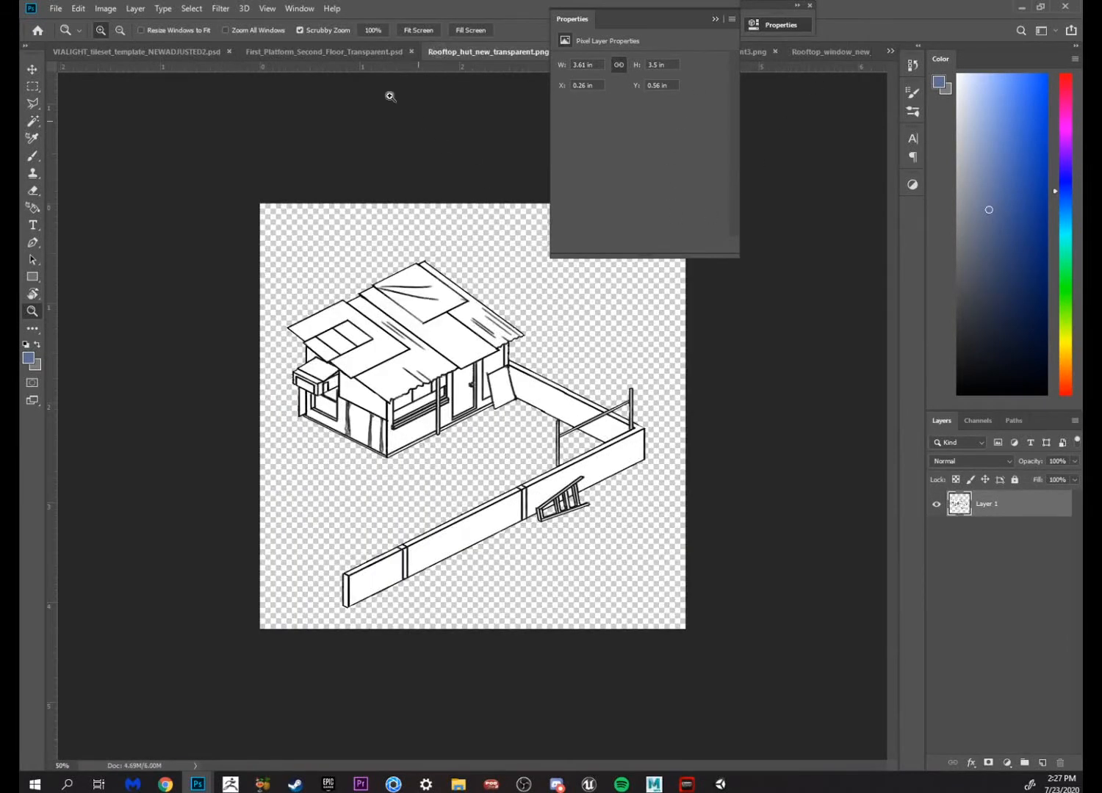
click(327, 51)
mouse_move(197, 784)
click(367, 722)
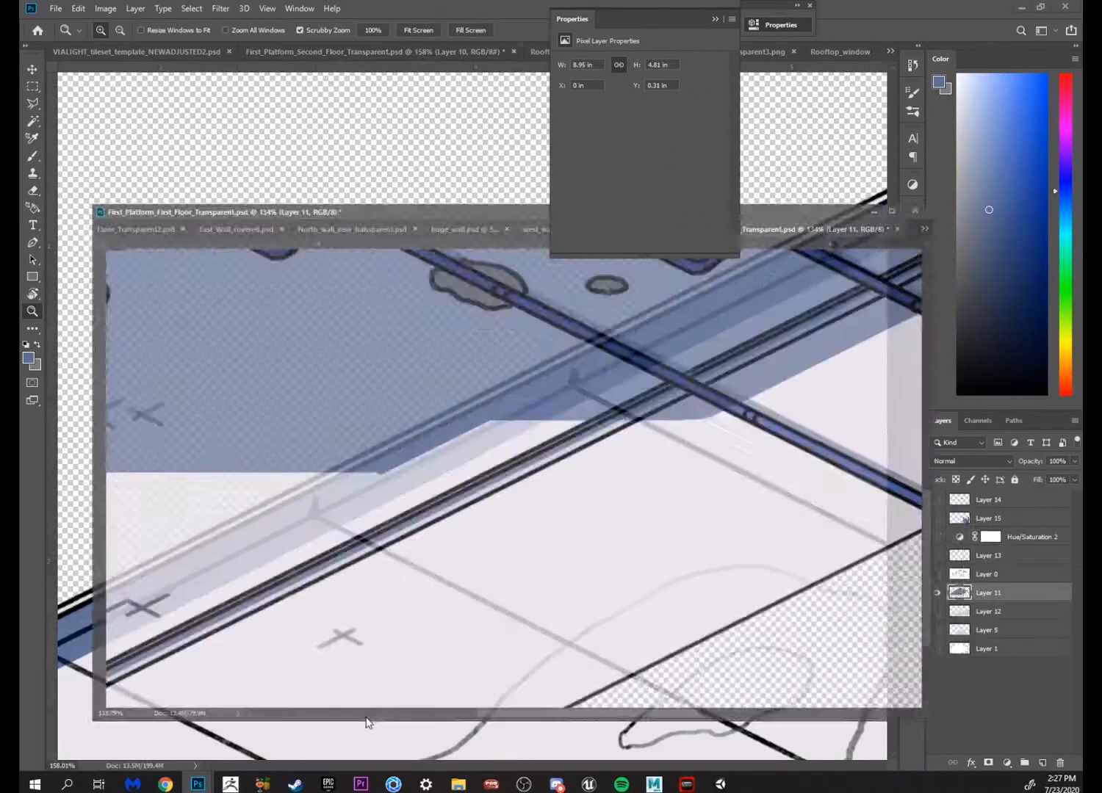
drag(423, 184, 707, 264)
click(364, 467)
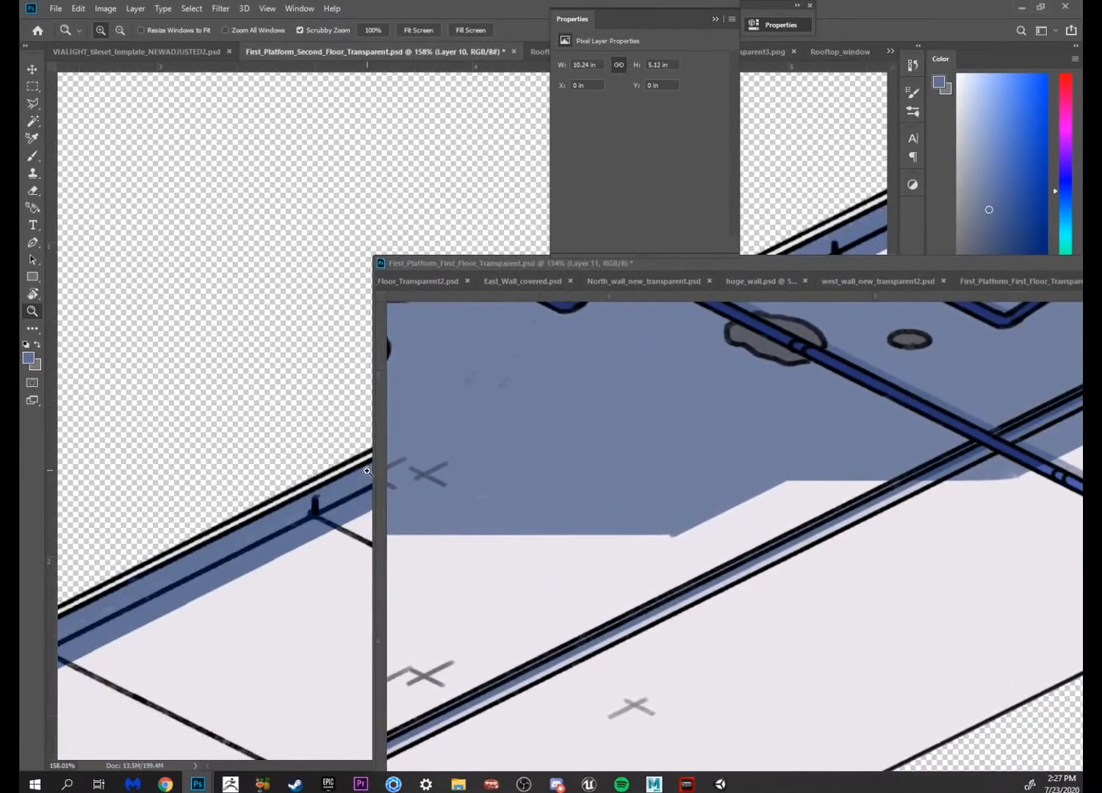
drag(1018, 265, 612, 250)
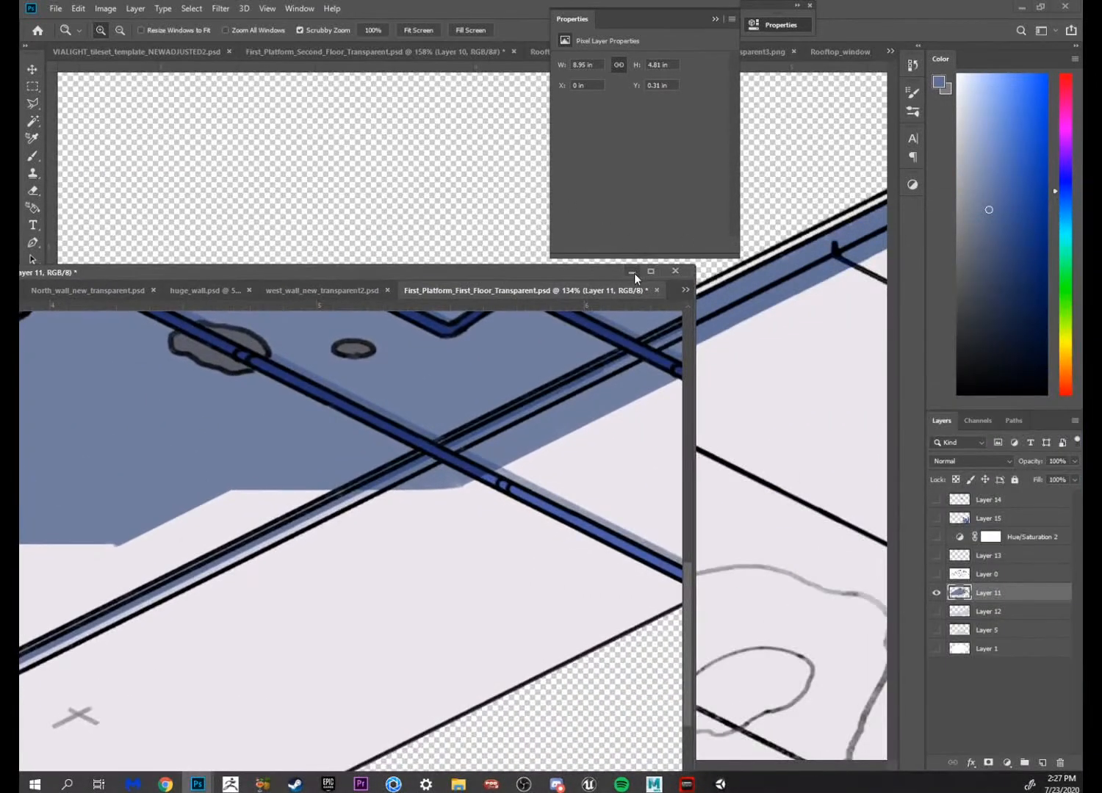
click(631, 272)
click(714, 18)
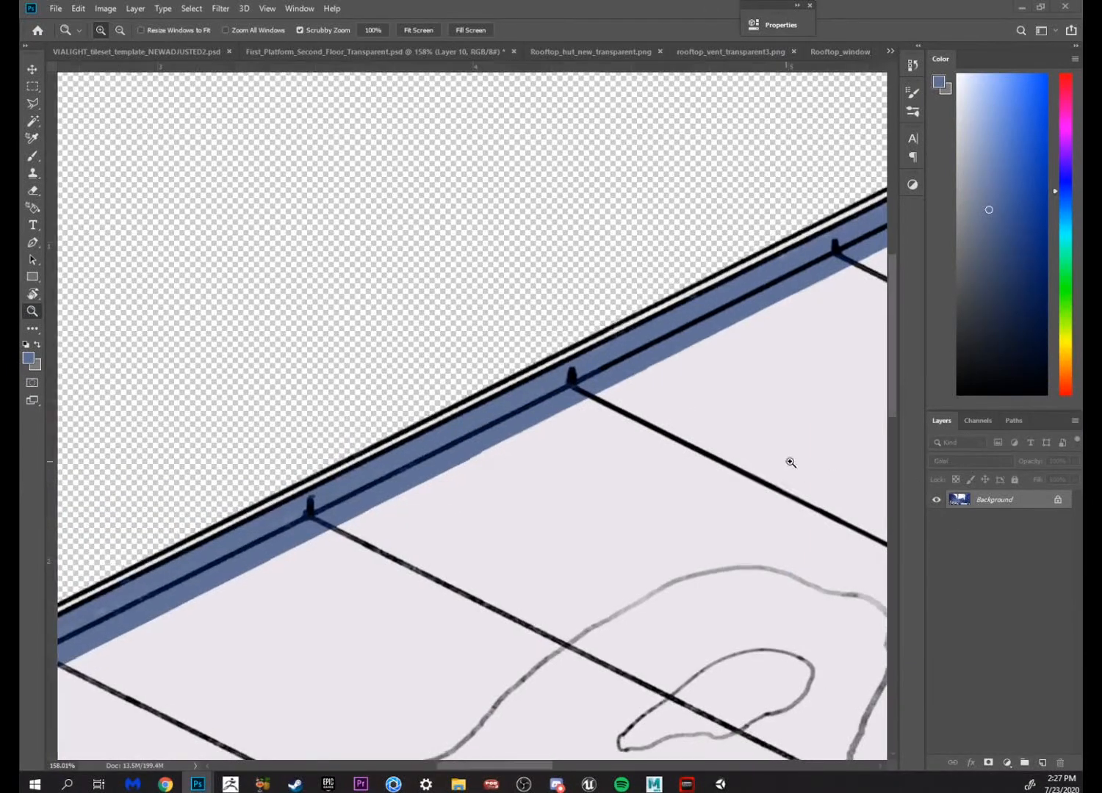
Lighten the rim shadow slightly by raising the white end point of the Curves 1 adjustment
click(784, 464)
double_click(959, 535)
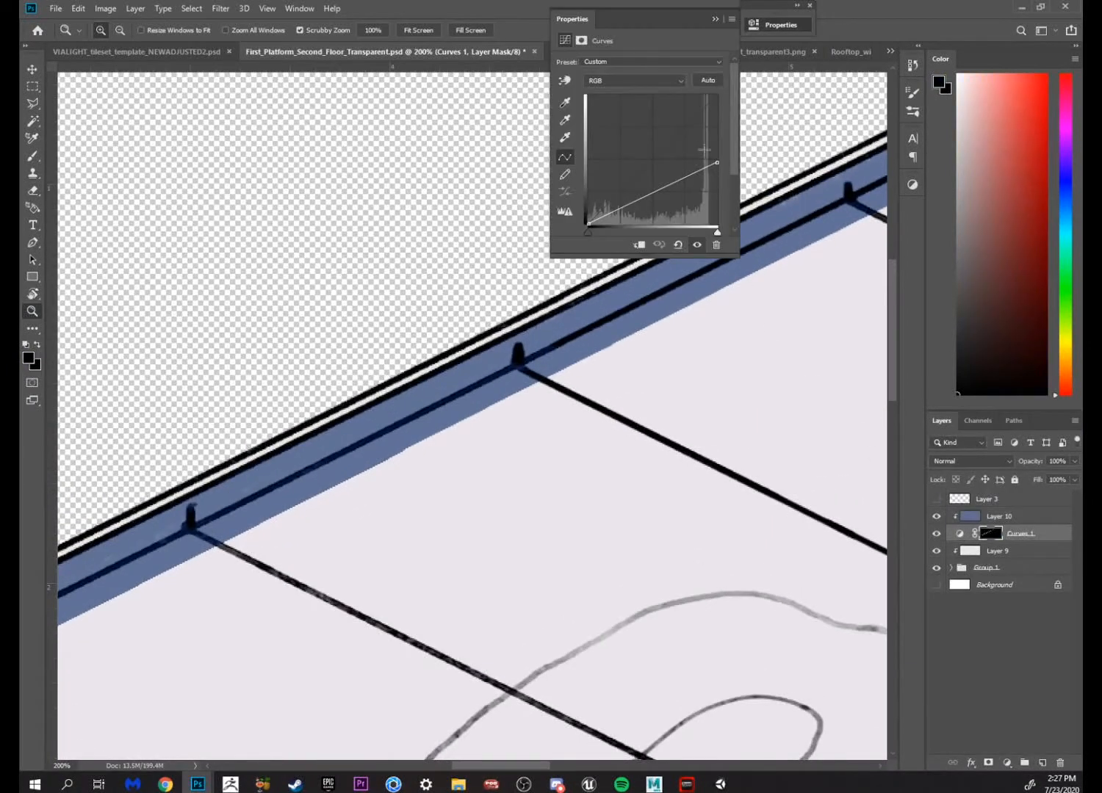
drag(716, 163, 718, 153)
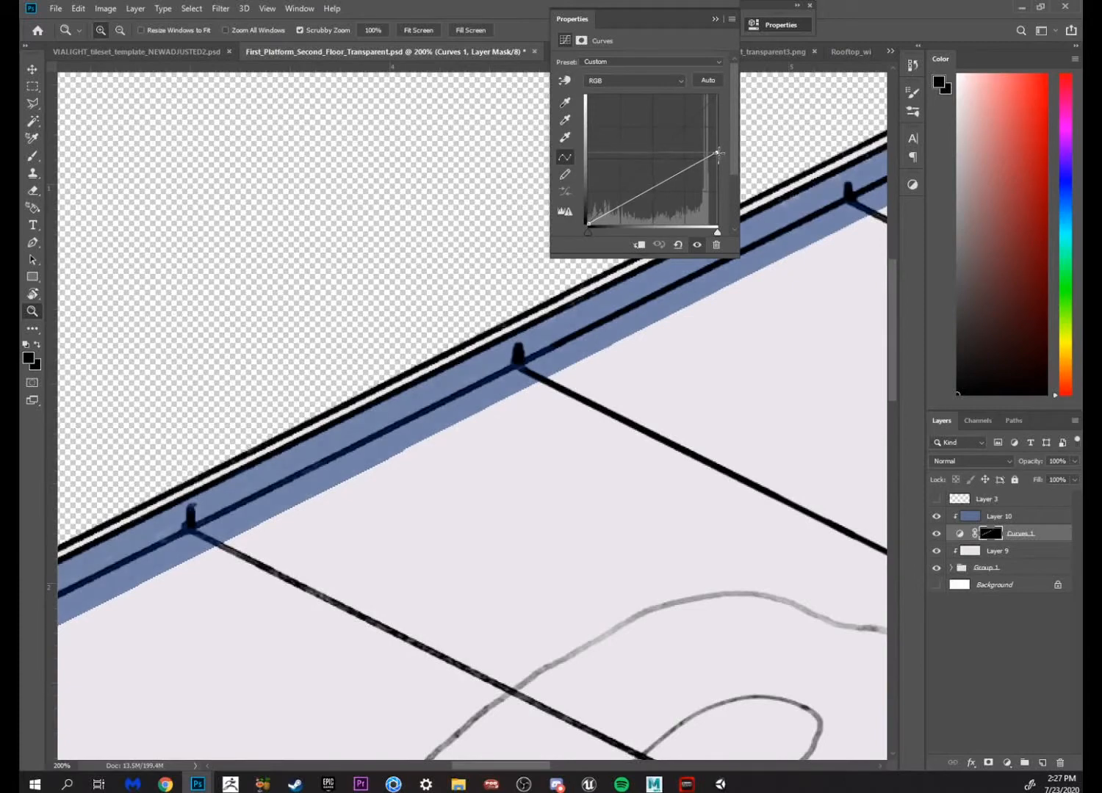
click(717, 19)
drag(746, 255, 739, 311)
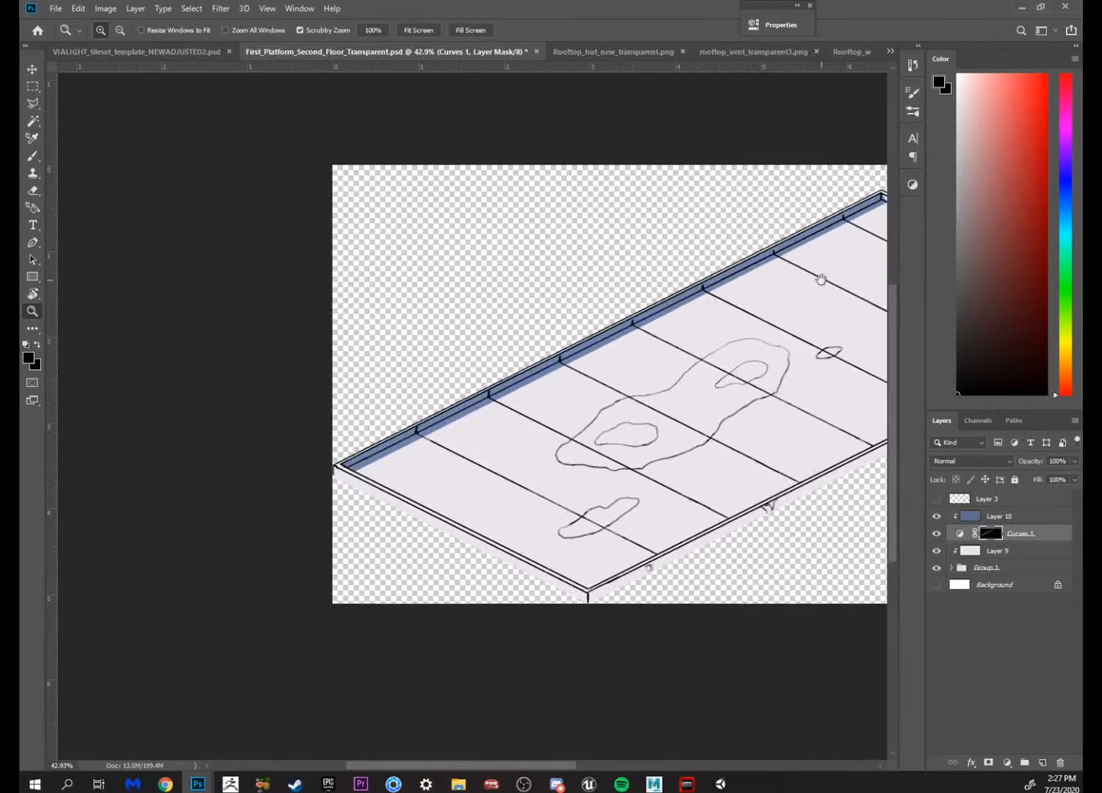
drag(821, 279, 569, 311)
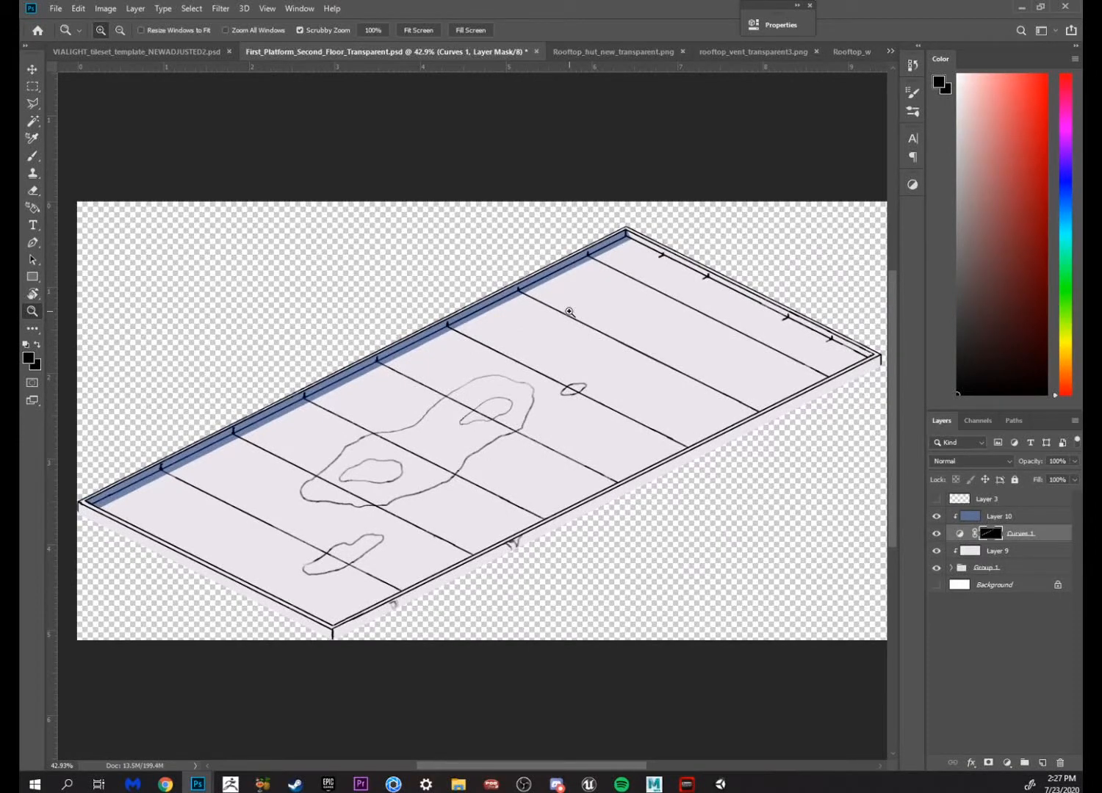
Sample the brownish grey of the floor stain in First_Platform_First_Floor_Transparent.psd and return to the second-floor tile
drag(453, 446, 488, 433)
drag(599, 370, 727, 240)
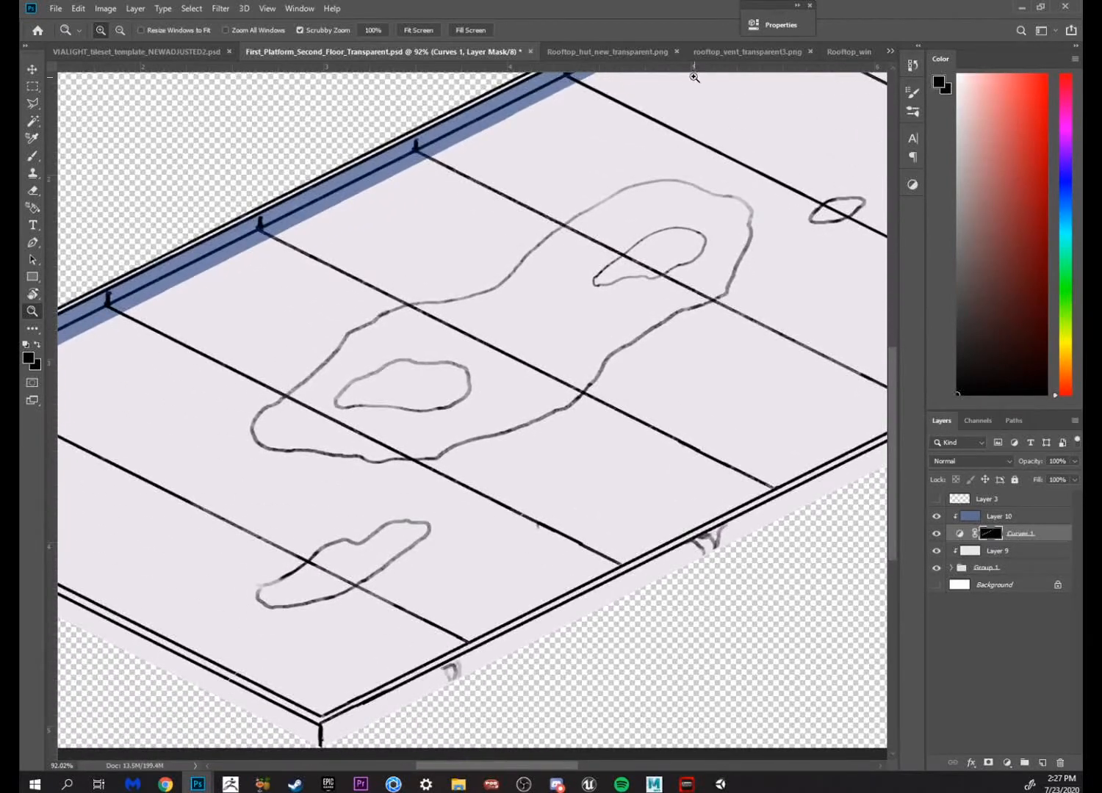
mouse_move(198, 785)
click(389, 720)
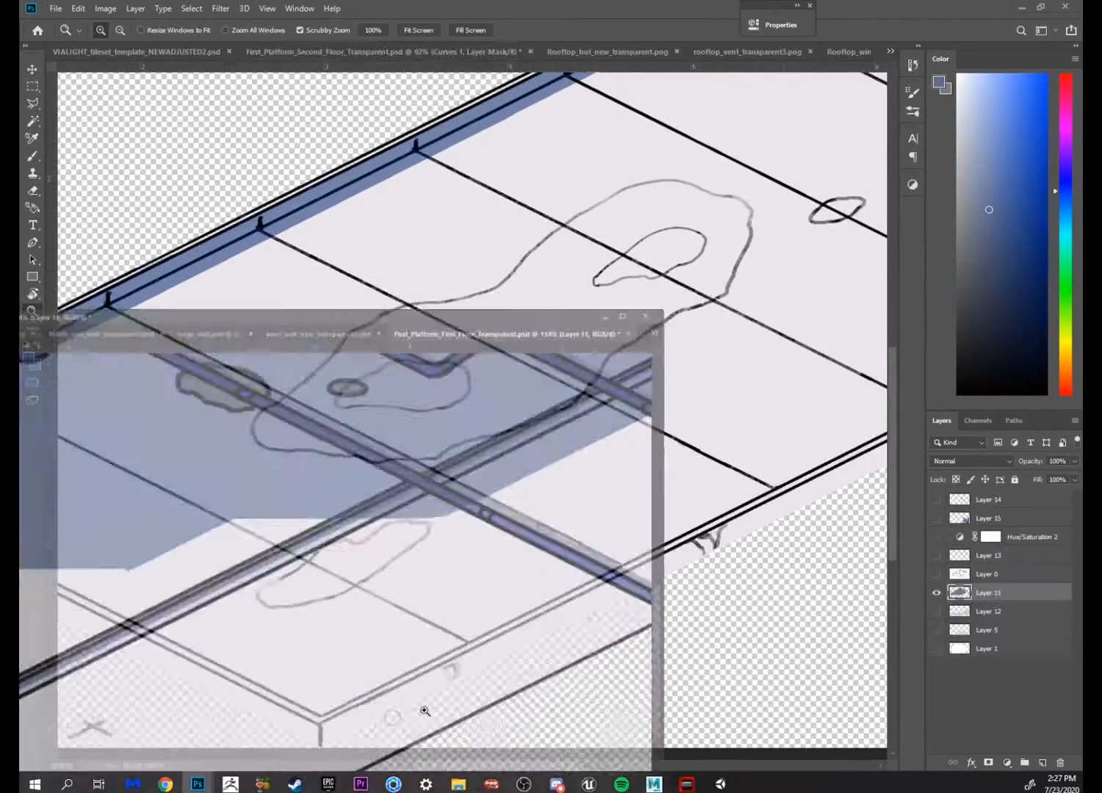
drag(648, 519, 595, 504)
drag(515, 577, 705, 528)
key(b)
alt+click(511, 530)
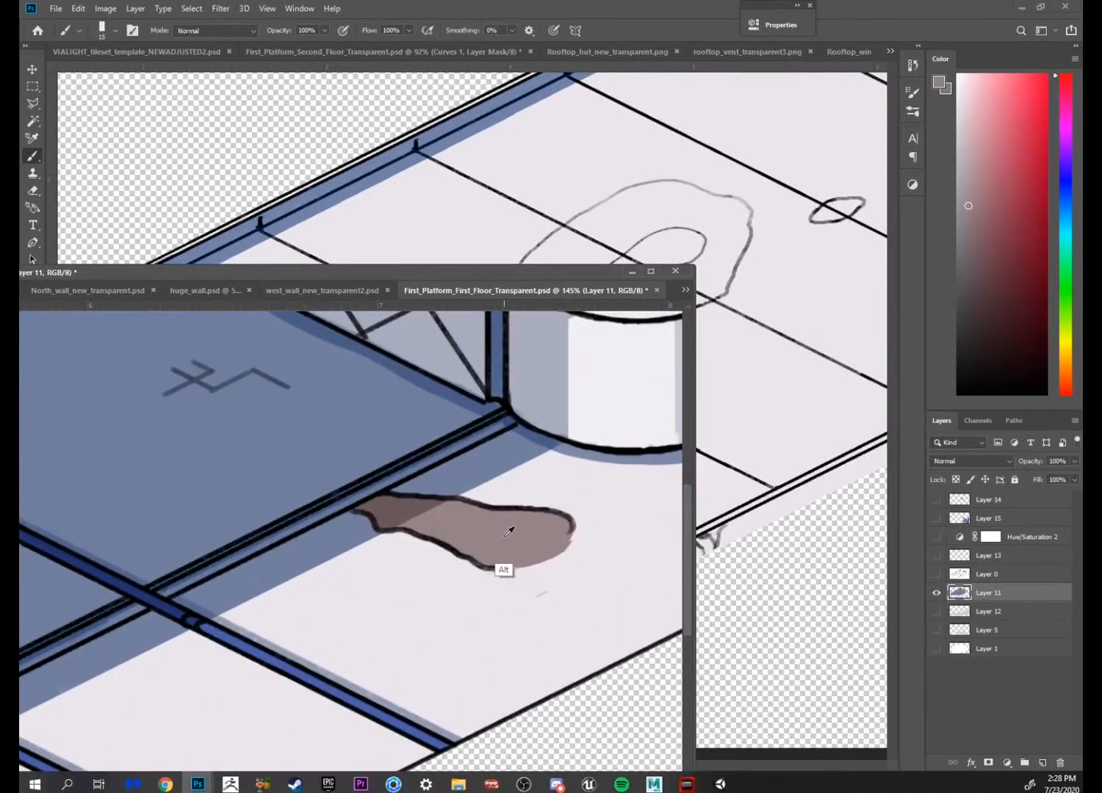
alt+click(397, 508)
alt+click(468, 526)
click(631, 271)
click(600, 398)
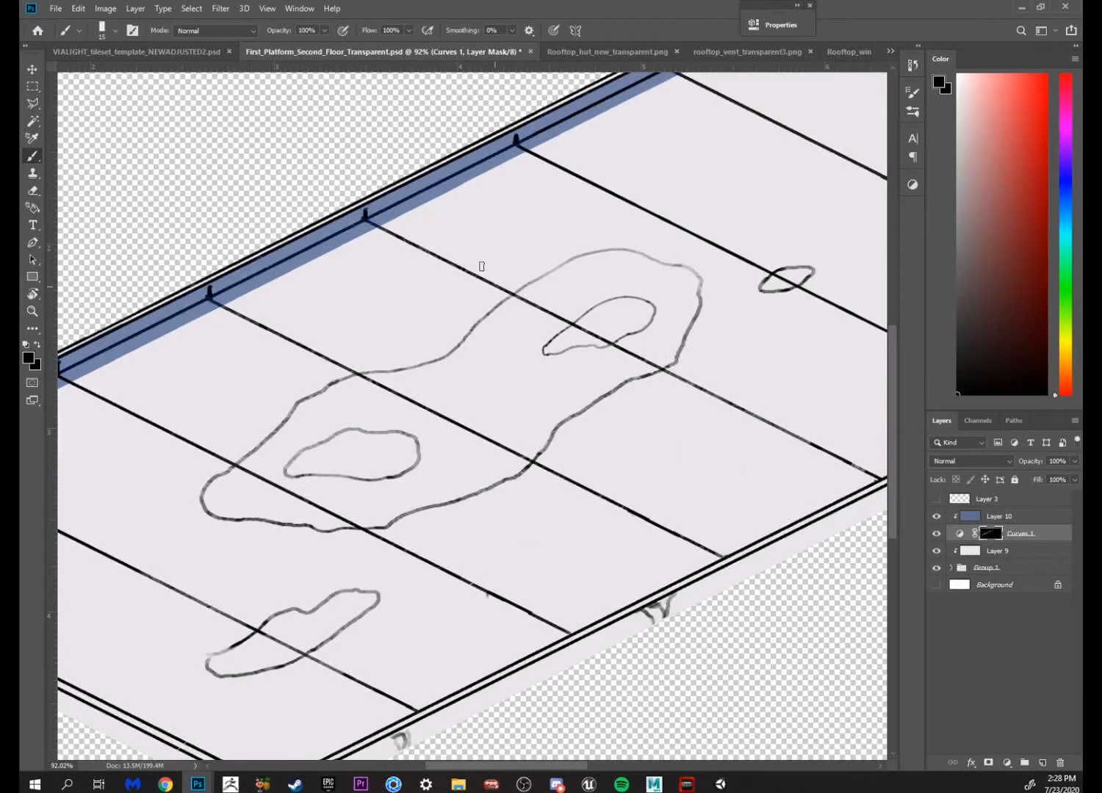
Add a new empty layer directly above Layer 10 for the stain colour
click(990, 504)
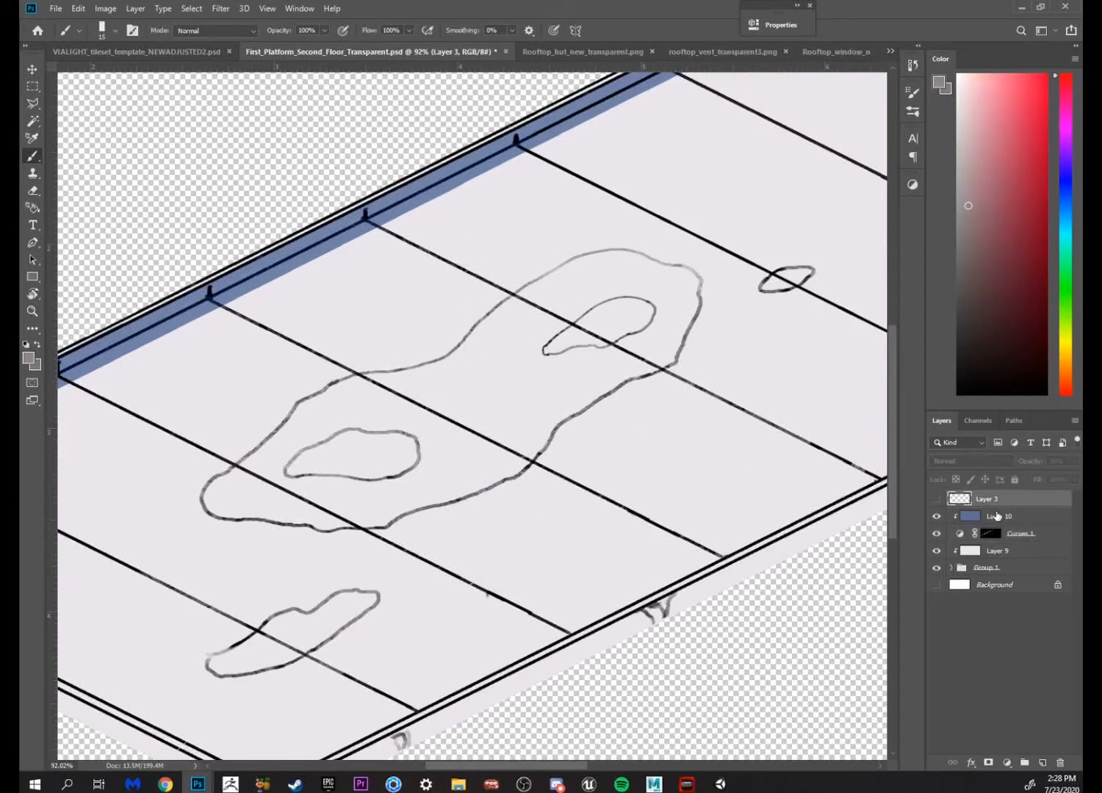
click(997, 522)
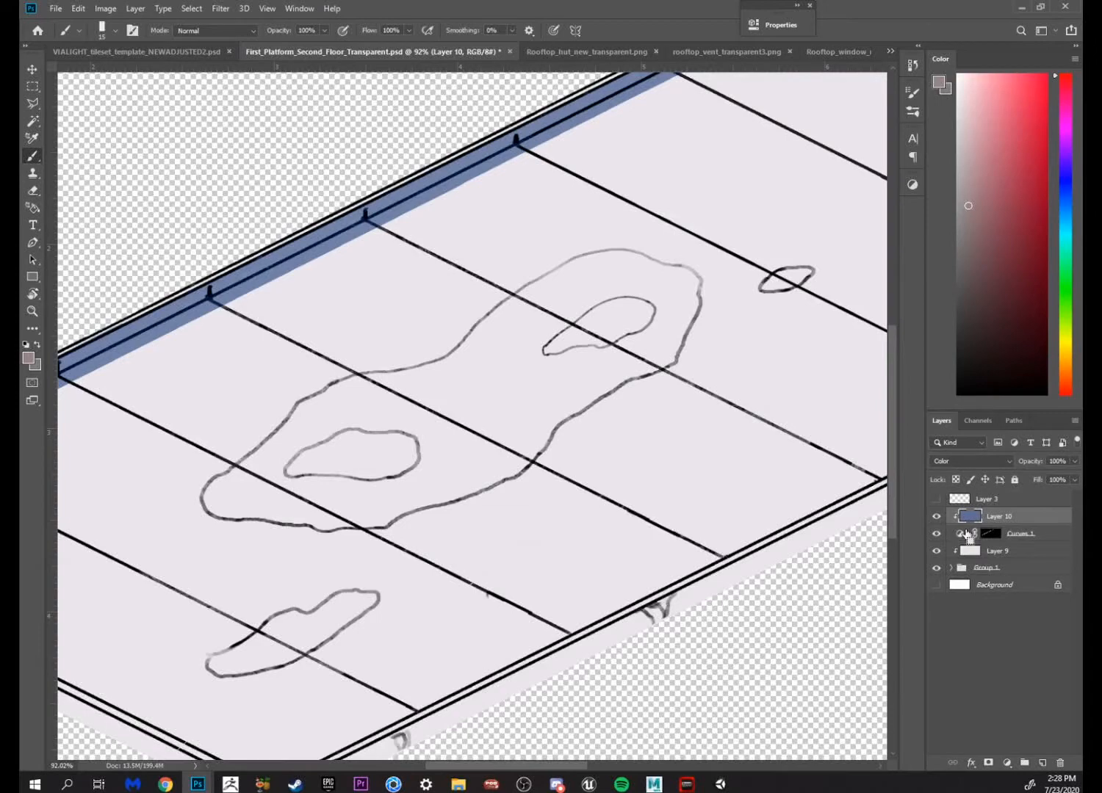
key(ctrl+u)
key(Return)
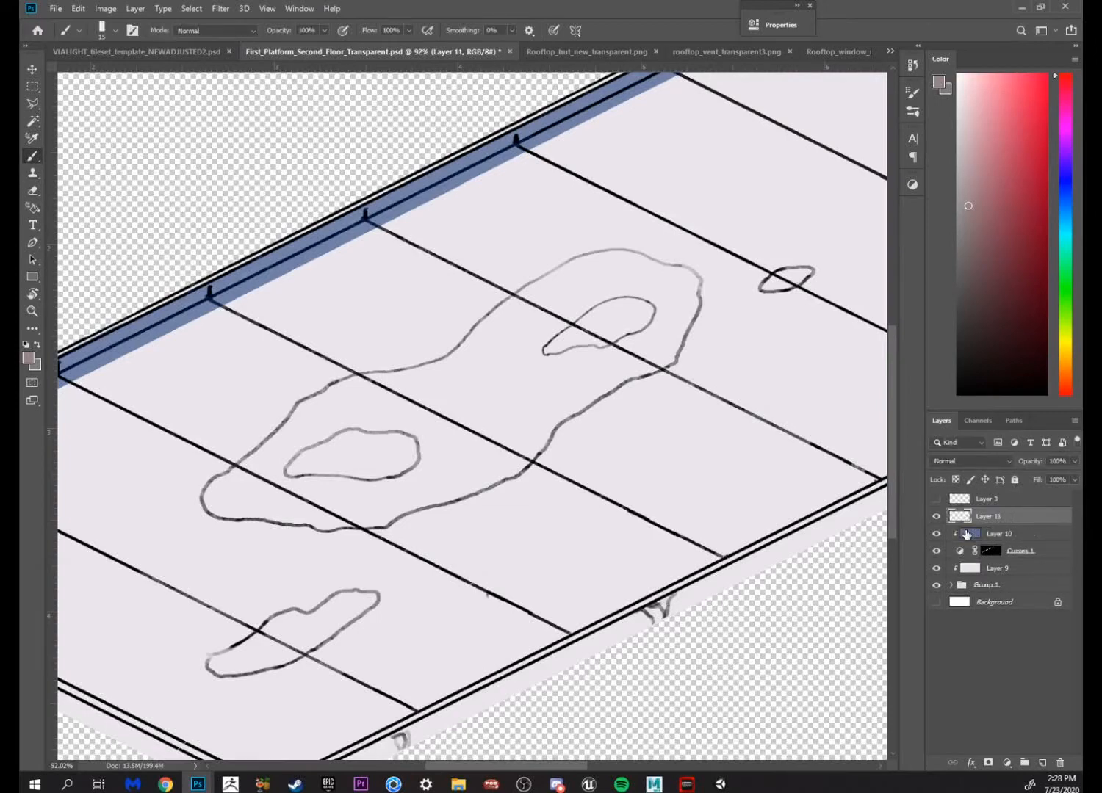
Resample the reference stain's brownish grey and try a test dab on Layer 11 just below the rim
mouse_move(198, 783)
click(401, 723)
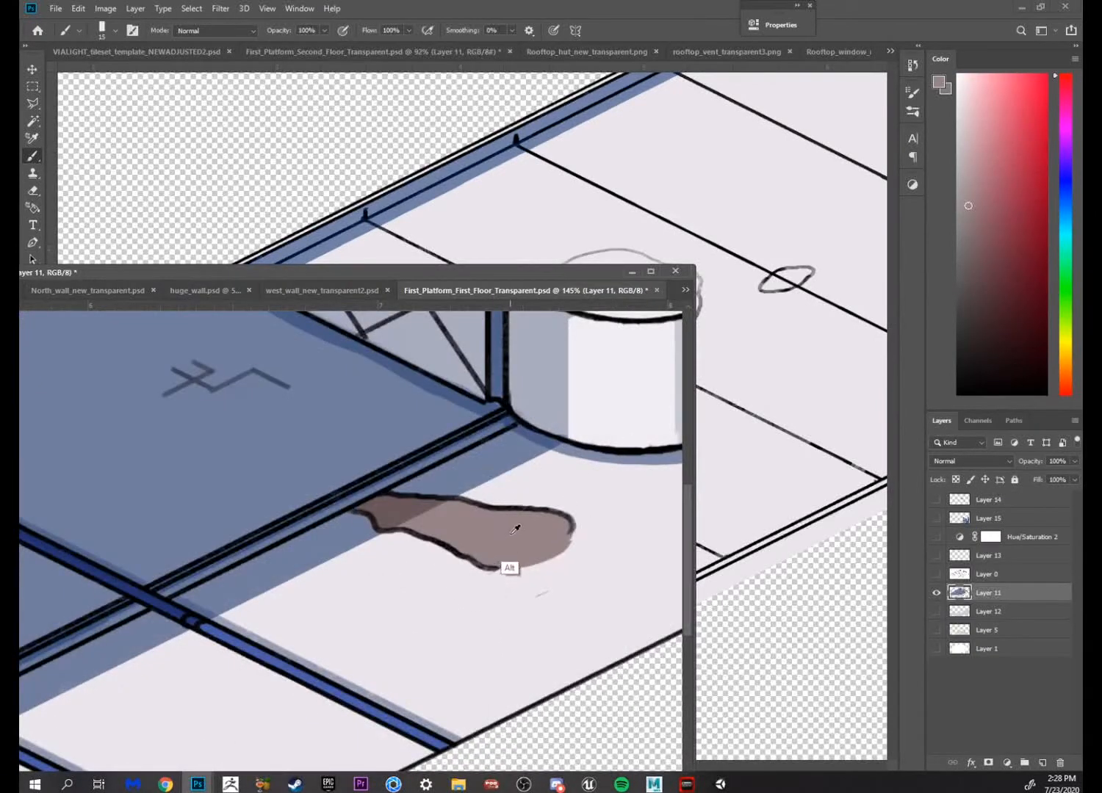
click(485, 180)
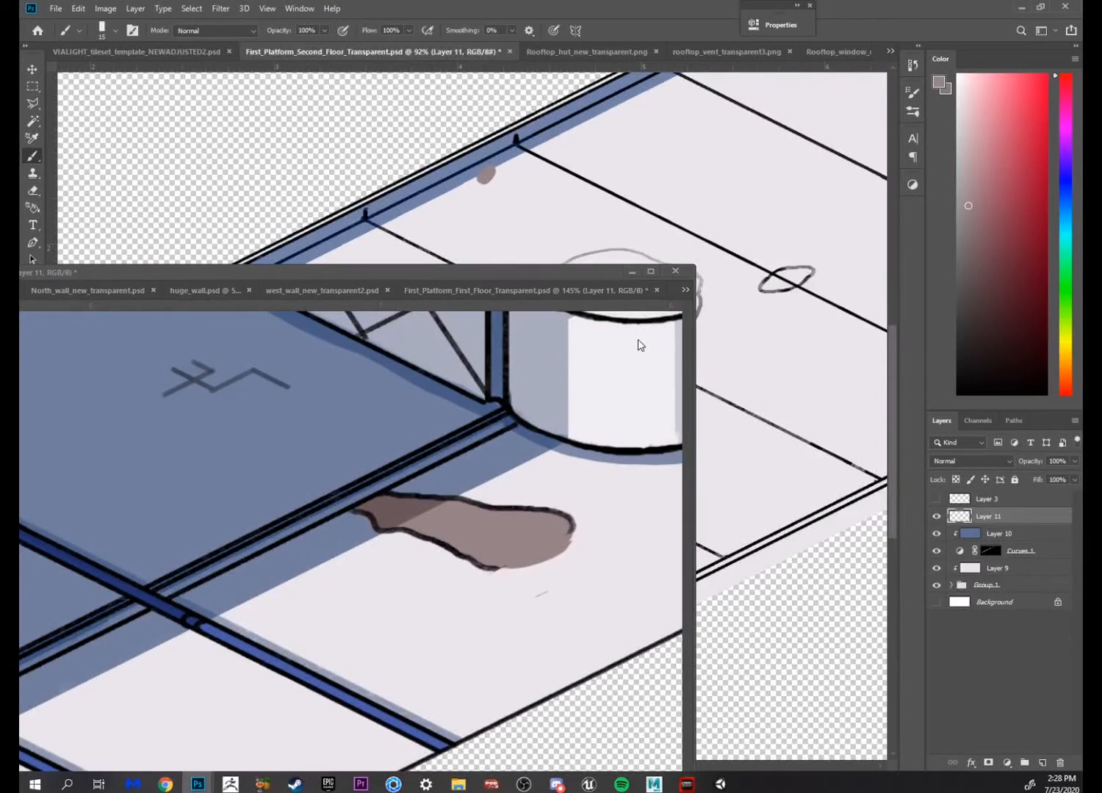
click(643, 272)
drag(503, 176, 602, 300)
key(z)
drag(746, 338, 707, 252)
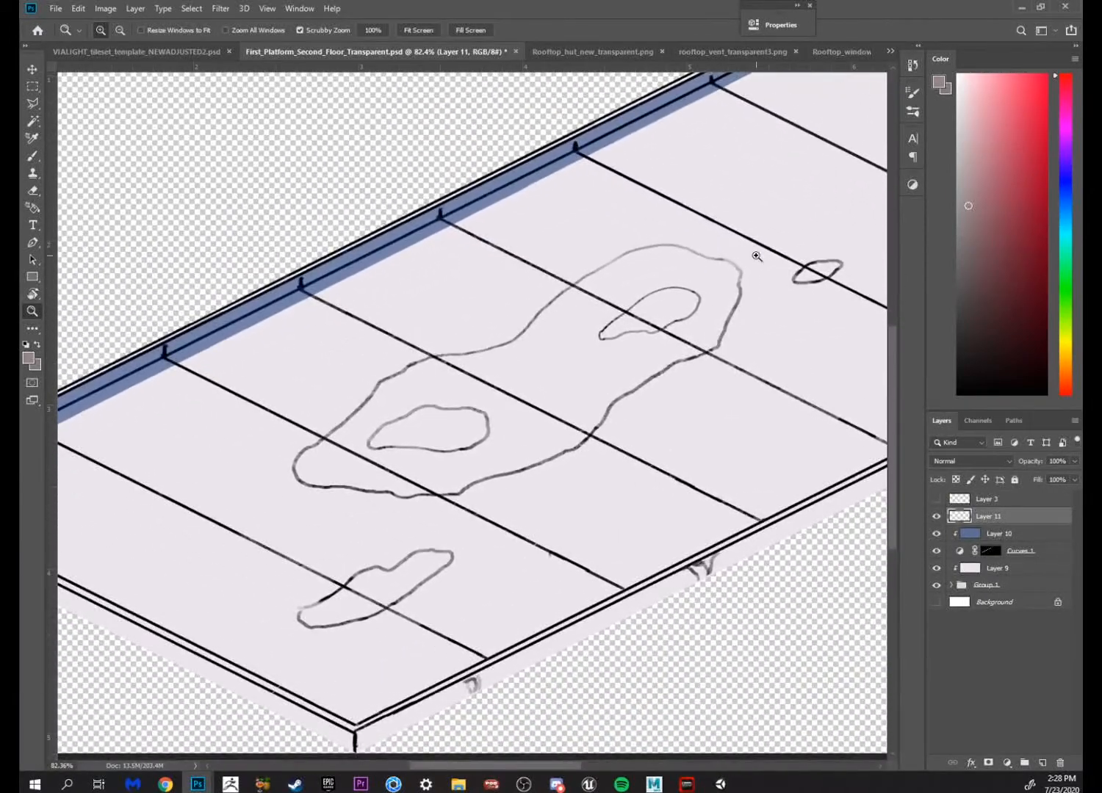
Target the Curves 1 layer mask and activate the Polygonal Lasso tool over the large stain outline
click(659, 544)
click(992, 551)
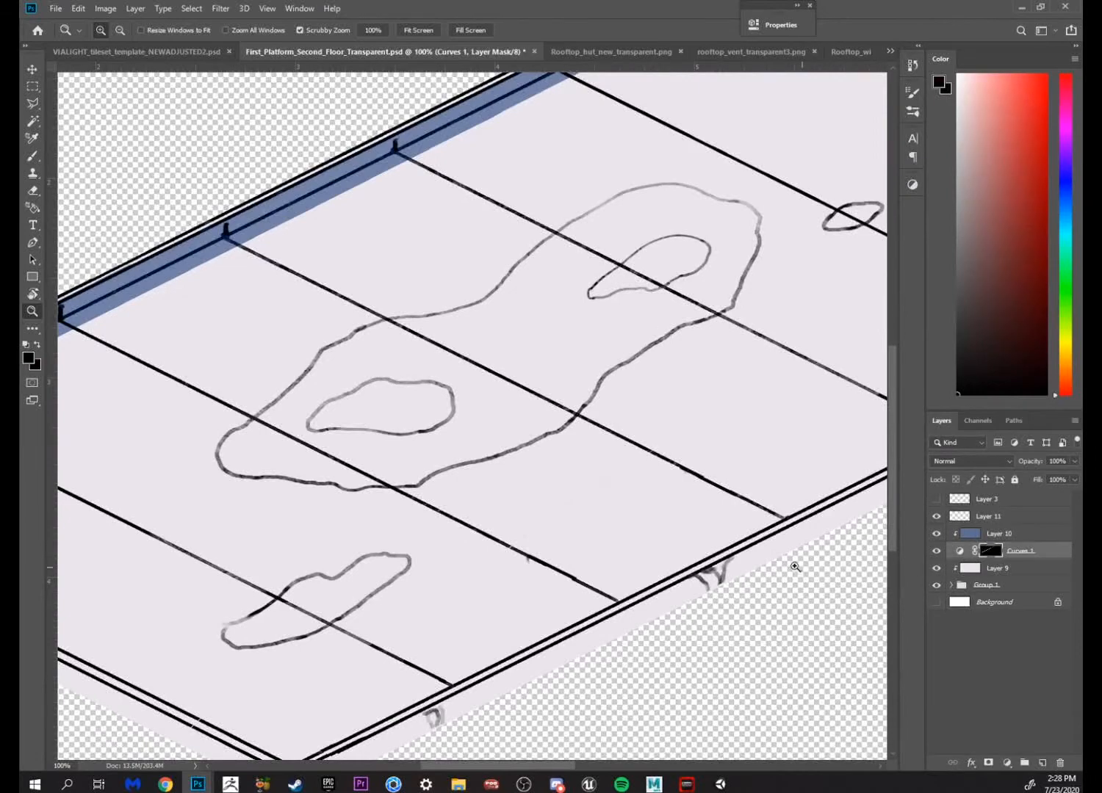
drag(722, 521, 668, 635)
scroll(668, 635, down, 5)
key(l)
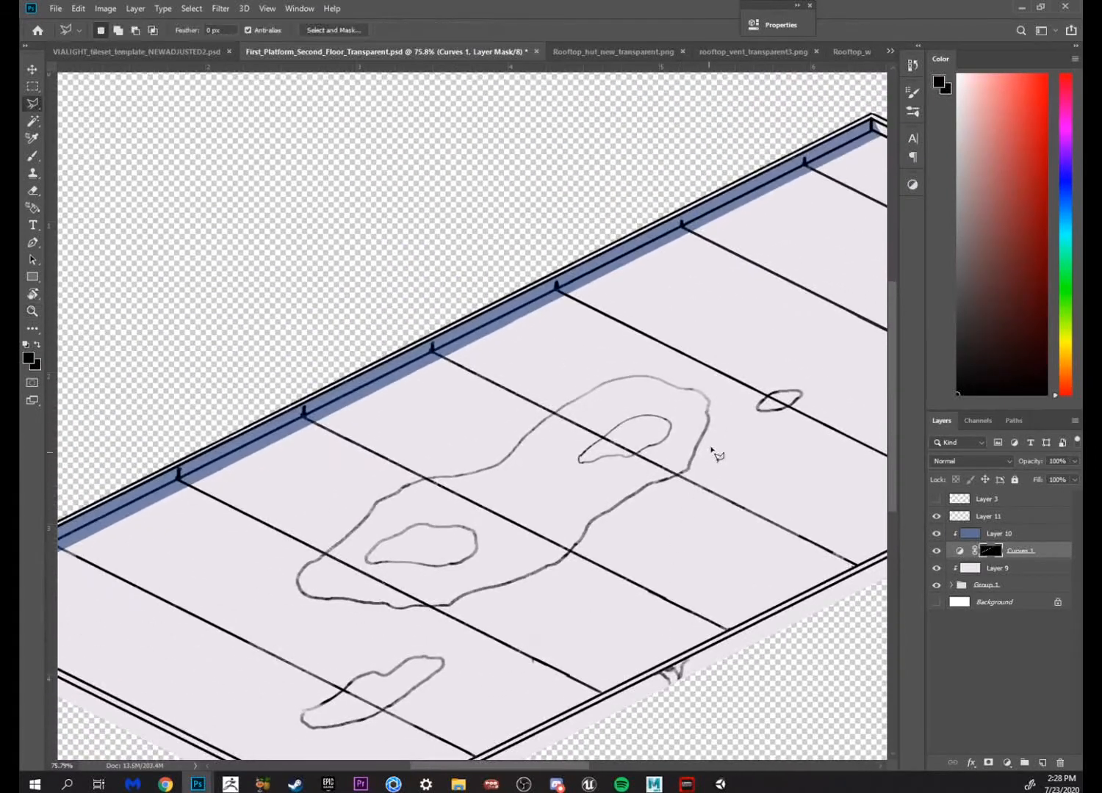
drag(727, 453, 644, 370)
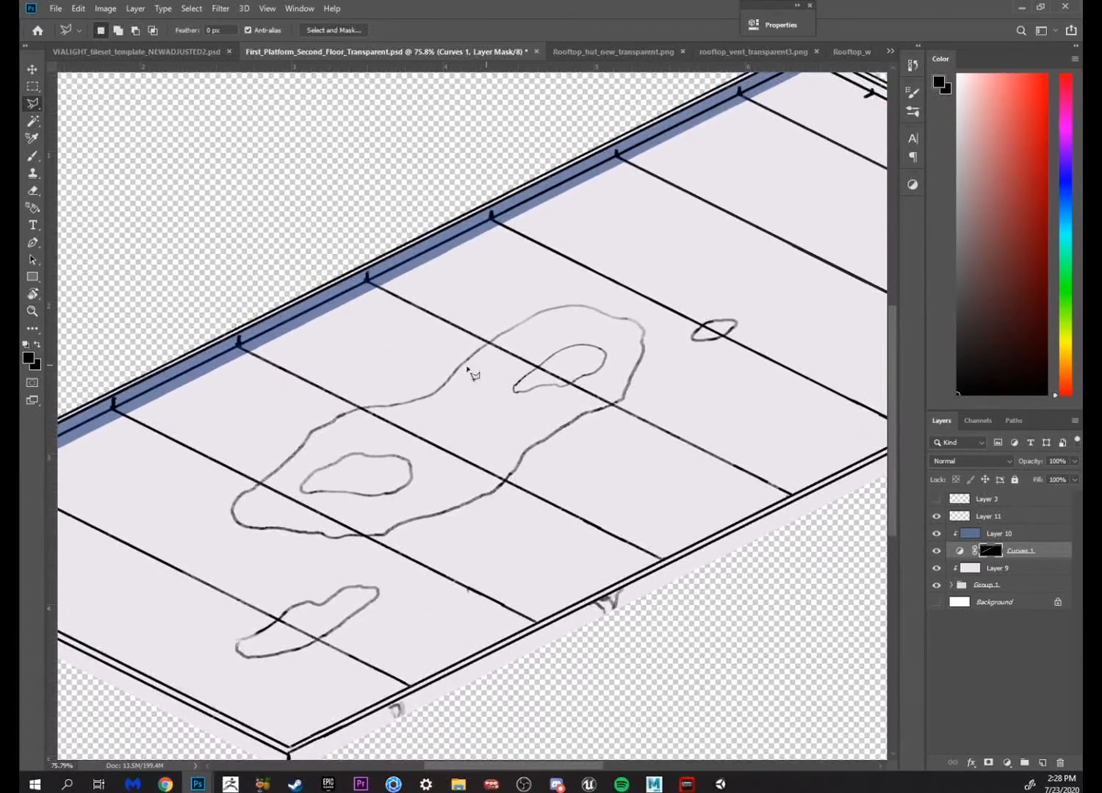
Select the large central puddle by tracing its outline with the Lasso tool, adding and subtracting areas to follow the contour
right_click(33, 110)
click(73, 103)
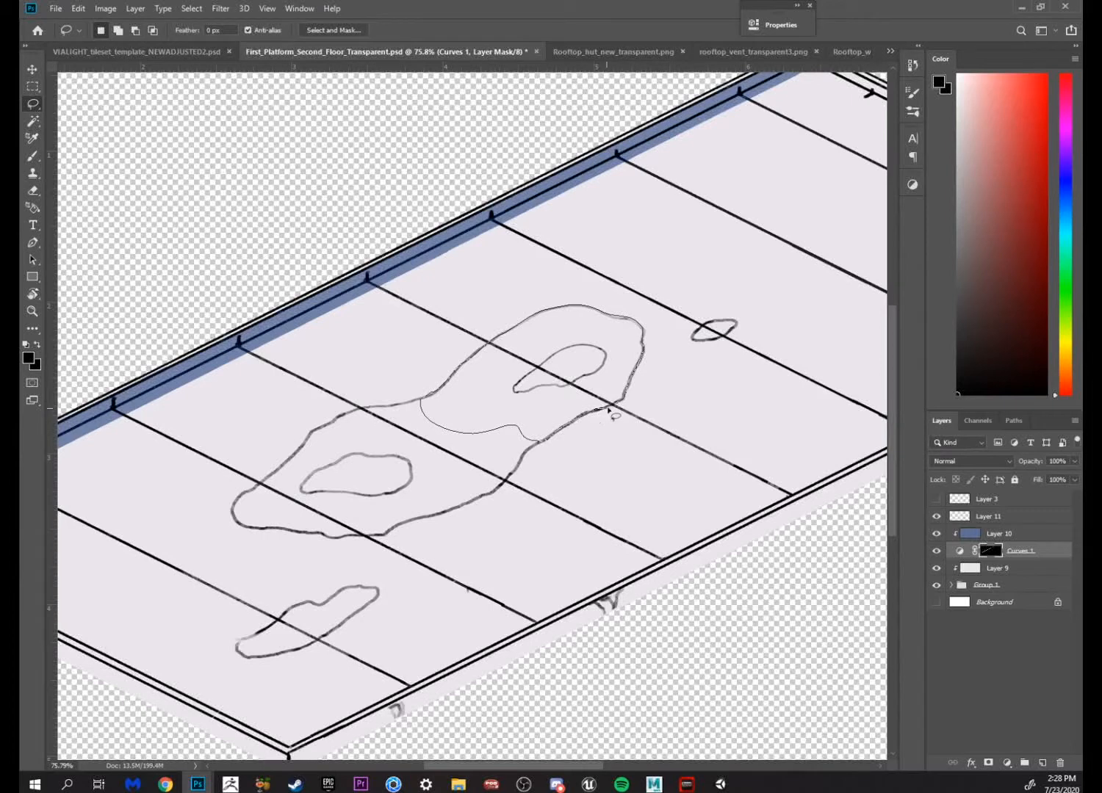
mouse_move(627, 397)
mouse_down()
mouse_move(594, 422)
mouse_move(599, 412)
mouse_up()
key(shift)
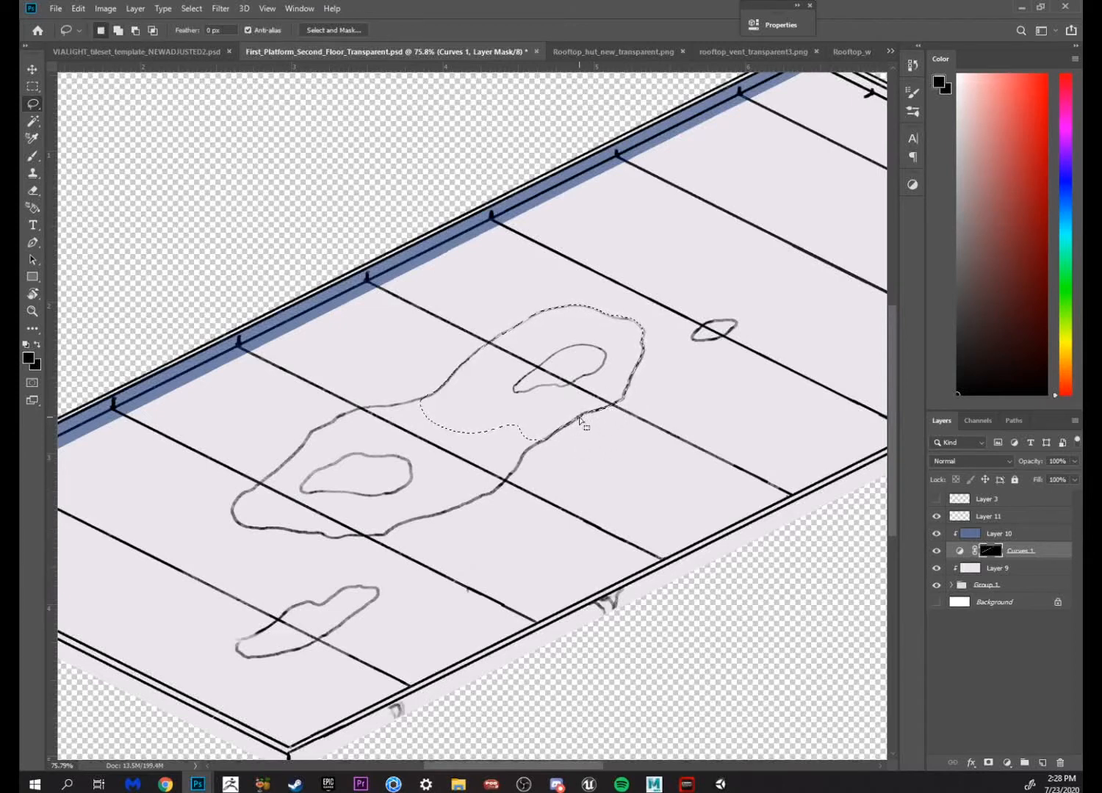
key(alt)
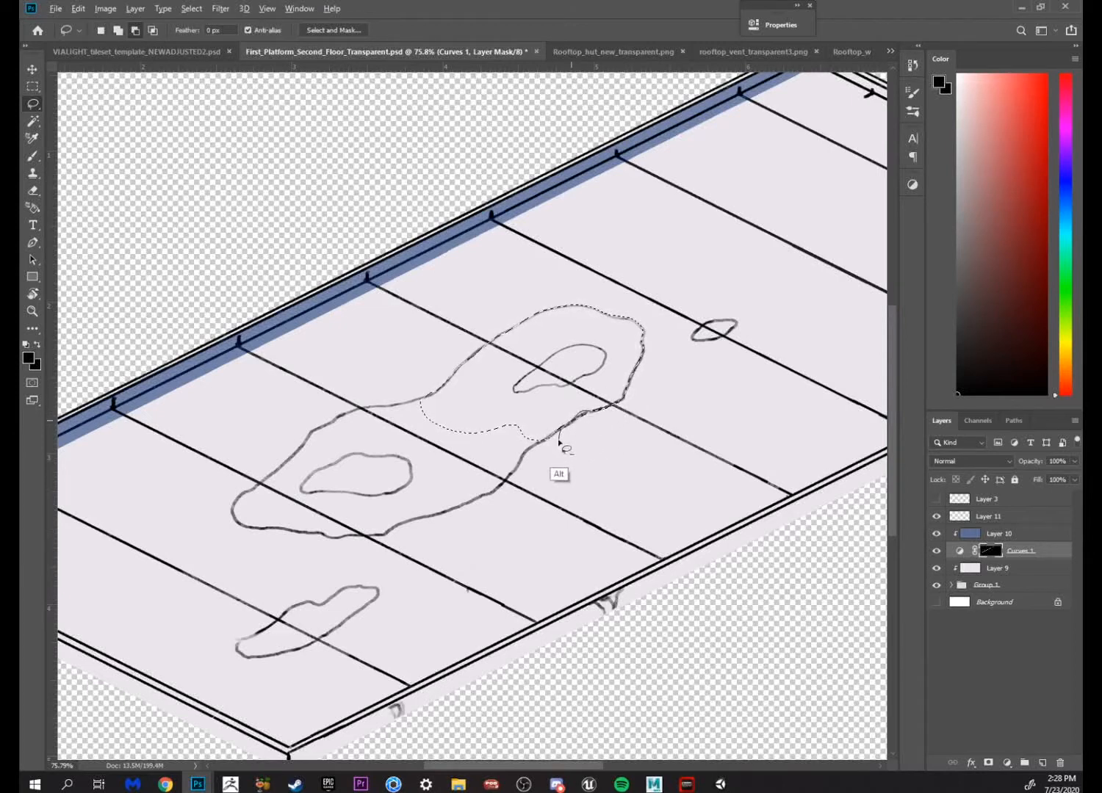
mouse_move(563, 429)
mouse_down()
mouse_move(583, 409)
mouse_move(502, 477)
mouse_move(496, 504)
mouse_move(521, 439)
mouse_move(550, 435)
mouse_move(489, 497)
mouse_move(430, 493)
mouse_move(558, 380)
mouse_up()
key(shift)
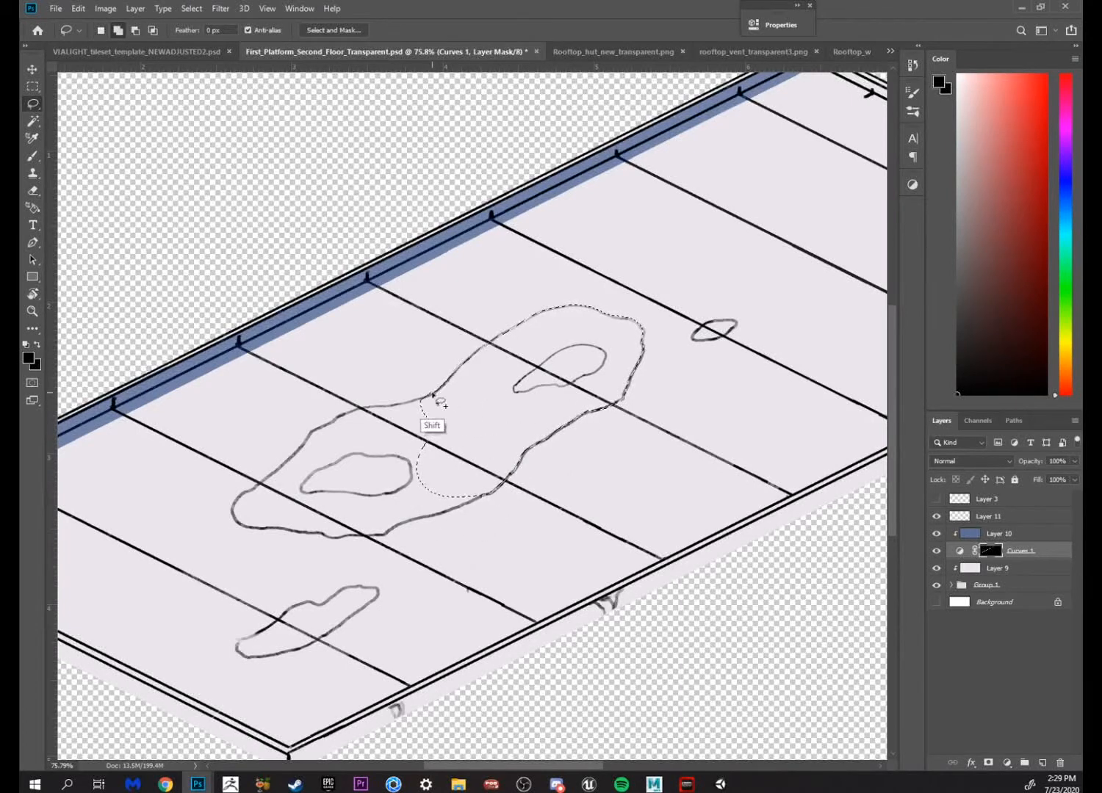
mouse_move(443, 390)
shift+mouse_down()
mouse_move(342, 415)
mouse_move(313, 437)
mouse_move(525, 425)
mouse_move(514, 430)
shift+mouse_up()
mouse_move(320, 429)
shift+mouse_down()
mouse_move(243, 491)
mouse_move(235, 513)
mouse_move(244, 527)
mouse_move(371, 540)
mouse_move(493, 500)
mouse_move(503, 483)
shift+mouse_up()
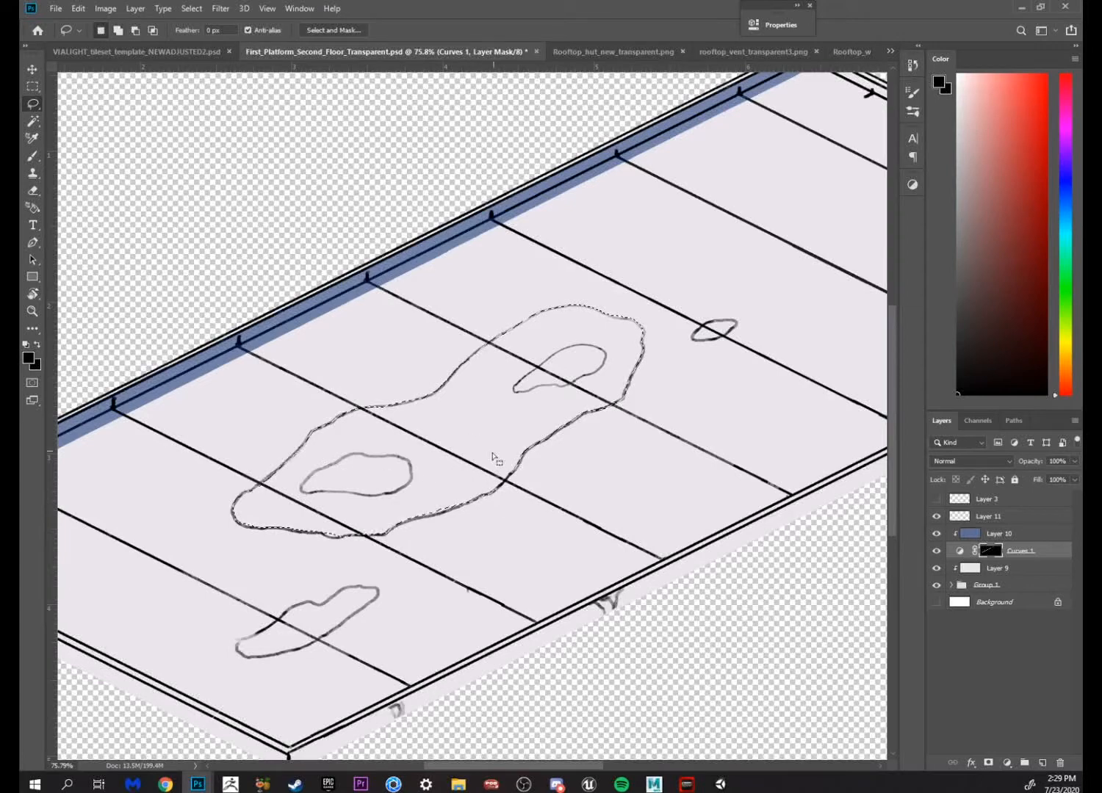
Refine the Lasso selection along the large puddle's lower edge so it follows the sketched line
key(z)
drag(357, 533, 450, 541)
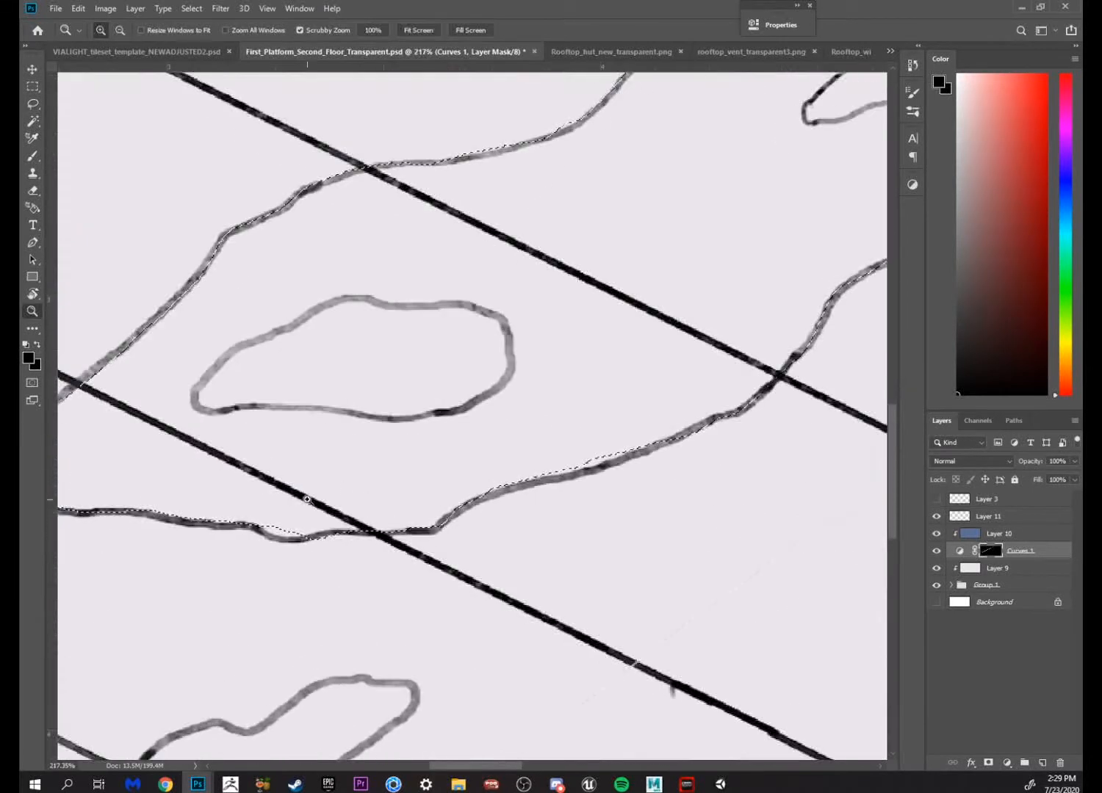
key(l)
mouse_move(251, 514)
shift+mouse_down()
mouse_move(274, 527)
mouse_move(334, 502)
mouse_move(330, 514)
shift+mouse_up()
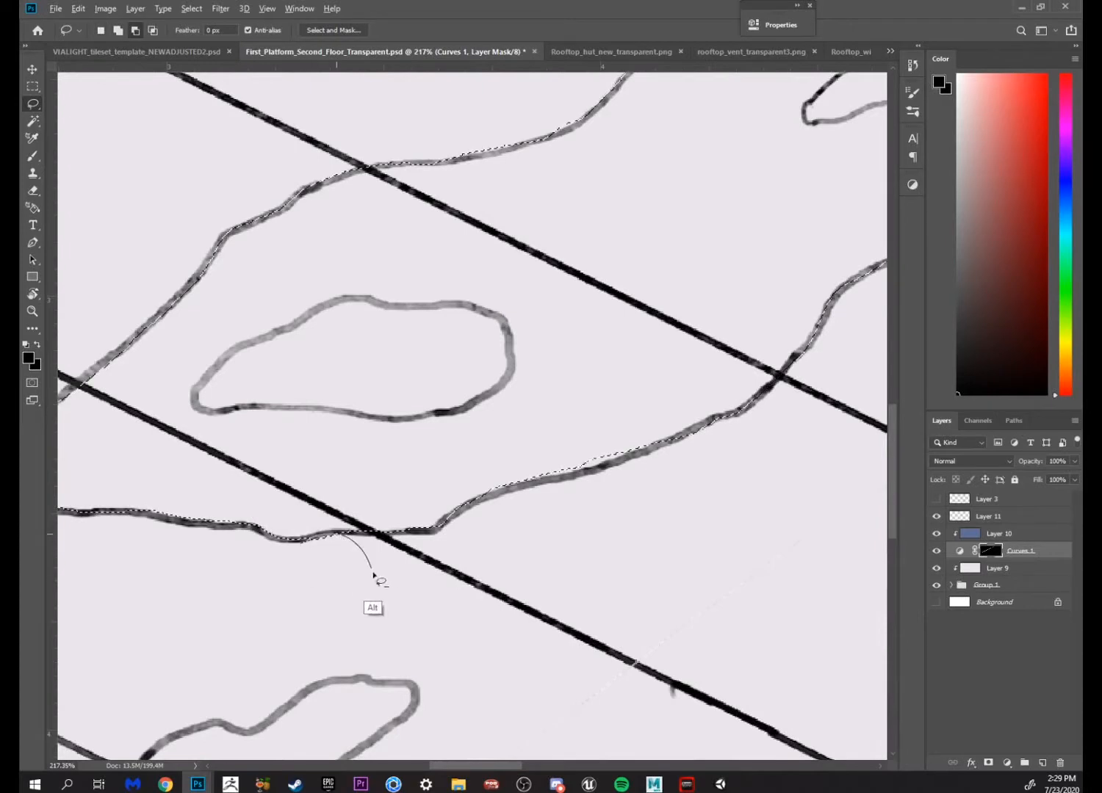
drag(632, 564, 552, 621)
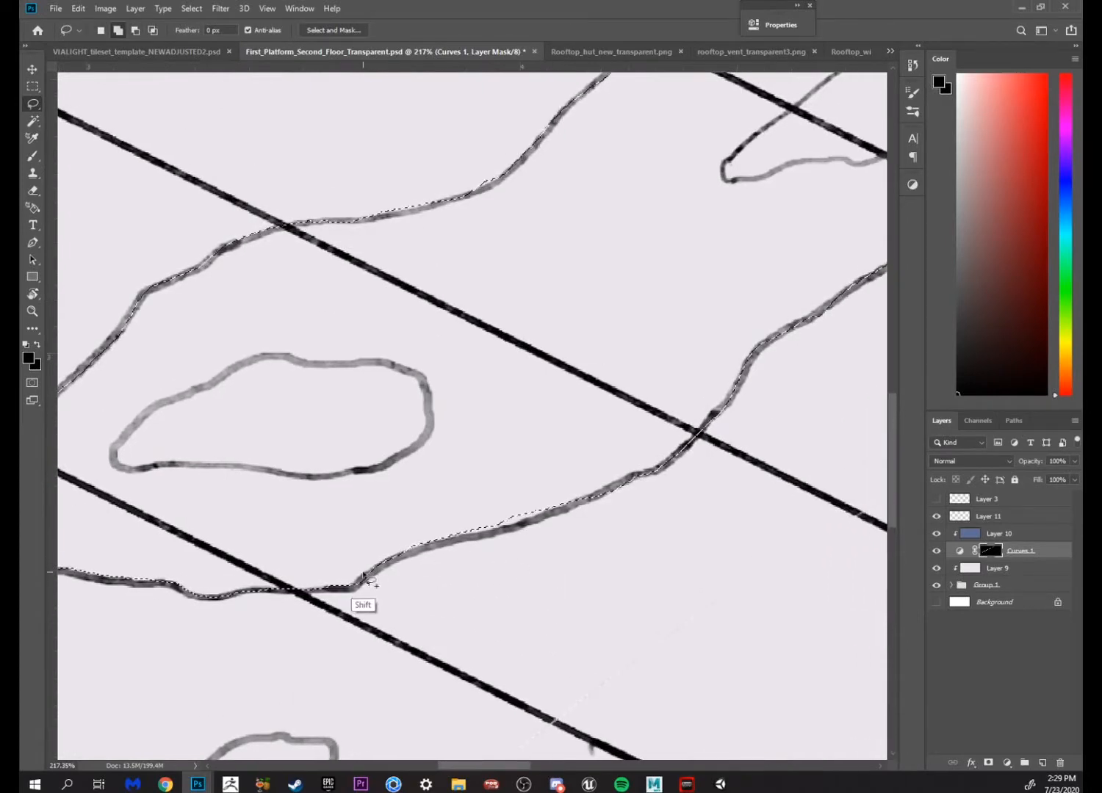
mouse_move(364, 577)
shift+mouse_down()
mouse_move(394, 558)
mouse_move(551, 522)
mouse_move(617, 486)
shift+mouse_up()
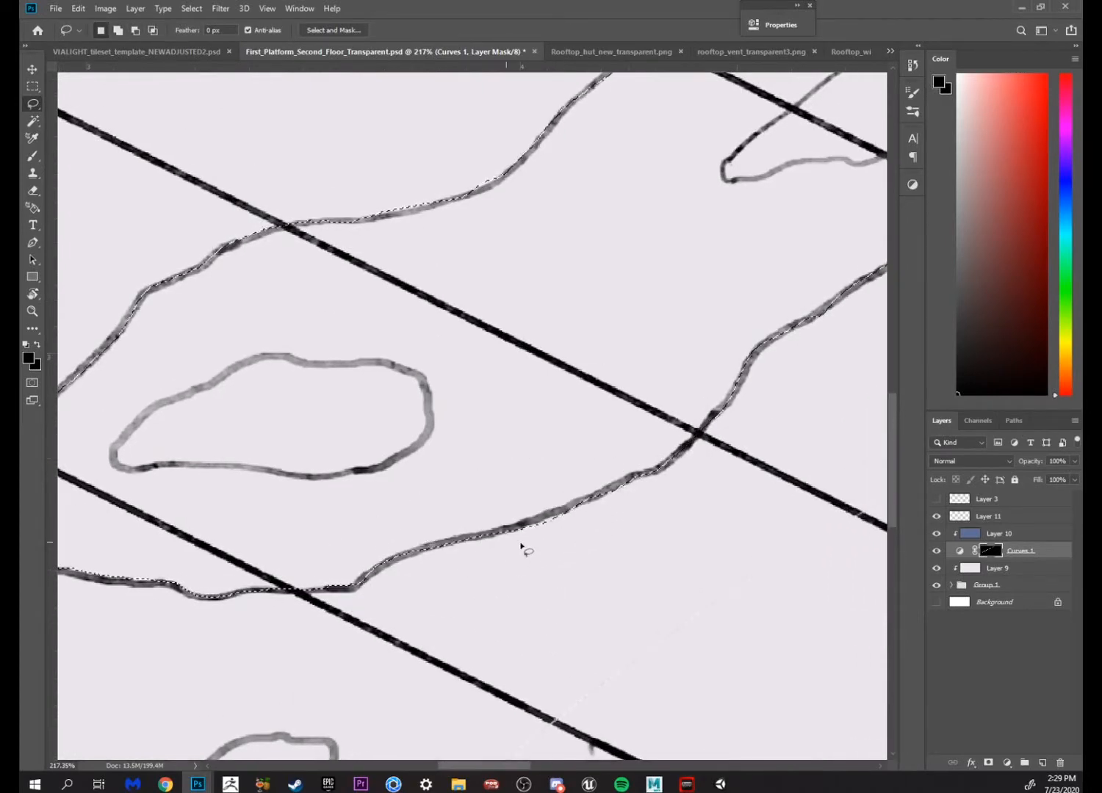
drag(720, 533, 820, 566)
drag(667, 580, 733, 550)
Fill the puddle selection with white on the Curves 1 layer mask using the Gradient tool
key(z)
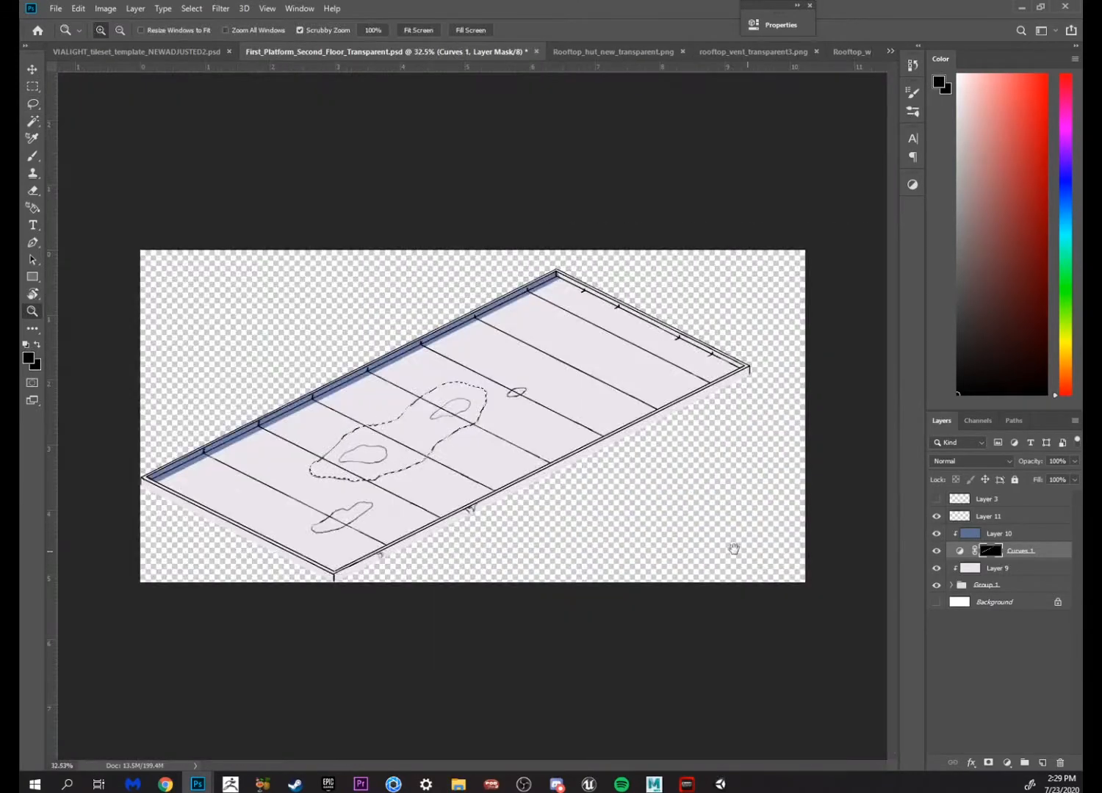
drag(481, 505, 553, 614)
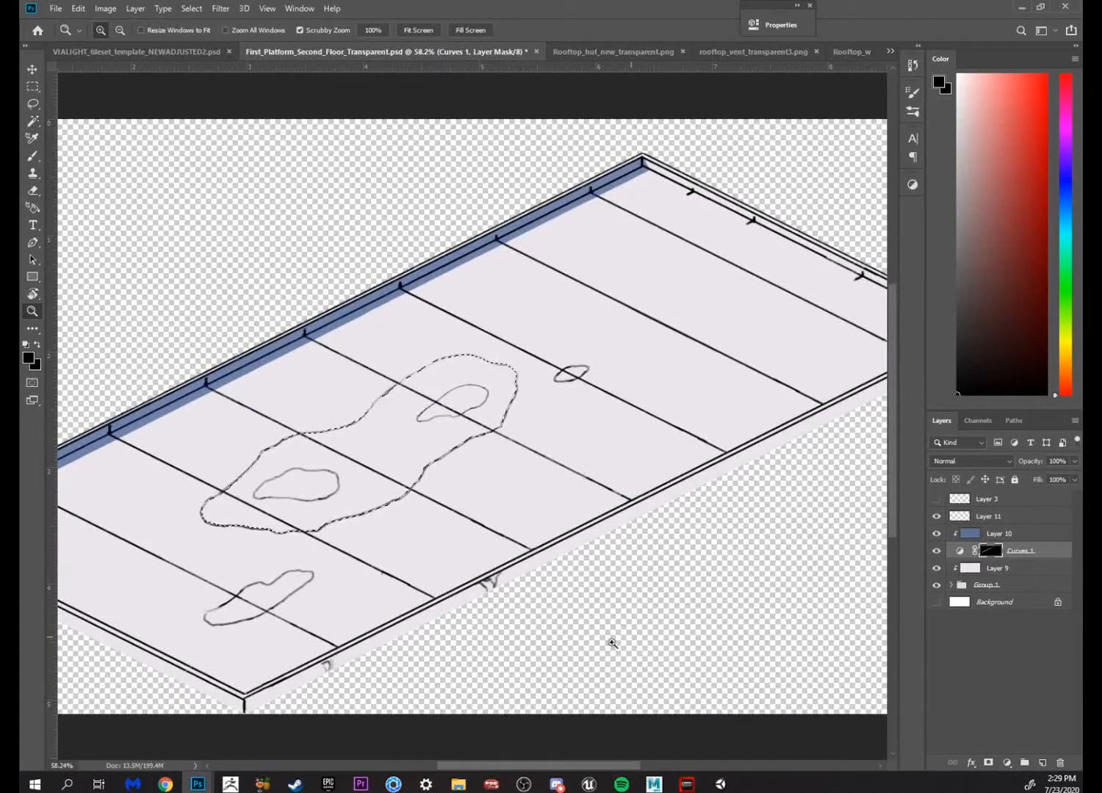
key(g)
drag(361, 591, 393, 755)
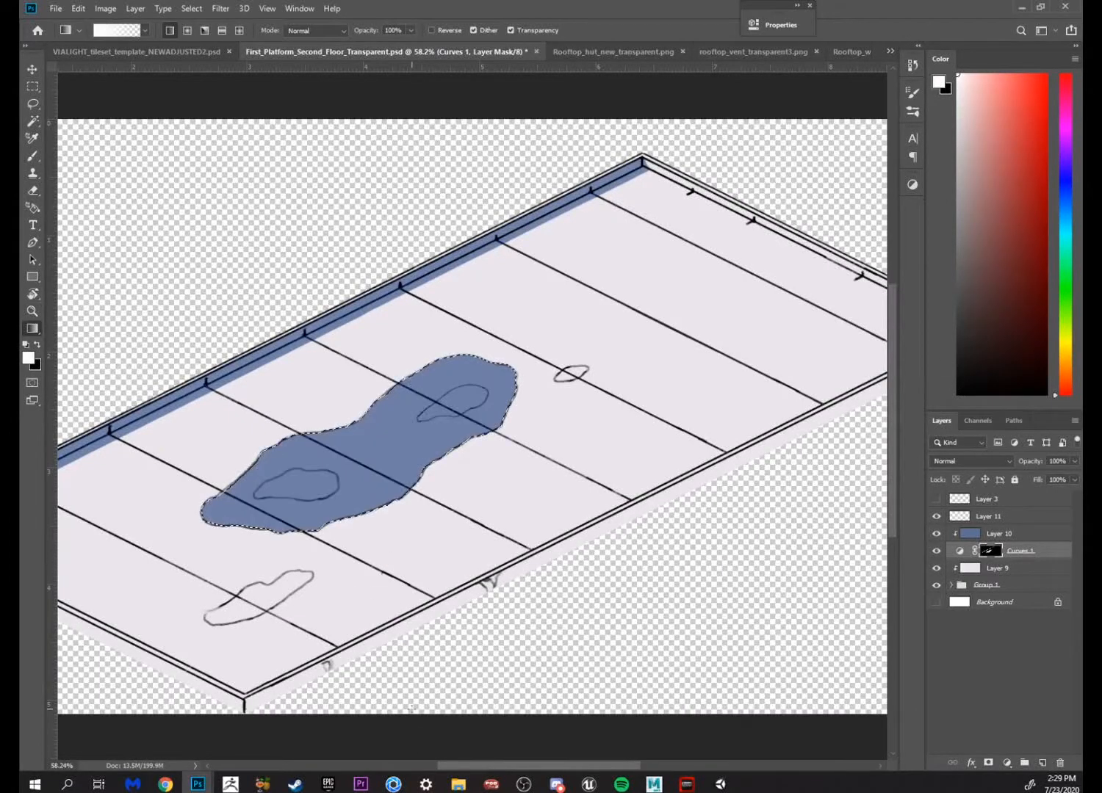
Deselect the puddle and set Layer 11's blend mode to Color
key(z)
drag(400, 537, 560, 629)
key(m)
click(984, 517)
click(936, 516)
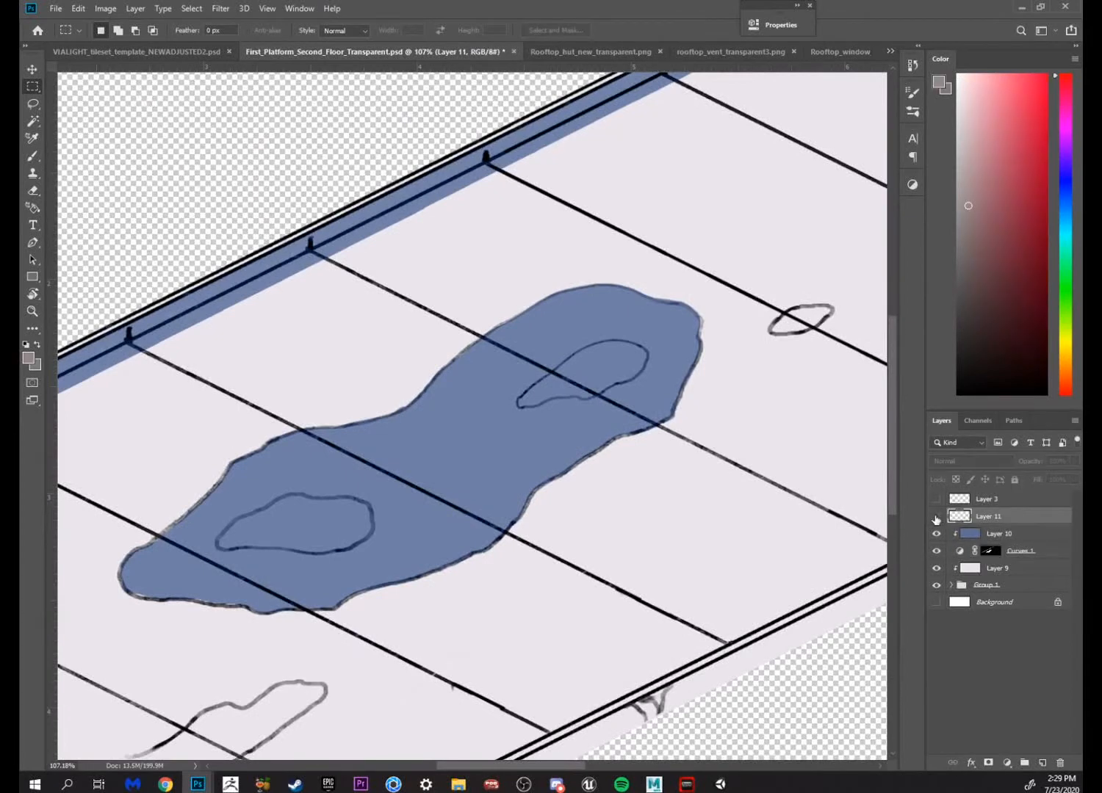
drag(737, 544, 667, 568)
click(935, 516)
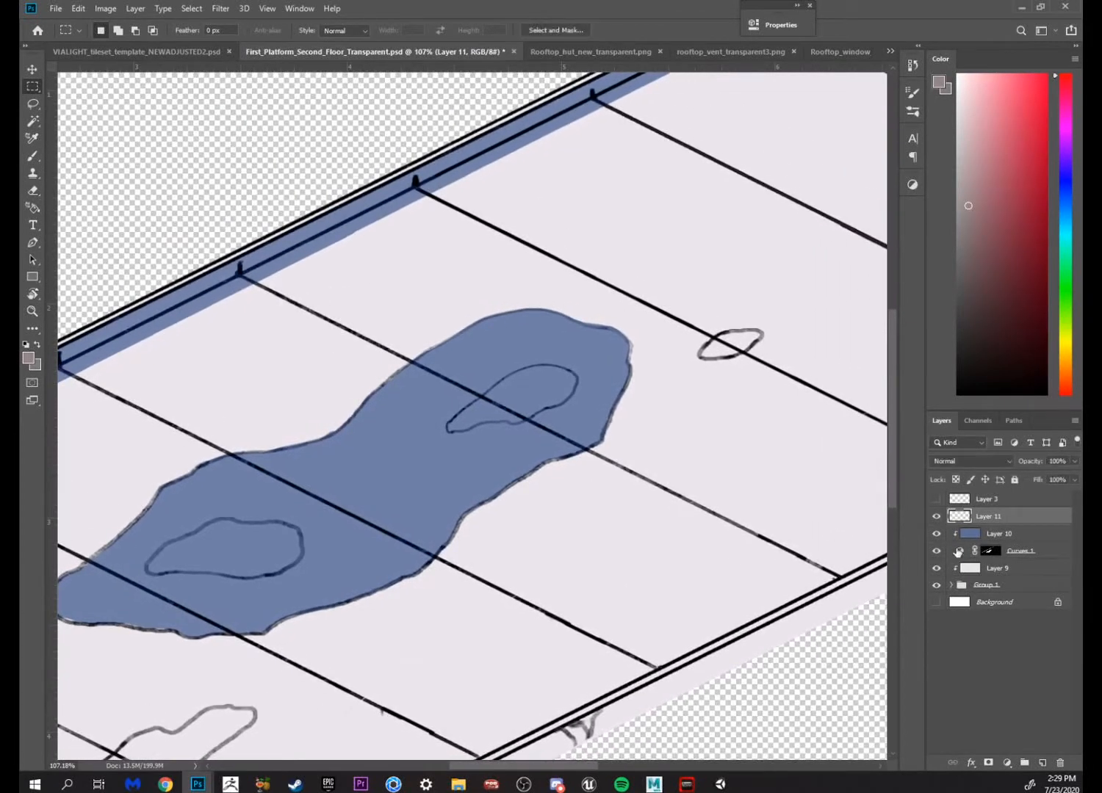
click(991, 461)
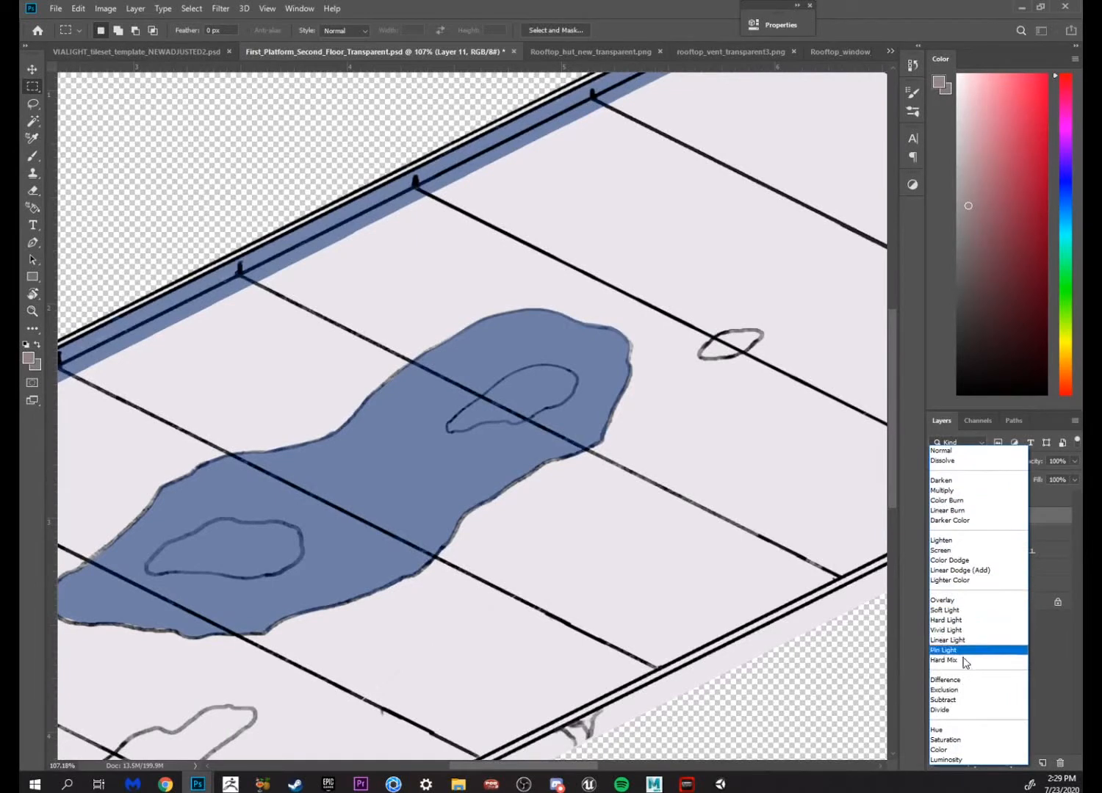
click(960, 752)
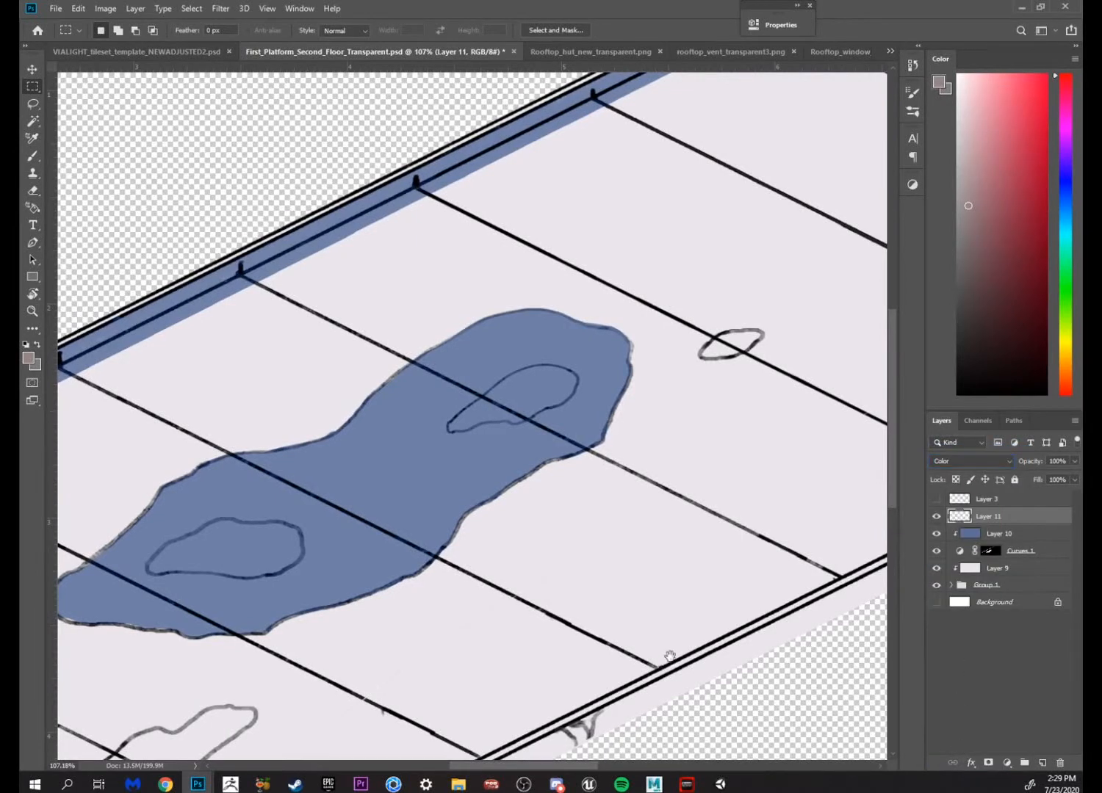
Lasso a large oval area enclosing the central puddle and the two smaller puddle outlines
drag(669, 656, 760, 595)
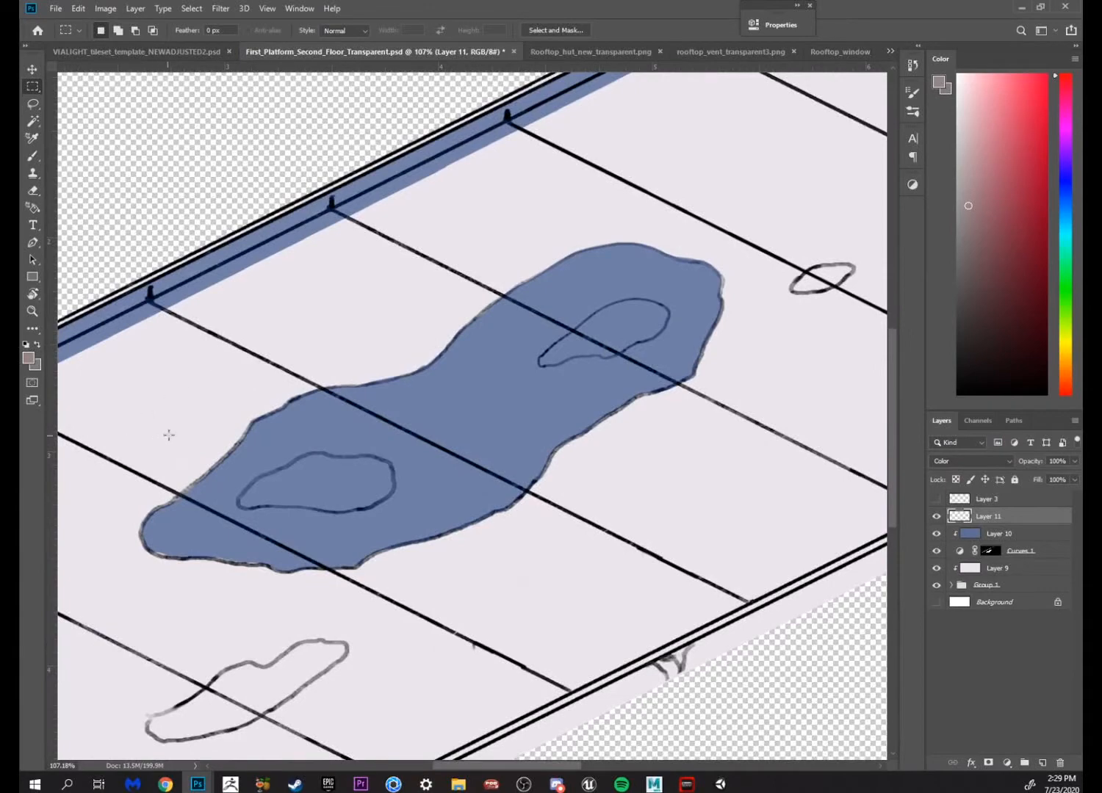
key(l)
mouse_move(630, 525)
mouse_down()
mouse_move(861, 352)
mouse_move(271, 353)
mouse_move(123, 731)
mouse_move(641, 502)
mouse_up()
mouse_move(654, 588)
mouse_down()
mouse_move(671, 526)
mouse_move(609, 584)
mouse_up()
key(z)
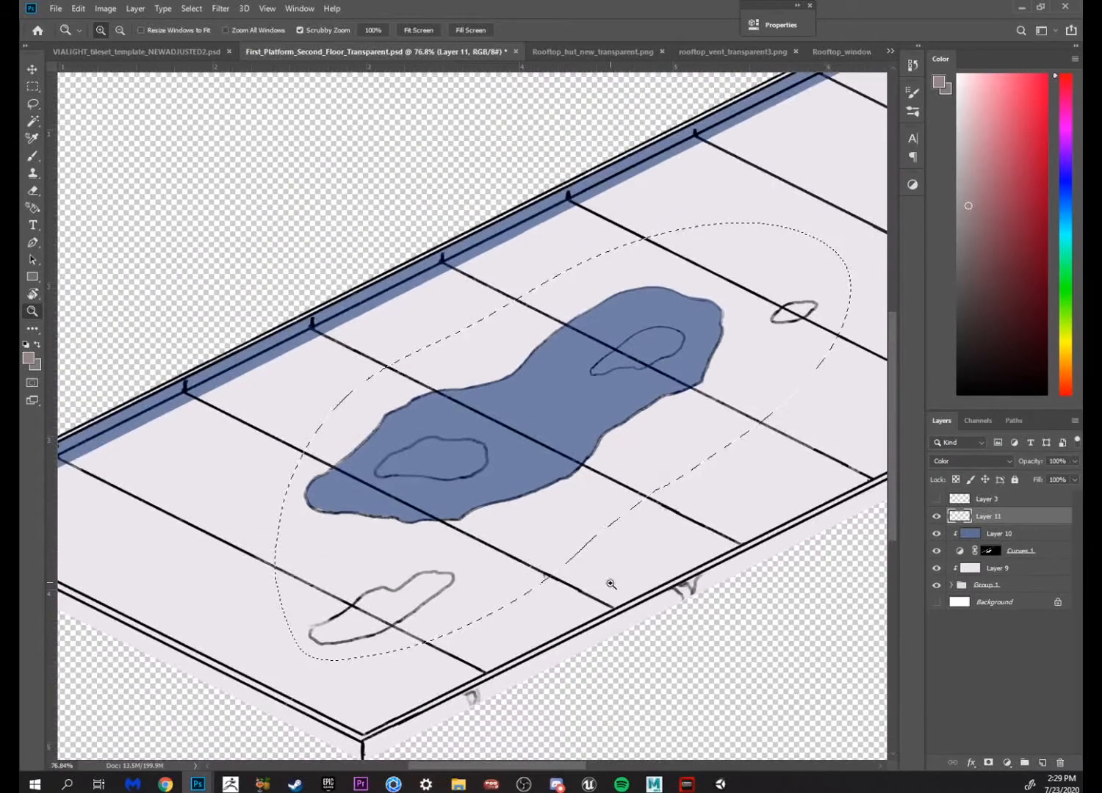
Try filling the oval selection on Layer 11 with a neutral grey gradient, then deselect it
key(g)
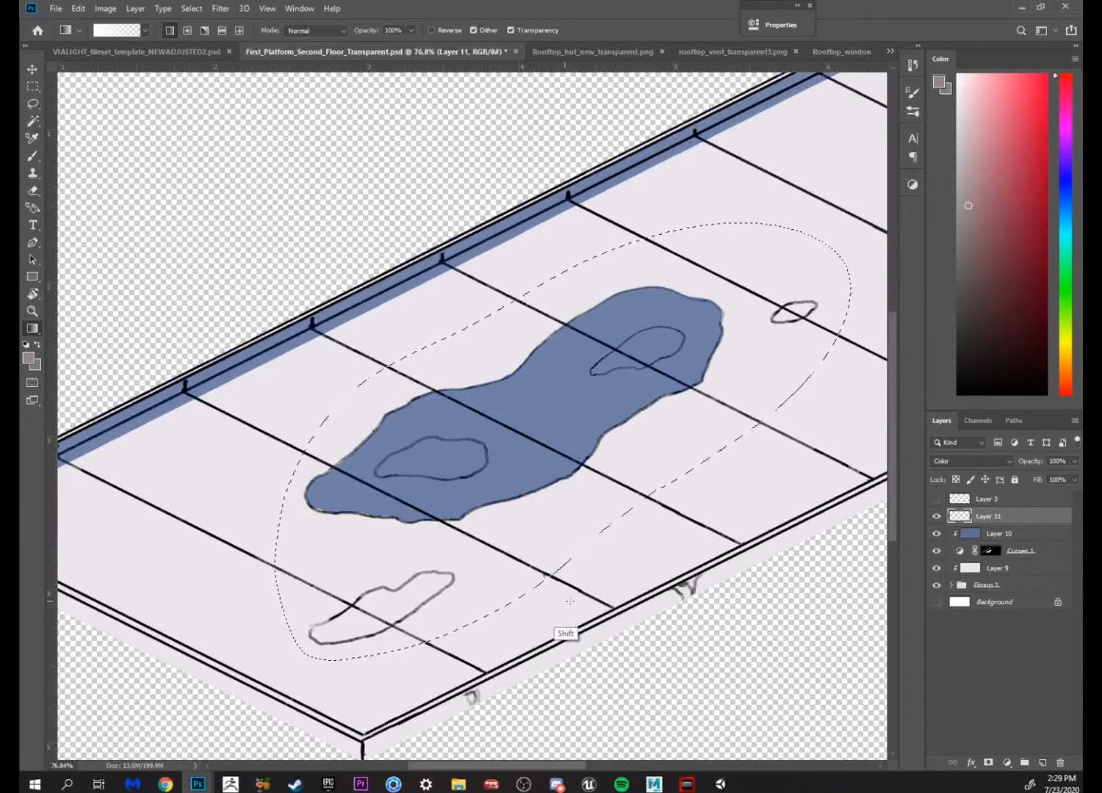
key(ctrl+BackSpace)
drag(775, 662, 406, 653)
key(z)
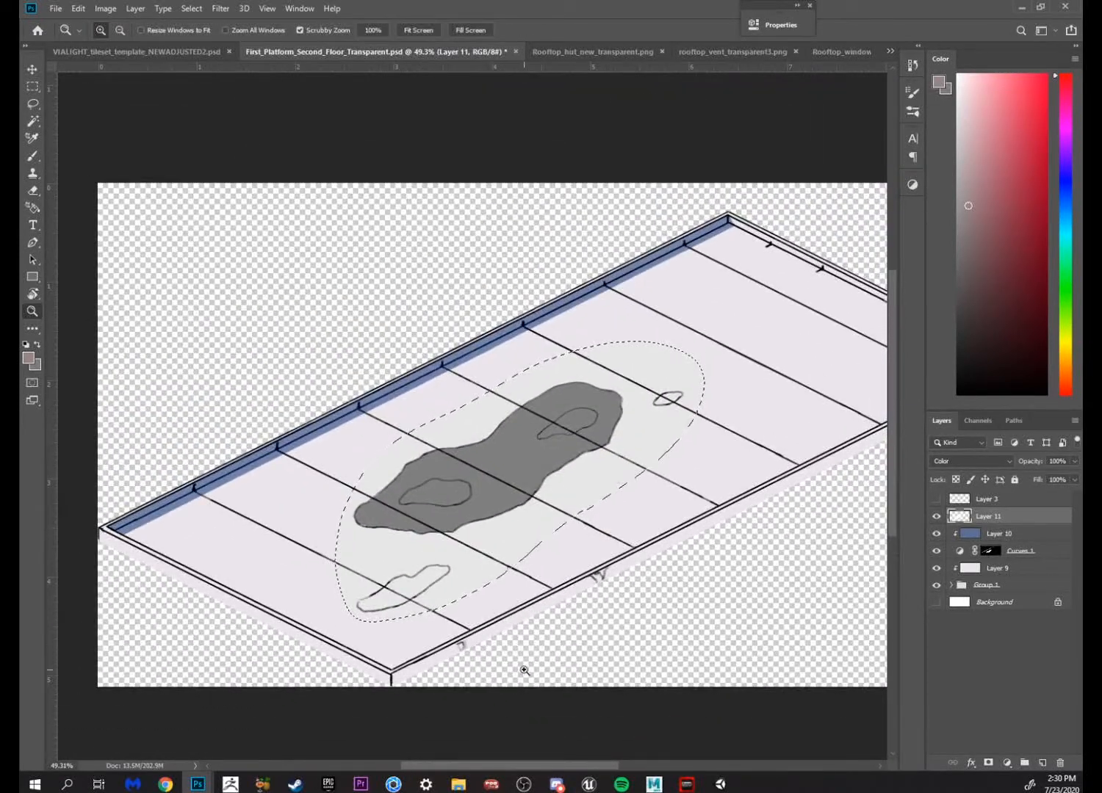
key(ctrl+d)
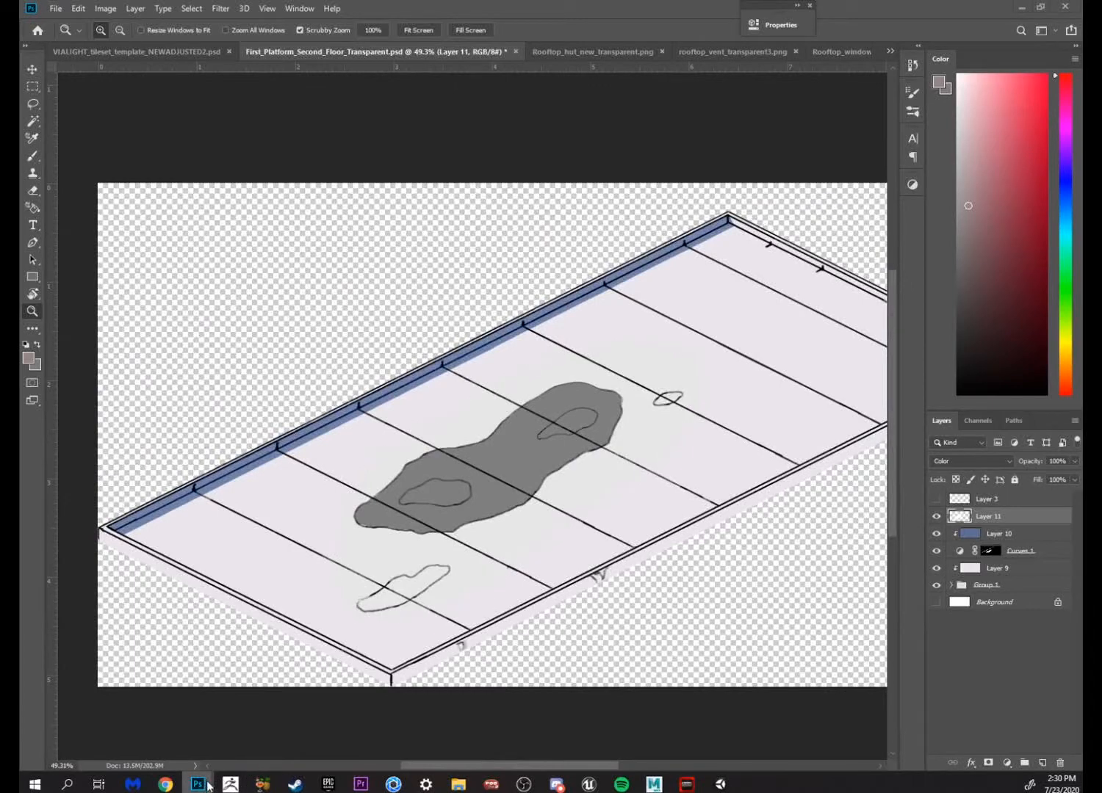
Sample the brown puddle colour in First_Platform_First_Floor_Transparent.psd and return to the second-floor document
right_click(201, 783)
click(409, 695)
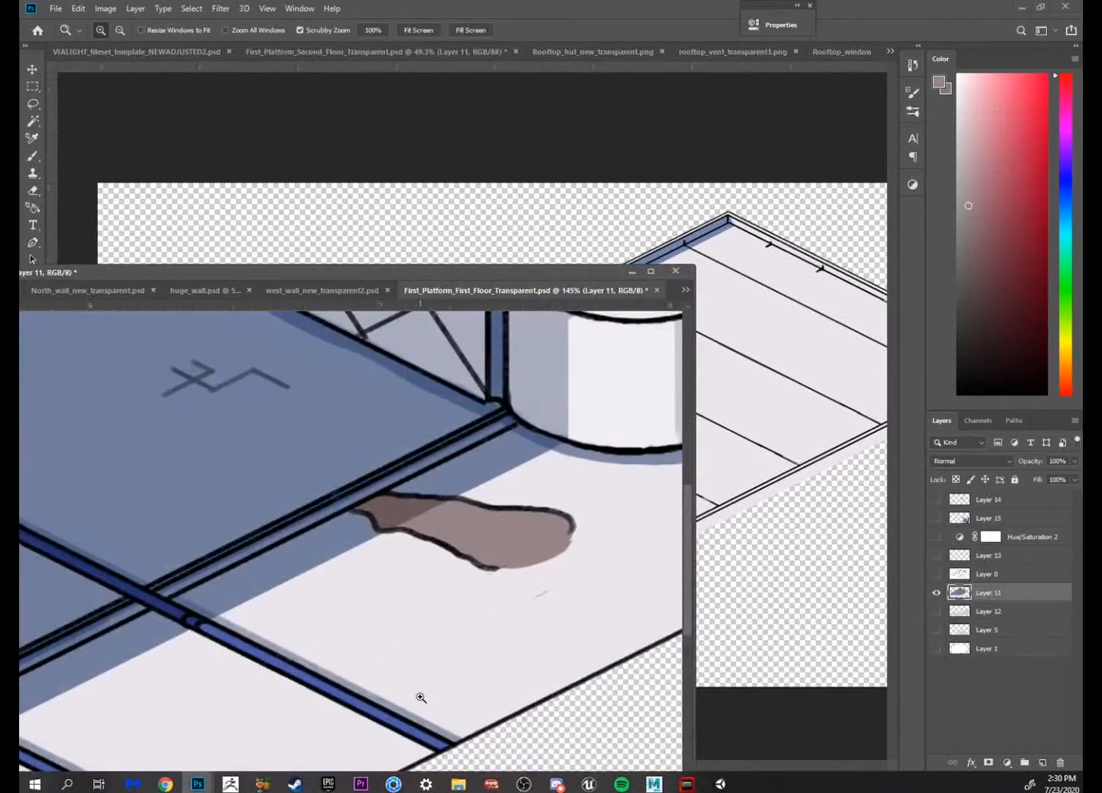
key(b)
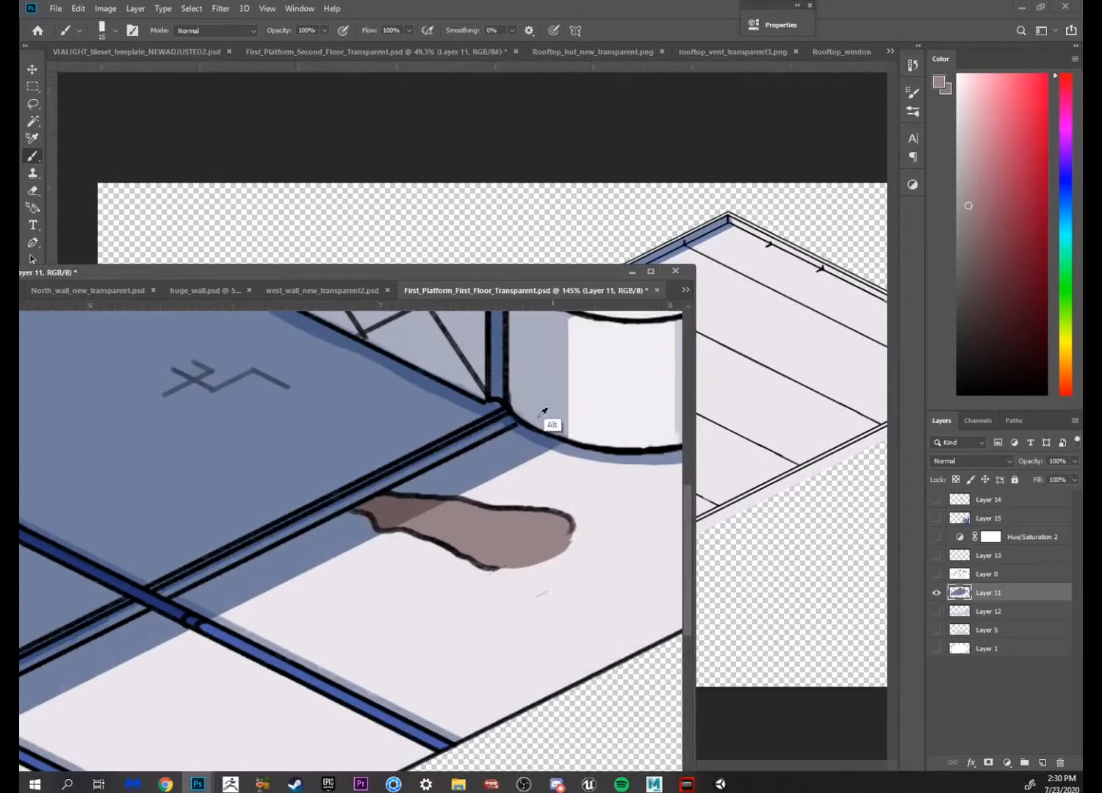
click(632, 271)
Fill the oval selection on Layer 11 with gradients of the sampled brown until the whole area is evenly tinted
key(g)
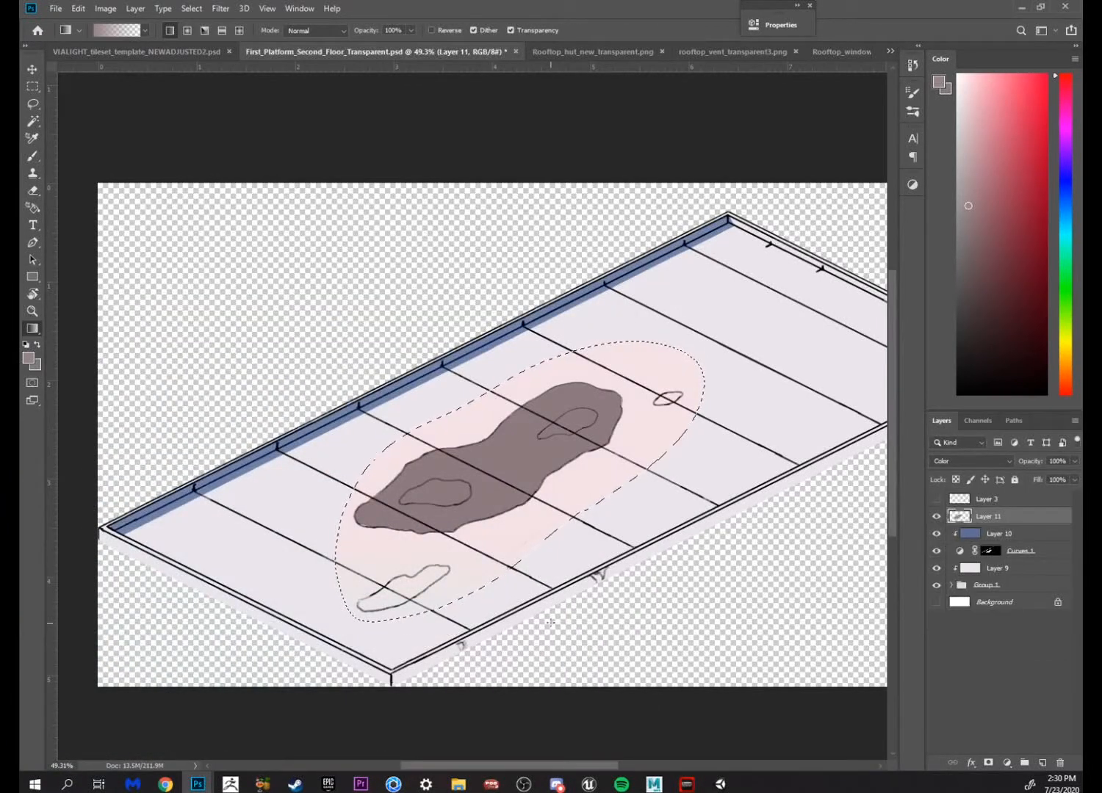
key(m)
key(ctrl+d)
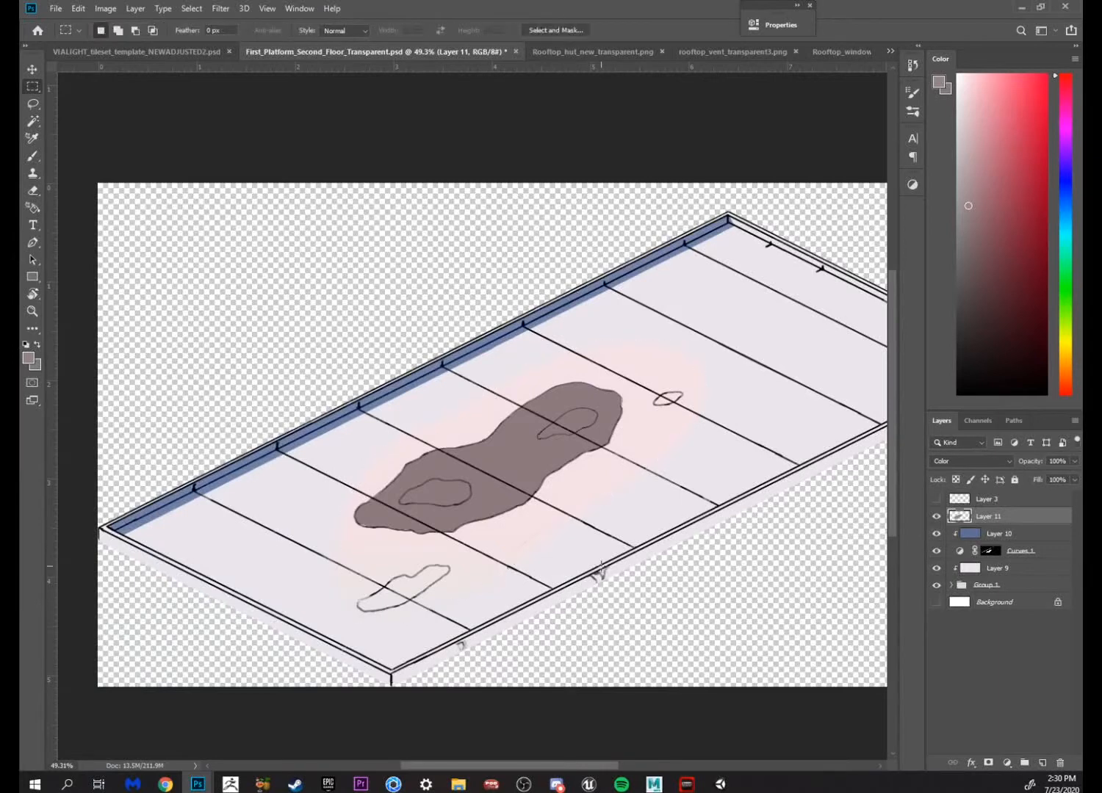
key(z)
drag(601, 569, 626, 534)
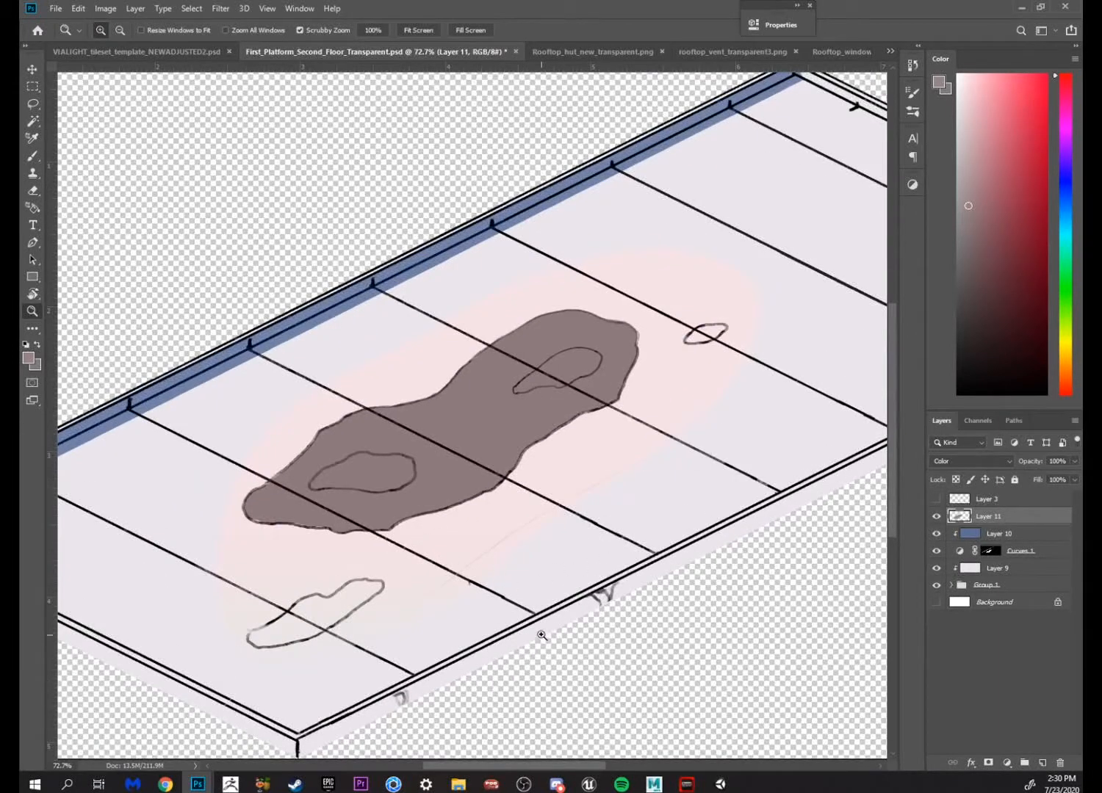
key(ctrl+z)
key(g)
drag(502, 680, 503, 738)
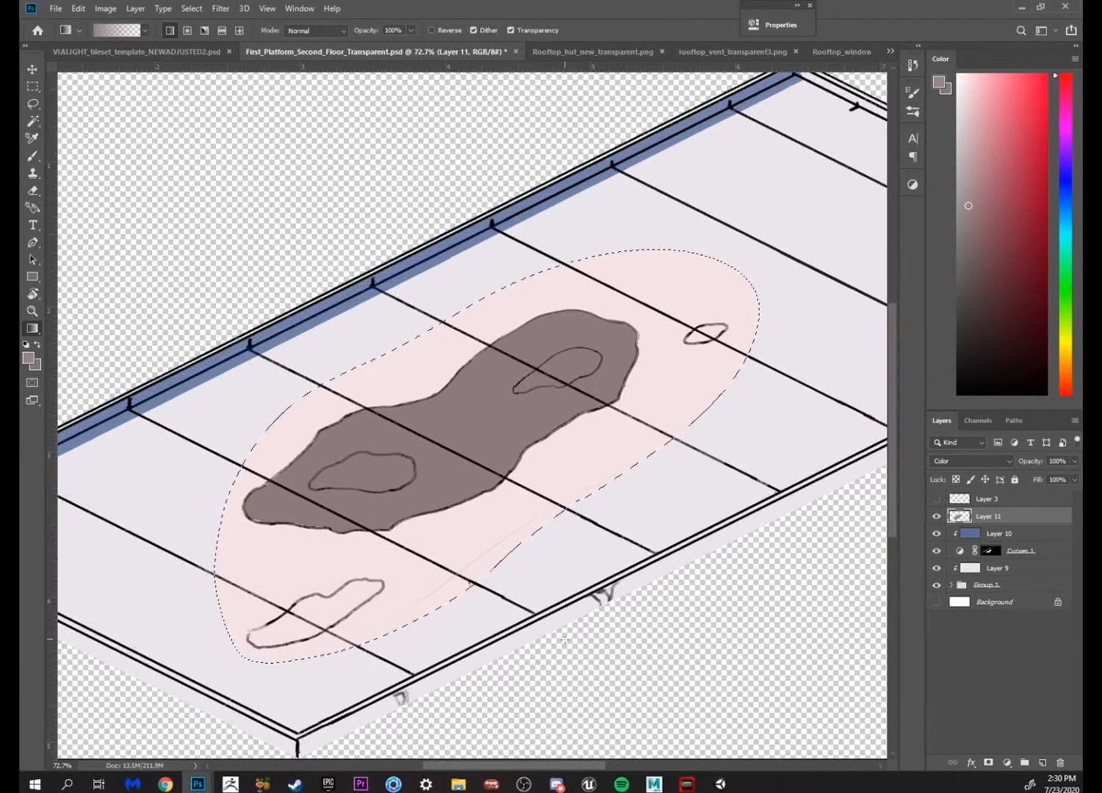
Deselect the oval area and make Layer 11 a clipping mask over the layers below
key(m)
key(z)
drag(573, 552, 588, 534)
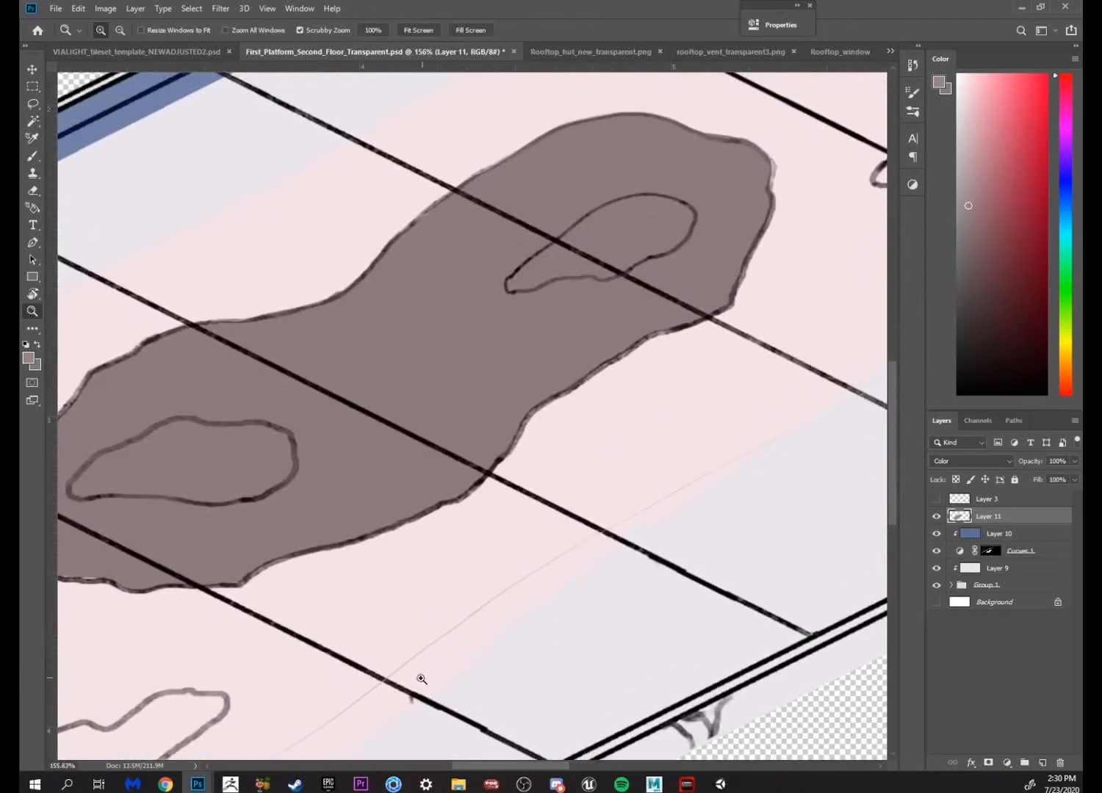
drag(604, 603, 498, 609)
drag(513, 558, 628, 609)
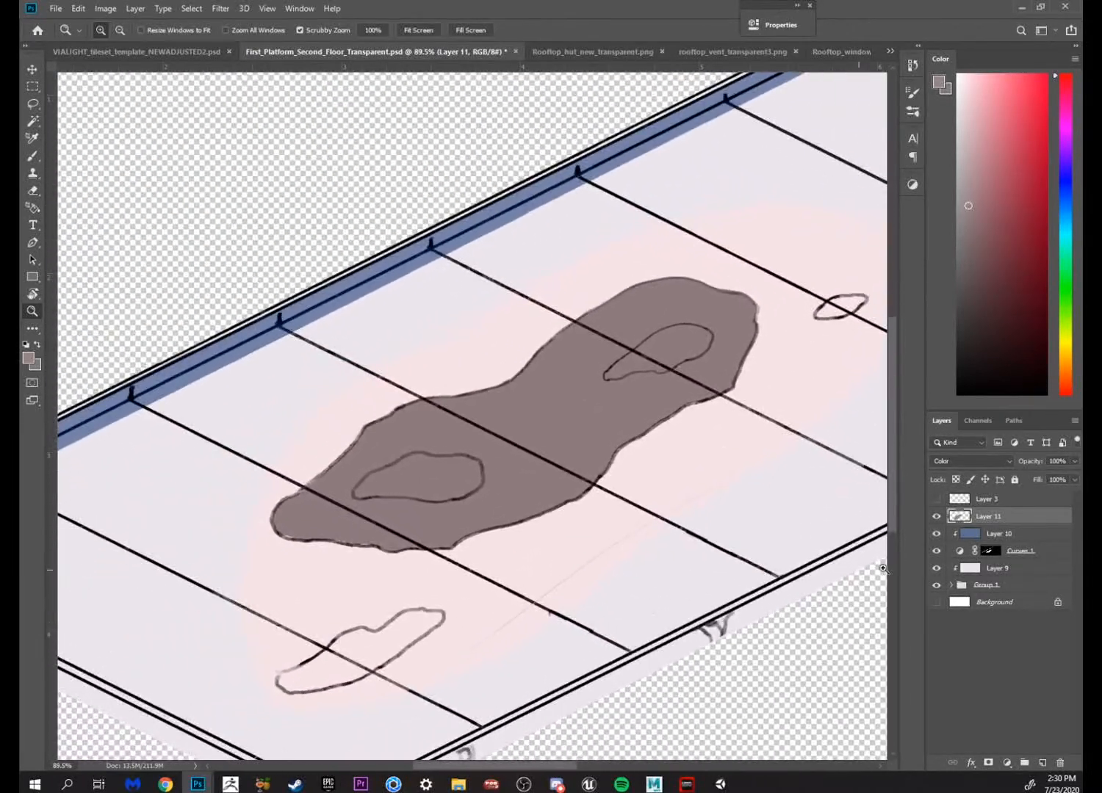
alt+click(1019, 524)
drag(701, 638, 594, 619)
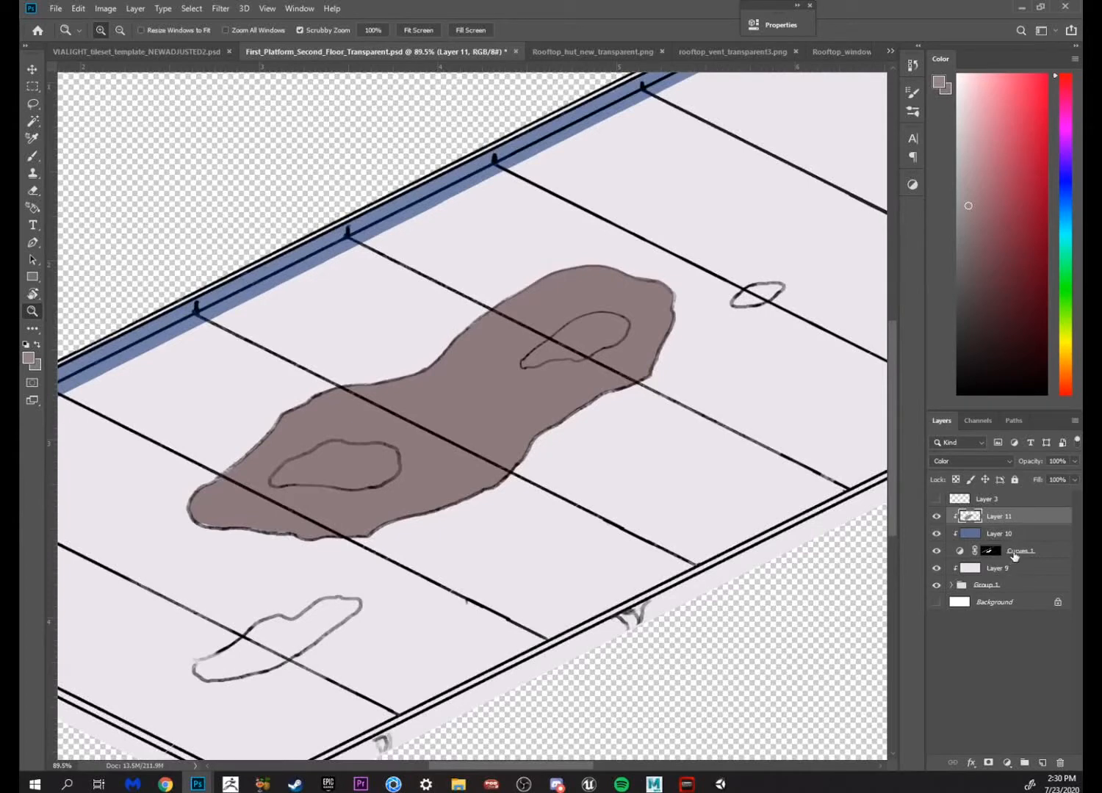
Paint the small puddle beside the large one in white on the Curves 1 mask with a 14 px brush
click(989, 552)
drag(739, 464, 504, 586)
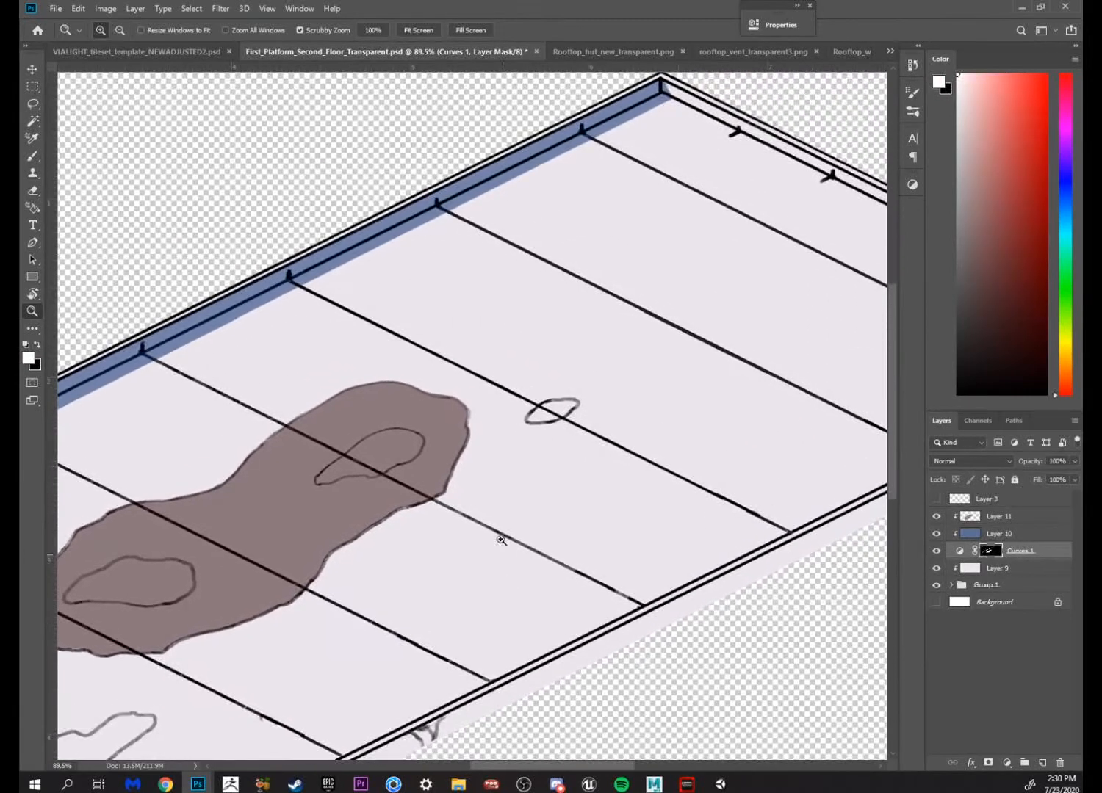
mouse_move(533, 476)
mouse_down()
mouse_move(640, 403)
mouse_move(518, 574)
mouse_move(521, 536)
mouse_up()
key(b)
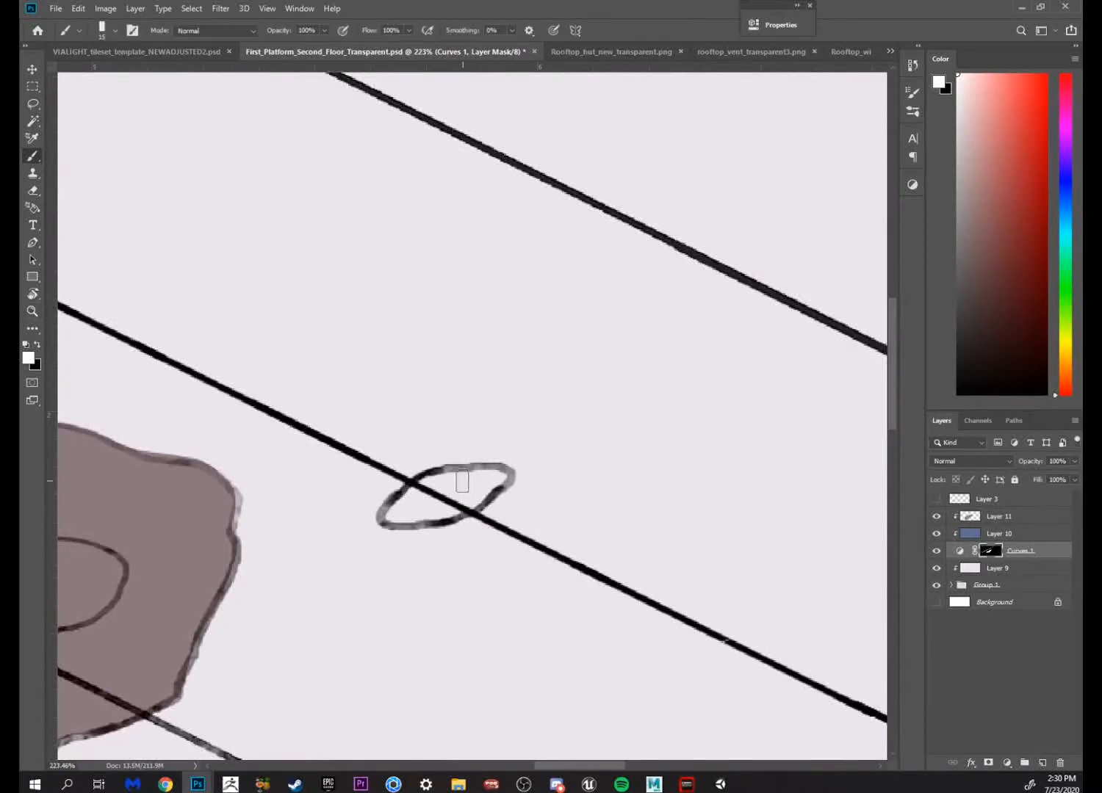
right_click(469, 520)
click(535, 379)
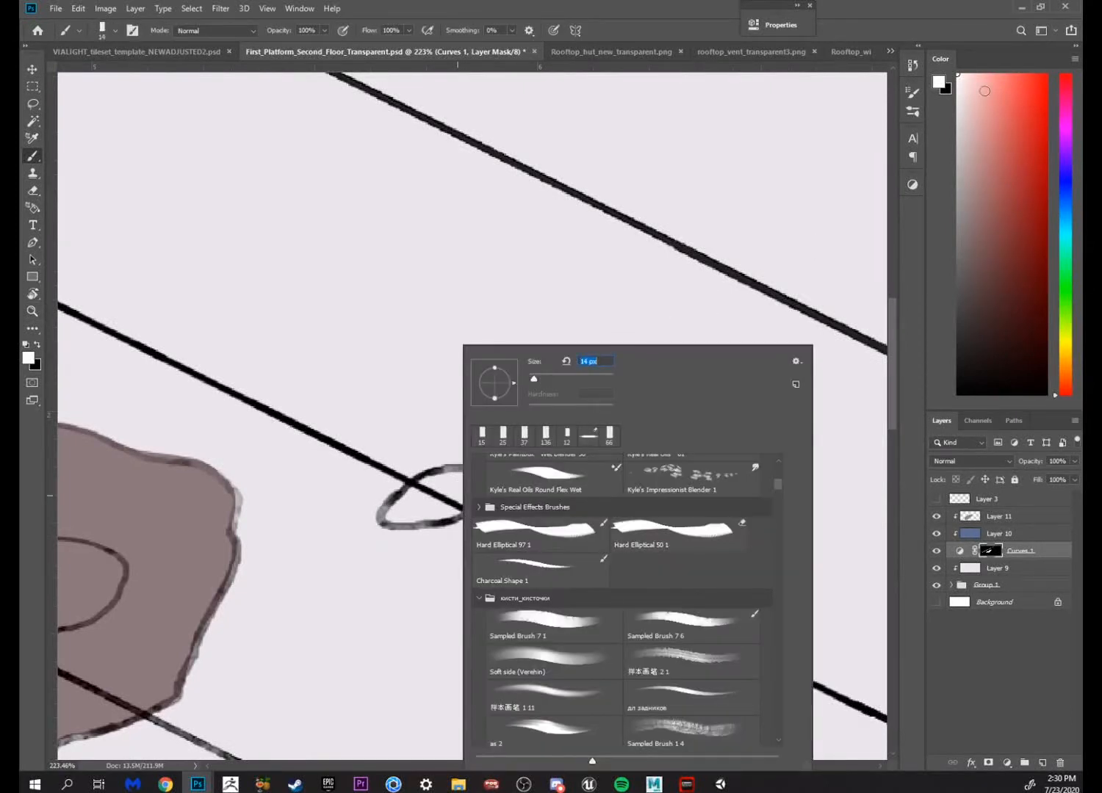
key(Return)
mouse_move(390, 514)
mouse_down()
mouse_move(432, 488)
mouse_move(426, 499)
mouse_move(443, 511)
mouse_move(410, 516)
mouse_move(503, 475)
mouse_move(427, 490)
mouse_move(469, 491)
mouse_up()
Paint the elongated small puddle near the platform's front corner in white on the Curves 1 mask, varying the brush between 14, 42 and 21 px
key(z)
drag(551, 496, 433, 507)
drag(422, 608, 702, 385)
drag(481, 522, 551, 481)
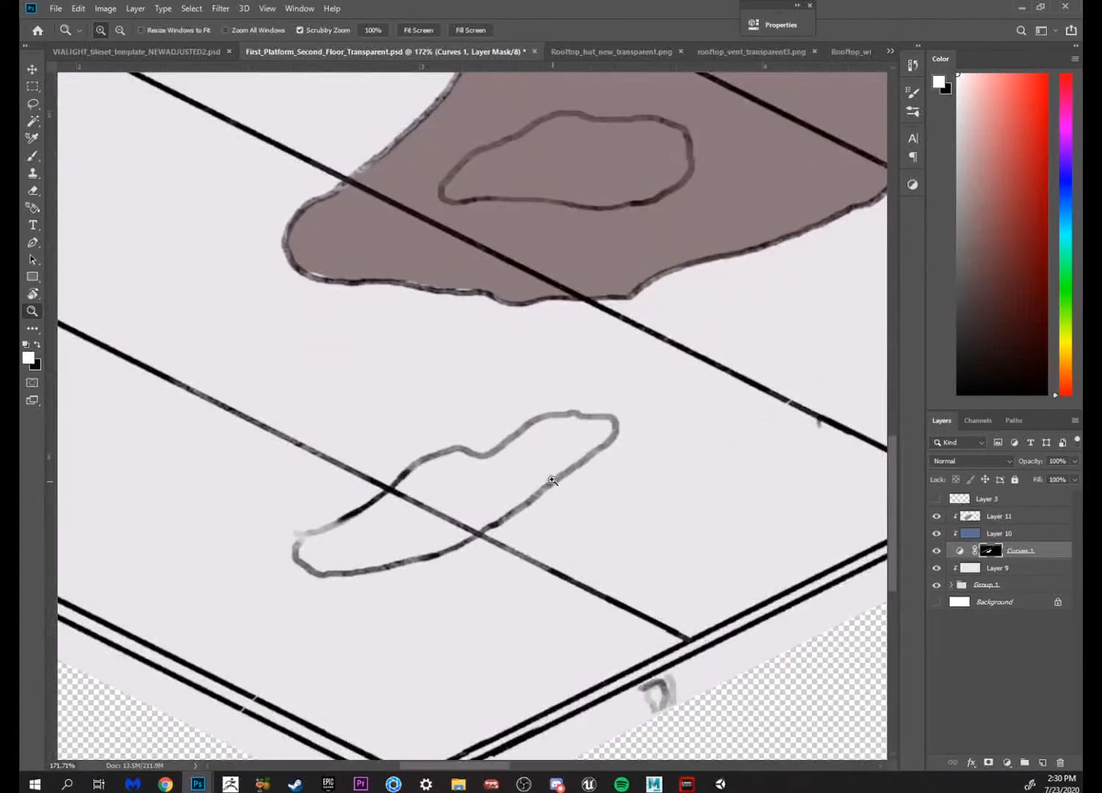
key(b)
mouse_move(611, 427)
mouse_down()
mouse_move(532, 424)
mouse_move(470, 466)
mouse_move(524, 459)
mouse_move(525, 439)
mouse_move(539, 453)
mouse_move(516, 480)
mouse_move(569, 456)
mouse_move(446, 542)
mouse_move(539, 478)
mouse_move(467, 485)
mouse_move(449, 528)
mouse_up()
right_click(482, 477)
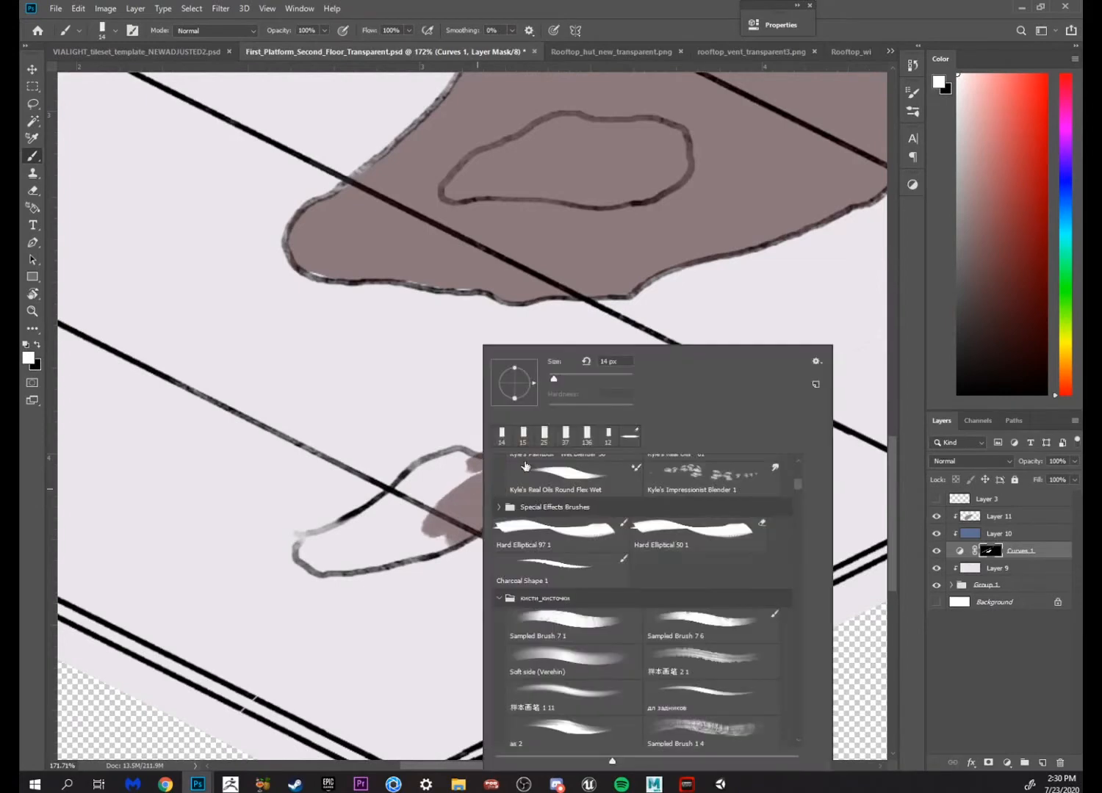
drag(553, 379, 568, 379)
mouse_move(401, 508)
mouse_down()
mouse_move(424, 521)
mouse_move(453, 480)
mouse_move(434, 483)
mouse_move(477, 478)
mouse_move(375, 531)
mouse_move(382, 507)
mouse_up()
right_click(406, 526)
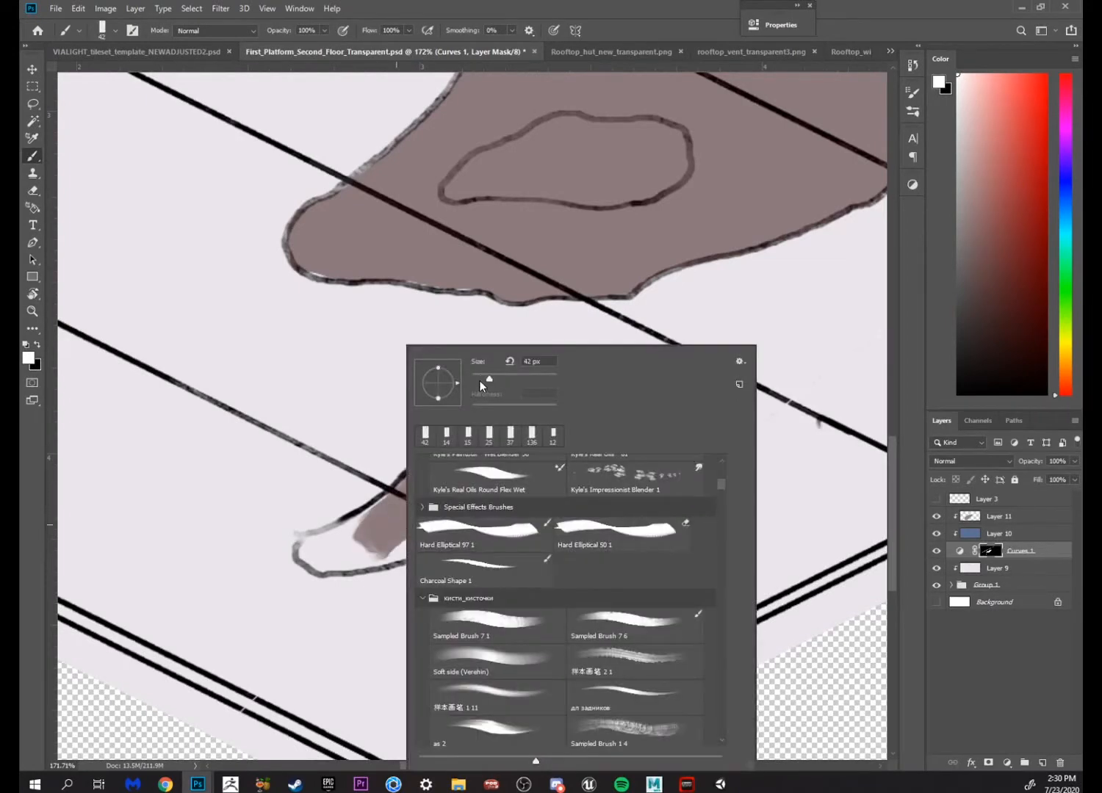
key(Return)
mouse_move(330, 549)
mouse_down()
mouse_move(386, 522)
mouse_move(330, 544)
mouse_move(403, 499)
mouse_up()
mouse_move(325, 540)
mouse_down()
mouse_move(327, 572)
mouse_move(318, 561)
mouse_move(366, 551)
mouse_move(337, 548)
mouse_move(359, 558)
mouse_move(346, 561)
mouse_move(379, 557)
mouse_move(357, 563)
mouse_move(453, 539)
mouse_move(393, 541)
mouse_move(436, 528)
mouse_up()
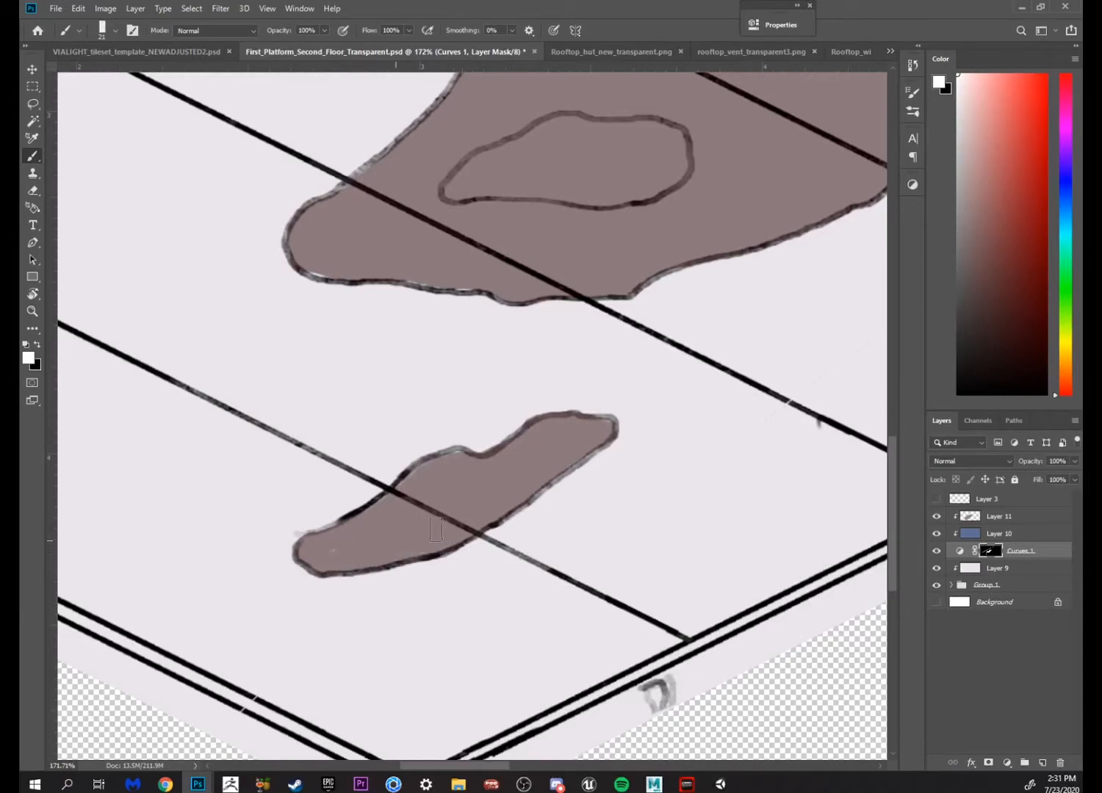
drag(737, 400, 514, 514)
key(z)
drag(706, 436, 630, 490)
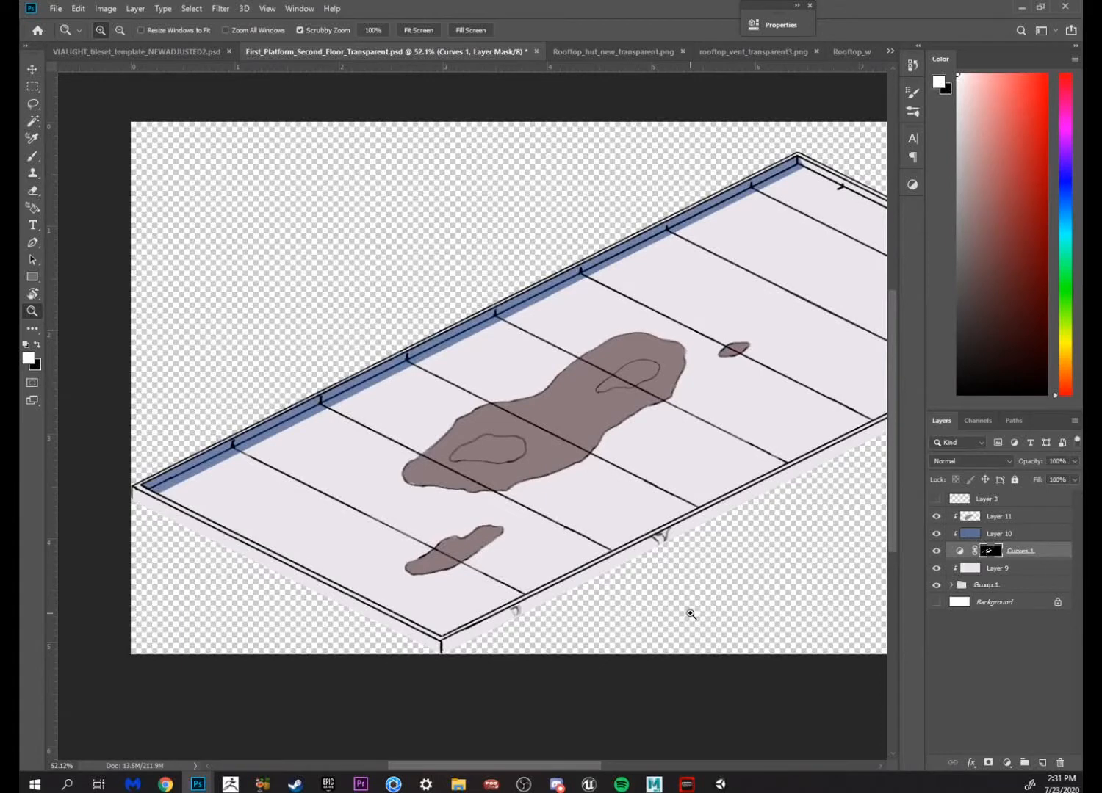
Reopen the Curves 1 adjustment and try moving the end point of its RGB curve
double_click(966, 549)
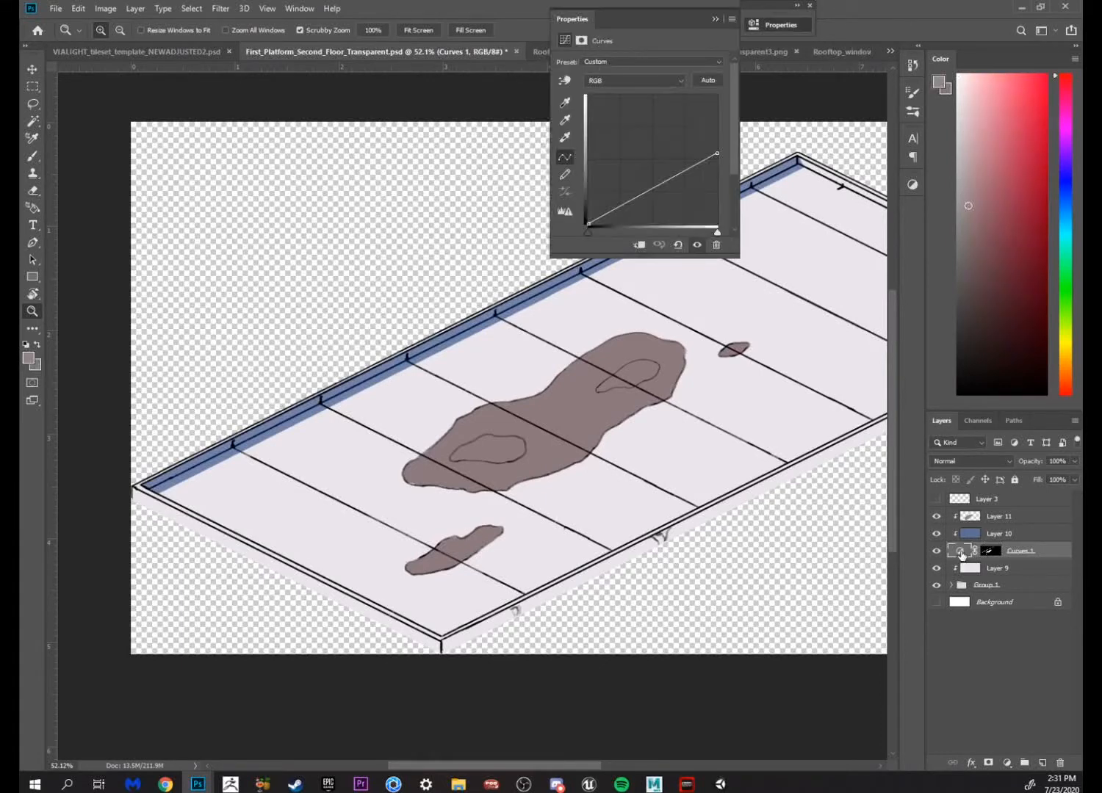
mouse_move(717, 153)
mouse_down()
mouse_move(717, 169)
mouse_move(727, 154)
mouse_up()
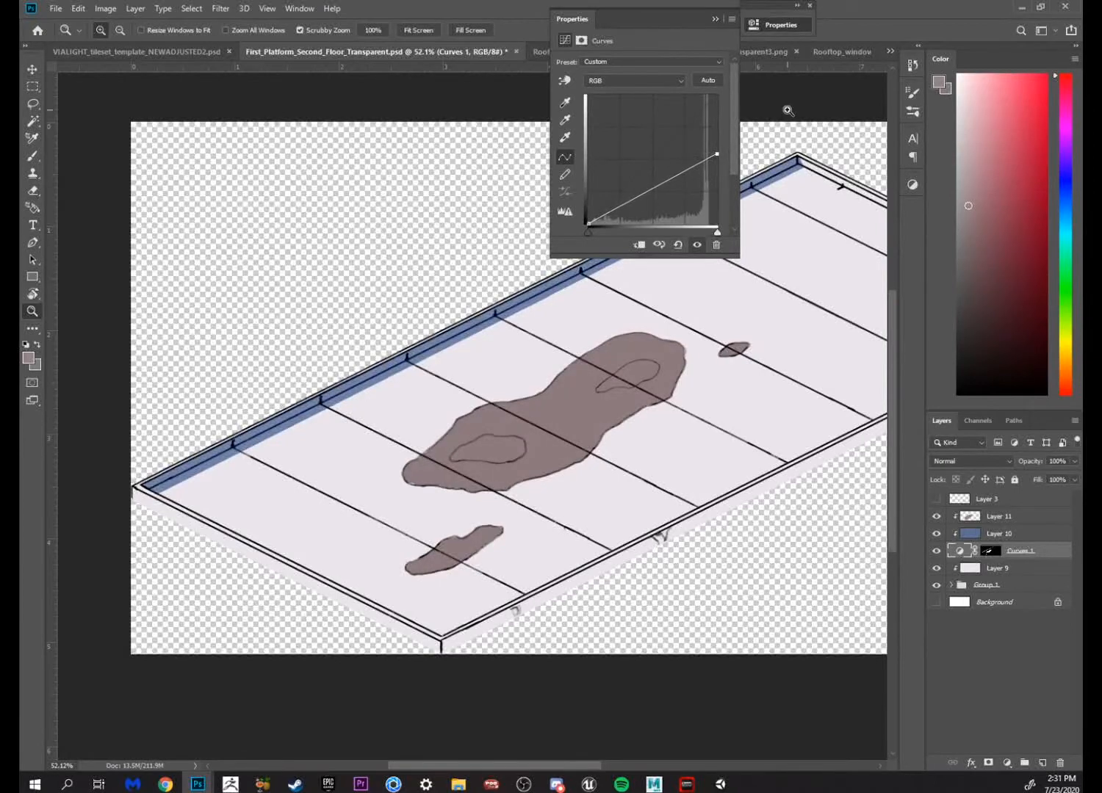
click(716, 20)
Try a Hue/Saturation adjustment above Layer 10 with the saturation raised to +23, and delete it
drag(671, 351, 755, 277)
click(972, 535)
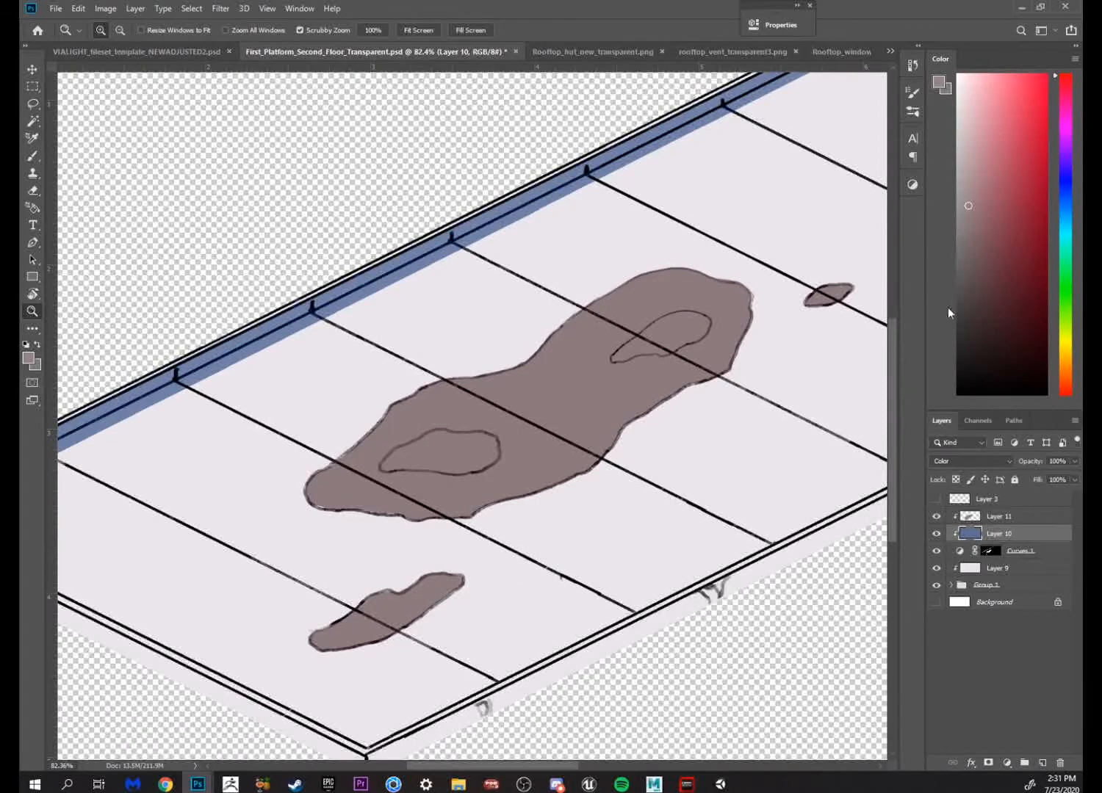
click(912, 185)
click(737, 225)
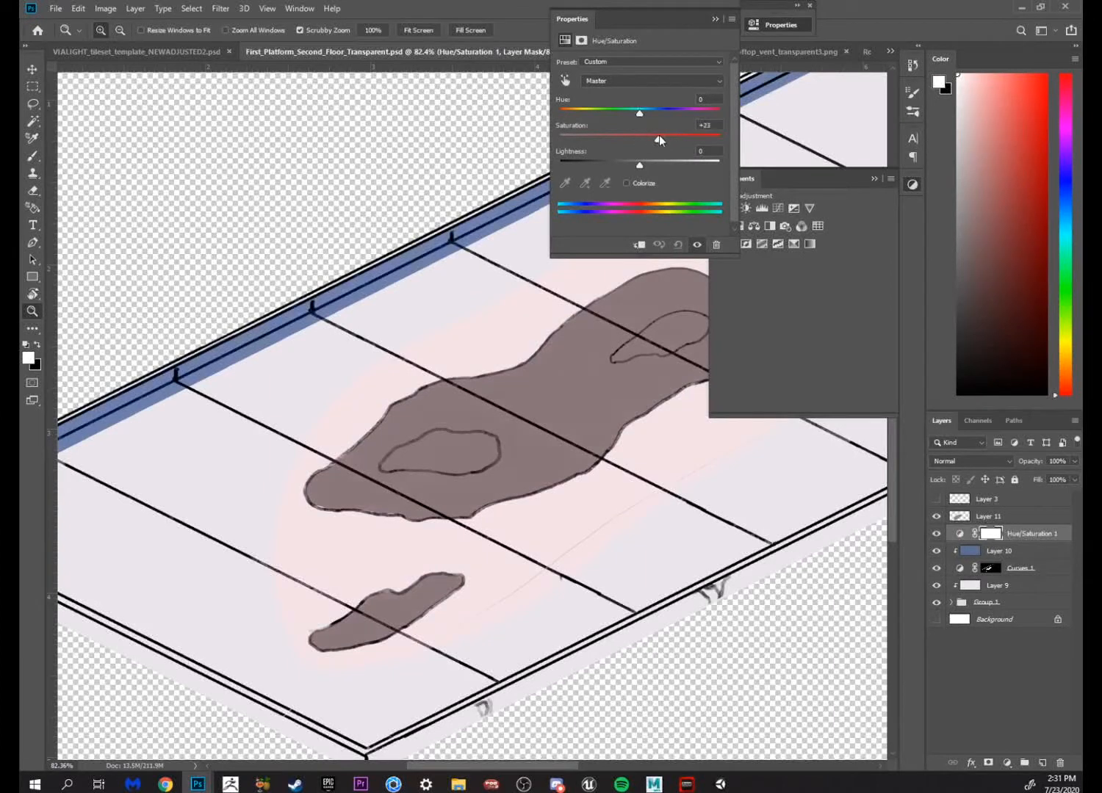
mouse_move(658, 135)
mouse_down()
mouse_move(691, 132)
mouse_move(616, 132)
mouse_move(713, 141)
mouse_move(658, 138)
mouse_up()
click(713, 19)
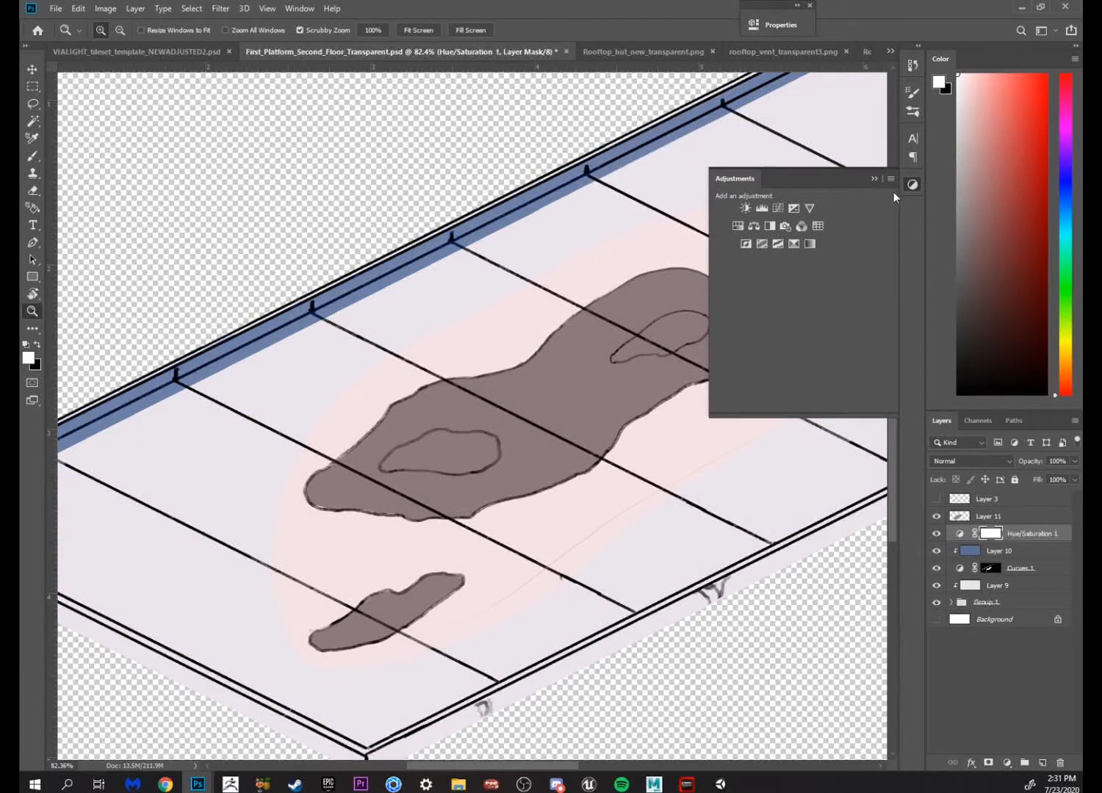
key(Delete)
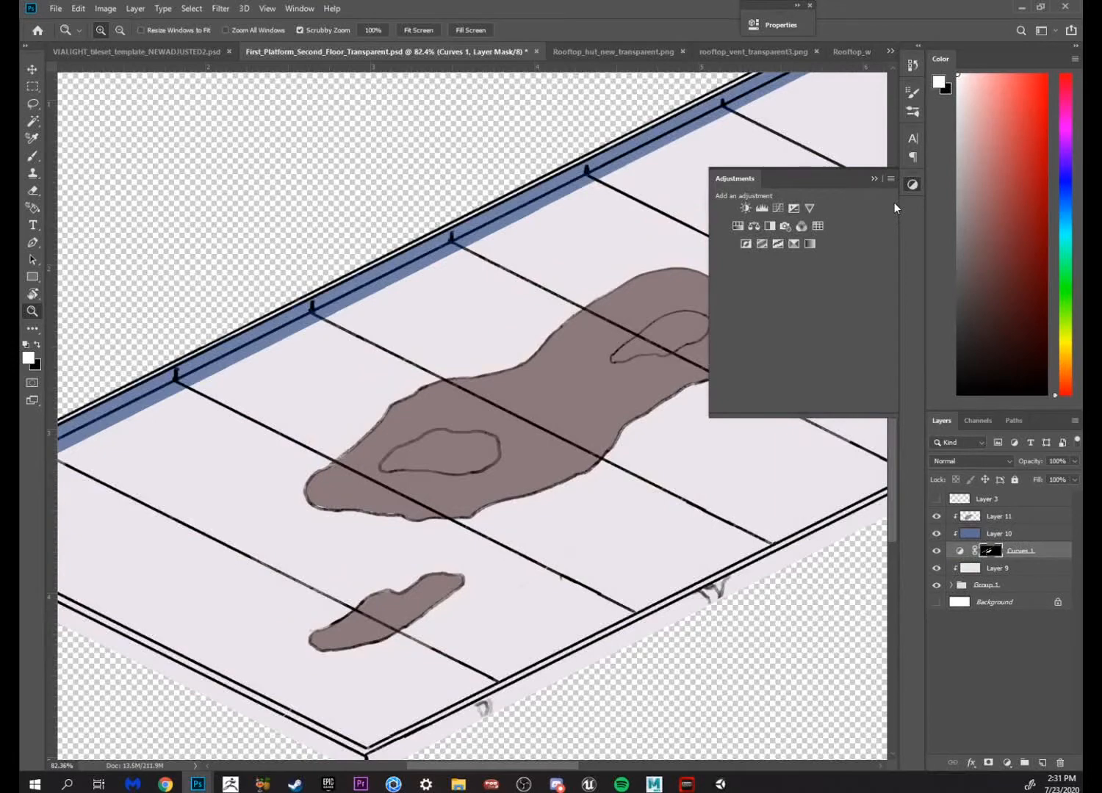
click(873, 177)
Add a new empty layer directly above Layer 11, outside the clipping group
drag(826, 292, 728, 333)
drag(666, 375, 610, 447)
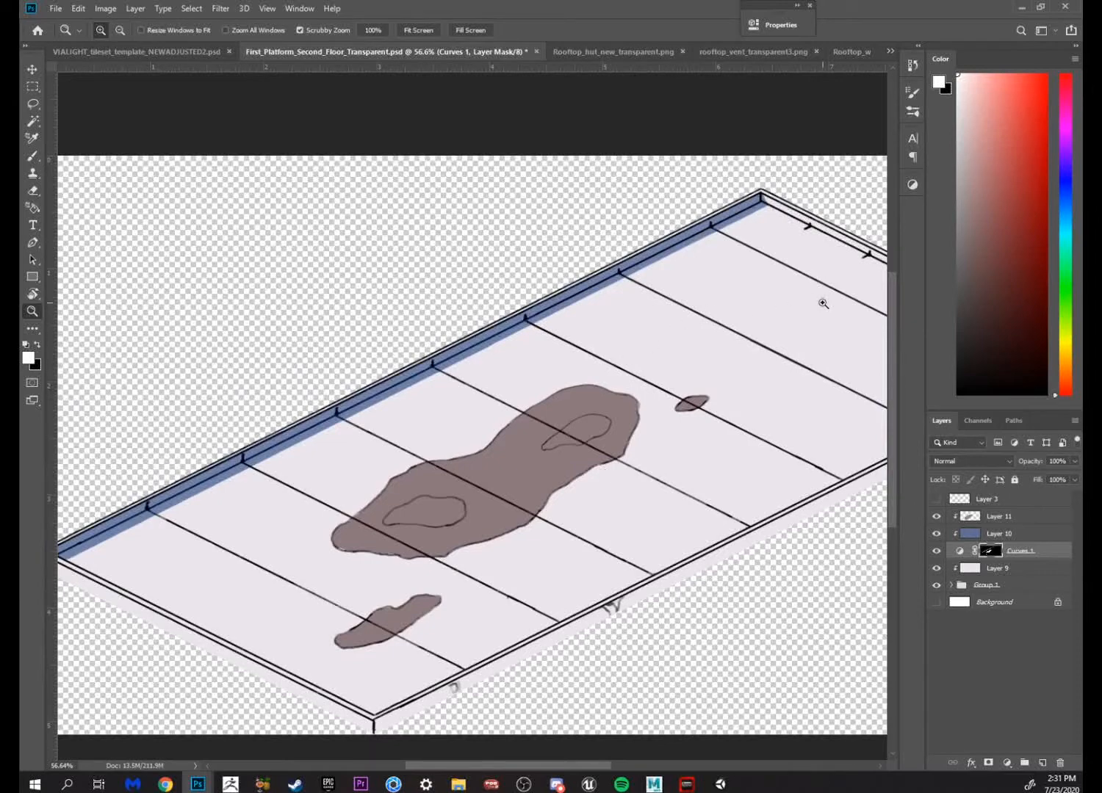
drag(545, 443, 499, 493)
drag(655, 370, 563, 401)
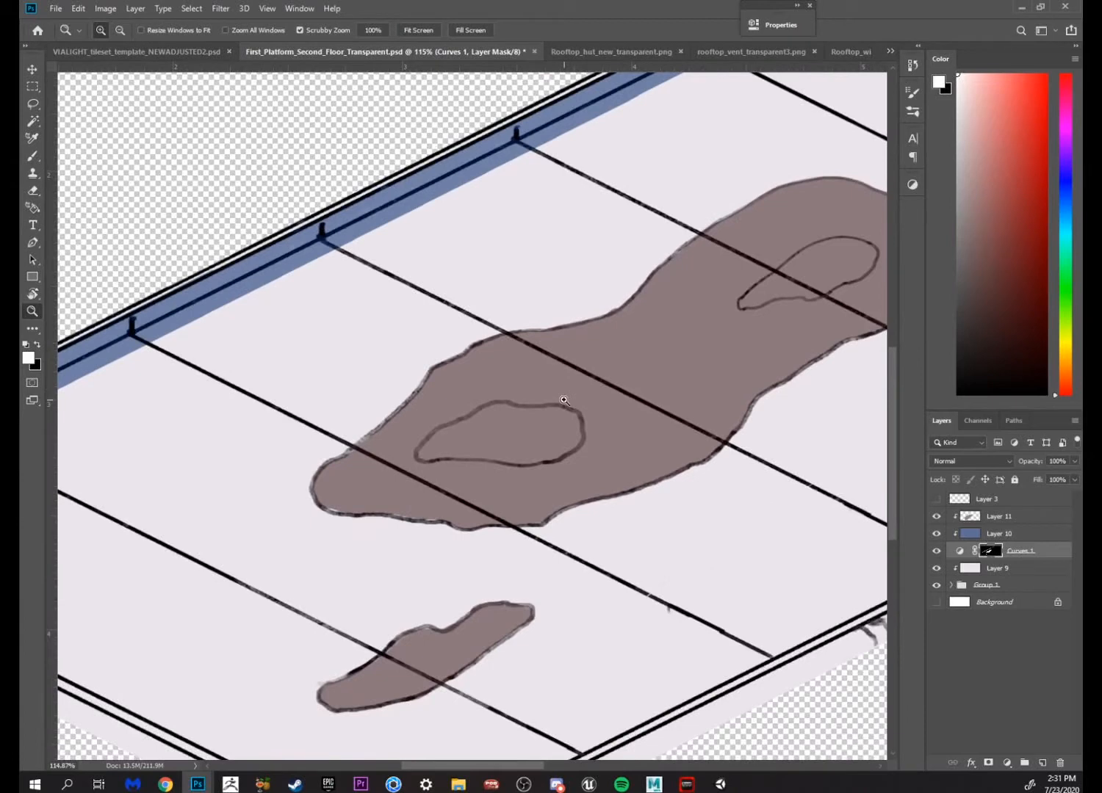
click(1000, 521)
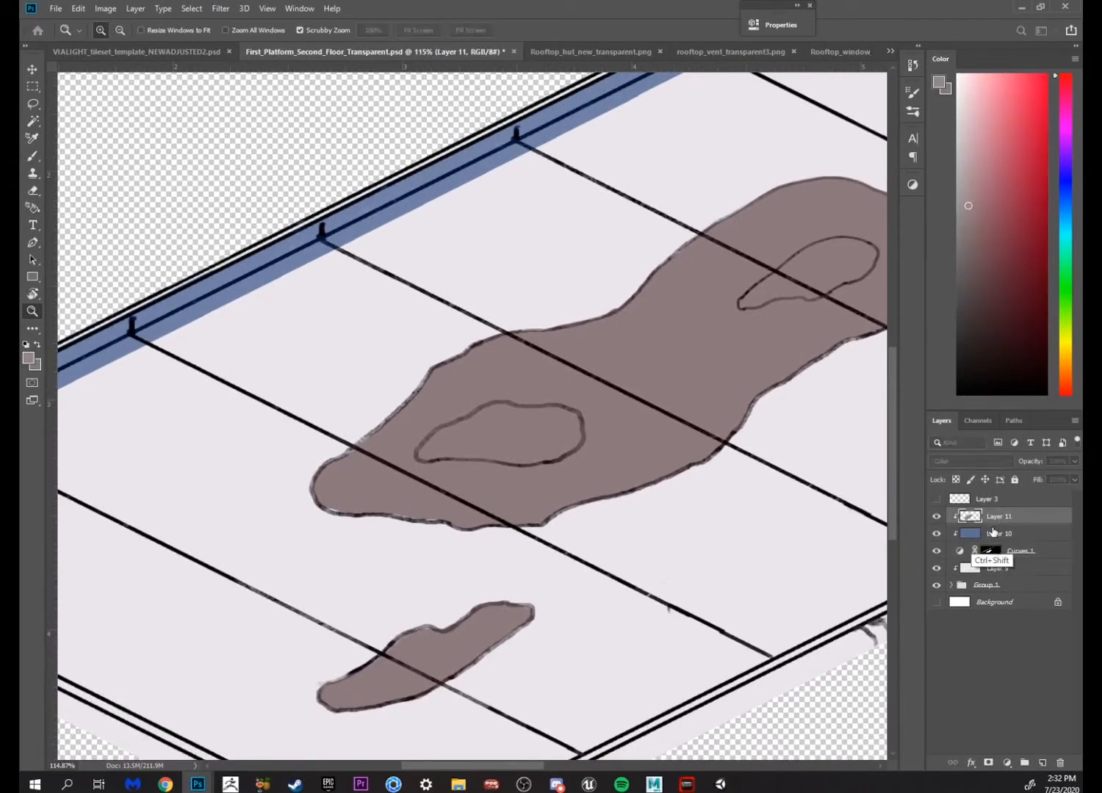
key(ctrl+shift+alt+n)
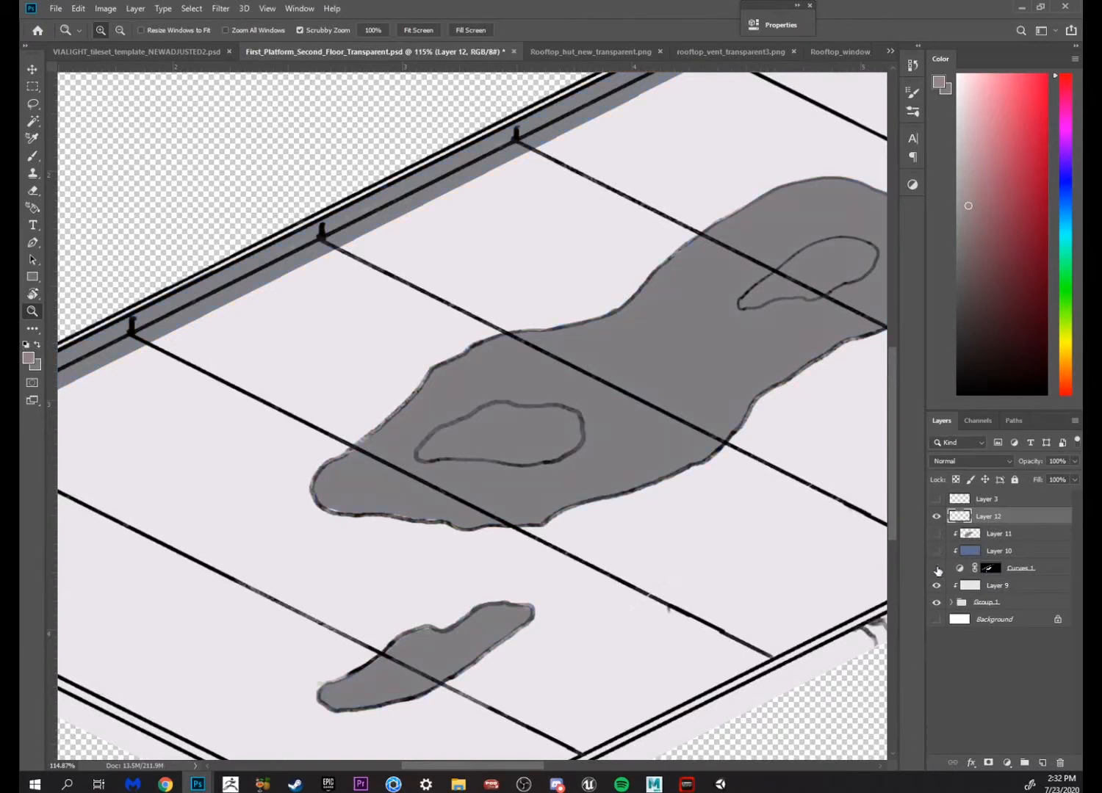
Hide the Curves 1 and Layer 9 colouring so only line art shows, and load the RGB channel as a selection
click(936, 568)
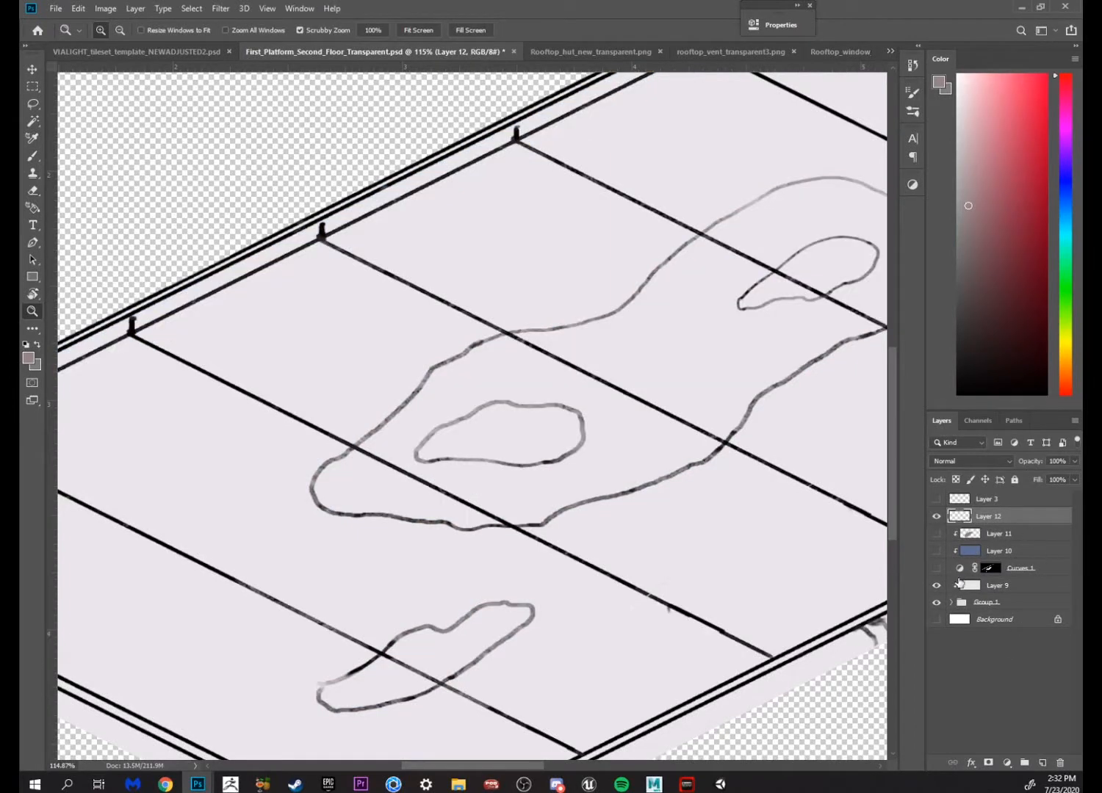
click(937, 585)
click(977, 420)
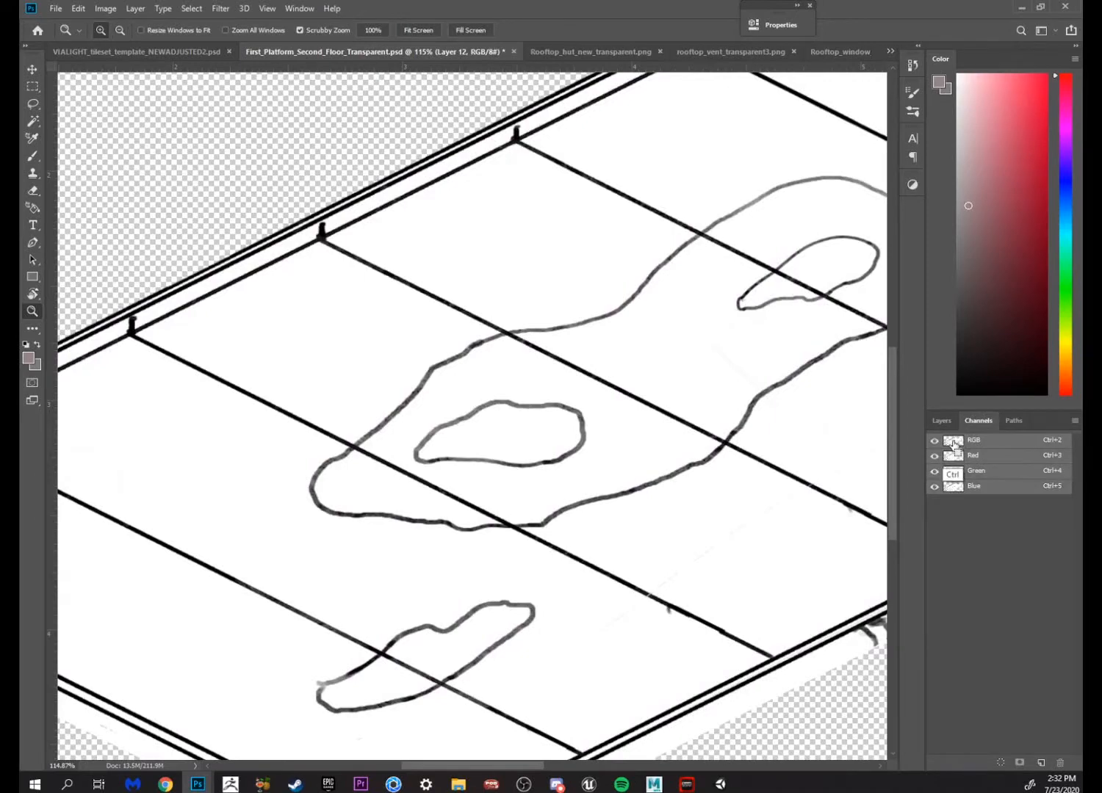
ctrl+click(952, 441)
click(940, 421)
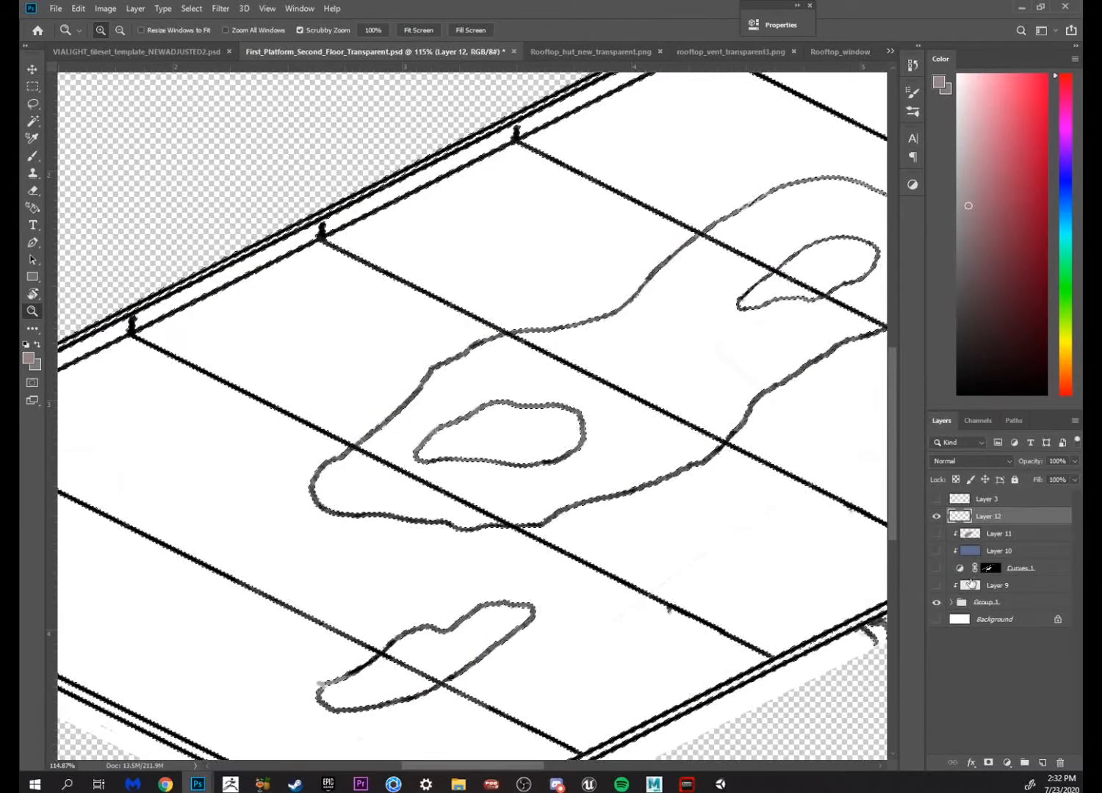
Show the hidden colouring layers again and keep Layer 12 active with the line-art selection
click(936, 533)
click(936, 550)
click(936, 585)
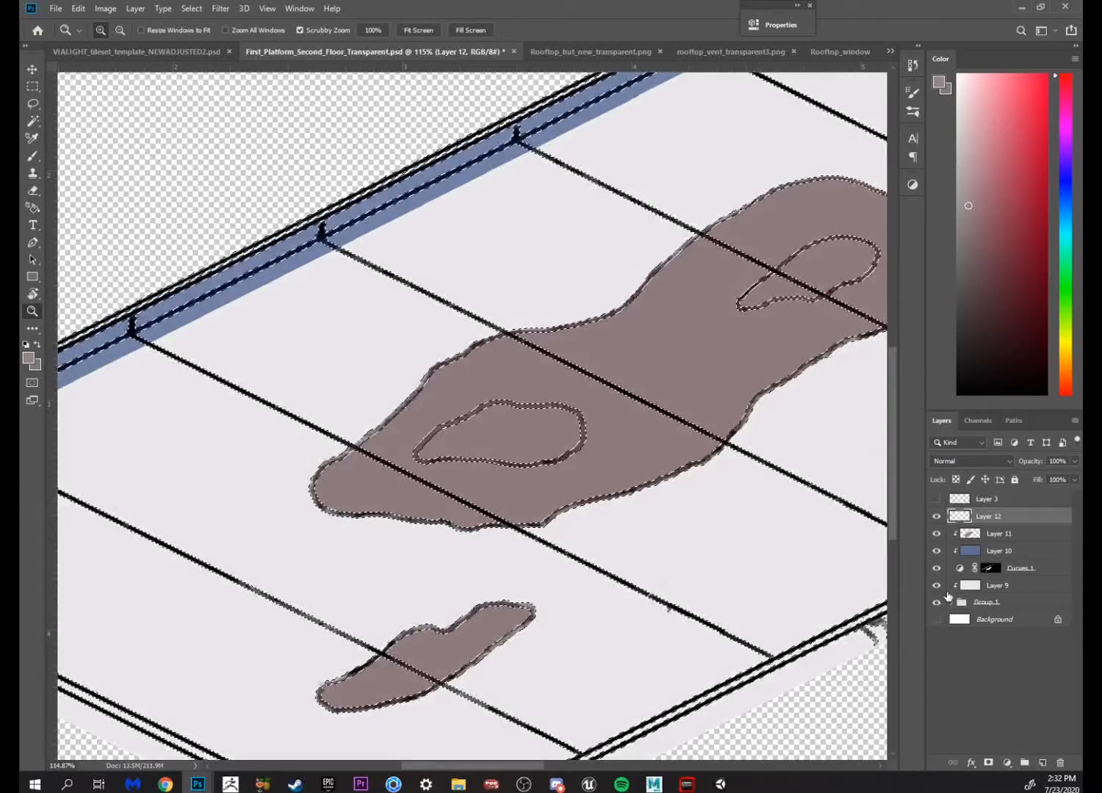
drag(804, 529, 766, 623)
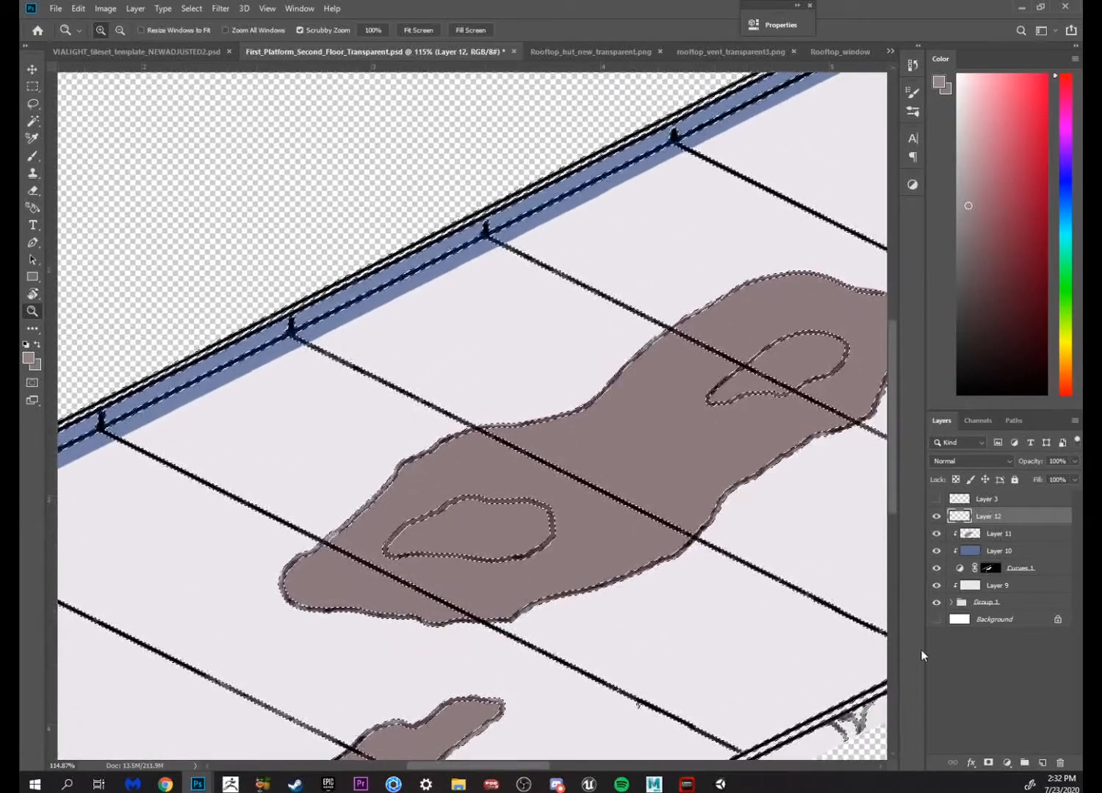
click(988, 499)
click(990, 517)
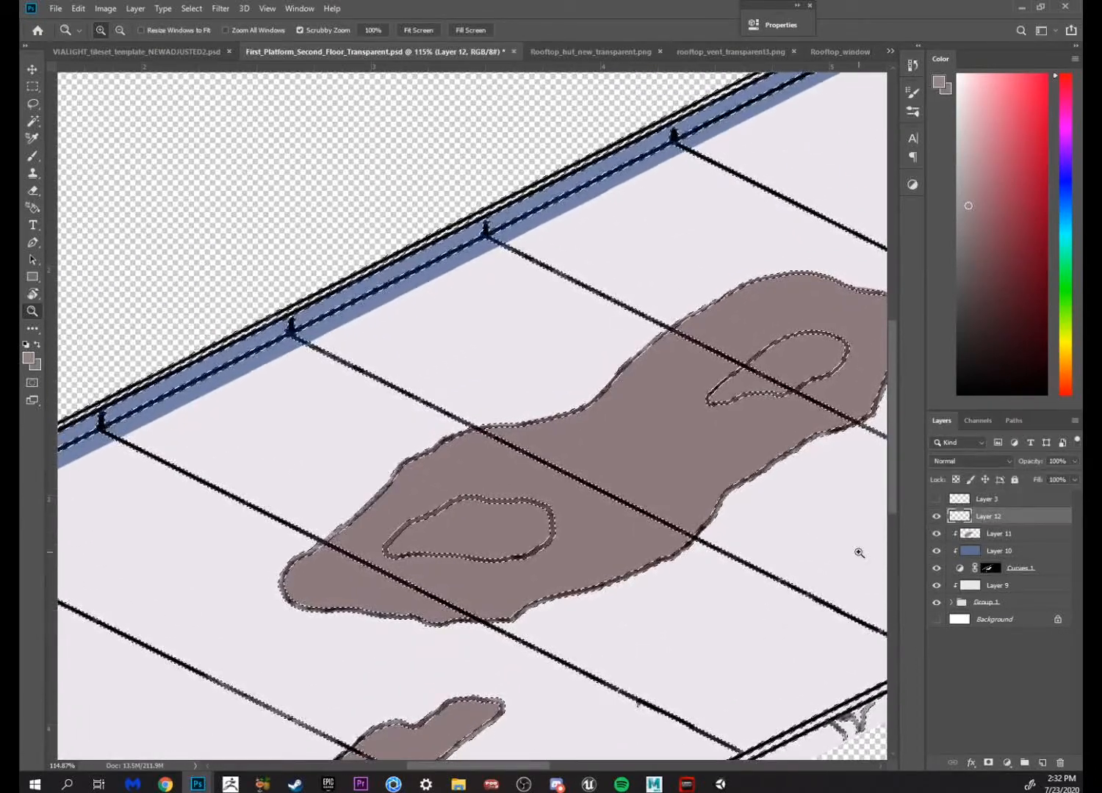
Set the brush to 77 px for painting the inner oval of the large puddle
drag(507, 555, 538, 514)
key(b)
right_click(537, 513)
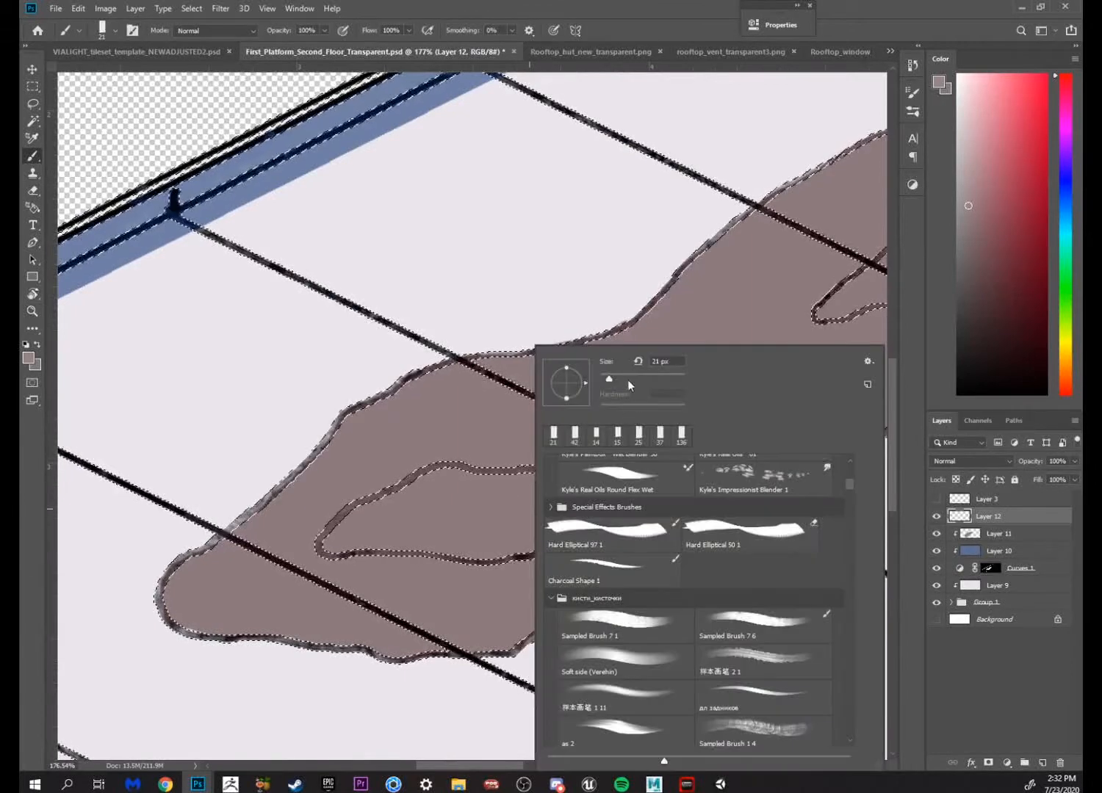
click(633, 374)
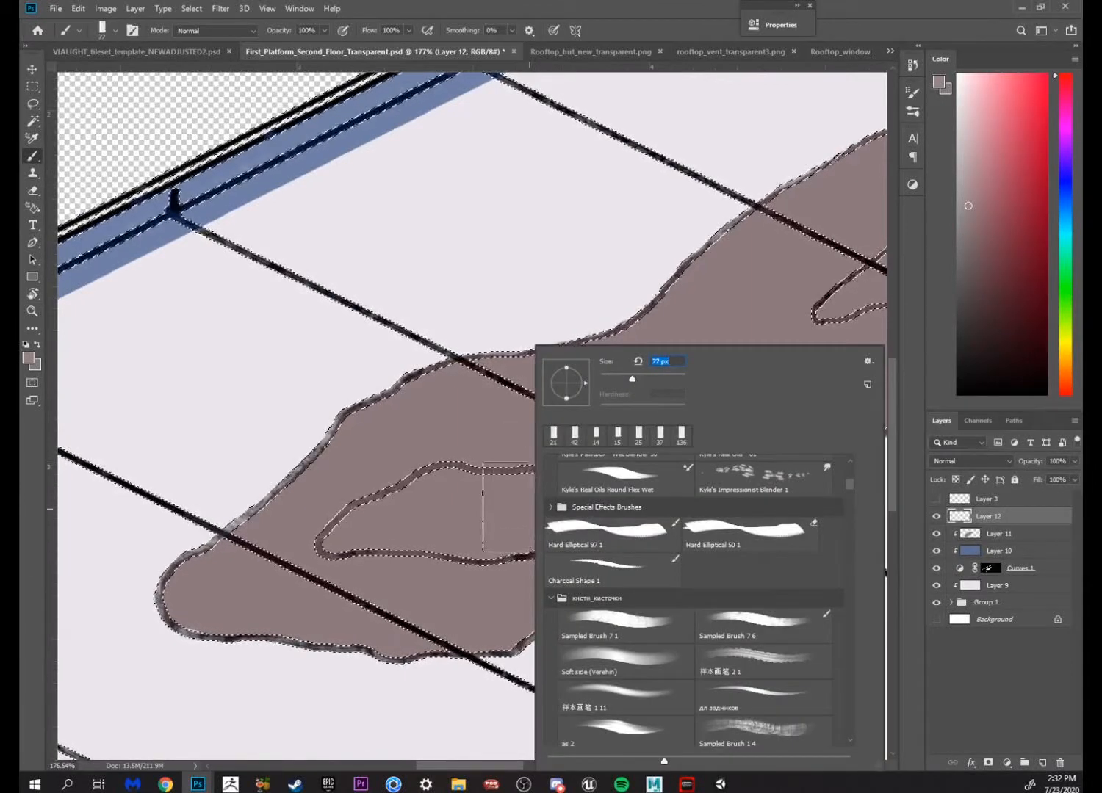
click(505, 514)
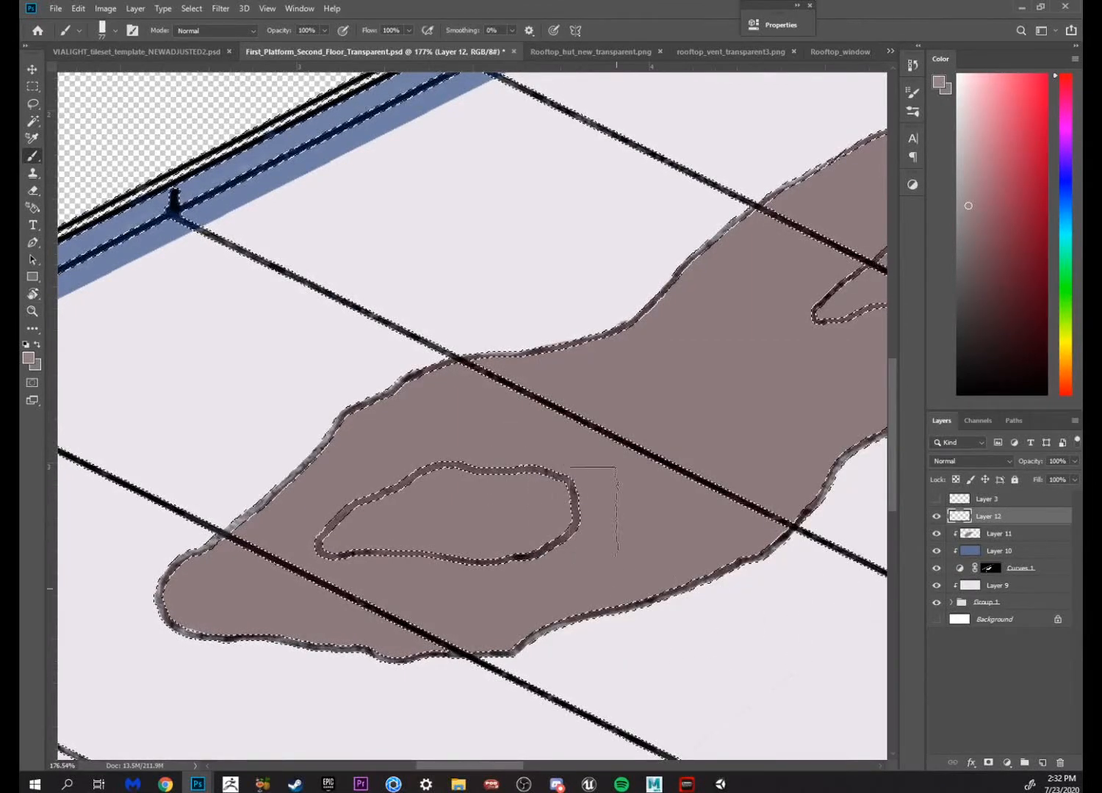
mouse_move(611, 555)
mouse_down()
mouse_move(699, 534)
mouse_move(676, 526)
mouse_up()
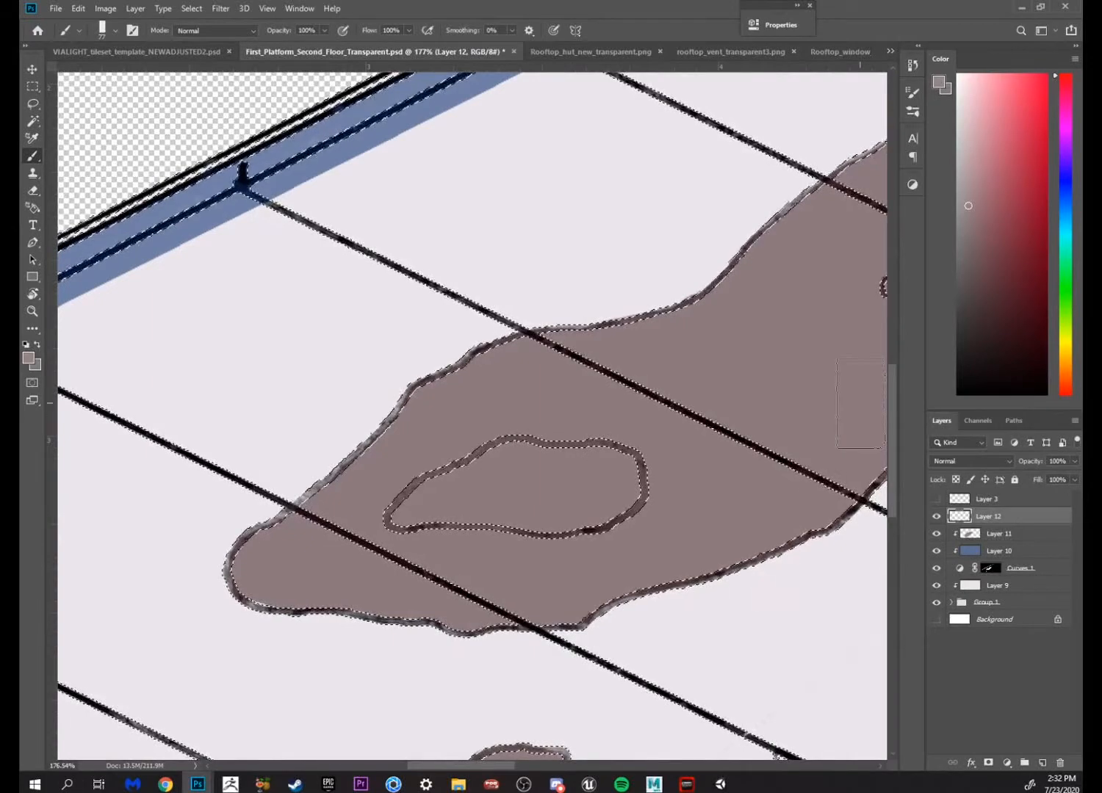
Sample the darker shaded puddle brown in First_Platform_First_Floor_Transparent.psd and return to the second-floor document
click(837, 51)
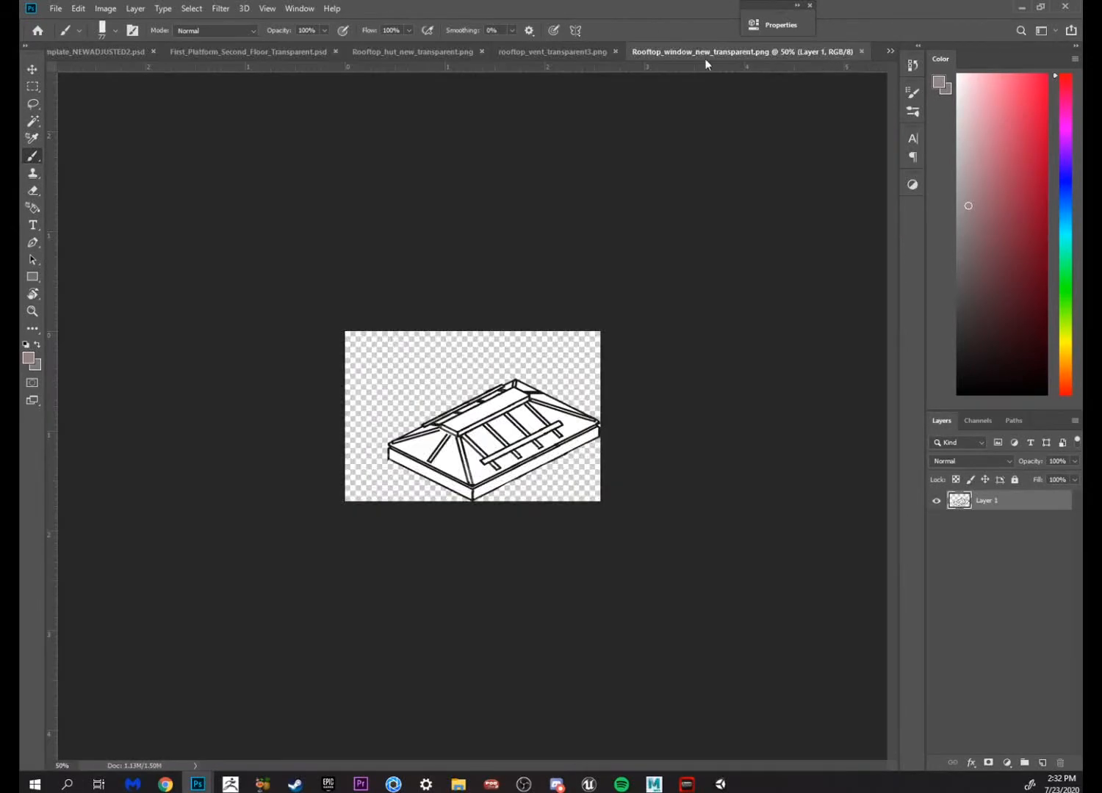
click(580, 52)
click(461, 56)
click(382, 51)
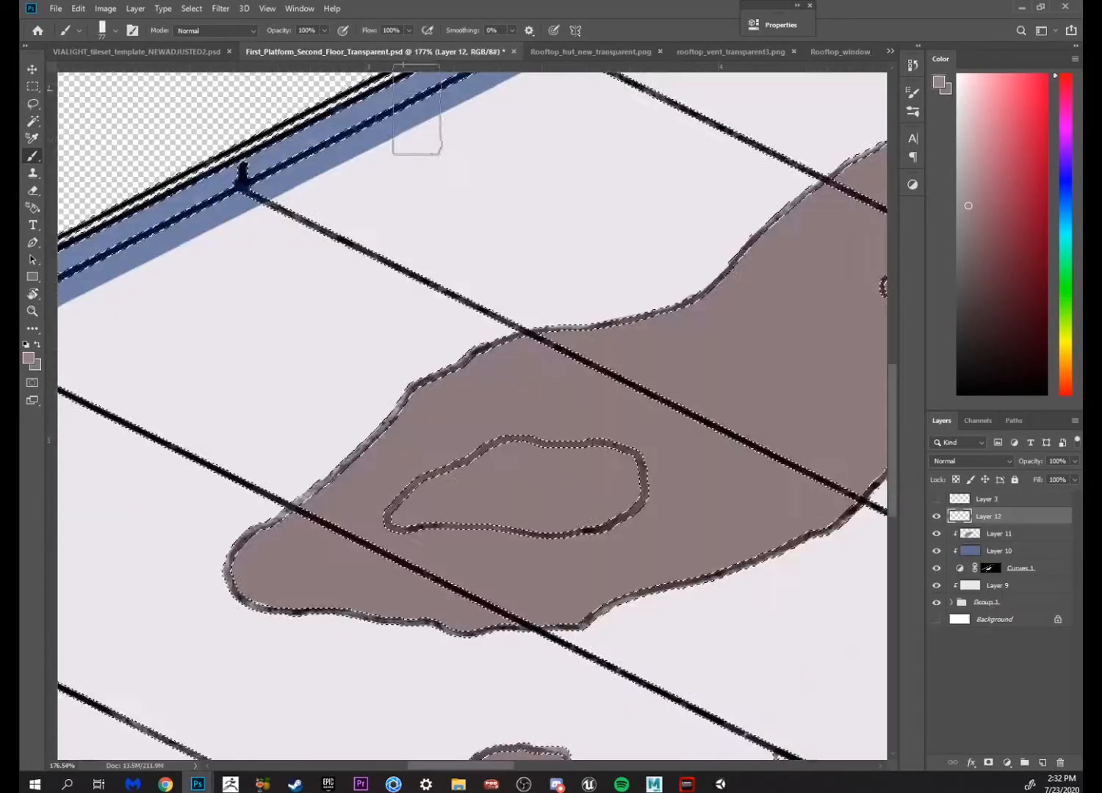
mouse_move(197, 784)
click(402, 702)
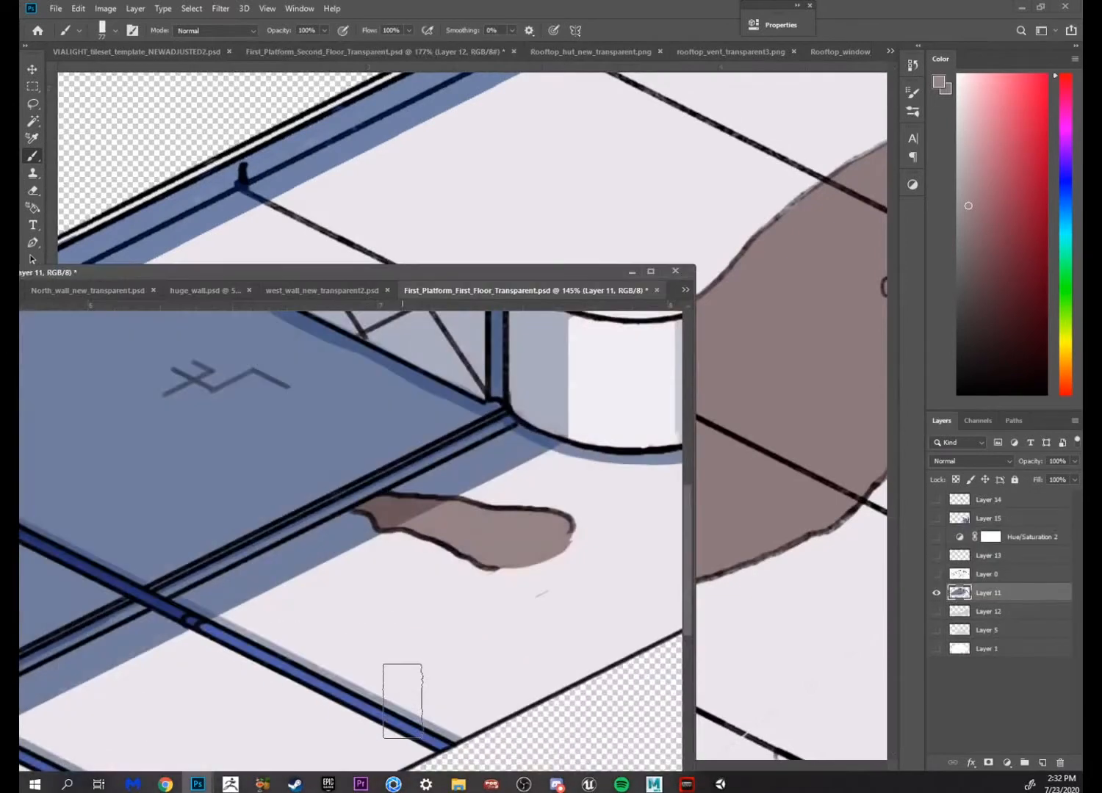
drag(547, 492, 595, 463)
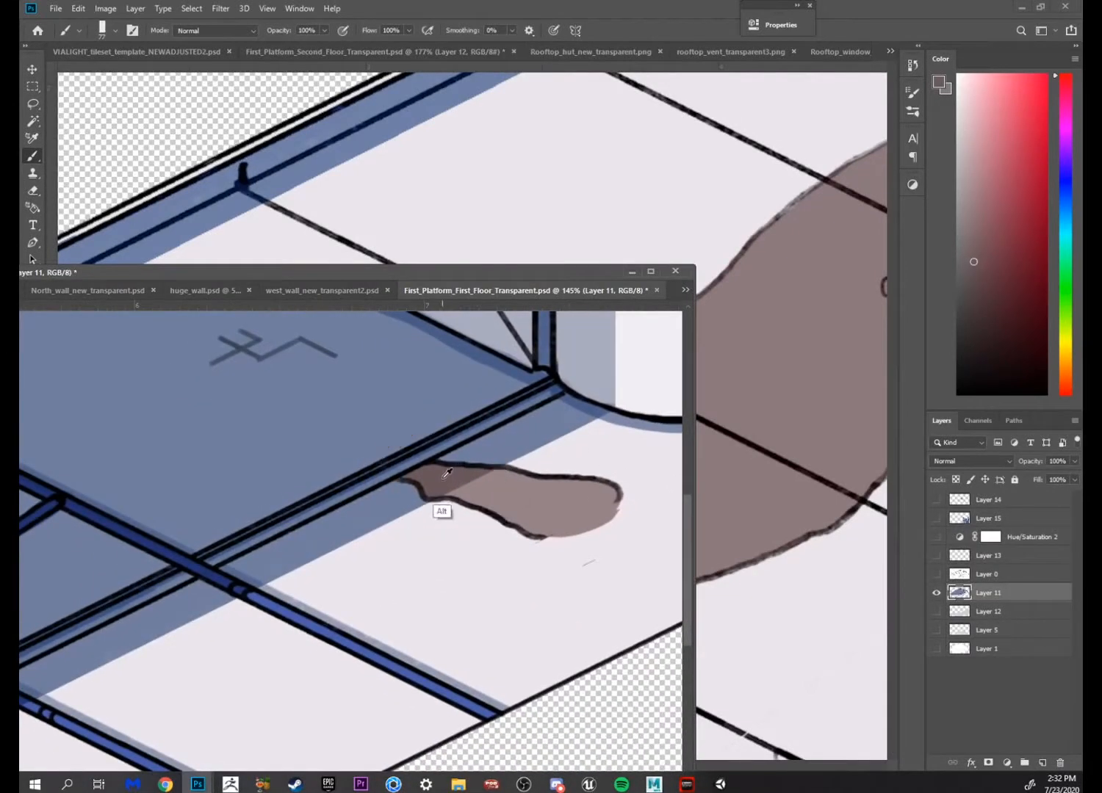
click(631, 272)
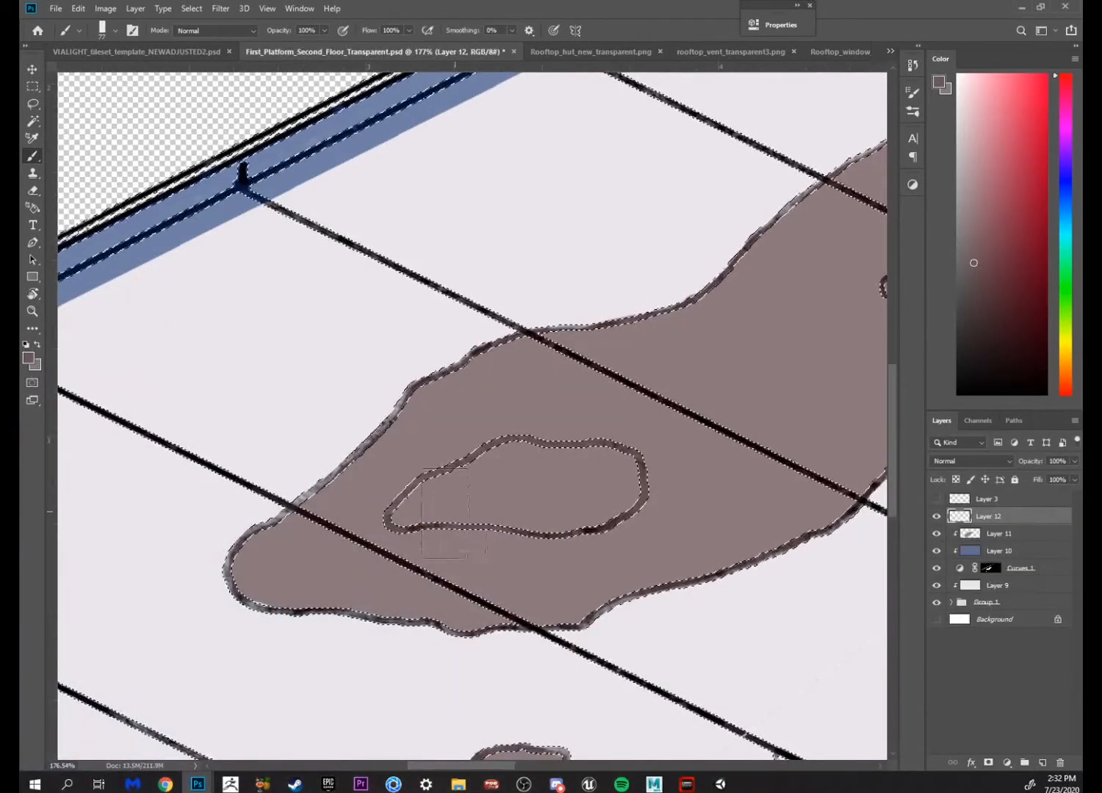
Paint the large puddle's lower inner oval dark brown on Layer 12 and erase the overspill outside its outline with a 152 px eraser
mouse_move(490, 497)
mouse_down()
mouse_move(598, 467)
mouse_move(590, 491)
mouse_move(524, 510)
mouse_move(637, 519)
mouse_up()
key(e)
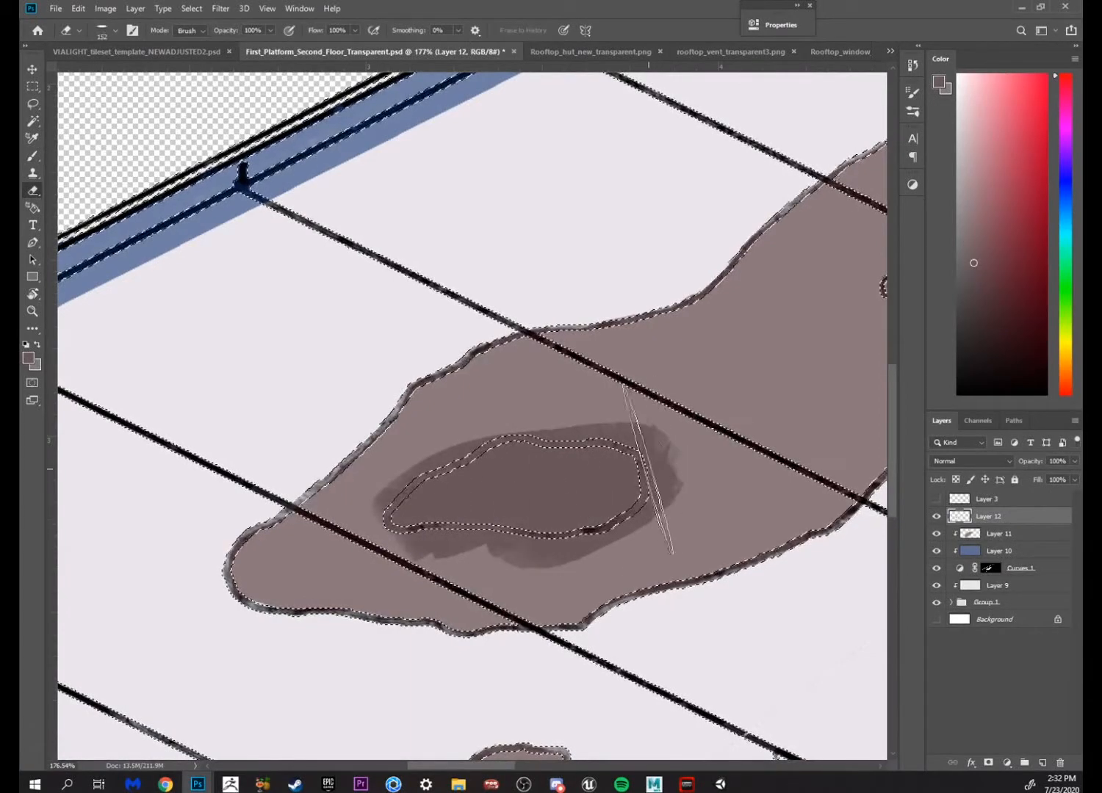
drag(656, 468, 646, 472)
drag(587, 436, 576, 409)
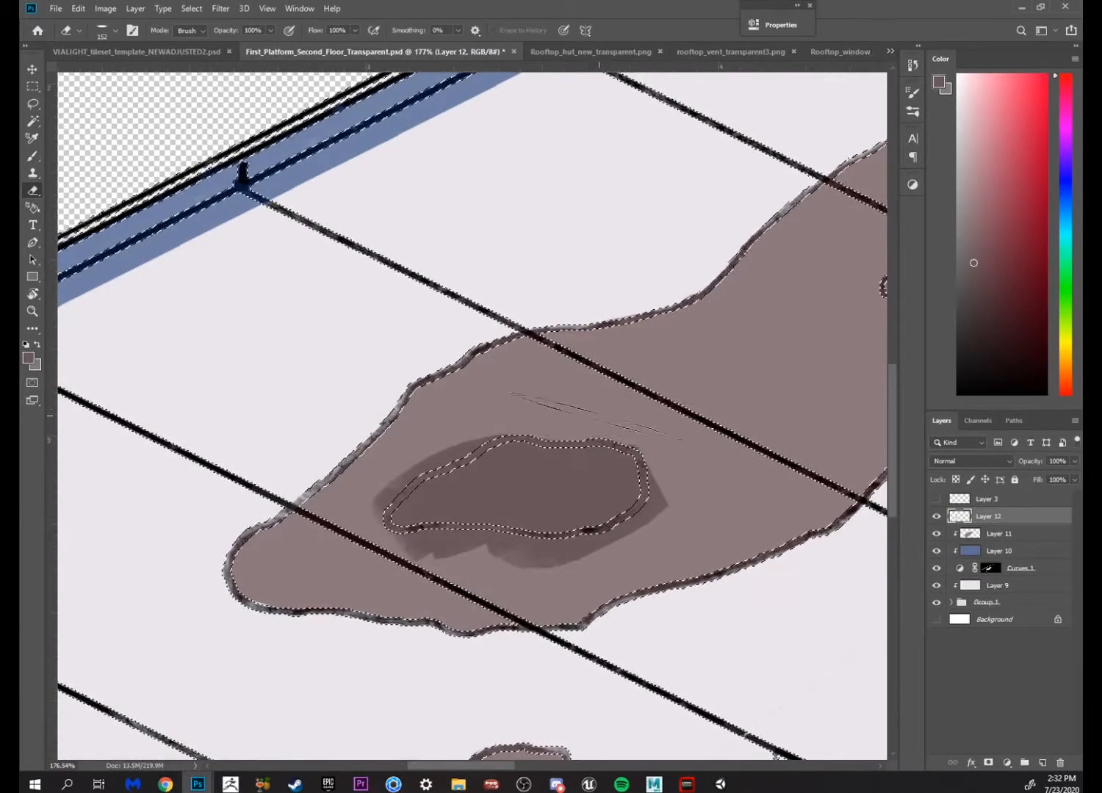
drag(491, 449, 441, 463)
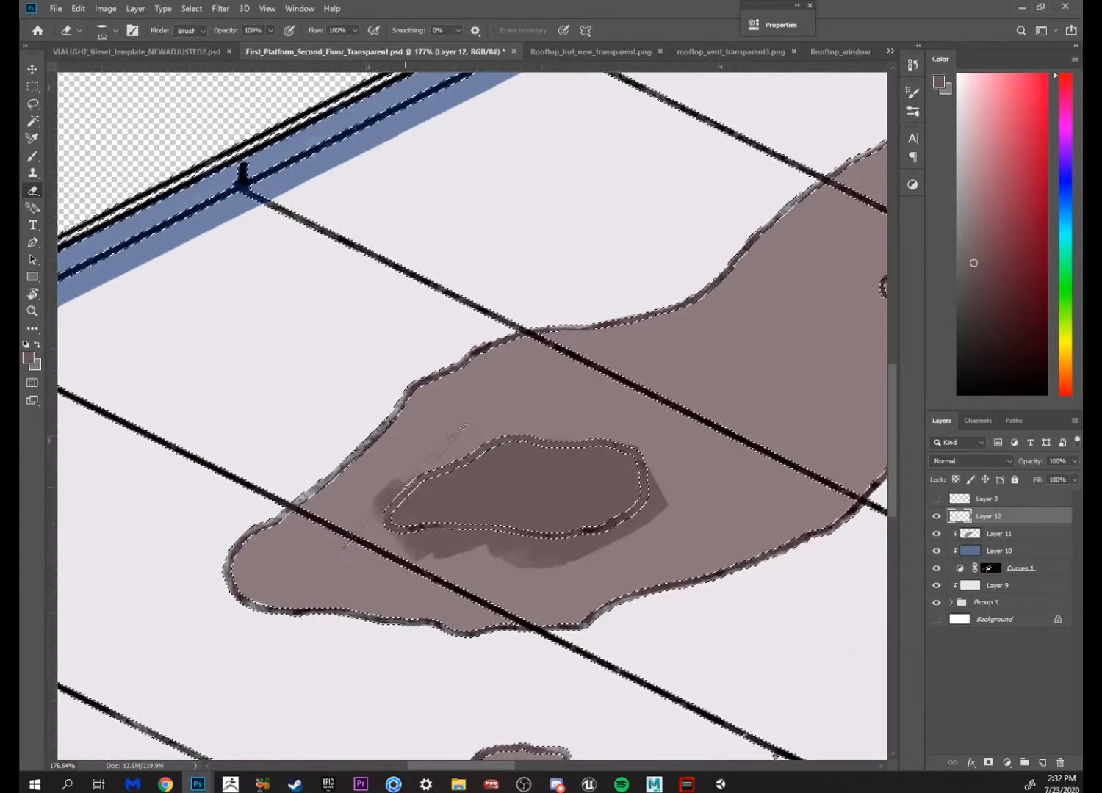
drag(367, 506, 439, 466)
mouse_move(390, 532)
mouse_down()
mouse_move(434, 553)
mouse_move(526, 539)
mouse_move(514, 544)
mouse_move(558, 551)
mouse_move(665, 511)
mouse_up()
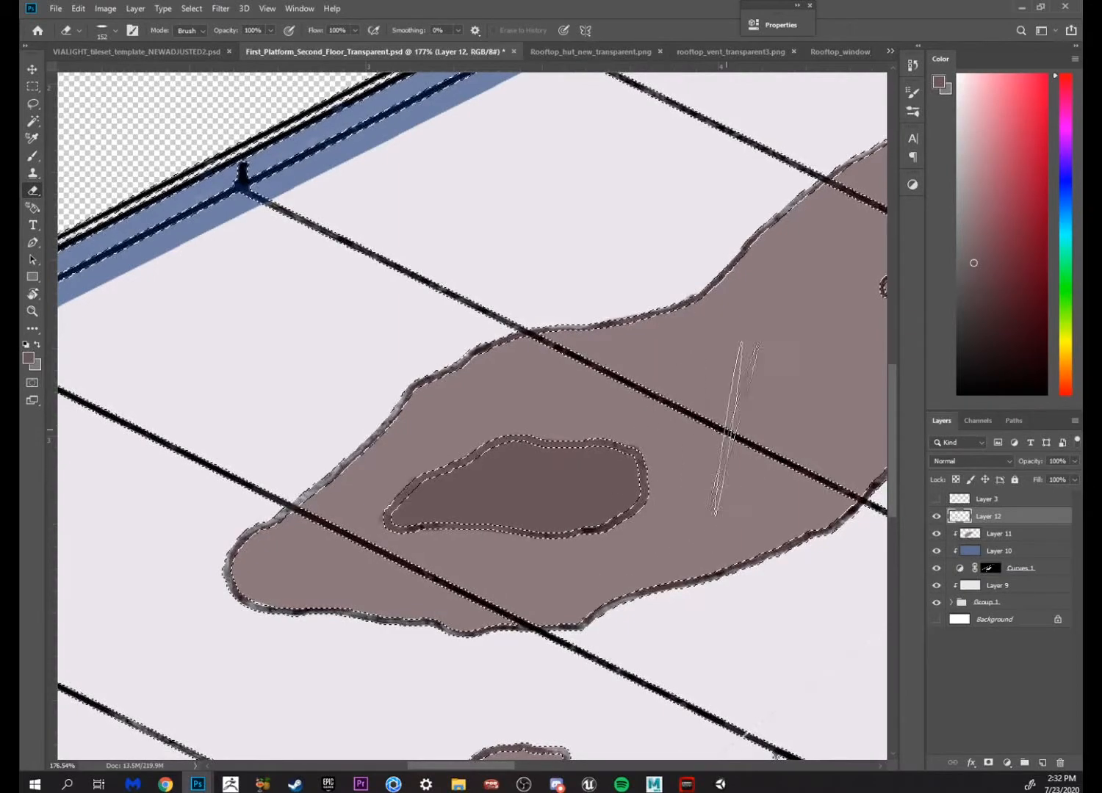
drag(738, 416, 408, 449)
drag(564, 428, 496, 530)
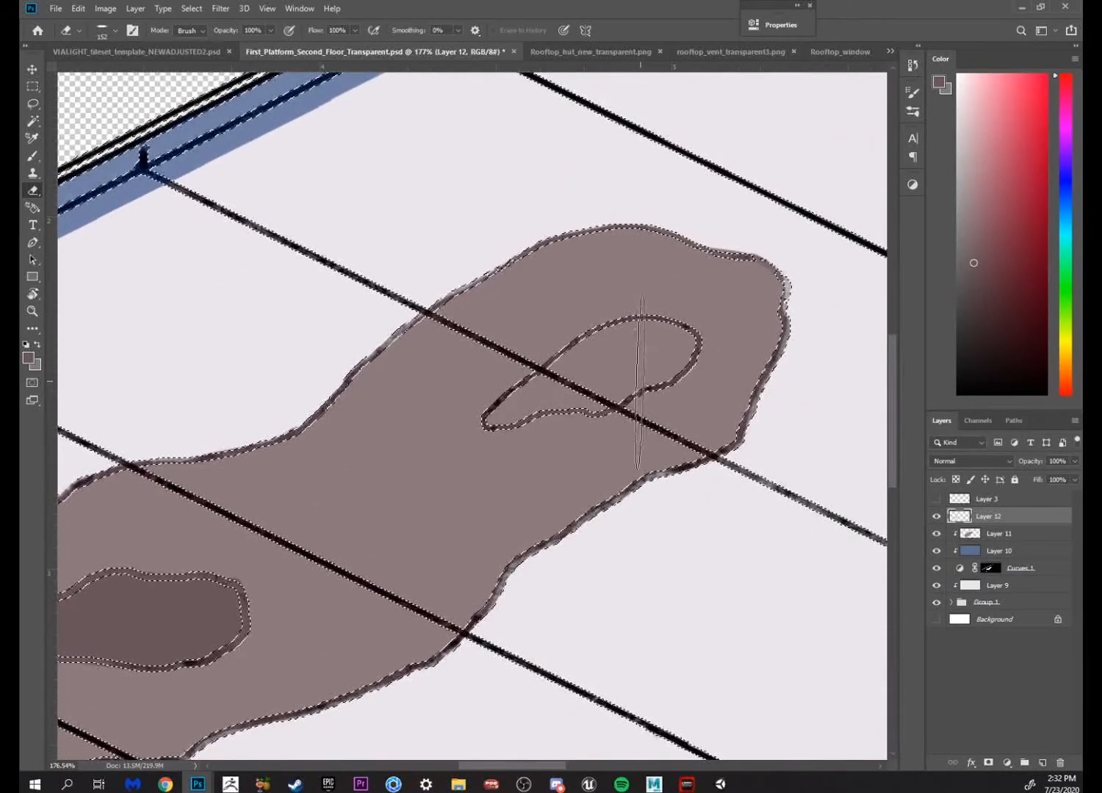
Paint the large puddle's upper inner oval dark brown on Layer 12 and erase the overspill outside its outline
key(b)
drag(496, 415, 572, 404)
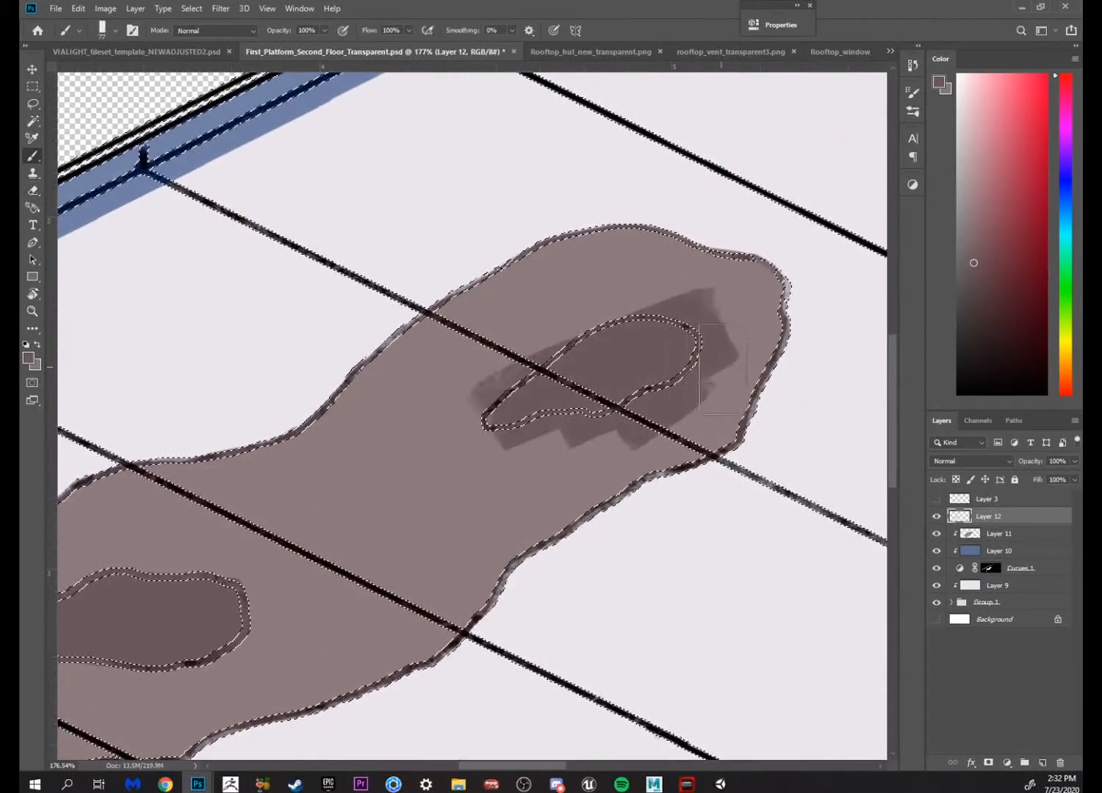
key(e)
drag(696, 371, 753, 365)
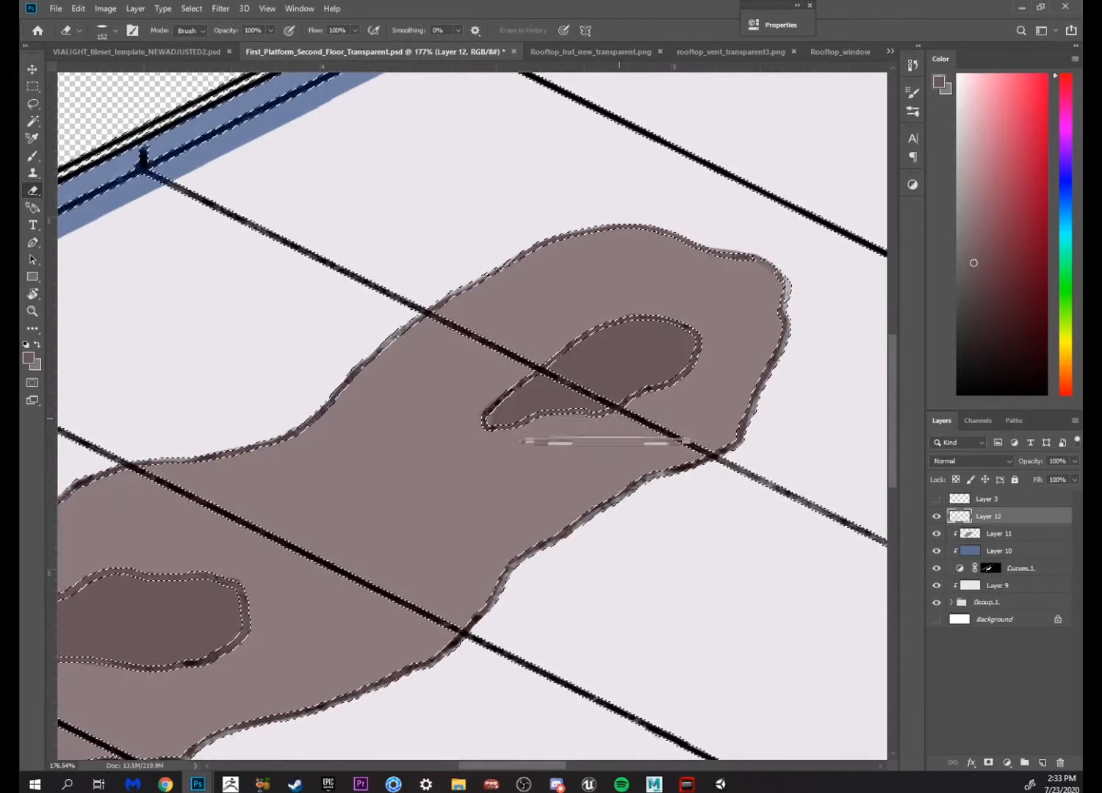
key(b)
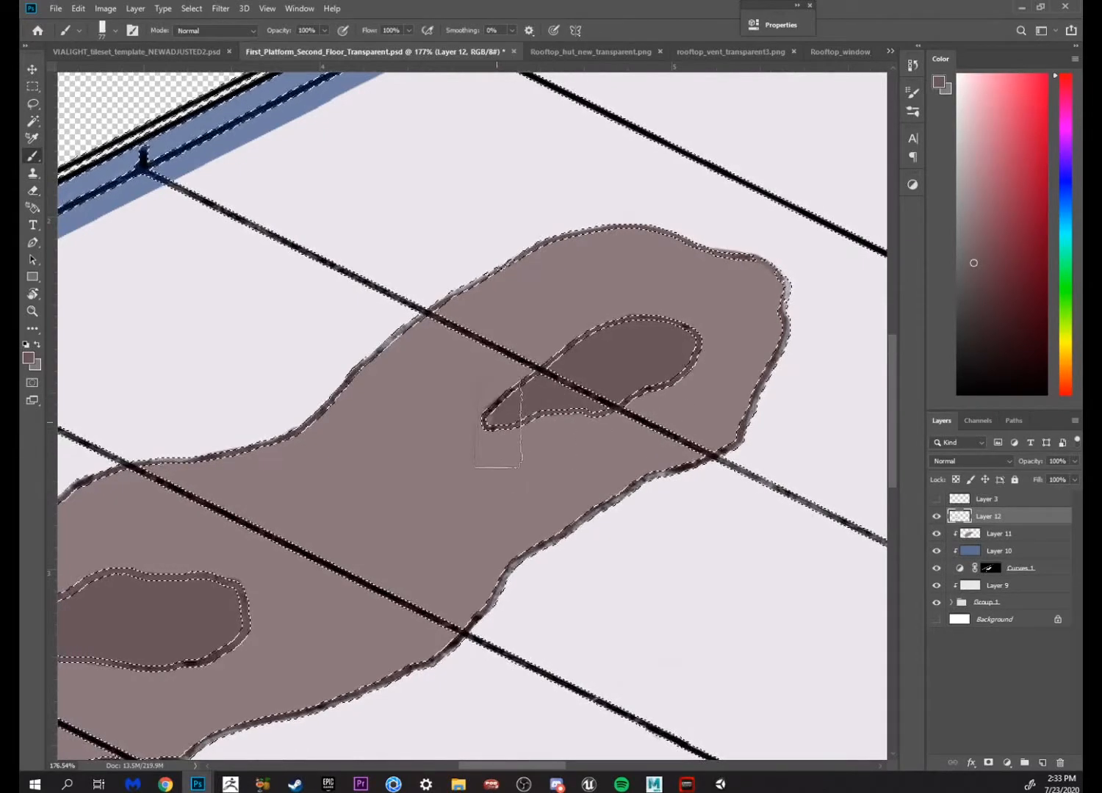
key(e)
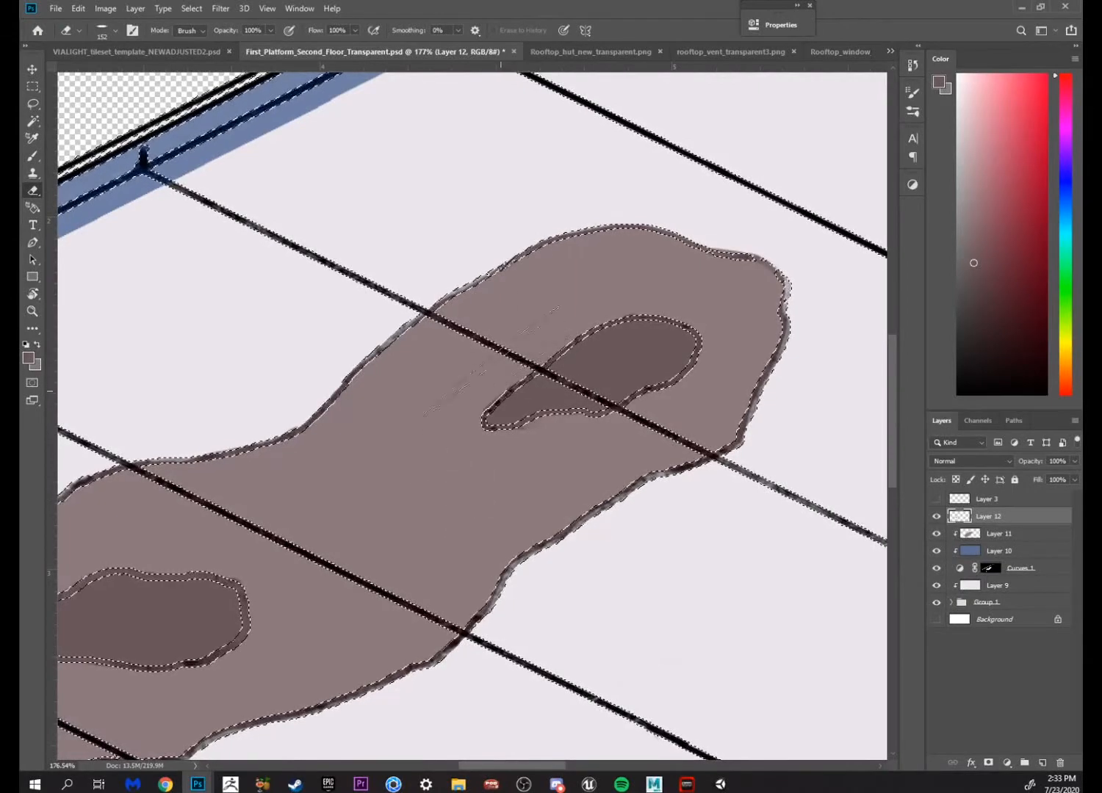
Clear the line-art selection and inspect the shading and outlines of the puddles up close
key(z)
drag(714, 513, 650, 602)
key(m)
click(710, 618)
drag(791, 592, 648, 554)
key(z)
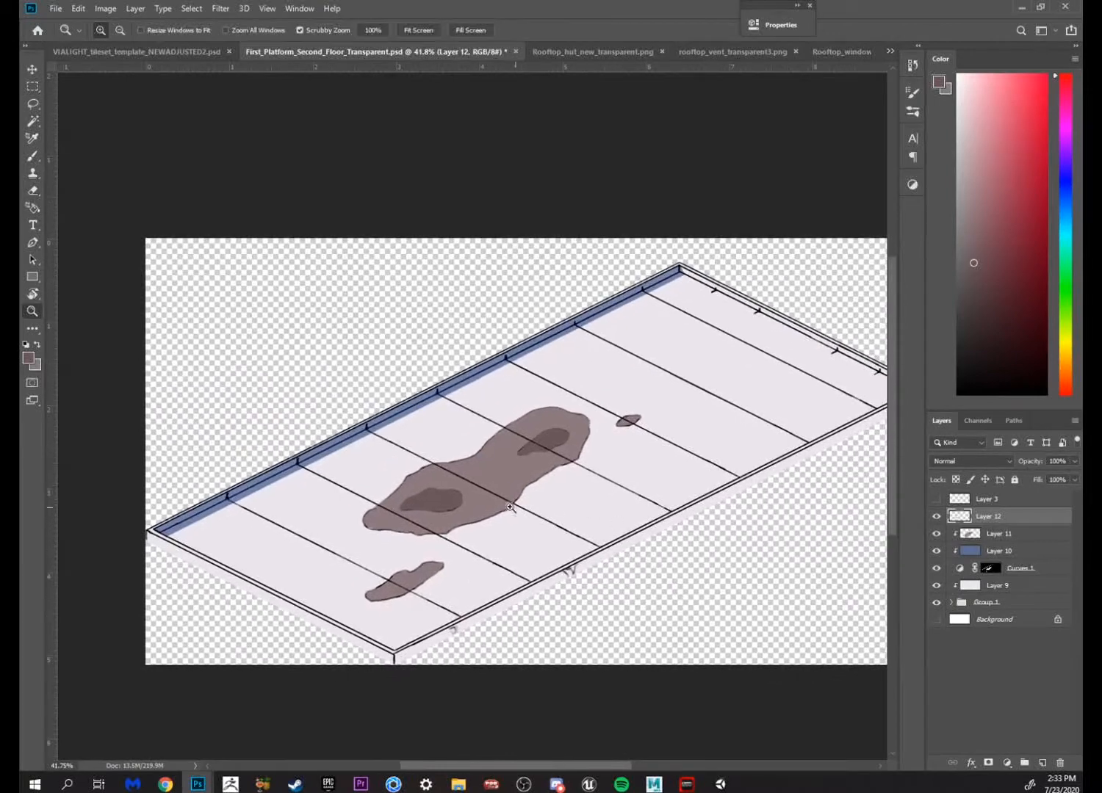
drag(459, 492, 533, 466)
drag(554, 518, 597, 489)
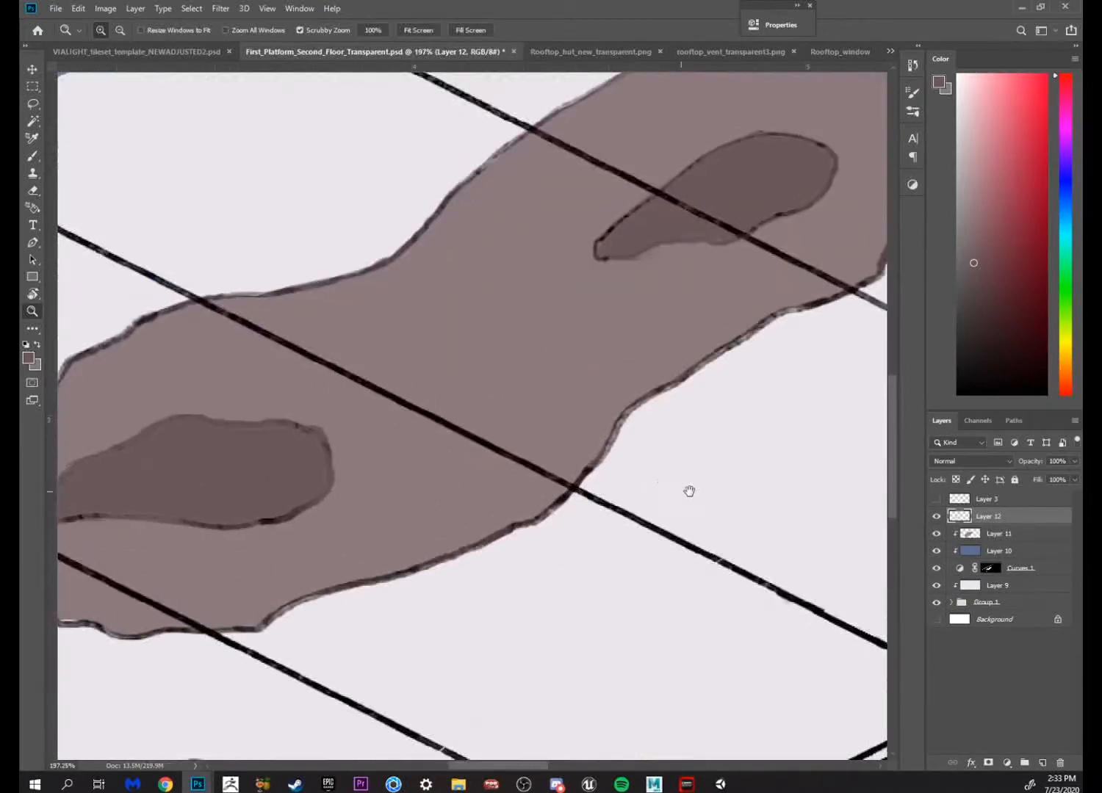
drag(420, 541, 713, 504)
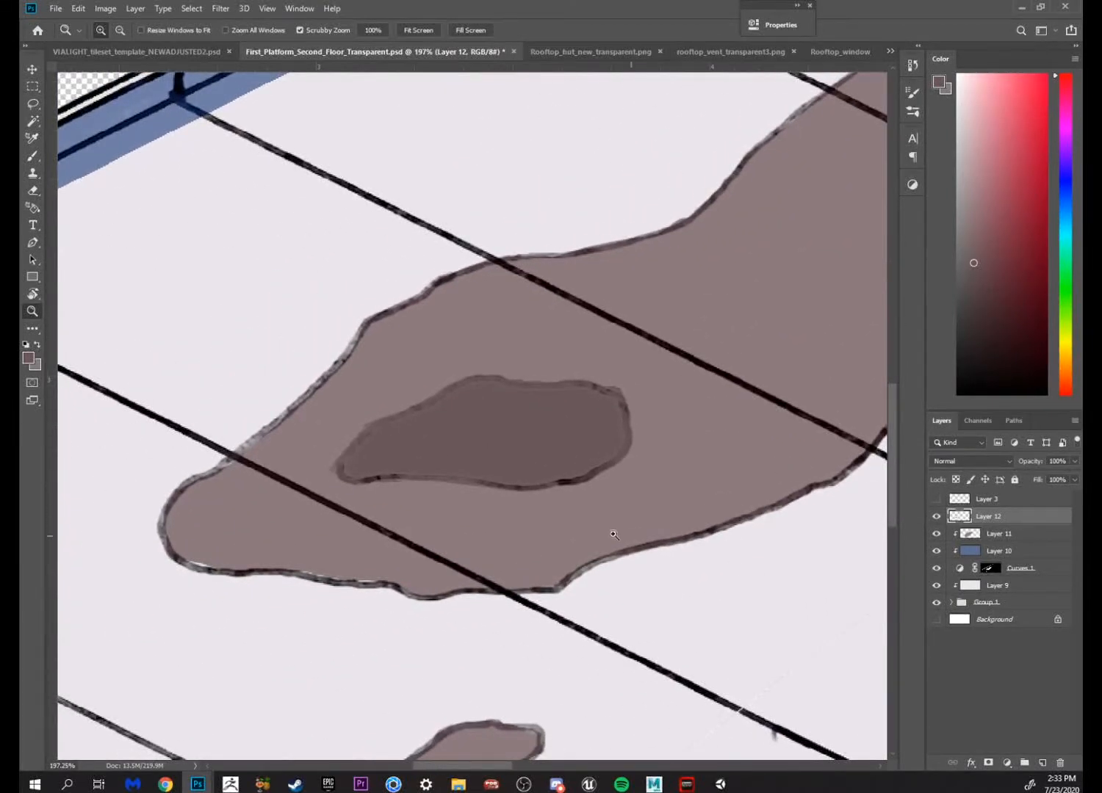
drag(643, 400, 682, 502)
drag(717, 501, 648, 514)
drag(665, 592, 510, 523)
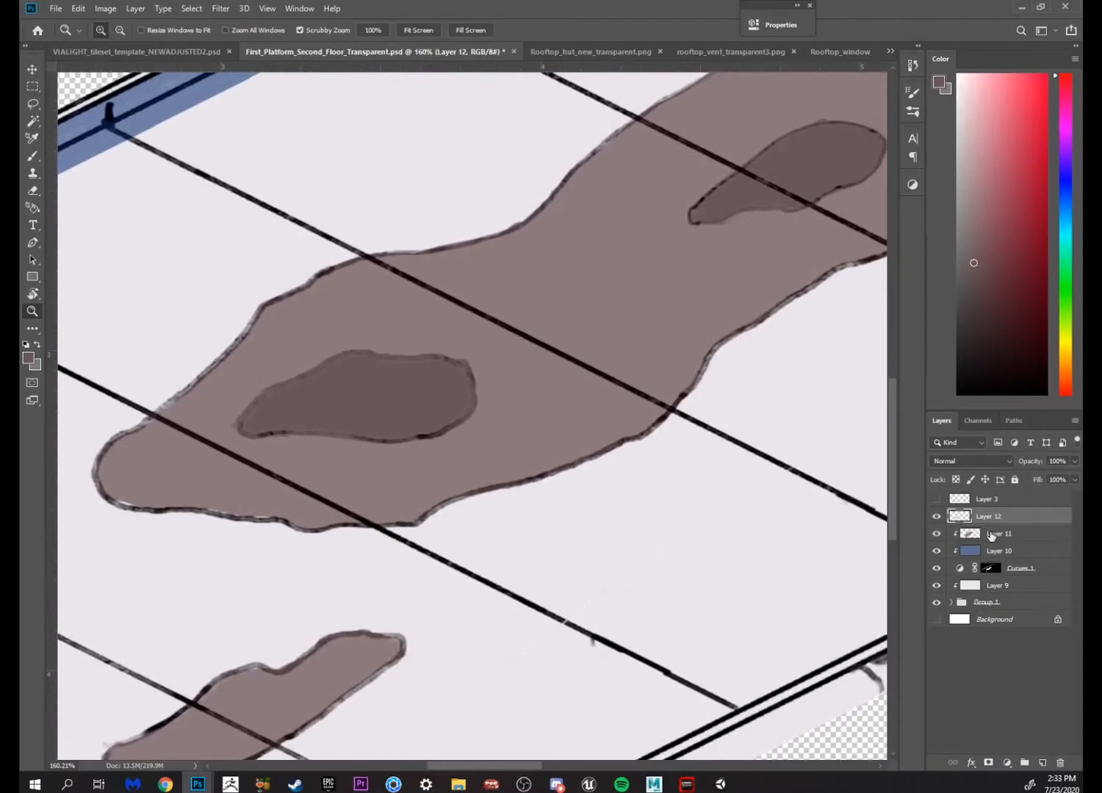
Duplicate Layer 8 from Group 1 and move the copy to the very top of the layer stack
click(952, 602)
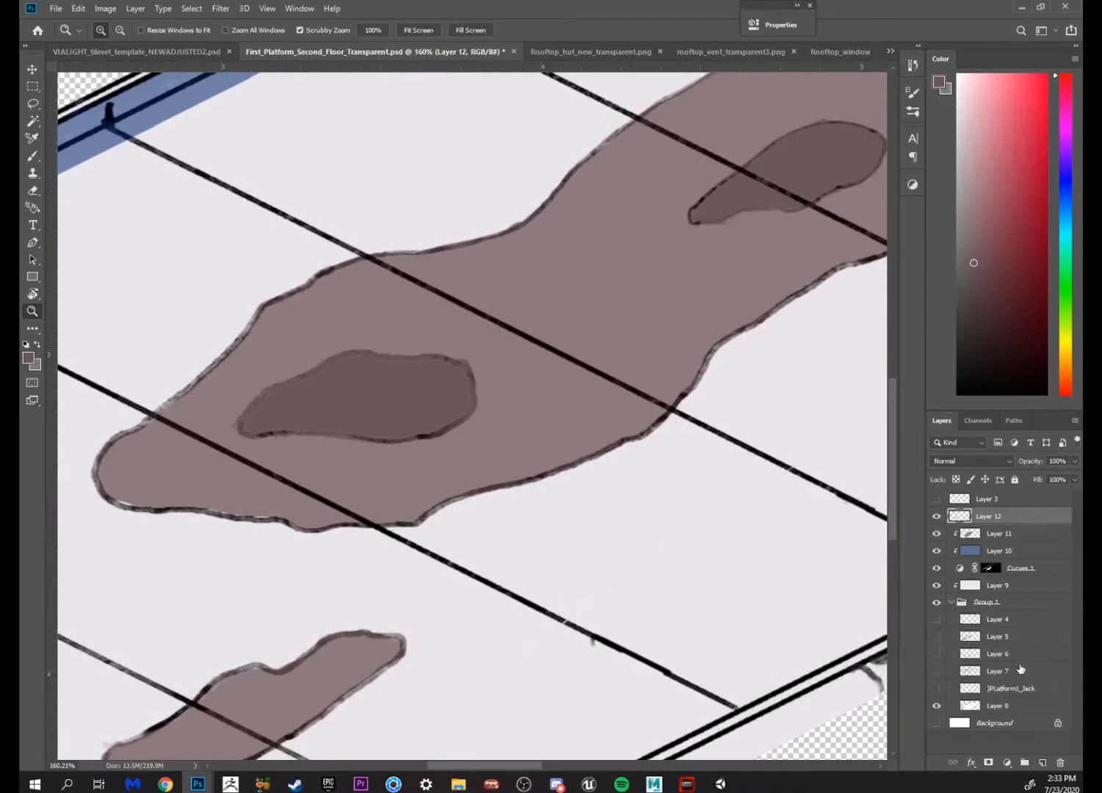
click(980, 706)
right_click(988, 708)
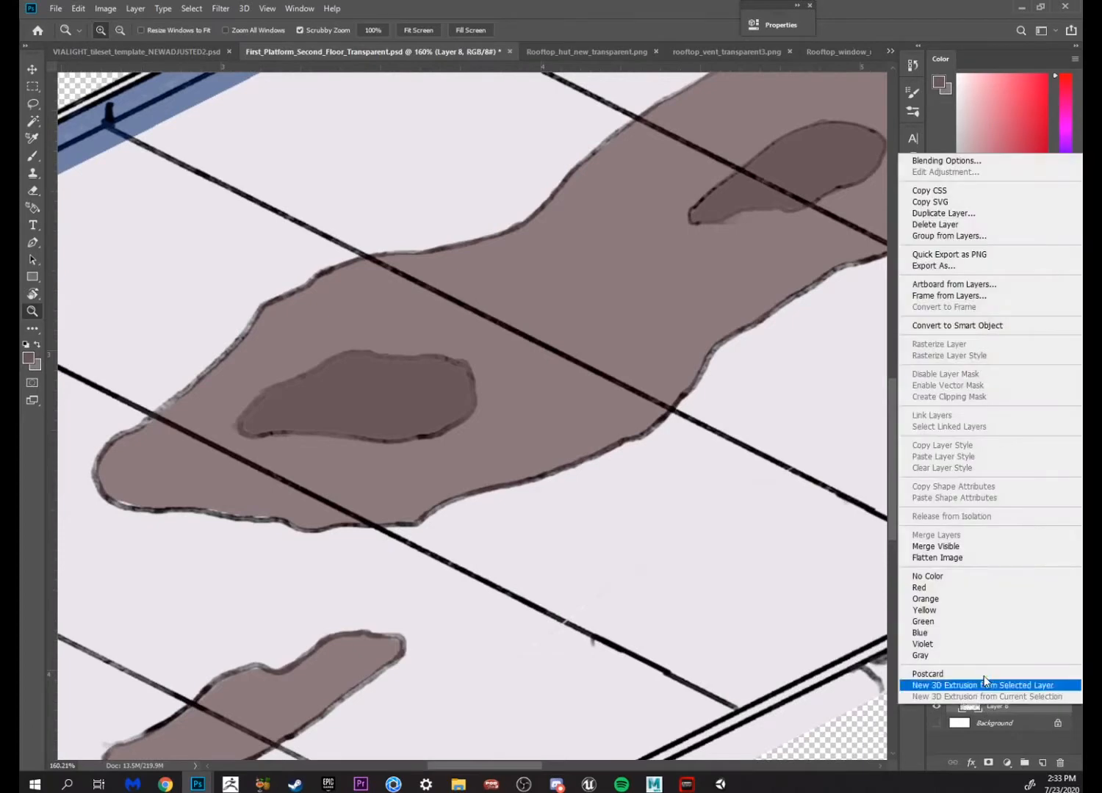
click(951, 216)
click(547, 392)
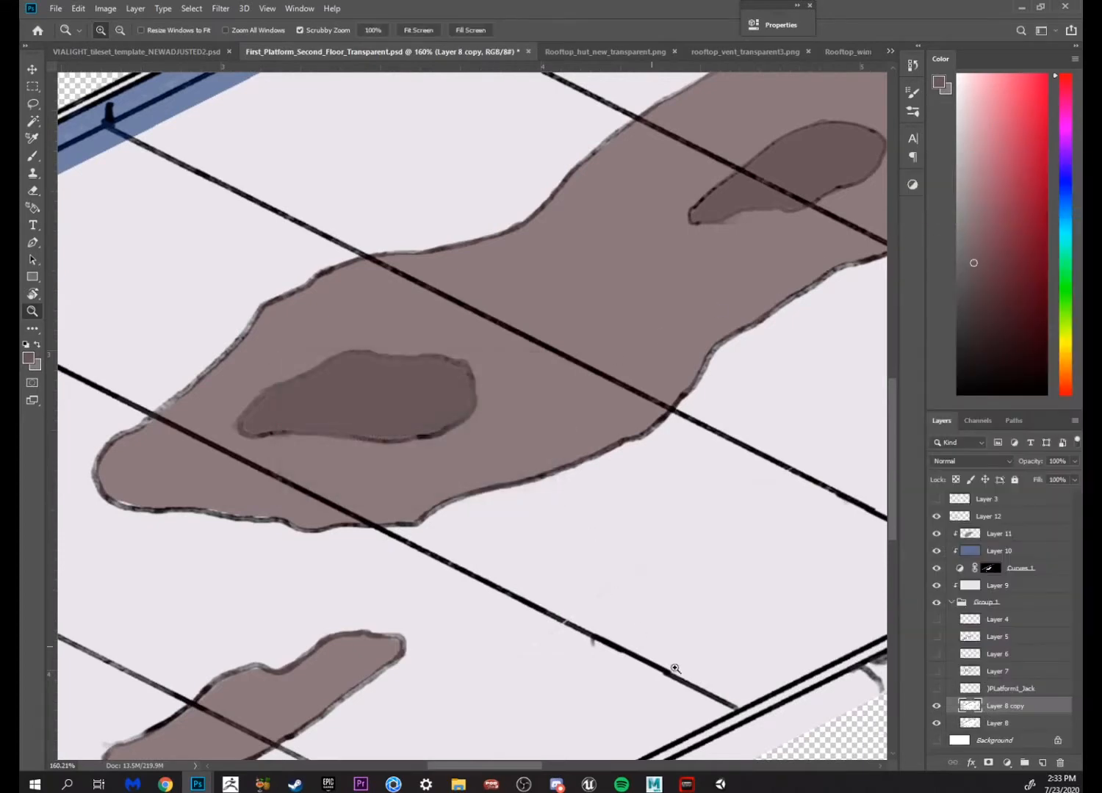
drag(1007, 709, 988, 493)
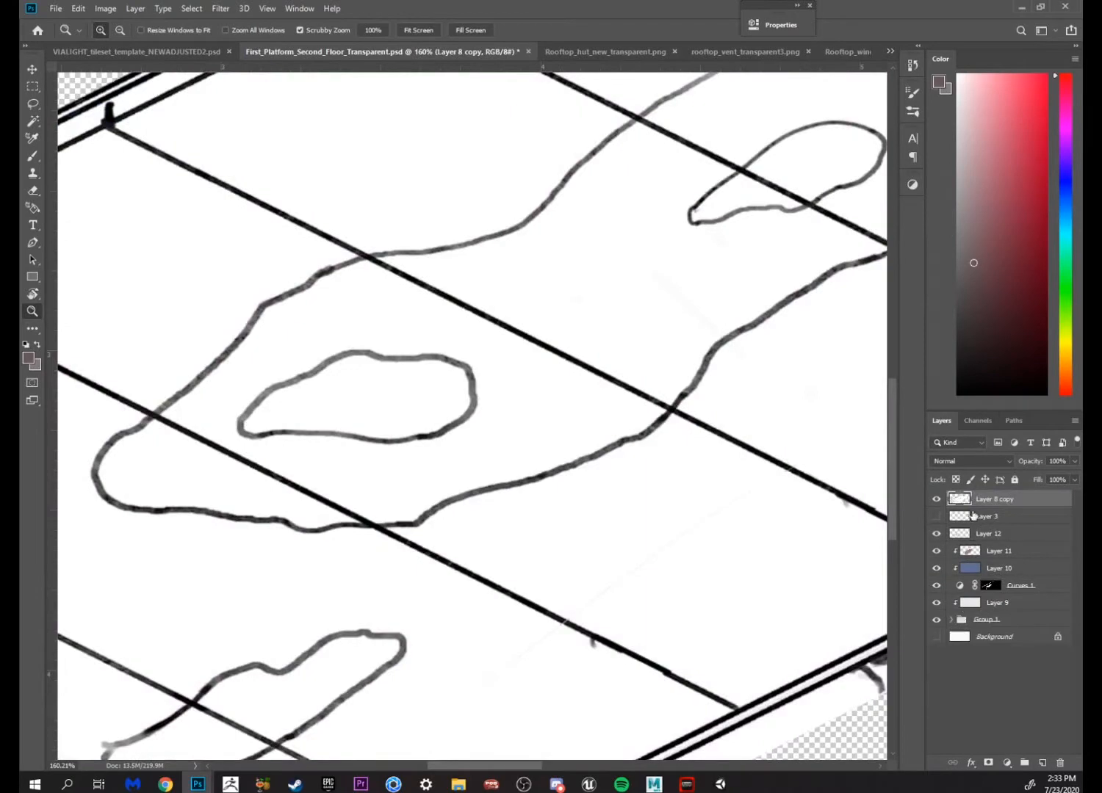
Set the Layer 8 copy to Multiply blending and its opacity to 60%
click(980, 461)
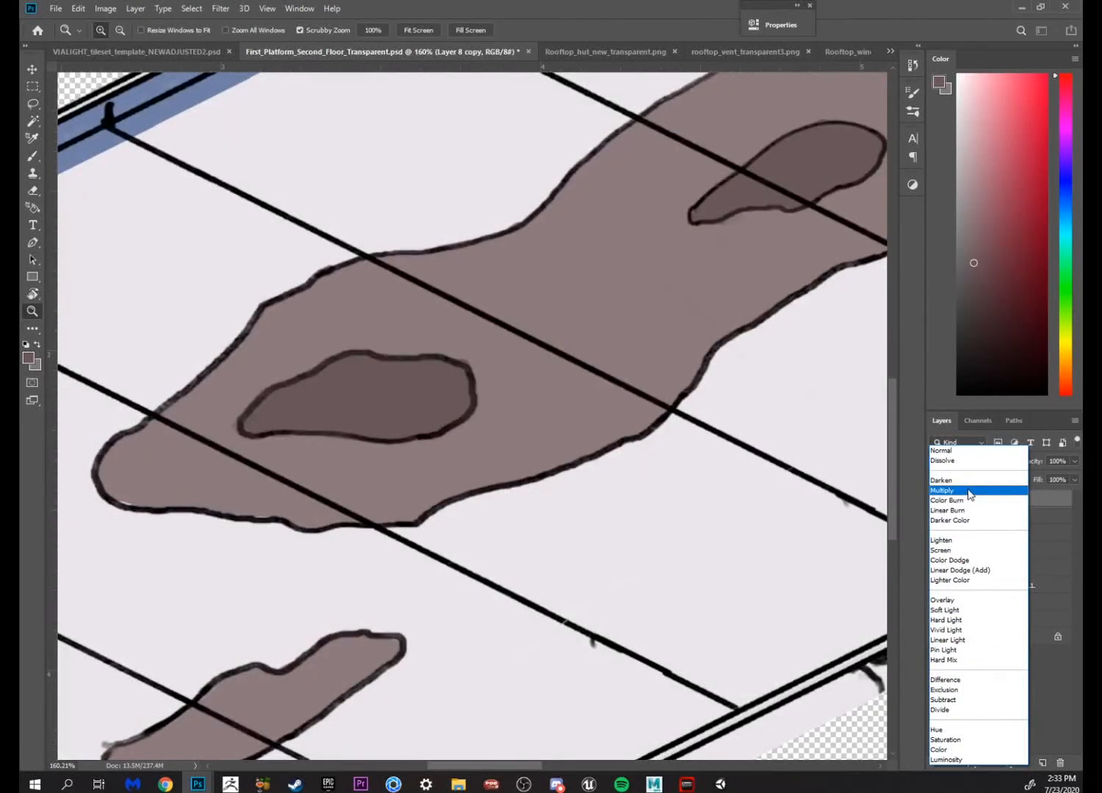
click(968, 491)
drag(760, 552, 688, 556)
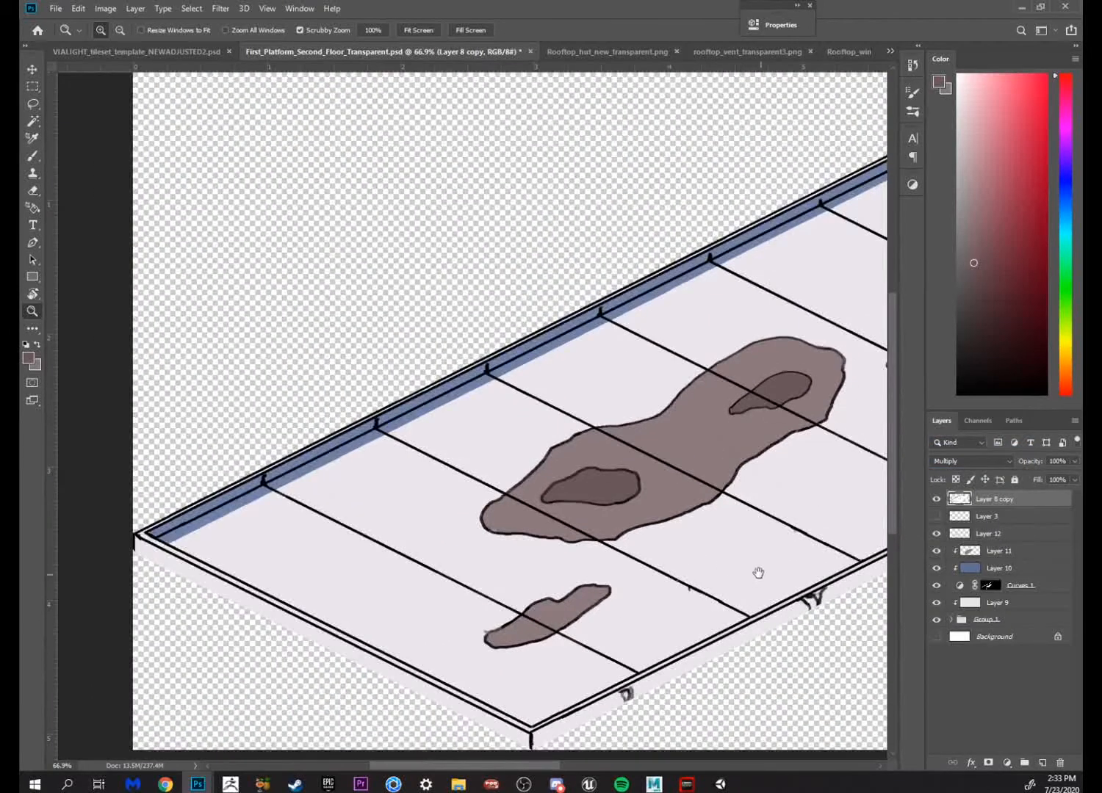
drag(758, 573, 615, 455)
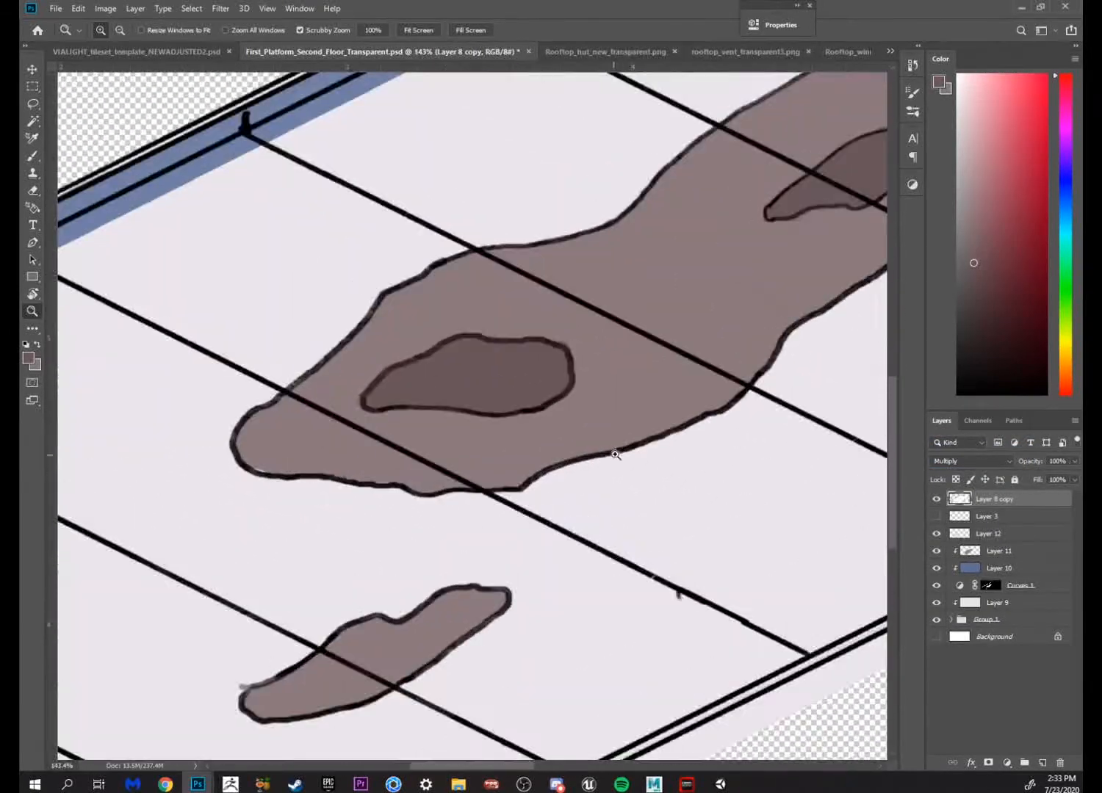
mouse_move(1056, 474)
mouse_down()
mouse_move(1026, 477)
mouse_move(1047, 482)
mouse_up()
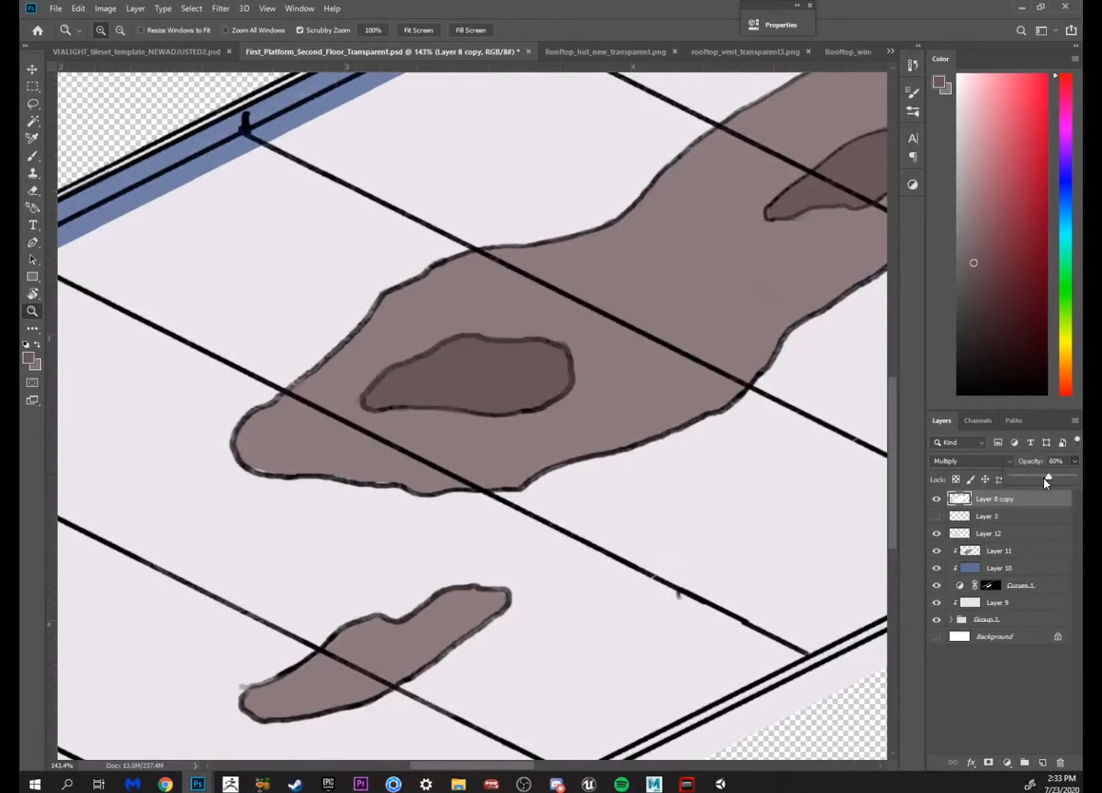
Compare the platform artwork with the Layer 8 copy hidden and shown to judge its effect on the outlines
click(1007, 516)
key(ctrl+0)
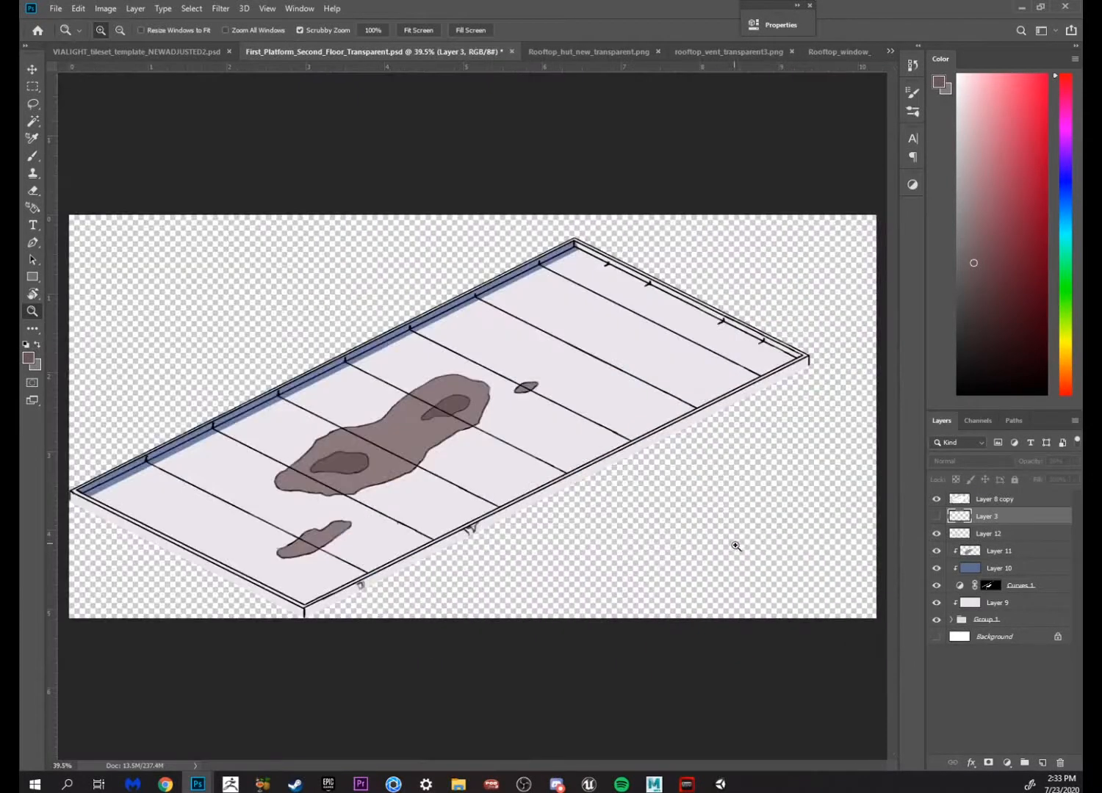
drag(661, 553, 807, 572)
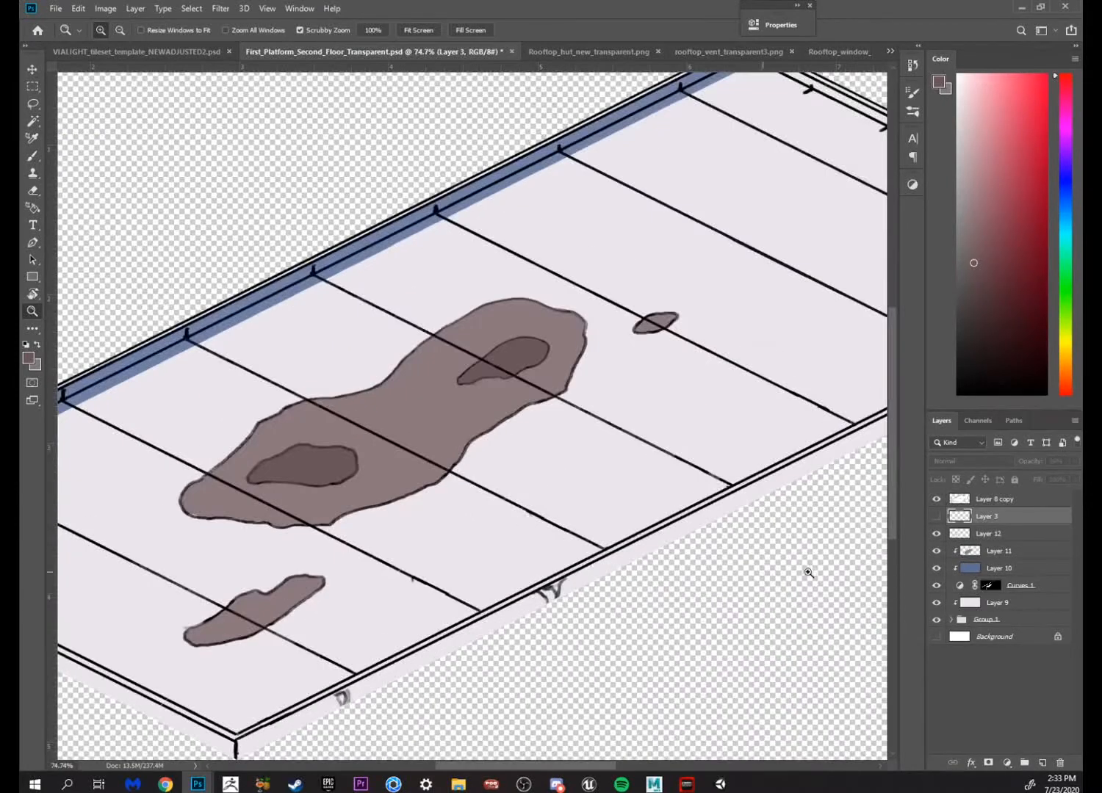
click(937, 500)
click(937, 500)
click(937, 500)
click(937, 500)
click(937, 500)
click(937, 500)
drag(779, 628, 819, 580)
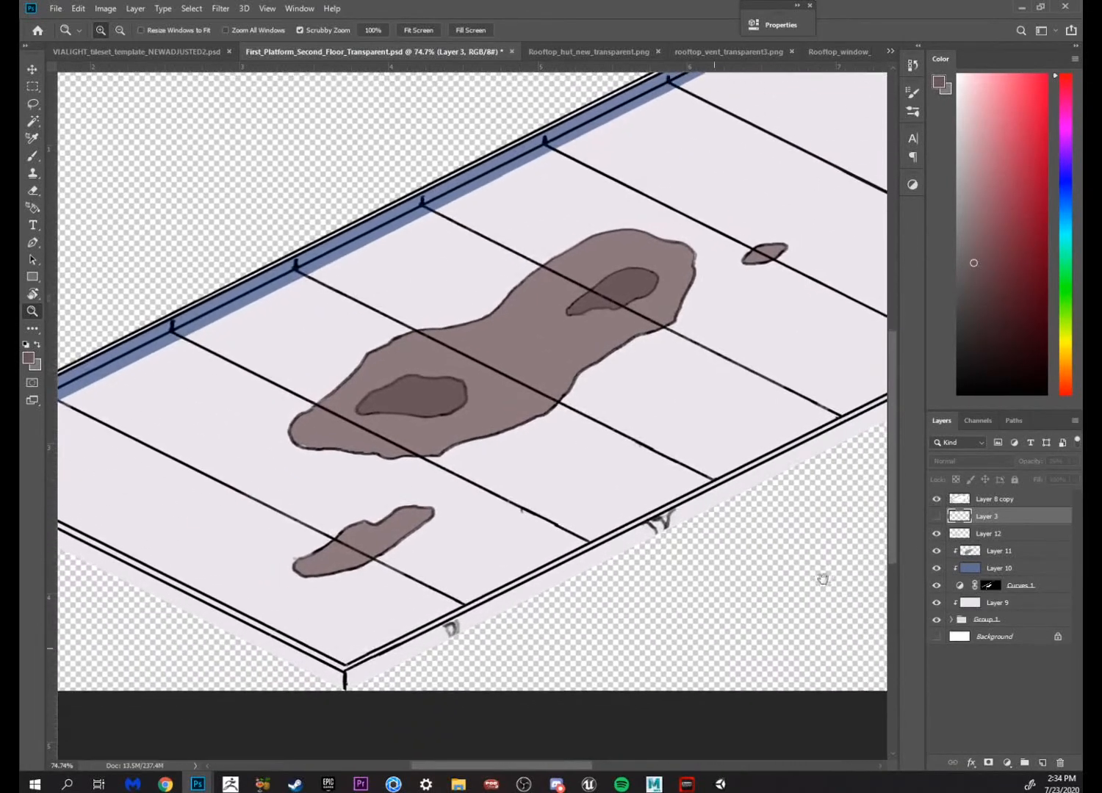
Activate Layer 12 and sample the large puddle's lighter brown as the brush colour
click(993, 533)
drag(665, 596, 628, 653)
drag(707, 631, 633, 574)
drag(559, 569, 690, 568)
drag(521, 558, 528, 536)
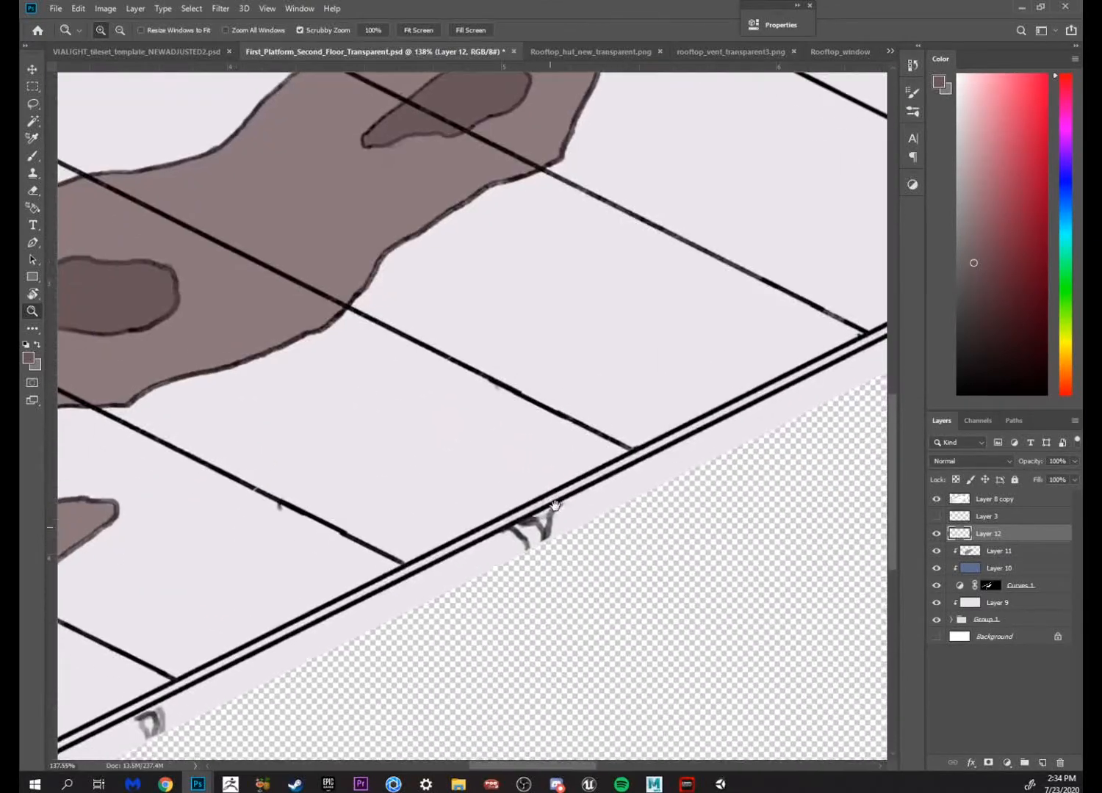
key(b)
alt+click(352, 253)
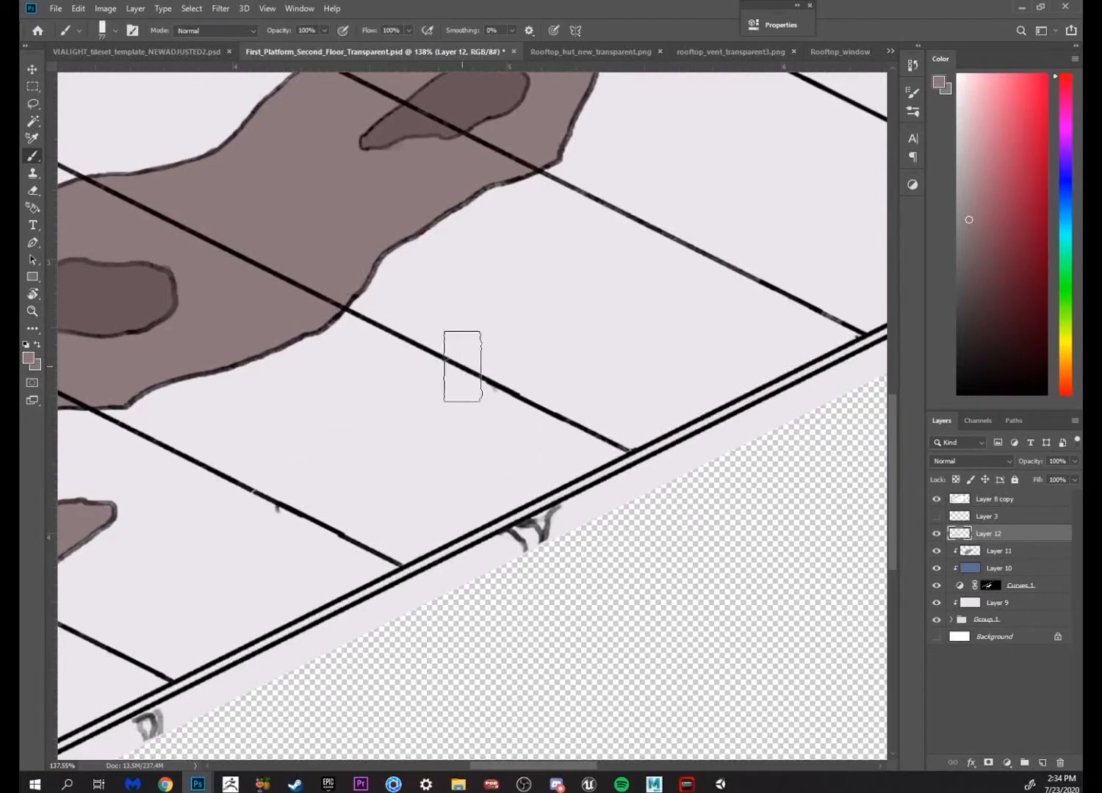
Try painting the larger hanging shape below the platform's front edge with a 45 px brush, and undo the stroke
key(z)
mouse_move(542, 467)
mouse_down()
mouse_move(593, 467)
mouse_move(668, 578)
mouse_up()
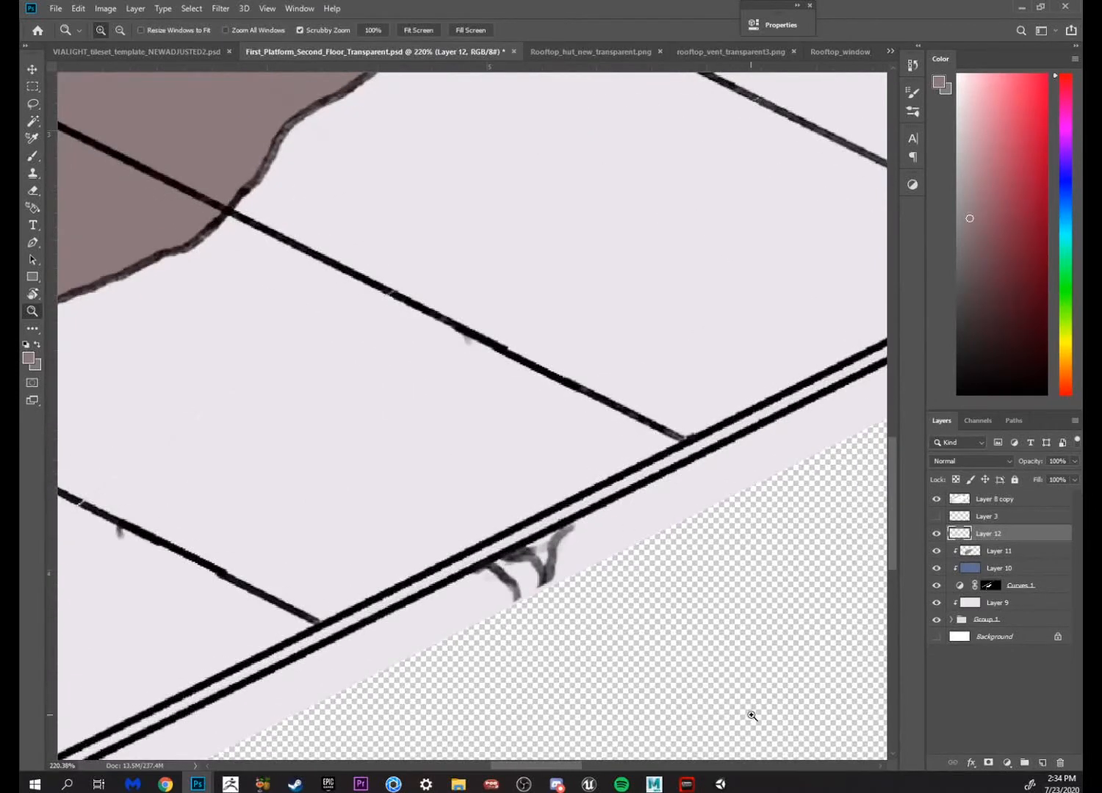
key(b)
right_click(588, 598)
drag(517, 576, 527, 581)
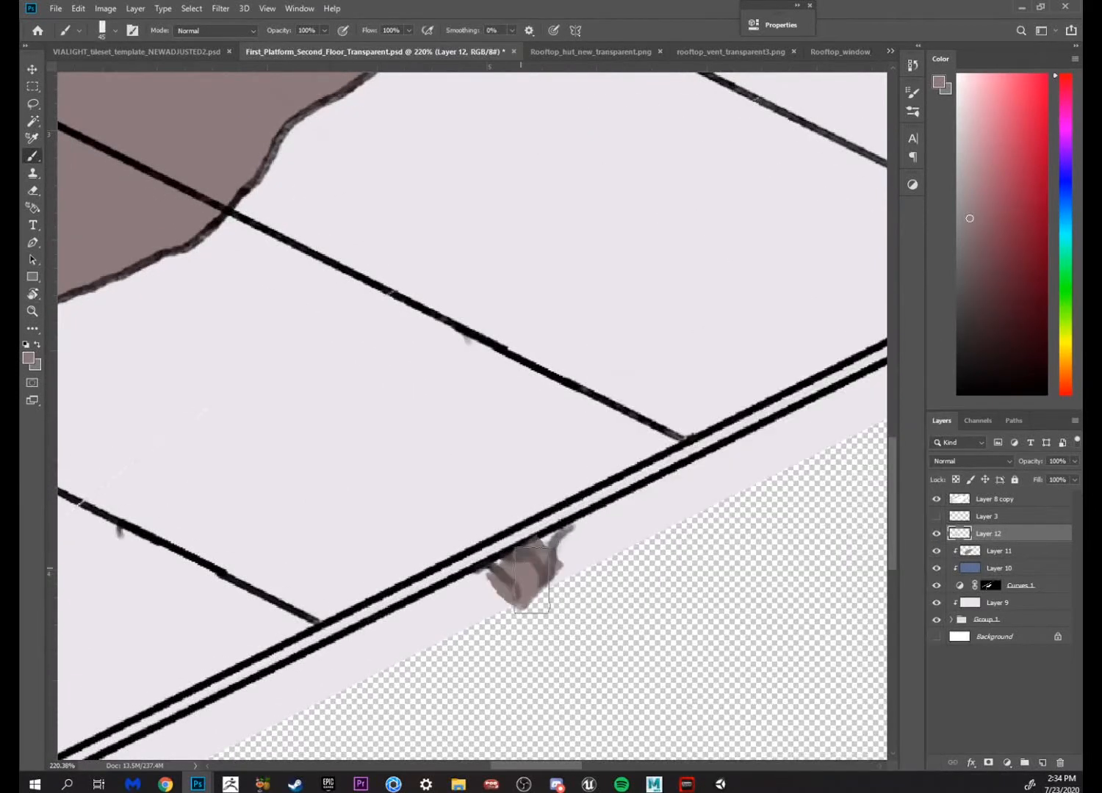
key(ctrl+z)
Set the brush size to 25 px for the small shapes below the front edge
right_click(578, 598)
click(660, 373)
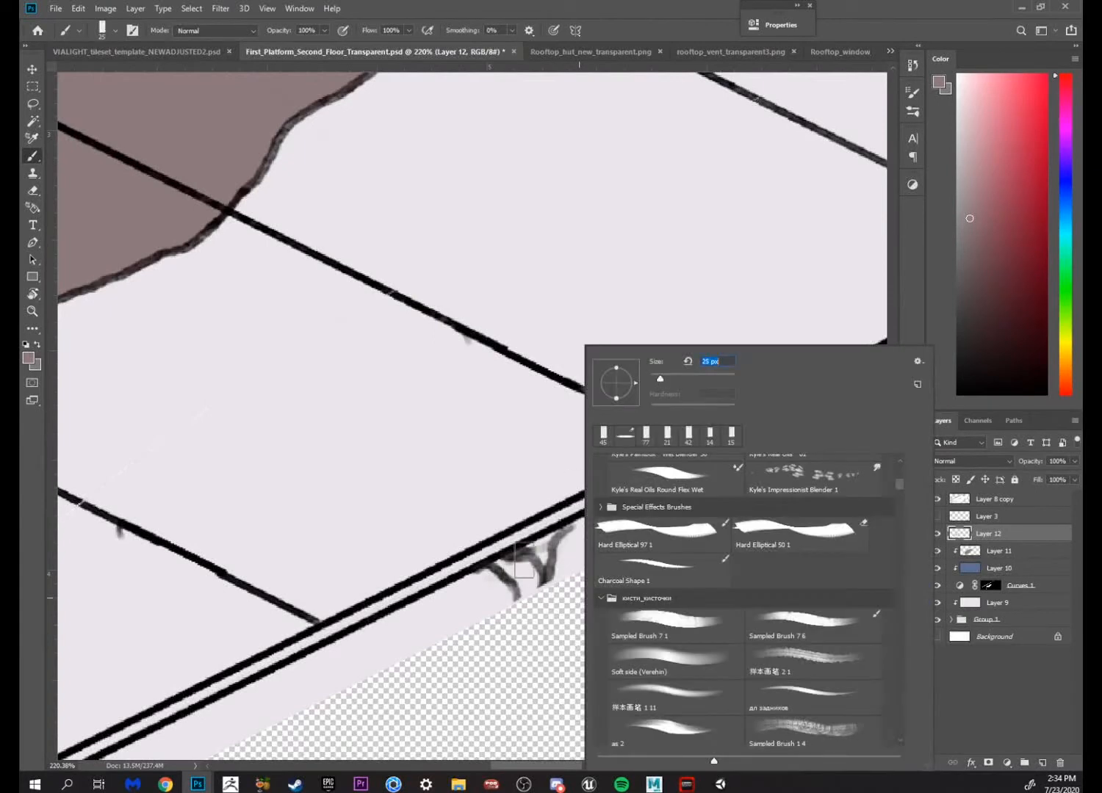
click(556, 575)
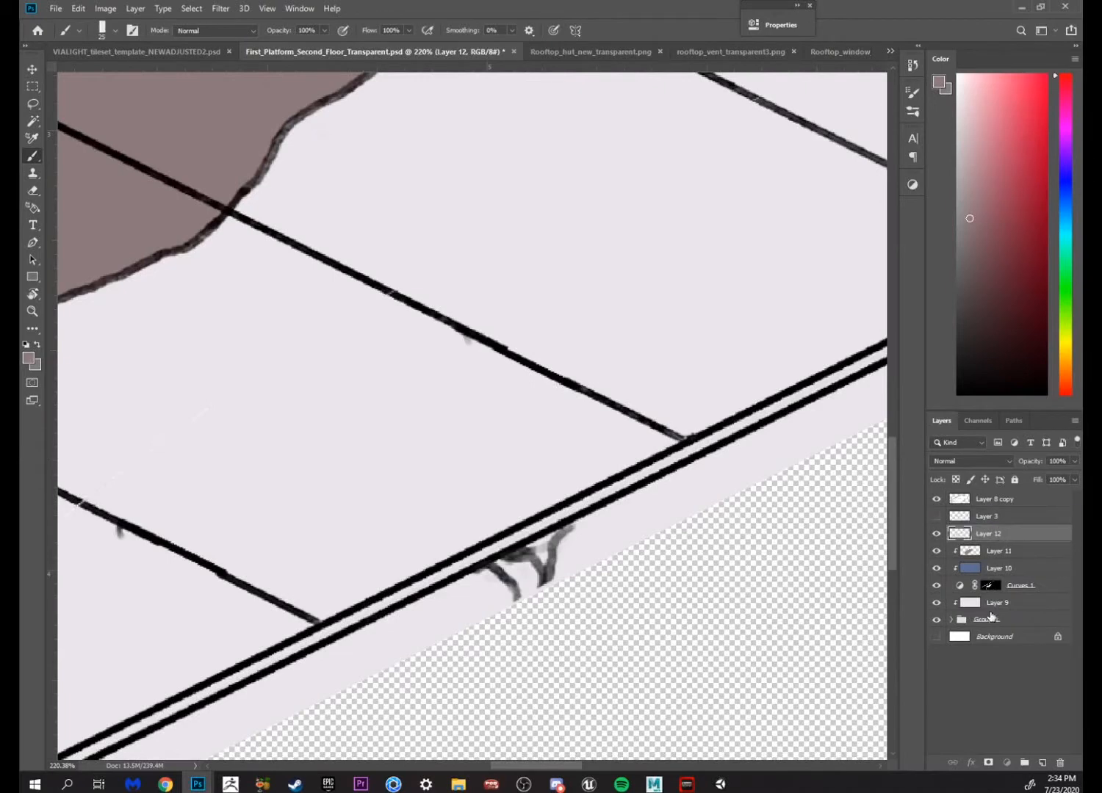
Hide Layers 9 to 12 and Curves 1, load the RGB channel as a selection, and show those layers again
click(939, 533)
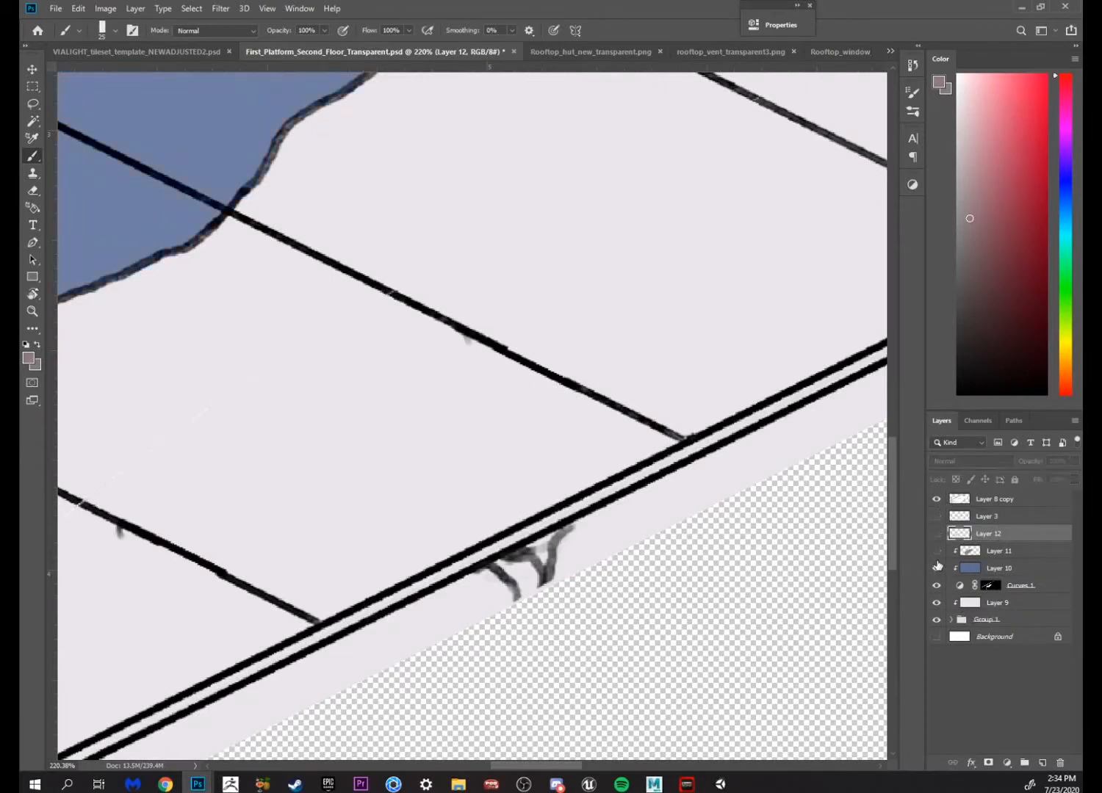
drag(937, 587, 937, 602)
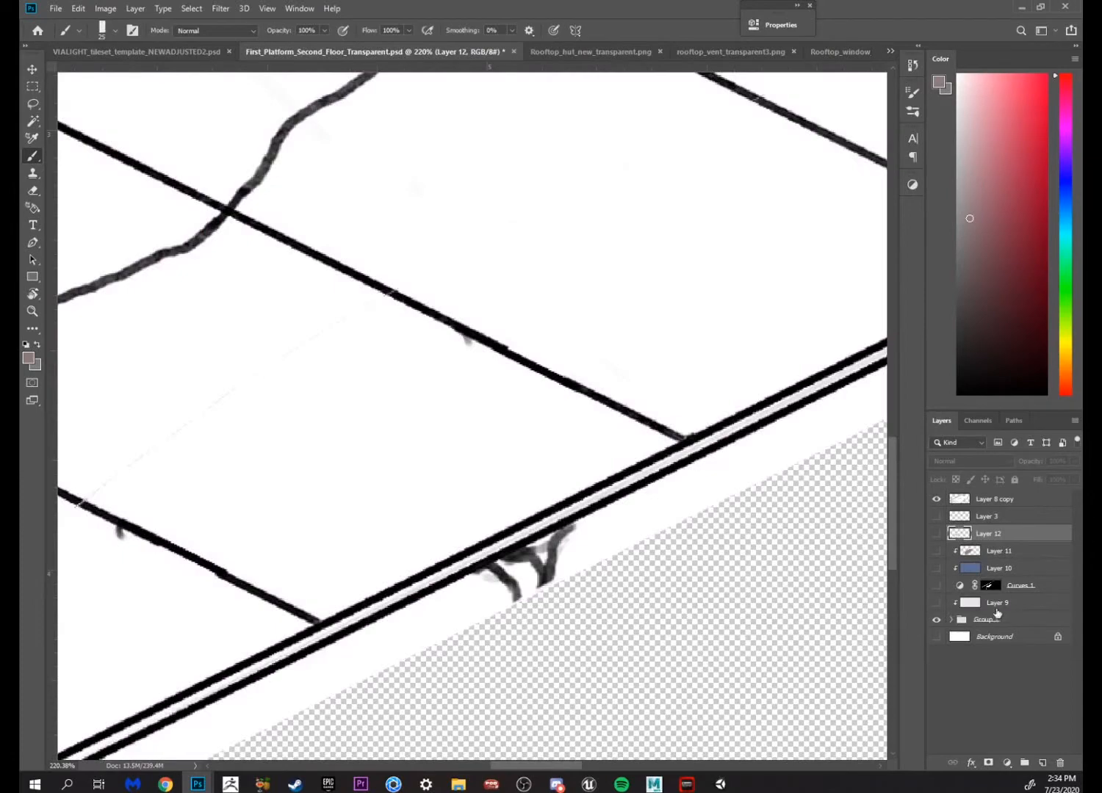
click(978, 420)
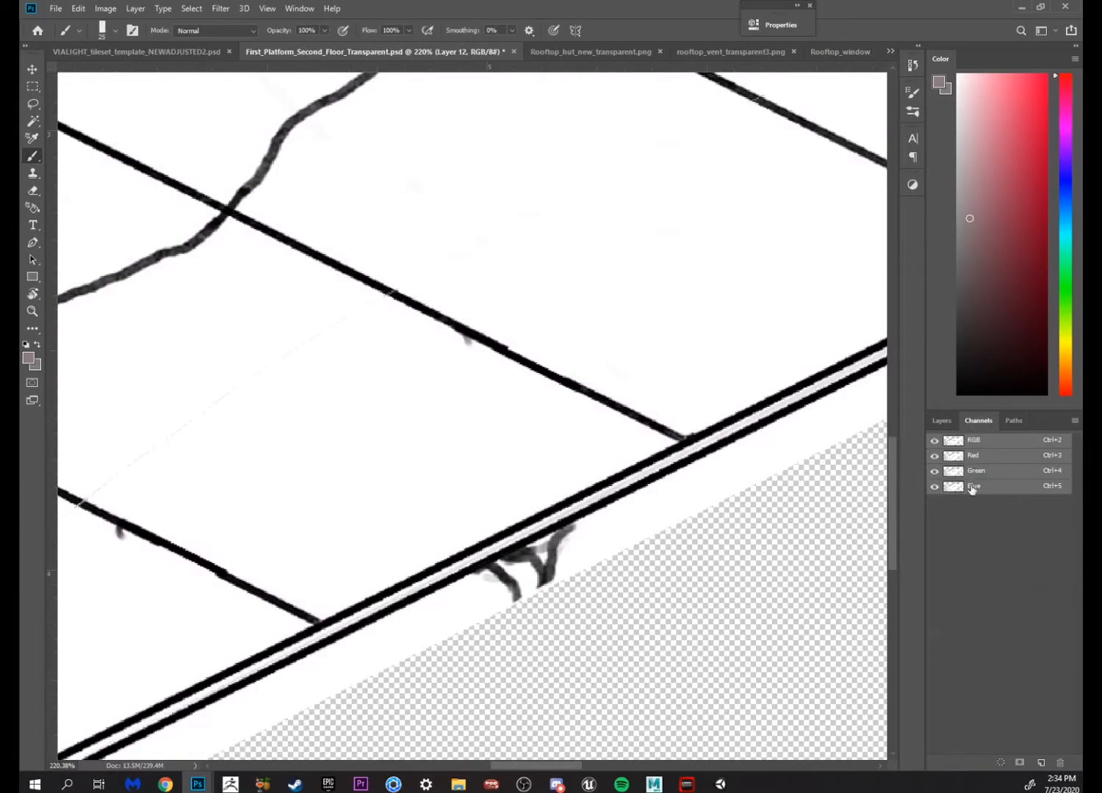
ctrl+click(956, 442)
click(942, 420)
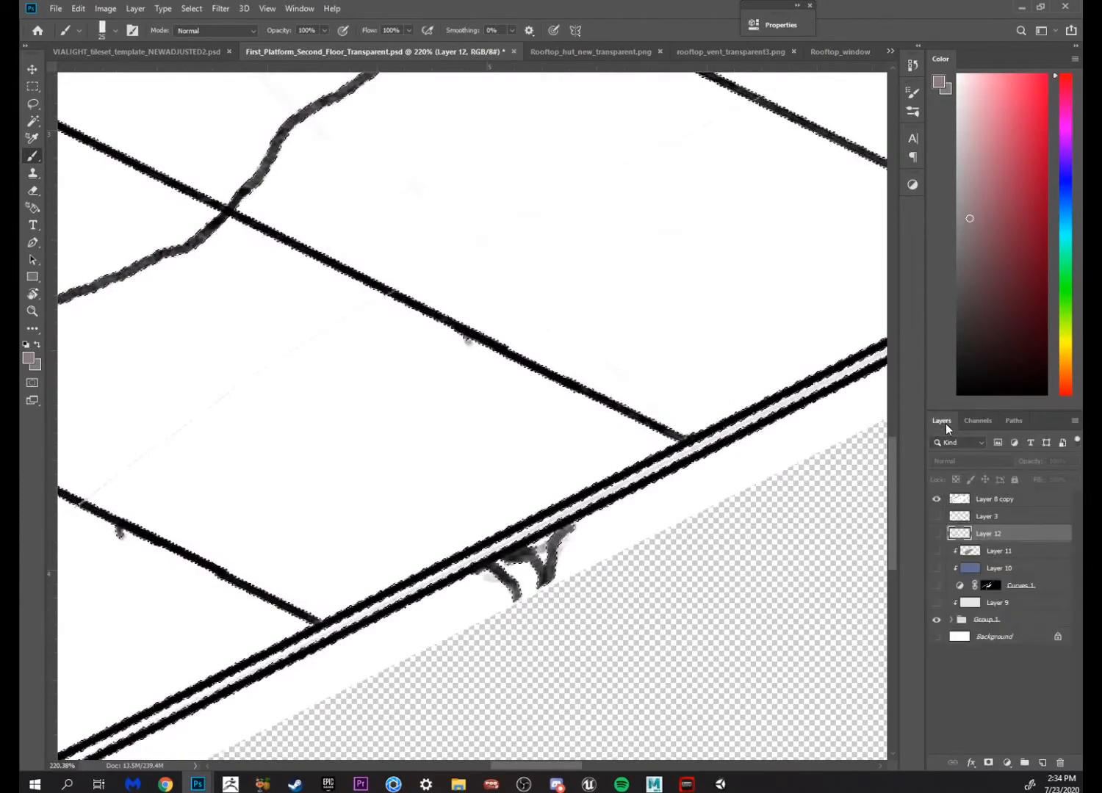
click(937, 551)
drag(937, 567, 937, 602)
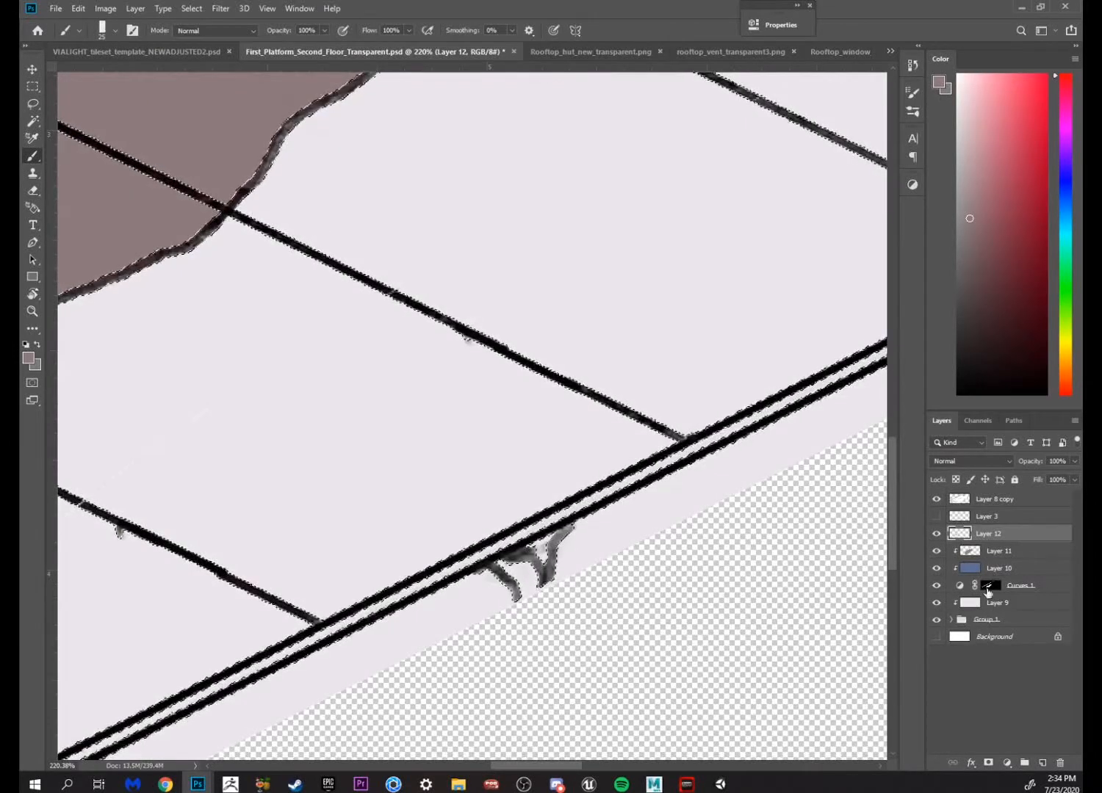
Undo the lighter test stroke, sample the darker puddle brown, and paint the larger hanging shape below the front edge
mouse_move(595, 573)
mouse_down()
mouse_move(538, 544)
mouse_move(527, 560)
mouse_move(730, 544)
mouse_move(686, 577)
mouse_move(698, 600)
mouse_move(723, 555)
mouse_up()
key(ctrl+z)
alt+click(94, 191)
drag(741, 619, 679, 520)
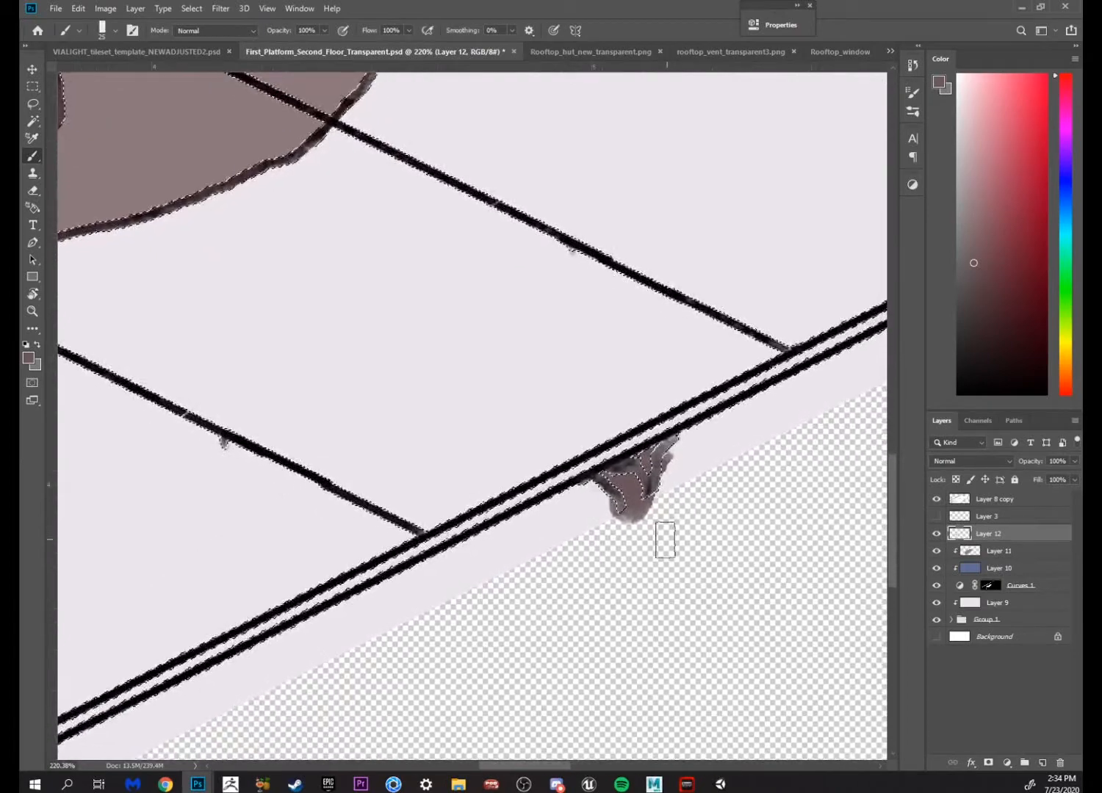
Paint the smaller hanging shape near the platform's front corner dark brown and sample the floor's pale colour
mouse_move(420, 640)
mouse_down()
mouse_move(792, 509)
mouse_move(832, 434)
mouse_up()
mouse_move(433, 576)
mouse_down()
mouse_move(435, 592)
mouse_move(442, 566)
mouse_up()
alt+click(481, 561)
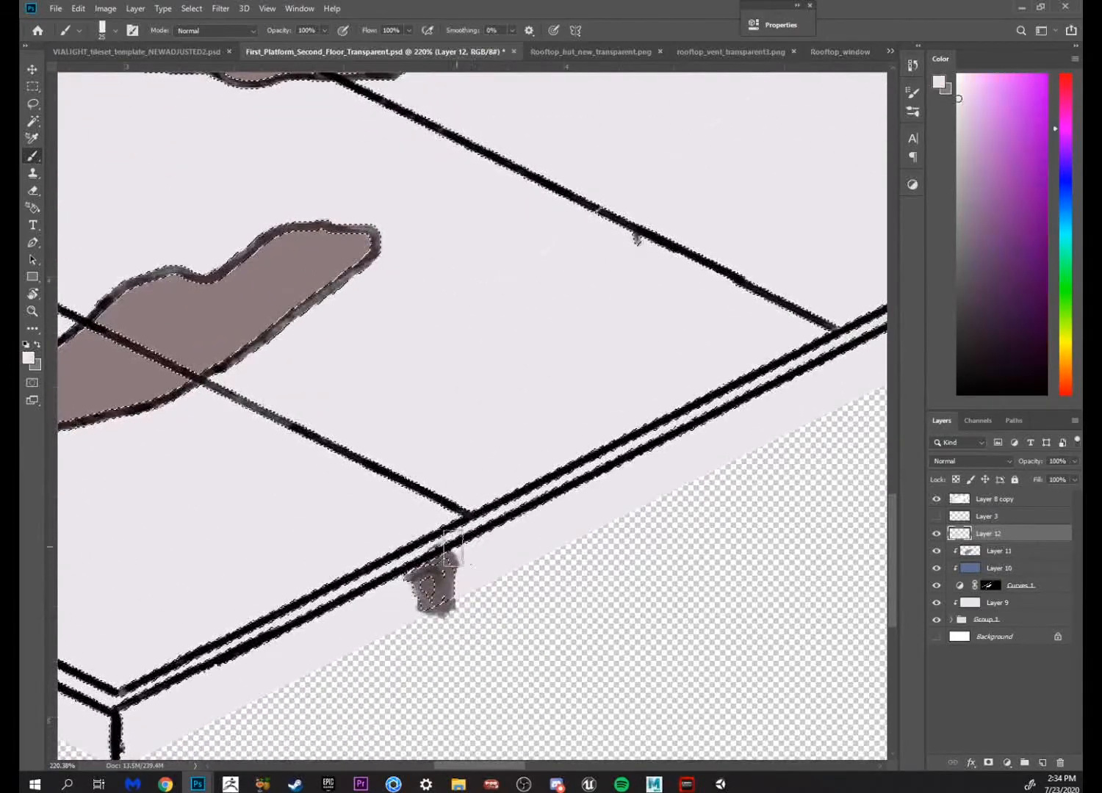
Trim the lower ends of both hanging shapes with the 152 px eraser and clear the selection
key(z)
mouse_move(723, 636)
mouse_down()
mouse_move(617, 646)
mouse_move(651, 656)
mouse_move(696, 622)
mouse_up()
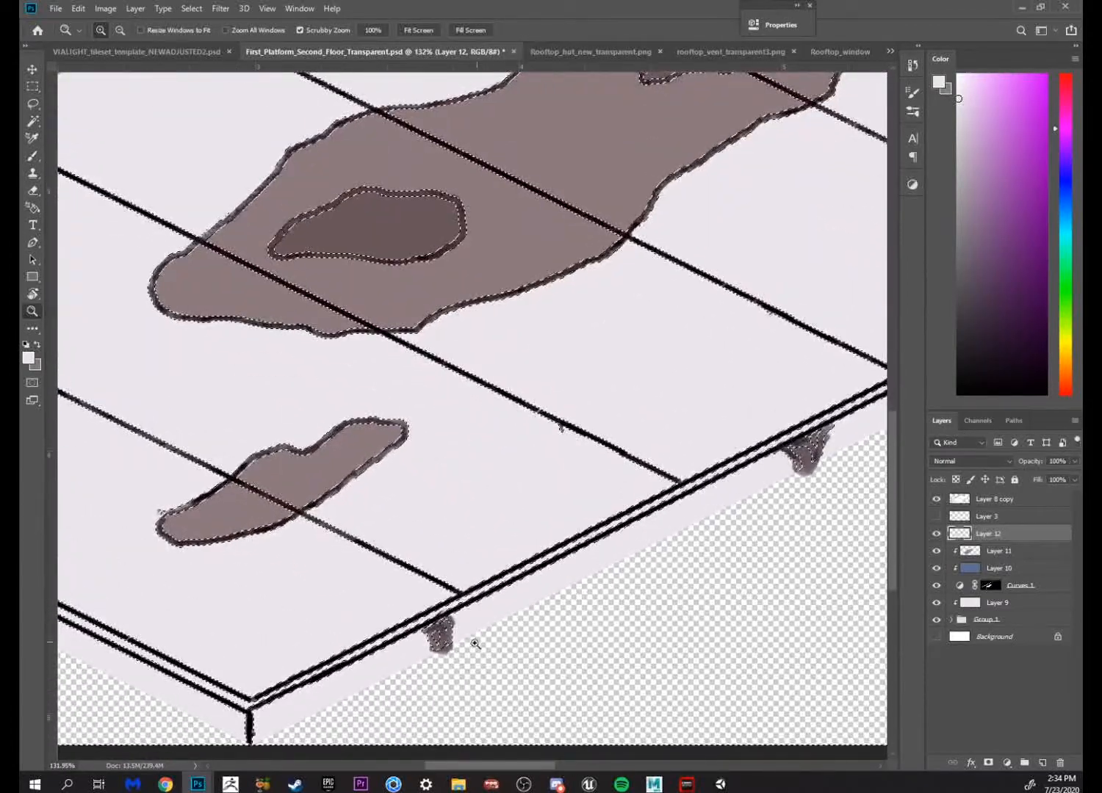
key(e)
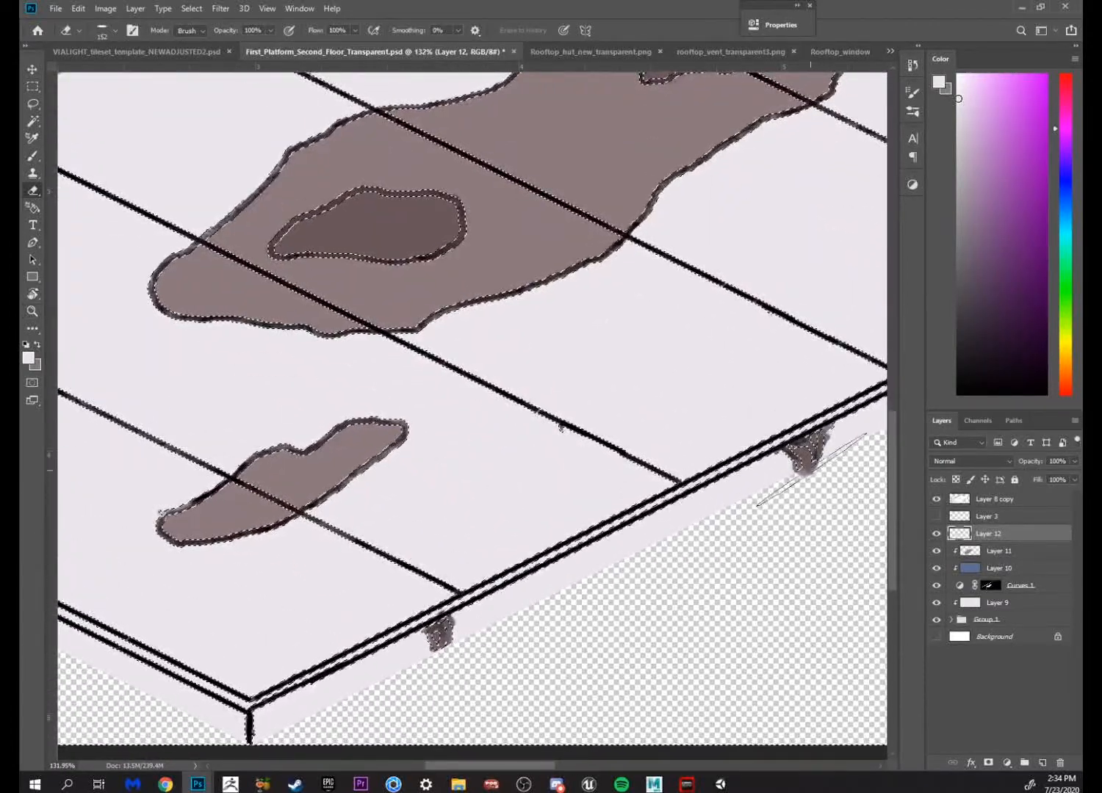
key(ctrl+d)
key(m)
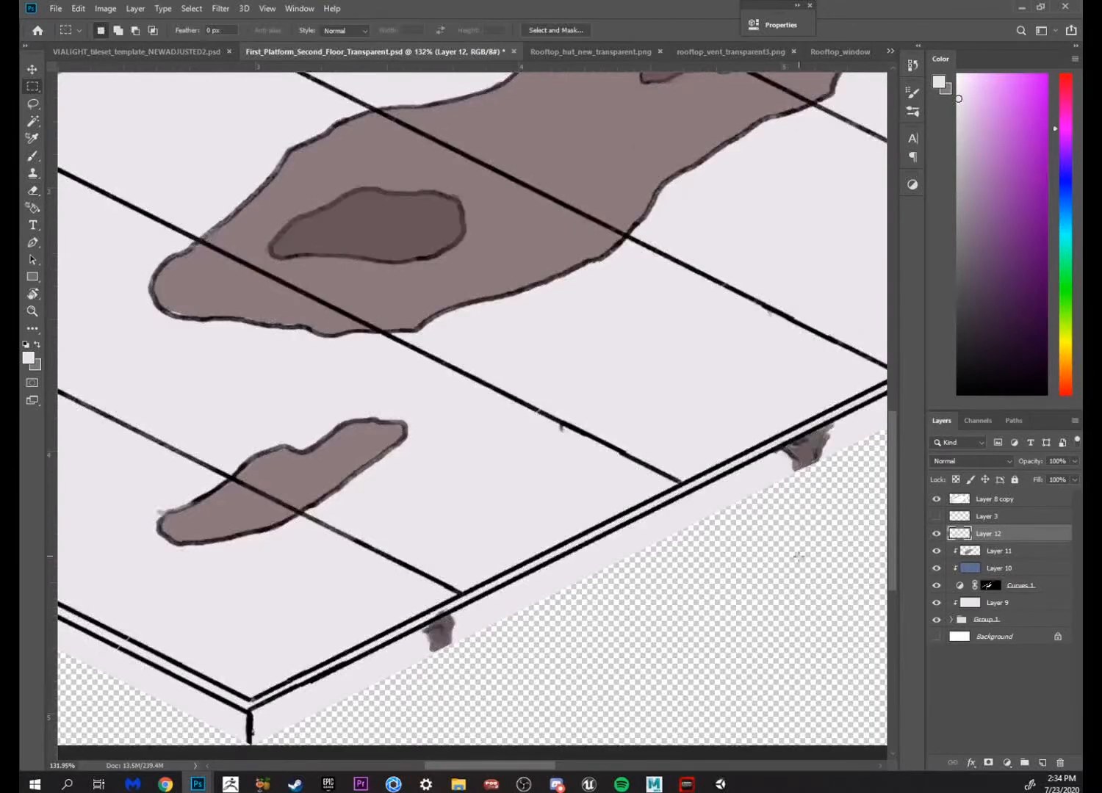
drag(790, 583, 679, 539)
drag(740, 430, 812, 438)
key(ctrl+d)
key(z)
key(e)
key(z)
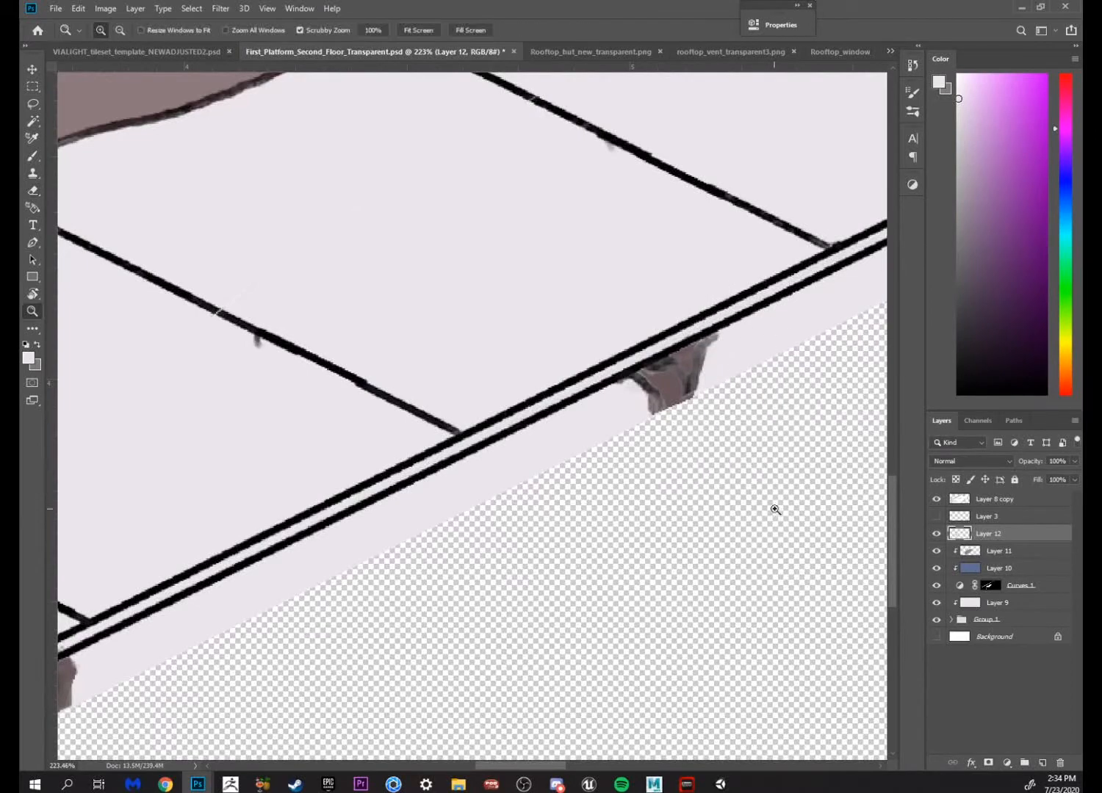
mouse_move(775, 510)
mouse_down()
mouse_move(730, 500)
mouse_move(712, 570)
mouse_up()
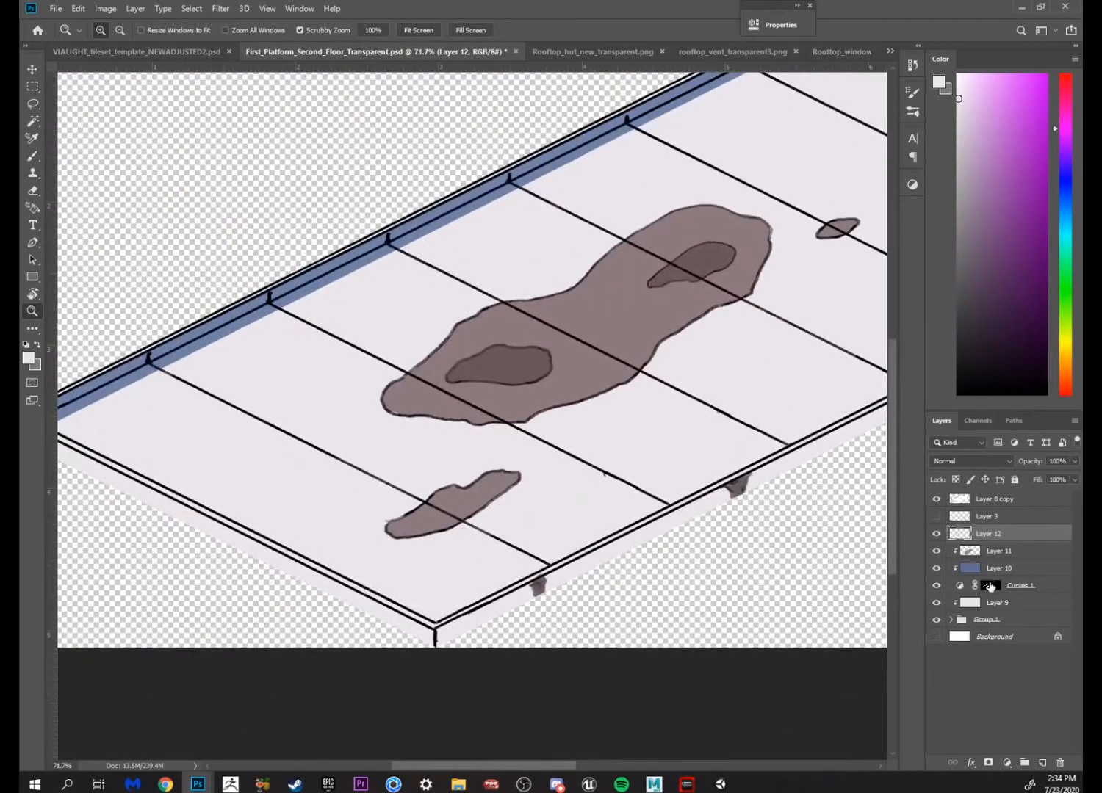
Select the Curves 1 layer mask and hide and show the layer to check which areas it shades
click(990, 586)
click(936, 585)
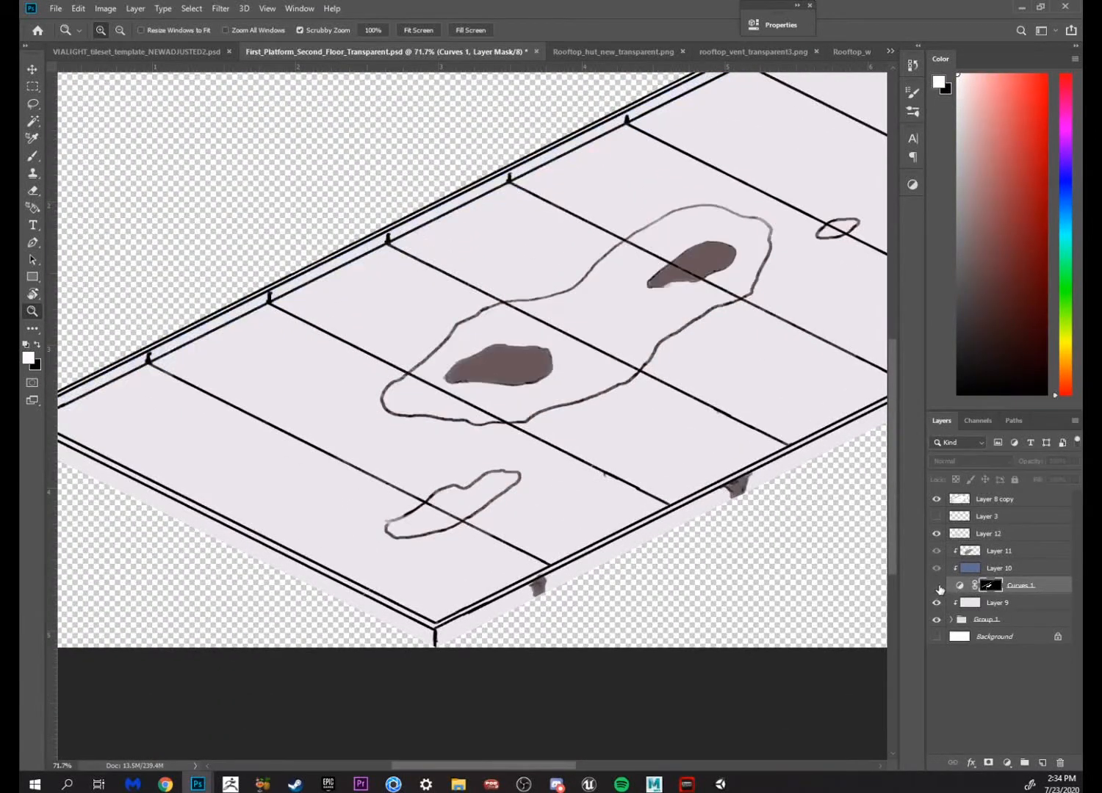
click(936, 585)
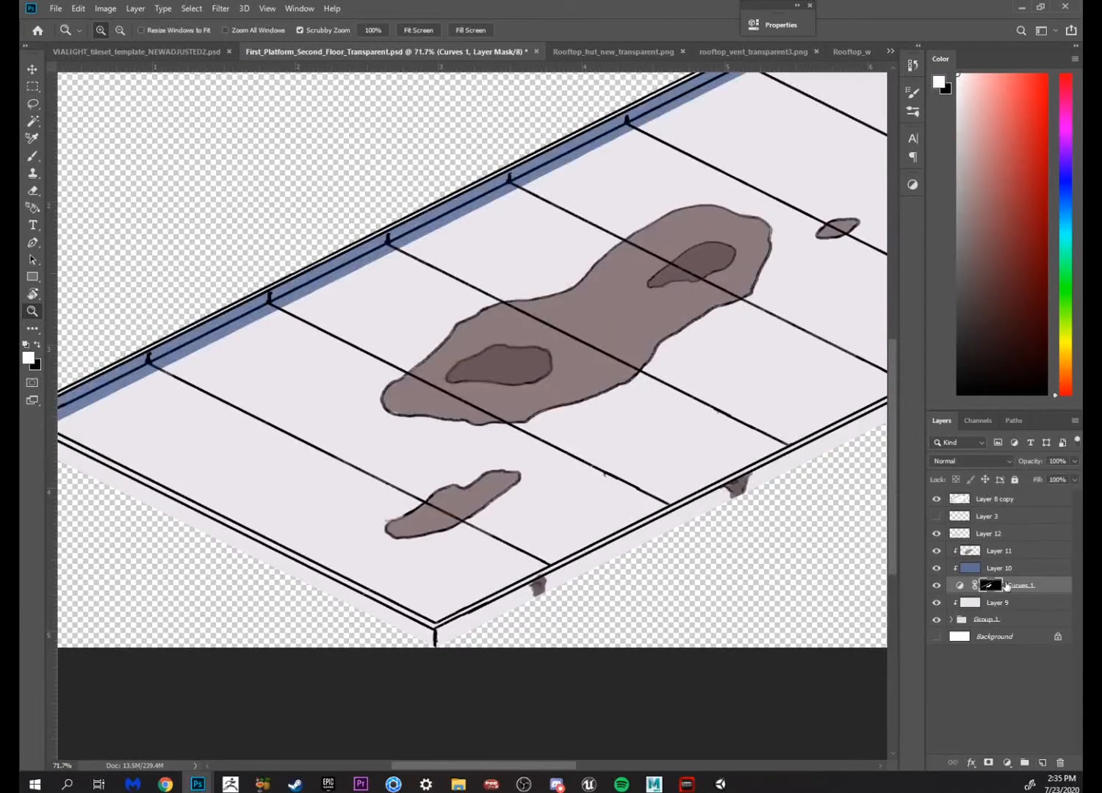
drag(674, 594, 739, 550)
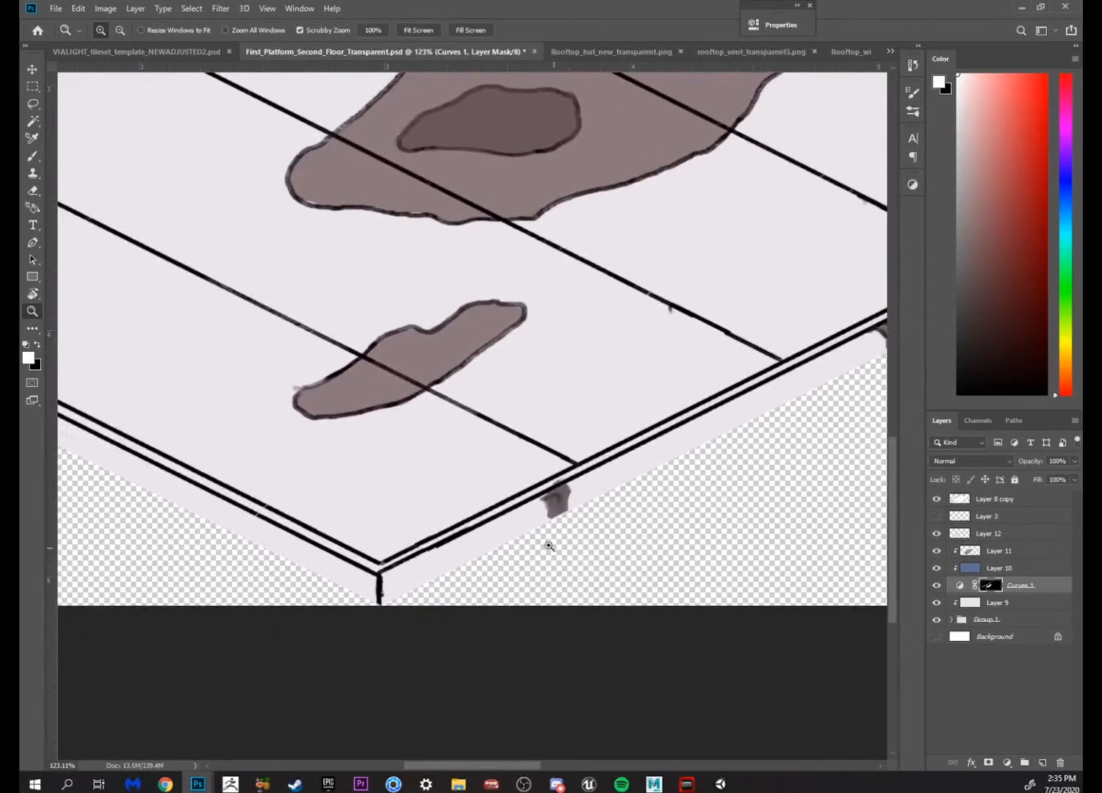
Outline the side face below the platform's long front edge with the Polygonal Lasso and shade it with a white gradient on the Curves 1 mask
key(b)
key(r)
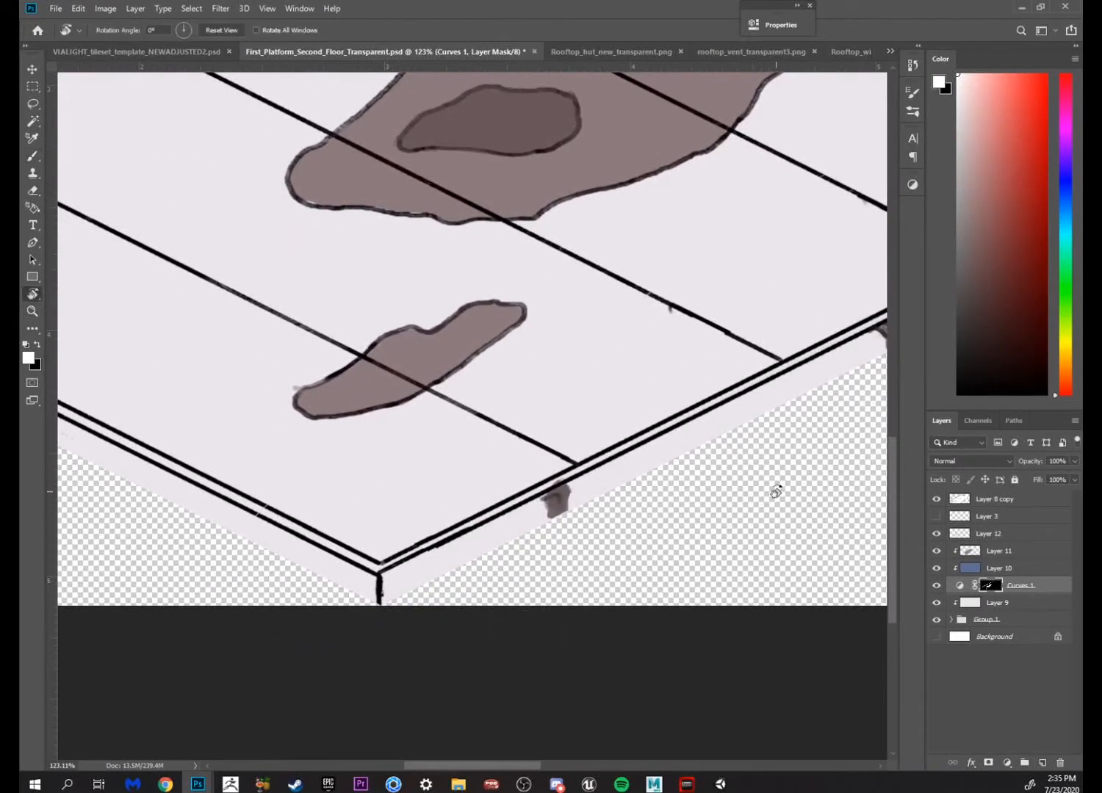
key(z)
mouse_move(776, 492)
mouse_down()
mouse_move(595, 493)
mouse_move(727, 468)
mouse_move(725, 572)
mouse_move(770, 571)
mouse_move(754, 569)
mouse_move(749, 597)
mouse_up()
key(r)
key(l)
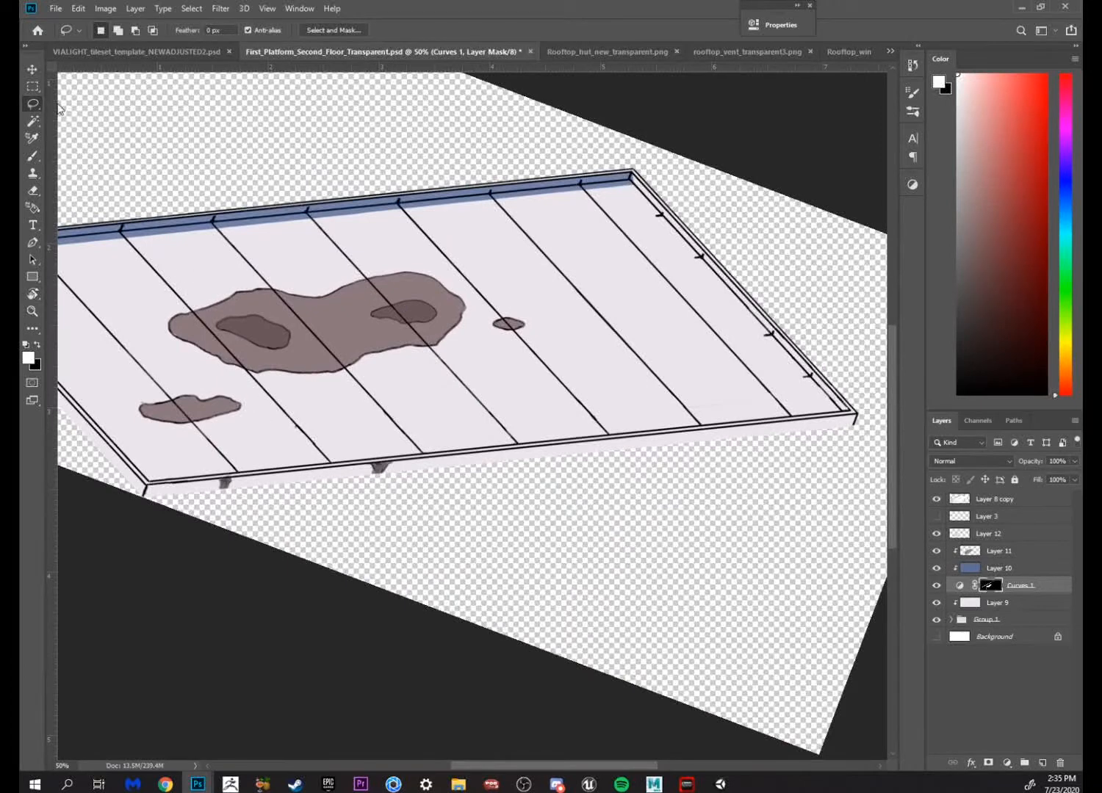
drag(32, 103, 73, 115)
click(144, 486)
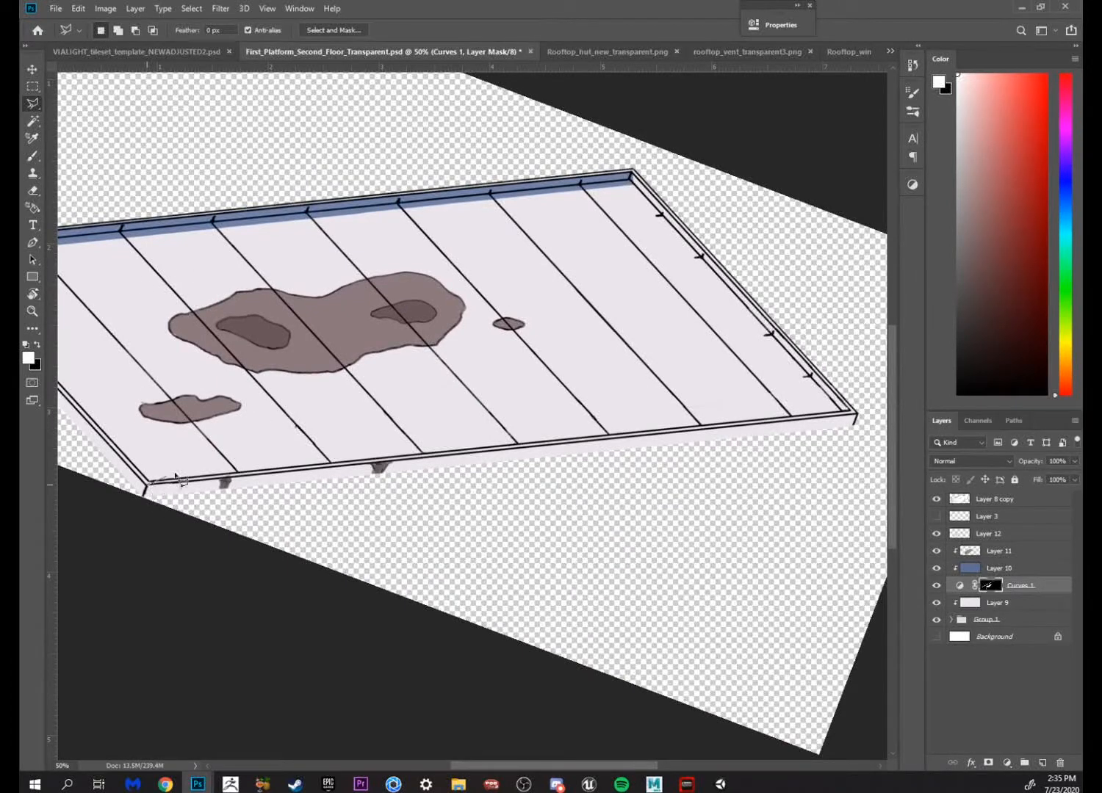
click(855, 426)
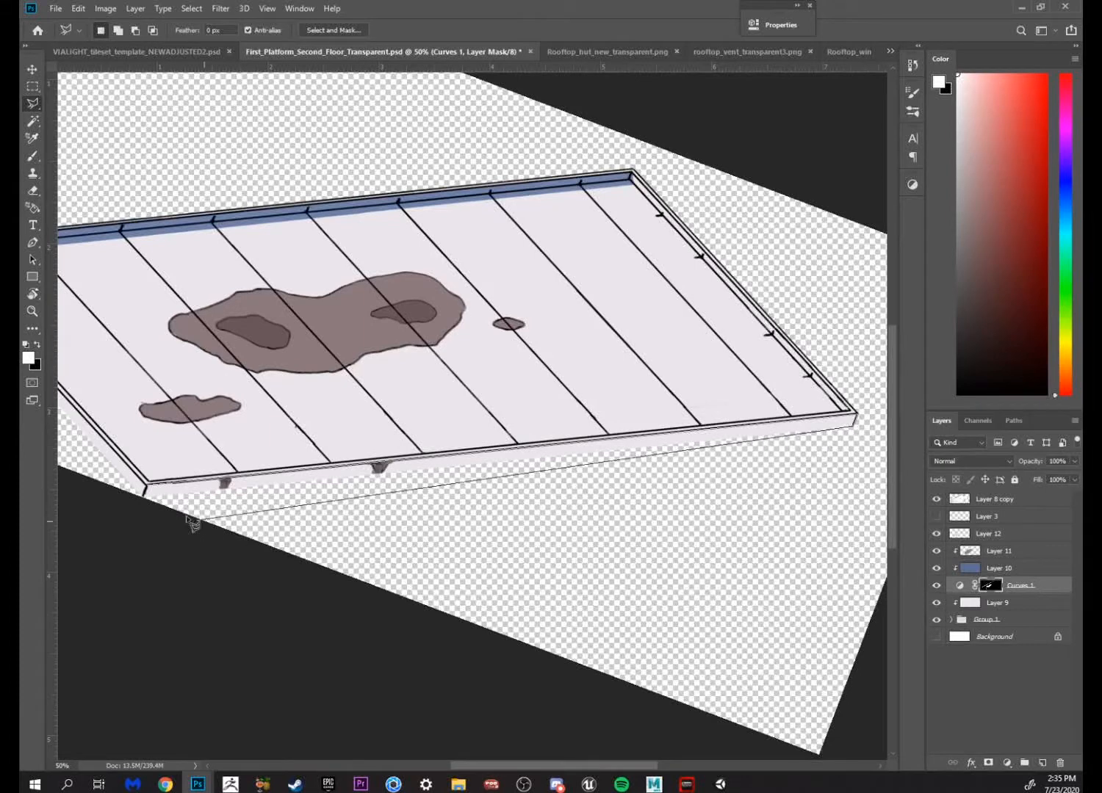
click(148, 490)
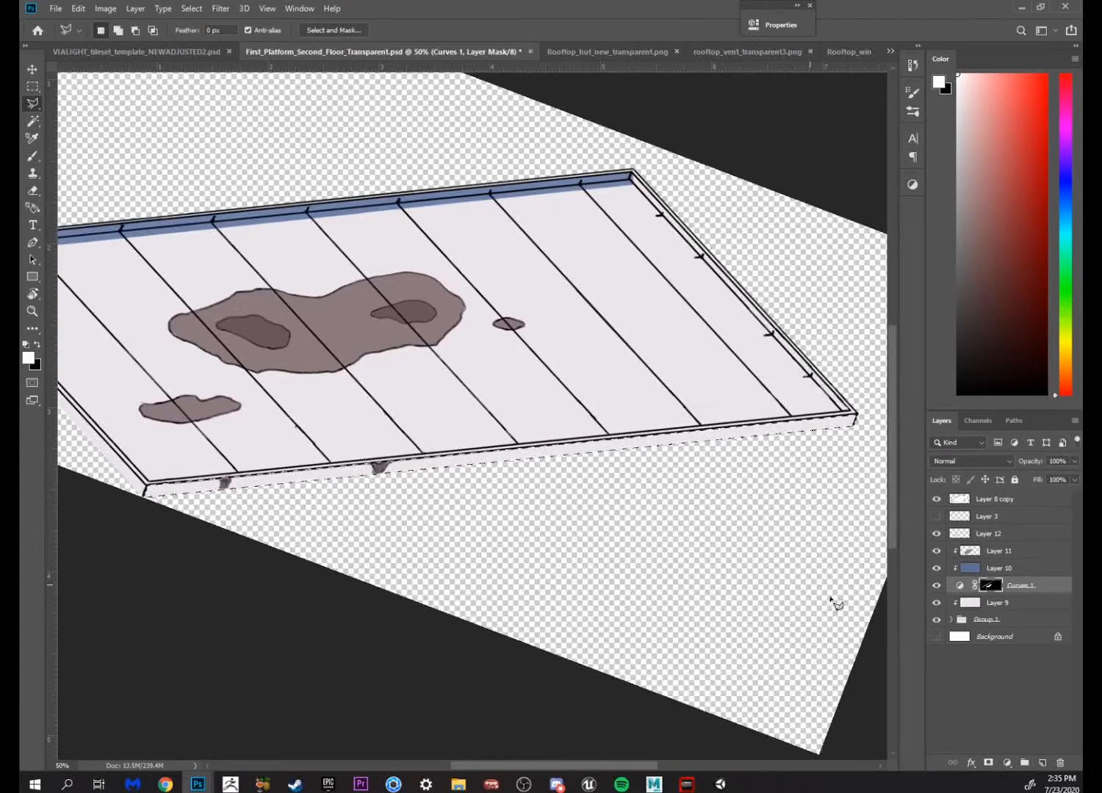
key(g)
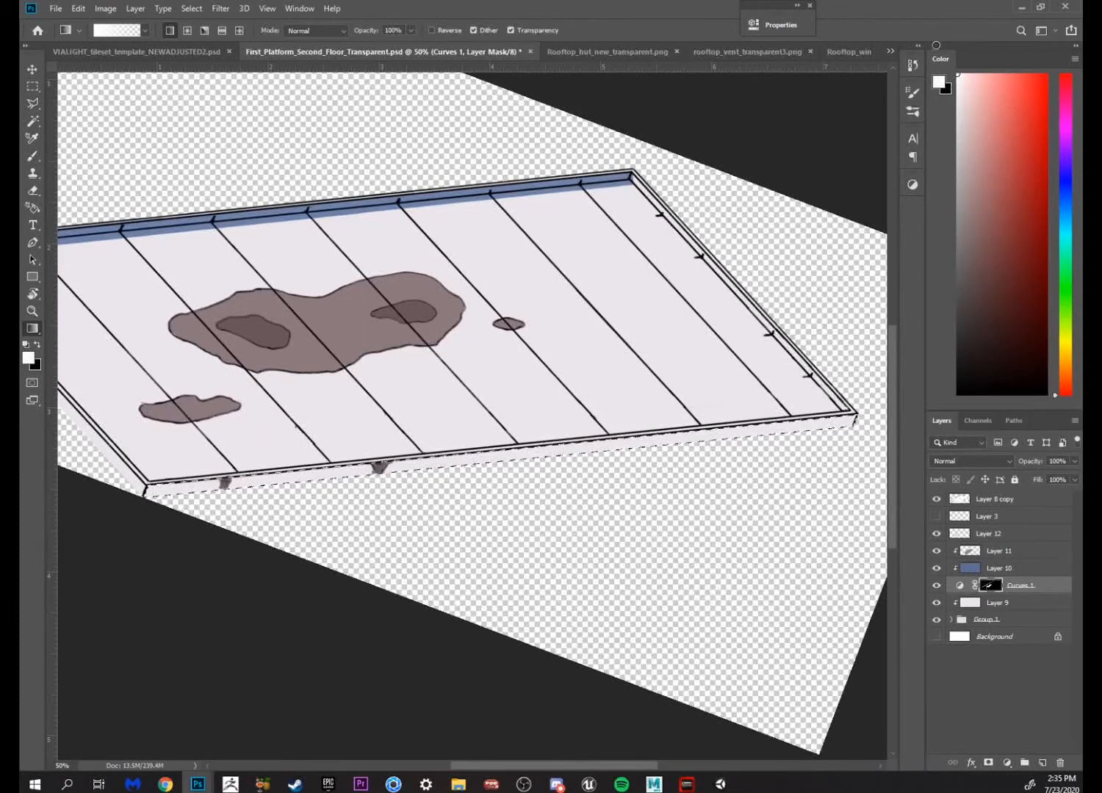
drag(342, 613, 321, 691)
key(ctrl+d)
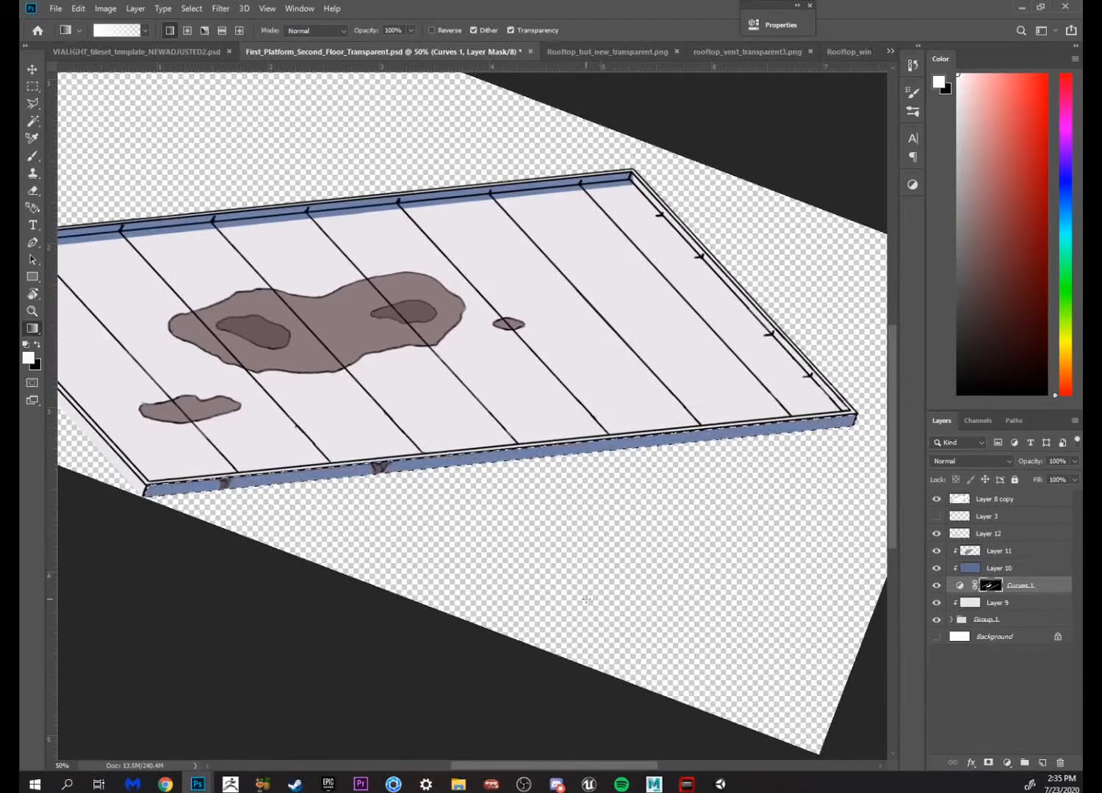
Straighten the rotated canvas view and examine the shading across the whole platform
key(m)
key(r)
drag(748, 569, 744, 479)
key(z)
drag(596, 530, 859, 451)
drag(567, 582, 398, 681)
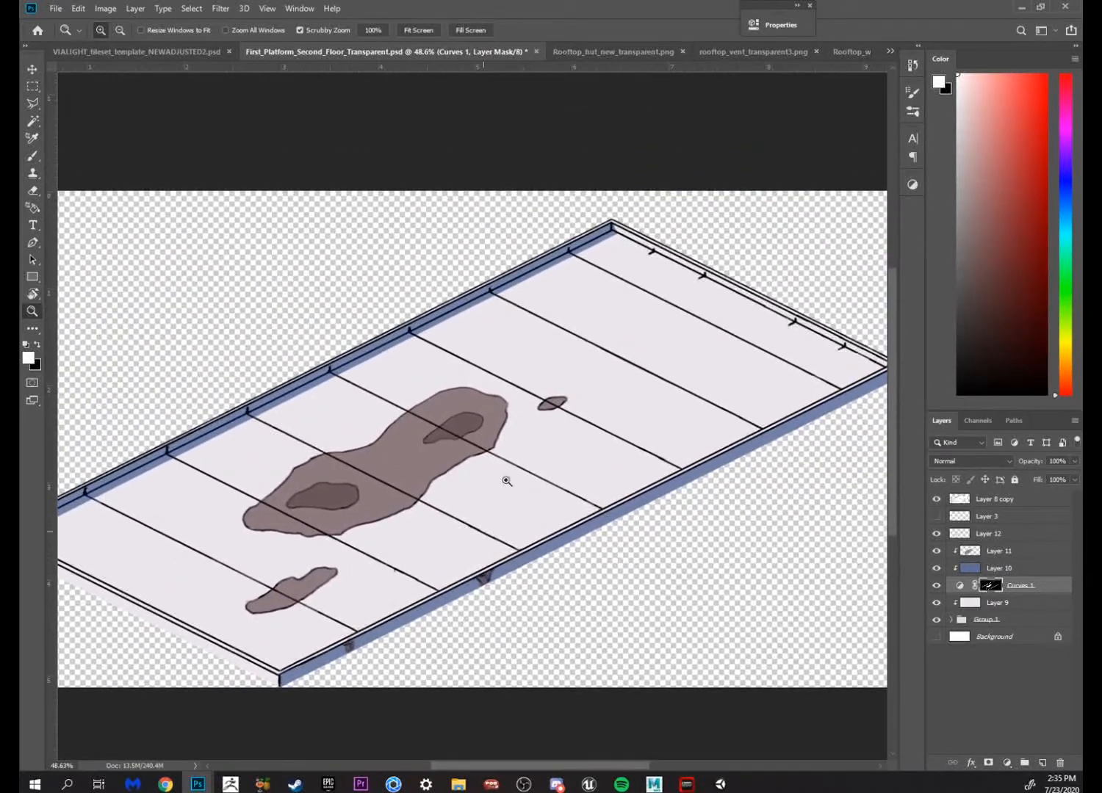
drag(608, 428, 712, 307)
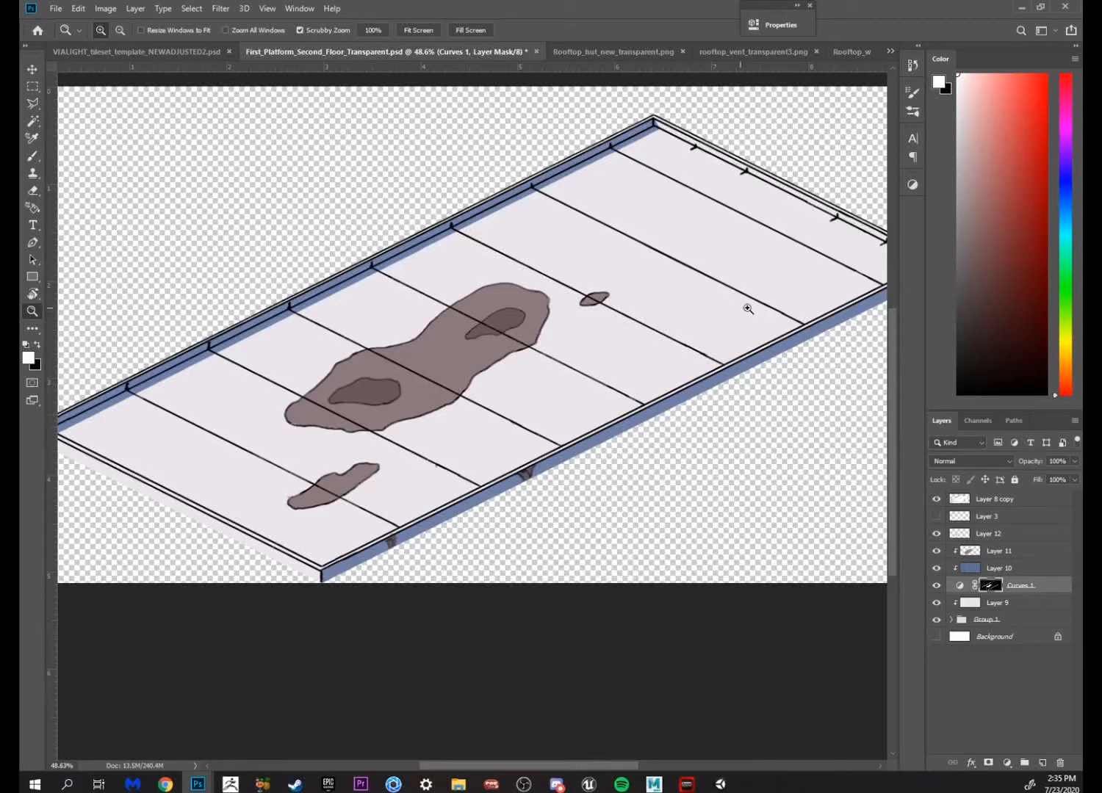
drag(760, 365, 659, 481)
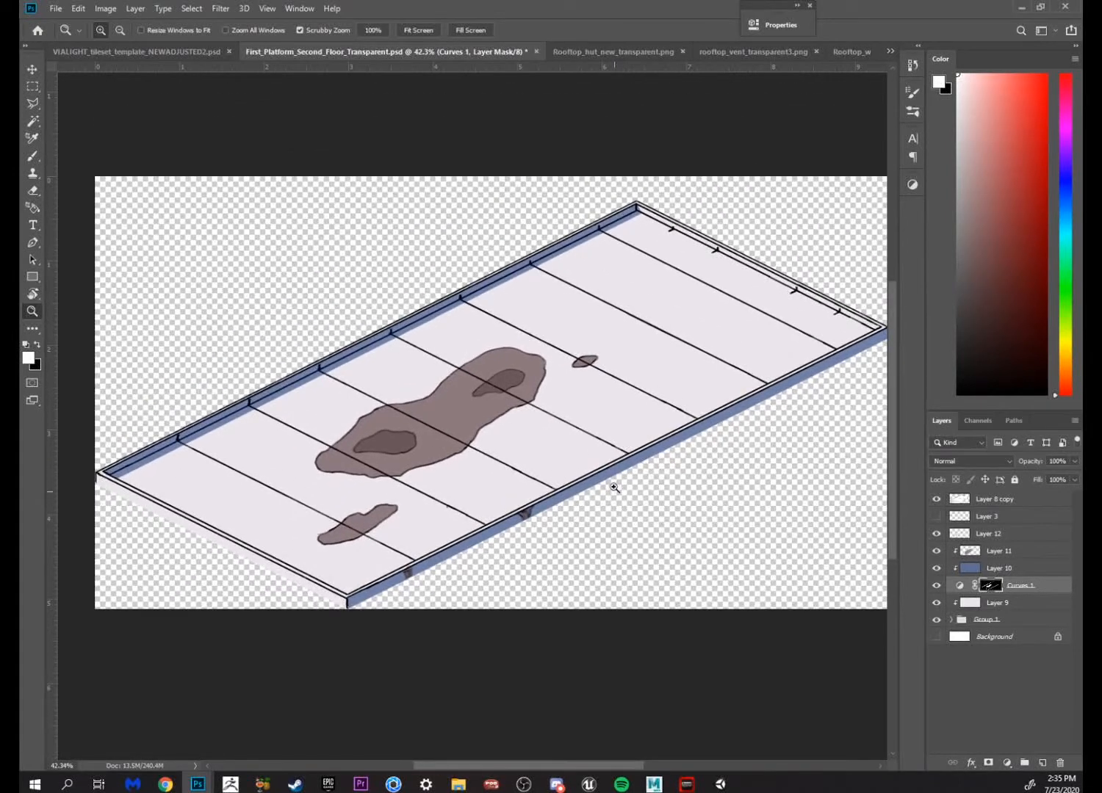
drag(753, 386, 714, 429)
Switch to Unity and frame the line-art rooftop with the hut, skylight and vents in the scene view
click(724, 785)
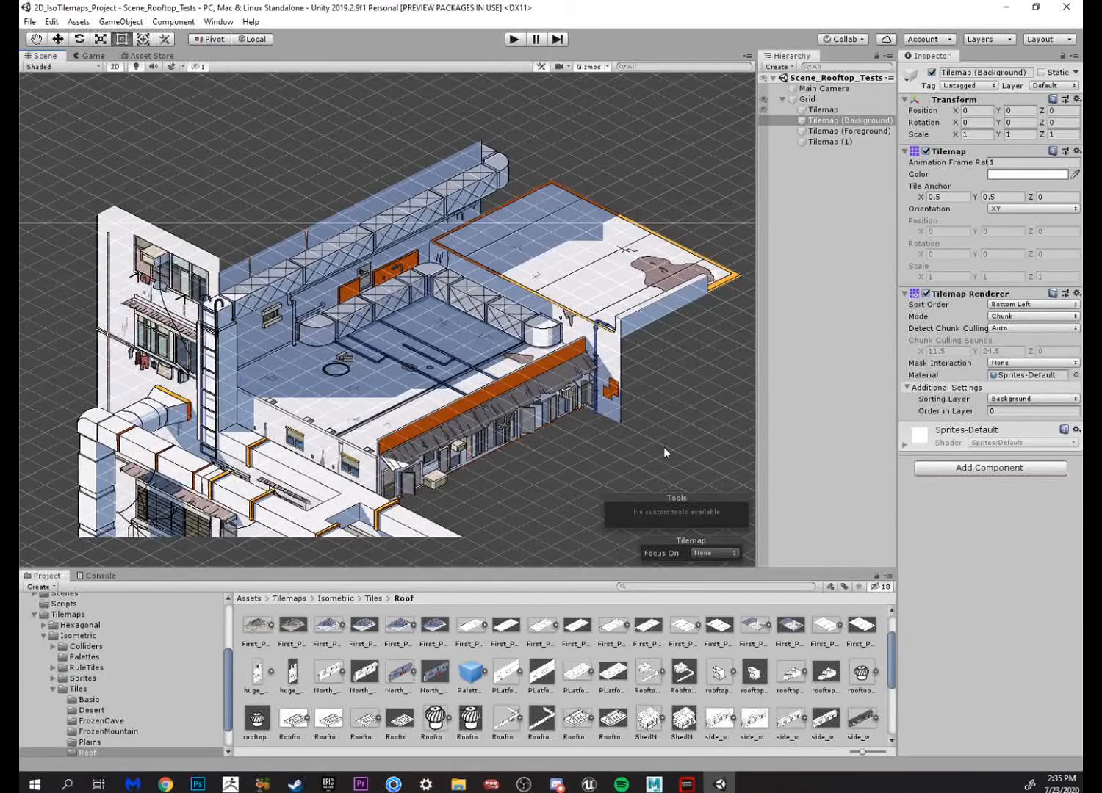
scroll(664, 447, down, 5)
drag(665, 434, 268, 270)
scroll(352, 313, up, 1)
scroll(416, 376, up, 5)
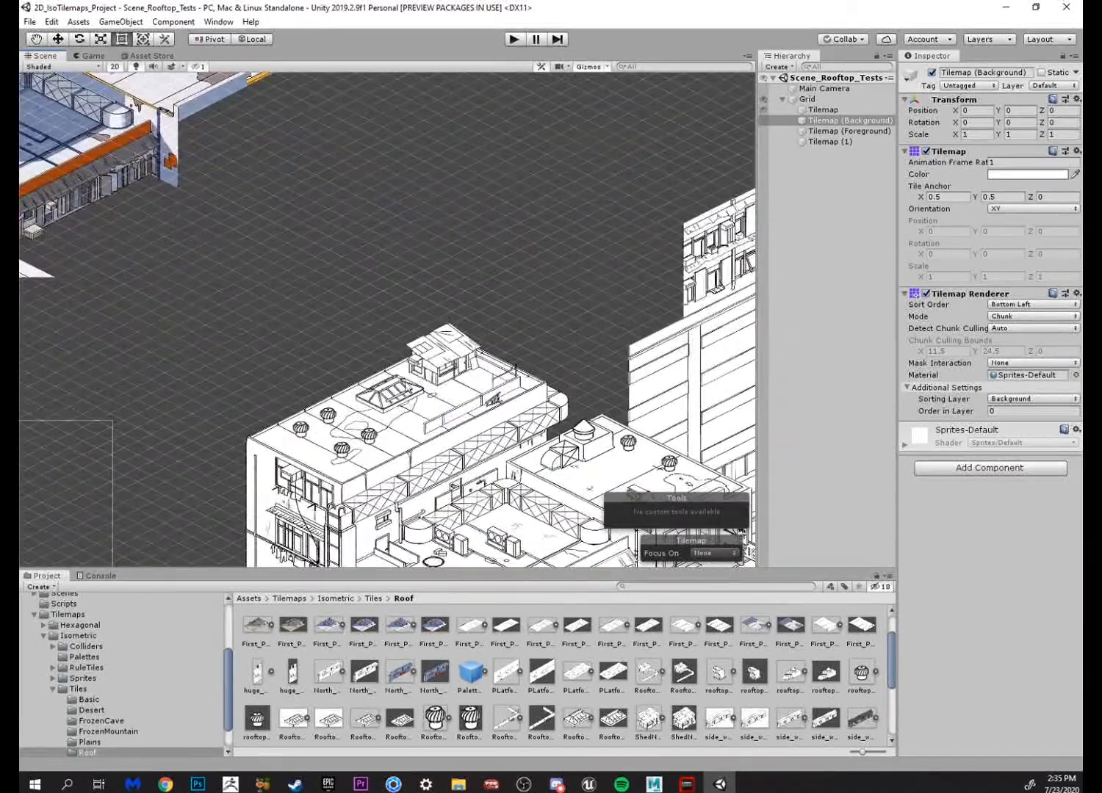
drag(508, 288, 481, 317)
scroll(481, 307, up, 5)
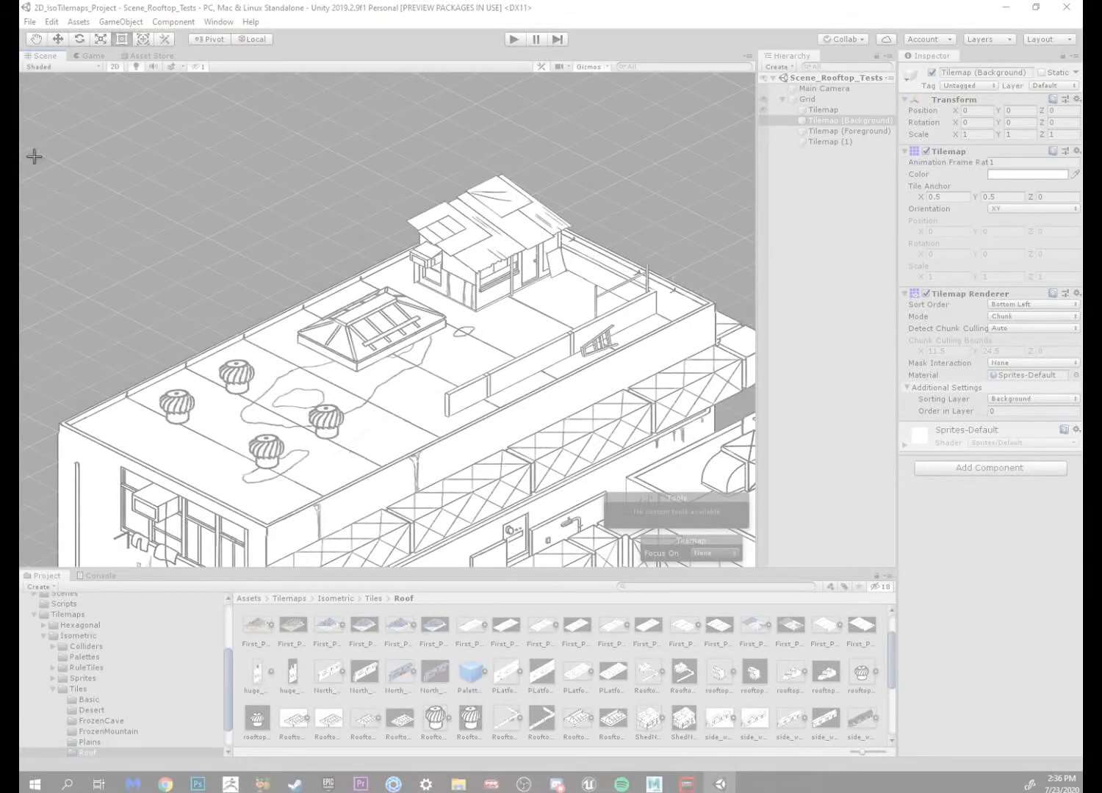
Capture the framed rooftop with the Snipping Tool and save it in Pictures as the JPEG file demoshot
drag(33, 153, 738, 538)
click(195, 74)
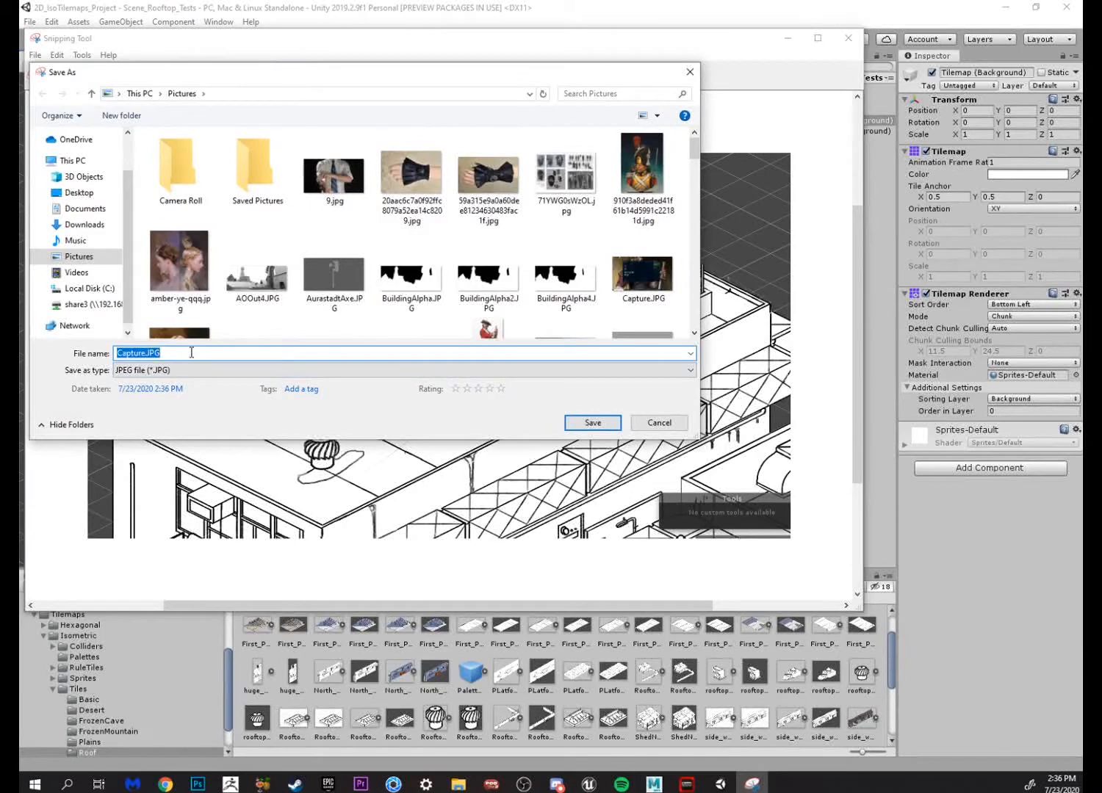
text(demoshot)
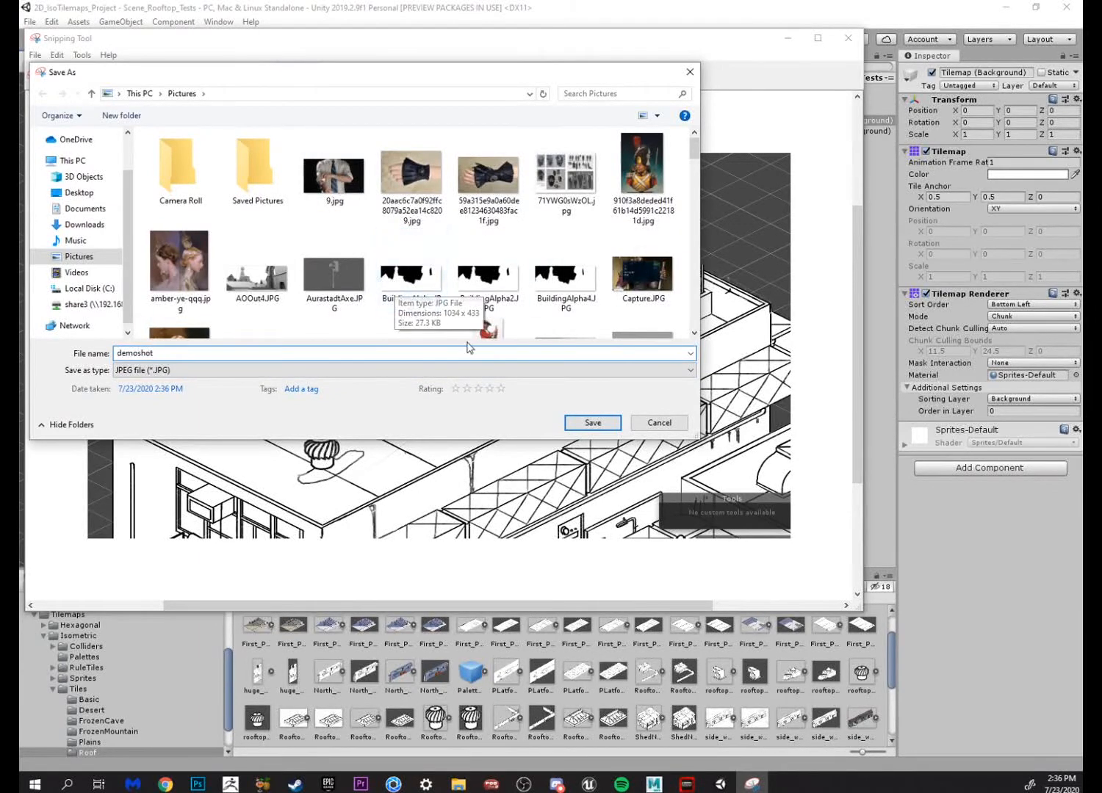
click(601, 423)
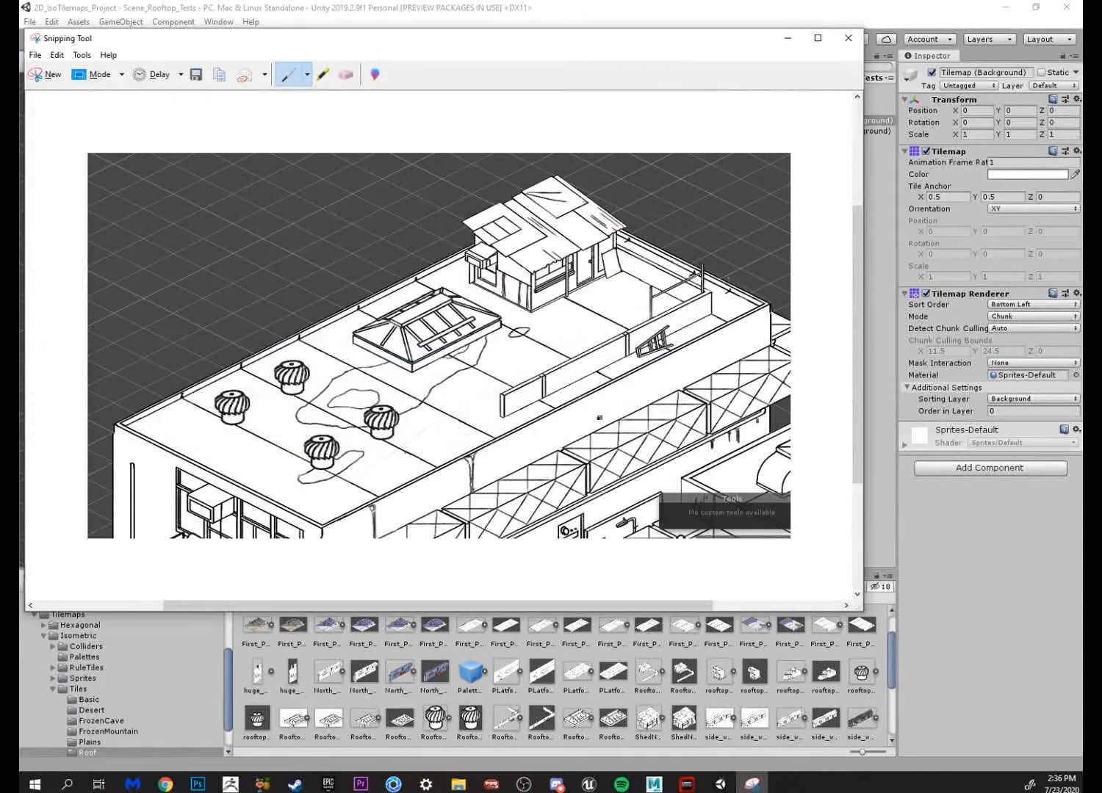
click(848, 38)
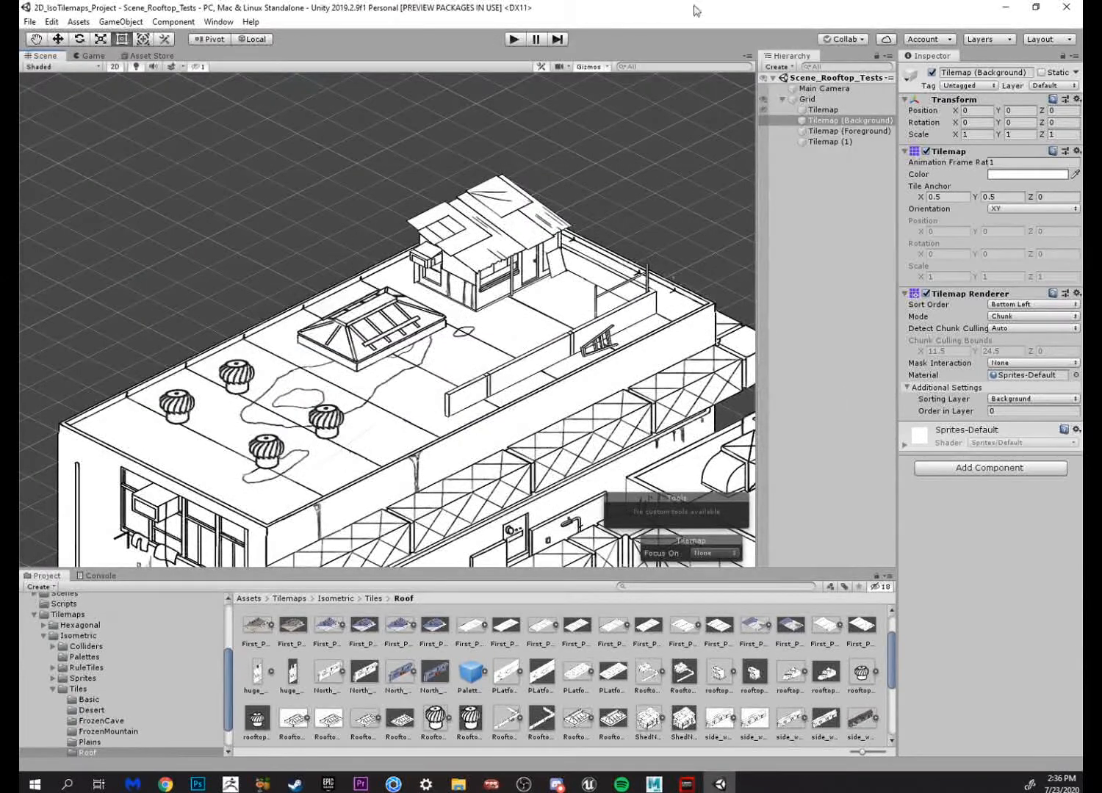
Return to the second-floor platform document in Photoshop and place the demoshot image in it
click(198, 783)
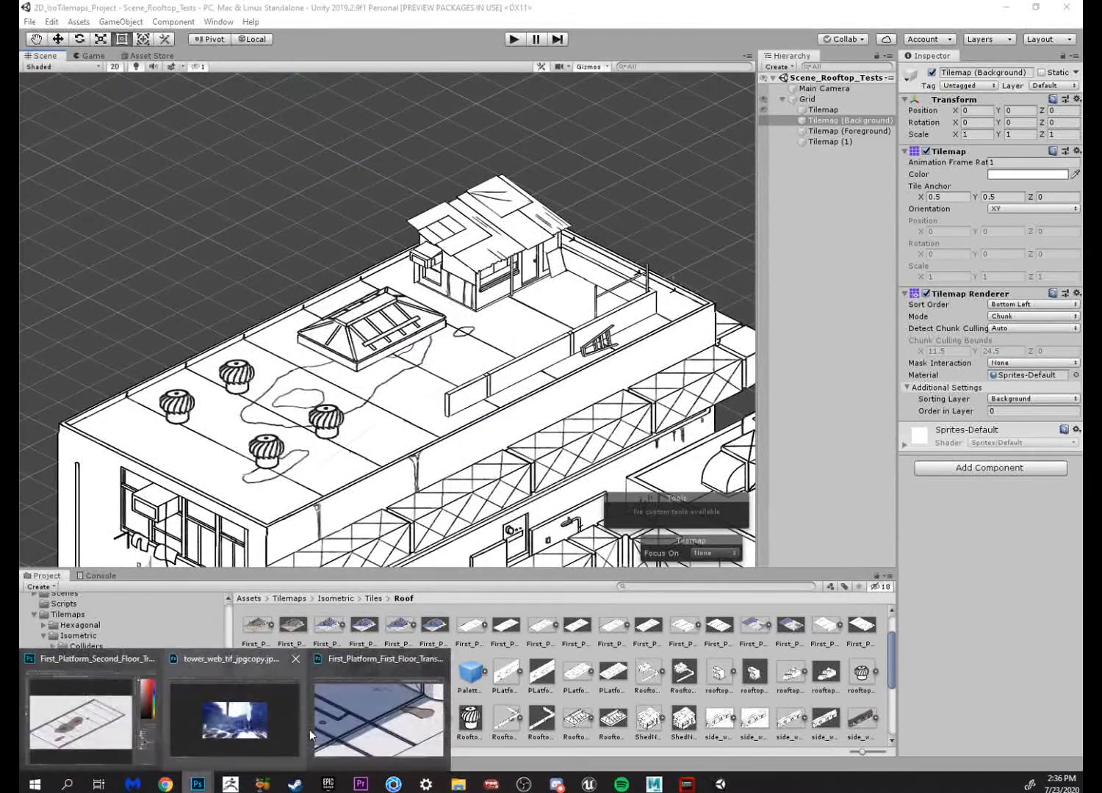
click(81, 726)
scroll(547, 457, down, 3)
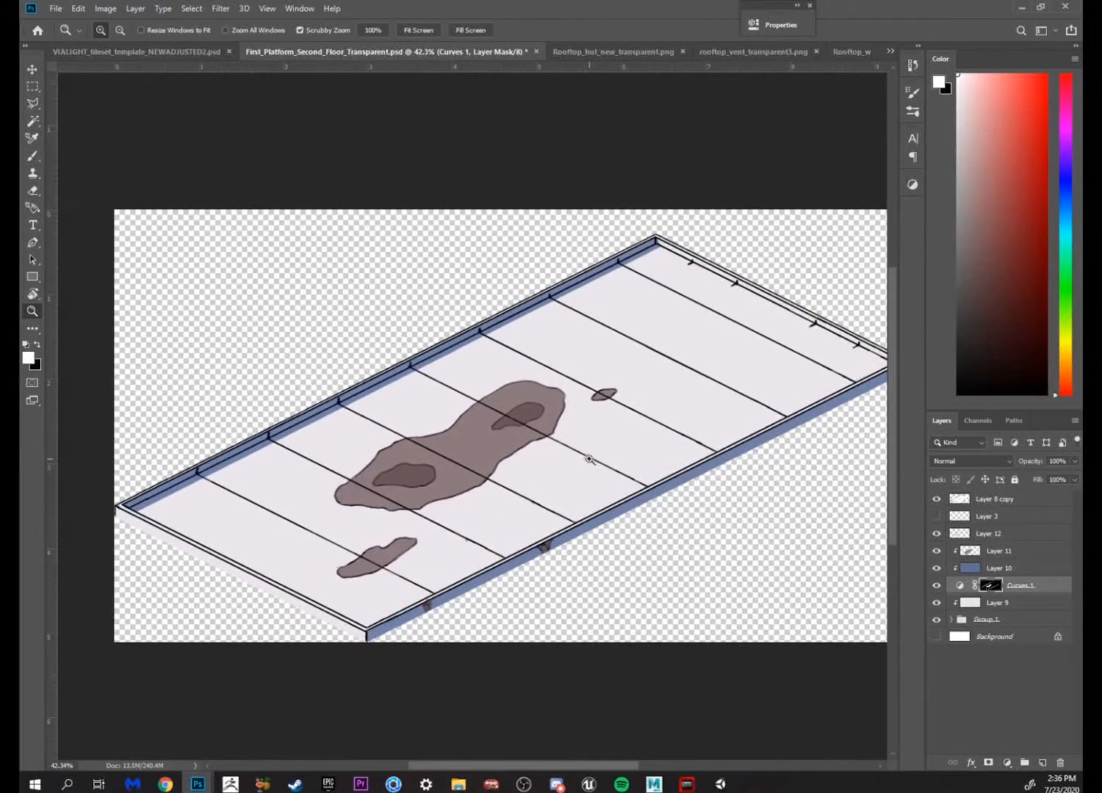
scroll(644, 473, up, 1)
scroll(567, 509, up, 1)
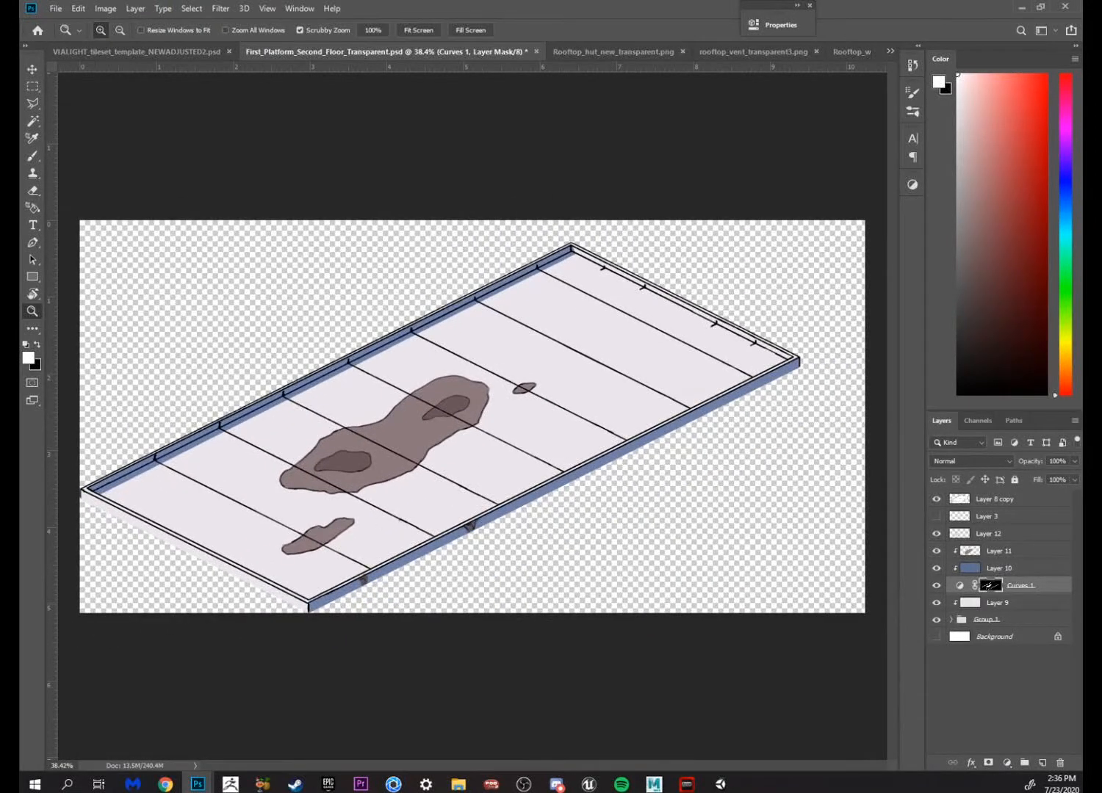
click(458, 783)
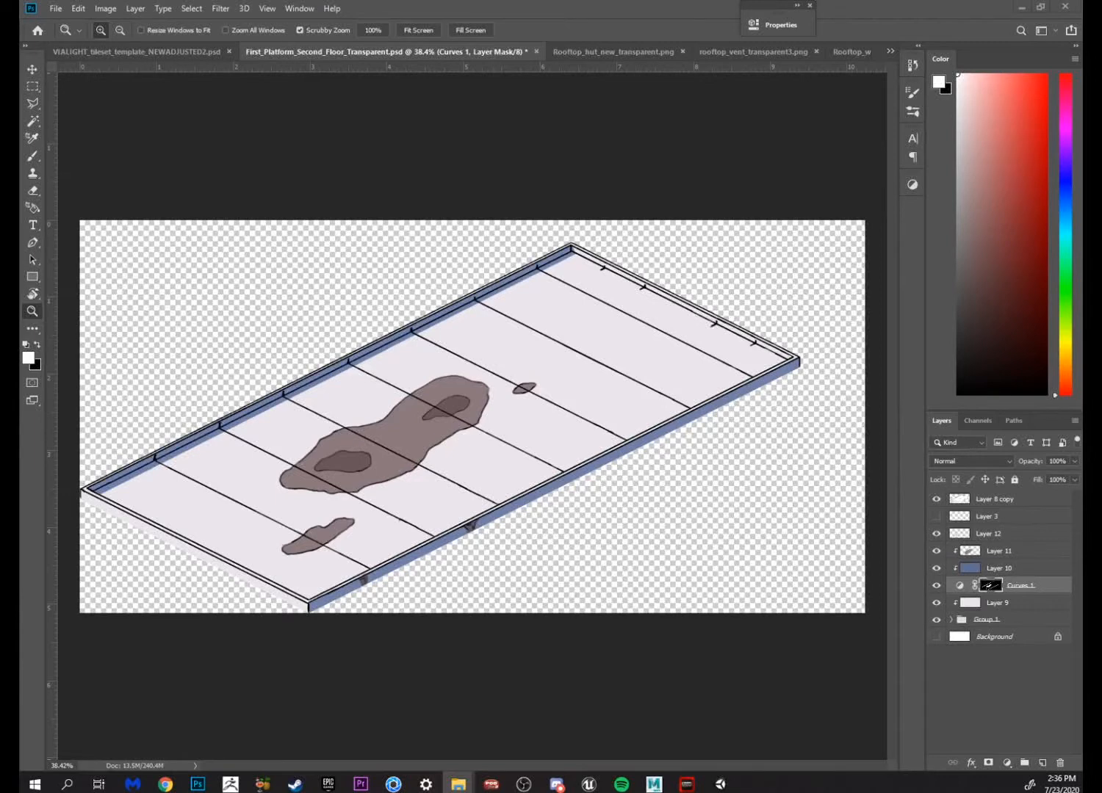
drag(140, 394, 501, 323)
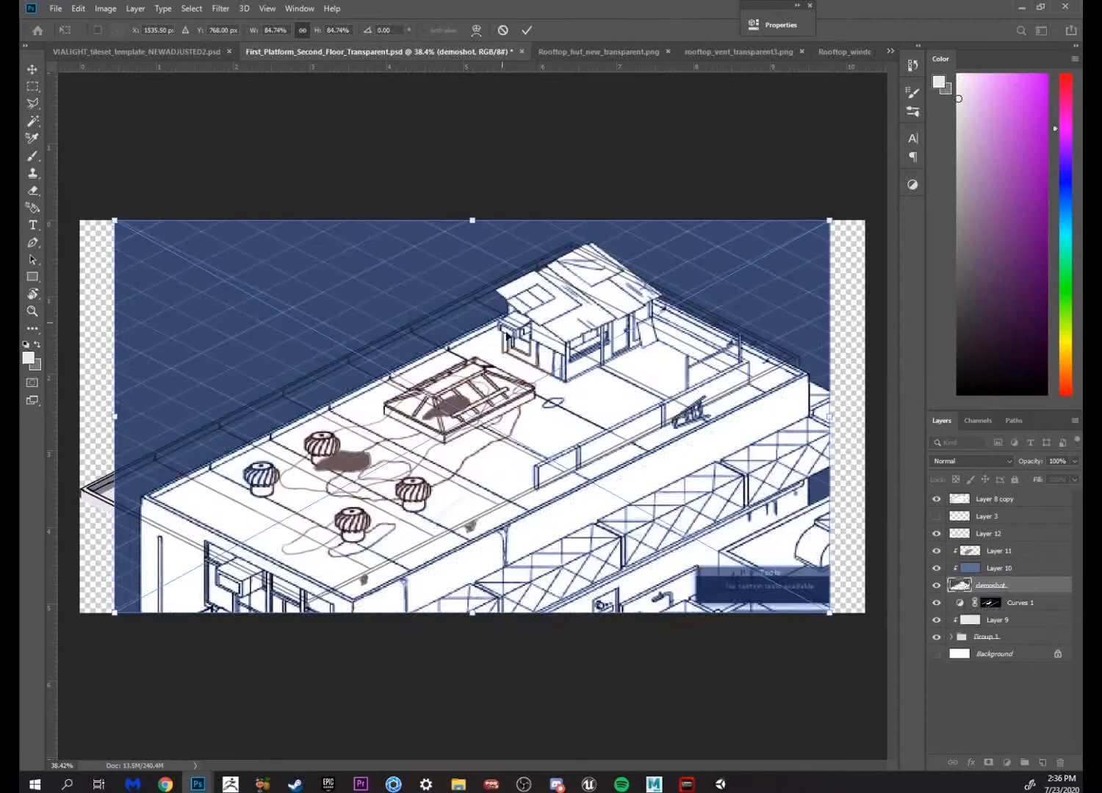
key(Return)
Move the demoshot layer to the top of the layer stack and set its opacity to 42%
key(z)
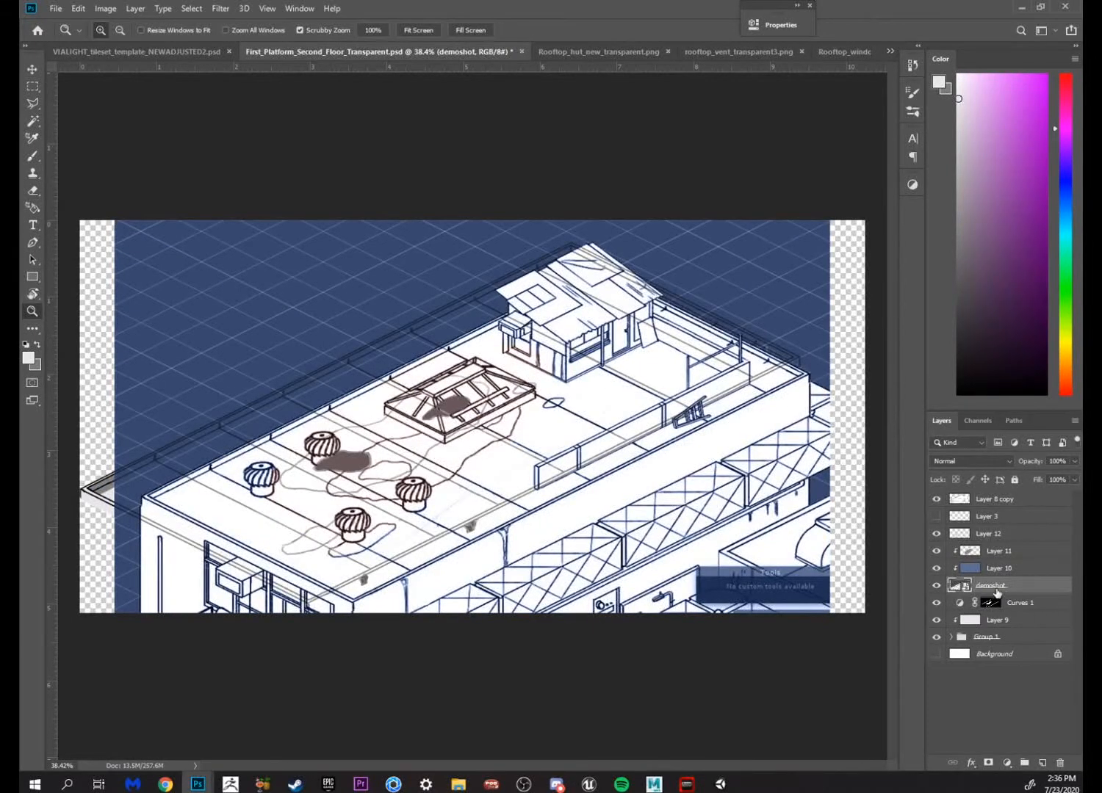
drag(993, 587, 991, 497)
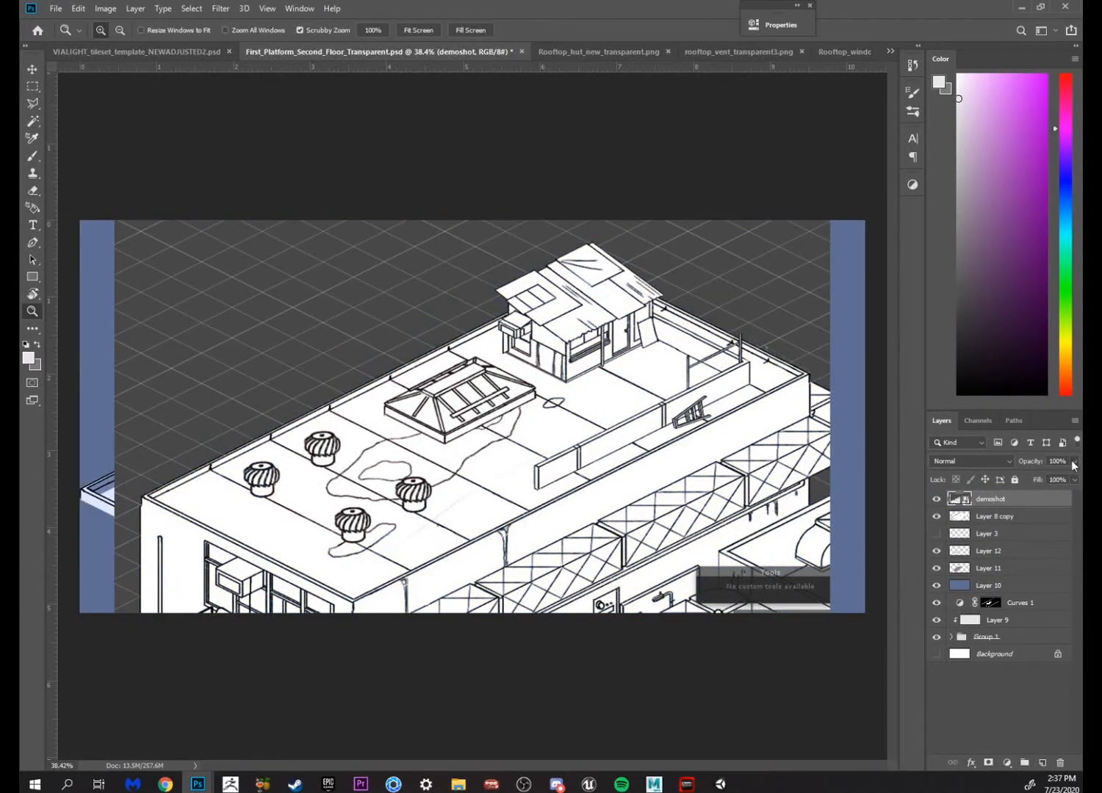
drag(1073, 465, 1038, 476)
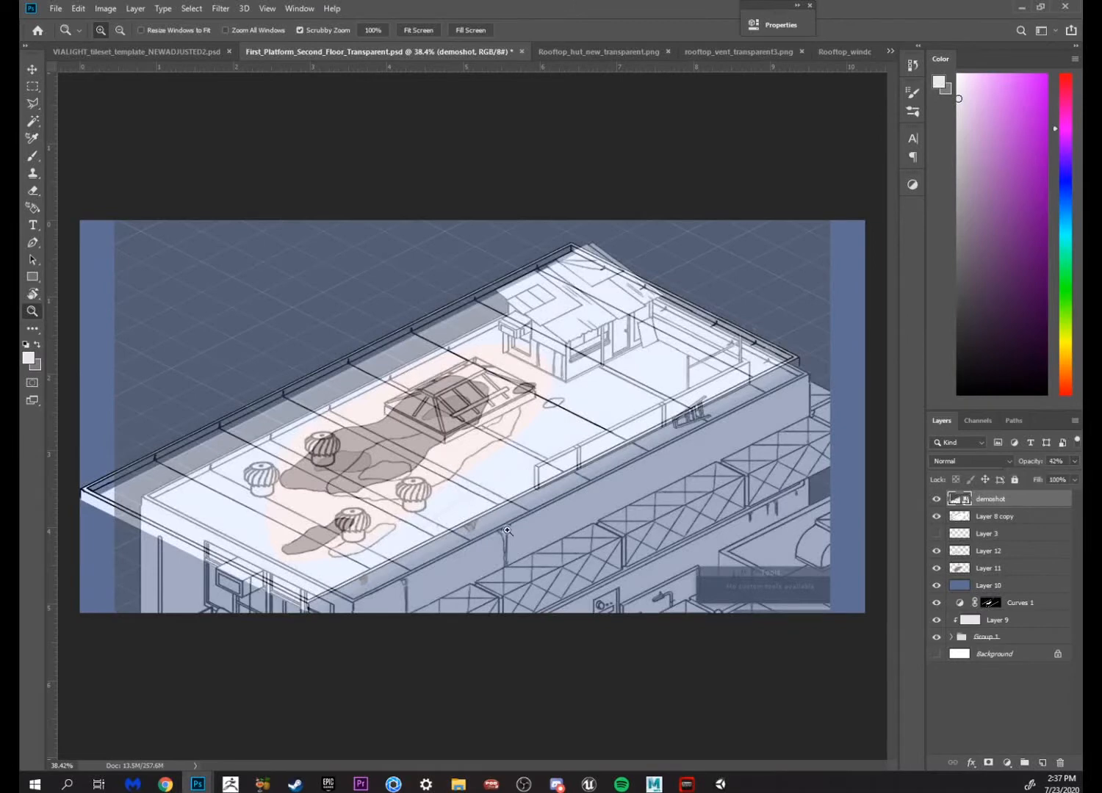
Move the demoshot reference and scale it to about 91% so its roof outline lines up with the platform
key(v)
drag(506, 532, 444, 526)
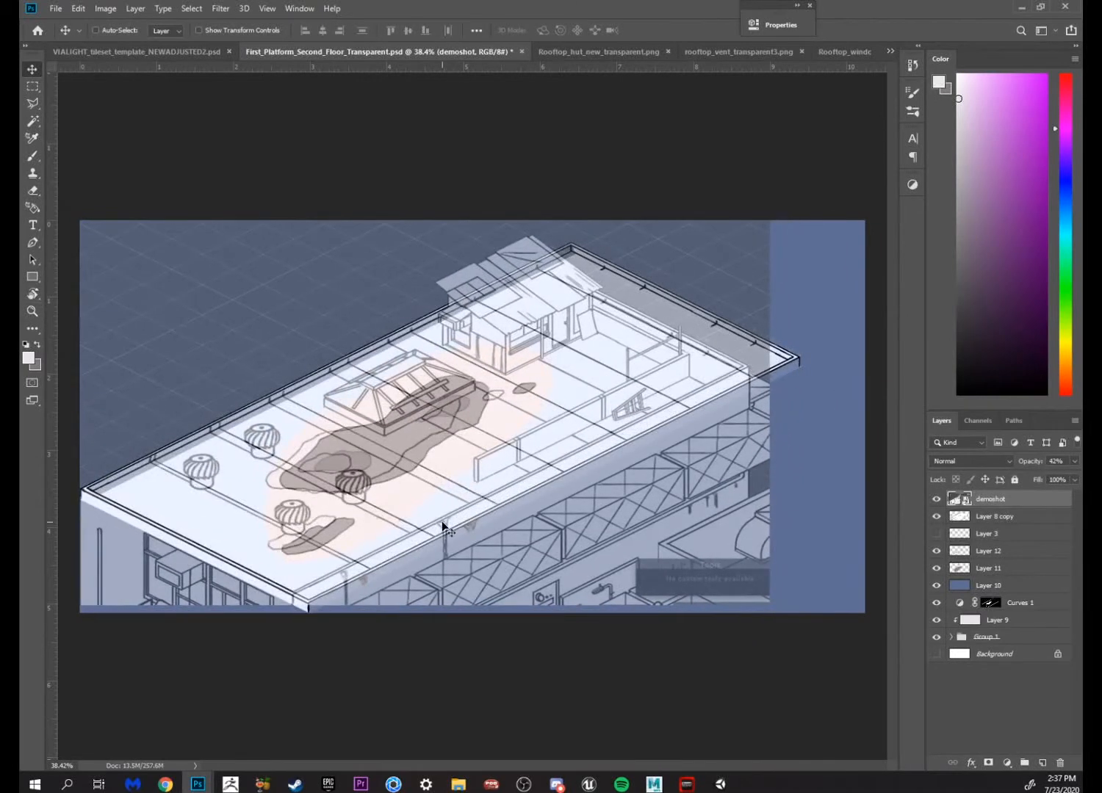
key(ctrl+t)
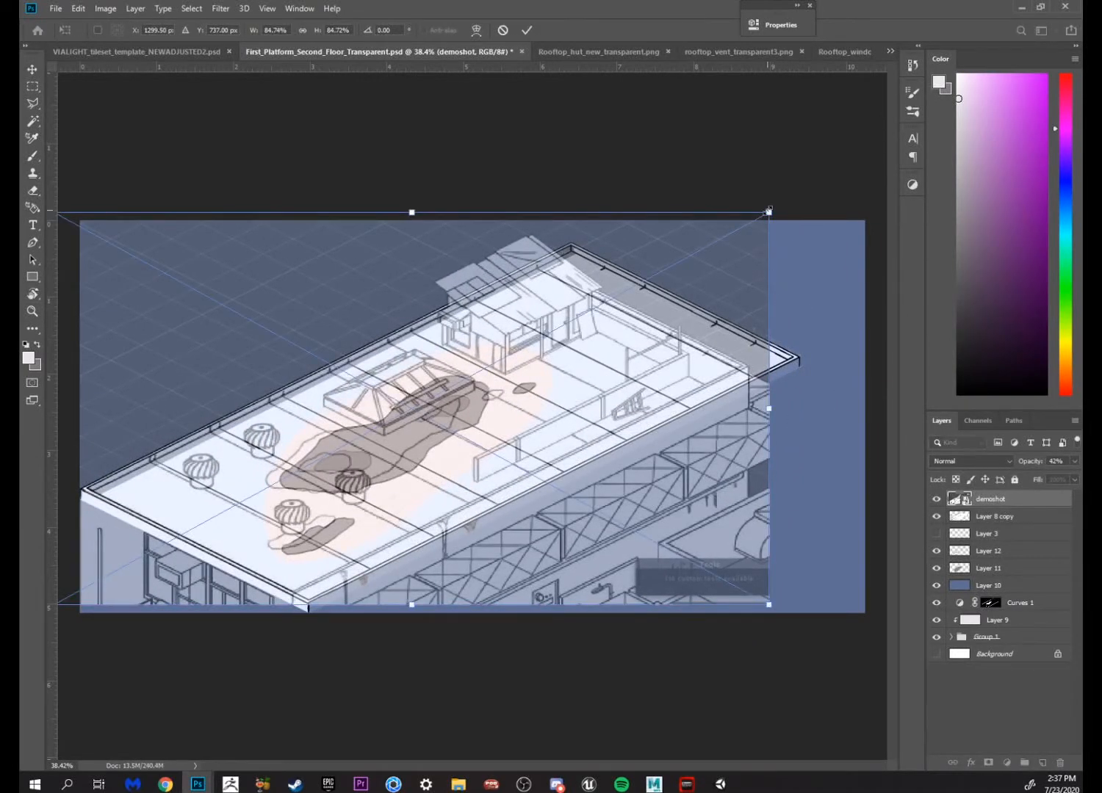
drag(768, 211, 806, 156)
drag(573, 418, 569, 431)
drag(313, 509, 338, 505)
key(ctrl+z)
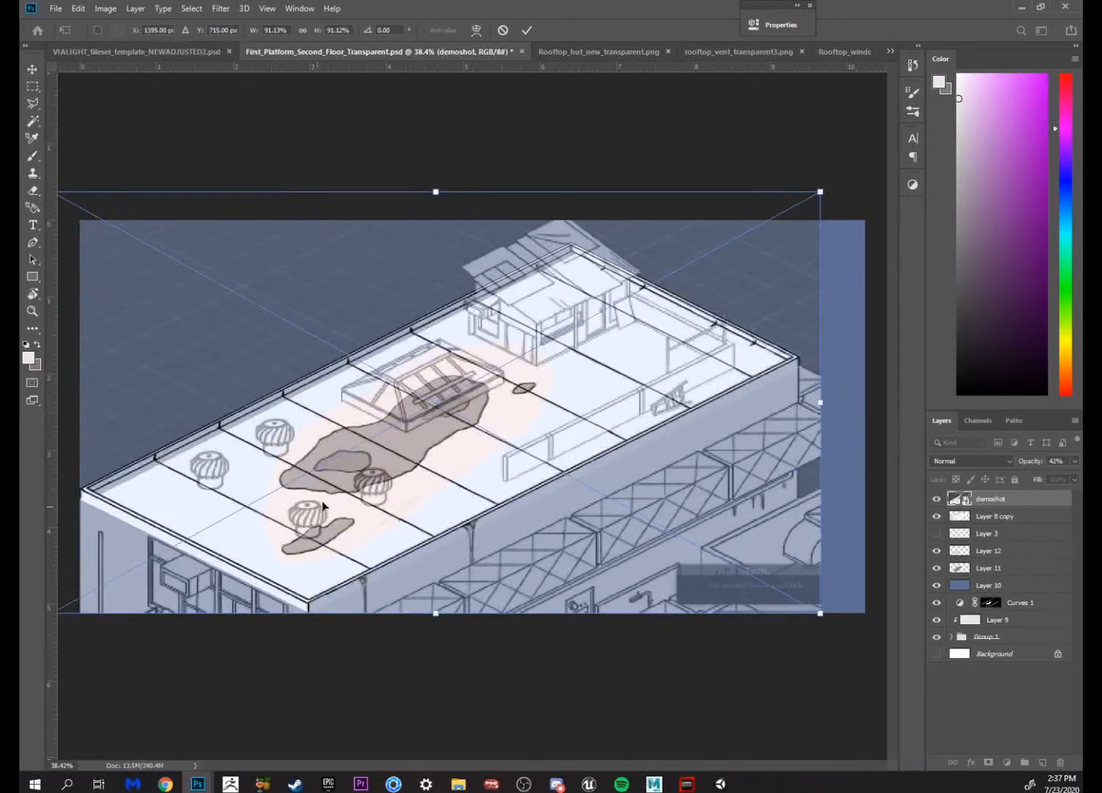
key(Return)
Inspect the overlay's alignment around the rooftop hut and show Layer 3
key(z)
drag(240, 476, 220, 536)
drag(793, 389, 170, 573)
drag(482, 518, 539, 584)
drag(493, 480, 442, 445)
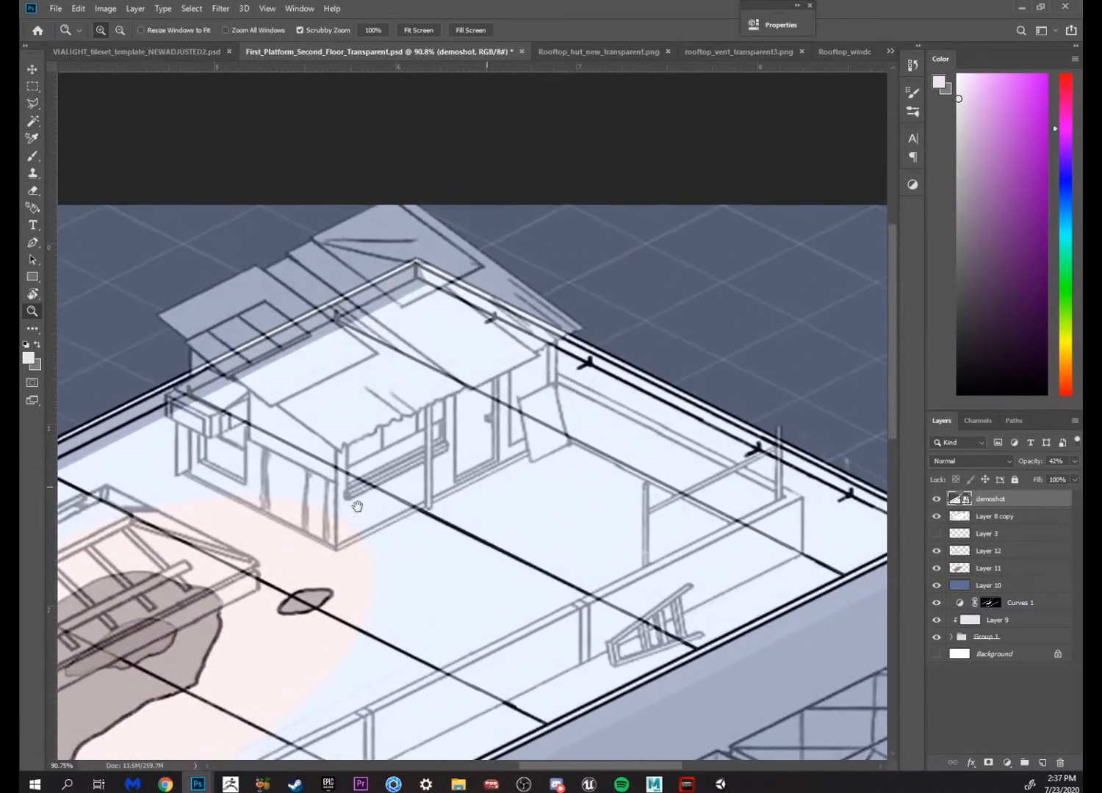
click(936, 535)
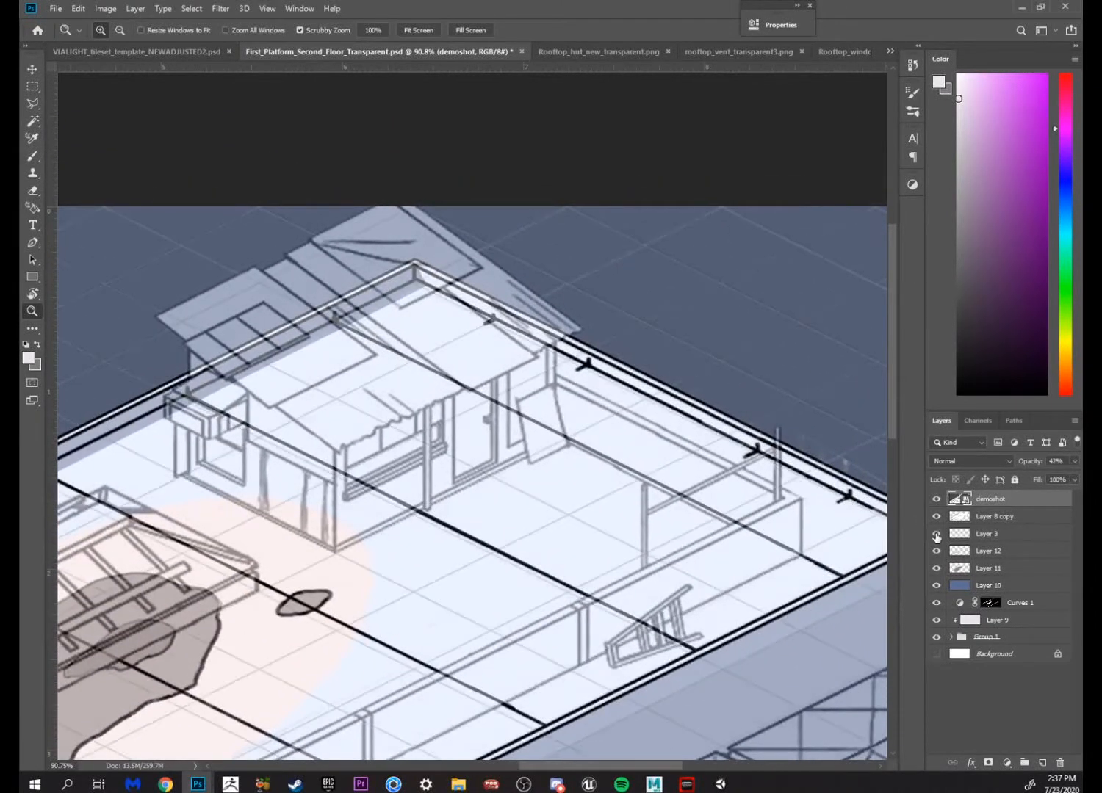
Compare the overlay with Layer 3 shown and hidden, and leave Layer 3 hidden
click(937, 535)
click(936, 535)
click(936, 535)
click(936, 535)
click(936, 534)
click(936, 535)
click(936, 534)
click(936, 536)
click(935, 536)
click(936, 535)
click(935, 536)
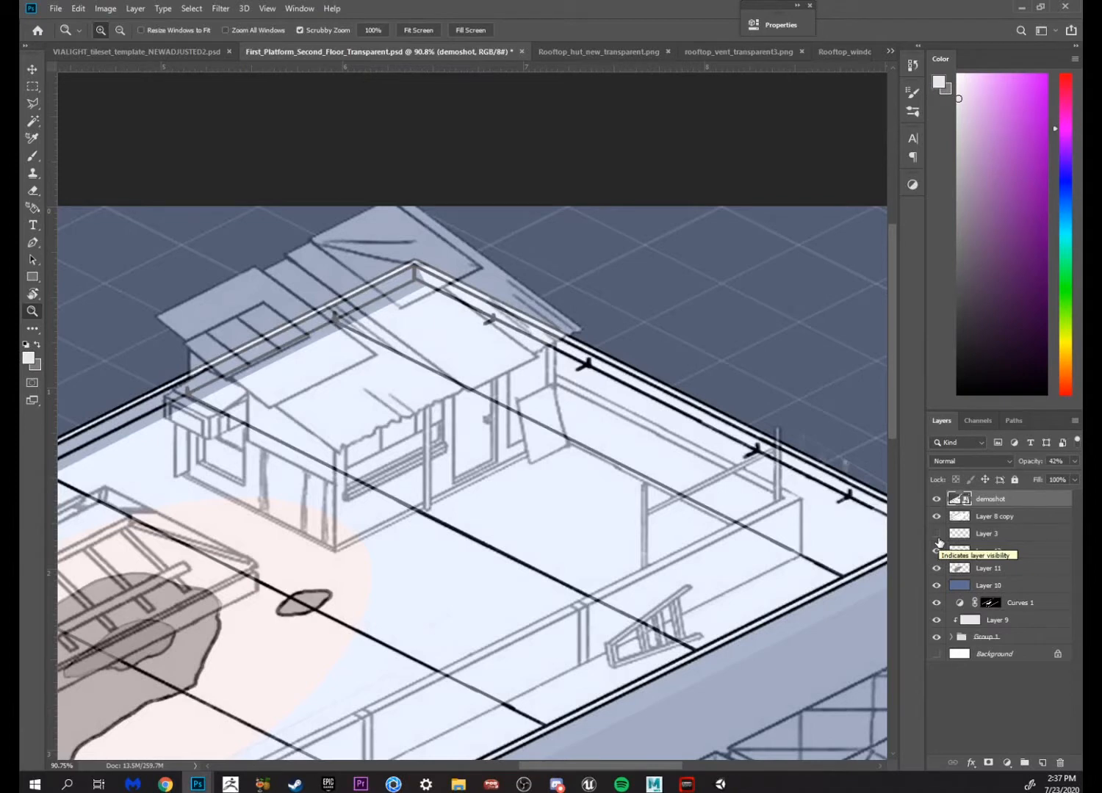
Copy the hut line-art layer from Rooftop_hut_new_transparent.png into the First_Platform_Second_Floor_Transparent.psd document
click(844, 52)
click(558, 53)
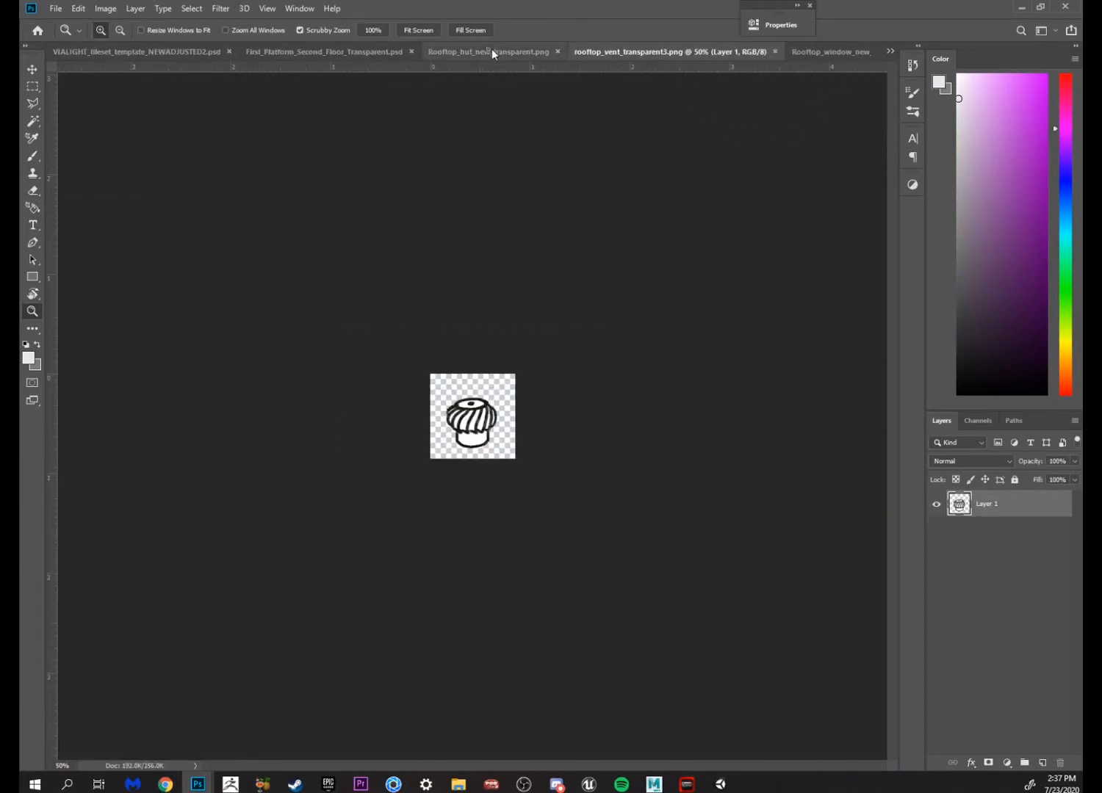
click(492, 50)
drag(624, 51, 647, 425)
click(462, 56)
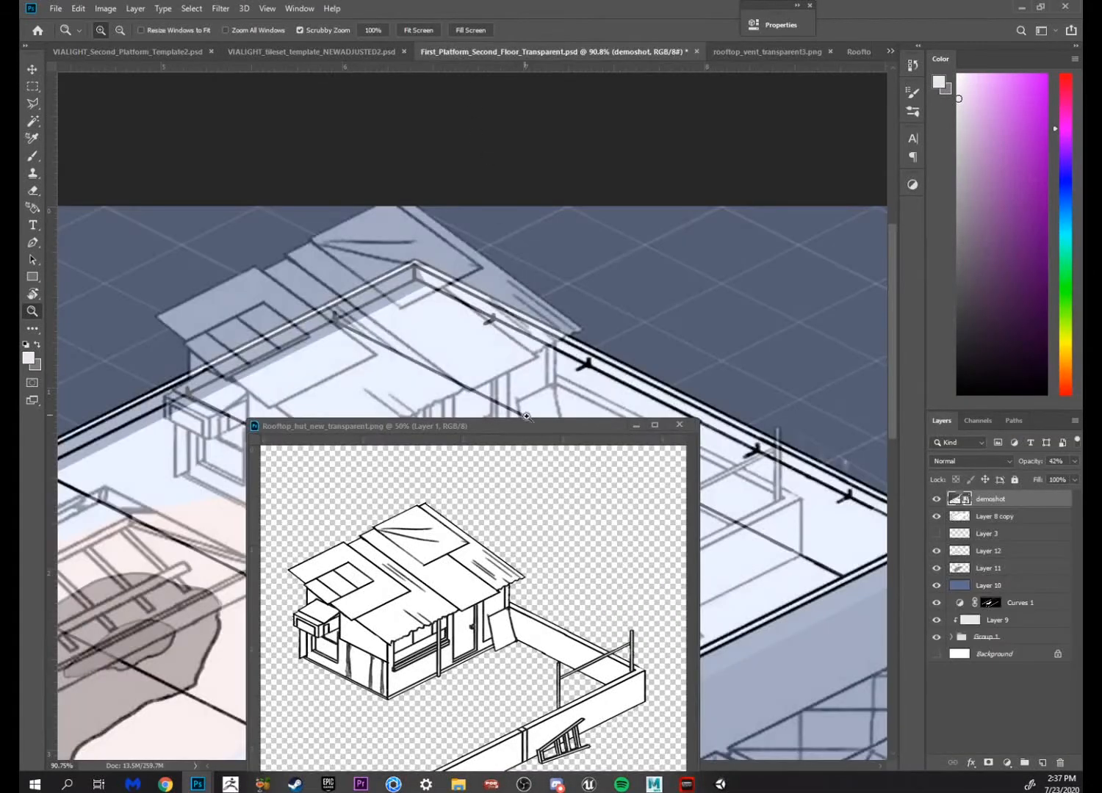
click(617, 441)
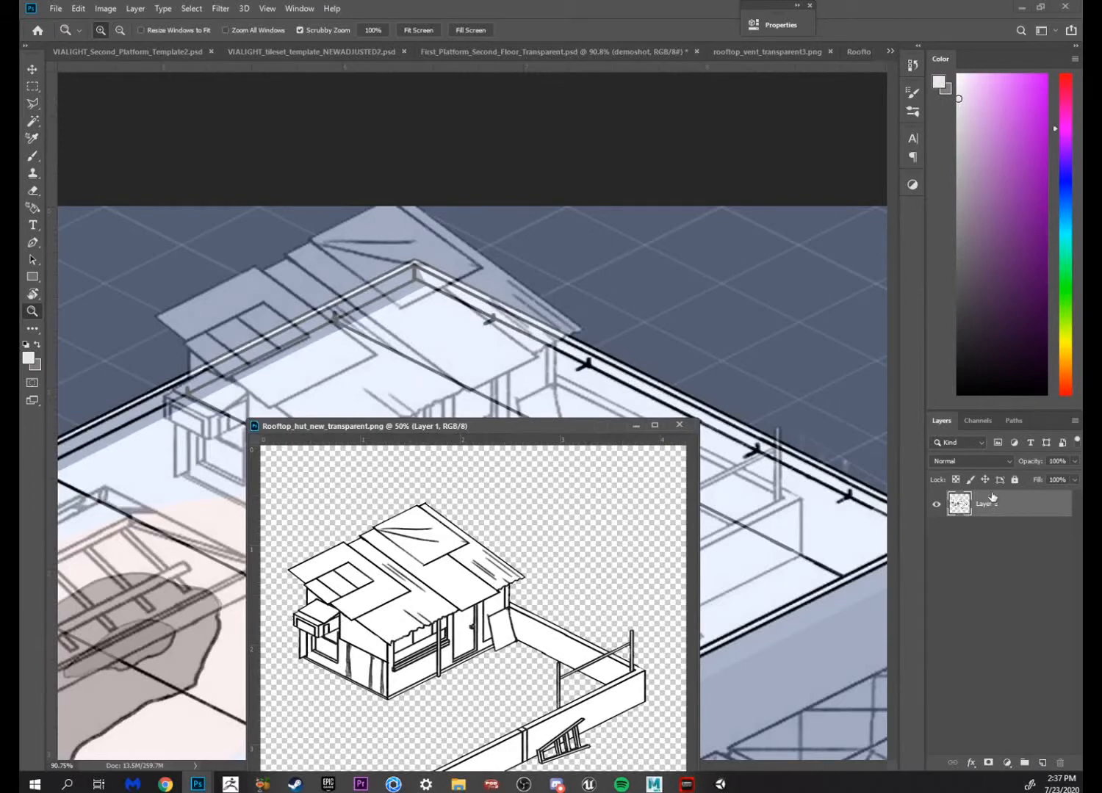
mouse_move(991, 497)
mouse_down()
mouse_move(695, 369)
mouse_move(829, 599)
mouse_up()
click(636, 424)
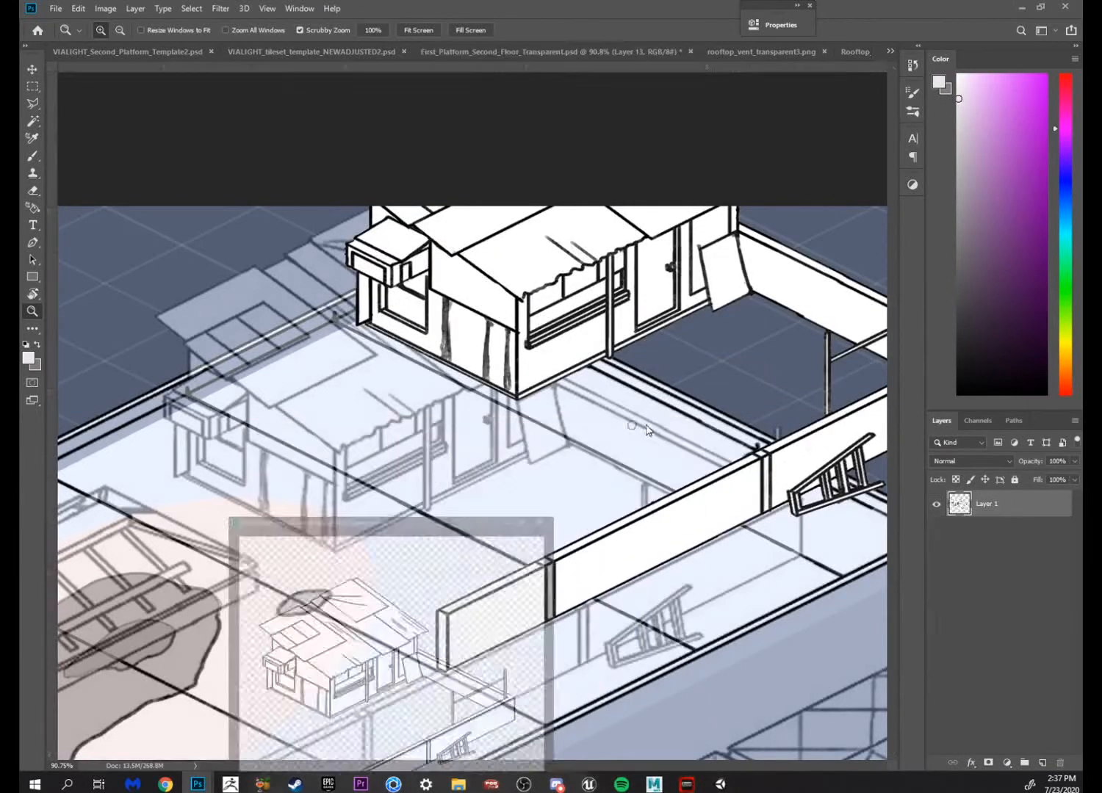
Set the hut layer's opacity to 59% and move it so the hut and low walls line up with the demoshot reference
key(v)
mouse_move(684, 314)
mouse_down()
mouse_move(572, 460)
mouse_move(543, 470)
mouse_up()
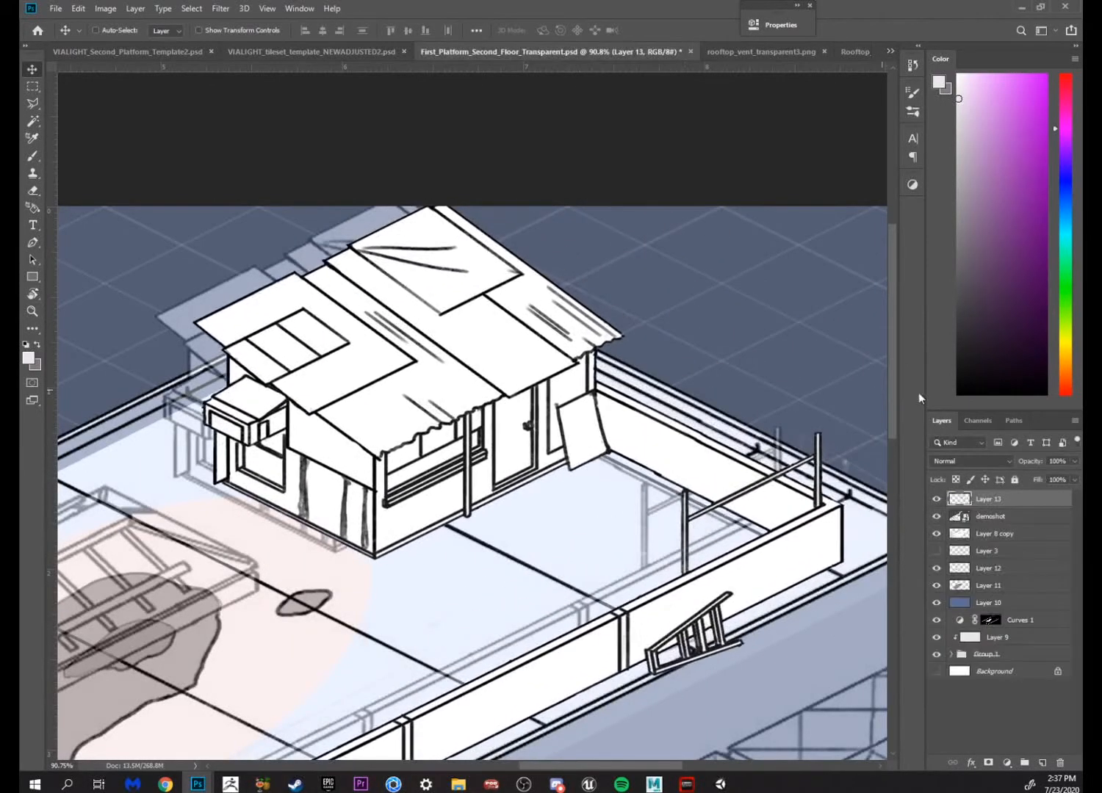
drag(1042, 476, 1047, 477)
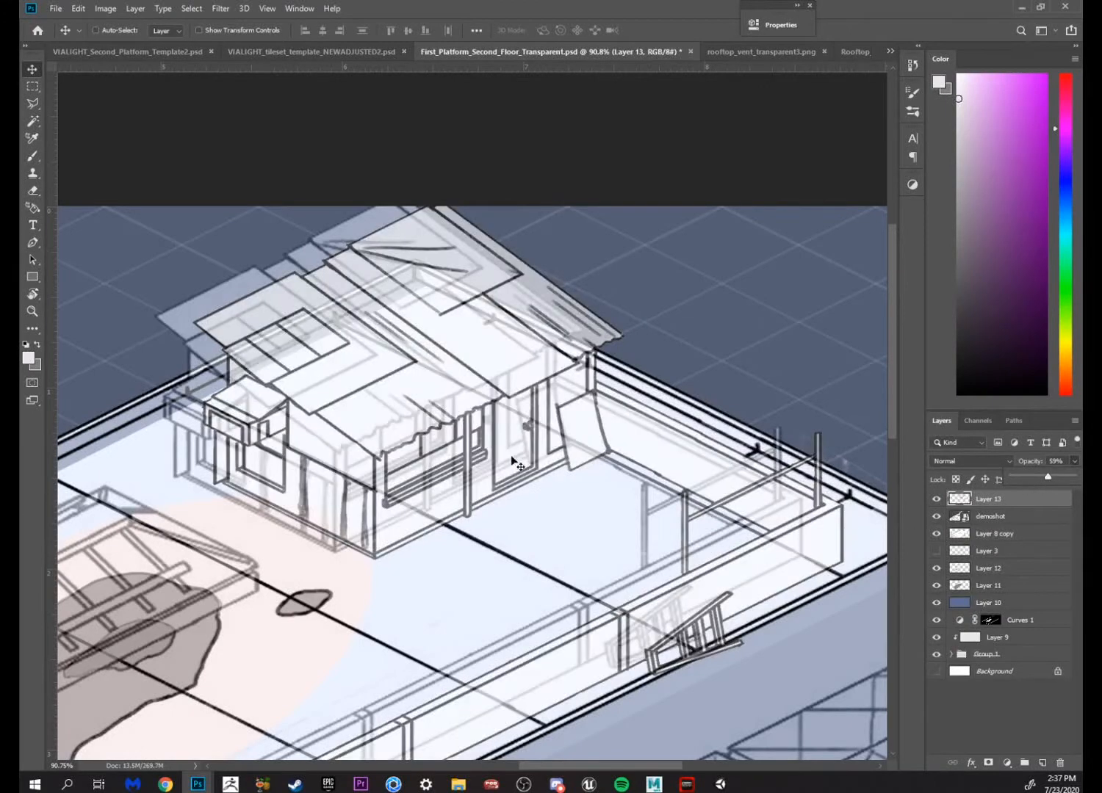
drag(521, 464, 483, 456)
drag(696, 481, 695, 261)
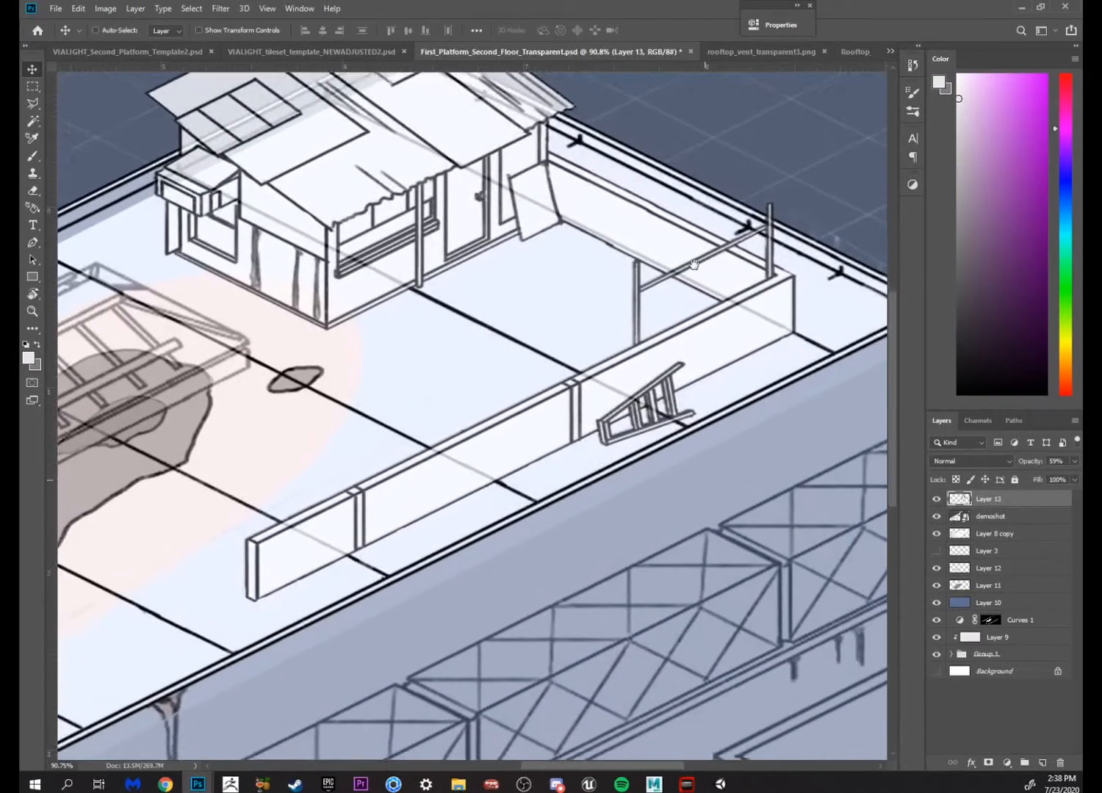
Copy the vent layer from rooftop_vent_transparent3.png into the platform document and place it over the reference vent at the large puddle's edge
drag(514, 501, 843, 484)
drag(686, 442, 740, 429)
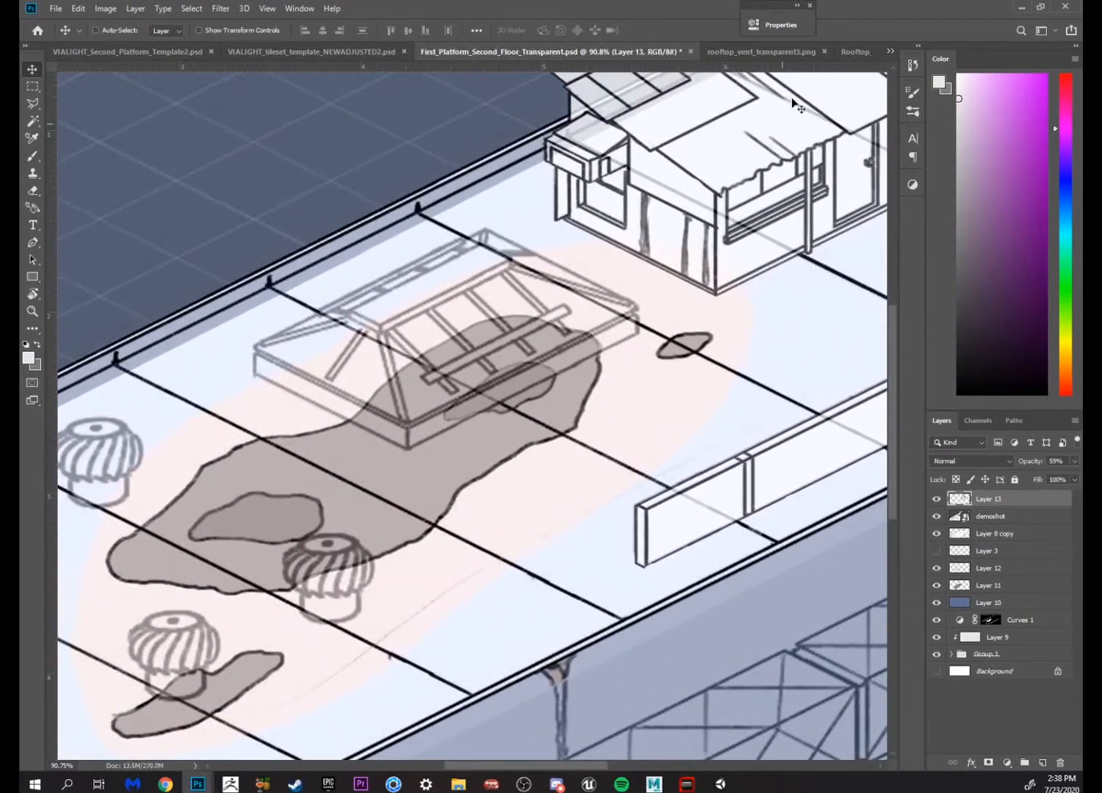
click(802, 53)
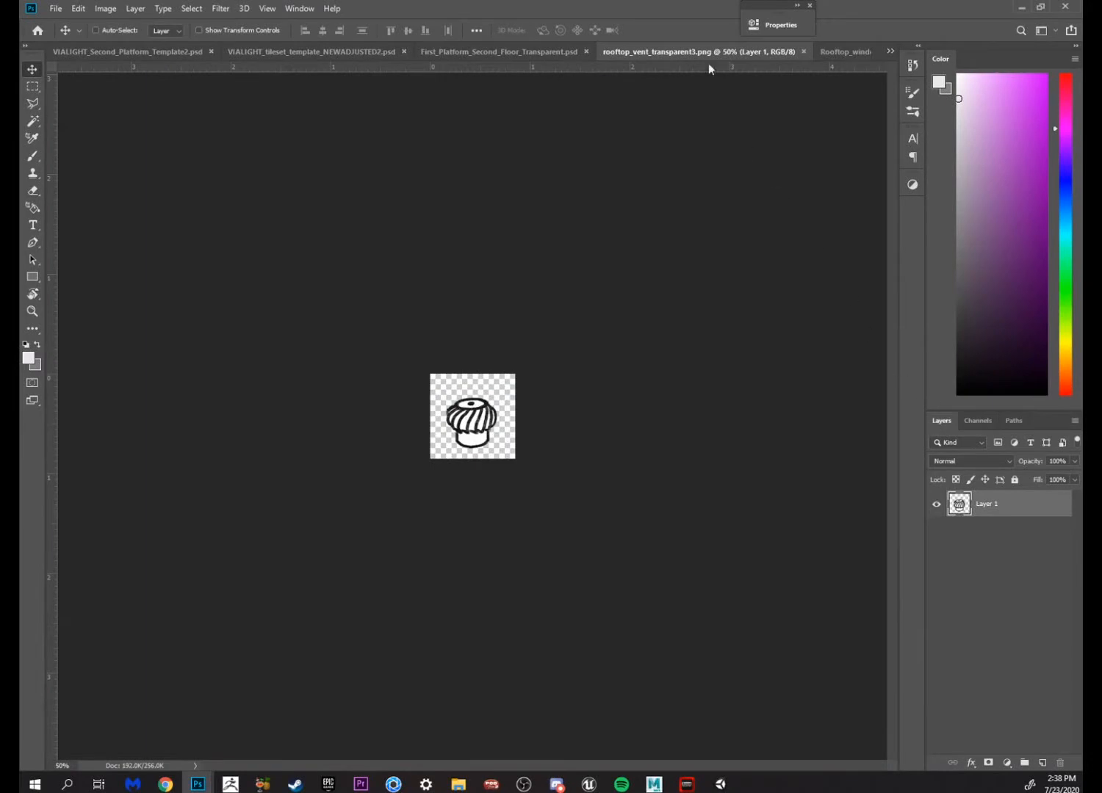
drag(477, 340, 388, 425)
drag(973, 503, 547, 395)
click(300, 445)
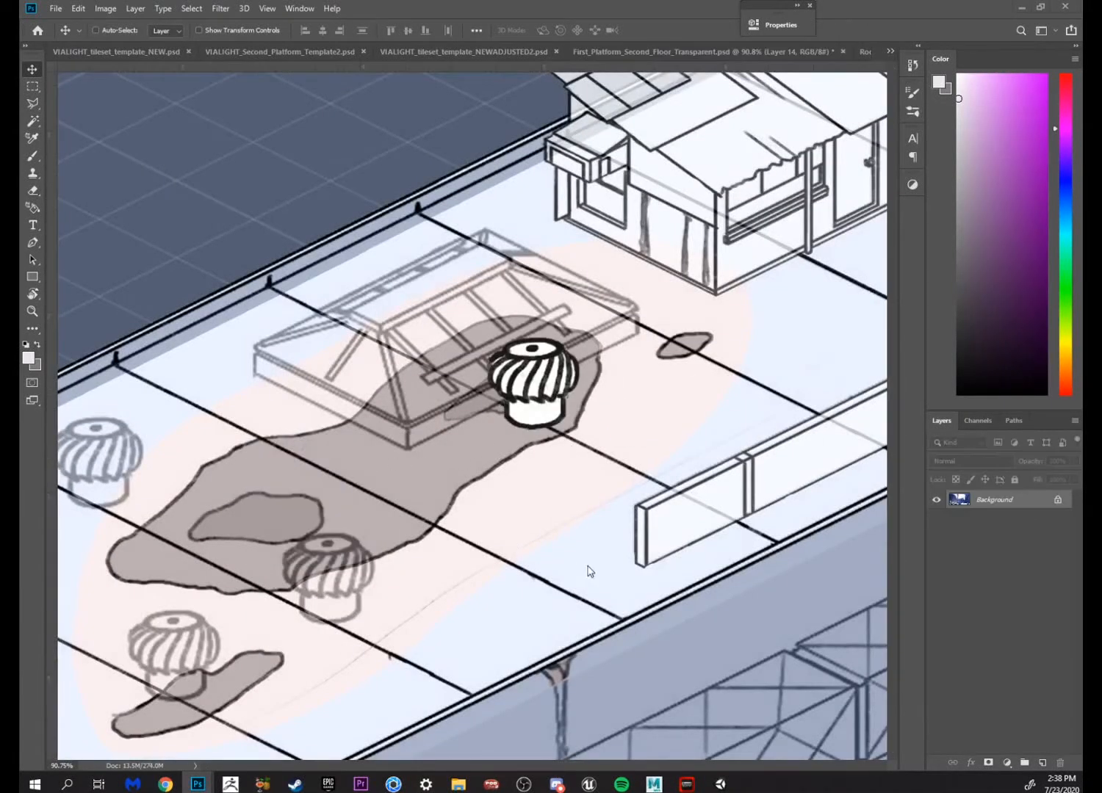
drag(587, 571, 816, 401)
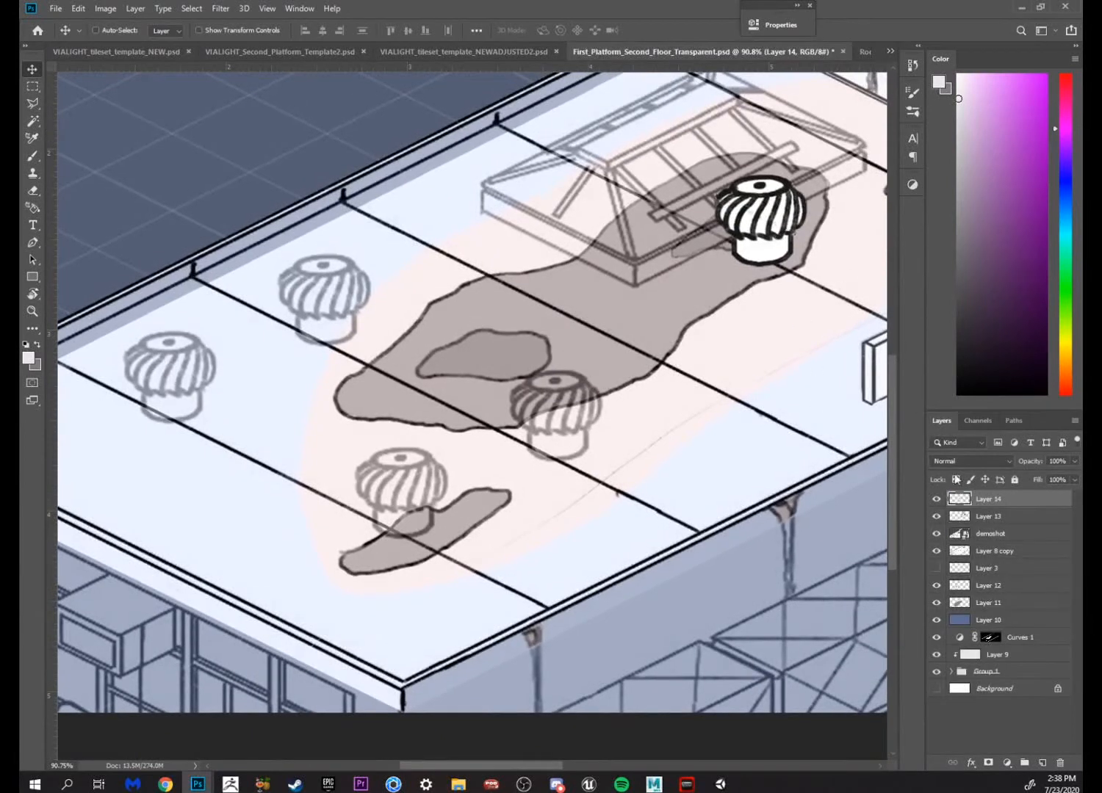
drag(791, 273, 622, 409)
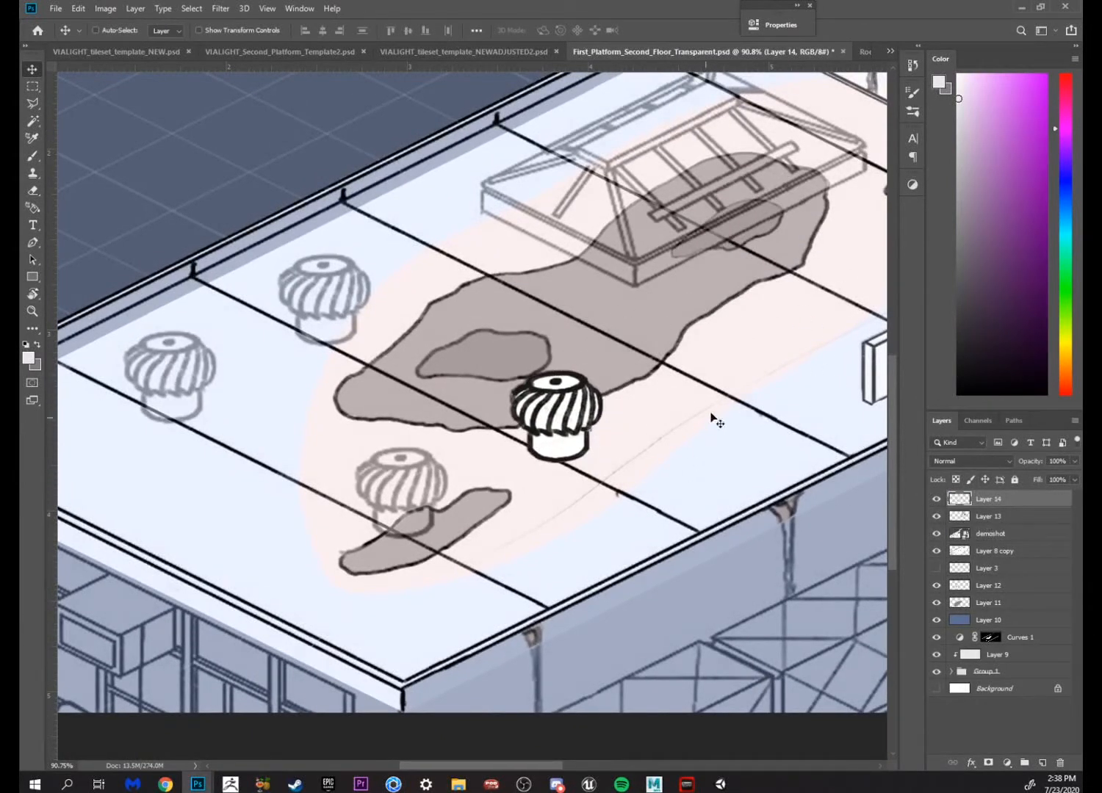
Duplicate the vent layer to make three additional copies of the vent
right_click(979, 503)
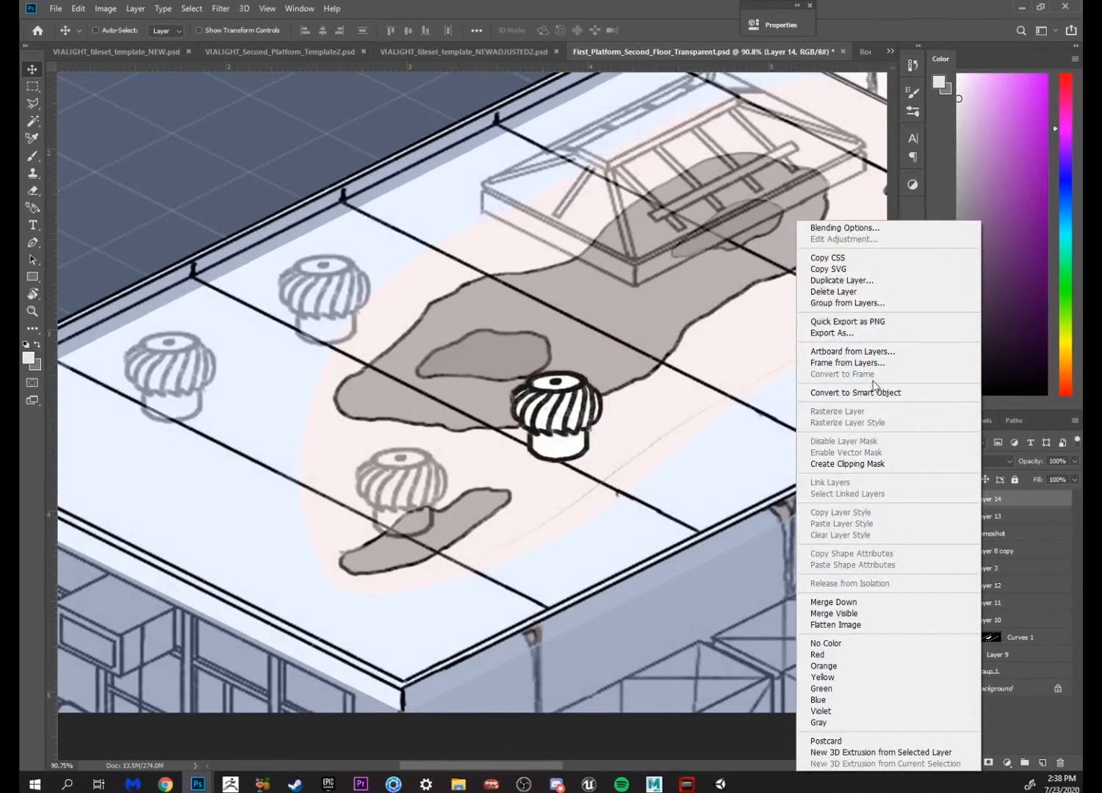
click(841, 279)
key(Return)
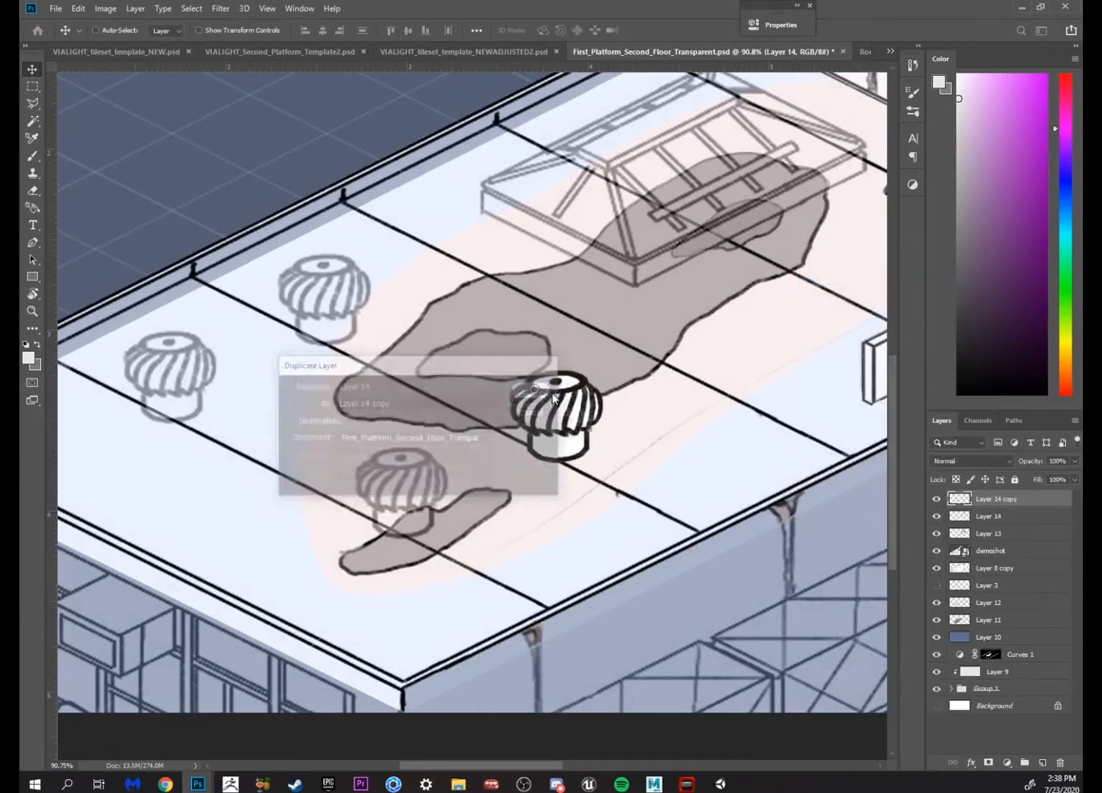
shift+click(996, 516)
right_click(997, 516)
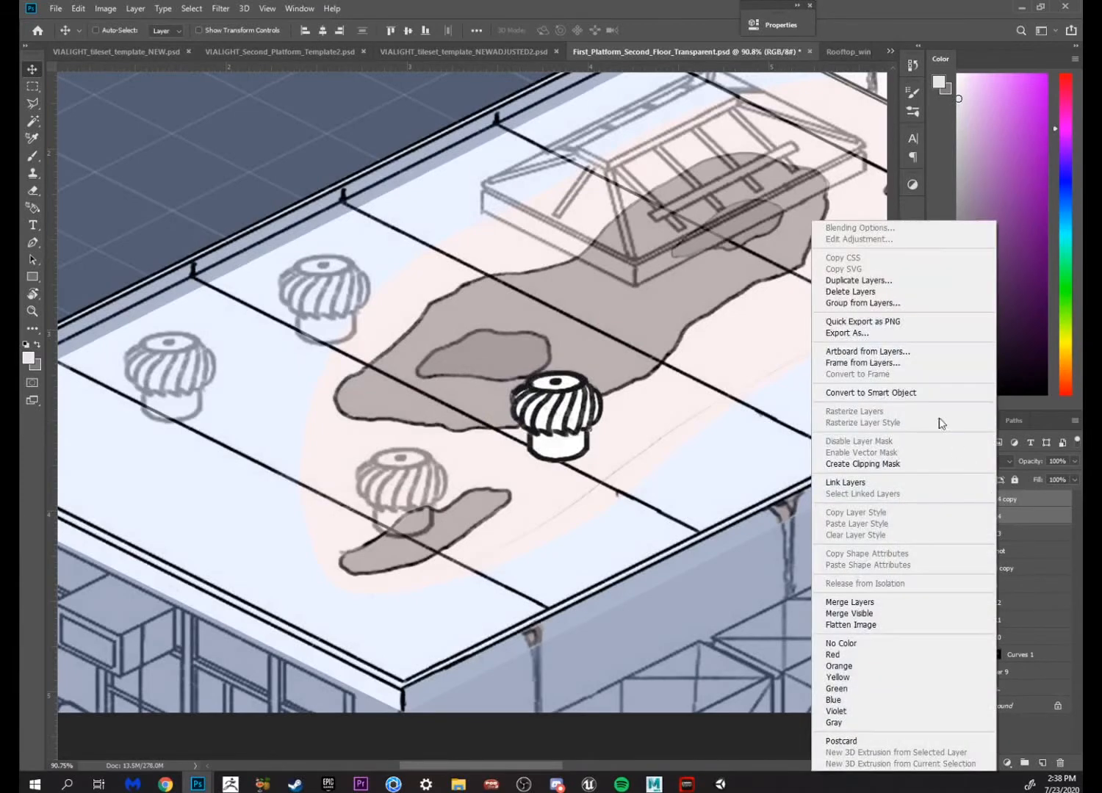
click(895, 285)
key(Return)
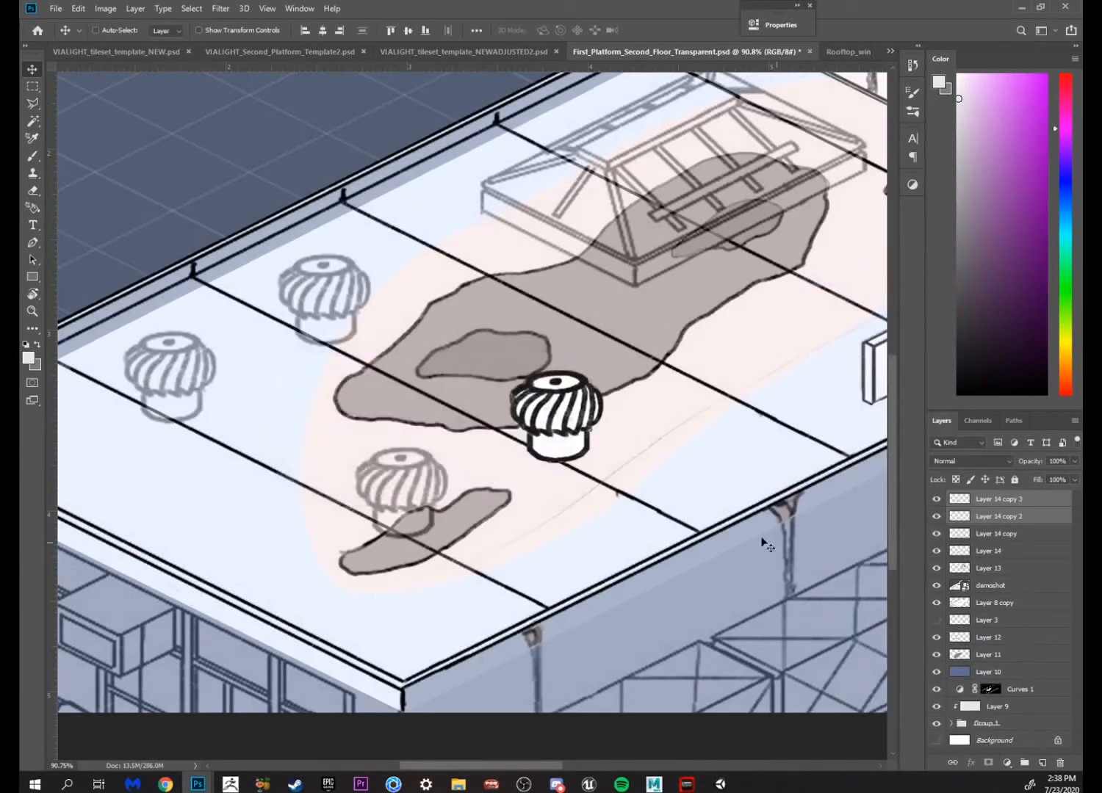
Move the three vent copies onto the three remaining vents in the demoshot reference
click(962, 499)
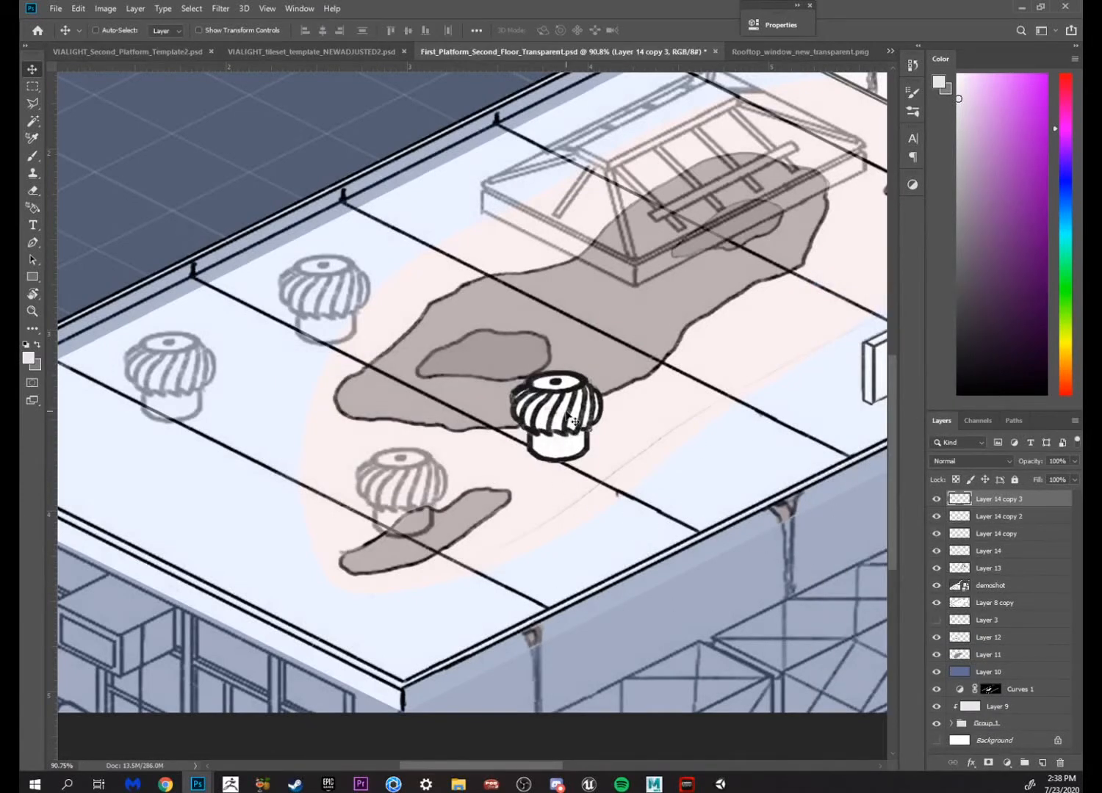
drag(572, 420, 340, 302)
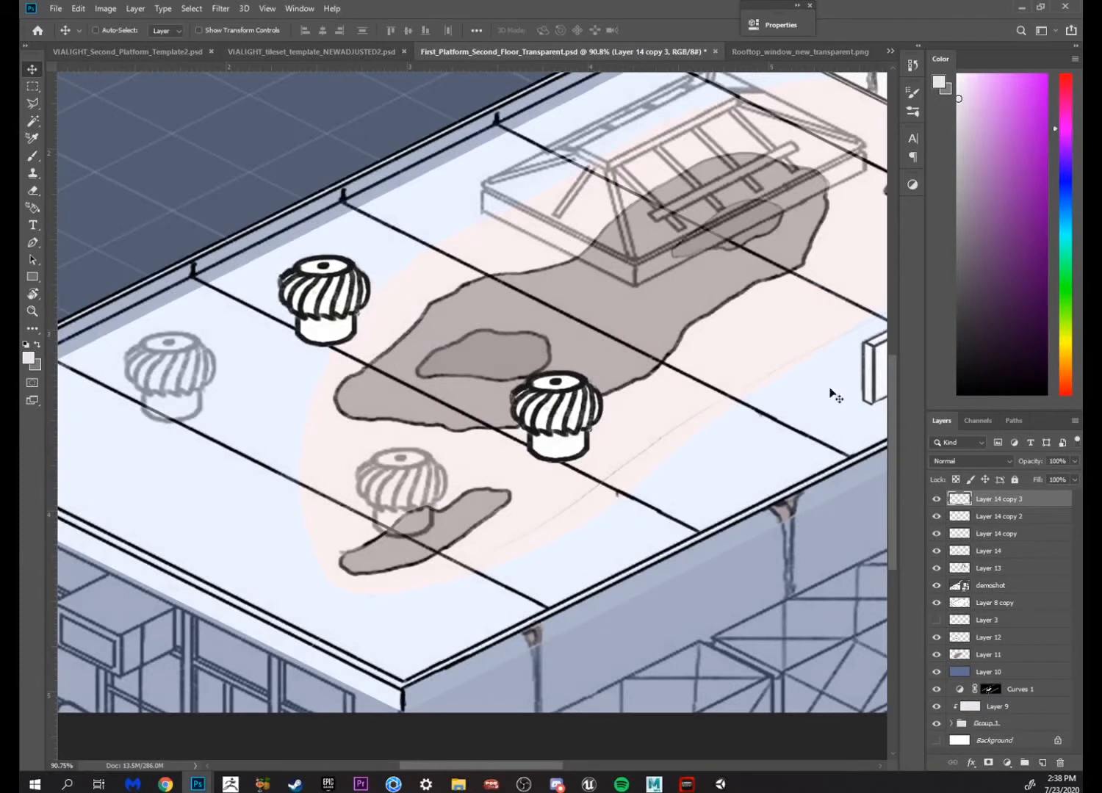
click(984, 516)
drag(514, 389, 161, 353)
click(993, 534)
drag(633, 420, 479, 493)
Copy the skylight layer from Rooftop_window_new_transparent.png into the platform document
key(z)
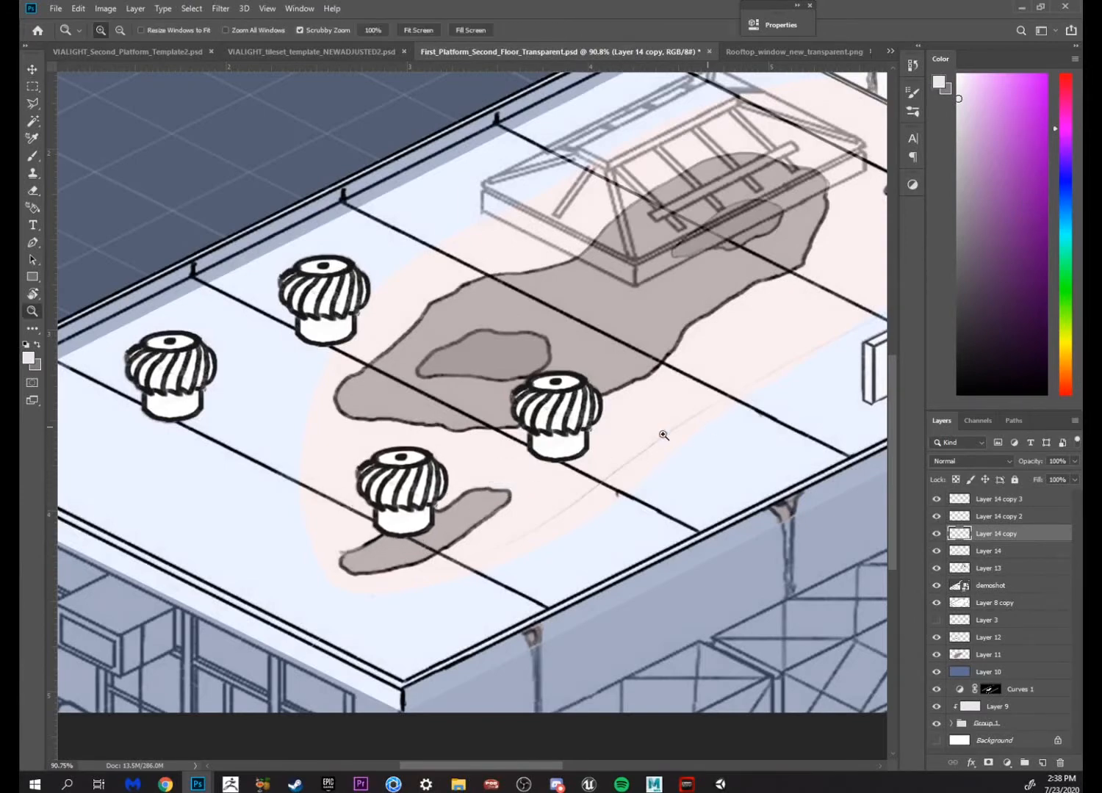
key(ctrl+0)
click(506, 423)
click(841, 54)
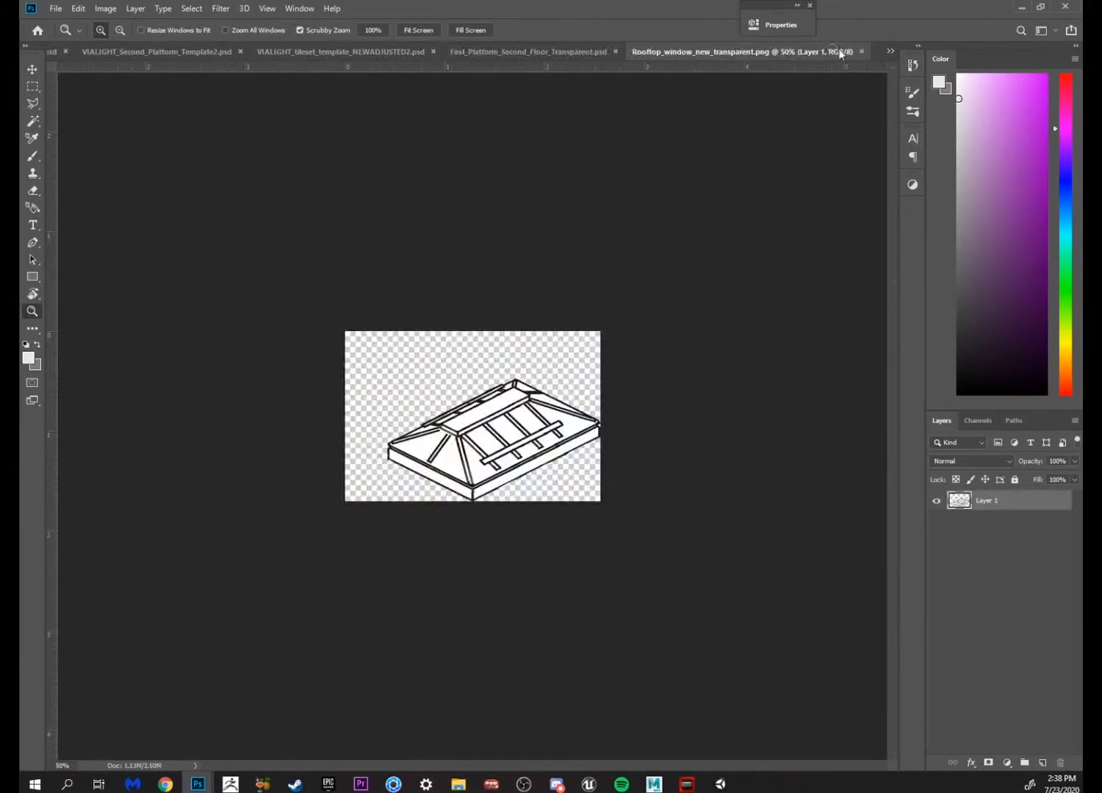
drag(762, 64, 768, 397)
drag(997, 509, 518, 373)
click(679, 371)
Move the skylight layer so it covers the reference skylight beside the large puddle
key(v)
drag(376, 420, 403, 393)
drag(630, 388, 774, 258)
key(z)
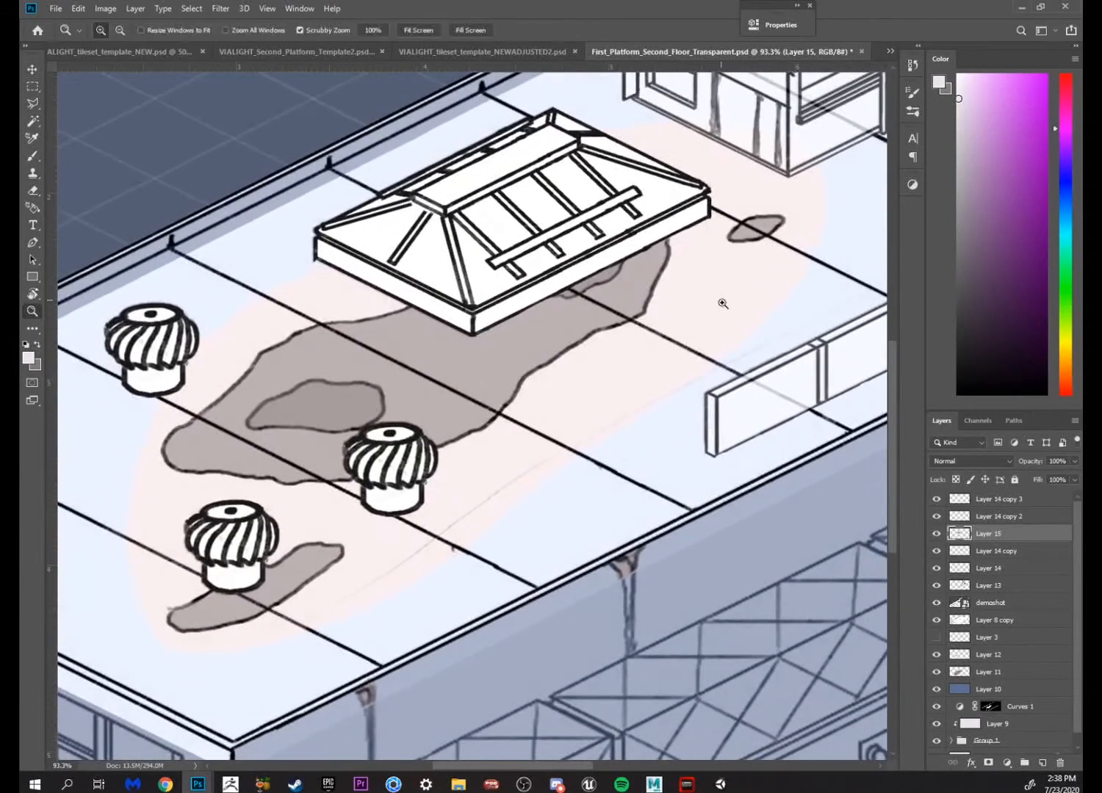
Hide the demoshot reference and clip Layer 10 and Layer 11 to the layers beneath them
drag(722, 305, 646, 305)
drag(774, 282, 633, 338)
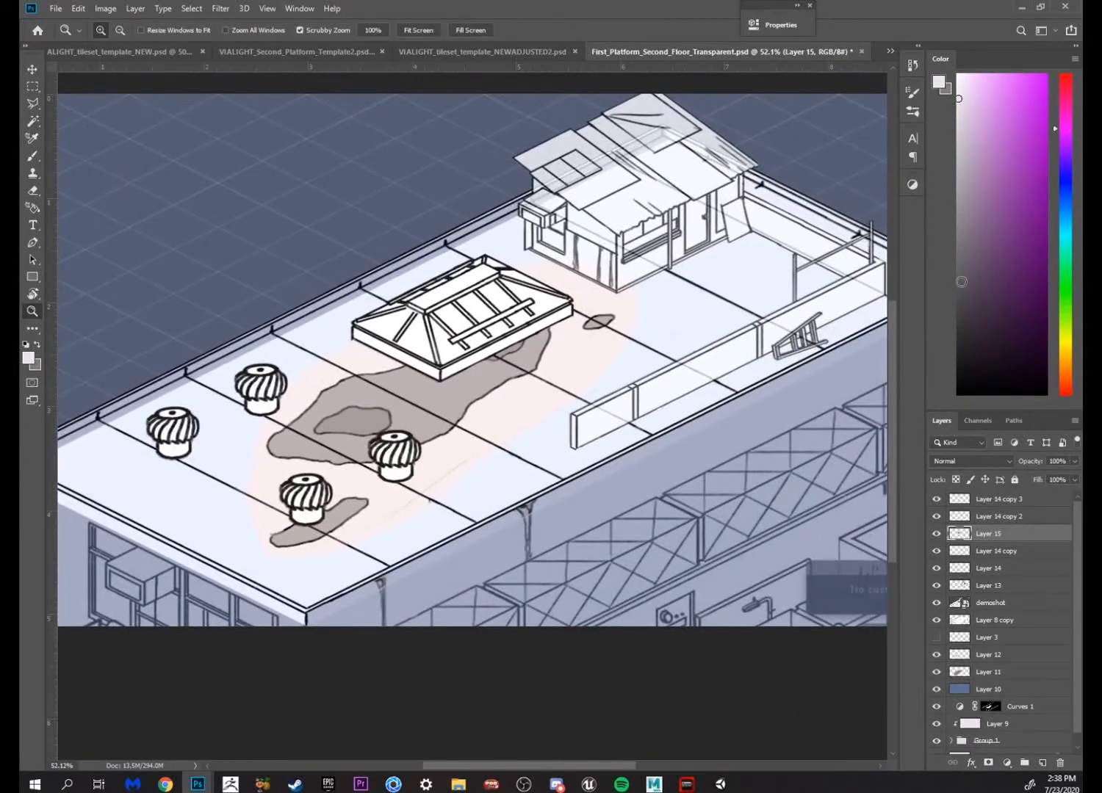
click(936, 603)
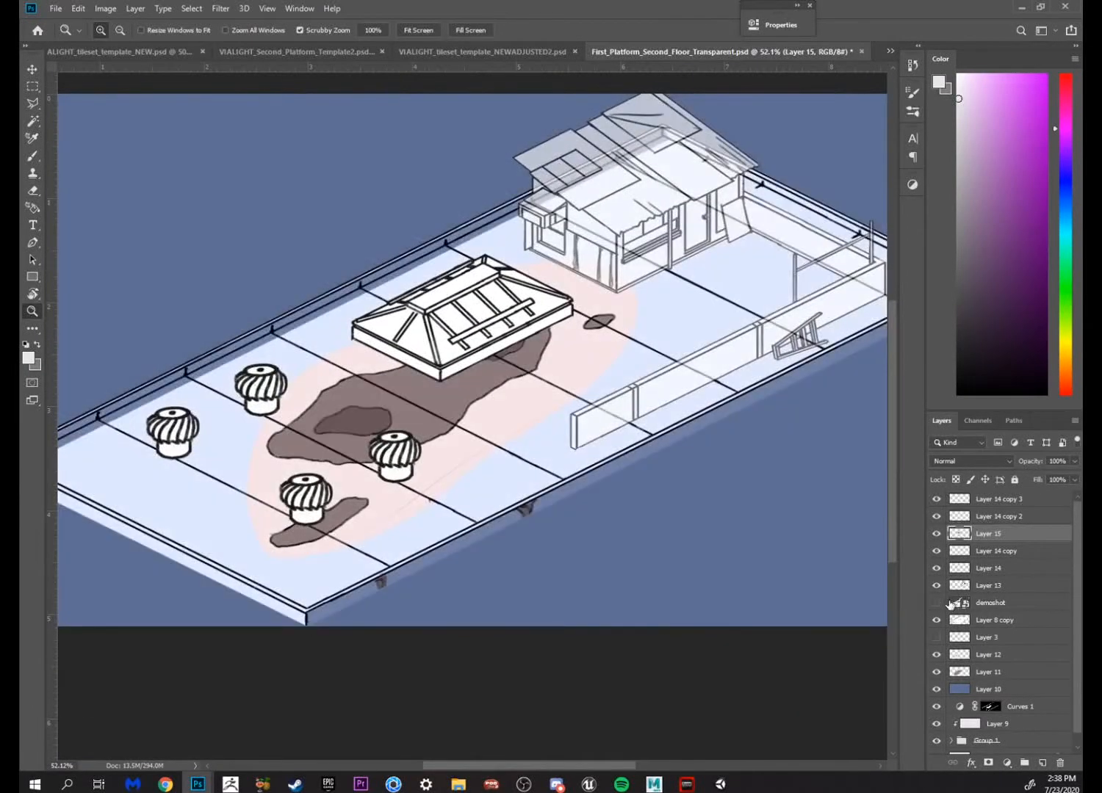
scroll(1071, 609, down, 1)
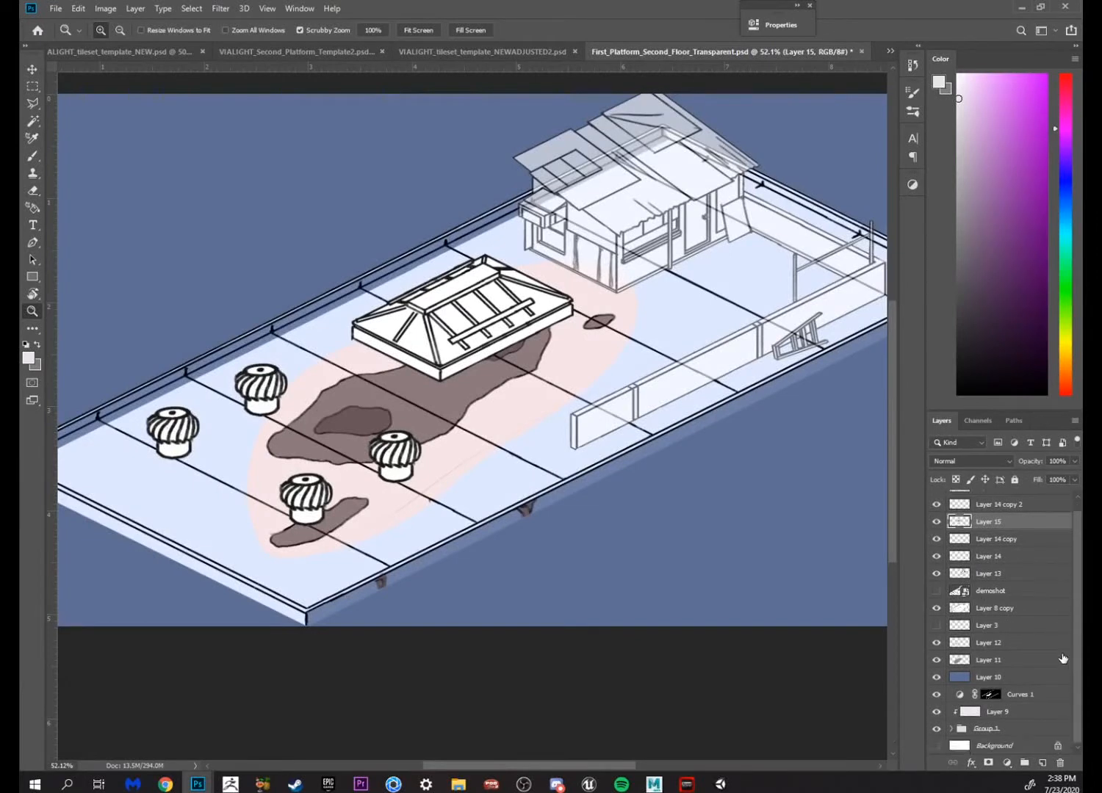
alt+click(987, 667)
alt+click(988, 666)
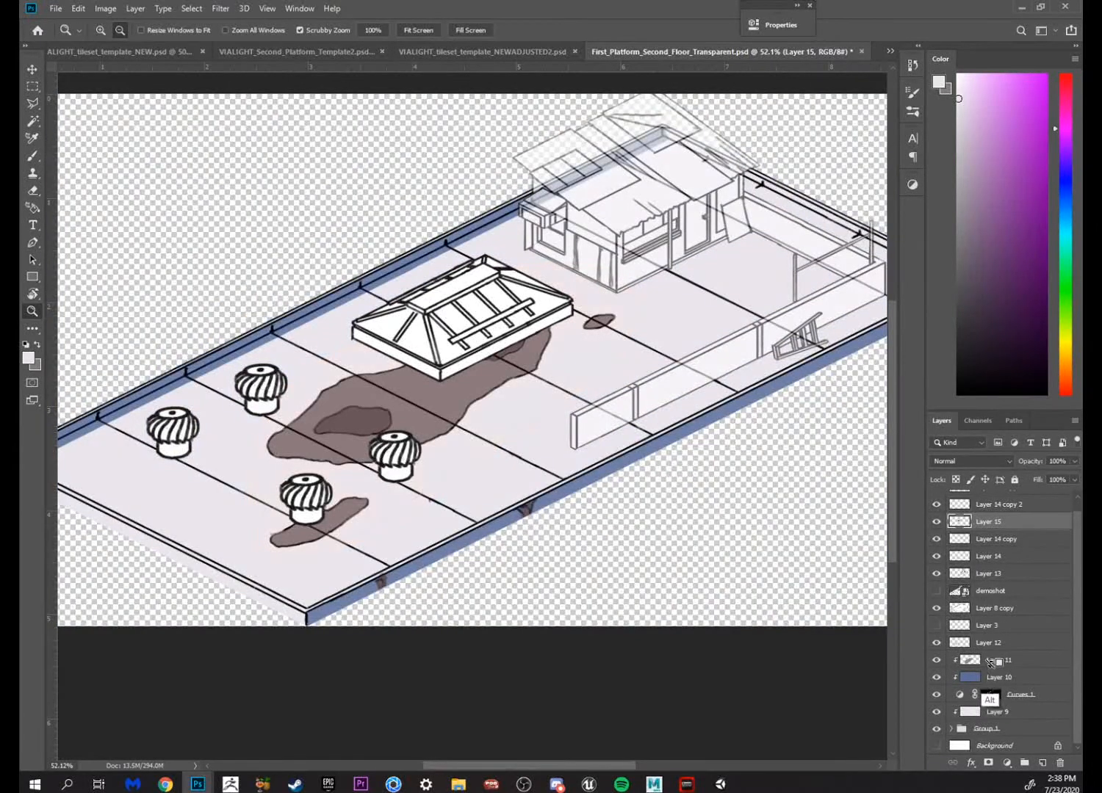
Identify the hut layer, Layer 13, by toggling its visibility and set its opacity to 100%
drag(563, 486, 789, 282)
drag(1076, 569, 1074, 503)
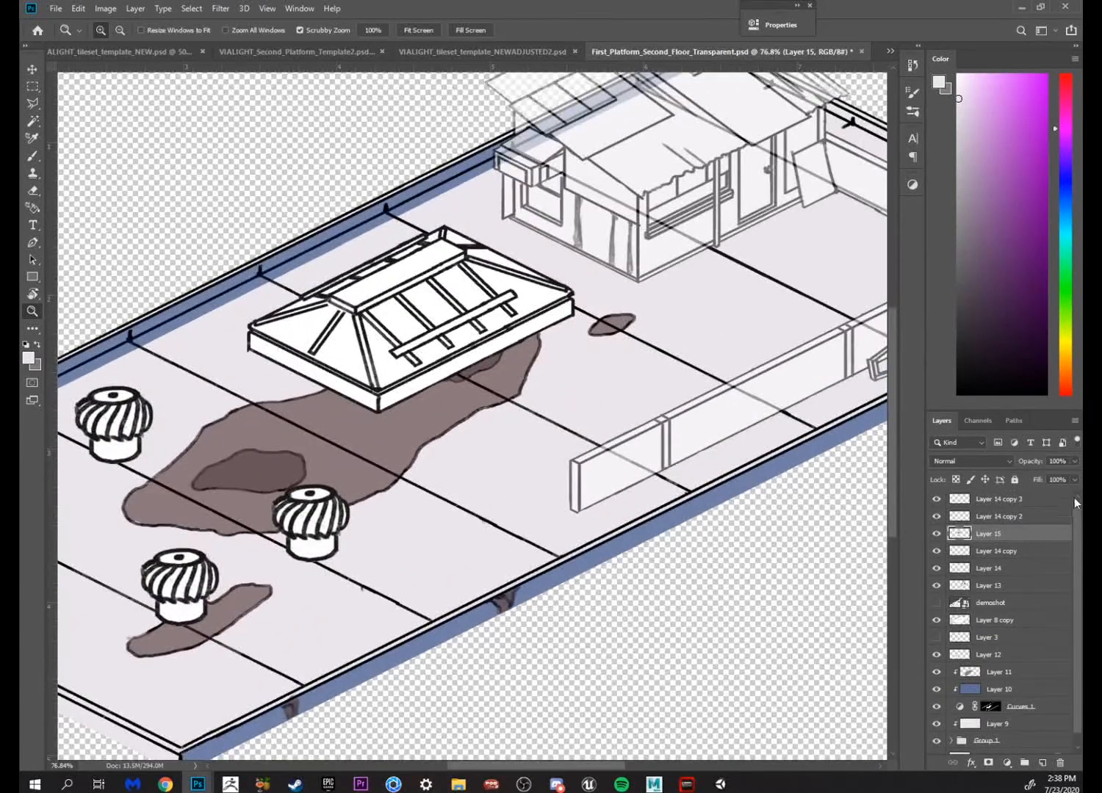
click(936, 585)
click(936, 586)
click(988, 585)
mouse_move(1073, 462)
mouse_down()
mouse_move(1056, 476)
mouse_move(1078, 478)
mouse_up()
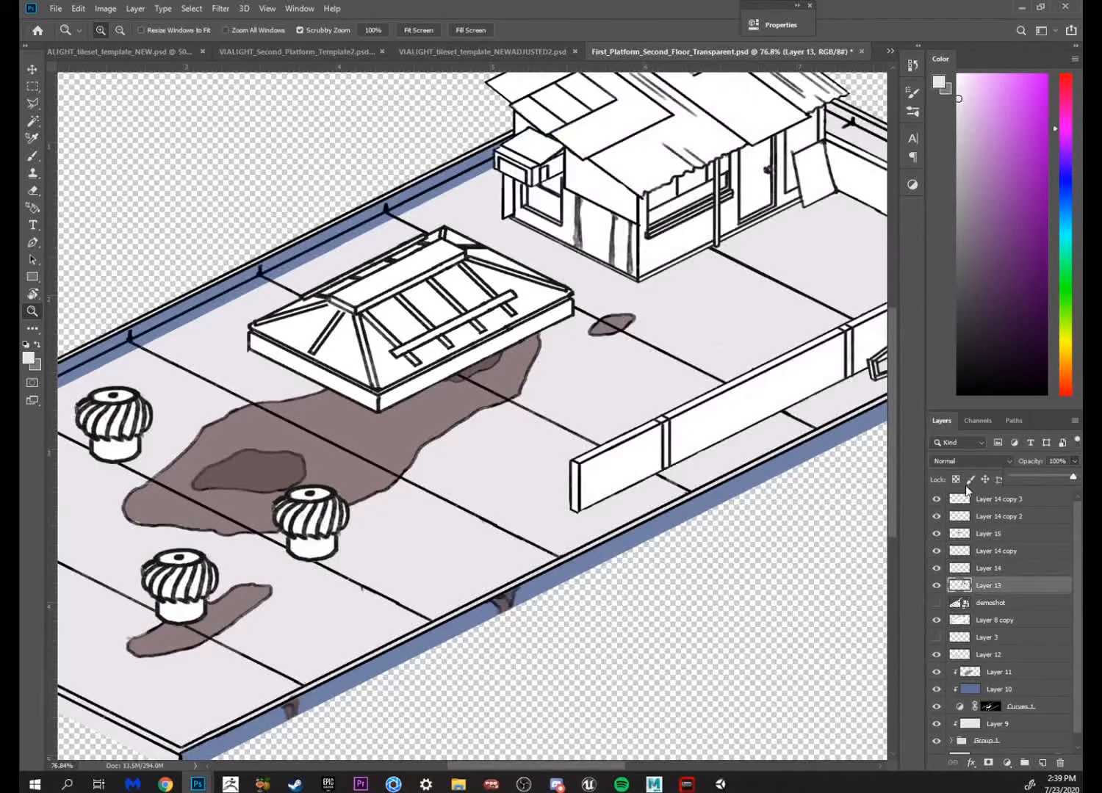
Select the Curves 1 layer mask and compare the drawing with Layer 8 copy hidden and shown
click(674, 362)
drag(669, 364, 654, 375)
mouse_move(722, 337)
mouse_down()
mouse_move(646, 382)
mouse_move(712, 358)
mouse_up()
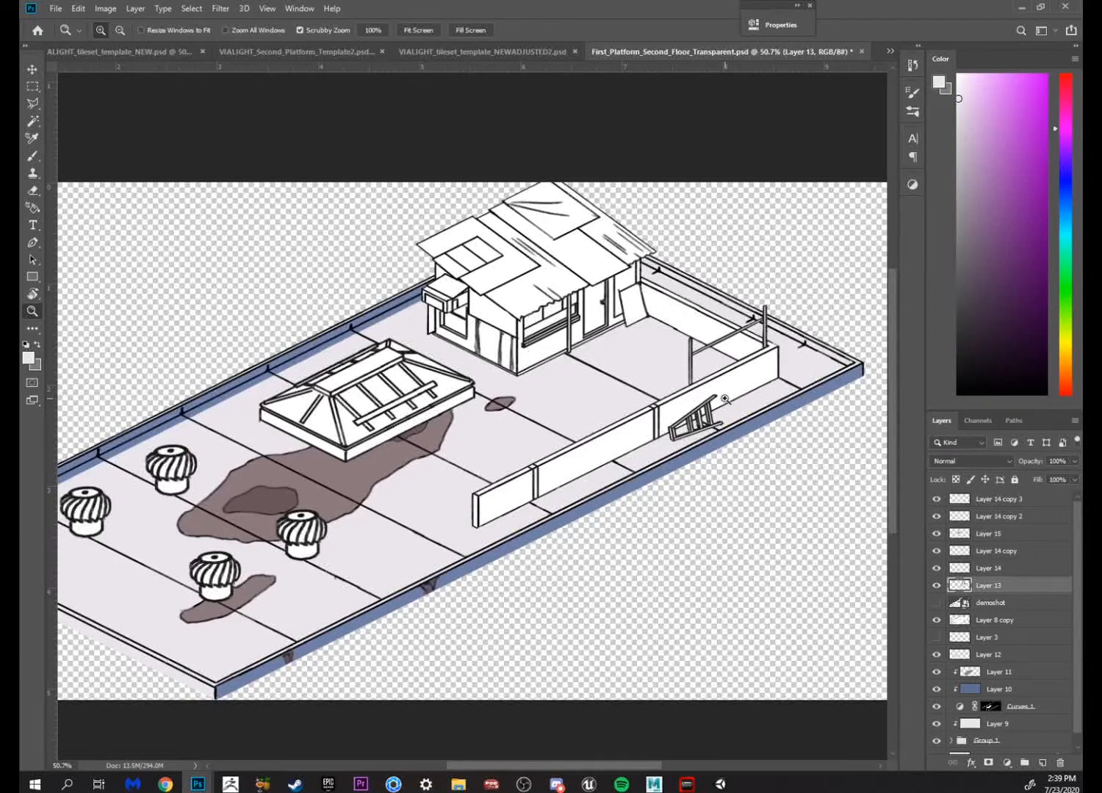
drag(476, 380, 586, 332)
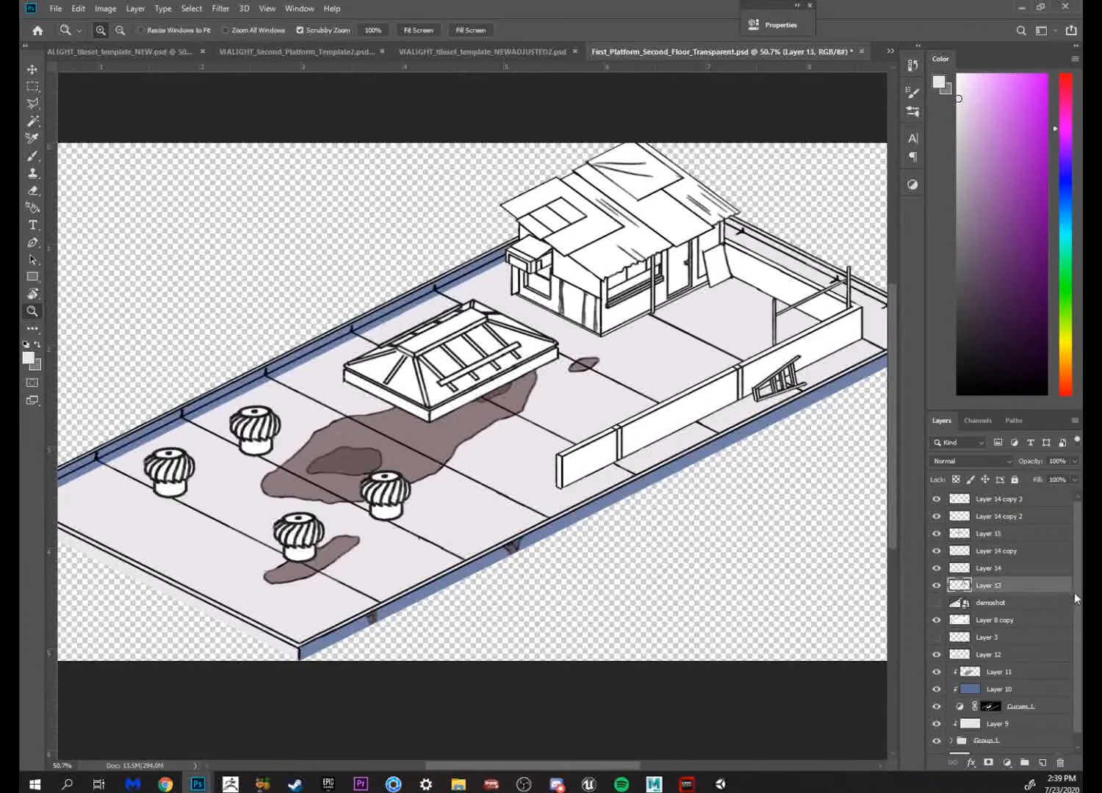
drag(1074, 598, 1074, 653)
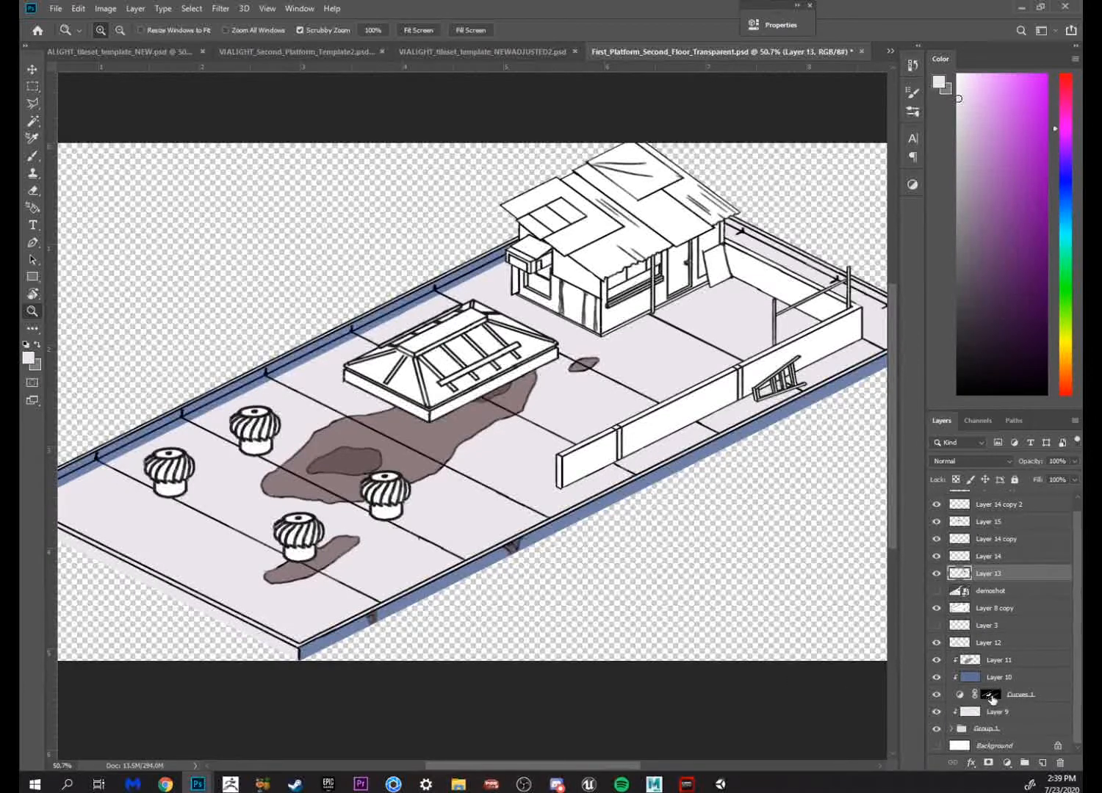
click(991, 695)
click(937, 608)
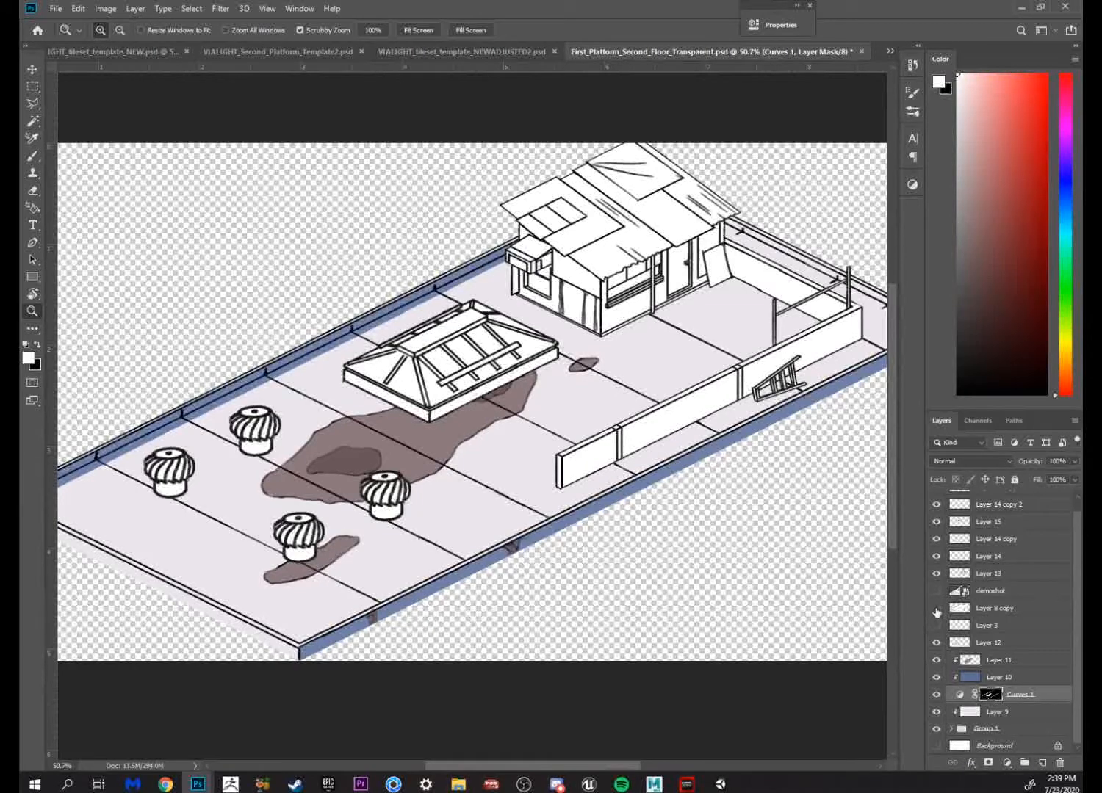
click(937, 608)
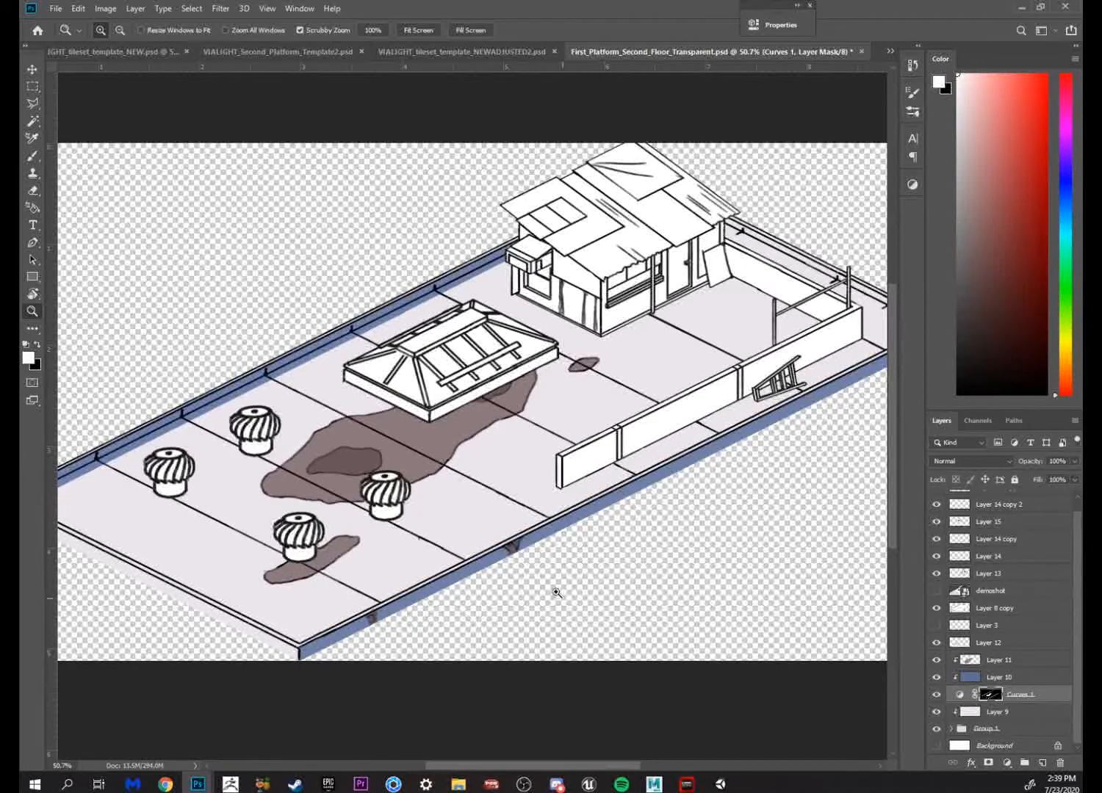
Paint a straight horizontal shadow on the Curves 1 mask from the parapet wall's free front end to the platform edge
drag(761, 258, 547, 293)
drag(561, 411, 595, 365)
key(b)
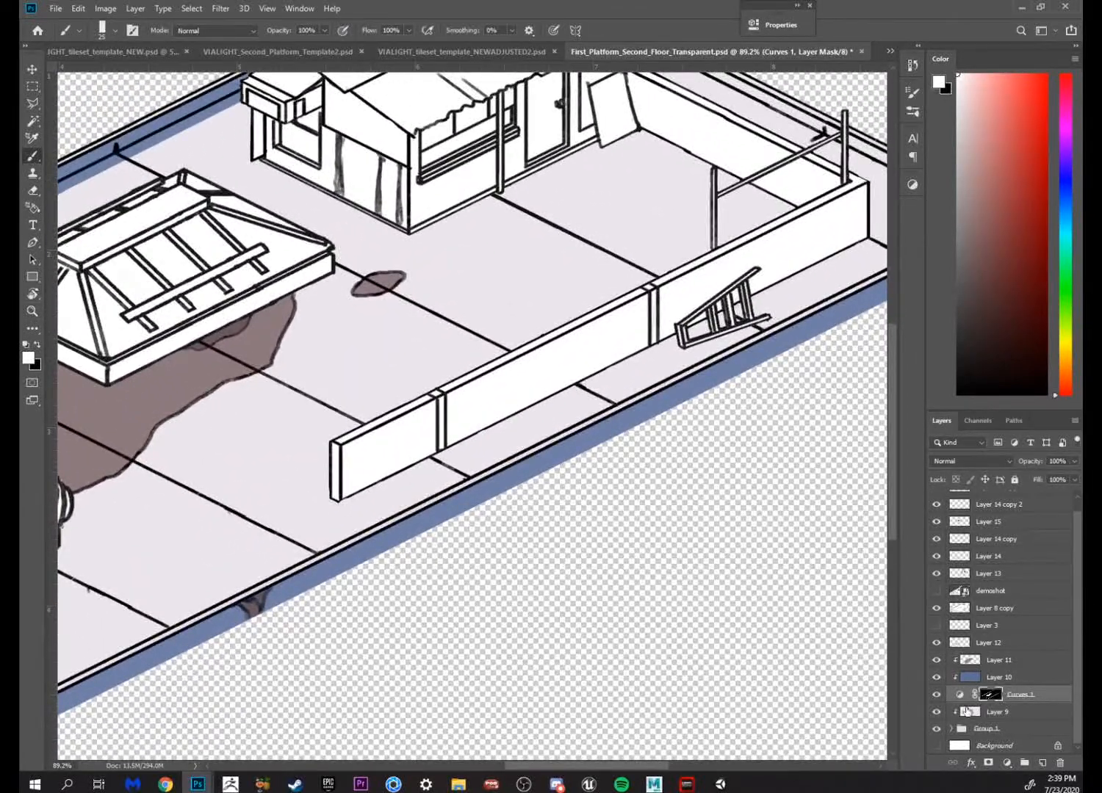
click(936, 696)
click(937, 695)
drag(342, 497, 452, 492)
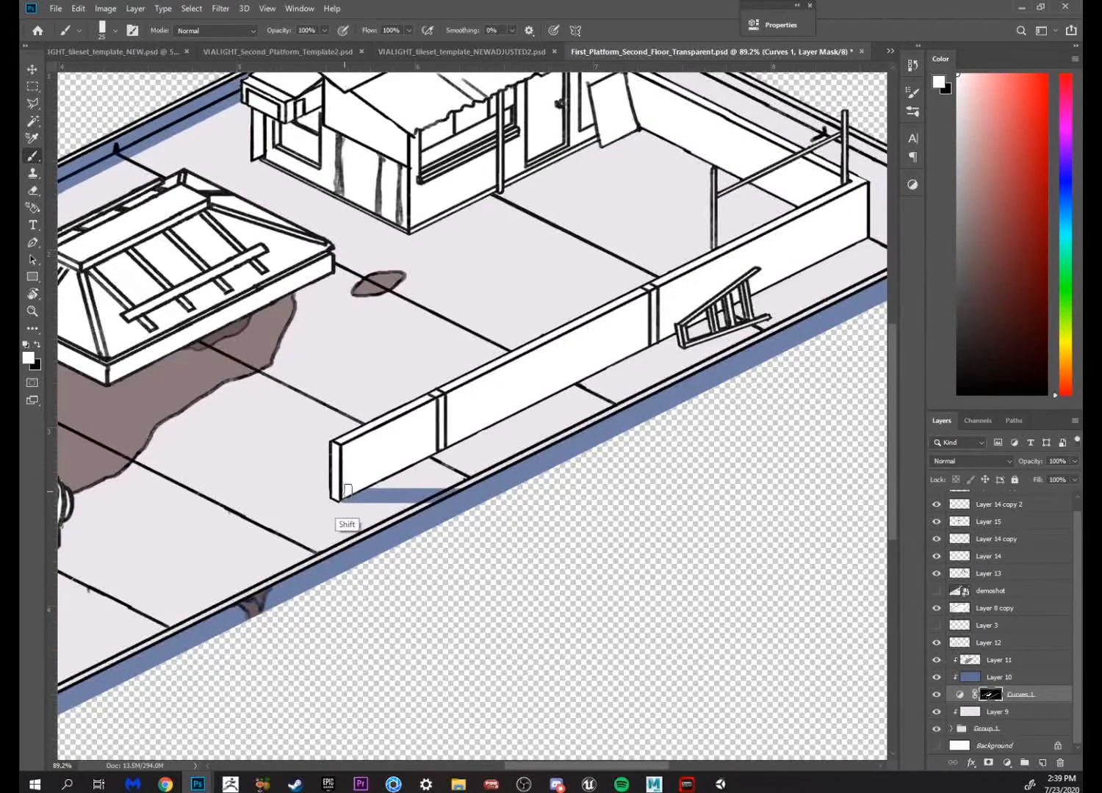
Enlarge the brush and fill the floor strip outside the parapet walls with shadow, out to the platform's front and rear edges
drag(569, 539, 514, 623)
right_click(556, 510)
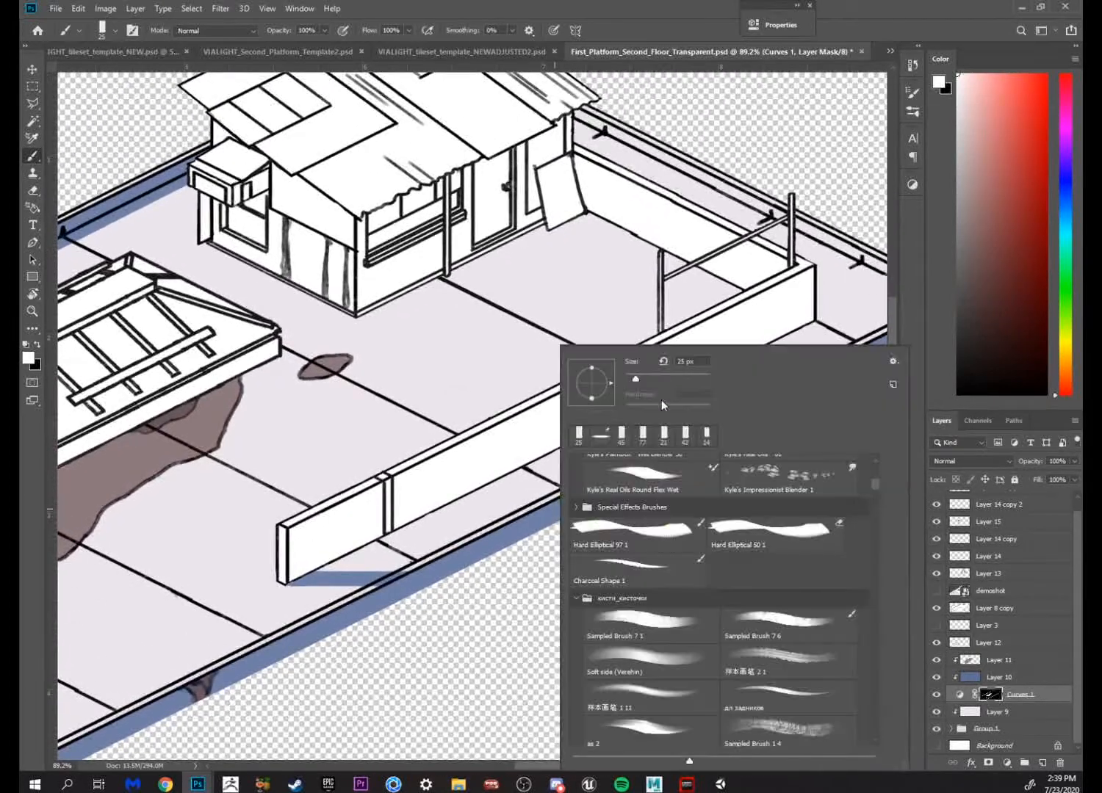
mouse_move(413, 548)
mouse_down()
mouse_move(495, 507)
mouse_move(455, 531)
mouse_move(323, 559)
mouse_move(420, 554)
mouse_move(381, 548)
mouse_move(669, 420)
mouse_move(494, 507)
mouse_move(759, 367)
mouse_move(588, 475)
mouse_move(799, 373)
mouse_move(549, 487)
mouse_up()
mouse_move(470, 531)
mouse_down()
mouse_move(698, 390)
mouse_move(722, 400)
mouse_move(779, 496)
mouse_up()
mouse_move(628, 501)
mouse_down()
mouse_move(635, 473)
mouse_move(648, 482)
mouse_move(394, 345)
mouse_move(463, 354)
mouse_move(636, 414)
mouse_up()
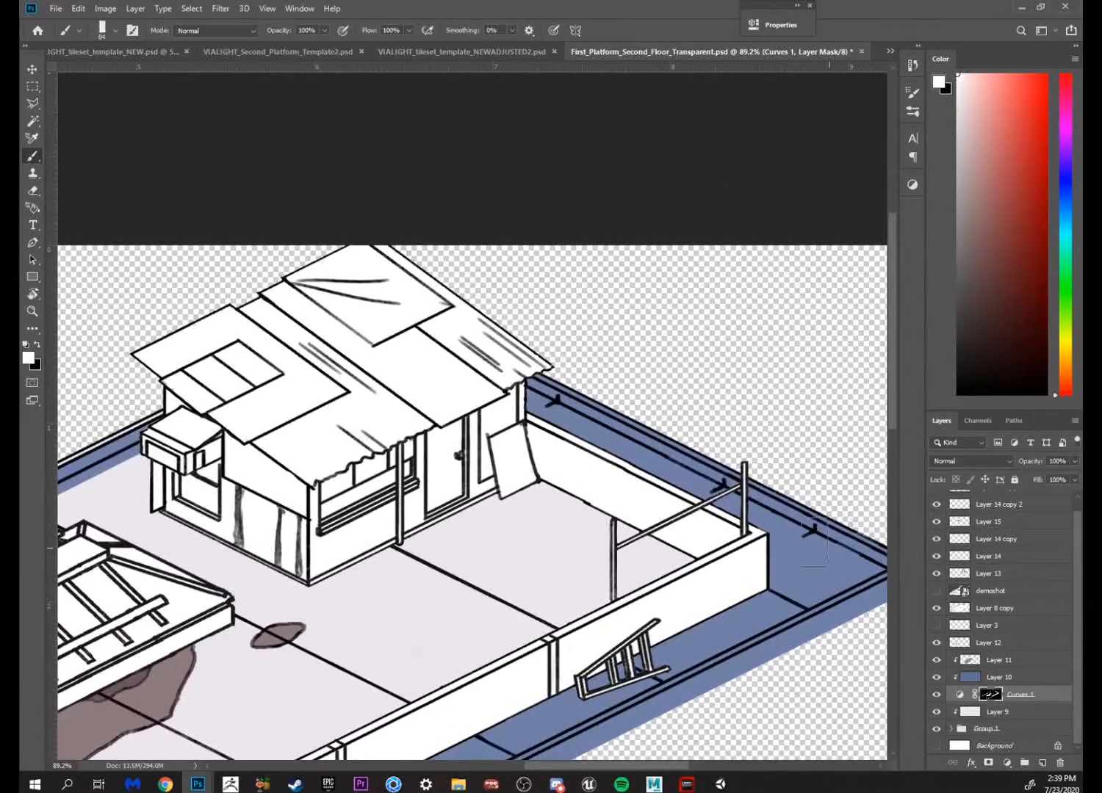
drag(829, 503, 646, 343)
click(936, 573)
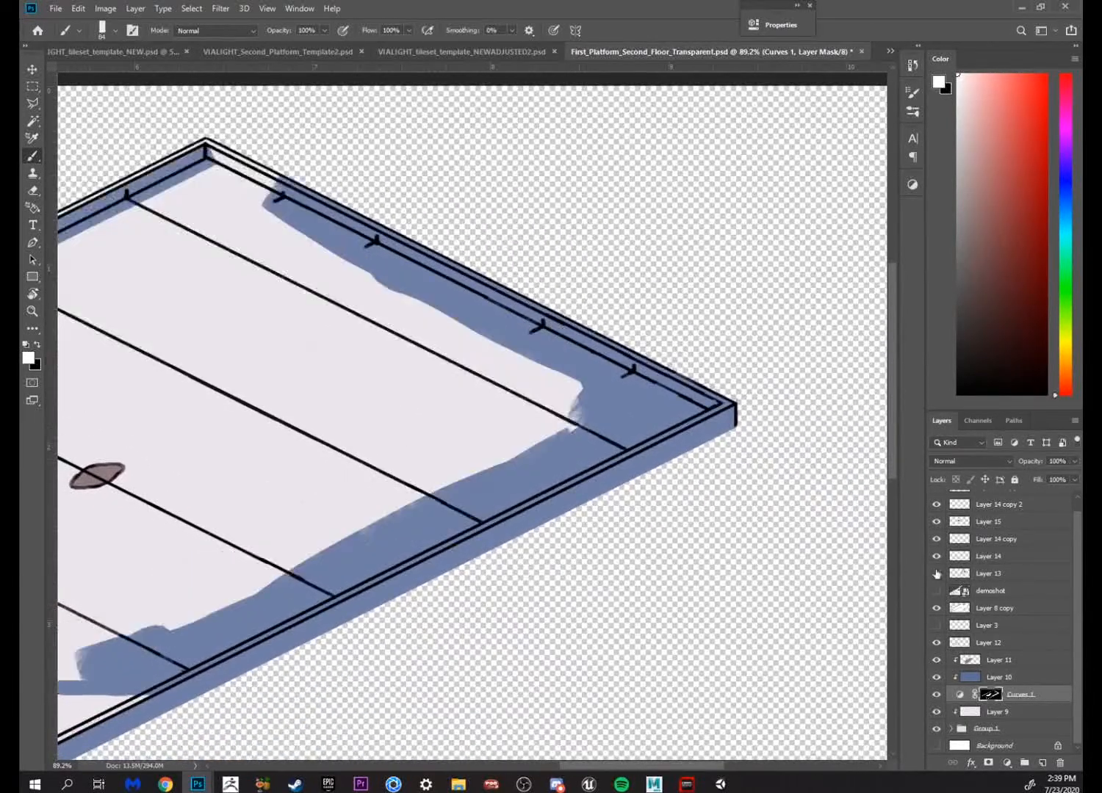
drag(773, 612, 920, 593)
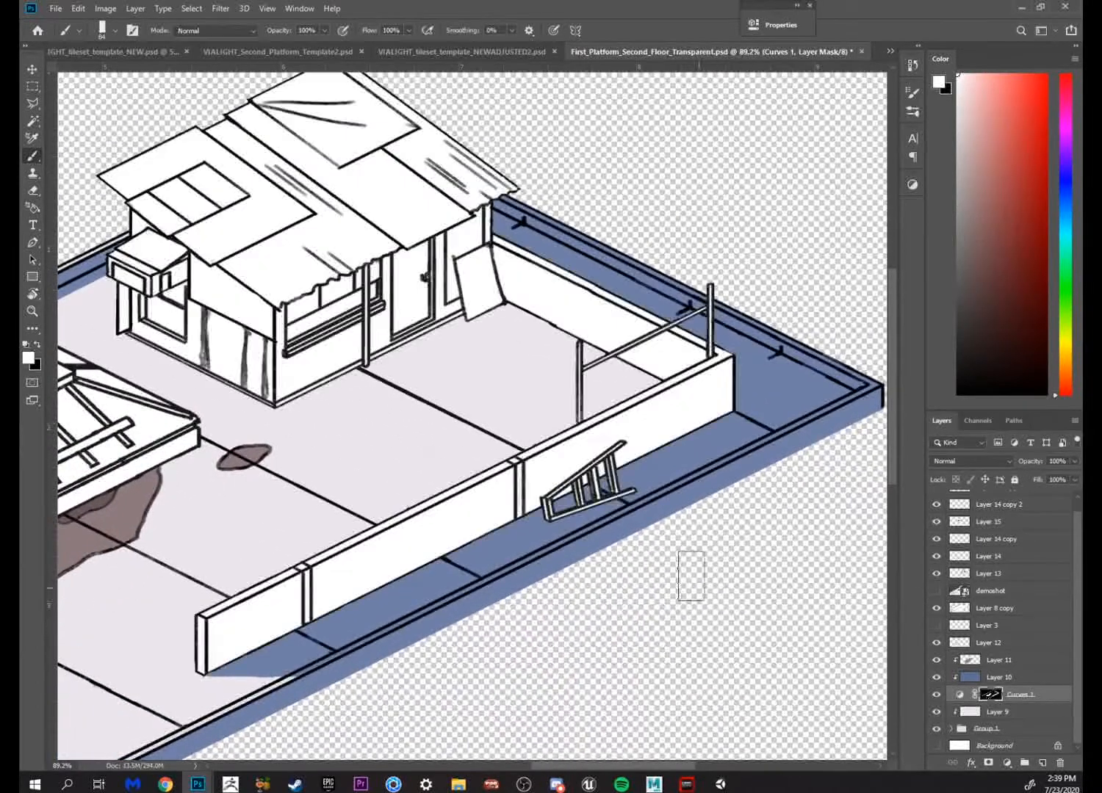
mouse_move(716, 535)
mouse_down()
mouse_move(711, 646)
mouse_move(742, 580)
mouse_move(734, 619)
mouse_up()
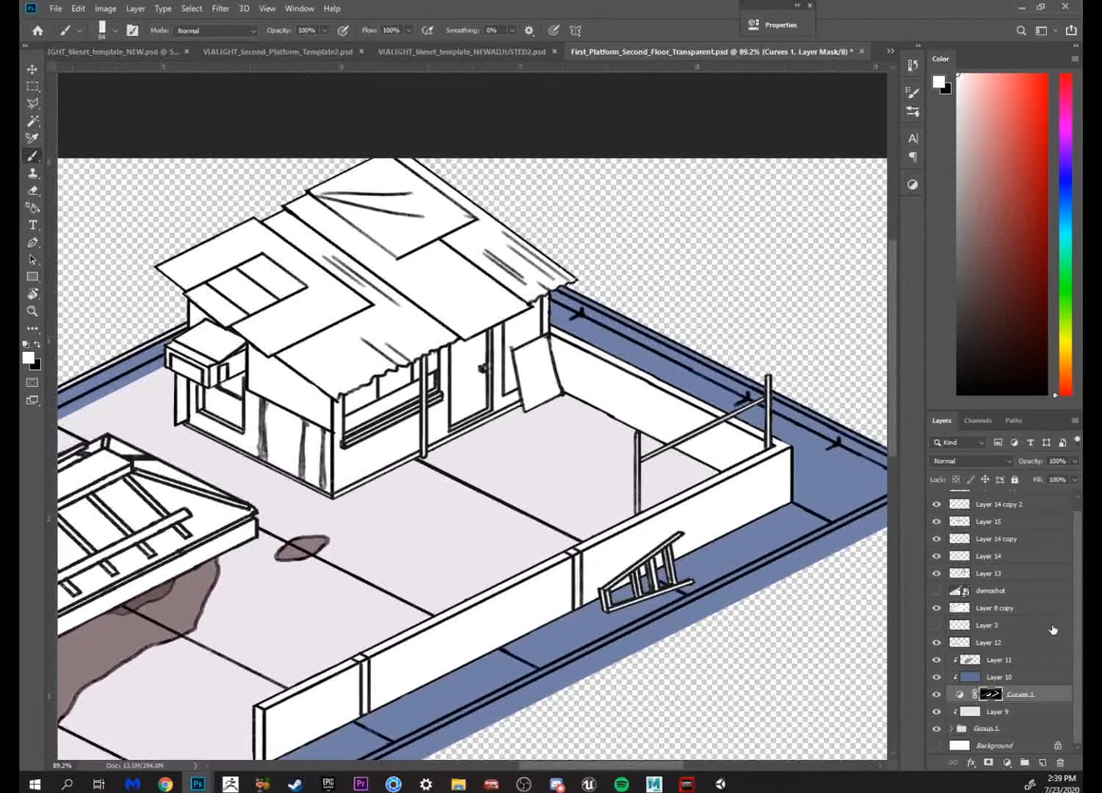
Show the Layer 3 grid and paint a wide horizontal shadow band across the floor from the hut's front corner
click(936, 625)
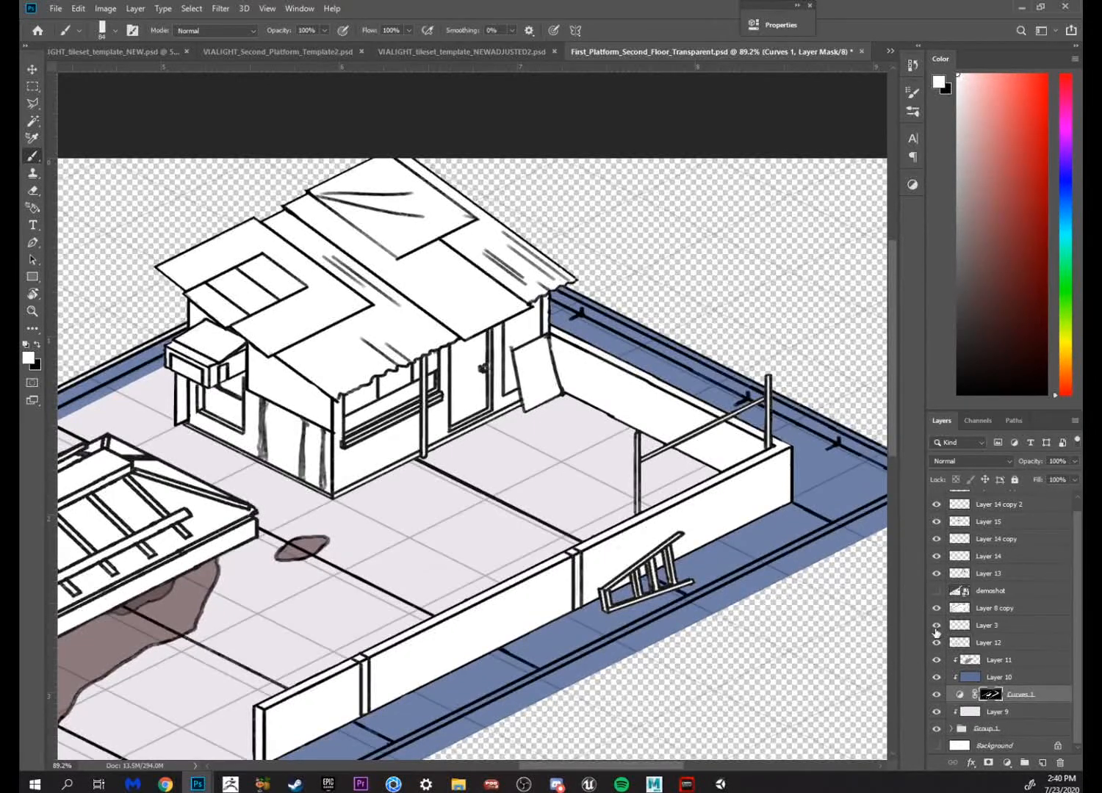
drag(529, 470, 475, 467)
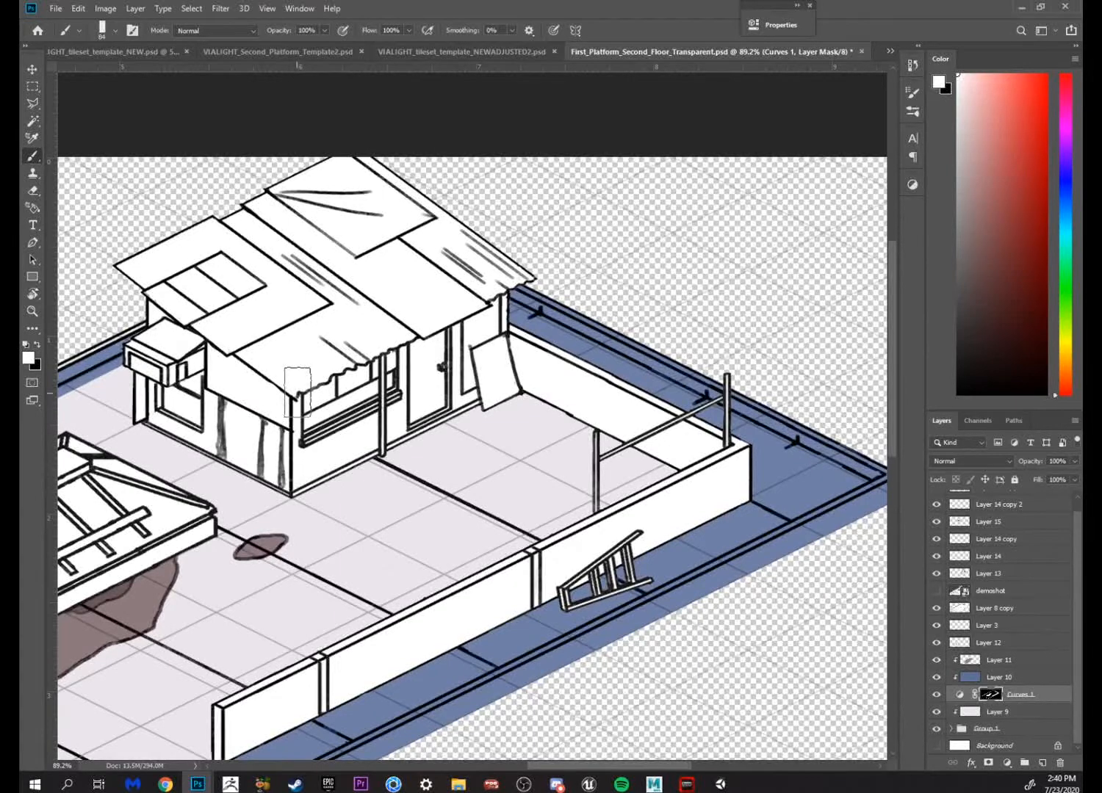
drag(664, 281, 674, 314)
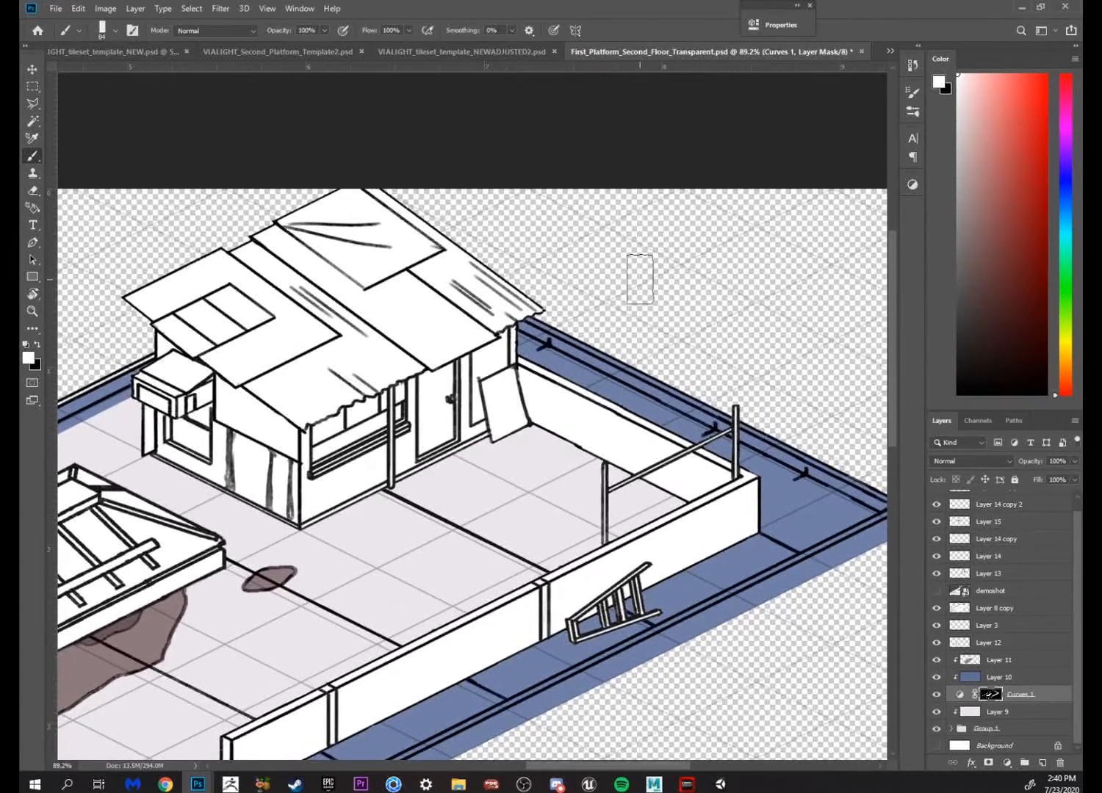
mouse_move(711, 369)
mouse_down()
mouse_move(681, 277)
mouse_move(732, 293)
mouse_move(703, 287)
mouse_up()
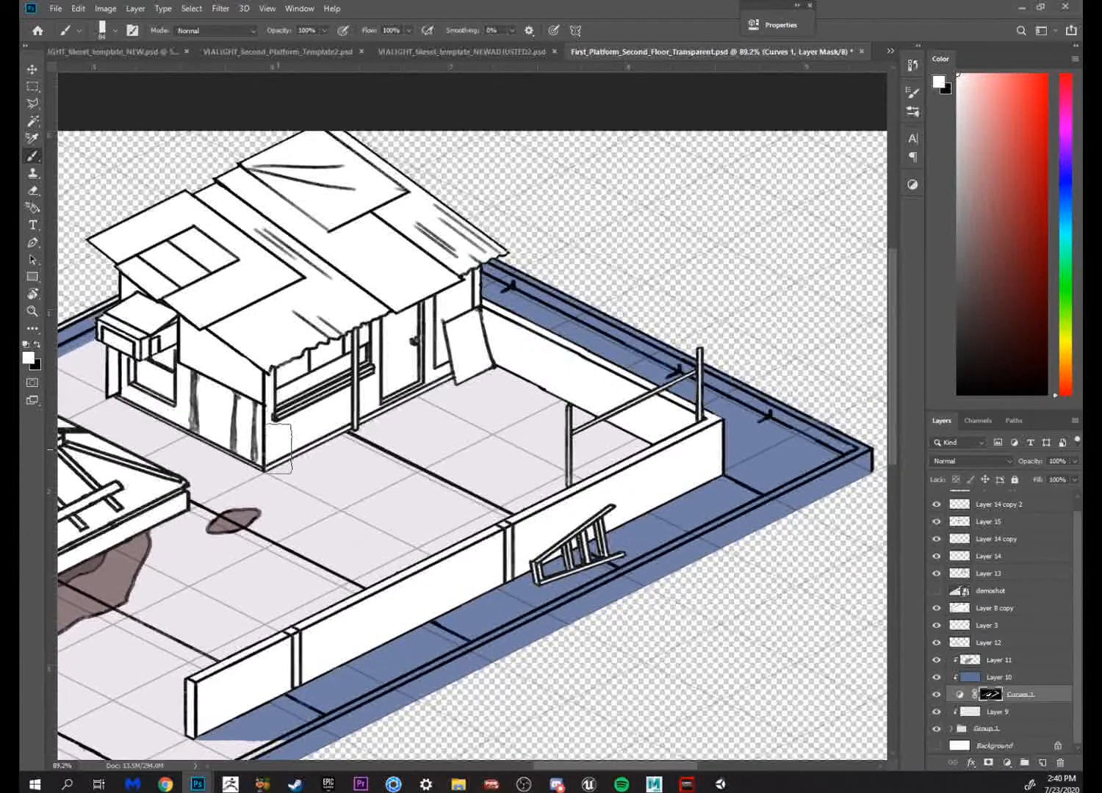
mouse_move(274, 445)
mouse_down()
mouse_move(463, 450)
mouse_move(261, 459)
mouse_move(474, 452)
mouse_move(268, 451)
mouse_move(552, 428)
mouse_up()
Erase the brown tint on Layer 11 where the shadow meets the hut's front corner
key(e)
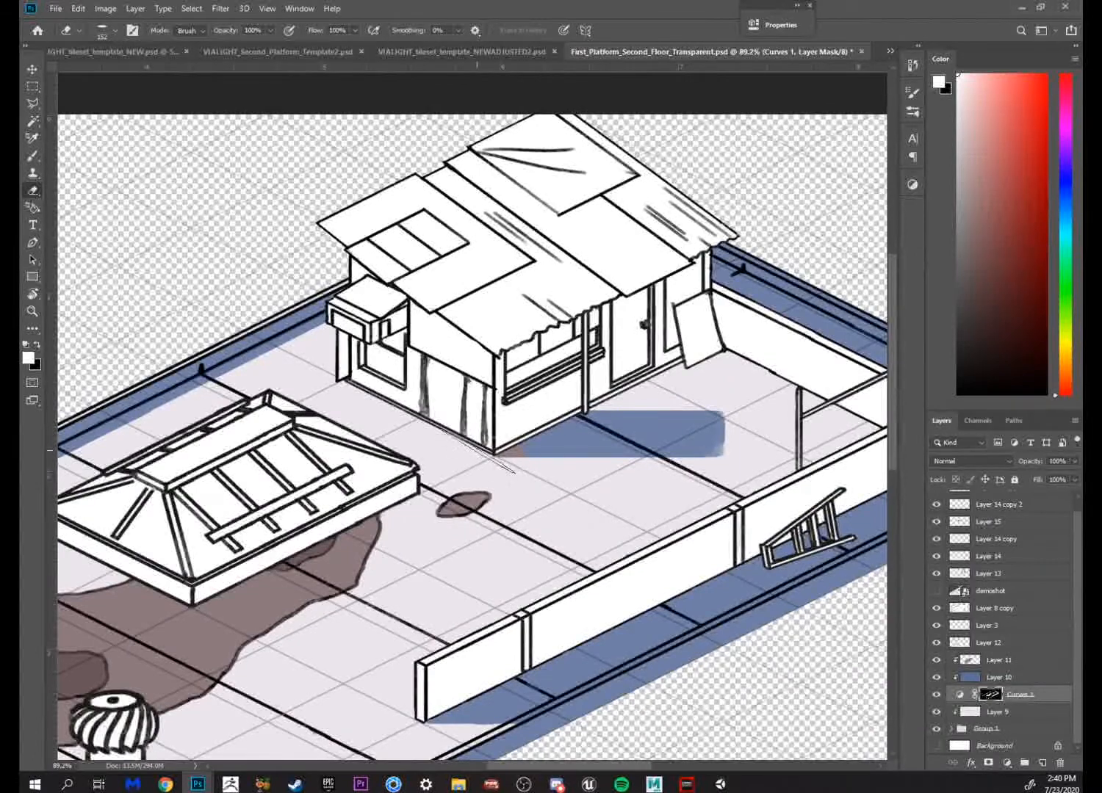
drag(624, 483, 741, 437)
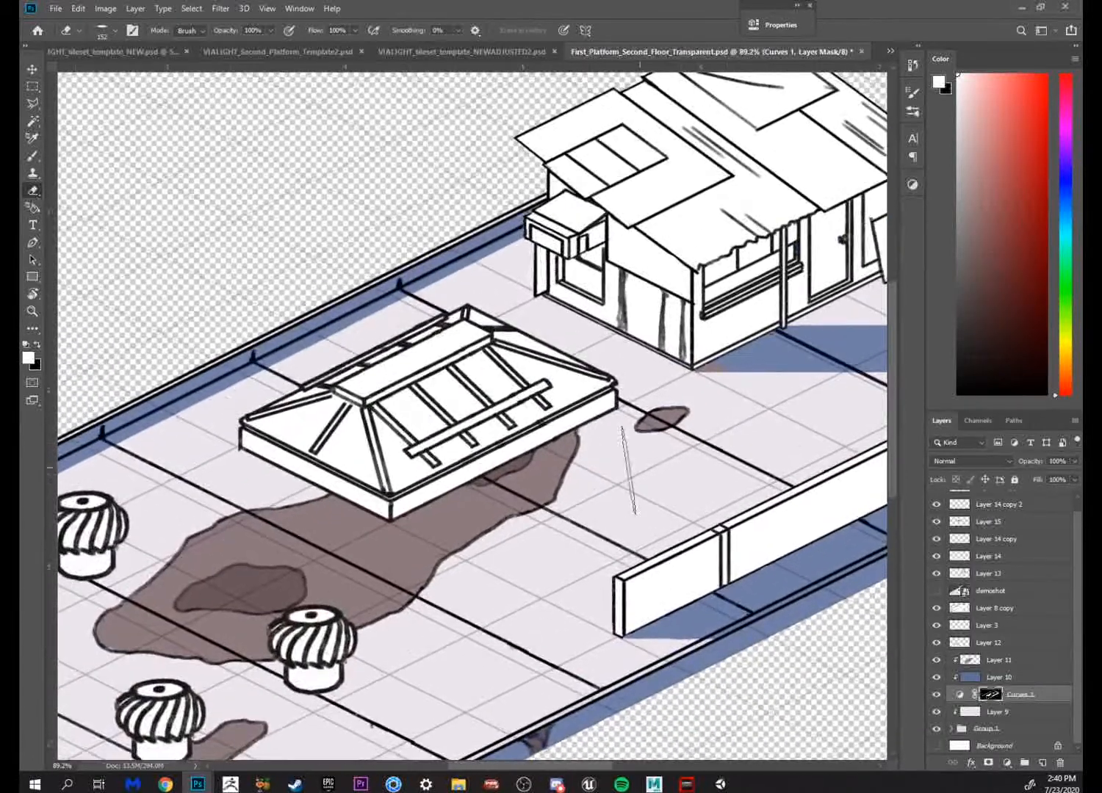
drag(666, 458, 613, 477)
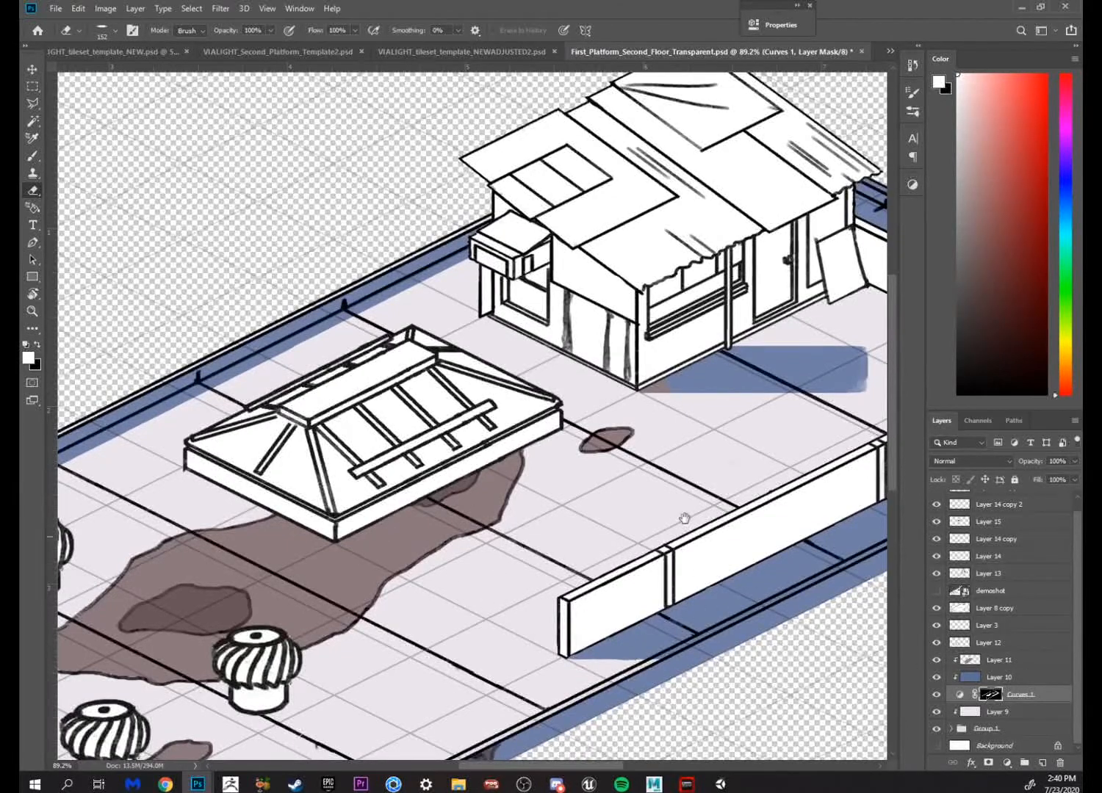
drag(685, 518, 645, 398)
key(z)
drag(703, 375, 551, 431)
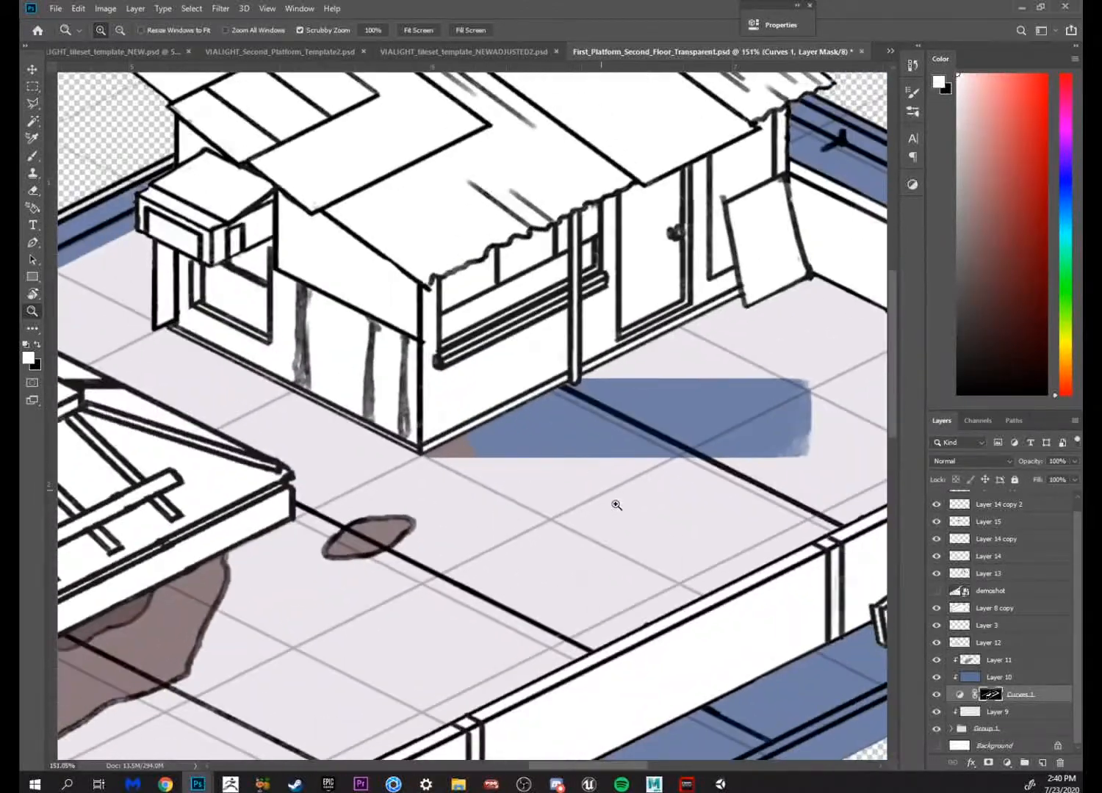
drag(831, 571, 519, 622)
drag(649, 553, 600, 558)
scroll(601, 558, up, 2)
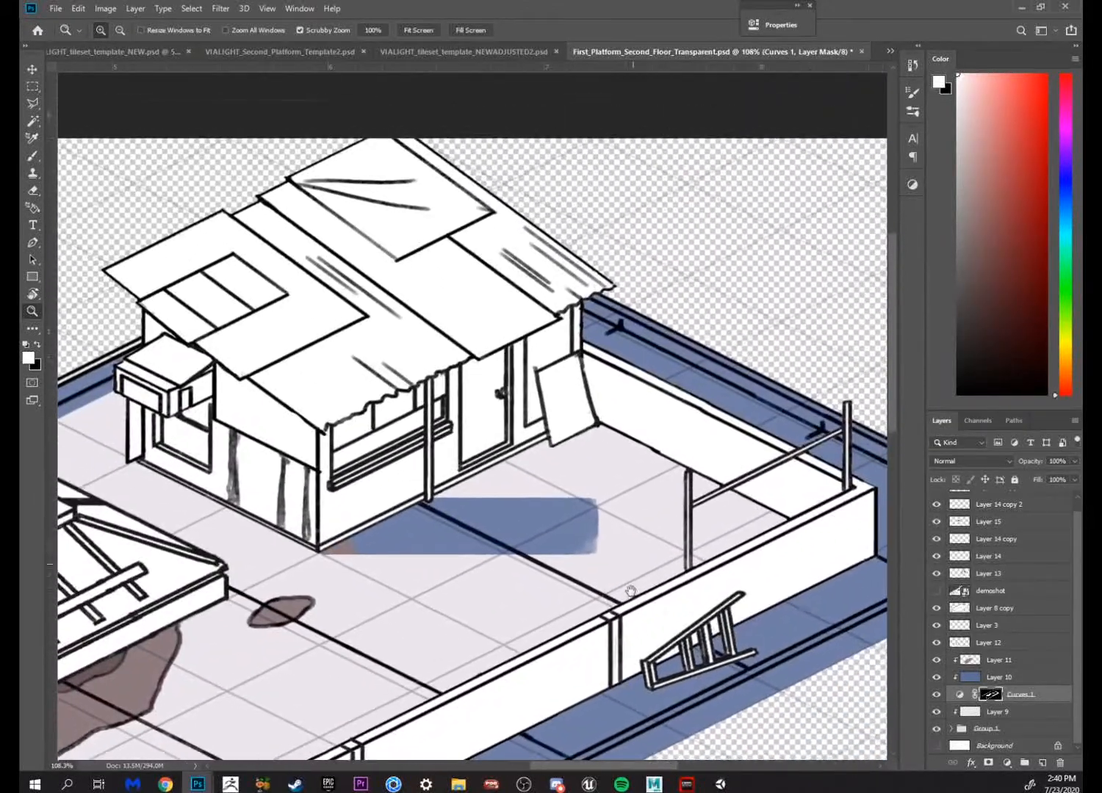
click(979, 660)
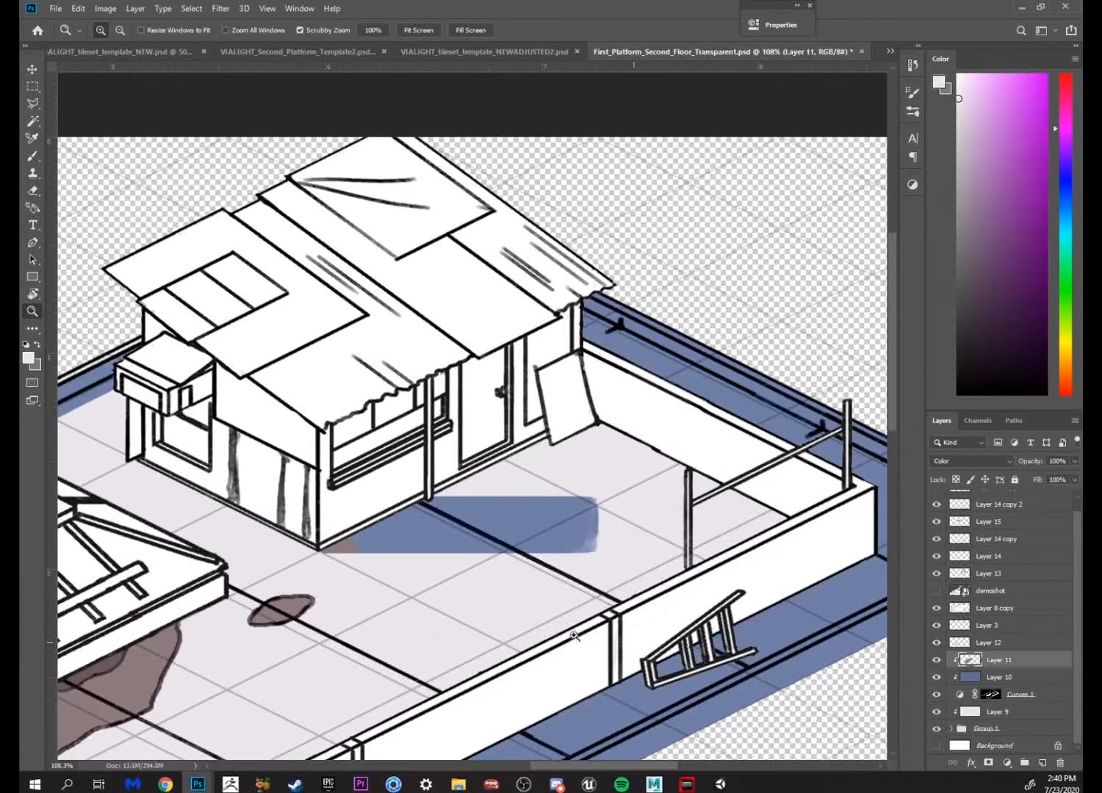
key(e)
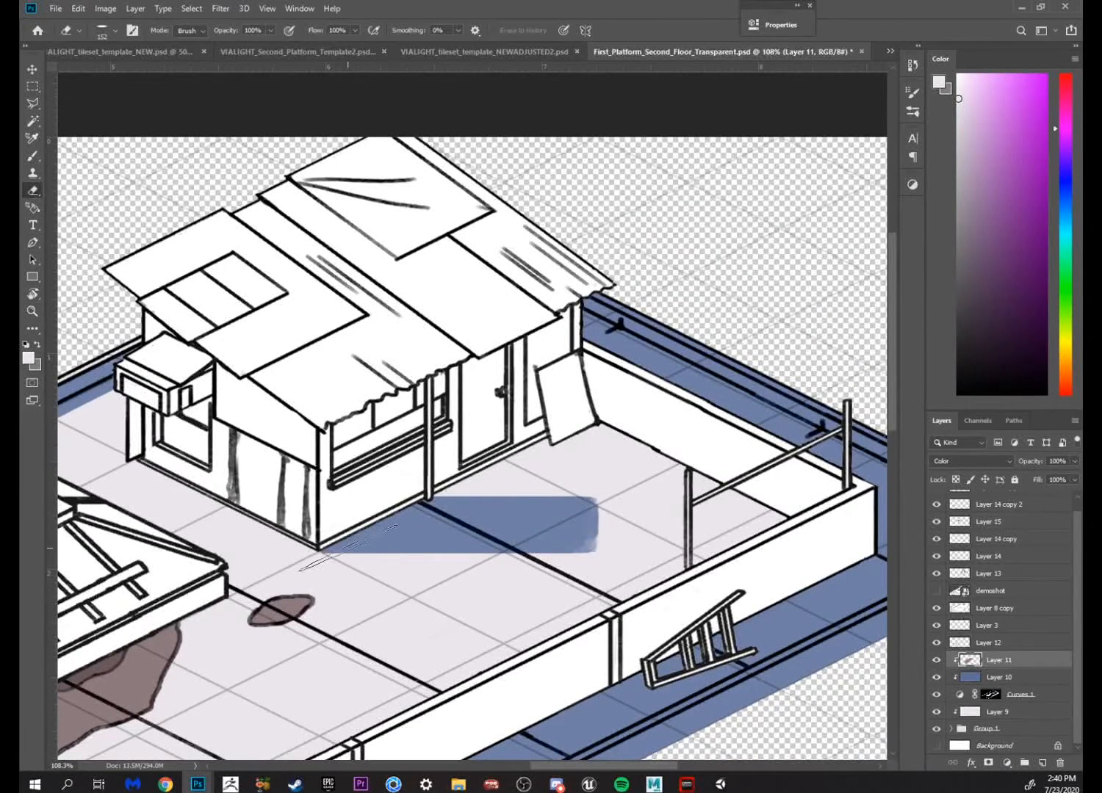
mouse_move(746, 636)
mouse_down()
mouse_move(753, 595)
mouse_move(771, 642)
mouse_up()
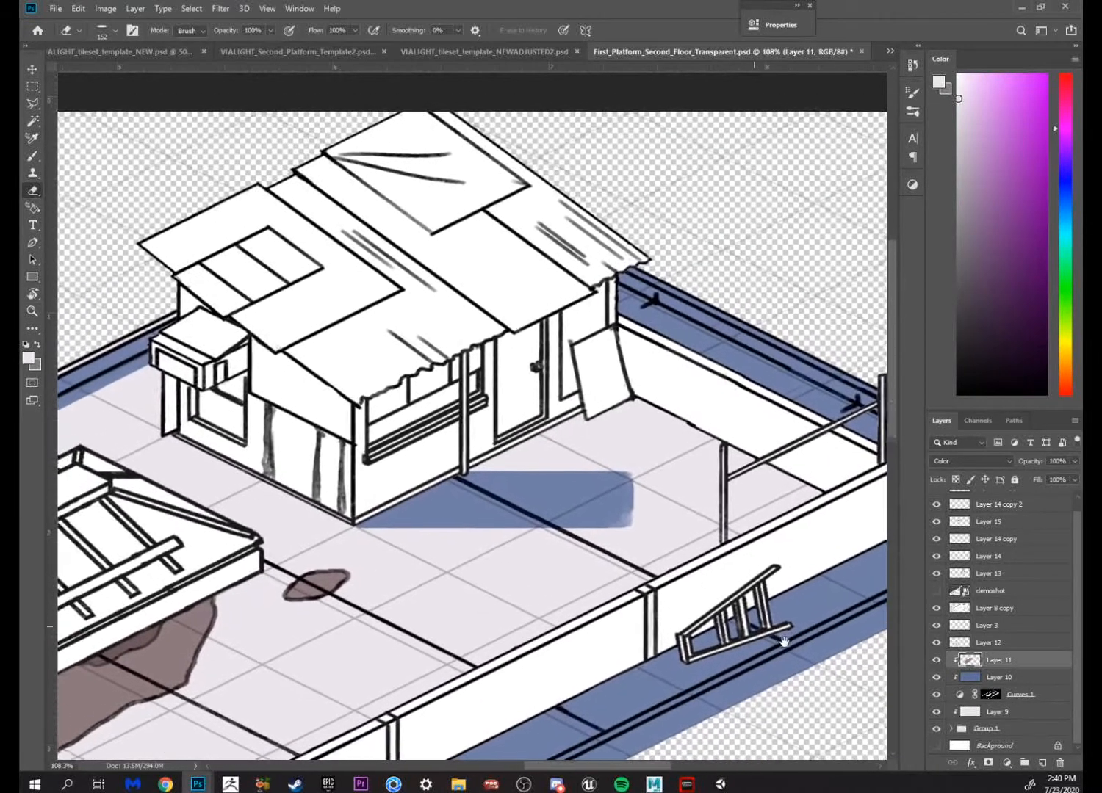
drag(725, 550, 644, 573)
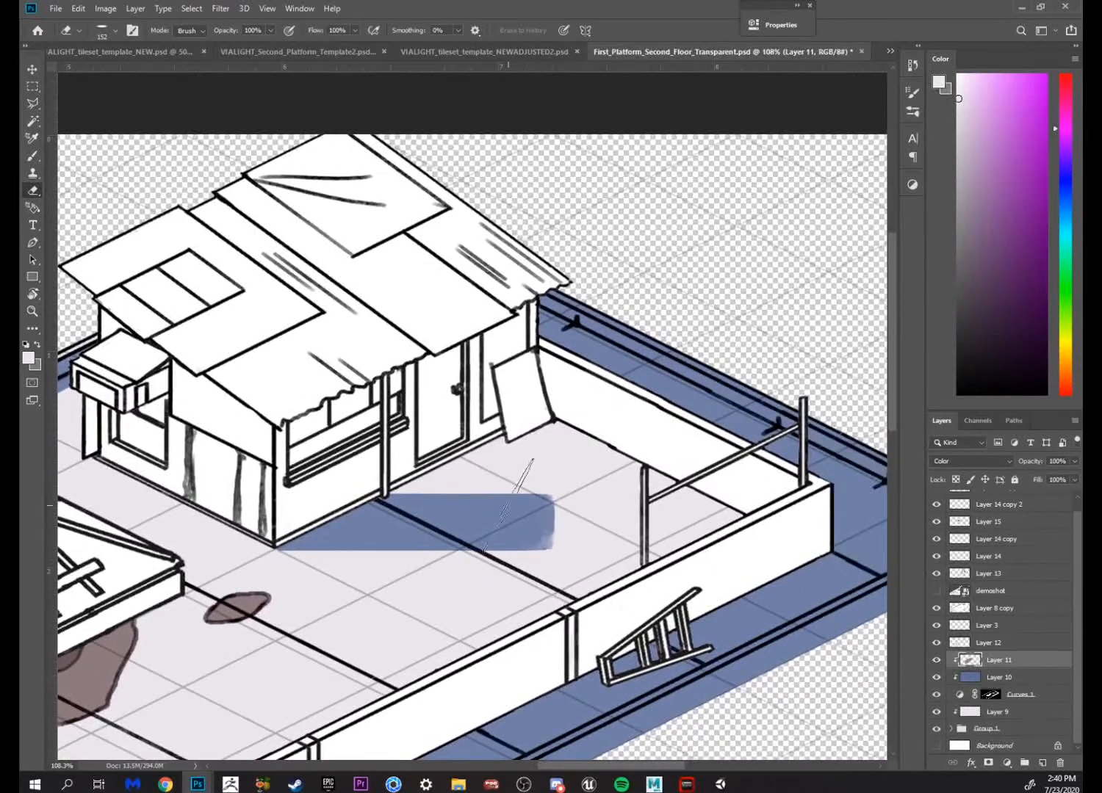
Extend the hut's shadow on the Curves 1 mask parallel to its front wall up to the rear parapet, filling the floor between
key(b)
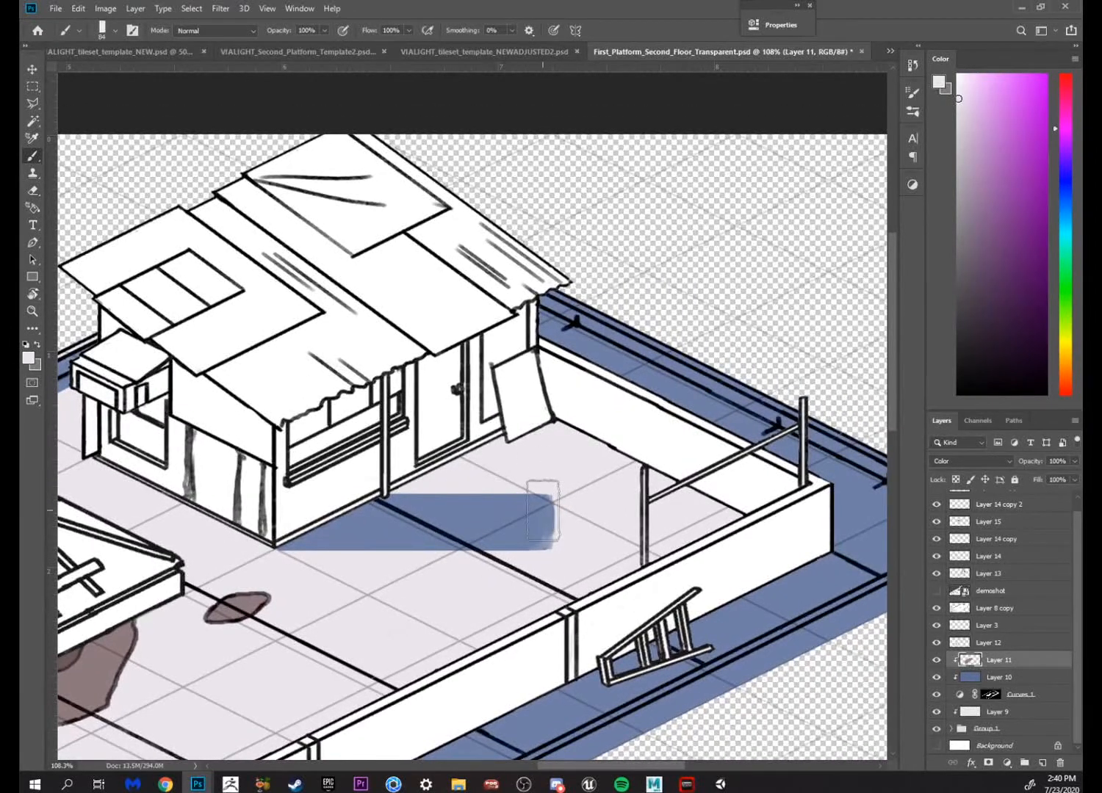
drag(542, 522, 698, 489)
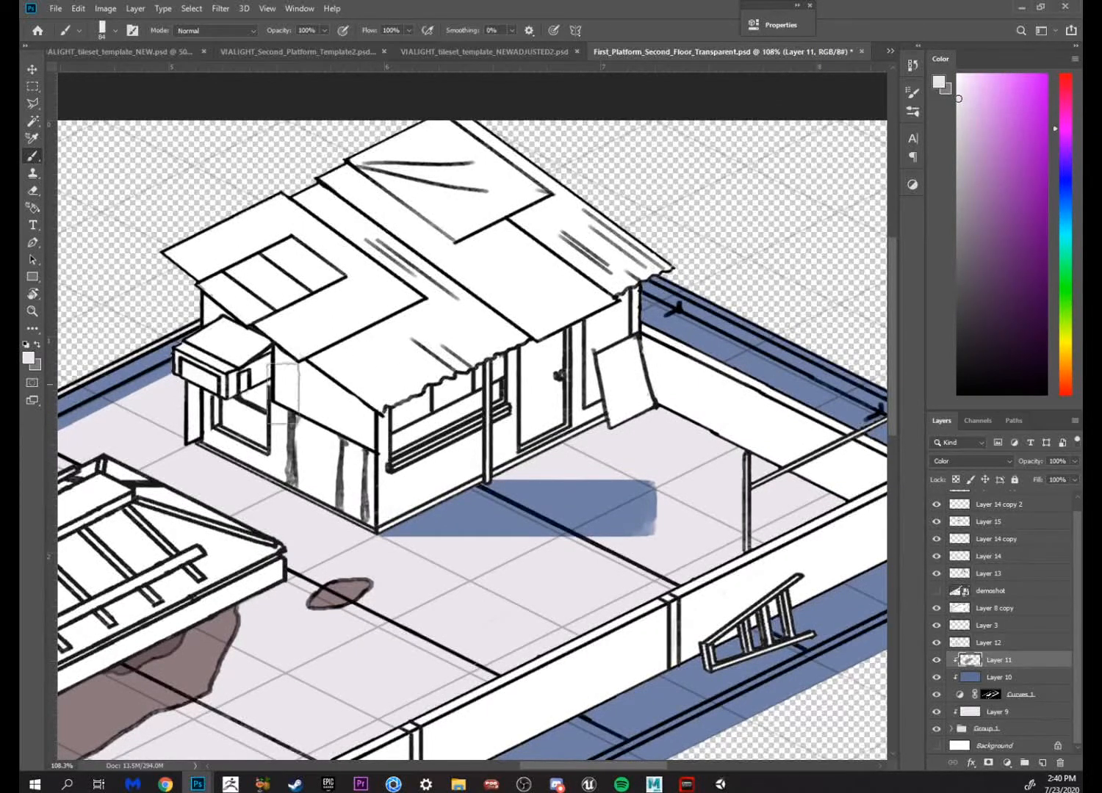
drag(724, 540, 641, 573)
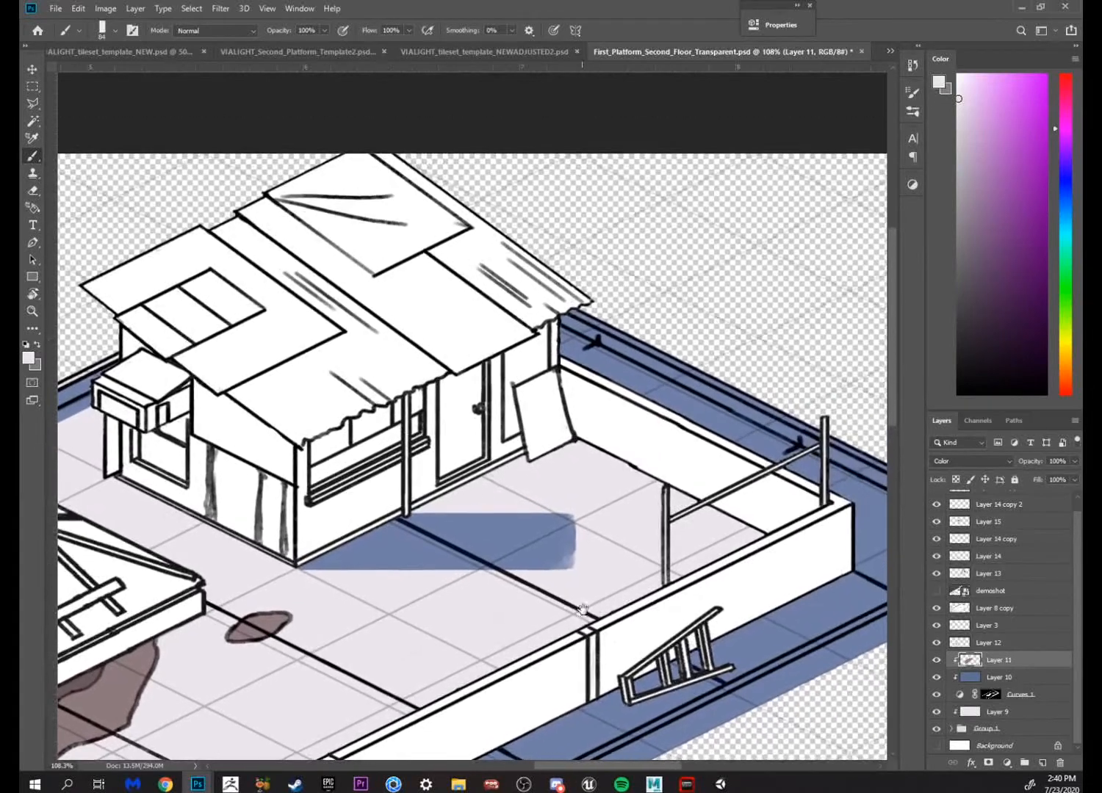
key(r)
drag(790, 580, 589, 658)
drag(698, 567, 769, 515)
key(b)
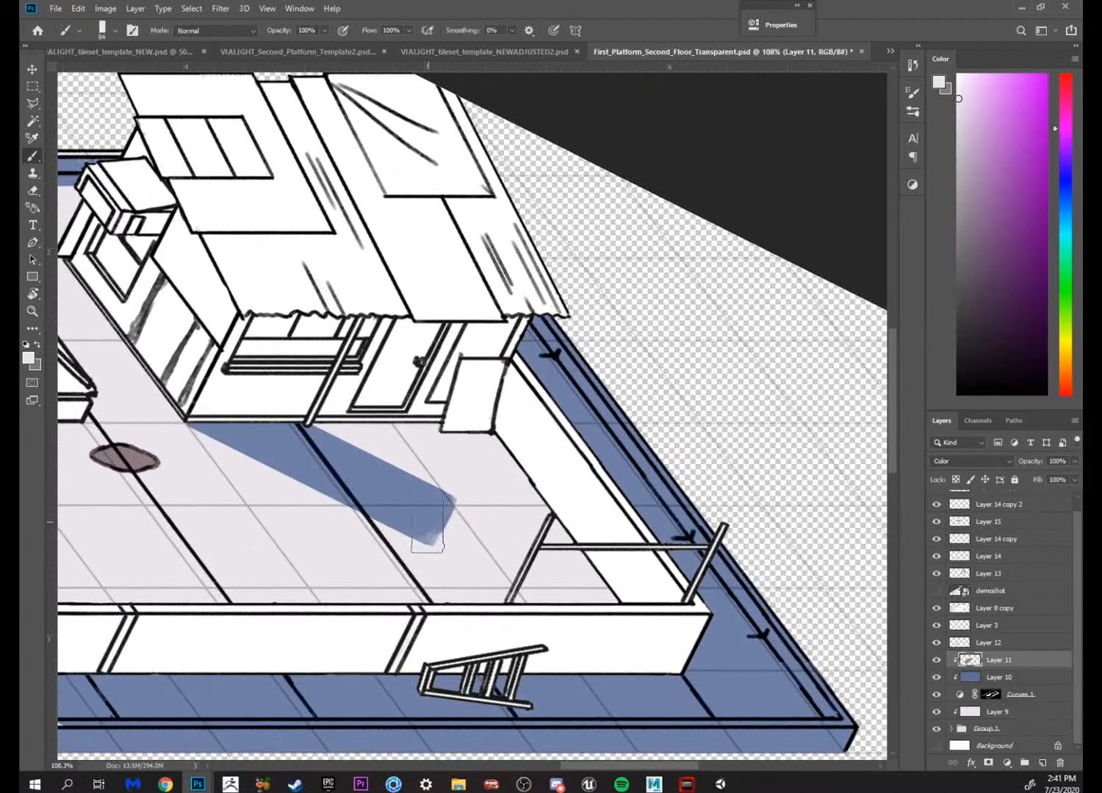
click(438, 522)
key(ctrl+z)
click(997, 696)
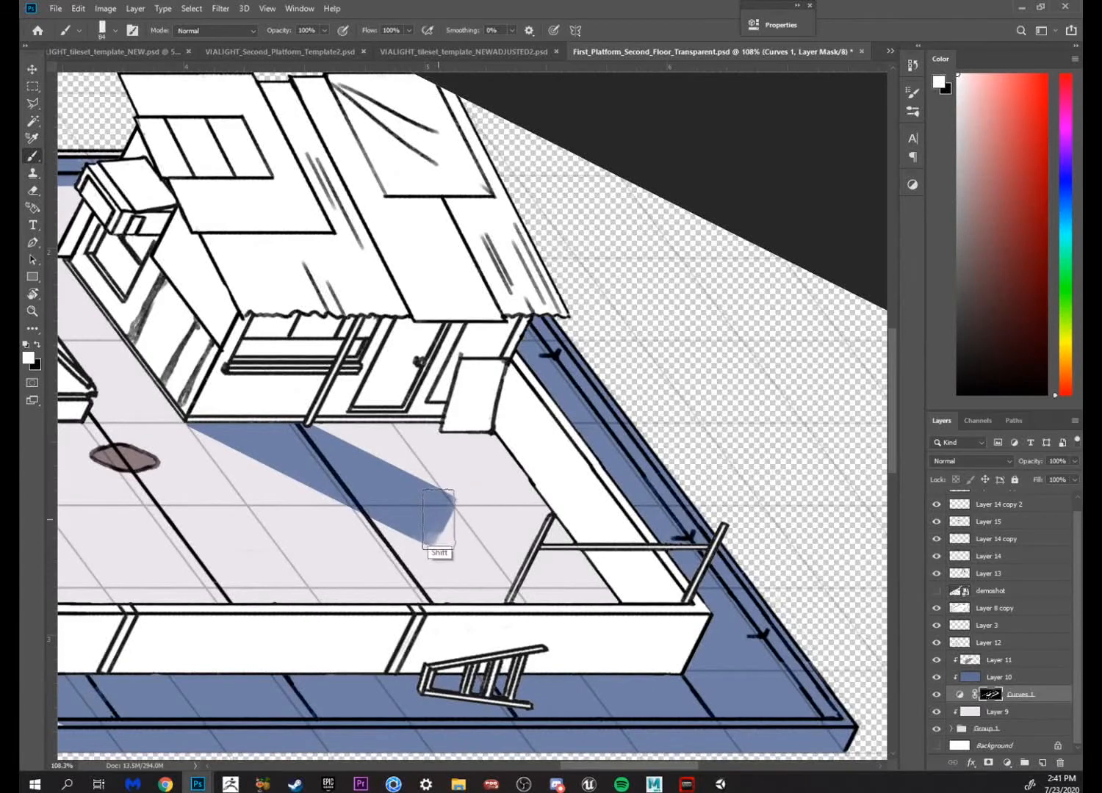
drag(438, 523, 553, 522)
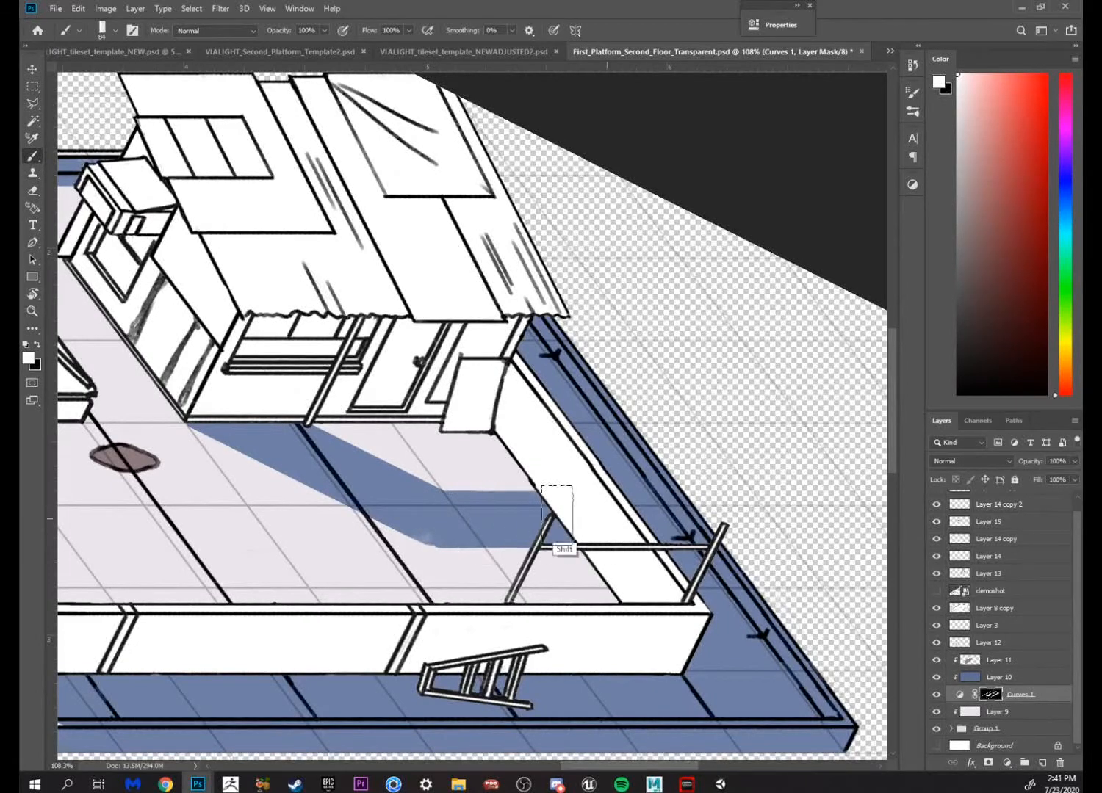
mouse_move(331, 419)
mouse_down()
mouse_move(428, 475)
mouse_move(300, 419)
mouse_move(383, 461)
mouse_move(402, 447)
mouse_move(474, 479)
mouse_move(439, 418)
mouse_move(505, 476)
mouse_move(527, 484)
mouse_move(510, 469)
mouse_move(544, 469)
mouse_up()
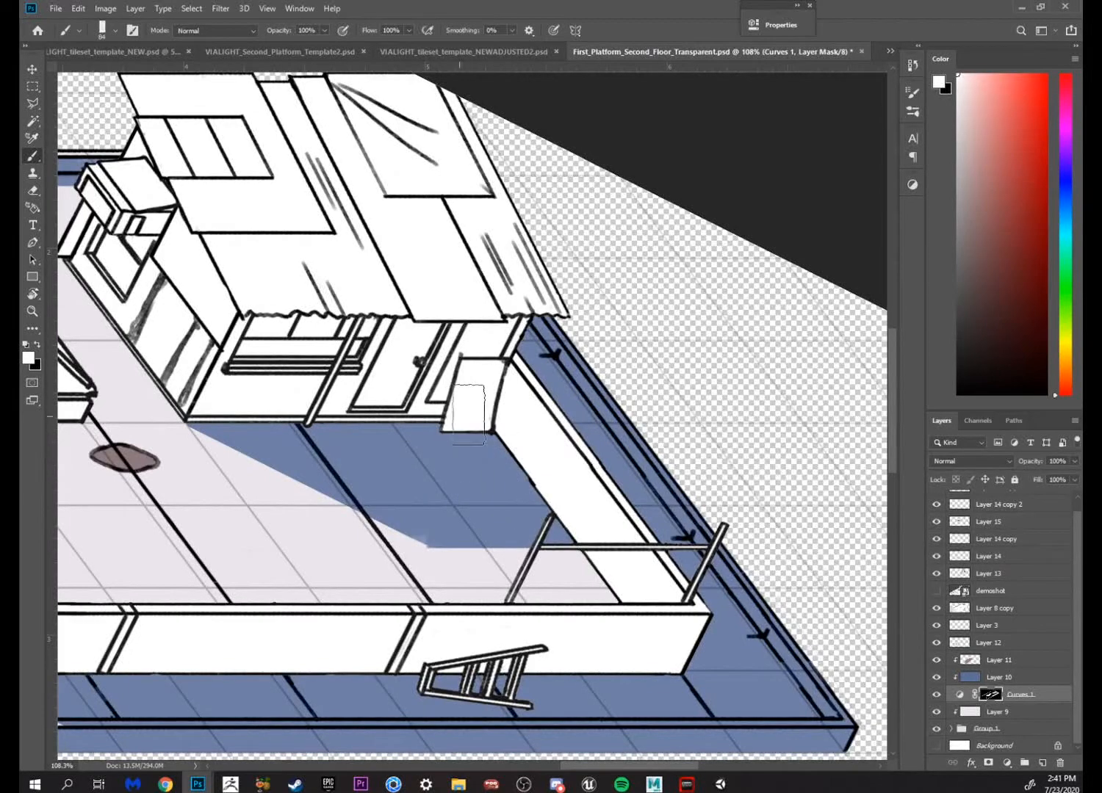
key(r)
mouse_move(659, 473)
mouse_down()
mouse_move(678, 411)
mouse_move(651, 309)
mouse_move(650, 388)
mouse_up()
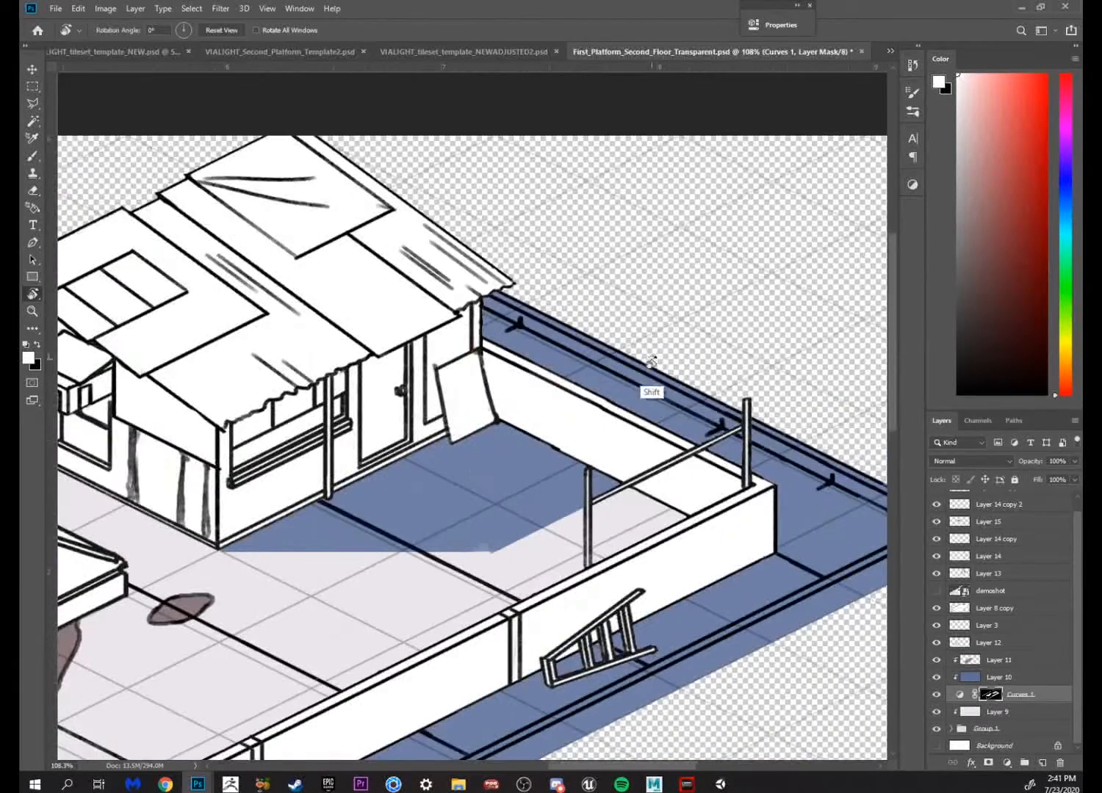
Switch the painting colour to black and clean up the lower edge of the hut's shadow on the Curves 1 mask
key(b)
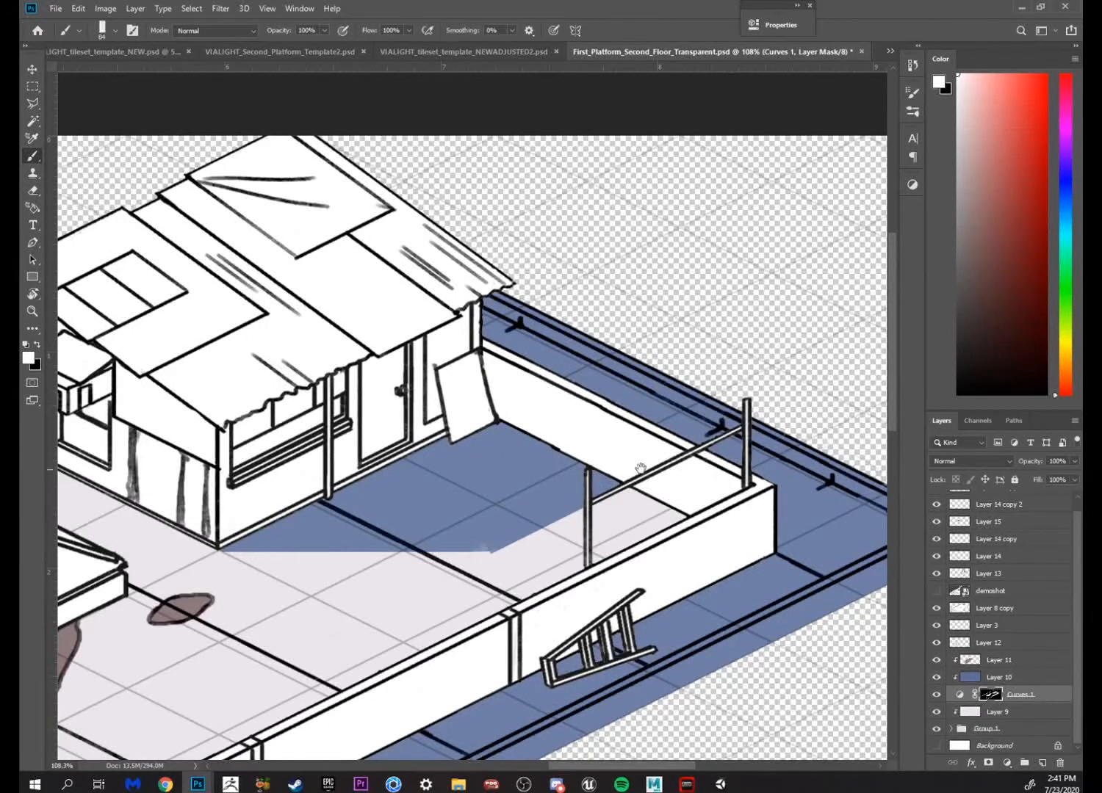
scroll(630, 426, down, 2)
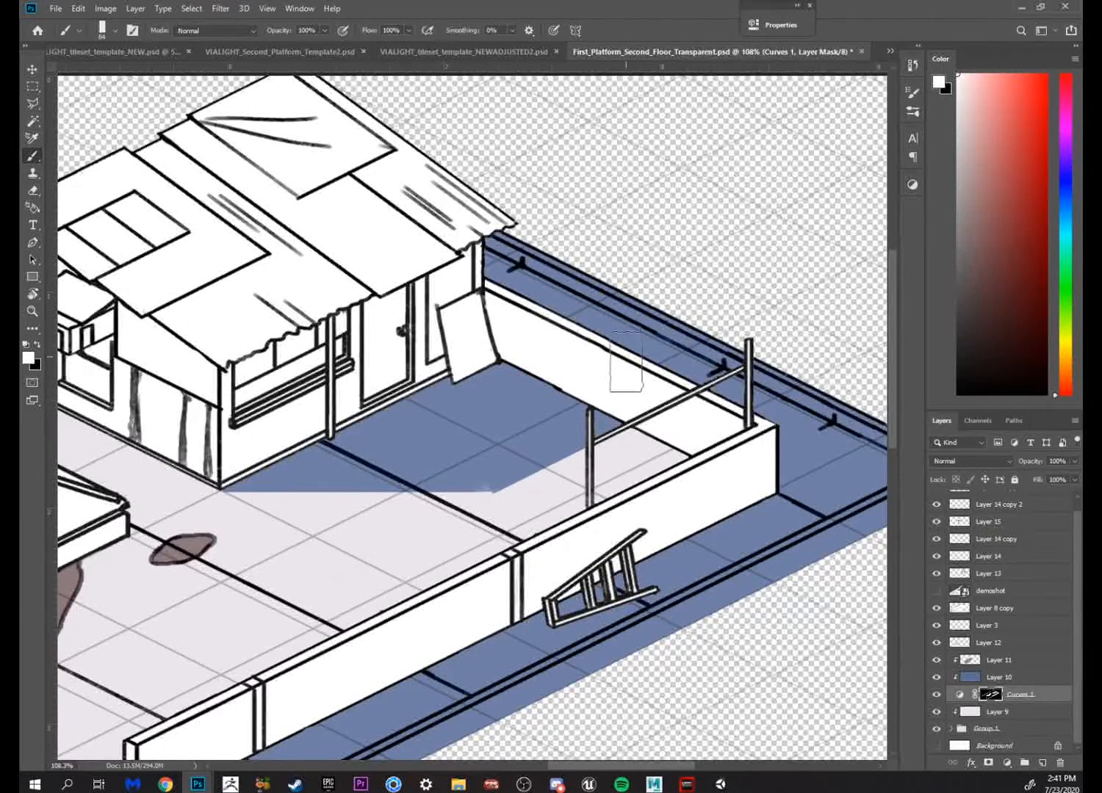
alt+click(430, 445)
drag(409, 466, 485, 466)
alt+click(452, 567)
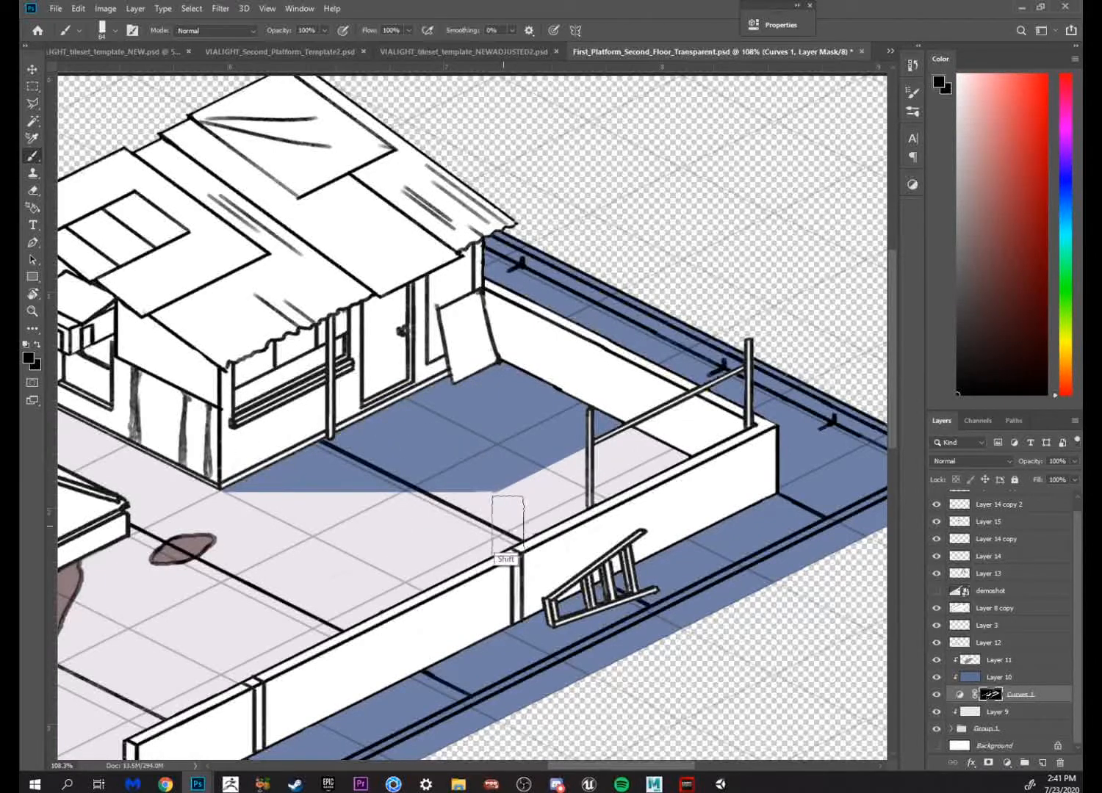
mouse_move(611, 528)
mouse_down()
mouse_move(725, 470)
mouse_move(682, 507)
mouse_up()
key(z)
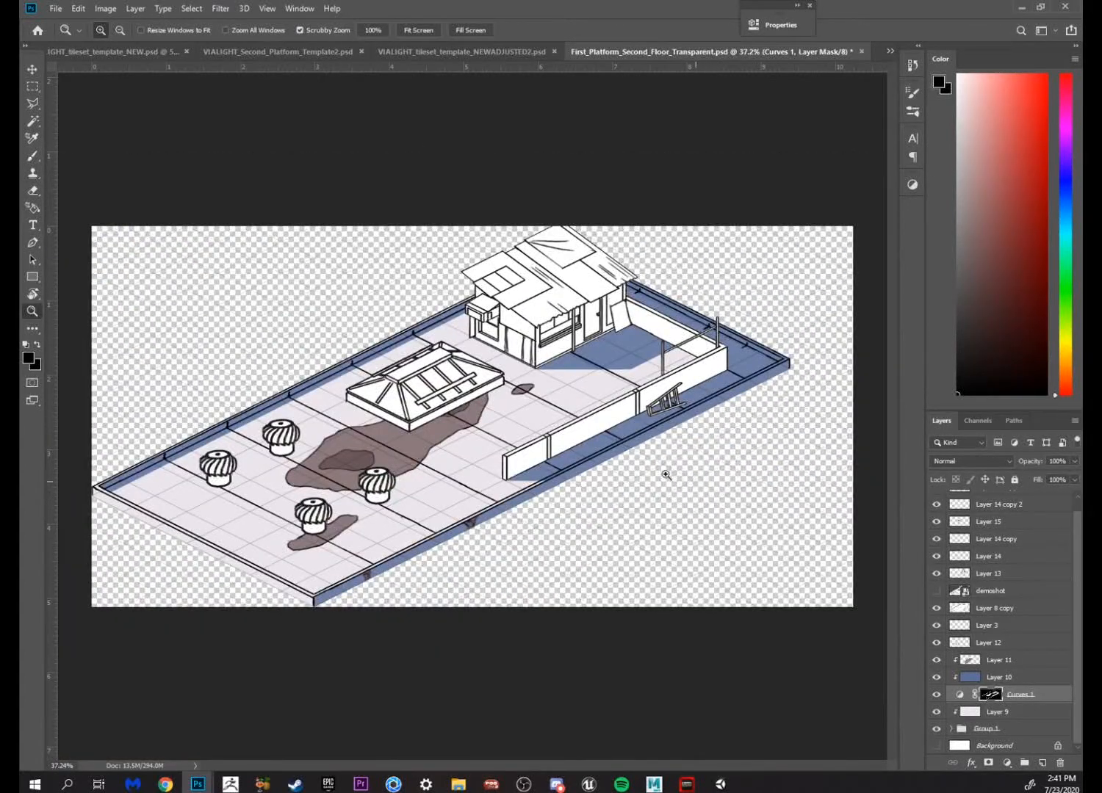
drag(648, 426, 790, 514)
drag(594, 562, 750, 512)
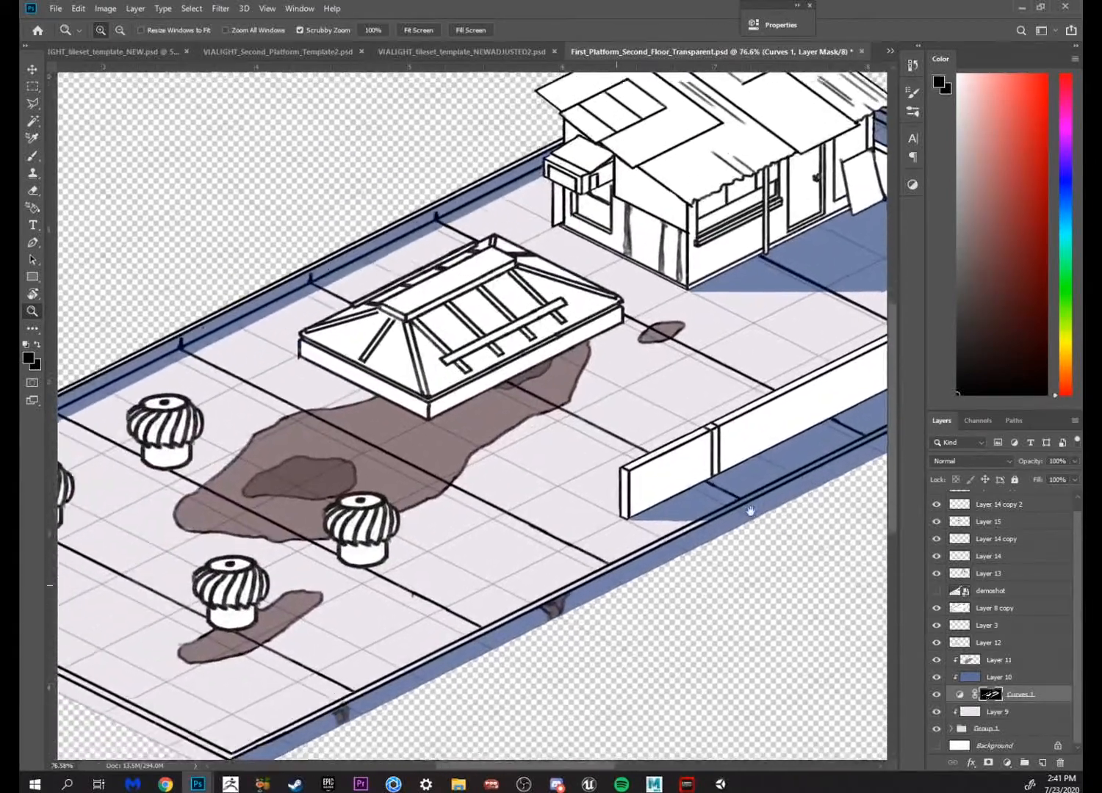
drag(707, 571, 799, 581)
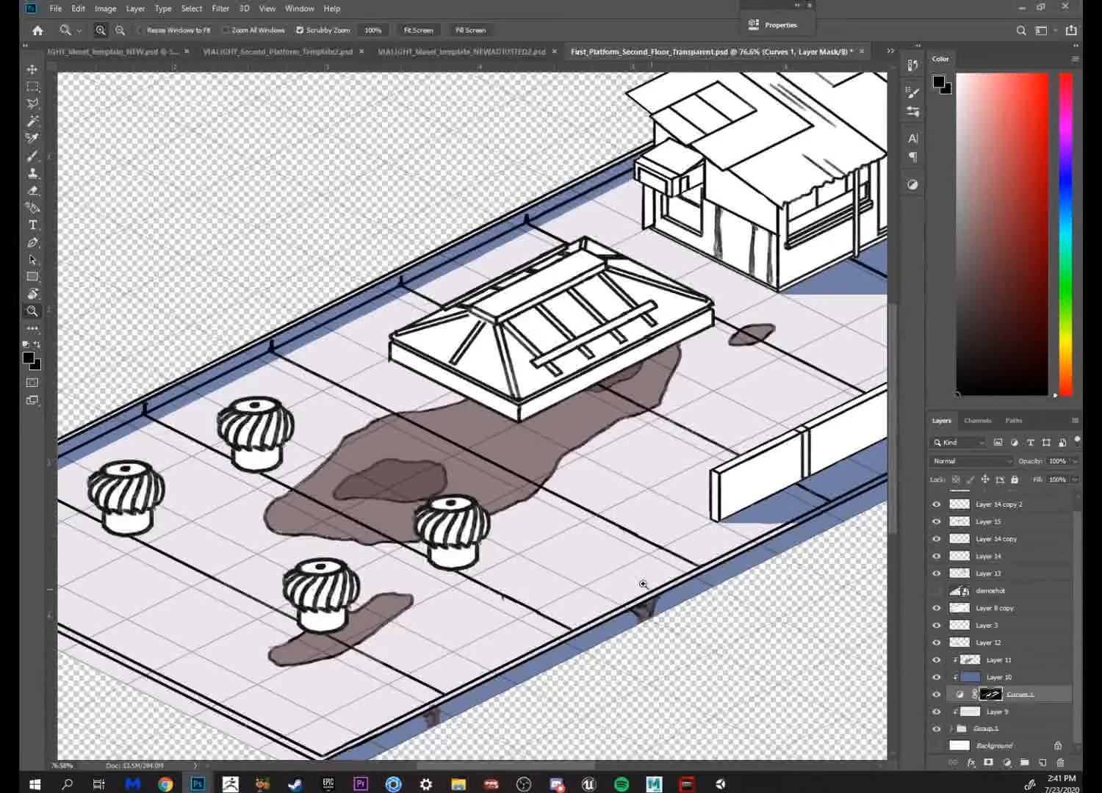
click(505, 603)
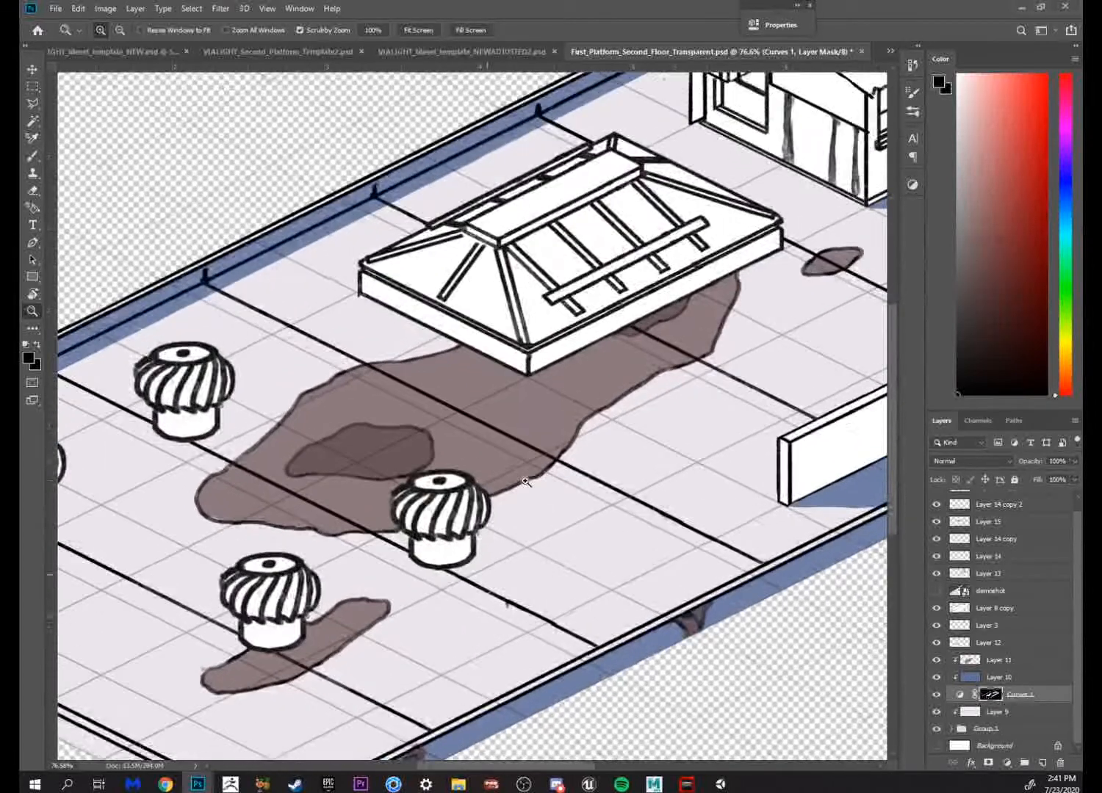
drag(632, 501, 532, 541)
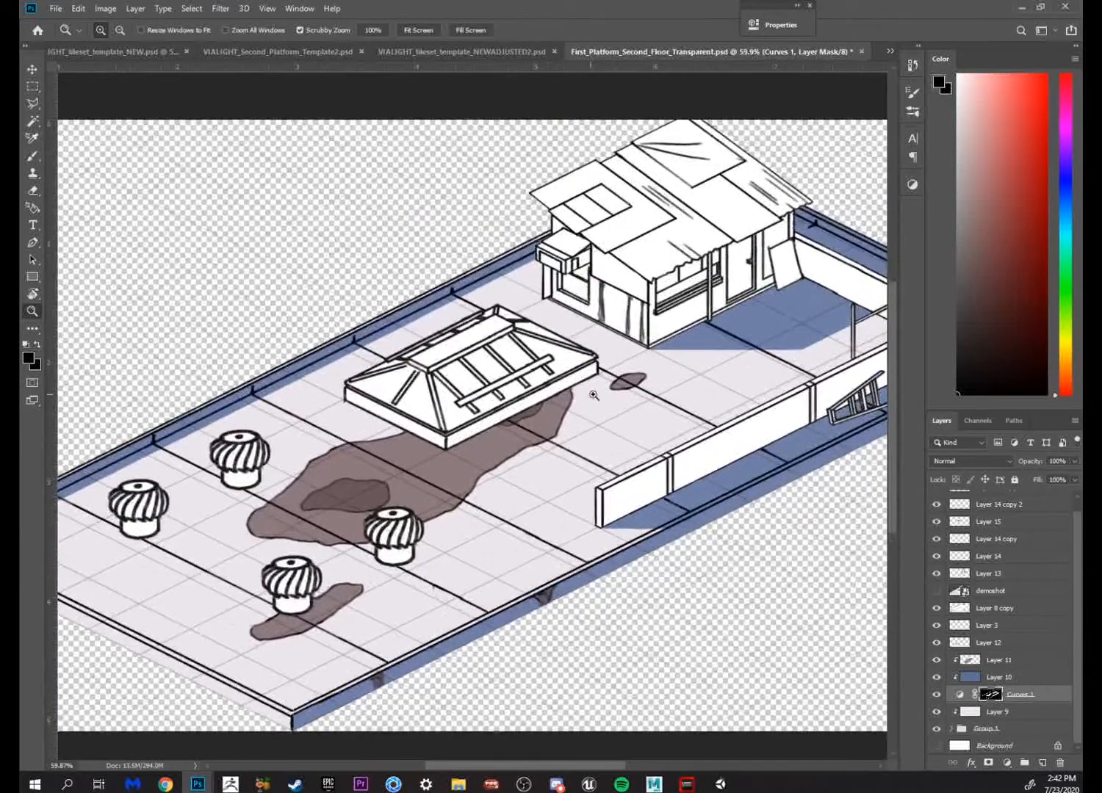
drag(550, 398, 593, 396)
drag(617, 397, 720, 350)
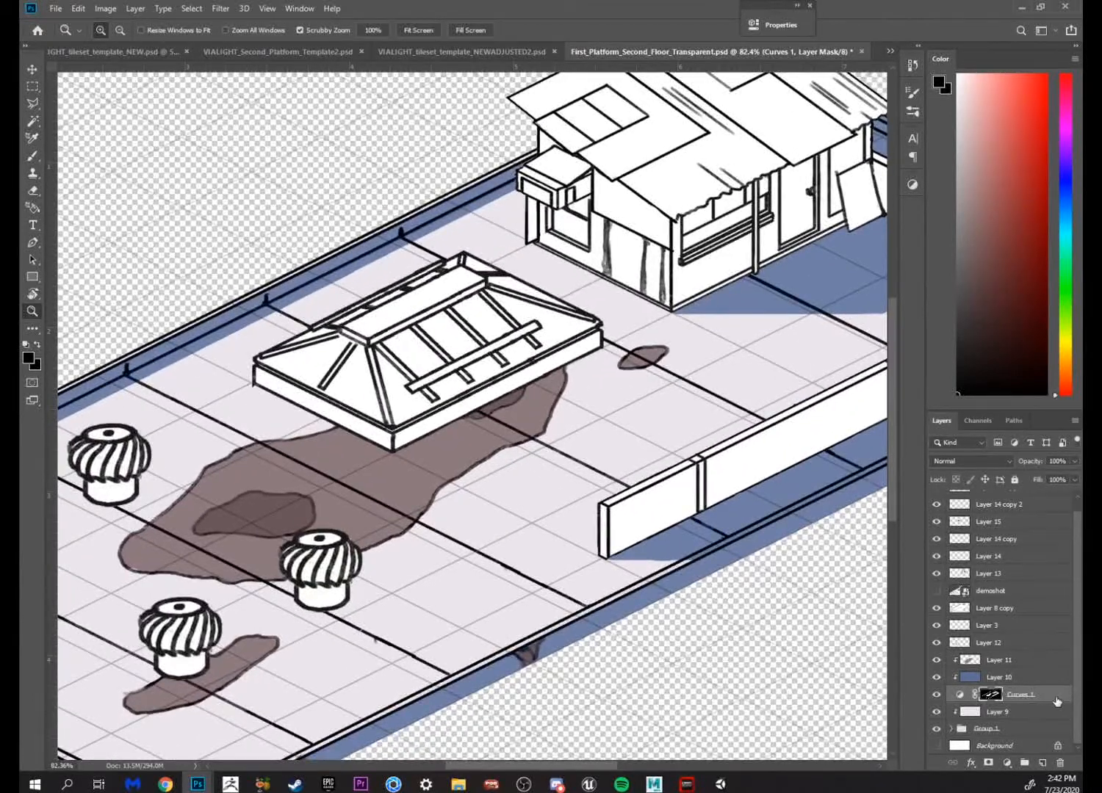
click(1015, 665)
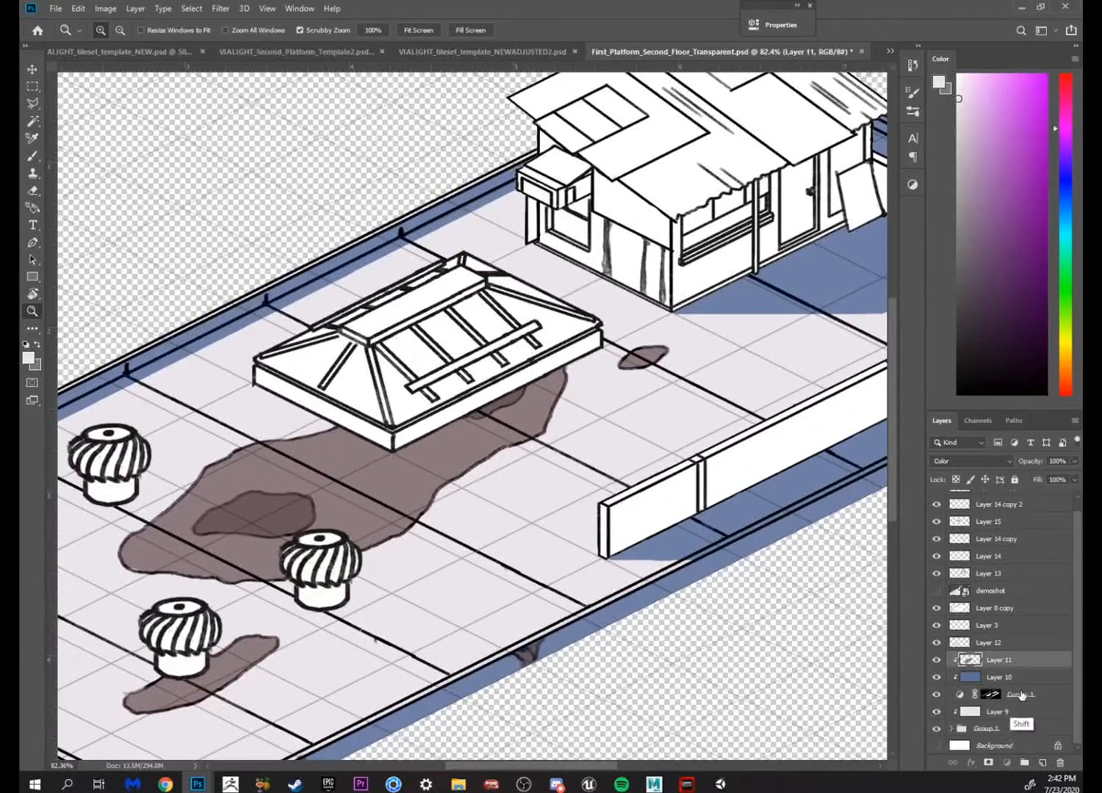
shift+click(1021, 694)
drag(1020, 694, 1017, 718)
right_click(1011, 664)
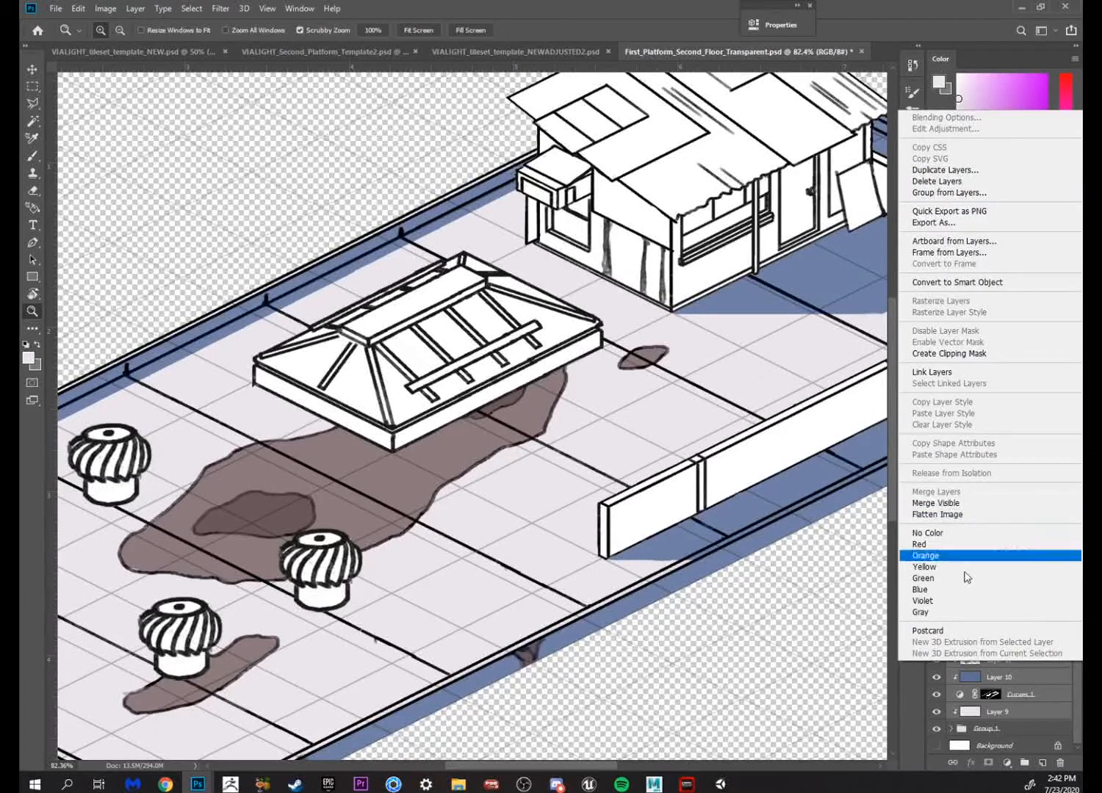
click(1009, 713)
click(1000, 663)
click(999, 676)
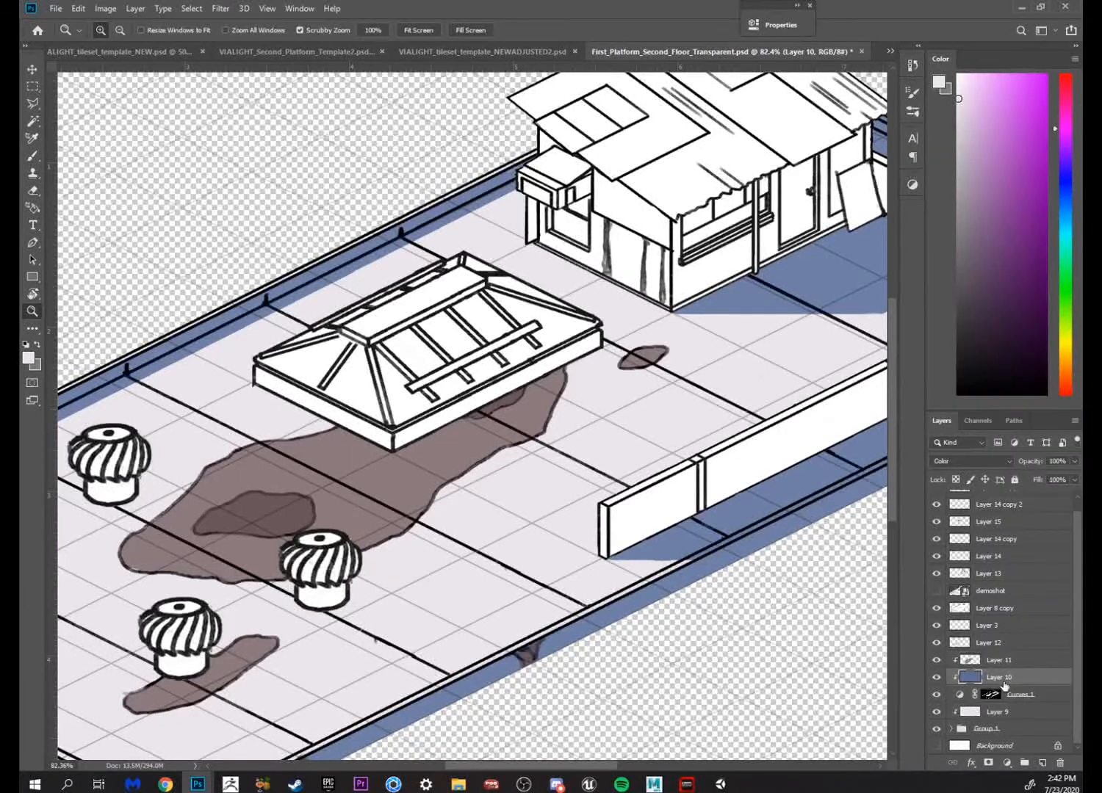
right_click(1003, 676)
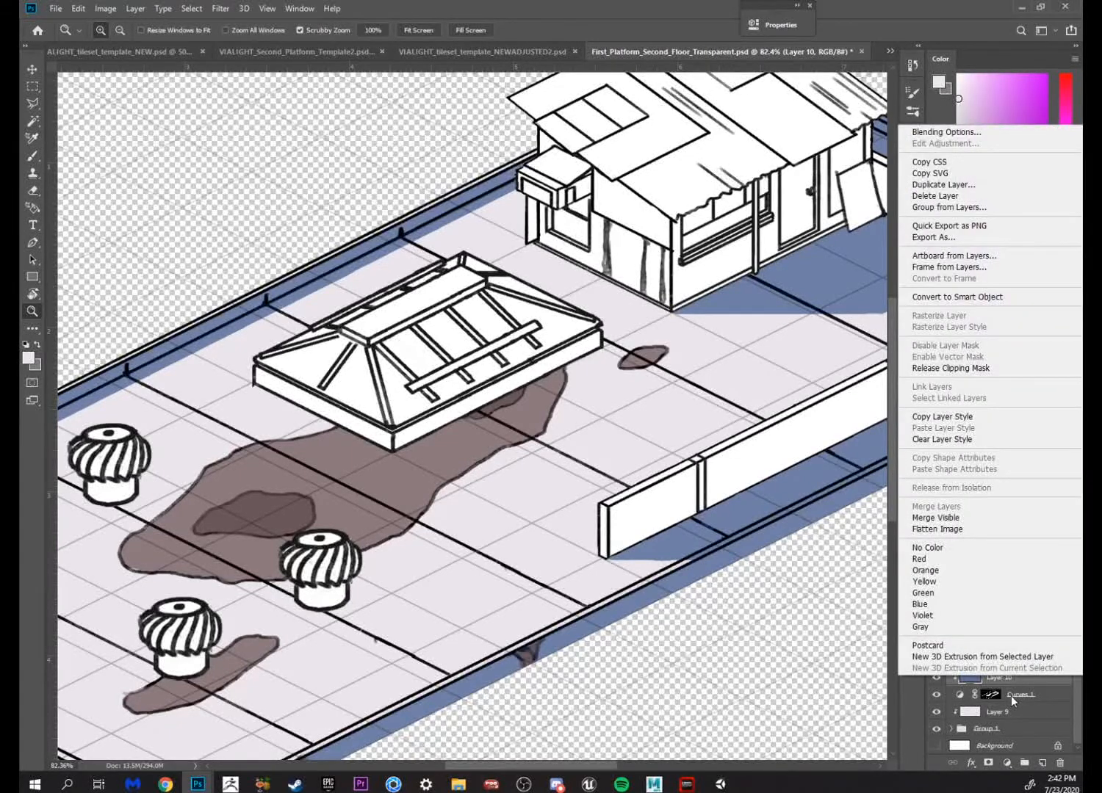
Try to merge Curves 1, Layer 10 and Layer 11 into a single layer
click(1014, 696)
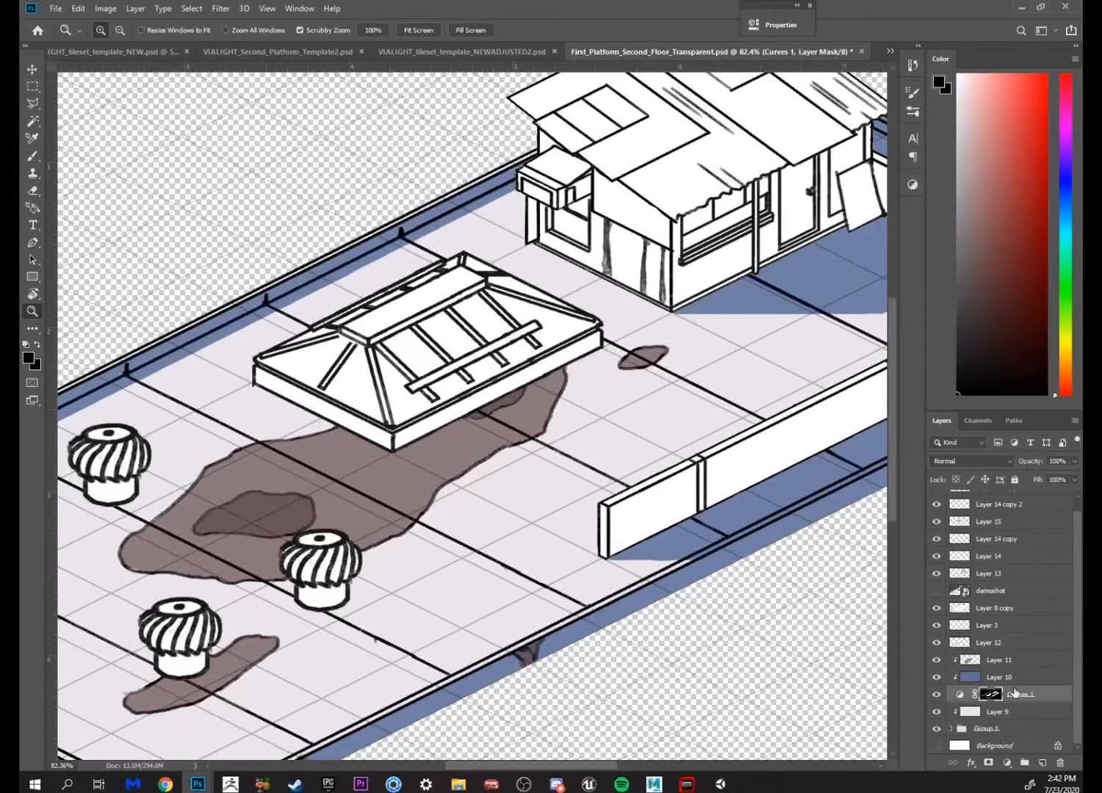
shift+click(1013, 662)
right_click(1014, 664)
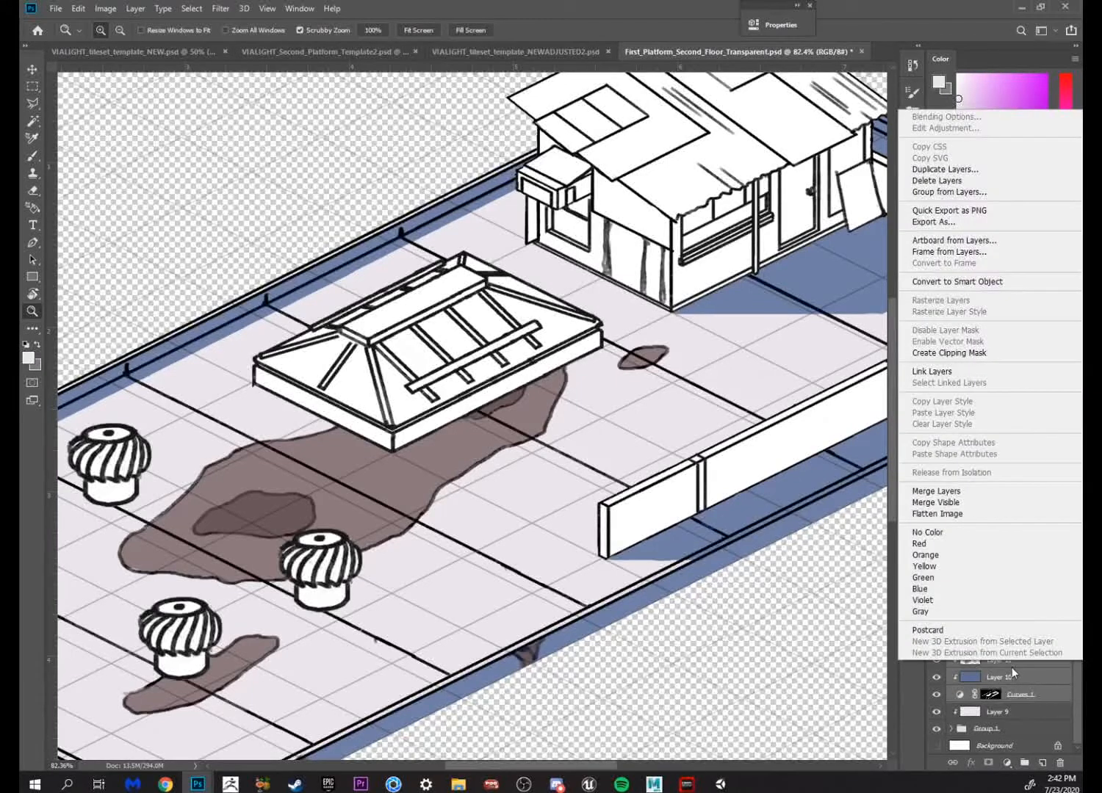
click(955, 491)
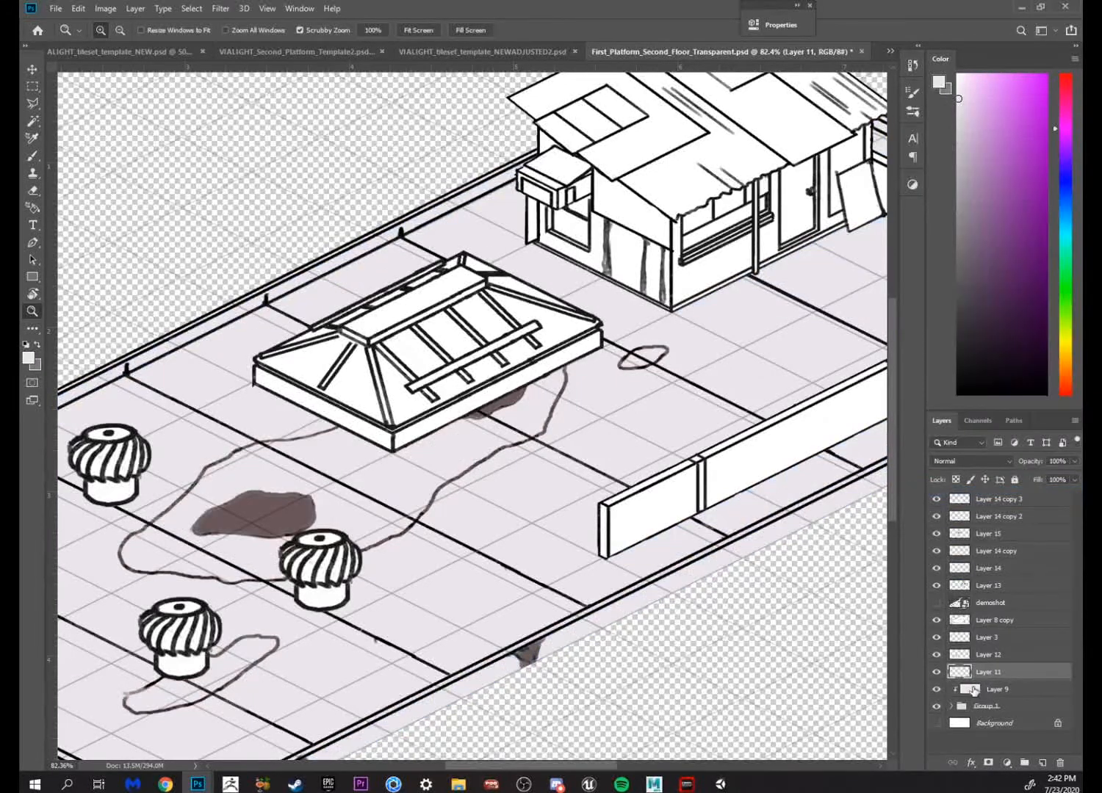
key(ctrl+z)
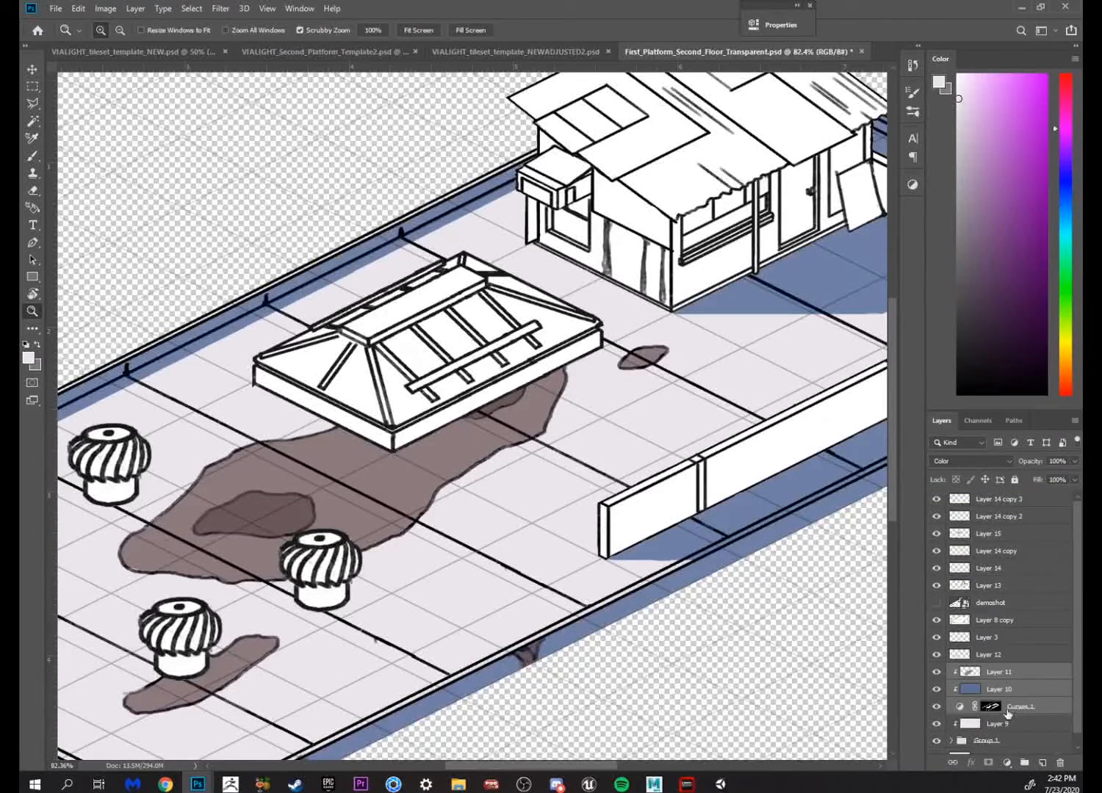
Compare the floor with the Curves 1 shading hidden and shown, and check which merge options the adjustment layer offers
click(1021, 708)
click(1020, 725)
click(1022, 708)
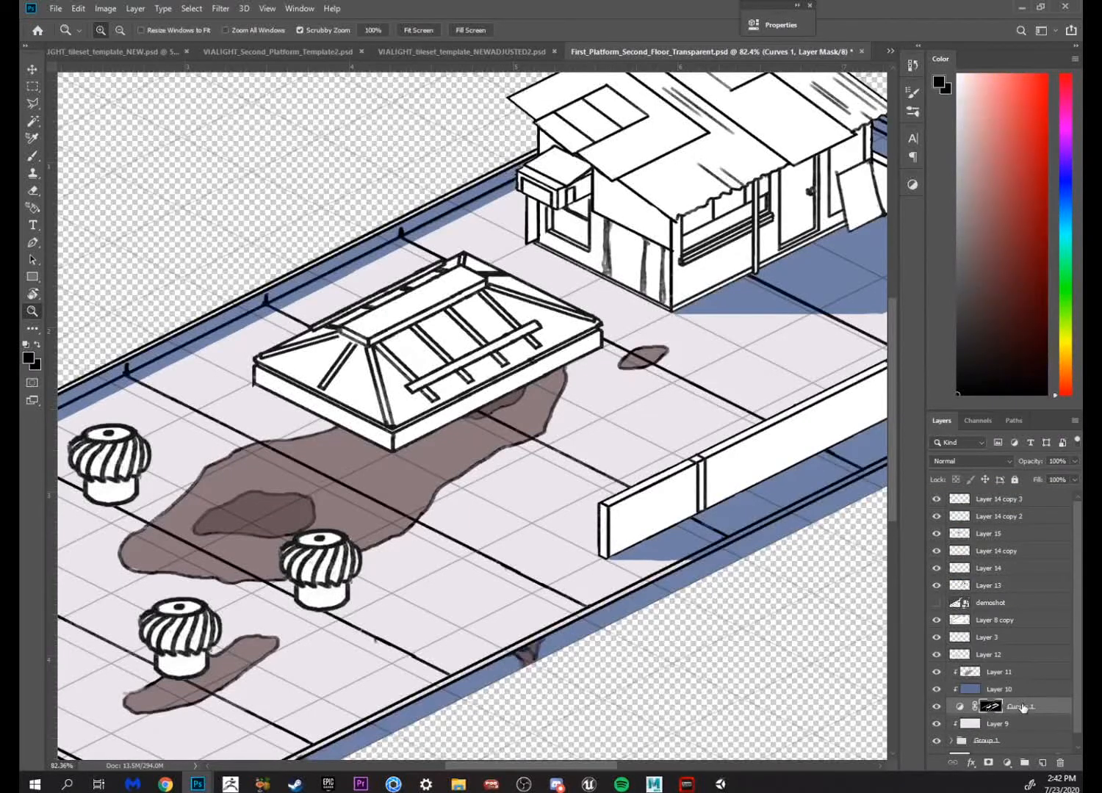
drag(778, 602, 683, 501)
click(936, 706)
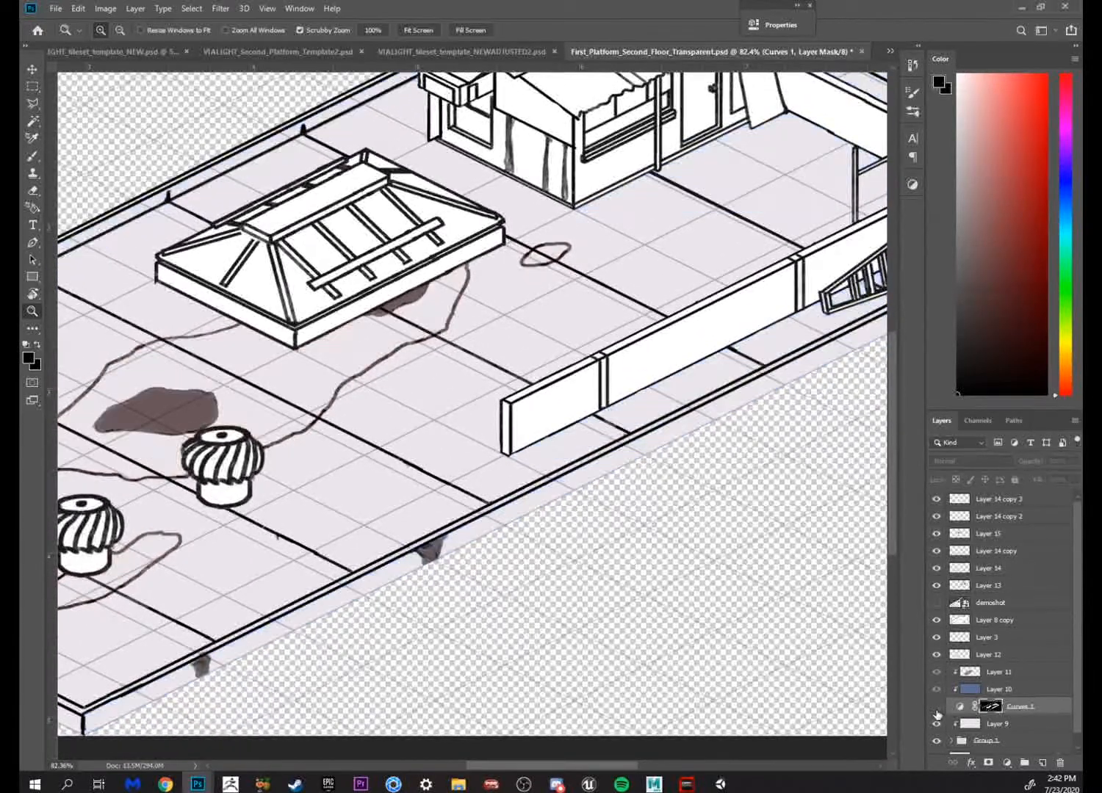
click(935, 706)
right_click(1014, 708)
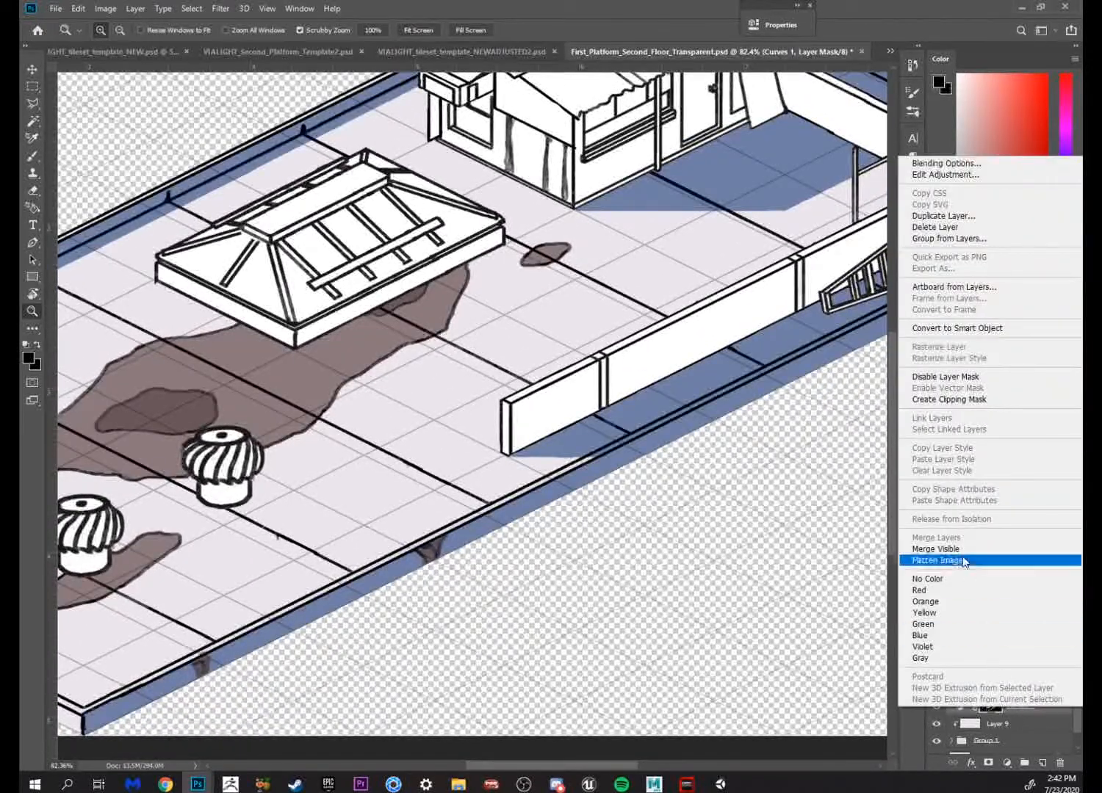
click(1008, 724)
right_click(1008, 706)
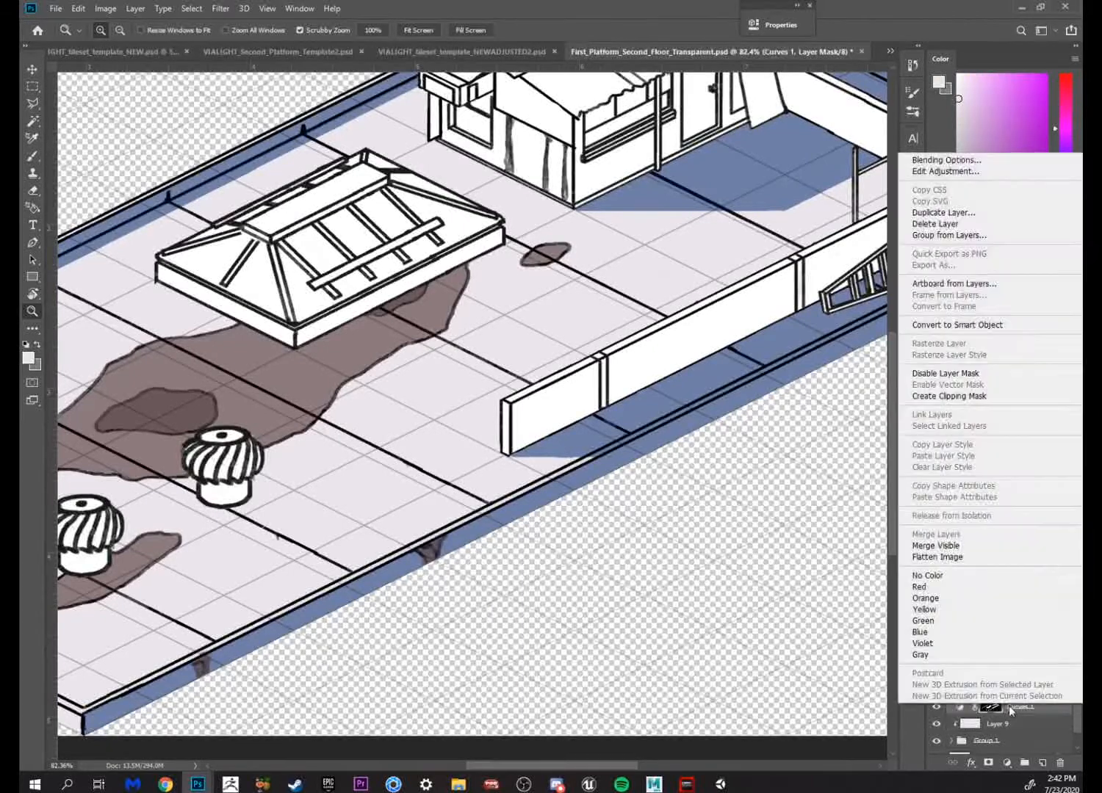
click(1014, 714)
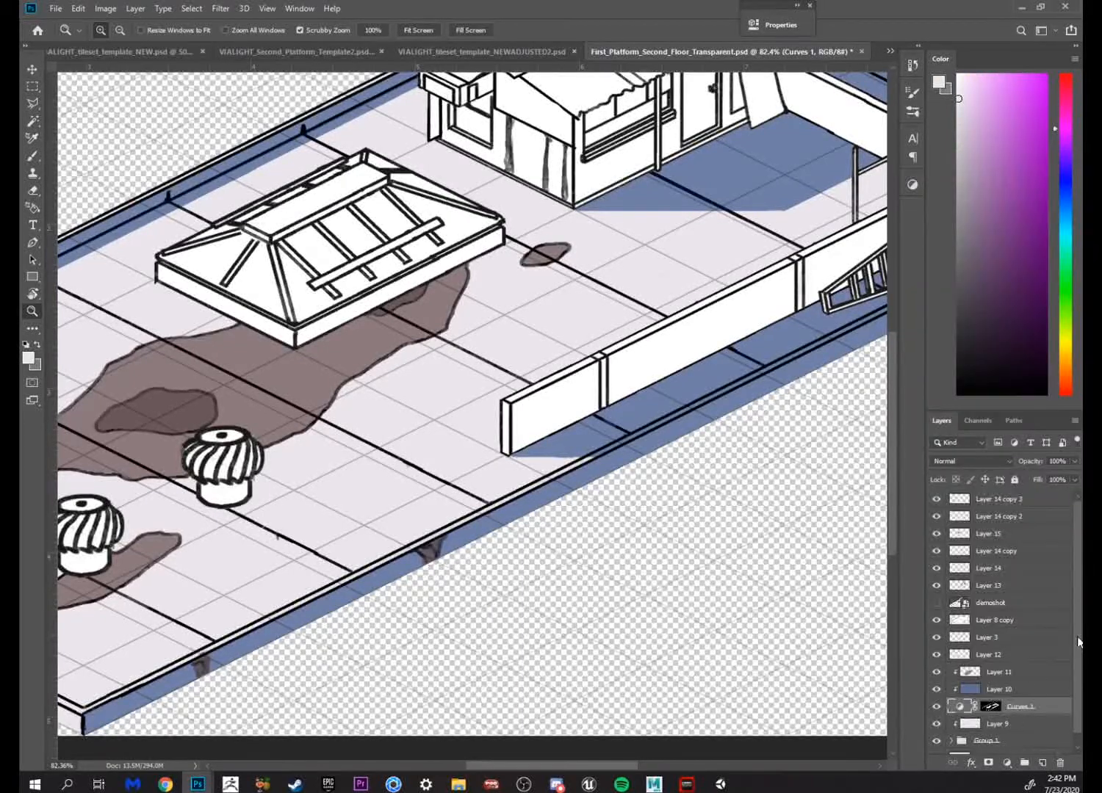
Hide Layer 8 copy and the Group 1 base that clips the floor layers
scroll(1058, 656, down, 1)
scroll(1079, 583, up, 1)
click(936, 619)
scroll(1058, 661, down, 1)
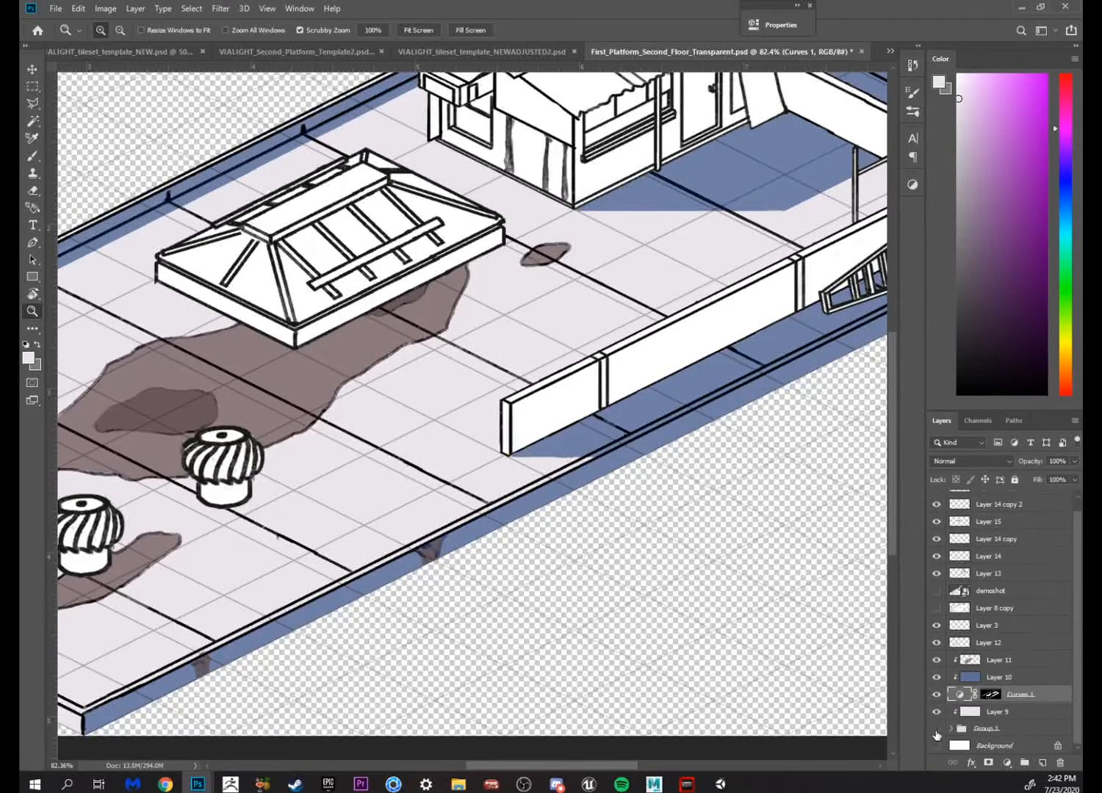
click(936, 733)
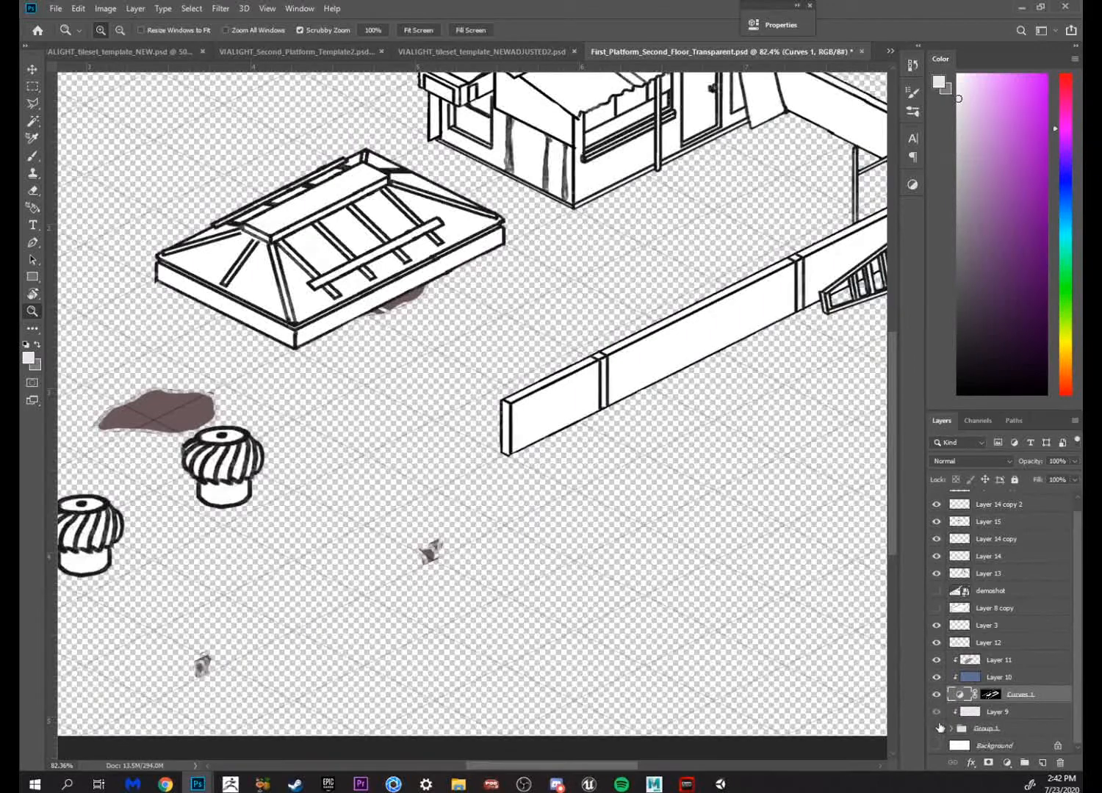
Release Layer 9 from its clipping mask and merge it with Curves 1, Layer 10 and Layer 11
alt+click(985, 719)
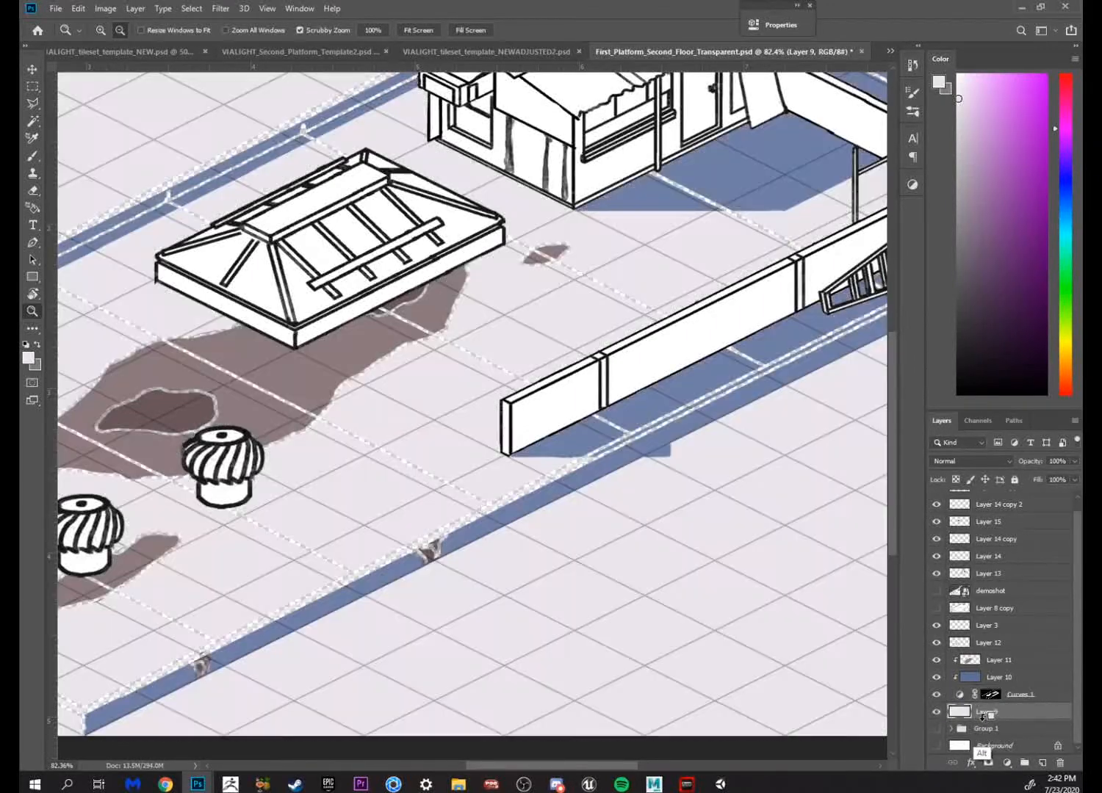
shift+click(997, 661)
right_click(998, 662)
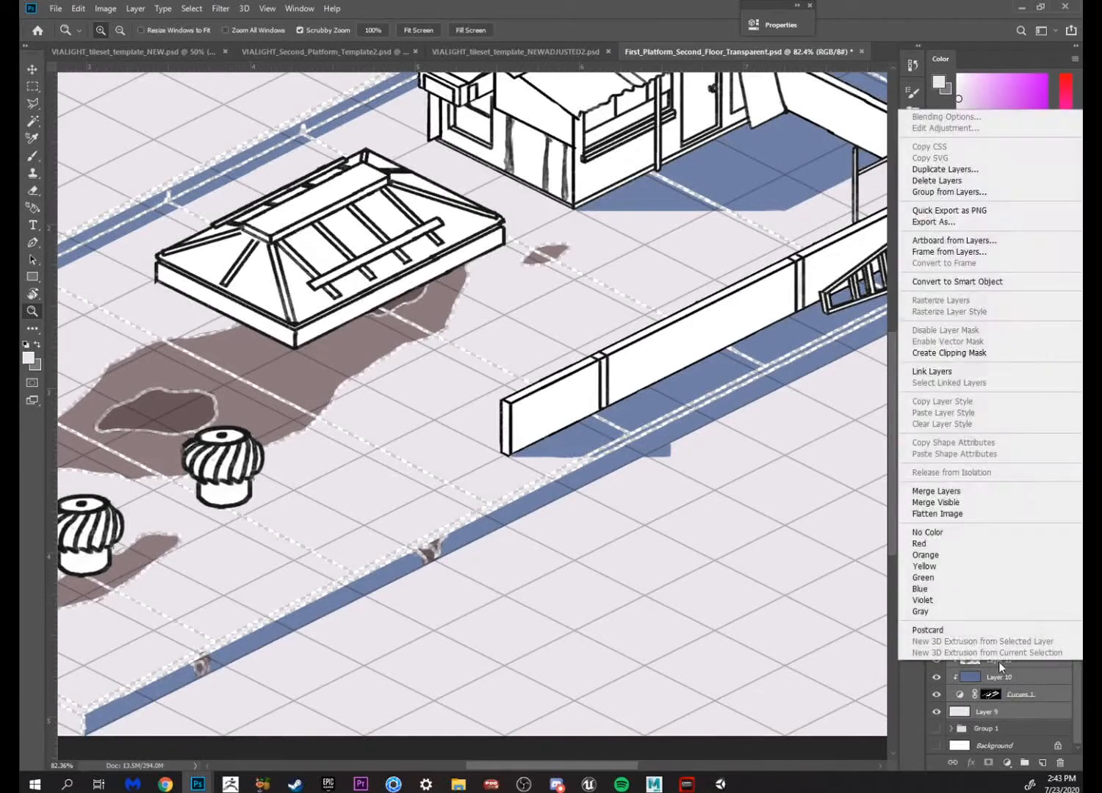
click(965, 495)
Select the entire canvas with a rectangular marquee on the merged floor layer
drag(820, 629, 808, 626)
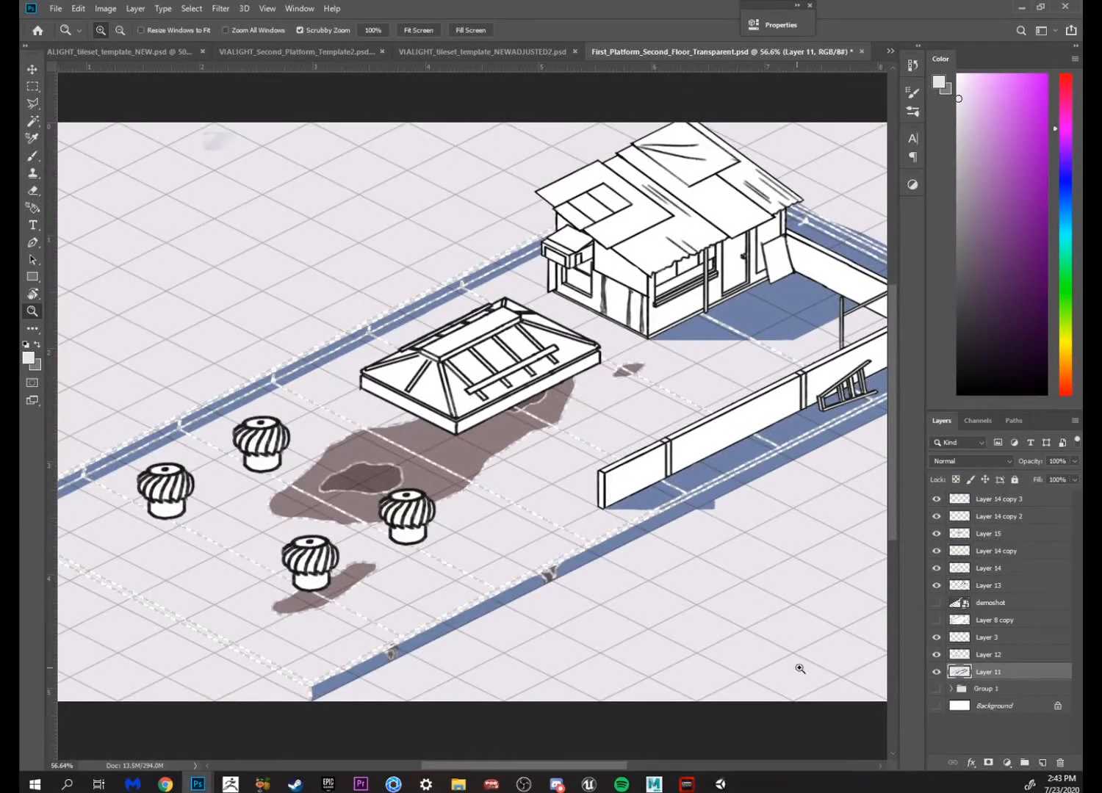
drag(799, 669, 681, 666)
key(m)
drag(768, 666, 115, 234)
key(z)
drag(760, 600, 800, 600)
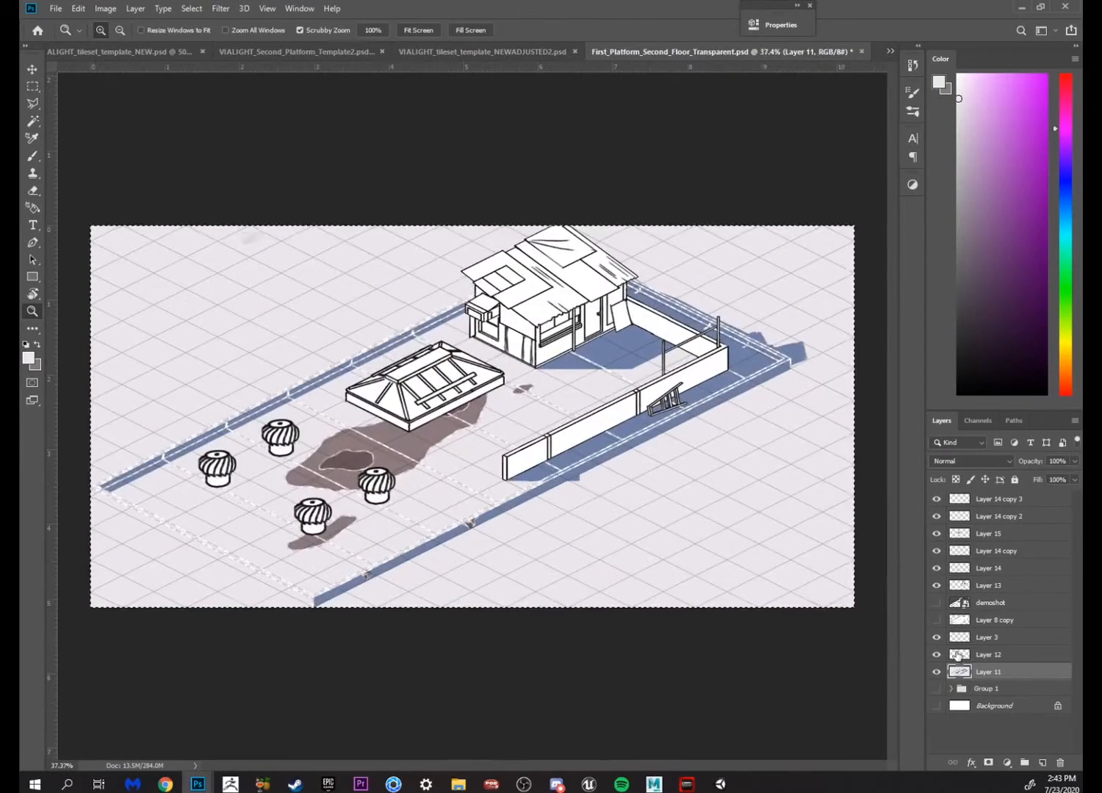
ctrl+click(976, 700)
ctrl+click(974, 705)
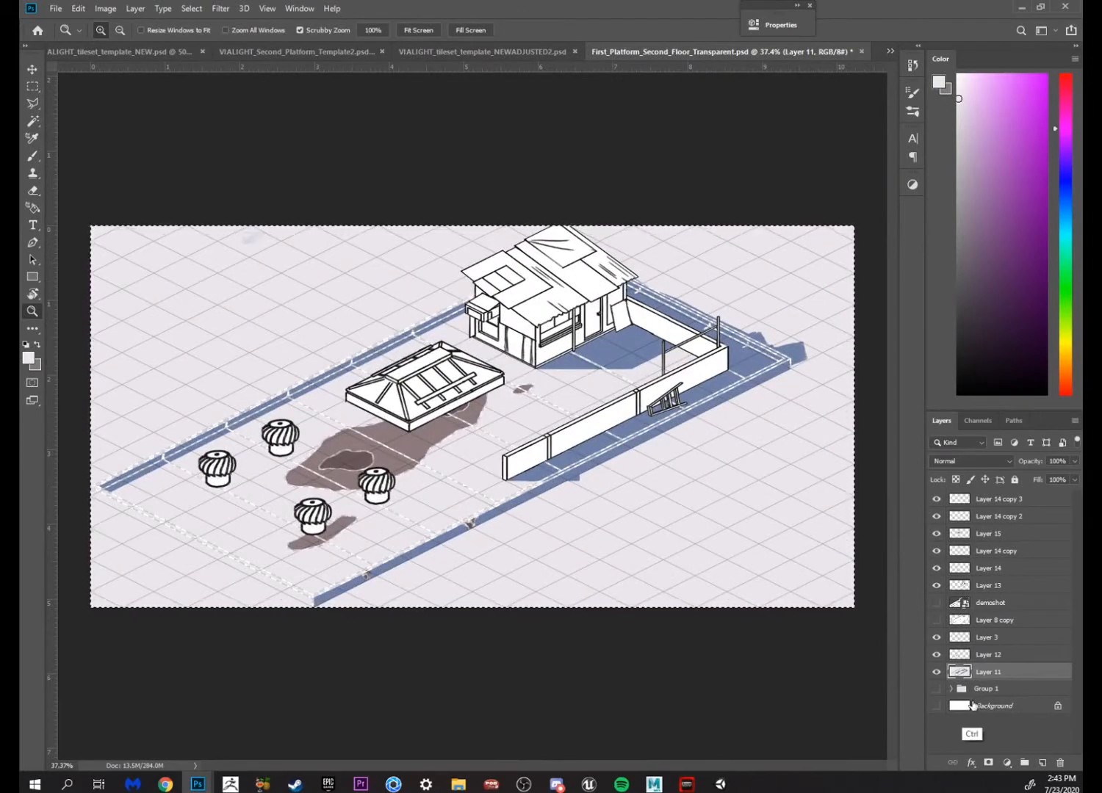
Undo the layer merge and restore Layer 9's clipping to a visible Group 1
key(ctrl+z)
key(ctrl+z)
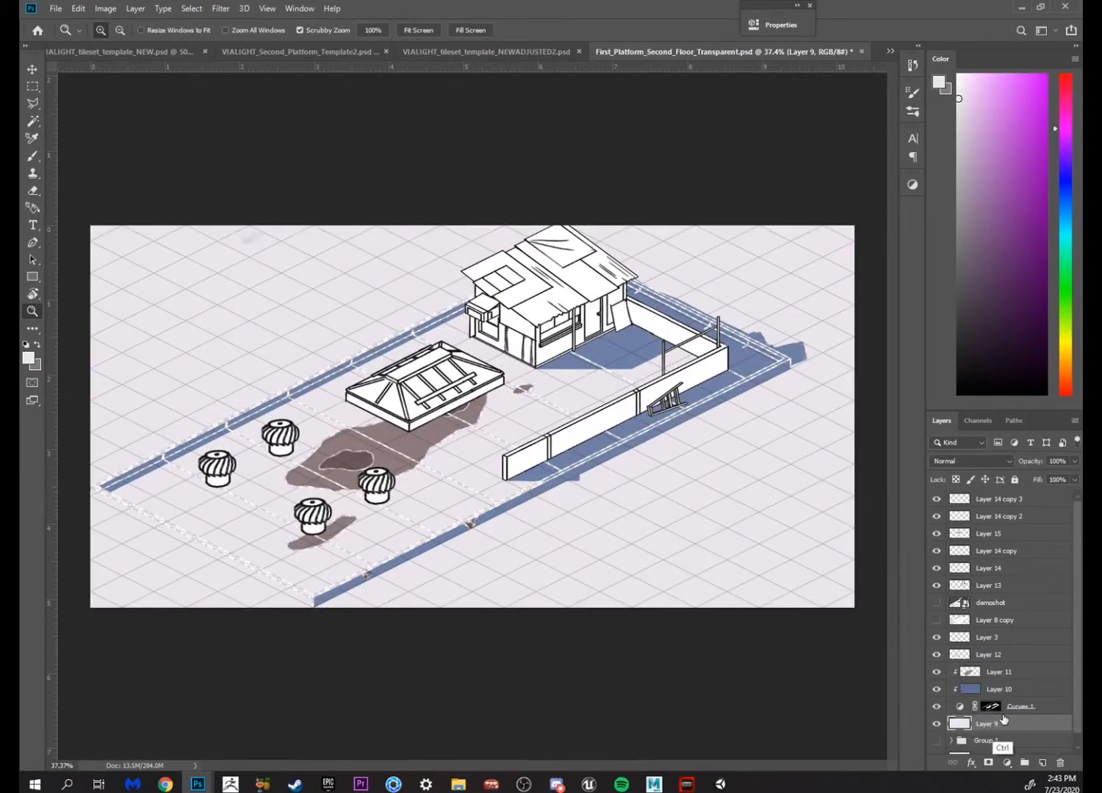
key(ctrl+alt+g)
key(ctrl+shift+z)
key(ctrl+z)
click(935, 742)
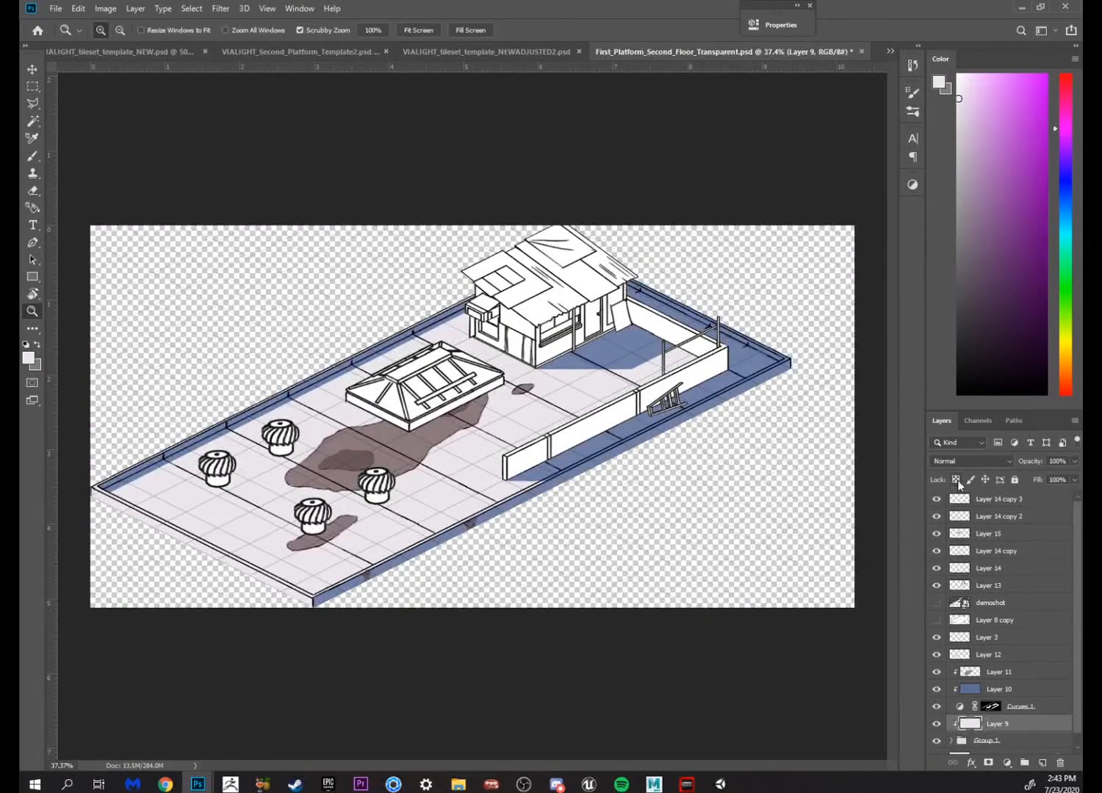
Show Layer 8 copy and hide the Layer 3 grid
click(936, 620)
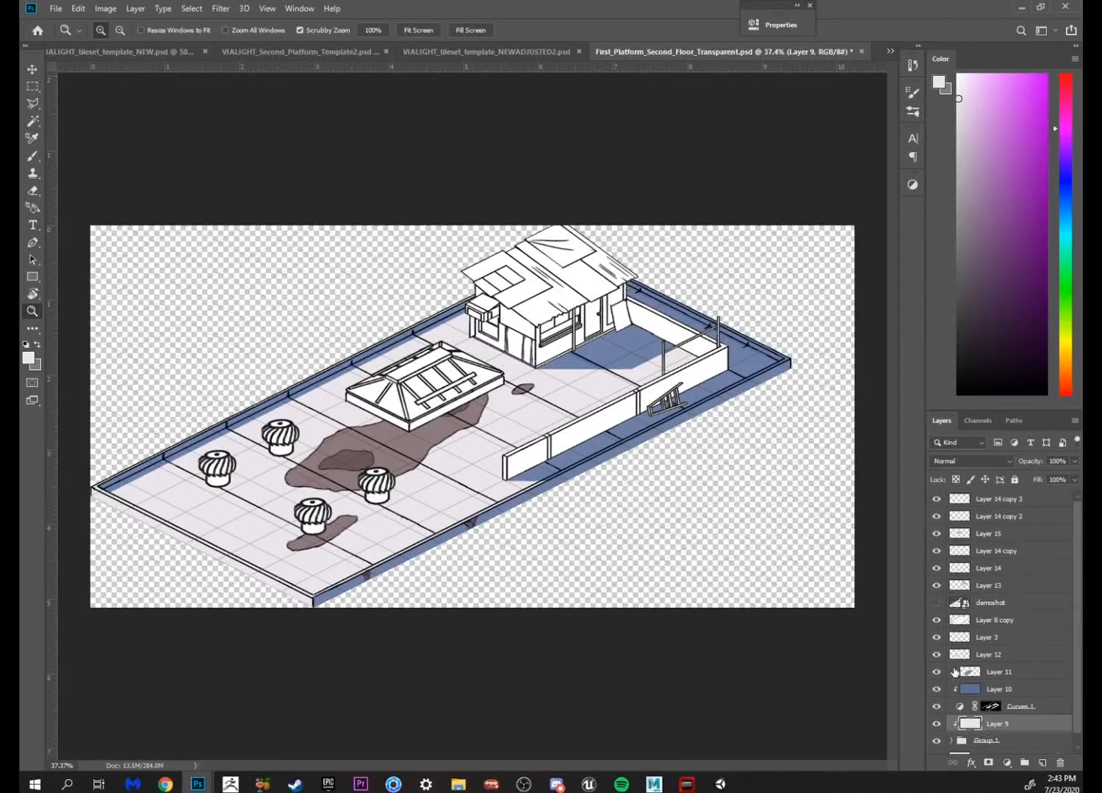
click(937, 638)
drag(596, 518, 632, 504)
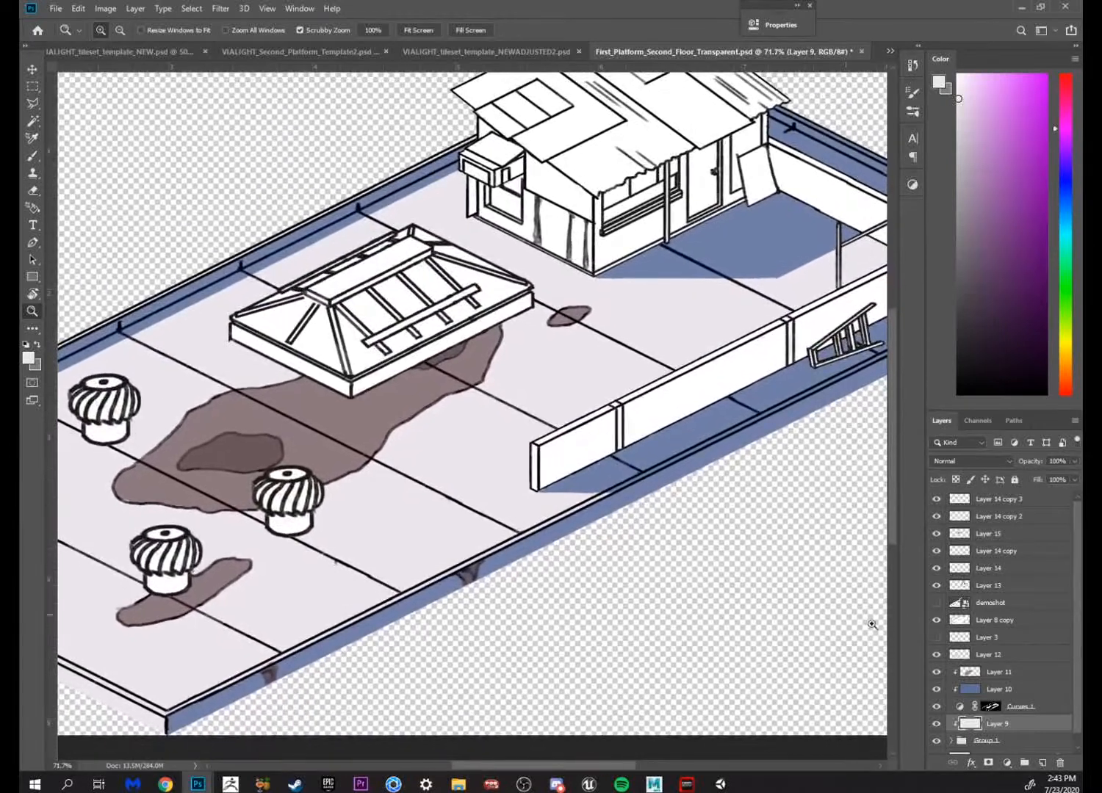
Try to place Layer 9, Curves 1, Layer 10 and Layer 11 in one group and clip it to Group 1
click(1007, 676)
shift+click(1025, 727)
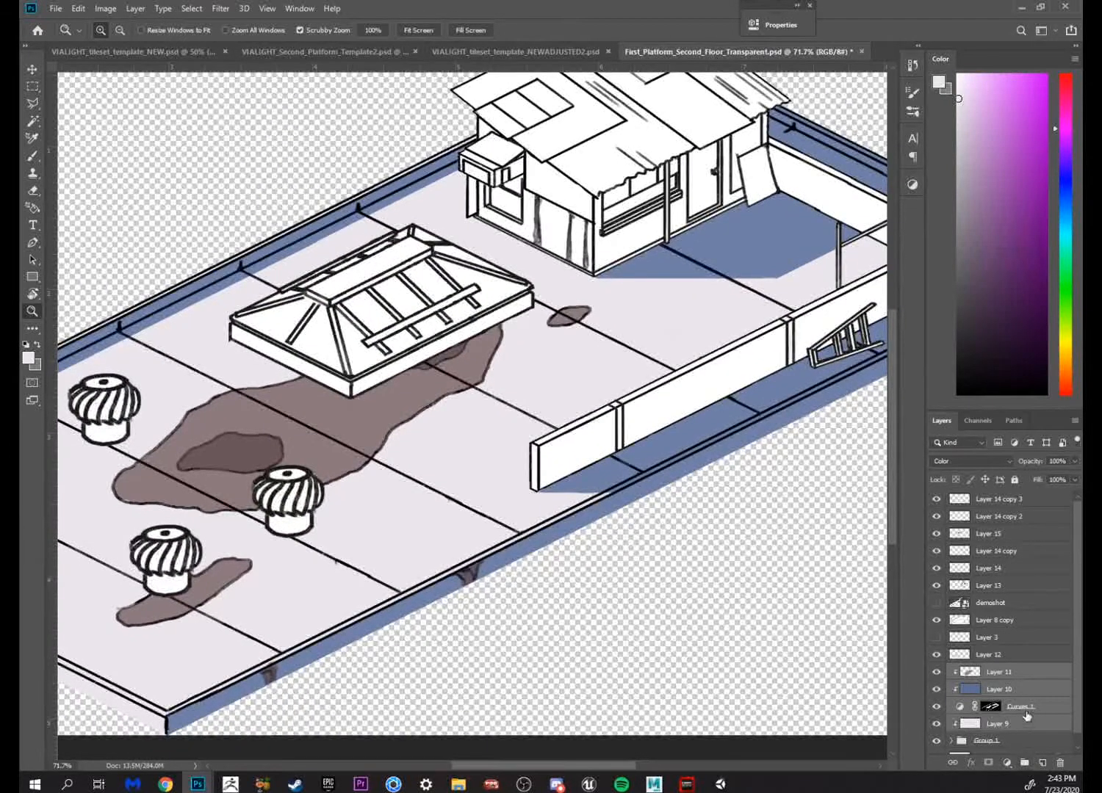
click(1022, 724)
shift+click(1006, 676)
click(1025, 763)
key(alt)
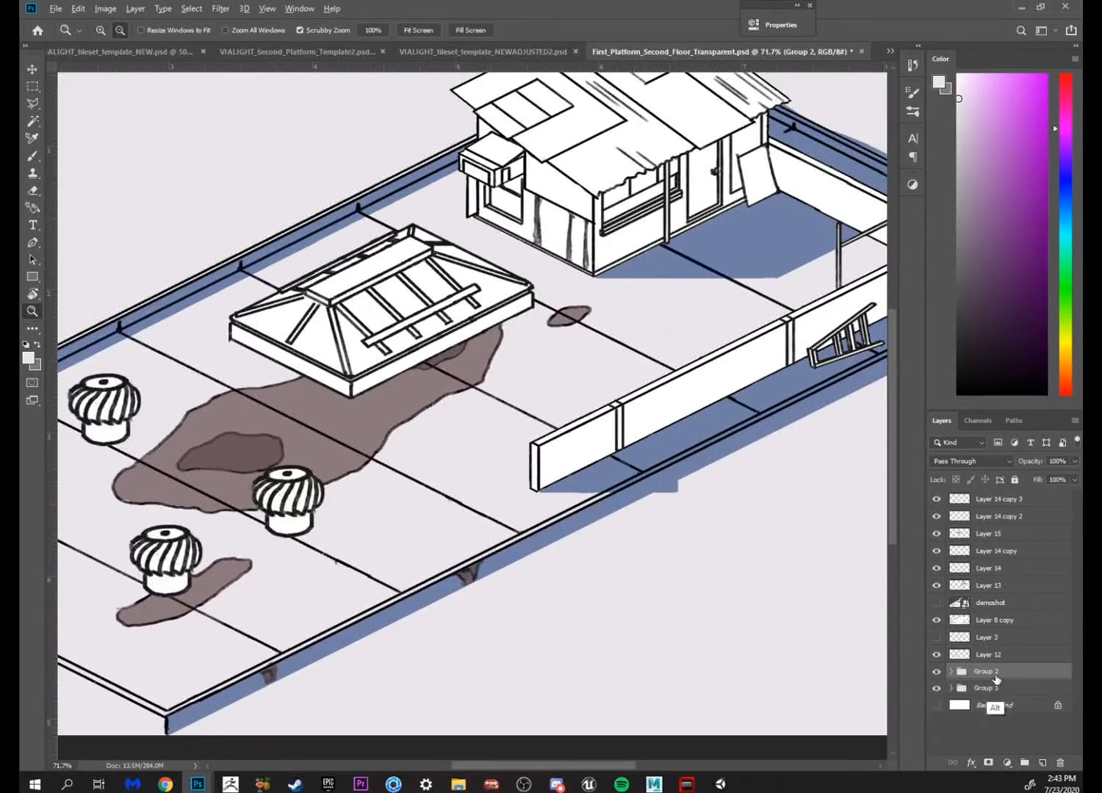
key(alt)
key(ctrl+z)
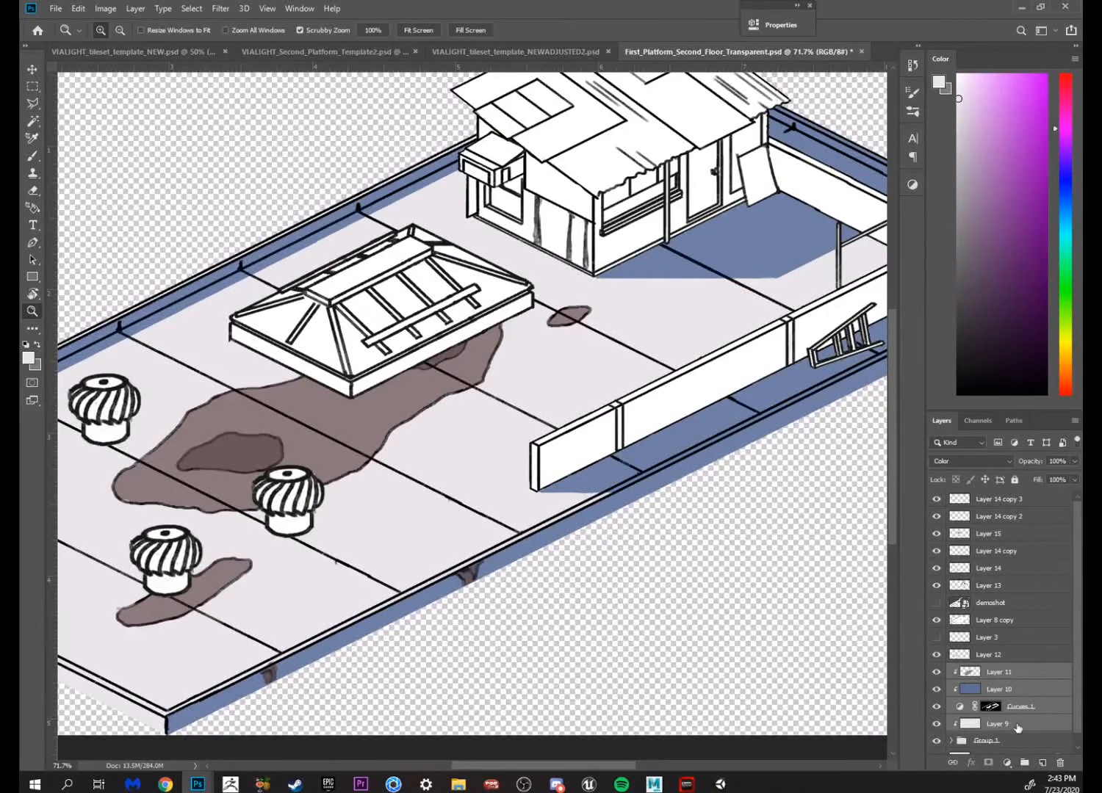
Put Curves 1, Layer 10 and Layer 11 in a new group above Layer 9 and hide that group
drag(1077, 679, 1076, 723)
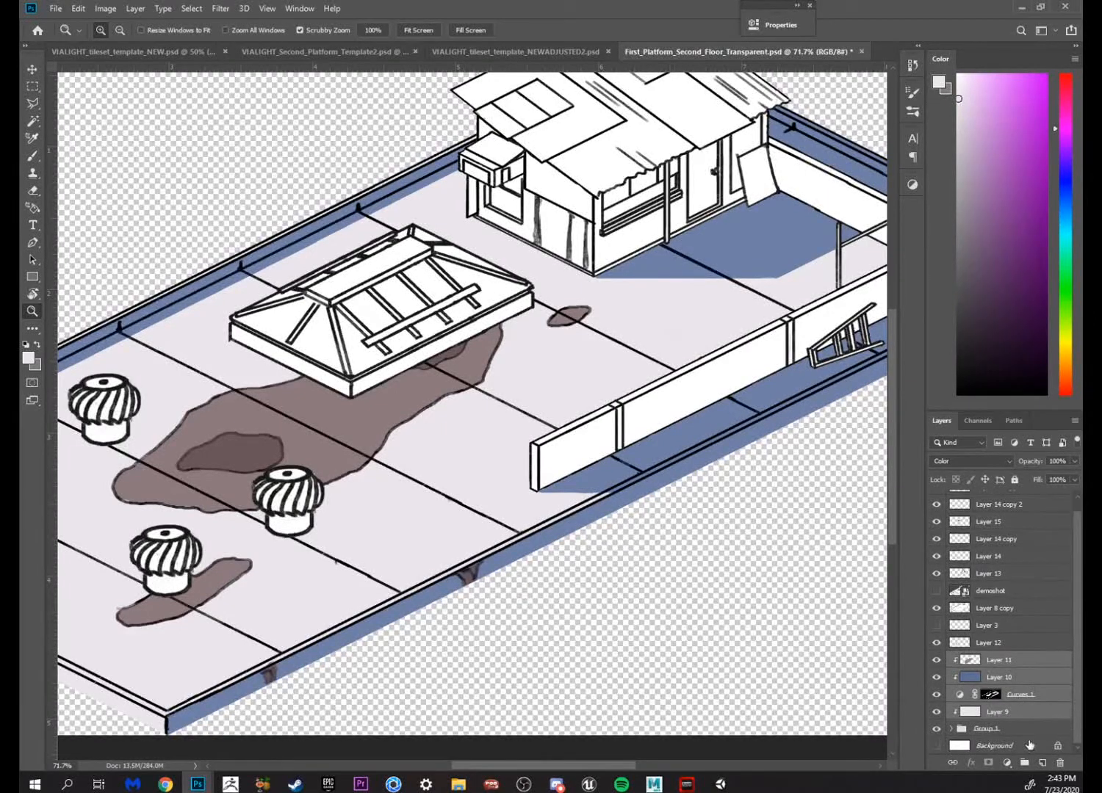
click(1021, 701)
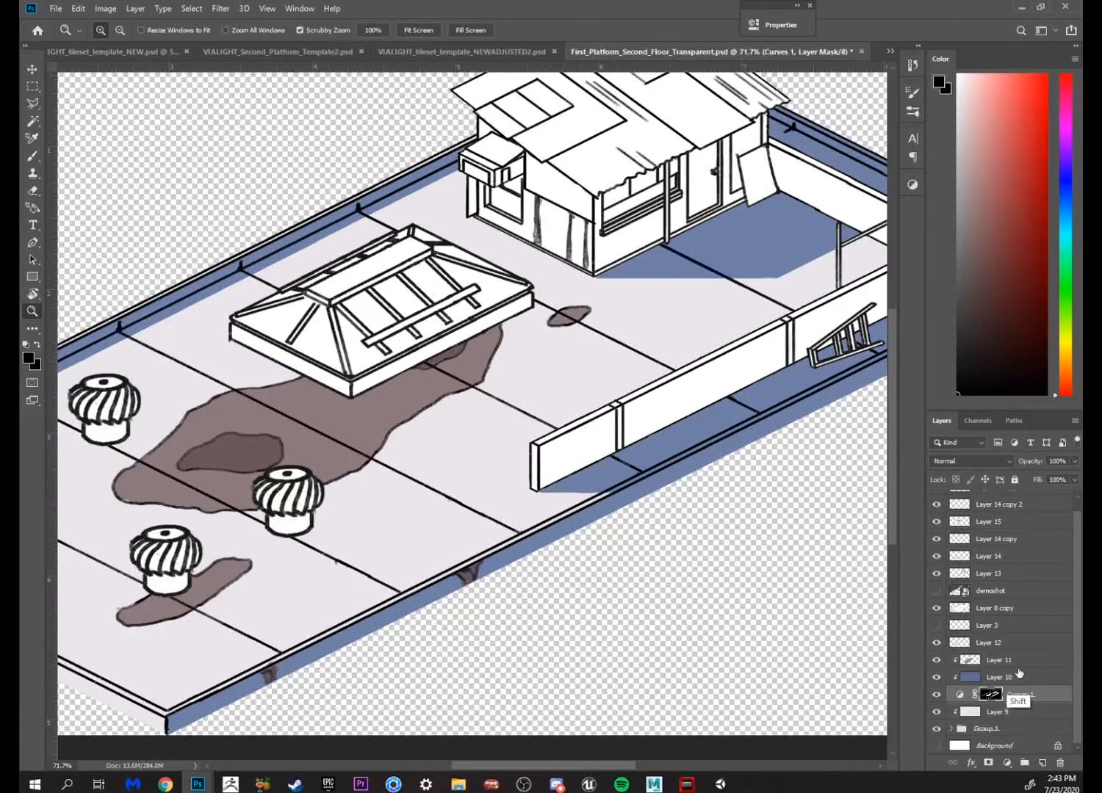
click(1024, 765)
drag(775, 577, 664, 644)
click(937, 672)
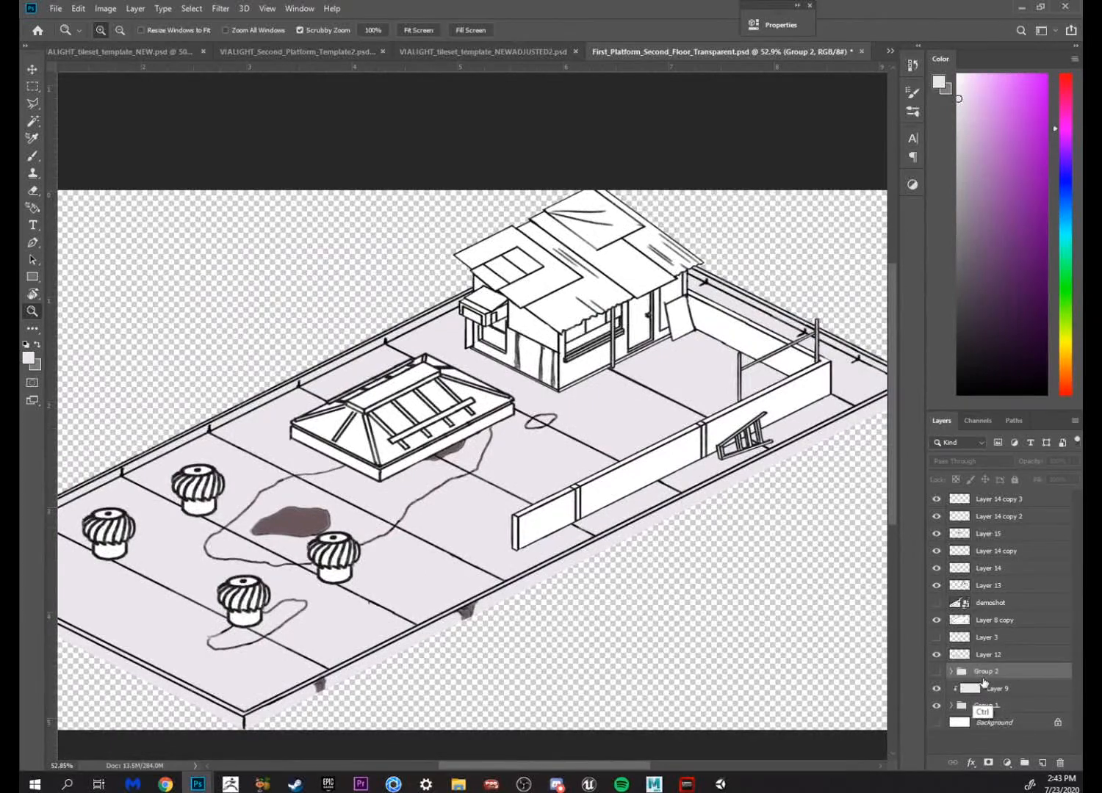
Paste the flattened floor shading as a new layer directly above the hidden Group 2
key(ctrl+v)
drag(636, 663, 704, 611)
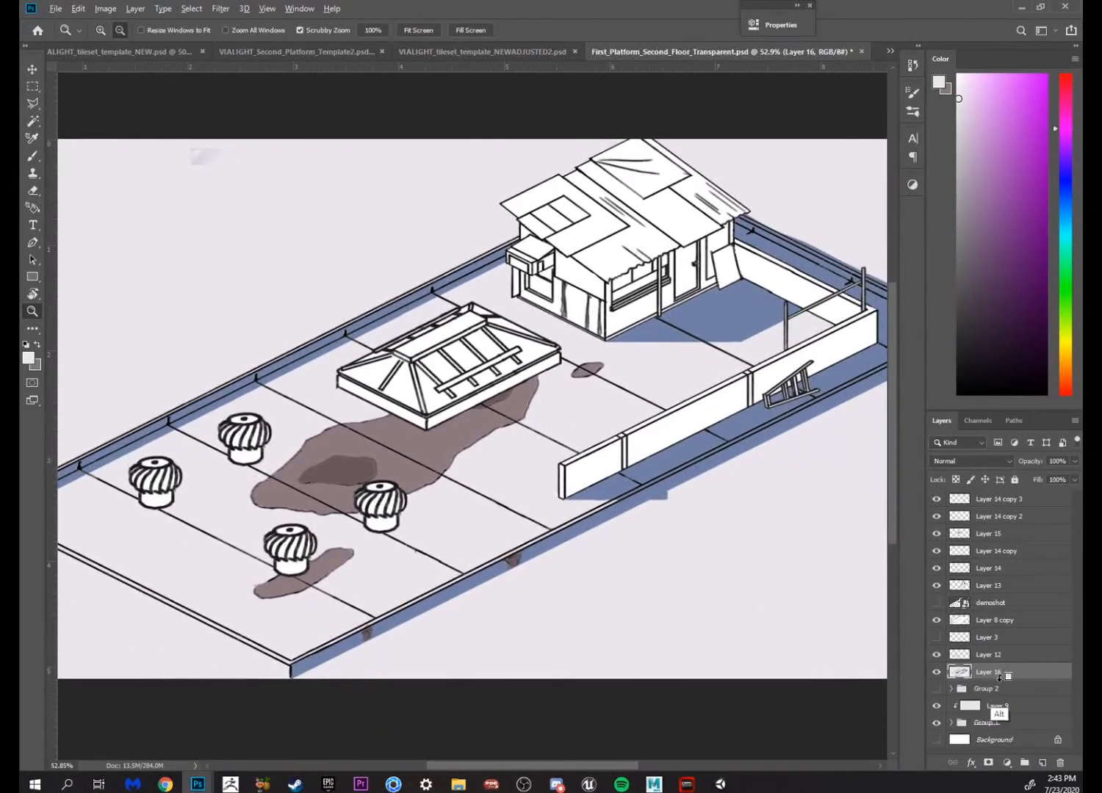
key(ctrl+alt+z)
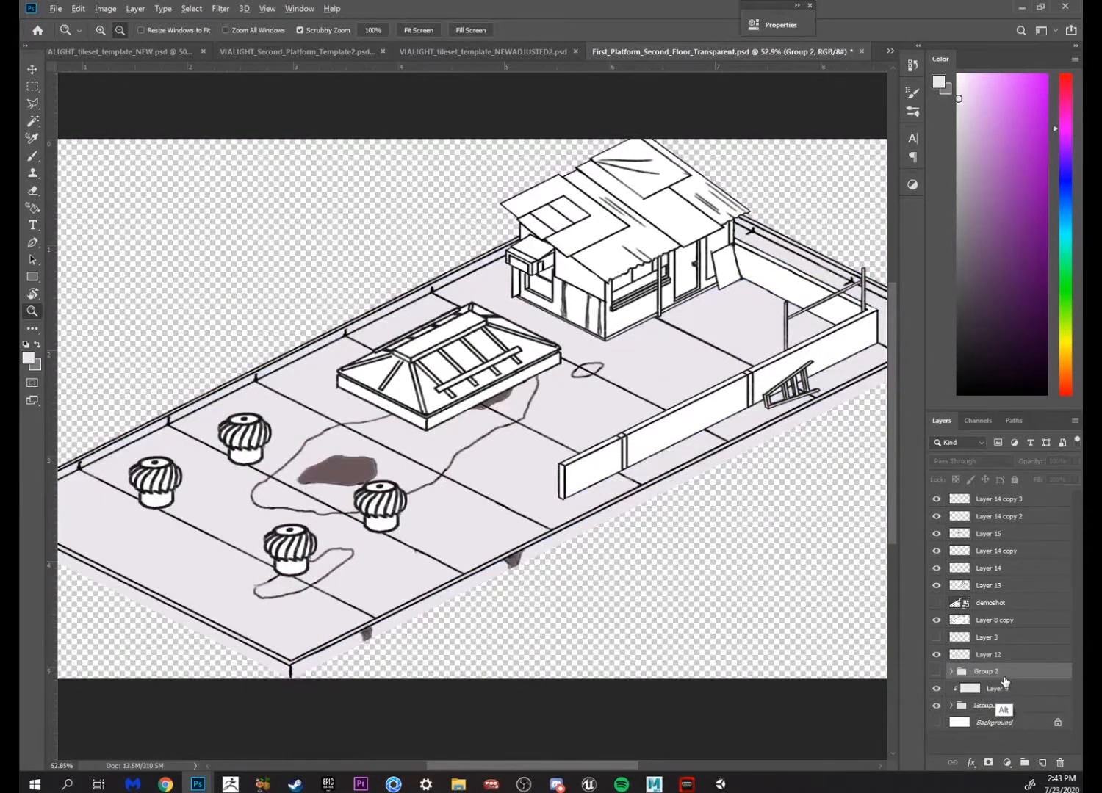
key(ctrl+shift+z)
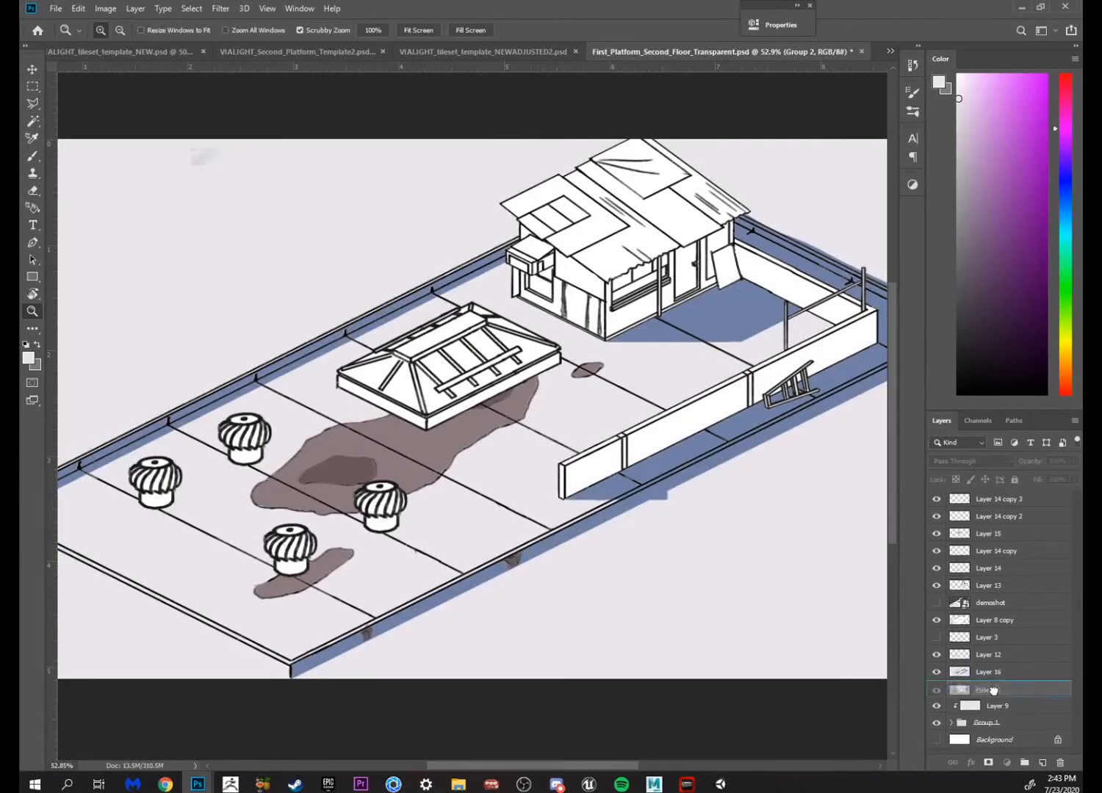
Move the flattened shading layer, Layer 16, below hidden Group 2 and clip it with Layer 9 to Group 1
drag(996, 705, 995, 696)
alt+click(996, 696)
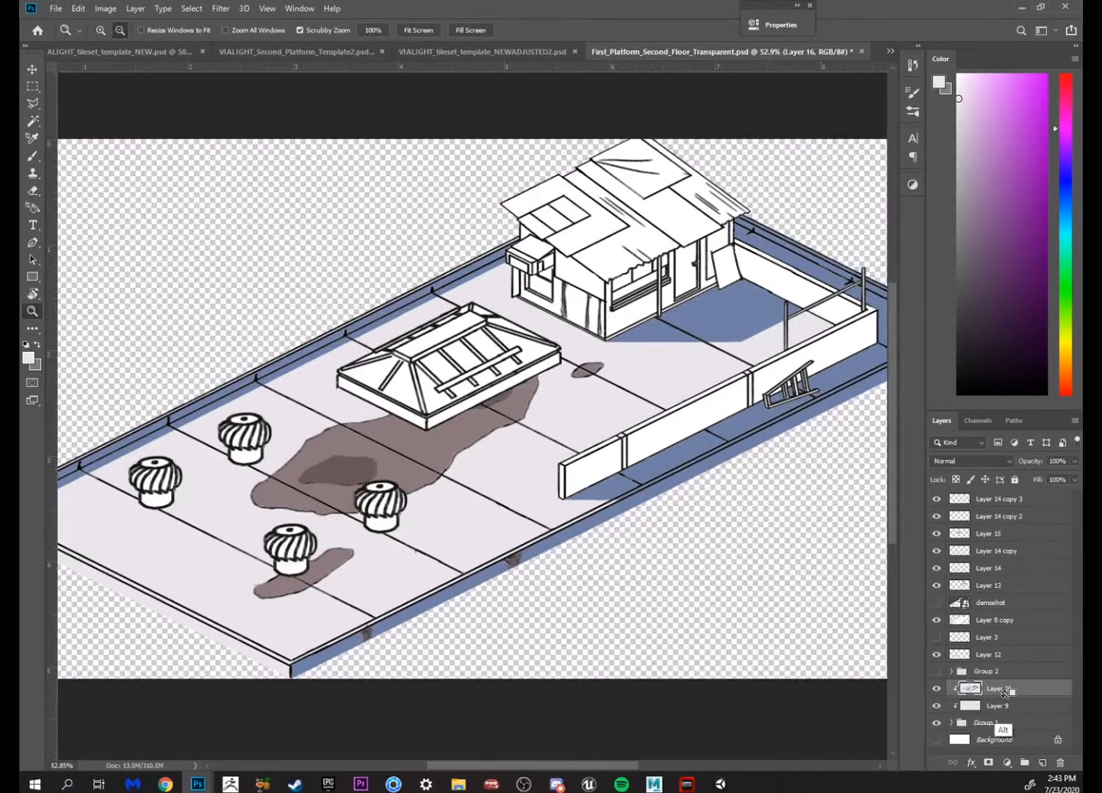
drag(594, 528, 580, 589)
Compare the flattened shading in Layer 16 with the original Group 2 shading, leaving Group 2 hidden
click(936, 672)
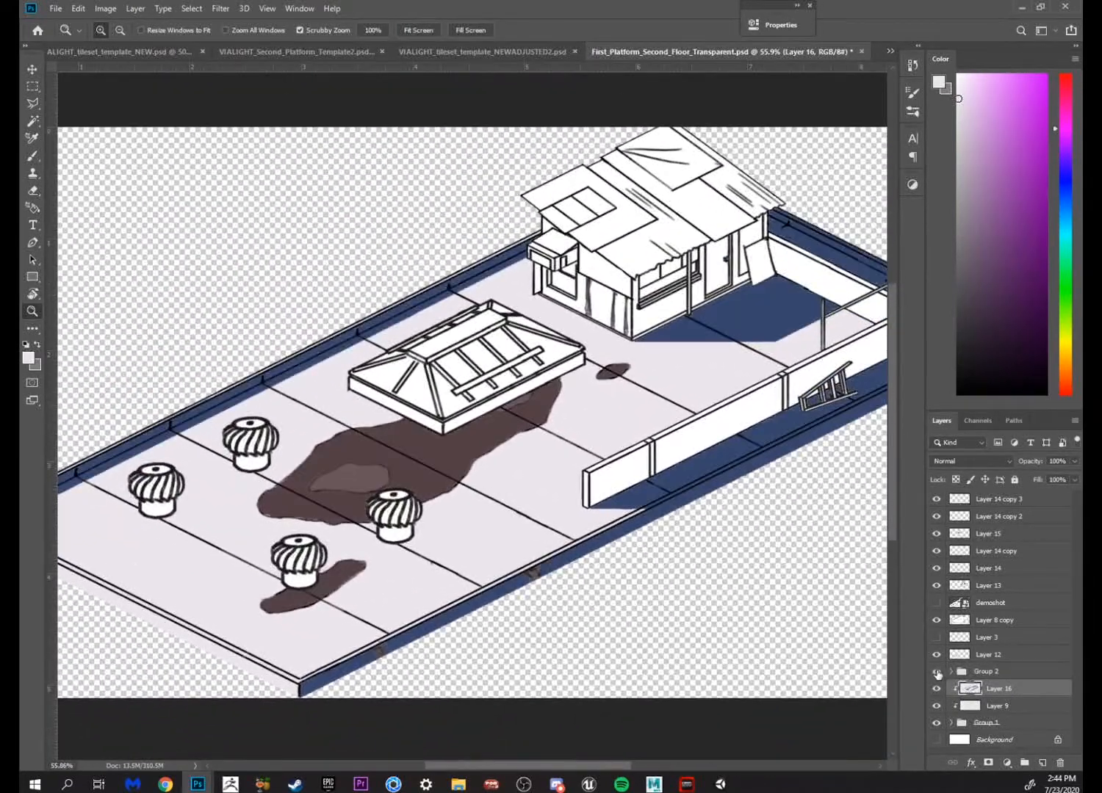
click(936, 672)
click(937, 672)
click(936, 672)
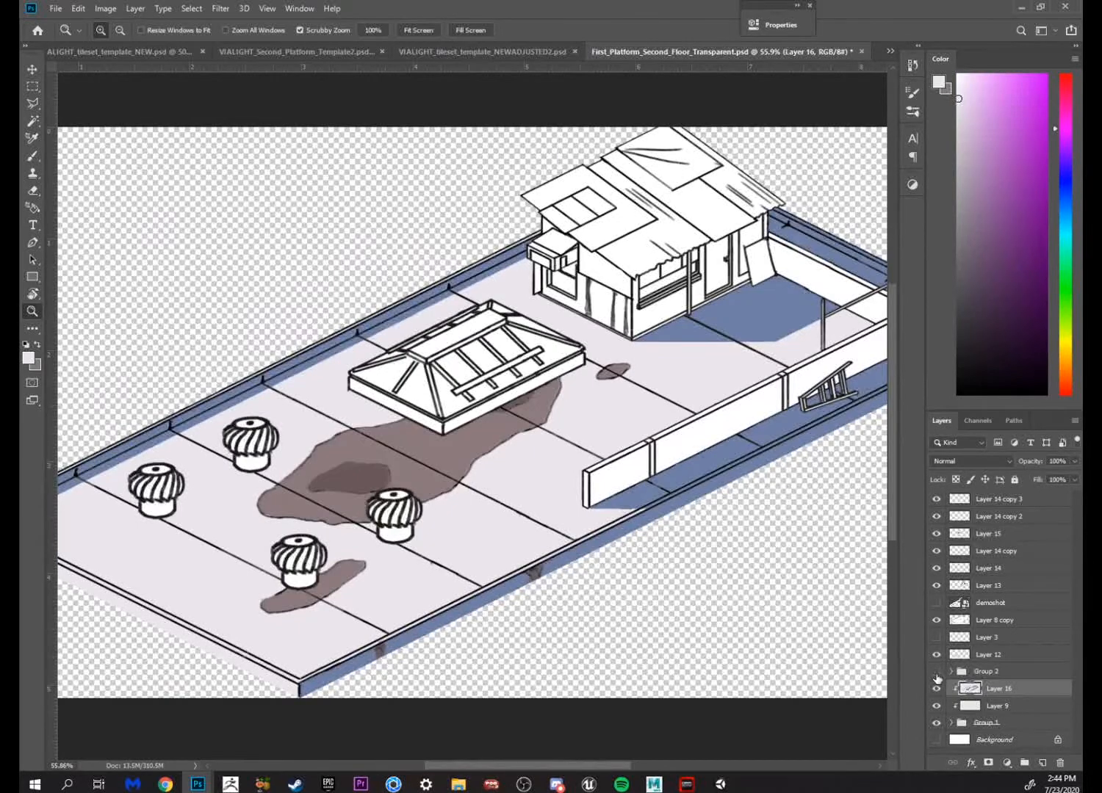
click(936, 672)
click(936, 672)
click(950, 671)
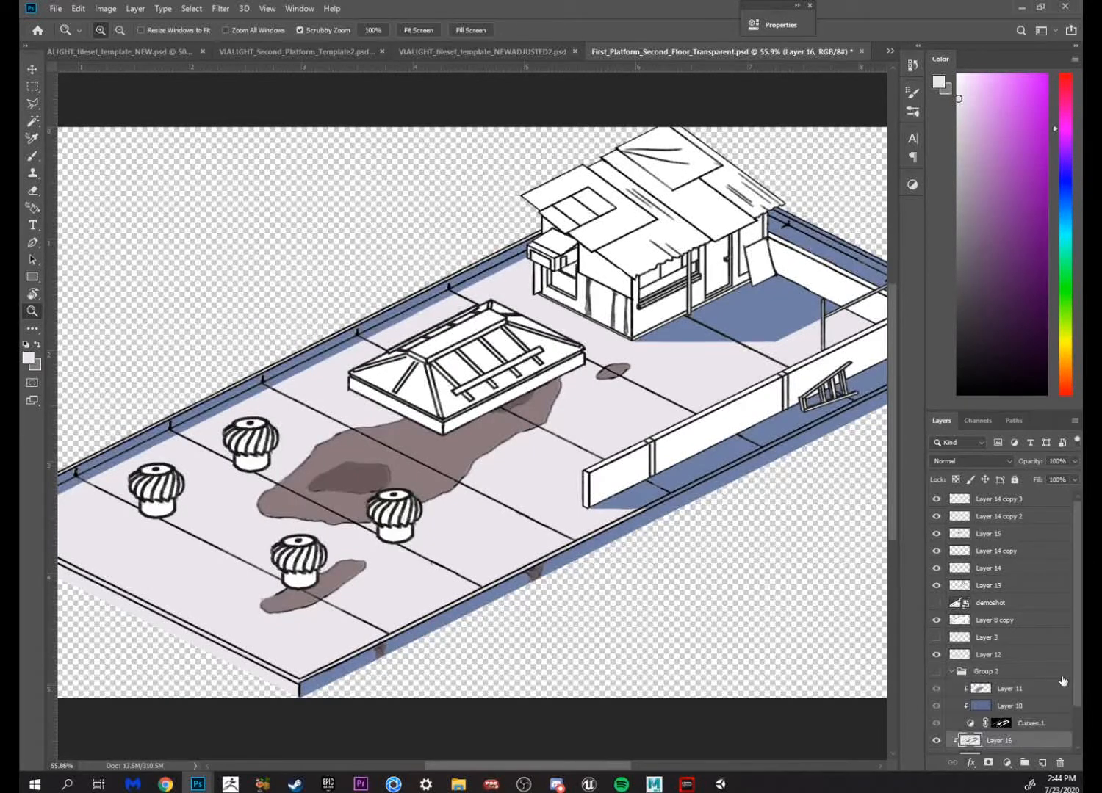
Identify the stain outline layer by toggling layer visibility, and set the opacity of Layer 8 copy to 100%
click(935, 656)
click(935, 656)
click(936, 620)
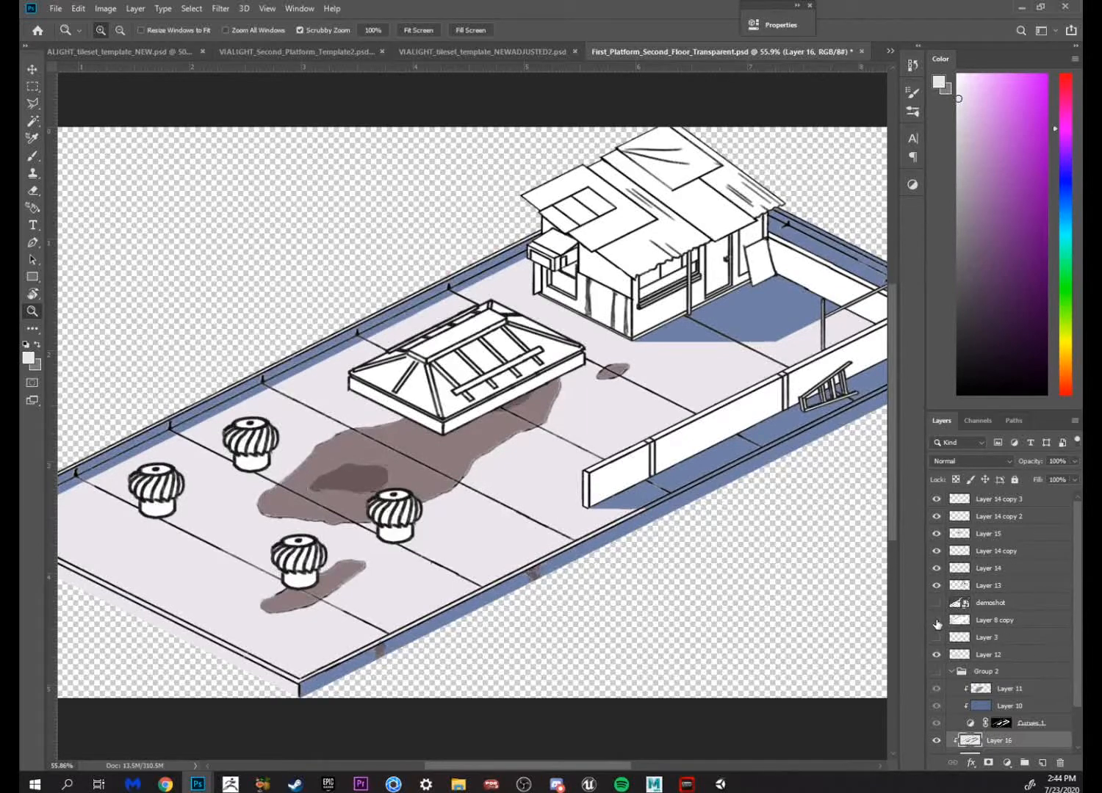
click(936, 621)
click(995, 619)
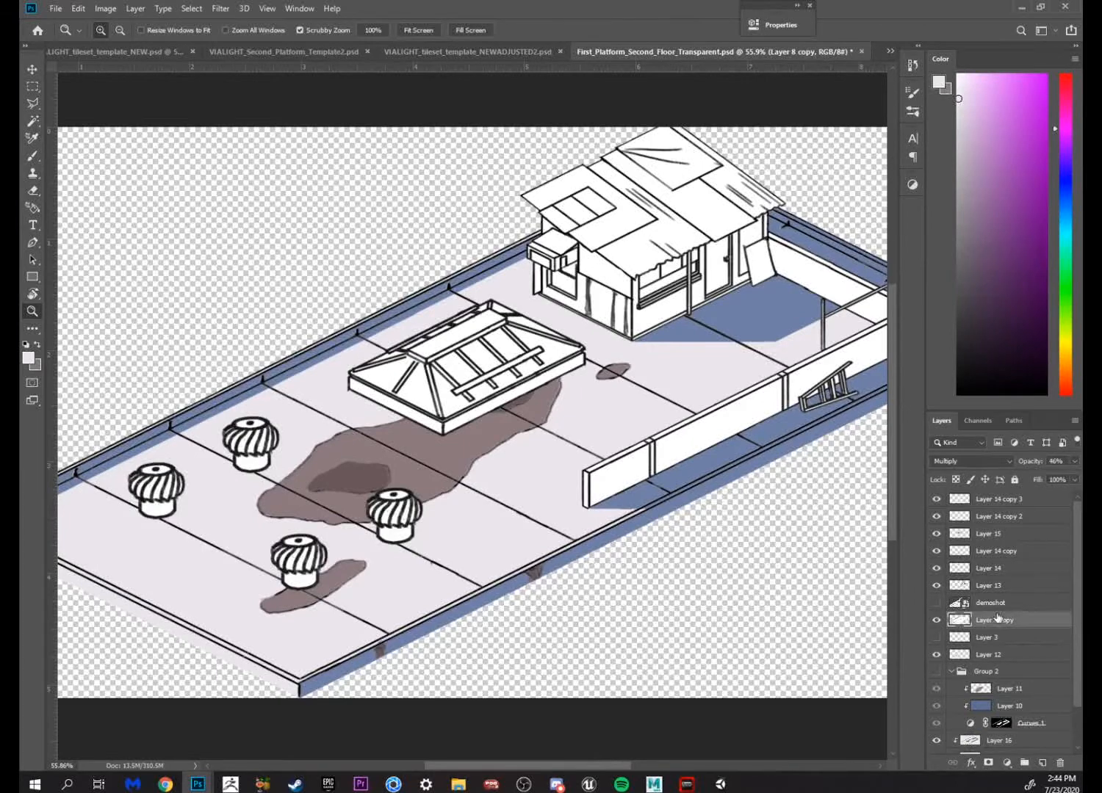
drag(1045, 474, 1066, 481)
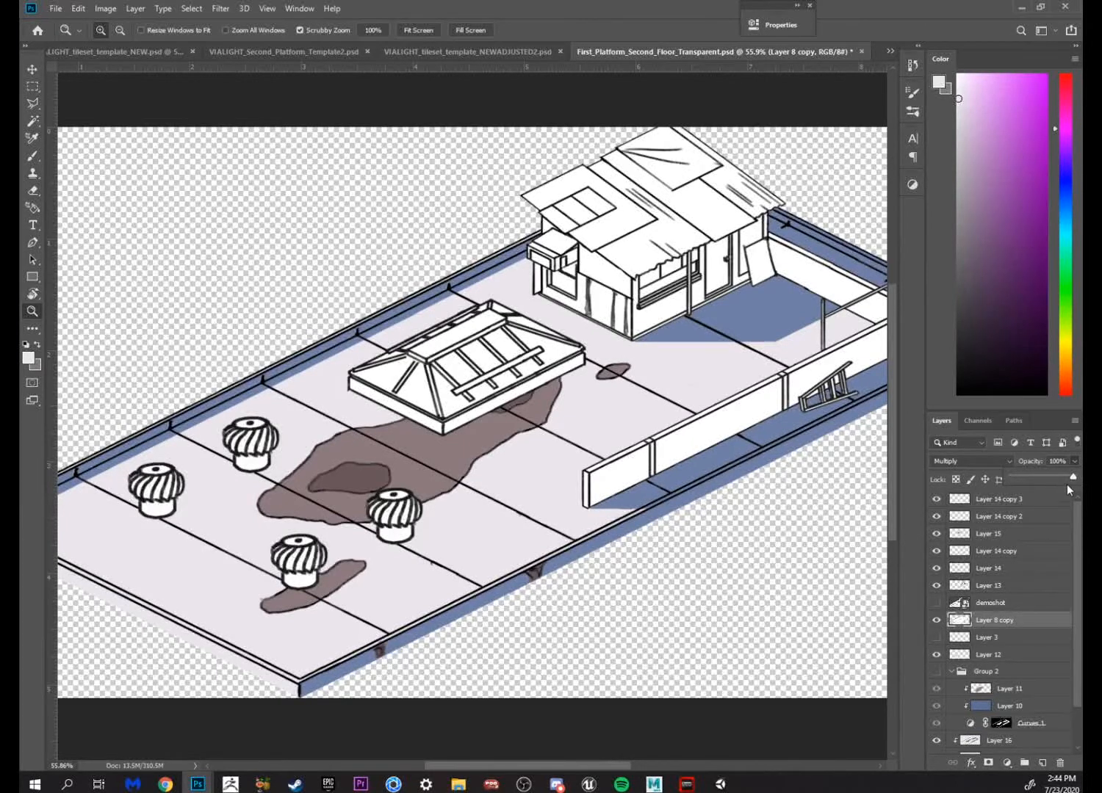
click(1078, 469)
drag(553, 479, 609, 391)
click(953, 672)
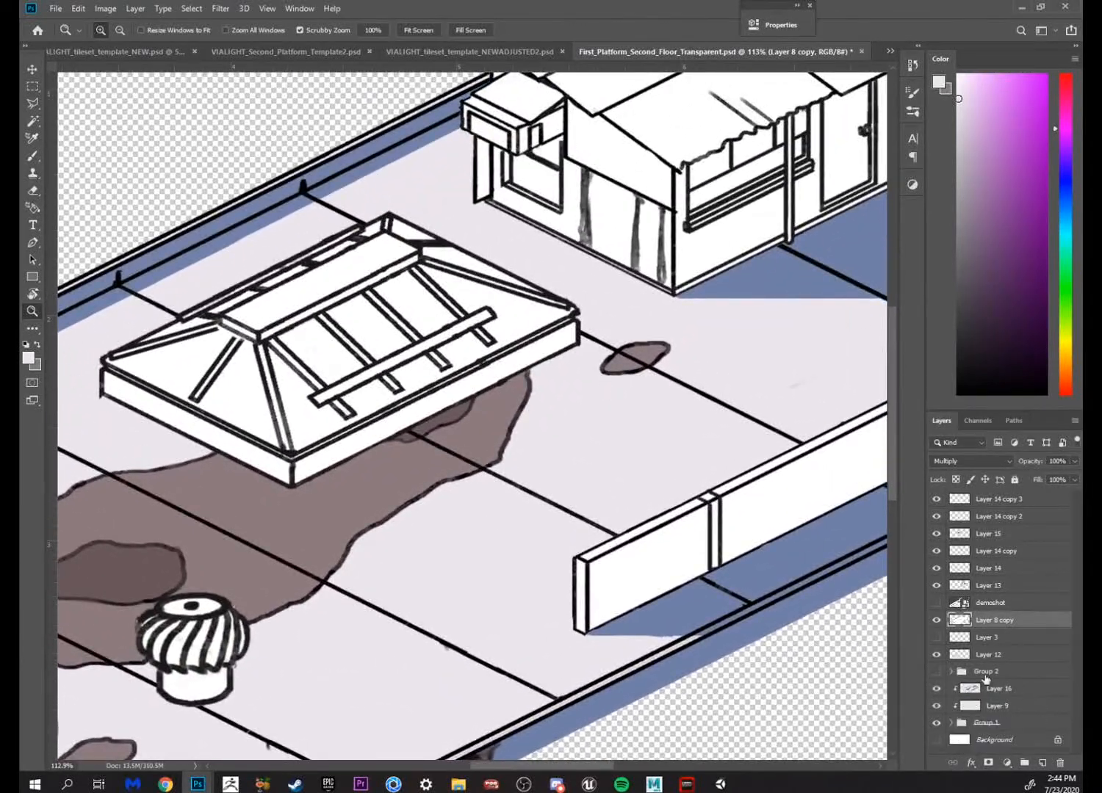
click(953, 672)
scroll(1076, 660, down, 2)
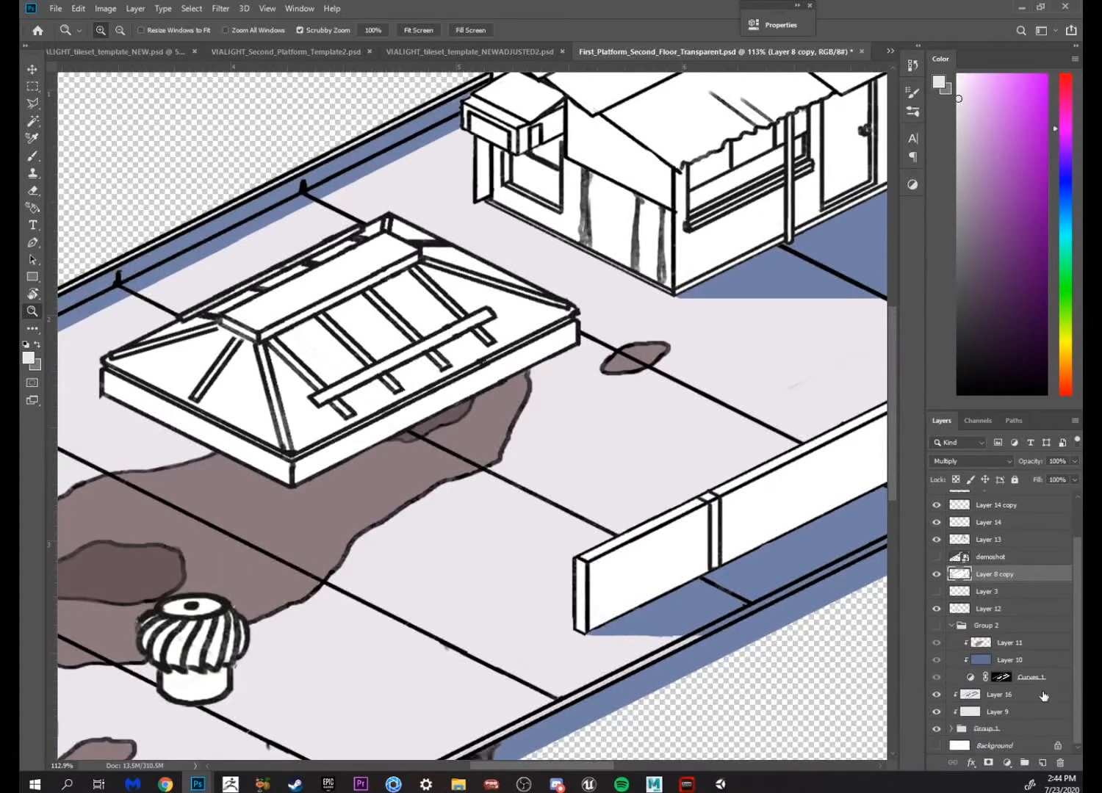
click(1008, 645)
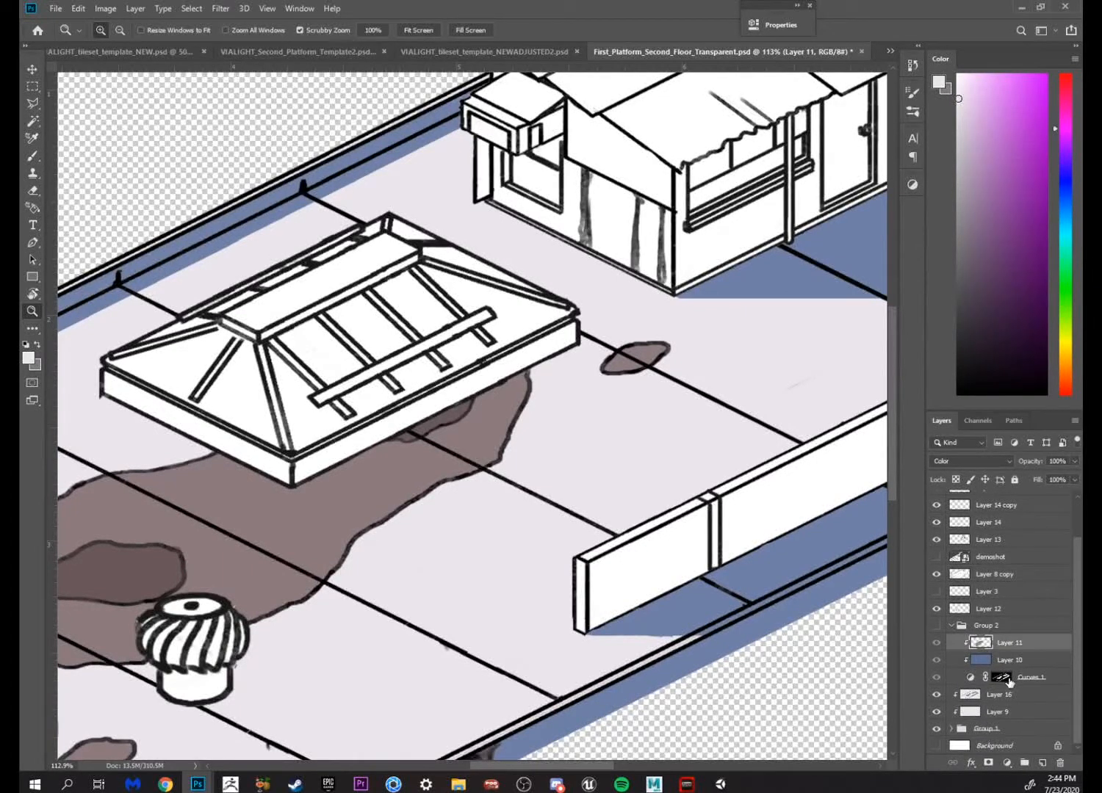
click(1028, 681)
right_click(1006, 677)
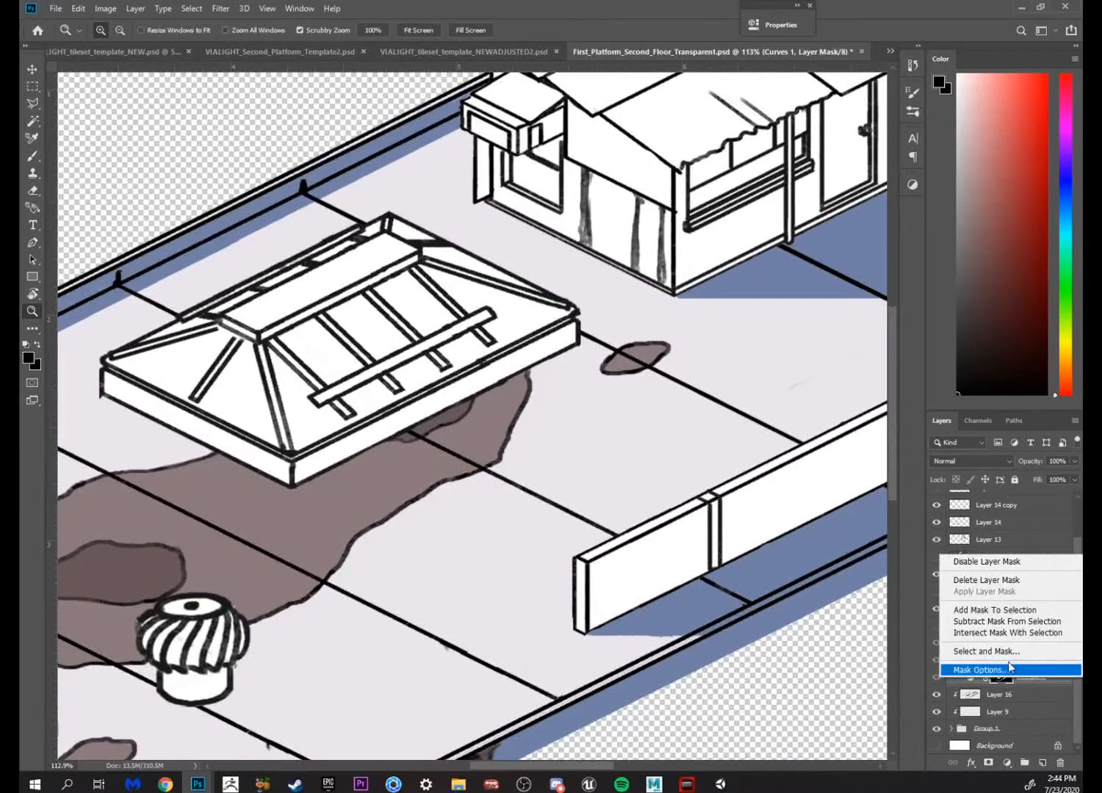
click(1020, 681)
click(1000, 679)
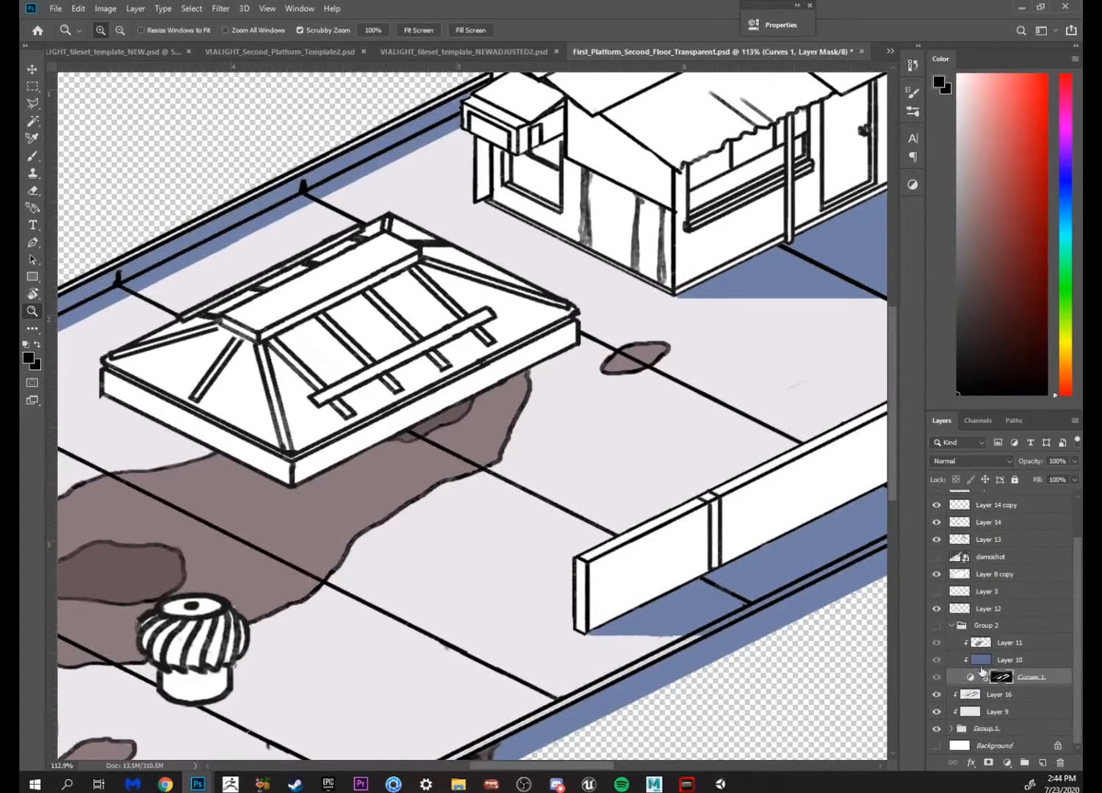
drag(772, 613, 595, 641)
key(g)
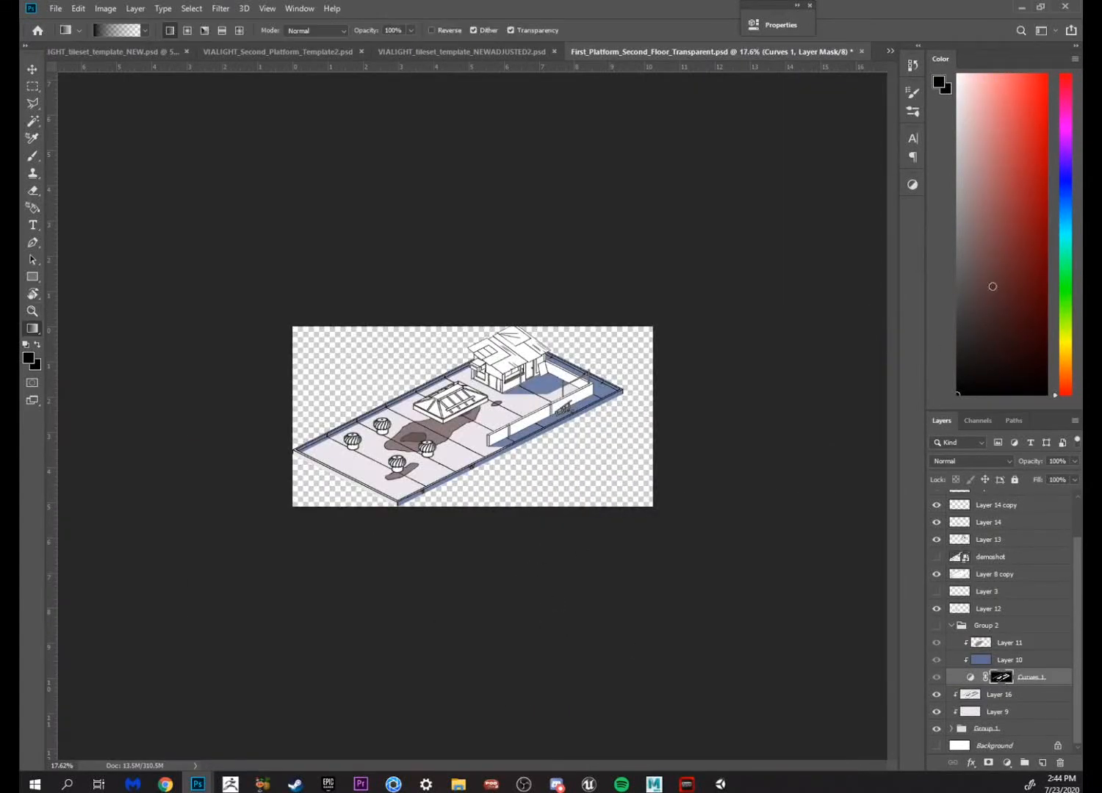
key(x)
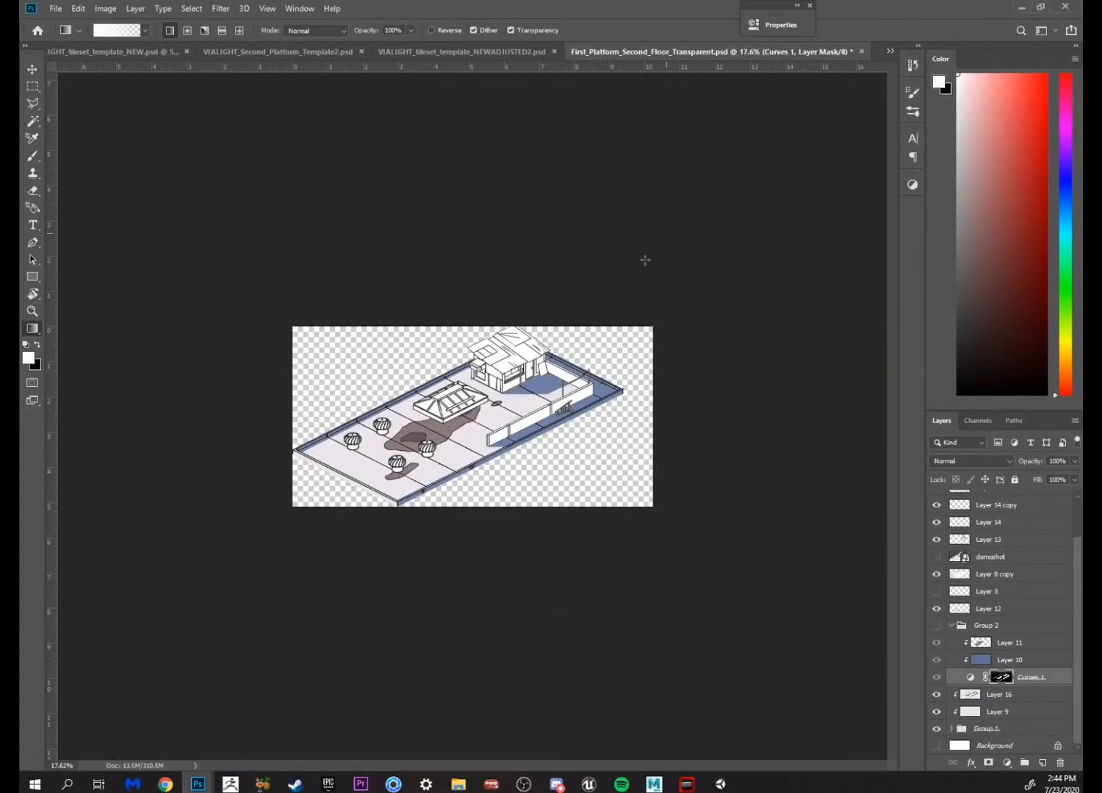
click(1010, 646)
click(957, 614)
click(952, 625)
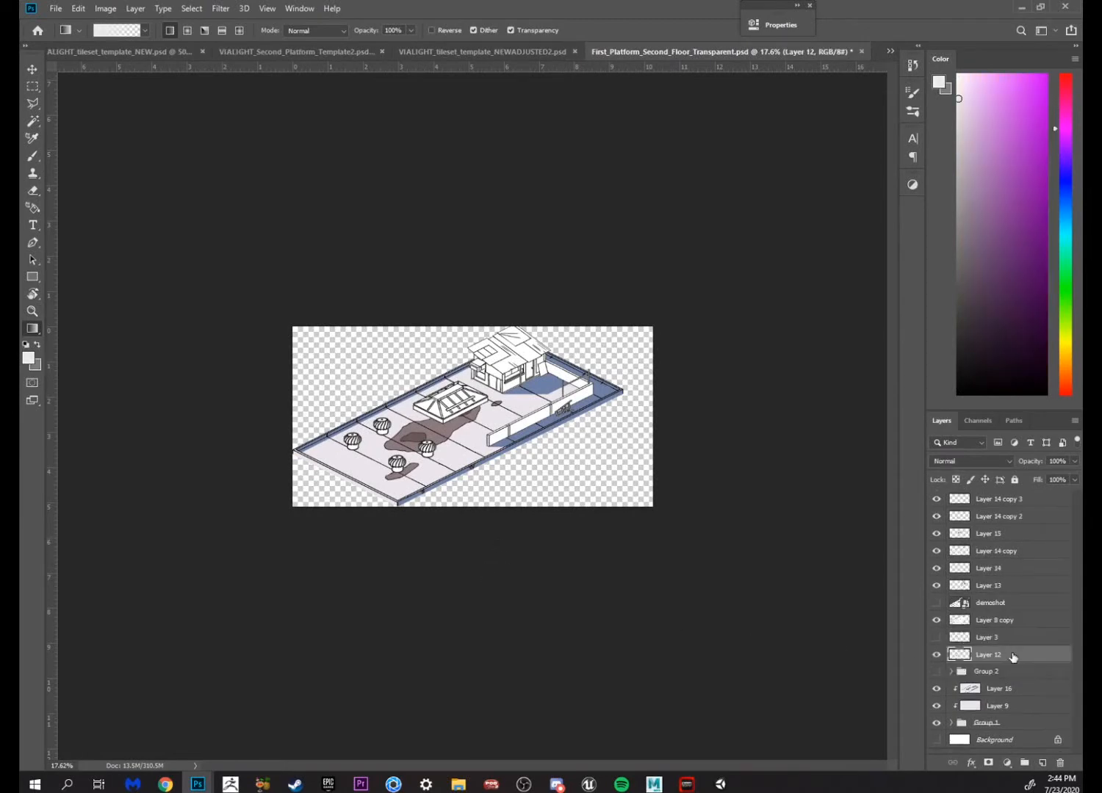
Duplicate the hidden Group 2 with the default settings
right_click(986, 671)
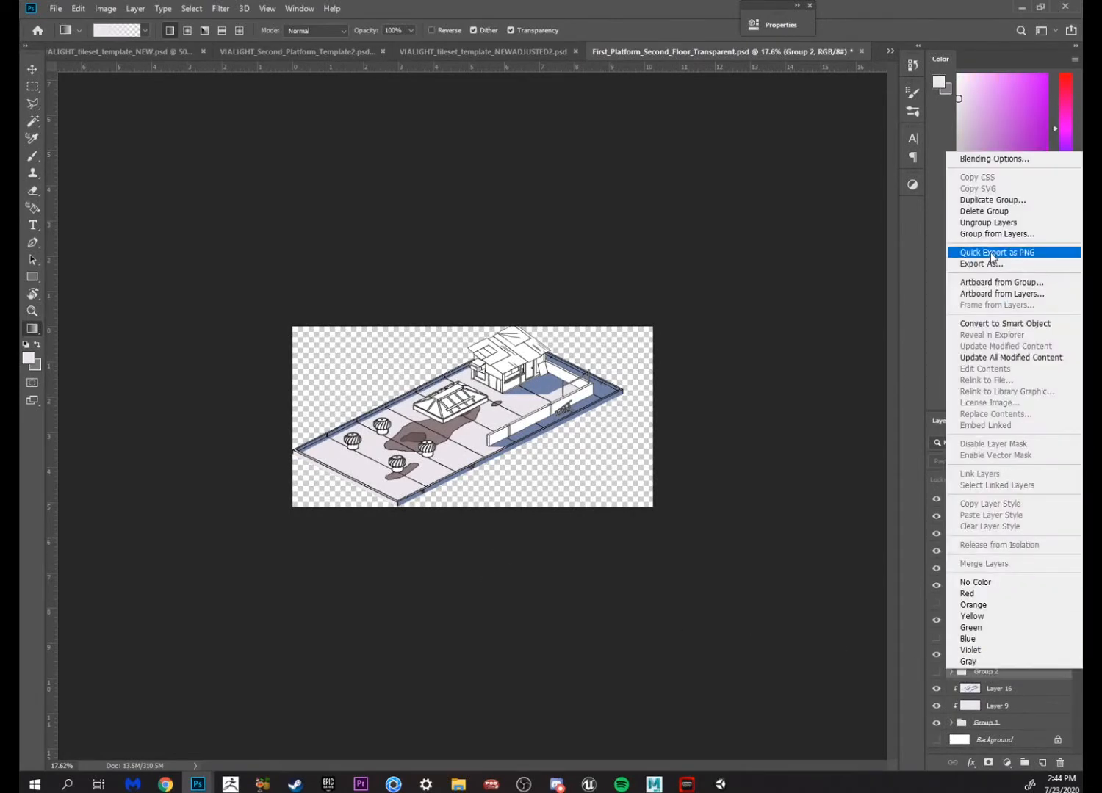
click(992, 200)
click(533, 393)
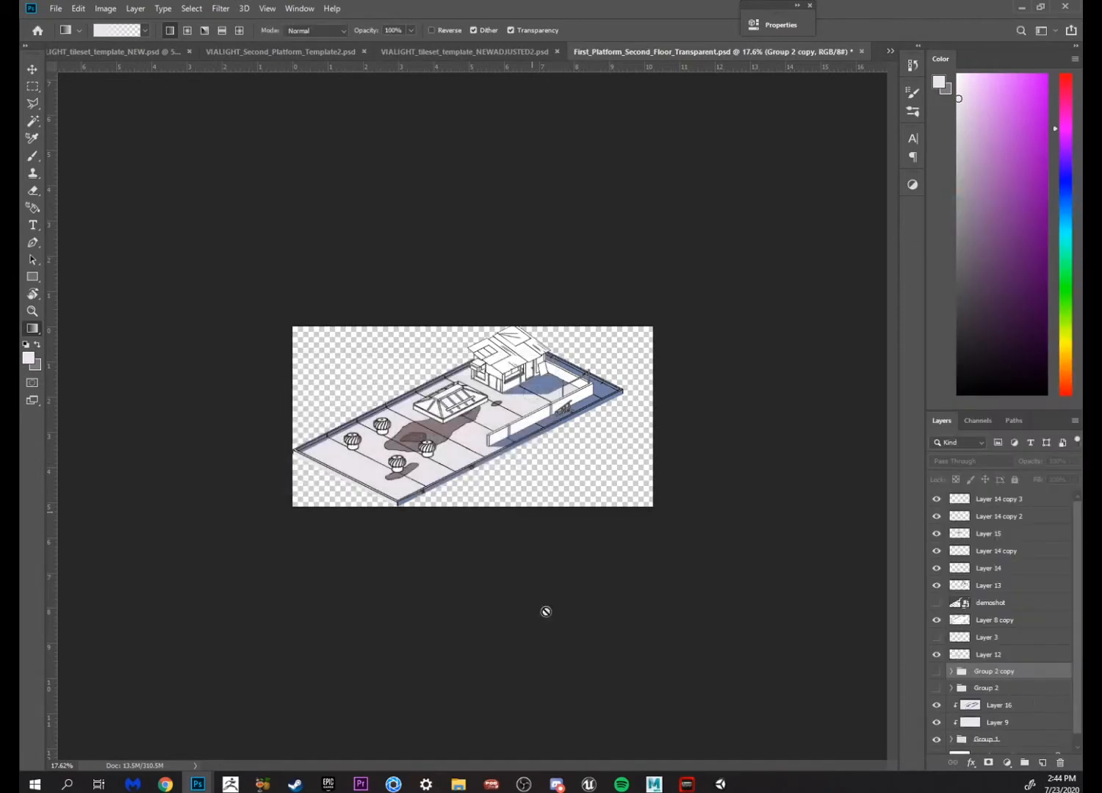
Delete Layer 11 from the Group 2 copy
click(950, 671)
click(1013, 707)
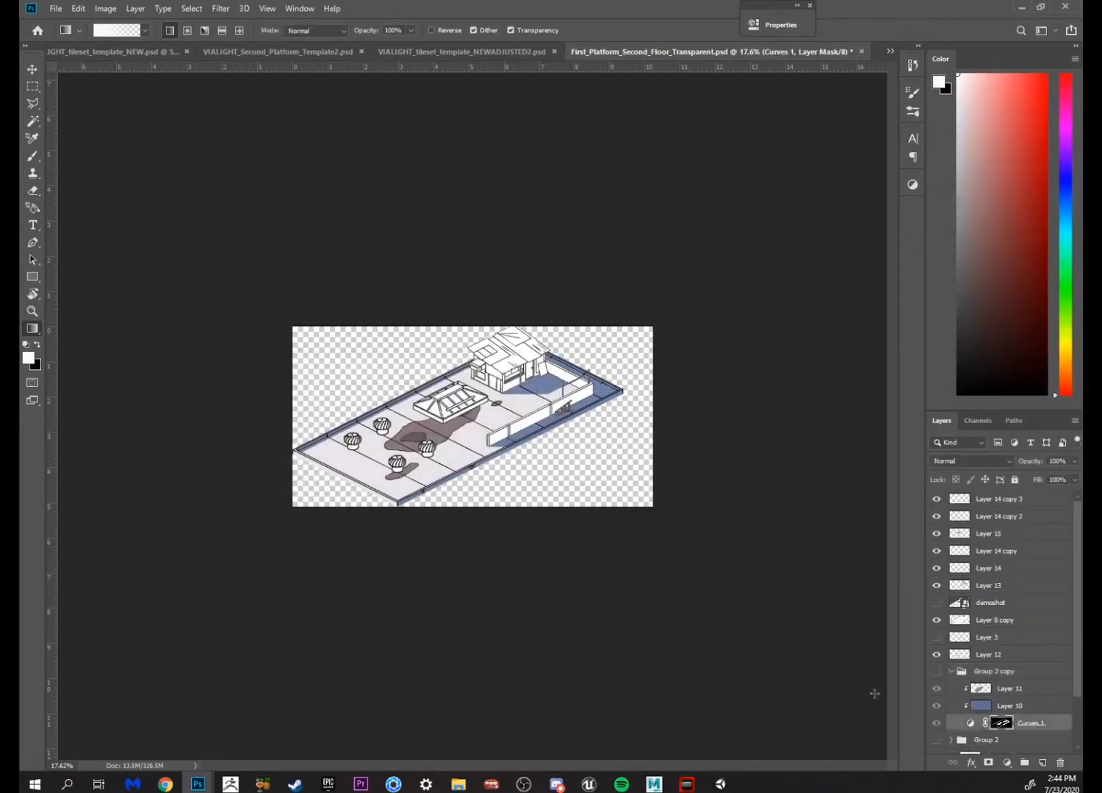
key(z)
click(614, 556)
shift+click(1009, 691)
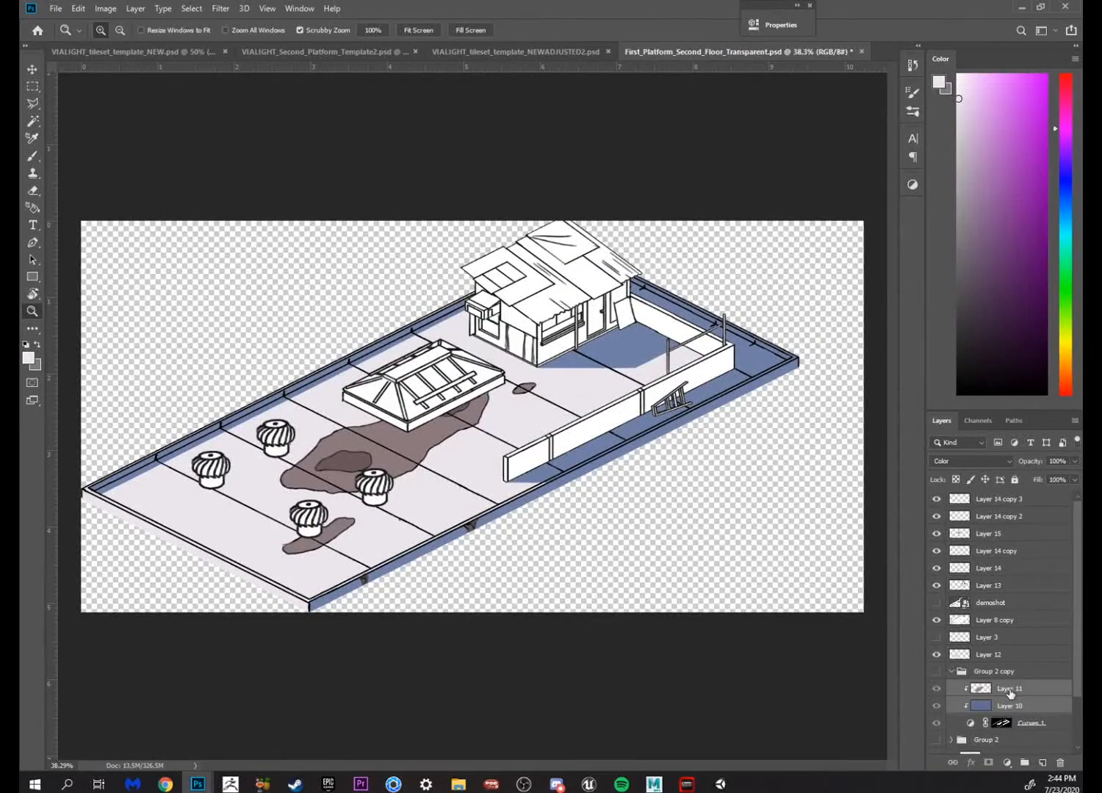
right_click(1009, 691)
click(1012, 704)
click(1011, 689)
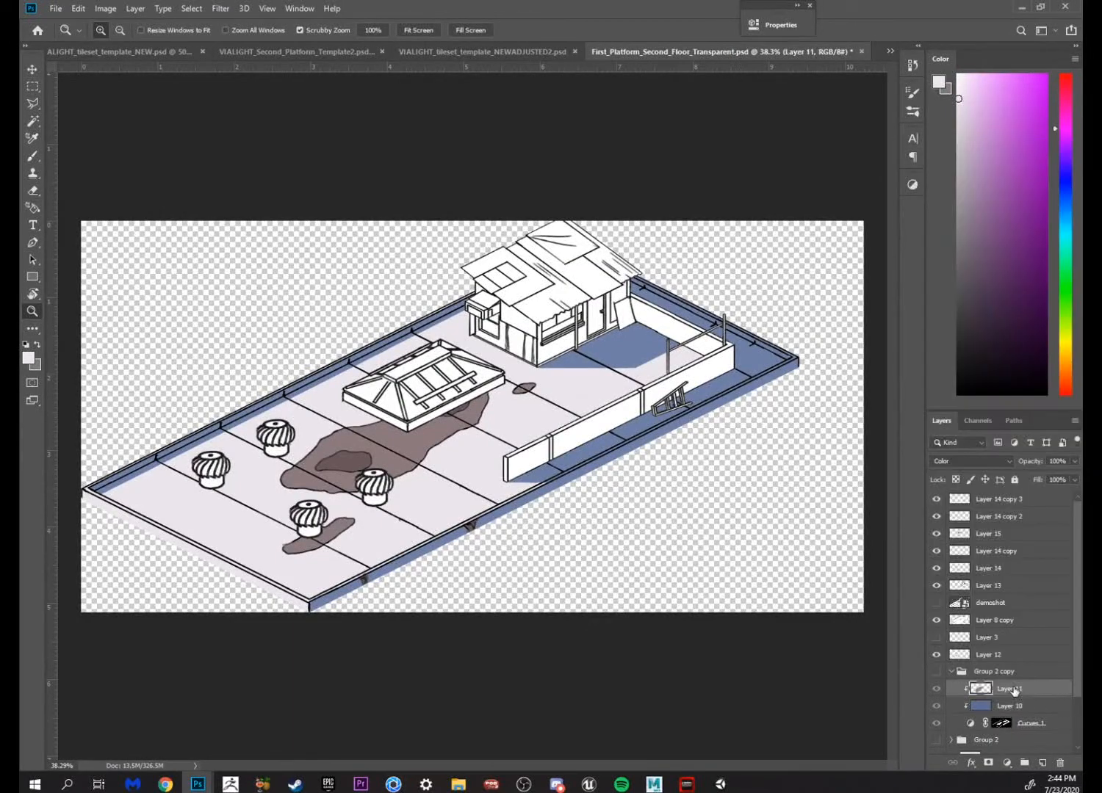
right_click(1011, 689)
click(949, 206)
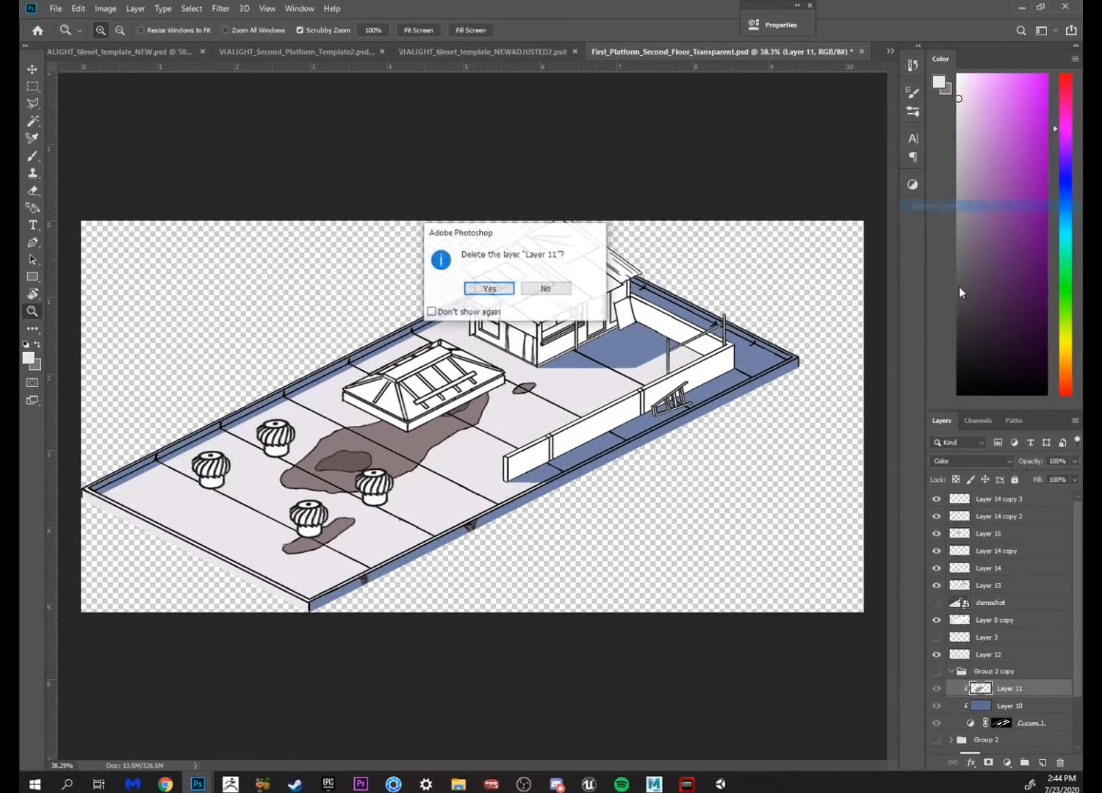
click(507, 286)
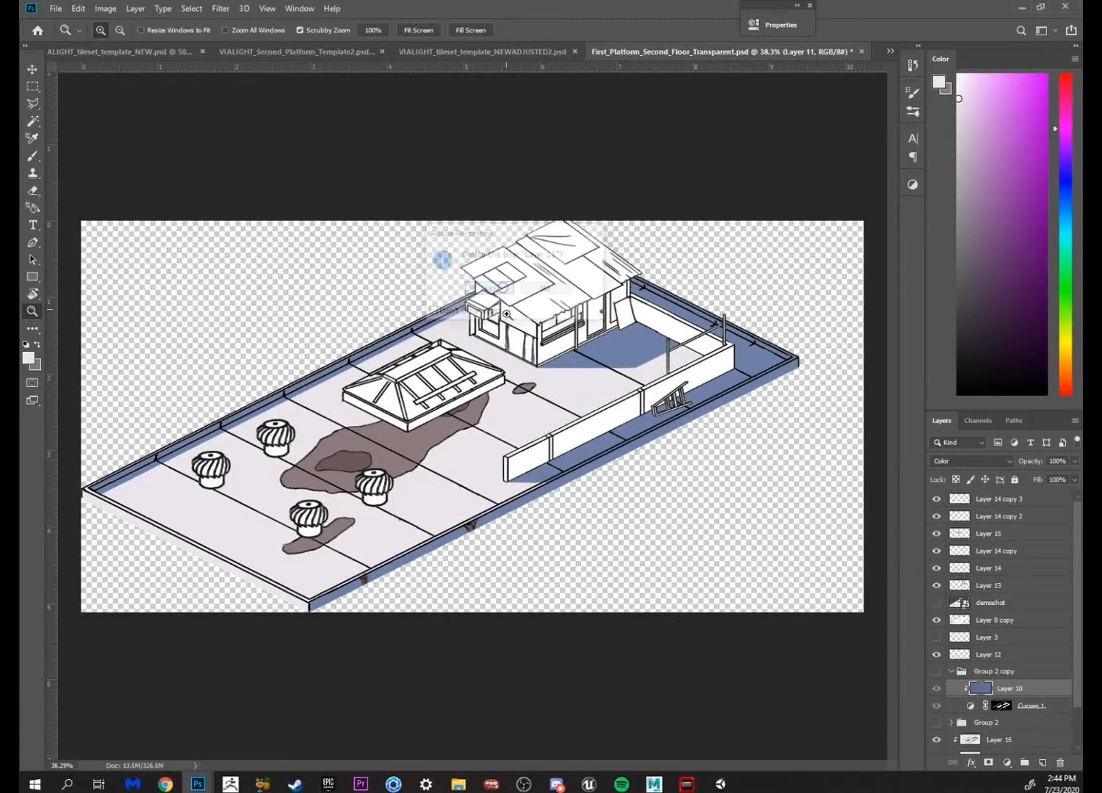
Fill the Curves 1 mask in Group 2 copy with black and show the group
click(1023, 706)
key(g)
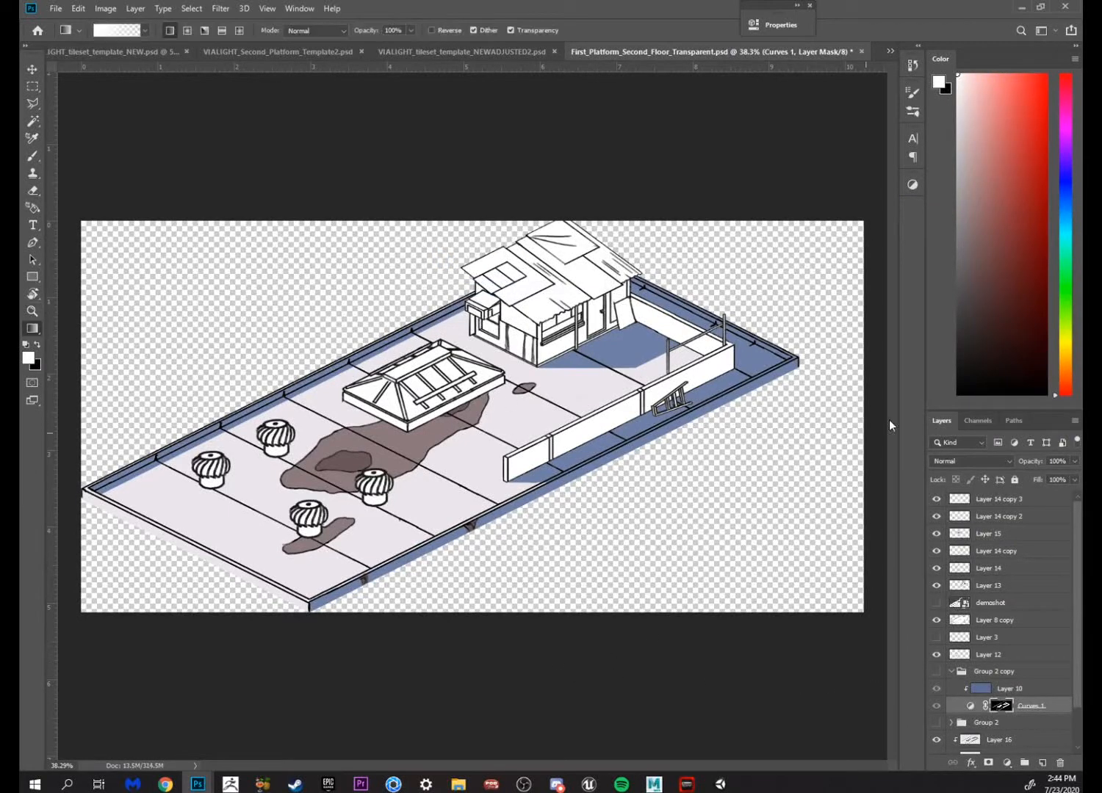
drag(511, 633, 511, 745)
key(x)
drag(522, 649, 524, 732)
click(938, 672)
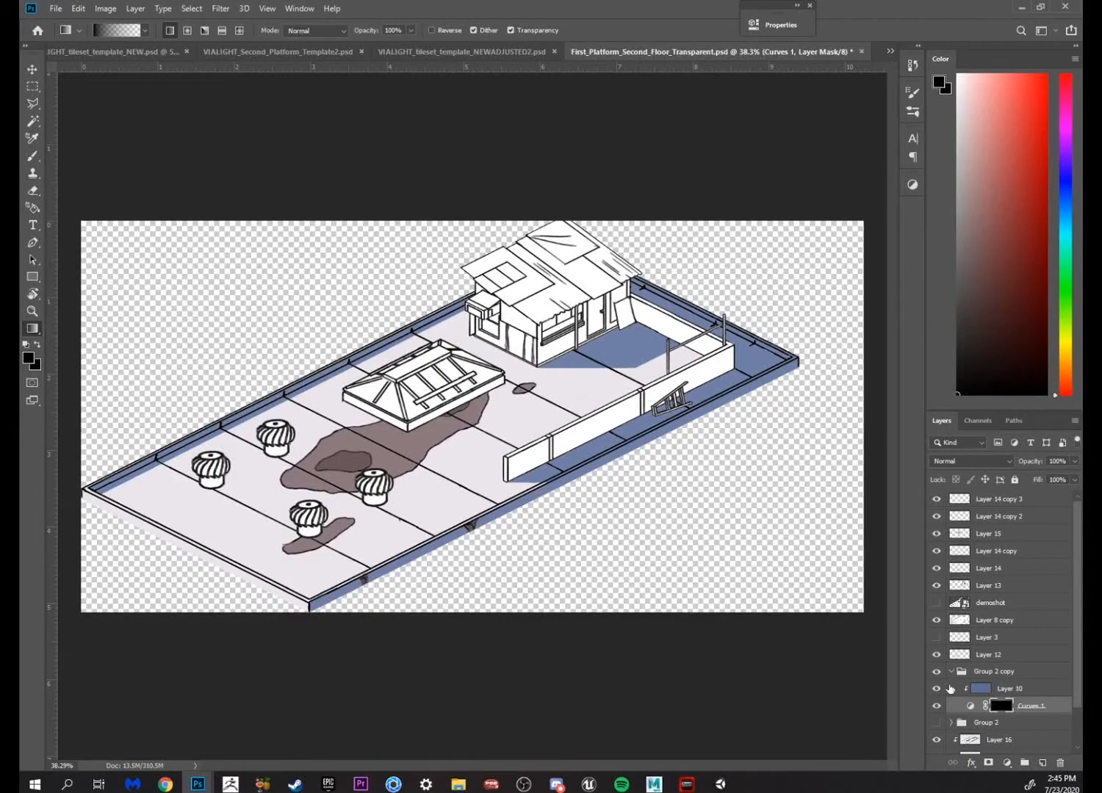
Try to paint a straight shadow strip in white on the Curves 1 mask along the skylight's lower front edge
key(z)
drag(496, 395, 584, 431)
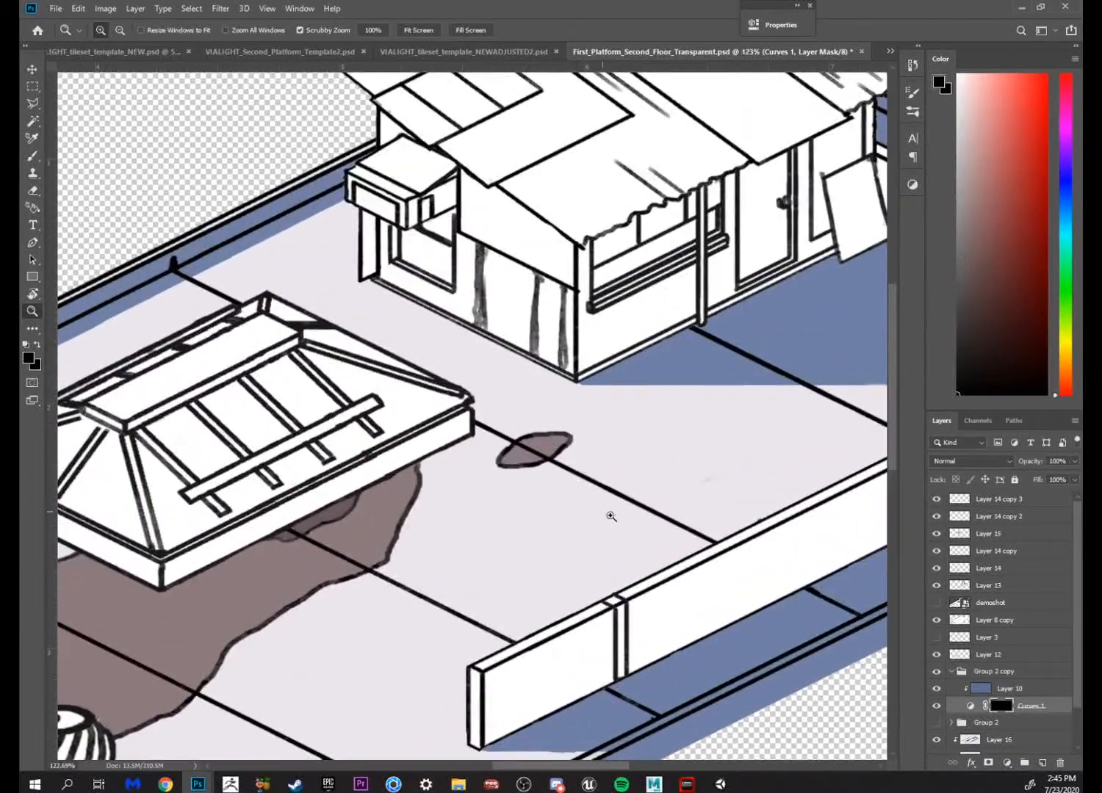
key(x)
key(b)
drag(450, 467, 571, 401)
right_click(571, 401)
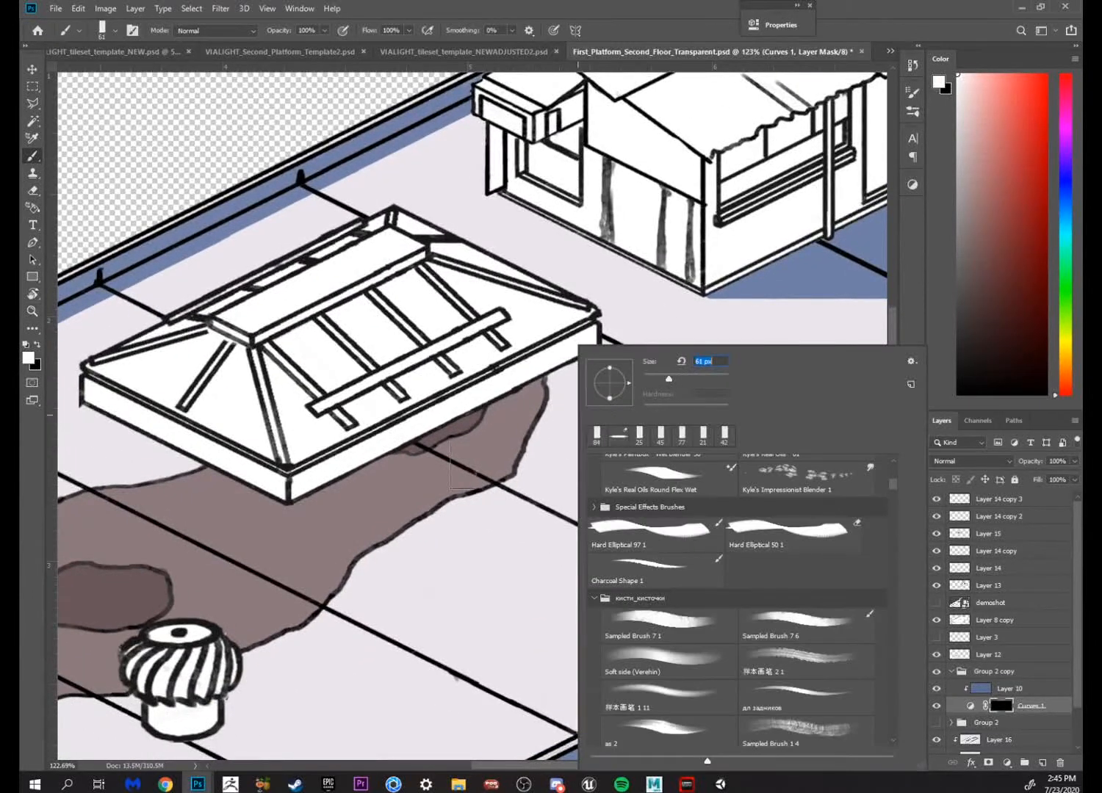
click(308, 484)
mouse_move(308, 484)
mouse_down()
mouse_move(553, 474)
mouse_move(308, 478)
mouse_up()
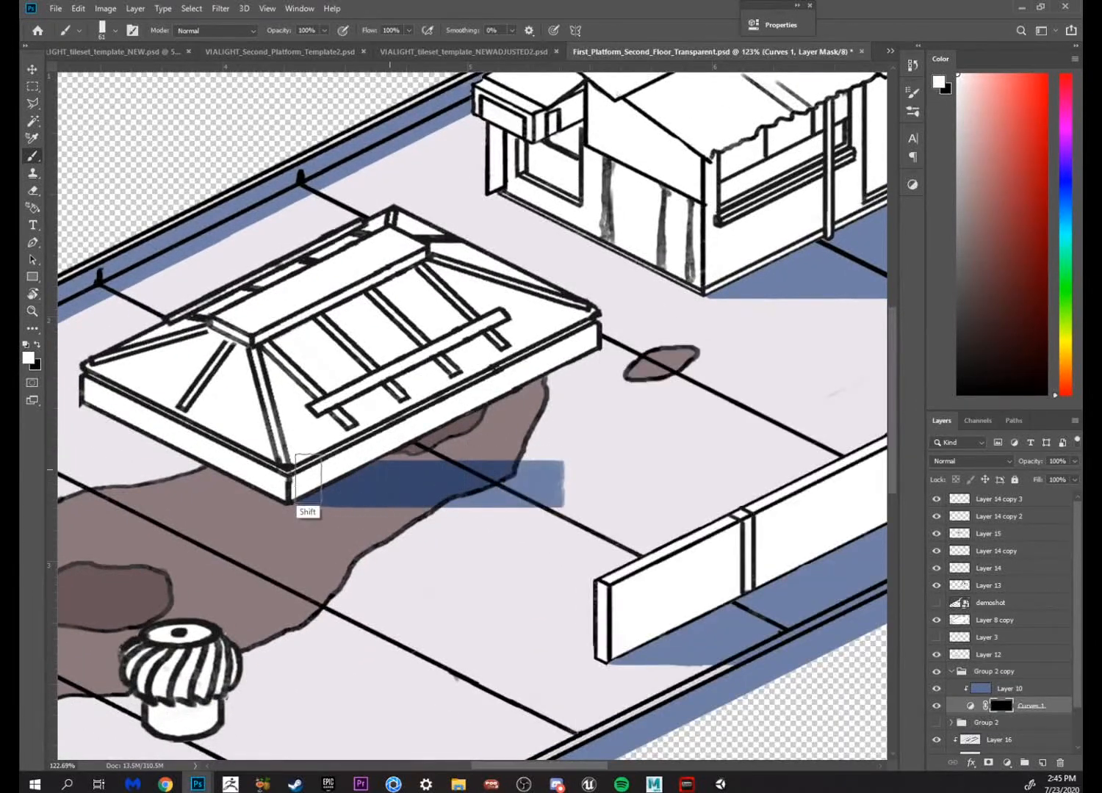
mouse_move(694, 498)
mouse_down()
mouse_move(589, 561)
mouse_move(699, 517)
mouse_up()
mouse_move(413, 480)
mouse_down()
mouse_move(388, 479)
mouse_move(529, 467)
mouse_up()
key(ctrl+z)
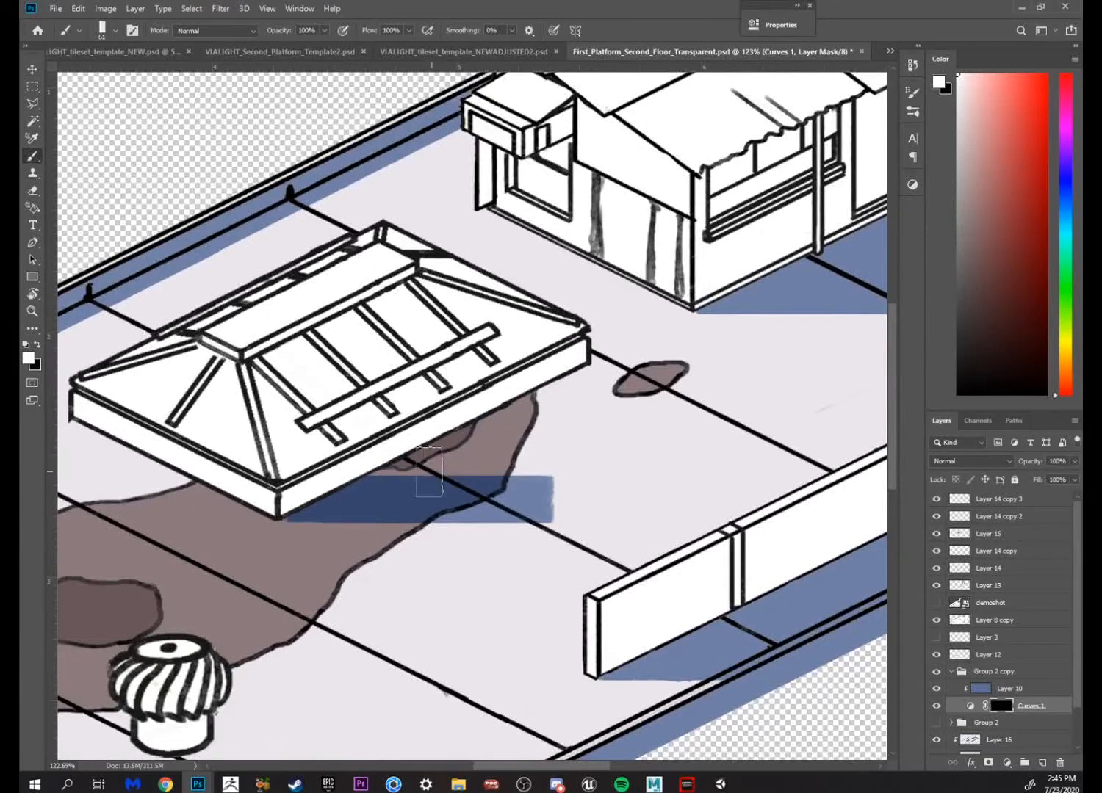
drag(696, 569, 622, 531)
key(z)
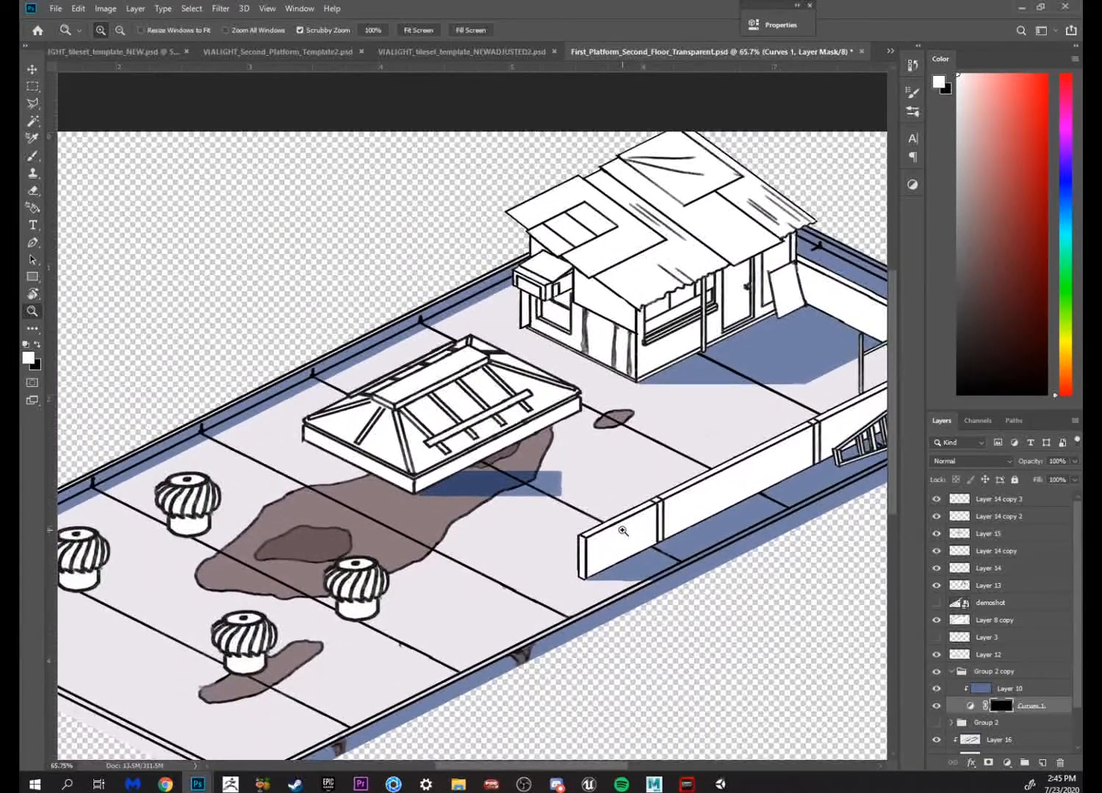
mouse_move(557, 471)
mouse_down()
mouse_move(613, 458)
mouse_move(671, 464)
mouse_move(738, 317)
mouse_move(673, 344)
mouse_move(716, 295)
mouse_move(568, 492)
mouse_up()
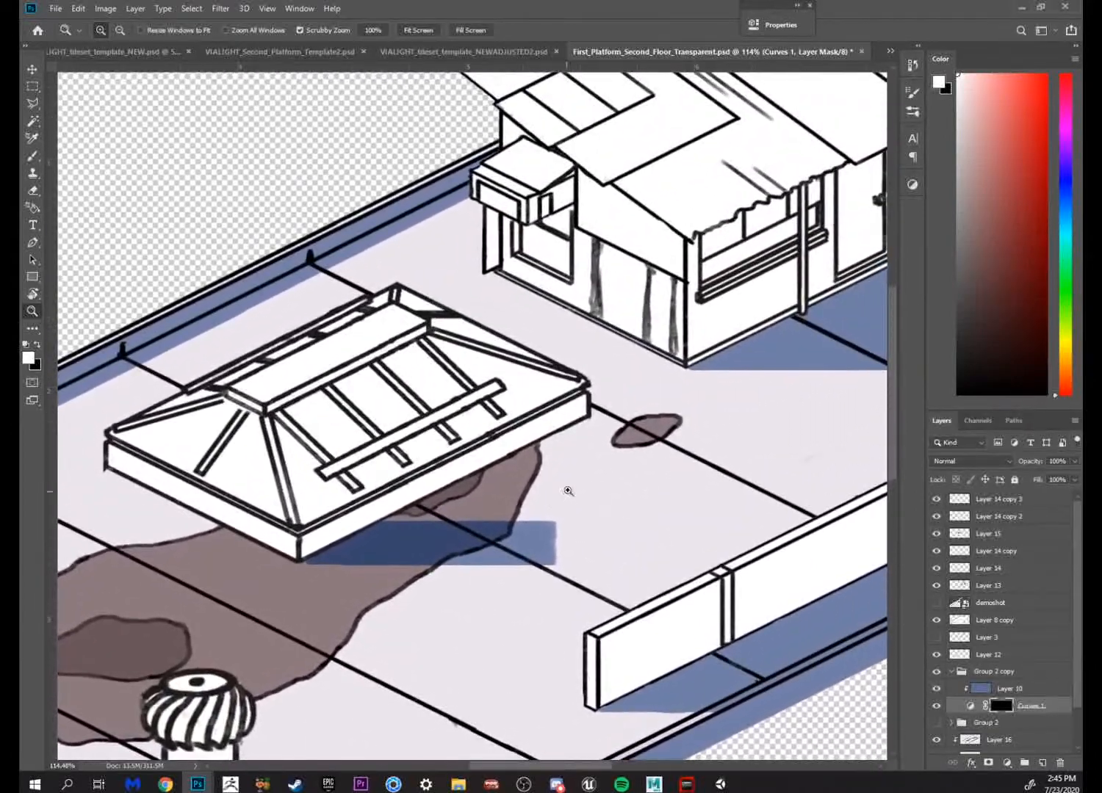
Paint a short shadow stub in white on the Curves 1 mask at the skylight's lower front corner
drag(463, 614, 845, 350)
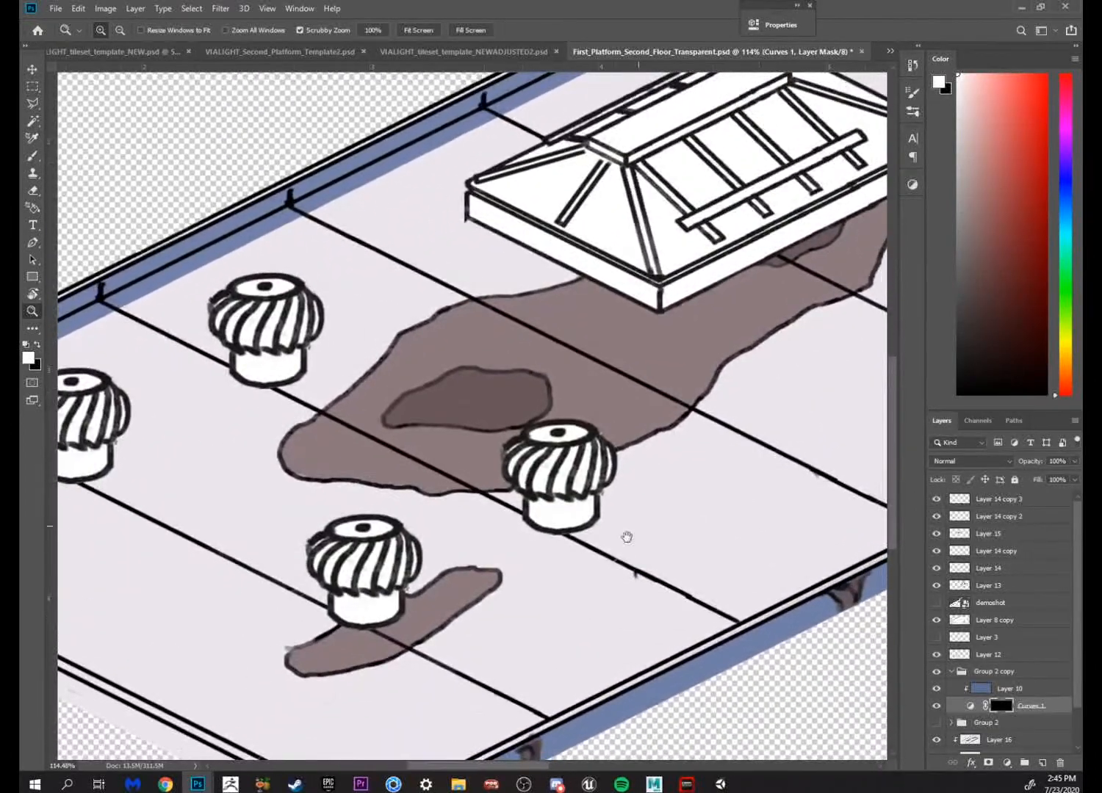
drag(627, 537, 474, 520)
key(b)
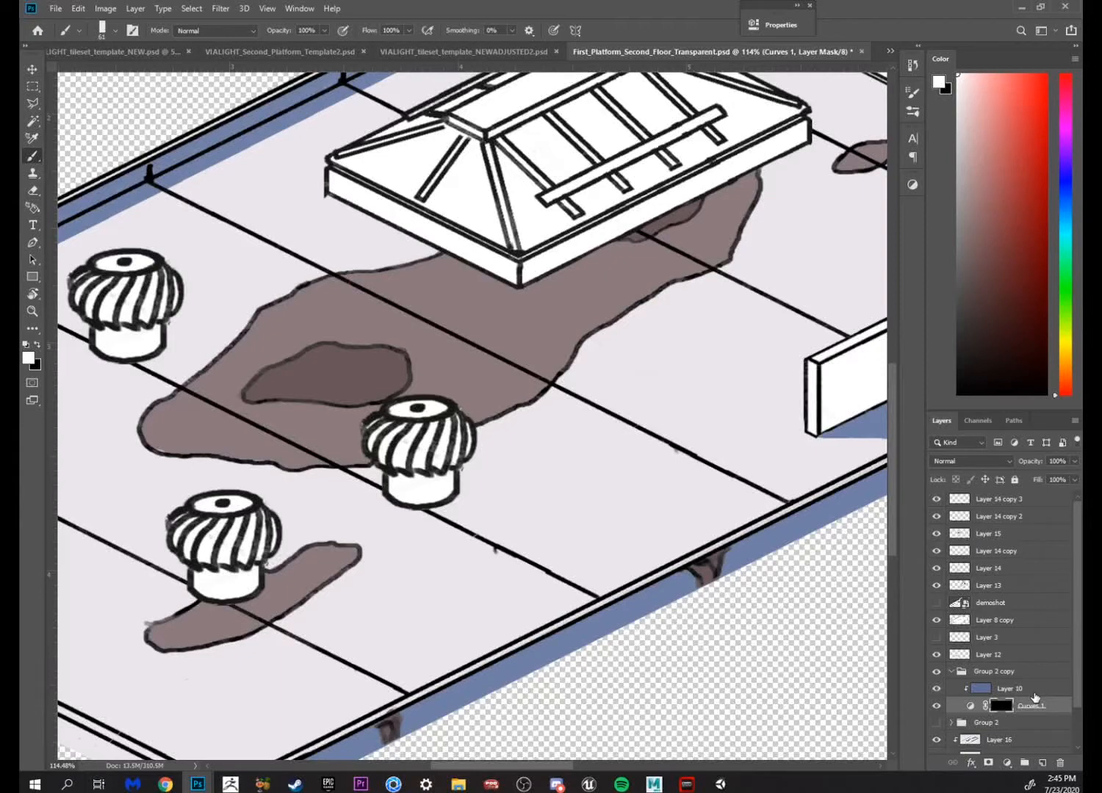
drag(674, 351, 528, 449)
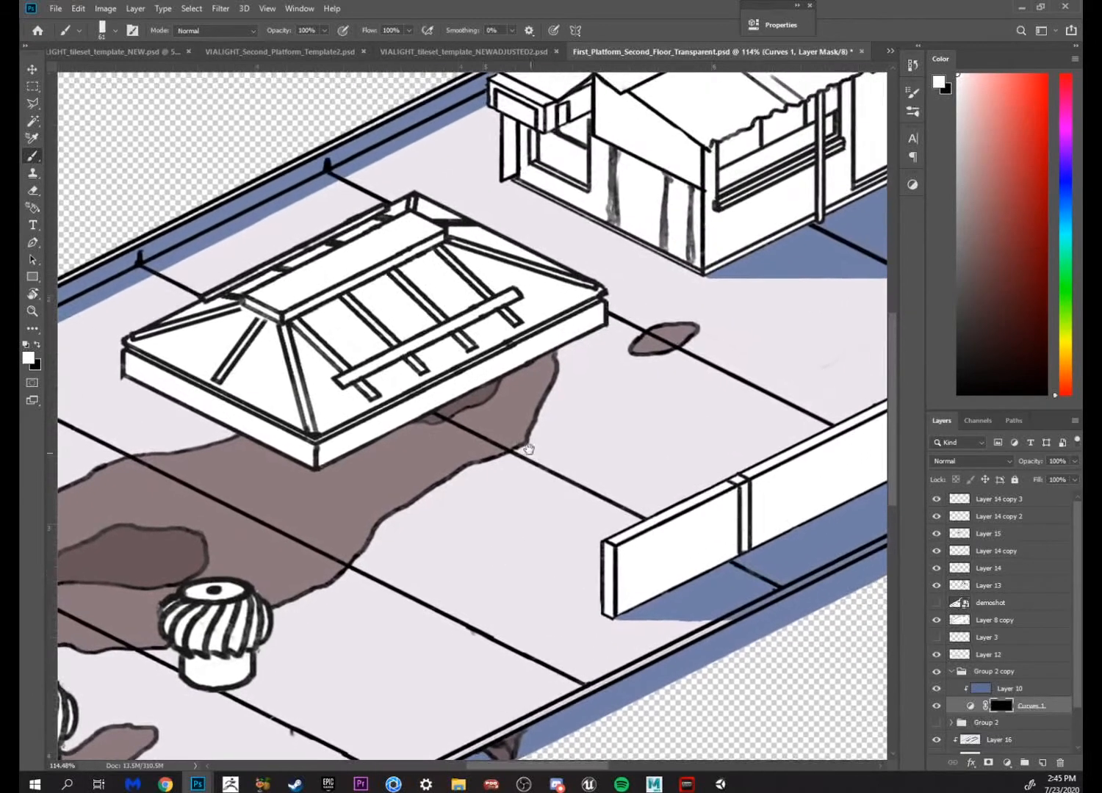
drag(482, 403, 520, 437)
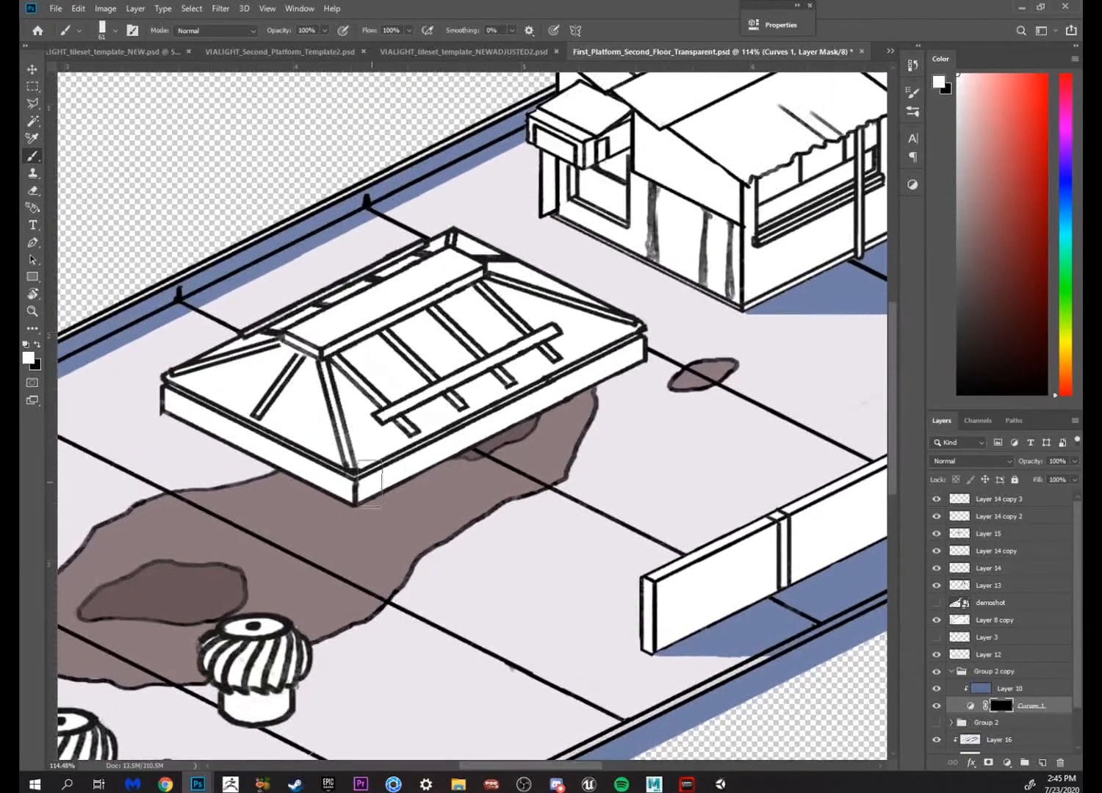
drag(367, 484, 389, 492)
Try to extend the shadow as a straight strip along the skylight's long front edge, and undo both attempts
key(r)
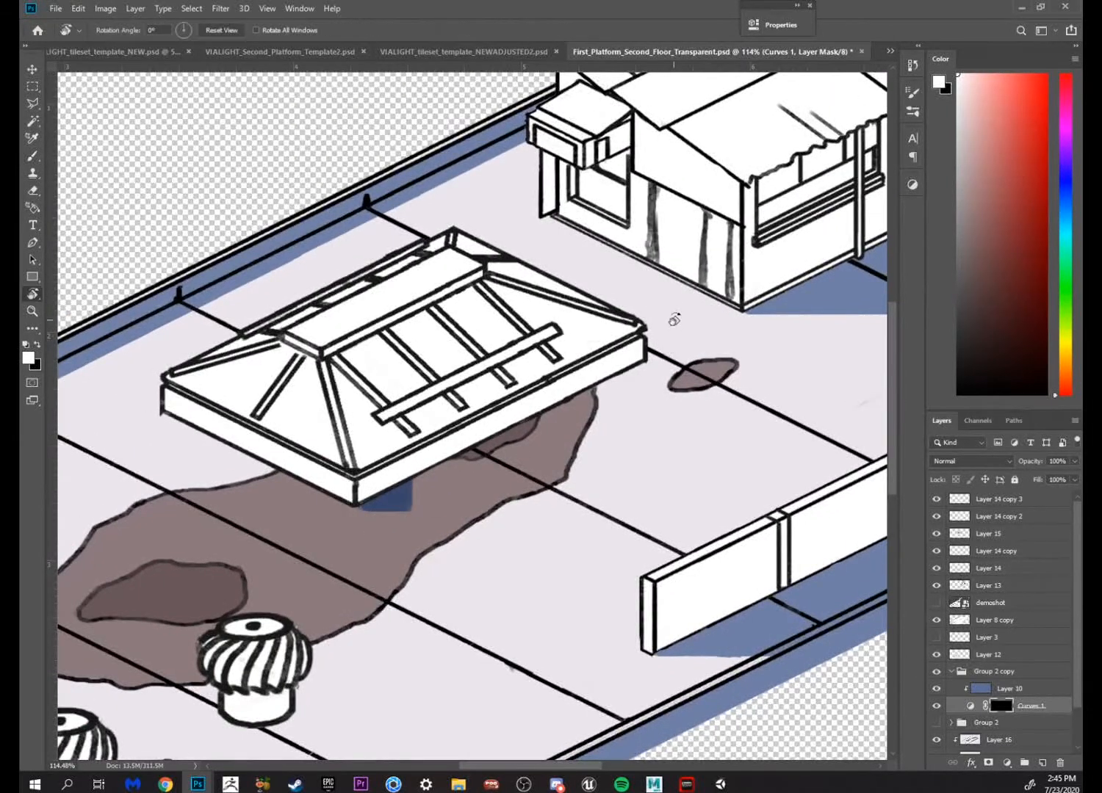
mouse_move(673, 319)
mouse_down()
mouse_move(659, 509)
mouse_move(669, 492)
mouse_move(654, 482)
mouse_up()
key(b)
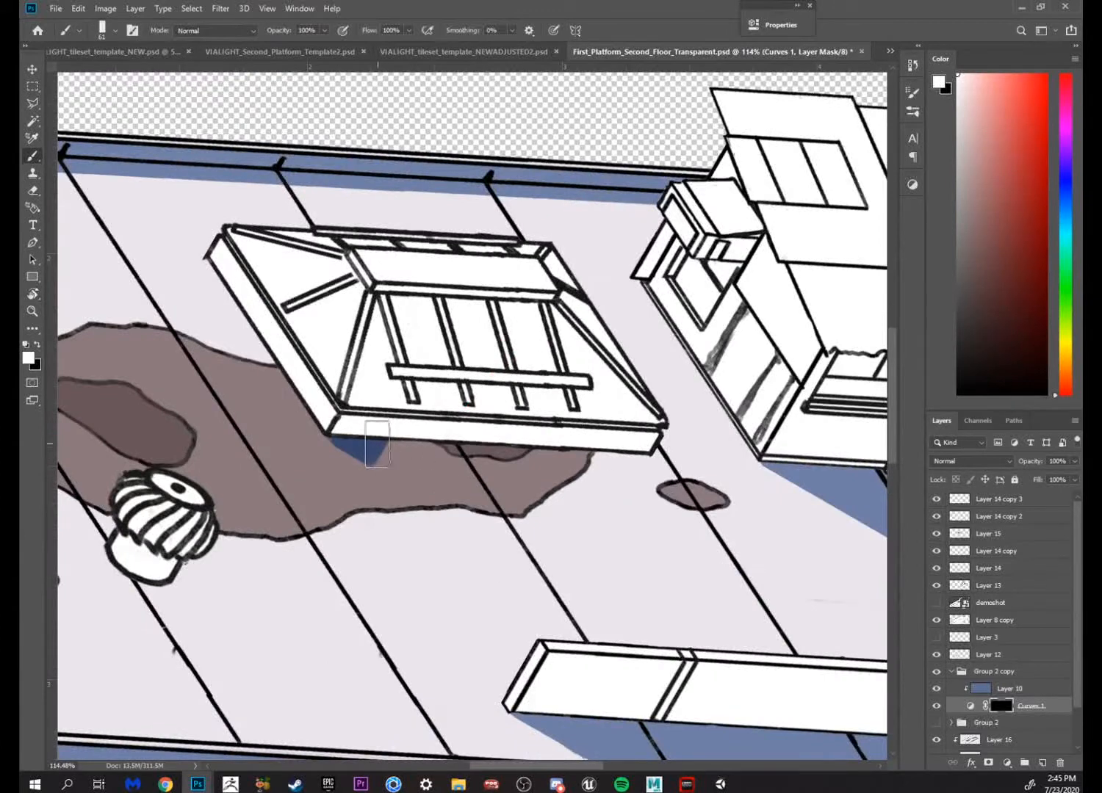
drag(377, 444, 507, 443)
key(ctrl+z)
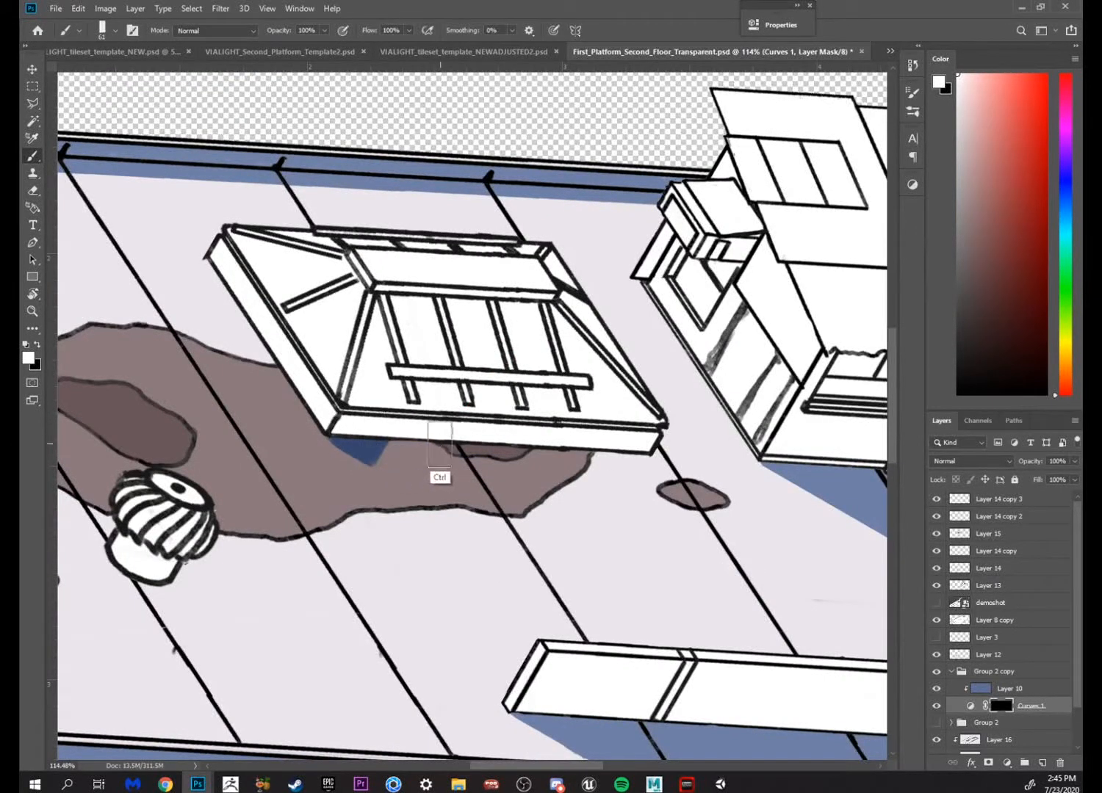
mouse_move(382, 441)
mouse_down()
mouse_move(477, 448)
mouse_move(388, 437)
mouse_move(594, 449)
mouse_up()
key(ctrl+z)
Align the skylight's long front edge horizontally and paint a straight shadow strip in white along its full length
key(r)
mouse_move(701, 417)
mouse_down()
mouse_move(700, 357)
mouse_move(704, 445)
mouse_up()
scroll(700, 398, down, 4)
key(b)
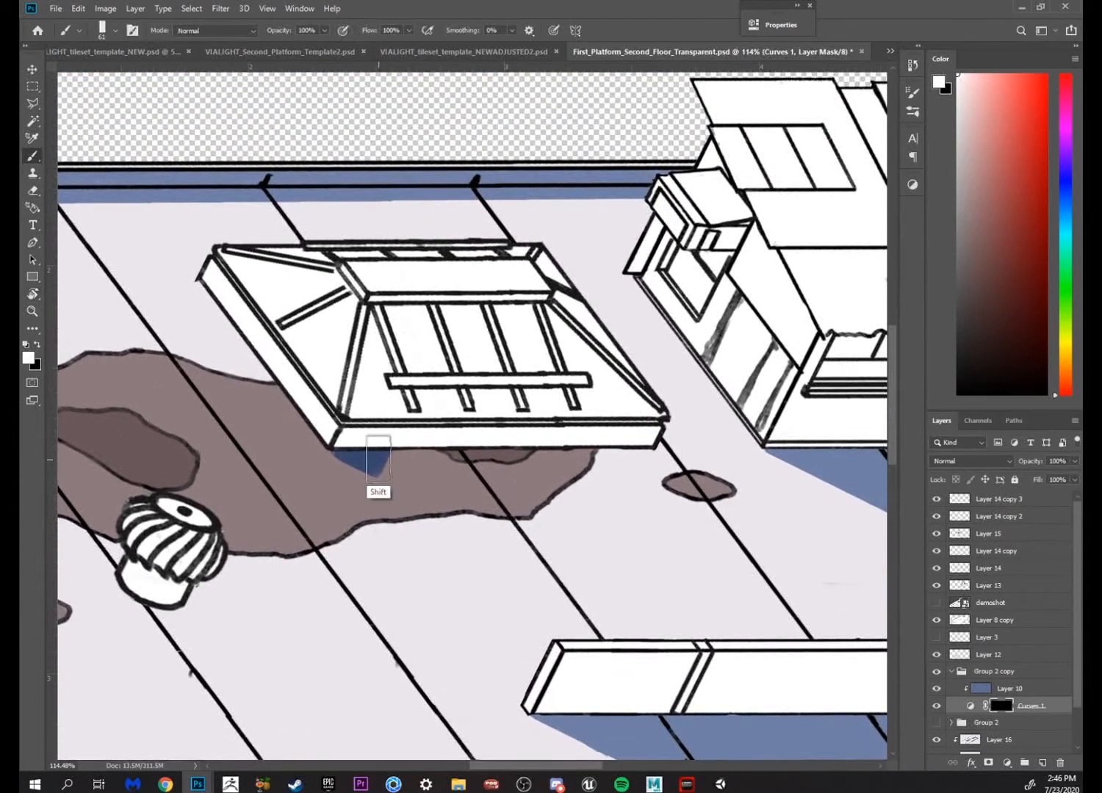
mouse_move(378, 459)
mouse_down()
mouse_move(474, 465)
mouse_move(382, 453)
mouse_move(675, 448)
mouse_move(655, 450)
mouse_up()
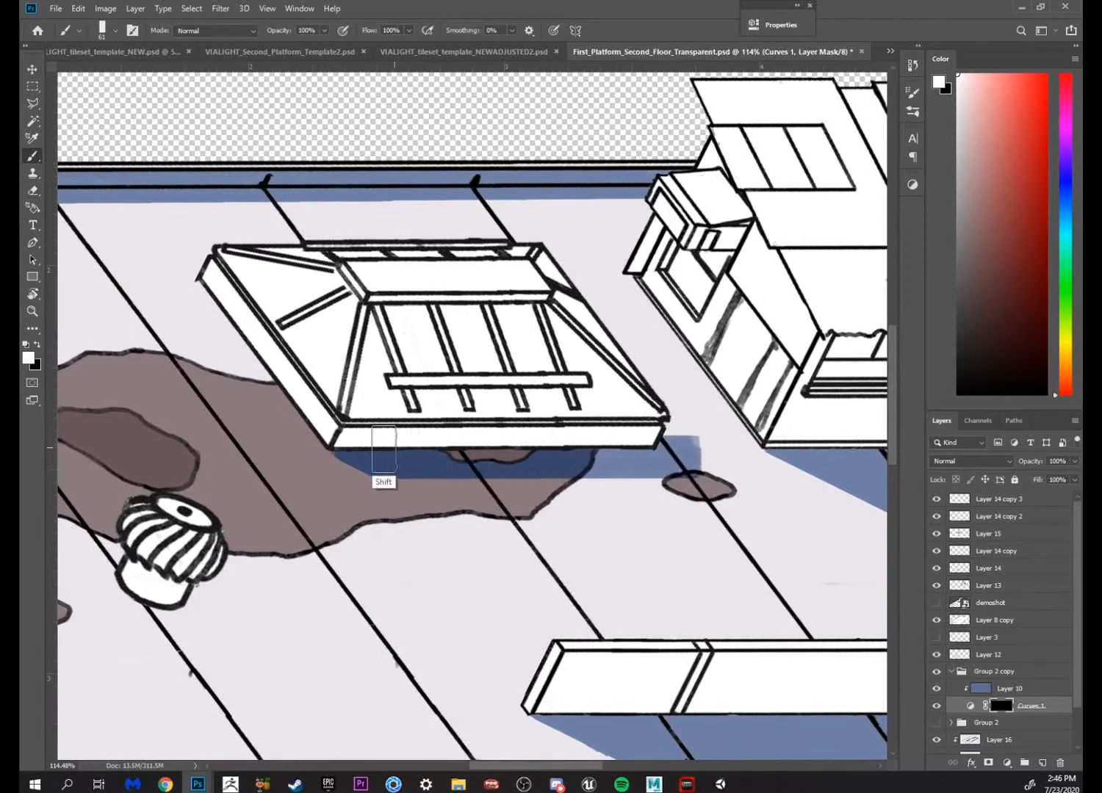
Paint a straight shadow strip in white along the skylight's short rear side facing the small house, joining the front strip
key(r)
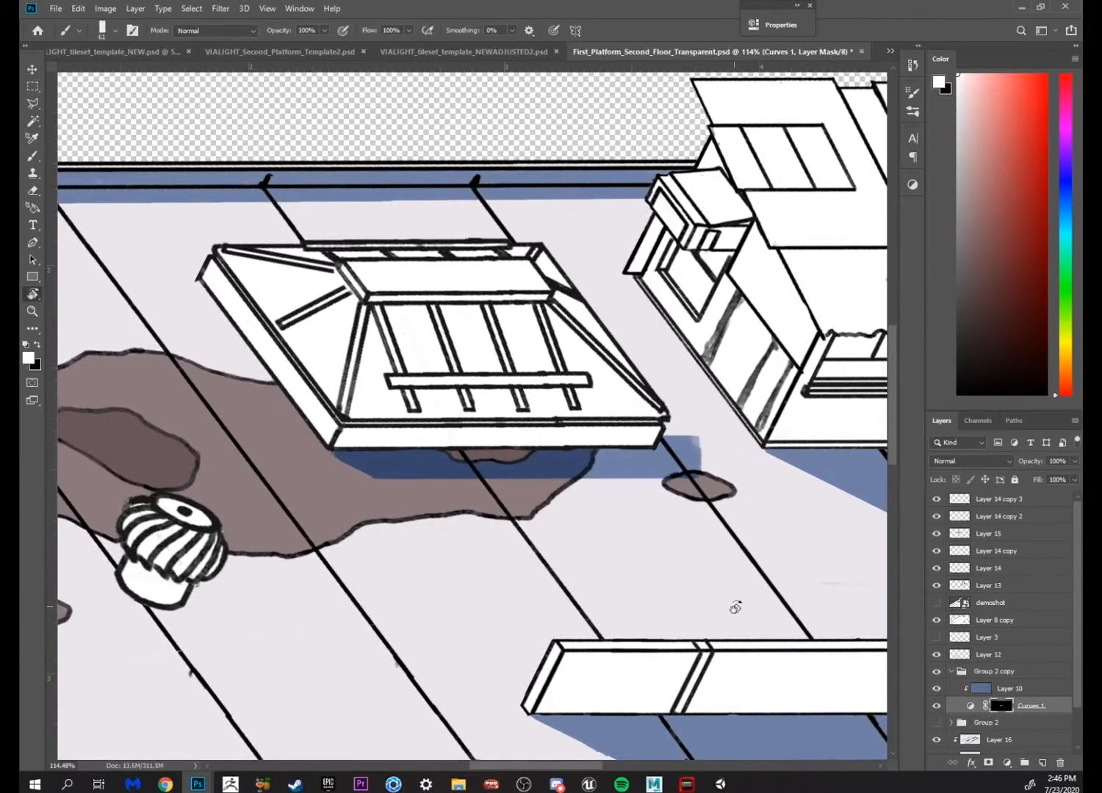
drag(734, 607, 754, 246)
key(space)
mouse_move(750, 262)
mouse_down()
mouse_move(749, 232)
mouse_move(760, 336)
mouse_up()
key(b)
mouse_move(653, 340)
mouse_down()
mouse_move(530, 298)
mouse_move(435, 311)
mouse_move(464, 297)
mouse_up()
key(r)
drag(752, 295, 768, 479)
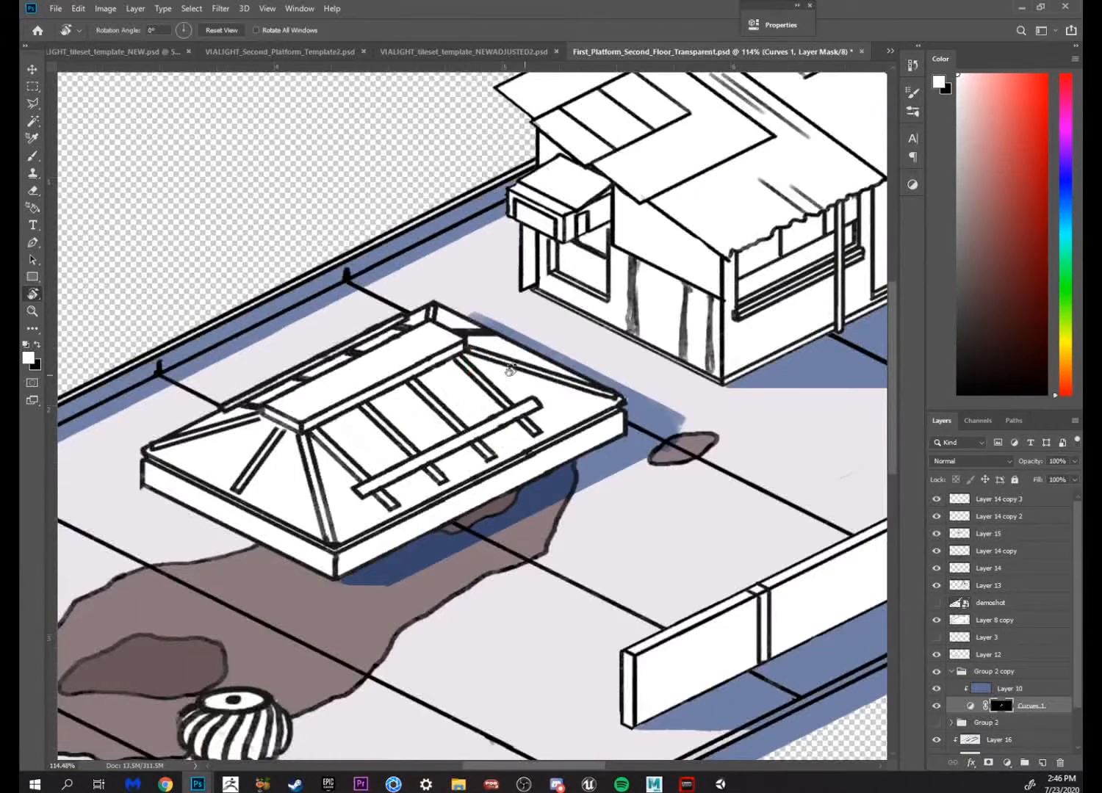
Reduce the brush size to 32 px
key(b)
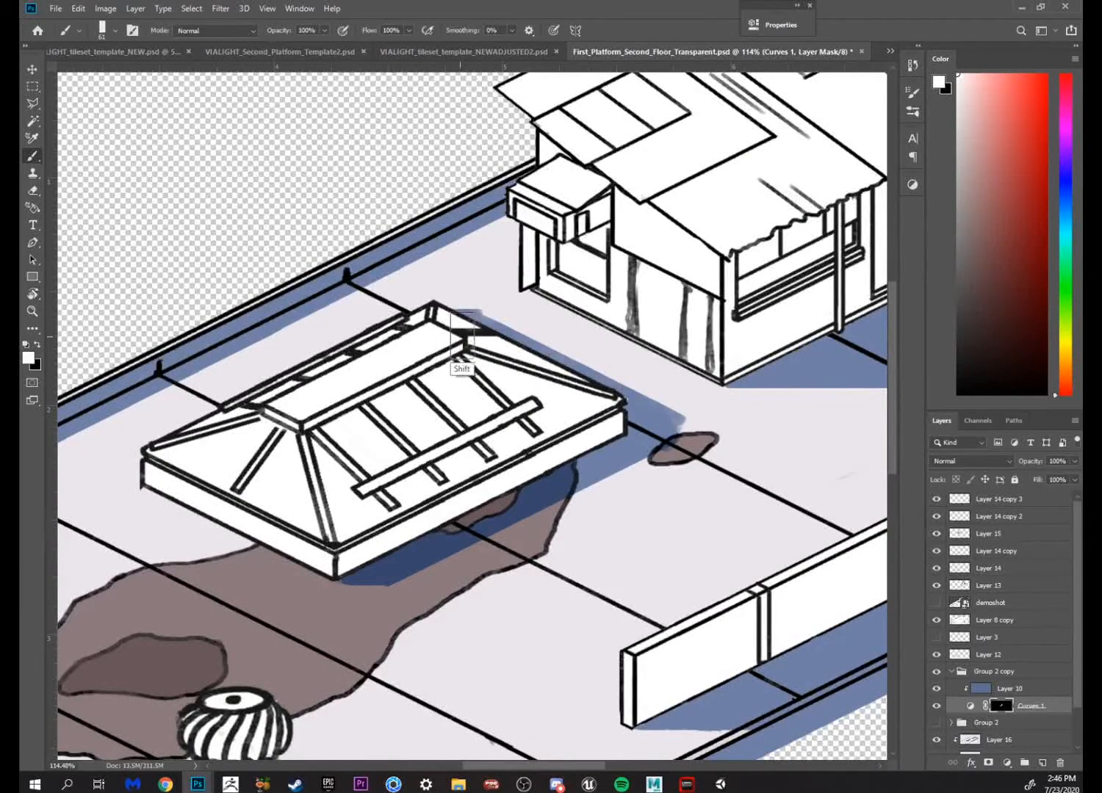
key(e)
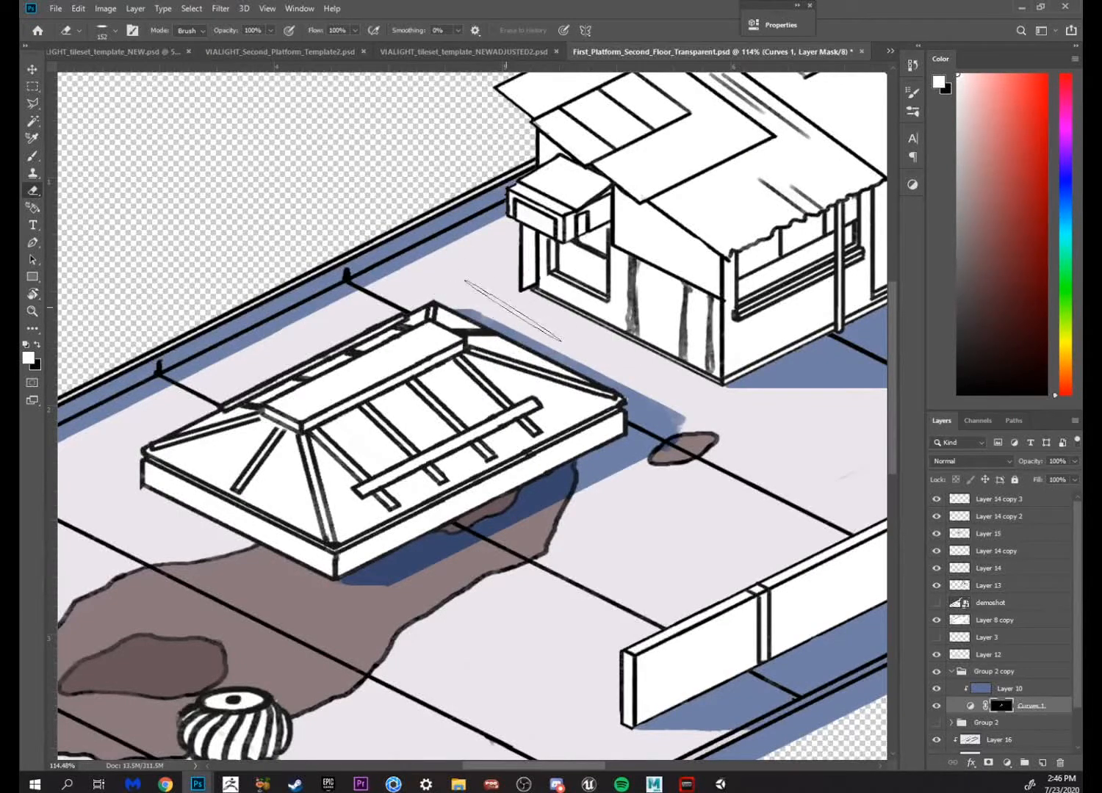
key(b)
right_click(749, 395)
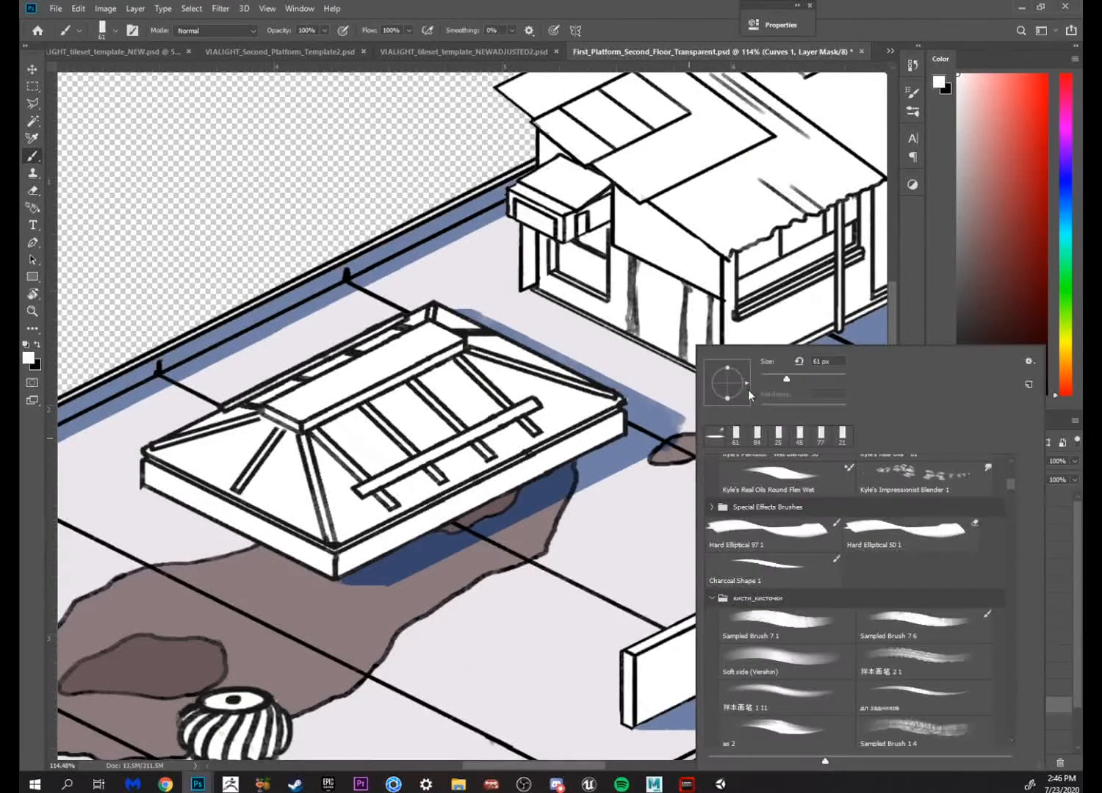
click(687, 428)
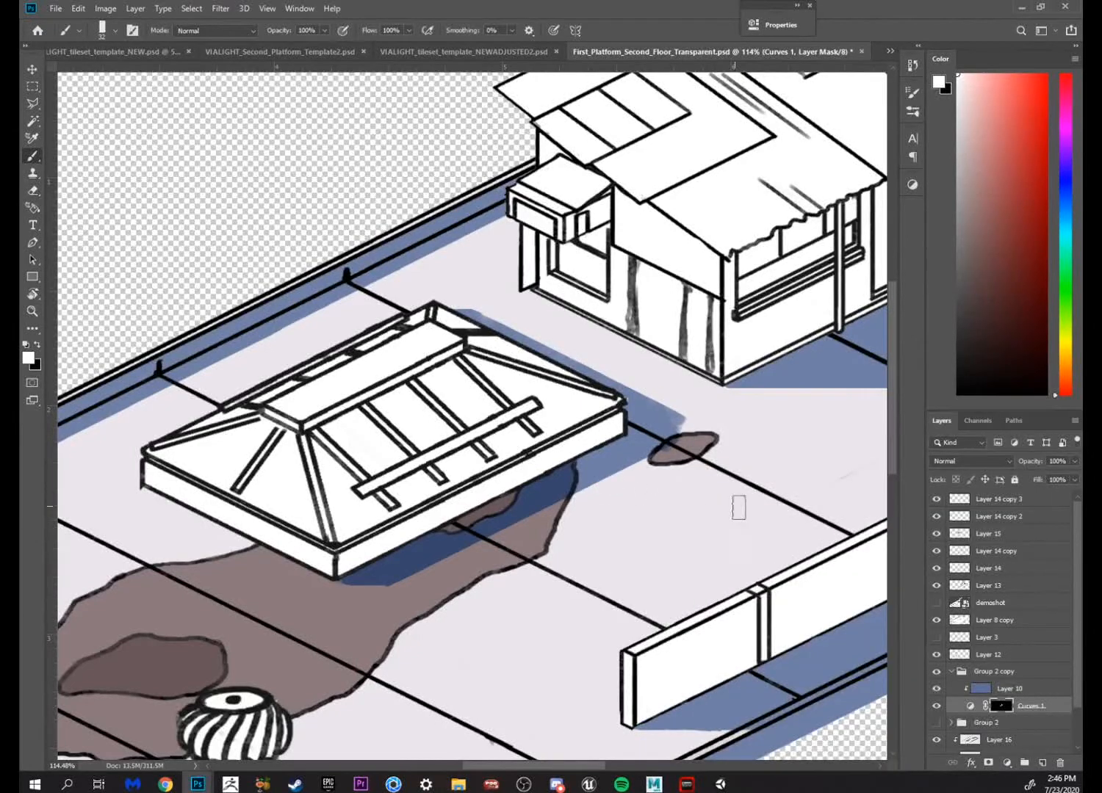
Fill the outer corner of the skylight's shadow and trim it to a sharp point with black on the Curves 1 mask
key(r)
drag(738, 507, 709, 518)
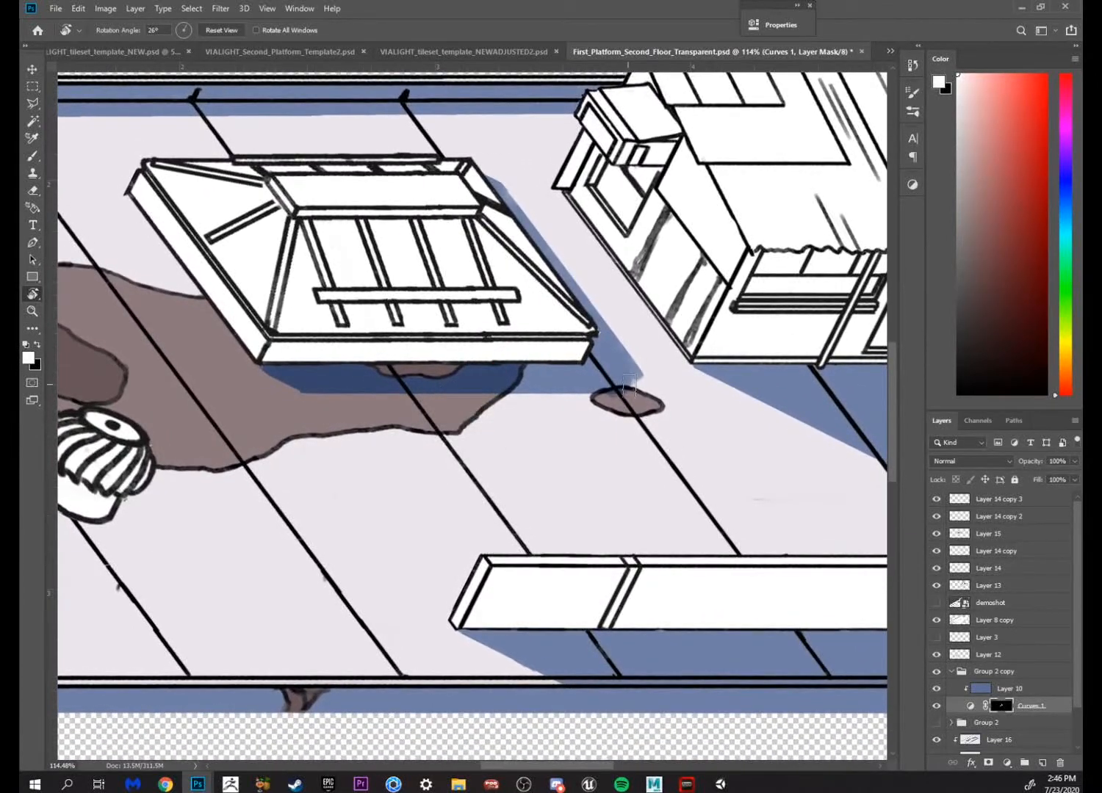
key(b)
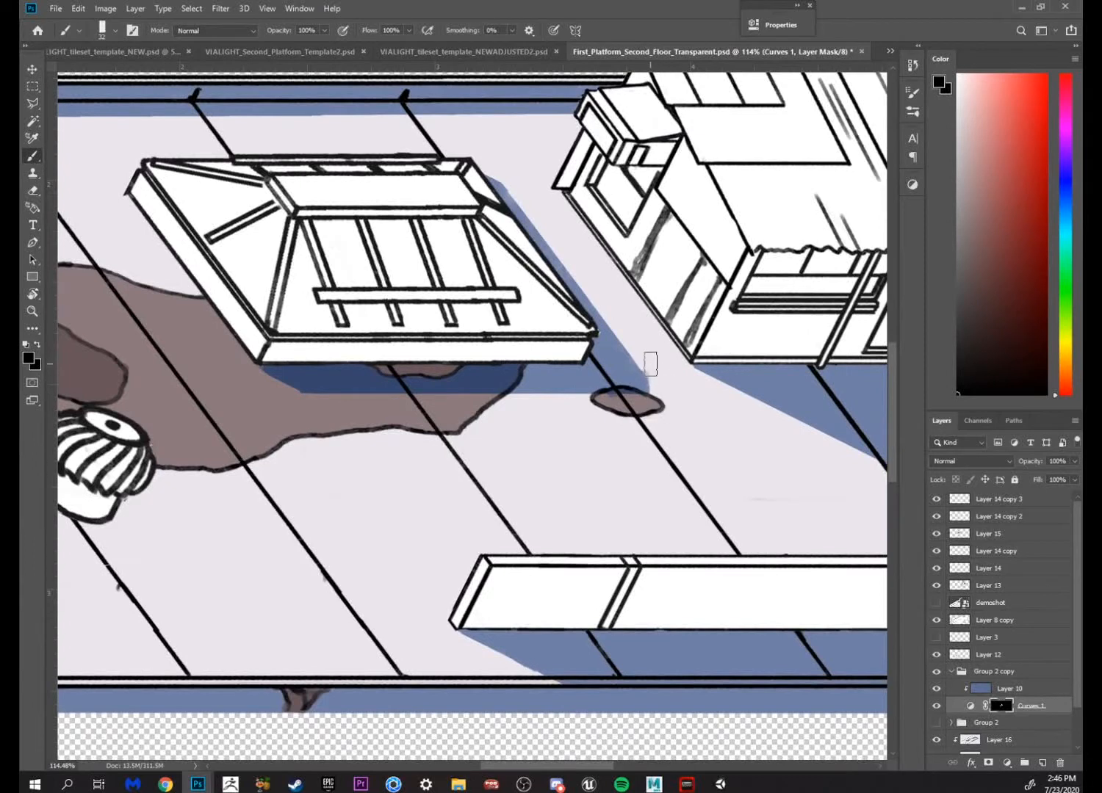
alt+click(648, 363)
drag(630, 382, 660, 383)
scroll(689, 327, up, 2)
alt+click(516, 234)
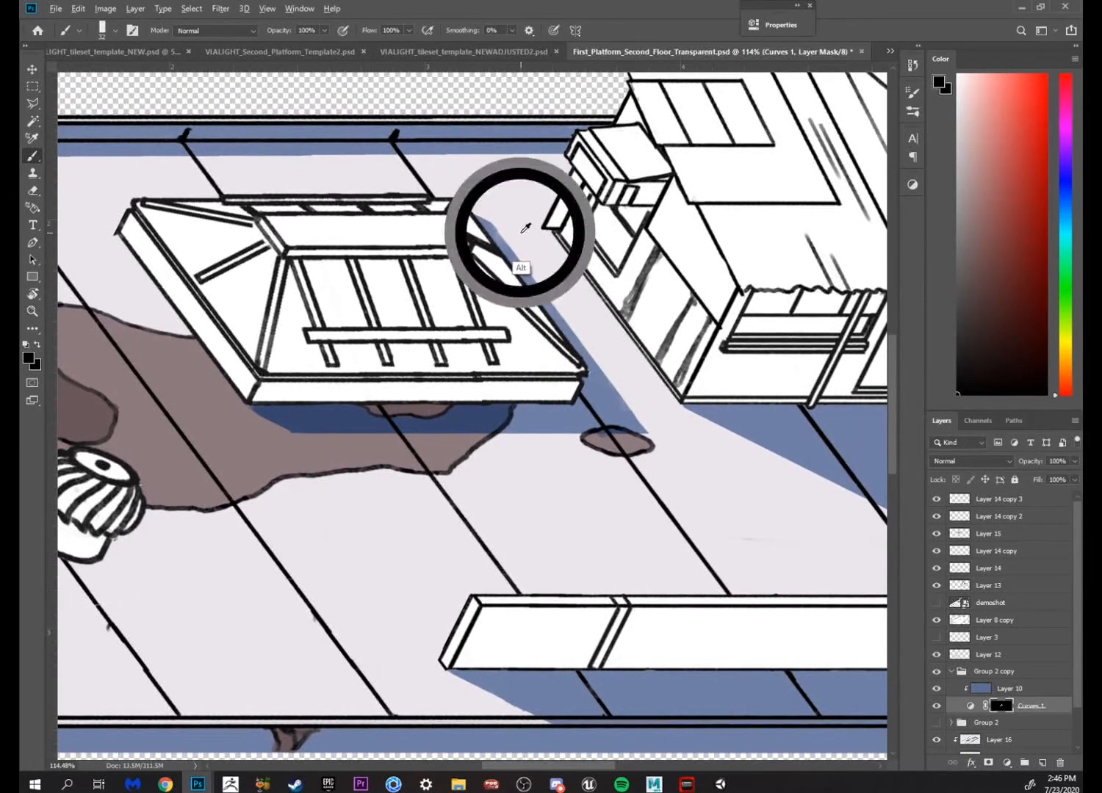
key(r)
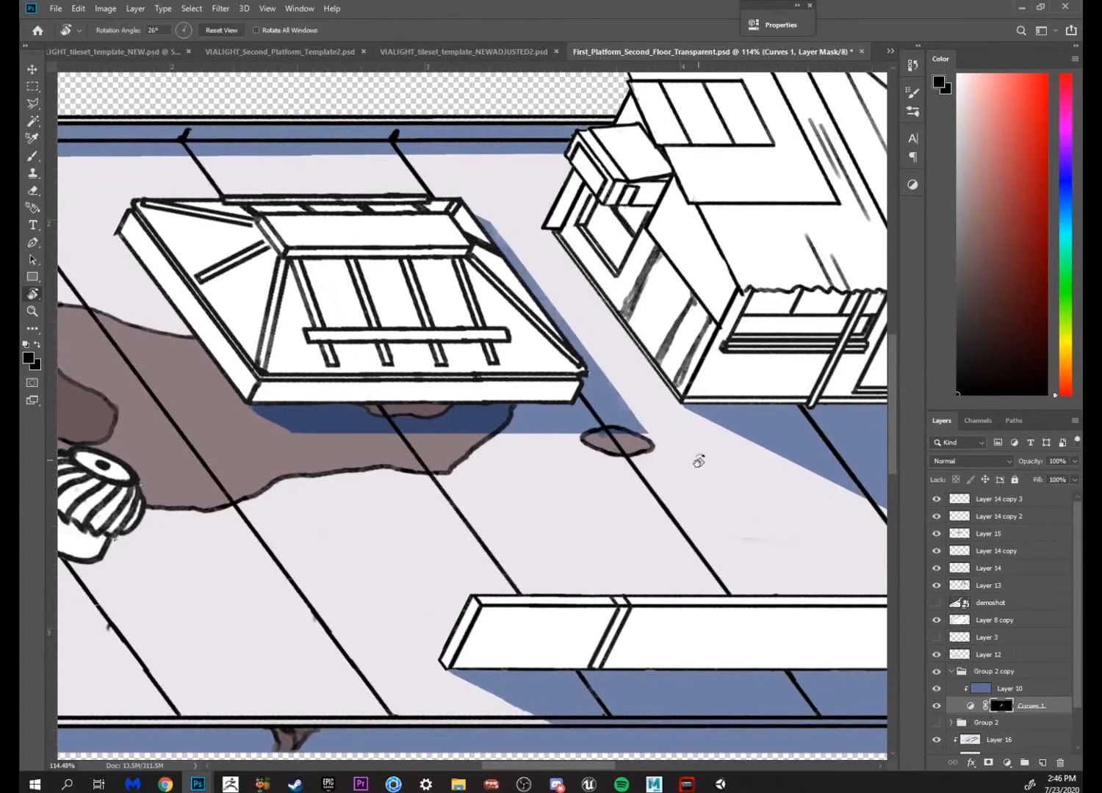
drag(698, 460, 718, 329)
key(z)
drag(754, 375, 699, 351)
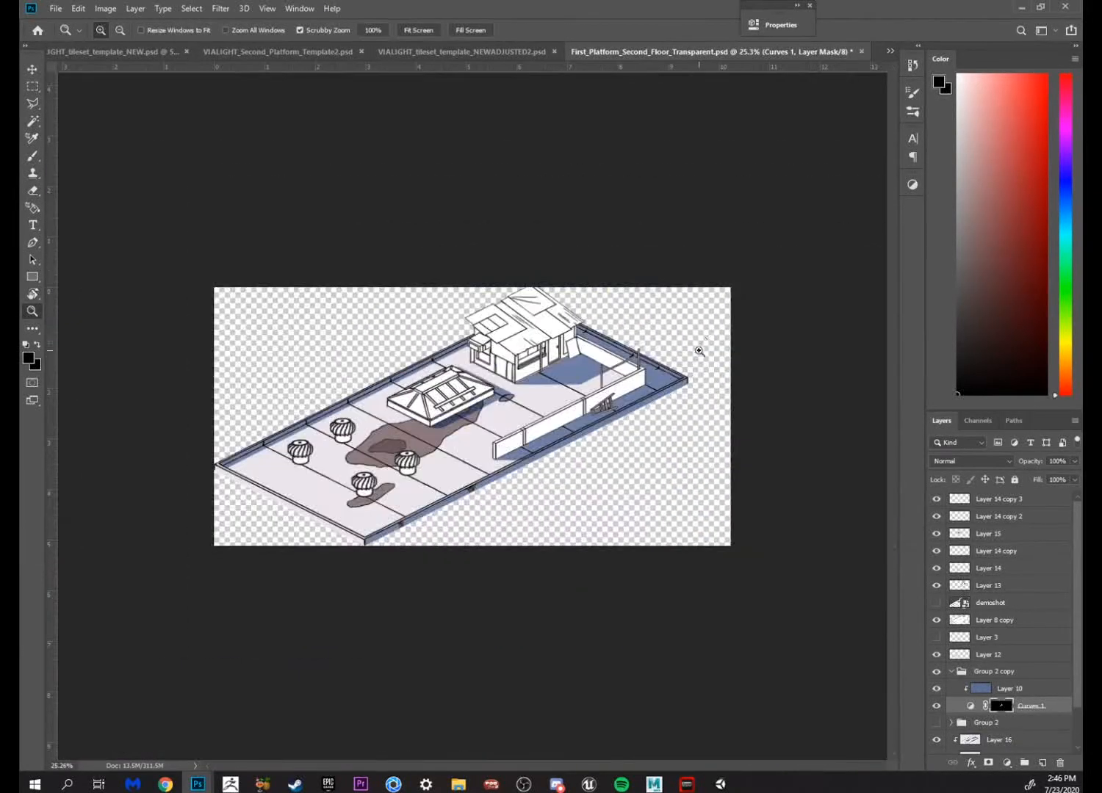
Add a Curves adjustment layer above Layer 10 in Group 2 copy and clip it to the layers below
drag(497, 373, 599, 401)
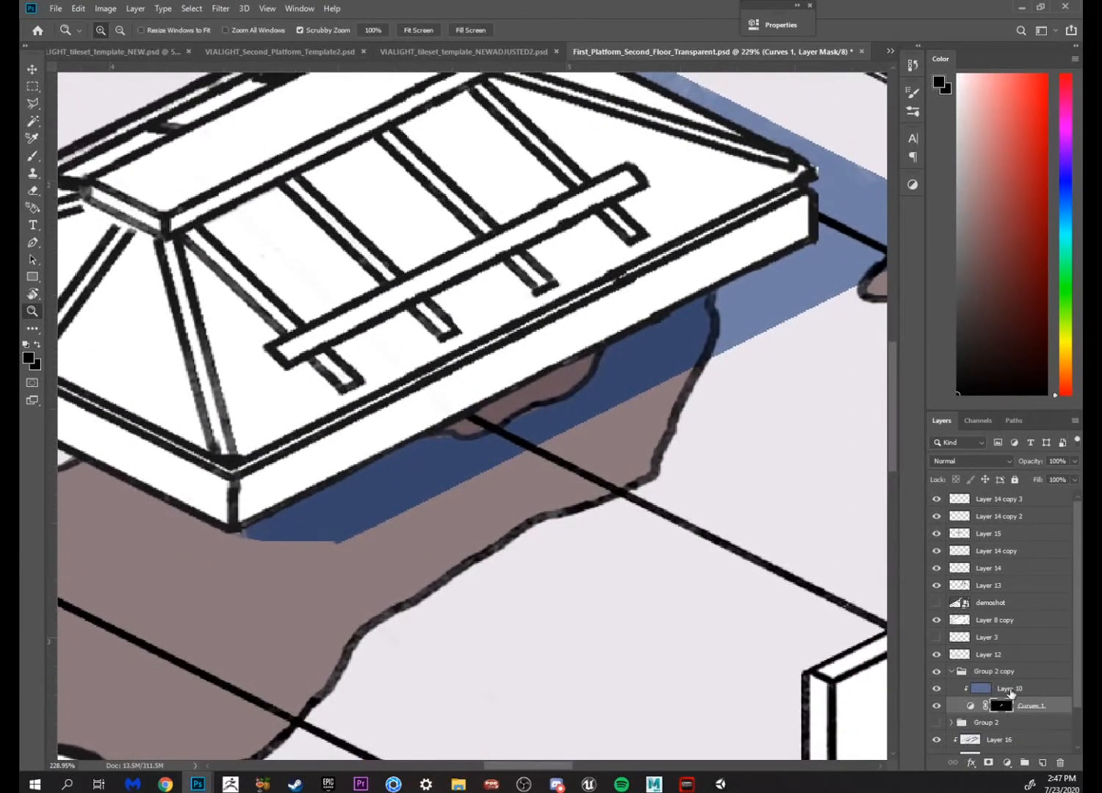
click(1011, 691)
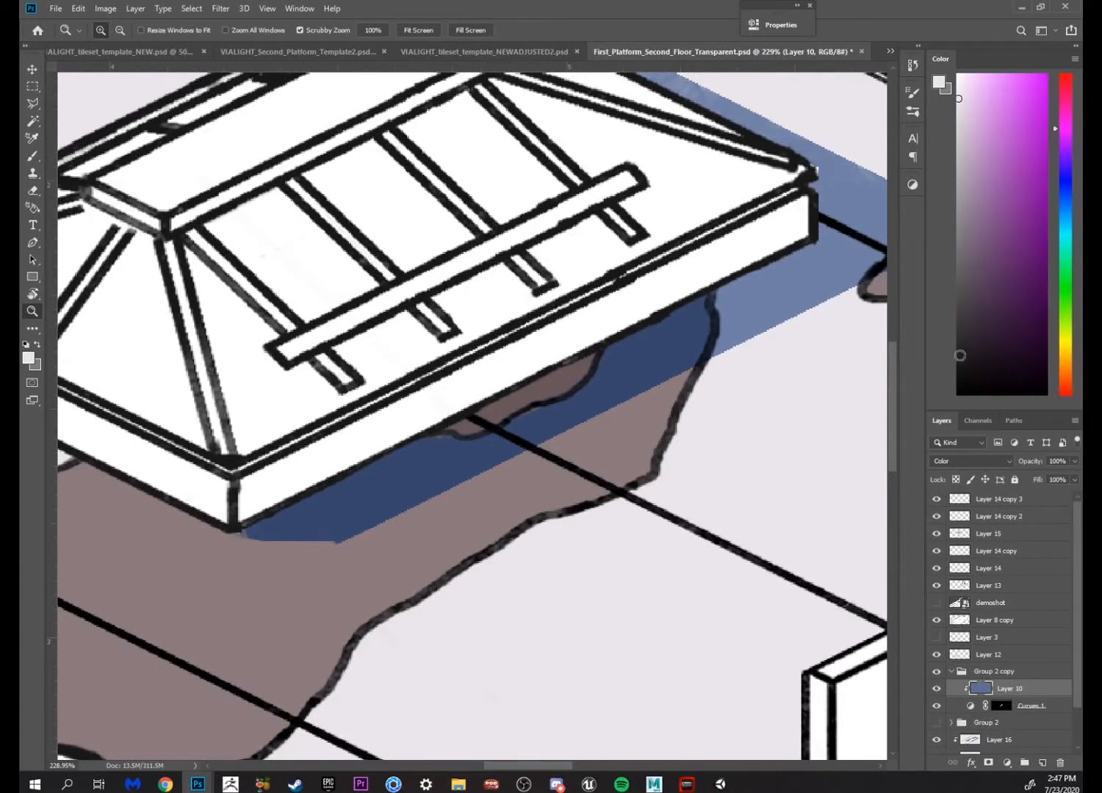
click(912, 184)
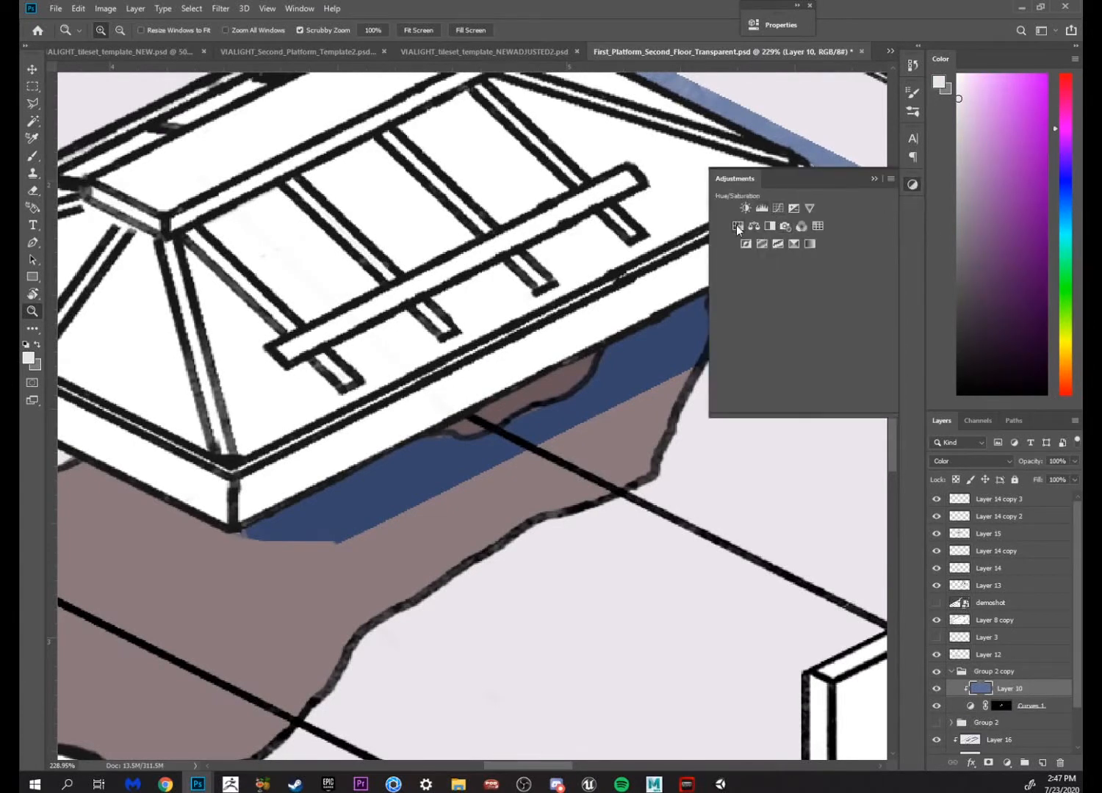
click(777, 209)
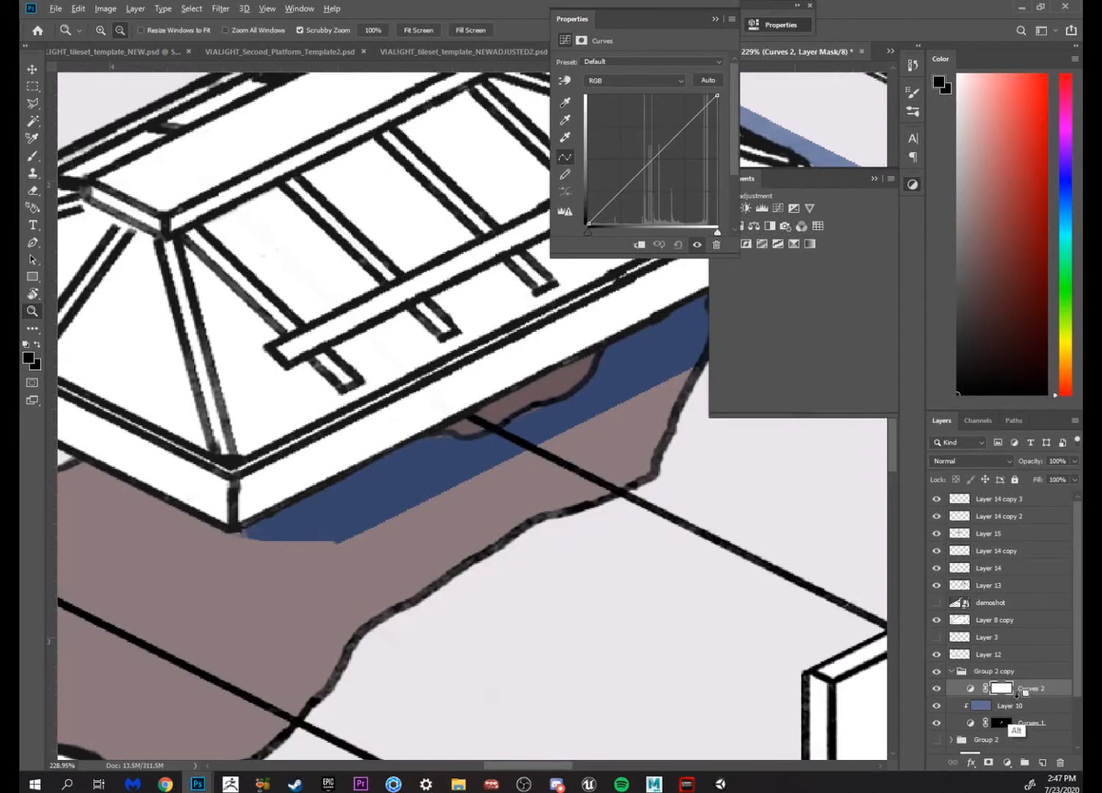
alt+click(1021, 695)
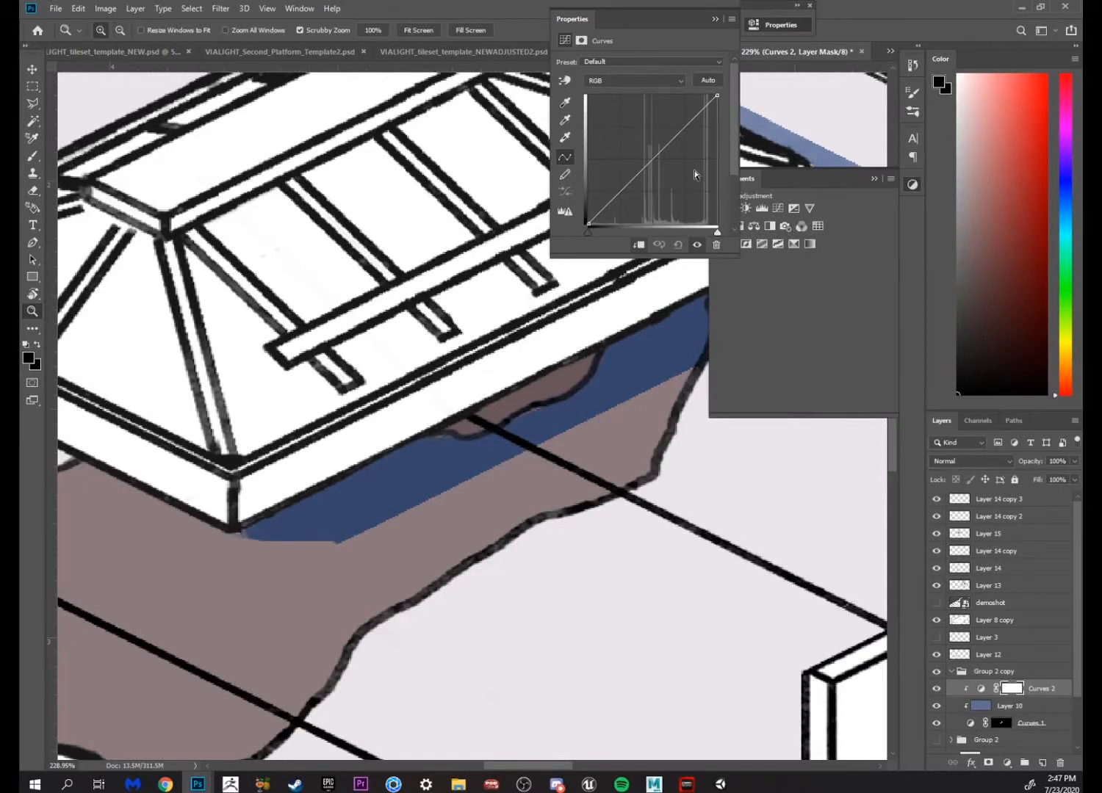
click(873, 180)
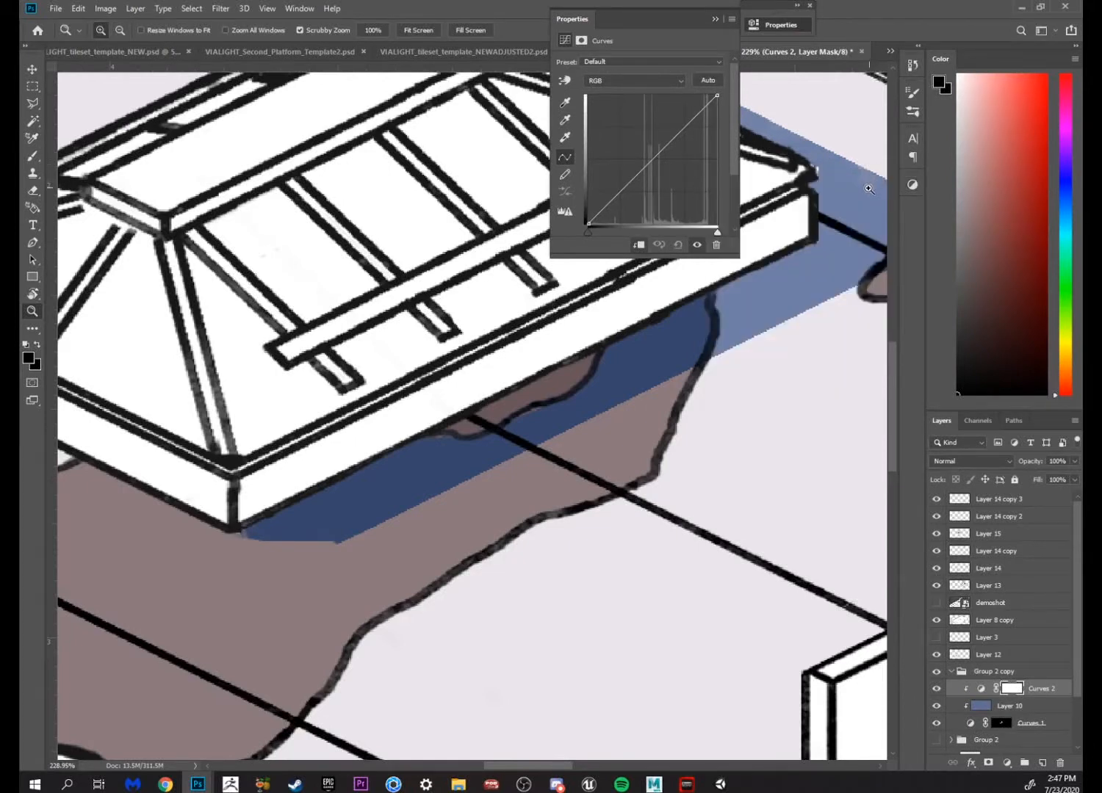
Switch to the freehand Lasso tool, and unclip and delete the Curves 2 adjustment layer
key(l)
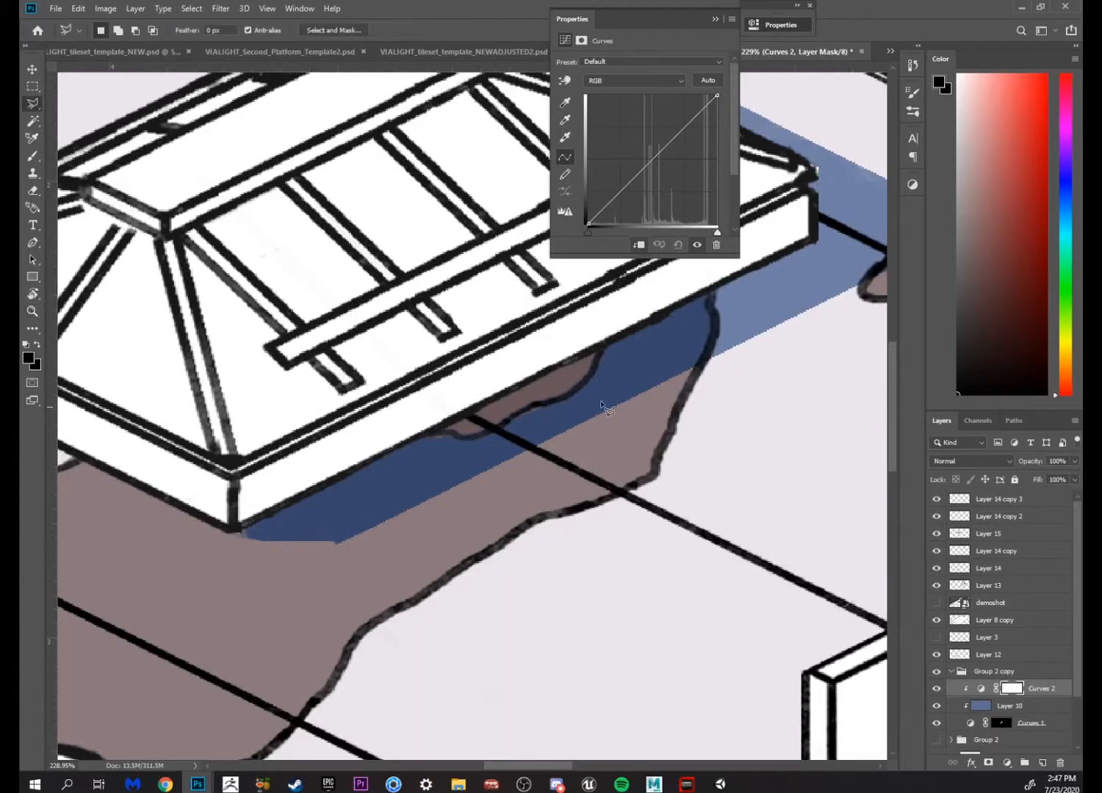
right_click(34, 107)
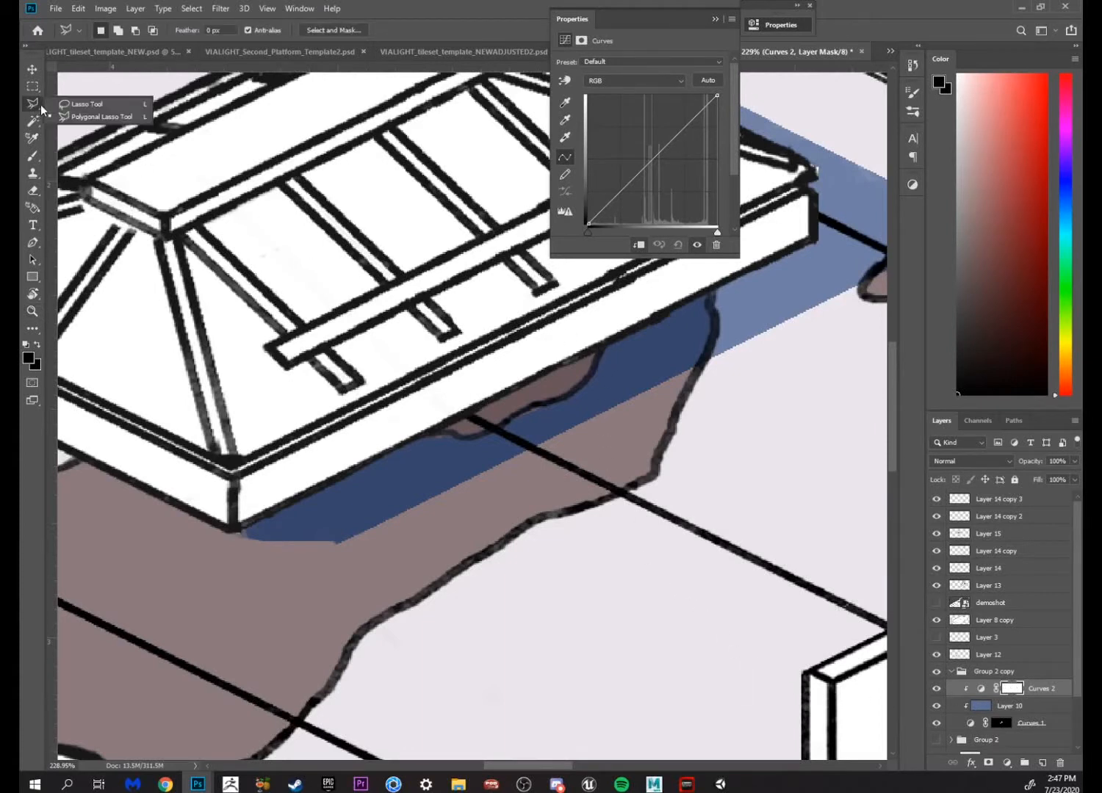
click(94, 102)
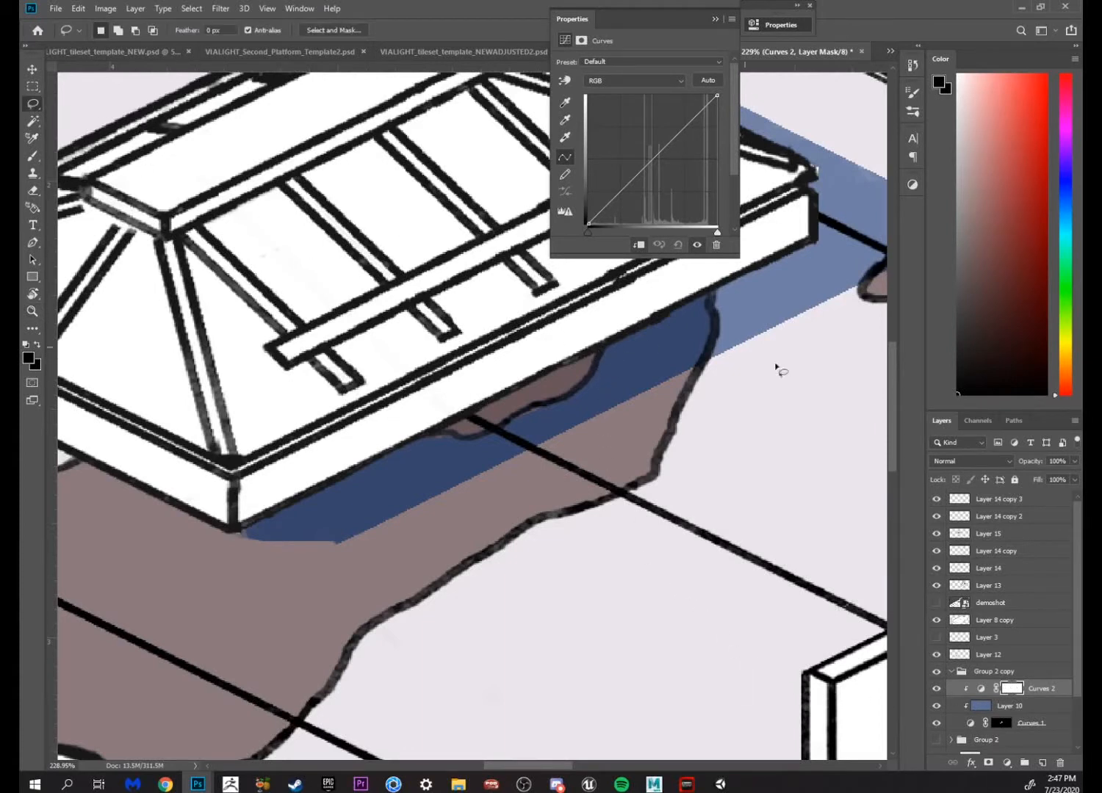
ctrl+click(1012, 689)
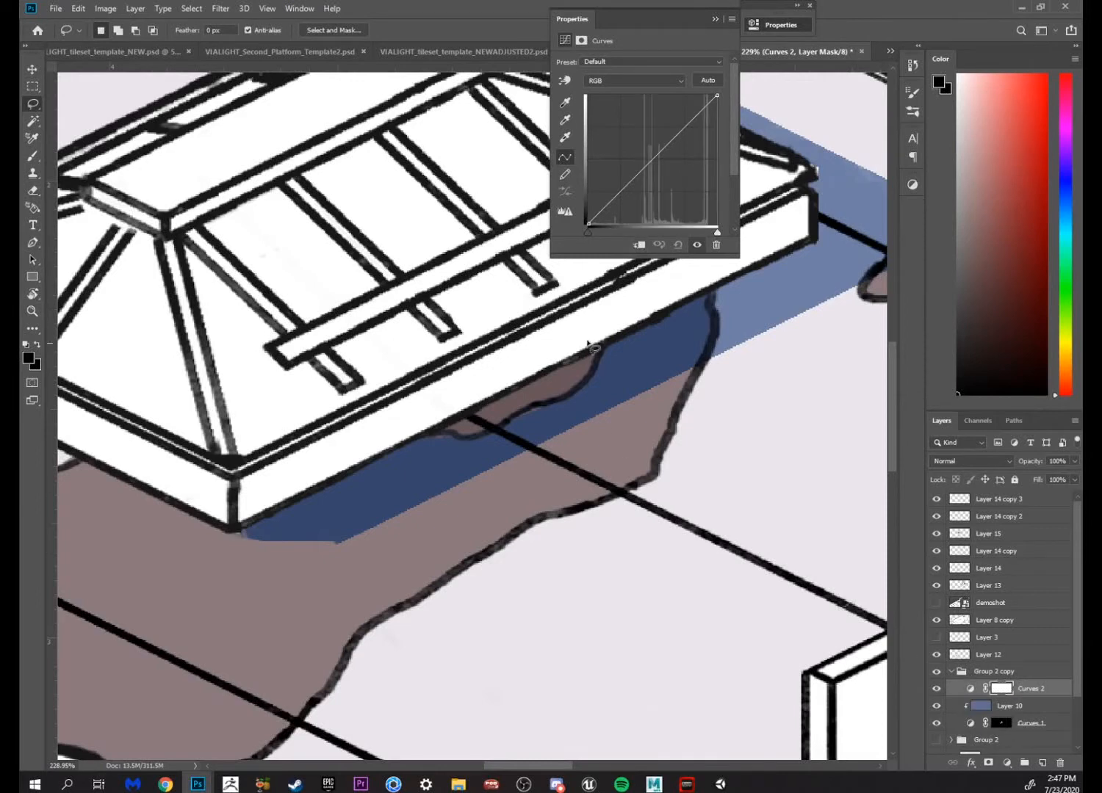
key(Delete)
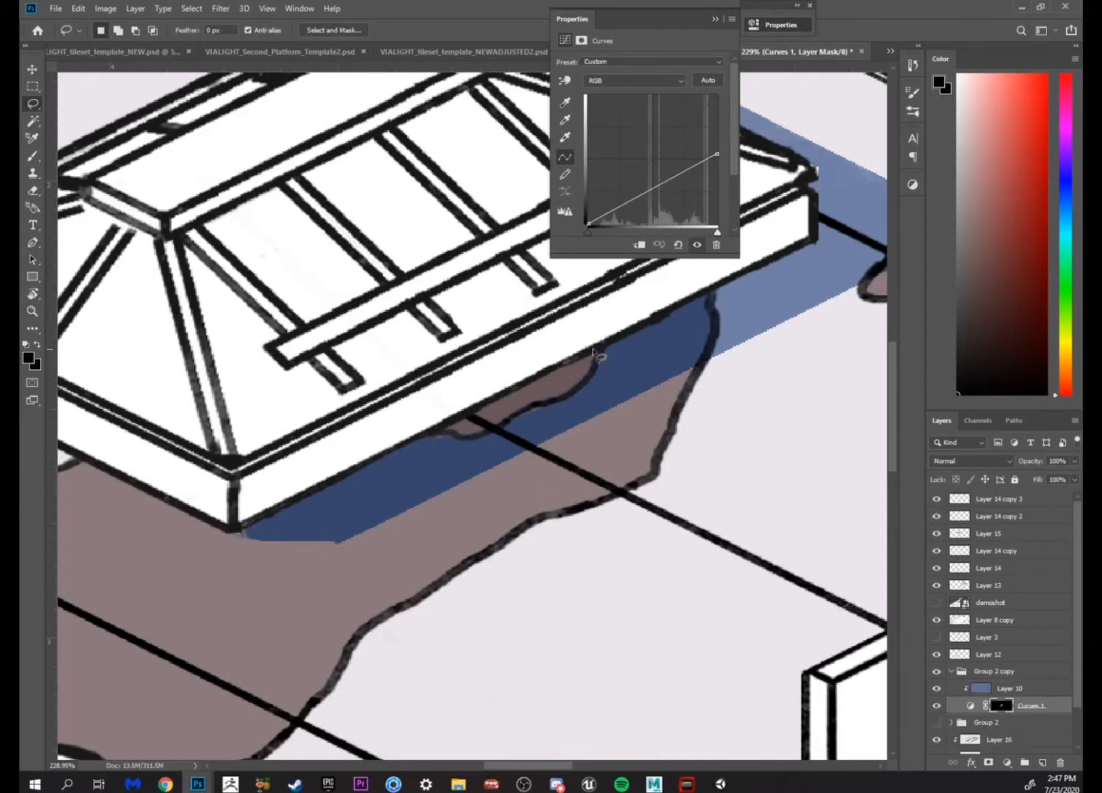
Lasso the unshaded stain patch under the skylight's front edge and add a Curves adjustment above Curves 1 with its white point lowered
mouse_move(602, 345)
mouse_down()
mouse_move(593, 376)
mouse_move(540, 409)
mouse_move(477, 435)
mouse_move(444, 426)
mouse_move(599, 346)
mouse_up()
click(911, 186)
click(778, 207)
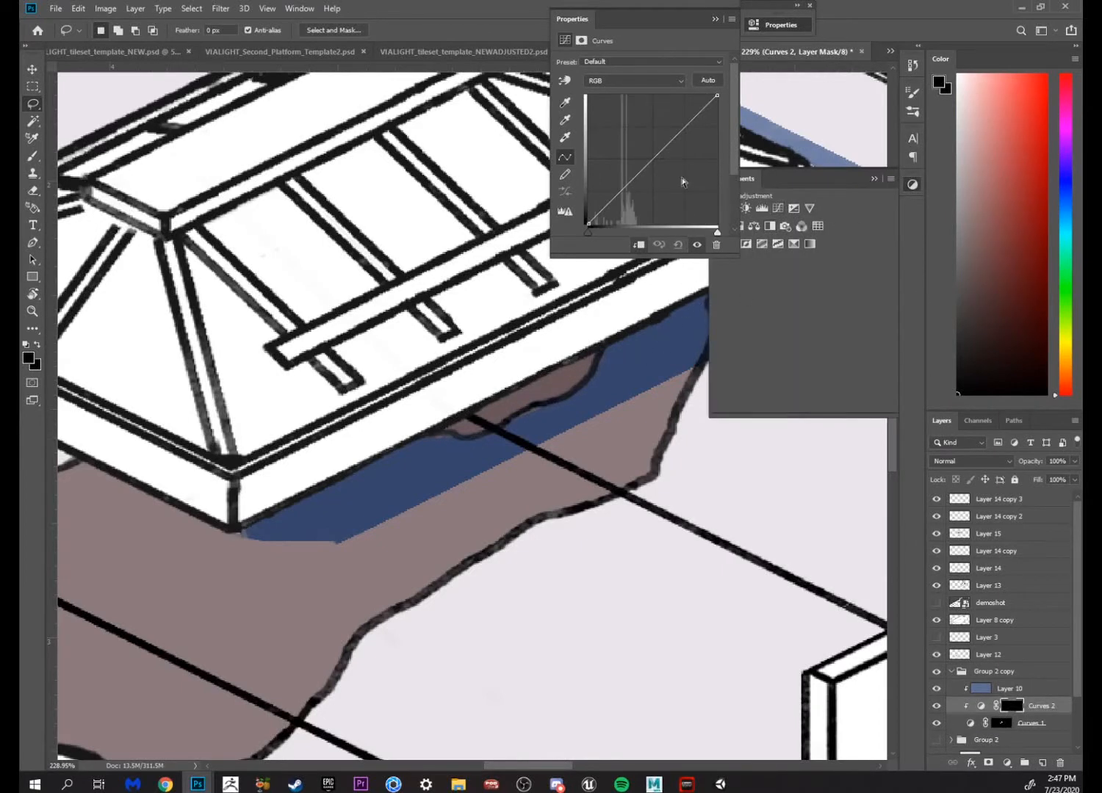
drag(716, 94, 720, 164)
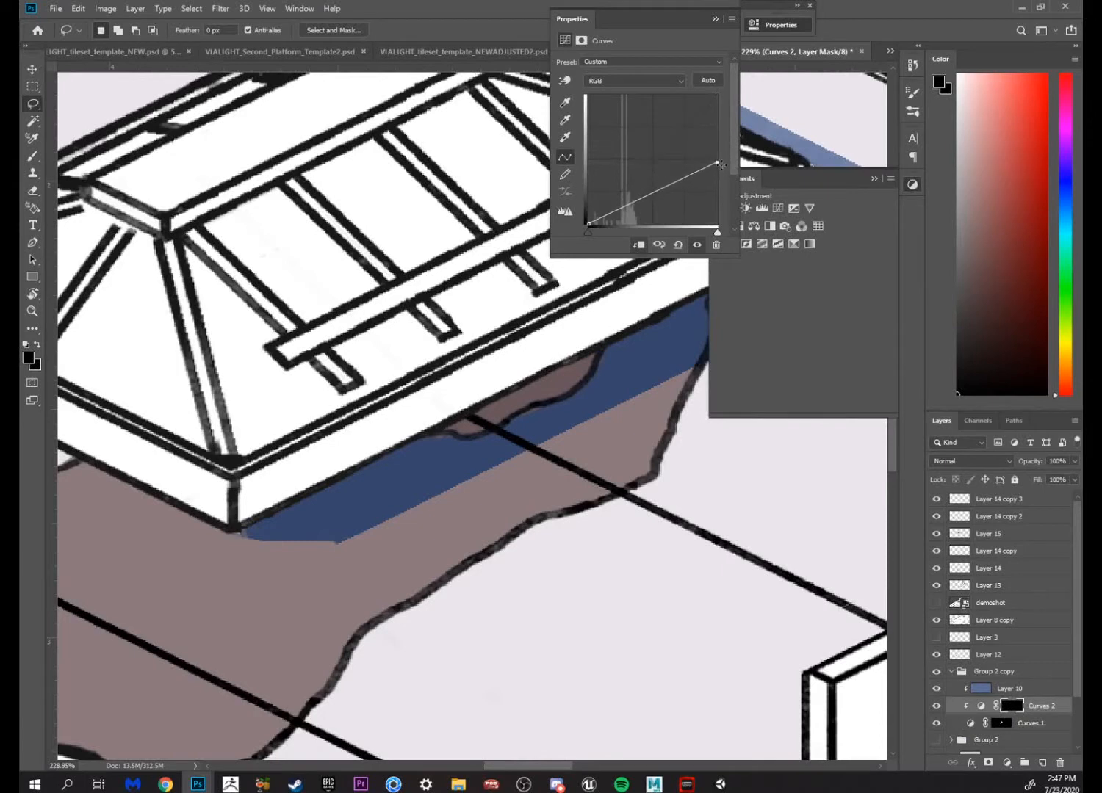
Move the Curves 2 layer out of the group to above Layer 12 and raise its white point to soften the darkening
drag(1034, 707, 1019, 654)
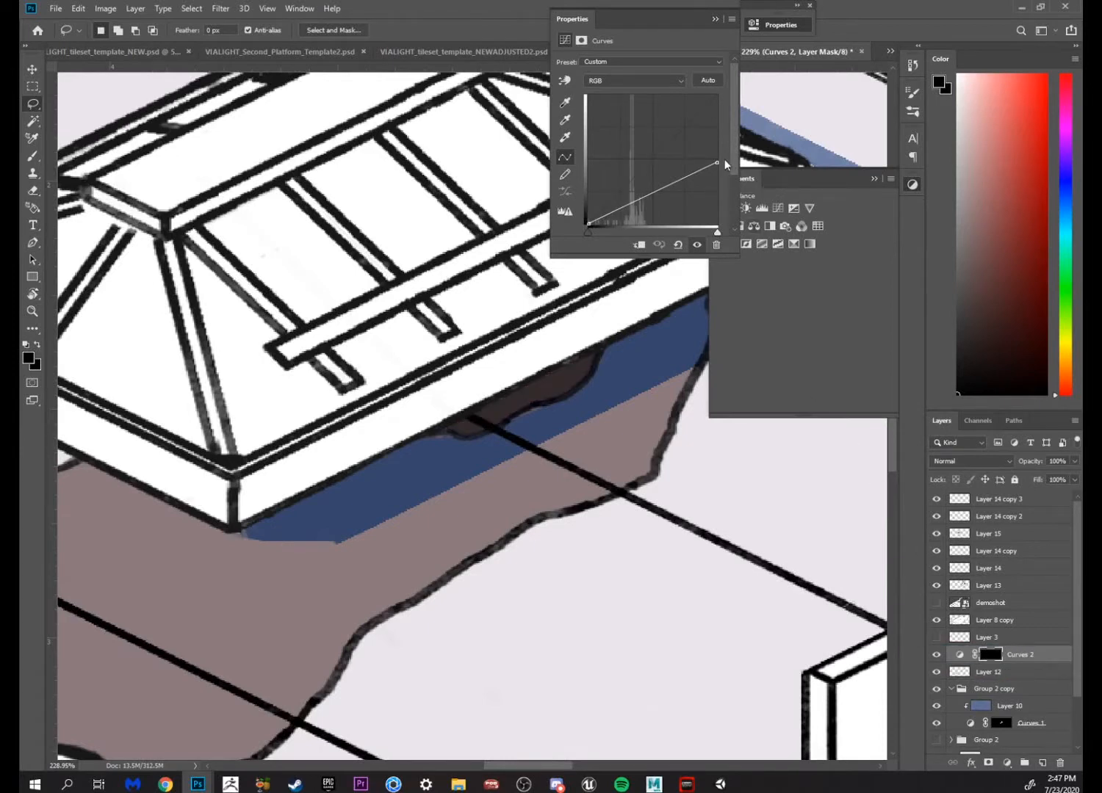
drag(717, 163, 717, 134)
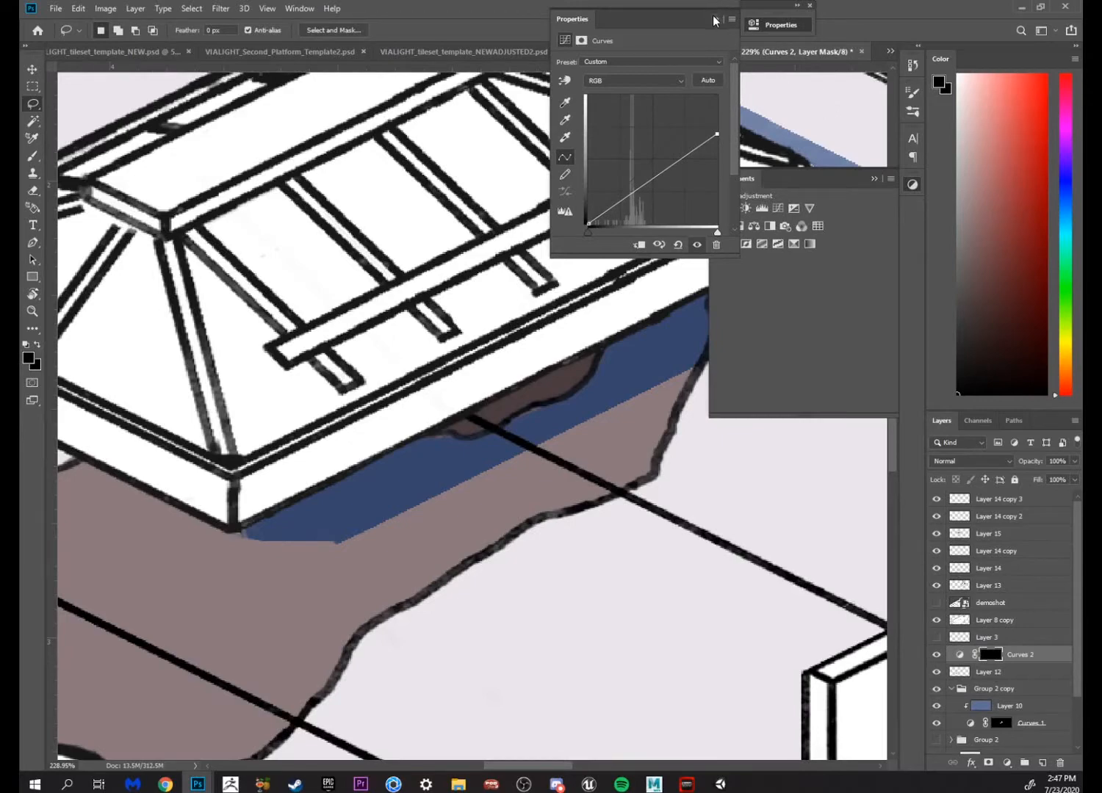
Collapse the Curves properties and the adjustments list, and check the darkened stain under the skylight against the whole platform
click(715, 20)
click(873, 179)
key(z)
drag(794, 223, 647, 283)
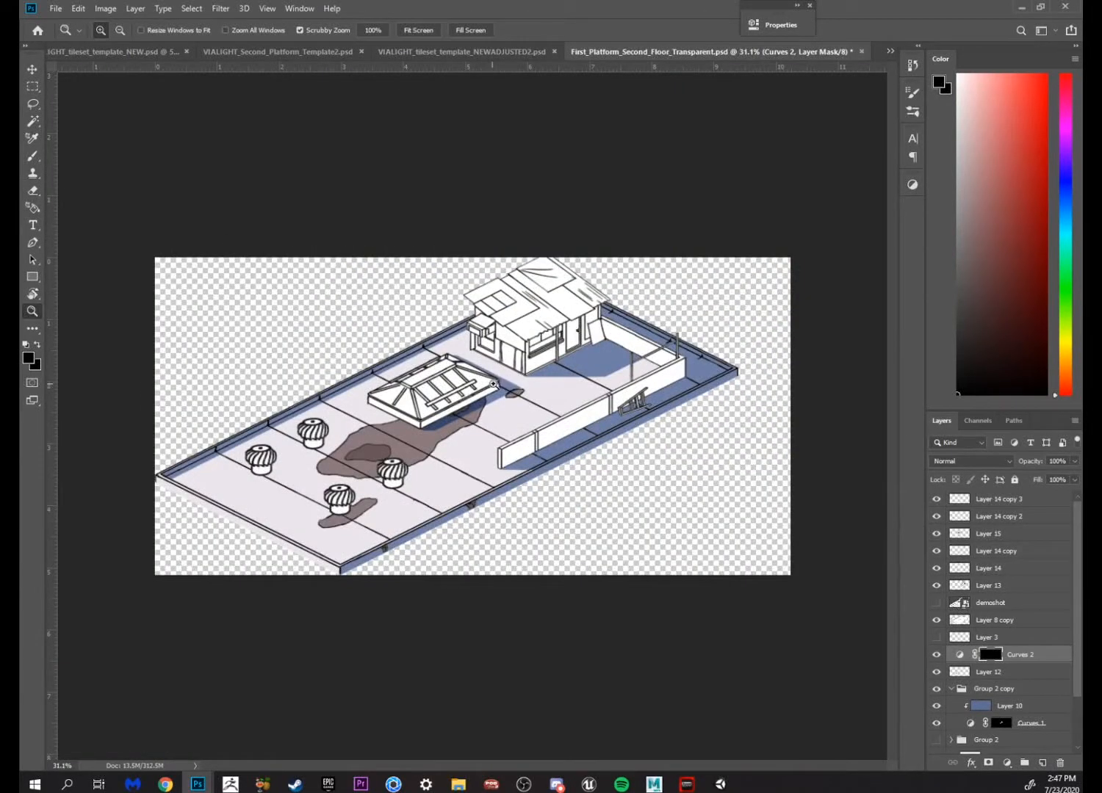
drag(497, 376, 613, 323)
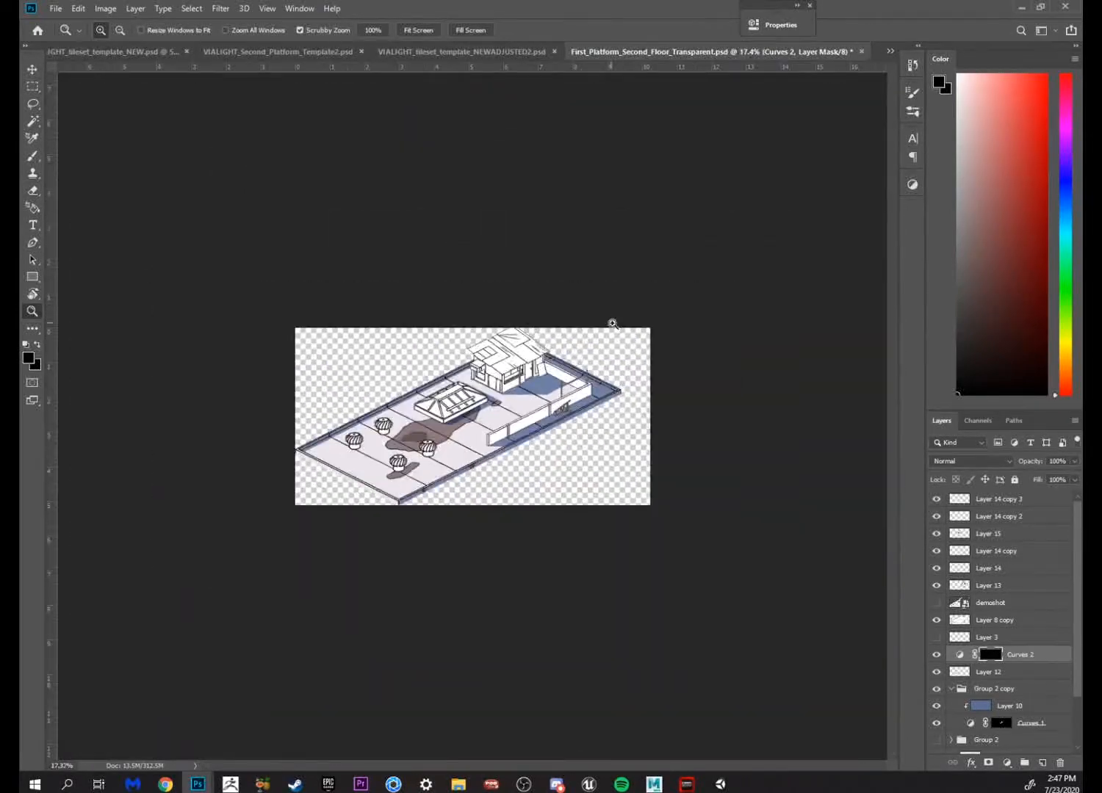
drag(524, 376, 610, 362)
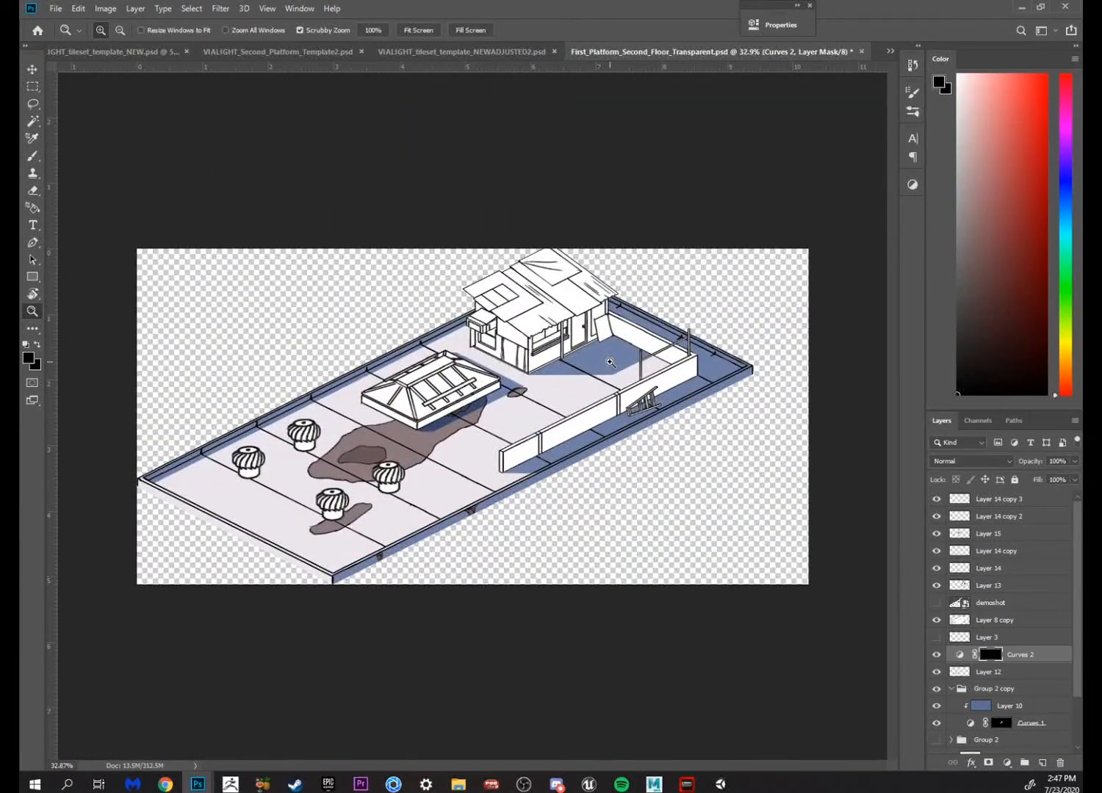
drag(448, 396, 596, 557)
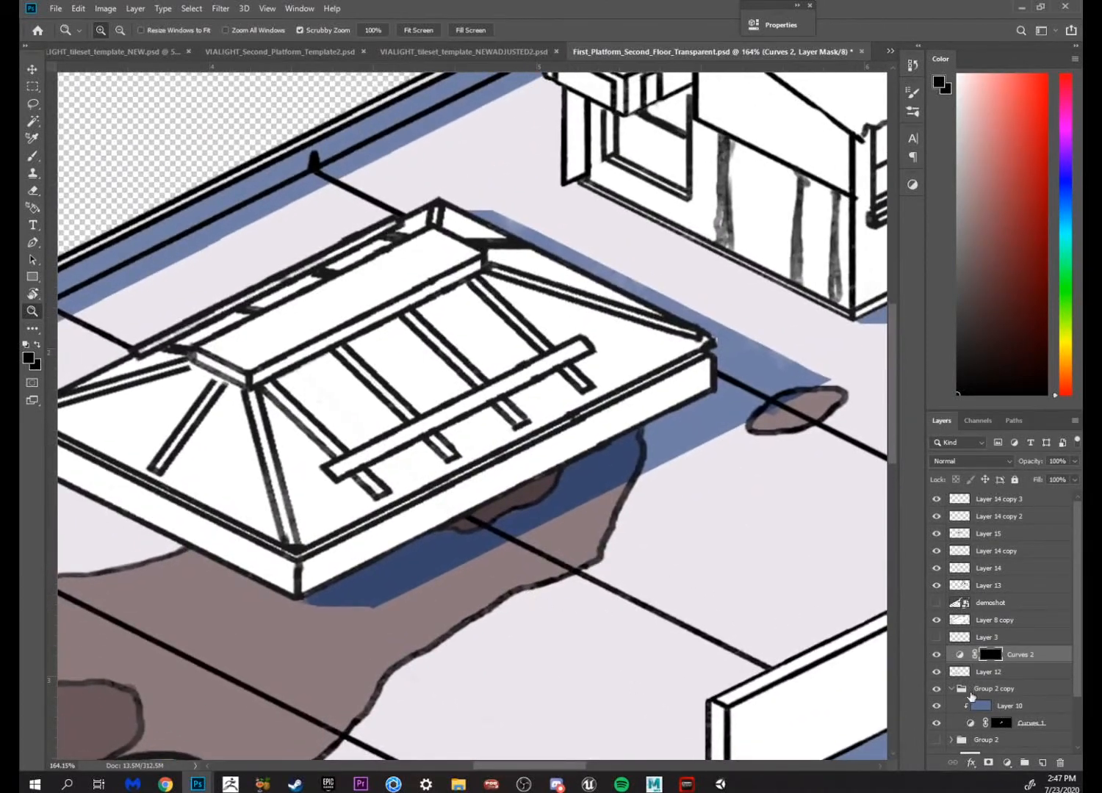
Erase part of Layer 10's blue tint over the shadowed stain in front of the skylight with the Eraser at 40% opacity
click(988, 708)
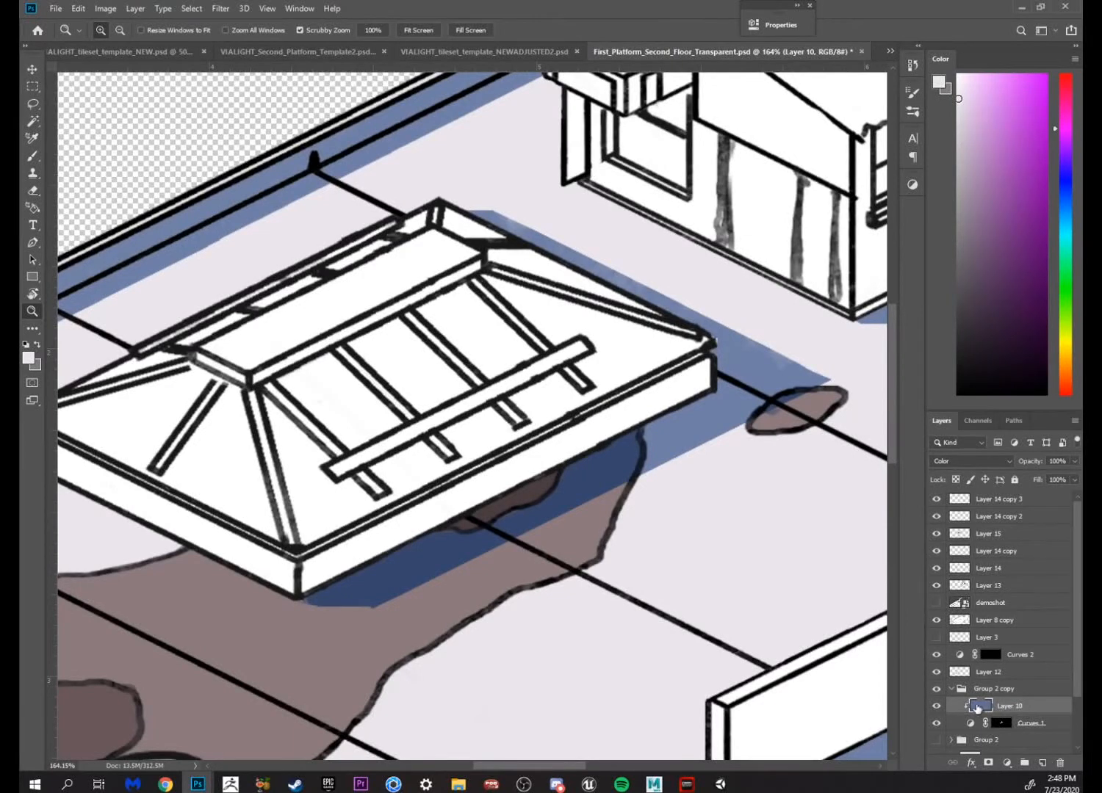
key(e)
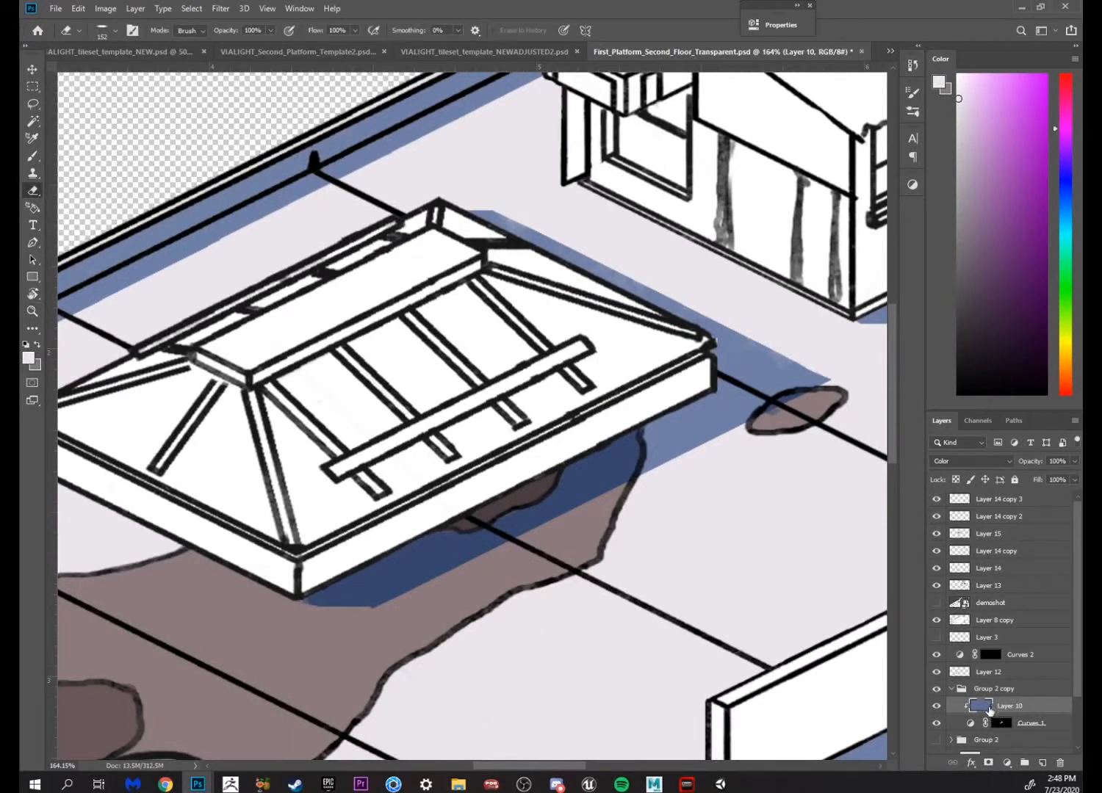
click(271, 31)
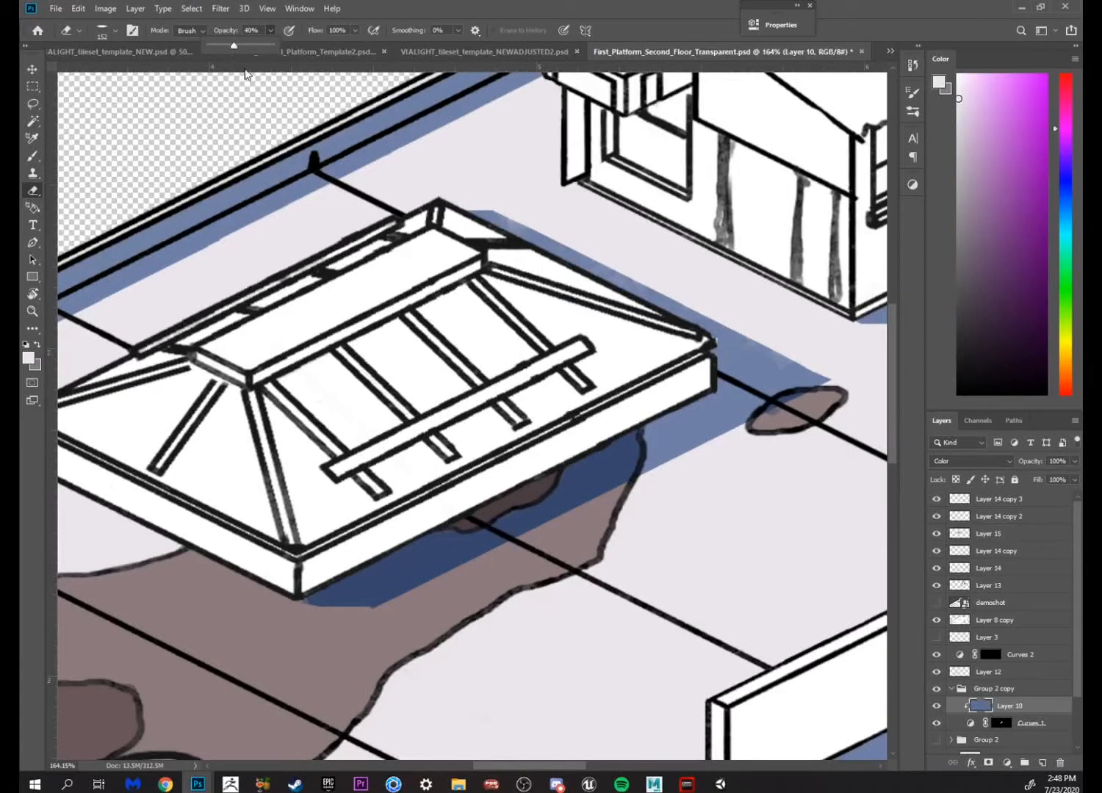
mouse_move(479, 536)
mouse_down()
mouse_move(485, 578)
mouse_move(352, 597)
mouse_move(481, 581)
mouse_up()
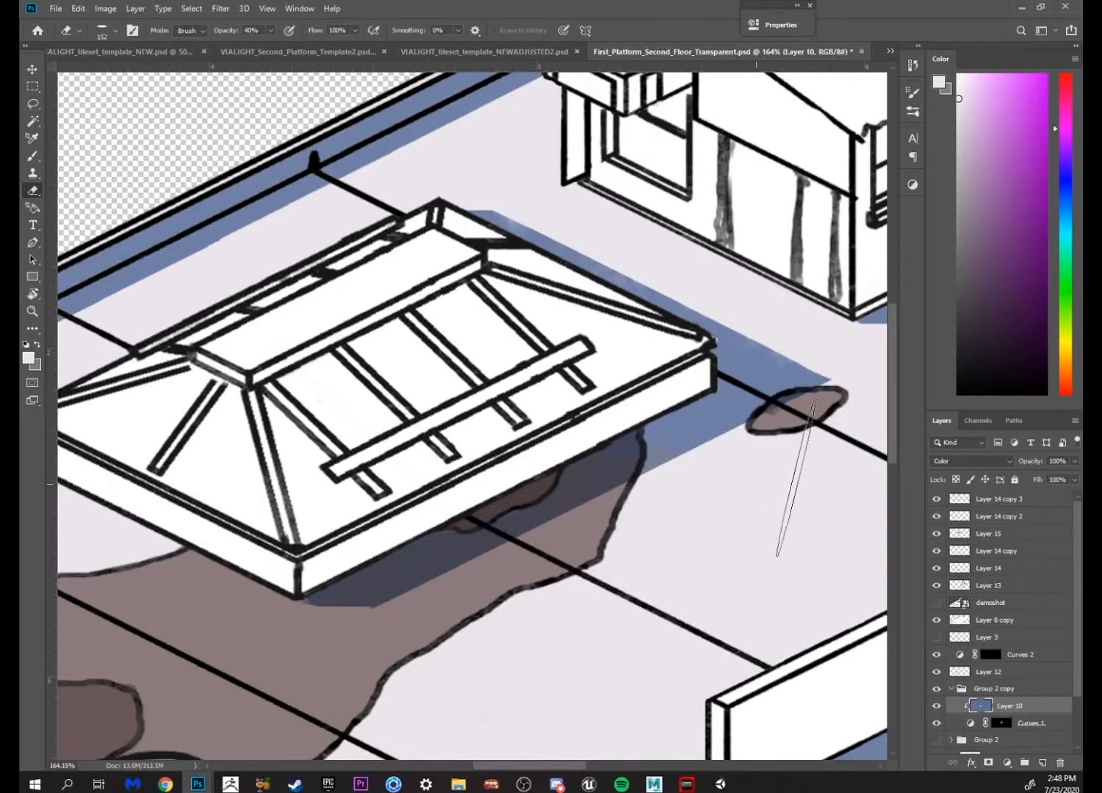
Examine the skylight's cast shadow over the stain up close and within the overall platform, and review the lower layers in the stack
key(z)
drag(773, 542, 754, 582)
drag(636, 608, 593, 600)
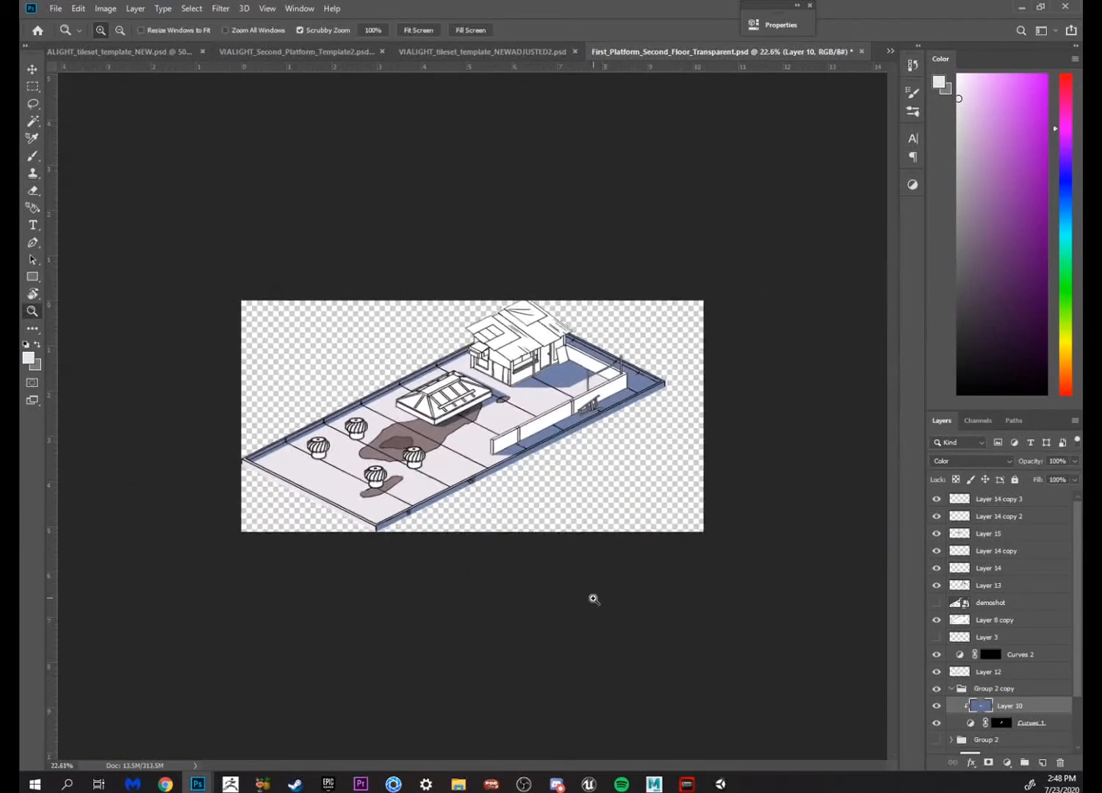
drag(467, 403, 522, 418)
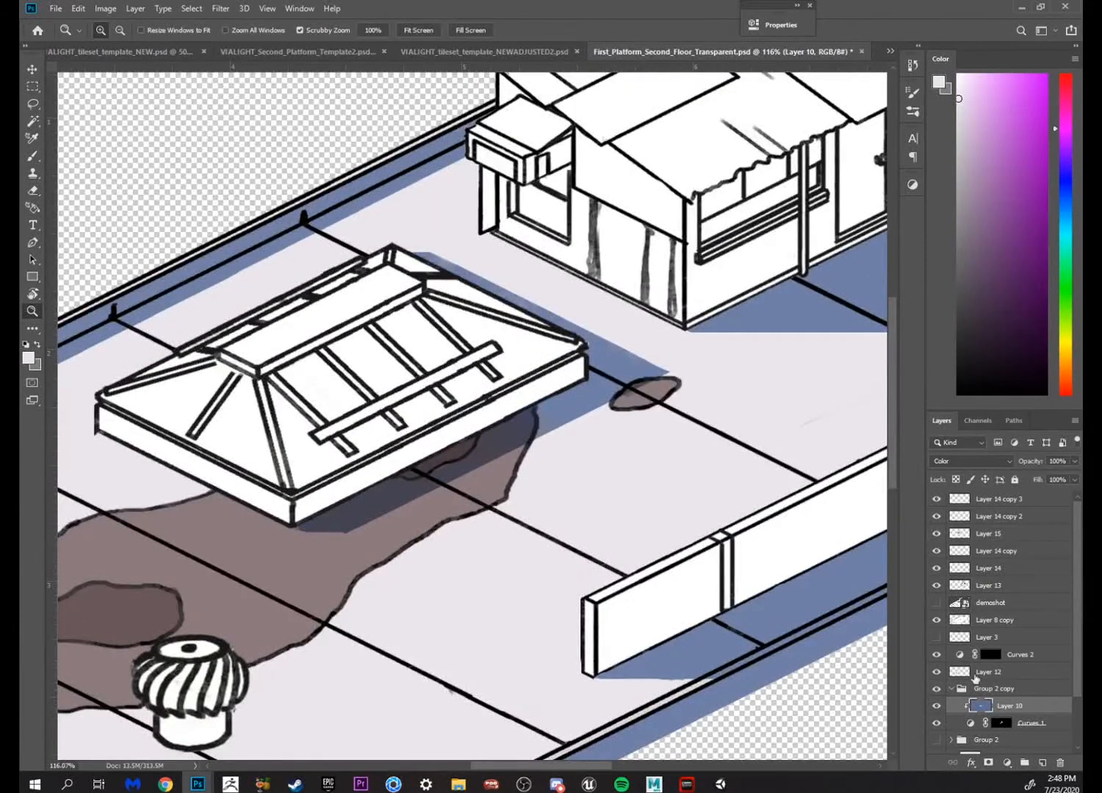
drag(1078, 610, 1059, 689)
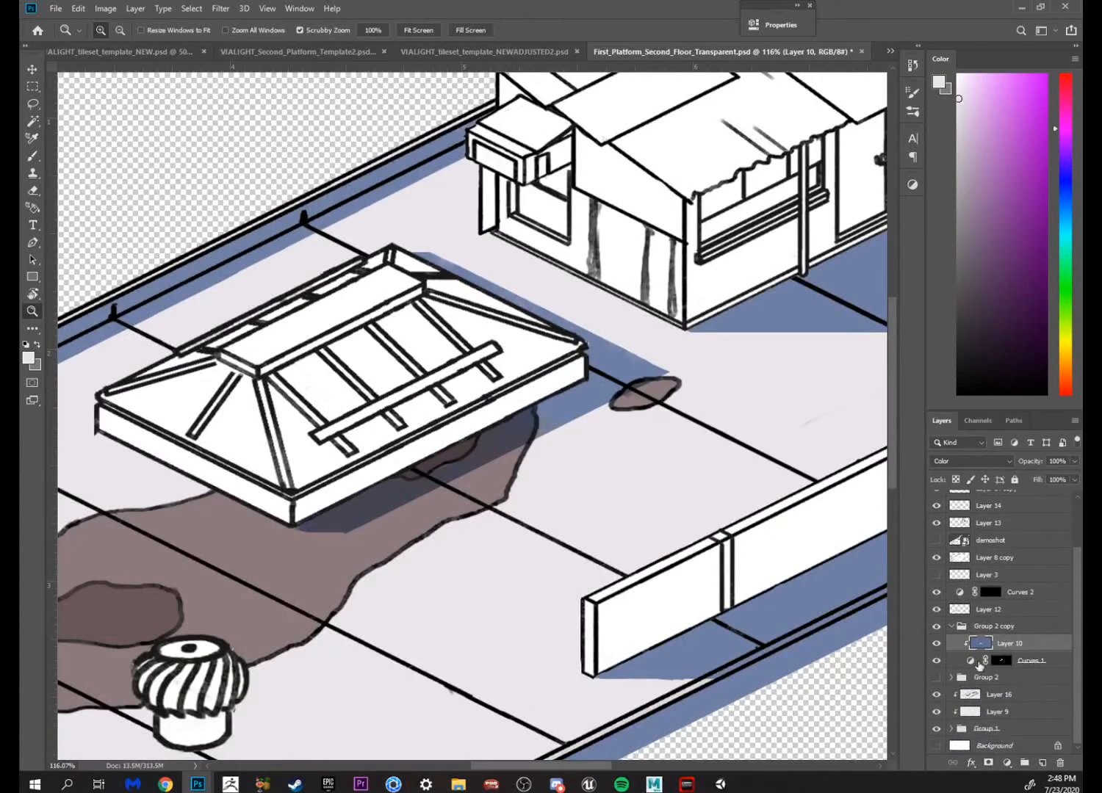
drag(607, 538, 774, 664)
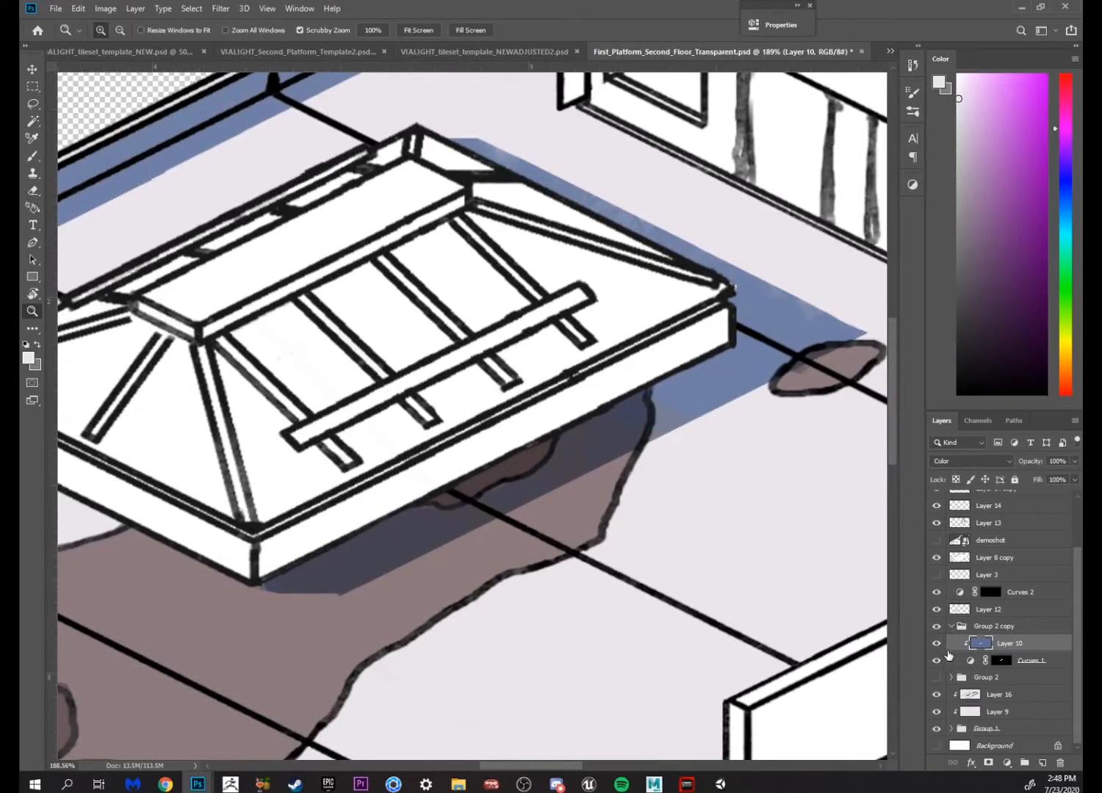
drag(783, 554, 661, 591)
drag(731, 561, 535, 496)
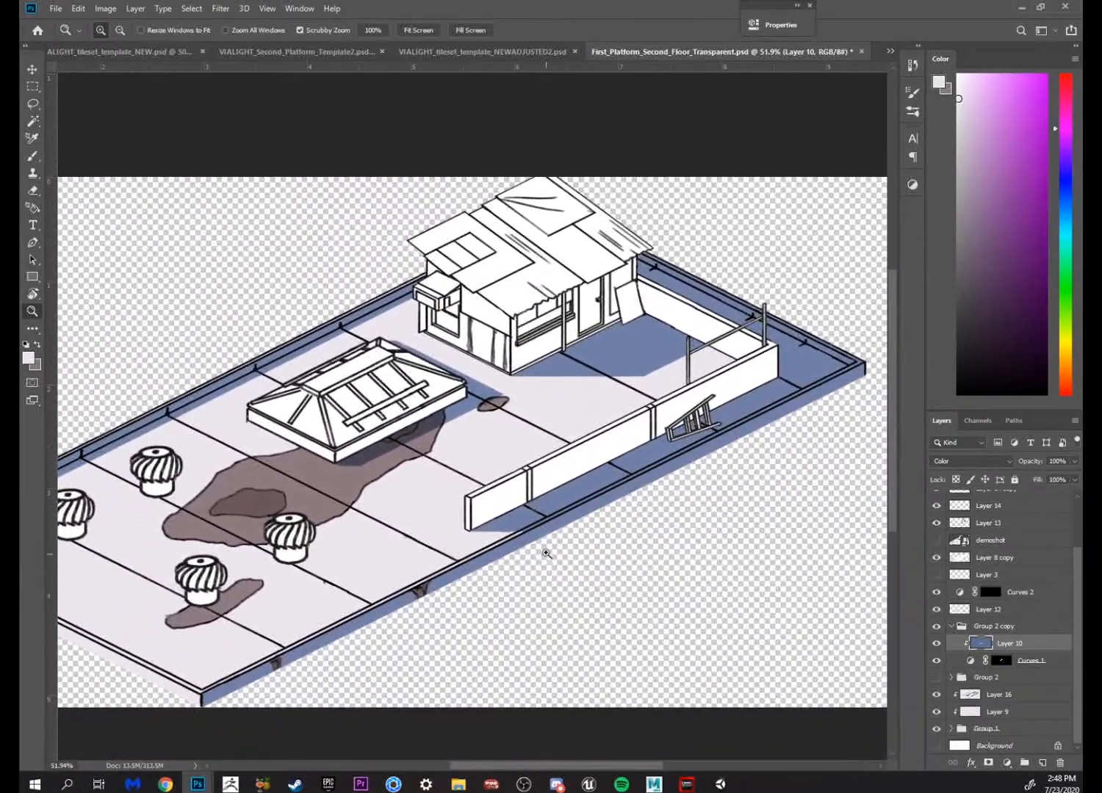
Raise the midpoint of the Curves 1 adjustment's RGB curve to lighten the shadows slightly
drag(568, 554, 630, 554)
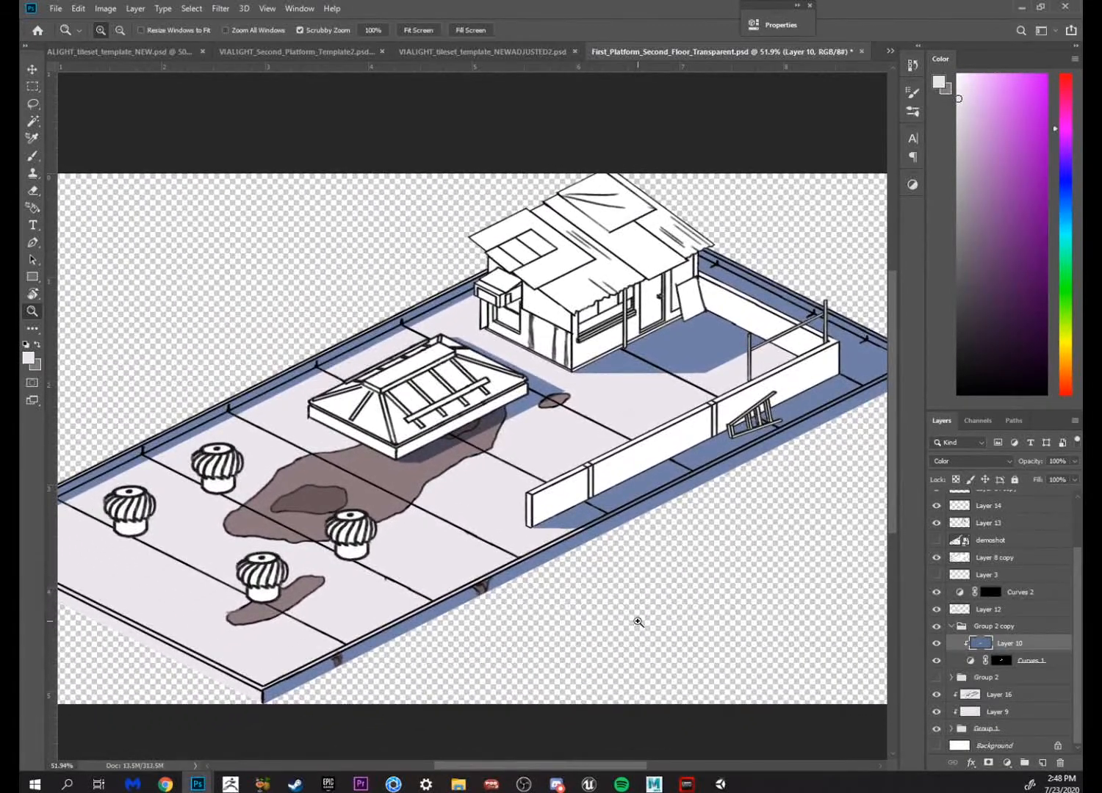
drag(563, 358, 637, 335)
drag(511, 416, 564, 447)
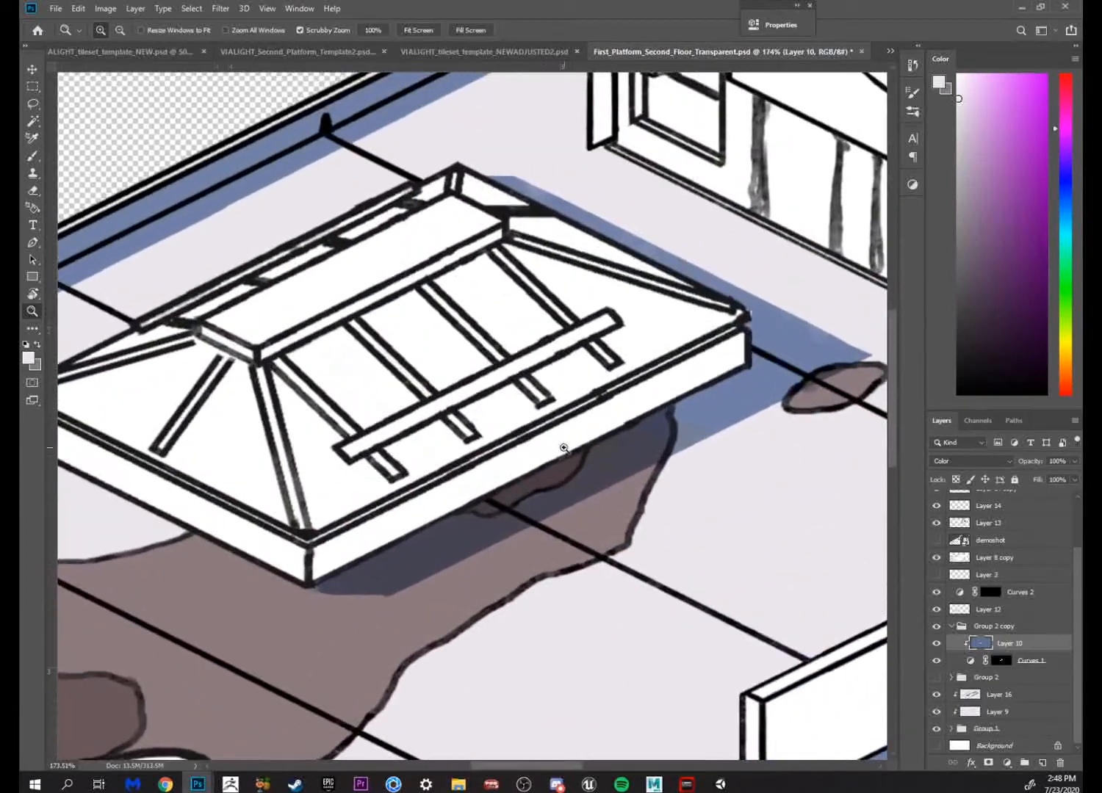
click(940, 660)
click(940, 660)
click(1003, 663)
double_click(969, 661)
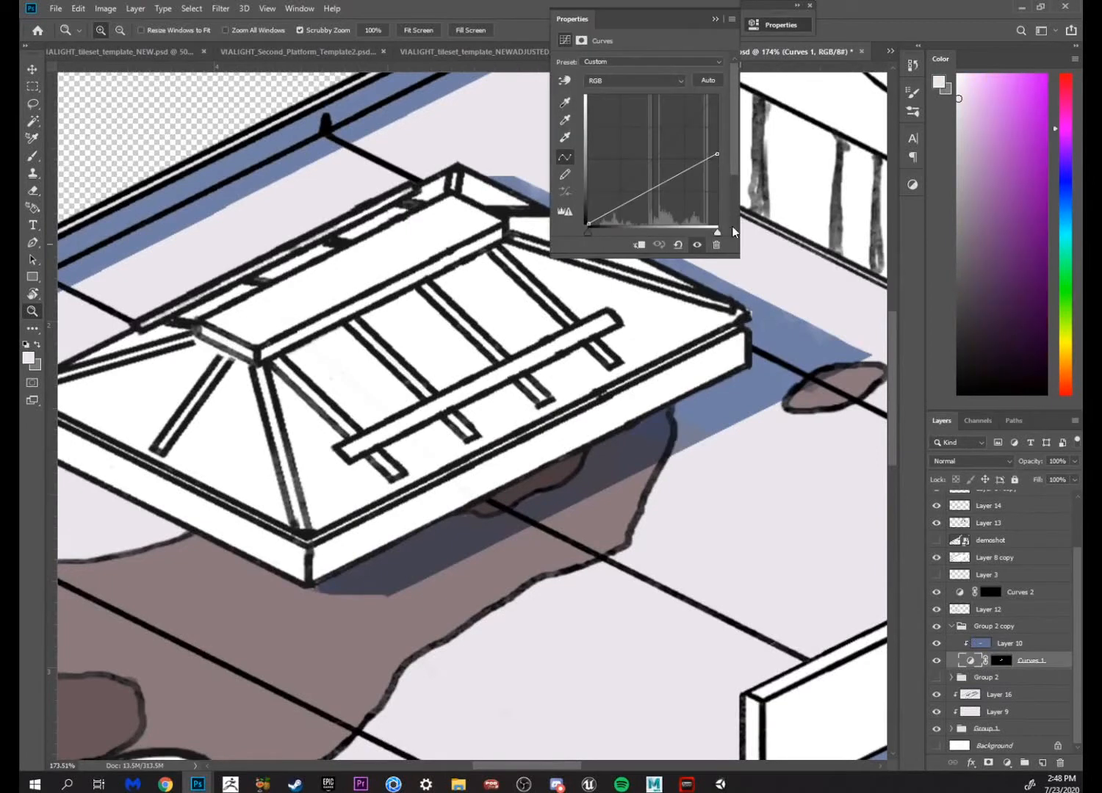
drag(661, 186, 653, 180)
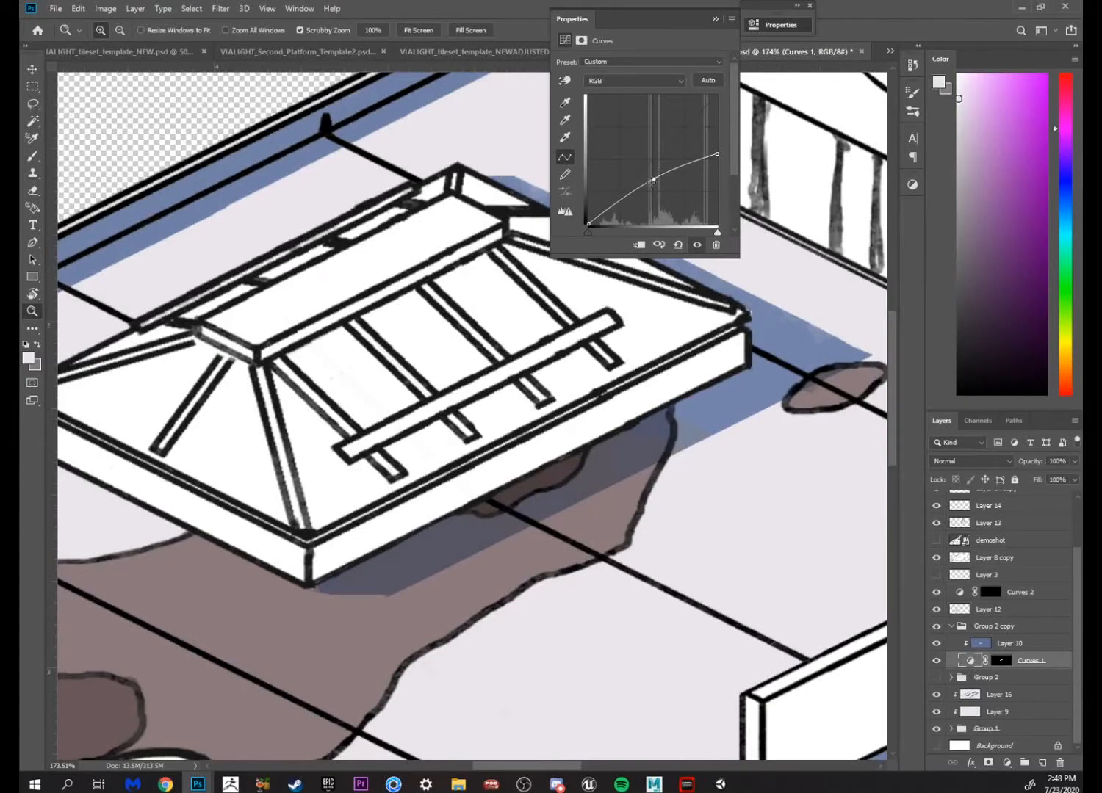
drag(651, 181, 654, 176)
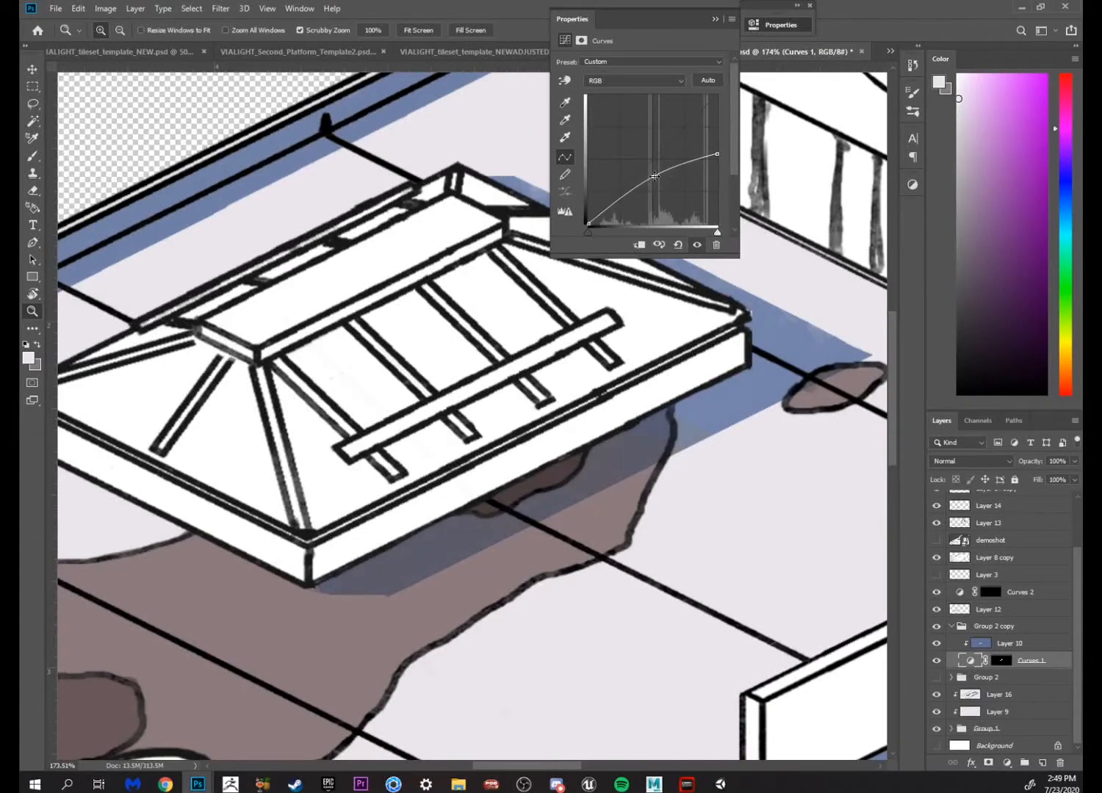
click(715, 20)
Sample the blue floor shadow and the darker shadow over the stain as brush colours on Layer 10
drag(721, 339, 821, 331)
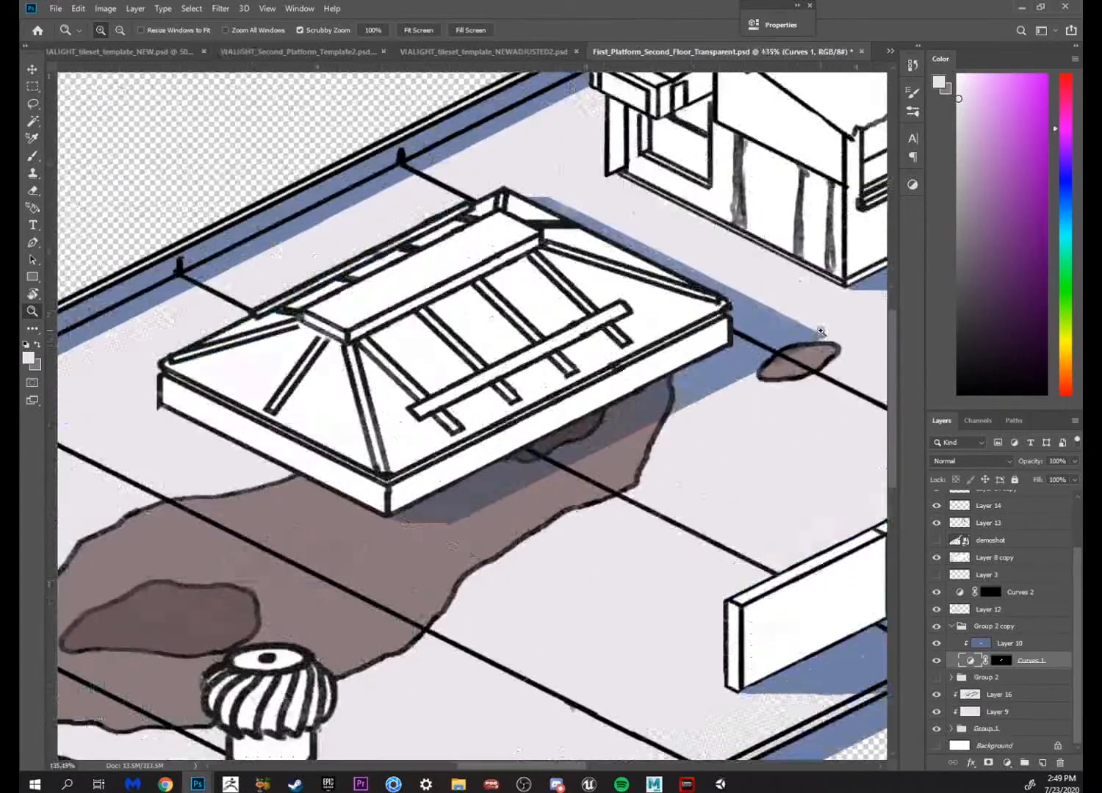
click(980, 645)
key(b)
alt+click(690, 415)
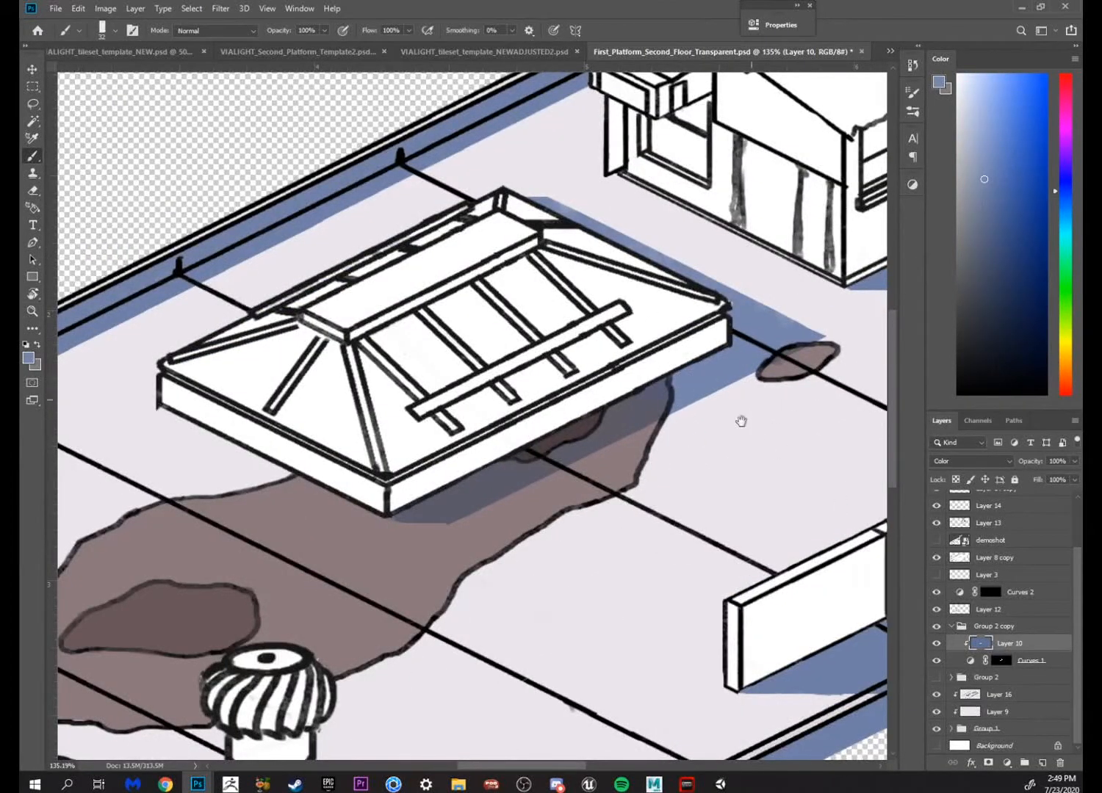
drag(740, 422, 697, 504)
alt+click(592, 502)
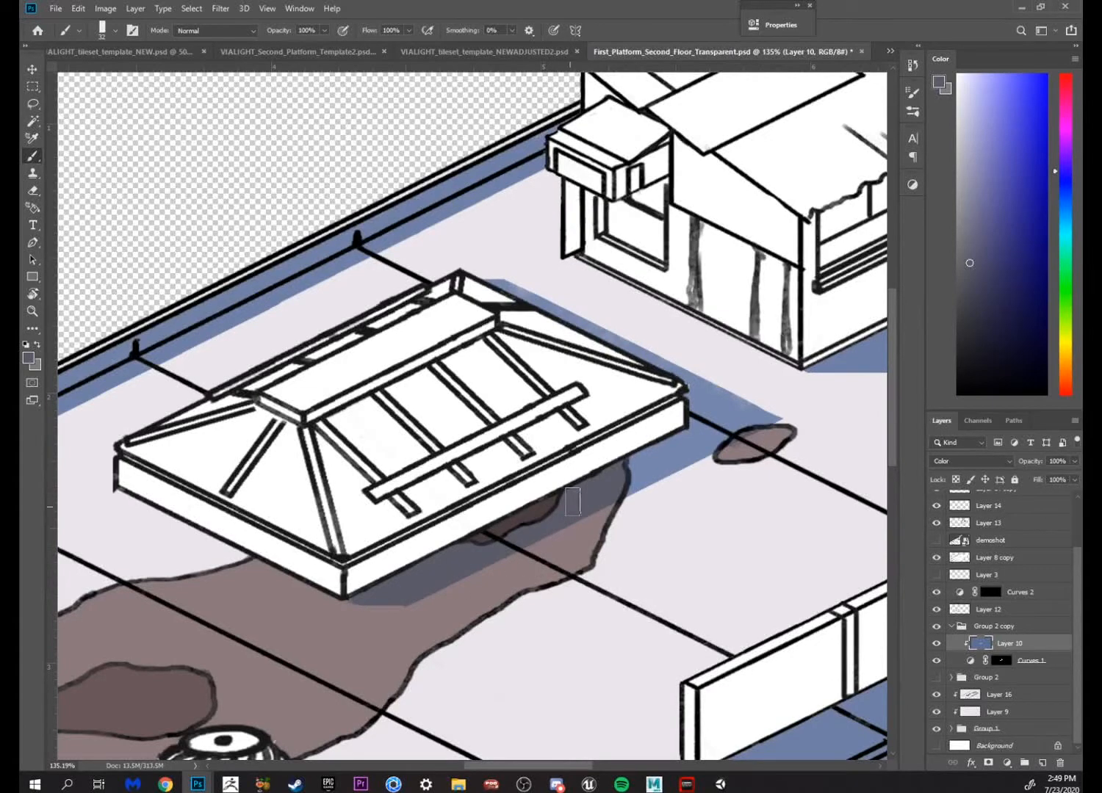
Paint white on the Curves 1 layer mask to widen the skylight's shadow along its front edge, over the stain and floor
key(z)
drag(701, 594, 540, 594)
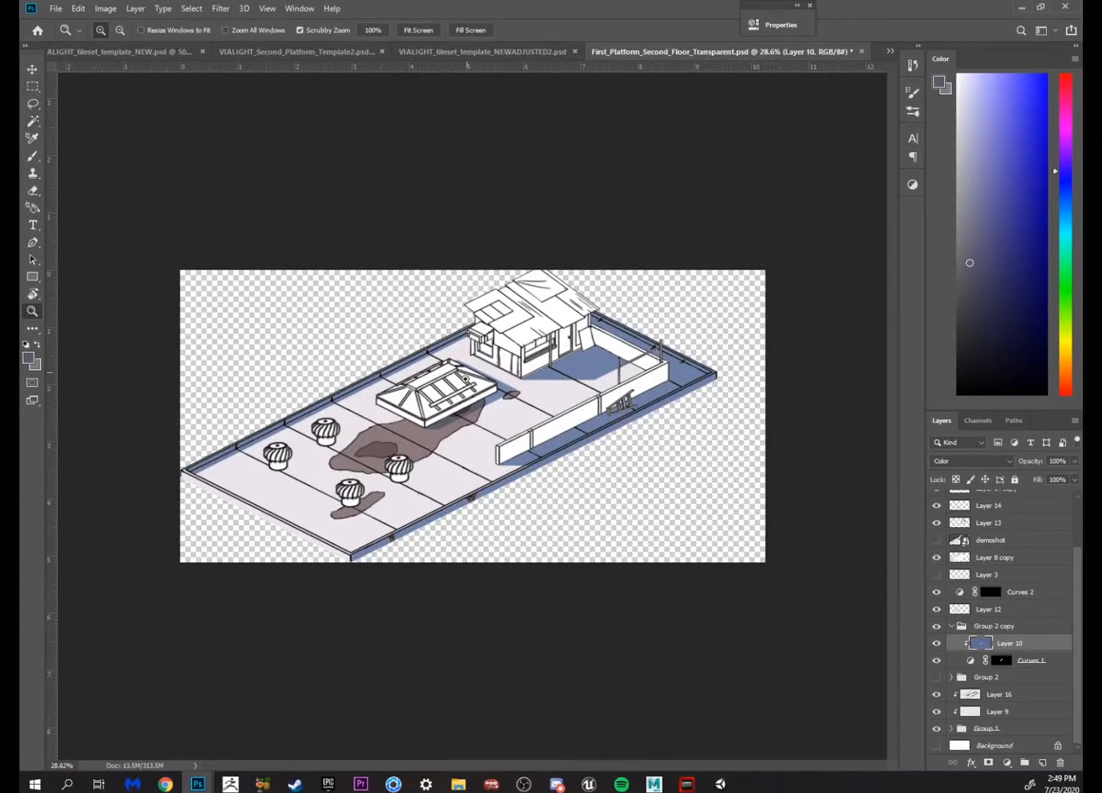
drag(465, 378, 742, 447)
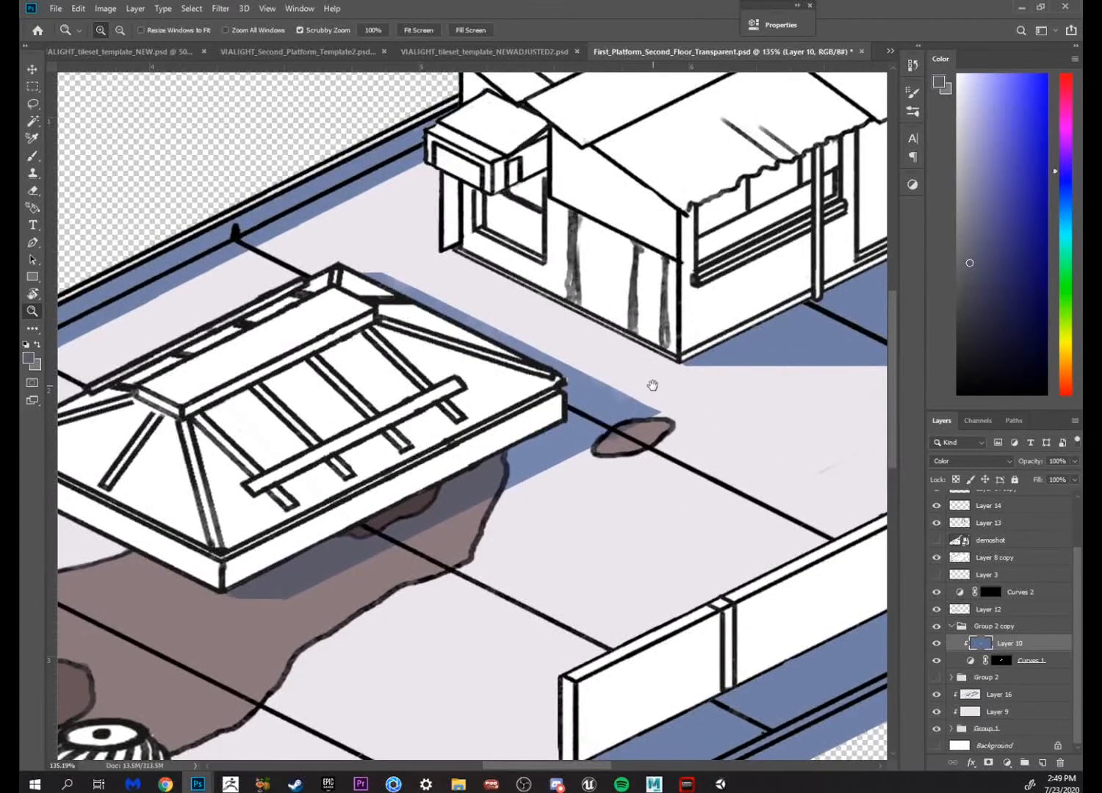
drag(652, 385, 749, 341)
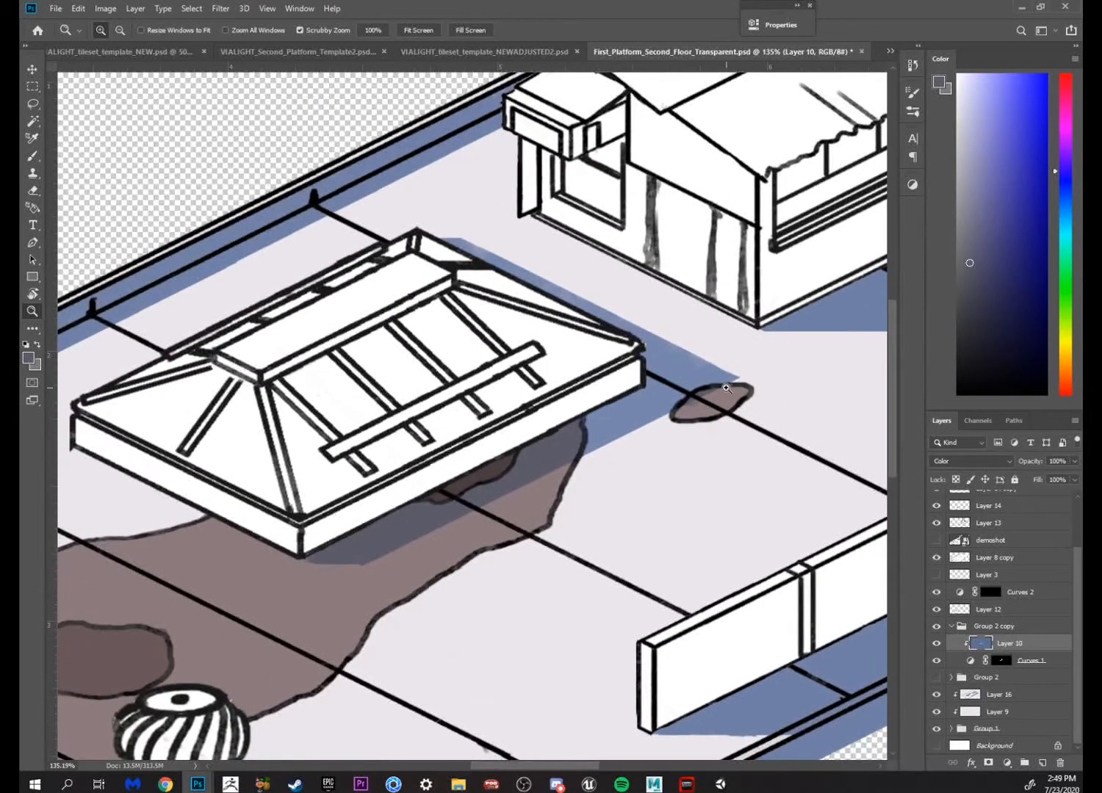
key(r)
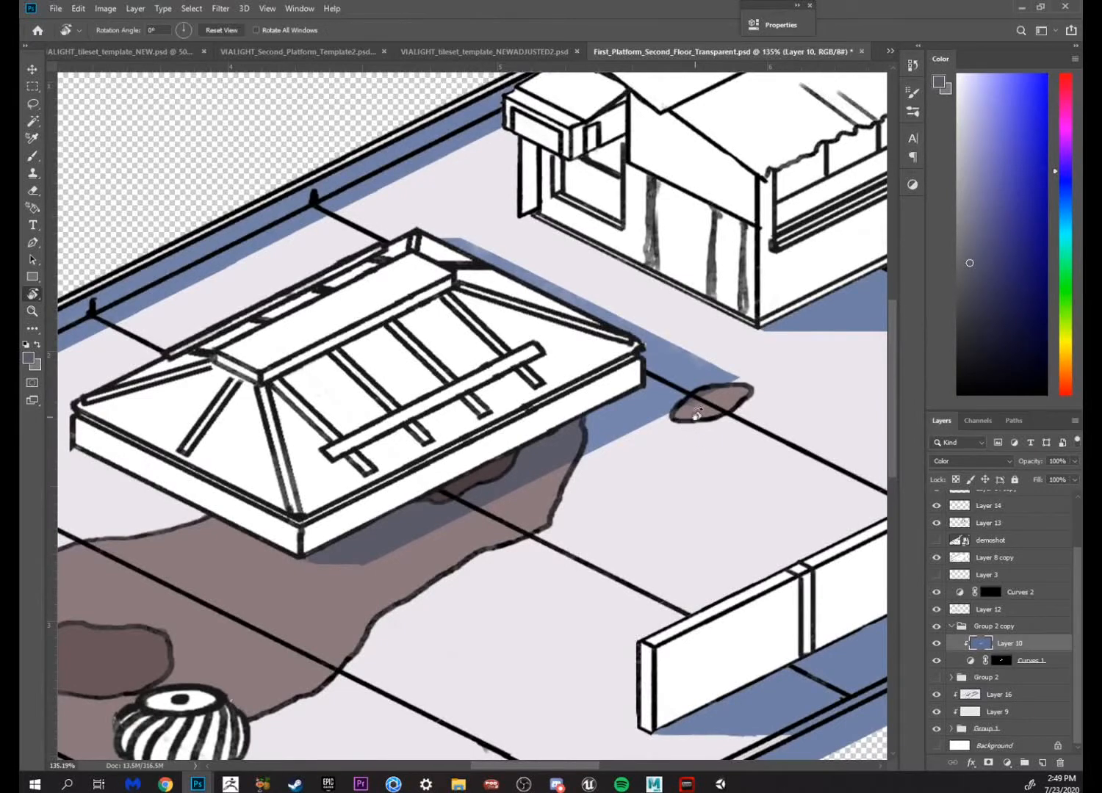
drag(736, 373, 734, 501)
key(b)
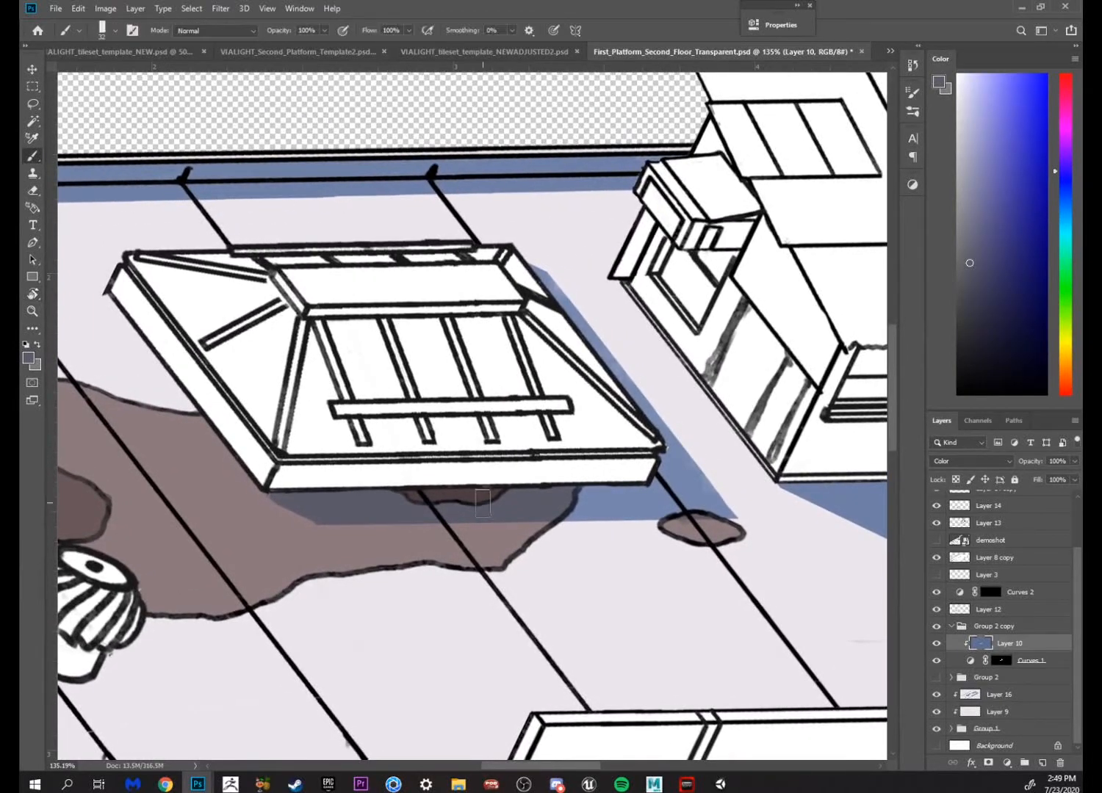
click(1016, 661)
alt+click(423, 546)
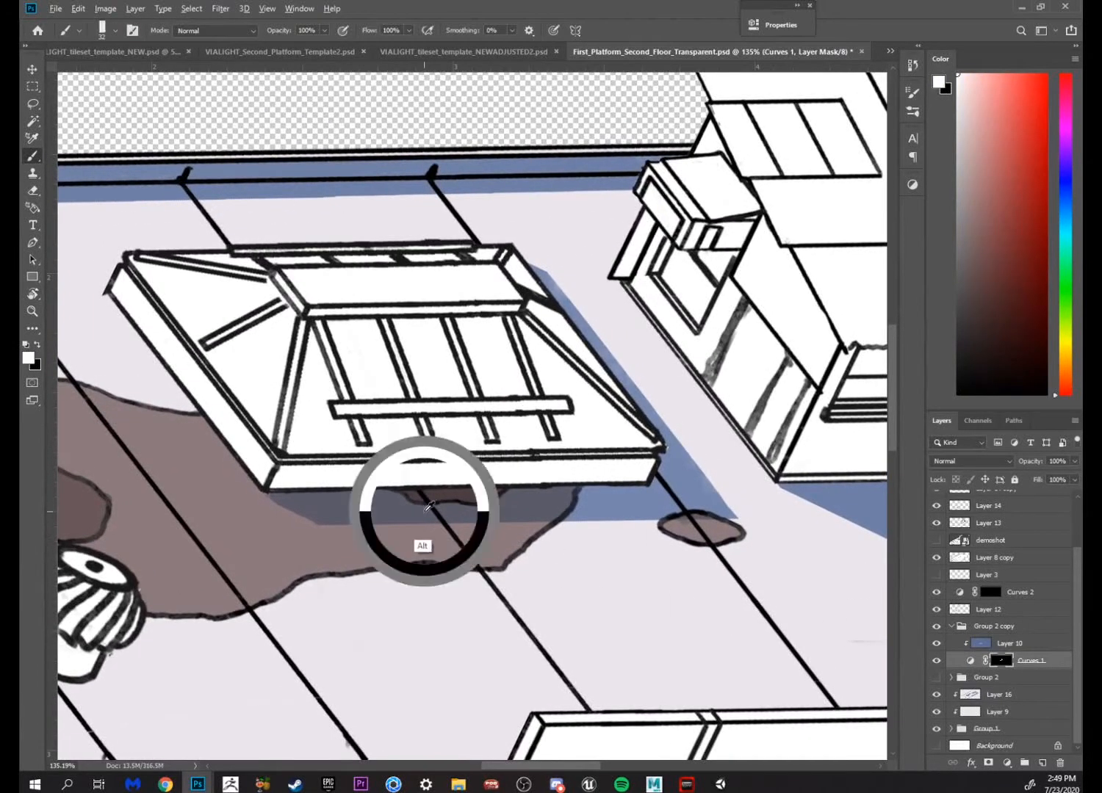
drag(410, 518, 620, 523)
mouse_move(481, 517)
mouse_down()
mouse_move(396, 516)
mouse_move(635, 519)
mouse_move(434, 522)
mouse_move(595, 526)
mouse_up()
key(ctrl+z)
drag(323, 514, 426, 523)
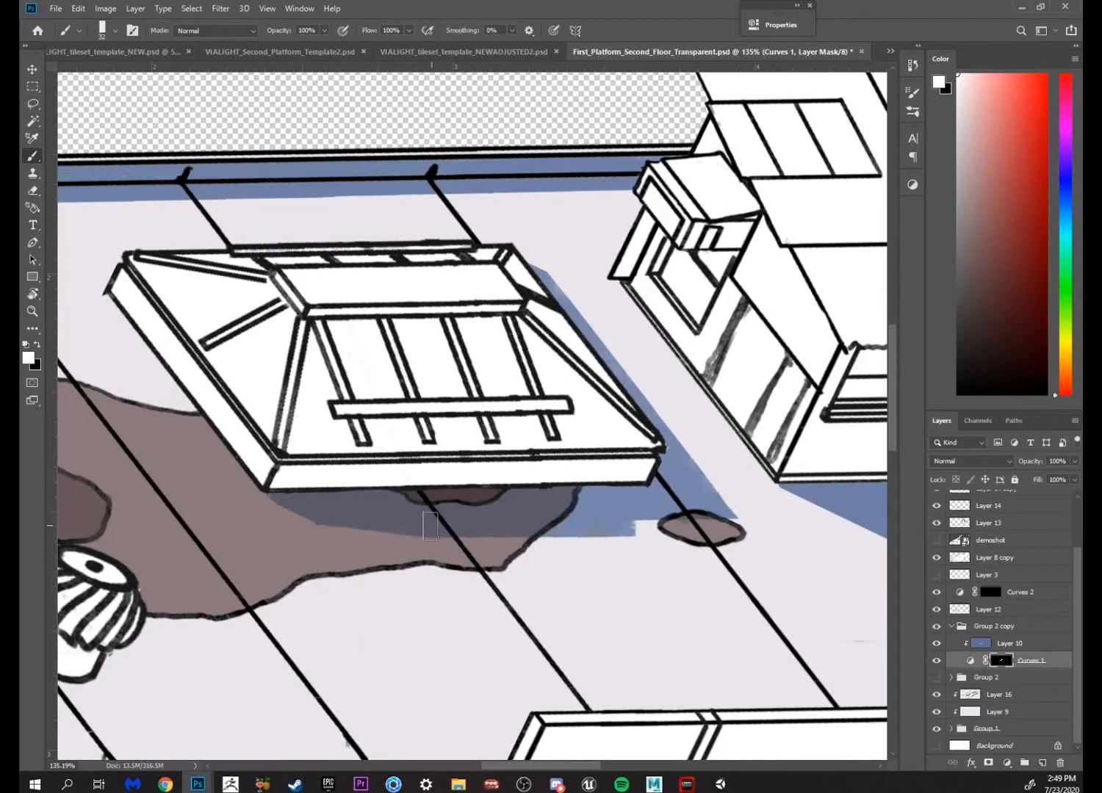
Extend the widened skylight shadow to the small oval stain on the mask and erase the overshoot with the Eraser at 100% opacity
key(r)
drag(726, 622, 436, 628)
key(b)
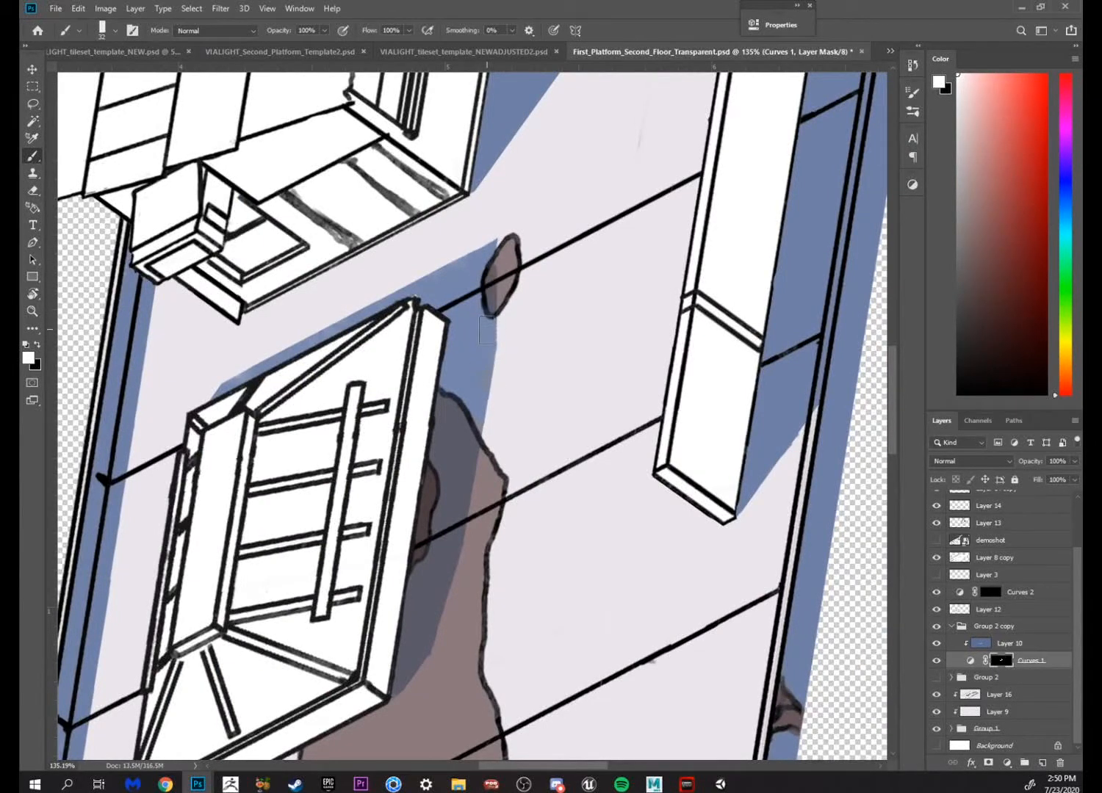
mouse_move(486, 334)
mouse_down()
mouse_move(492, 243)
mouse_move(483, 297)
mouse_up()
key(e)
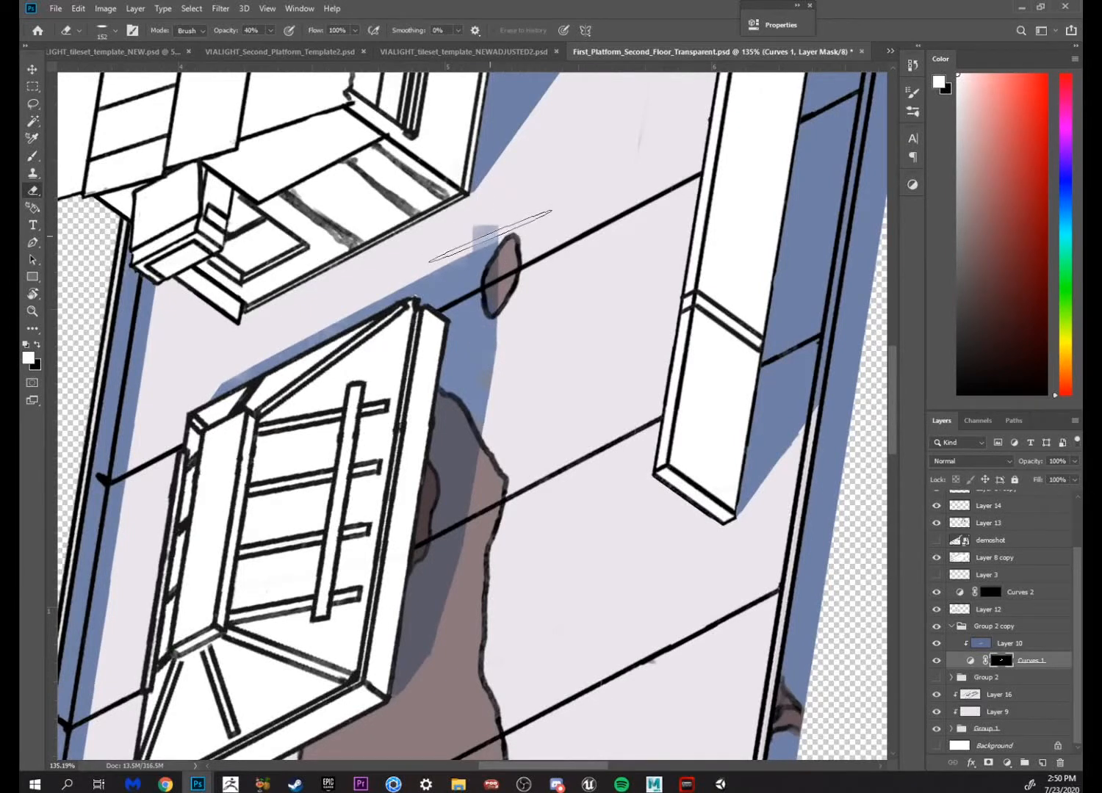
drag(490, 236, 485, 213)
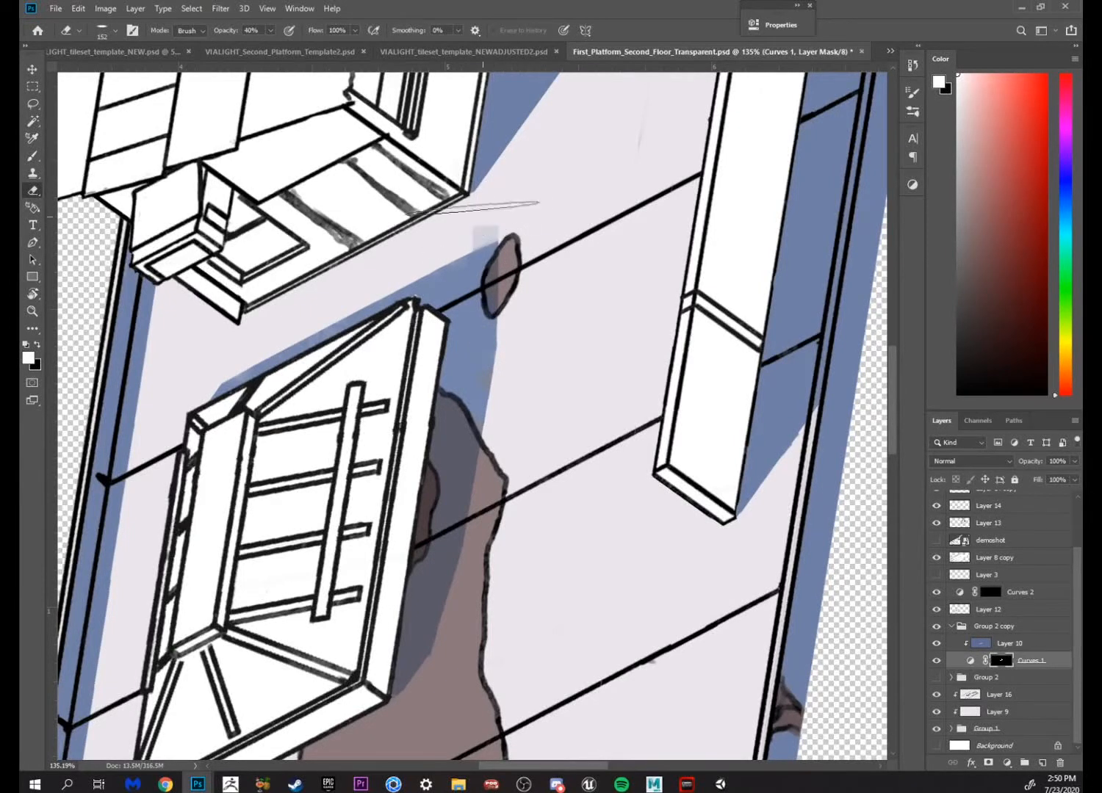
click(271, 30)
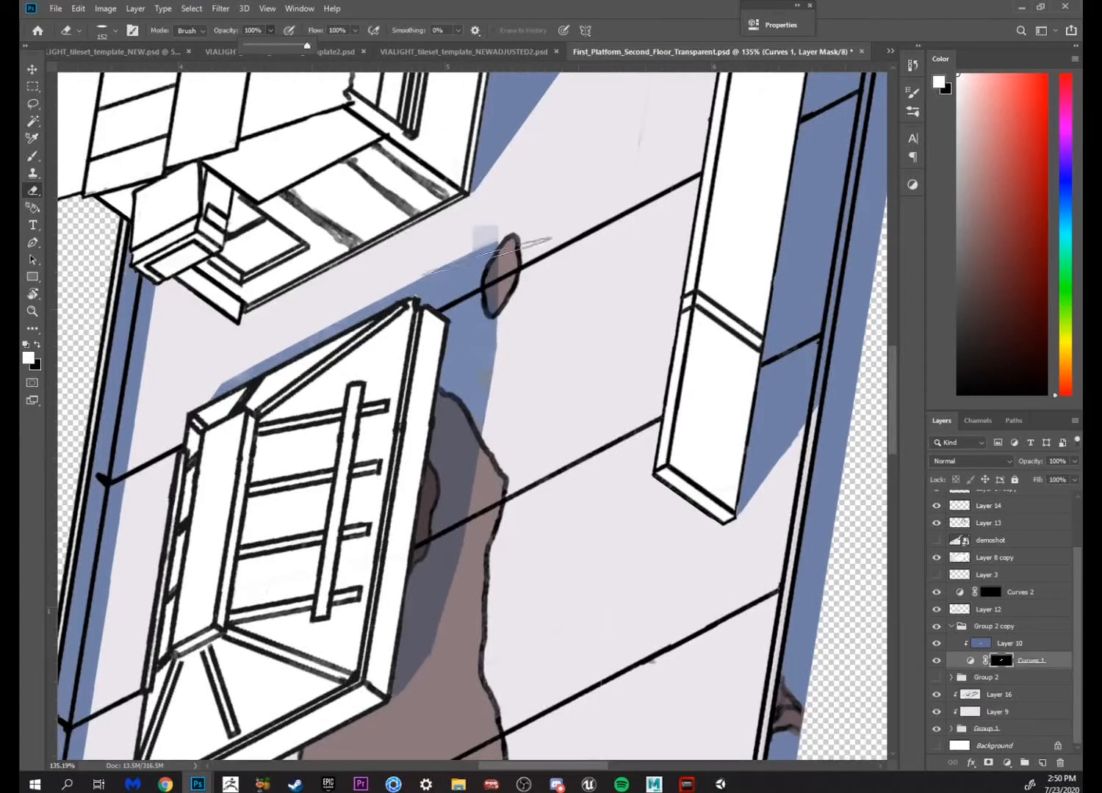
drag(485, 244, 472, 223)
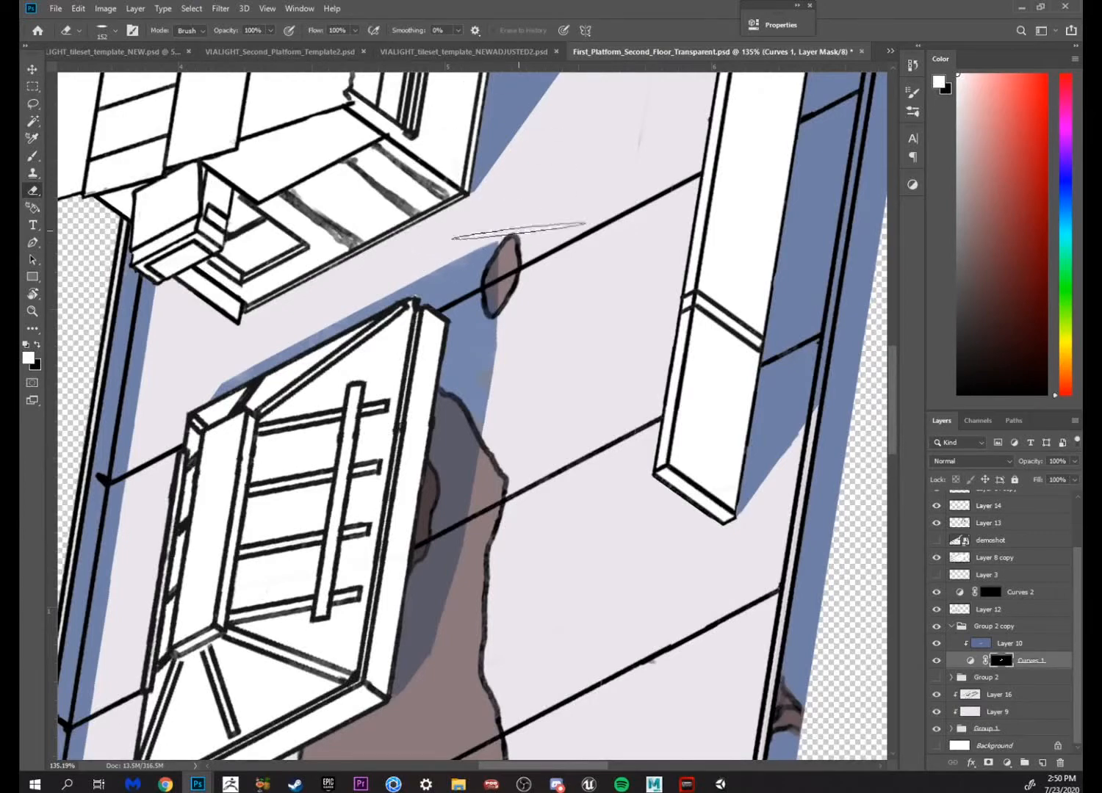
Try to widen the shadow on the skylight's side facing the shack with straight brush strokes on the Curves 1 mask
key(r)
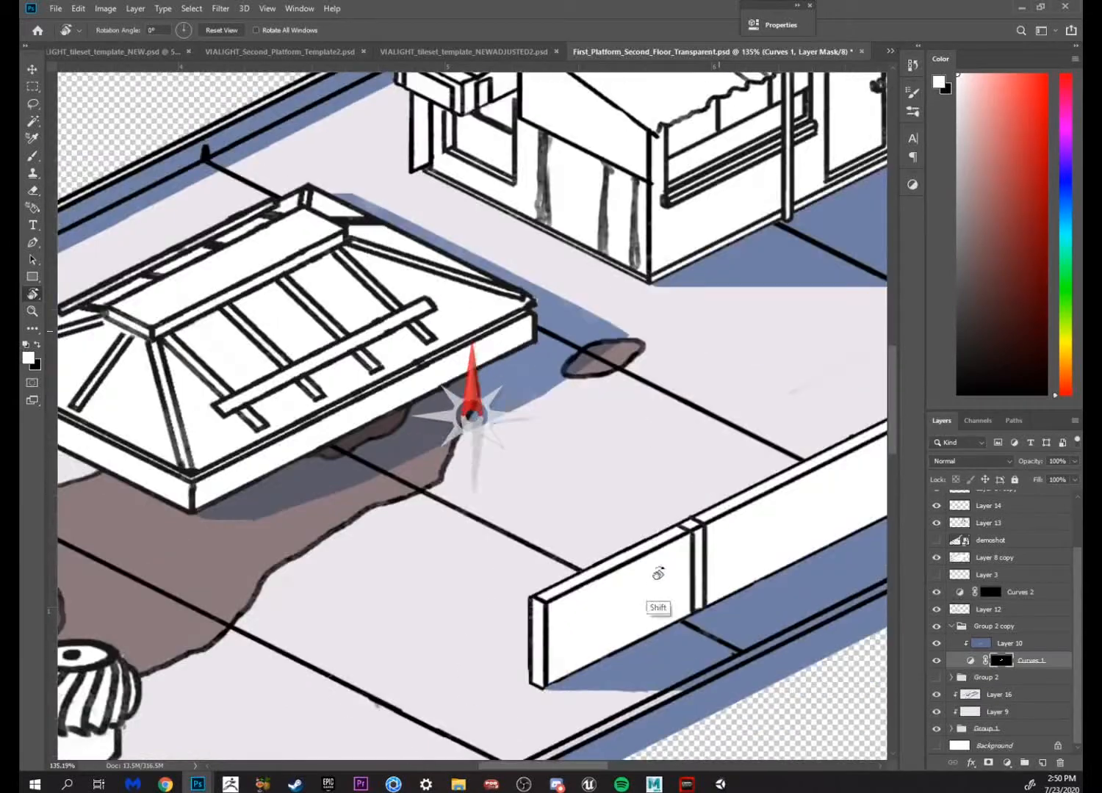
key(z)
drag(680, 440, 630, 389)
drag(474, 323, 551, 323)
drag(639, 486, 652, 459)
key(r)
drag(661, 507, 593, 647)
key(b)
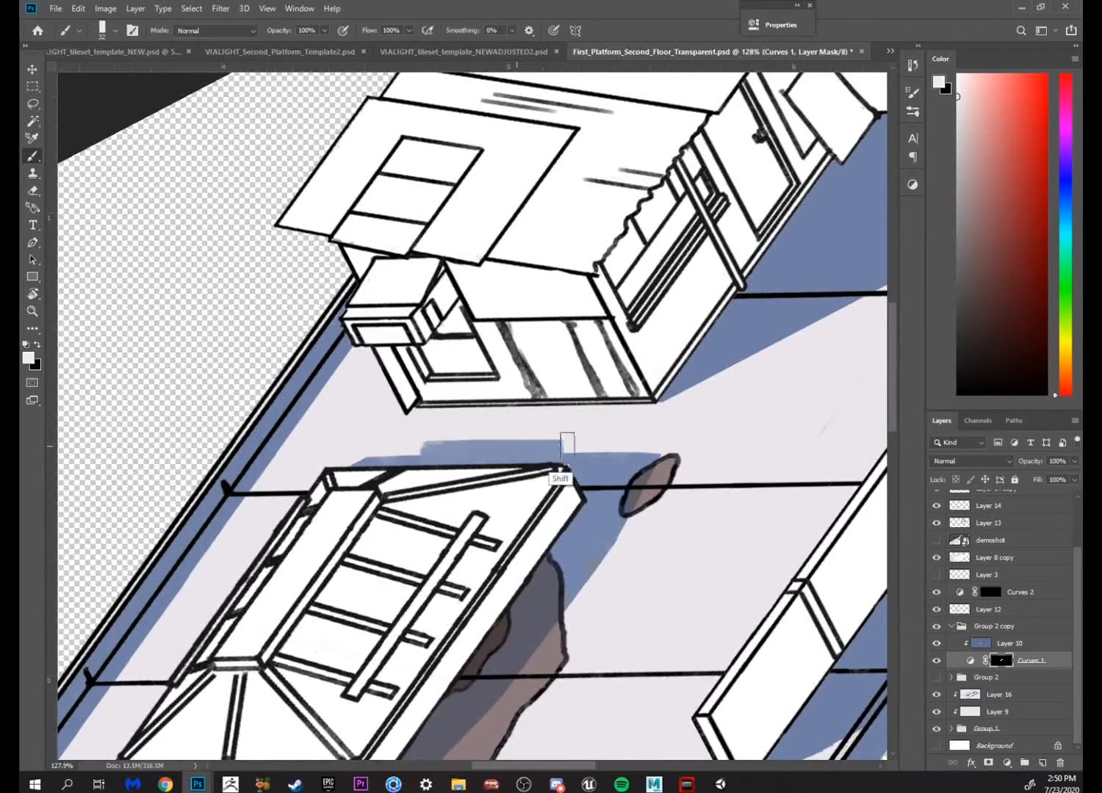
drag(567, 444, 588, 445)
key(ctrl+z)
drag(430, 450, 579, 450)
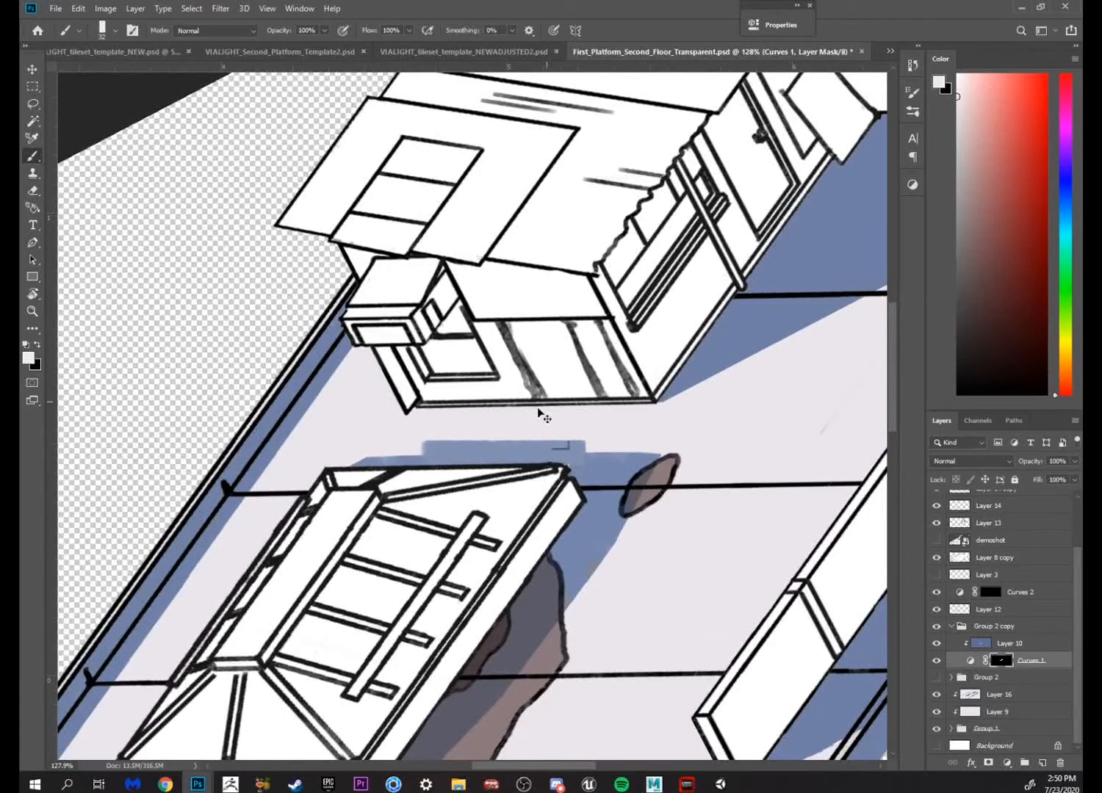
key(ctrl+z)
drag(474, 447, 572, 447)
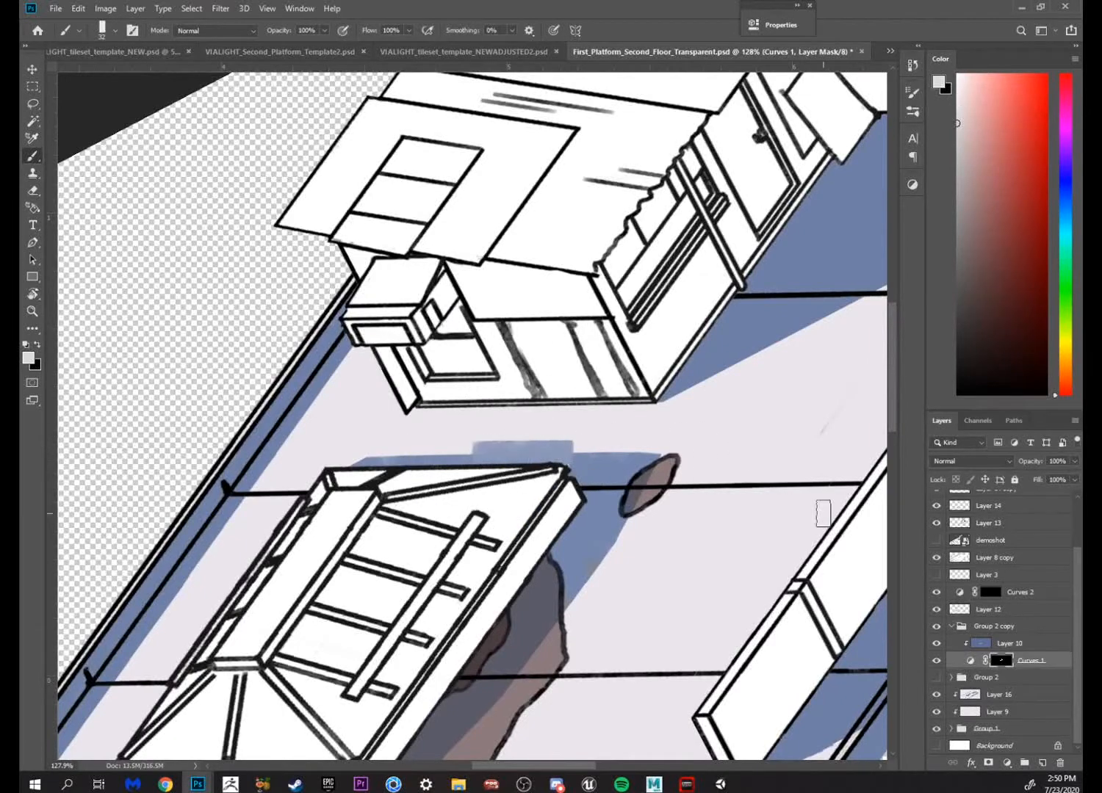
key(ctrl+z)
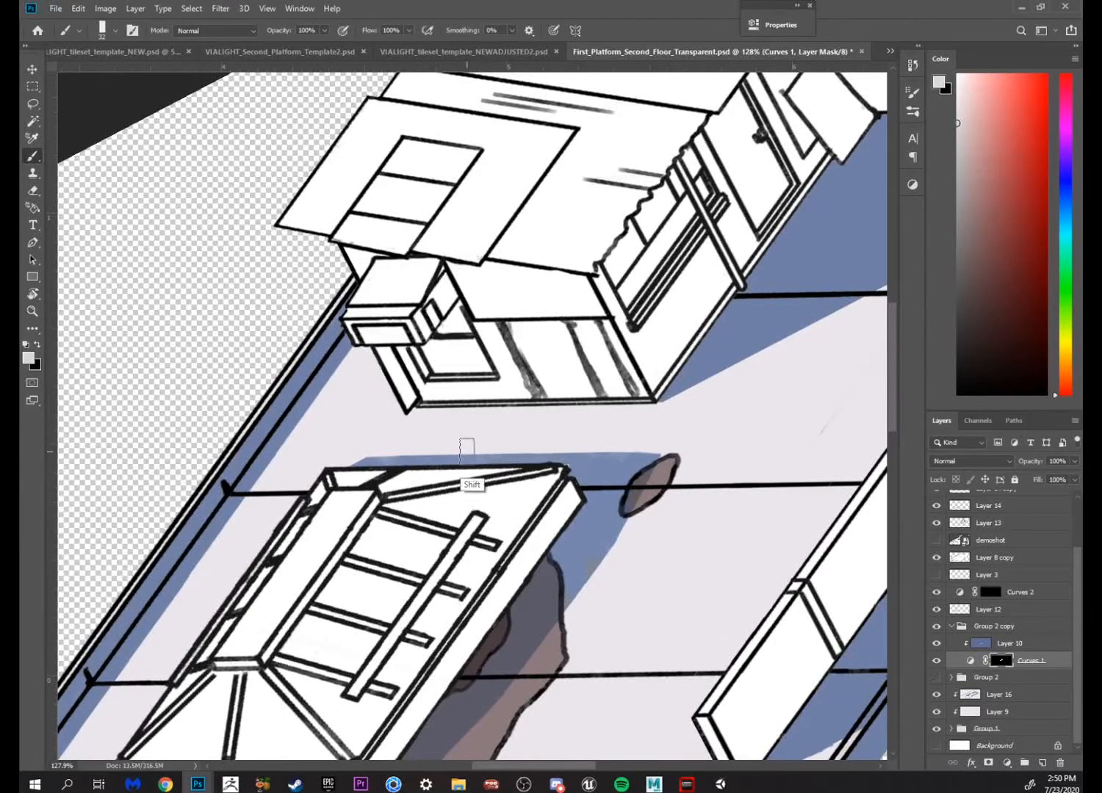
drag(464, 446, 544, 446)
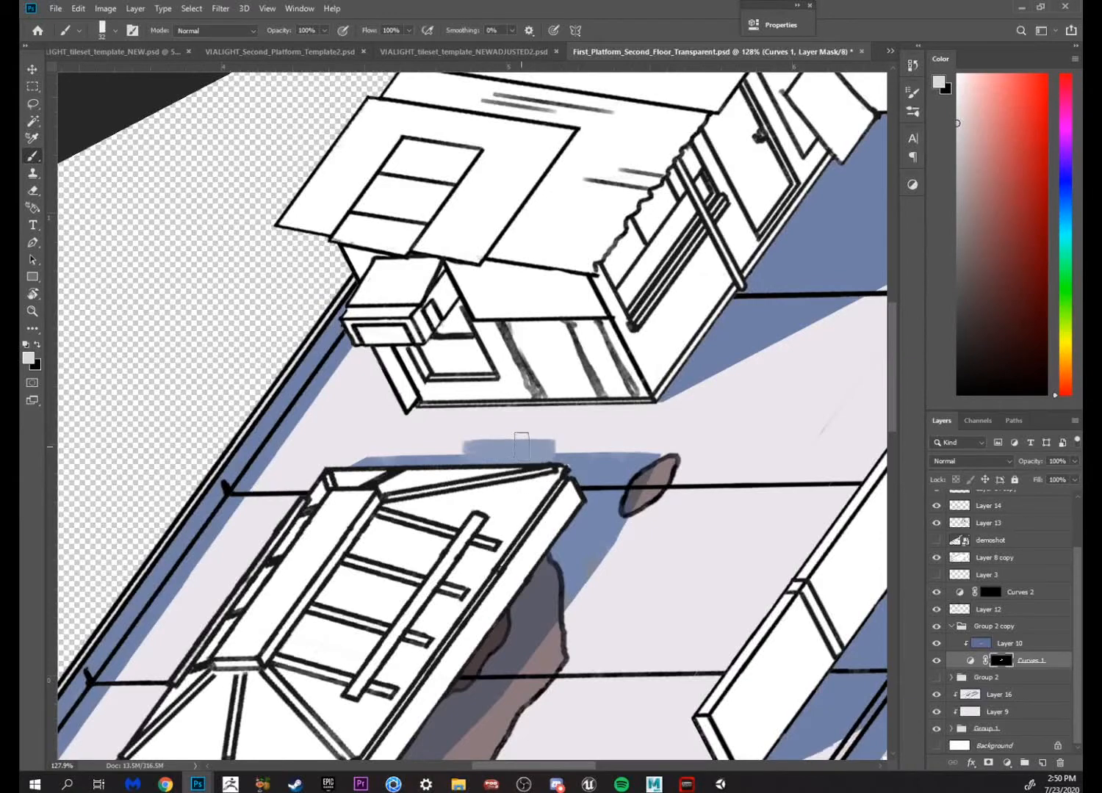
Undo the last brush stroke and outline a tapered strip along the shadow edge facing the shack with the Polygonal Lasso
scroll(521, 423, up, 3)
key(l)
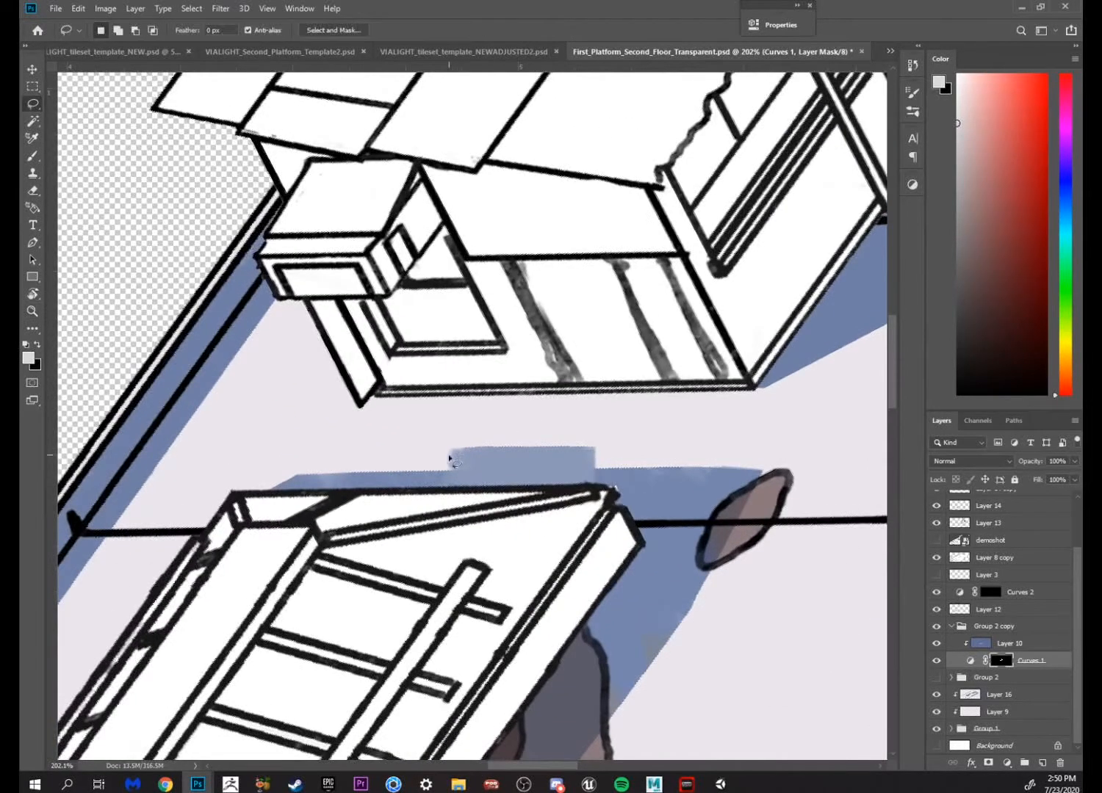
right_click(33, 105)
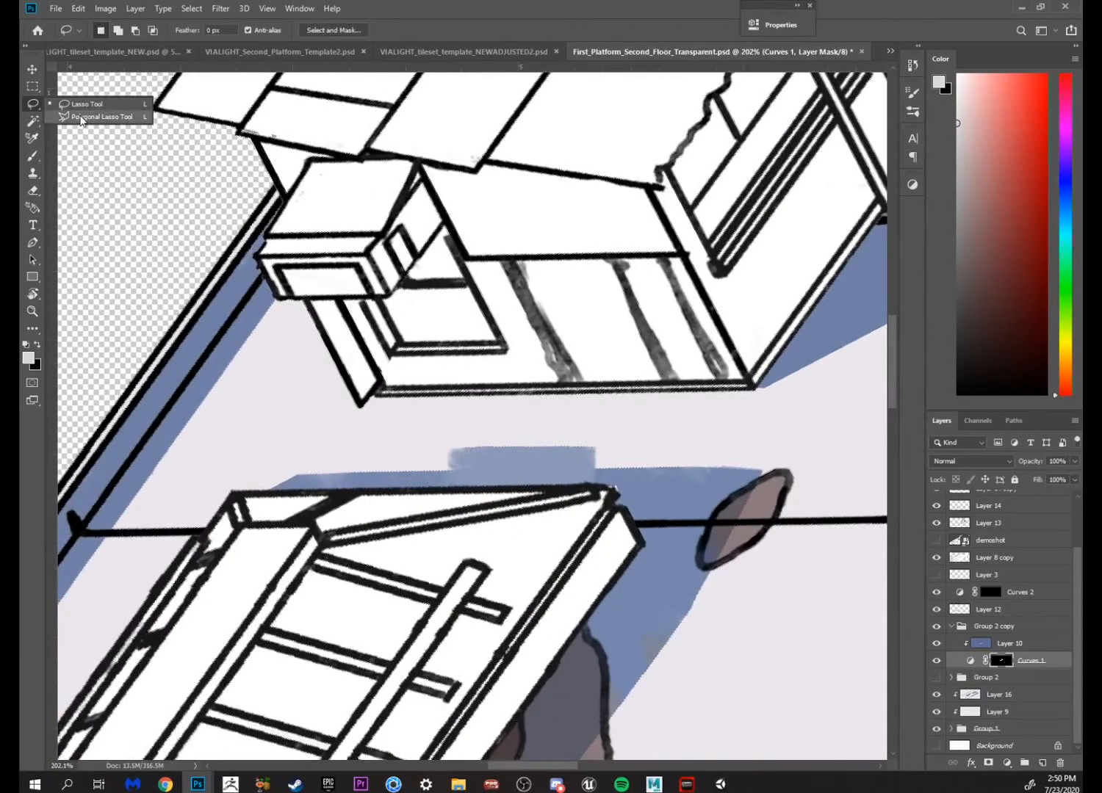
click(75, 116)
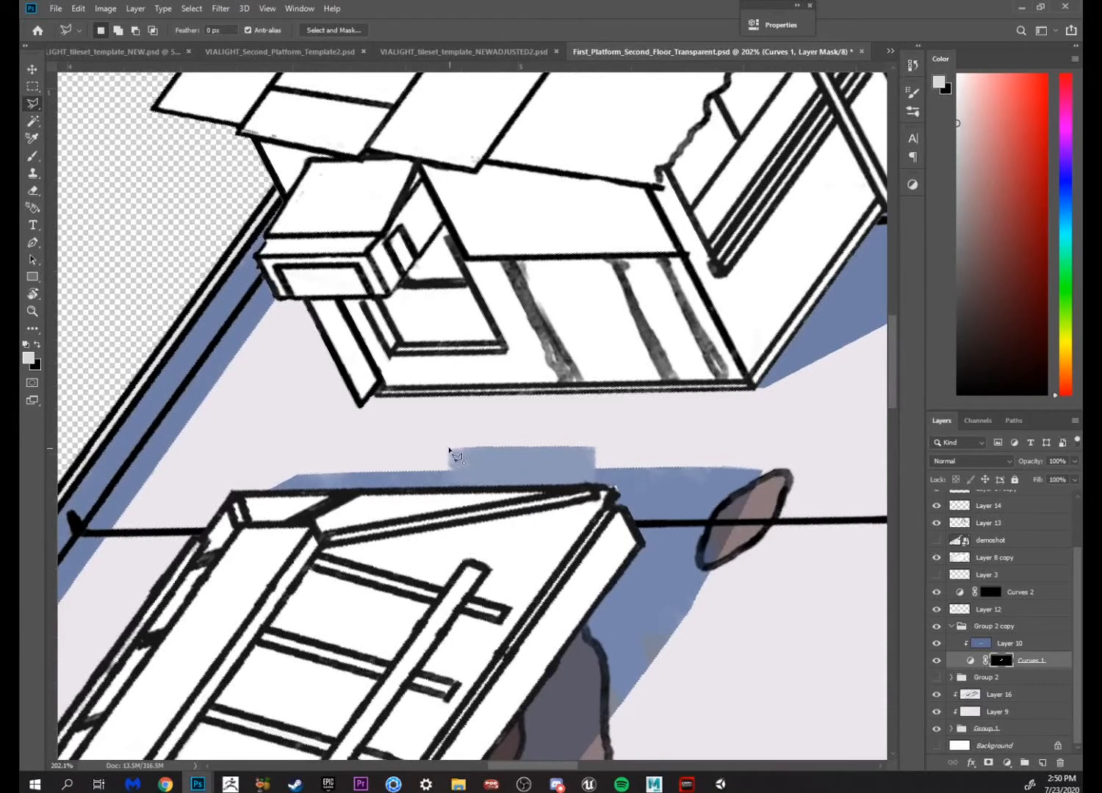
key(ctrl+z)
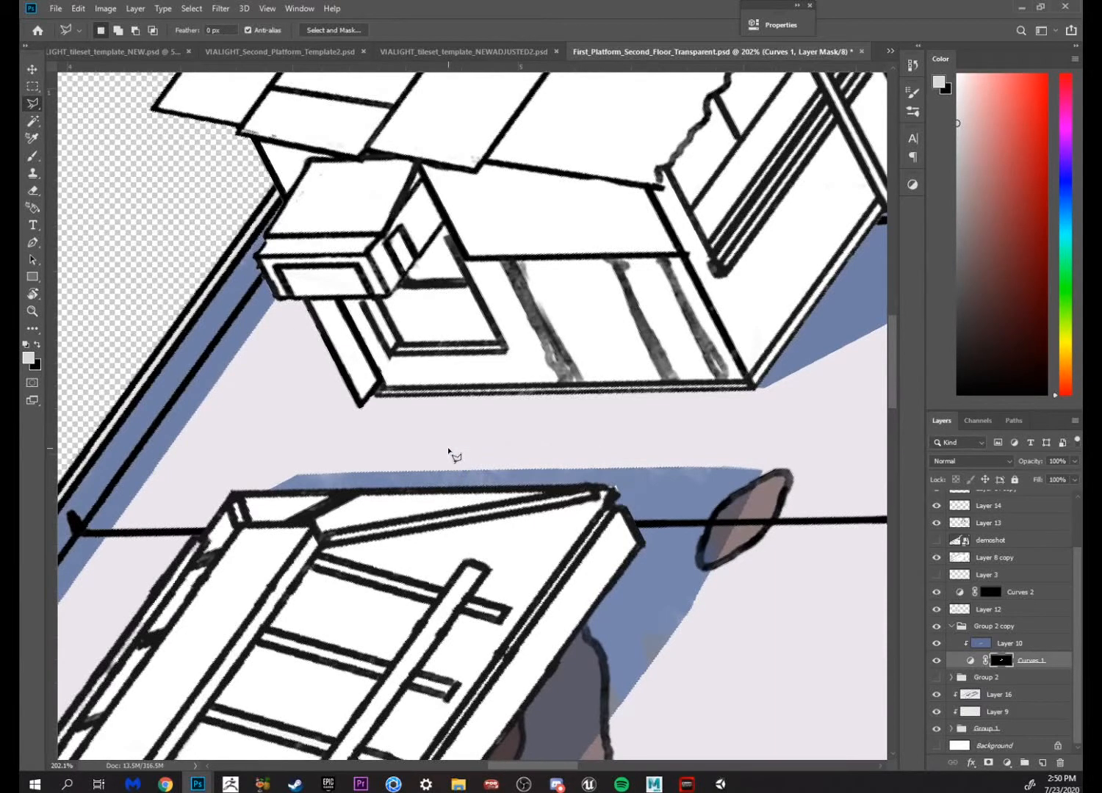
click(587, 446)
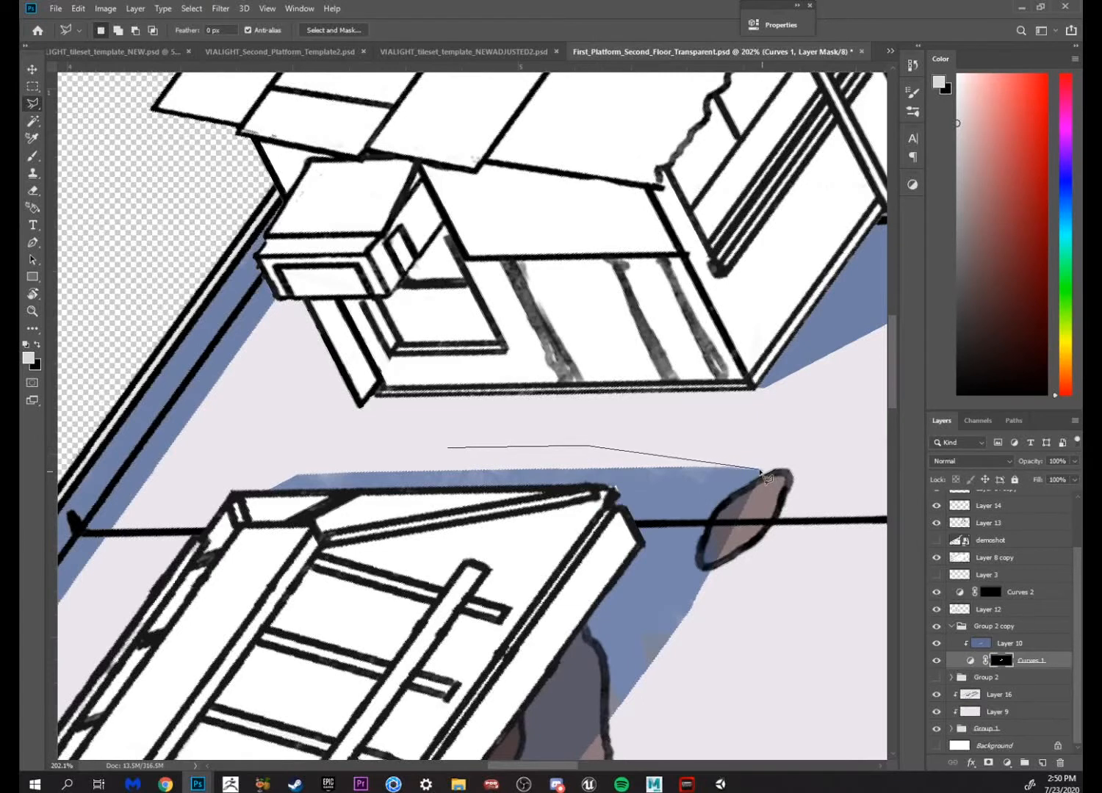
click(760, 469)
click(301, 474)
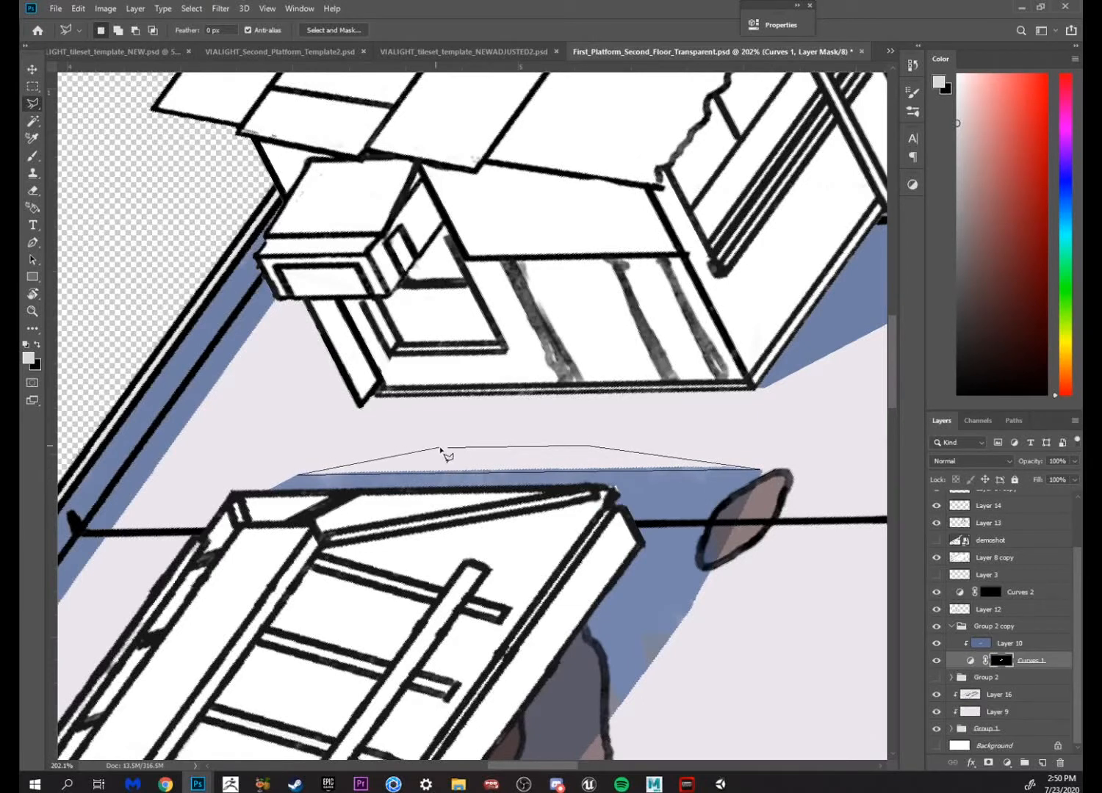
click(449, 448)
Fill the selected strip on the Curves 1 mask with white, undoing the greyish fill, to extend the skylight's shadow
key(b)
mouse_move(293, 474)
mouse_down()
mouse_move(635, 445)
mouse_move(421, 478)
mouse_move(885, 503)
mouse_up()
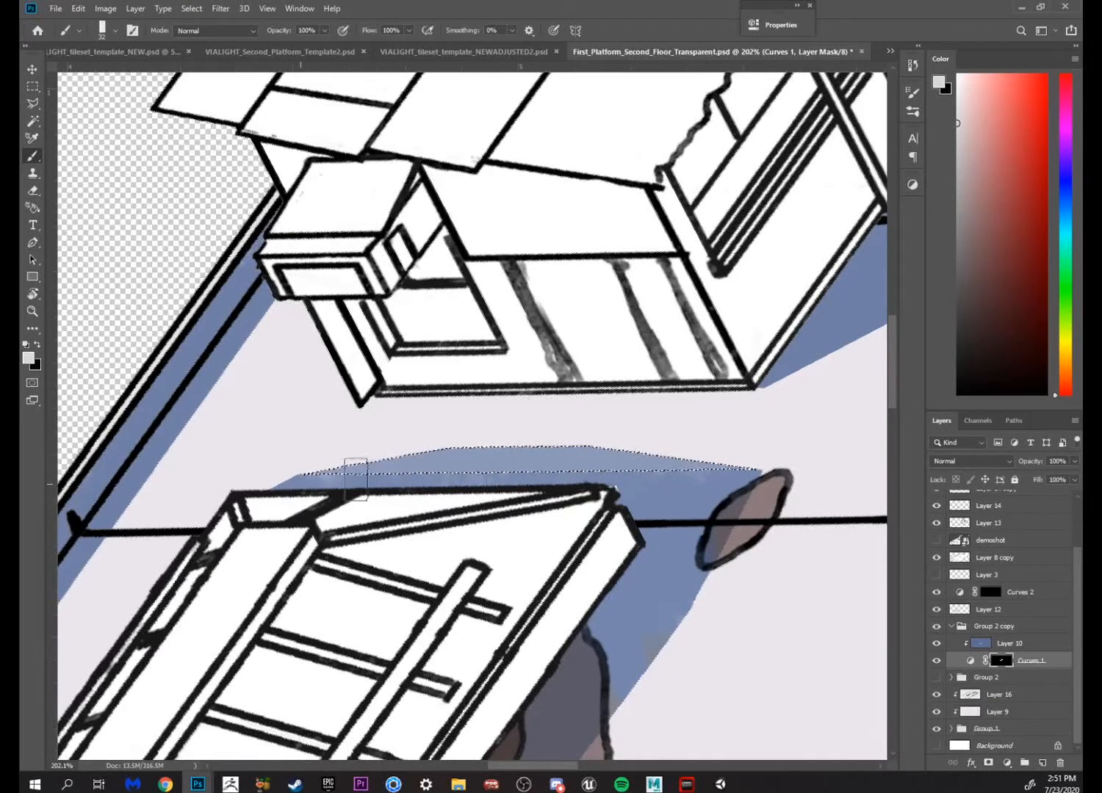
key(m)
click(688, 560)
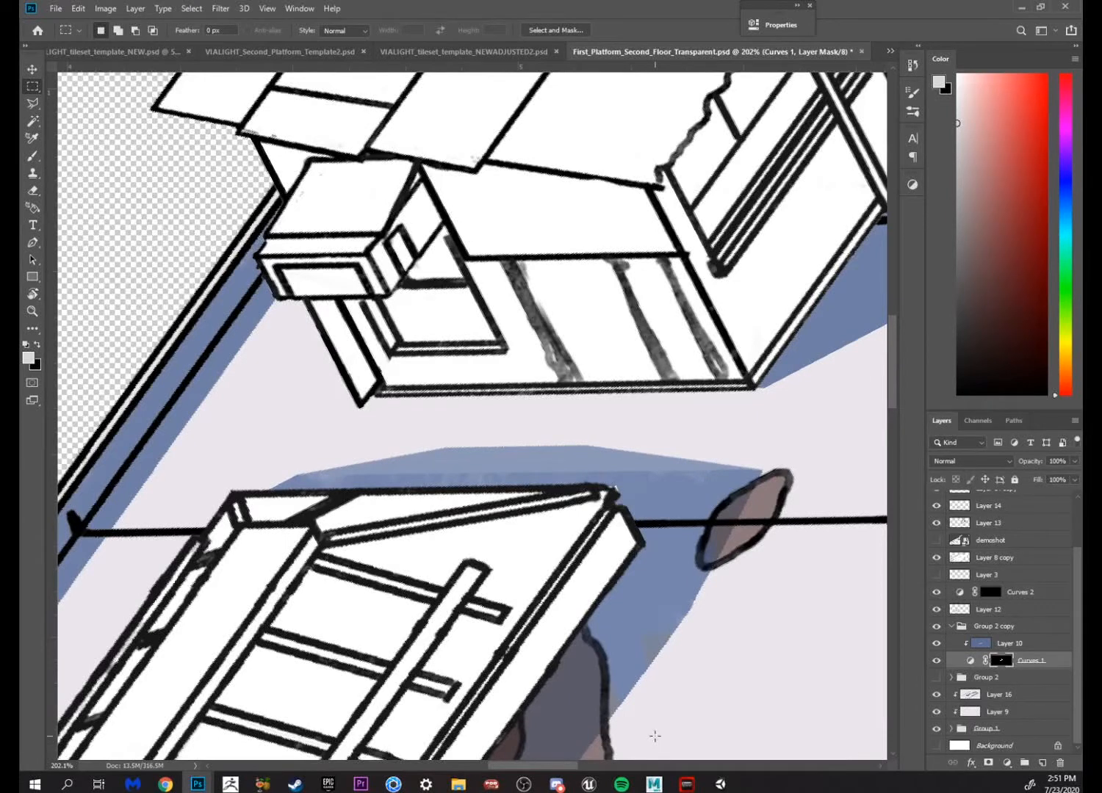
key(ctrl+z)
key(b)
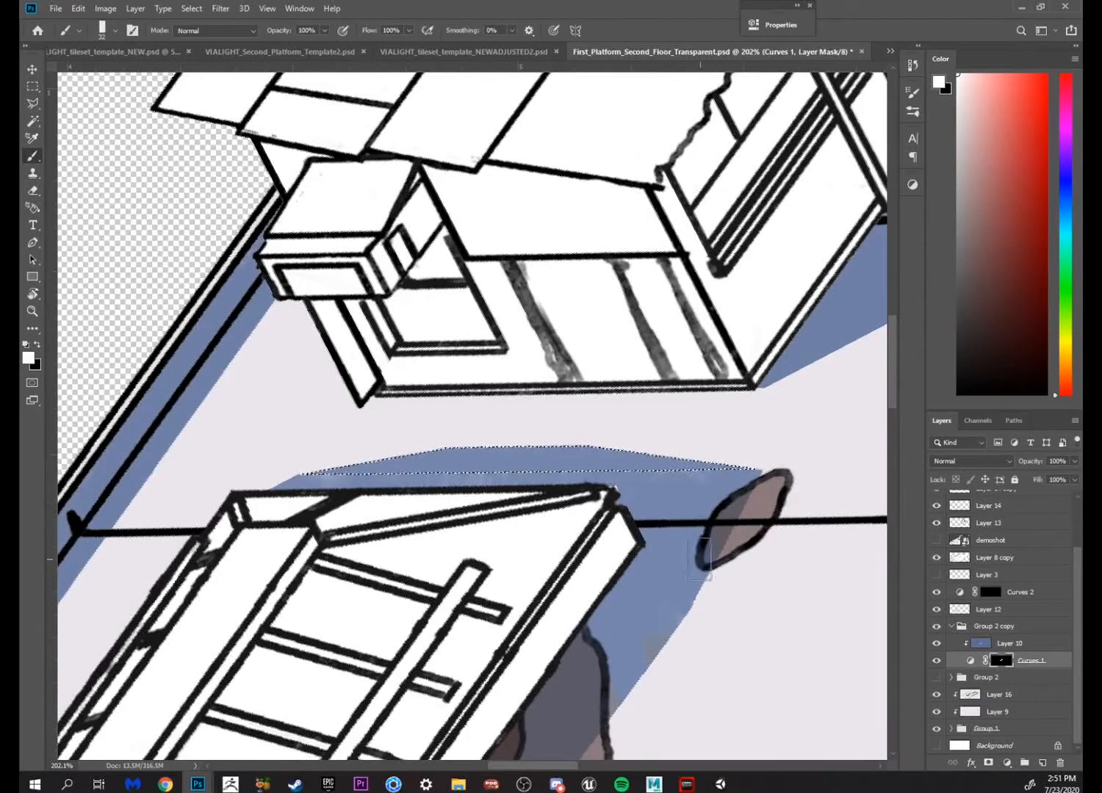
Deselect the strip and brush white over the faint seam between the skylight and its extended shadow on the Curves 1 mask
key(m)
click(665, 583)
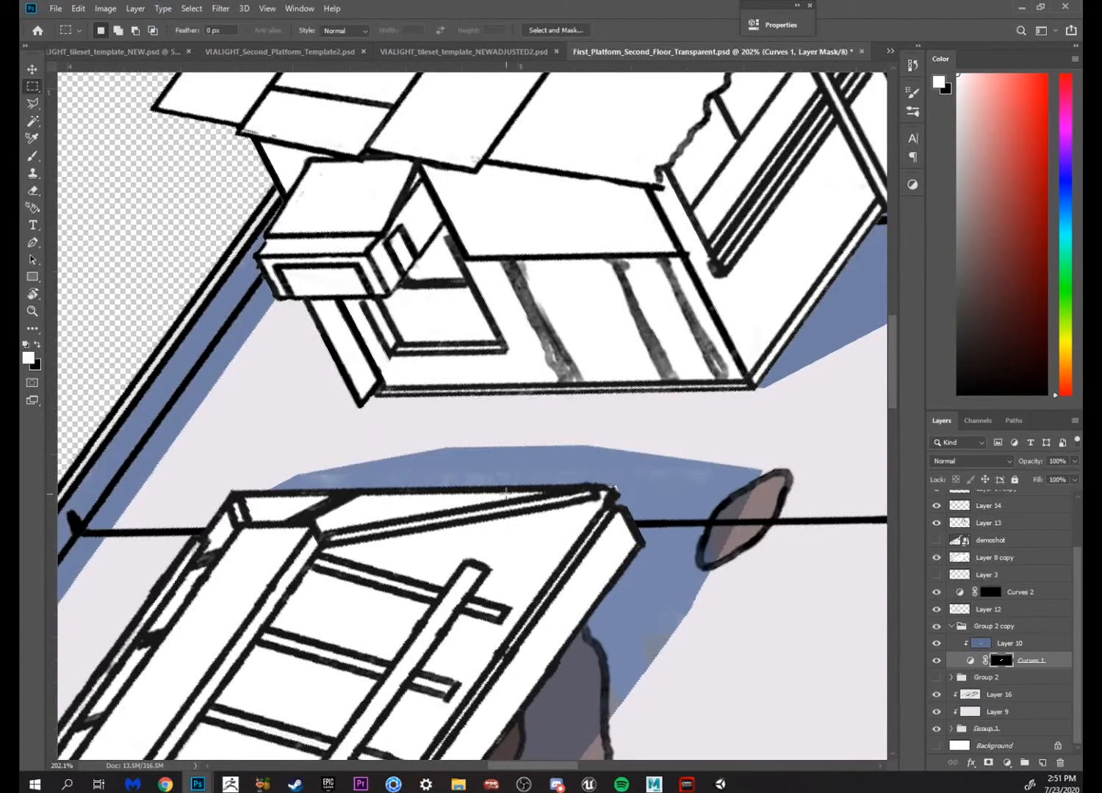
key(b)
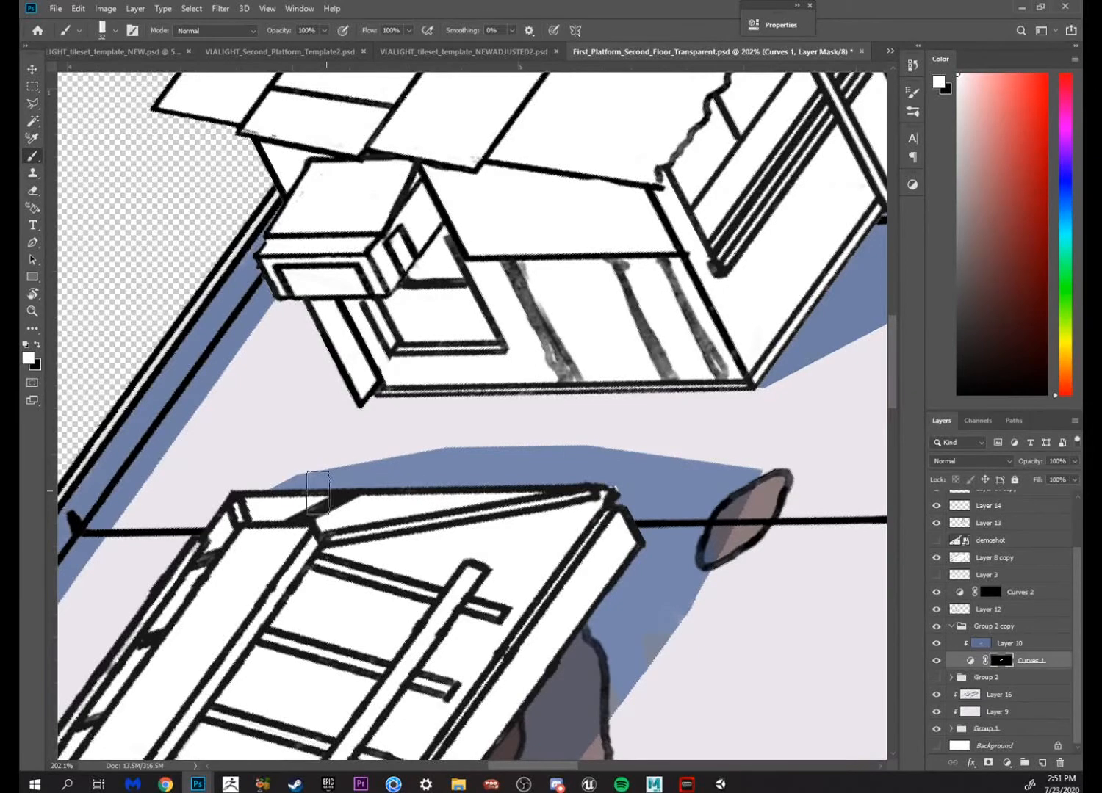
Sample the shadow blue and paint over the greyish patch in the skylight's shadow on Layer 10
key(r)
mouse_move(792, 407)
mouse_down()
mouse_move(731, 634)
mouse_move(669, 629)
mouse_move(805, 332)
mouse_up()
drag(660, 438, 630, 475)
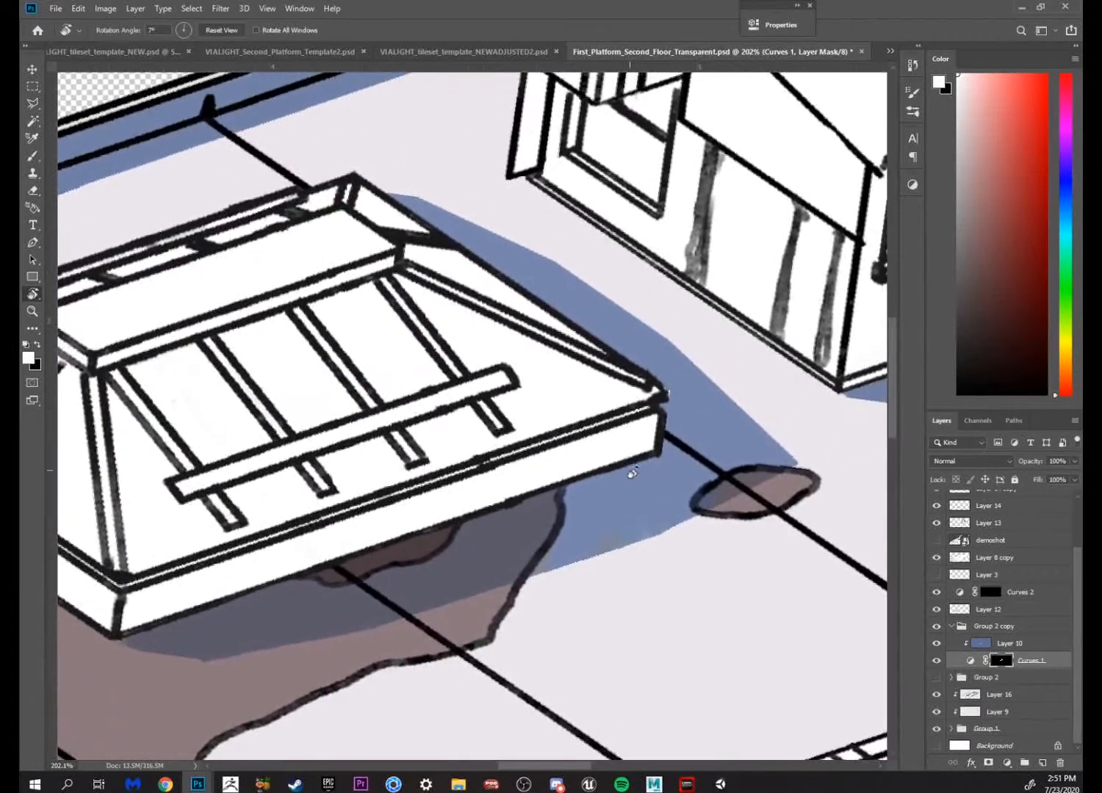
key(b)
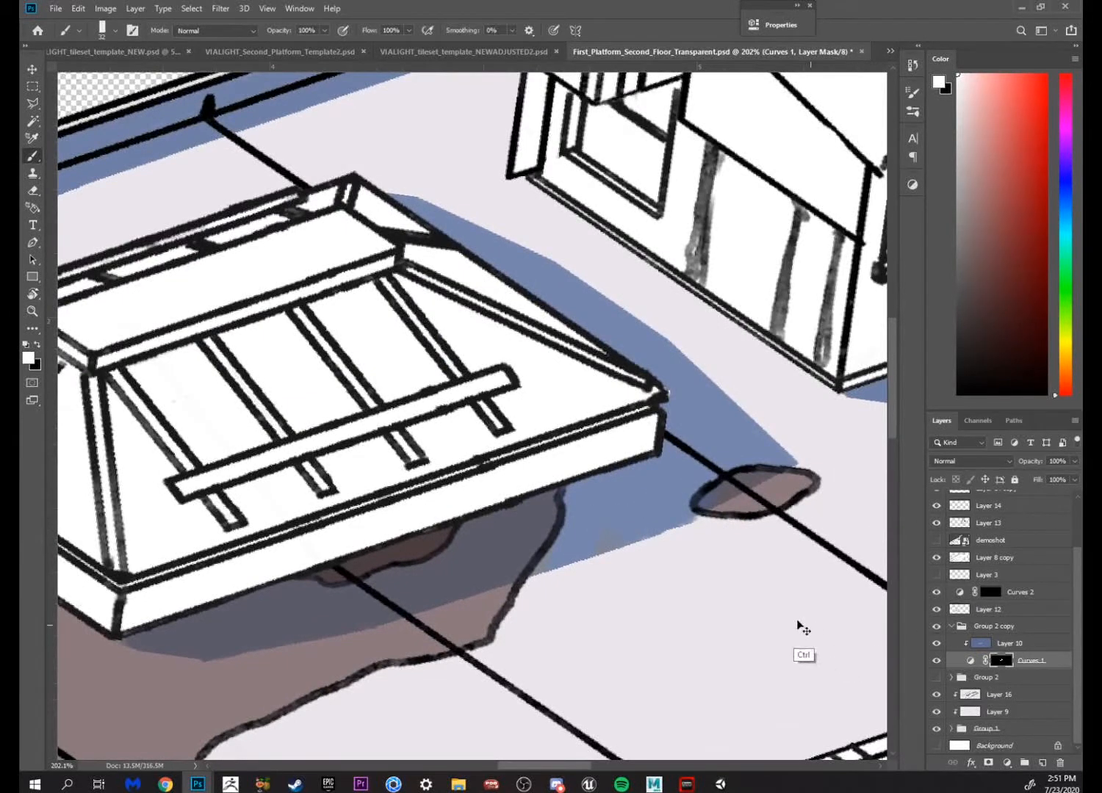
click(987, 643)
alt+click(630, 498)
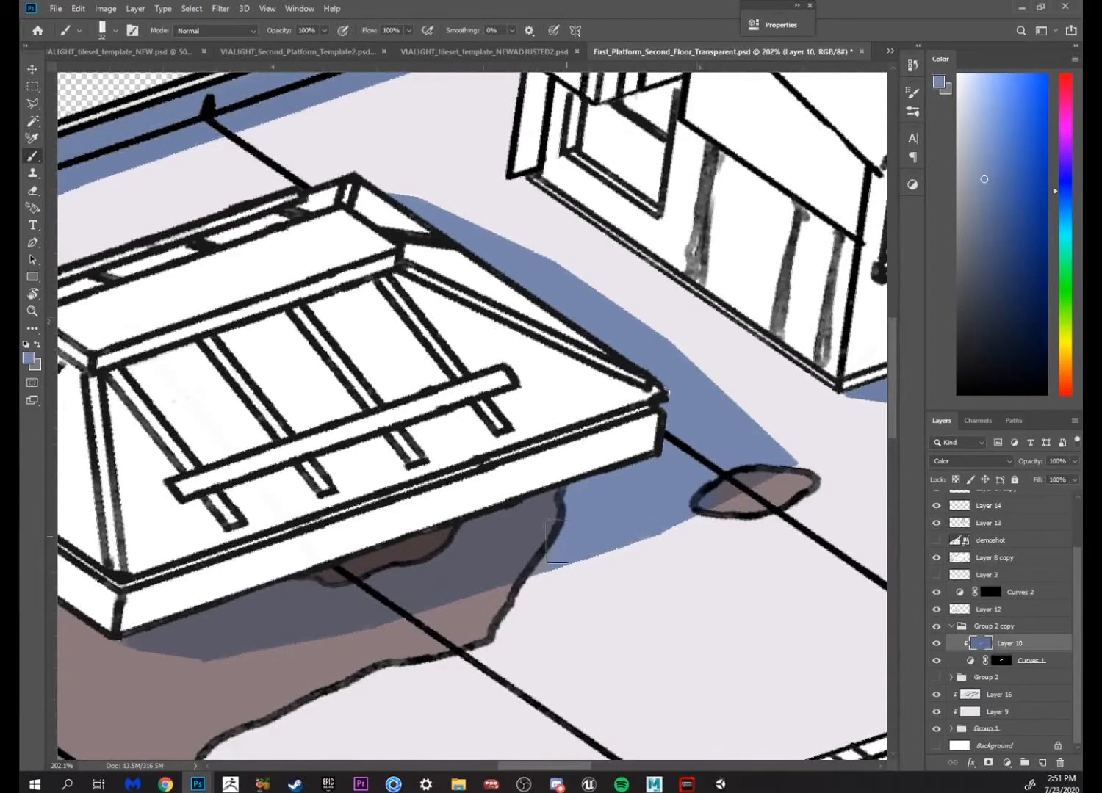
right_click(573, 517)
click(557, 584)
Trim the shadow's pointed tip above the small oval stain by painting black on the Curves 1 mask
key(z)
drag(701, 626, 655, 529)
key(r)
key(z)
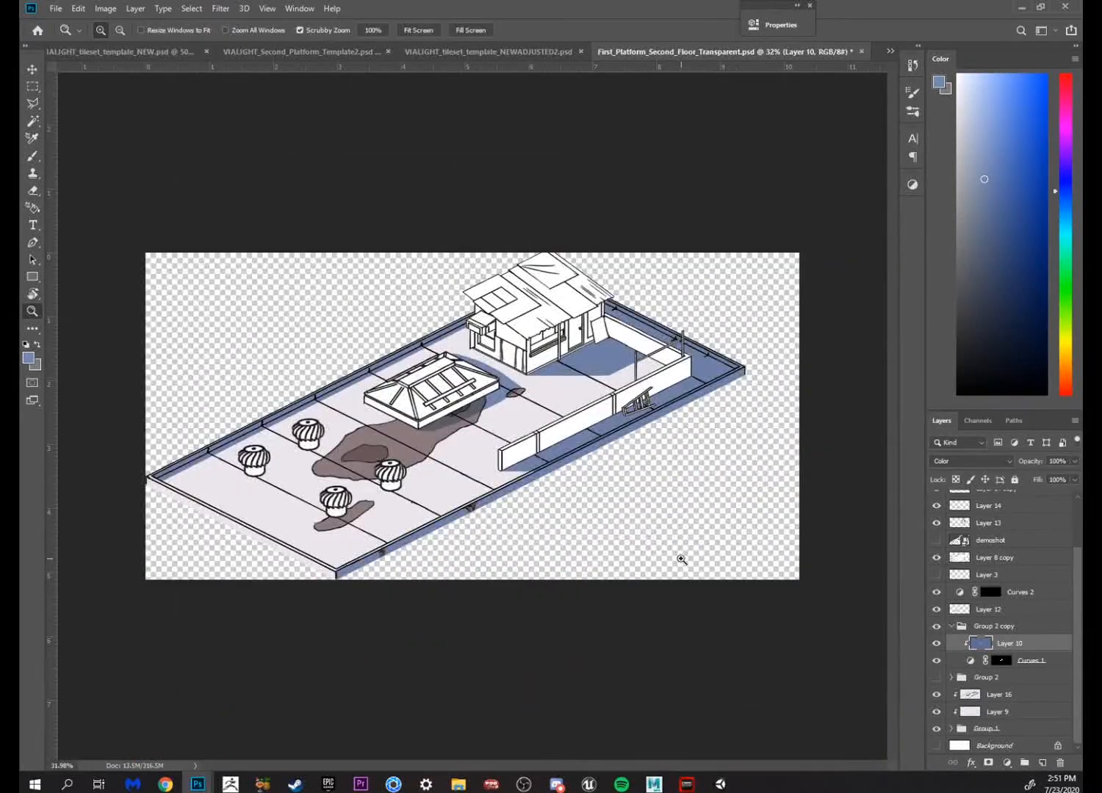
mouse_move(546, 400)
mouse_down()
mouse_move(575, 372)
mouse_move(561, 364)
mouse_move(585, 357)
mouse_move(531, 359)
mouse_move(649, 358)
mouse_up()
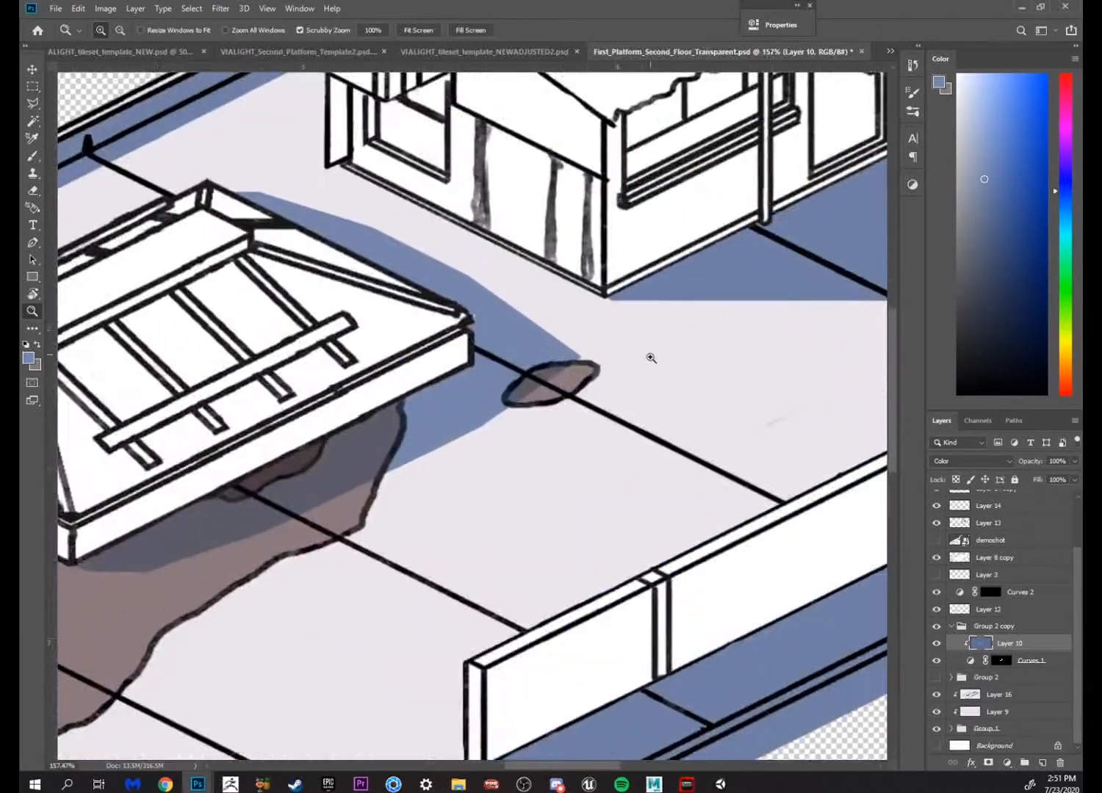
key(e)
click(1002, 661)
key(b)
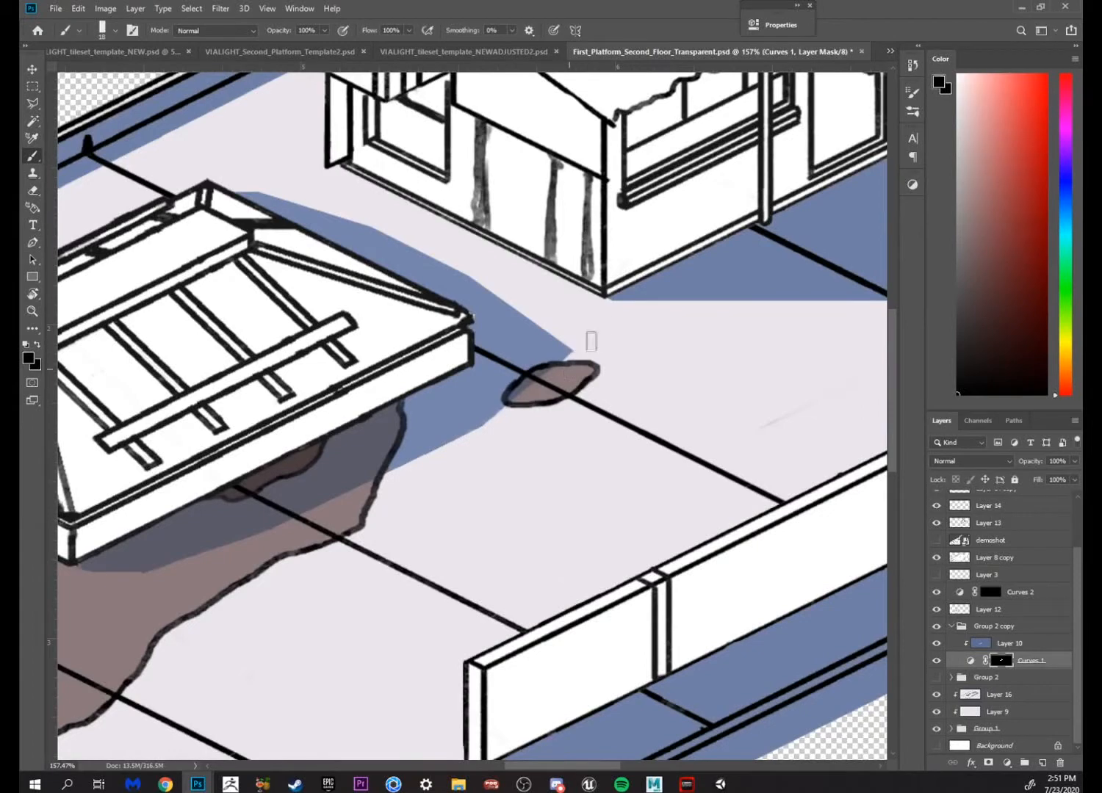
Paint a horizontal cast shadow with a narrow stem and round head beside the leftmost roof vent on the Curves 1 mask
key(z)
drag(692, 392, 647, 433)
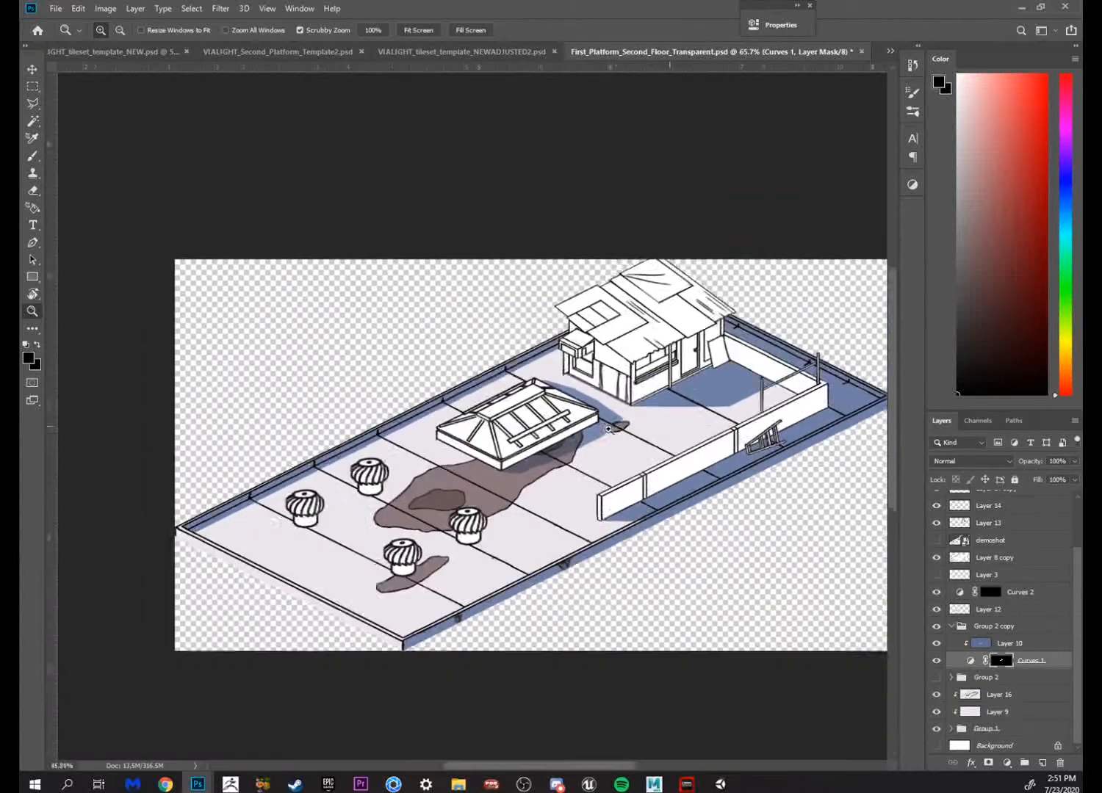
drag(741, 425, 661, 395)
drag(555, 426, 642, 366)
drag(741, 357, 670, 406)
drag(494, 465, 677, 365)
drag(434, 368, 531, 348)
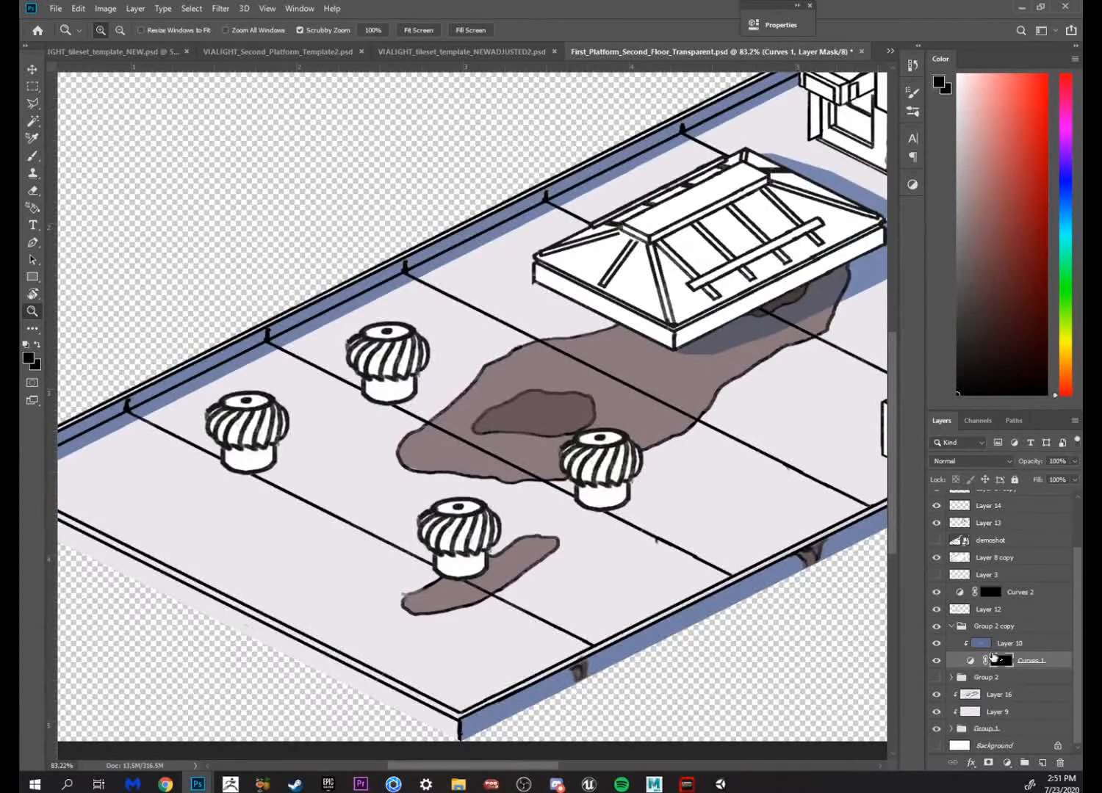
drag(513, 590, 634, 595)
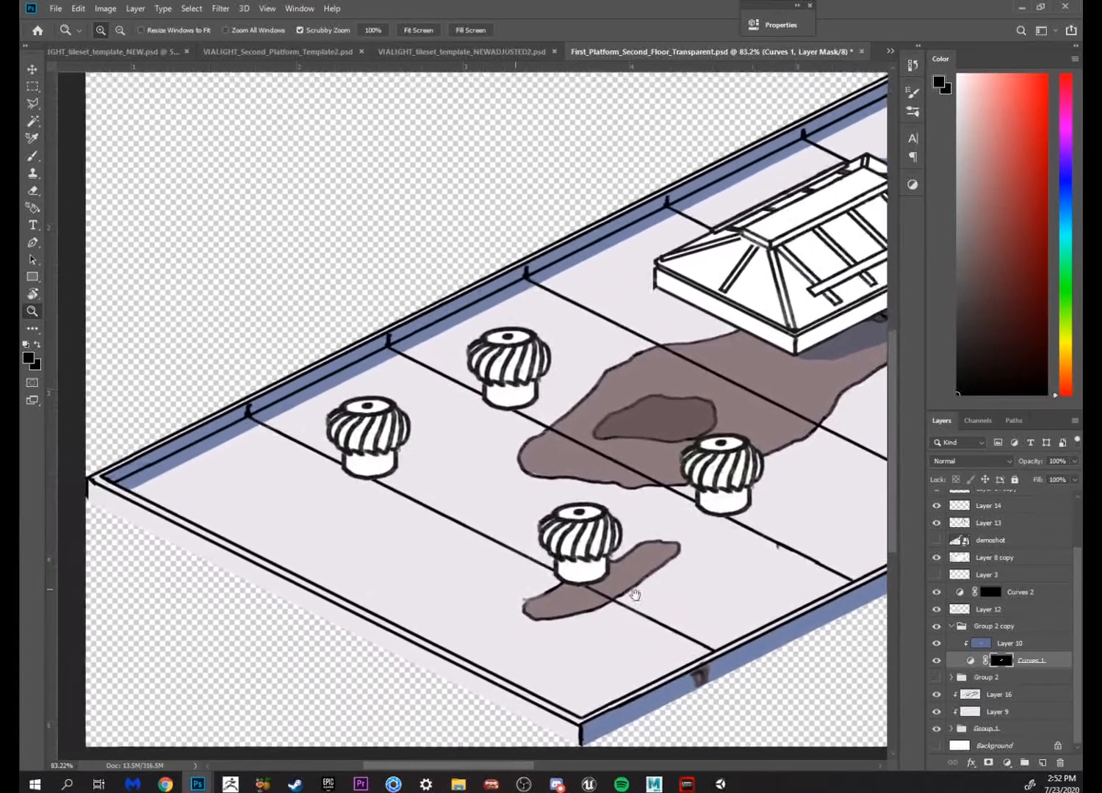
drag(416, 445, 505, 460)
key(b)
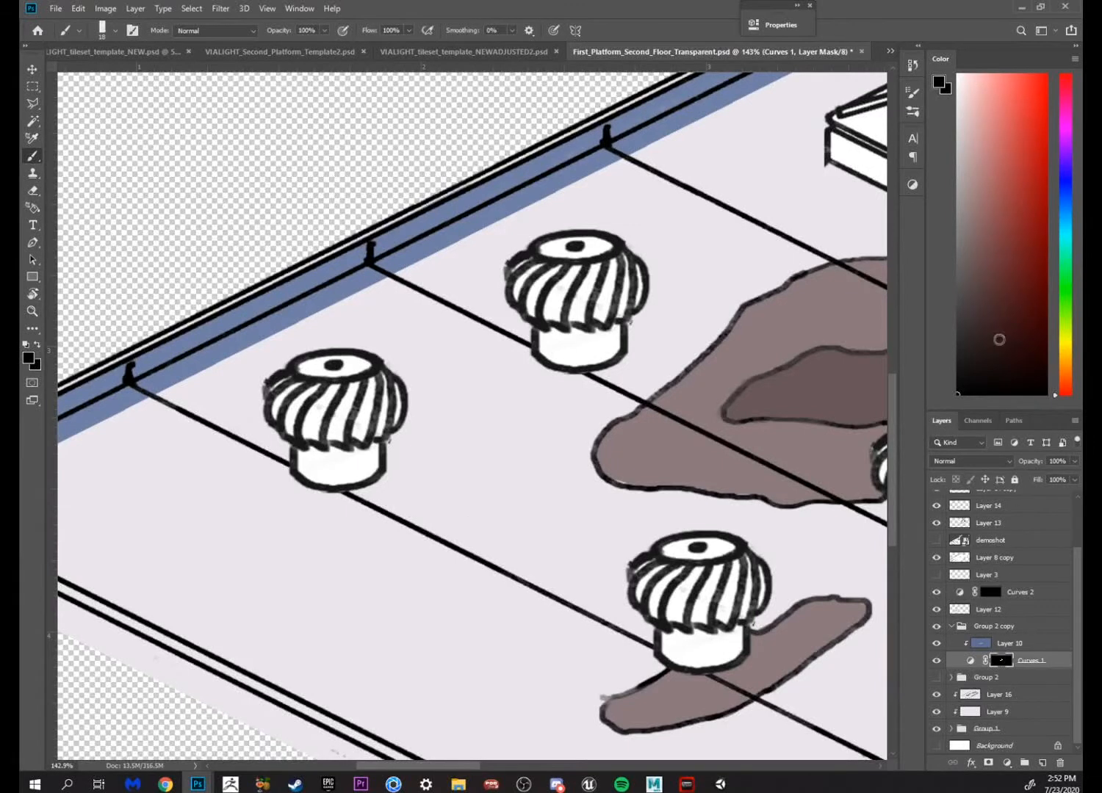
mouse_move(354, 485)
mouse_down()
mouse_move(464, 478)
mouse_move(461, 438)
mouse_move(360, 440)
mouse_move(392, 450)
mouse_move(386, 466)
mouse_move(411, 452)
mouse_move(447, 474)
mouse_move(462, 456)
mouse_move(381, 478)
mouse_move(423, 470)
mouse_move(423, 414)
mouse_move(387, 431)
mouse_up()
alt+click(420, 415)
mouse_move(426, 431)
mouse_down()
mouse_move(451, 436)
mouse_move(443, 464)
mouse_move(463, 462)
mouse_move(429, 449)
mouse_move(461, 431)
mouse_move(501, 436)
mouse_move(526, 472)
mouse_move(497, 500)
mouse_move(442, 488)
mouse_move(436, 475)
mouse_move(428, 485)
mouse_move(476, 498)
mouse_move(523, 470)
mouse_move(521, 483)
mouse_move(480, 486)
mouse_up()
alt+click(442, 462)
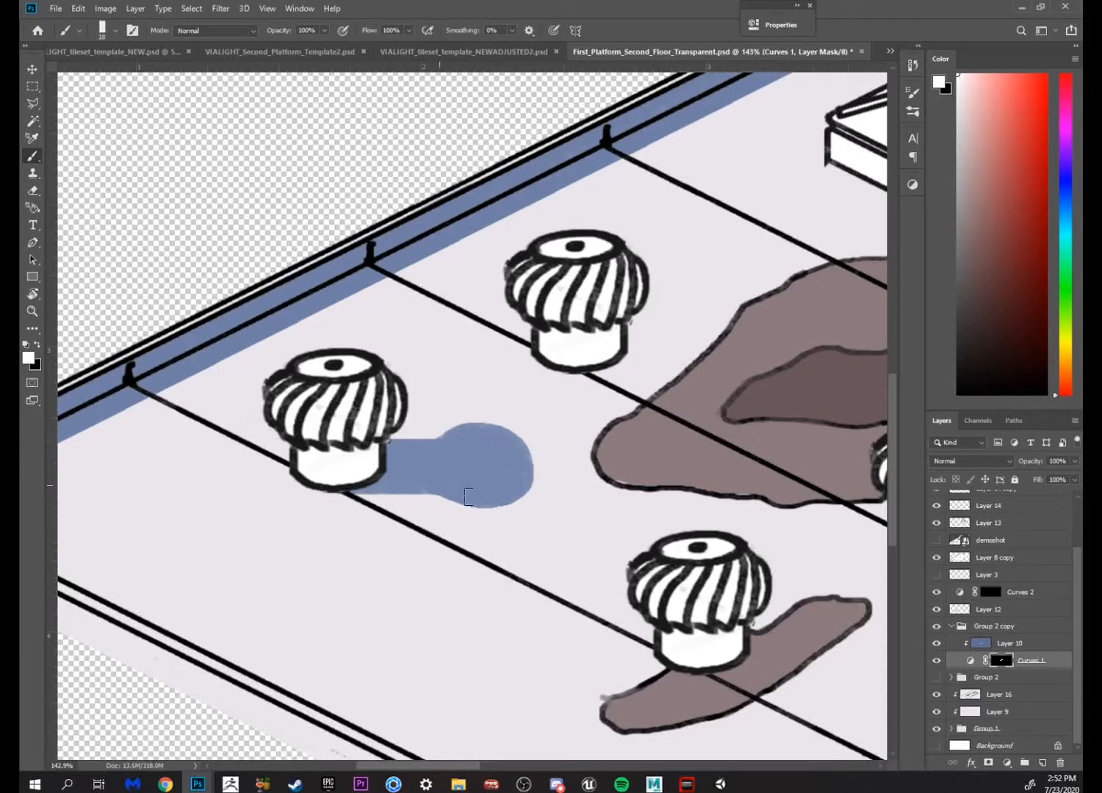
Refine the outline of the vent shadow's round head with white and black brush strokes on the mask
key(x)
key(x)
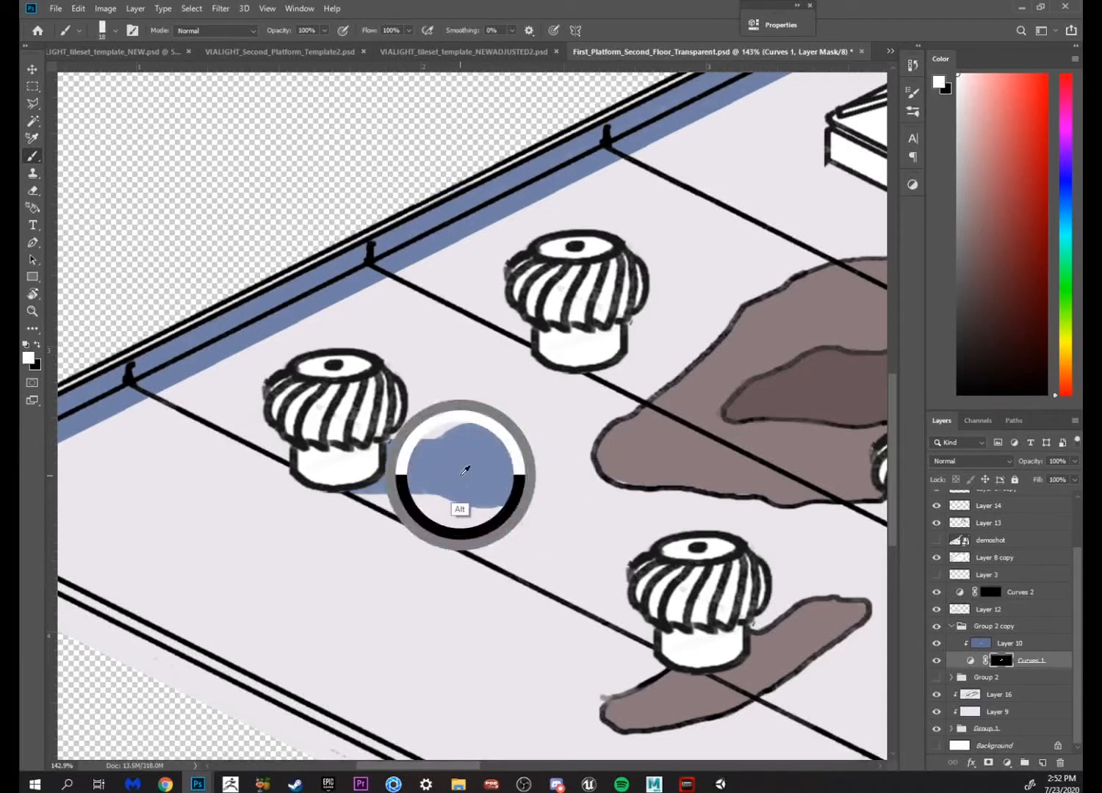
drag(517, 492, 443, 490)
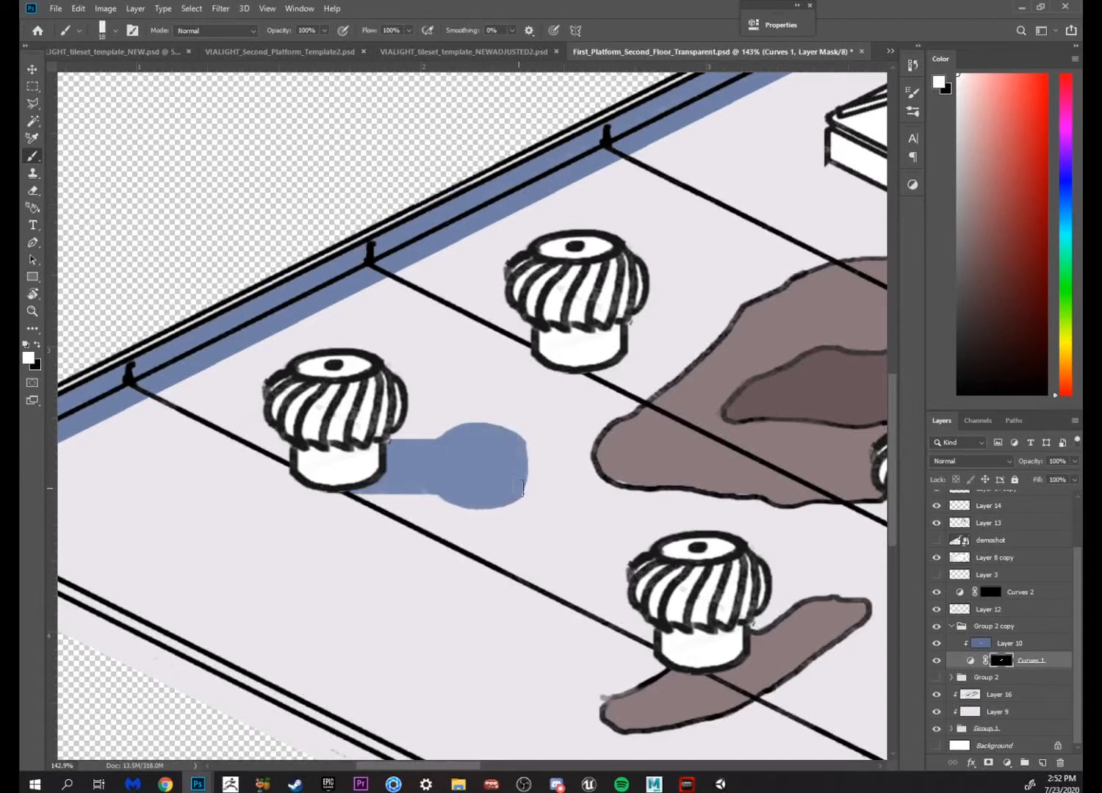
key(x)
Lasso the round head of the vent shadow on the mask, rotate it about -2.2° with Free Transform, and deselect it
key(z)
key(ctrl+0)
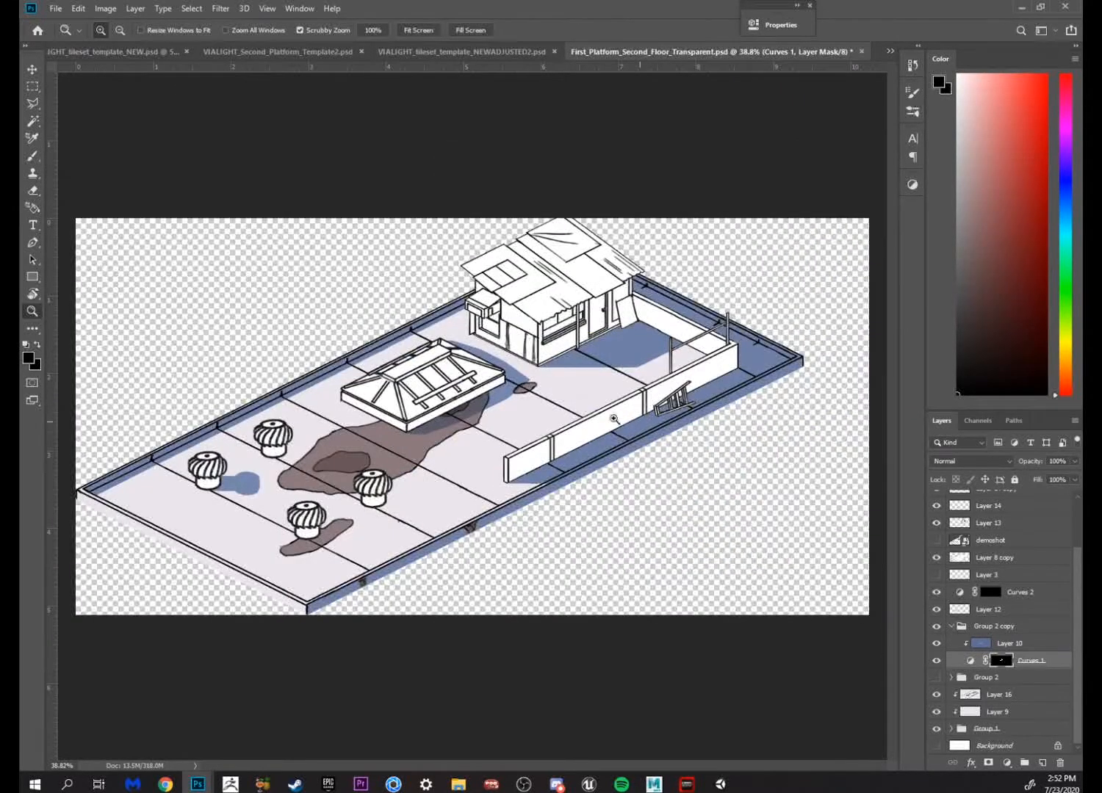
drag(265, 471, 550, 467)
key(r)
drag(583, 536, 517, 403)
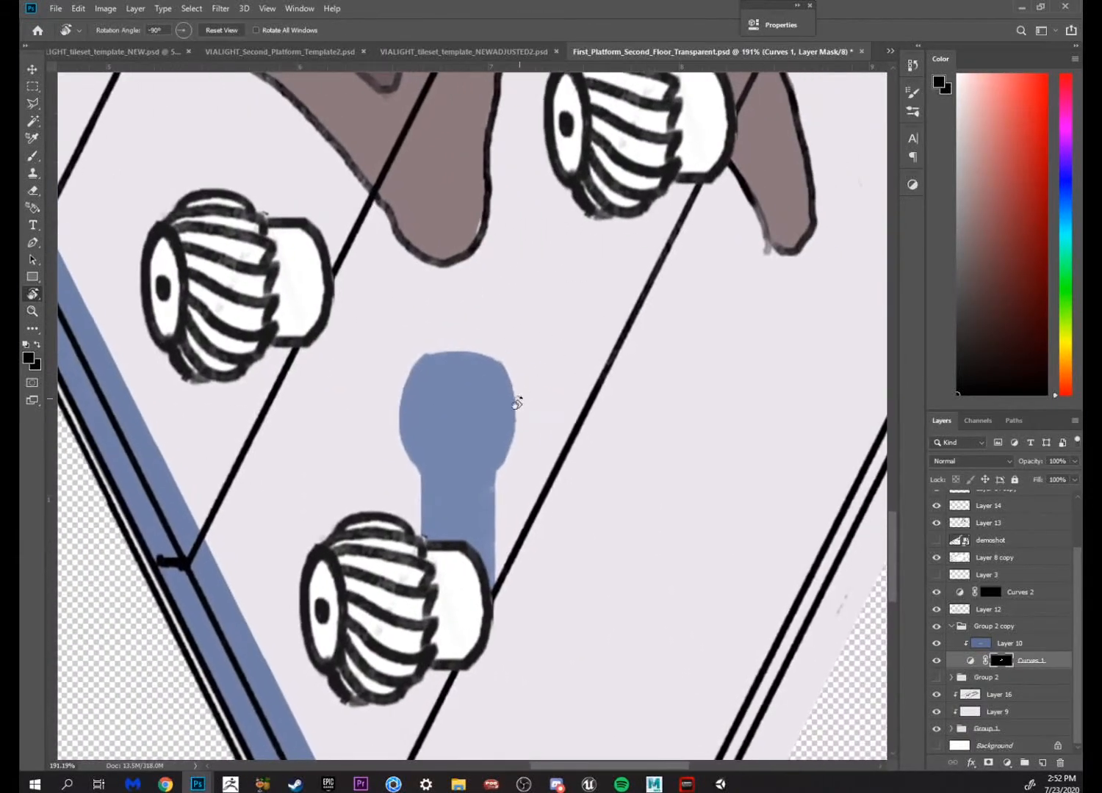
key(l)
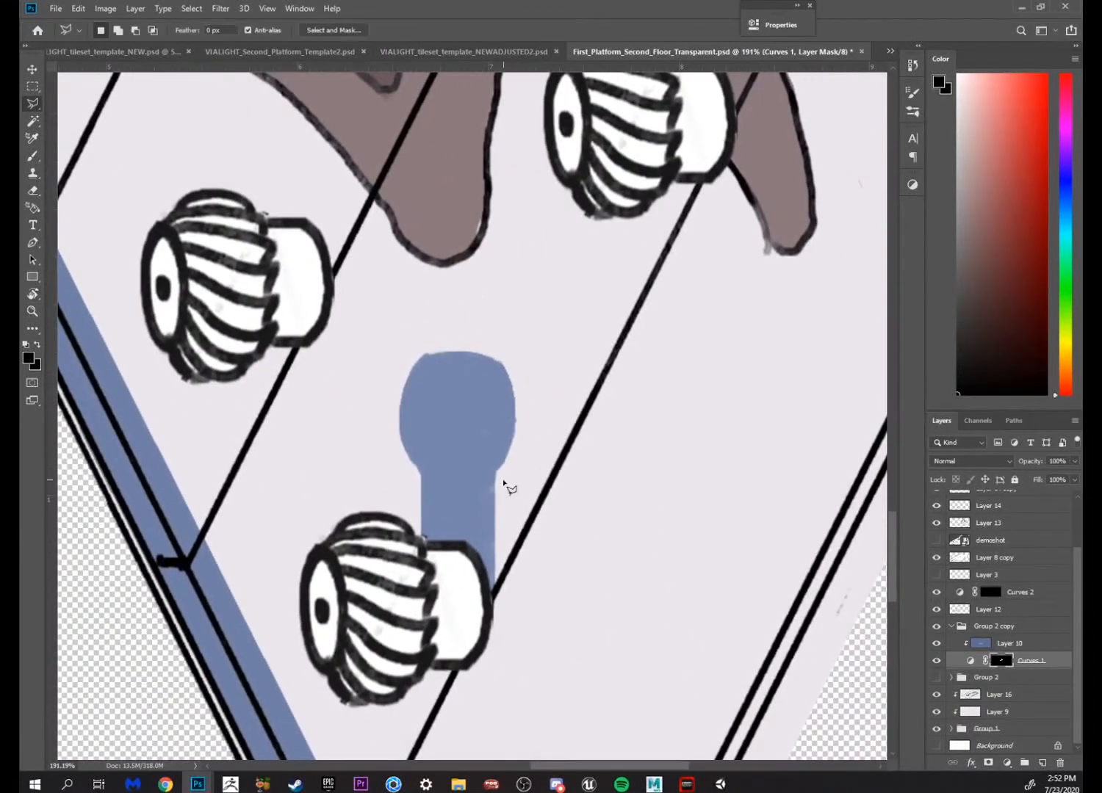
right_click(38, 107)
click(89, 103)
drag(429, 477, 580, 462)
key(ctrl+t)
drag(624, 347, 618, 331)
drag(497, 403, 492, 406)
drag(634, 363, 636, 373)
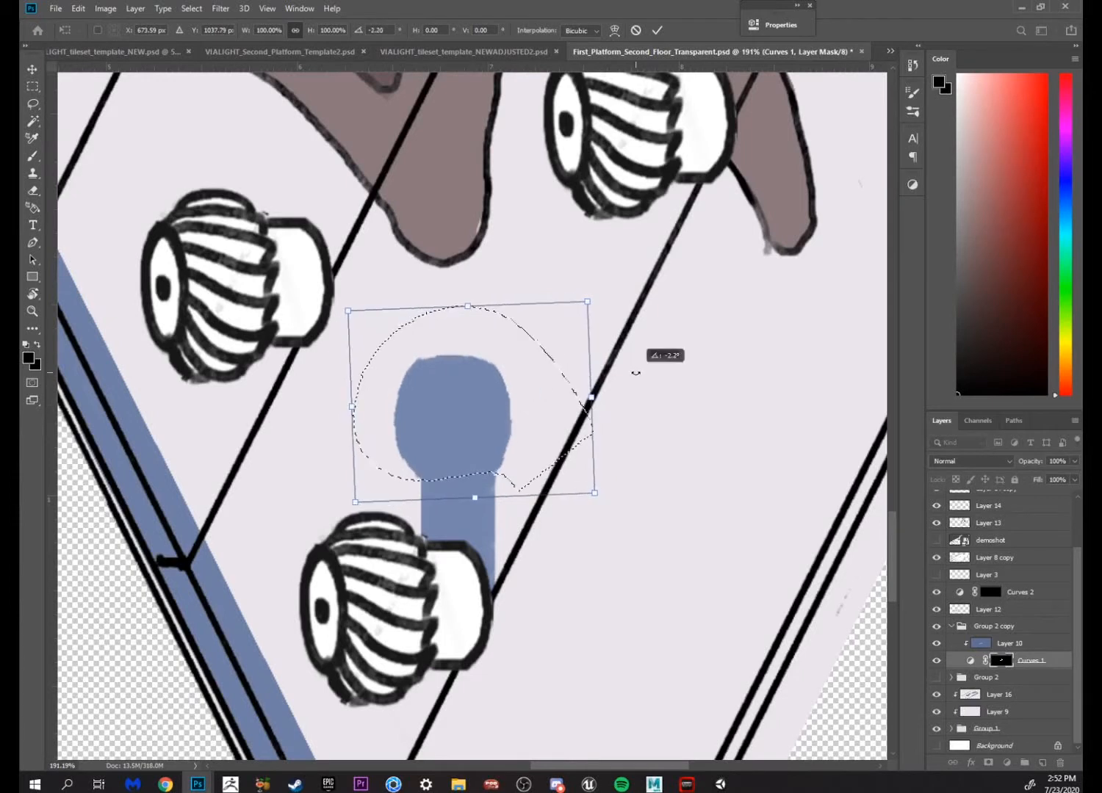
key(Return)
key(ctrl+d)
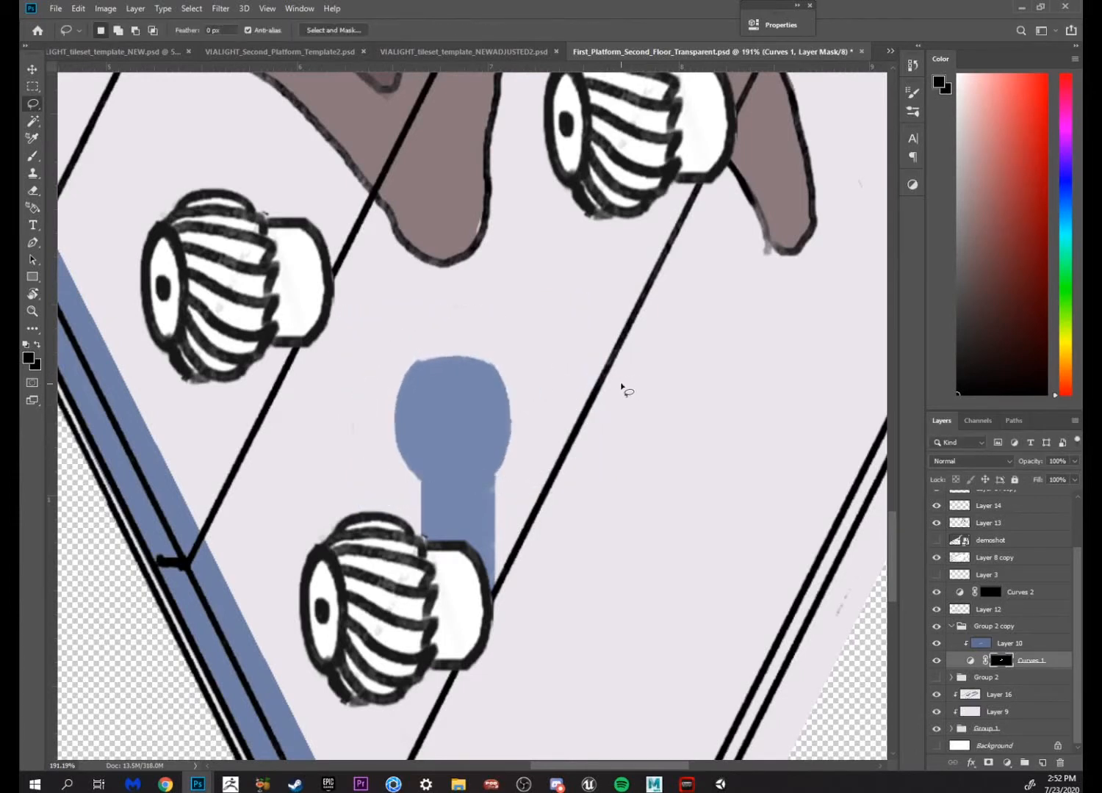
Restore the selection of the shadow's head, nudge it slightly into line with the stem, and deselect it
key(ctrl+z)
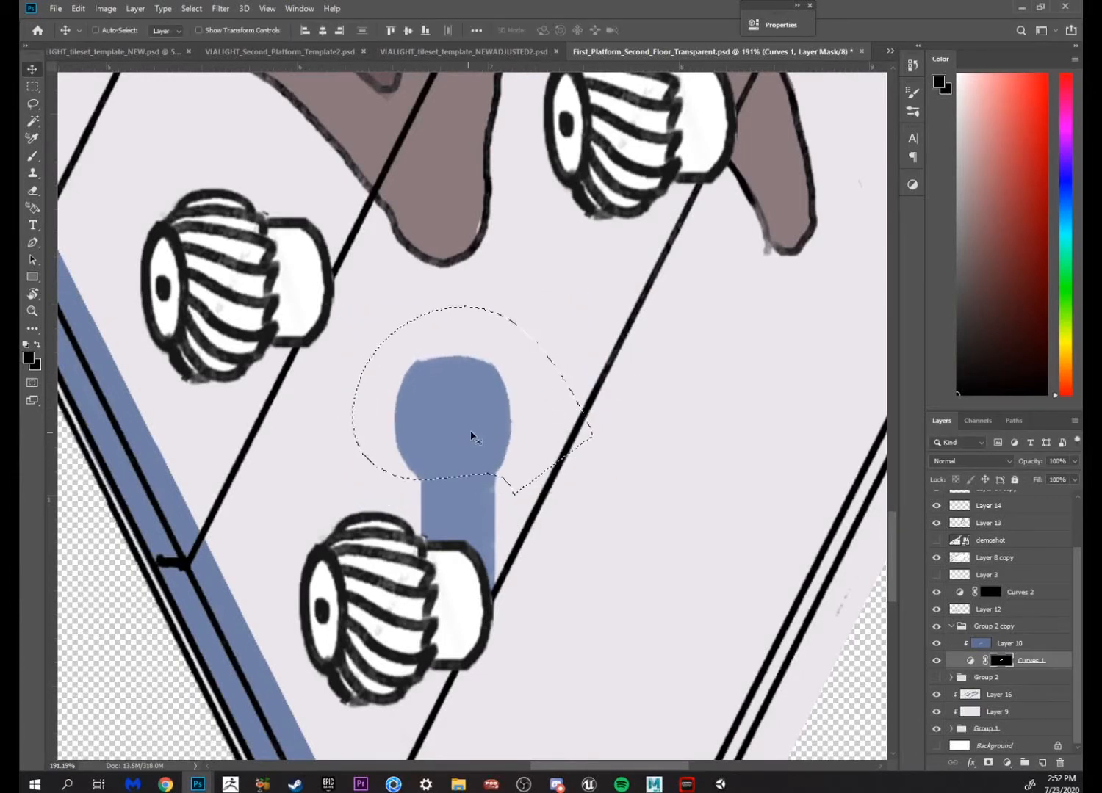
mouse_move(472, 429)
mouse_down()
mouse_move(483, 412)
mouse_move(477, 424)
mouse_up()
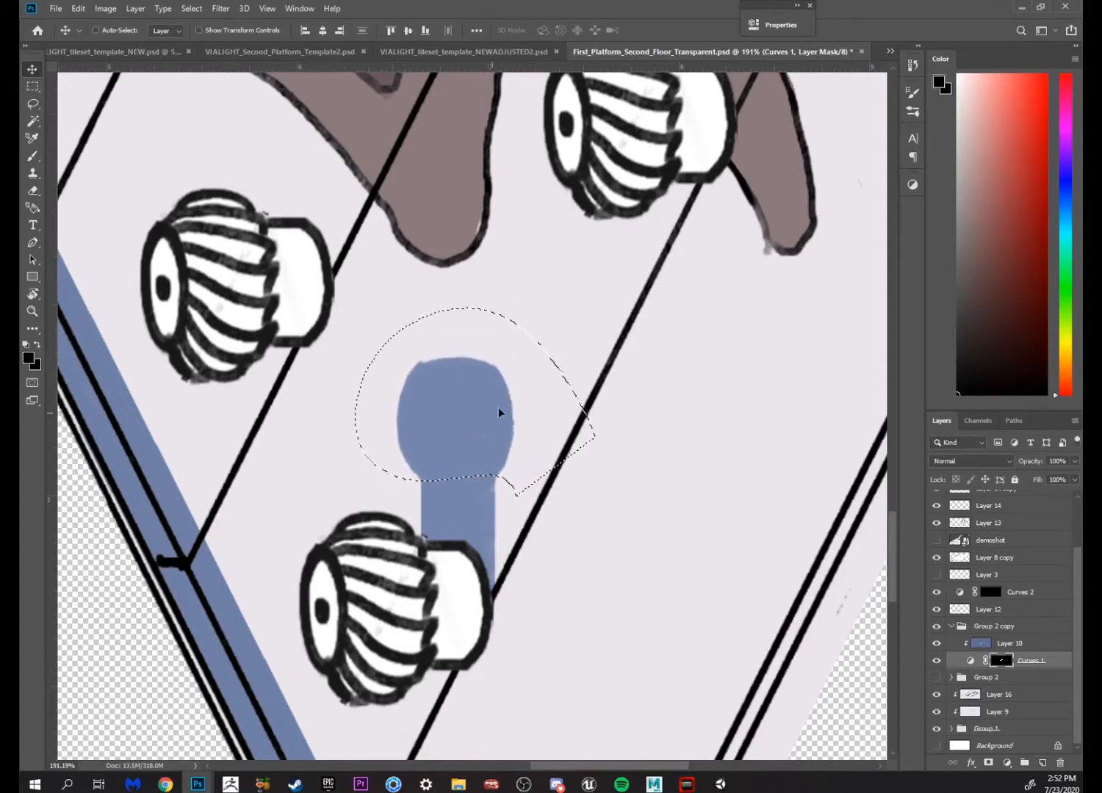
key(m)
key(ctrl+d)
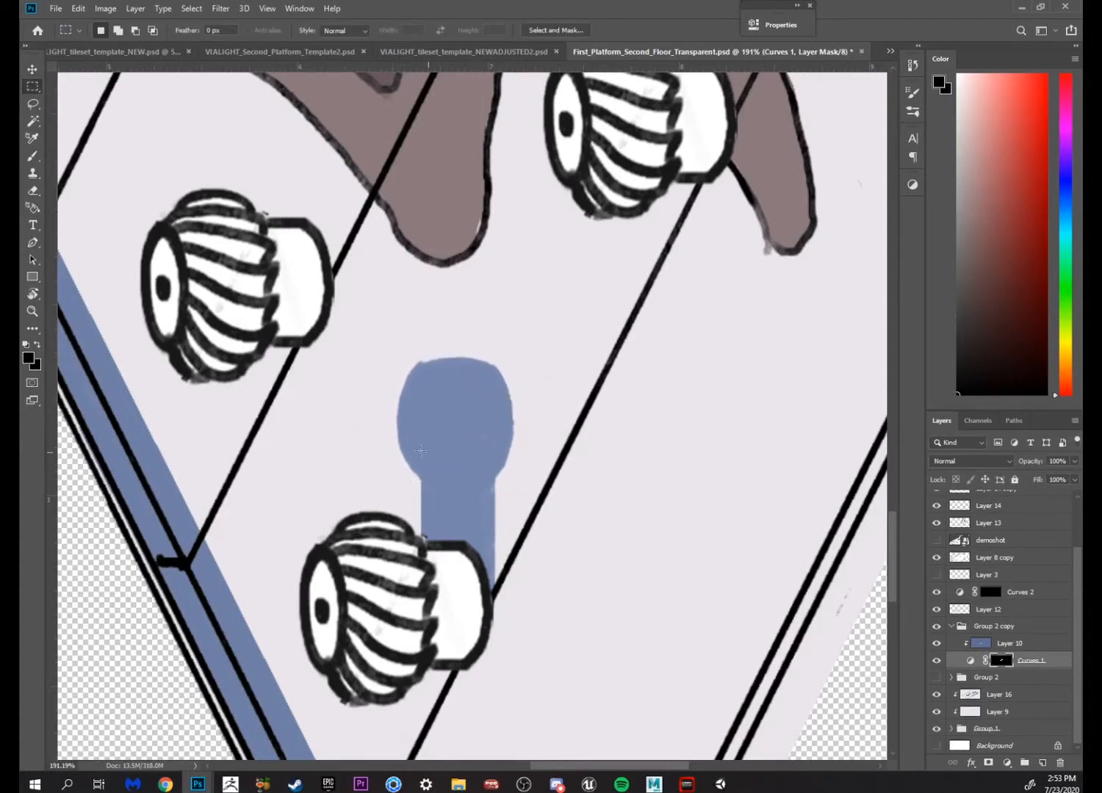
Return the canvas to its upright view and lasso the entire shadow of the leftmost vent
key(r)
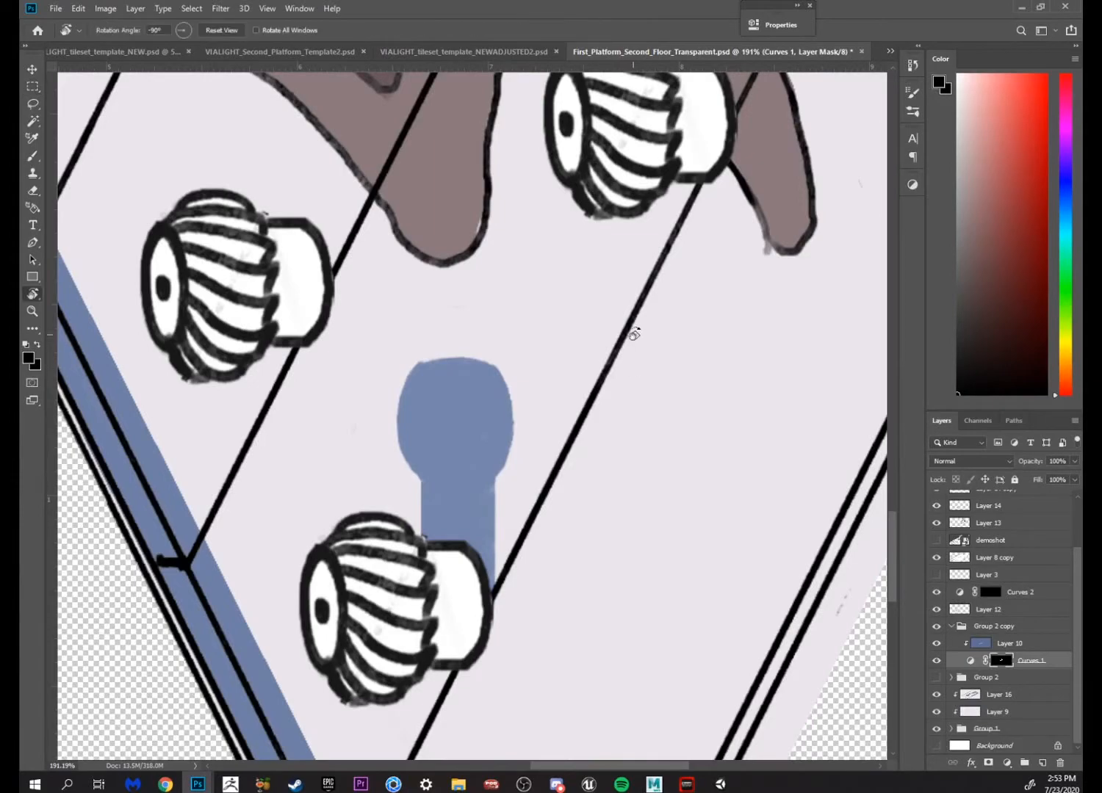
drag(635, 326, 516, 632)
key(z)
drag(619, 426, 455, 416)
drag(345, 432, 622, 369)
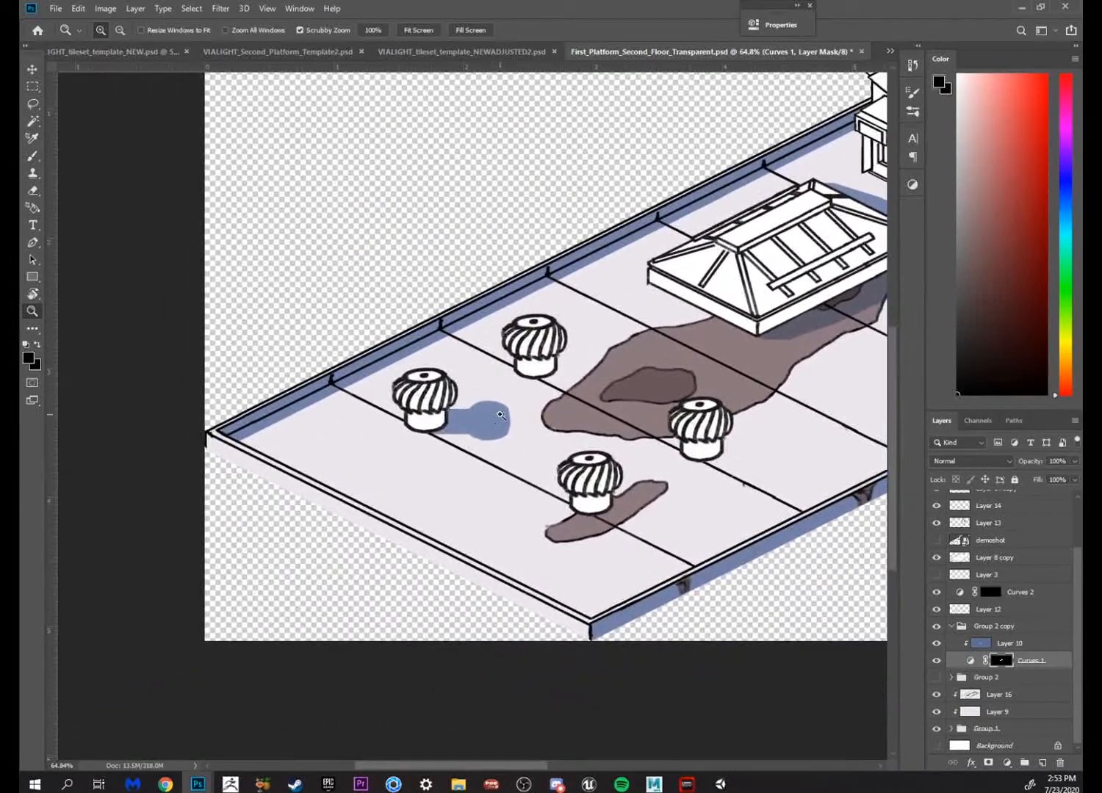
mouse_move(503, 396)
mouse_down()
mouse_move(528, 447)
mouse_move(418, 376)
mouse_move(538, 433)
mouse_move(503, 412)
mouse_move(622, 496)
mouse_move(624, 510)
mouse_move(499, 420)
mouse_up()
key(l)
Try to duplicate the selected vent shadow onto a new layer from Curves 1, undoing both copies
key(ctrl+j)
key(v)
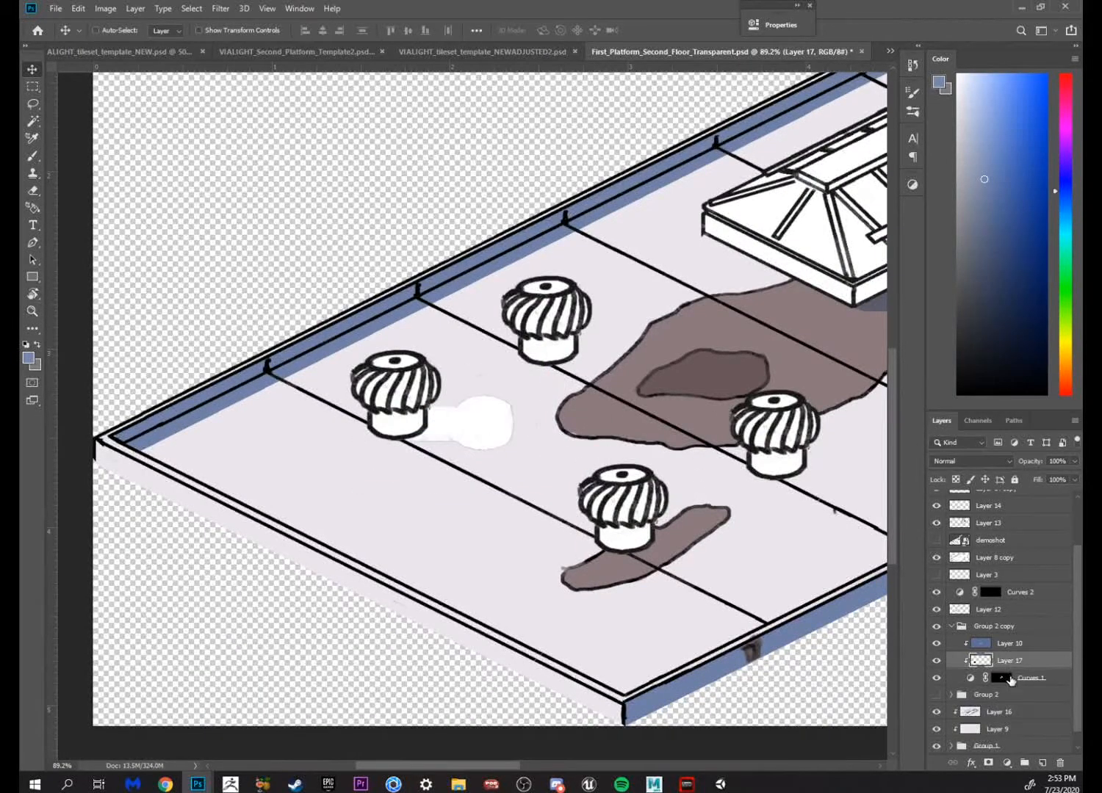
key(ctrl+z)
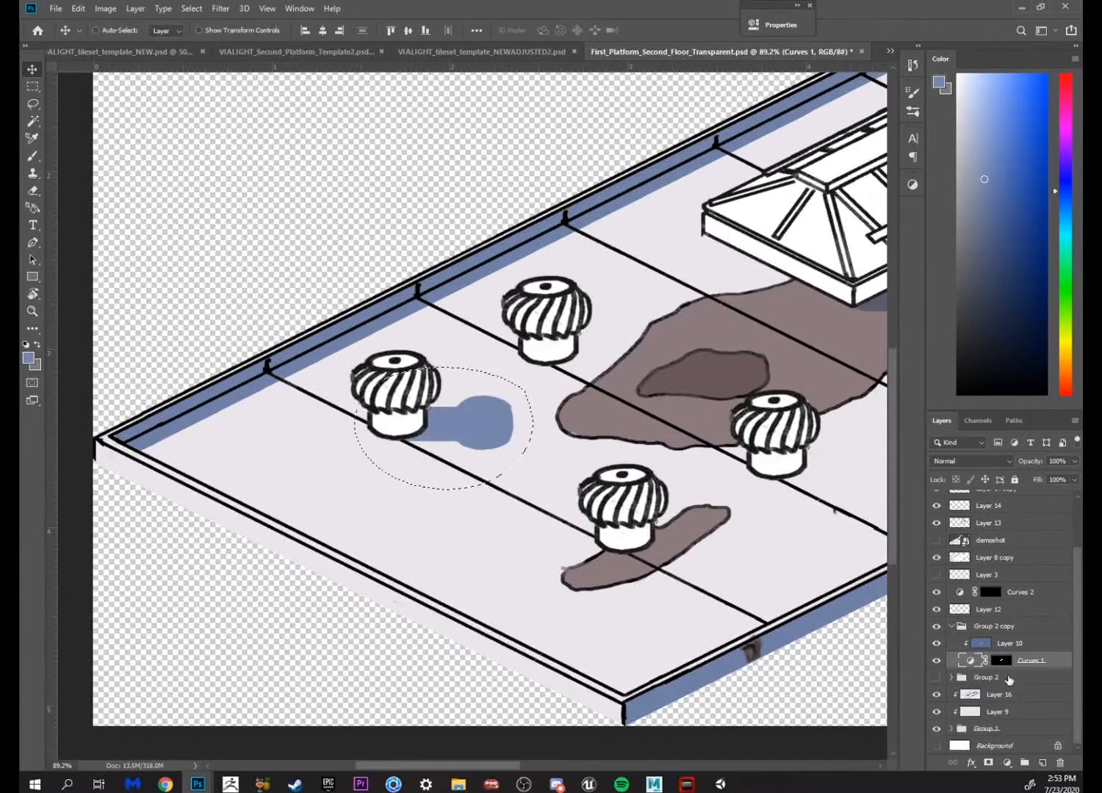
click(1005, 663)
key(ctrl+j)
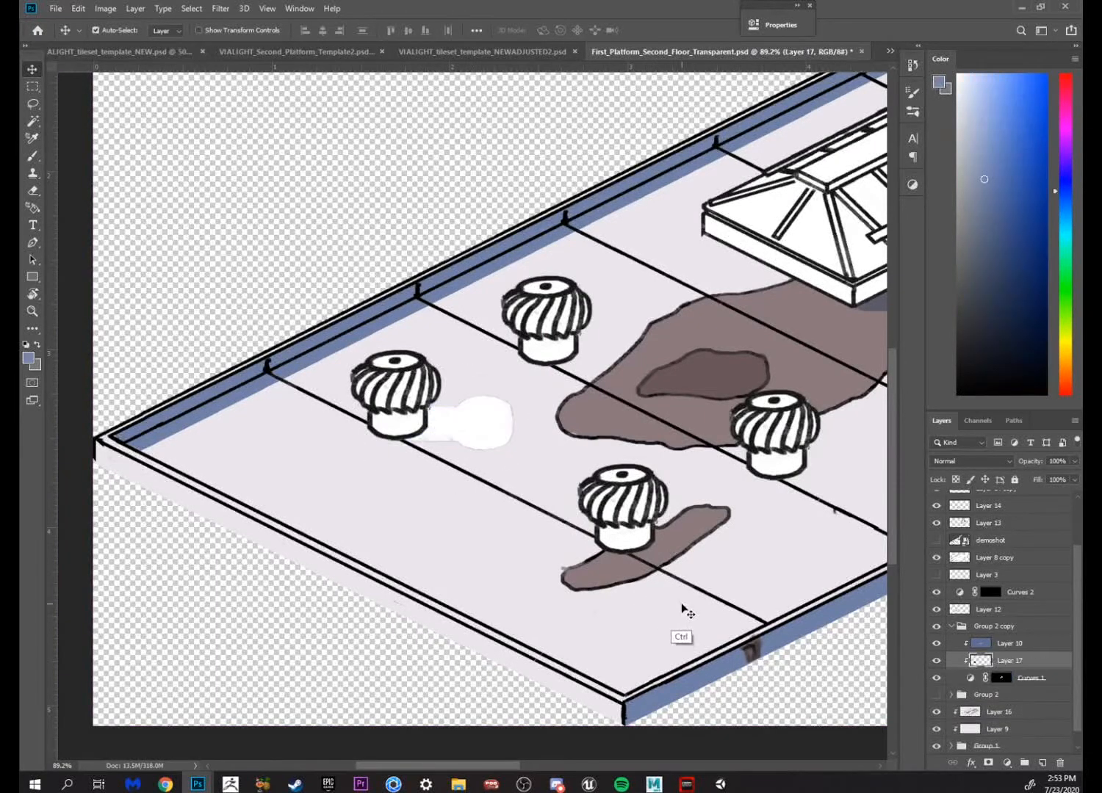
drag(523, 446, 635, 497)
key(ctrl+z)
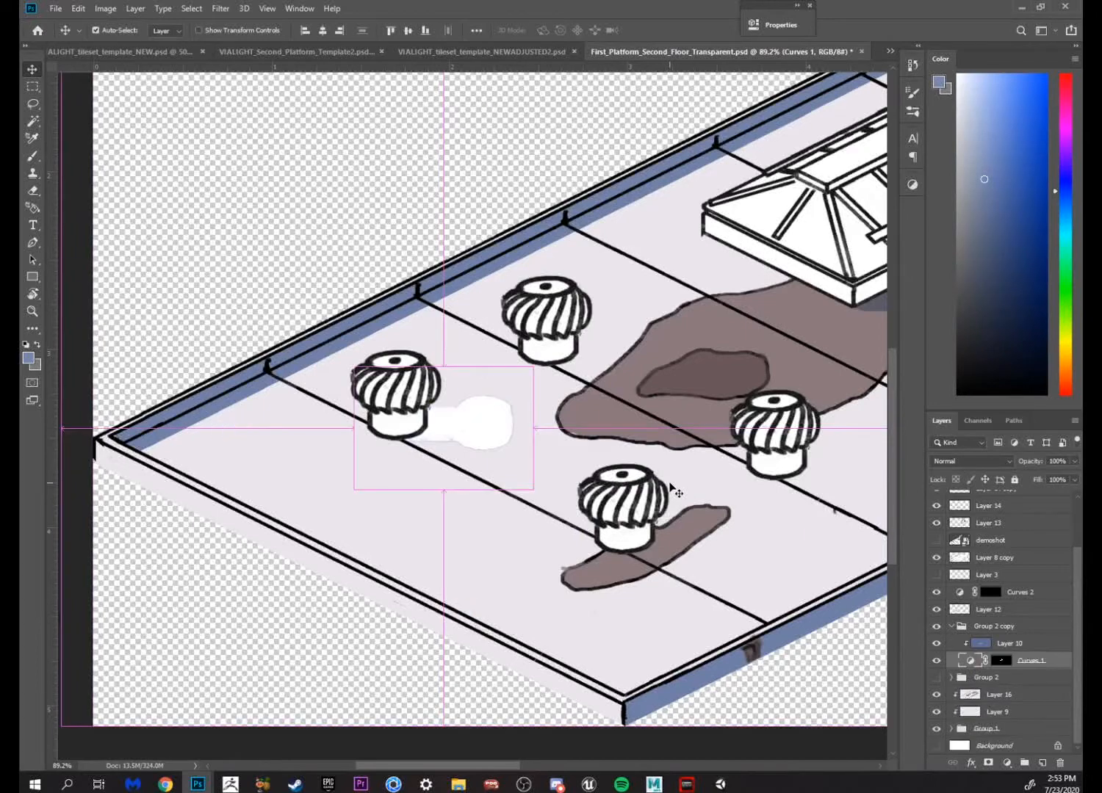
key(ctrl+z)
Target the Curves 1 mask again and shift the selected vent shadow slightly
click(1003, 664)
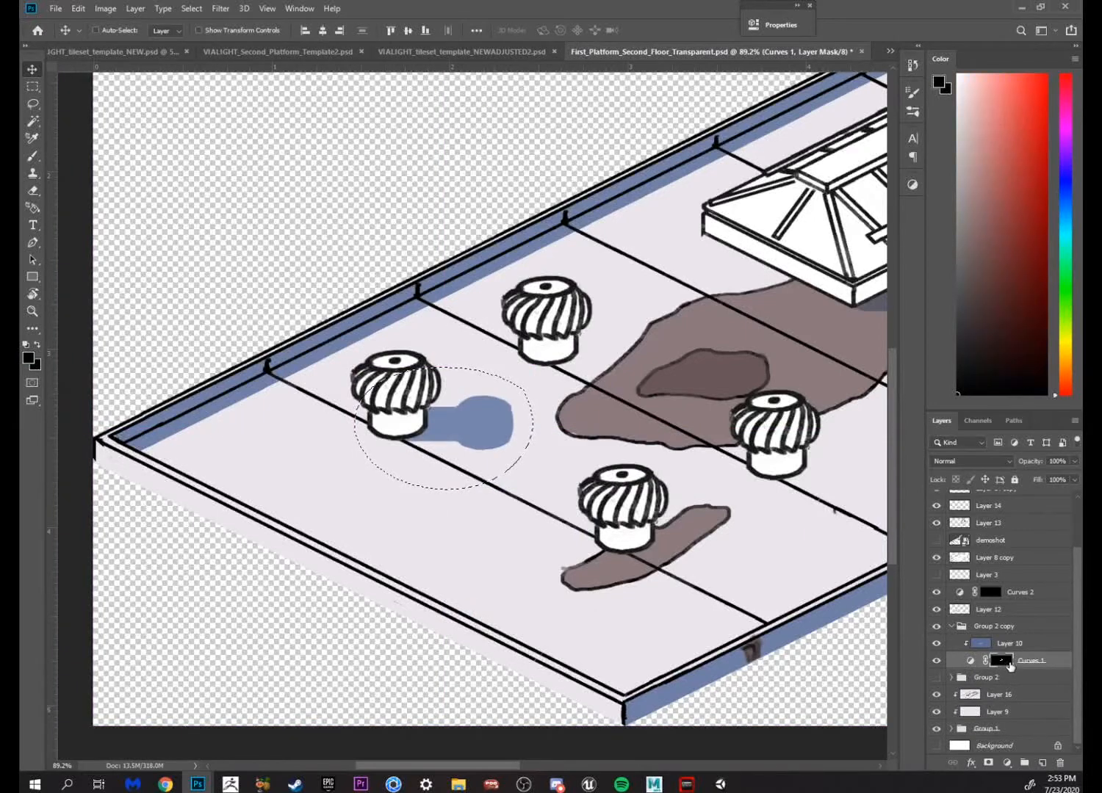
key(ctrl)
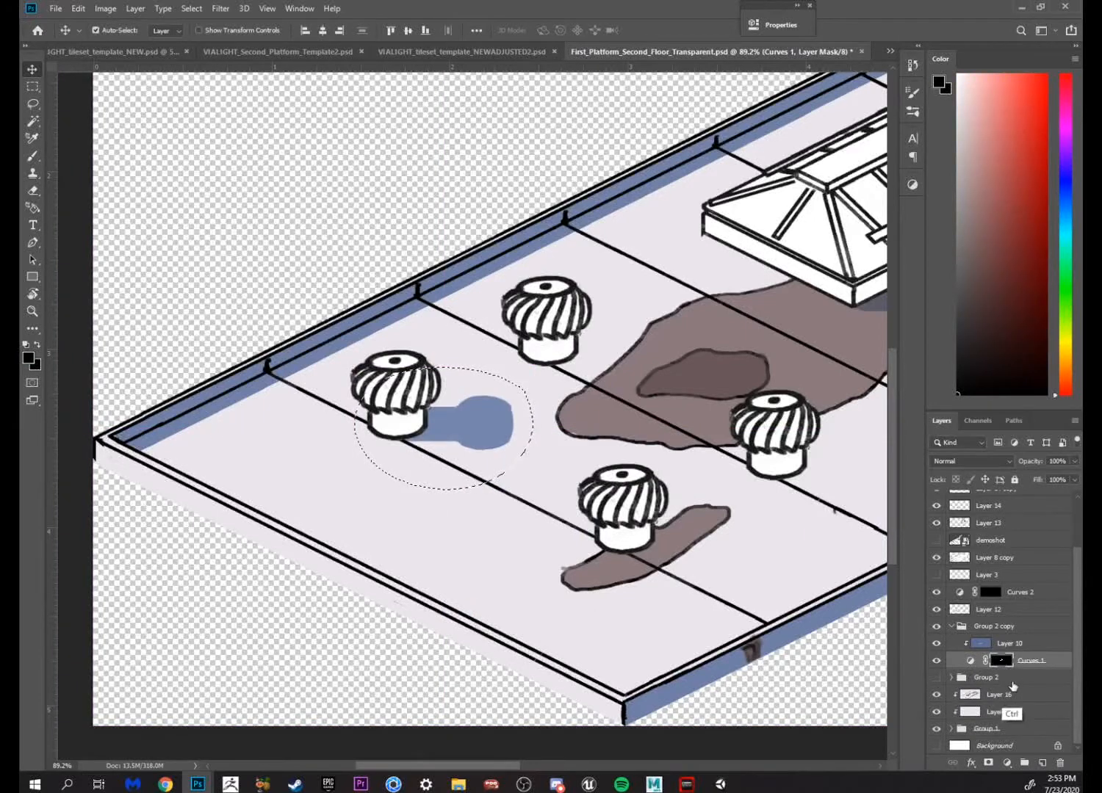
double_click(1002, 661)
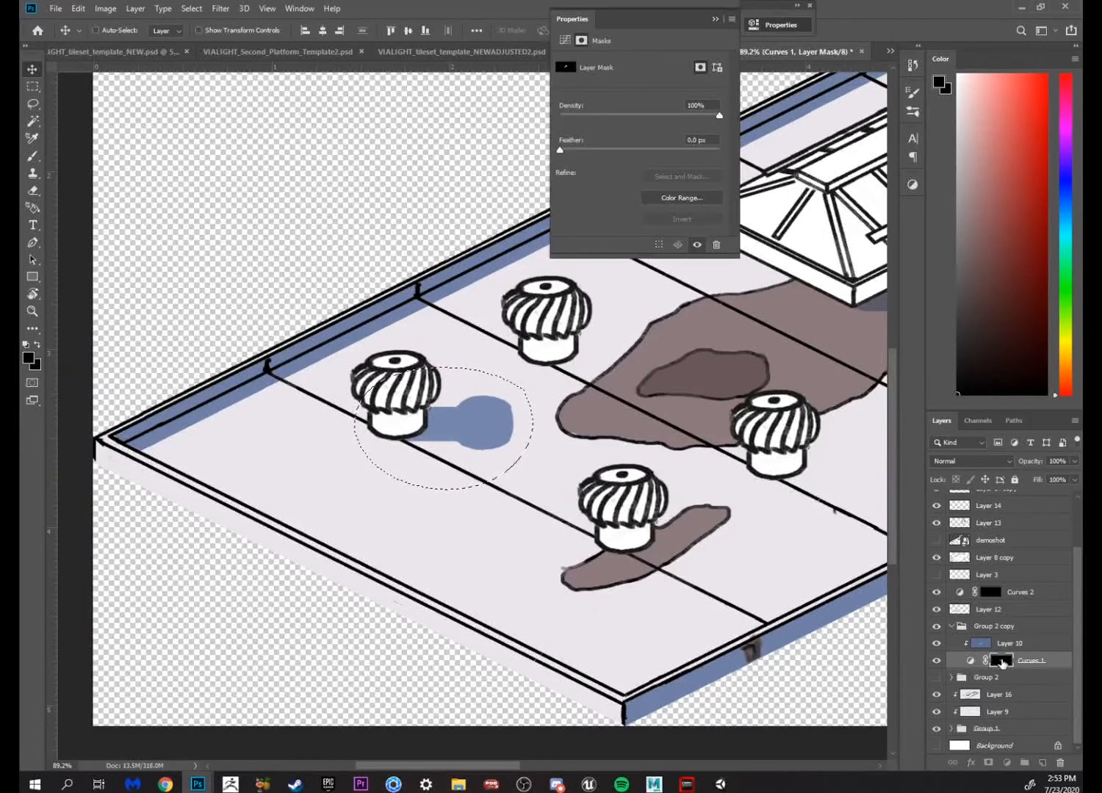
click(713, 17)
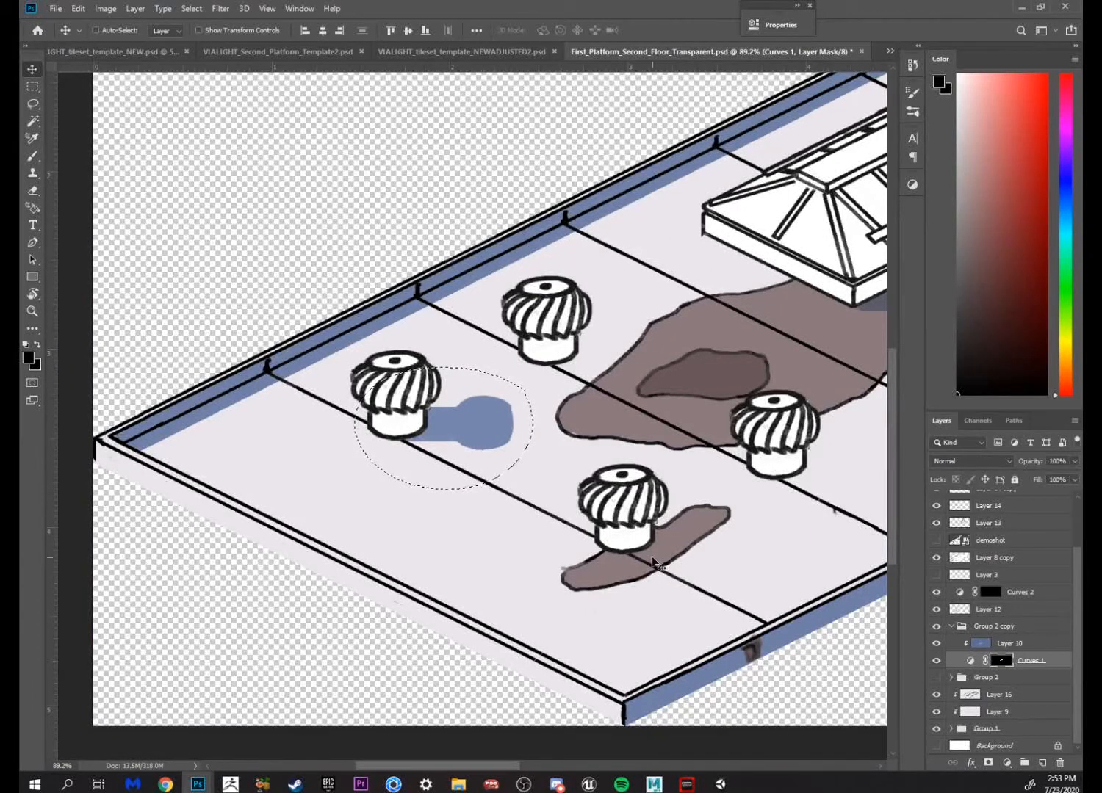
key(z)
drag(524, 438, 597, 454)
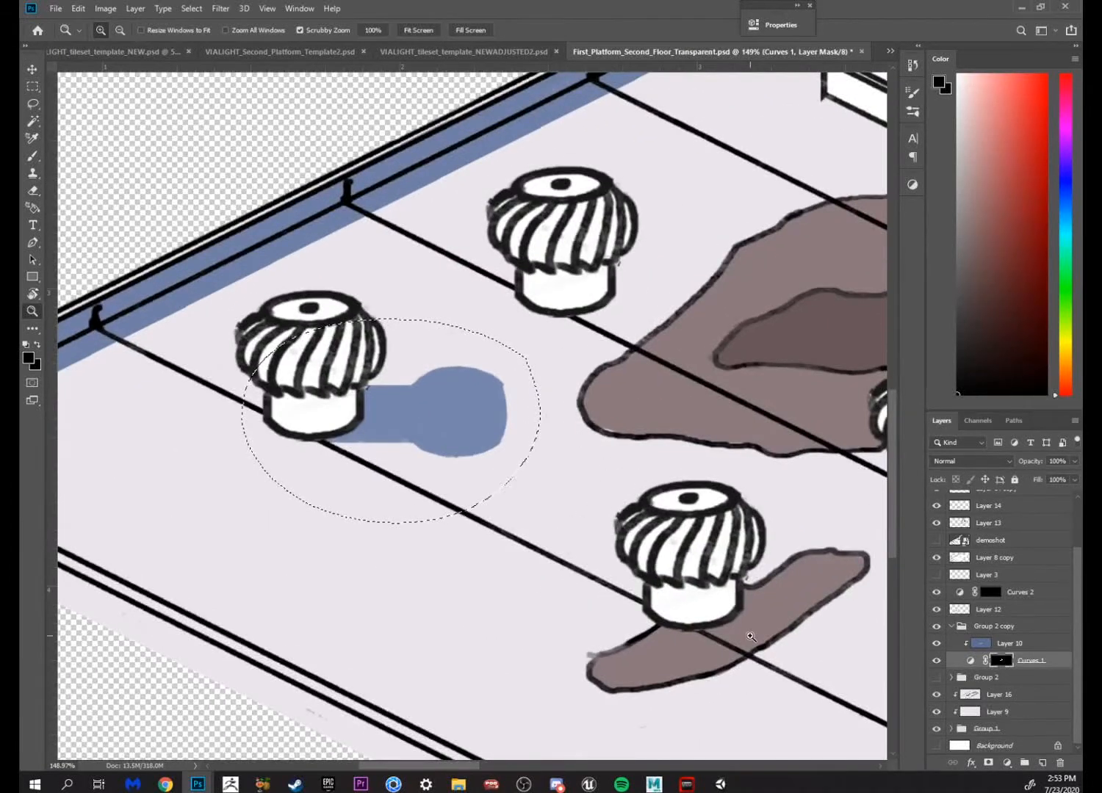
key(v)
drag(482, 465, 500, 447)
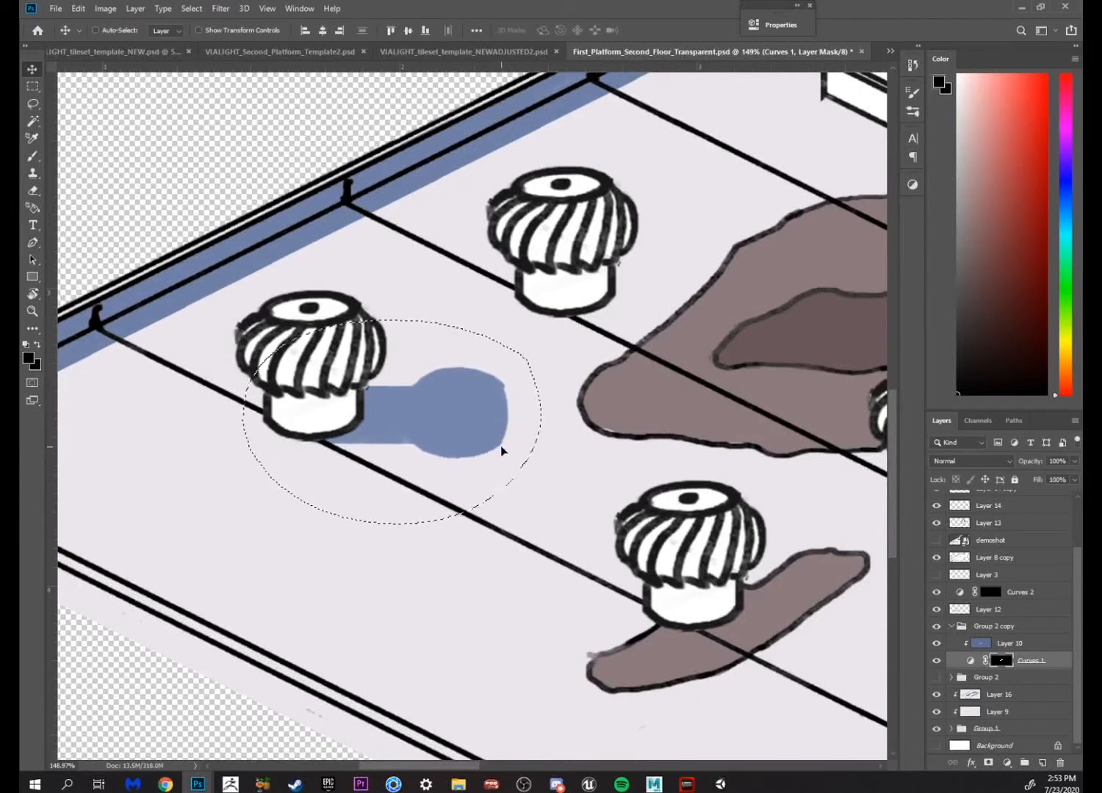
Paste the copied vent shadow from the Curves 1 mask onto a new layer above Layer 14 copy 3
key(ctrl+j)
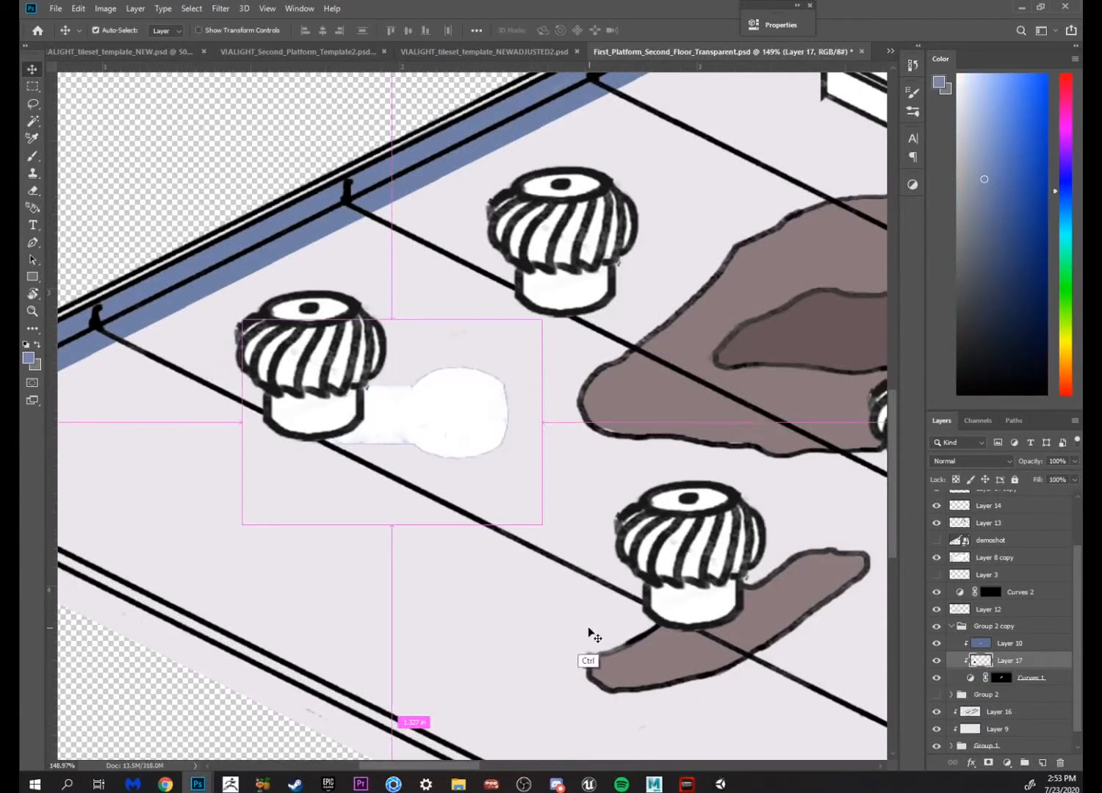
key(ctrl+z)
scroll(1081, 509, up, 2)
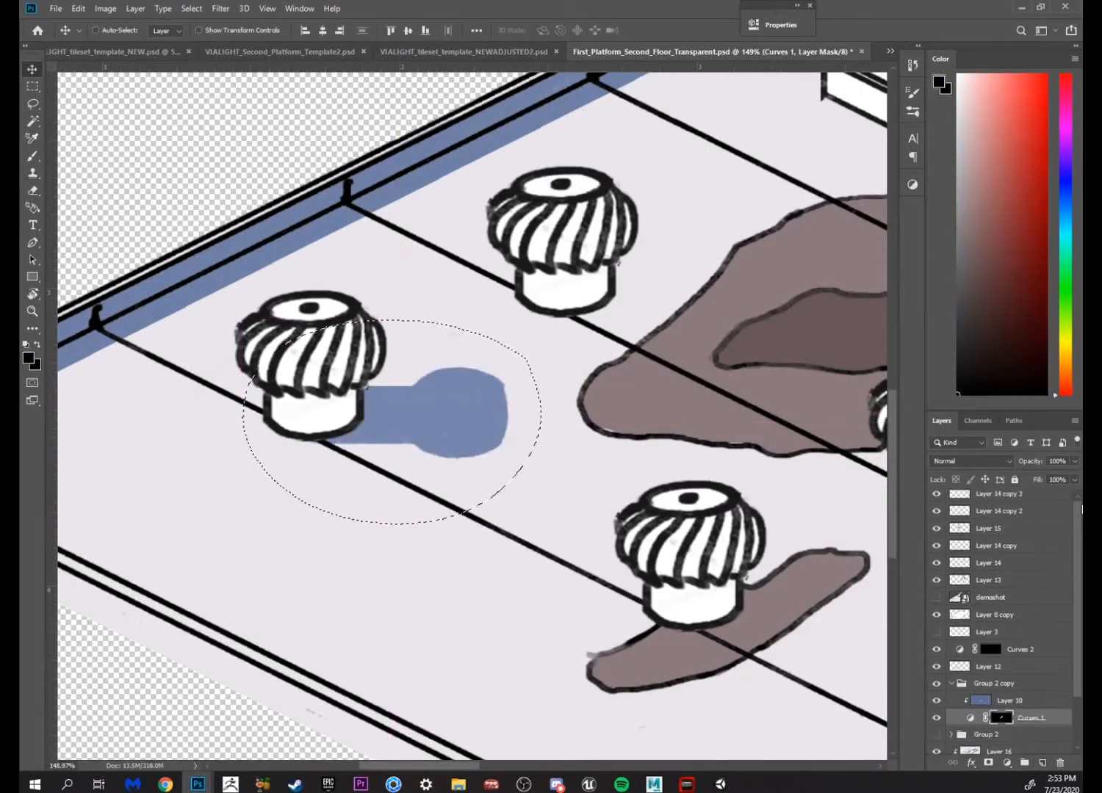
drag(1081, 509, 1080, 502)
click(1006, 501)
key(ctrl+v)
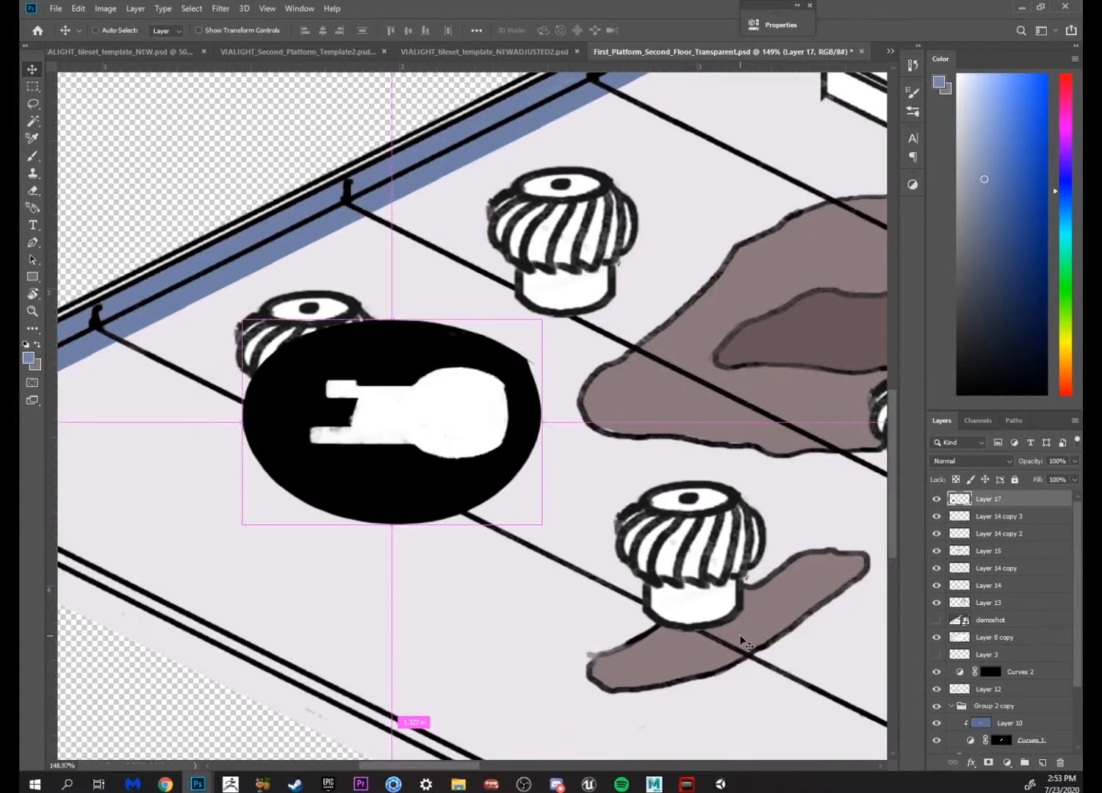
Load the RGB channel's bright areas as a selection, and hide Layer 17
ctrl+click(961, 499)
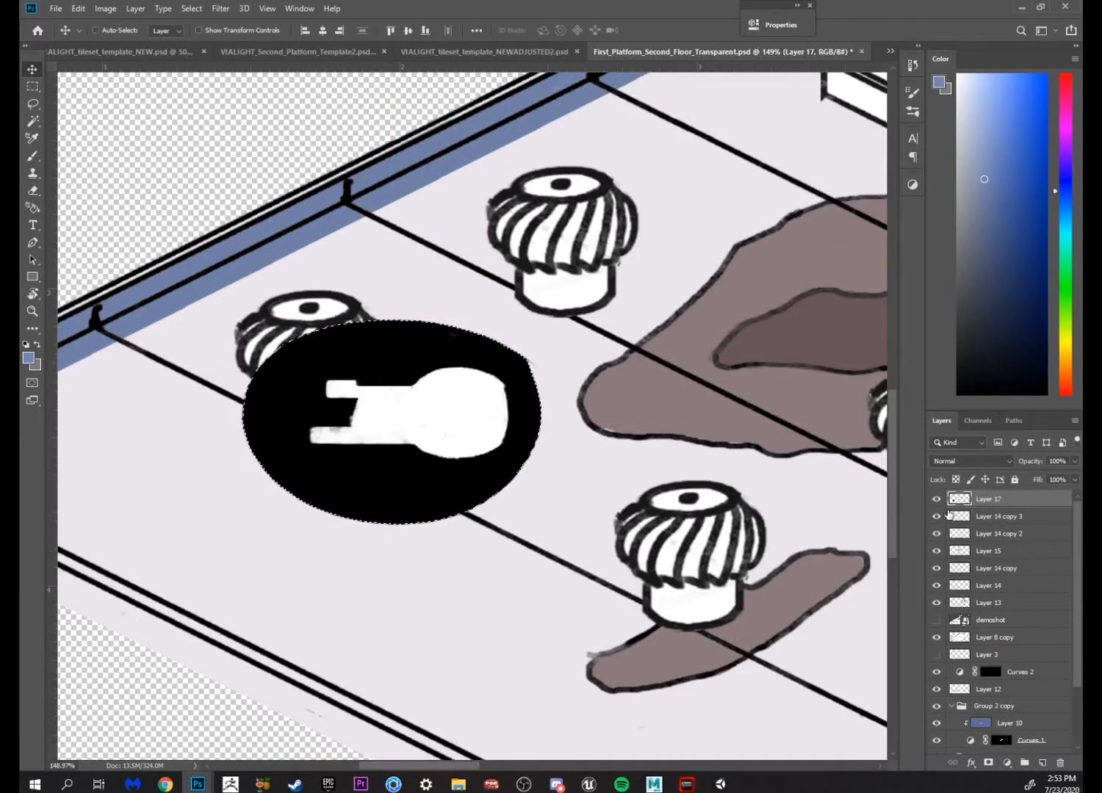
click(978, 420)
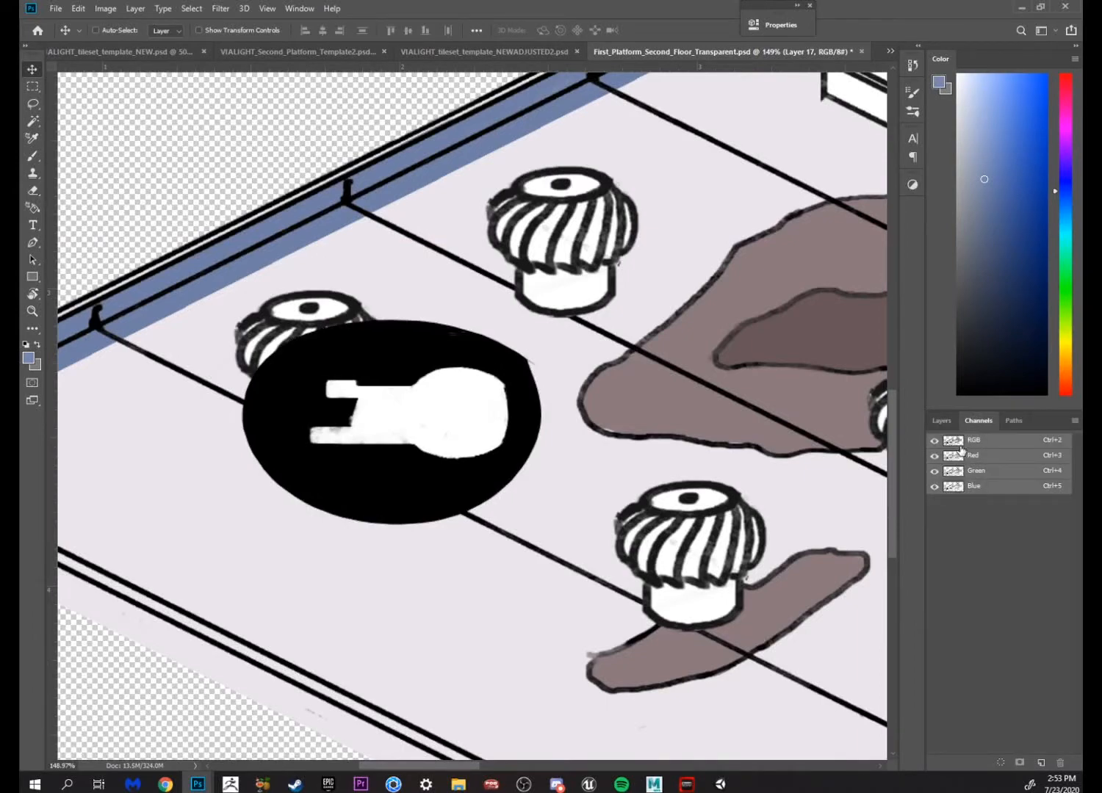
ctrl+click(963, 445)
click(942, 420)
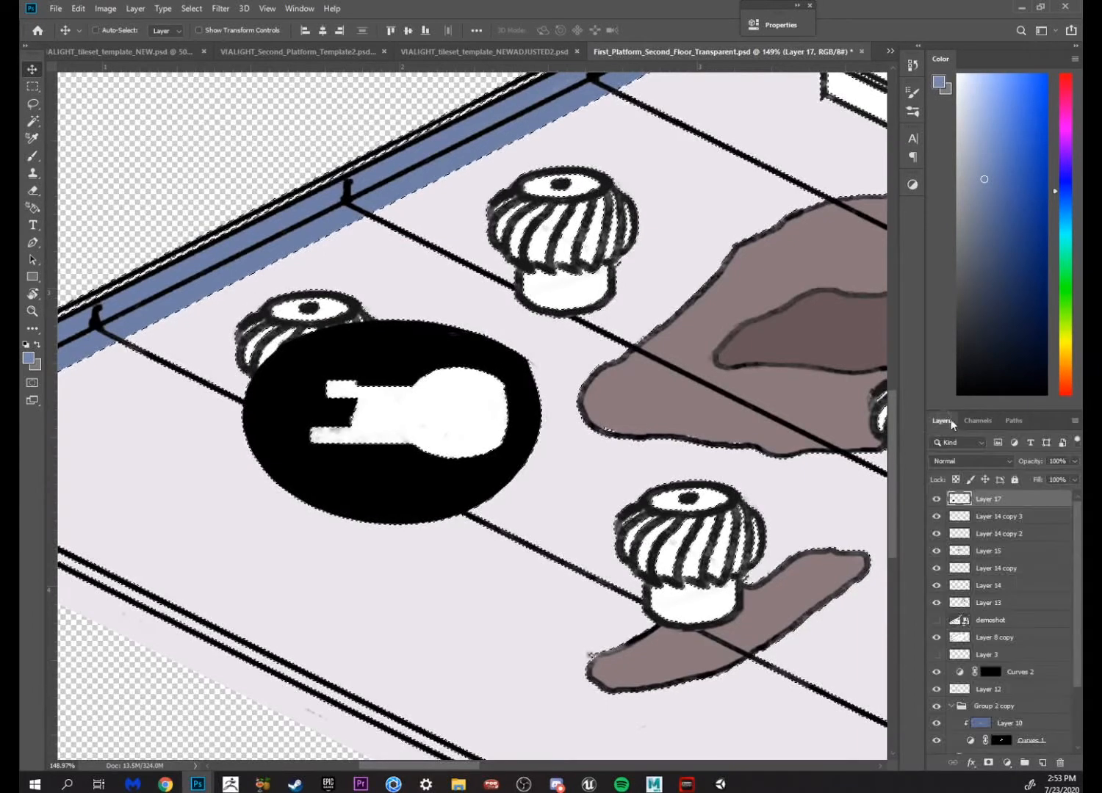
scroll(514, 367, down, 2)
click(936, 499)
key(z)
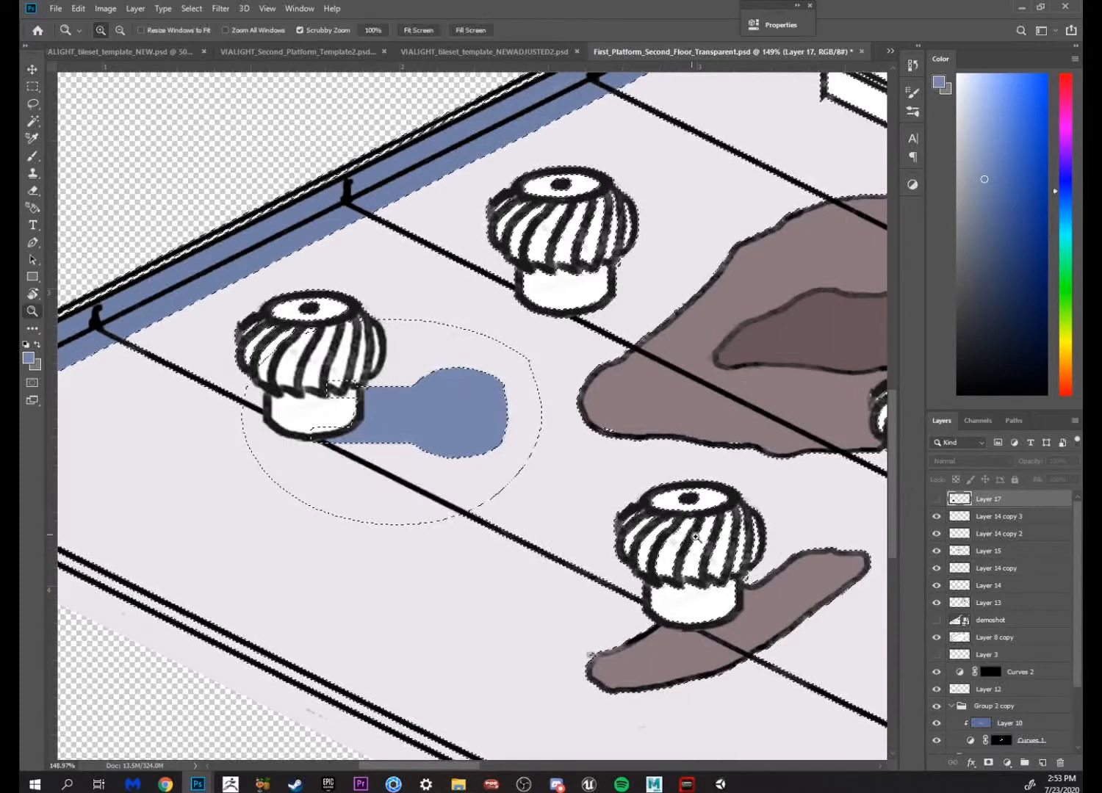
Shift the loaded selection until its shadow outline lines up with the base of the front vent
drag(705, 541, 654, 541)
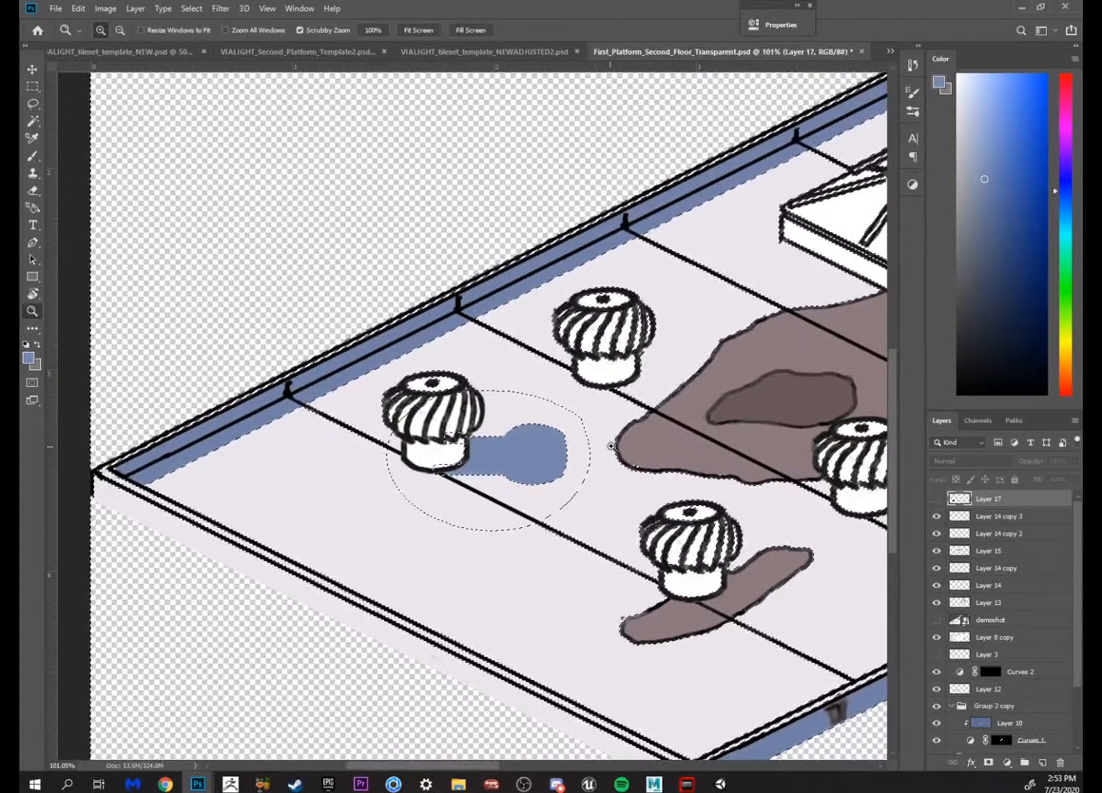
drag(626, 430, 477, 355)
key(m)
drag(423, 406, 478, 434)
key(ctrl+z)
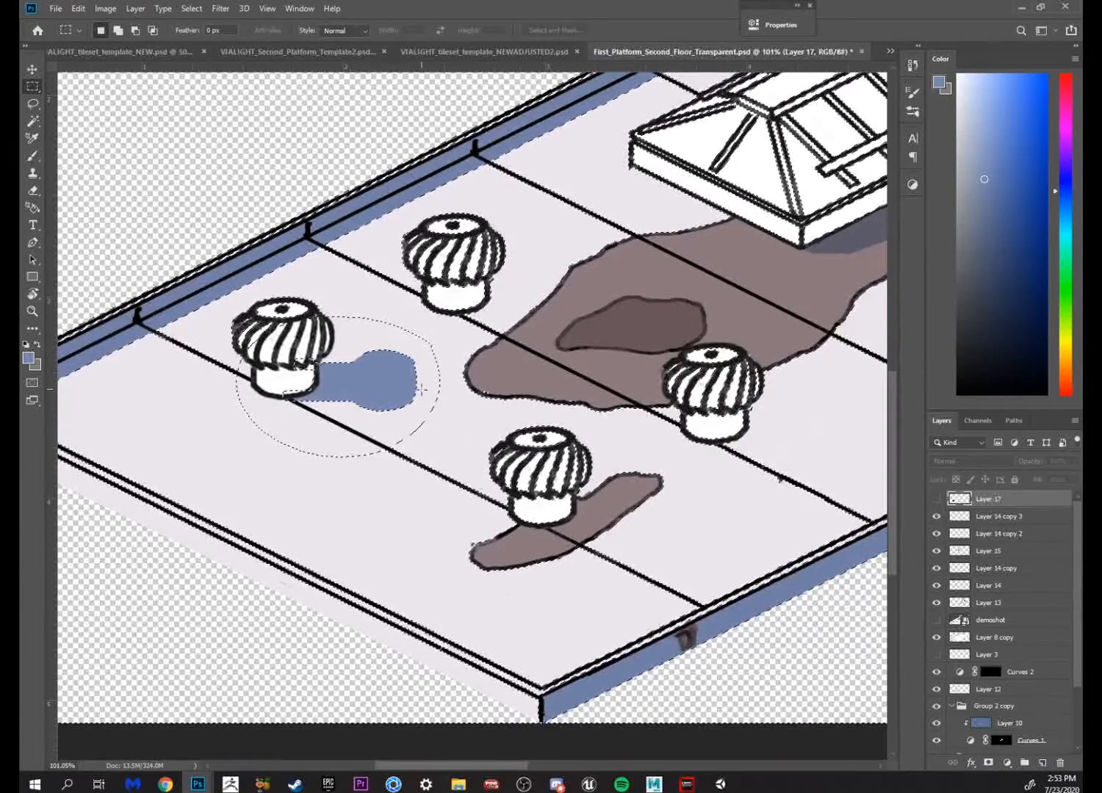
key(v)
drag(424, 397, 493, 490)
drag(718, 520, 548, 488)
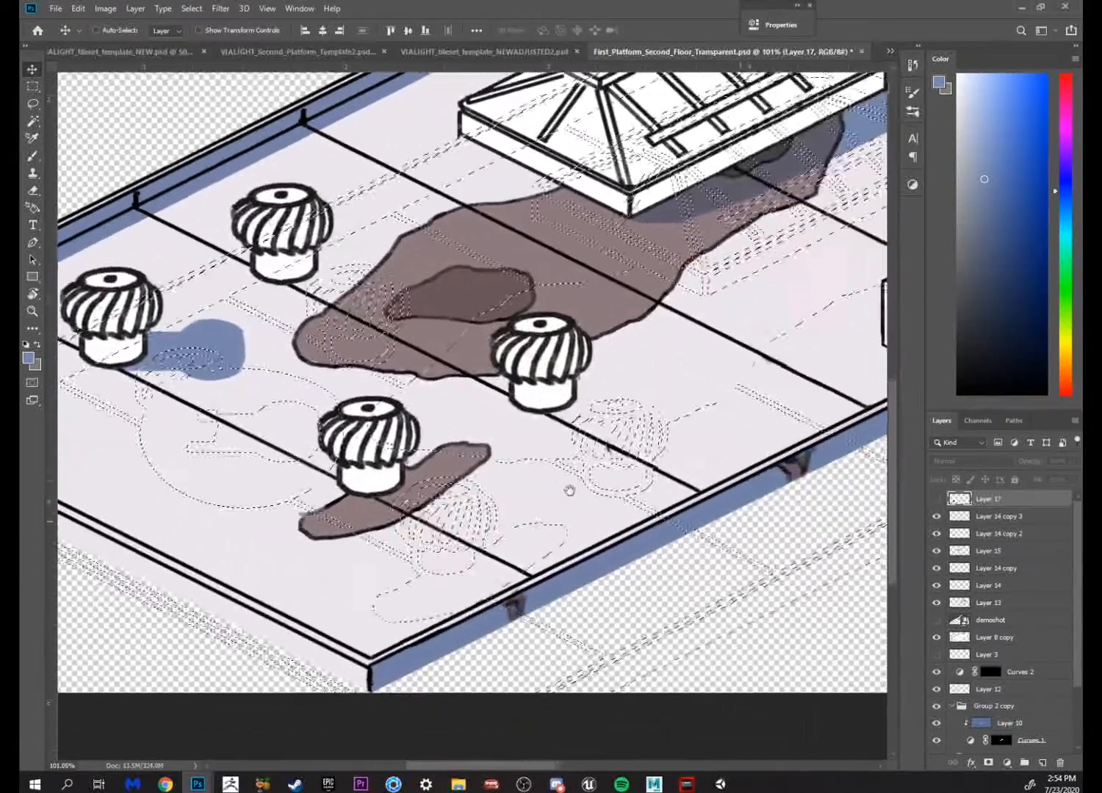
drag(454, 509, 621, 541)
key(z)
mouse_move(481, 514)
mouse_down()
mouse_move(528, 510)
mouse_move(490, 517)
mouse_up()
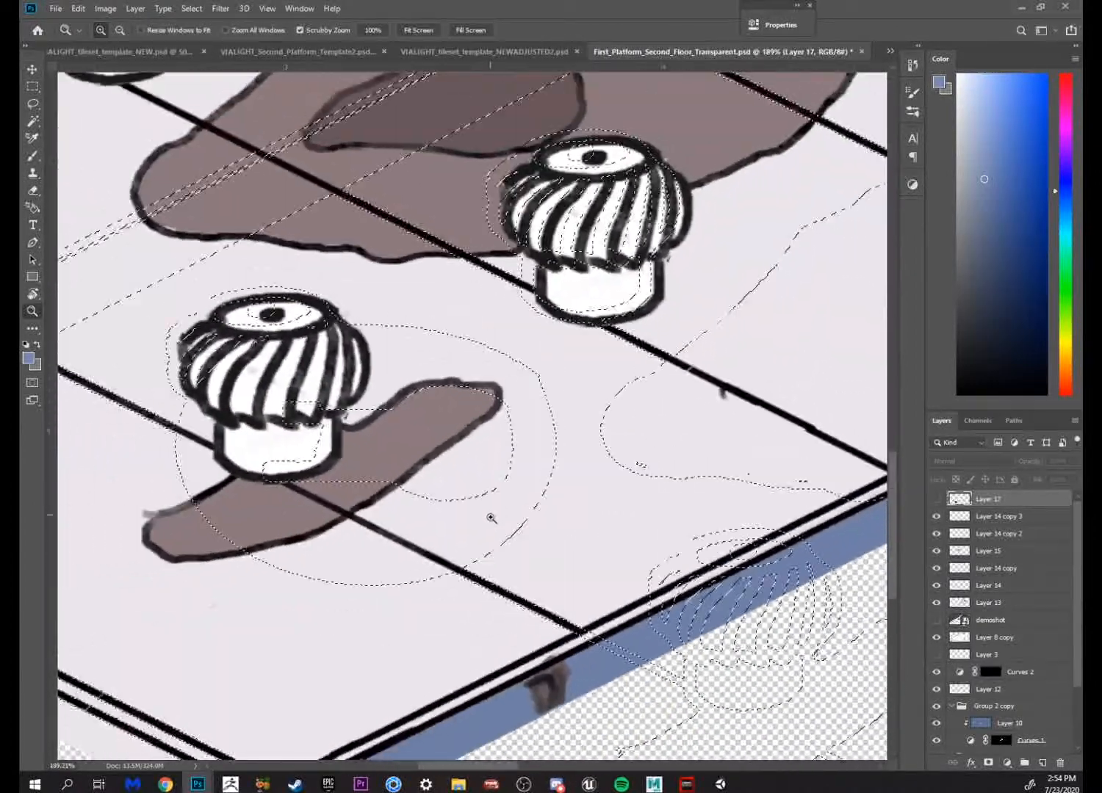
Paint the front vent's shadow in white on the Curves 1 mask with a 37 px brush, erasing the stray paint outside the outline
key(b)
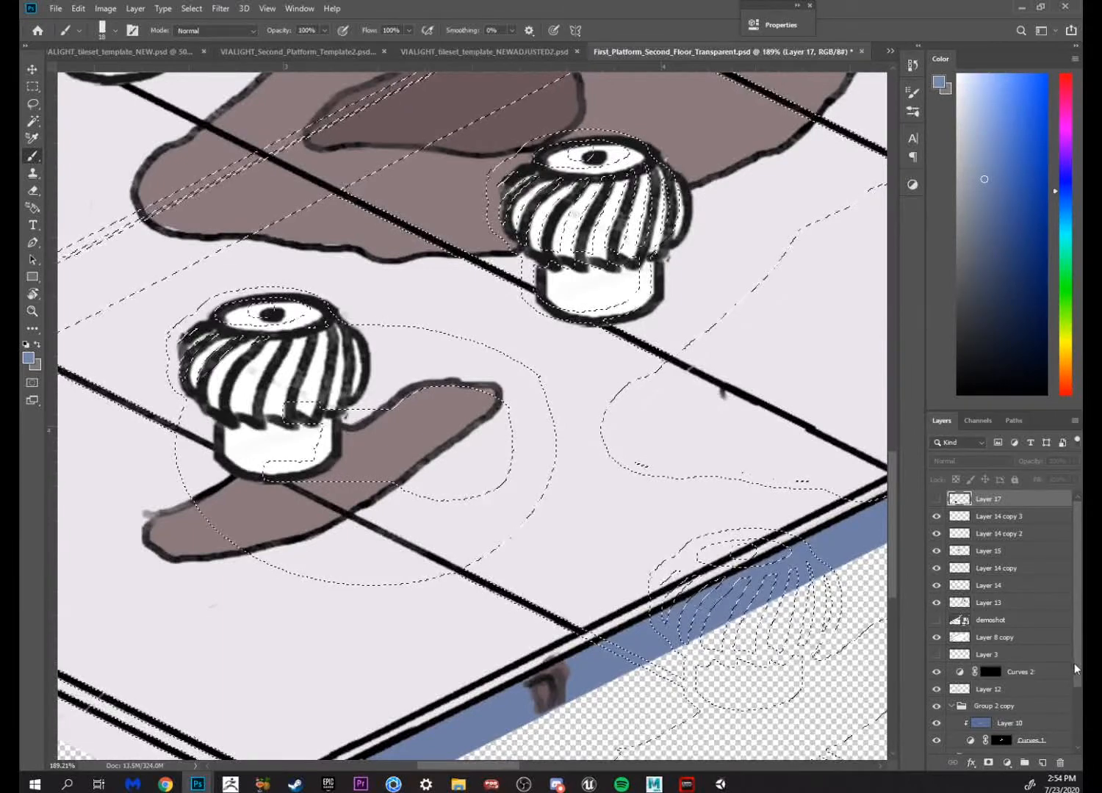
drag(1074, 664, 1074, 716)
click(1000, 684)
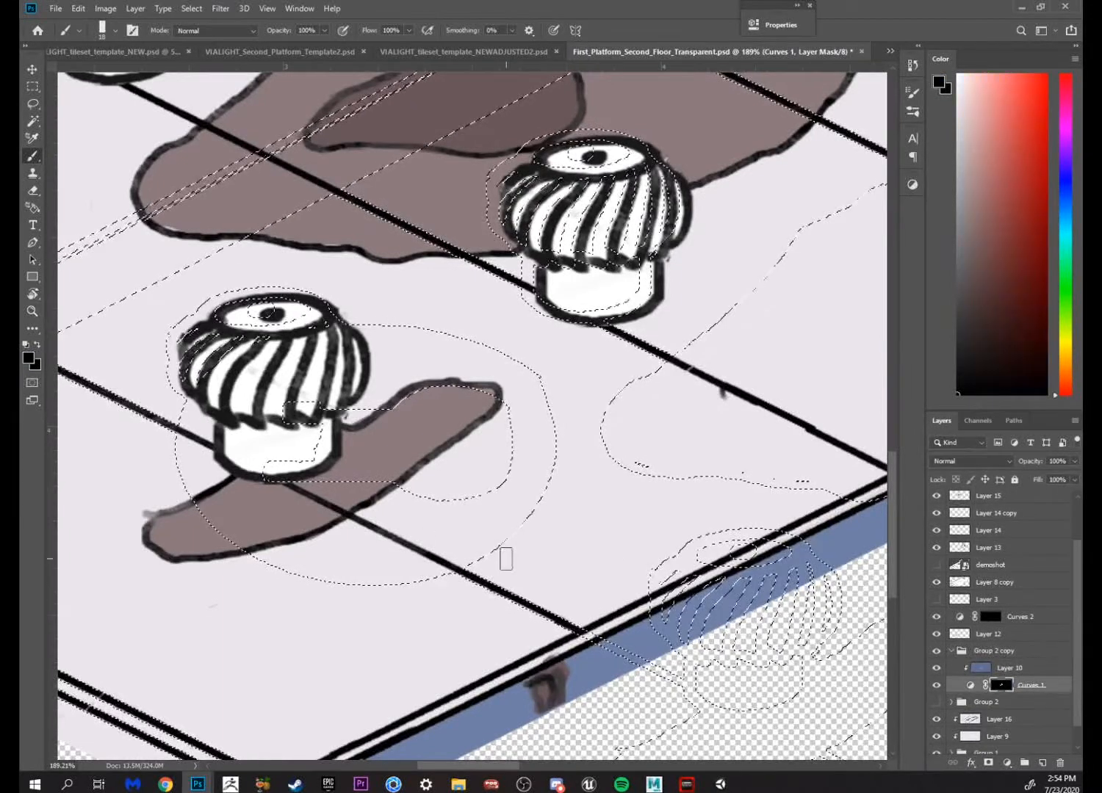
right_click(388, 492)
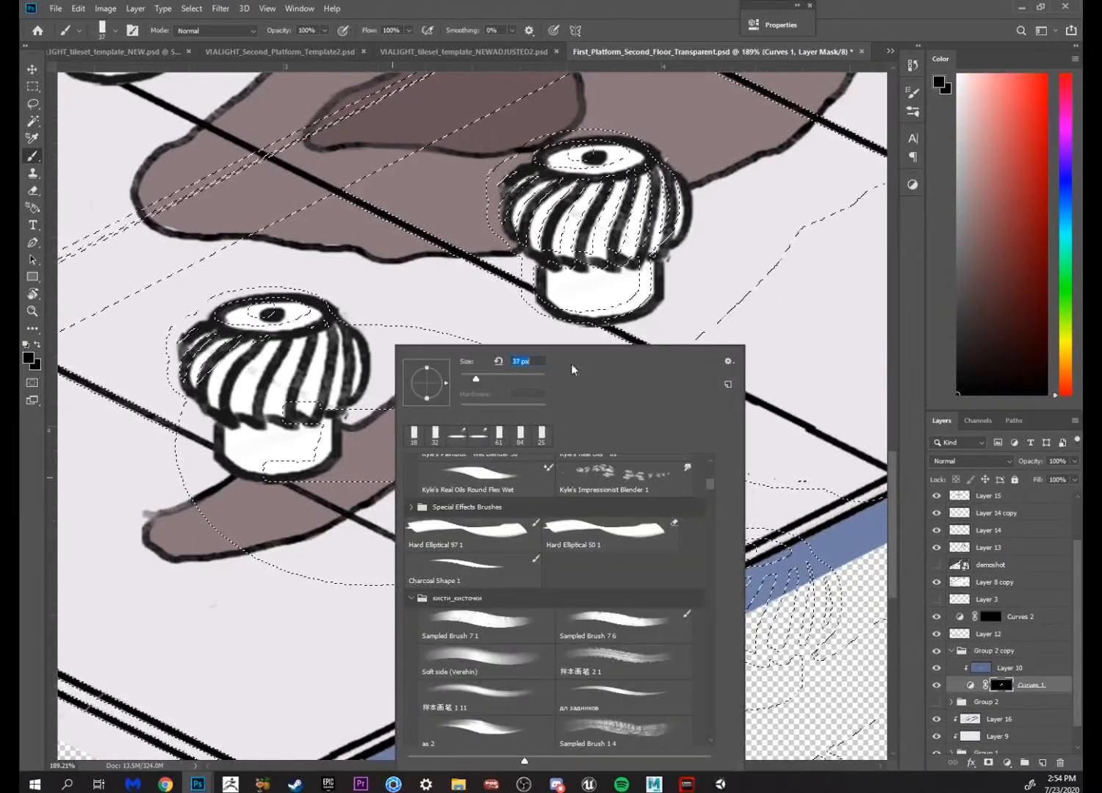
click(957, 161)
drag(957, 162, 957, 73)
mouse_move(371, 419)
mouse_down()
mouse_move(301, 462)
mouse_move(329, 495)
mouse_up()
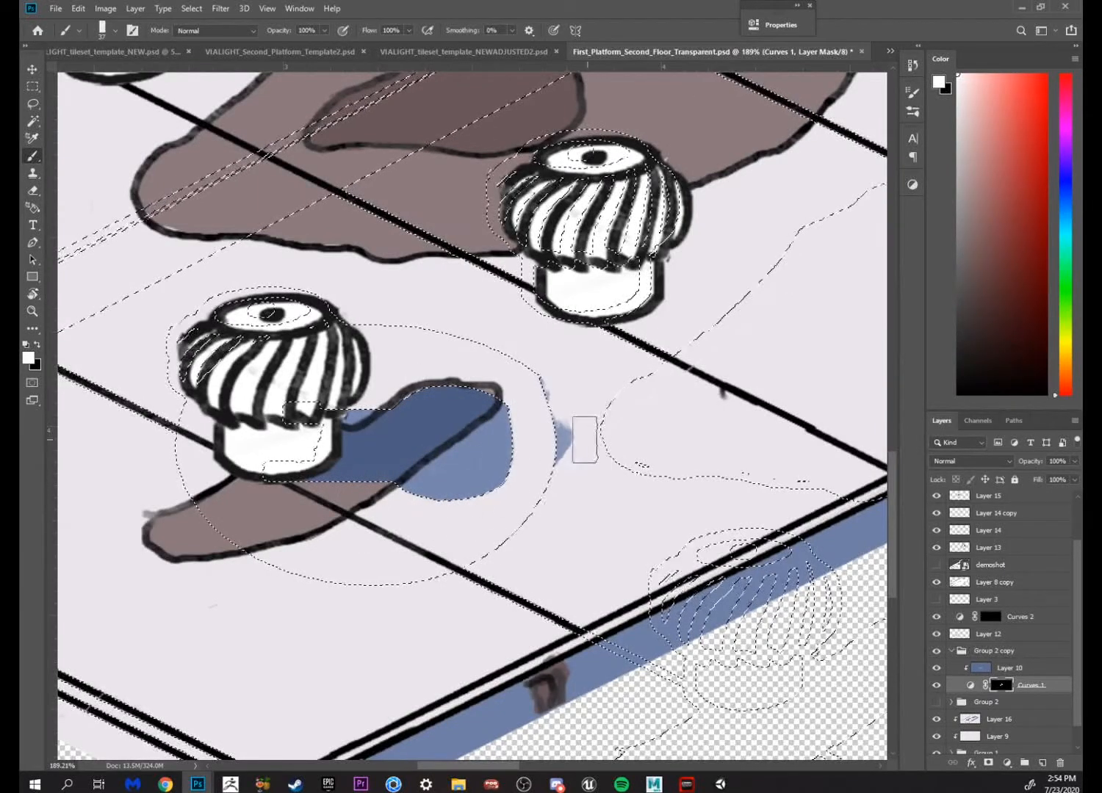
key(e)
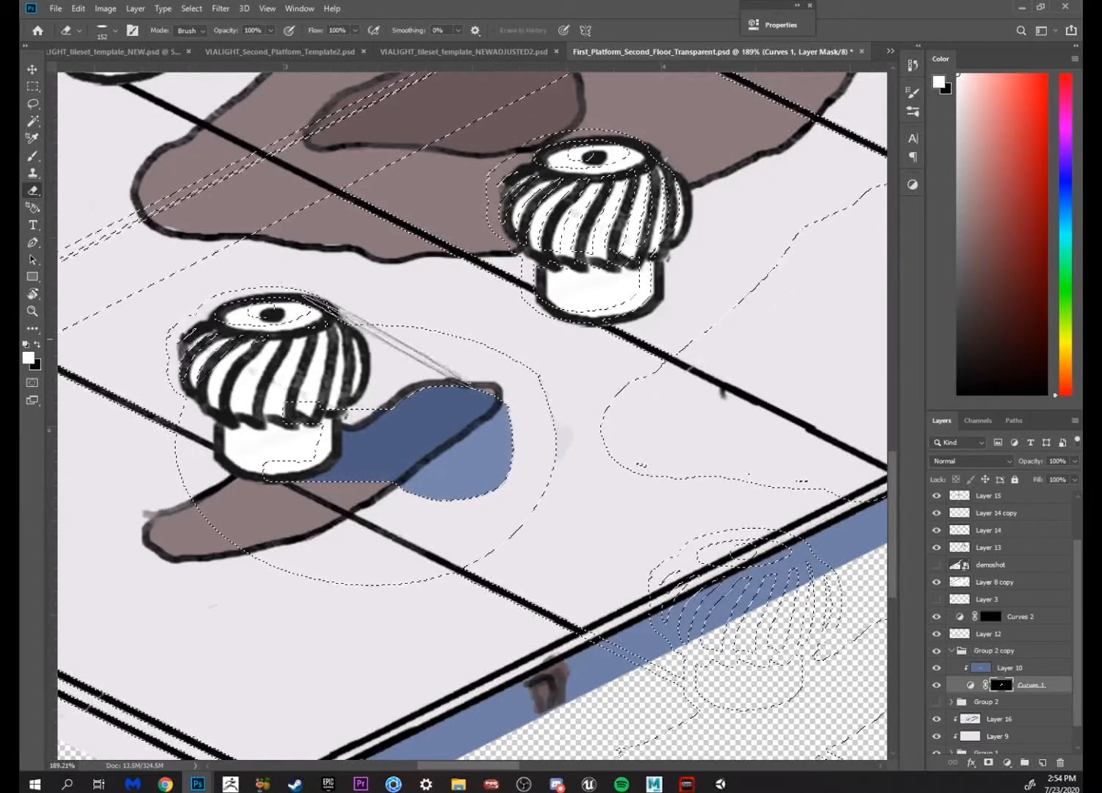
key(b)
Target hidden Layer 17 and move the selection so its shadow outline meets the rightmost vent's base
mouse_move(659, 354)
mouse_down()
mouse_move(570, 470)
mouse_move(687, 395)
mouse_up()
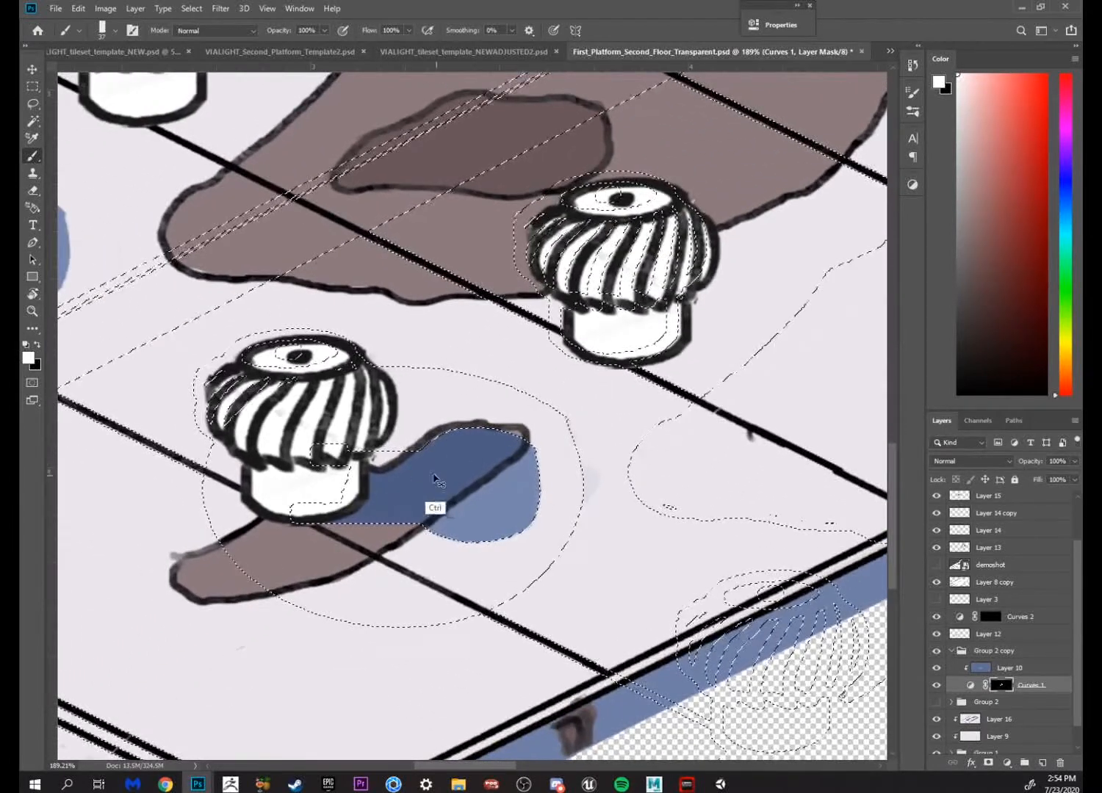
drag(642, 497, 434, 618)
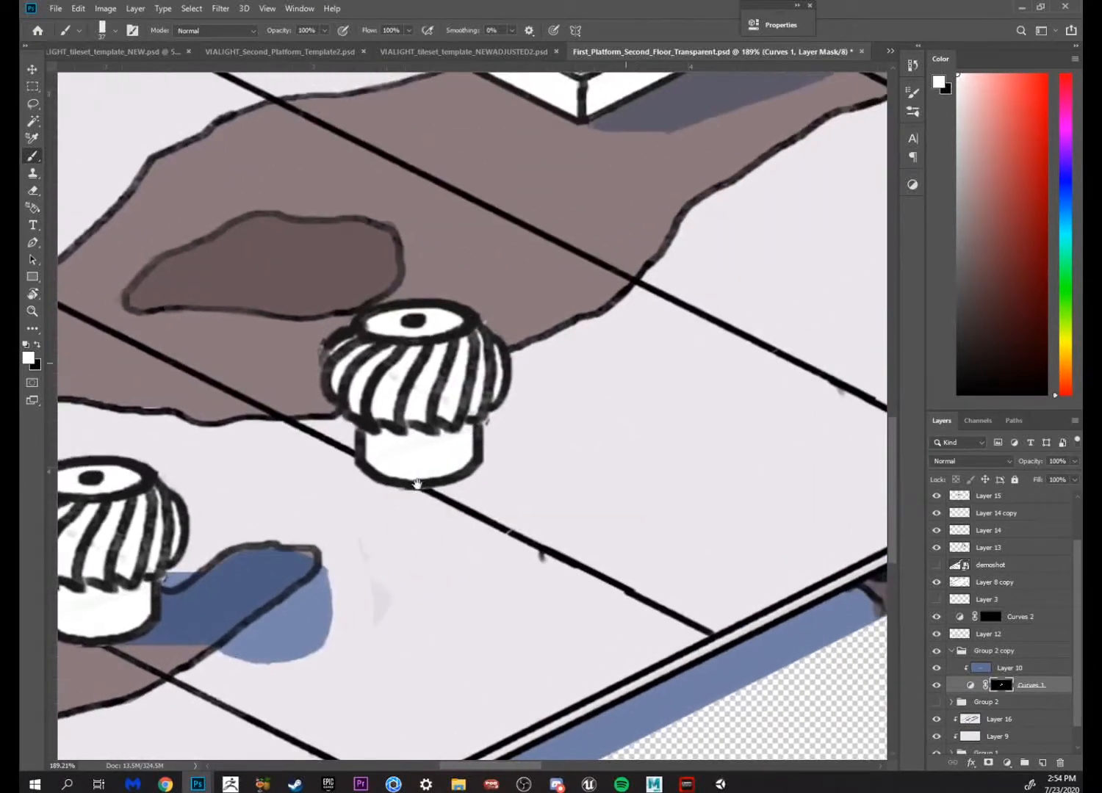
key(v)
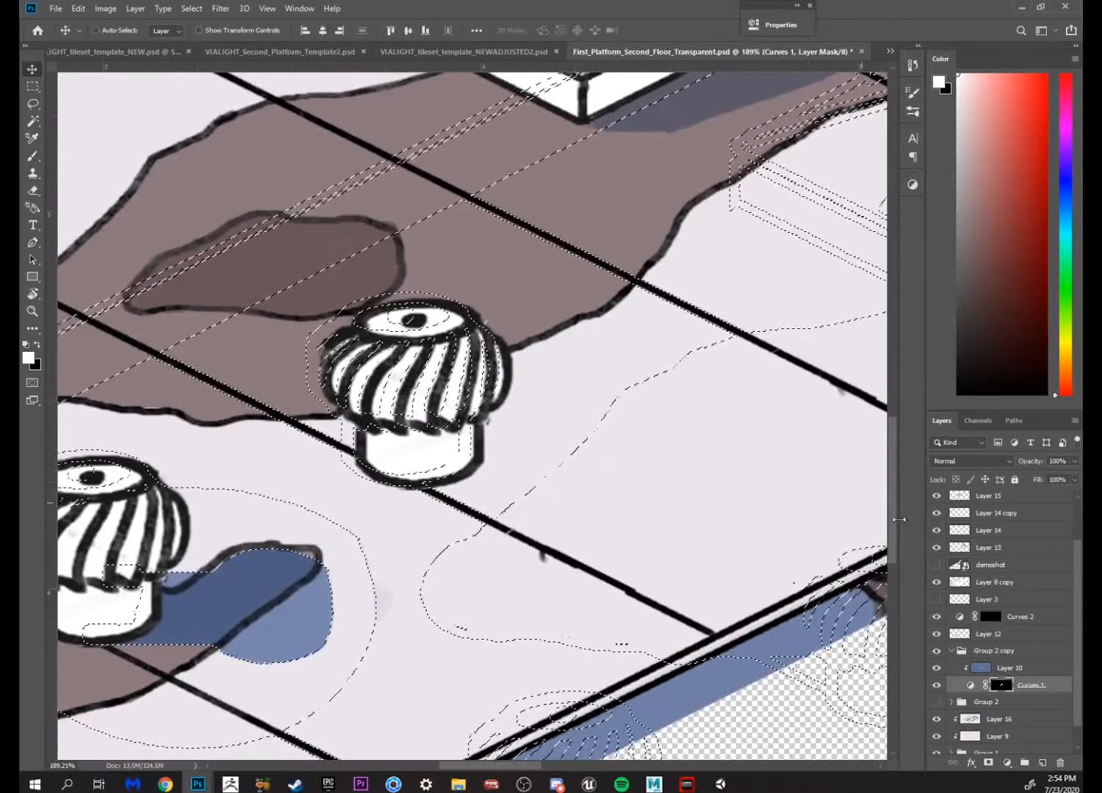
scroll(1080, 486, up, 2)
click(976, 500)
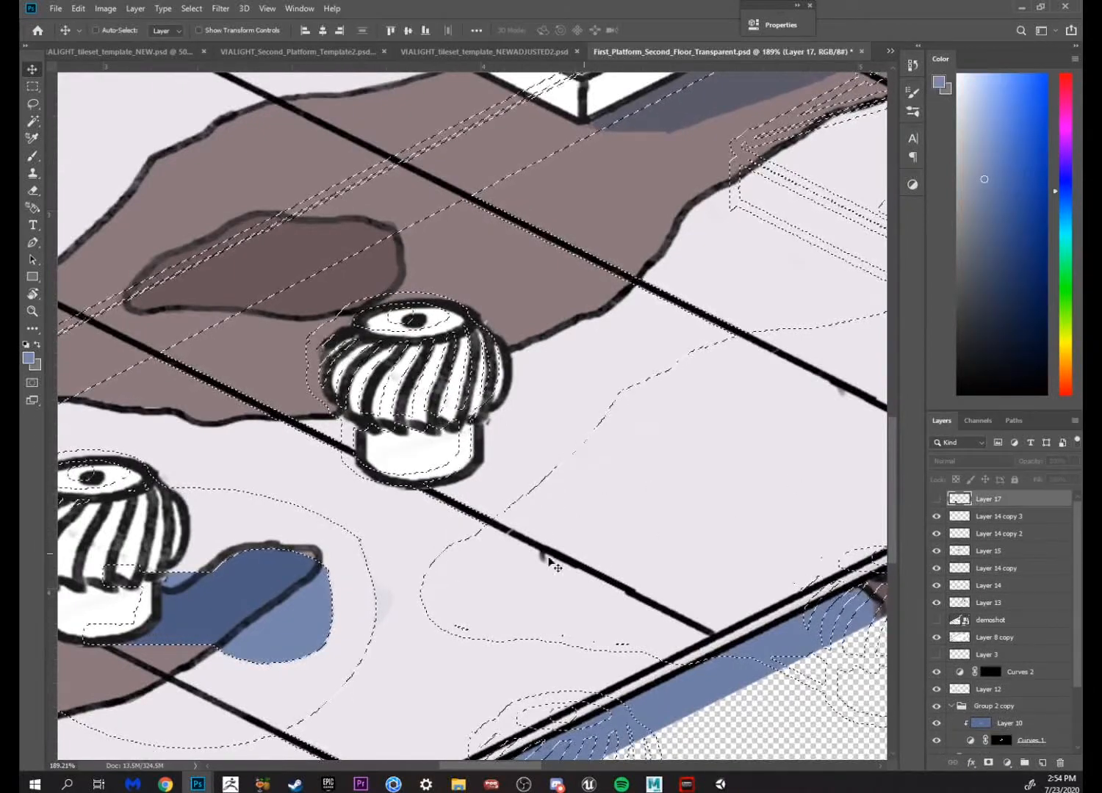
click(502, 554)
click(538, 289)
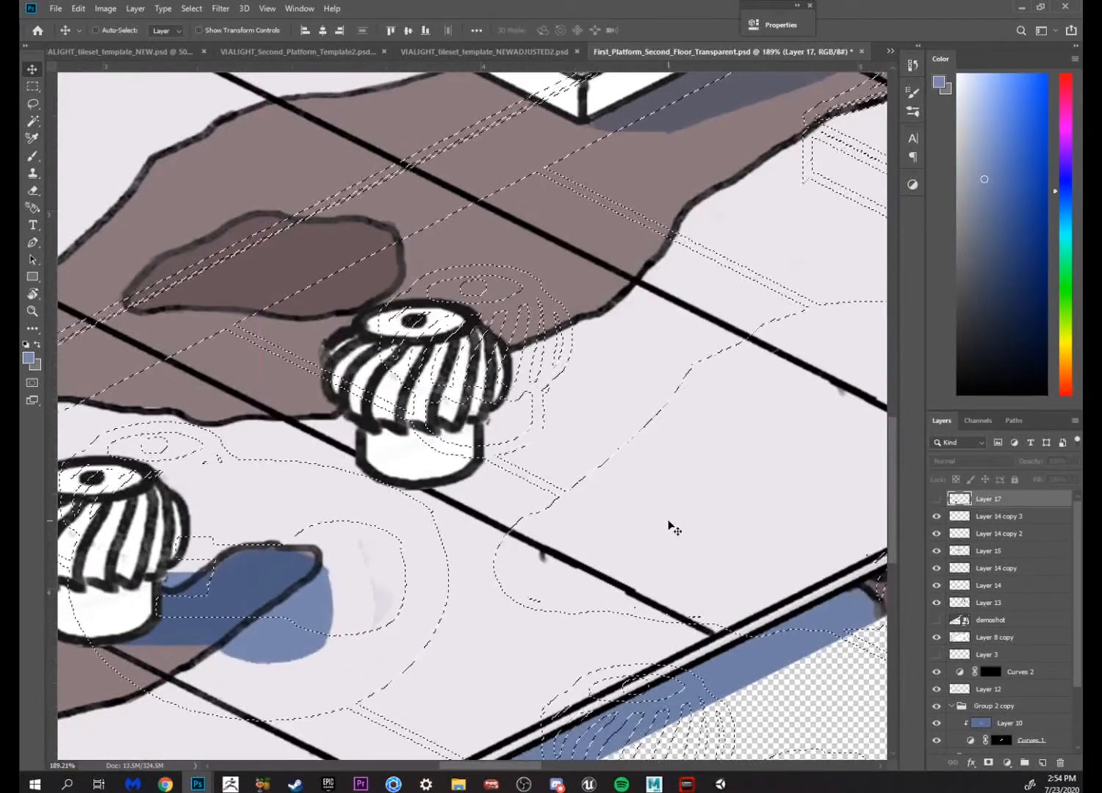
drag(604, 581, 849, 456)
drag(744, 493, 614, 564)
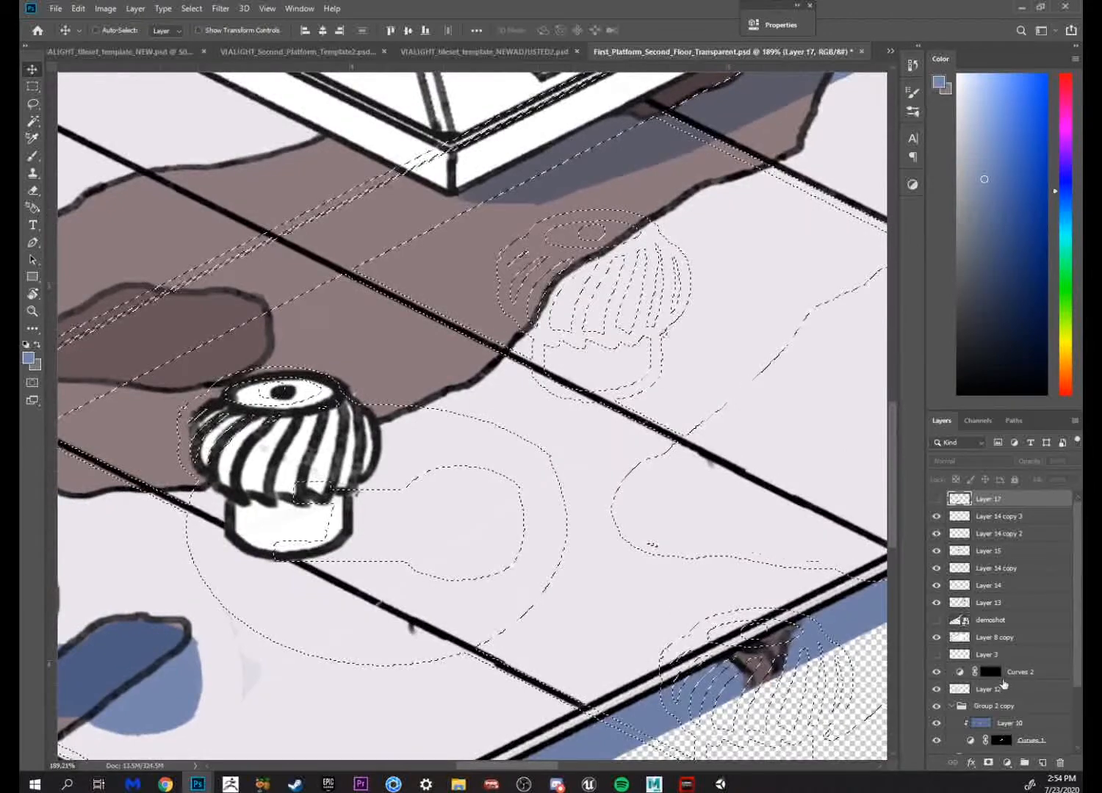
Fill the rightmost vent's shadow outline with white brush strokes on the Curves 1 mask
click(1000, 741)
key(b)
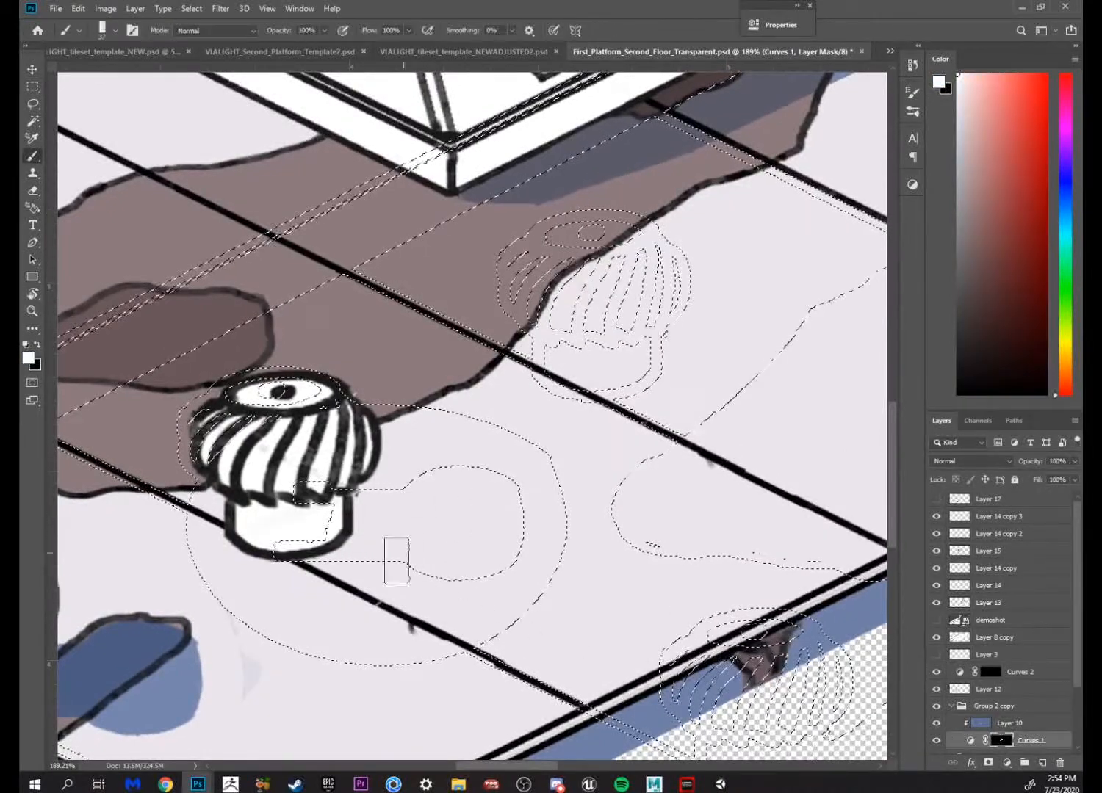
mouse_move(394, 560)
mouse_down()
mouse_move(454, 457)
mouse_move(487, 475)
mouse_up()
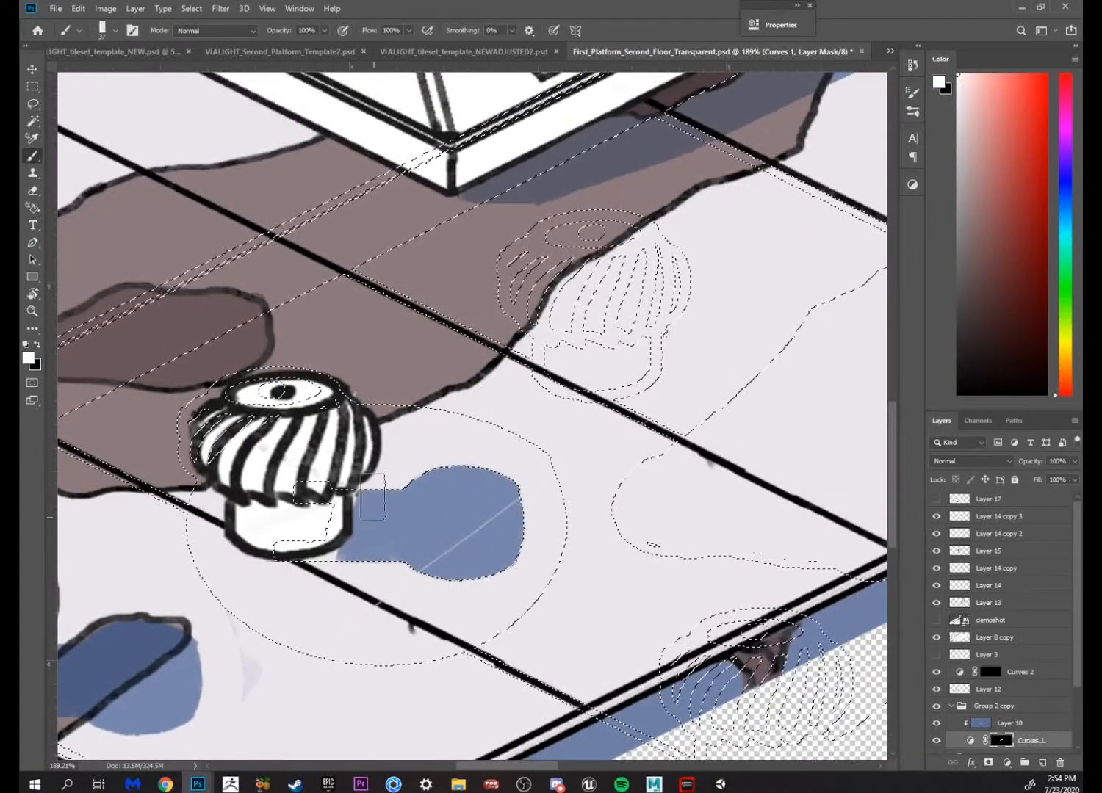
mouse_move(570, 583)
mouse_down()
mouse_move(558, 457)
mouse_move(575, 569)
mouse_up()
key(ctrl+d)
Target Layer 17 again and move the selection so its shadow outline meets the rear vent's base
drag(561, 518, 903, 559)
drag(696, 599, 565, 544)
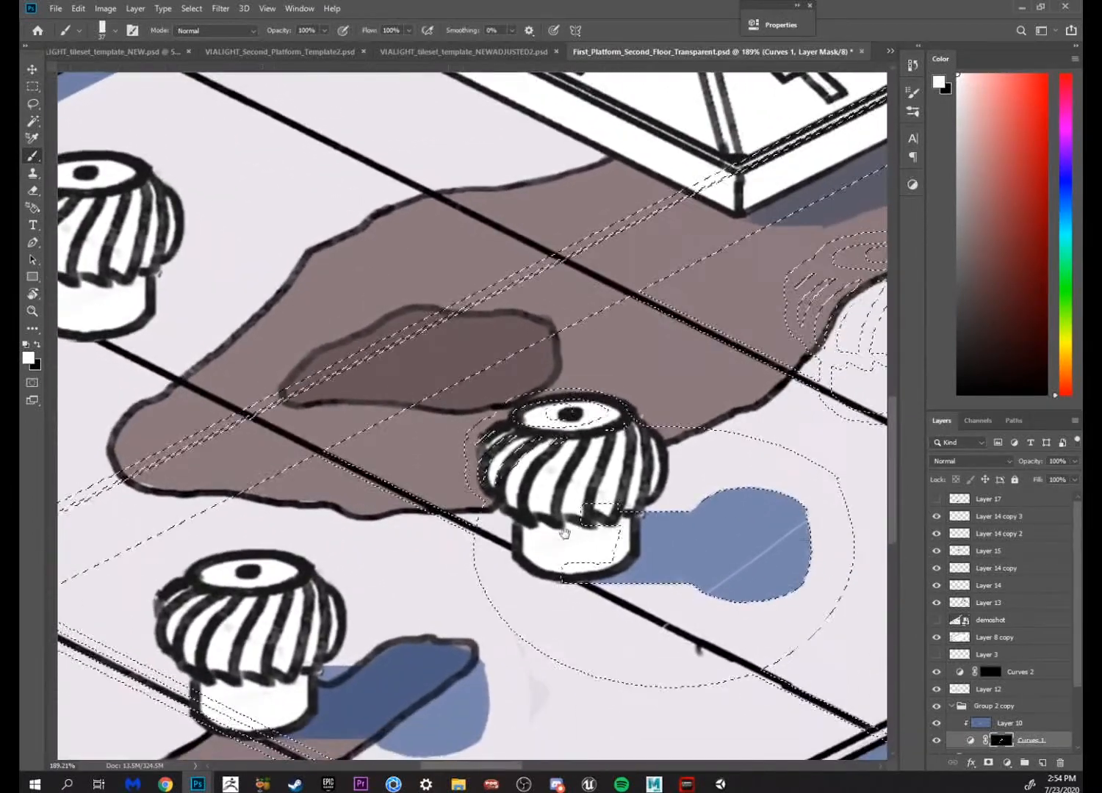
click(982, 504)
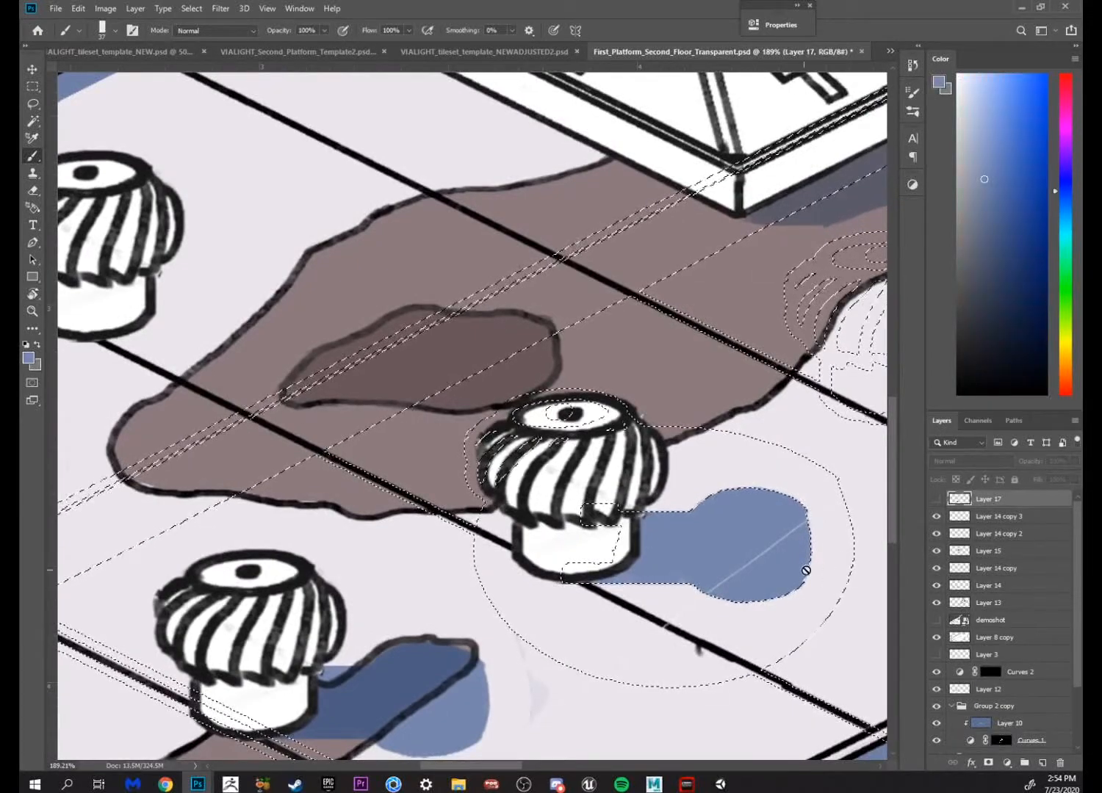
key(v)
mouse_move(826, 581)
mouse_down()
mouse_move(647, 435)
mouse_move(330, 311)
mouse_move(353, 344)
mouse_up()
drag(450, 365, 807, 481)
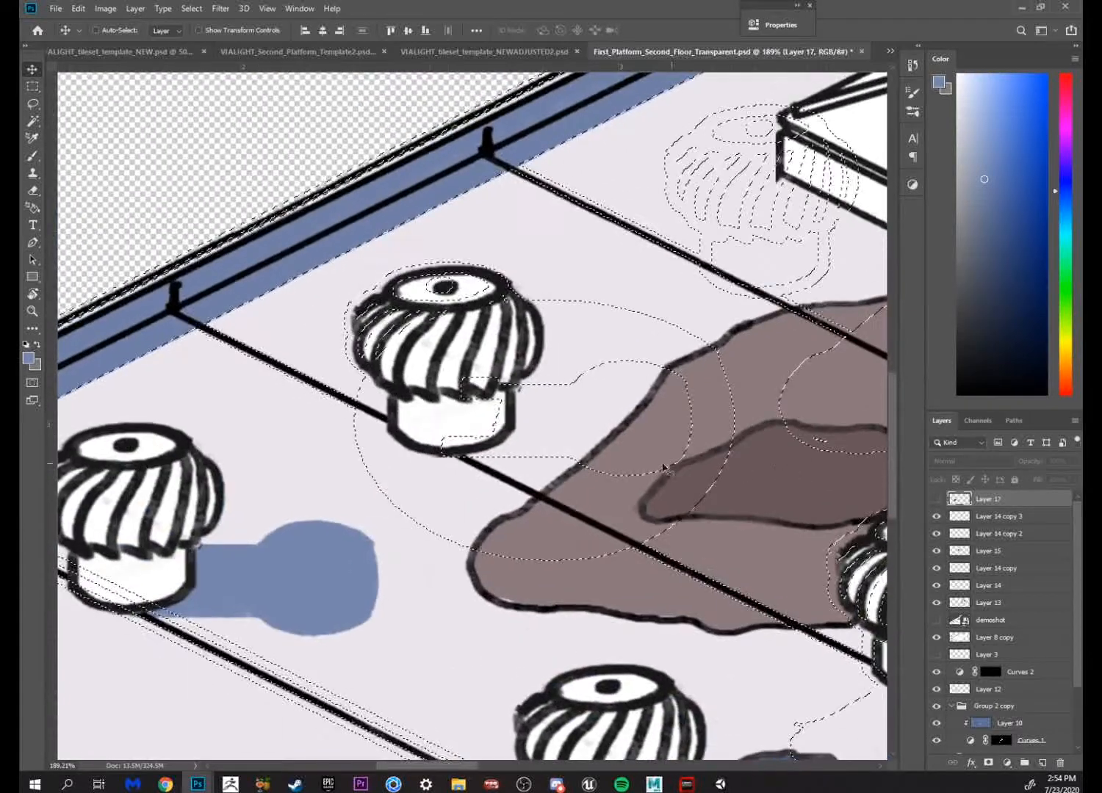
Paint the rear vent's shadow in white on the Curves 1 mask and erase the stray paint beyond the outline
key(b)
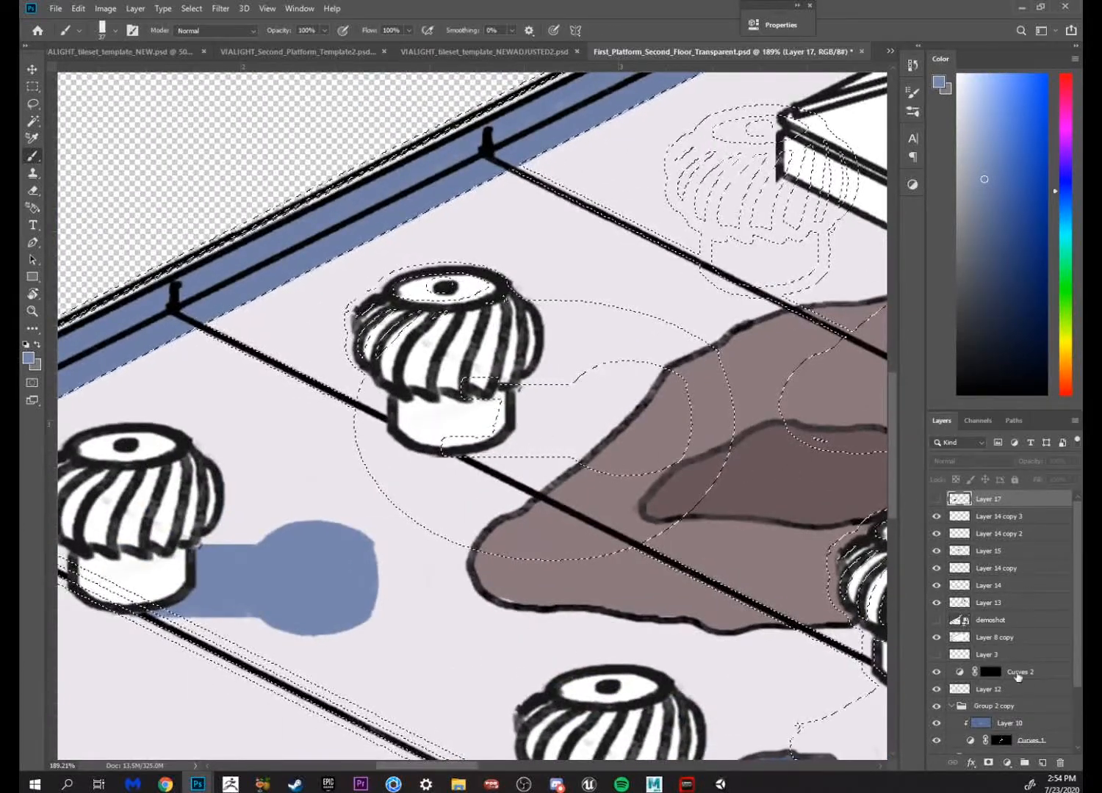
click(1001, 740)
drag(524, 428, 479, 481)
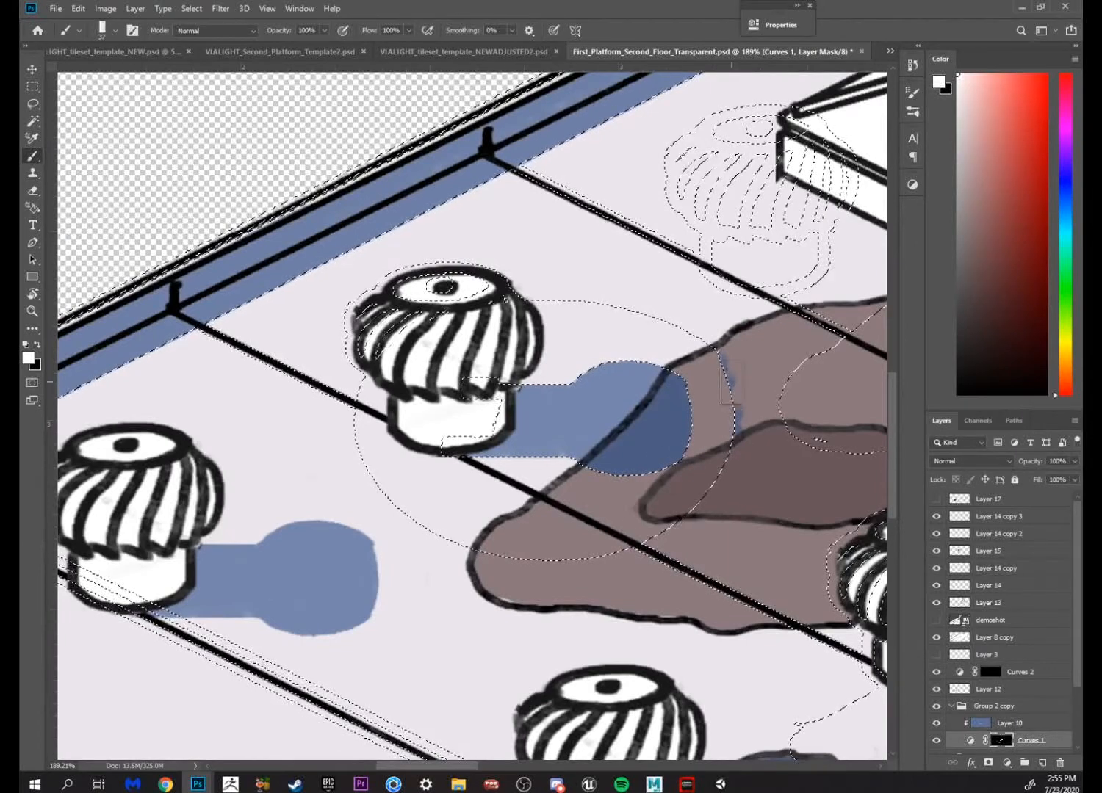
key(e)
mouse_move(746, 451)
mouse_down()
mouse_move(487, 259)
mouse_move(357, 184)
mouse_up()
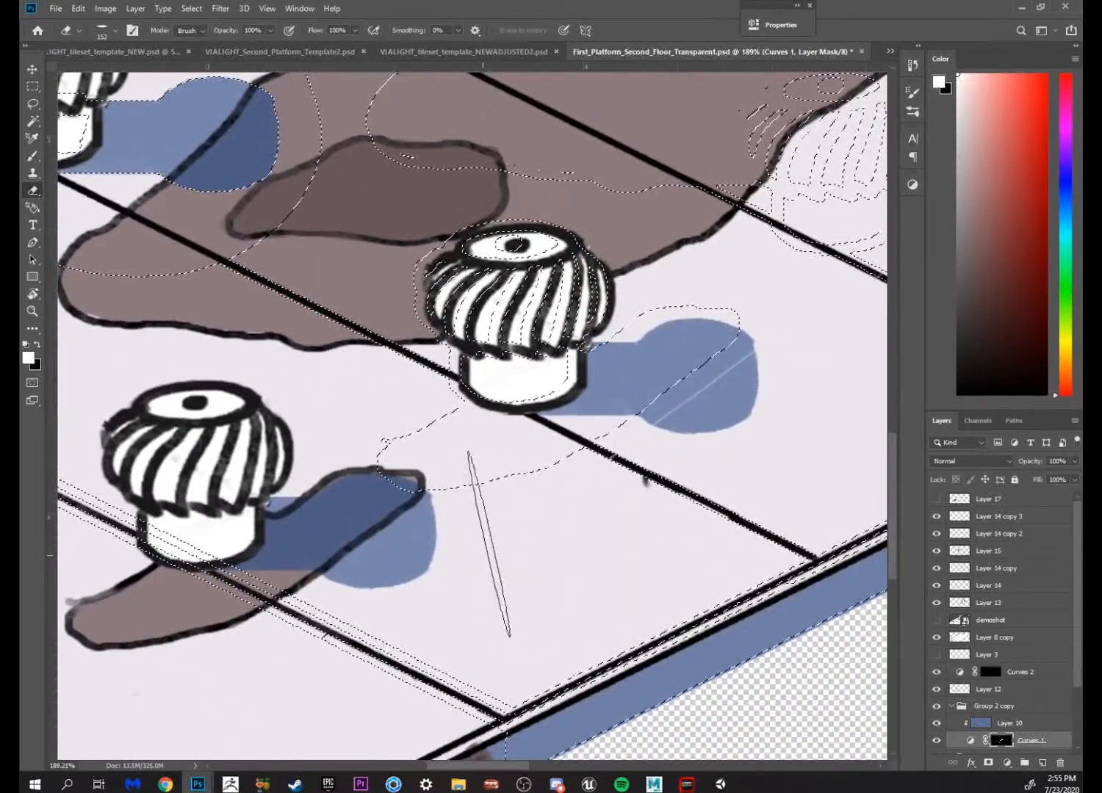
Clear the shadow selection and review the cast shadows of all four roof vents
drag(447, 342, 685, 569)
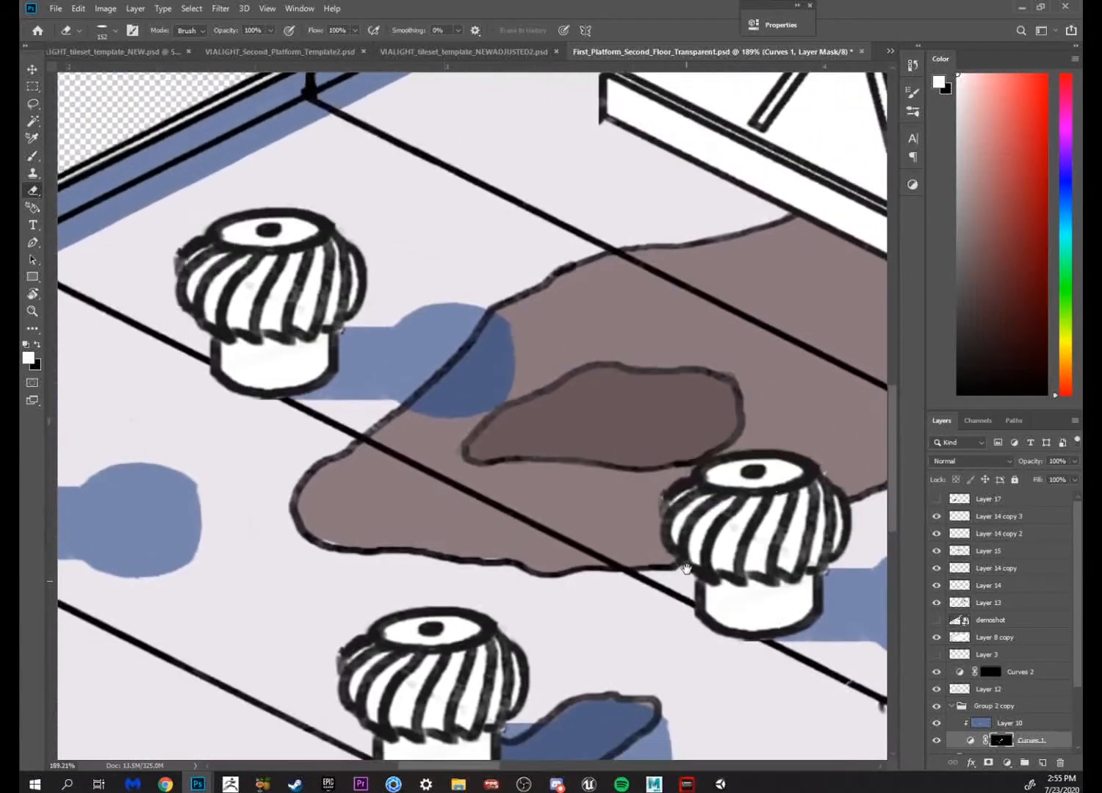
key(z)
drag(474, 259, 448, 299)
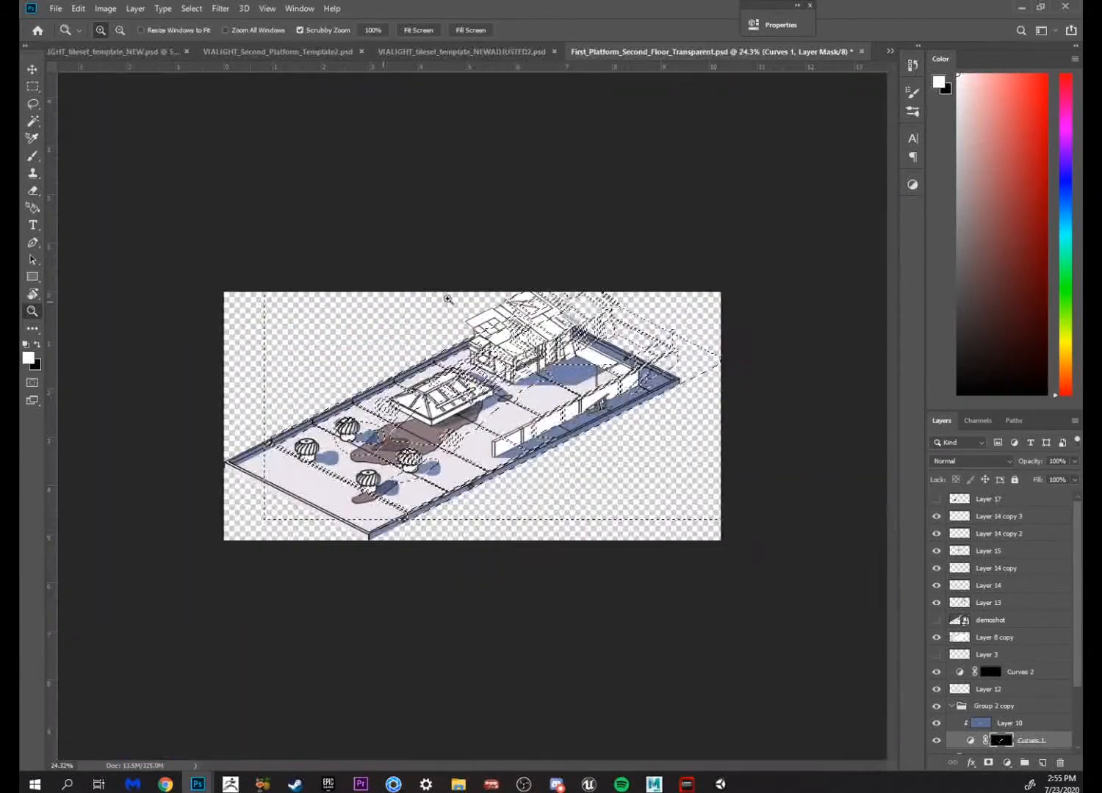
key(m)
click(538, 582)
key(z)
drag(417, 415, 694, 327)
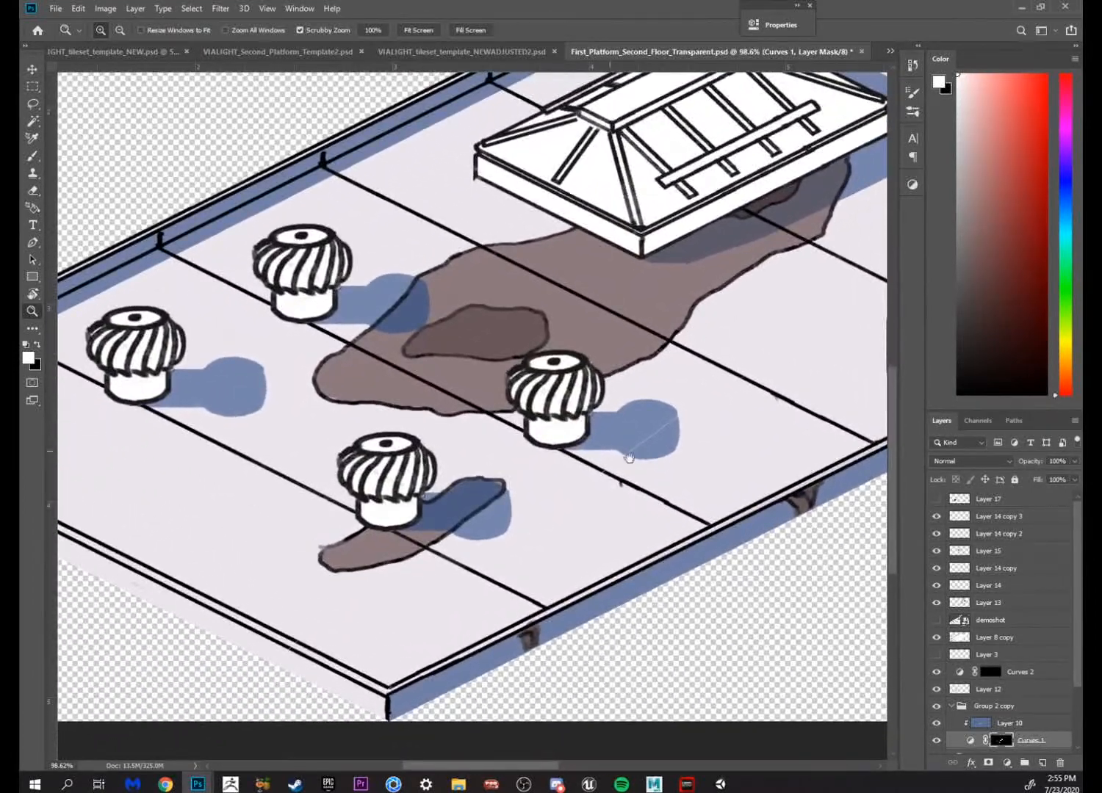
drag(695, 500, 615, 602)
drag(786, 544, 871, 504)
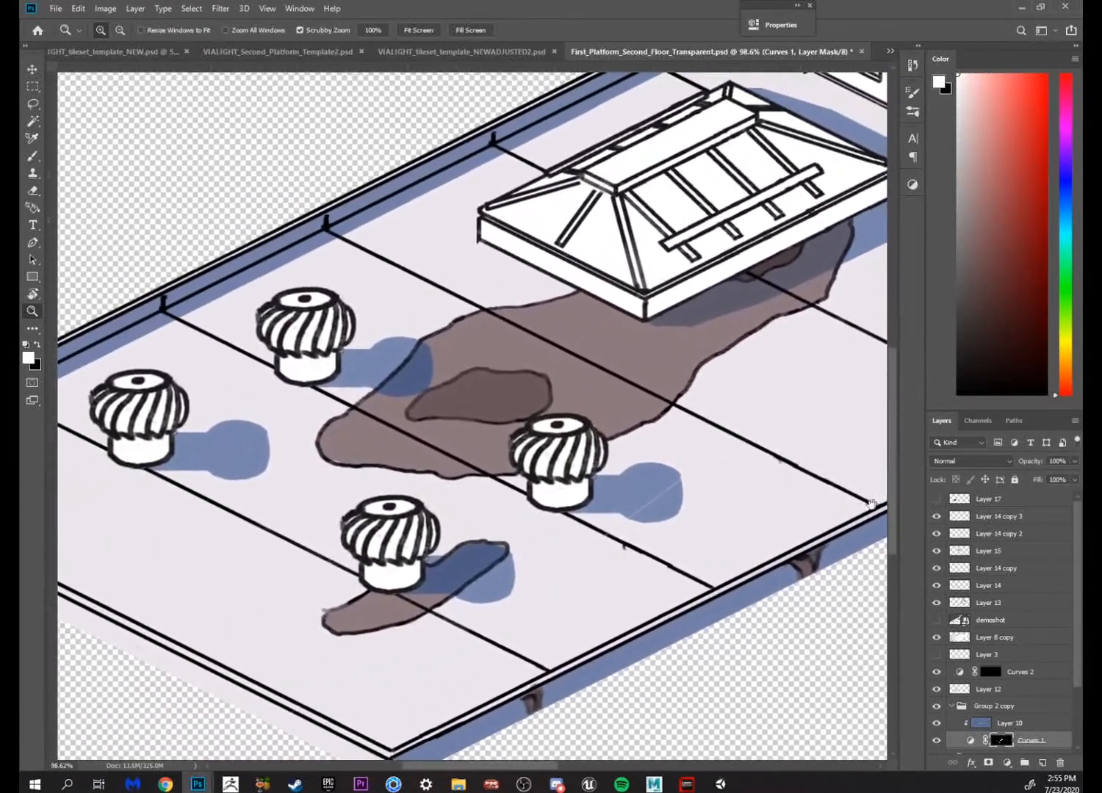
drag(678, 621, 716, 587)
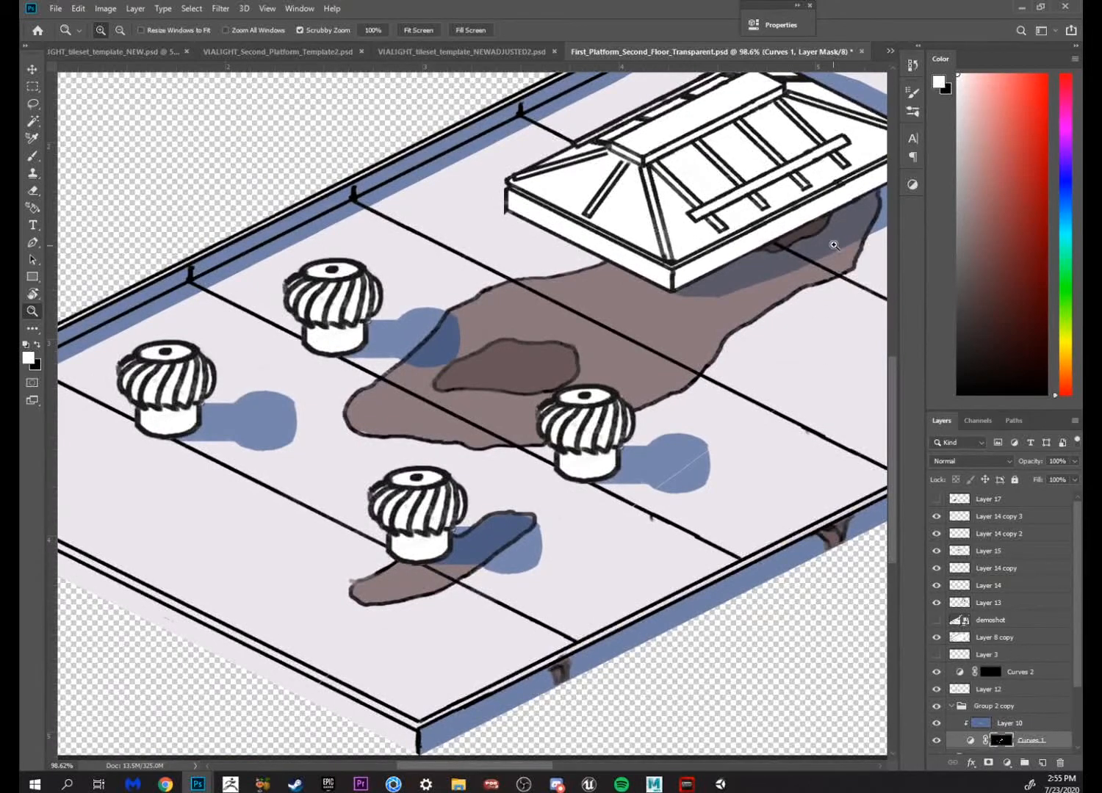
On Layer 10, sample the muted shadow colour beside the skylight and paint it over the vent shadows where they cross the brown stains
key(b)
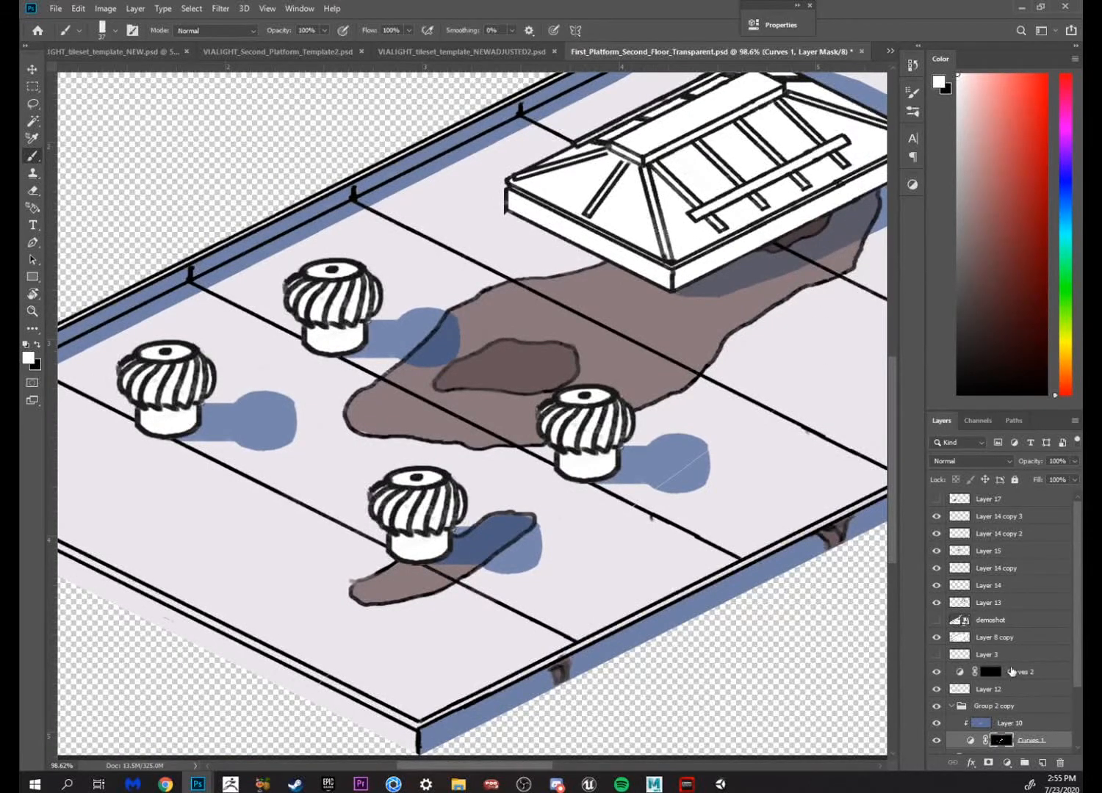
click(984, 724)
alt+click(833, 258)
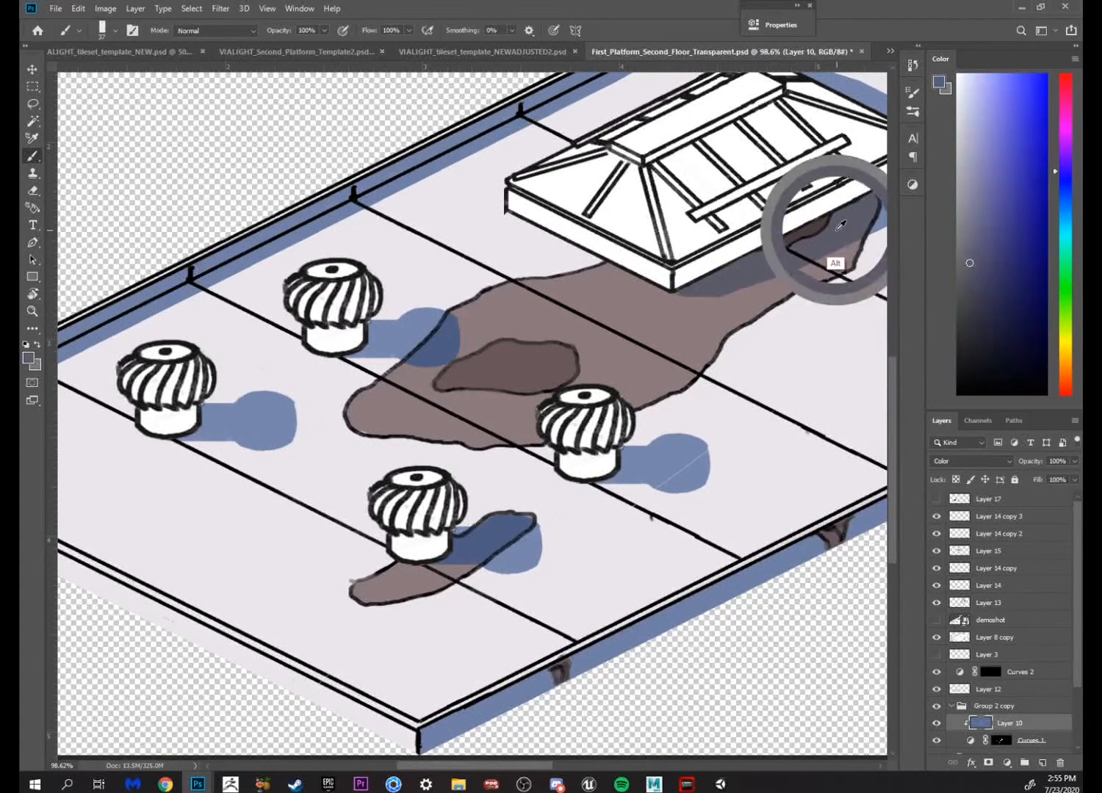
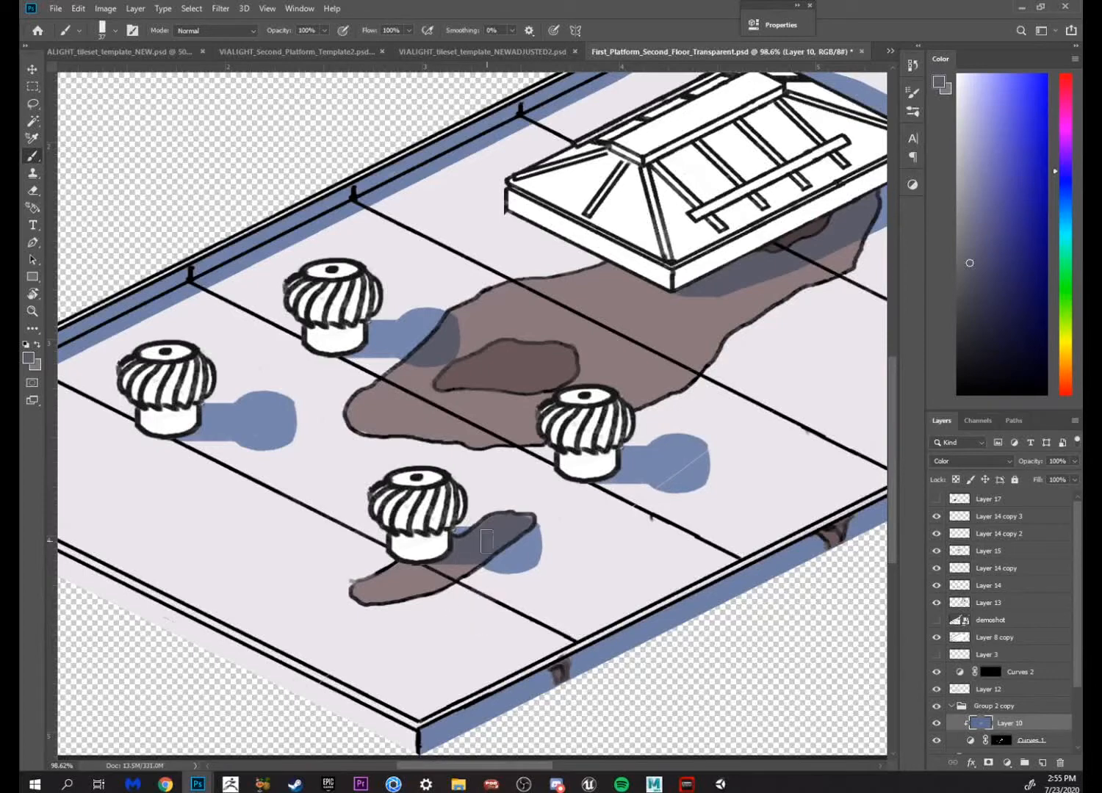
key(z)
drag(639, 595, 616, 592)
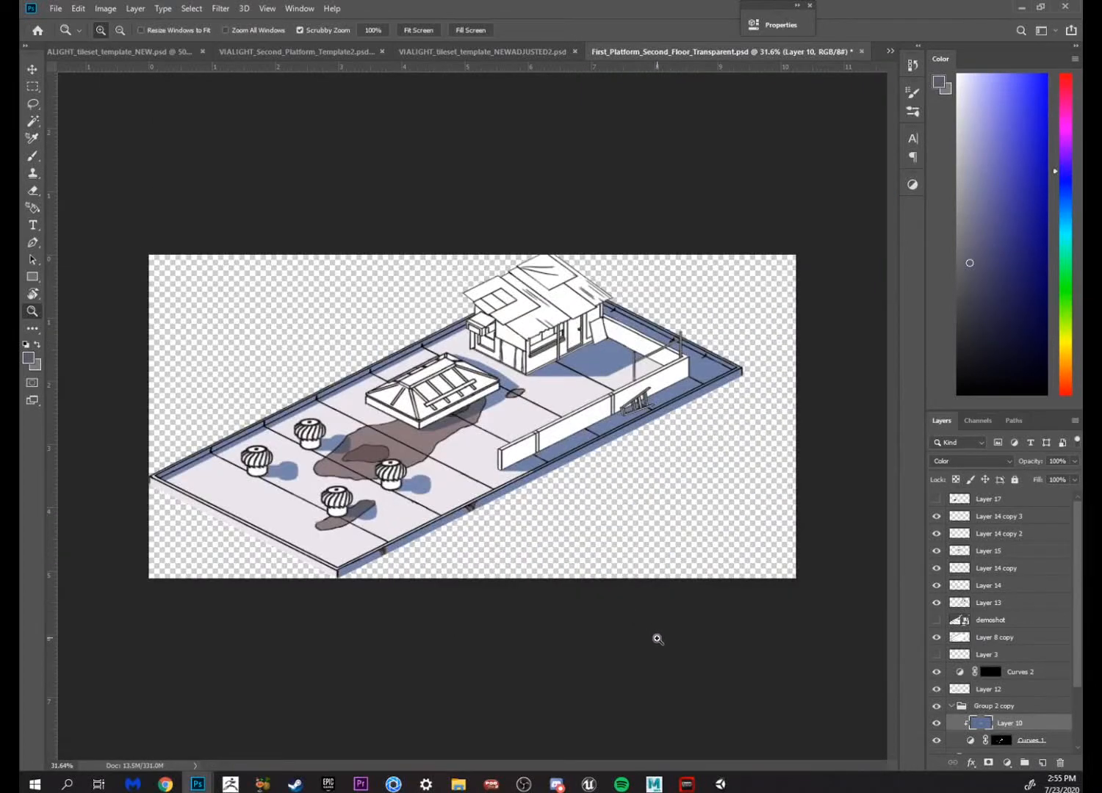
drag(595, 562, 657, 600)
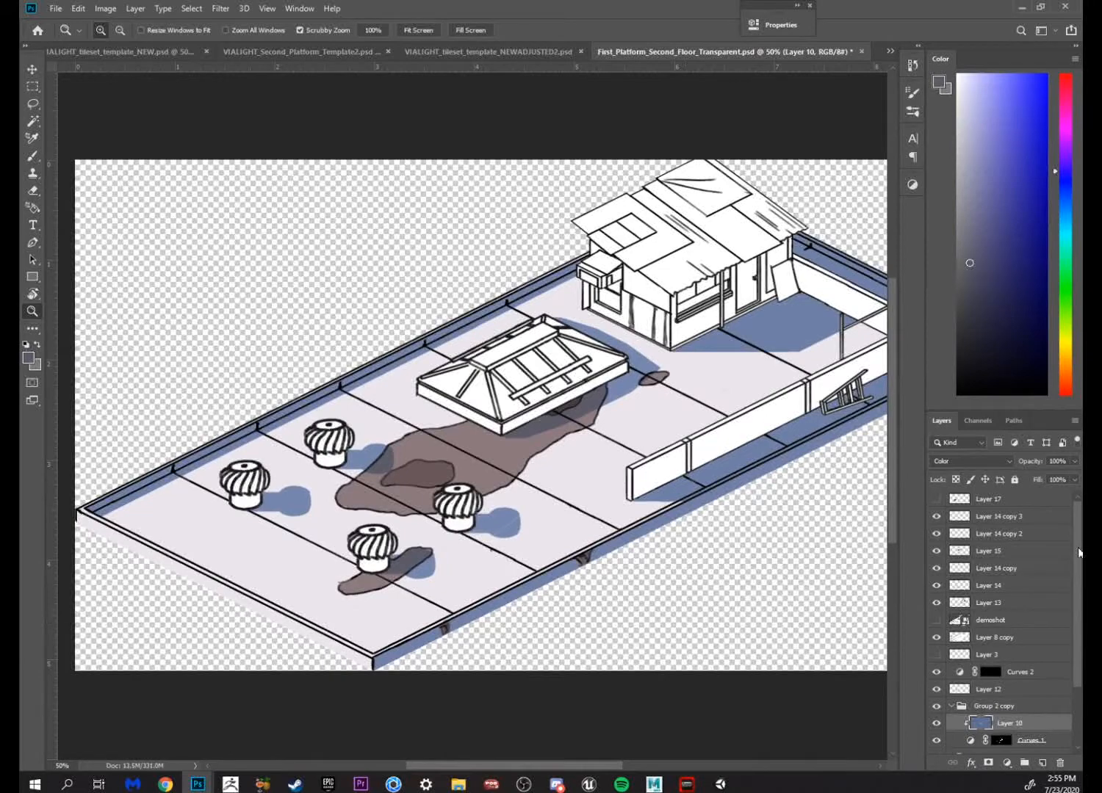
Hide the vent, skylight and hut layers from Layer 13 up to Layer 14 copy 3 and inspect the bare rooftop floor
drag(935, 602, 932, 526)
drag(754, 543, 696, 559)
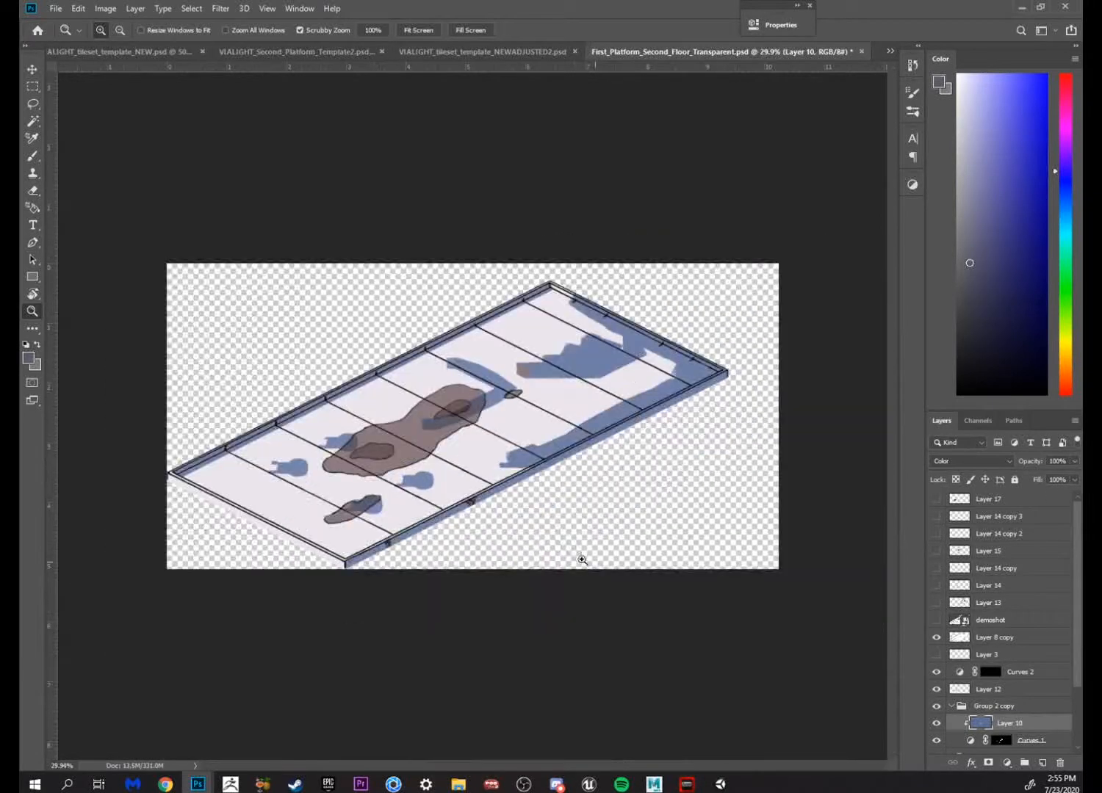
drag(520, 499, 560, 501)
drag(598, 542, 652, 545)
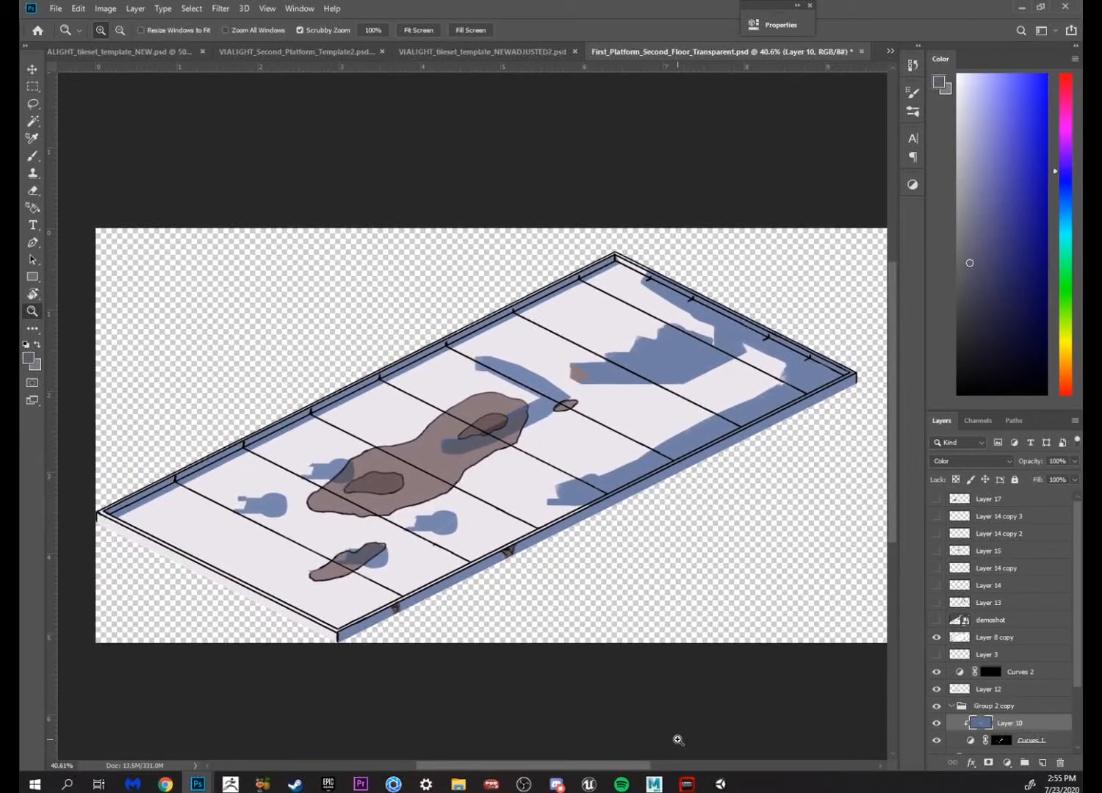
drag(541, 527, 637, 526)
drag(609, 523, 726, 493)
drag(727, 499, 674, 594)
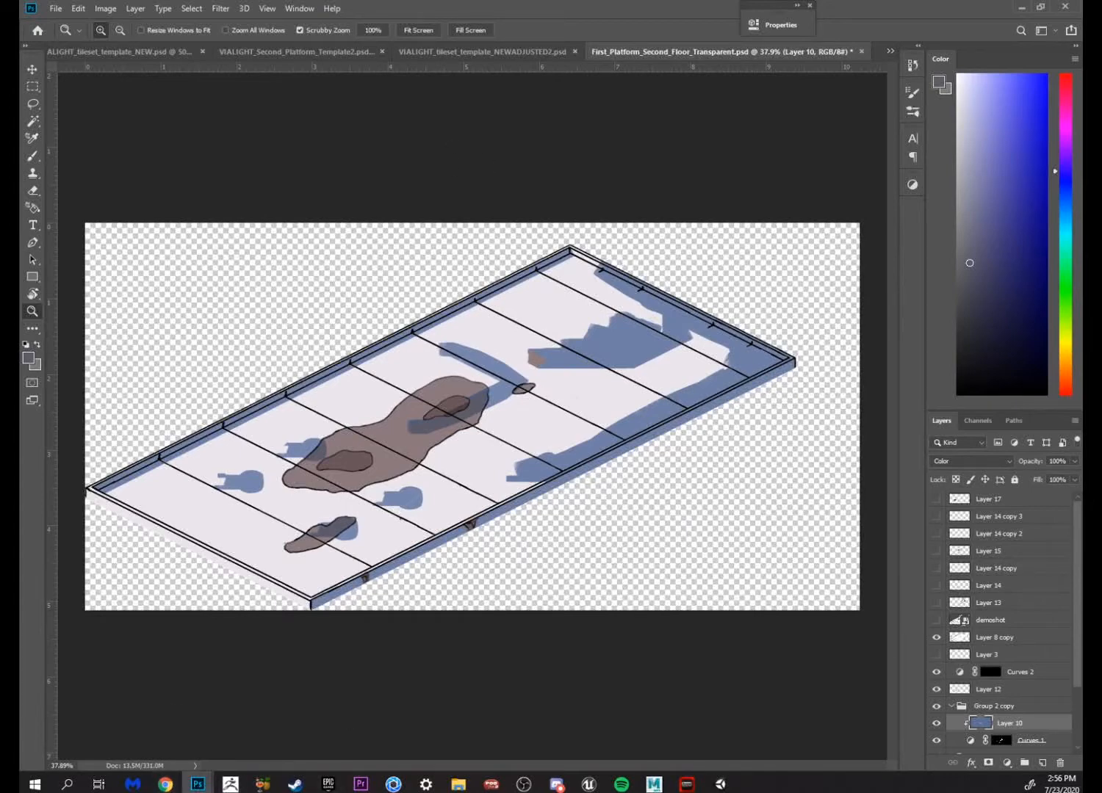
Switch to Google Drive and browse the Color Source and Rooftop Design Ref folders for colour and rooftop references
key(alt+Tab)
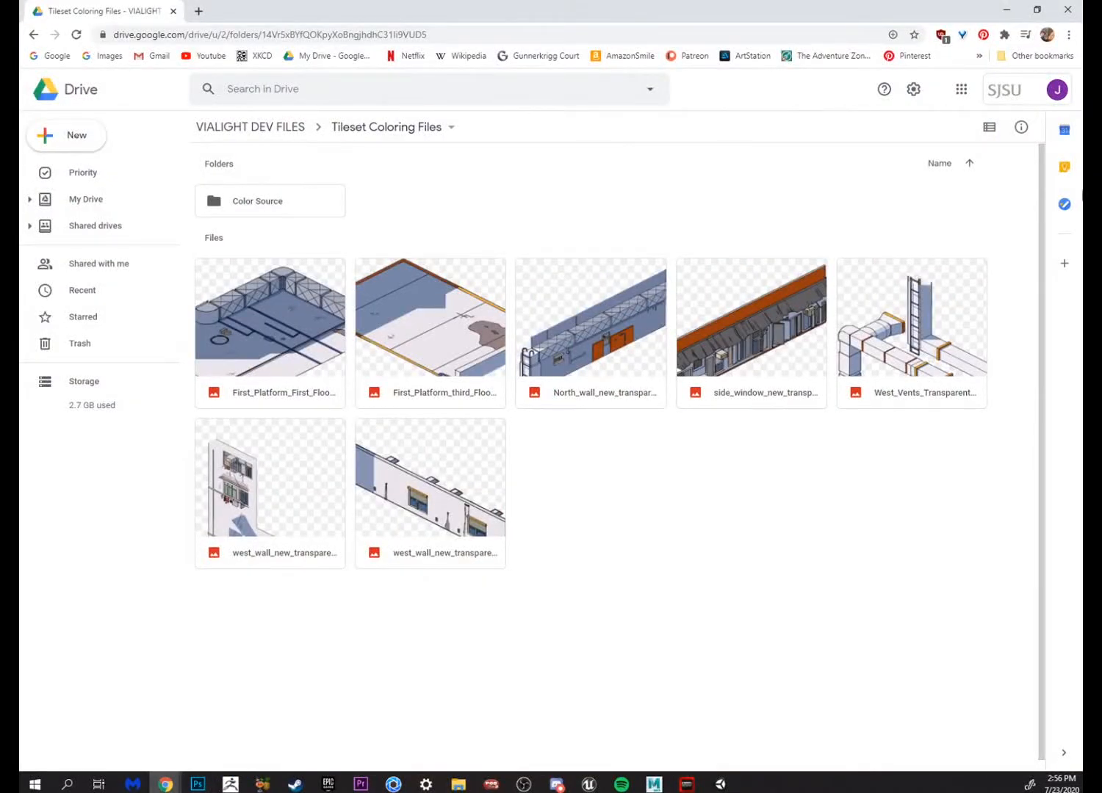
double_click(279, 206)
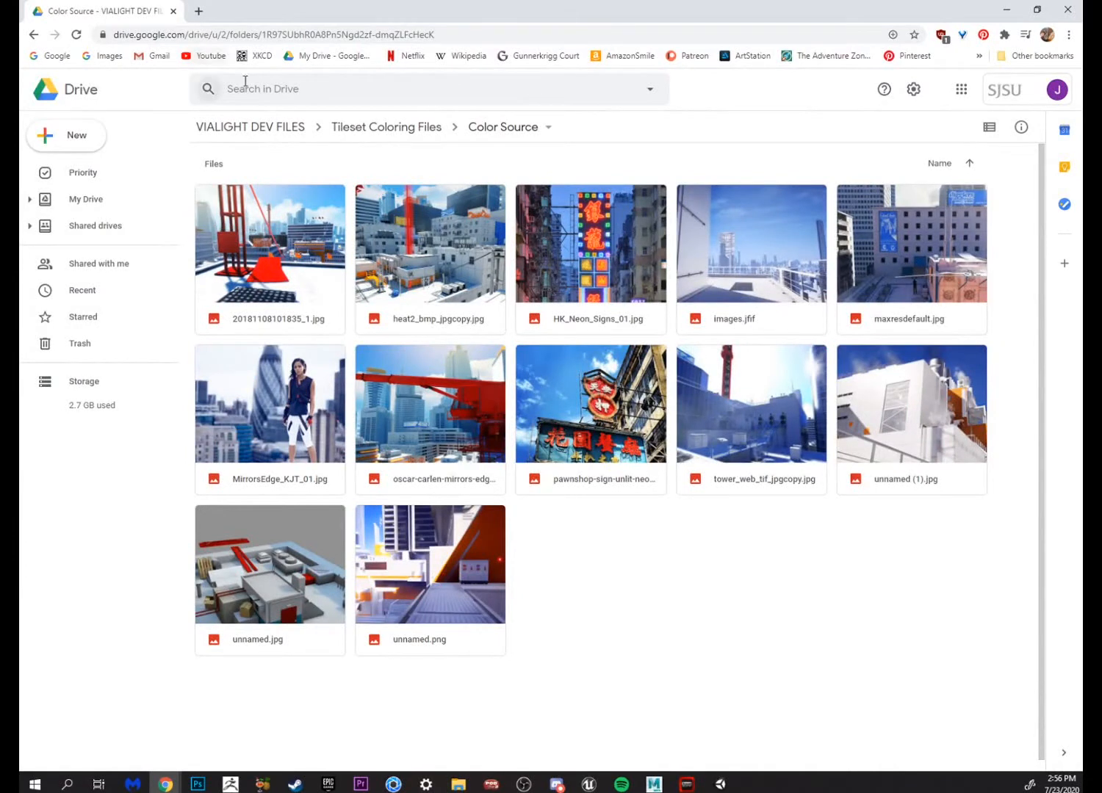
click(286, 127)
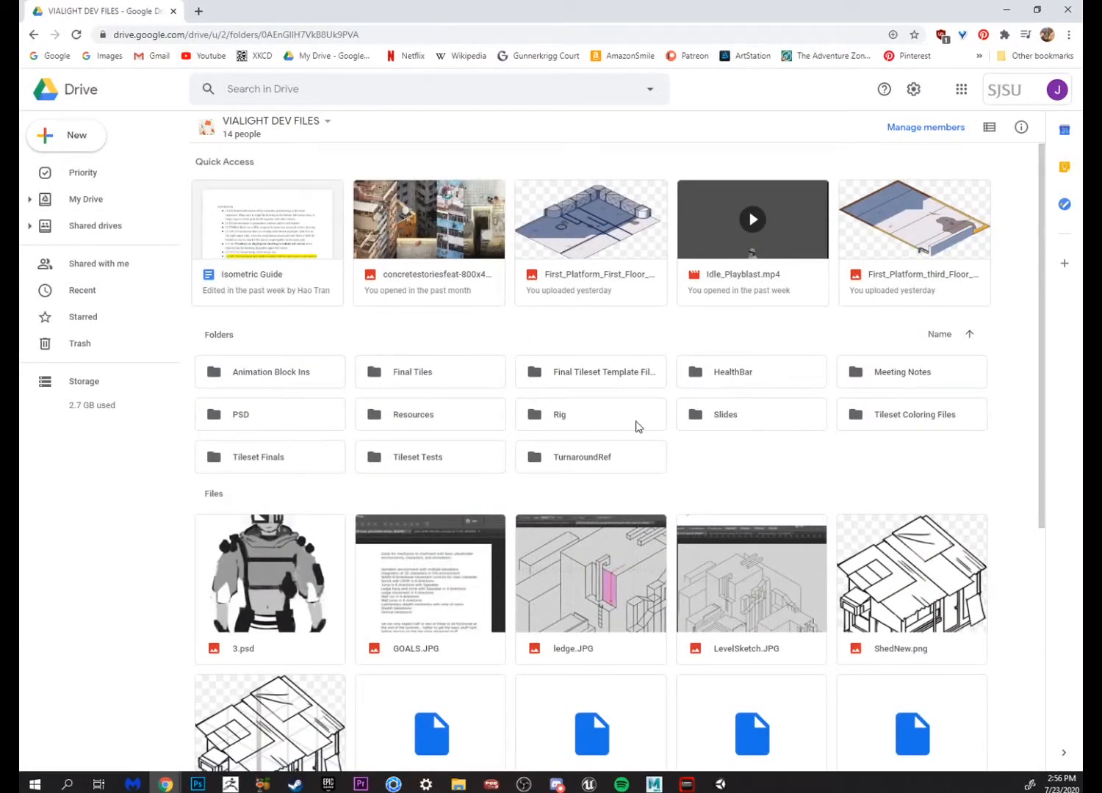
double_click(420, 425)
click(291, 210)
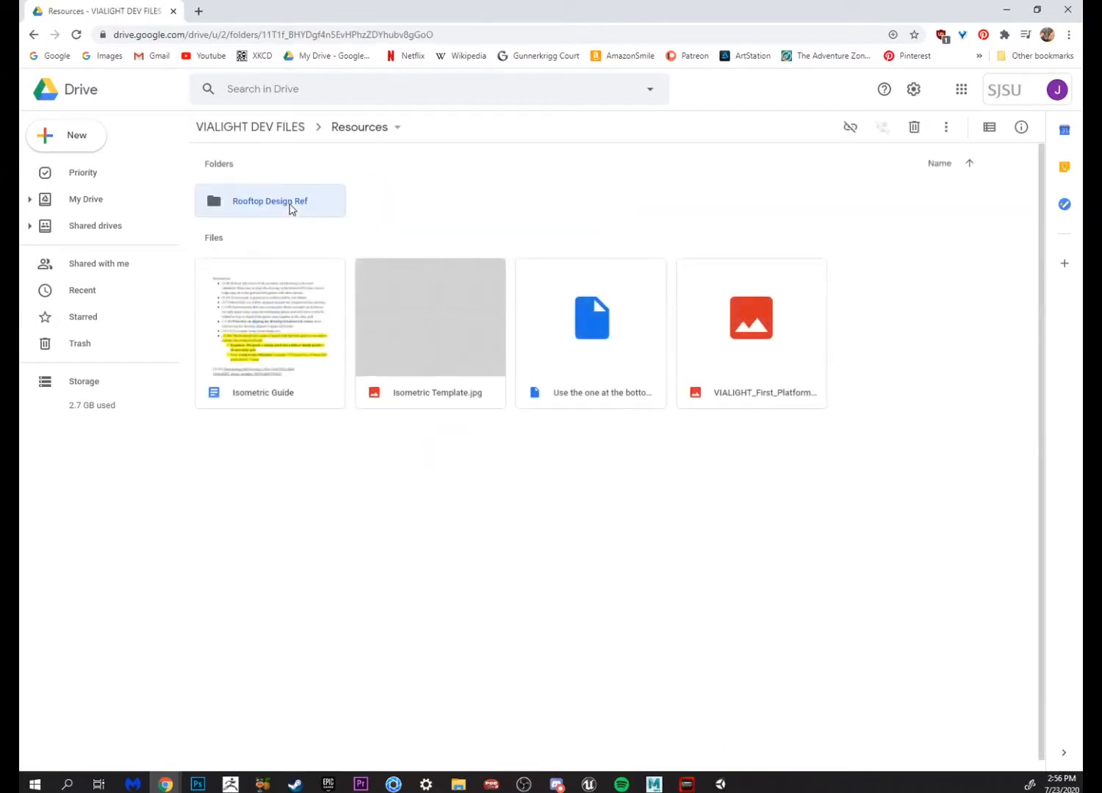
double_click(292, 209)
scroll(668, 645, down, 2)
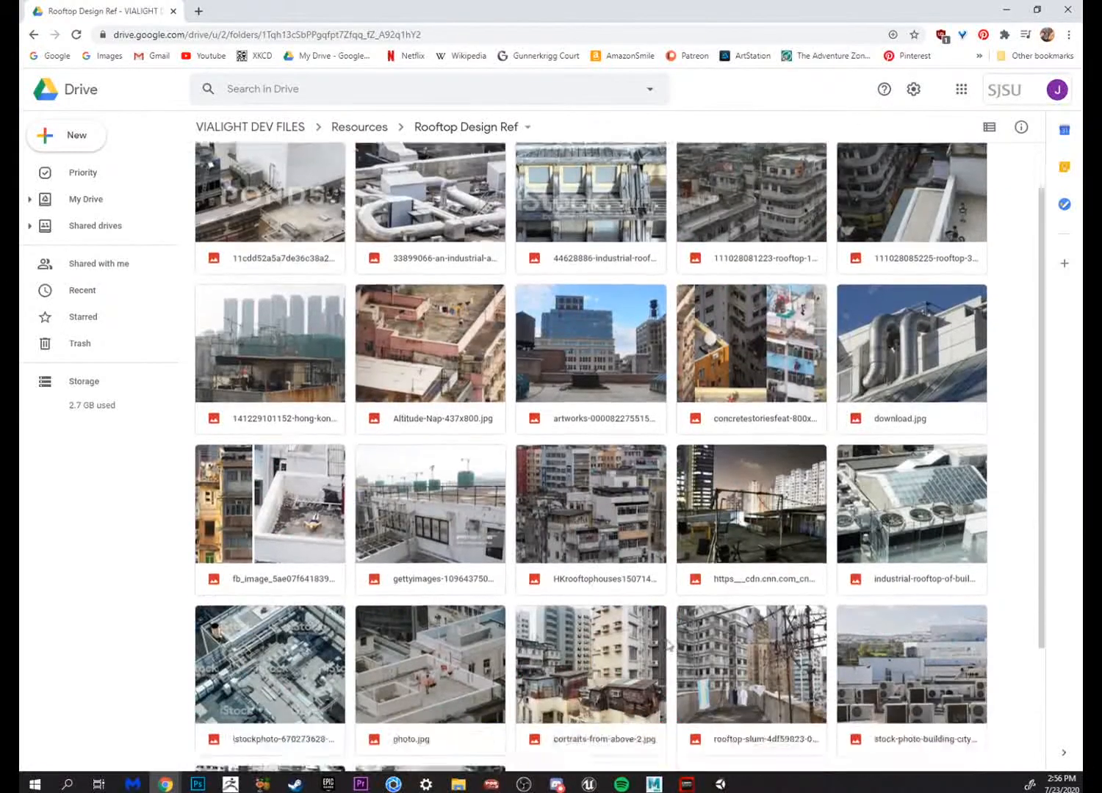
scroll(668, 645, down, 2)
scroll(564, 536, up, 3)
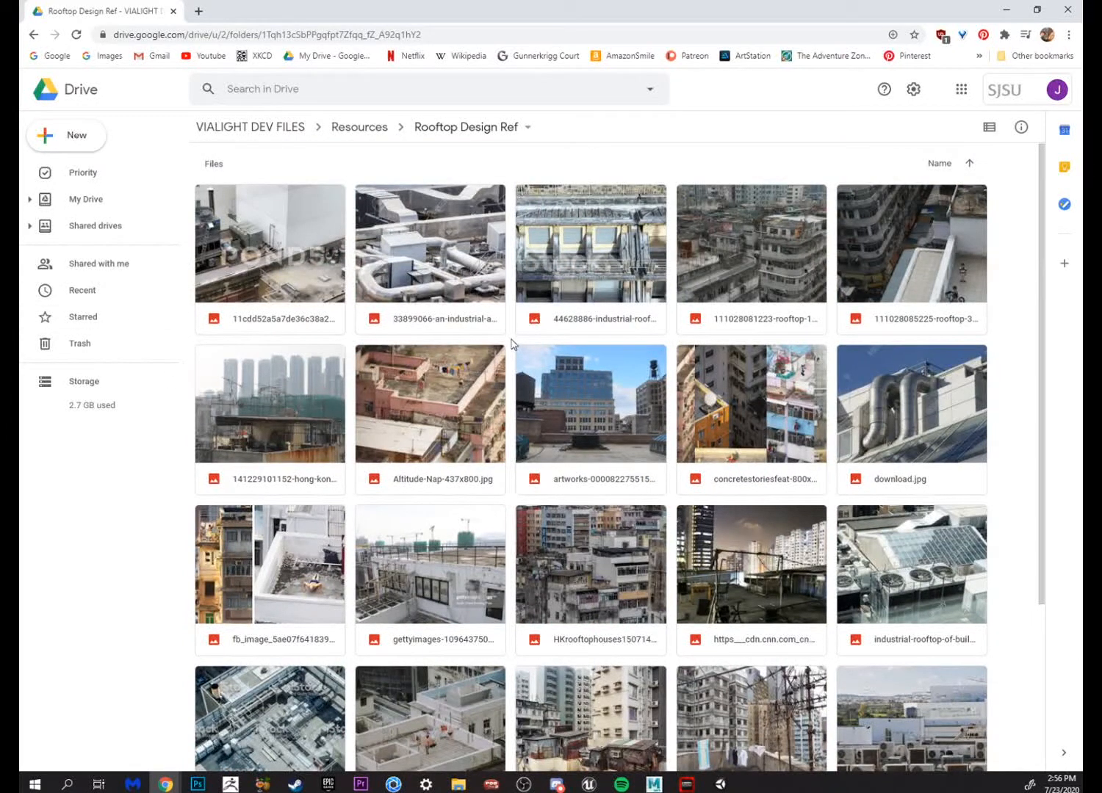
click(1006, 8)
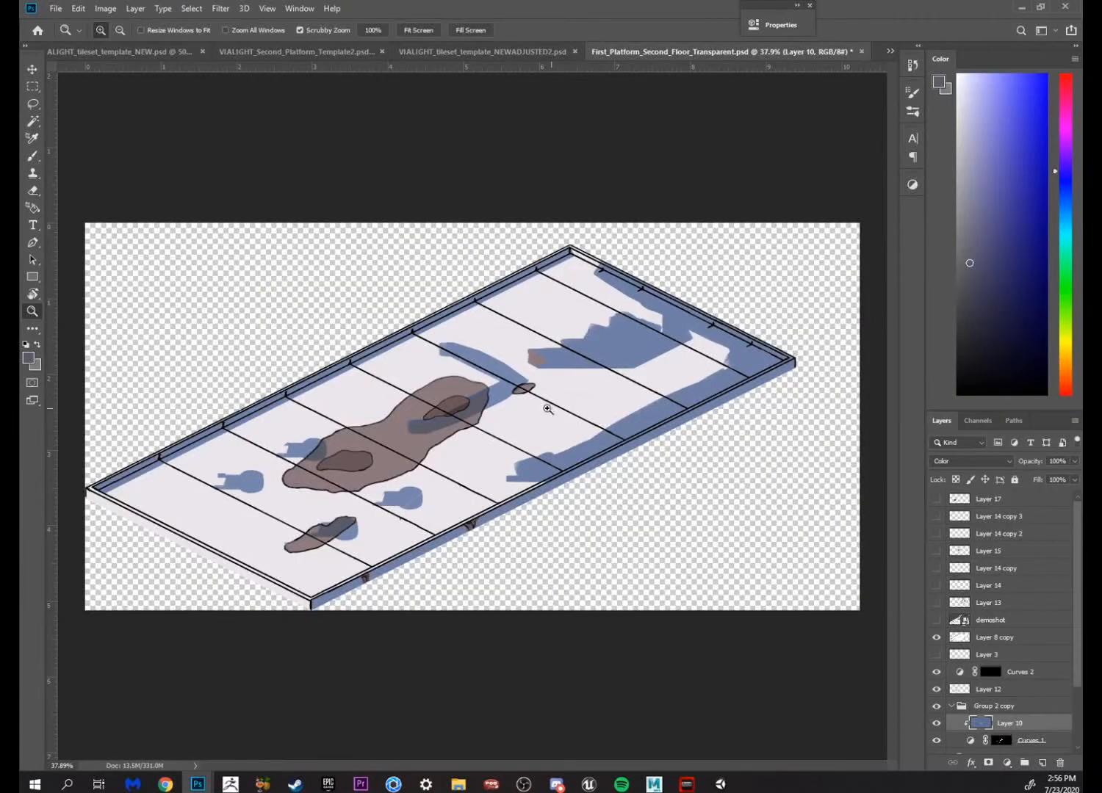
drag(484, 420, 626, 387)
drag(626, 387, 530, 440)
drag(559, 441, 537, 445)
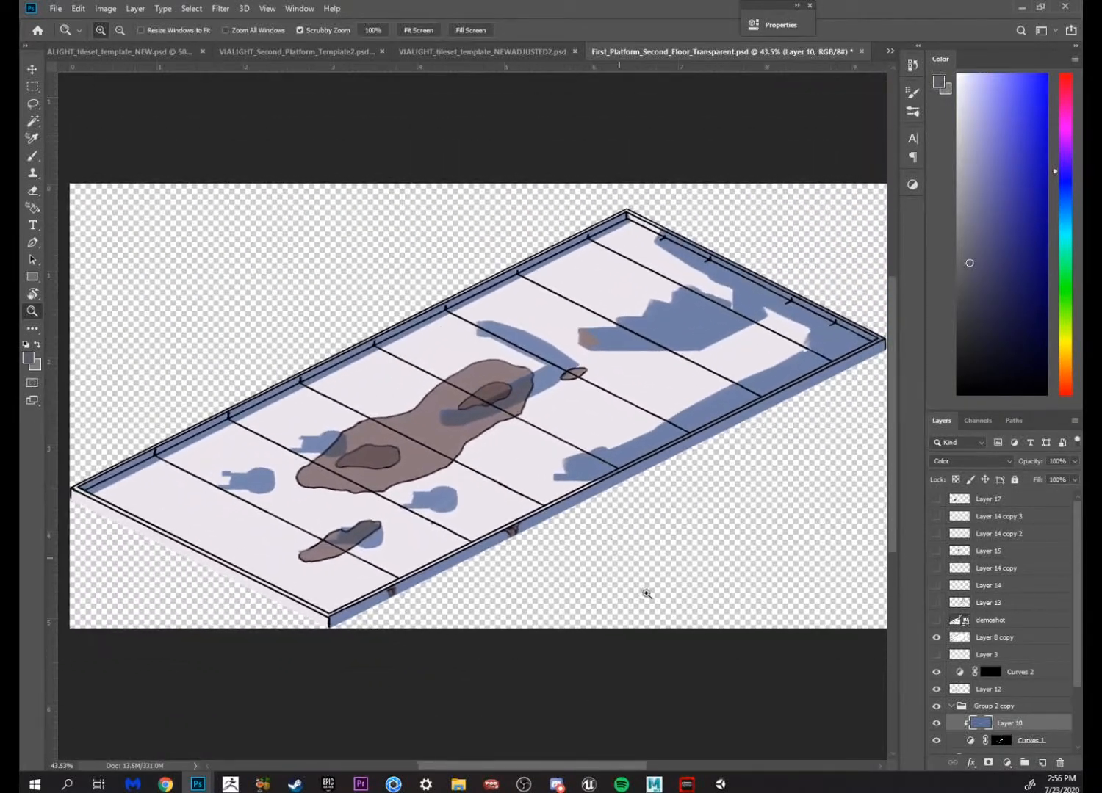
Switch to the Unity Scene_Rooftop_Tests scene and find the coloured rooftop tiles
click(720, 783)
scroll(409, 346, down, 12)
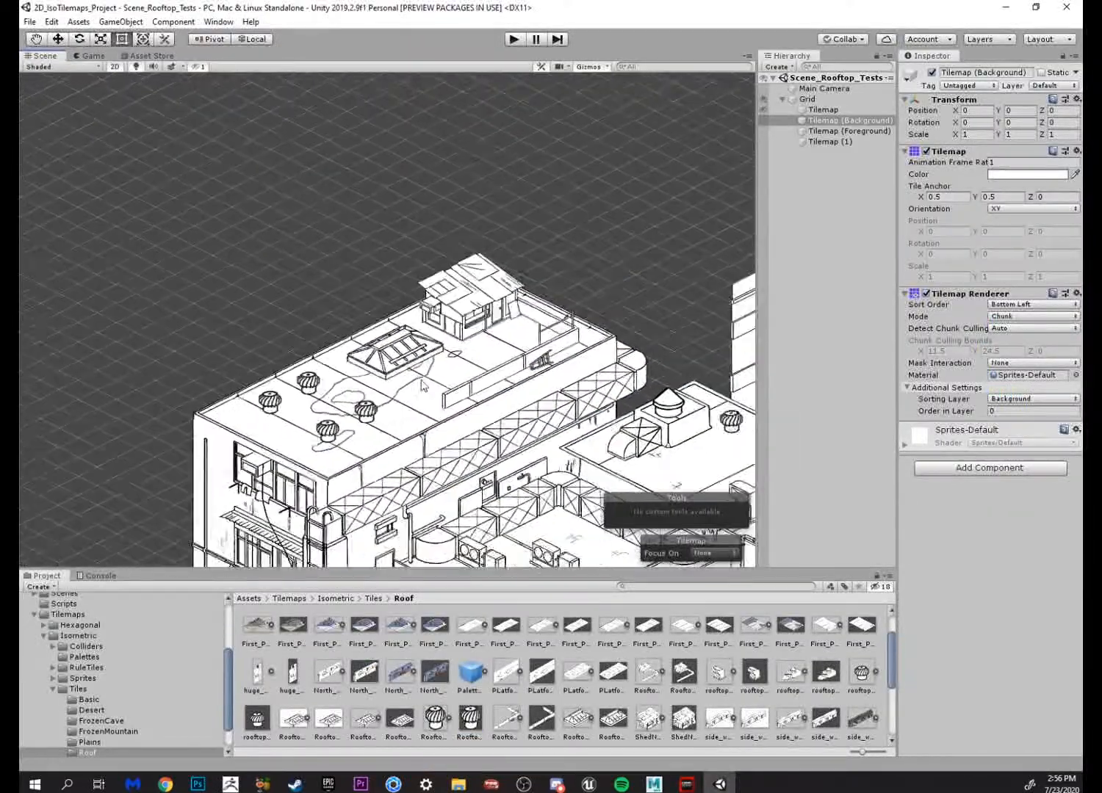
drag(224, 272, 496, 530)
drag(366, 408, 443, 426)
scroll(444, 367, up, 10)
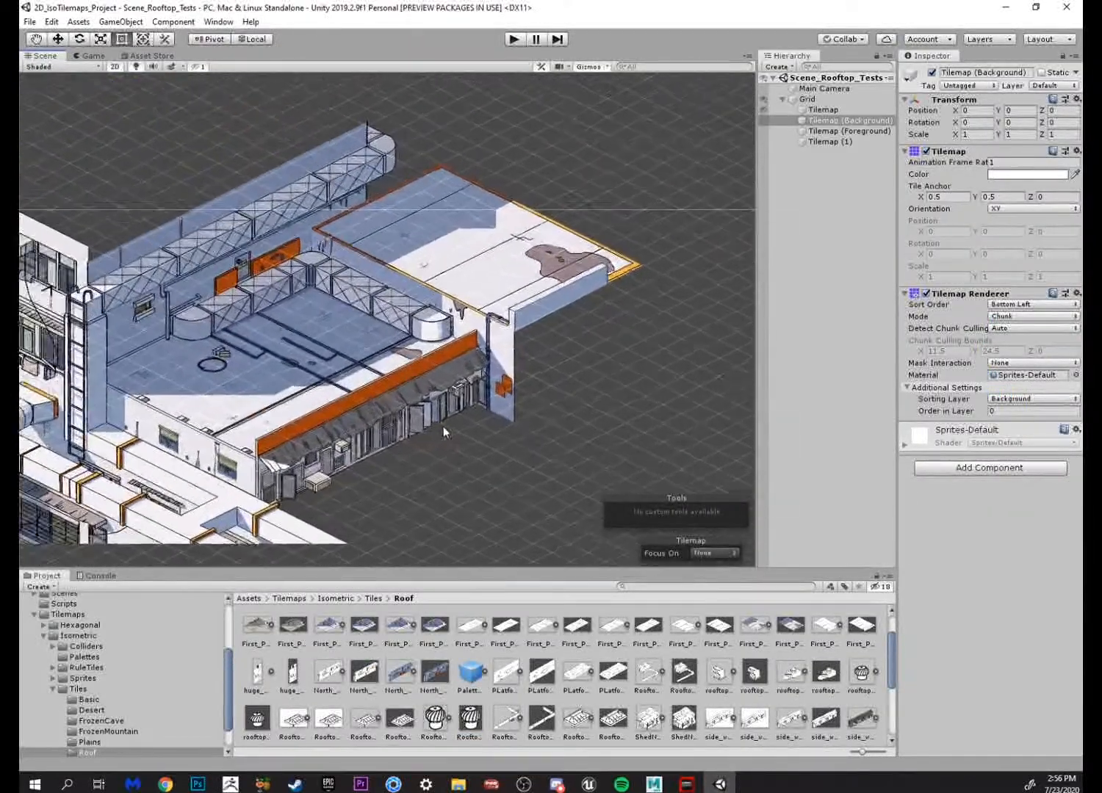
scroll(446, 313, up, 6)
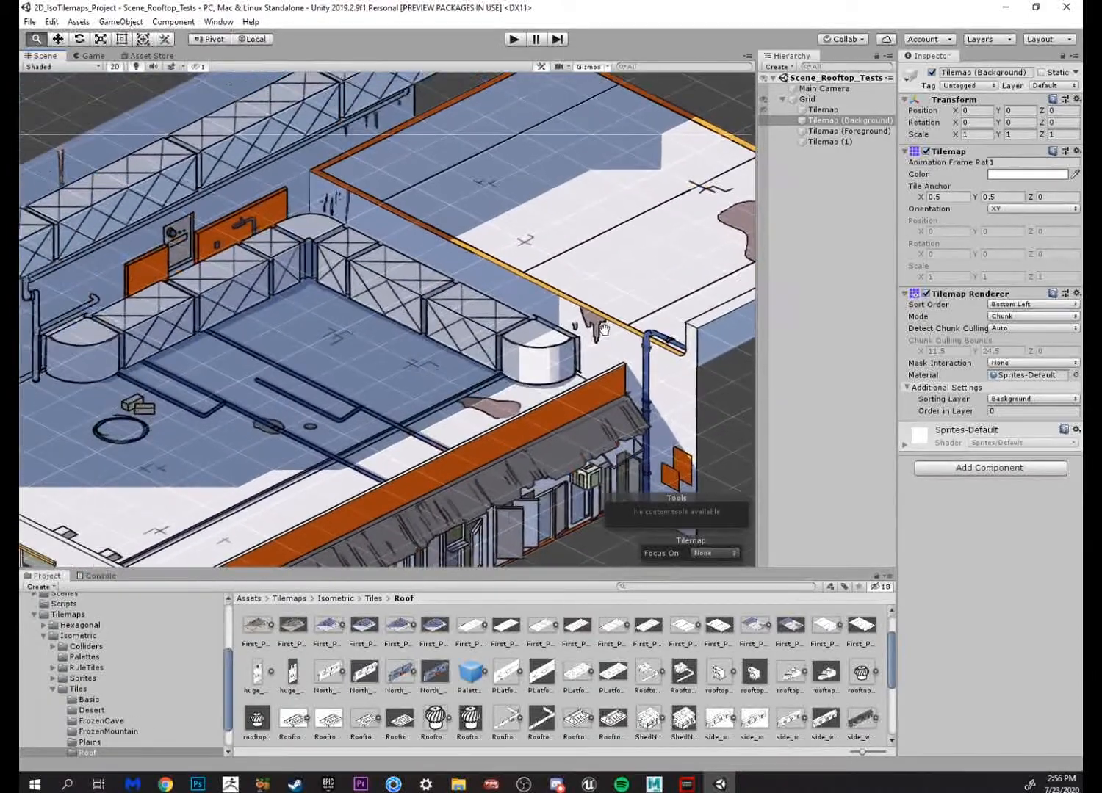
Examine the accent colours and cast shadows on the coloured pipes, windows, walls and roof edges up close
drag(412, 339, 474, 204)
drag(361, 358, 631, 191)
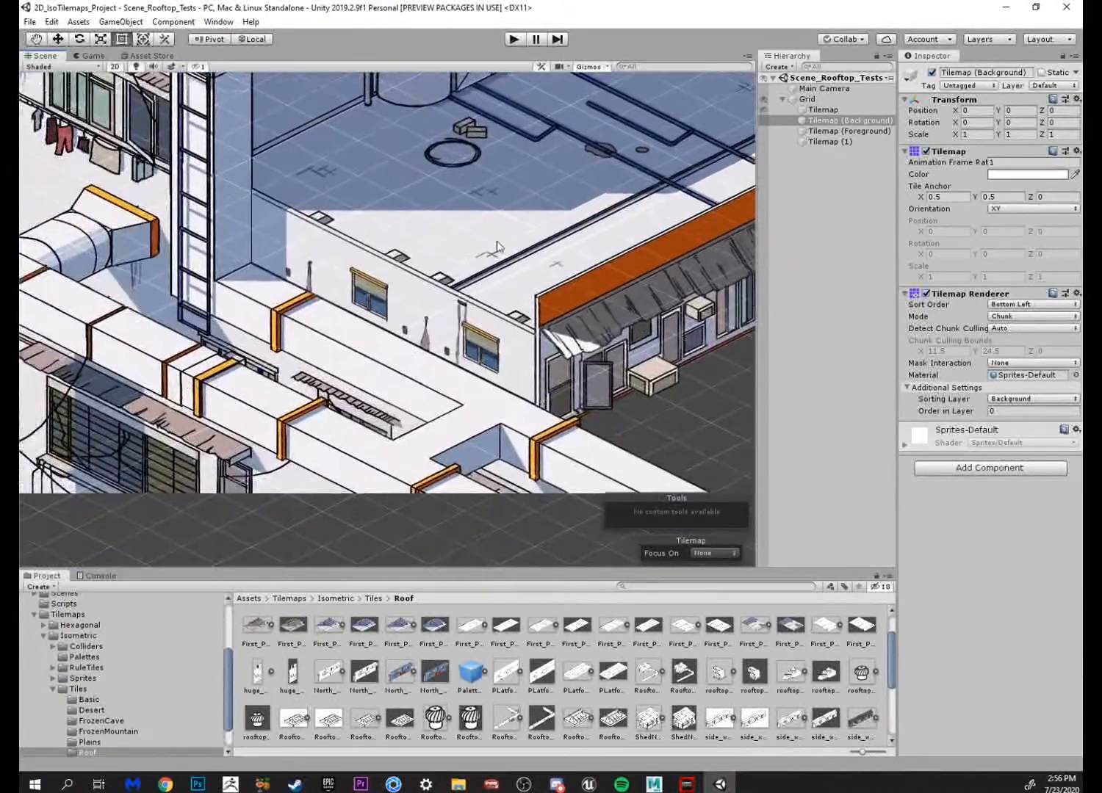
drag(418, 242, 587, 365)
drag(499, 271, 361, 181)
drag(561, 237, 245, 338)
drag(555, 268, 416, 393)
scroll(588, 357, up, 1)
drag(496, 228, 536, 344)
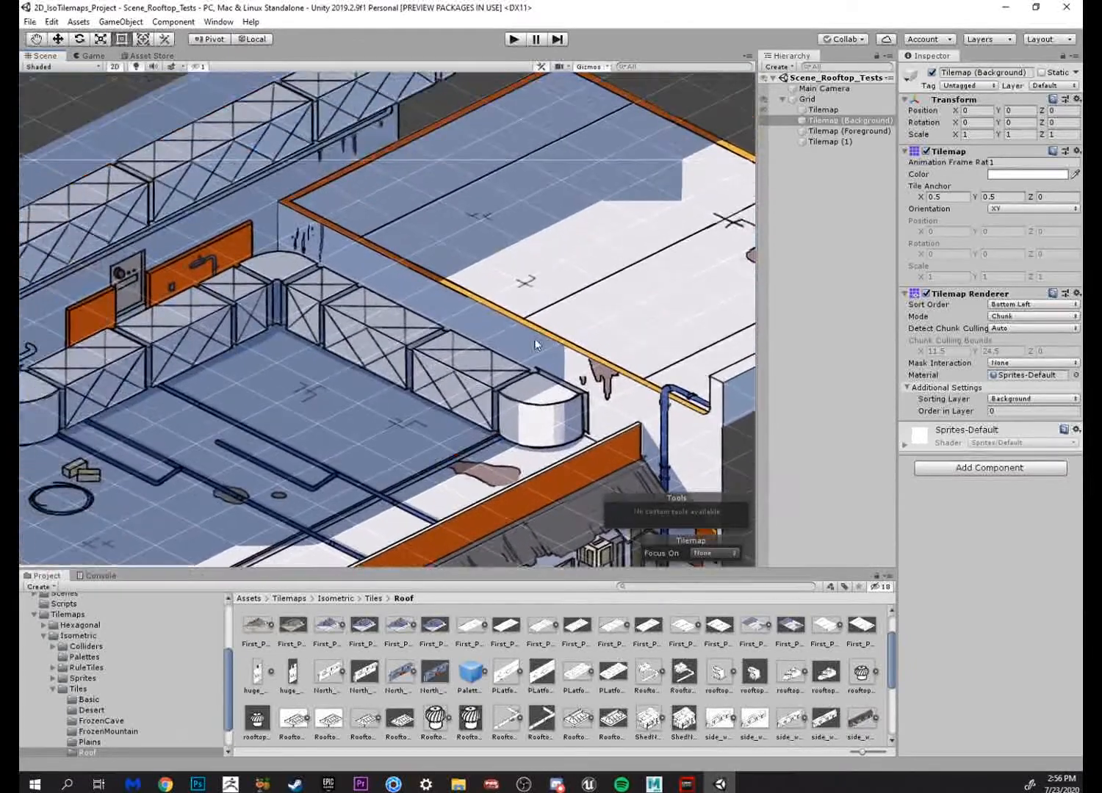
Examine the colour scheme of the whole coloured building, from the left wall to the upper roof platform
scroll(440, 316, down, 4)
scroll(297, 322, down, 3)
drag(316, 319, 456, 317)
scroll(456, 317, down, 1)
scroll(458, 413, up, 2)
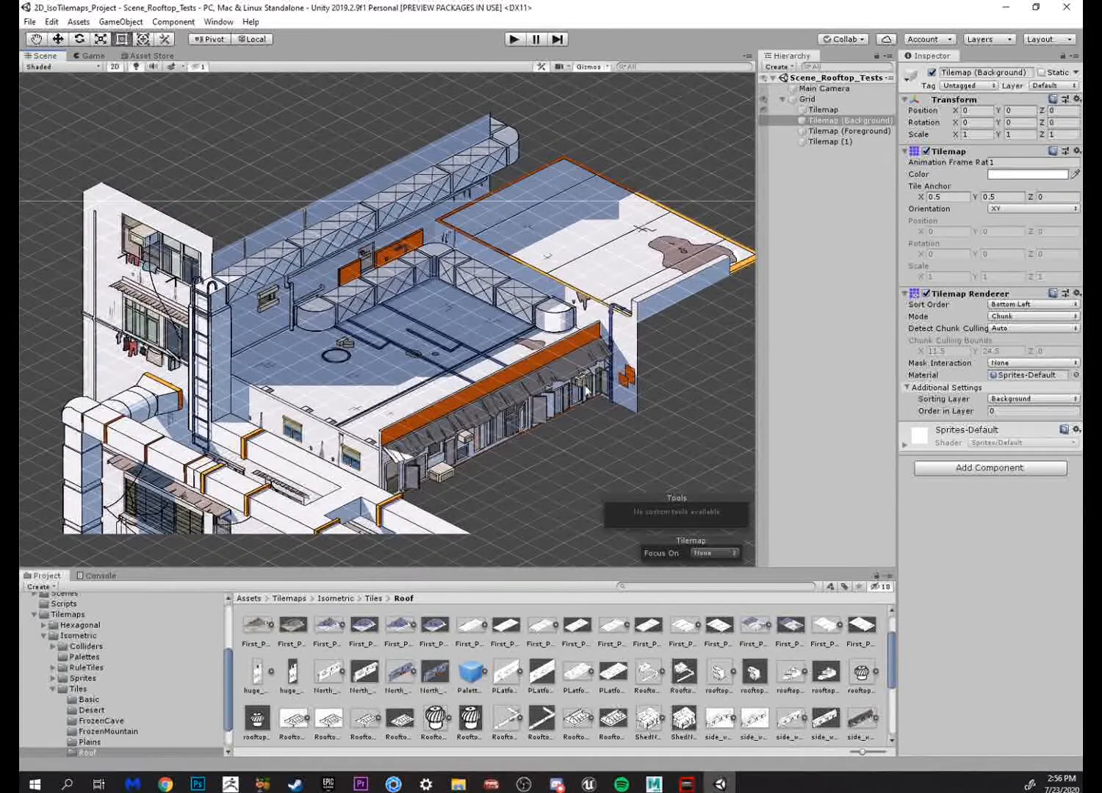
drag(532, 475, 515, 481)
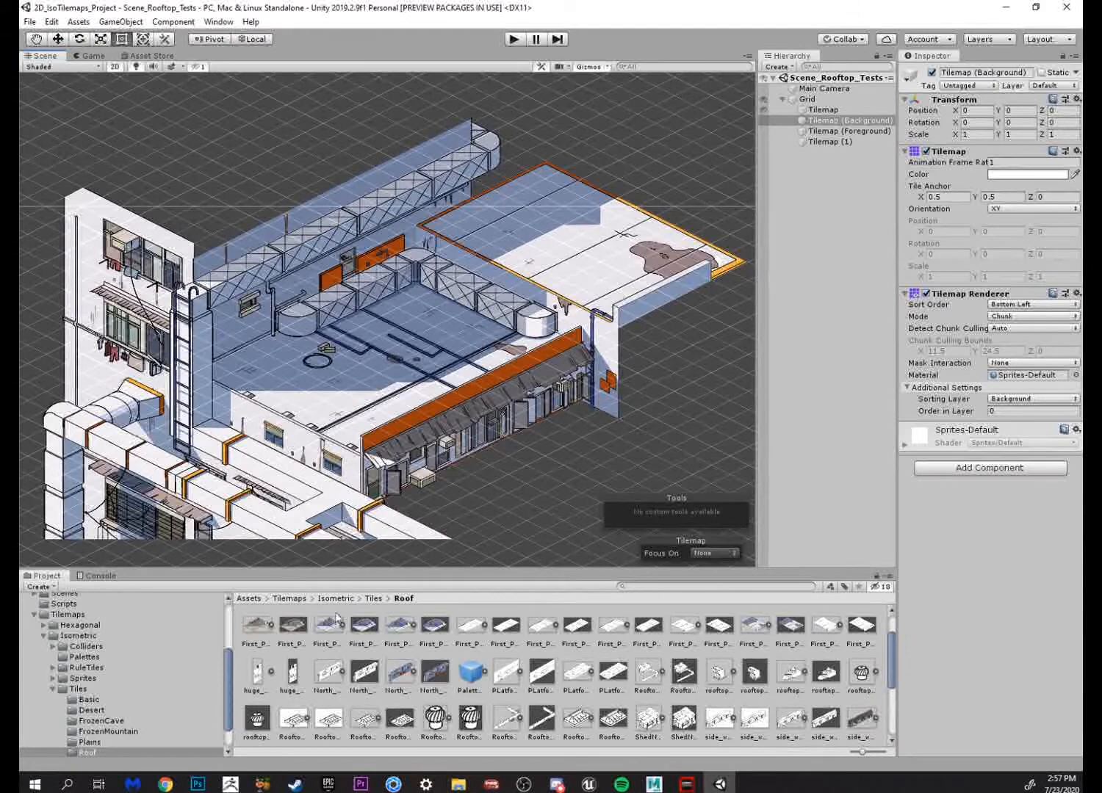
Switch back to First_Platform_Second_Floor_Transparent.psd in Photoshop and inspect the floor, edge trim, stains and shadows
mouse_move(196, 783)
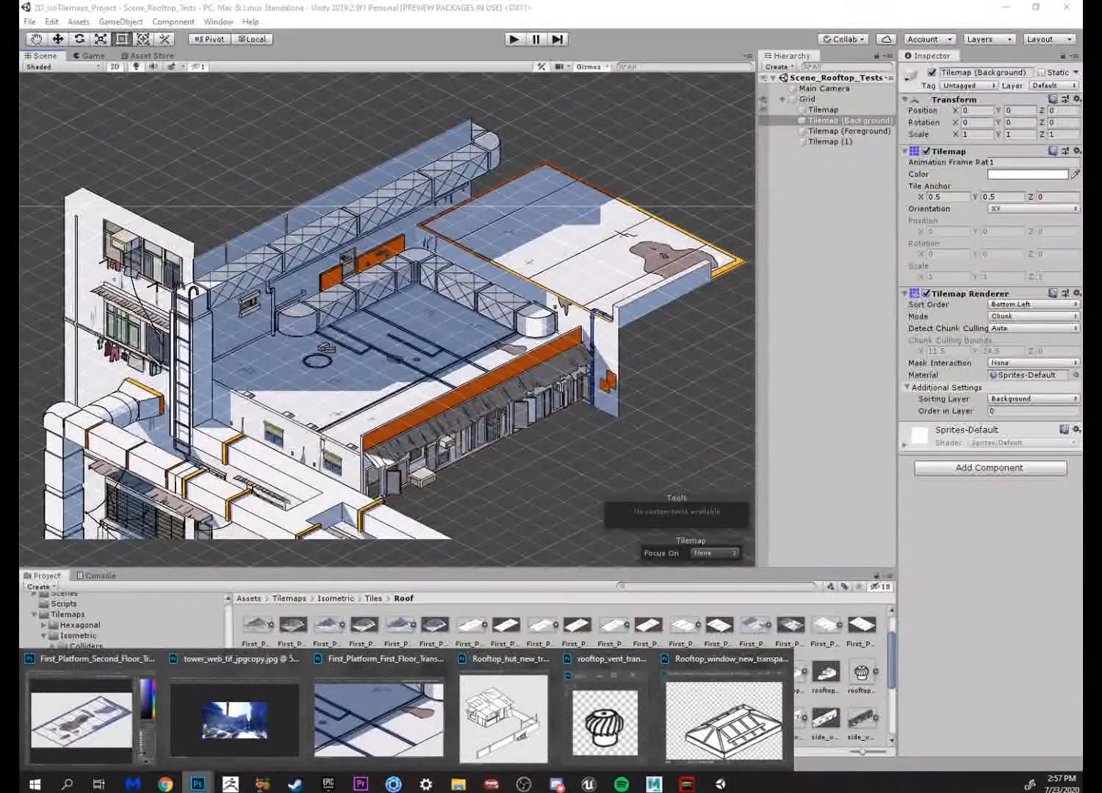
click(133, 735)
drag(419, 455, 550, 418)
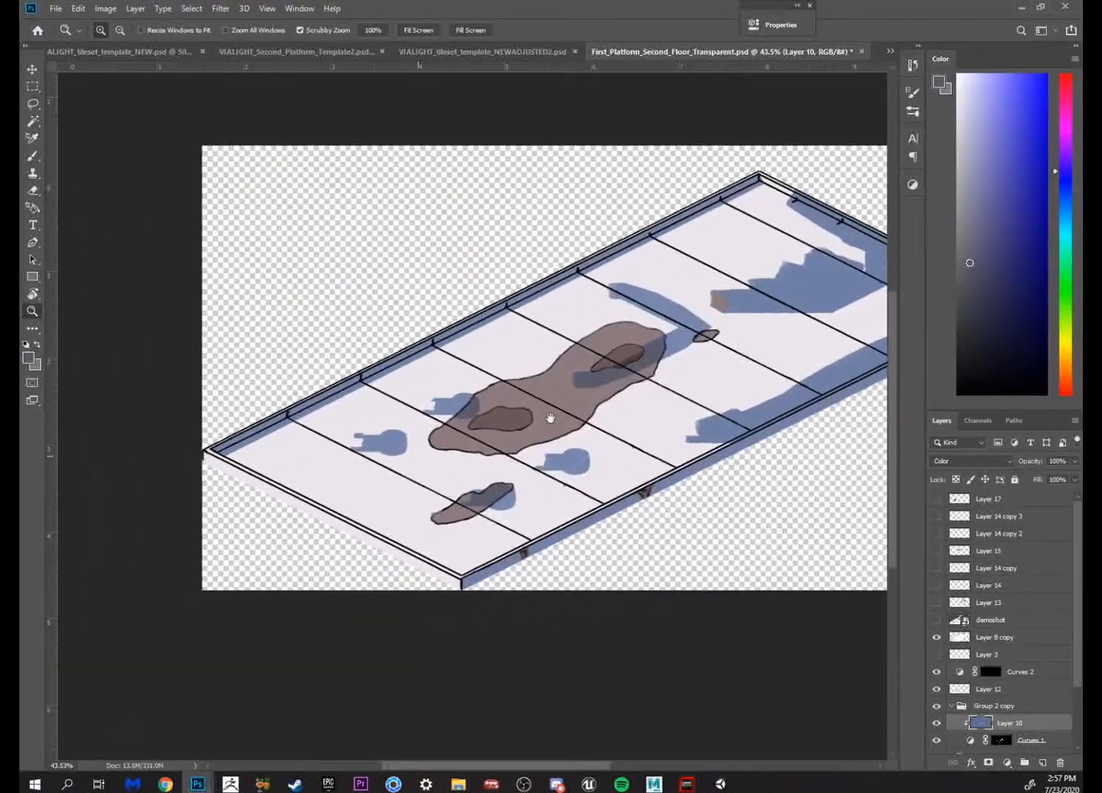
drag(285, 467, 338, 459)
drag(489, 506, 218, 529)
drag(551, 545, 511, 534)
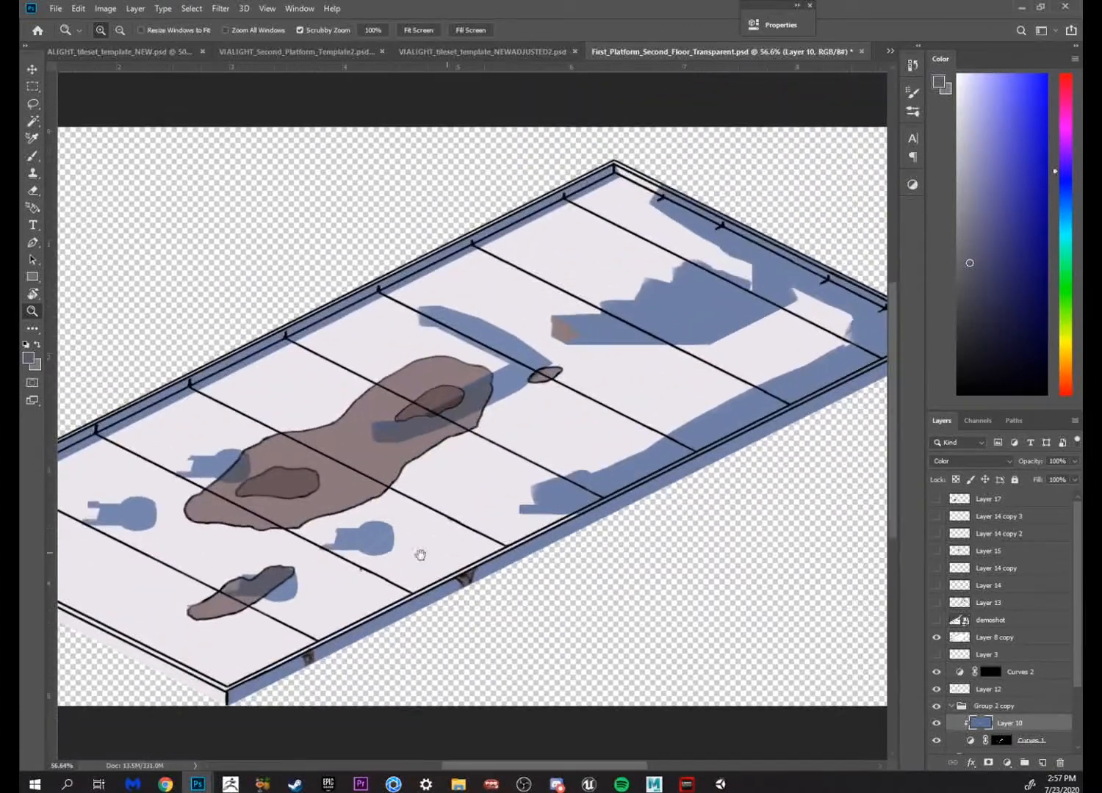
drag(420, 556, 479, 553)
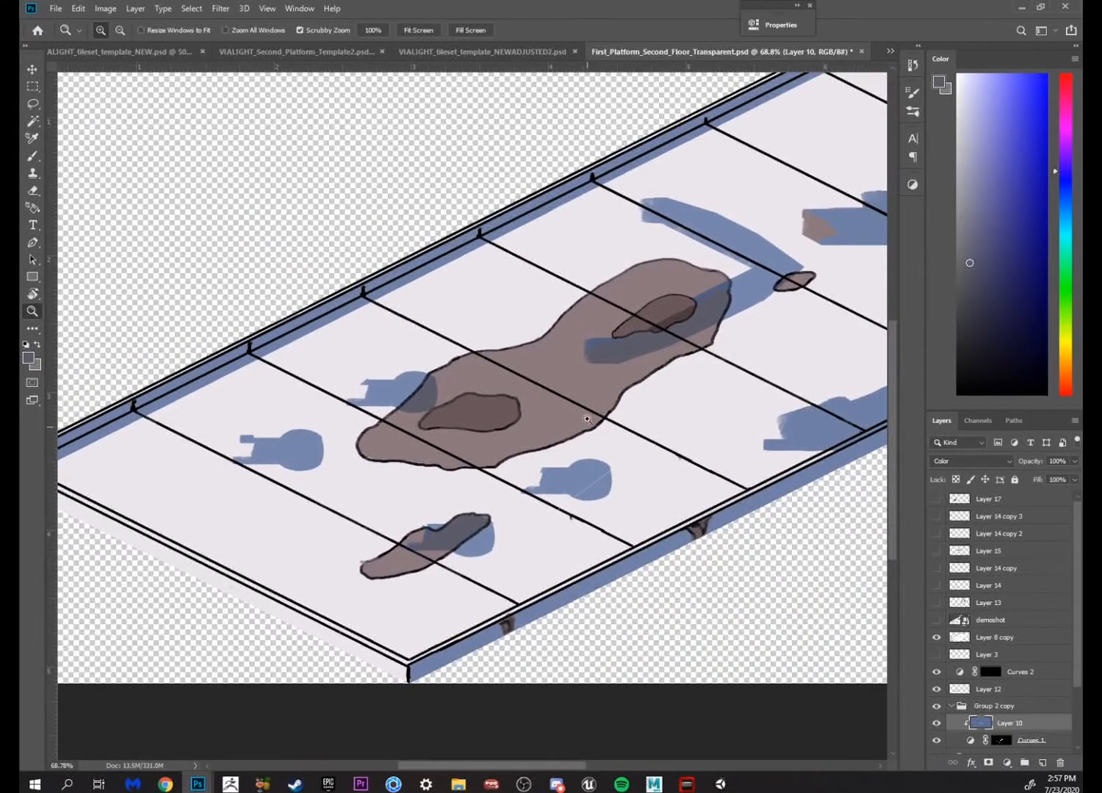
drag(597, 411, 589, 445)
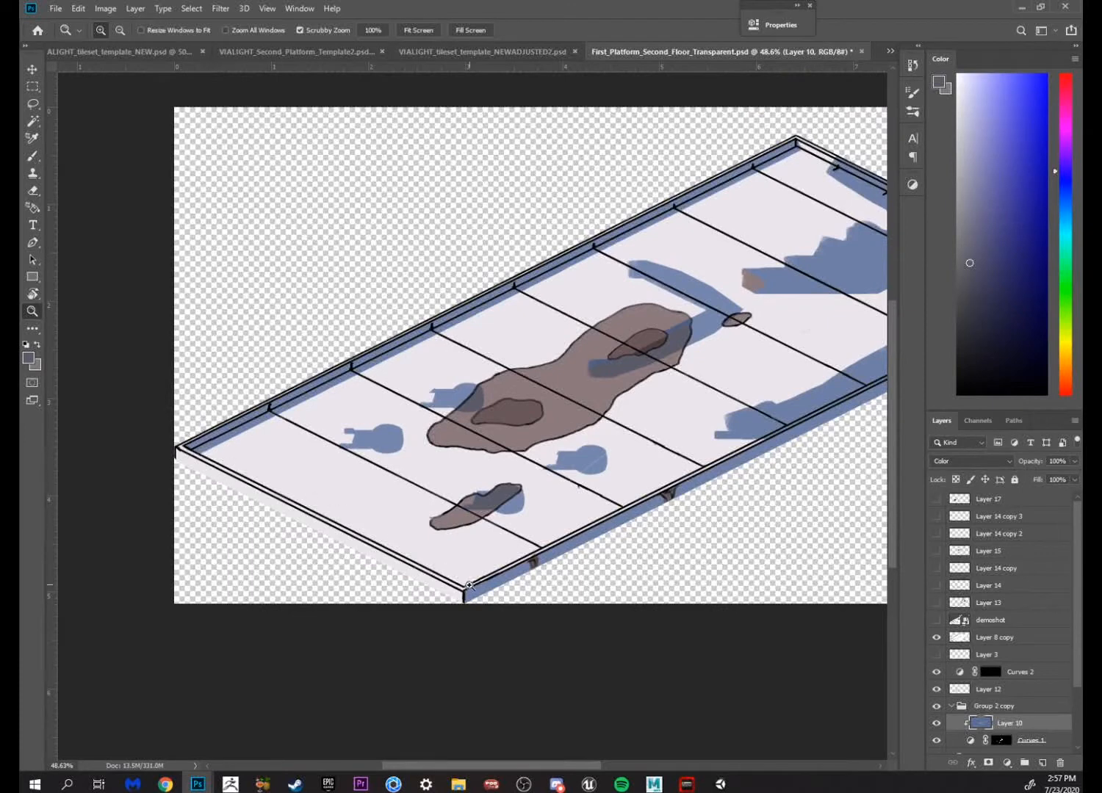
drag(686, 480, 574, 552)
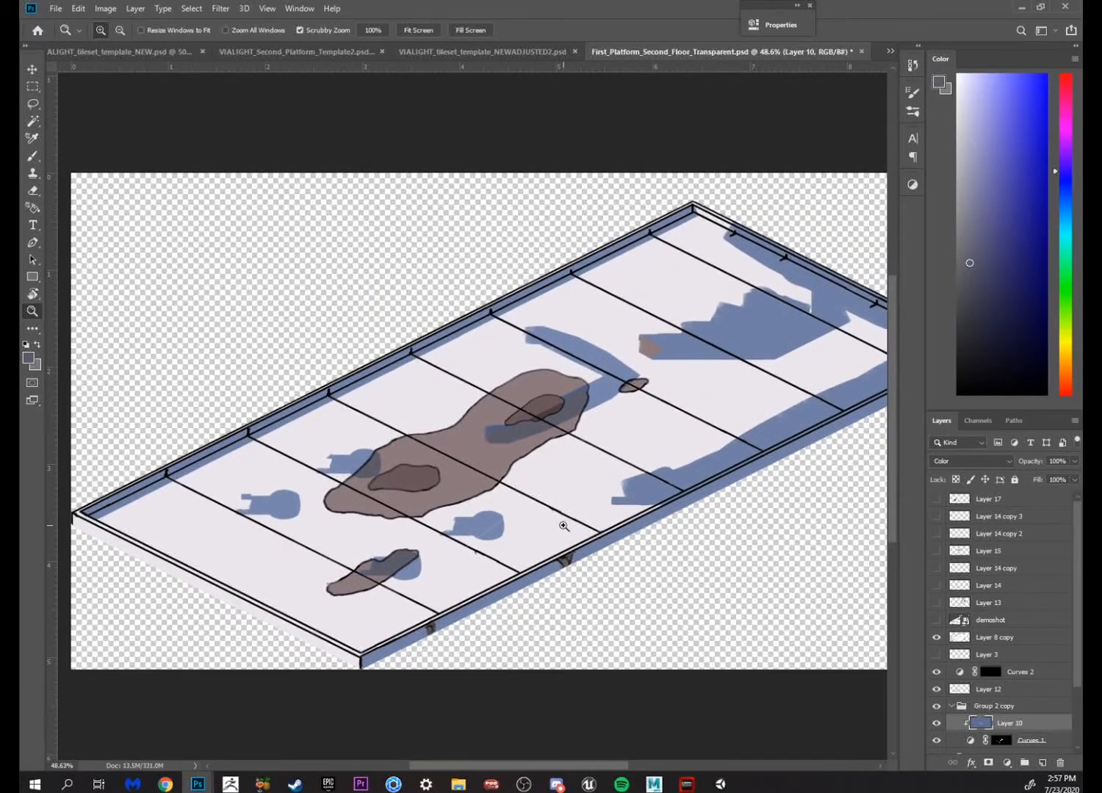
scroll(520, 546, right, 4)
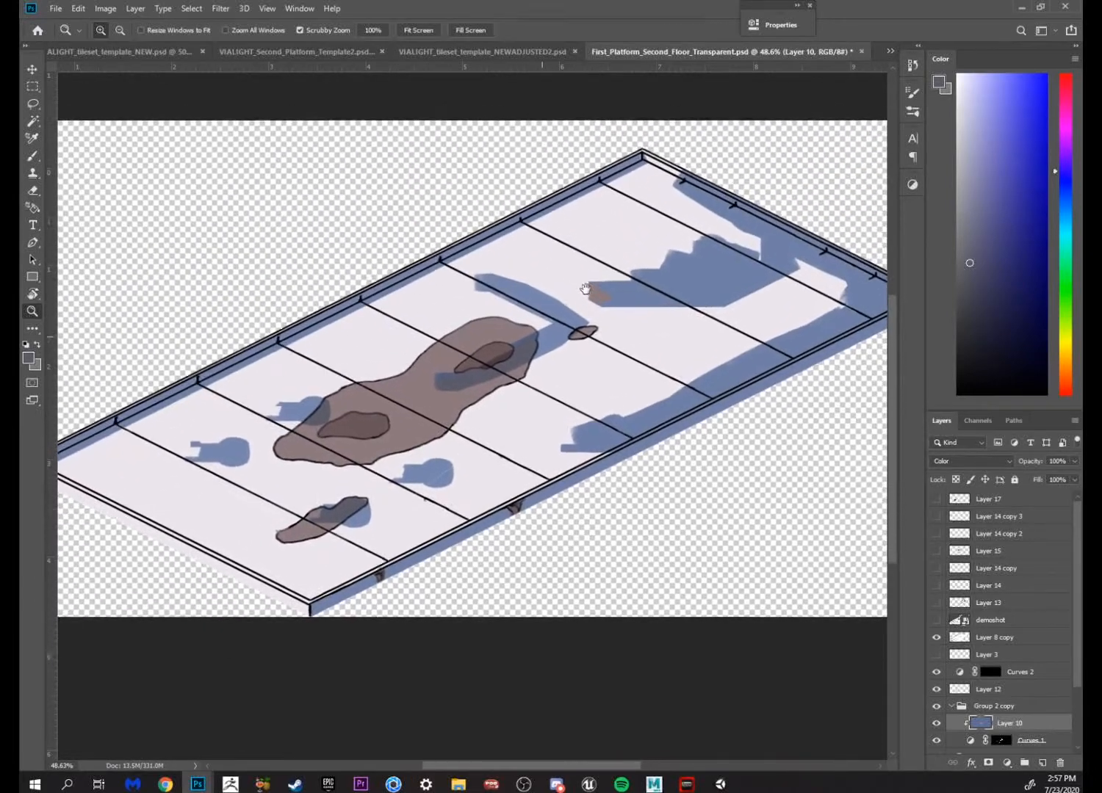
Check the VIALIGHT_Second_Platform_Template2.psd line art and return to the second-floor platform document
click(353, 52)
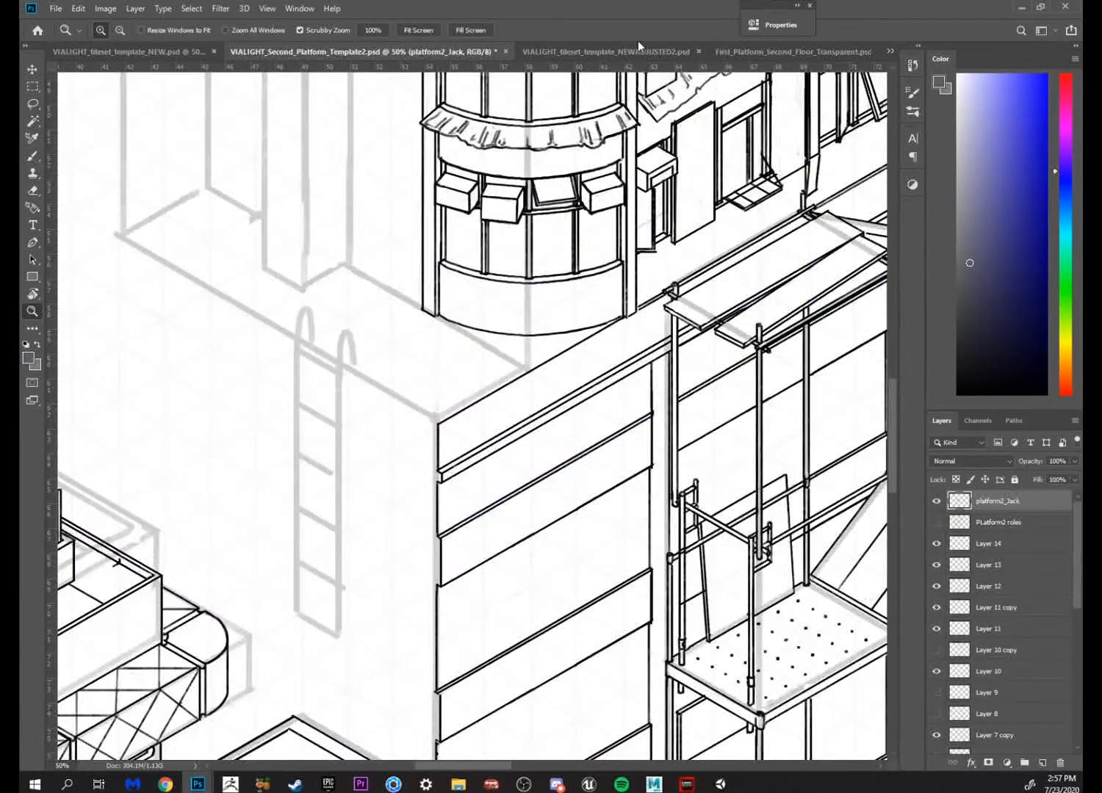
click(637, 48)
click(760, 50)
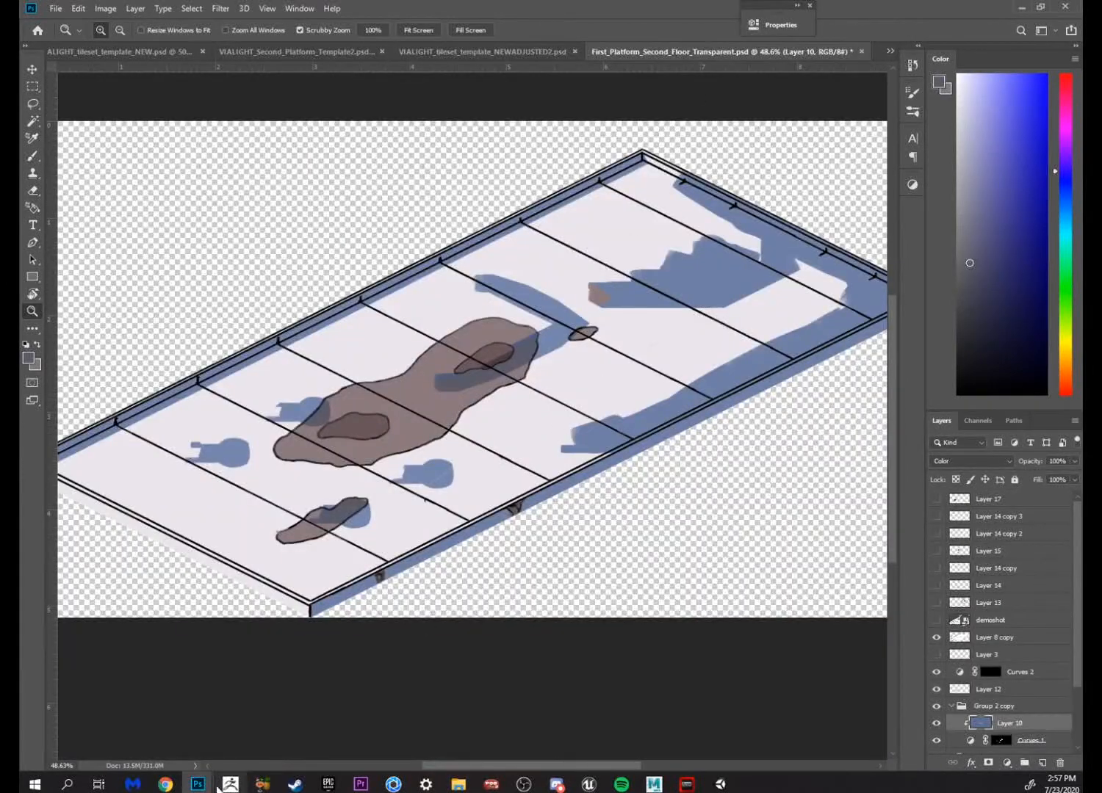
Bring up the First_Platform_First_Floor_Transparent.psd window and examine the coloured west_wall_new_transparent2.psd artwork
mouse_move(199, 784)
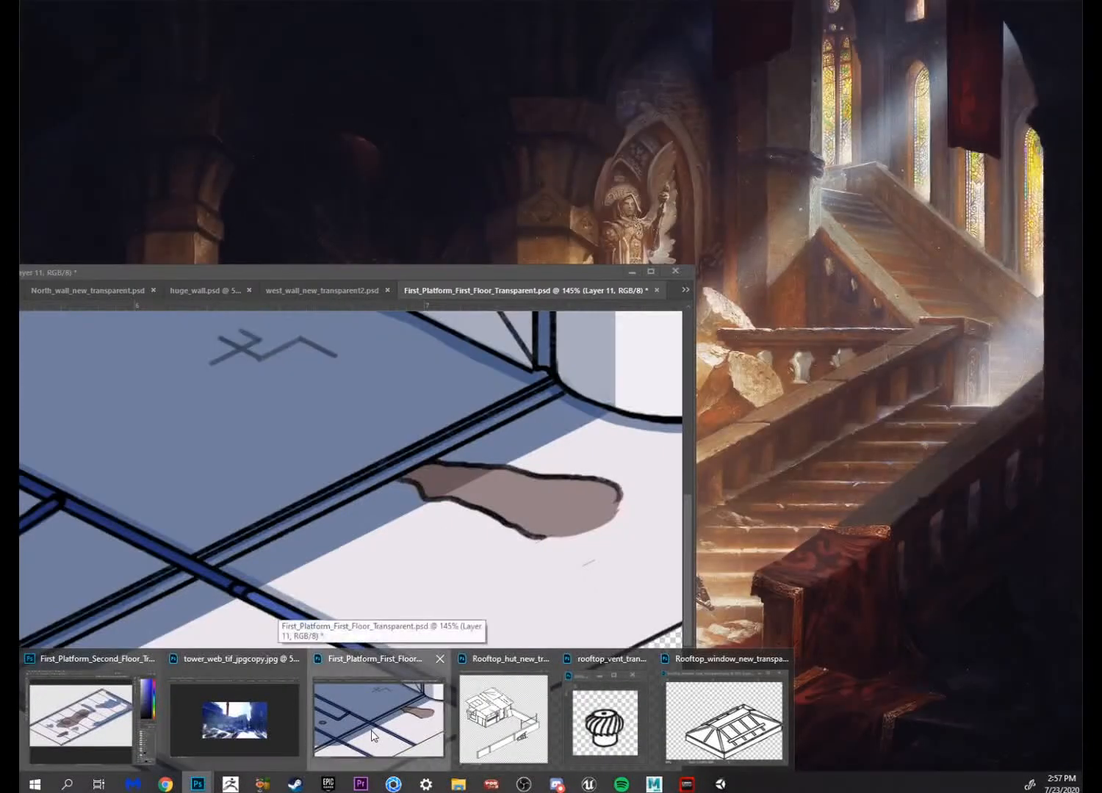
click(372, 737)
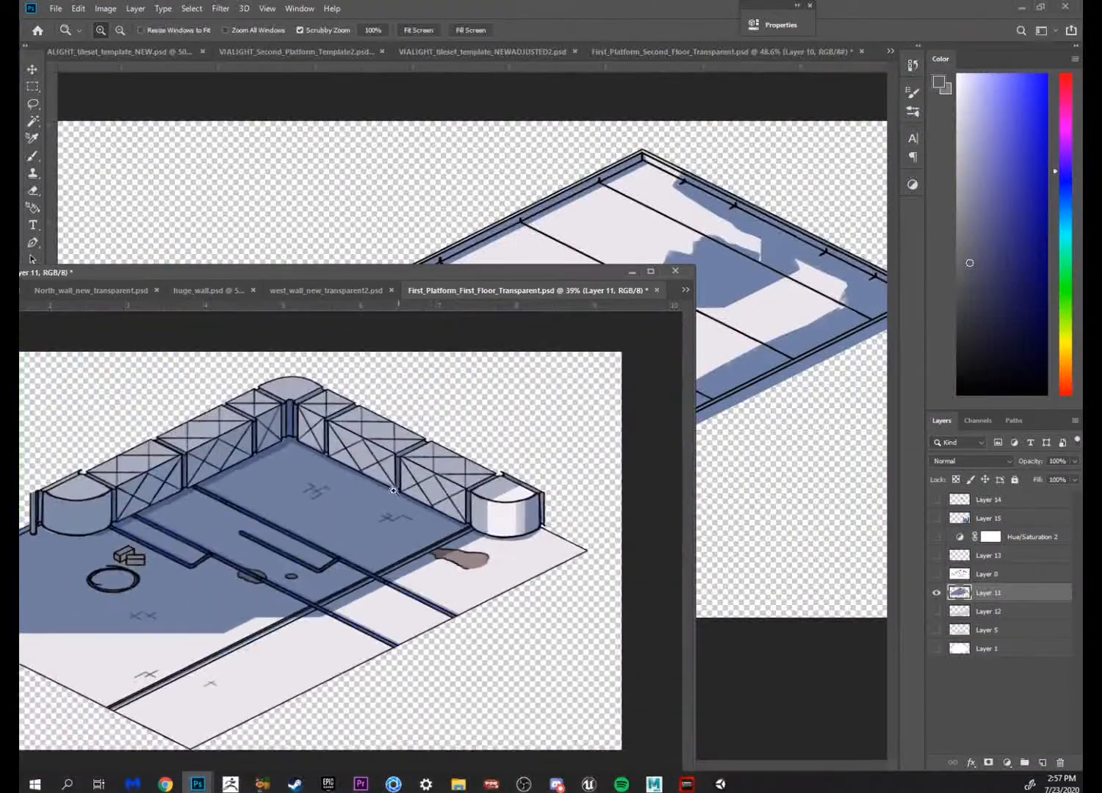
click(355, 288)
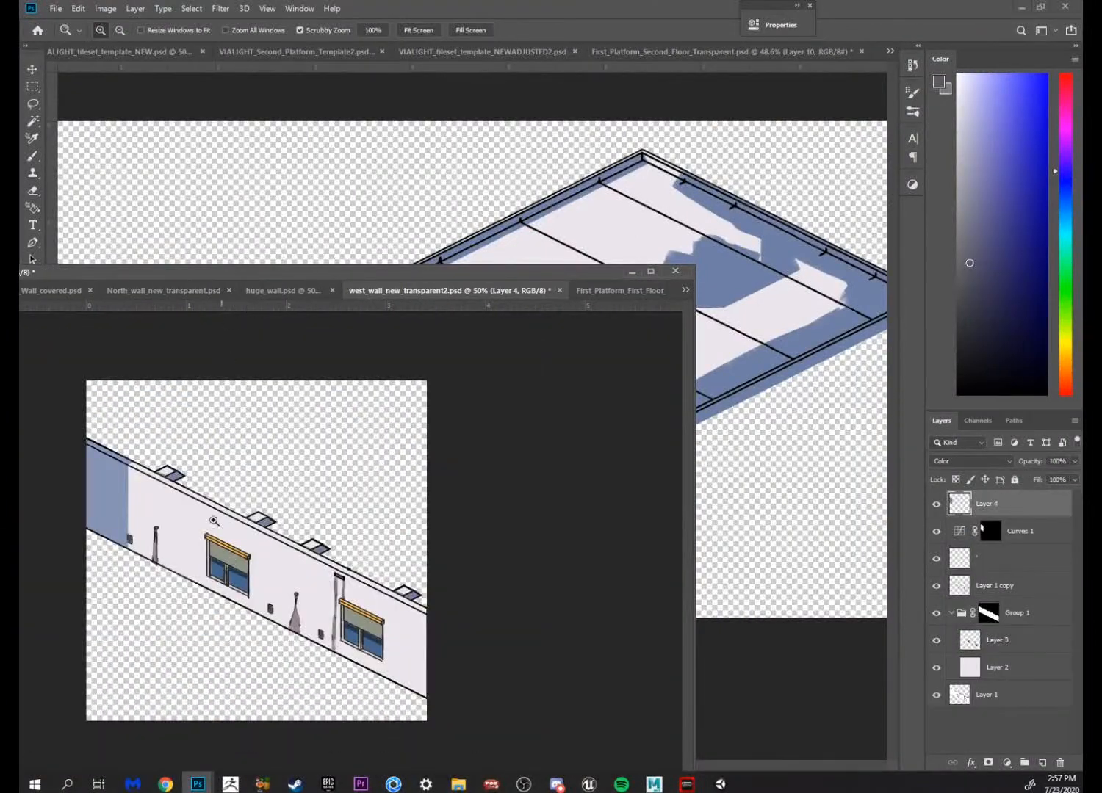
Bring up East_Wall_covered.psd among the finished tiles and sample the bright orange from the sunlit corner of its small sign
click(196, 294)
click(369, 294)
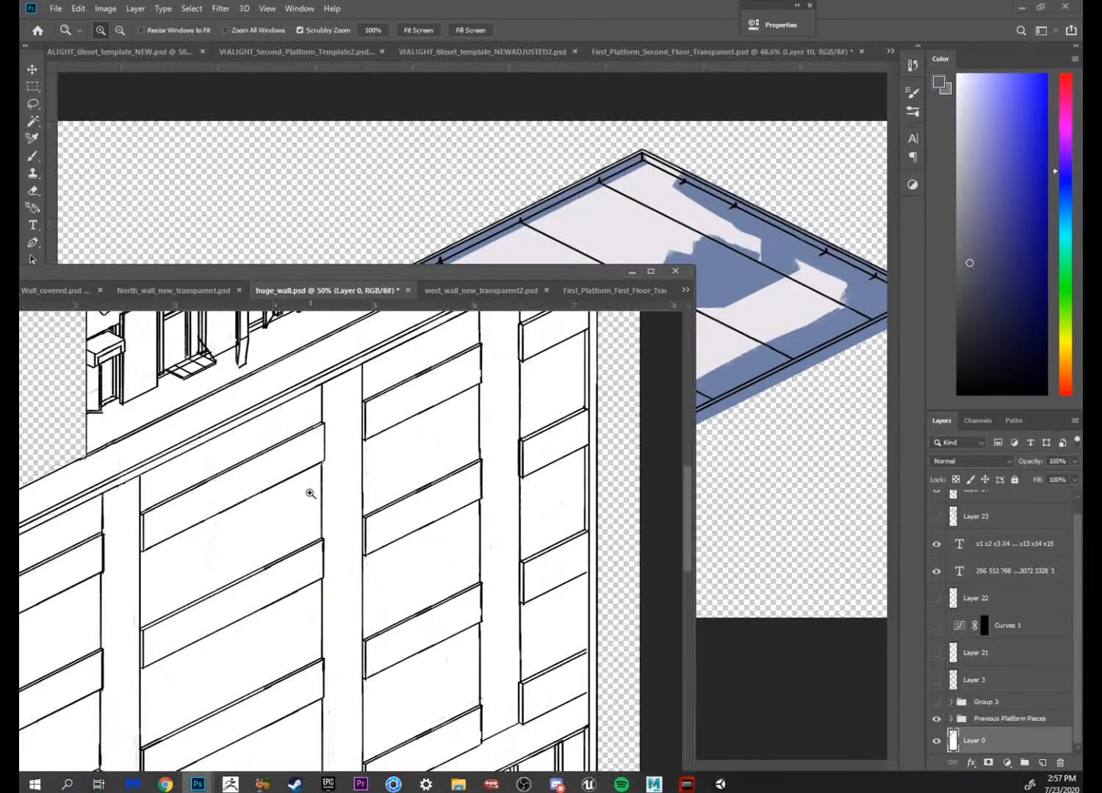
drag(72, 291, 359, 190)
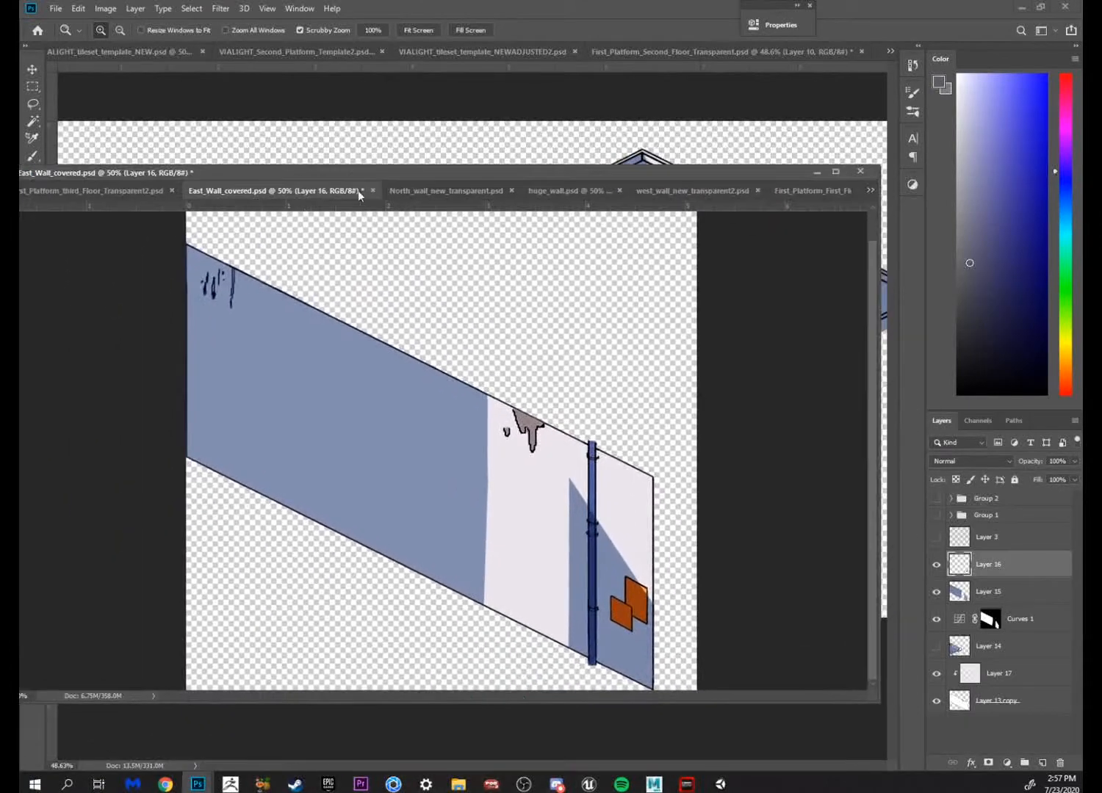
mouse_move(692, 568)
mouse_down()
mouse_move(744, 590)
mouse_move(492, 404)
mouse_up()
key(b)
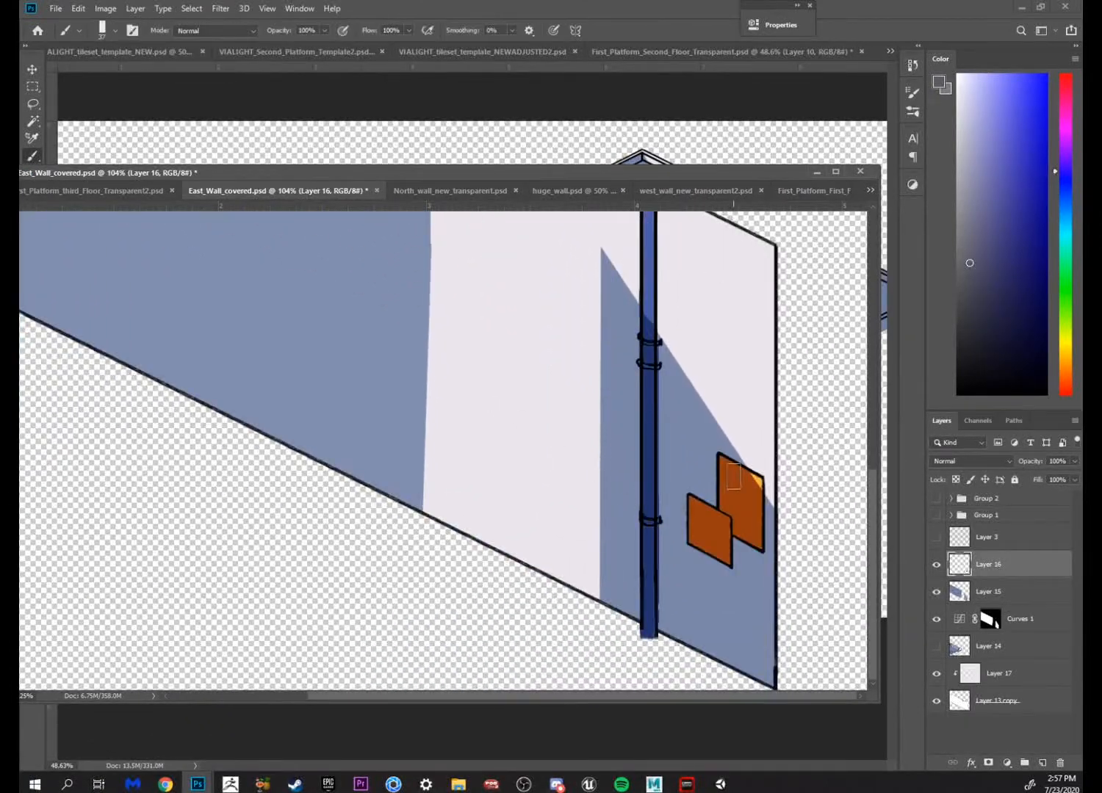
alt+click(760, 479)
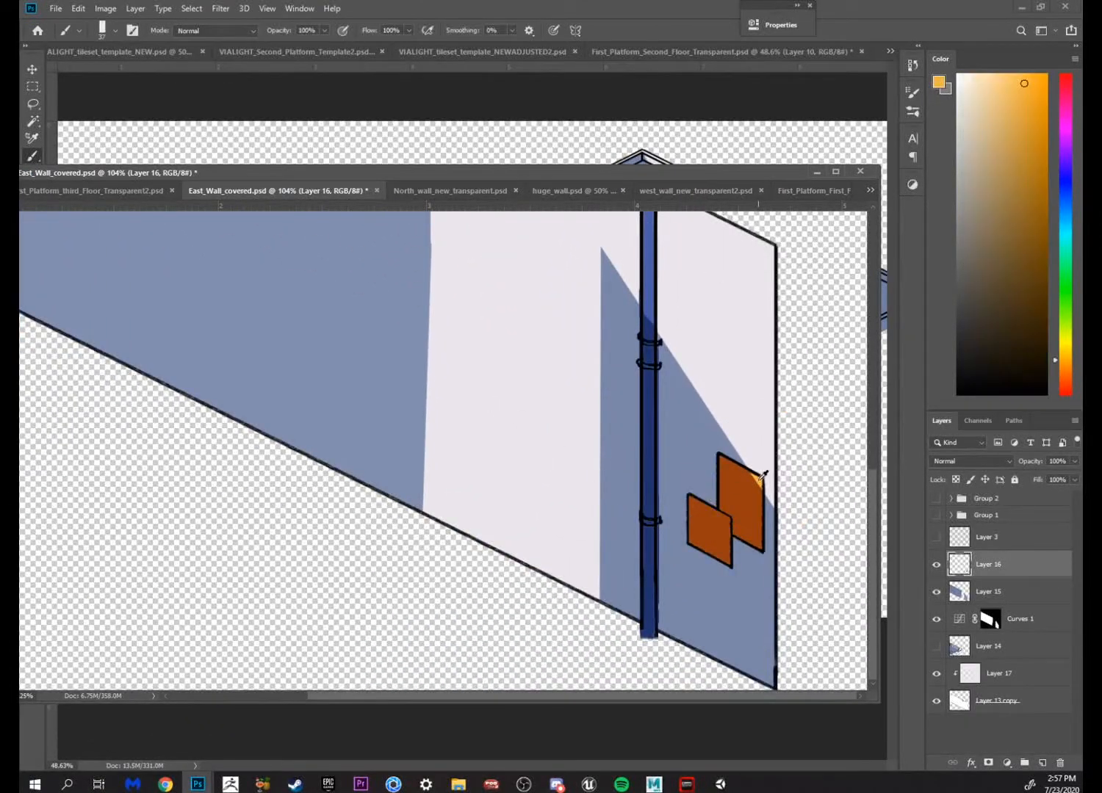
click(818, 171)
Rotate the canvas of the second-floor platform document to 26° so the platform's long edges run horizontally
key(z)
click(451, 274)
drag(449, 275, 567, 266)
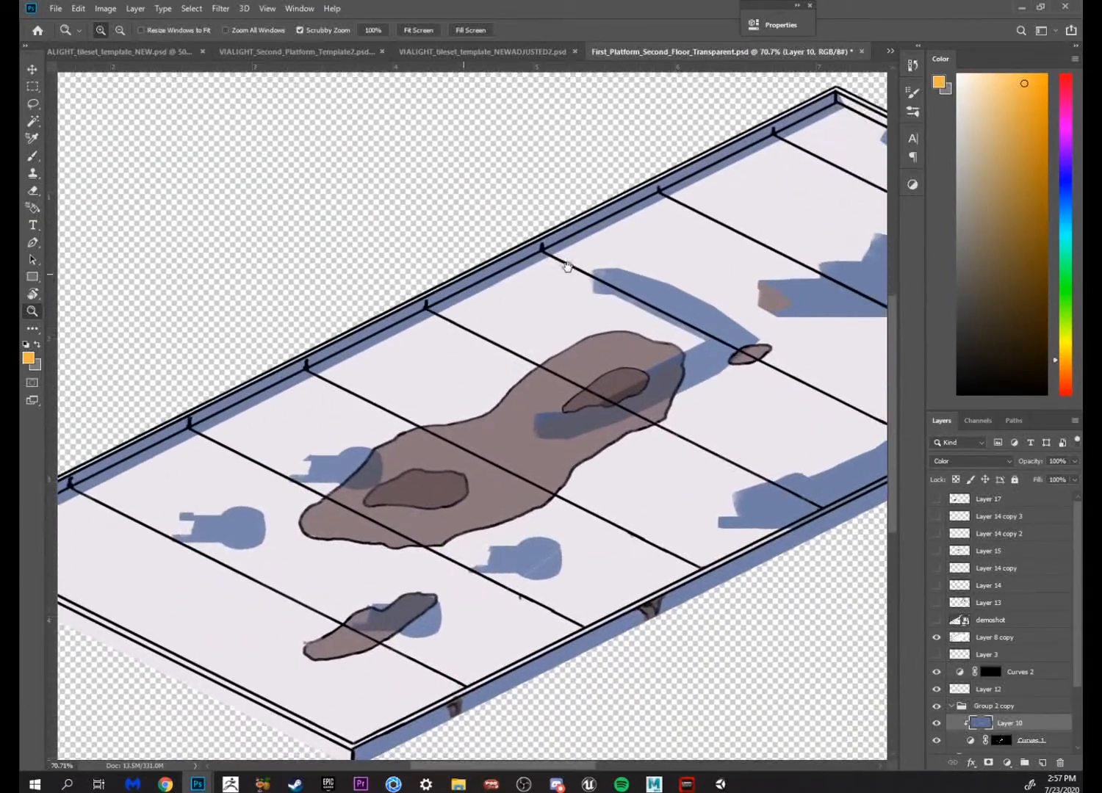
key(r)
drag(684, 247, 684, 377)
drag(608, 435, 592, 254)
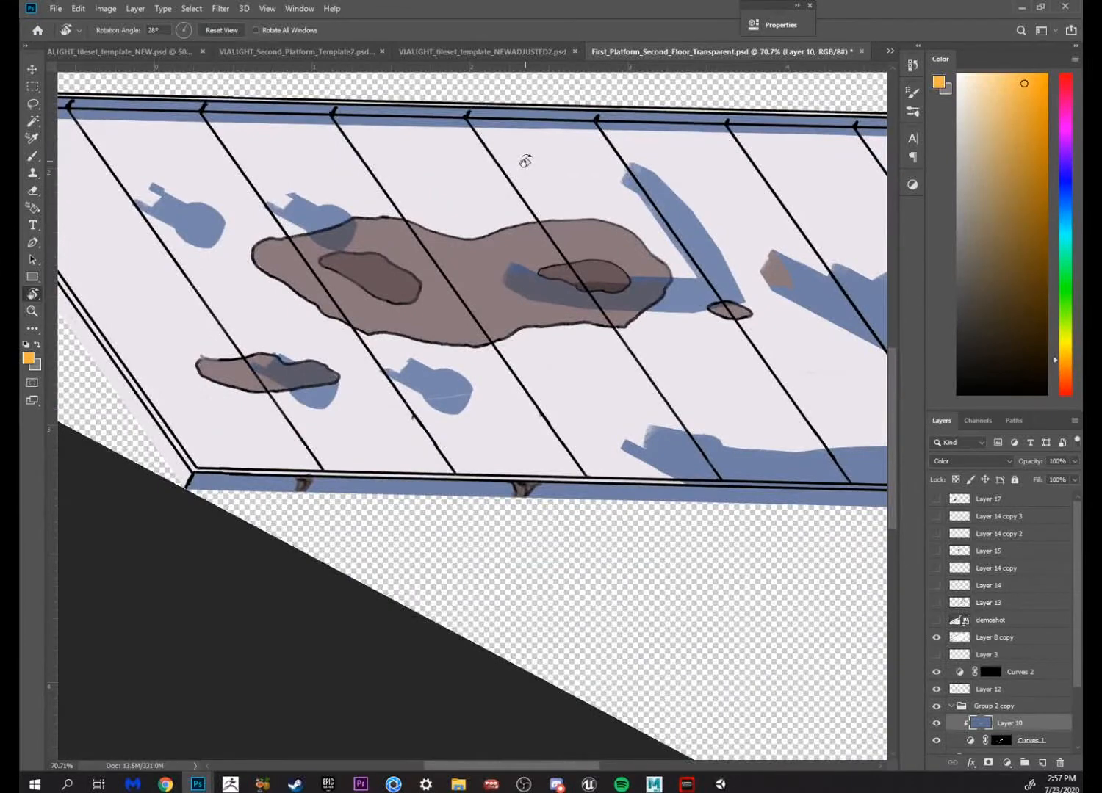
drag(551, 147, 547, 120)
key(z)
drag(508, 129, 555, 136)
drag(556, 136, 563, 169)
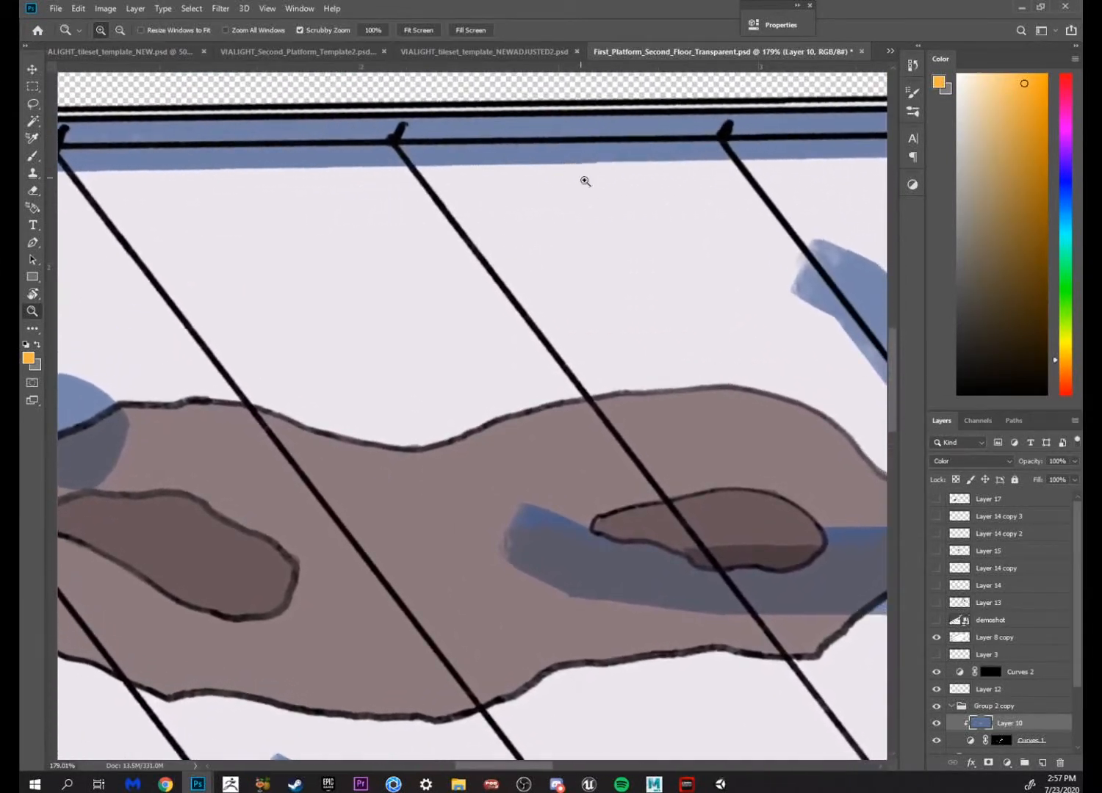
drag(689, 257, 612, 169)
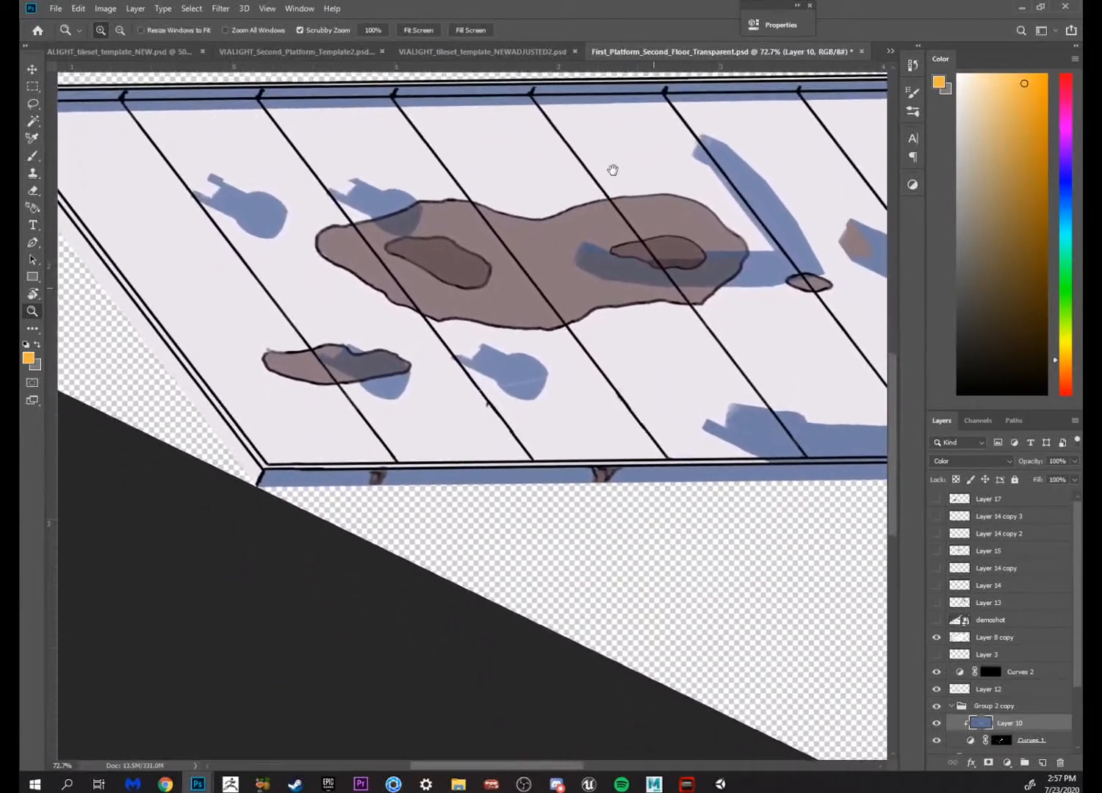
key(r)
drag(714, 245, 815, 449)
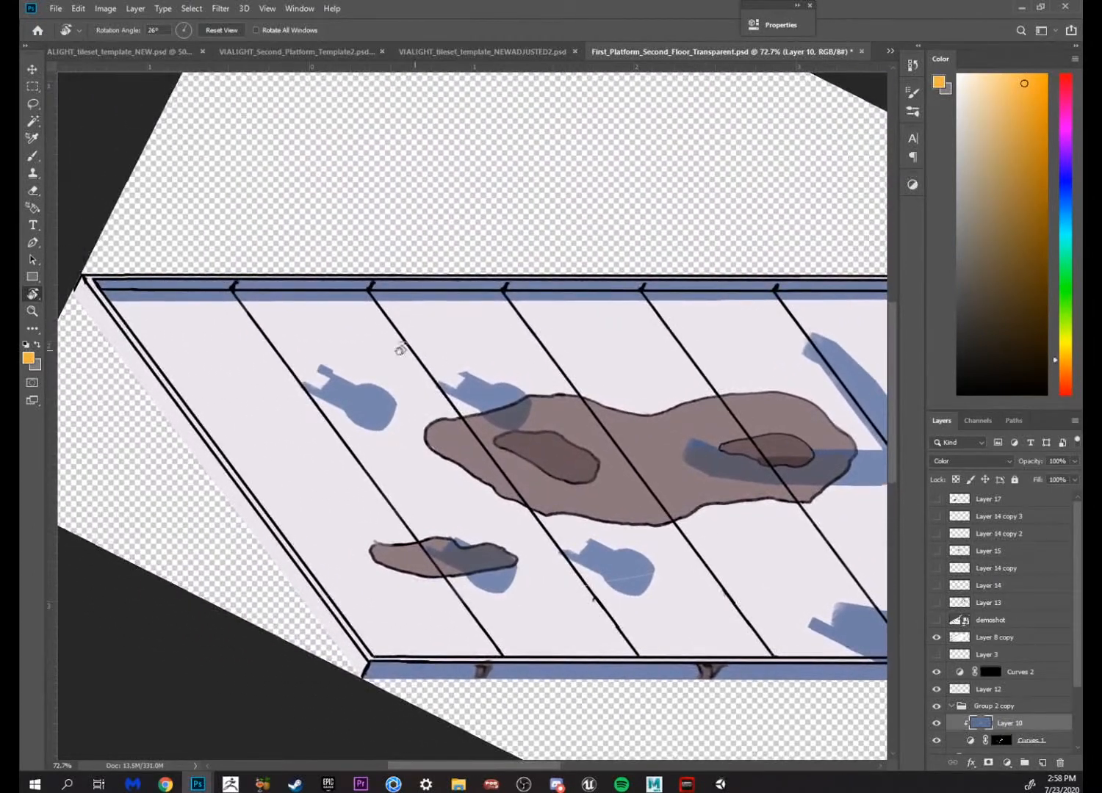
Ready a 14 px brush and add a new layer directly above Layer 3 for the trim colour
key(b)
right_click(96, 280)
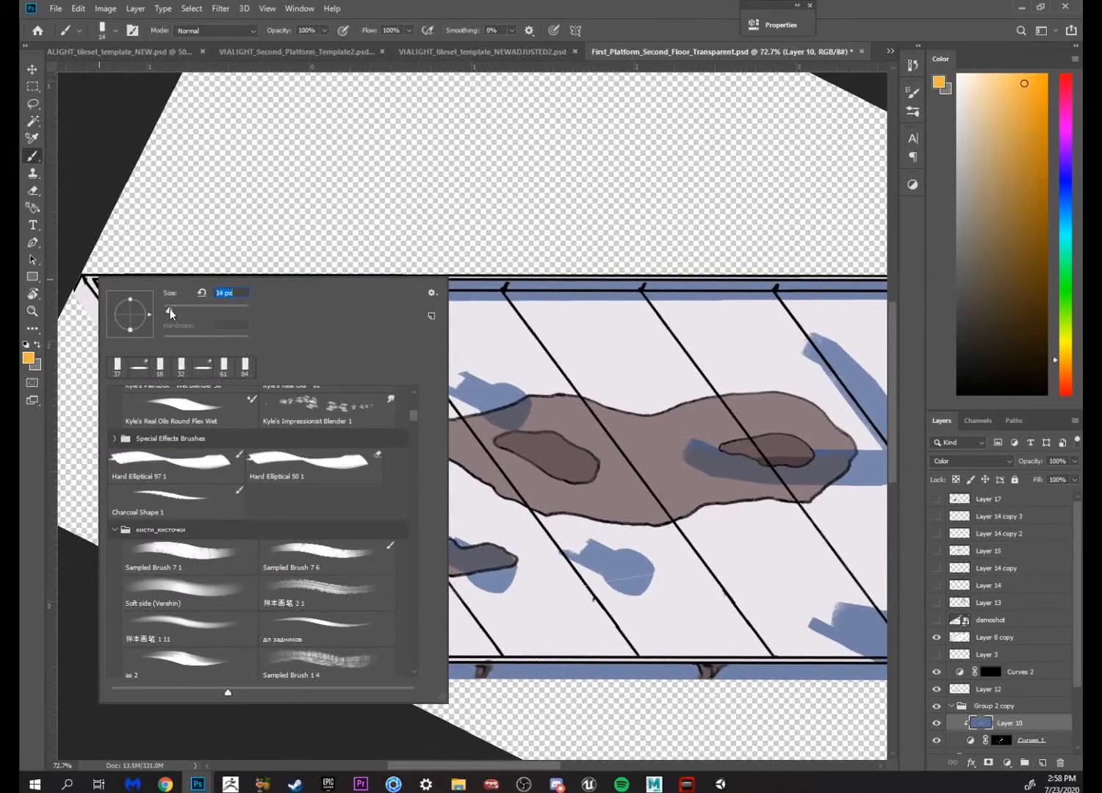
key(Return)
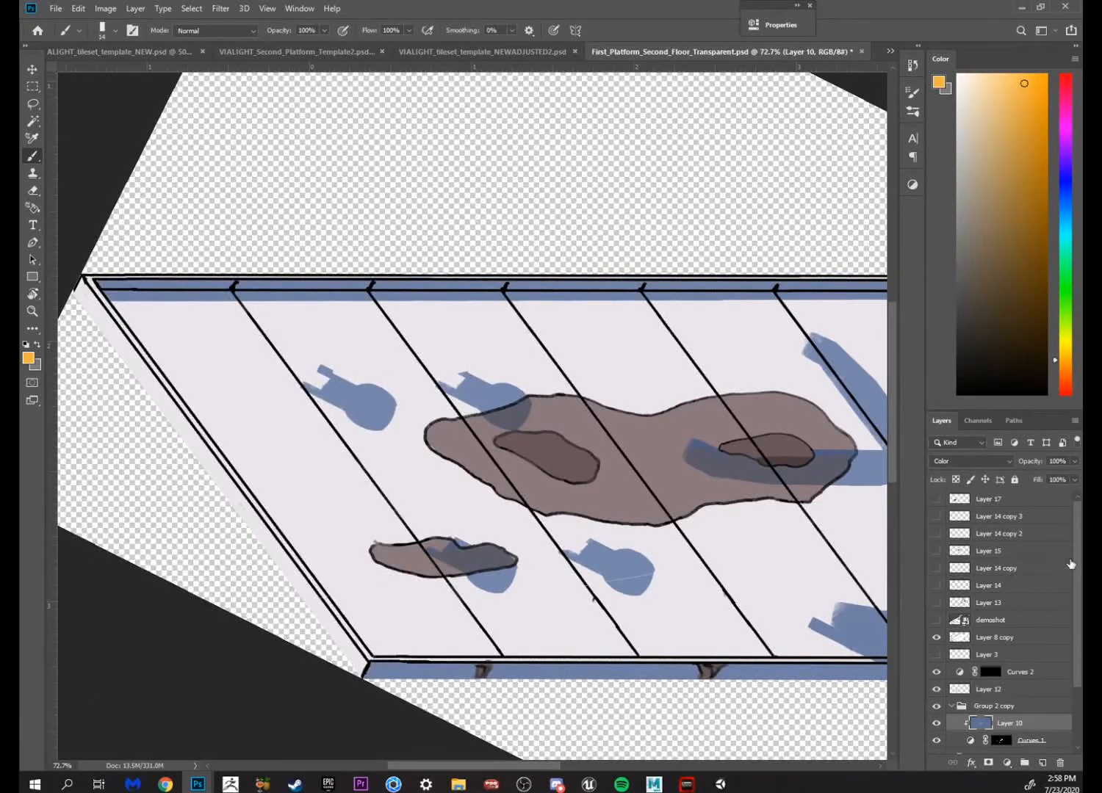
click(1003, 637)
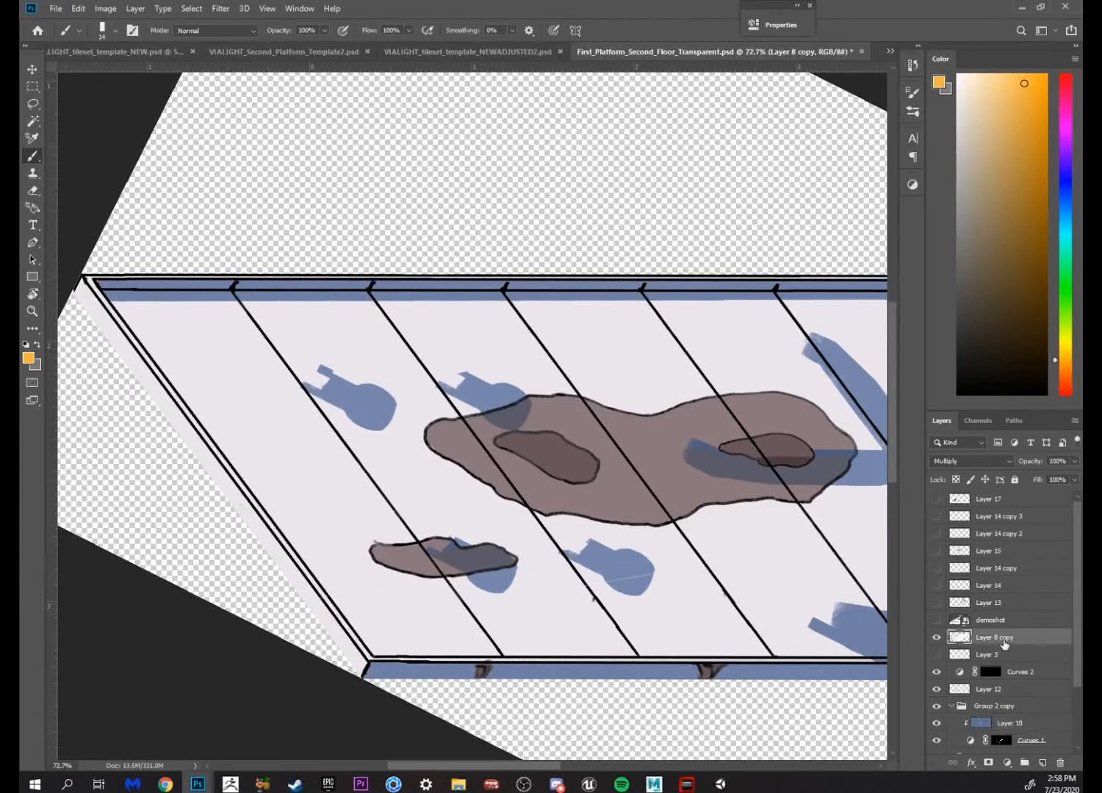
click(994, 654)
key(ctrl+shift+n)
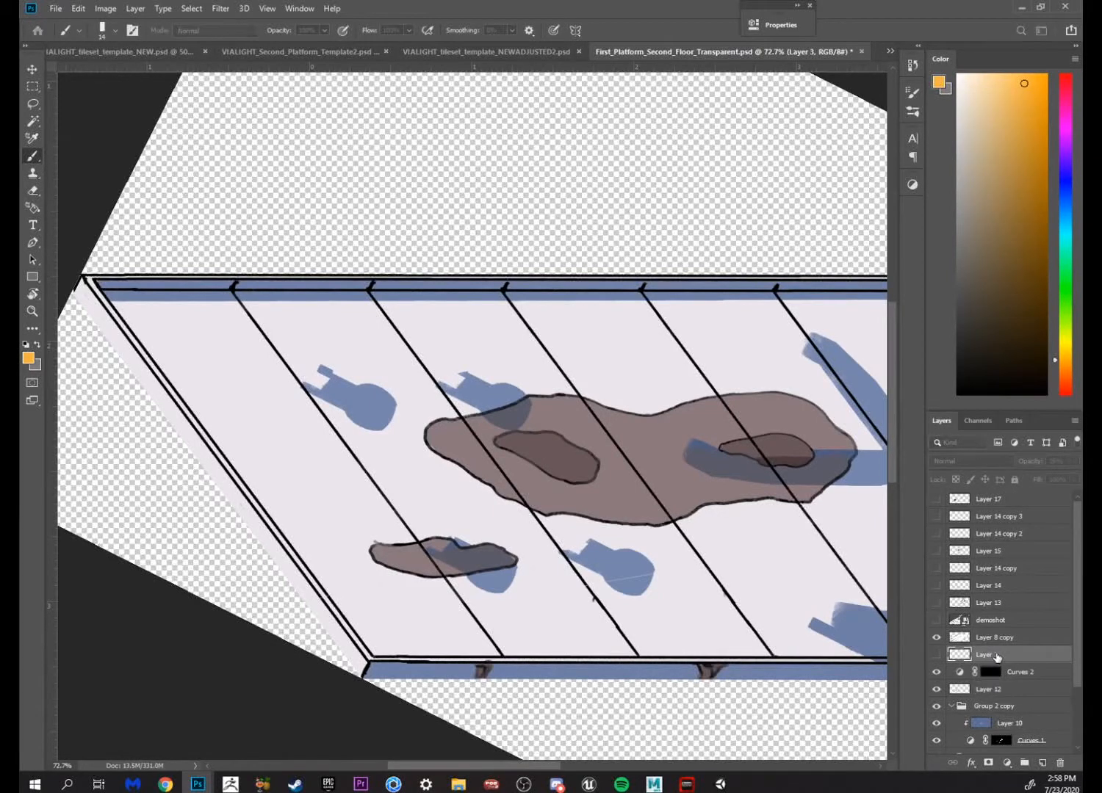
key(Return)
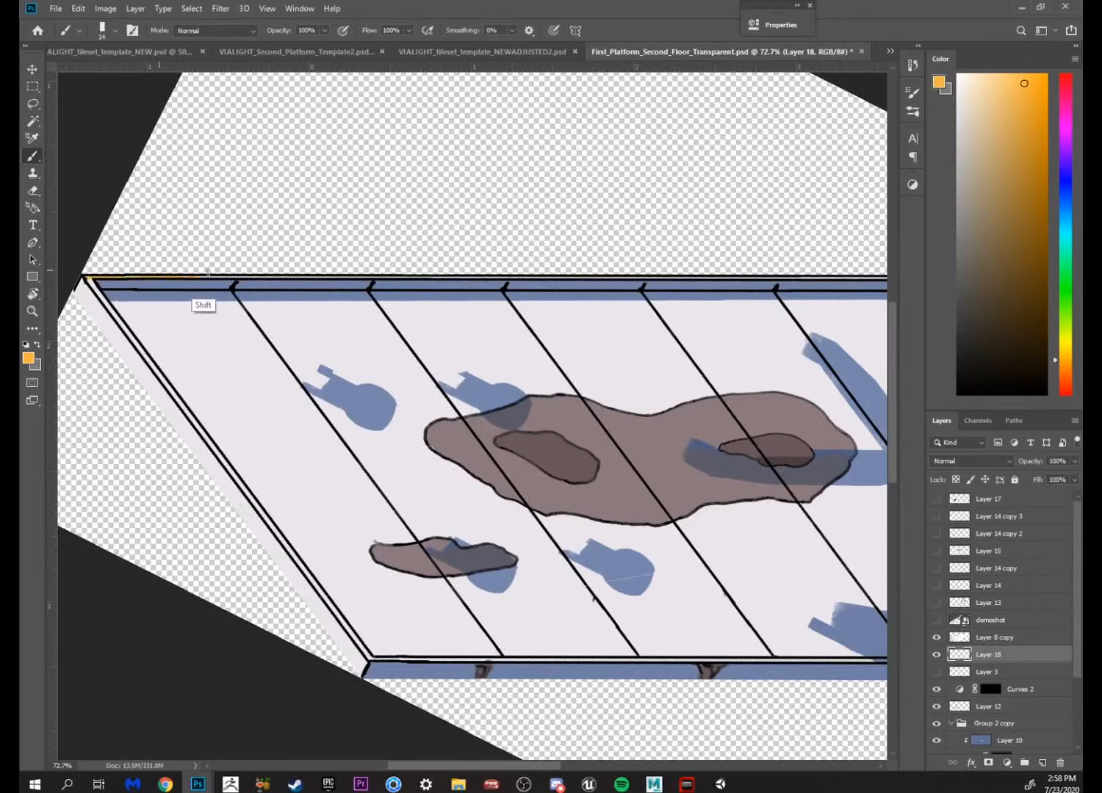
Paint the narrow strip along the platform's back edge bright orange with straight strokes out to the far corner
drag(443, 269, 752, 271)
mouse_move(825, 264)
mouse_down()
mouse_move(693, 292)
mouse_move(792, 309)
mouse_move(783, 308)
mouse_up()
mouse_move(773, 299)
mouse_down()
mouse_move(855, 289)
mouse_move(644, 292)
mouse_move(504, 347)
mouse_move(596, 330)
mouse_up()
key(b)
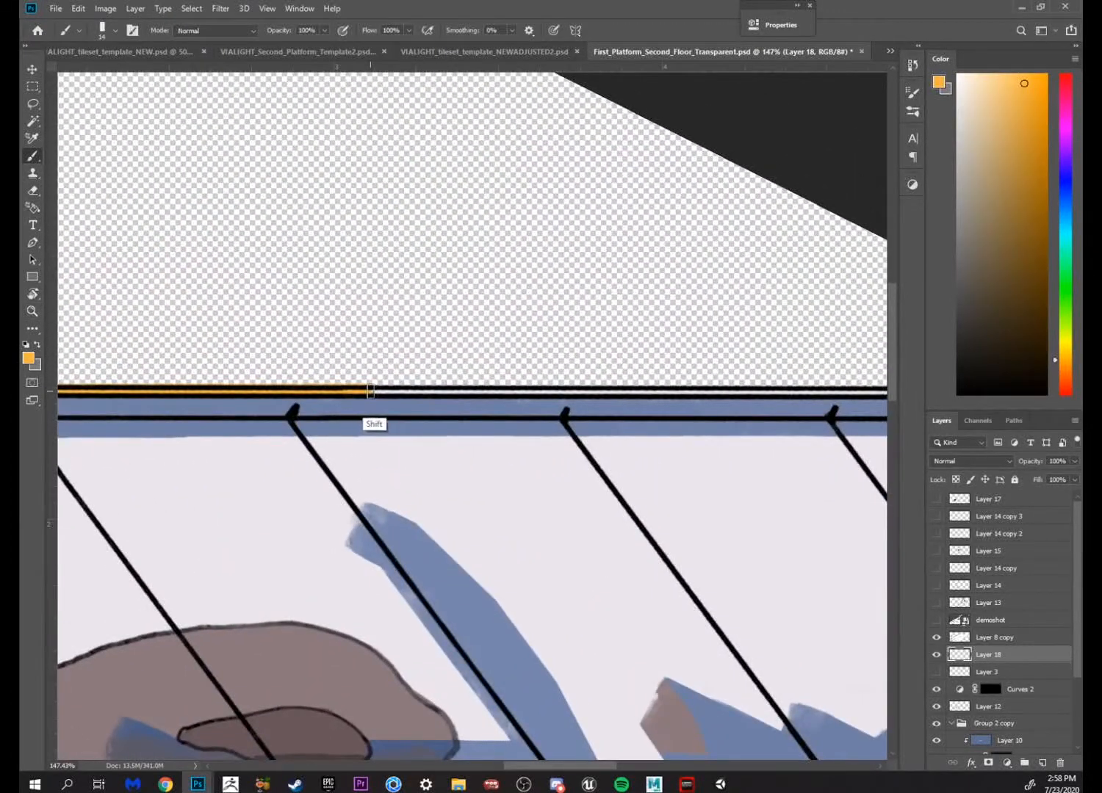
mouse_move(371, 392)
mouse_down()
mouse_move(526, 379)
mouse_move(814, 386)
mouse_up()
mouse_move(823, 343)
mouse_down()
mouse_move(742, 321)
mouse_move(441, 298)
mouse_move(464, 336)
mouse_move(604, 338)
mouse_move(455, 270)
mouse_up()
drag(511, 390, 551, 353)
Paint the sunlit stretch of the front edge strip bright orange and erase its end diagonally along the shadow boundary
key(z)
drag(573, 439, 552, 366)
drag(315, 418, 531, 349)
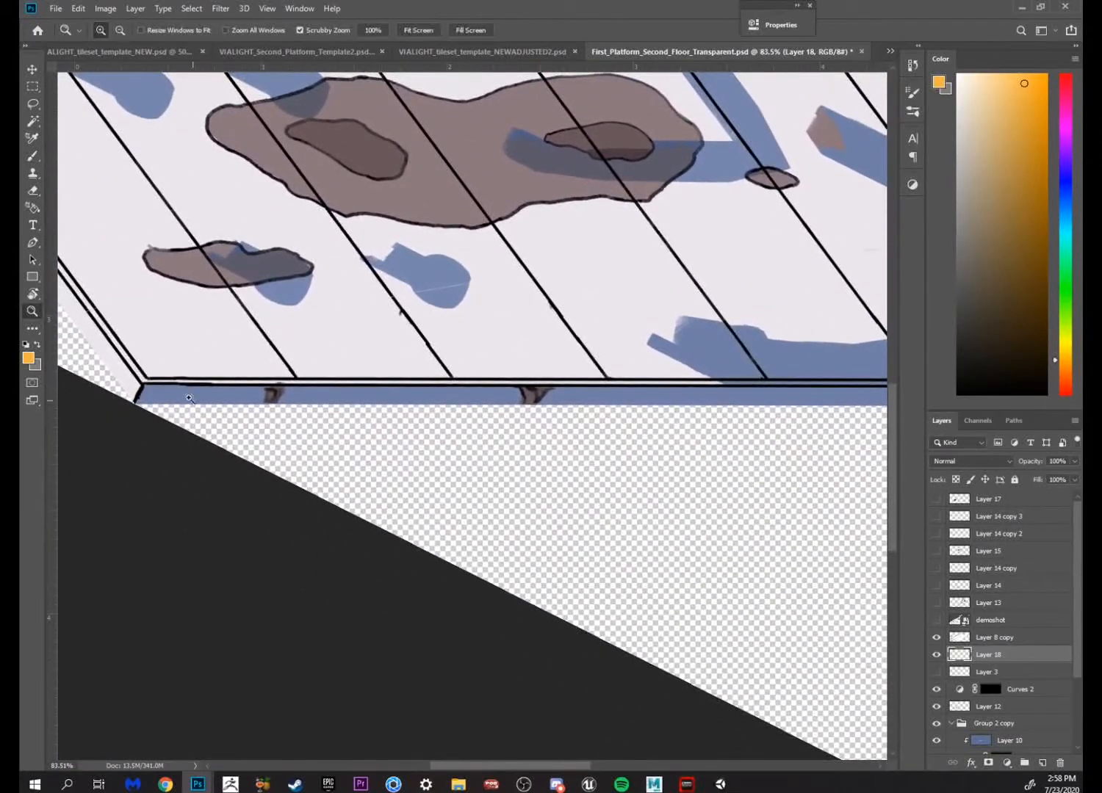
key(b)
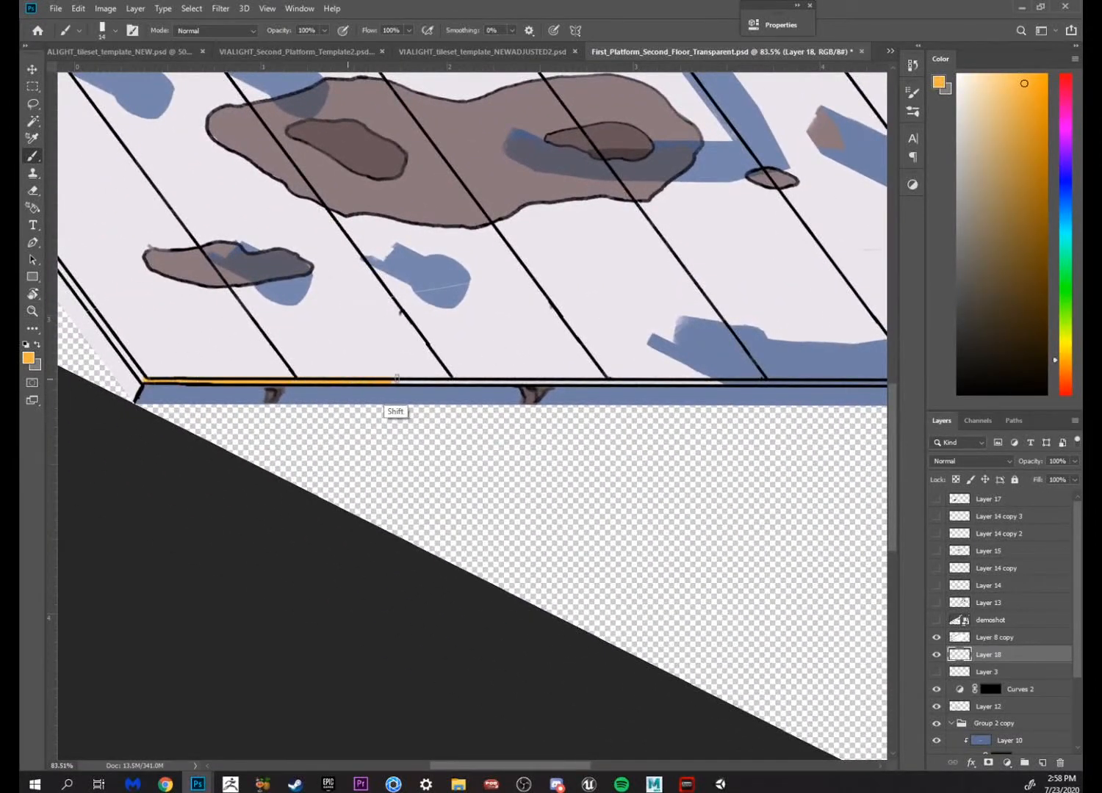
key(ctrl+z)
drag(418, 382, 567, 373)
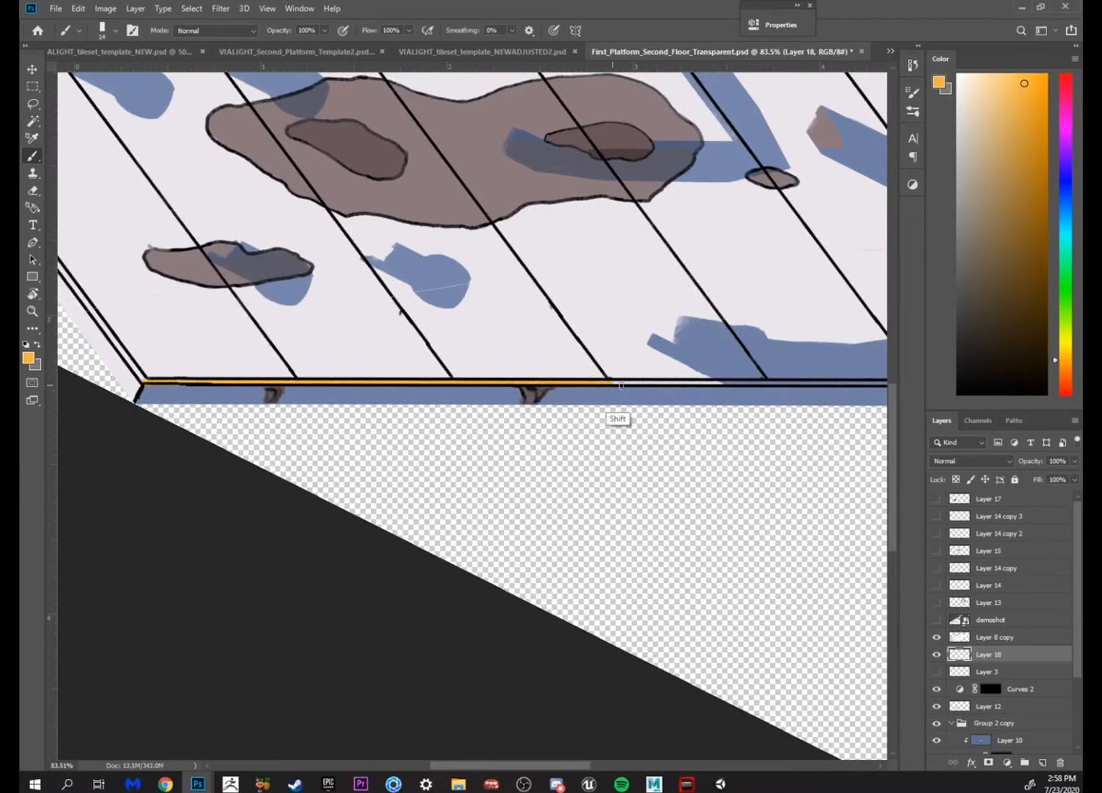
mouse_move(723, 340)
mouse_down()
mouse_move(520, 345)
mouse_move(505, 356)
mouse_up()
key(z)
drag(506, 360, 536, 395)
key(e)
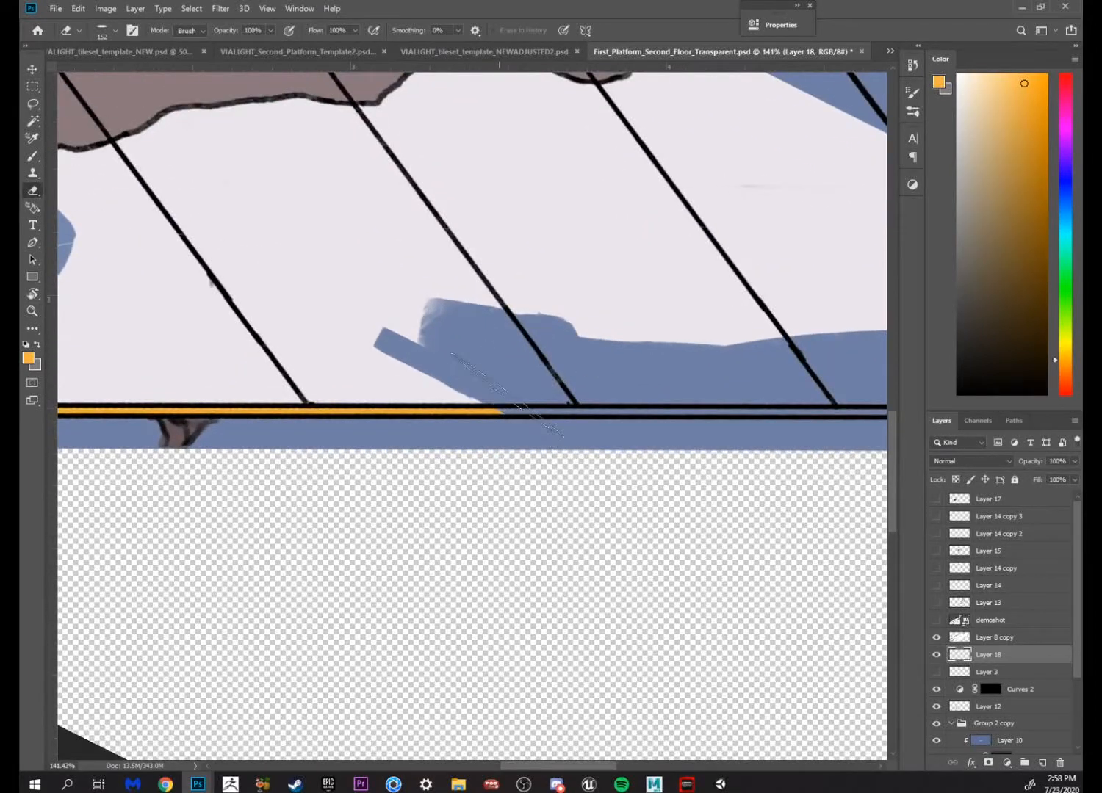
Load the outline of Layer 8 in Group 1 as a selection and invert it to cover the area outside the line art
key(z)
drag(681, 339, 573, 530)
drag(615, 374, 677, 364)
scroll(1069, 586, down, 3)
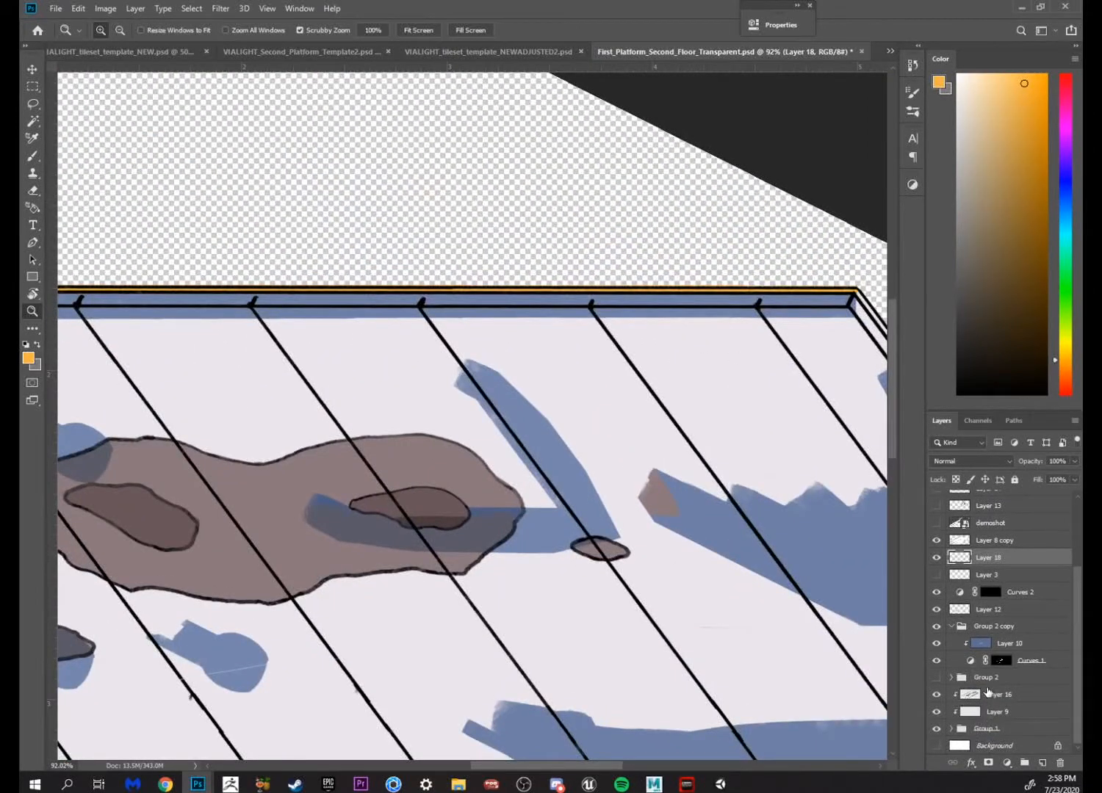
click(952, 728)
scroll(1067, 683, down, 3)
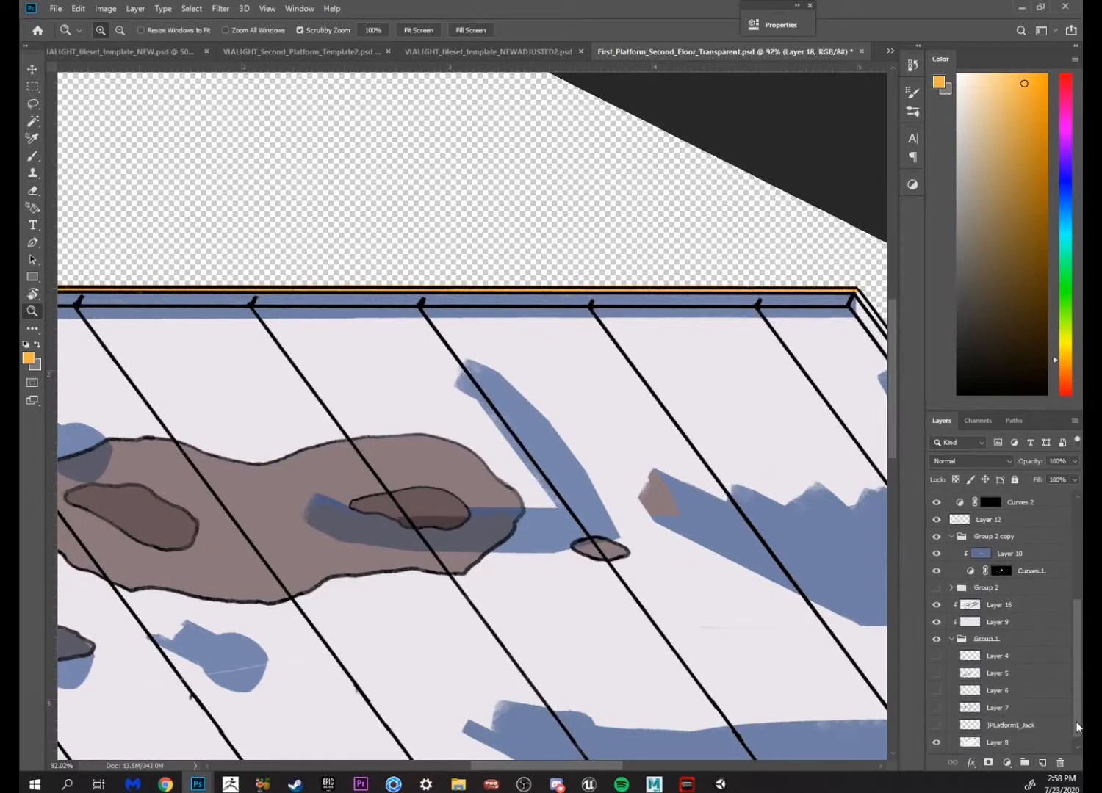
click(977, 734)
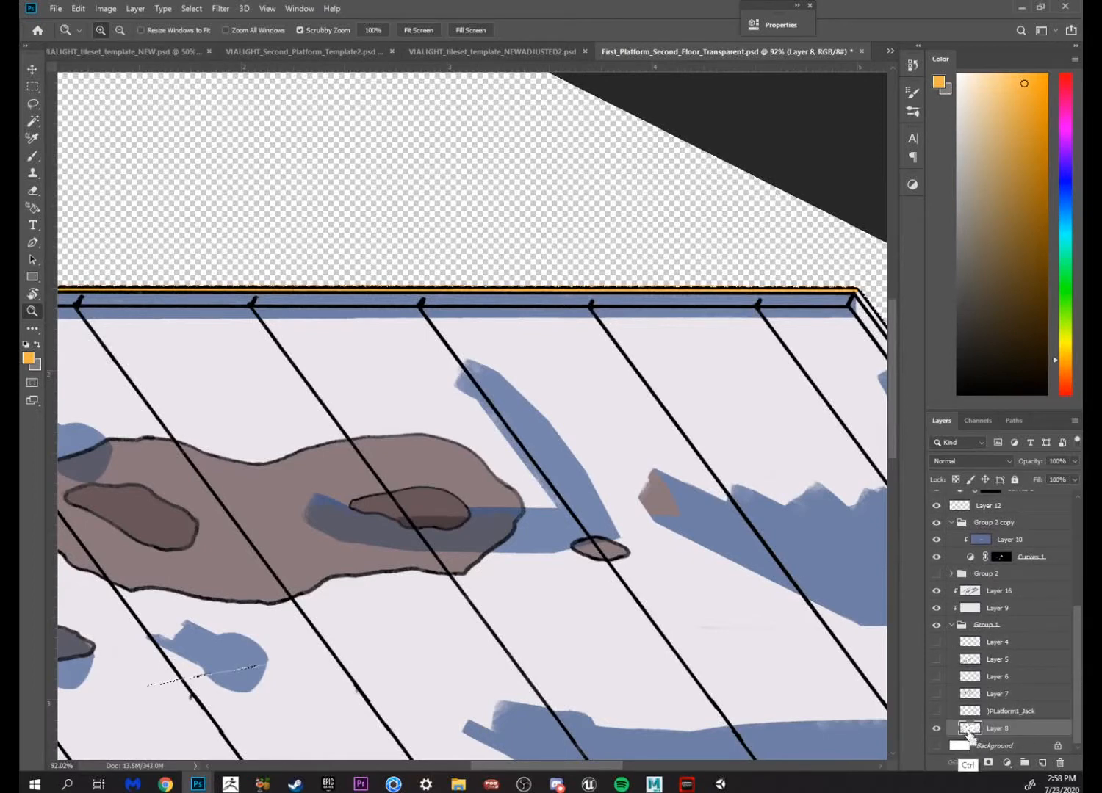
drag(540, 582, 844, 690)
drag(338, 588, 553, 617)
drag(503, 520, 544, 511)
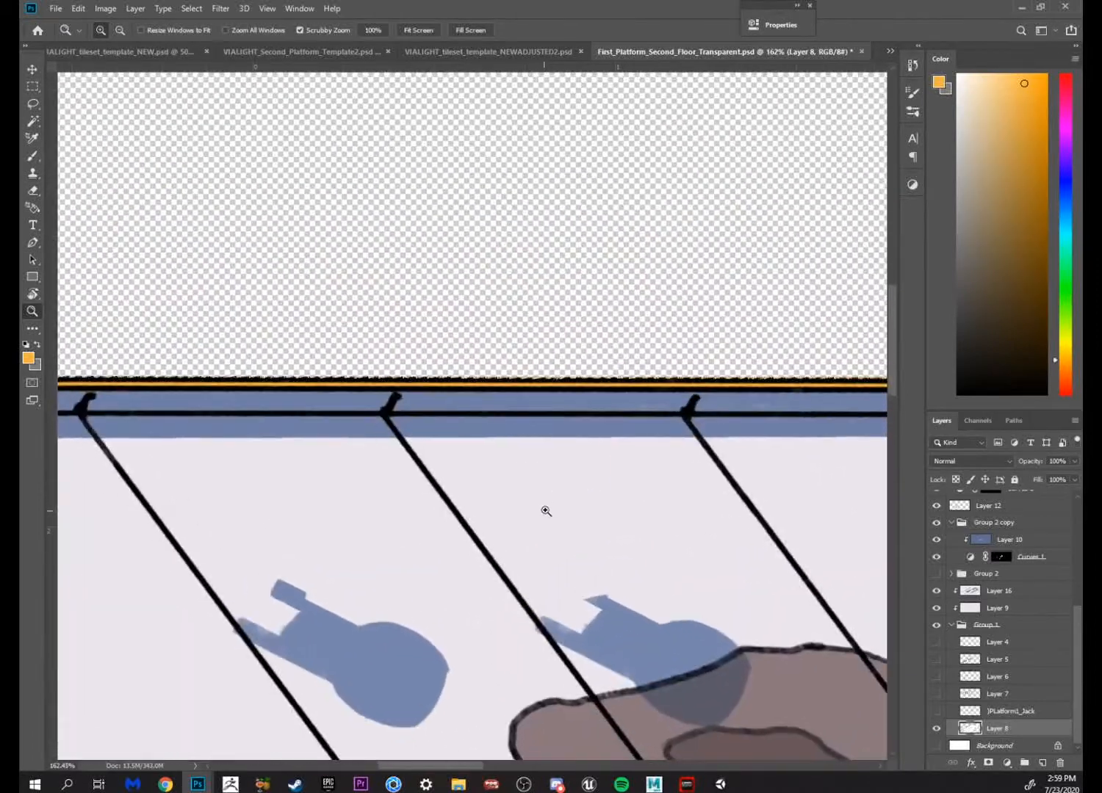
click(190, 8)
click(213, 68)
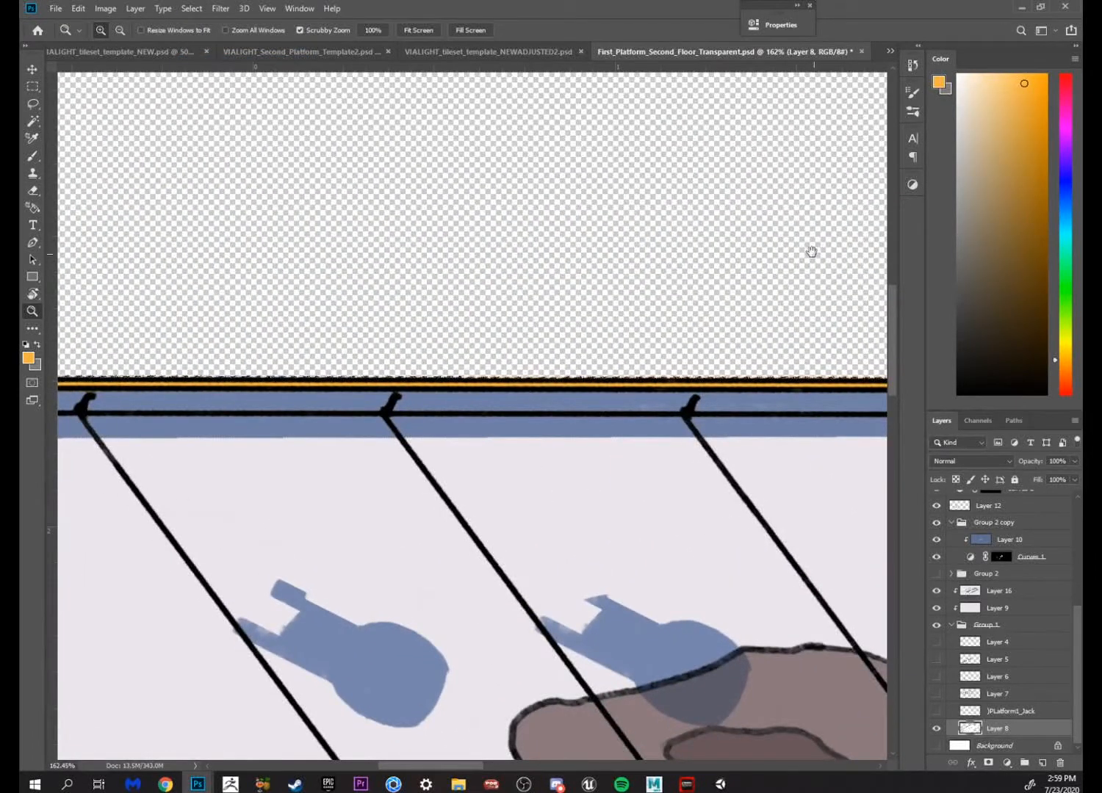
Make the orange trim layer active again and check the back edge strip along the inverted selection
drag(812, 298, 285, 273)
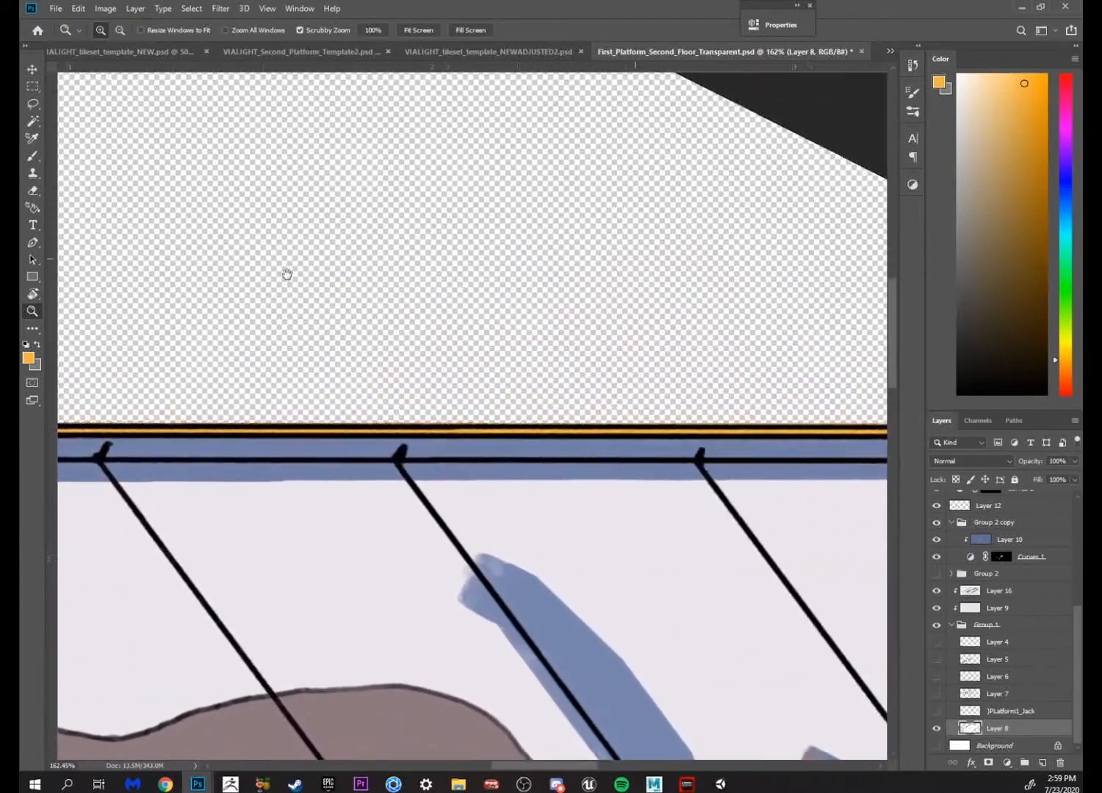
drag(1077, 681, 1078, 505)
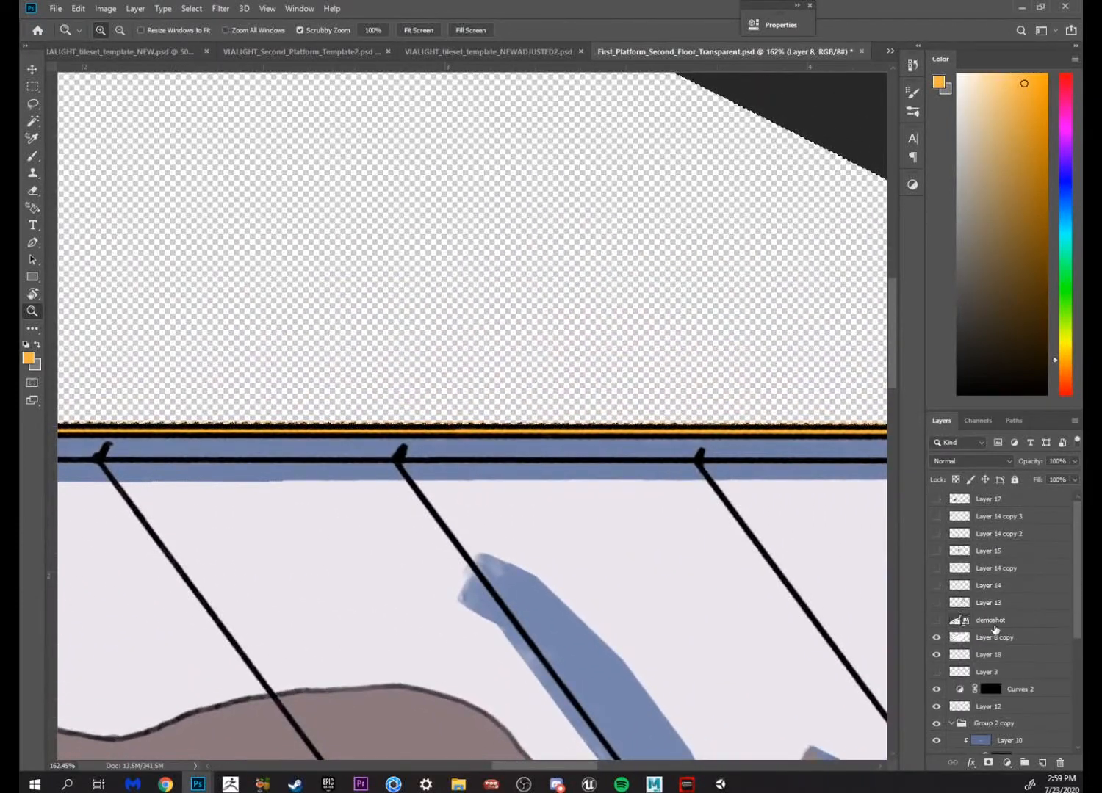
click(984, 654)
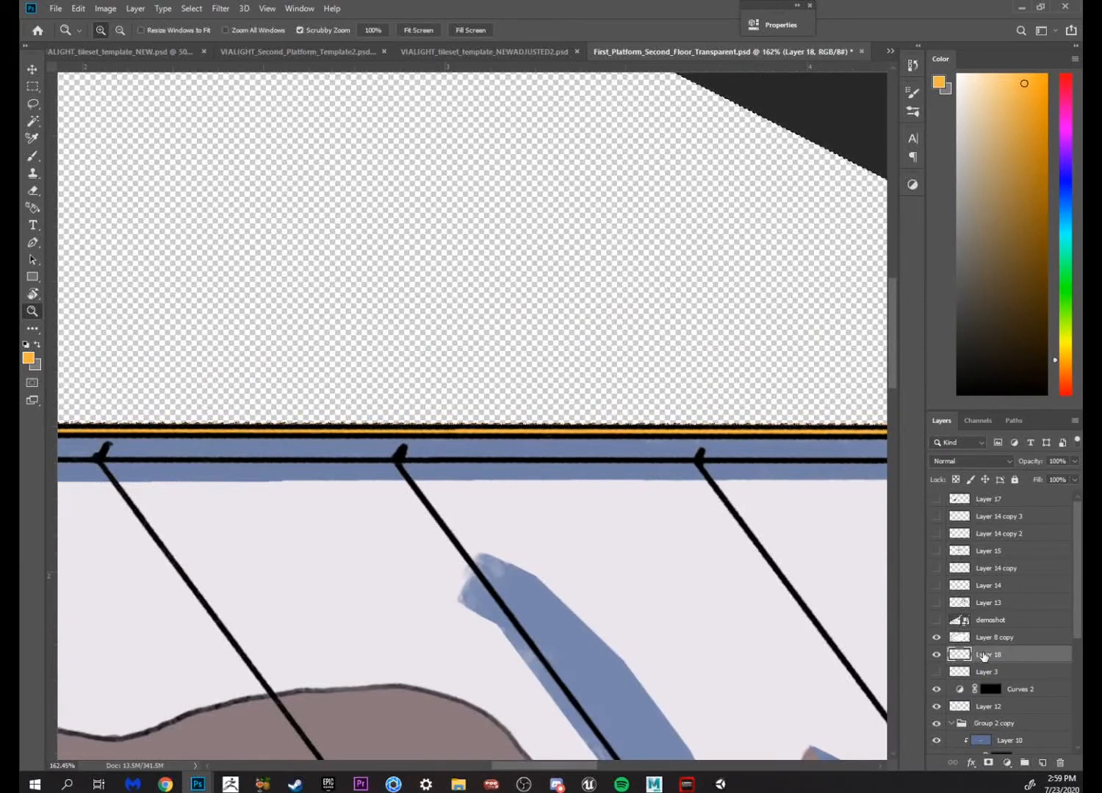
drag(814, 548, 494, 551)
key(m)
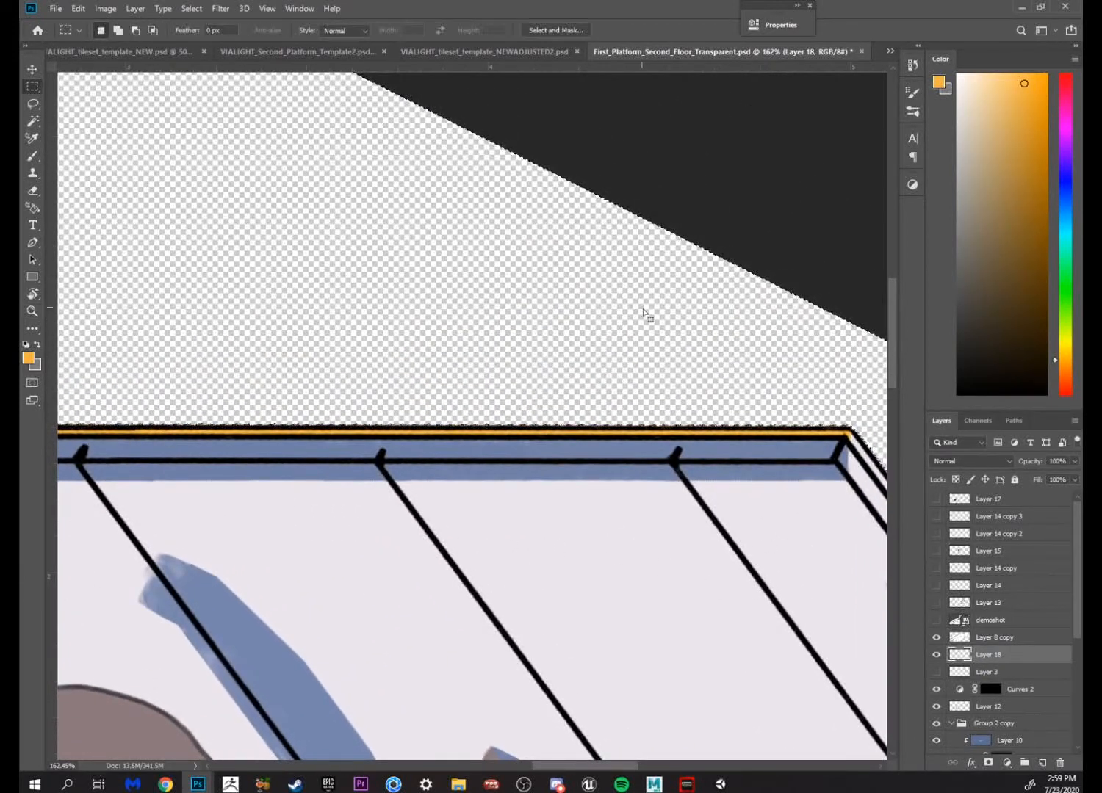
Sample the dark orange of the shaded sign in East_Wall_covered.psd for the shadowed part of the front edge strip
key(z)
drag(763, 368, 485, 129)
mouse_move(424, 419)
mouse_down()
mouse_move(461, 415)
mouse_move(335, 365)
mouse_up()
key(b)
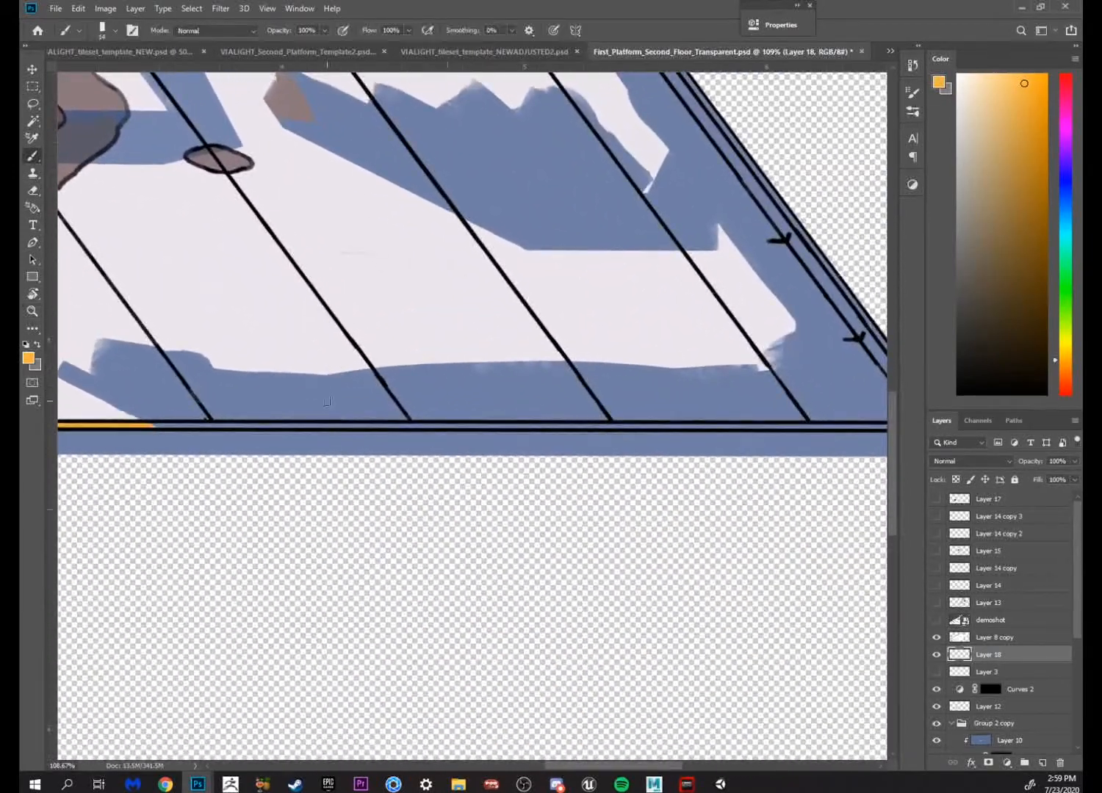
mouse_move(199, 784)
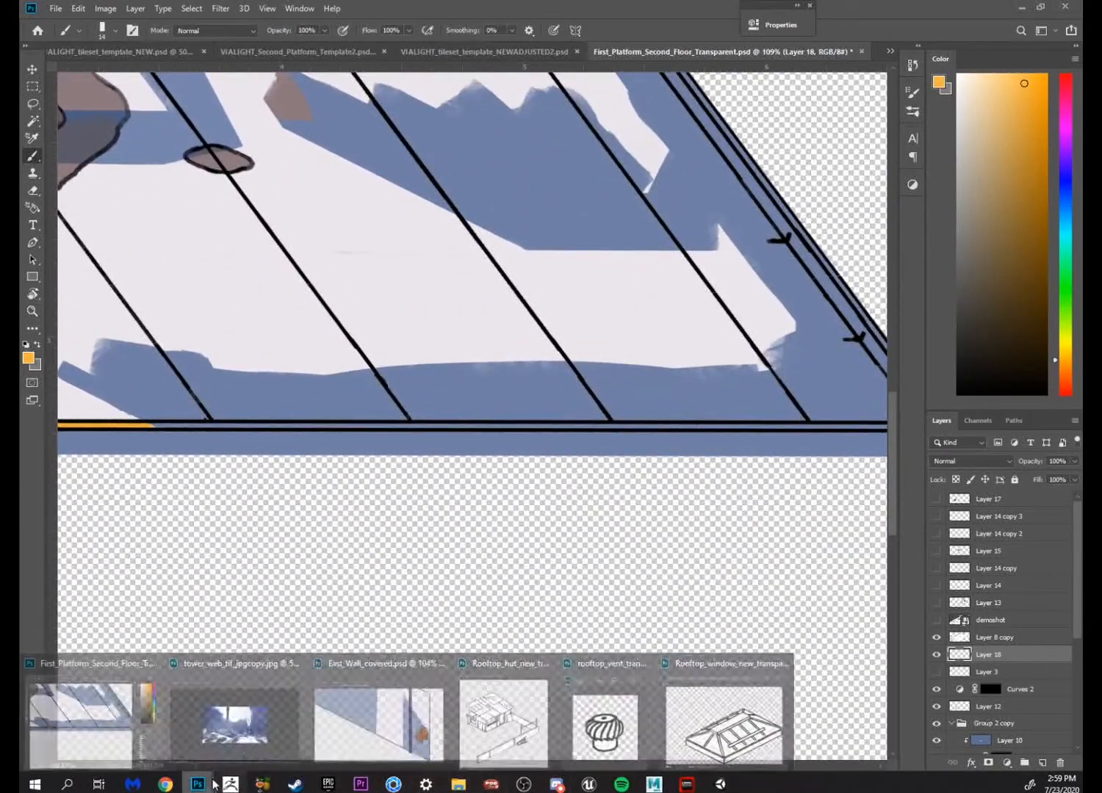
click(345, 757)
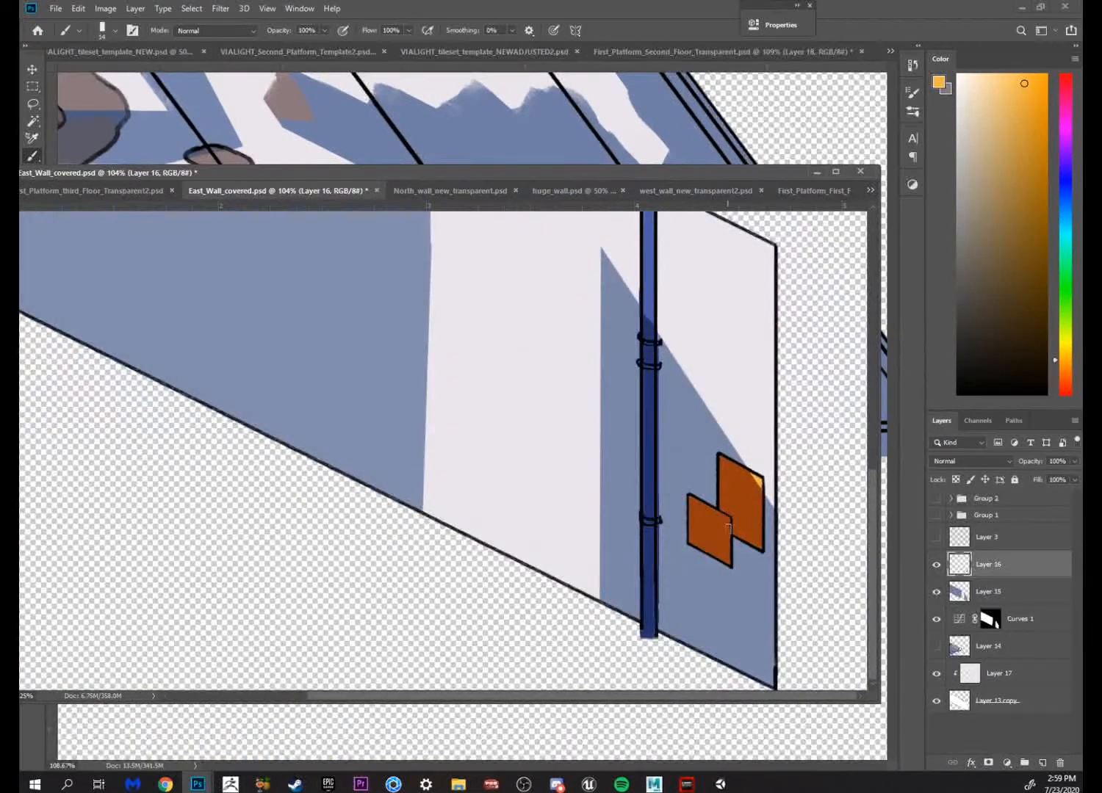
alt+click(731, 498)
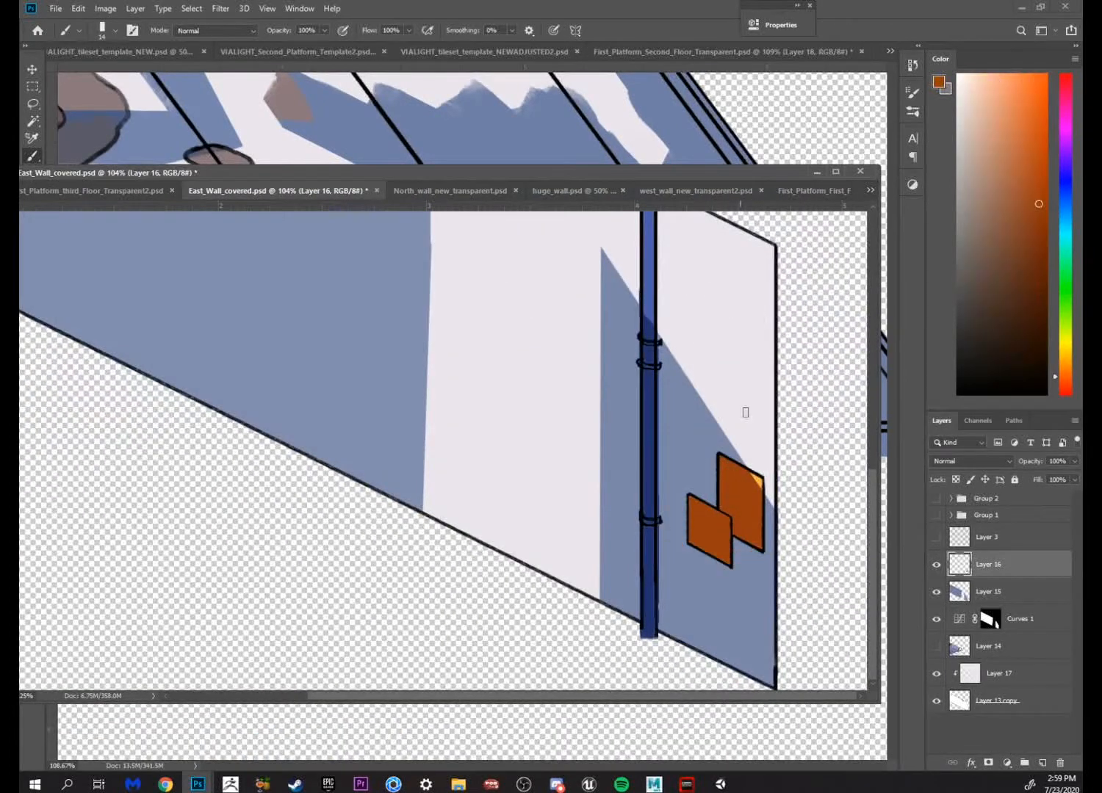
click(816, 171)
Paint the shadowed stretch of the front edge strip dark orange with a 14 px brush, from the sunlit part to the far corner
scroll(431, 398, up, 3)
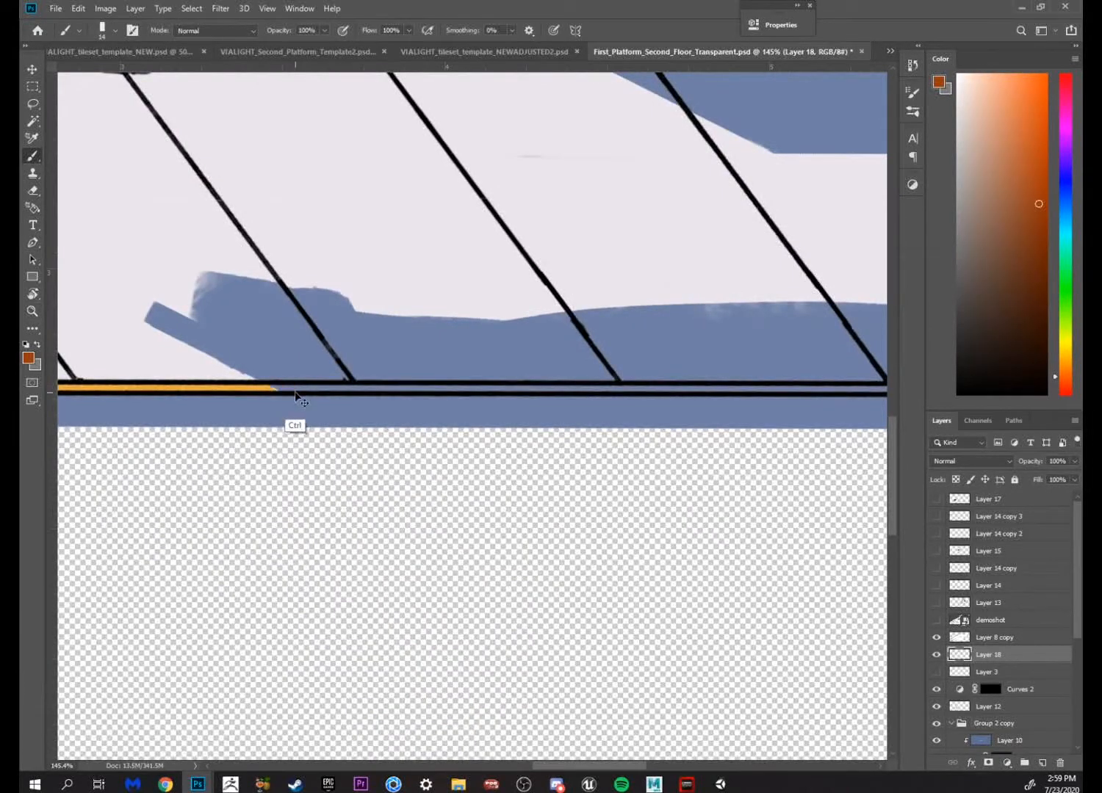
right_click(295, 395)
key(Return)
right_click(297, 390)
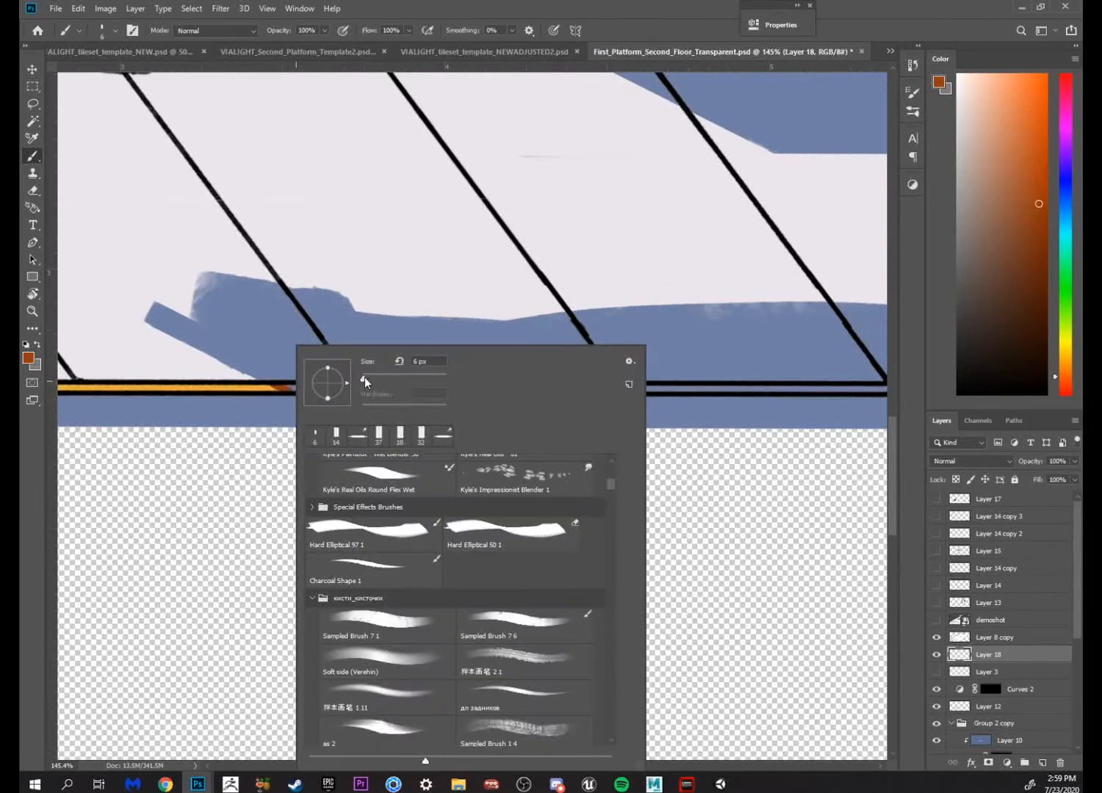
key(Return)
right_click(295, 388)
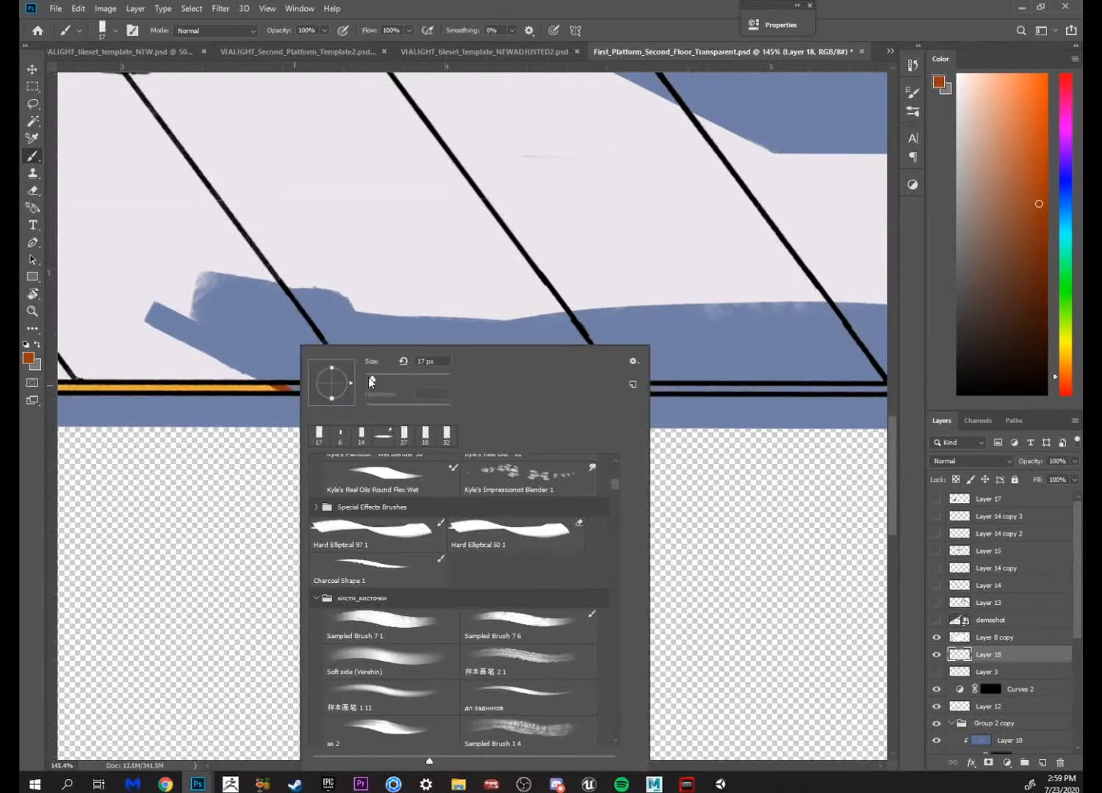
key(Return)
drag(288, 388, 694, 387)
mouse_move(740, 341)
mouse_down()
mouse_move(359, 295)
mouse_move(167, 296)
mouse_up()
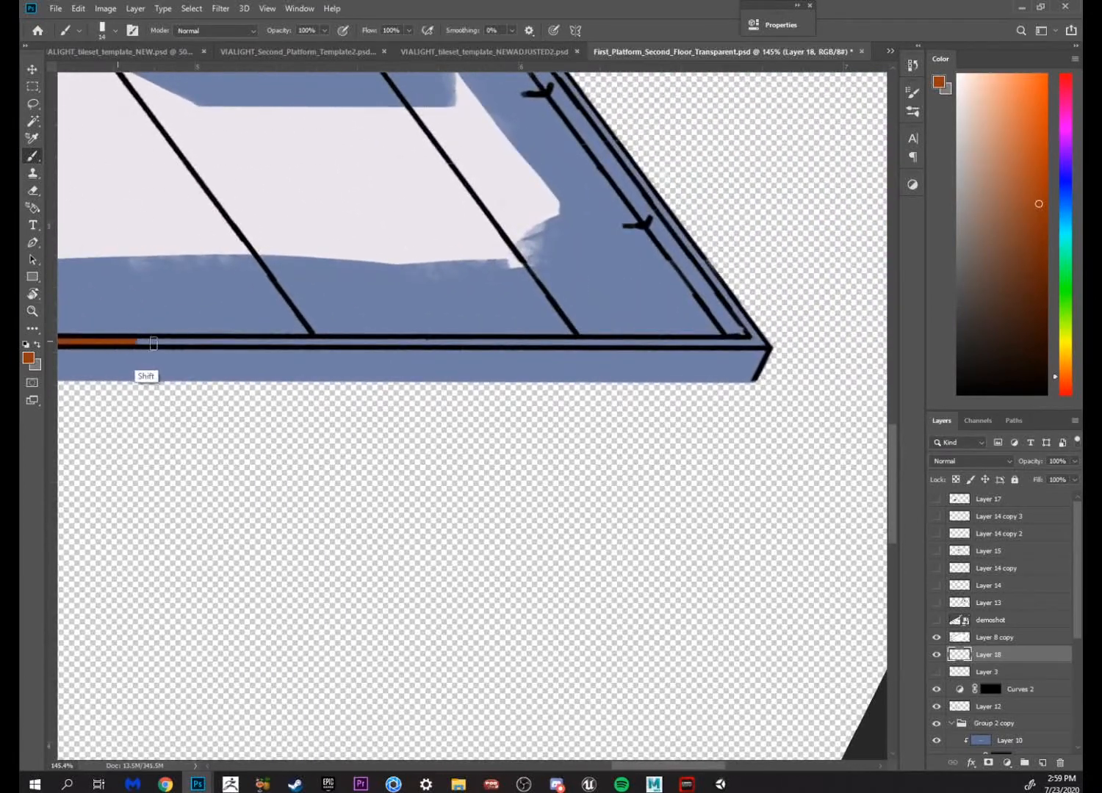
mouse_move(153, 344)
mouse_down()
mouse_move(760, 343)
mouse_move(694, 619)
mouse_move(650, 581)
mouse_move(628, 580)
mouse_move(733, 595)
mouse_move(782, 447)
mouse_move(741, 329)
mouse_move(747, 338)
mouse_move(700, 359)
mouse_move(763, 347)
mouse_move(737, 348)
mouse_move(738, 175)
mouse_up()
Paint the whole trim strip along the short edge at the shaded end of the platform dark orange, corner to corner
key(z)
key(r)
key(z)
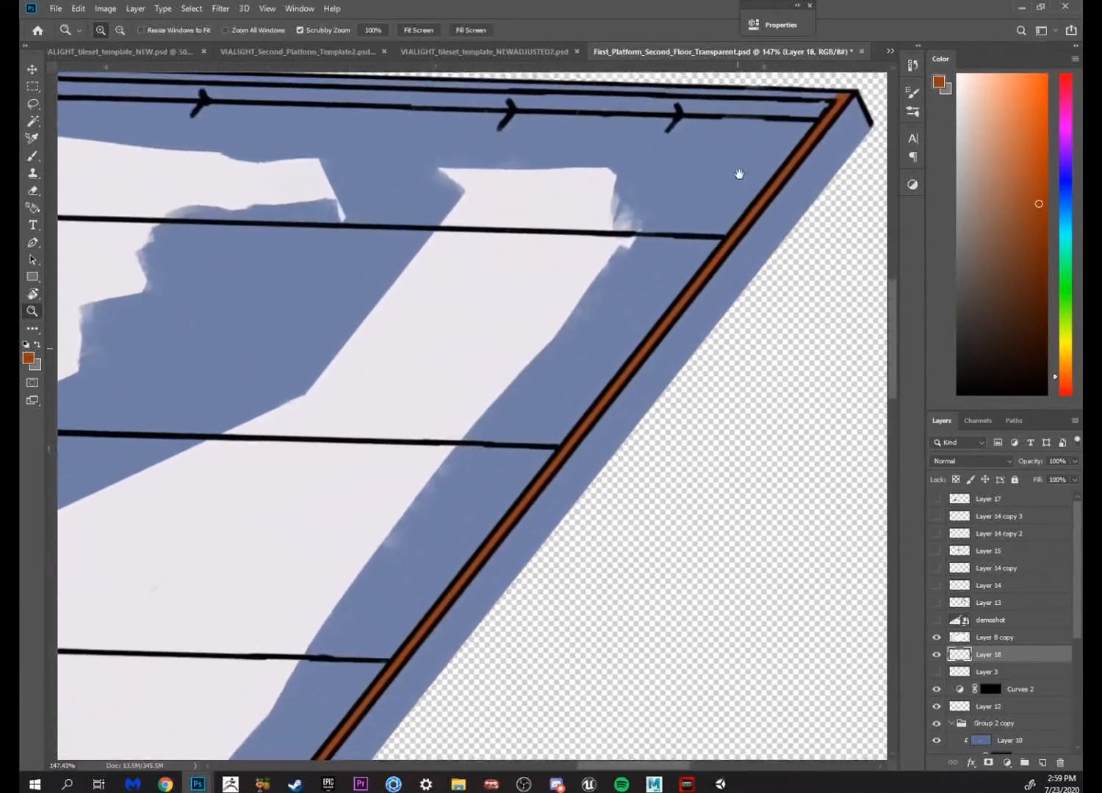
drag(771, 224, 746, 214)
key(r)
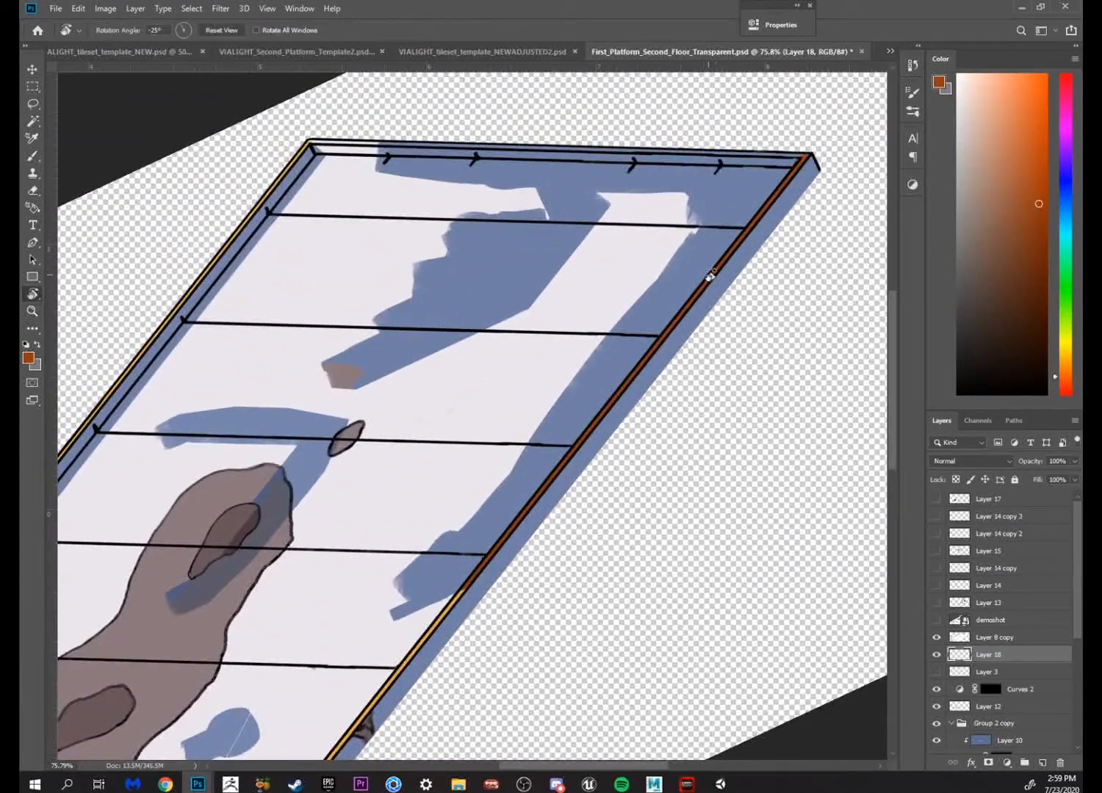
drag(708, 275, 674, 477)
key(z)
drag(719, 433, 845, 396)
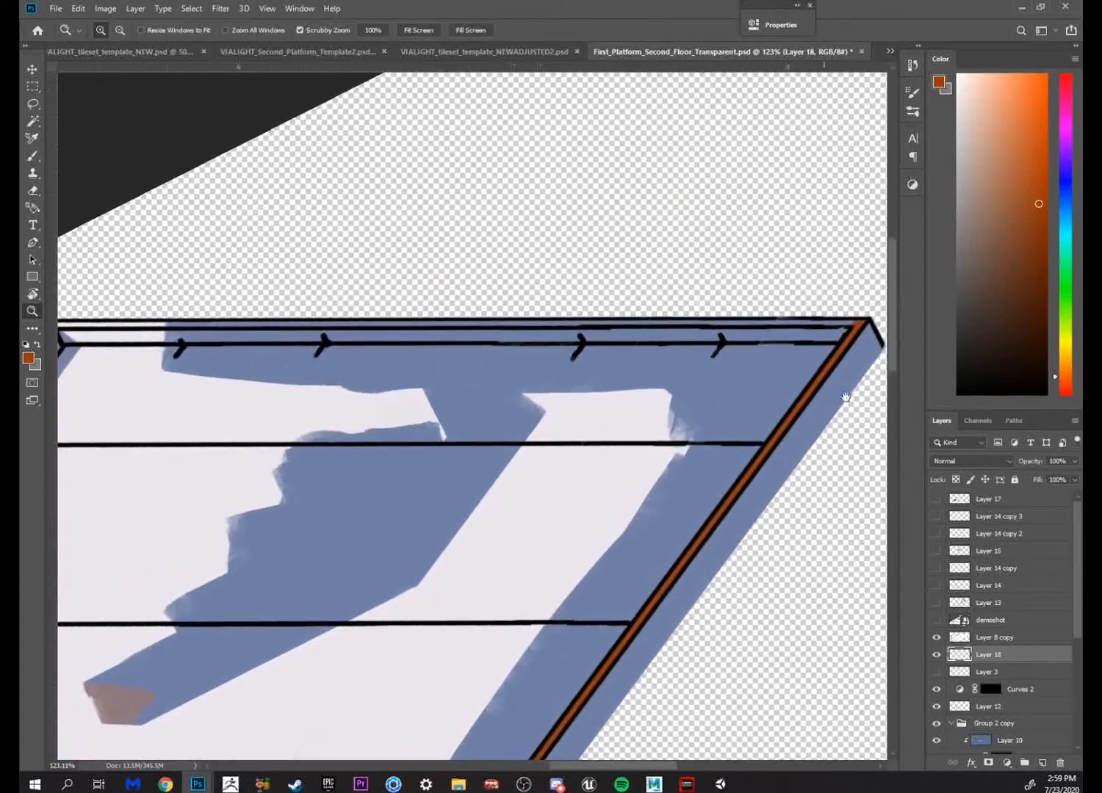
key(b)
drag(822, 314, 641, 313)
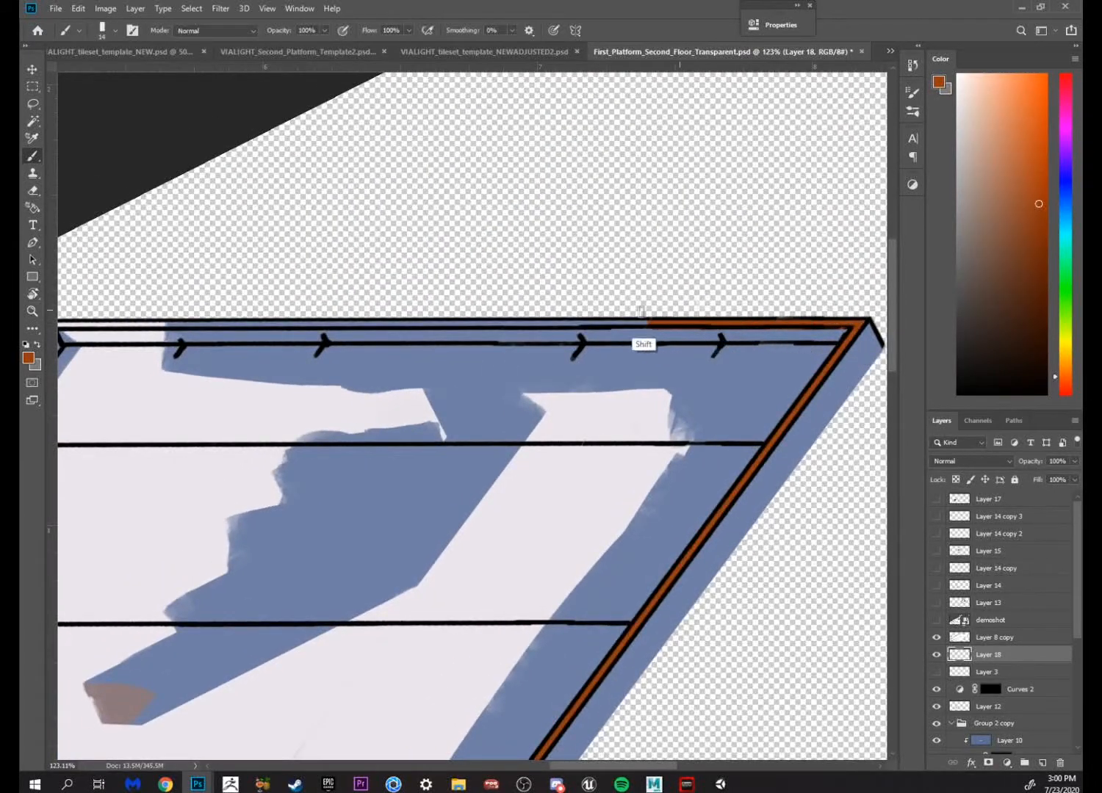
key(ctrl+z)
drag(854, 321, 285, 328)
drag(421, 284, 775, 256)
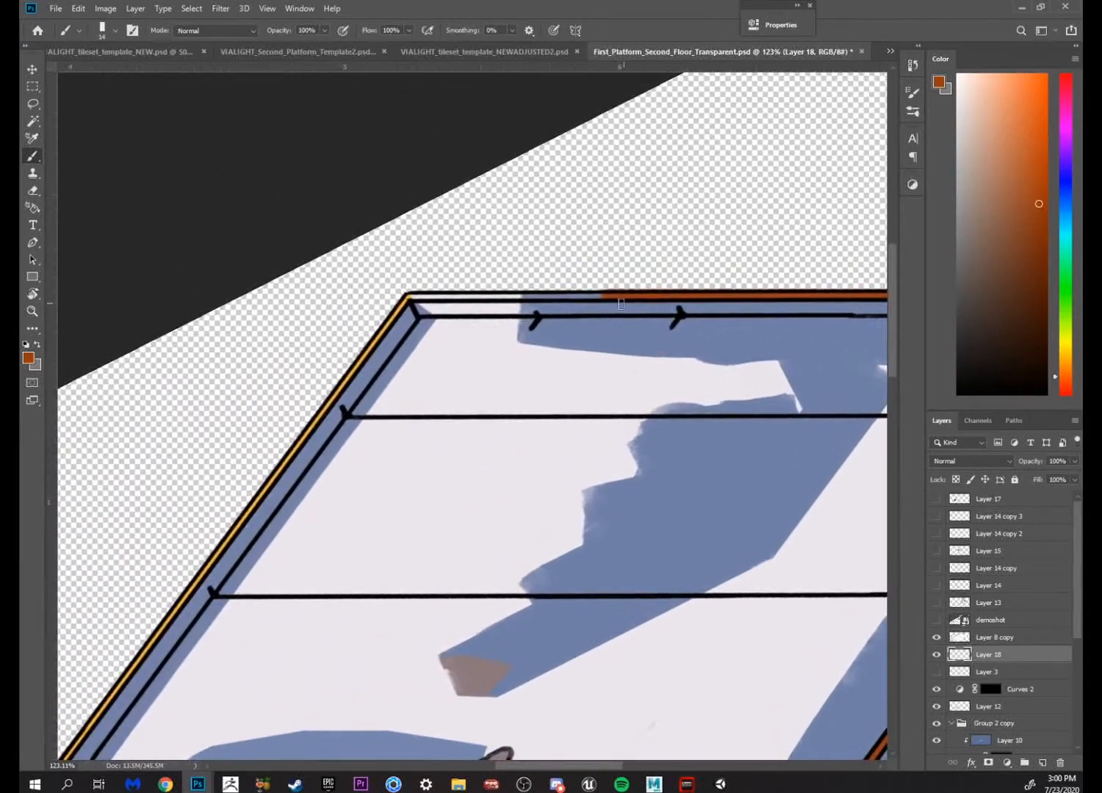
drag(607, 297, 412, 288)
drag(711, 231, 357, 240)
key(z)
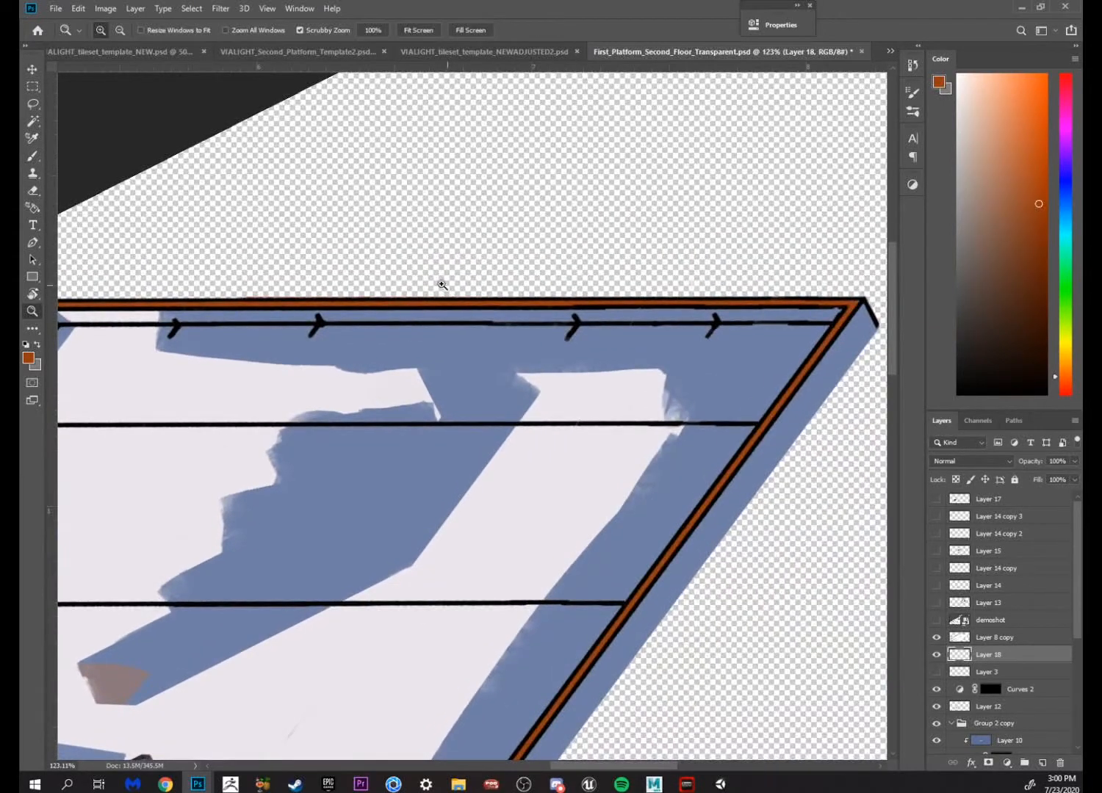
key(e)
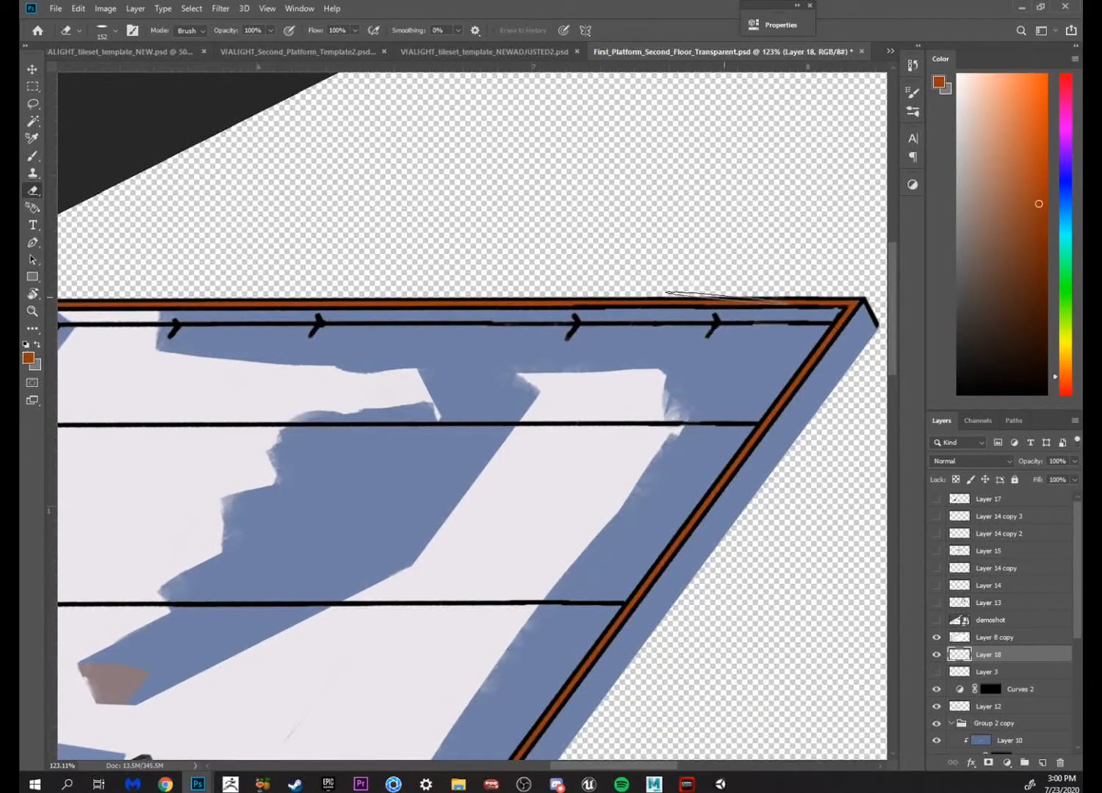
Sample the bright orange of the existing trim and paint the strip along the short edge at the sunlit end
key(z)
drag(685, 252, 598, 280)
drag(457, 488, 762, 459)
drag(851, 395, 821, 396)
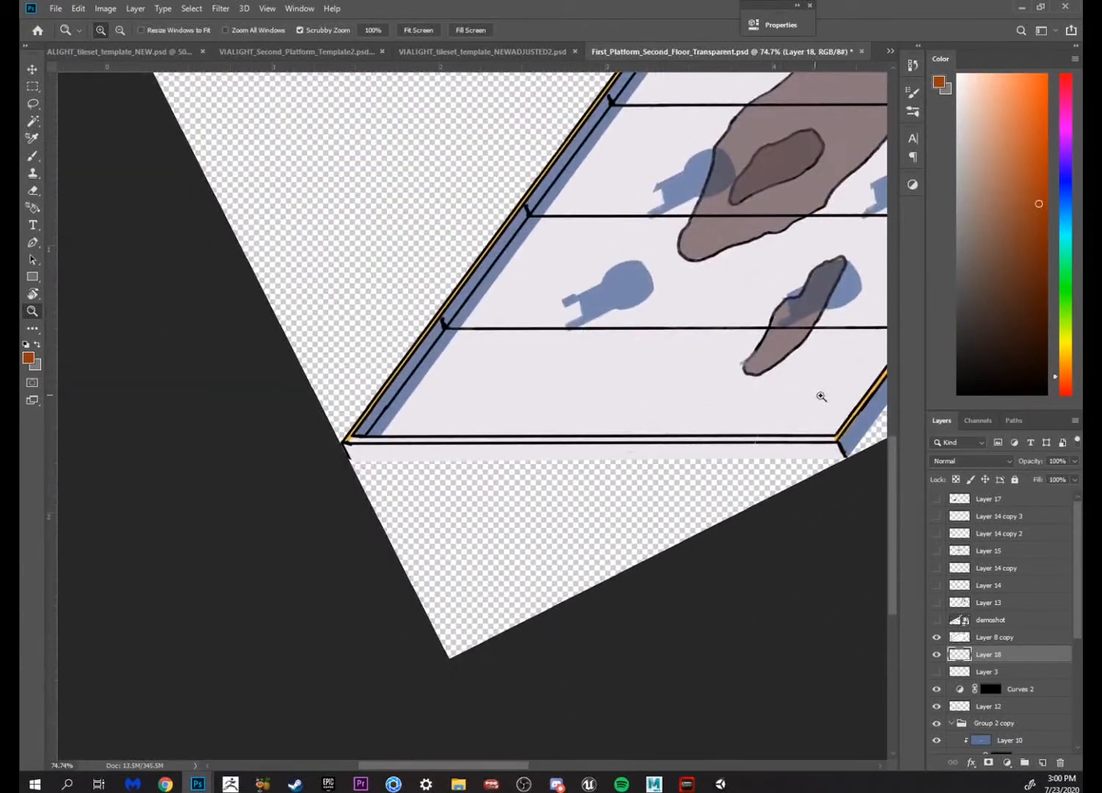
key(b)
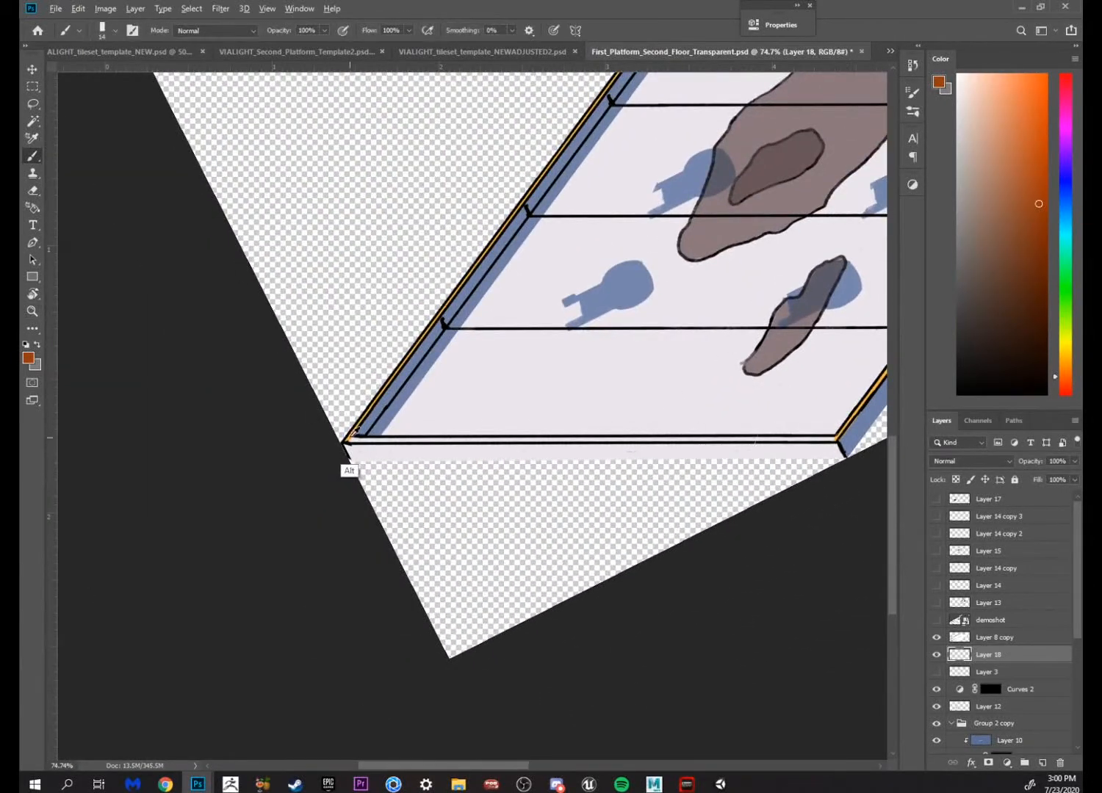
alt+click(349, 440)
drag(345, 440, 837, 437)
Straighten the rotated canvas and examine the orange trim around the whole platform
key(z)
drag(724, 485, 482, 625)
scroll(715, 555, down, 10)
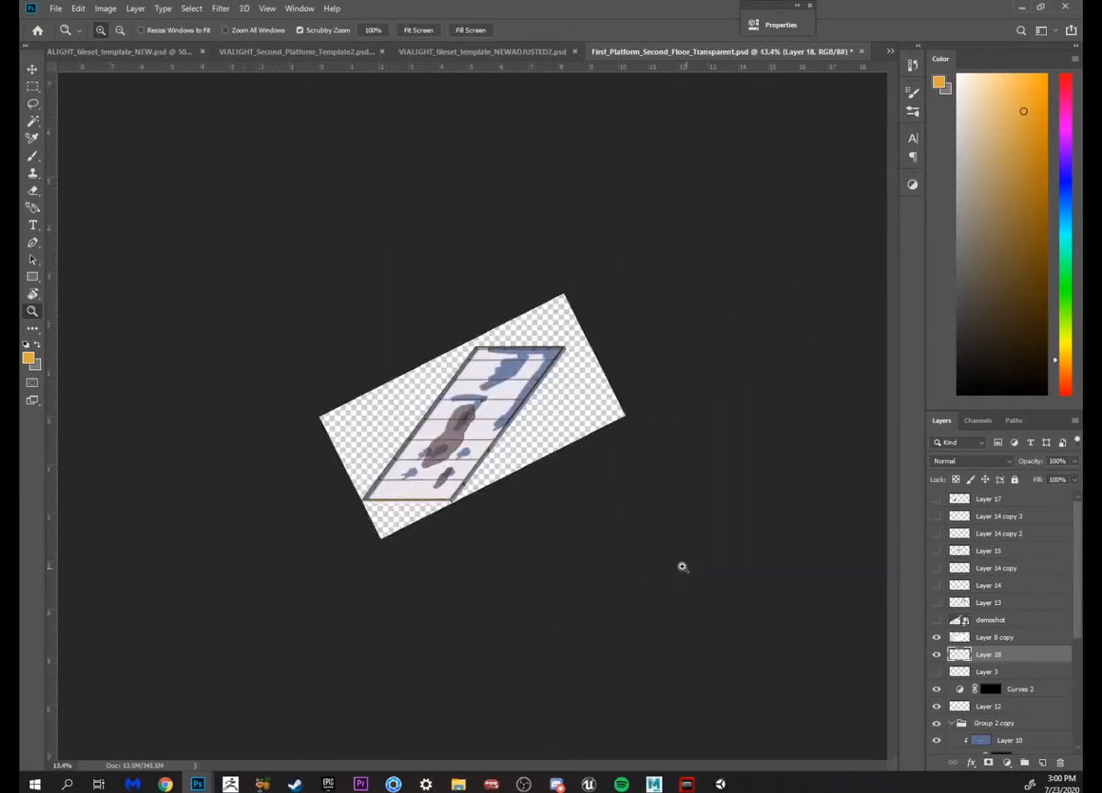
key(r)
drag(650, 415, 660, 453)
key(z)
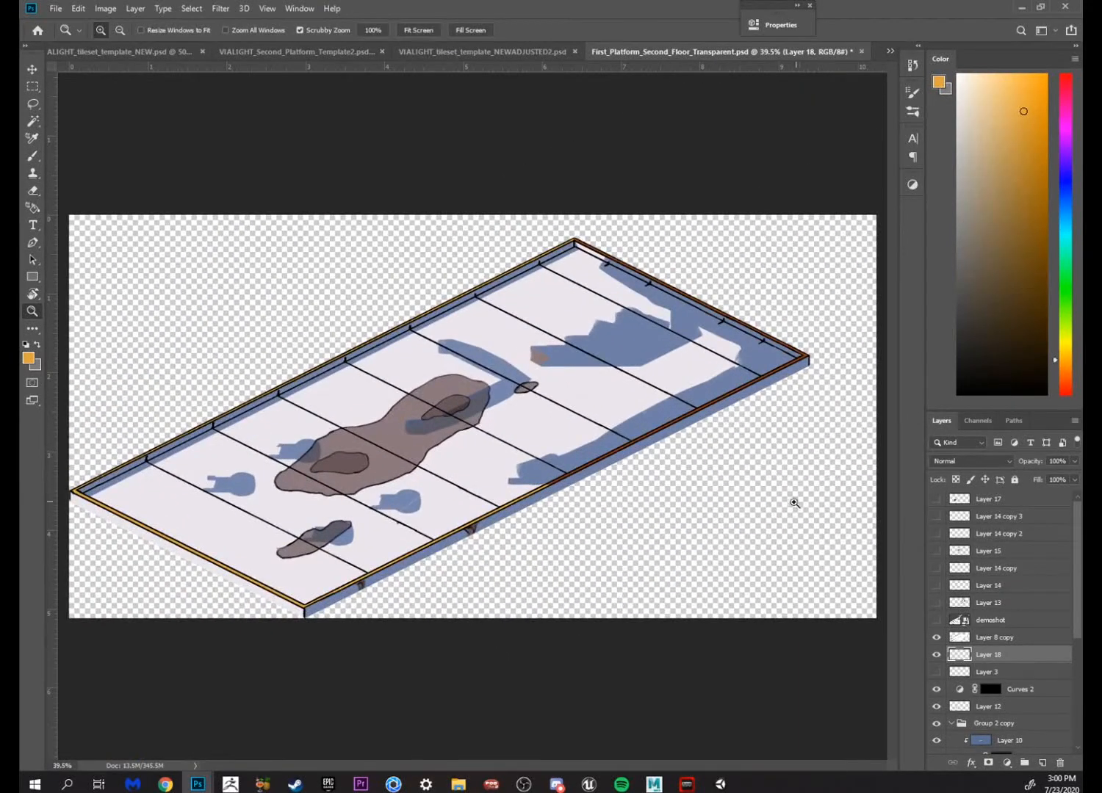
drag(783, 475, 806, 479)
mouse_move(733, 506)
mouse_down()
mouse_move(811, 492)
mouse_move(752, 516)
mouse_up()
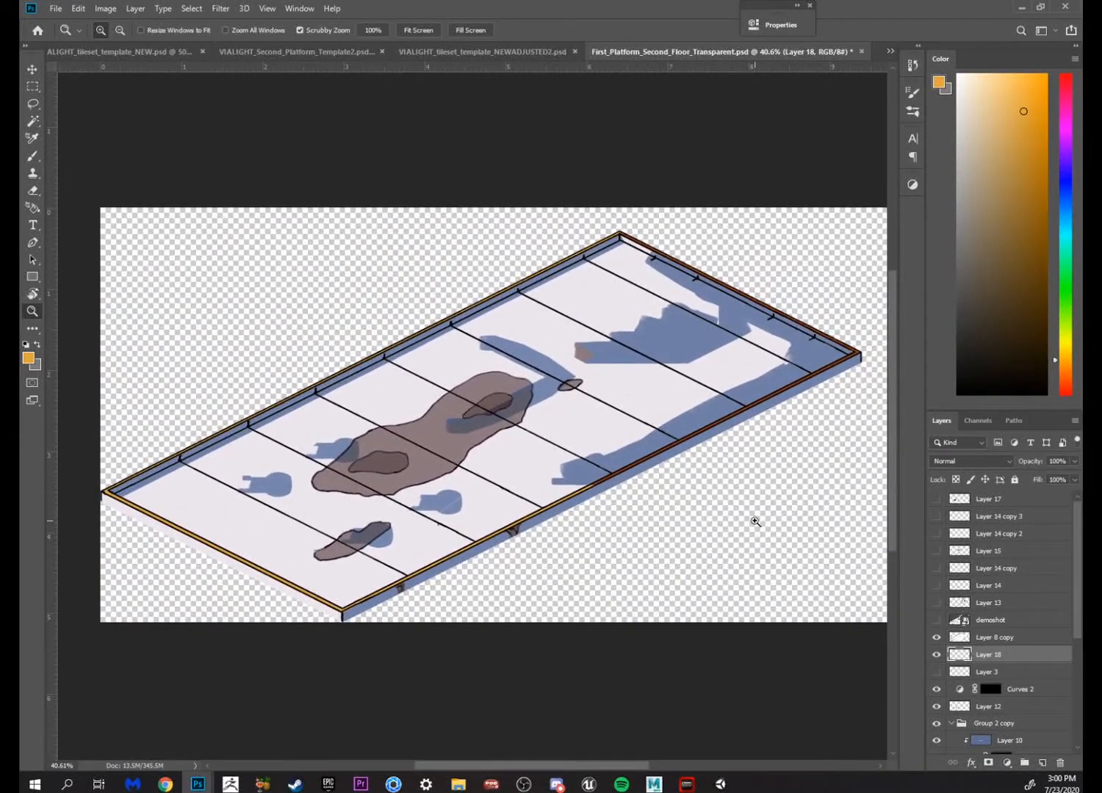
Show the rooftop object line art from Layer 13 up to Layer 14 copy 3 over the coloured platform
click(936, 602)
drag(946, 585, 935, 538)
click(935, 535)
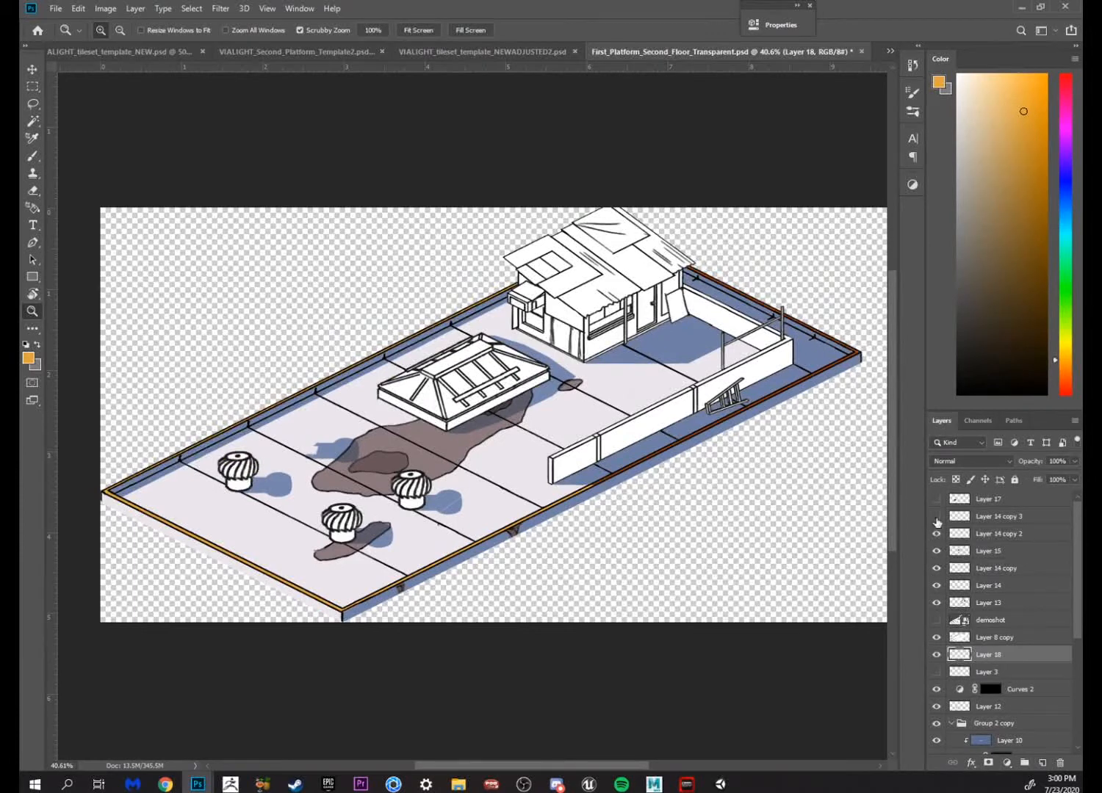
click(936, 518)
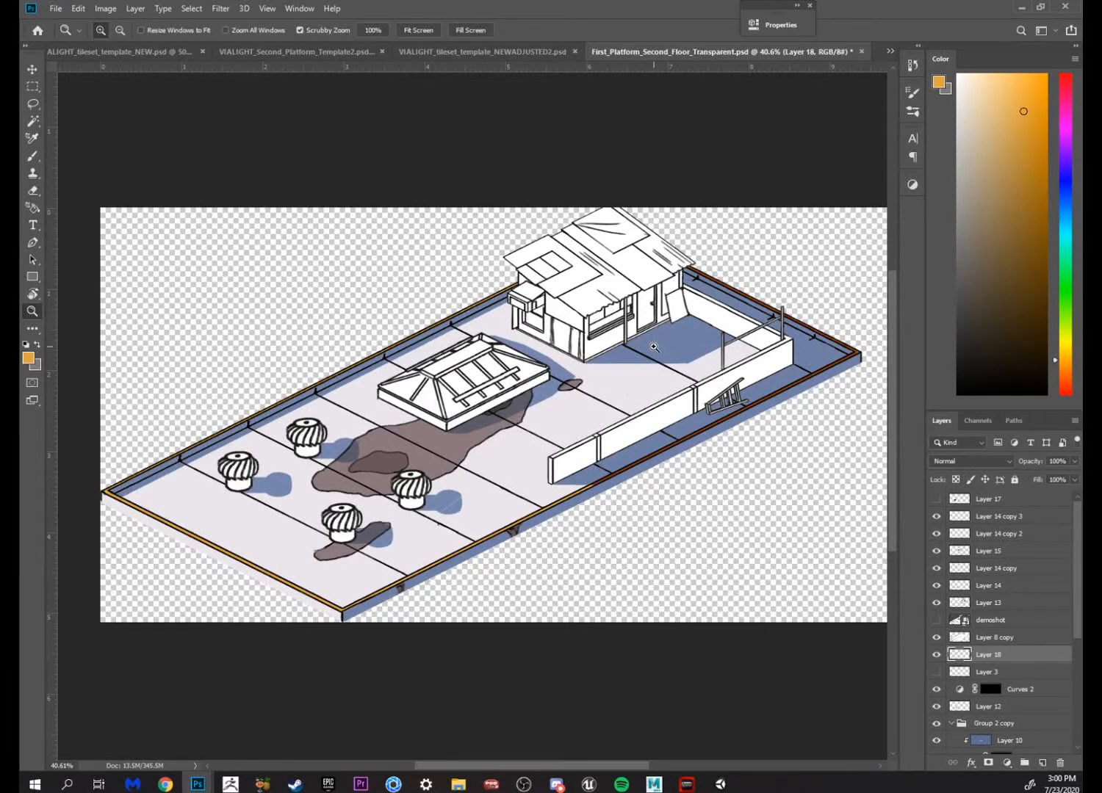
Switch to the Unity scene Scene_Rooftop_Tests and examine the window facade, the pipes and the shopfront with the awning
click(721, 784)
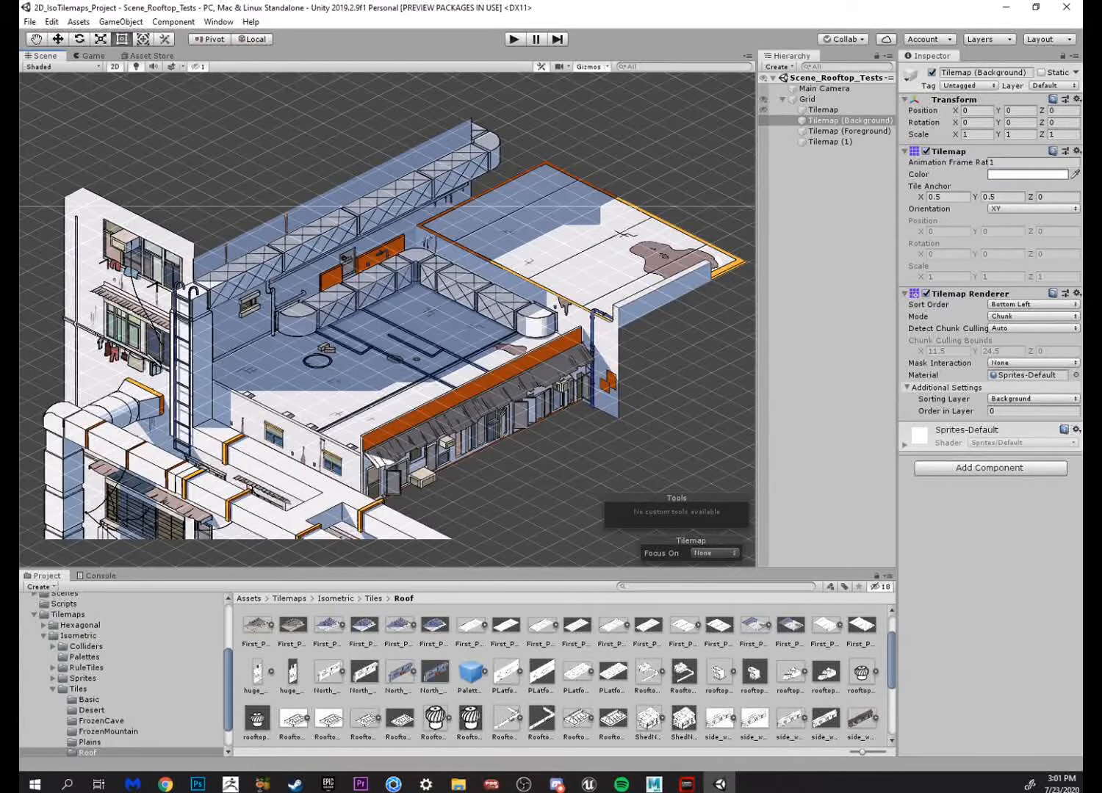
scroll(278, 191, up, 5)
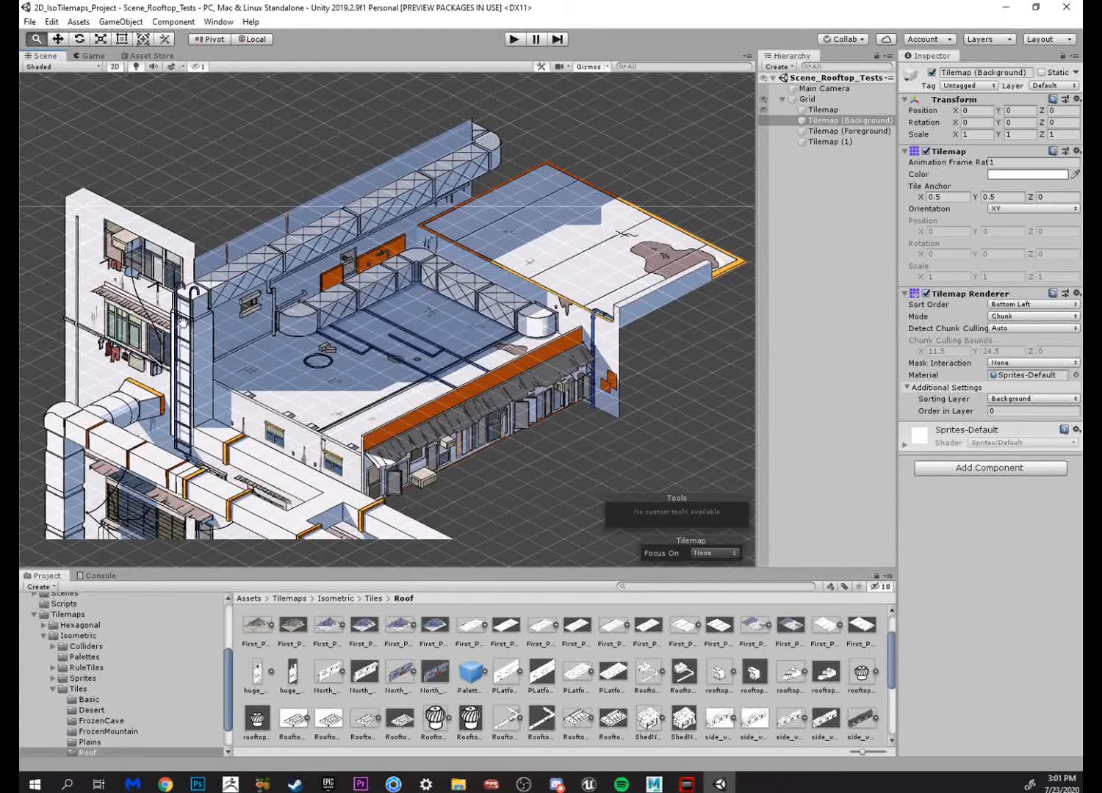
drag(264, 176, 347, 154)
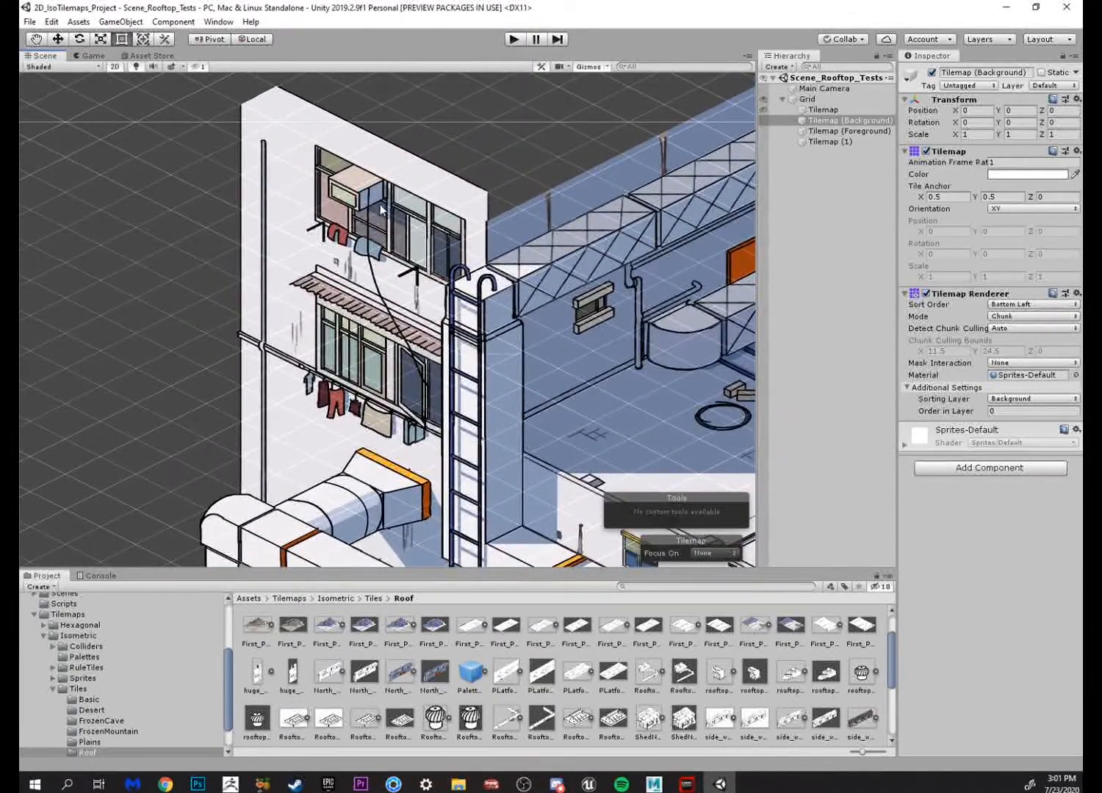
drag(395, 295, 343, 215)
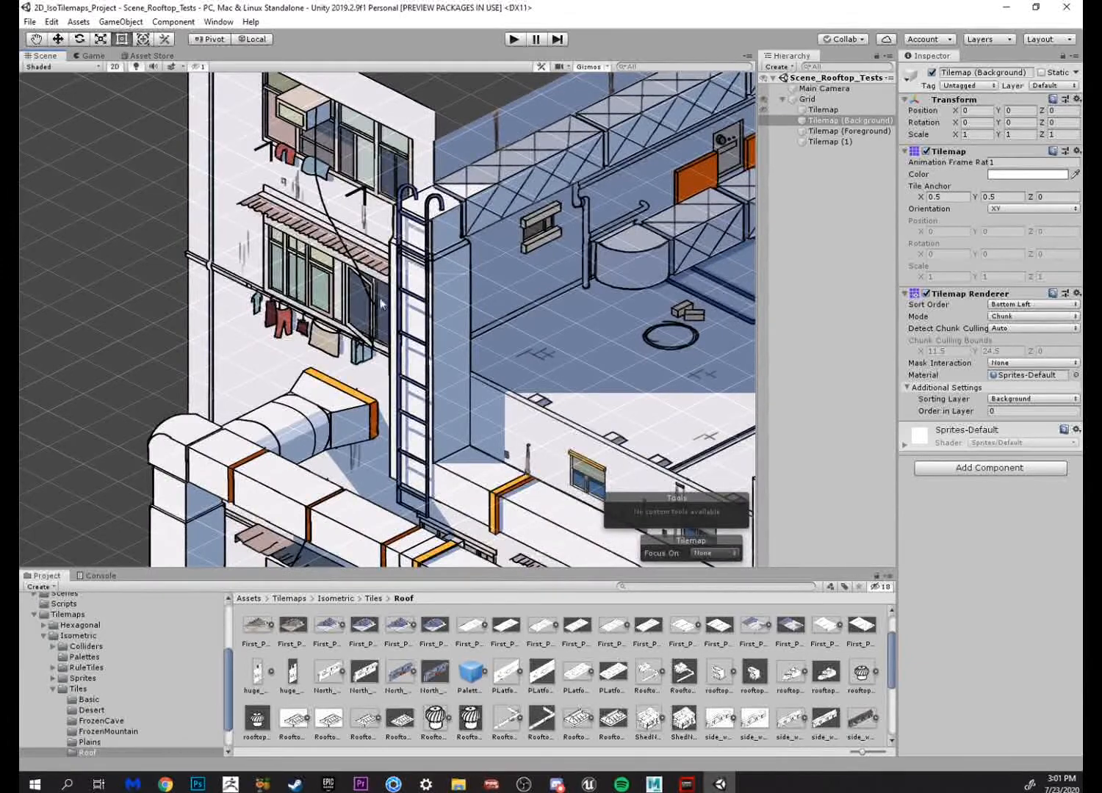
drag(381, 321, 323, 297)
drag(550, 348, 165, 193)
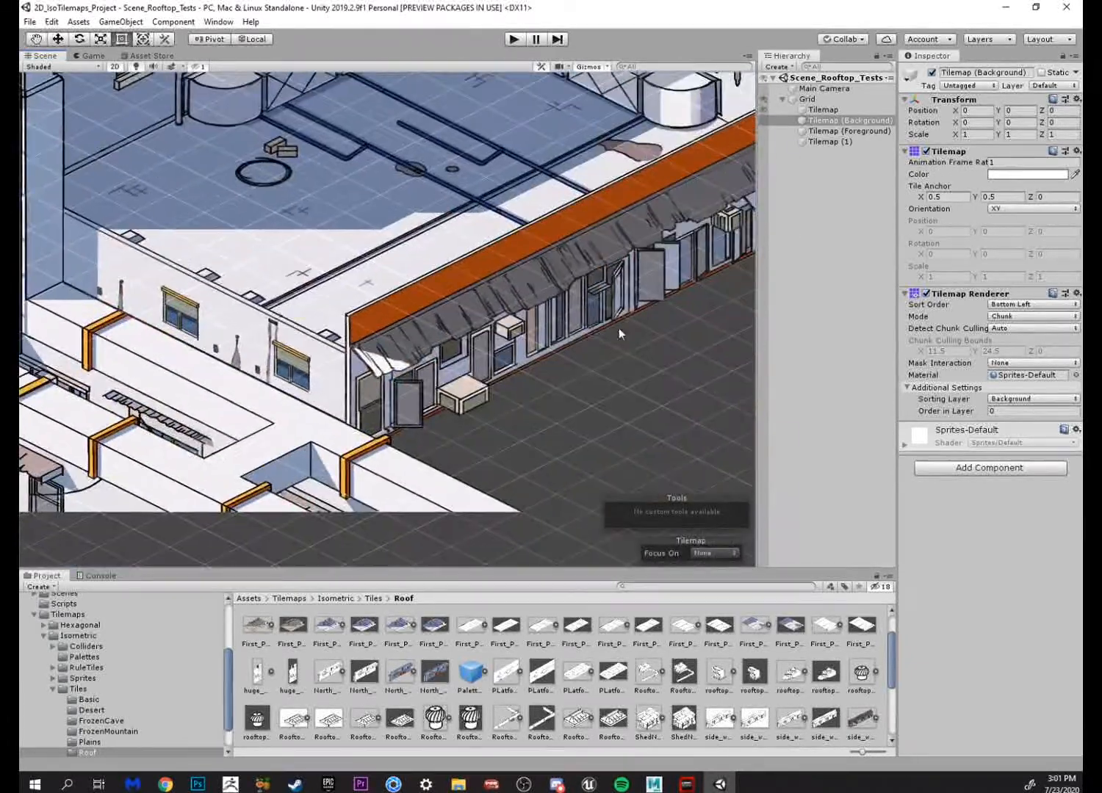
drag(588, 345, 440, 410)
scroll(576, 293, down, 7)
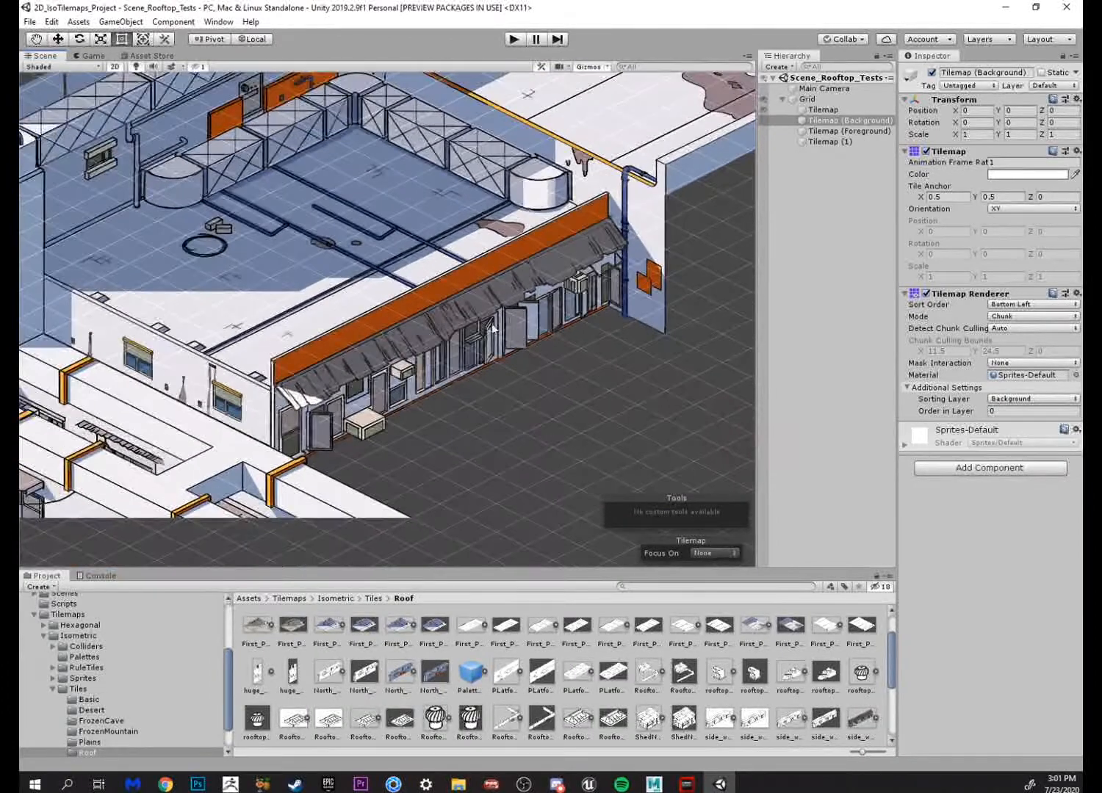
Examine the low wall with its windows and the orange-banded ducts, and review the full rooftop composition
drag(210, 350, 355, 419)
scroll(355, 419, up, 4)
scroll(354, 418, up, 6)
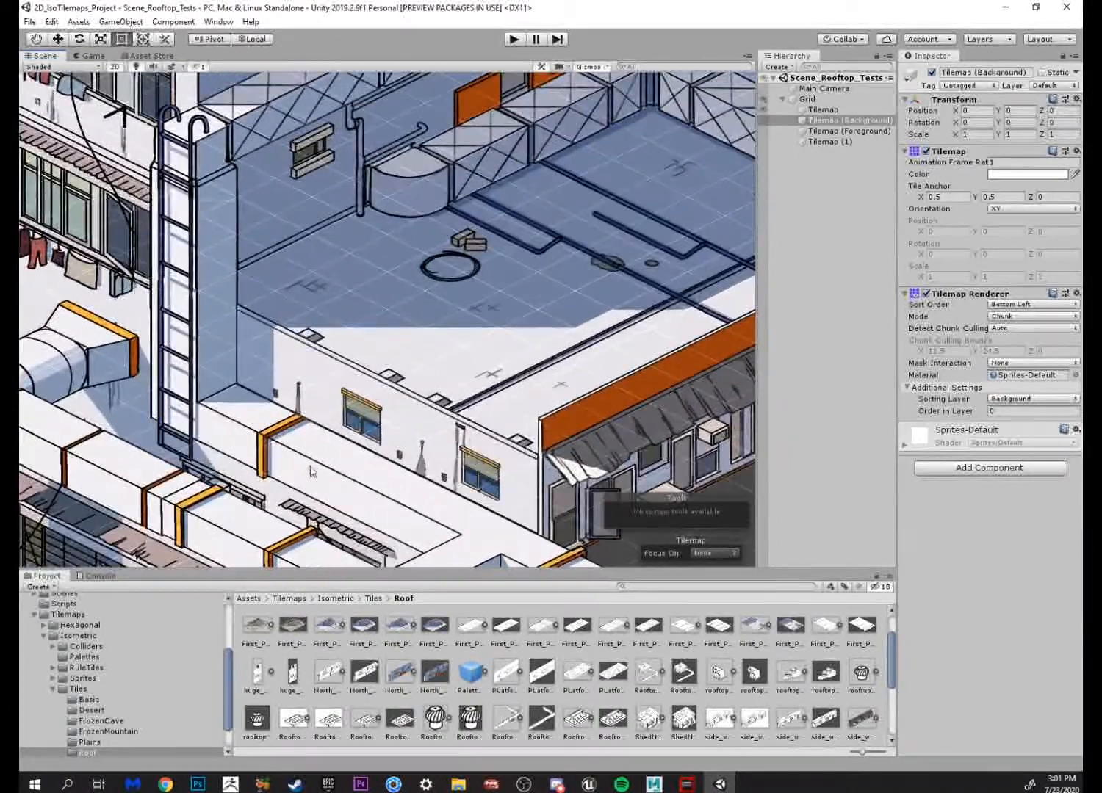
drag(310, 470, 363, 414)
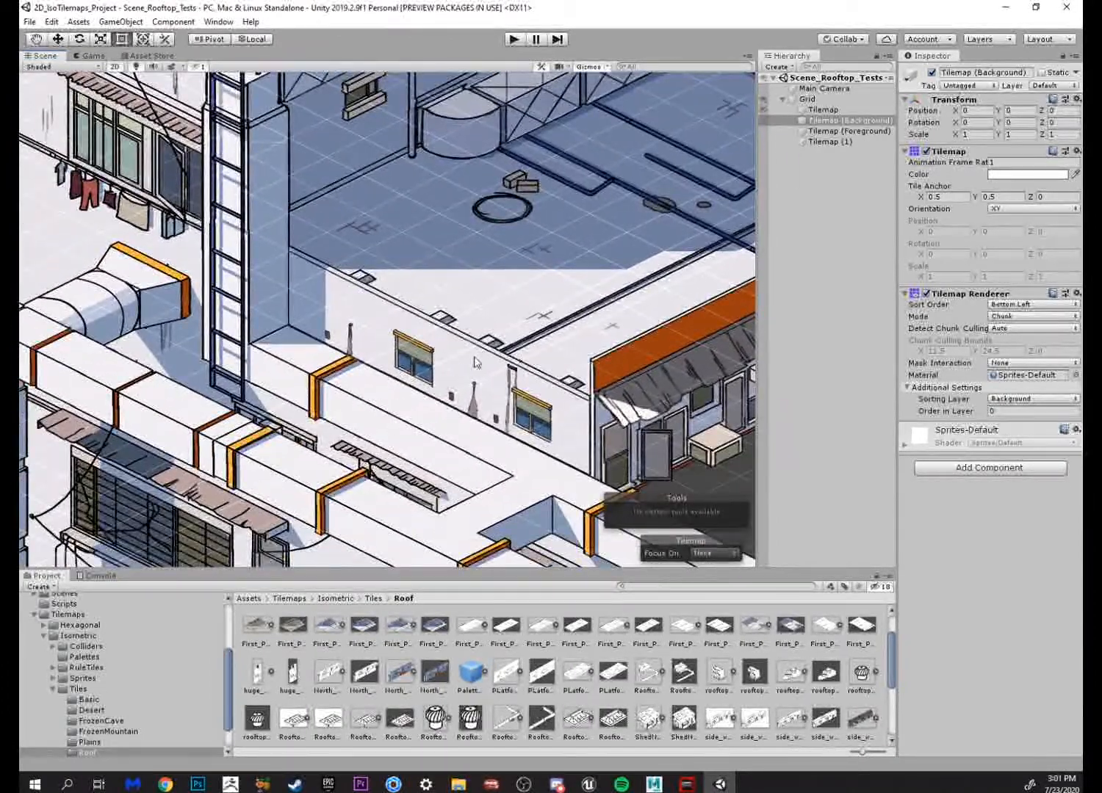
scroll(552, 292, down, 7)
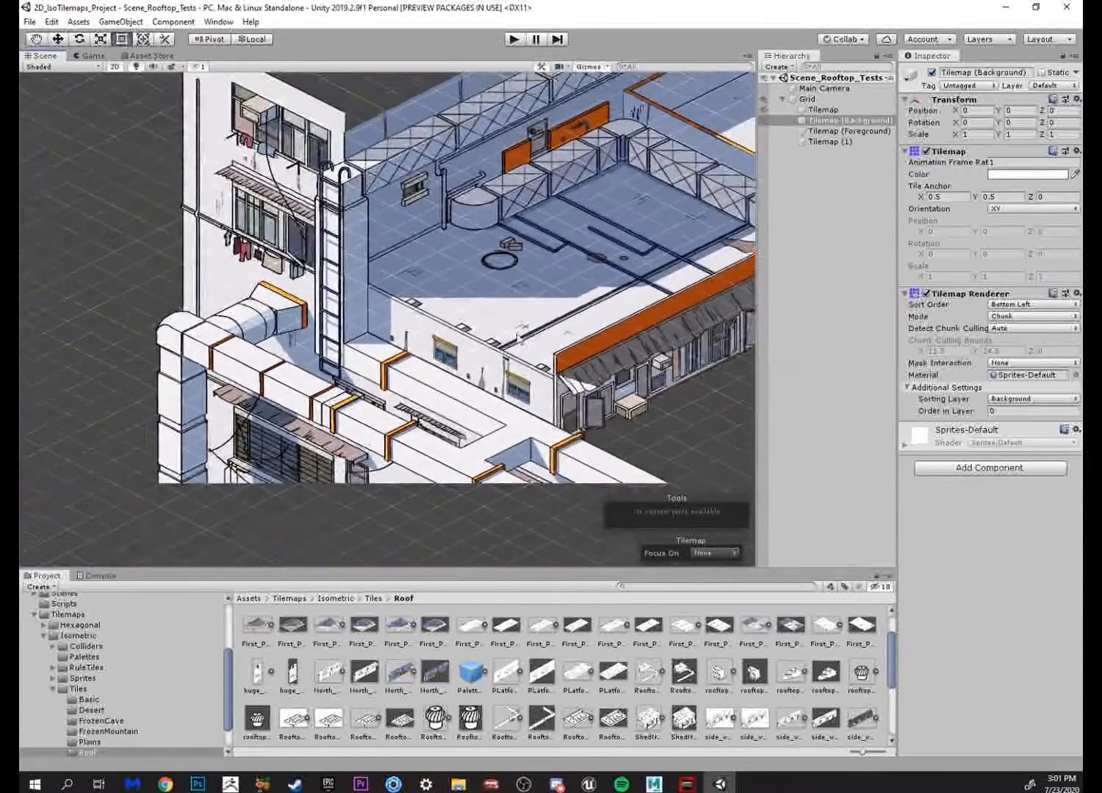
drag(547, 297, 478, 370)
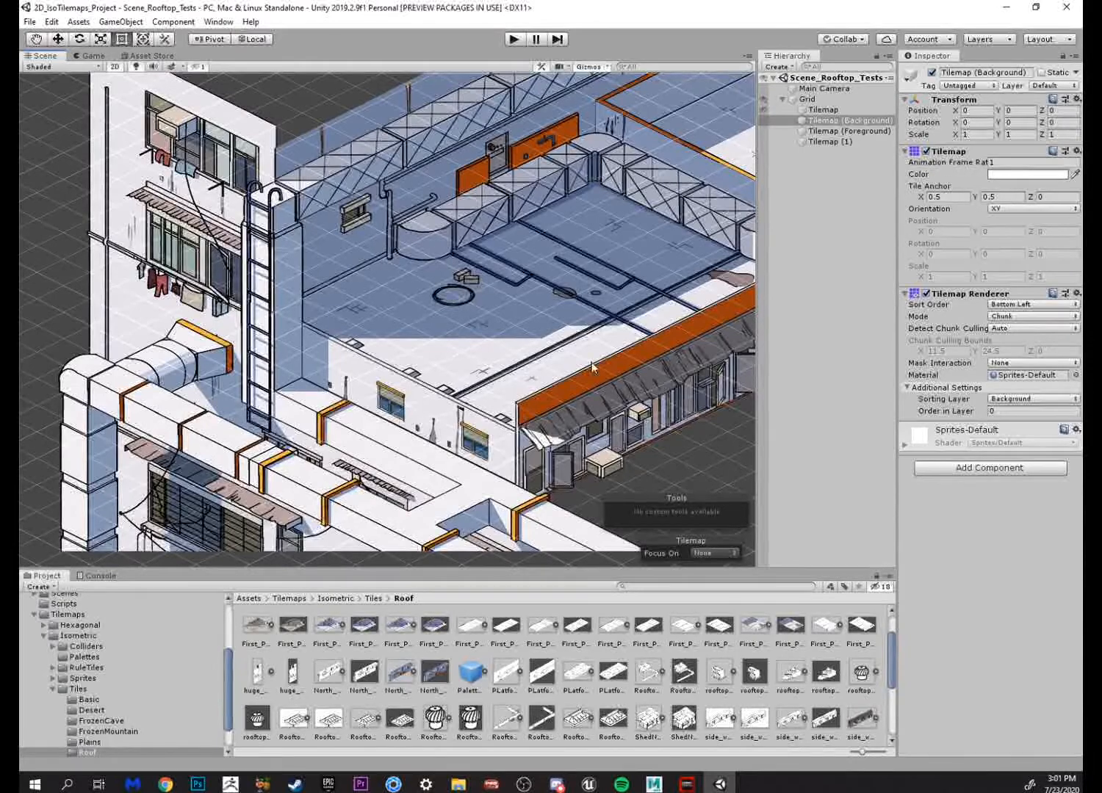
scroll(444, 477, down, 6)
drag(468, 393, 445, 454)
scroll(488, 468, up, 3)
scroll(488, 468, down, 3)
scroll(478, 465, up, 1)
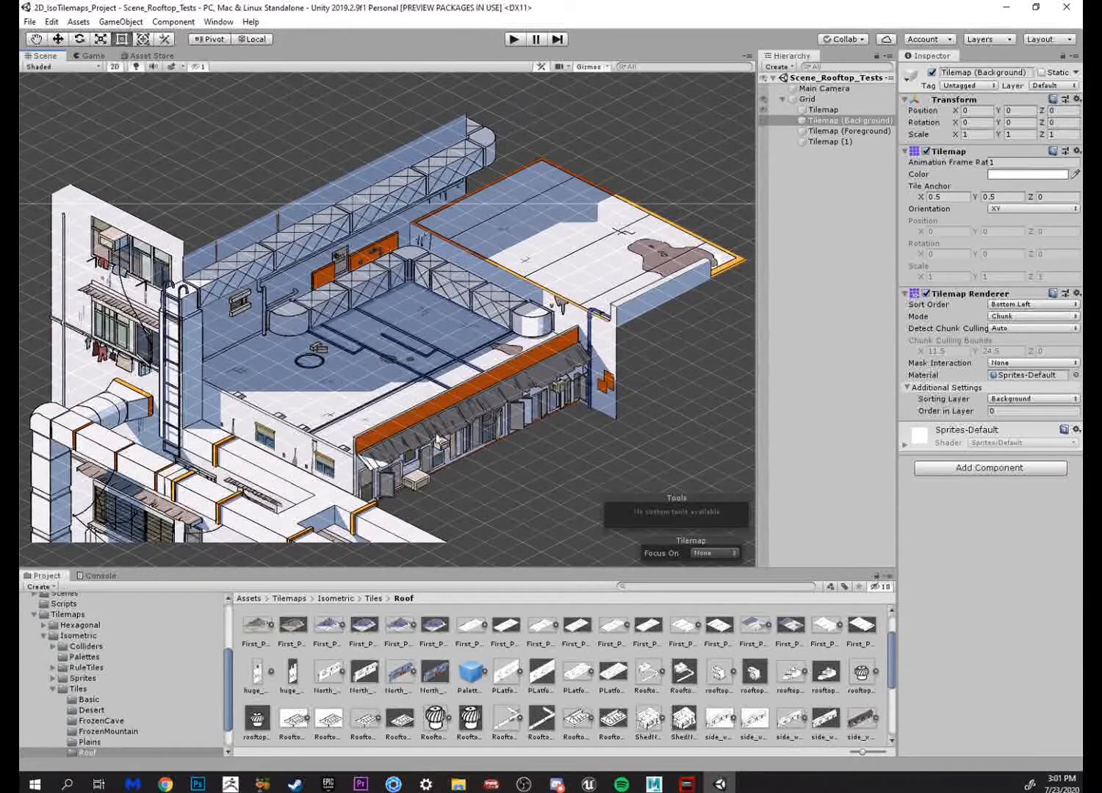
scroll(447, 352, down, 2)
drag(451, 381, 452, 406)
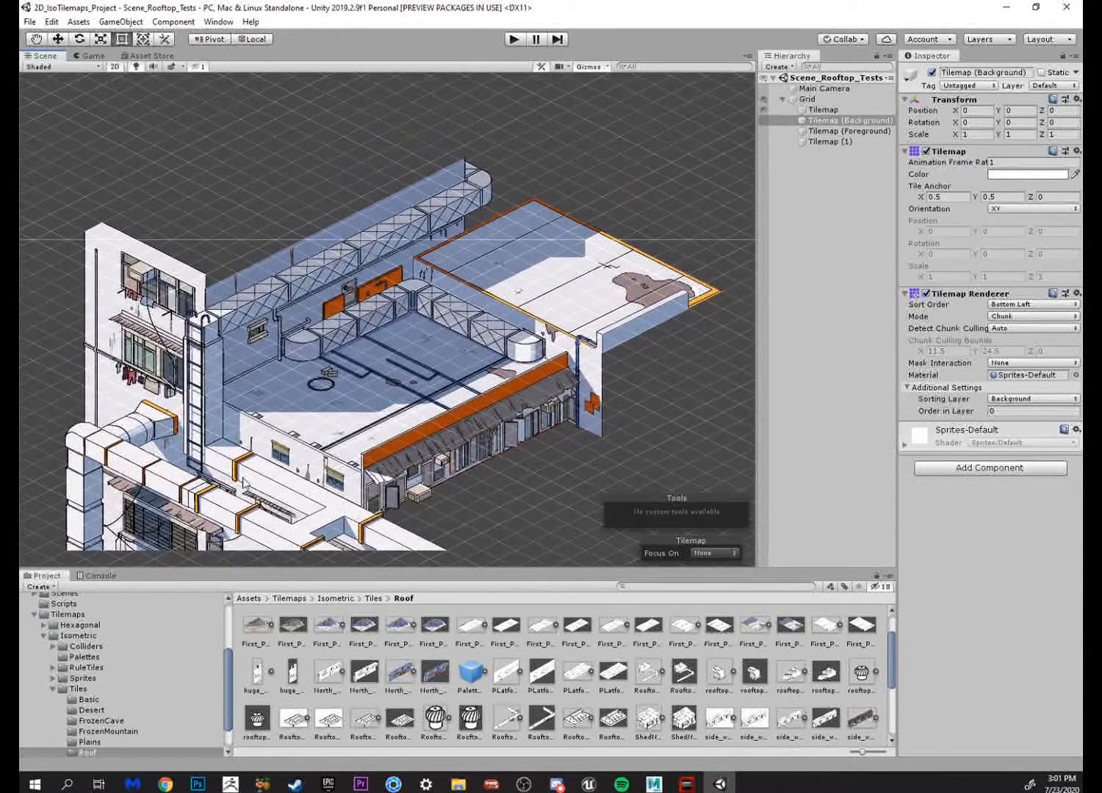
Compare the overall rooftop scene with a close view of the ladder, the laundry windows and the bent duct
scroll(327, 408, up, 4)
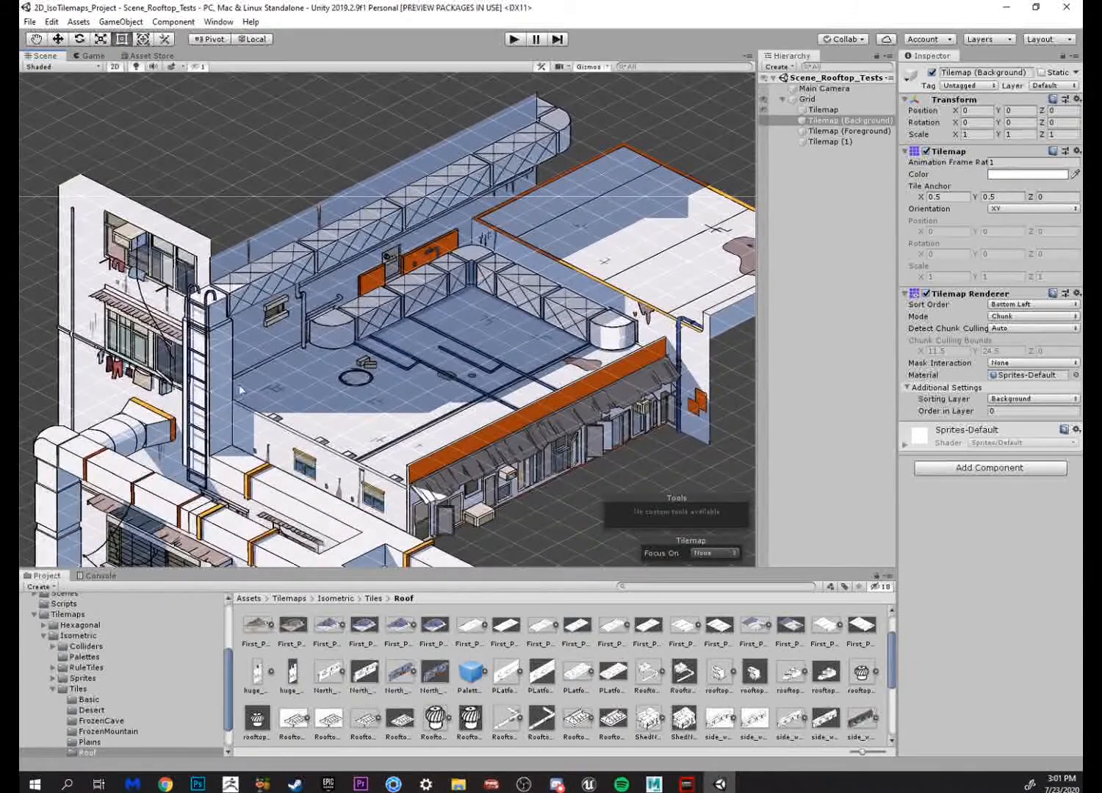
scroll(345, 380, down, 3)
drag(345, 380, 383, 401)
scroll(387, 398, up, 2)
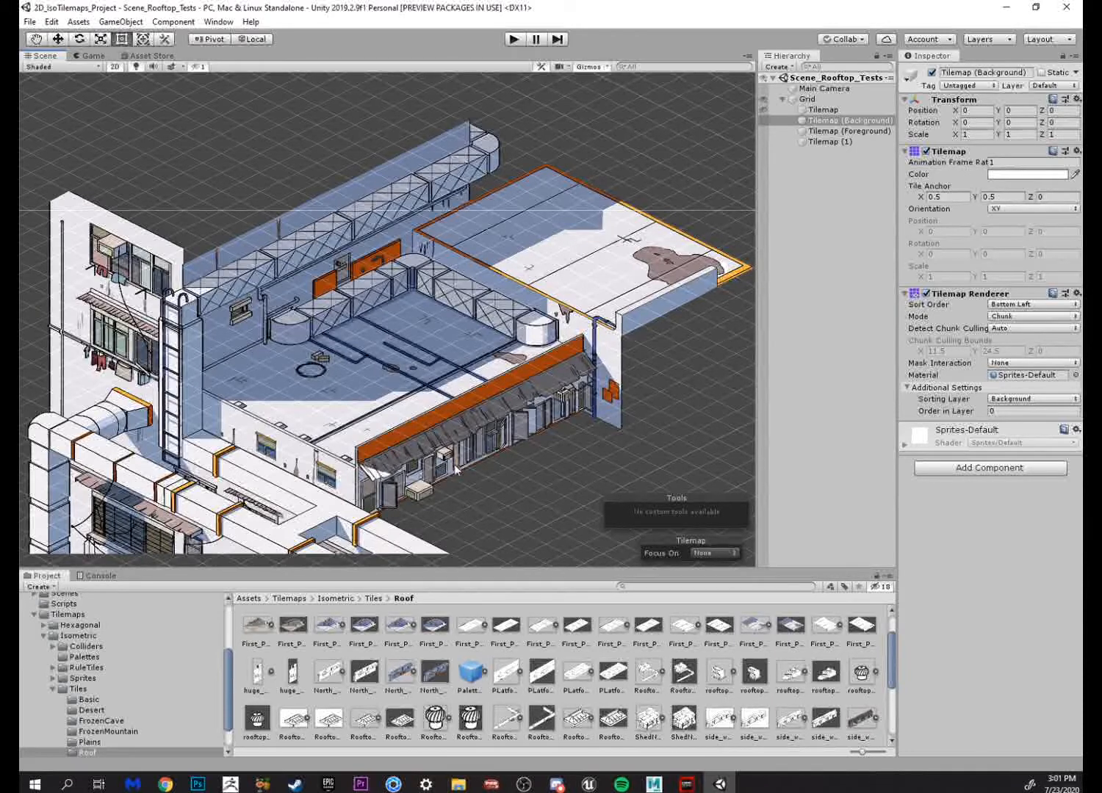
scroll(369, 328, up, 5)
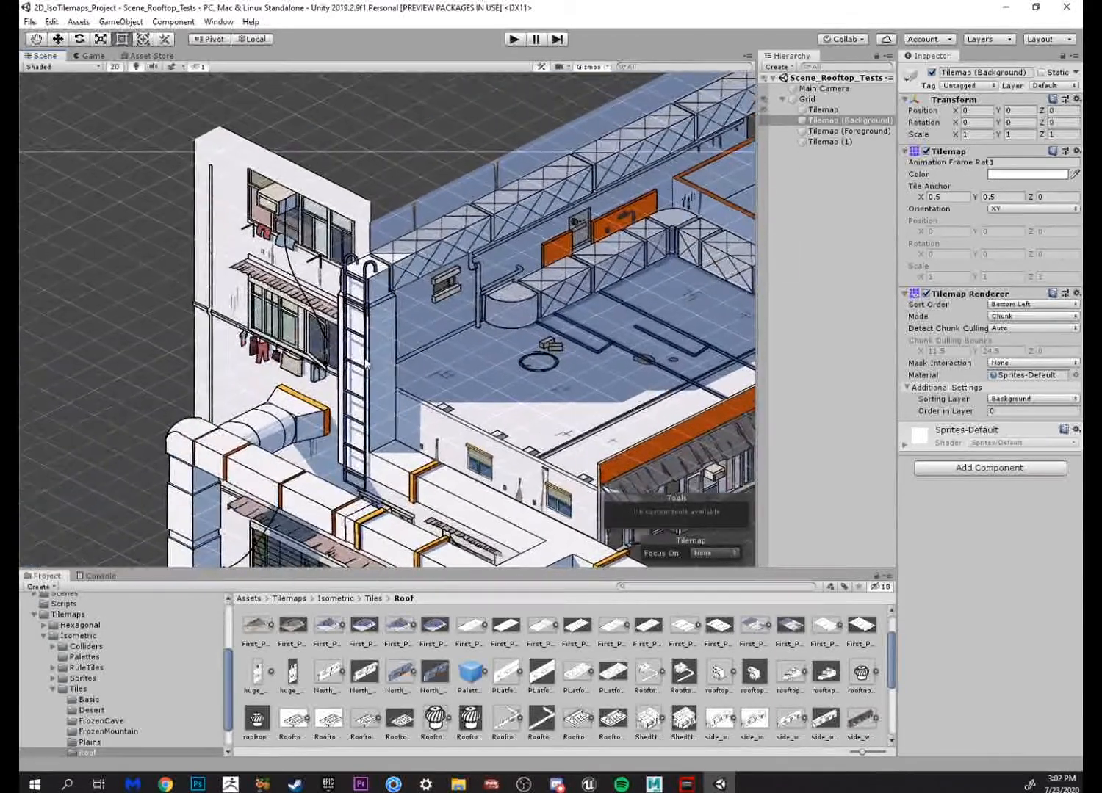
drag(369, 328, 406, 198)
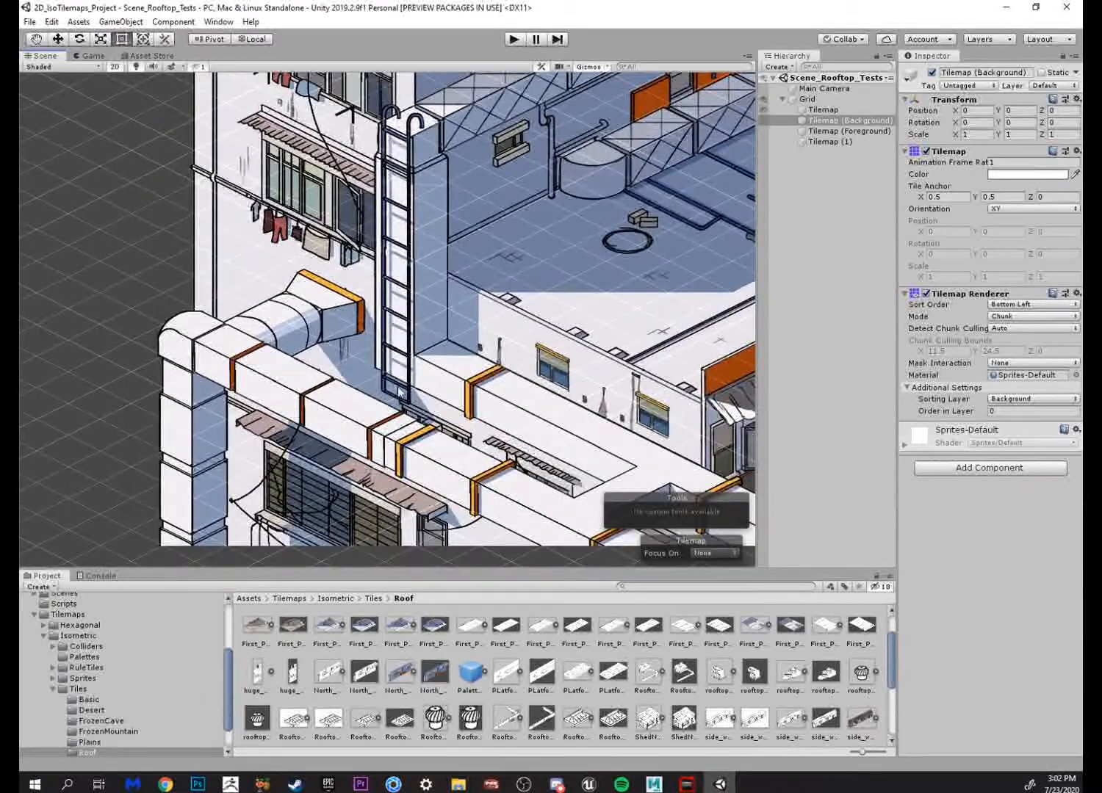
drag(420, 297, 375, 355)
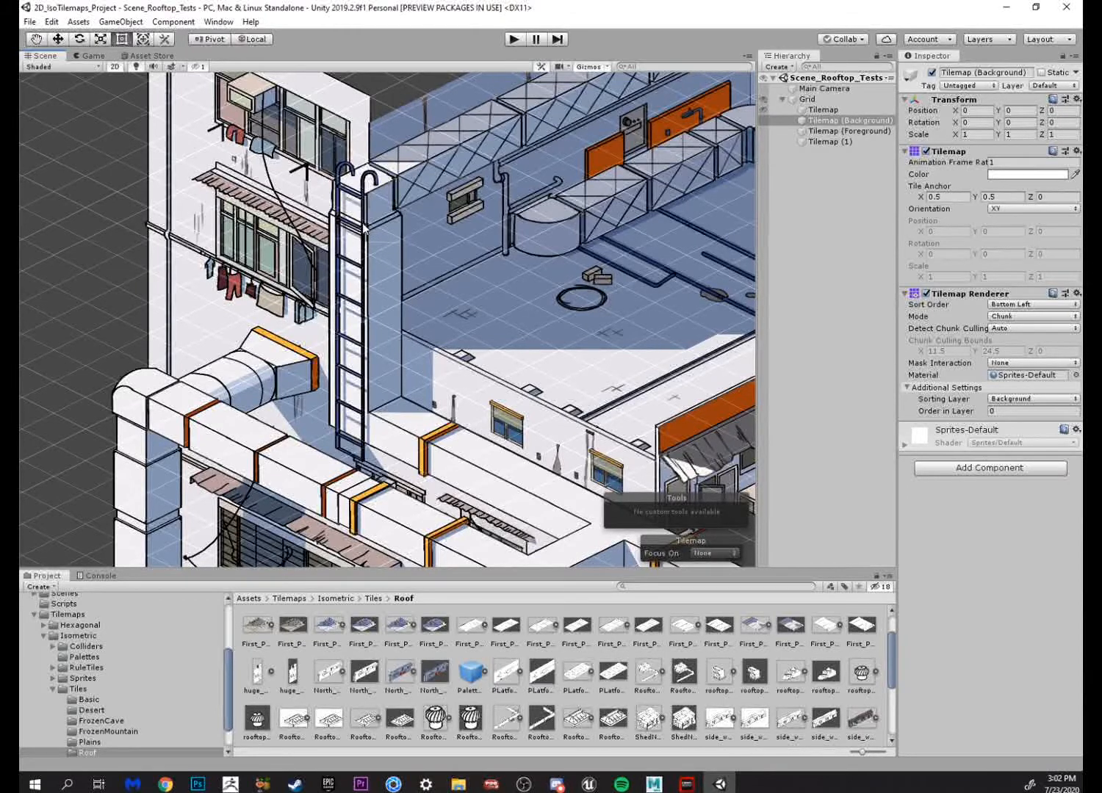
Examine the ladder wall and the shaded rooftop with its pipes and ducts, and review the whole rooftop composition
scroll(433, 248, down, 2)
scroll(532, 226, up, 2)
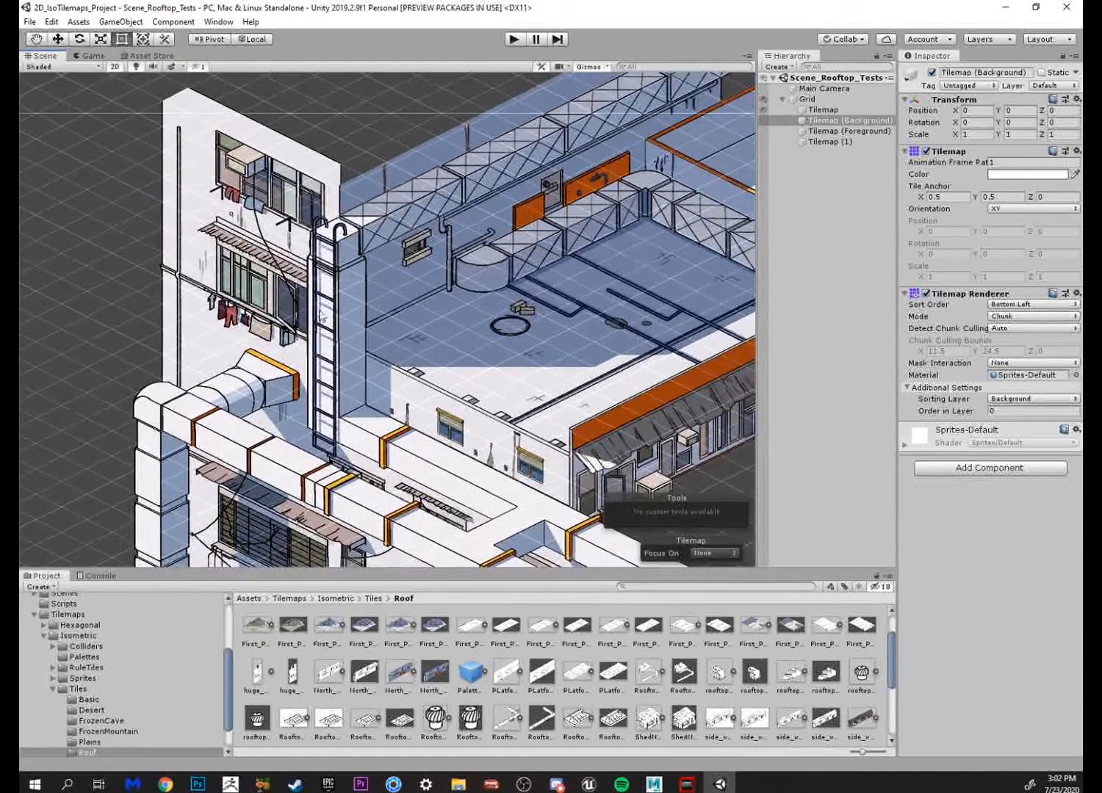
scroll(323, 294, up, 1)
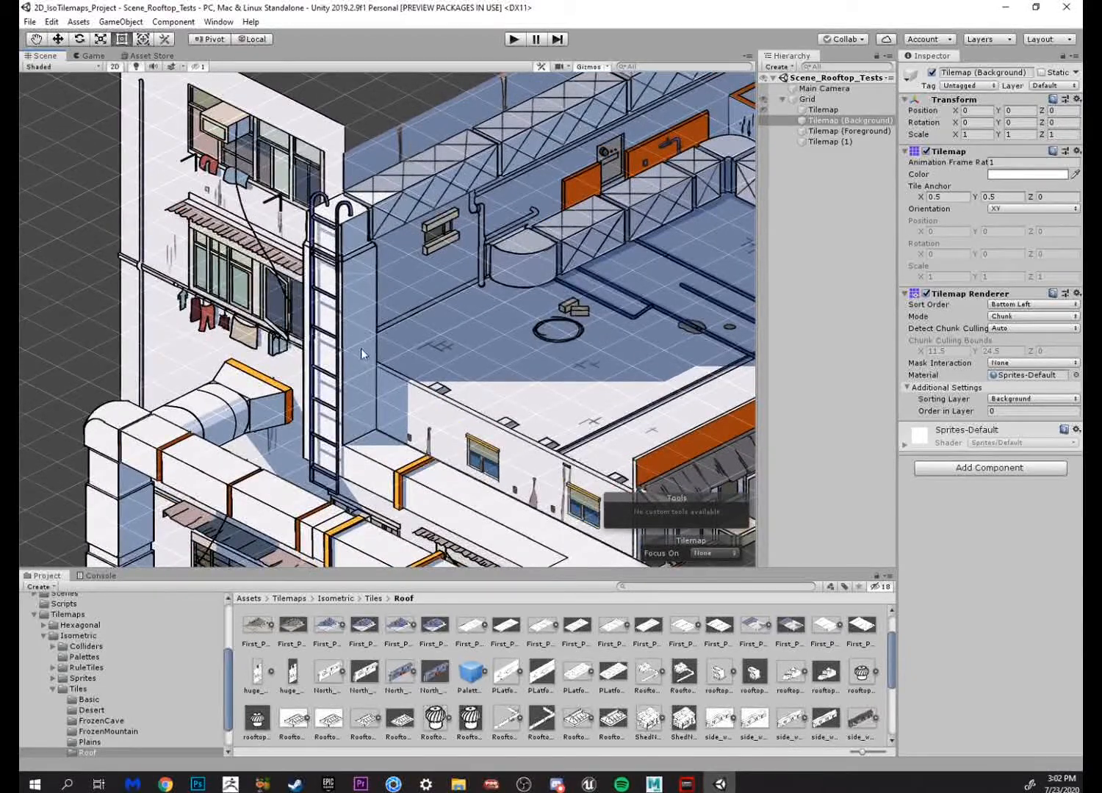
drag(544, 323, 474, 337)
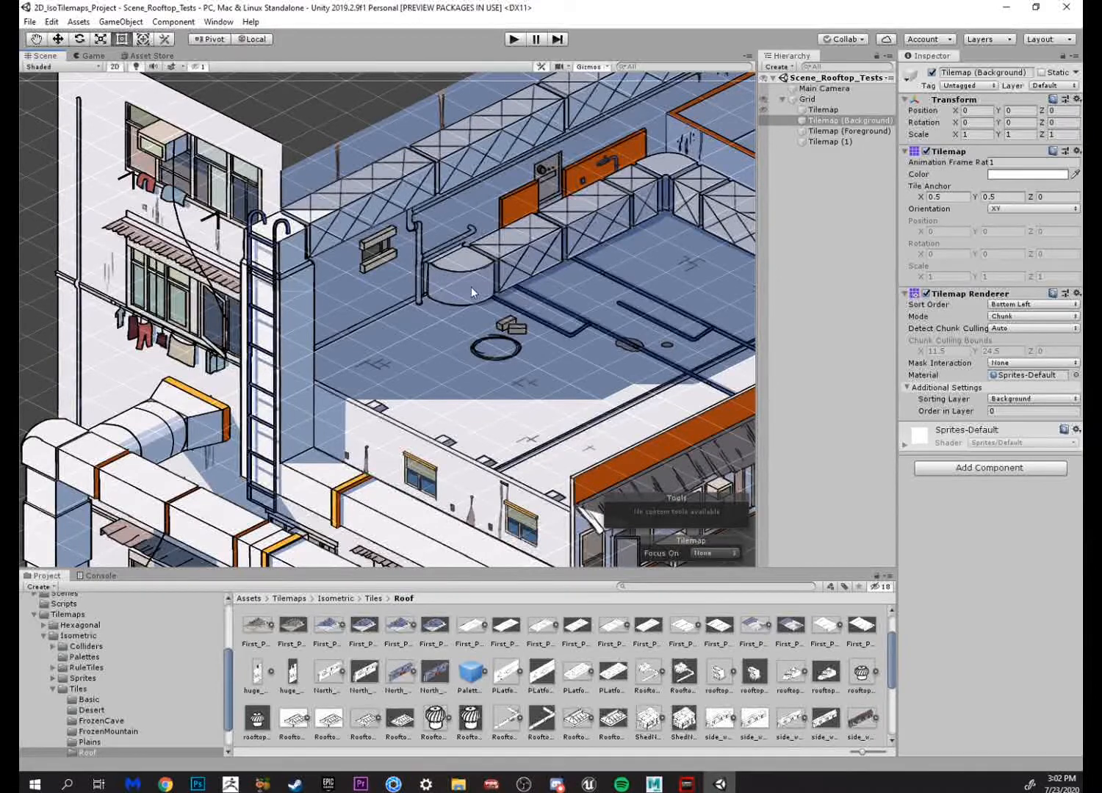
scroll(474, 284, down, 5)
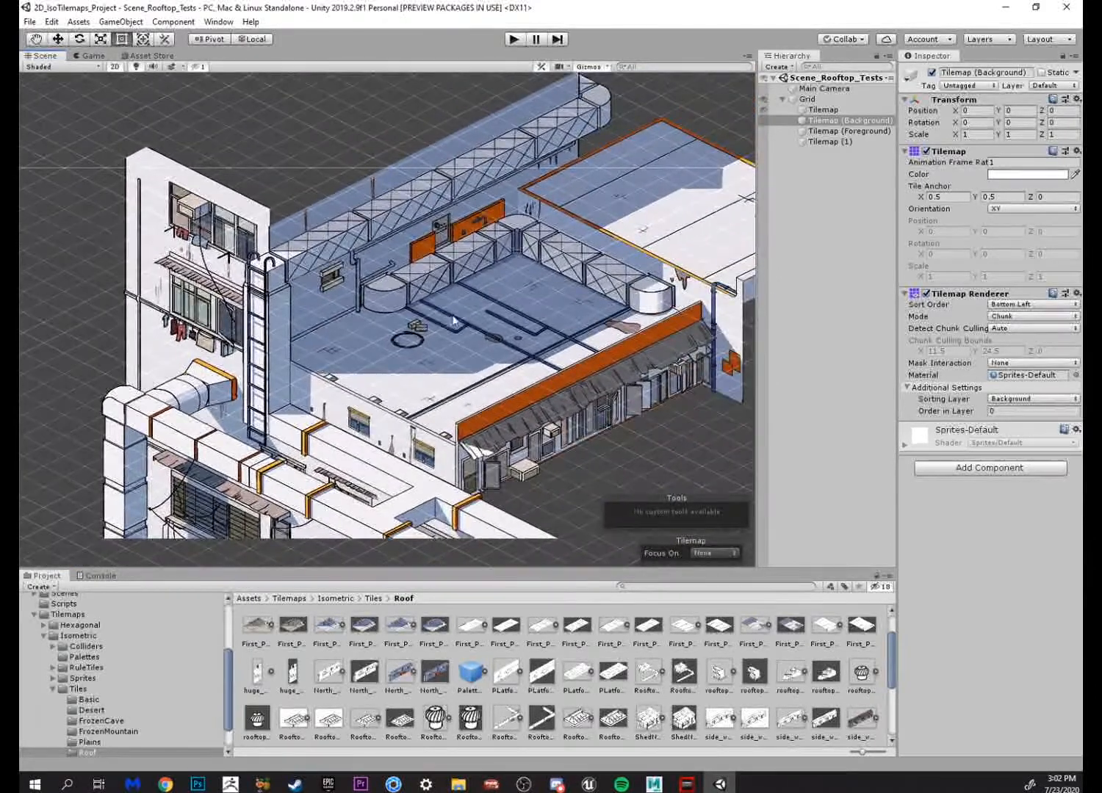
drag(454, 321, 394, 331)
scroll(370, 336, down, 3)
scroll(353, 363, up, 2)
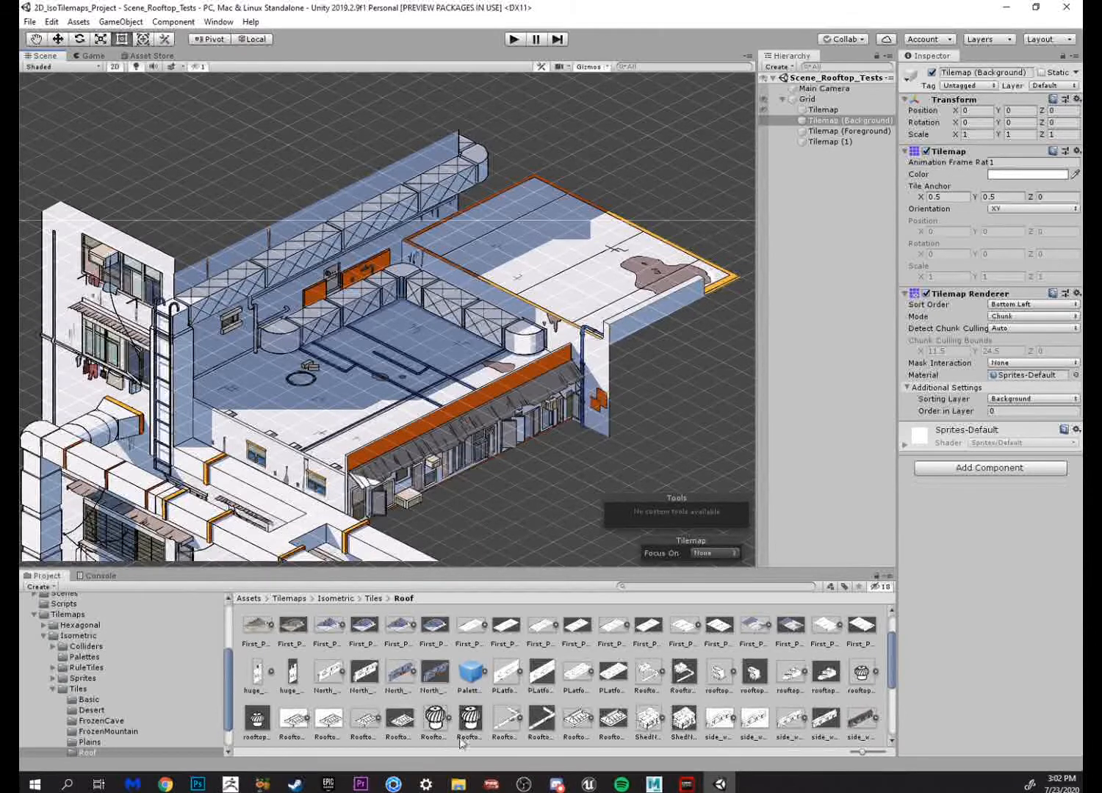
Switch to Photoshop, view the rooftop vent document beside the second-floor platform and close it
click(198, 784)
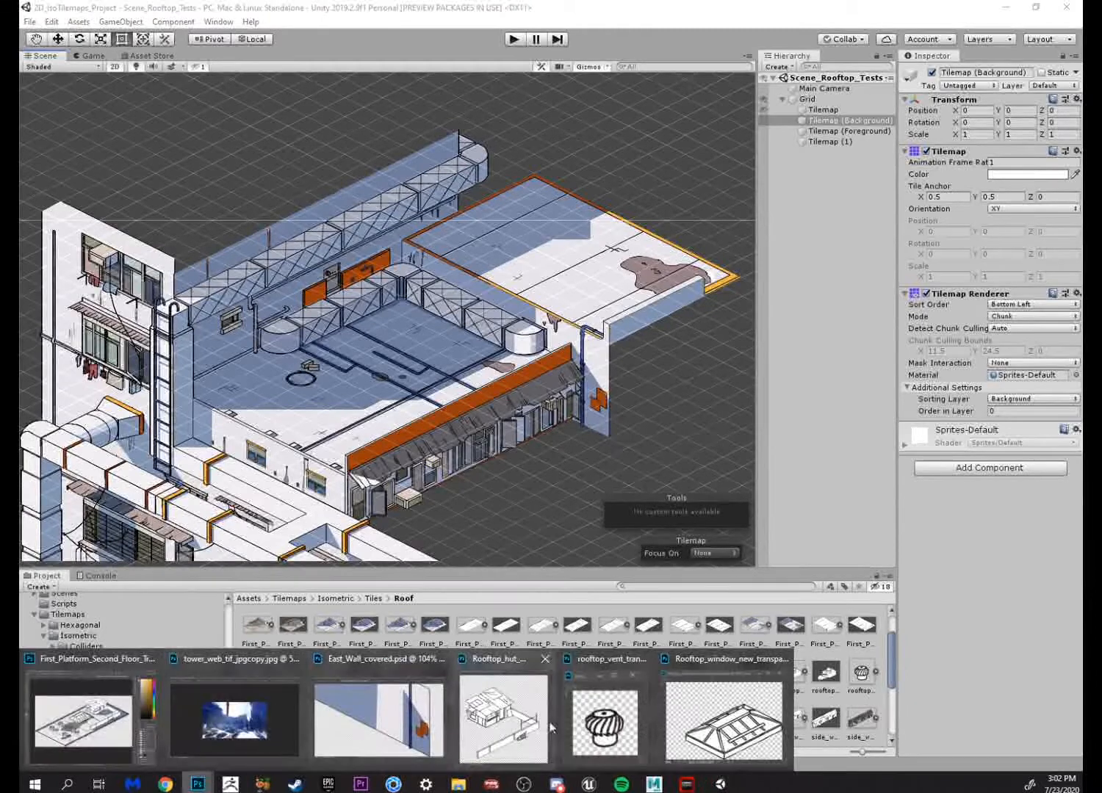
click(602, 723)
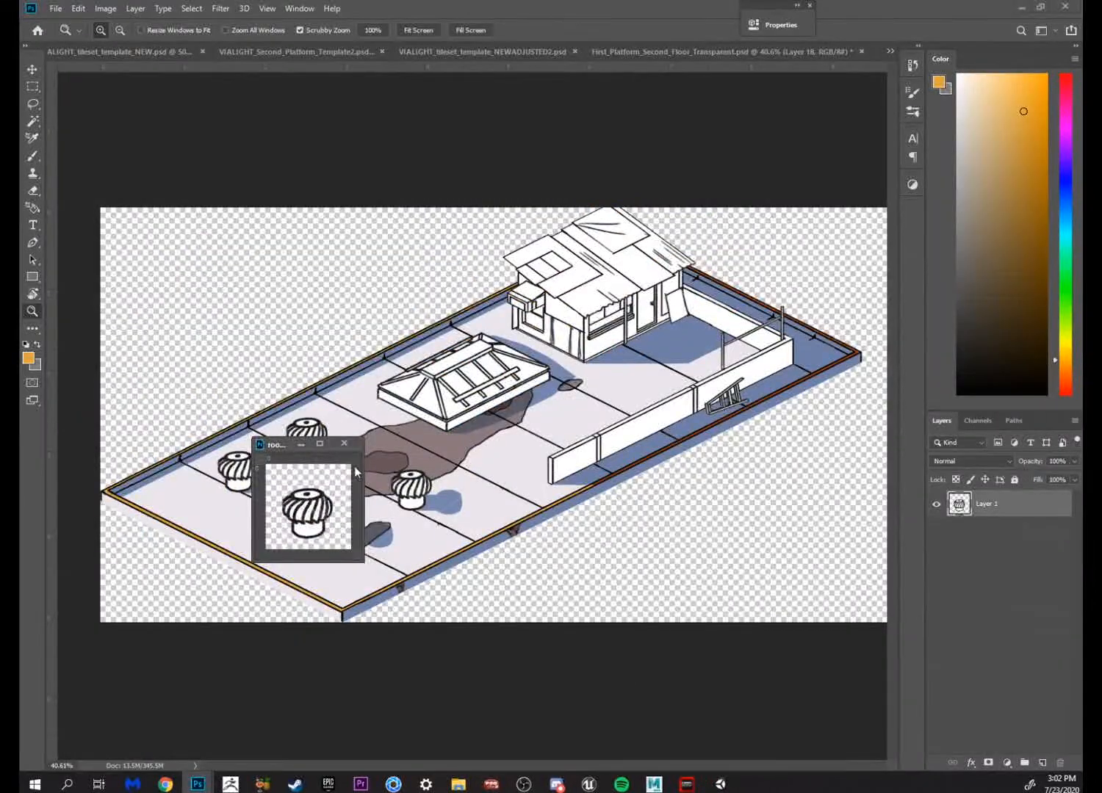
drag(276, 446, 370, 256)
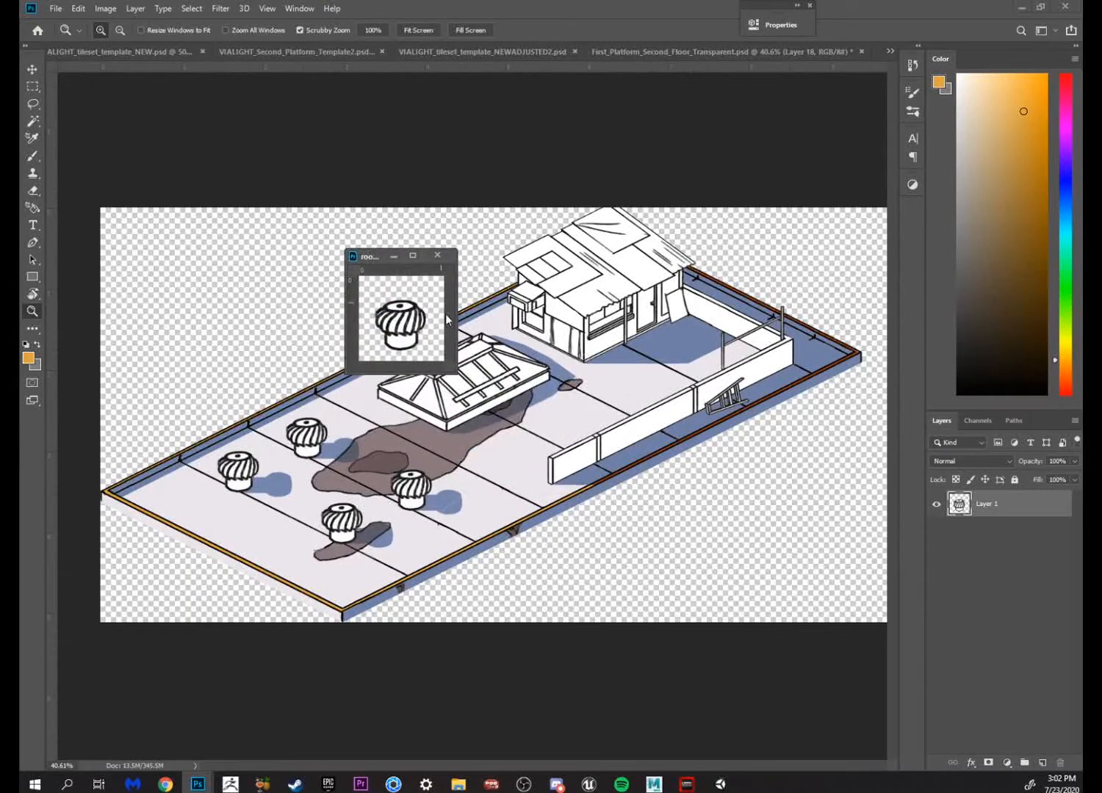
click(445, 258)
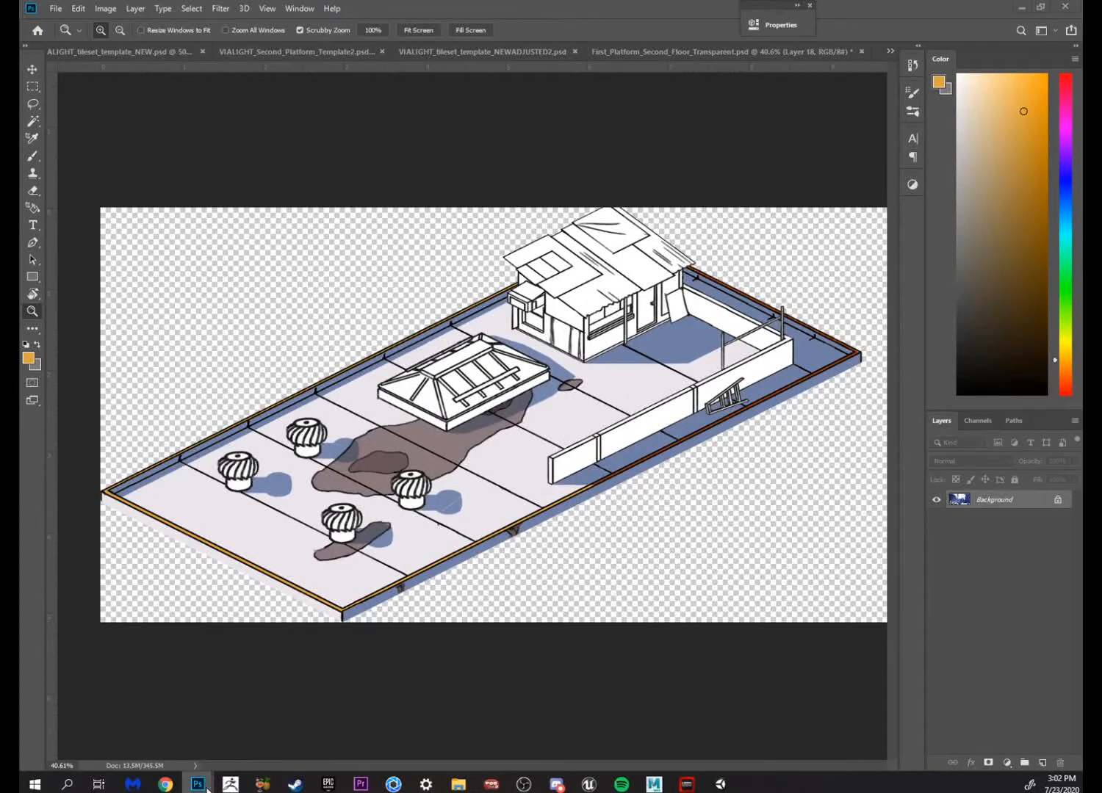
View Rooftop_window_new_transparent.png at a reduced zoom and minimize its window
mouse_move(198, 782)
click(589, 756)
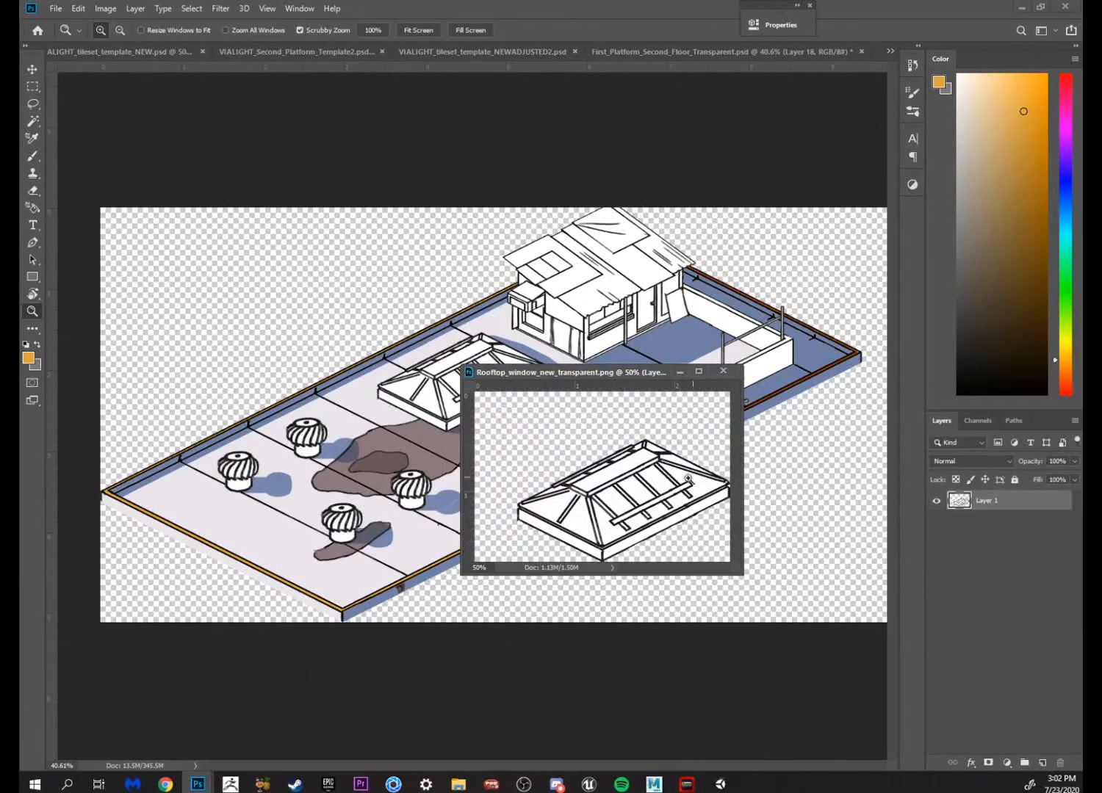
mouse_move(670, 507)
mouse_down()
mouse_move(644, 517)
mouse_move(664, 512)
mouse_up()
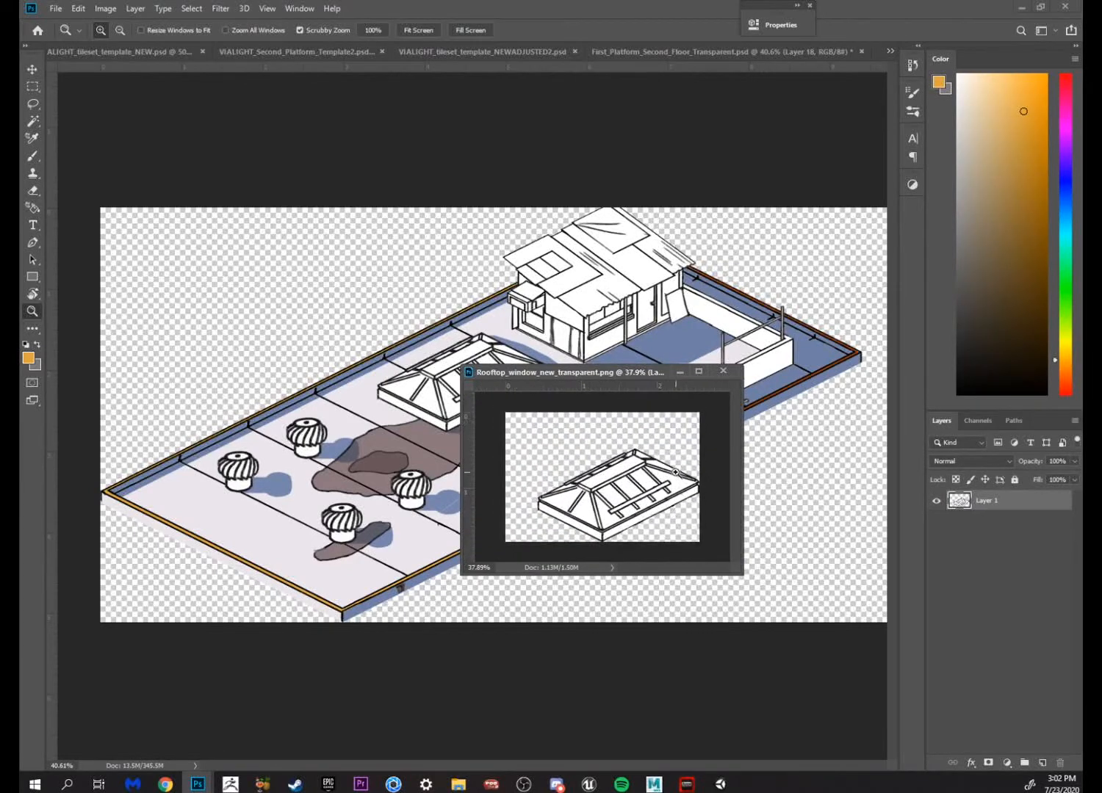
click(684, 371)
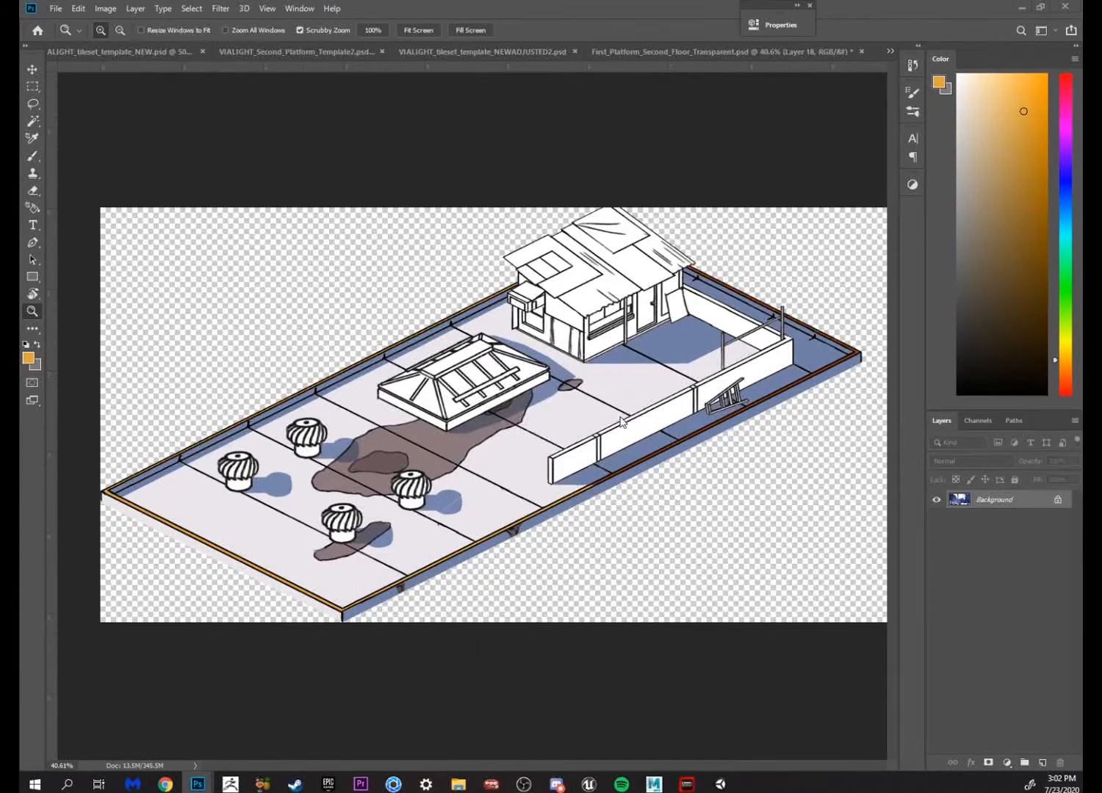
Inspect the second-floor platform artwork with its vents, skylight, hut and low wall
drag(621, 411, 696, 535)
drag(716, 535, 615, 577)
drag(389, 653, 586, 577)
drag(623, 577, 503, 591)
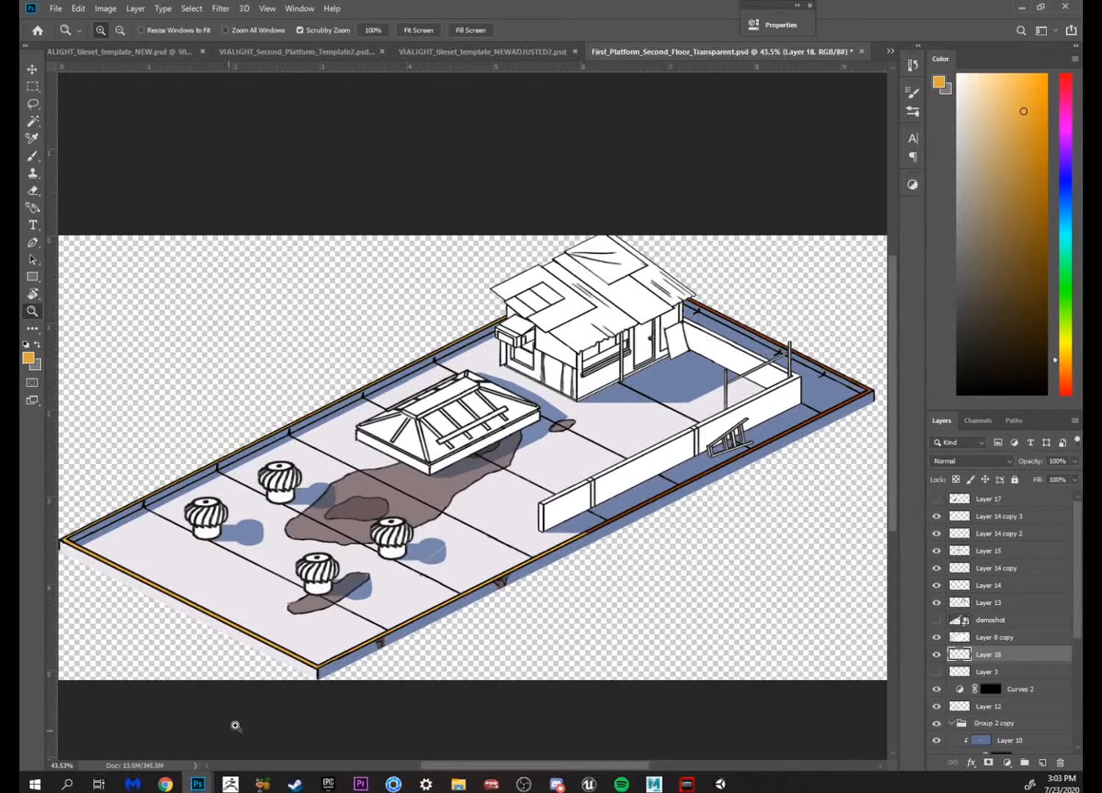
Bring up the rooftop reference photo and study the curved building facade up close, then return to the template document
key(ctrl+Tab)
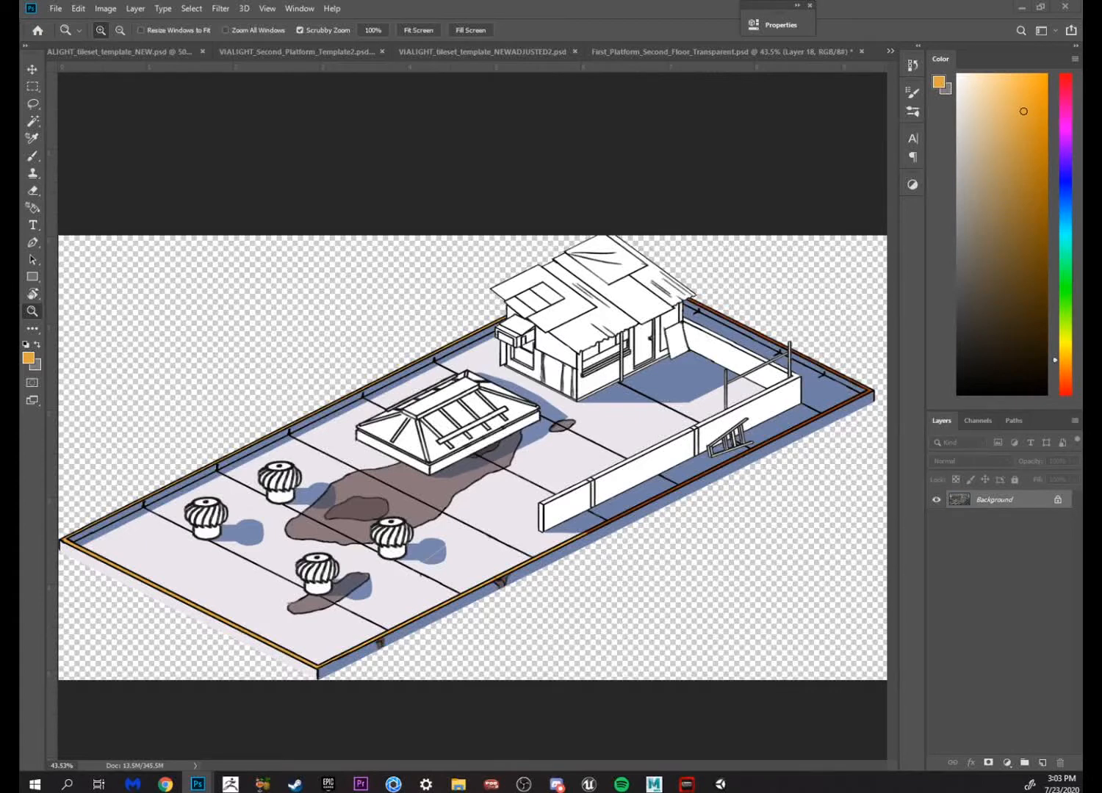
drag(19, 157, 508, 187)
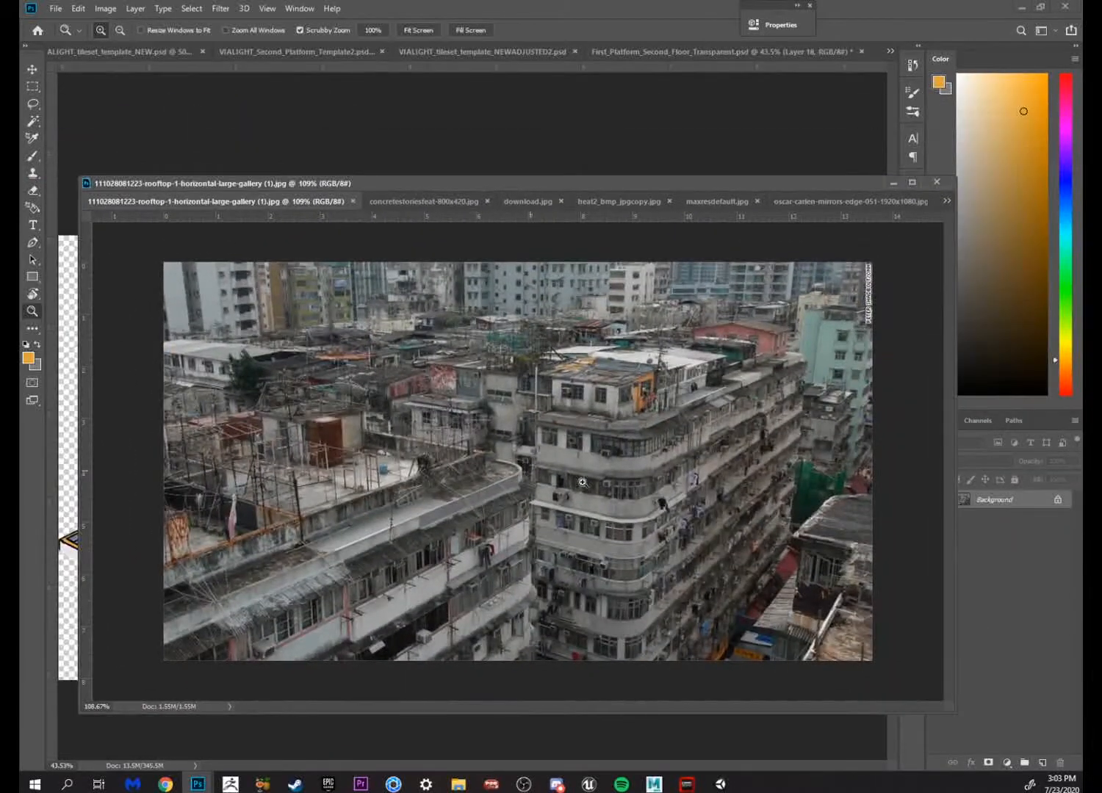
click(709, 523)
drag(658, 178, 688, 159)
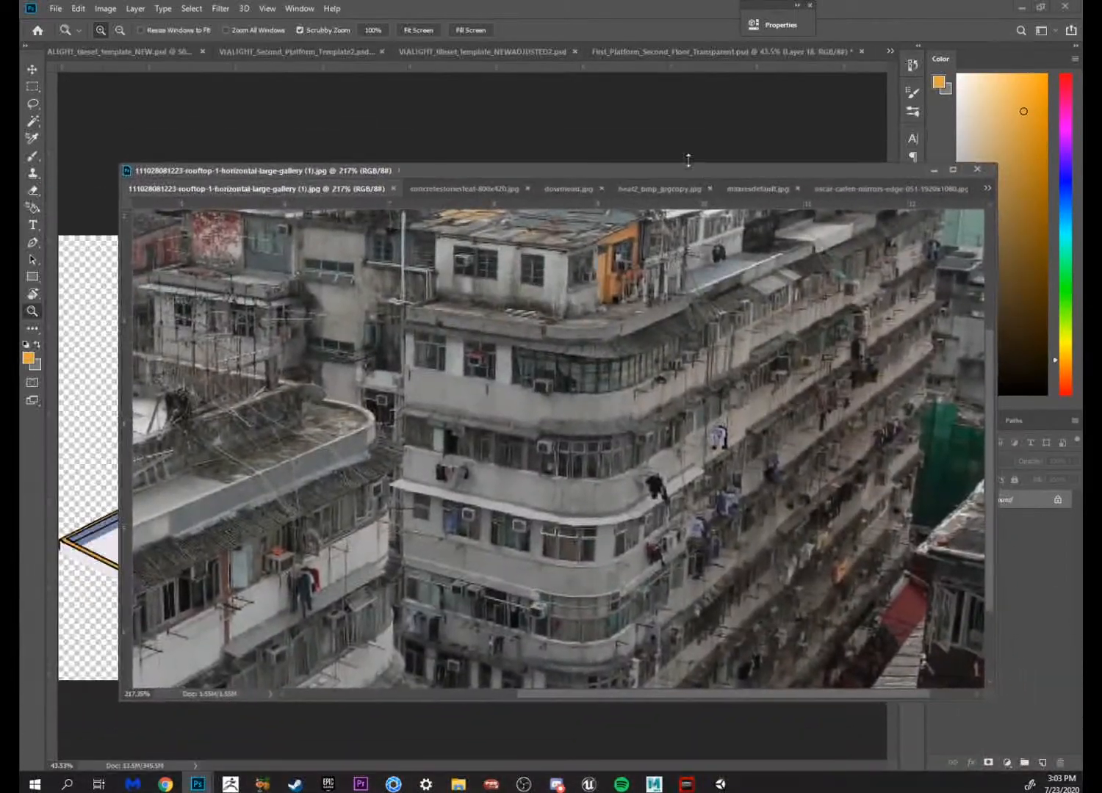
click(277, 54)
Switch to the Unity scene and compare the ladder building with the shopfront awning and the rooftop platform
click(719, 784)
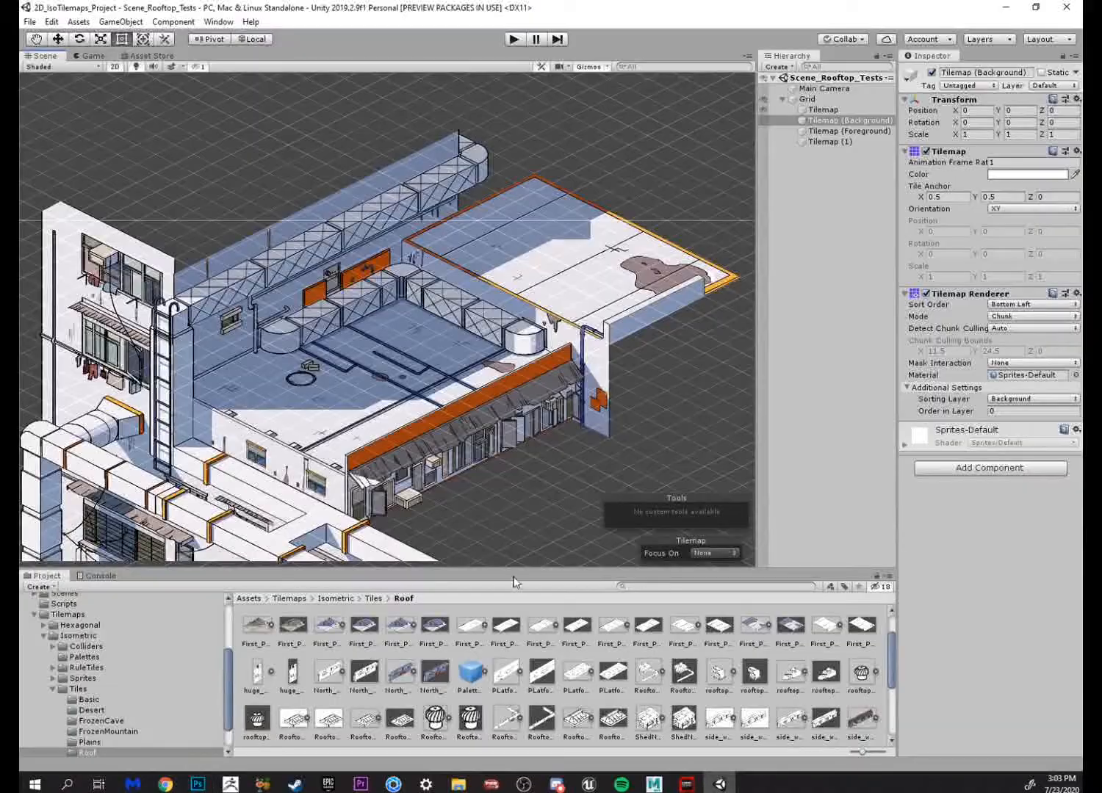
drag(349, 324, 433, 282)
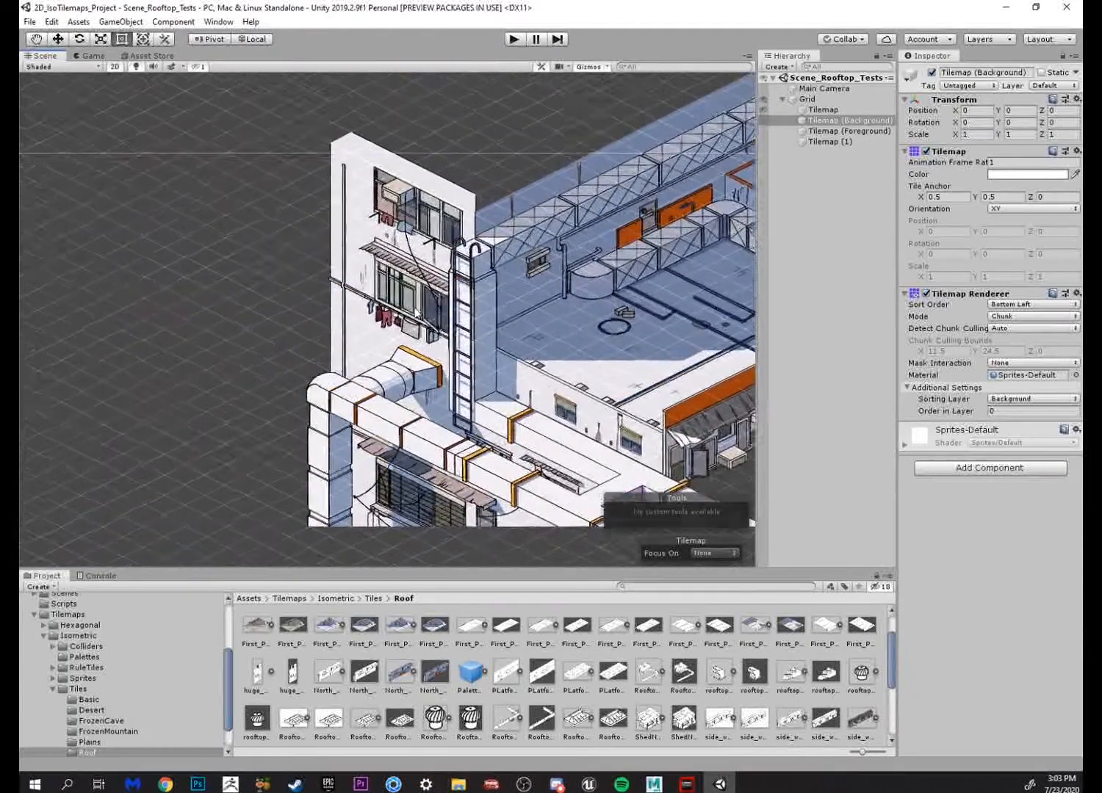
scroll(514, 304, up, 4)
drag(544, 308, 338, 309)
scroll(342, 312, down, 6)
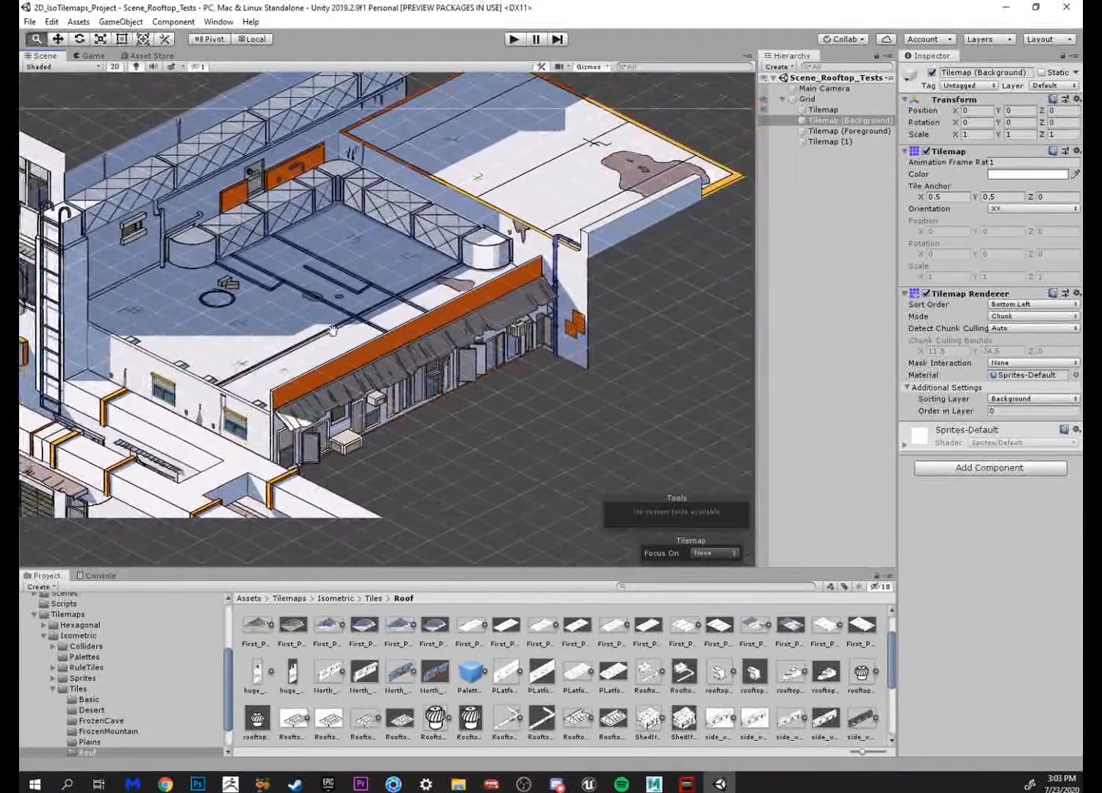
scroll(448, 393, up, 7)
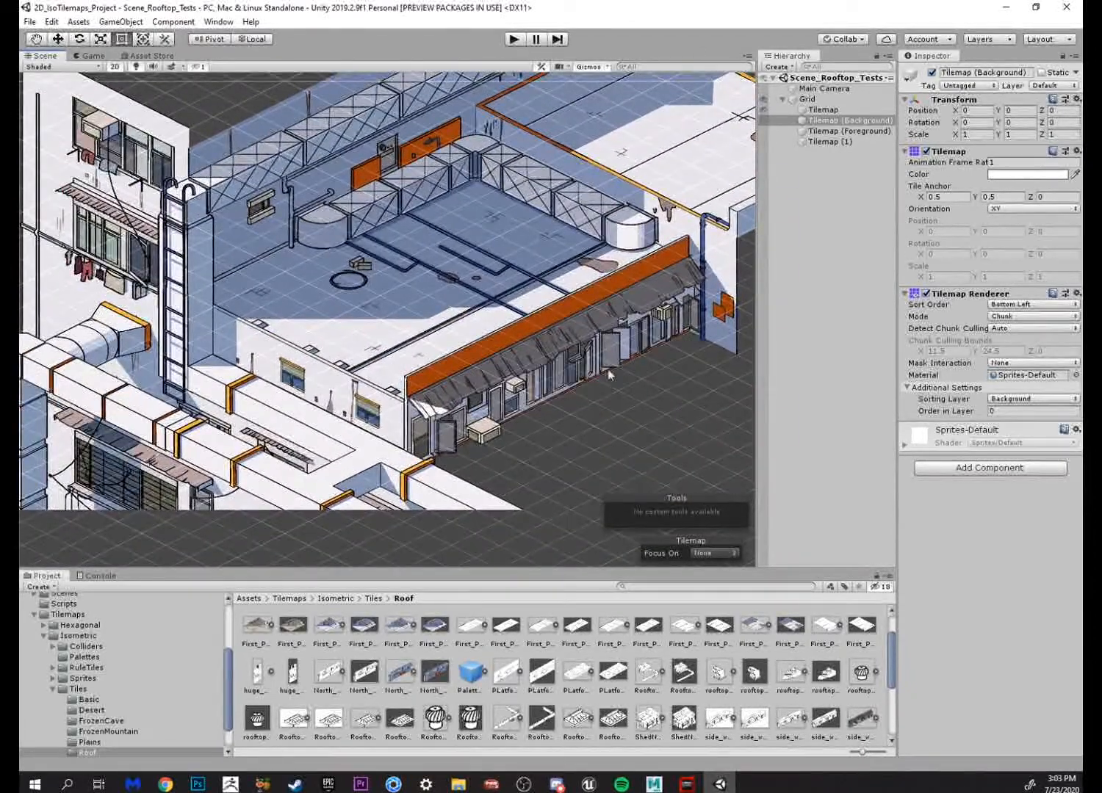
scroll(330, 293, down, 4)
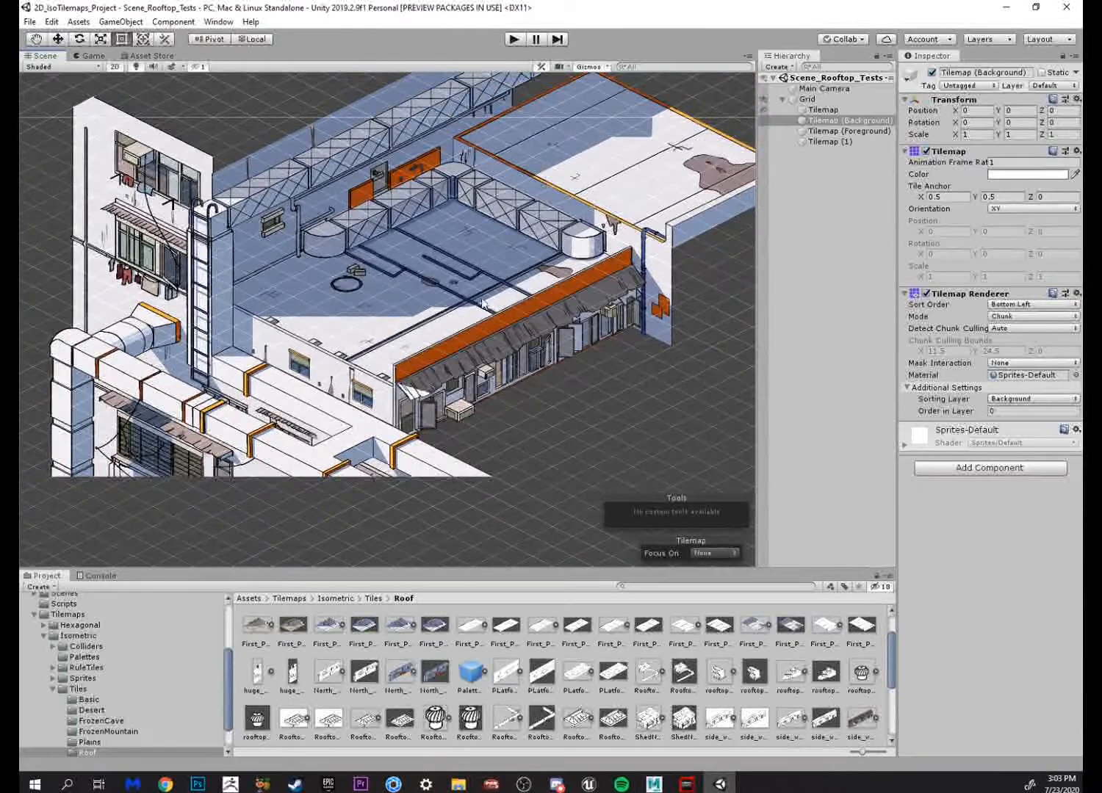
Review the complete rooftop scene, and examine the duct-lined rooftop and the shopfront with its grey awning
drag(482, 301, 500, 411)
scroll(476, 370, down, 1)
scroll(481, 386, down, 2)
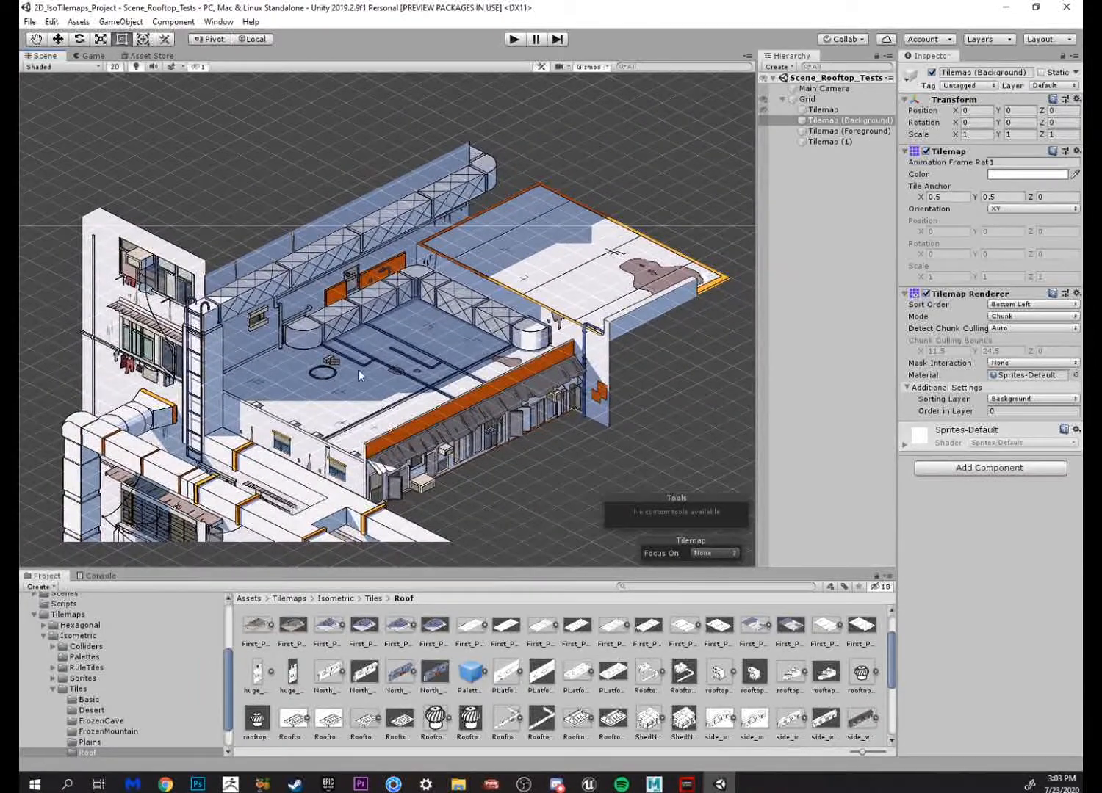
scroll(359, 369, up, 2)
scroll(345, 359, up, 2)
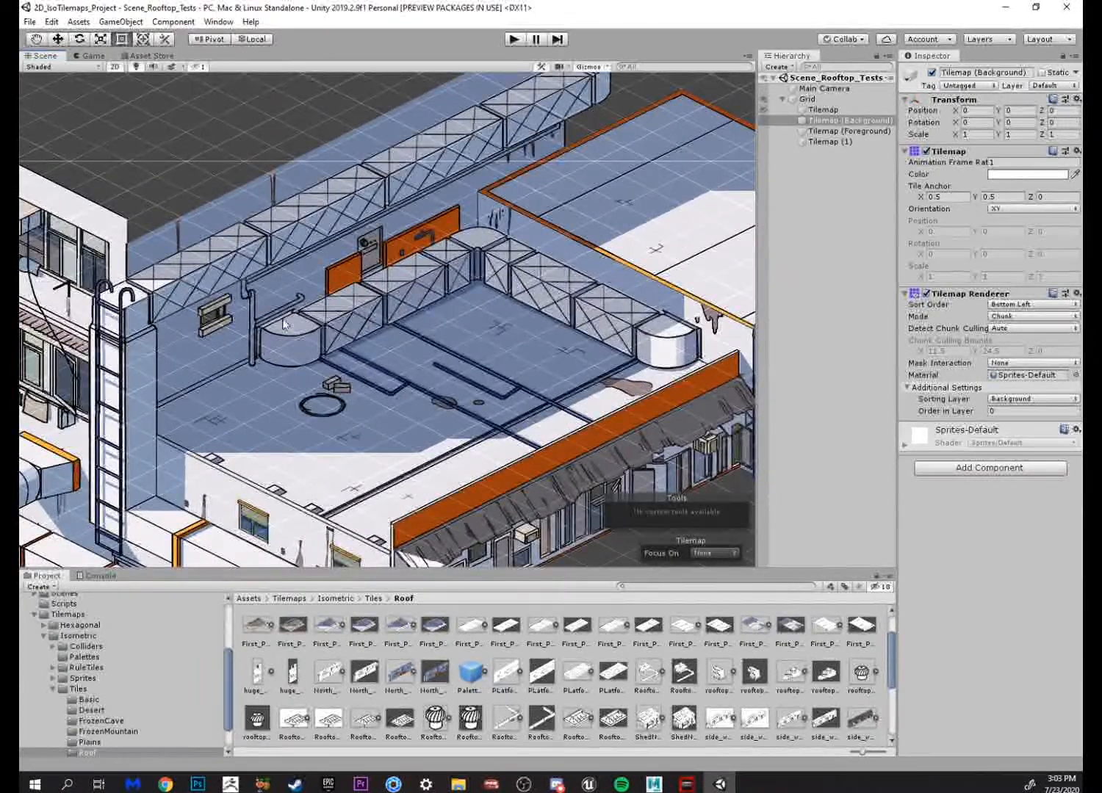
drag(576, 431, 420, 248)
scroll(258, 415, up, 4)
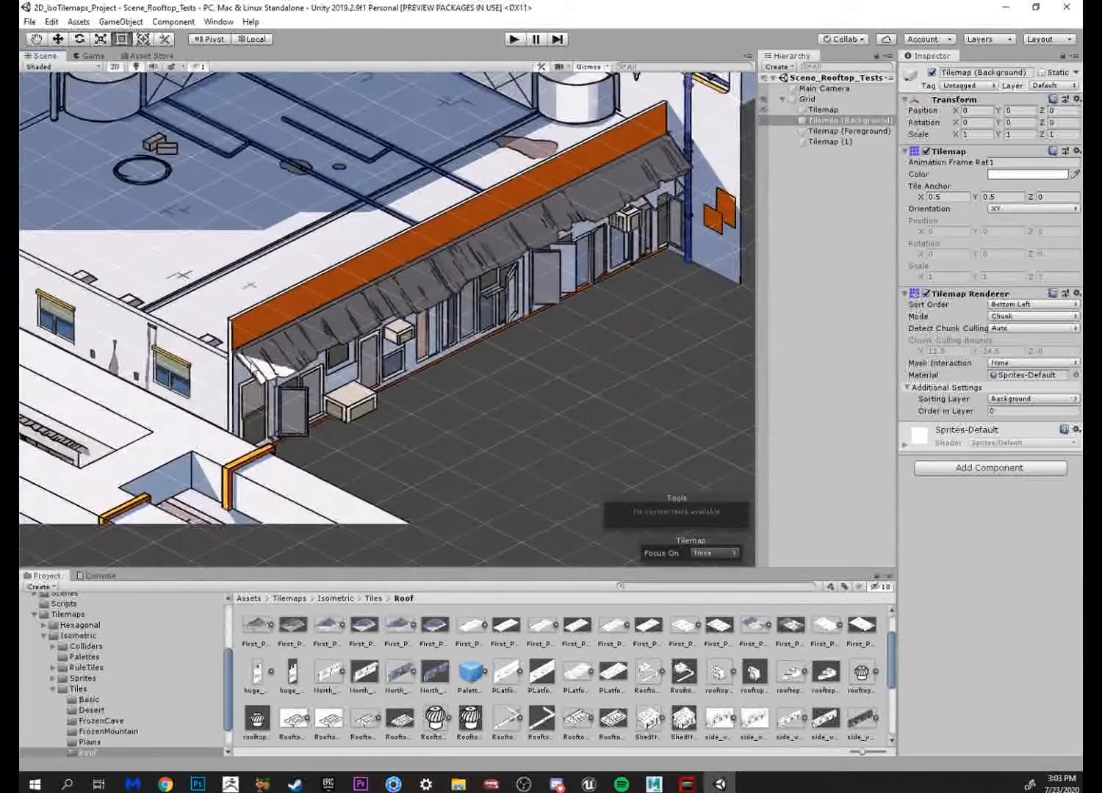
Examine the orange-banded ducts and the low wall with its windows, and view the full composition again
drag(130, 304, 470, 308)
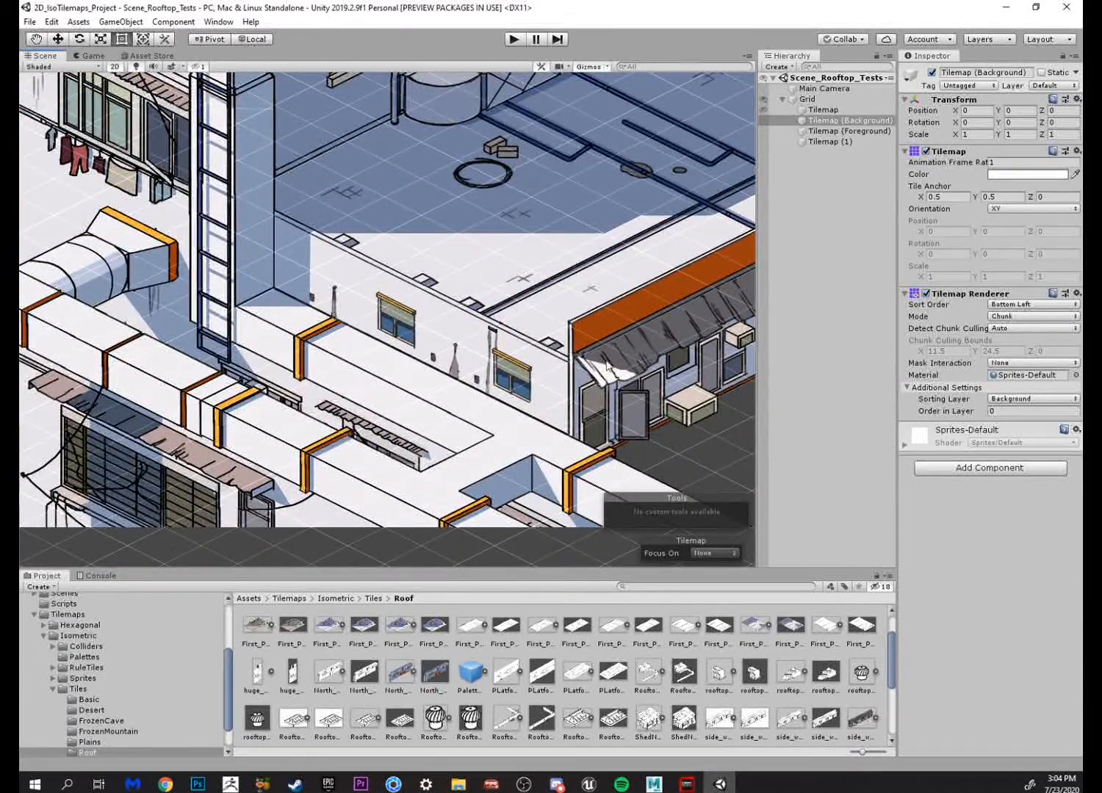
scroll(607, 364, down, 10)
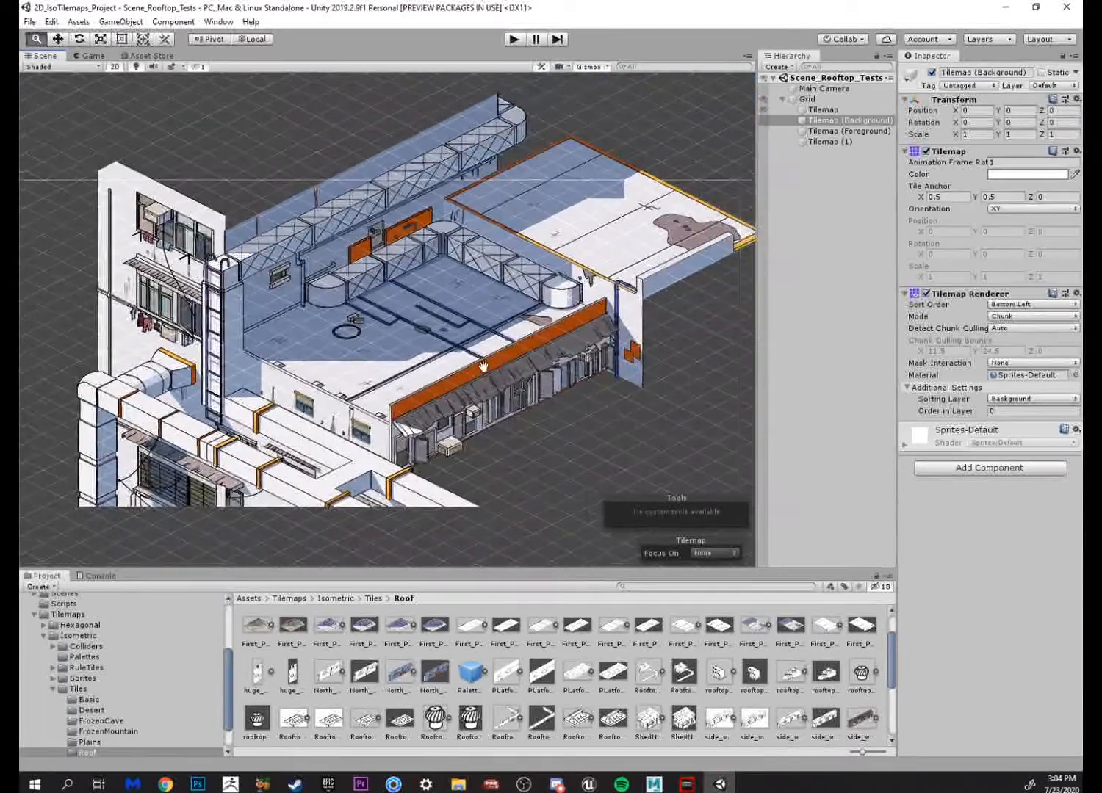
drag(483, 366, 438, 399)
scroll(423, 378, down, 2)
scroll(454, 396, up, 1)
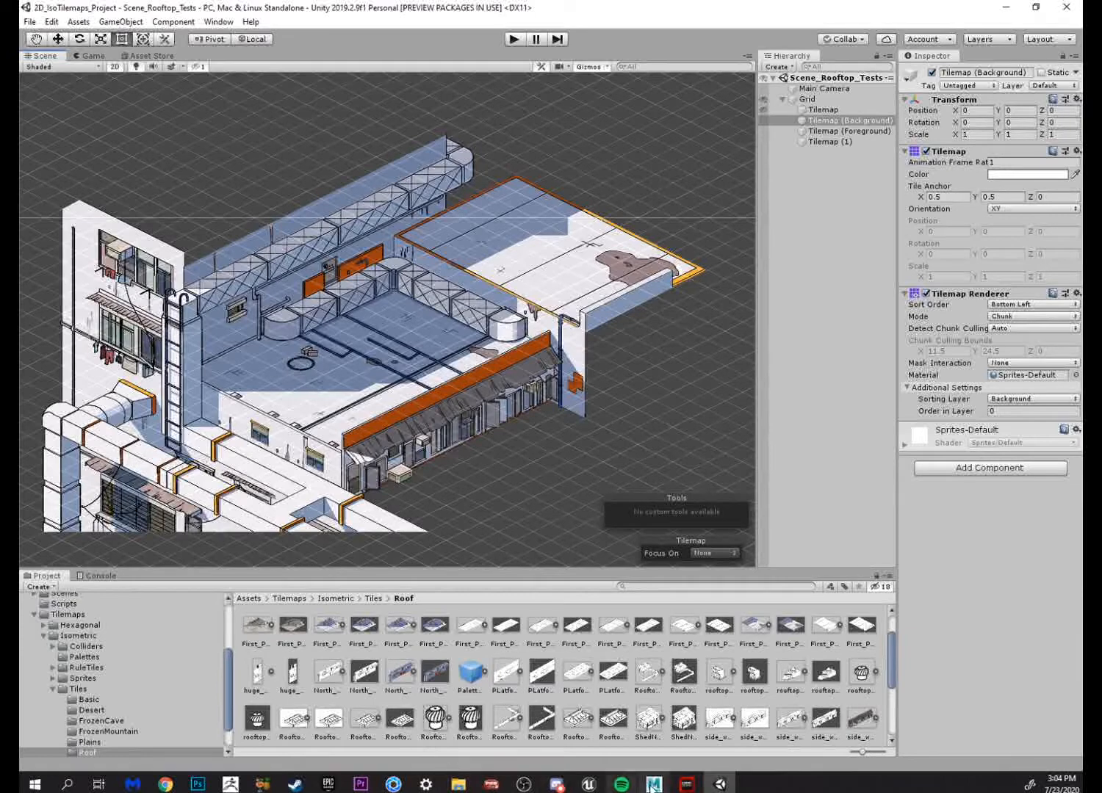
Switch to Photoshop, view the East_Wall_covered.psd artwork and minimize the floating document and reference photo windows
click(197, 784)
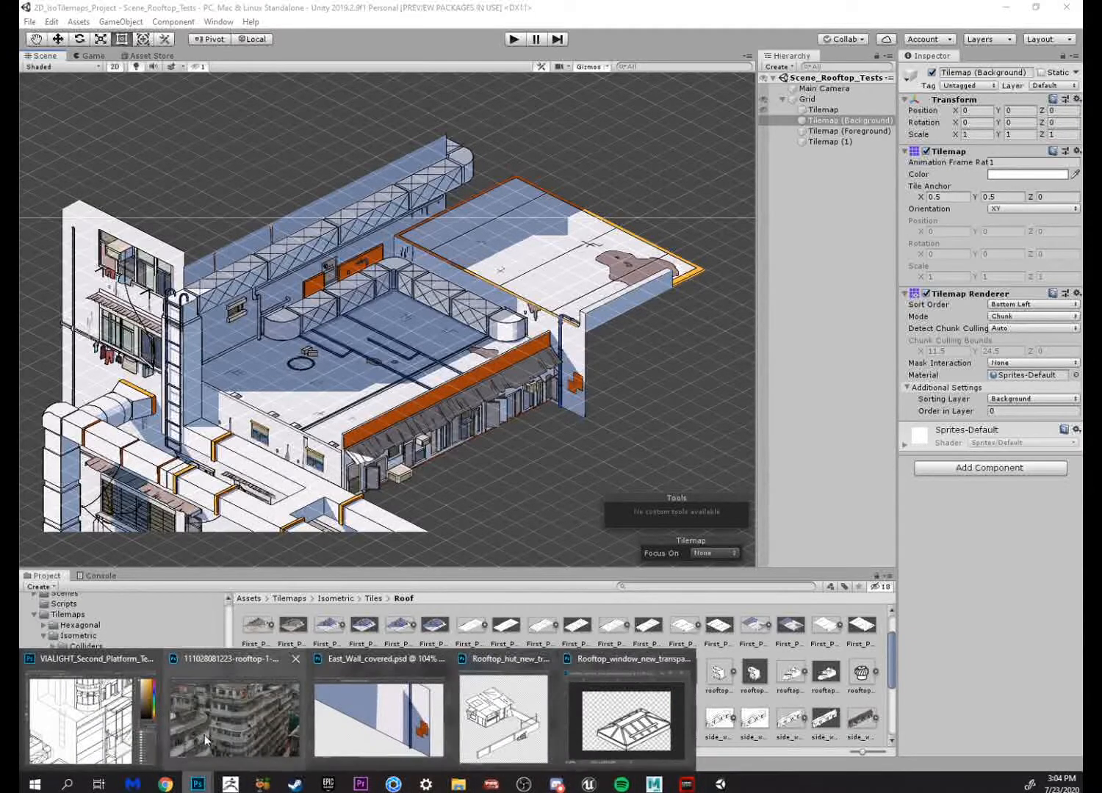
click(420, 723)
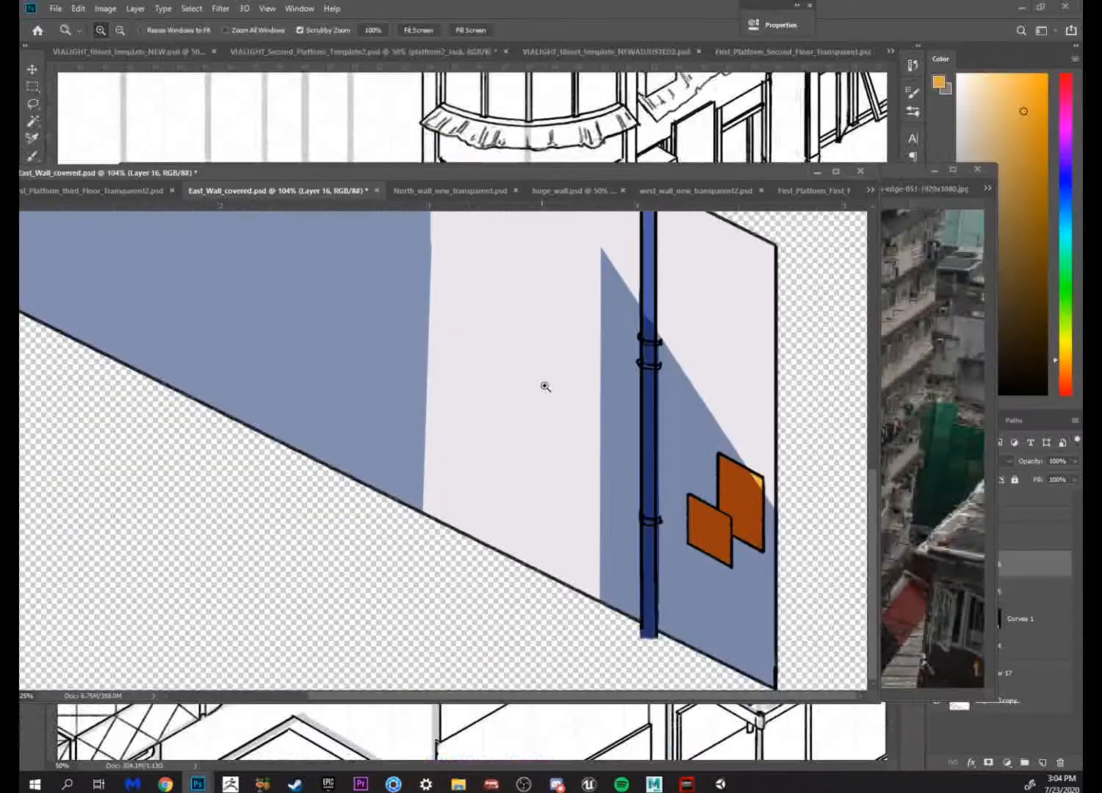
click(909, 173)
click(932, 170)
click(827, 172)
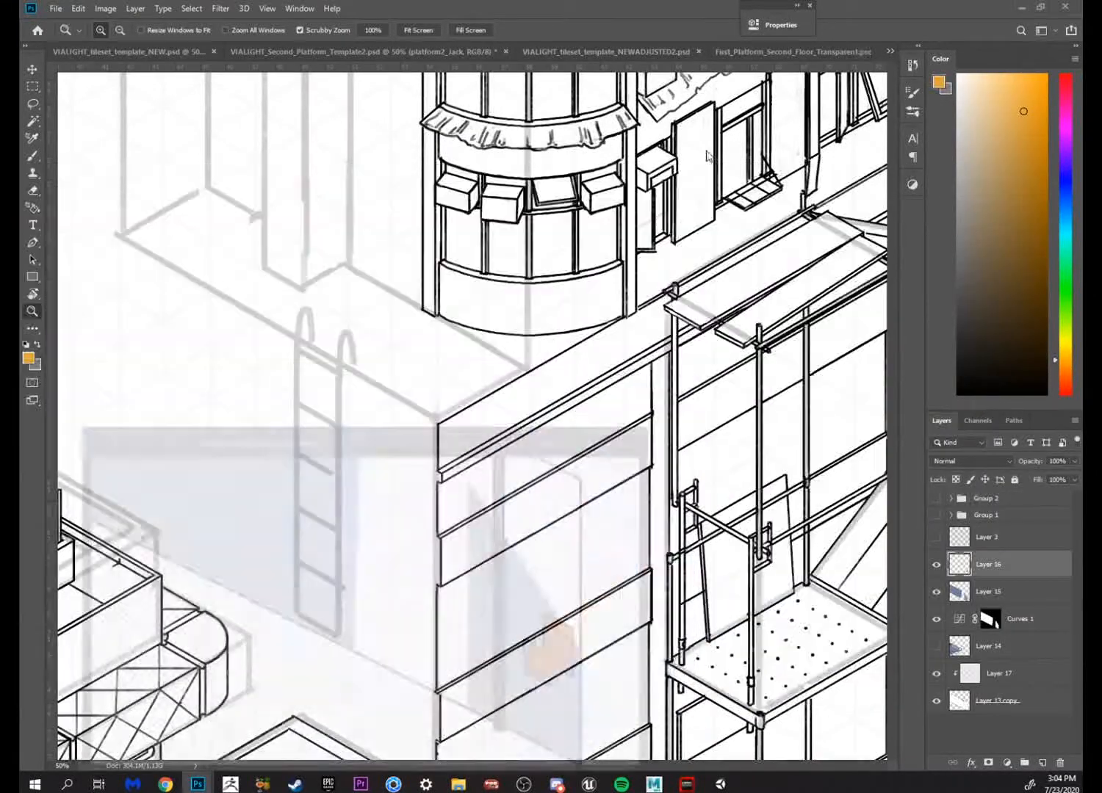
Return to First_Platform_Second_Floor_Transparent.psd and hide the rooftop object line art from Layer 13 up to Layer 14 copy 3
click(602, 49)
click(764, 50)
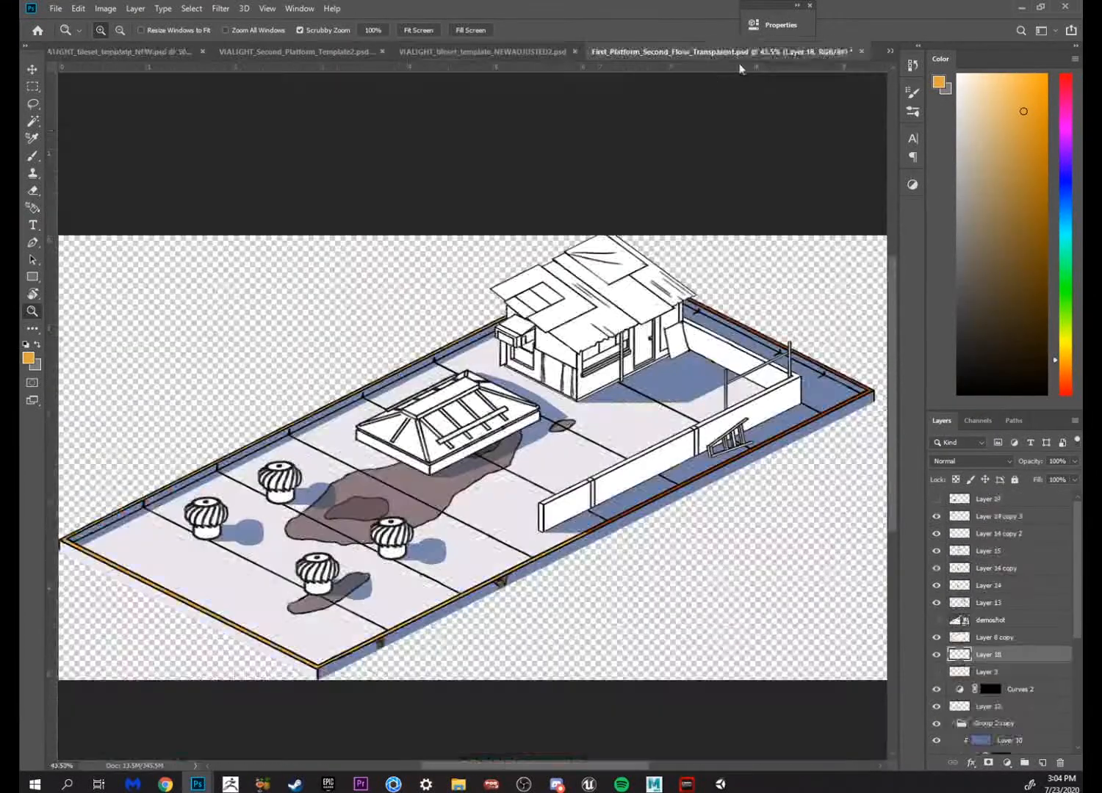
mouse_move(594, 371)
mouse_down()
mouse_move(561, 374)
mouse_move(583, 379)
mouse_up()
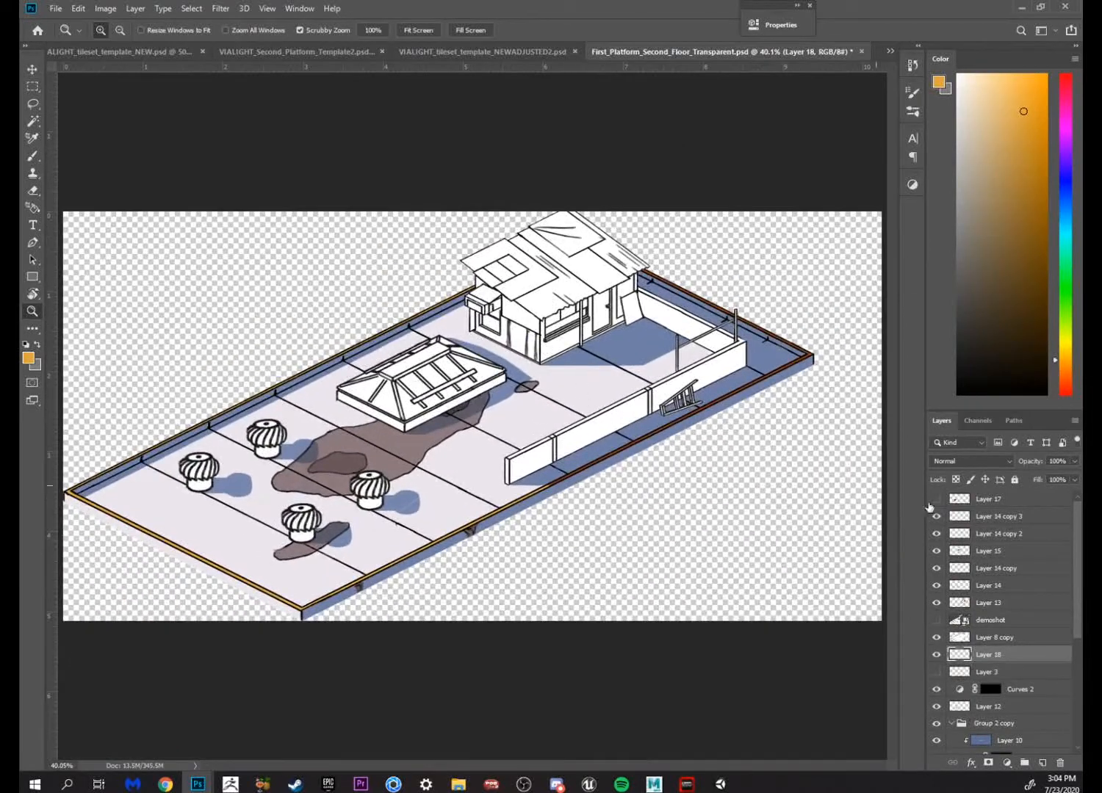
drag(936, 602, 934, 516)
drag(645, 505, 533, 473)
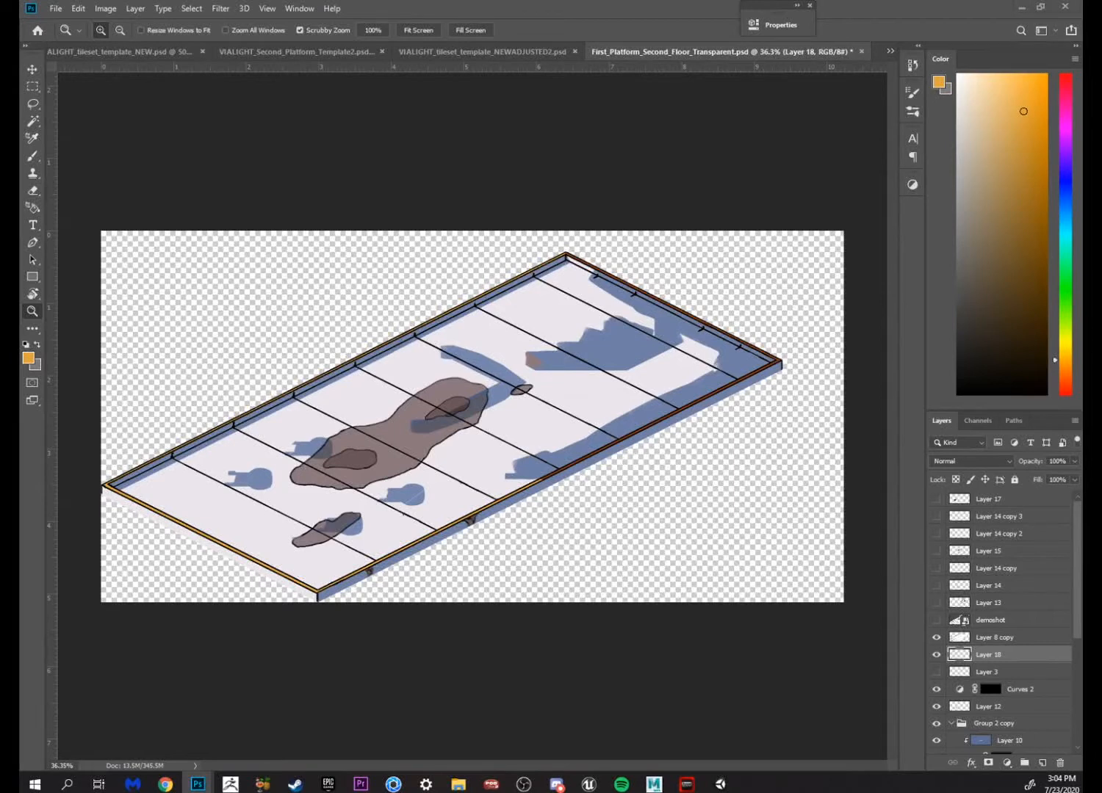
Switch to Discord and move its window into view to look at the shared isometric AC unit line art
key(alt+Tab)
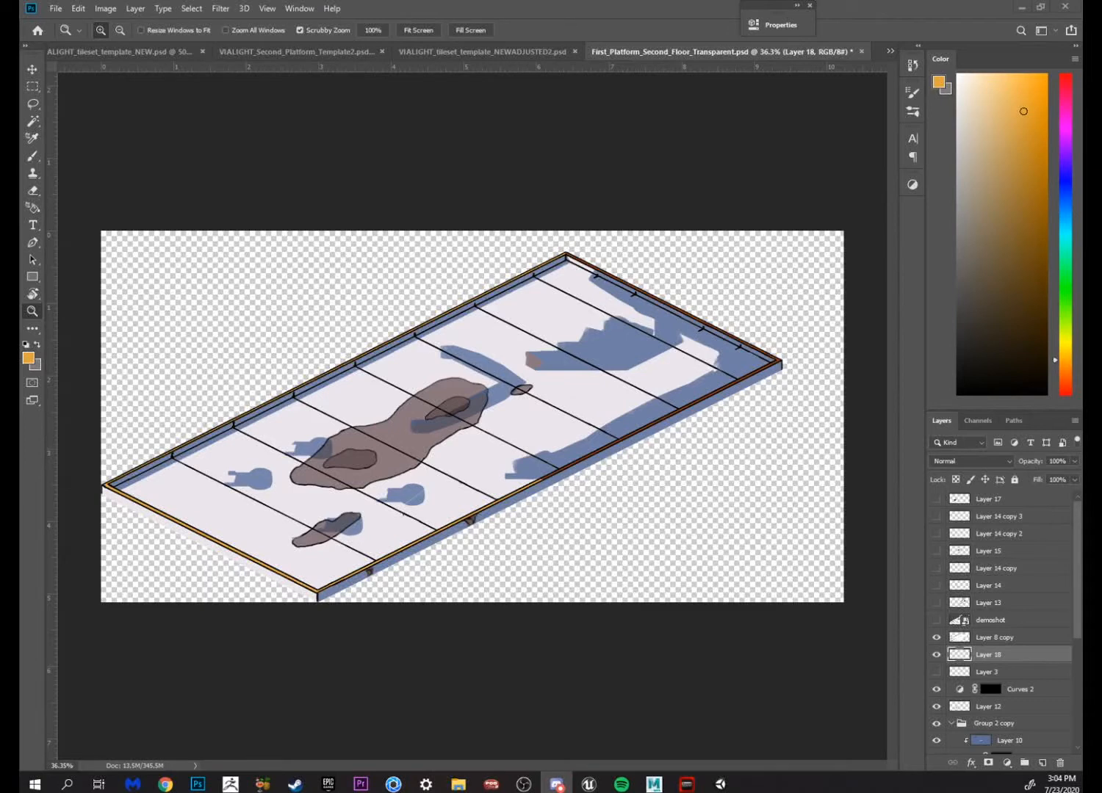
drag(20, 170, 565, 97)
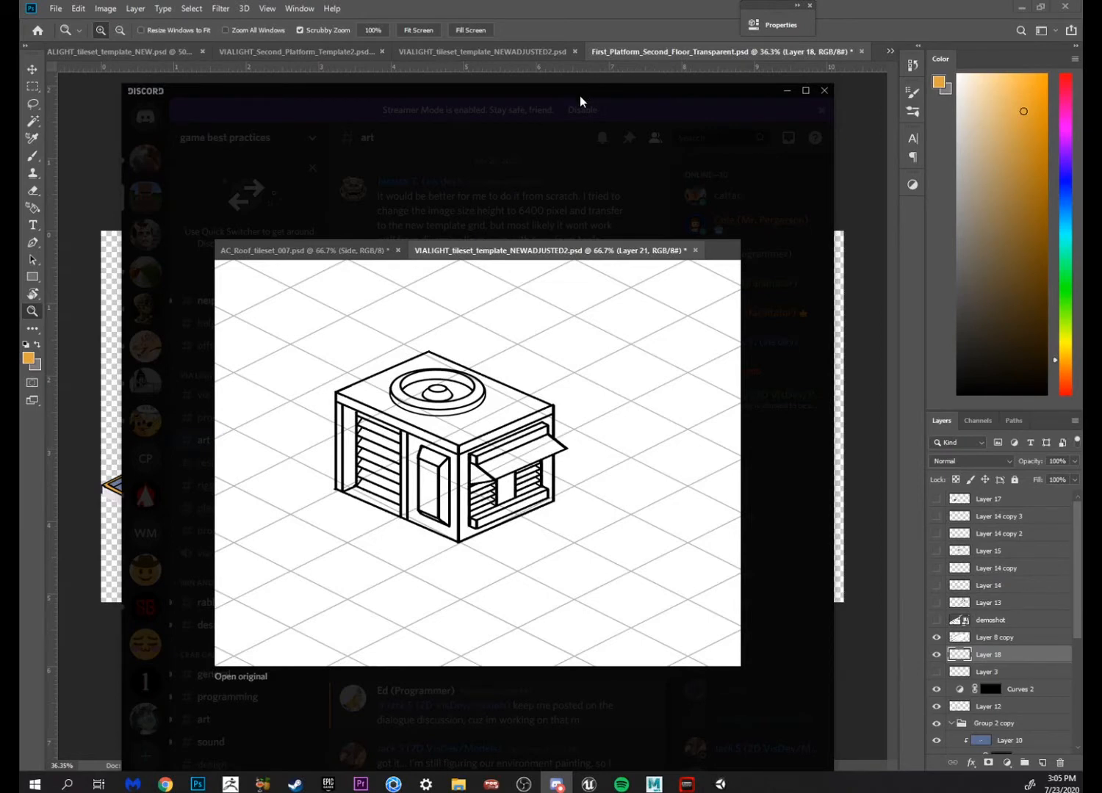
Move the Discord window out of the way and look over the coloured second-floor platform tile
drag(579, 94, 21, 29)
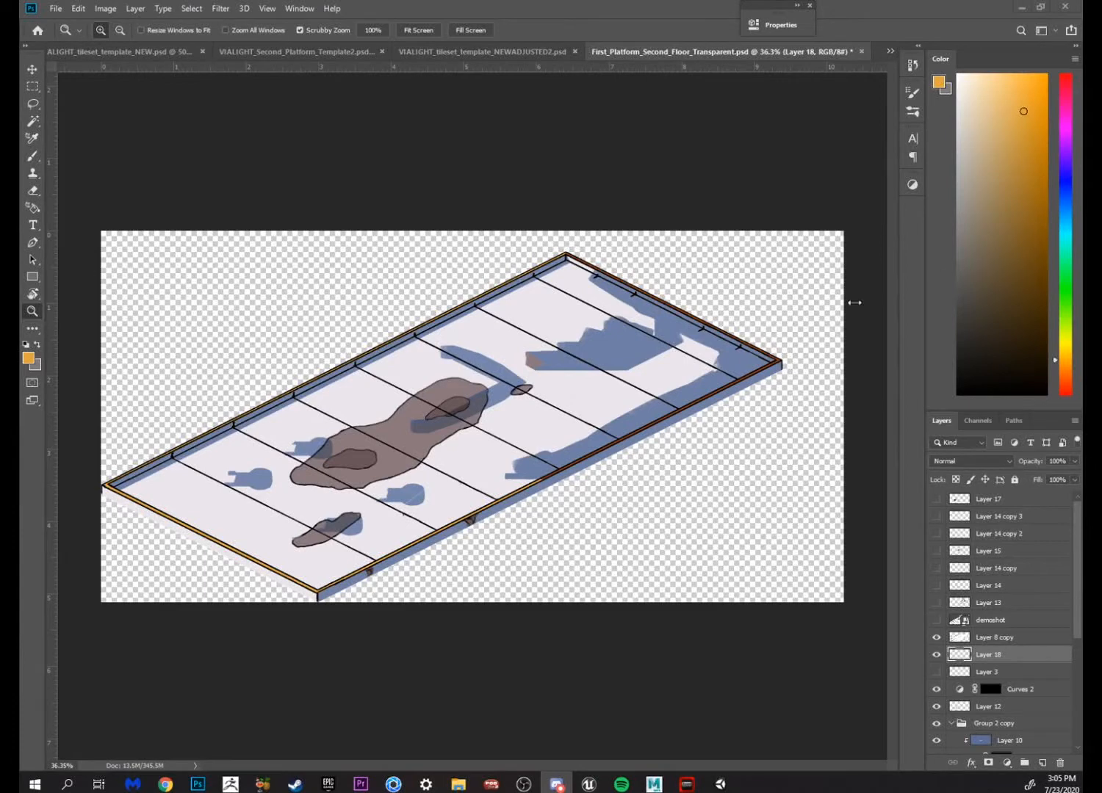
drag(551, 401, 523, 409)
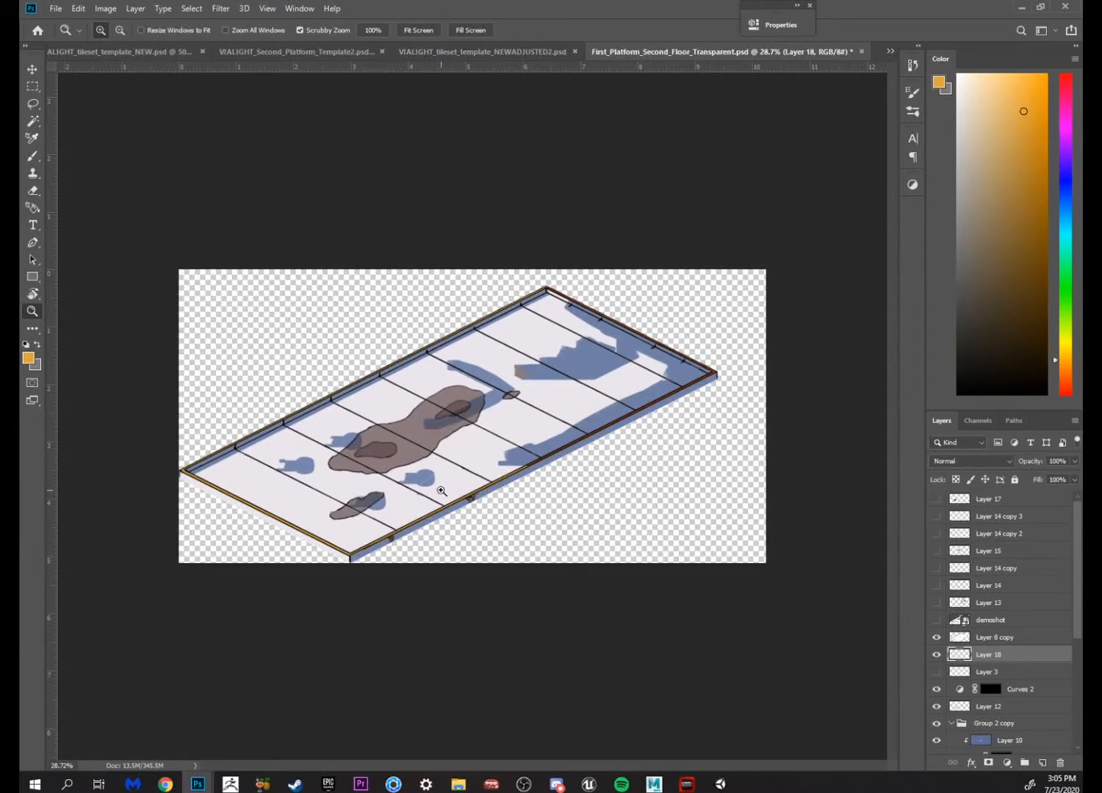
drag(506, 427, 528, 431)
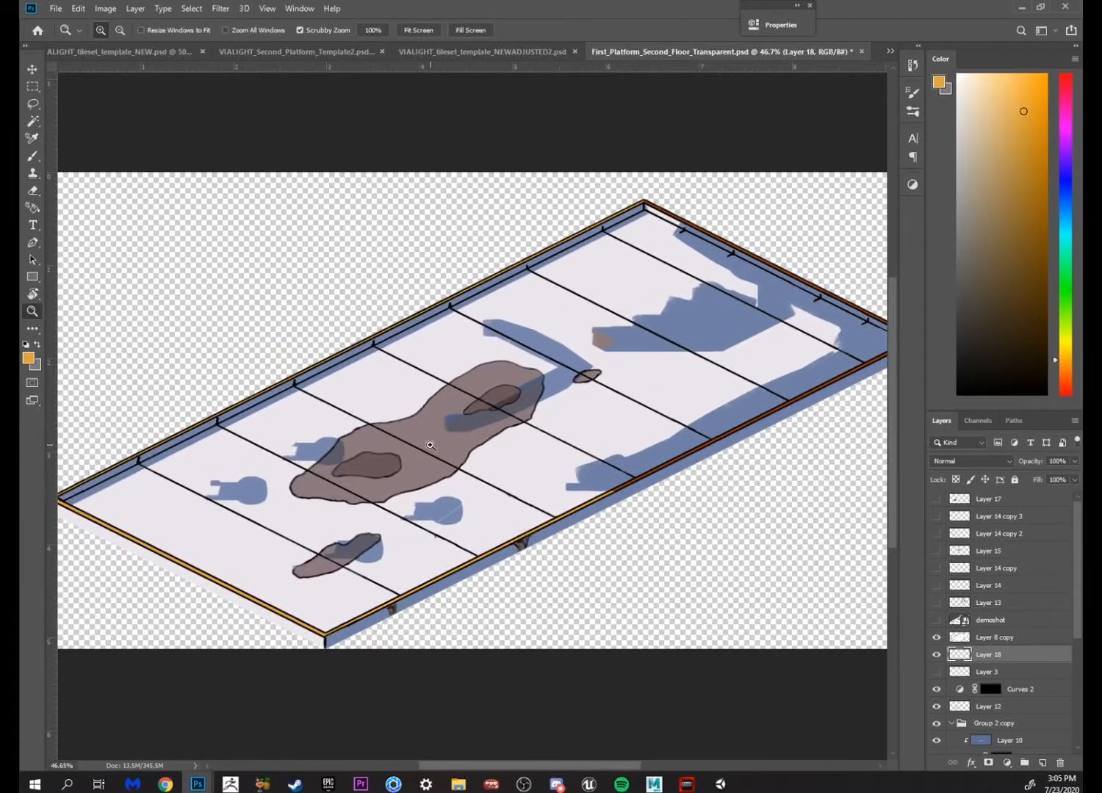
drag(431, 445, 416, 448)
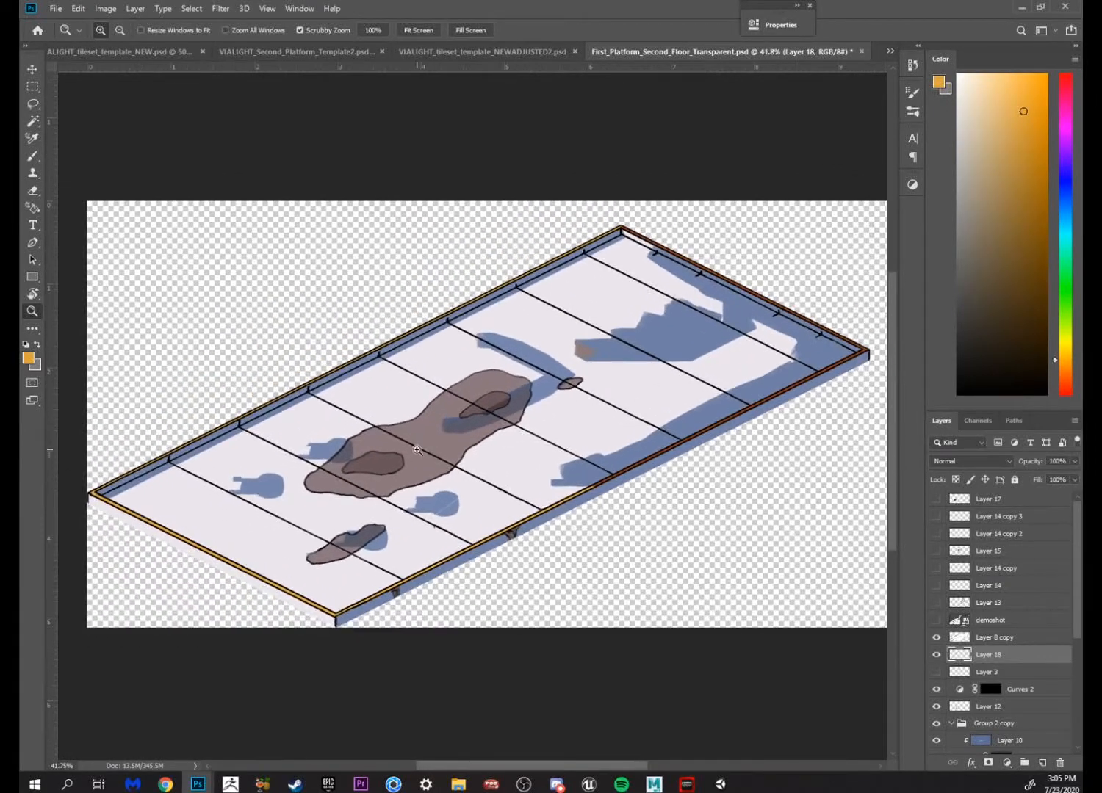
drag(483, 483, 479, 462)
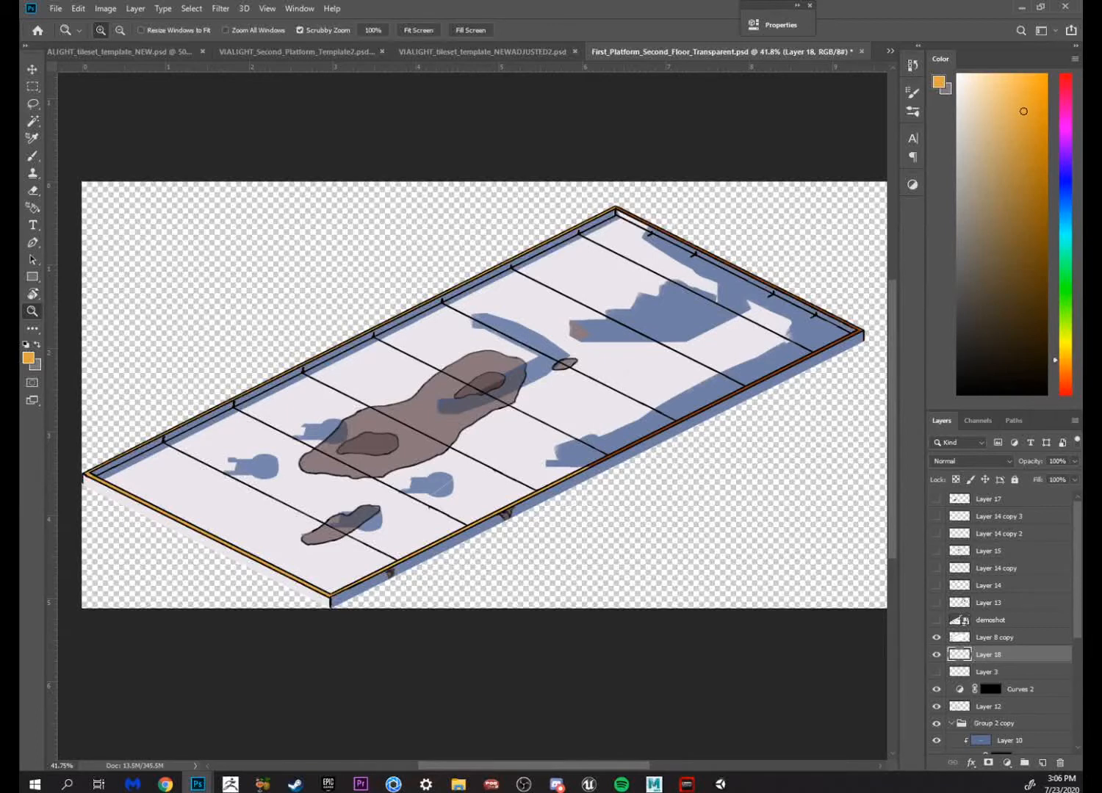
Switch to VIALIGHT_tileset_template_NEWADJUSTED2.psd and lasso a vertical shadow strip below the long duct, across the shuttered window
key(alt+Tab)
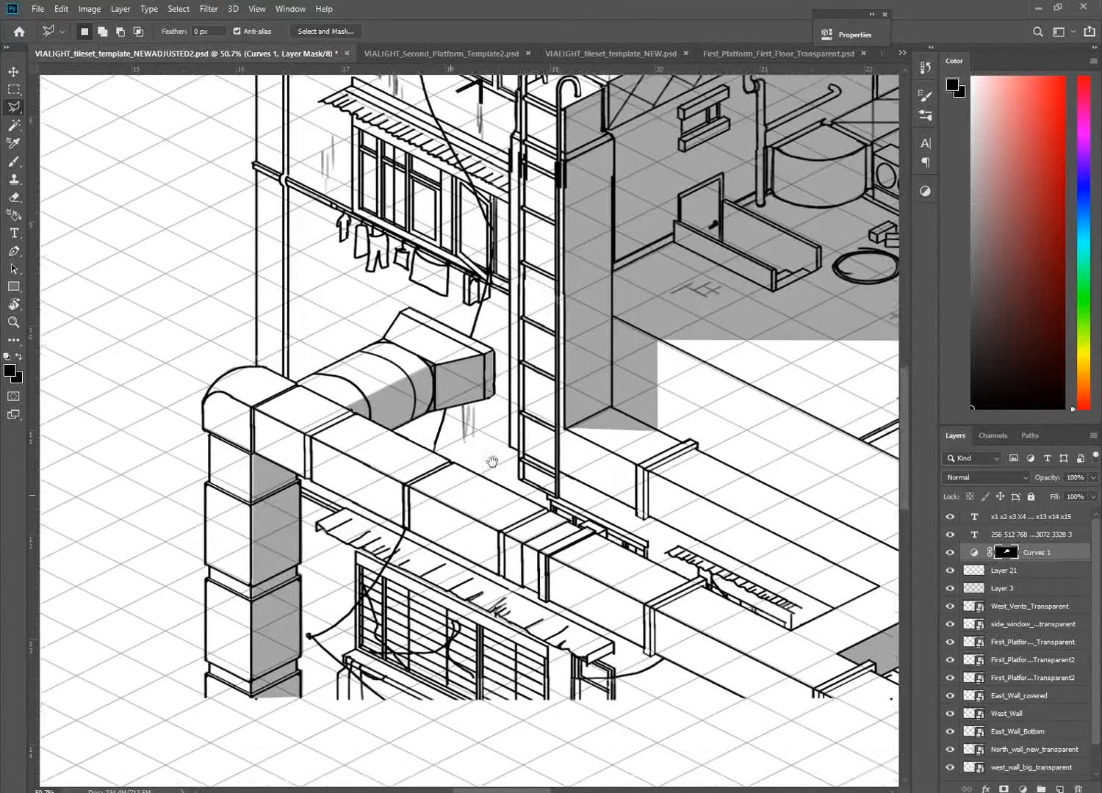
scroll(441, 588, down, 5)
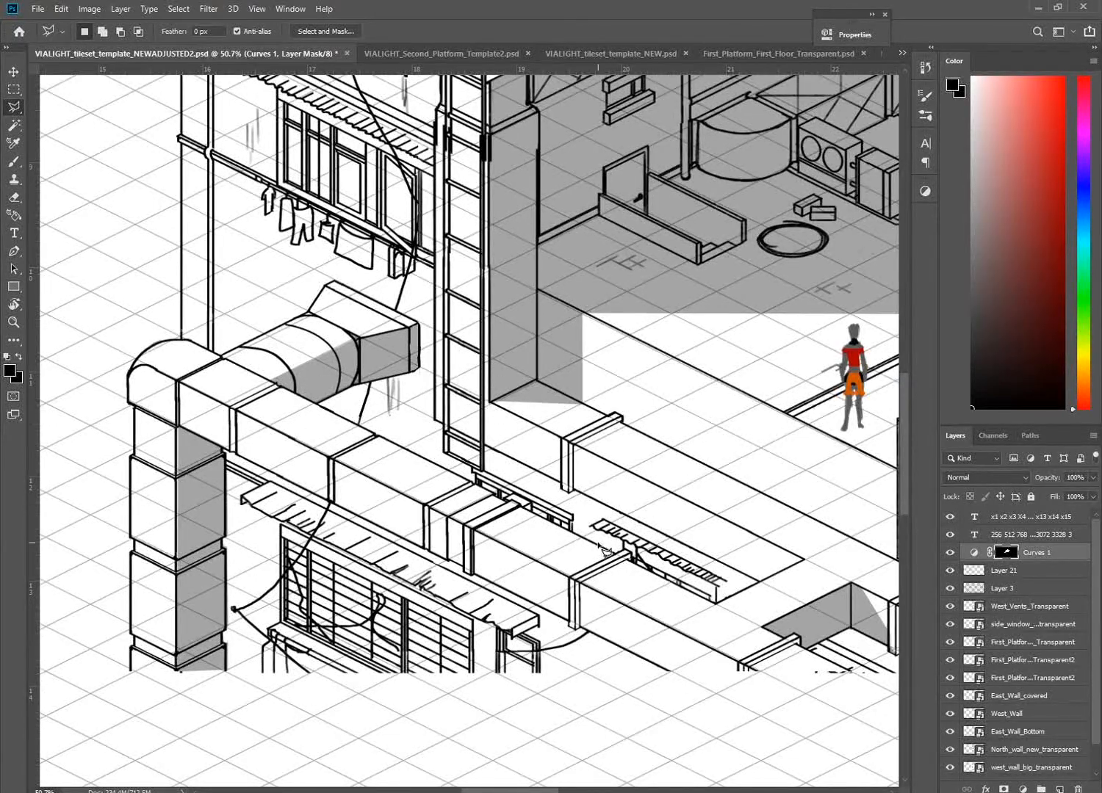
click(314, 402)
click(315, 670)
click(403, 670)
double_click(403, 450)
mouse_move(402, 449)
mouse_down()
mouse_move(388, 511)
mouse_move(366, 415)
mouse_move(447, 476)
mouse_up()
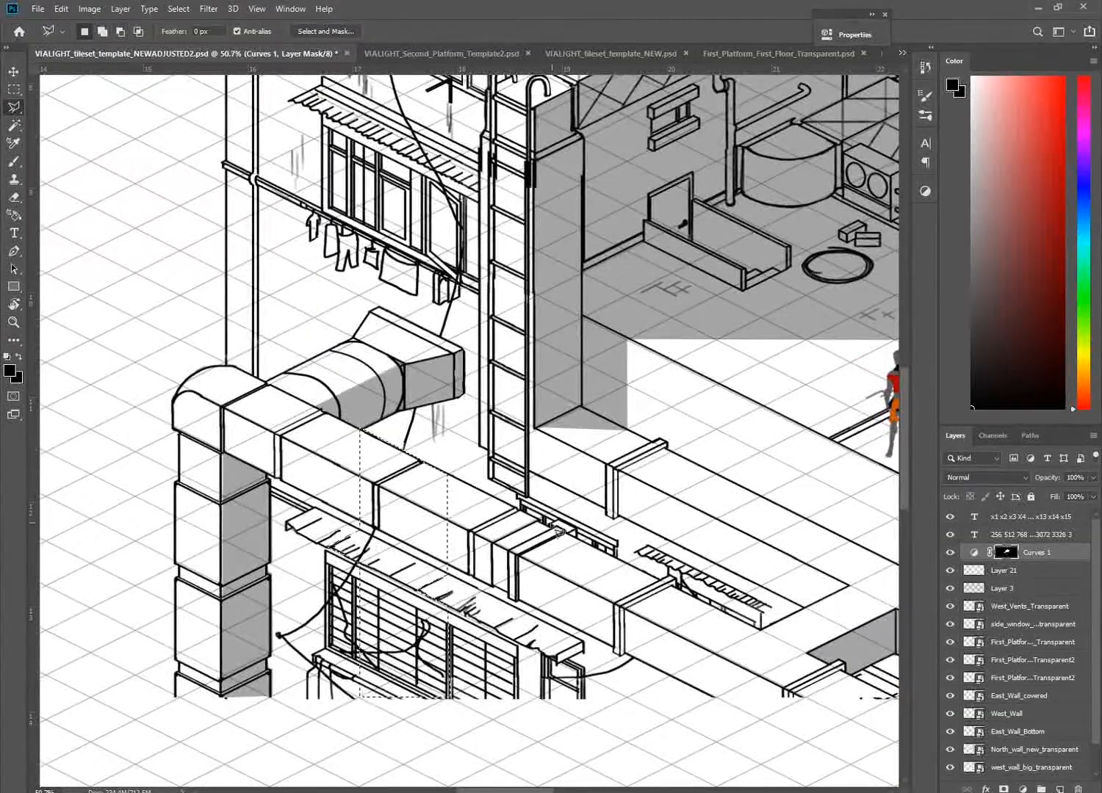
Add the slanted shadow cast by the duct's flared opening to the existing wall shadow selection
mouse_move(530, 460)
mouse_down()
mouse_move(548, 383)
mouse_move(518, 480)
mouse_up()
drag(482, 413, 434, 394)
drag(577, 287, 545, 472)
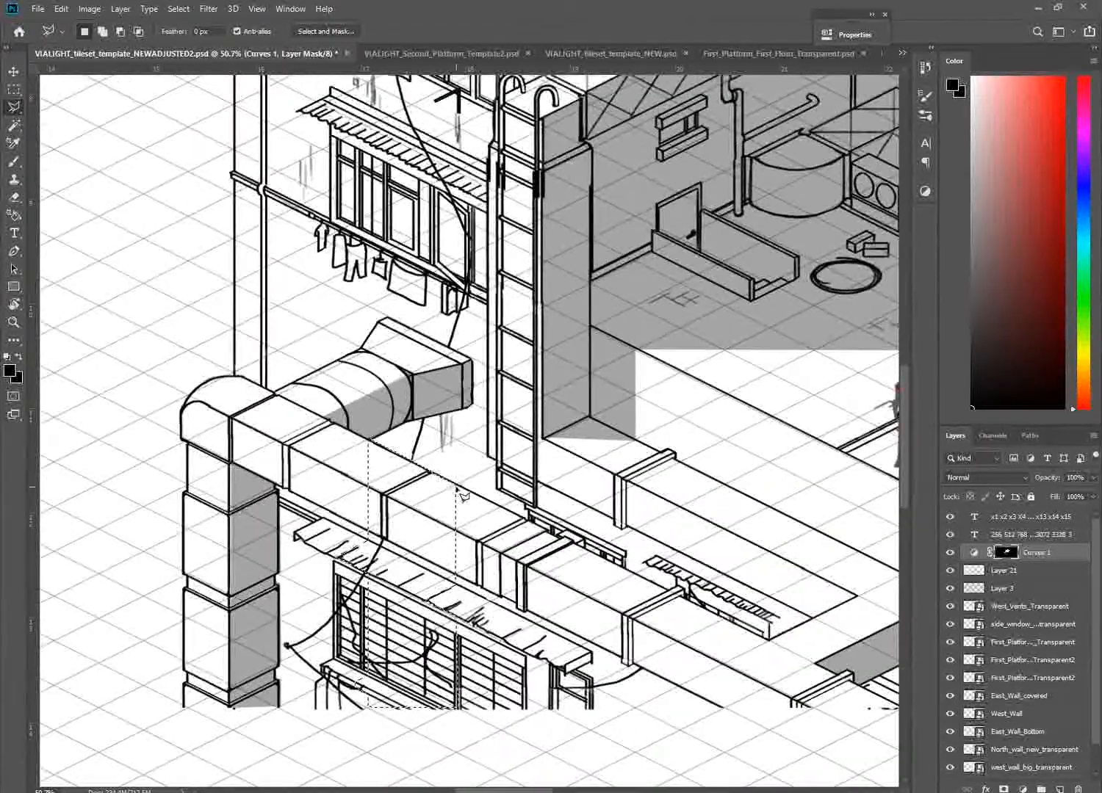
drag(468, 378, 445, 373)
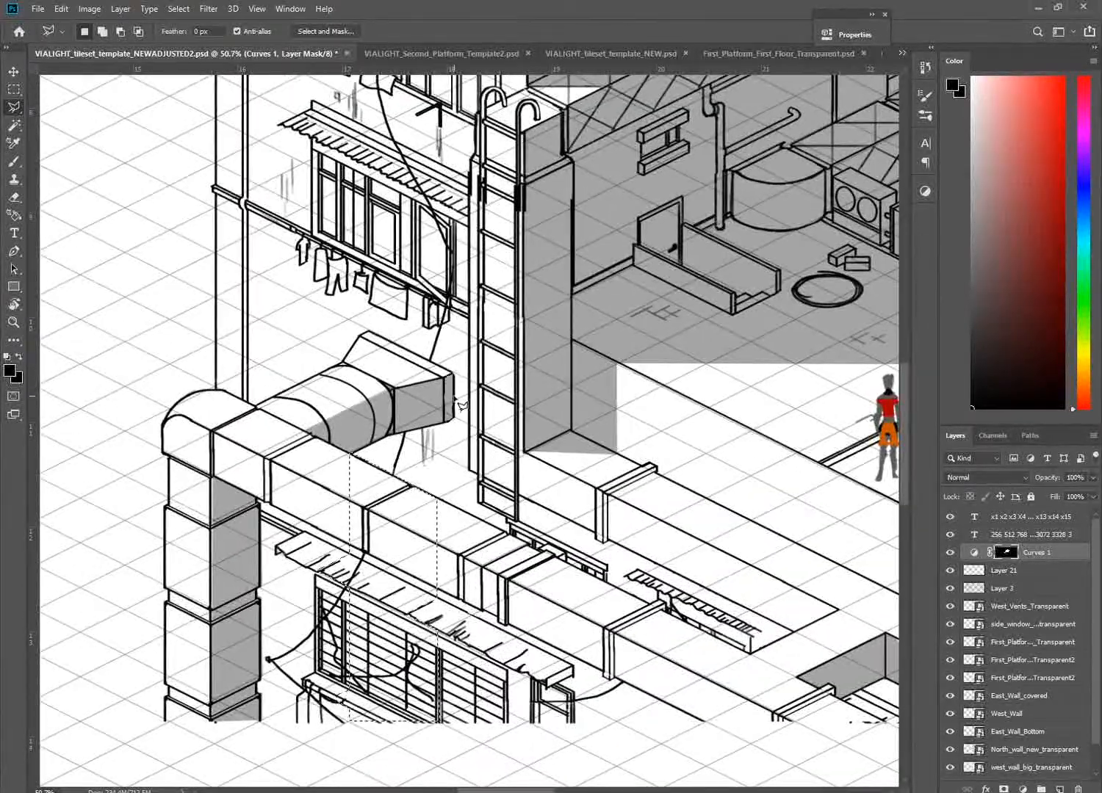
shift+click(436, 498)
click(394, 433)
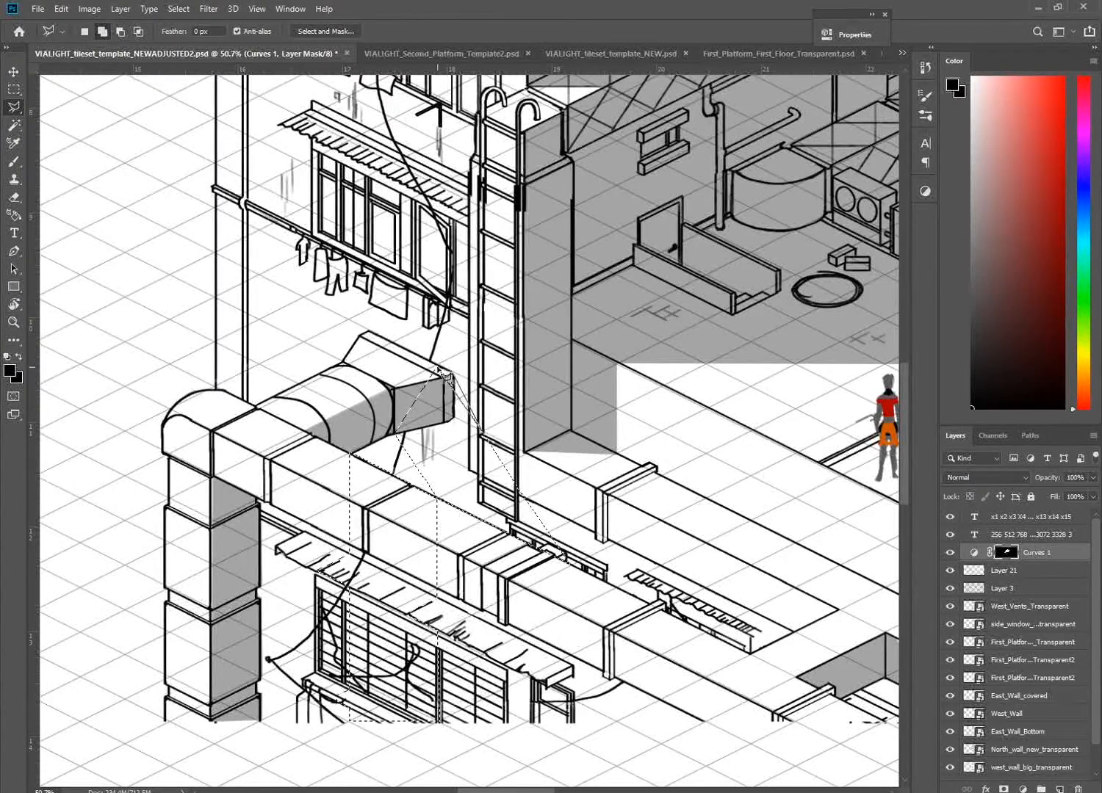
shift+click(446, 375)
double_click(371, 403)
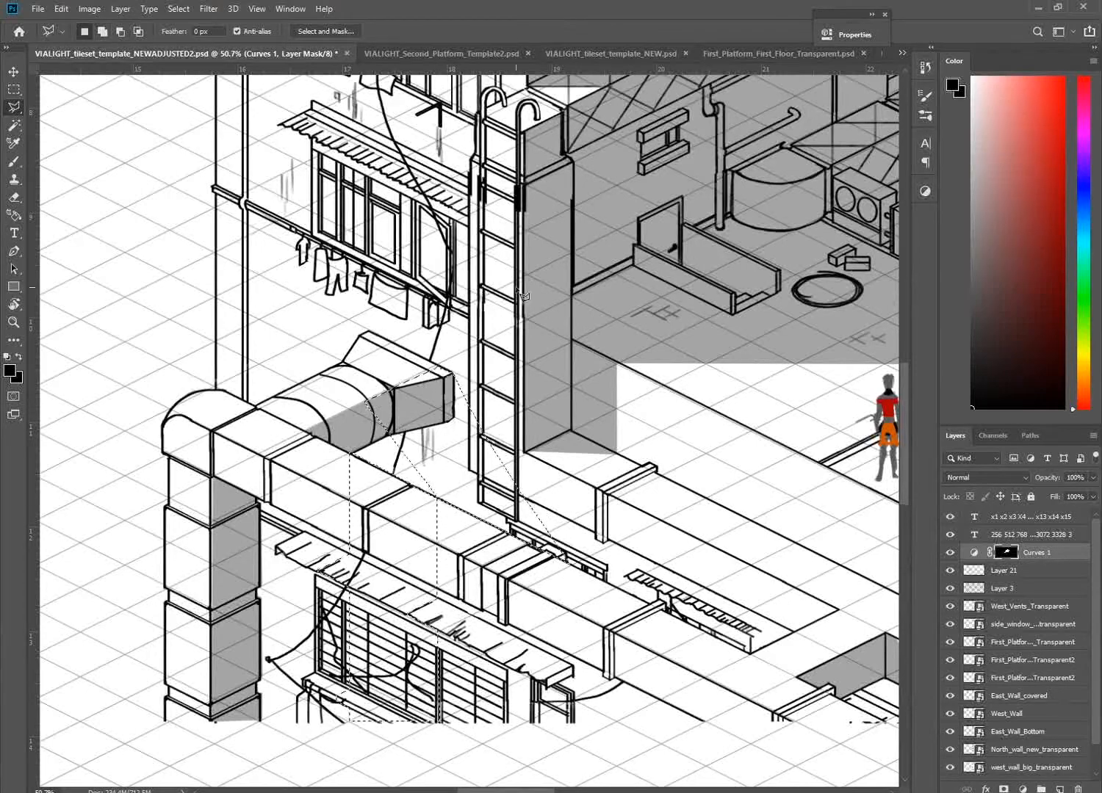
Fill the shadow selection with black on a new layer and browse the Documents folder for the tile files
key(z)
drag(366, 466, 319, 465)
click(1059, 788)
key(m)
key(alt+BackSpace)
drag(652, 671, 645, 692)
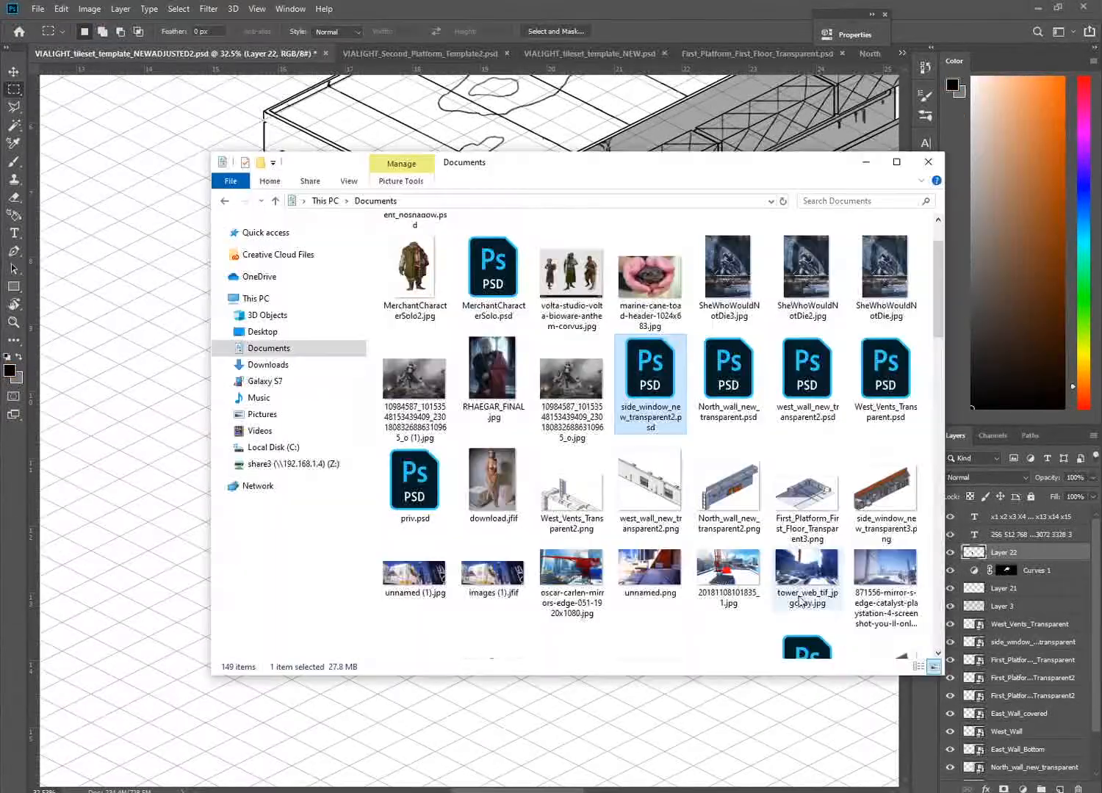
scroll(785, 422, down, 5)
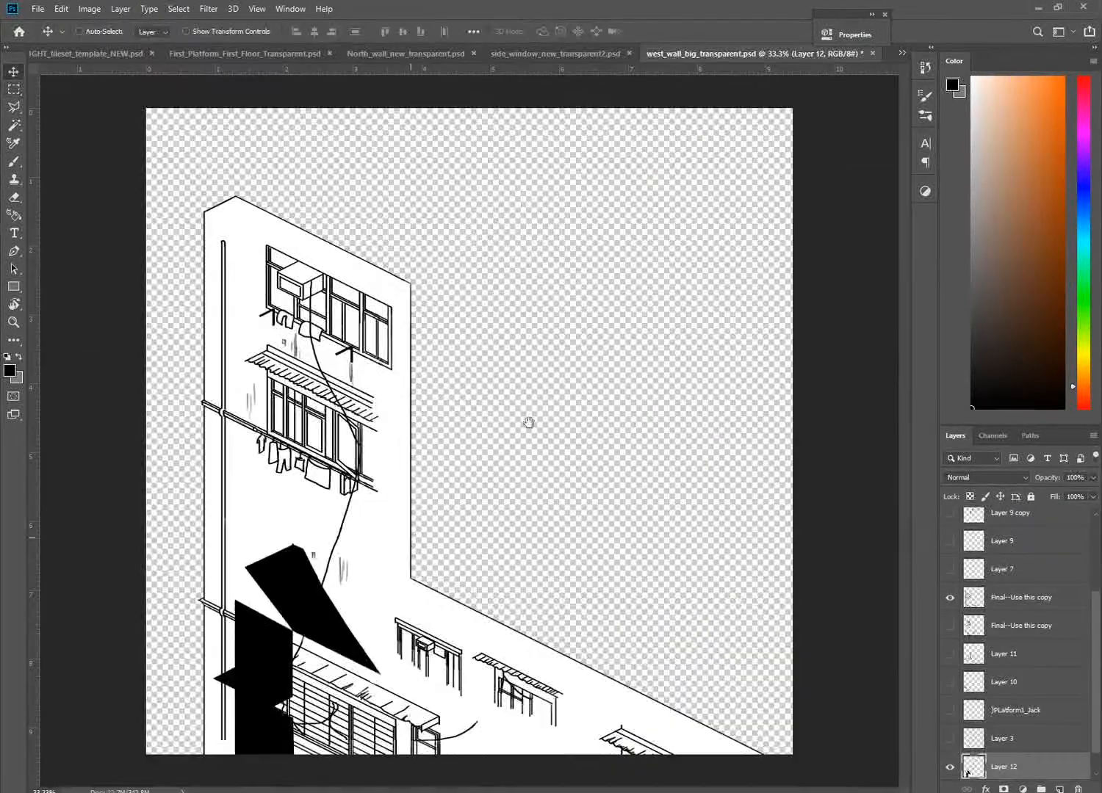
In west_wall_big_transparent.psd, load the black shadow shape of Layer 12 as a selection and hide that layer
key(z)
click(523, 423)
key(v)
drag(543, 485, 535, 488)
ctrl+click(974, 741)
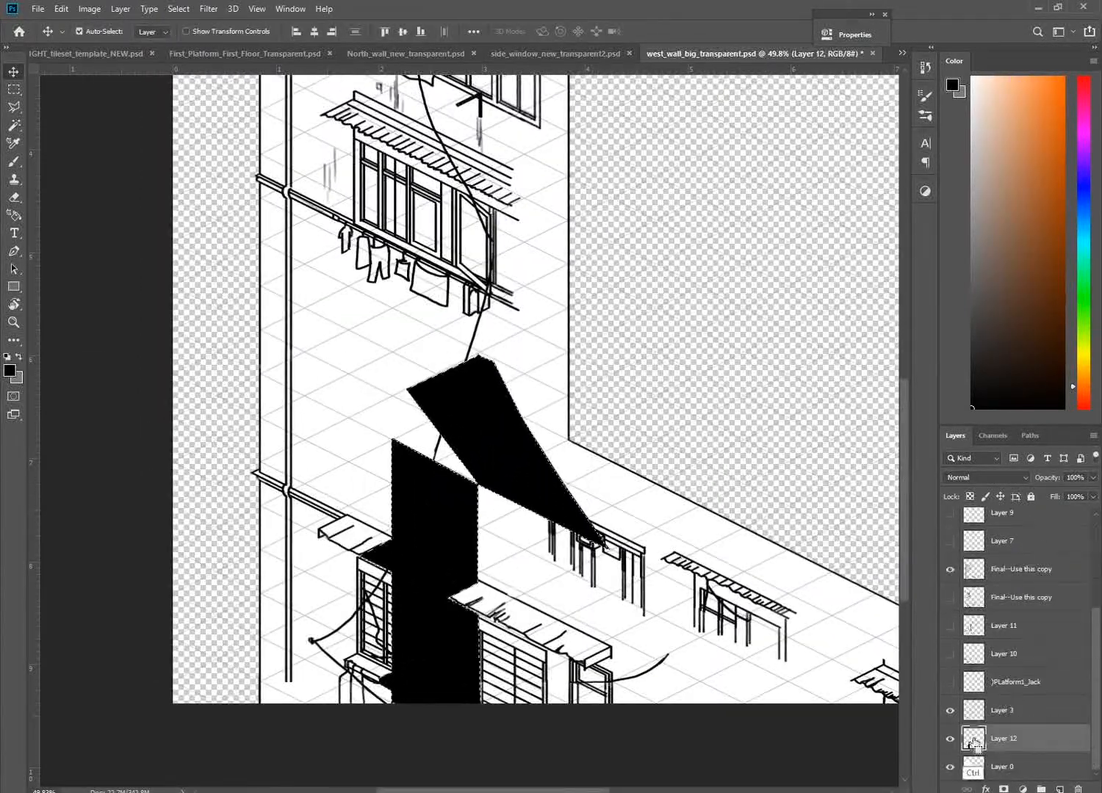
click(949, 738)
Add a Curves adjustment above the line art from the shadow selection and lower its curve to darken that area
scroll(1015, 624, up, 5)
click(1016, 530)
click(925, 191)
click(774, 215)
drag(723, 172, 726, 195)
drag(789, 106, 791, 153)
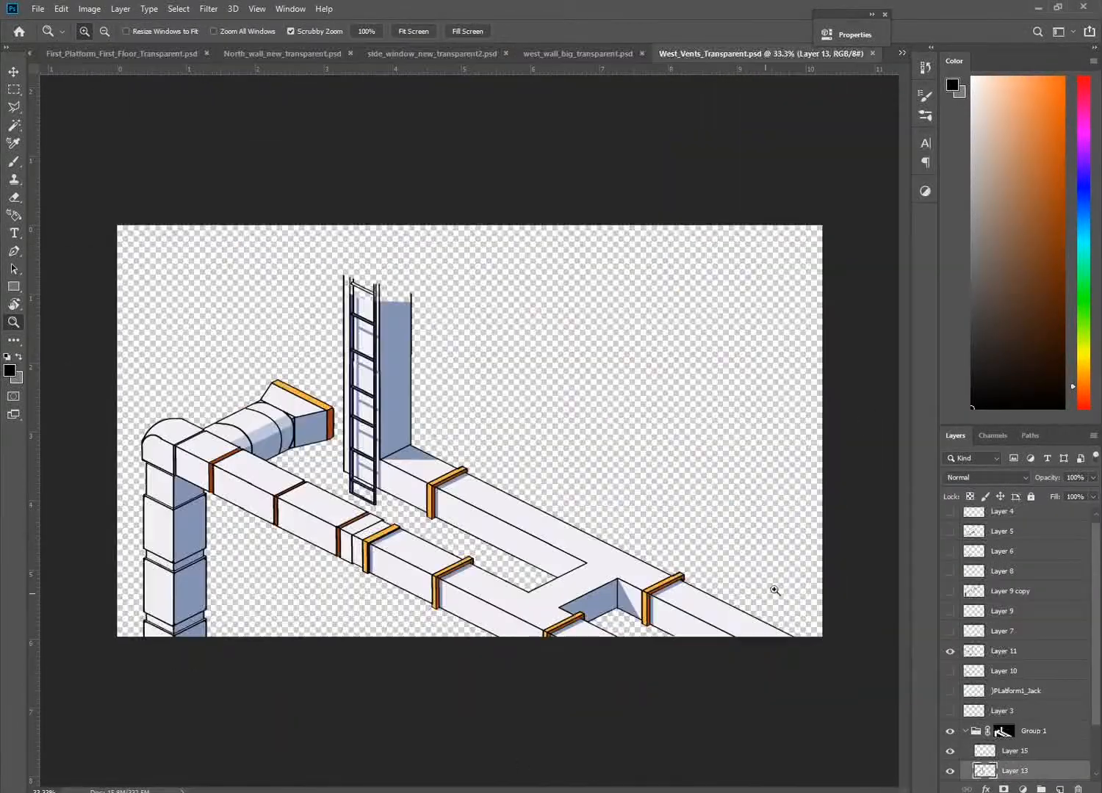
Duplicate the coloured ducts from West_Vents_Transparent.psd into west_wall_big_transparent.psd and align them with the wall
right_click(1013, 770)
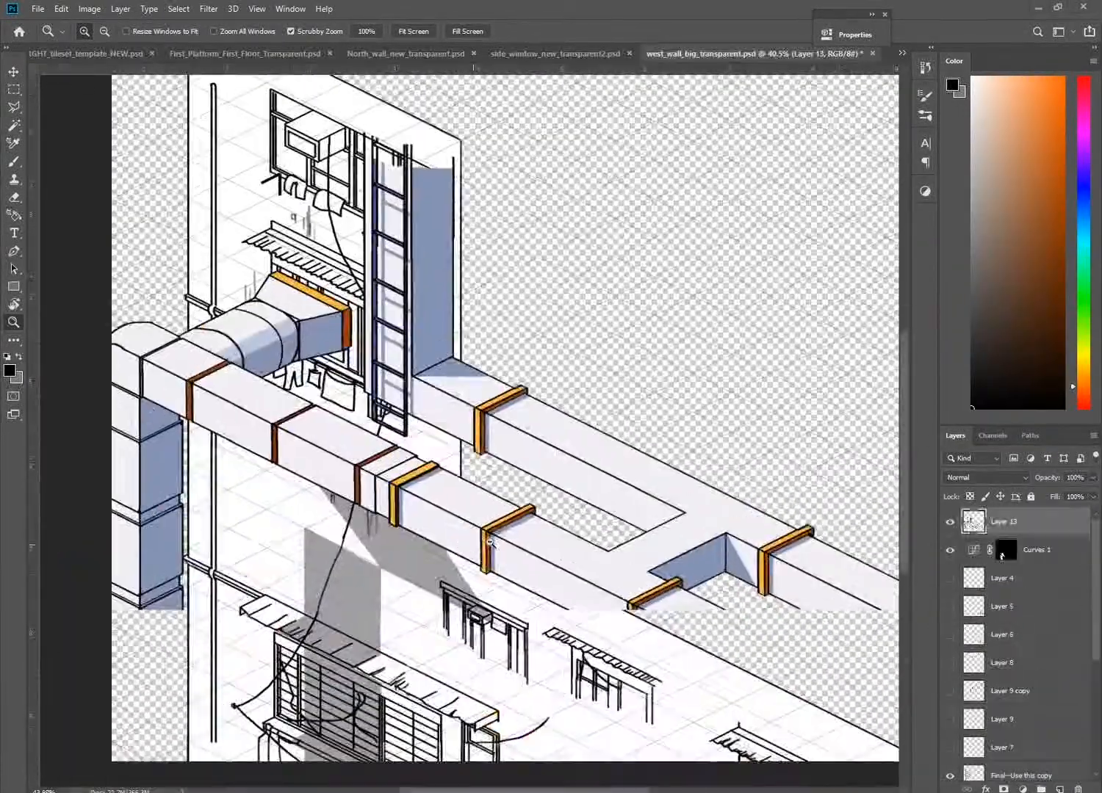
drag(580, 609, 608, 629)
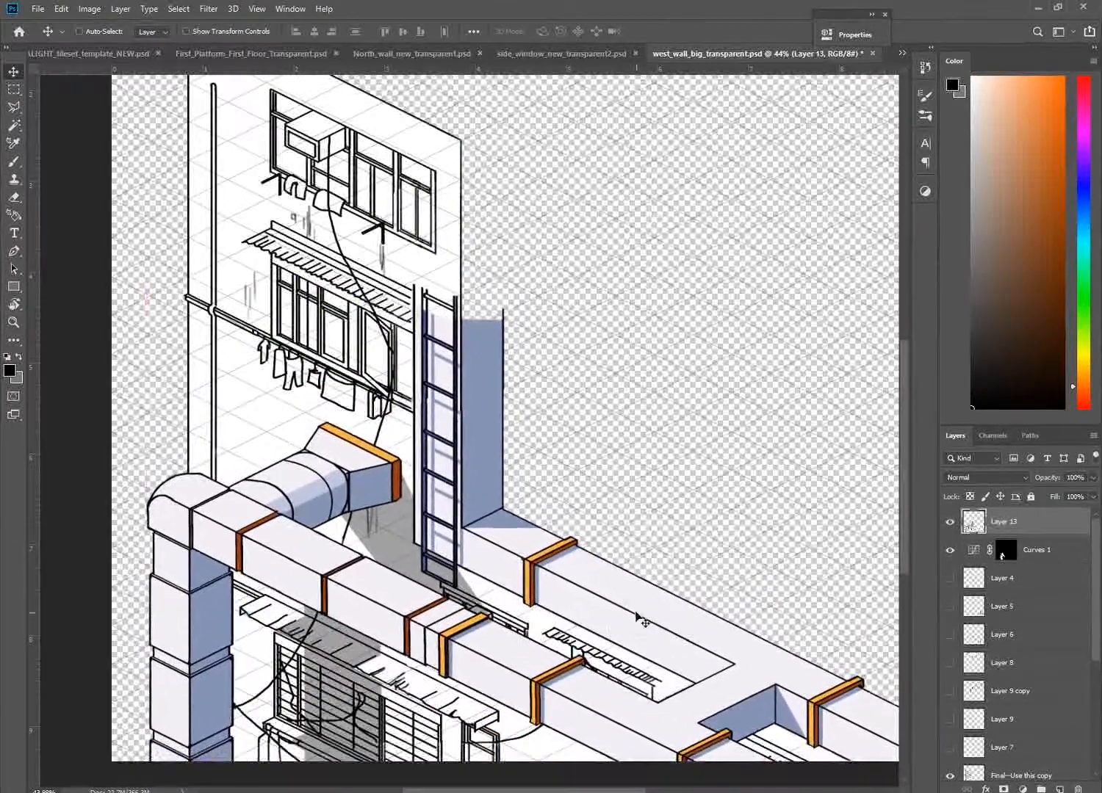
key(z)
drag(713, 676, 755, 487)
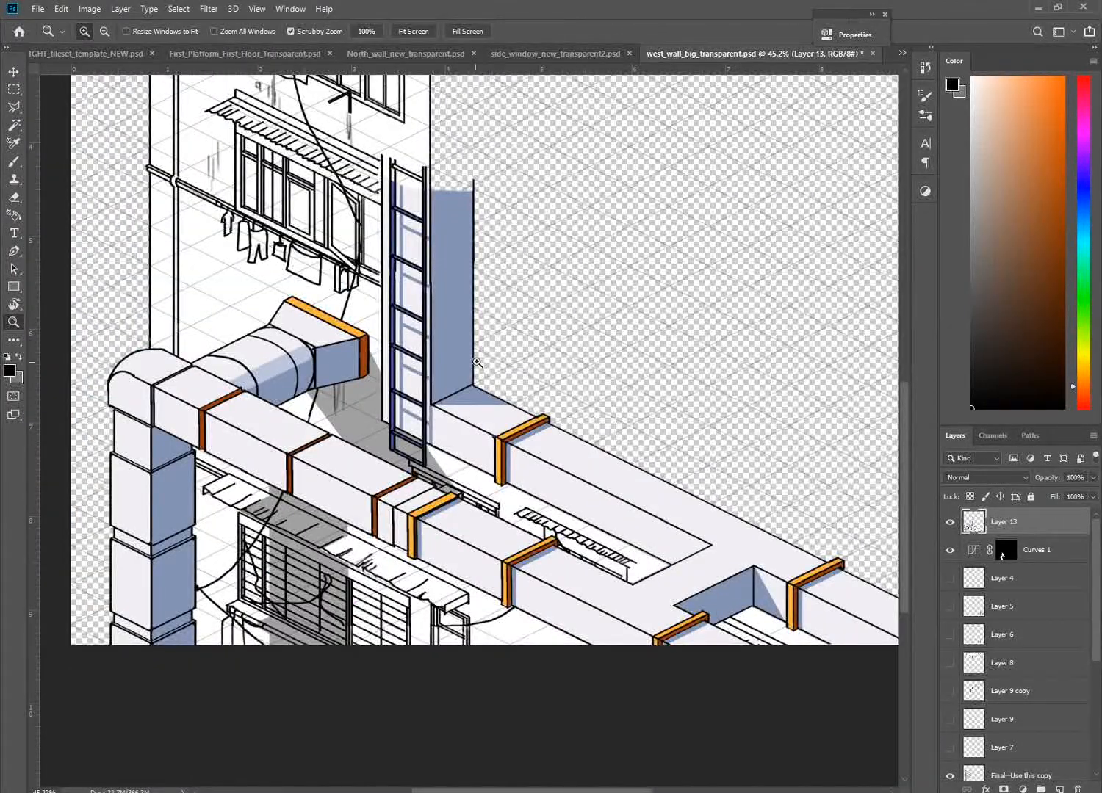
Lasso the shadow beside the lowest orange-banded duct at the artwork's bottom edge and fill it on the Curves 1 mask
drag(477, 362, 556, 337)
drag(617, 411, 661, 405)
drag(895, 663, 773, 651)
drag(634, 458, 755, 512)
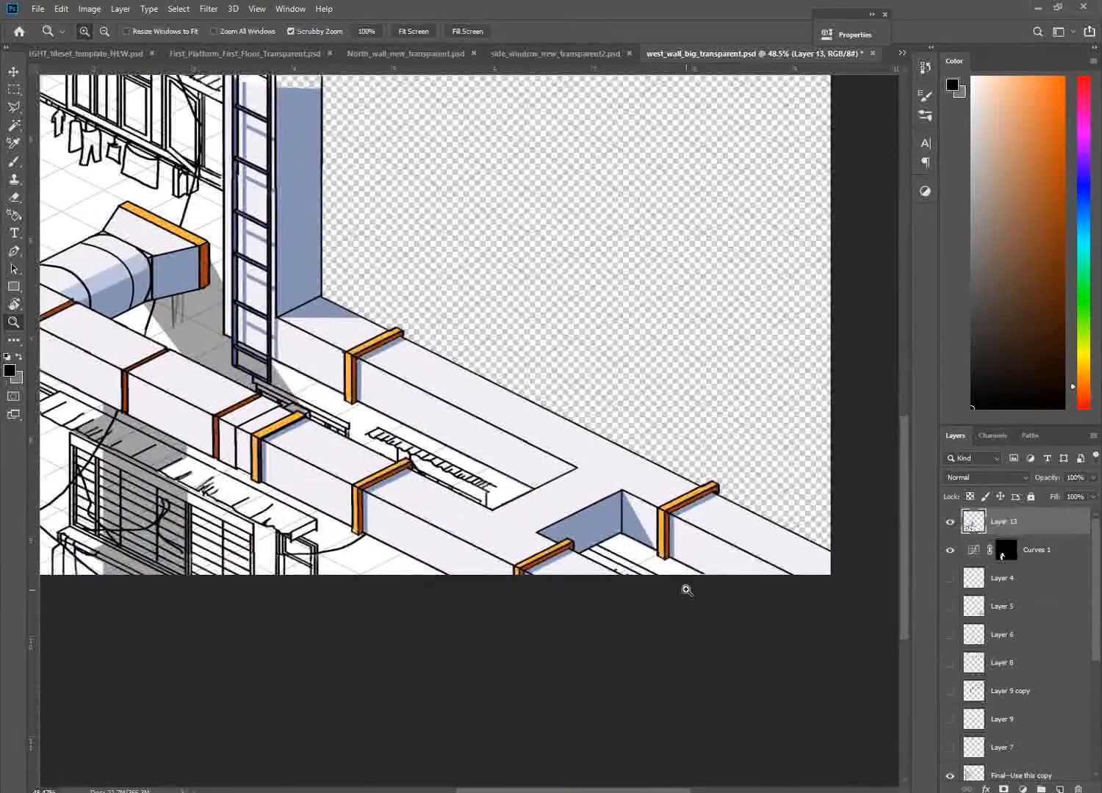
drag(690, 411, 749, 415)
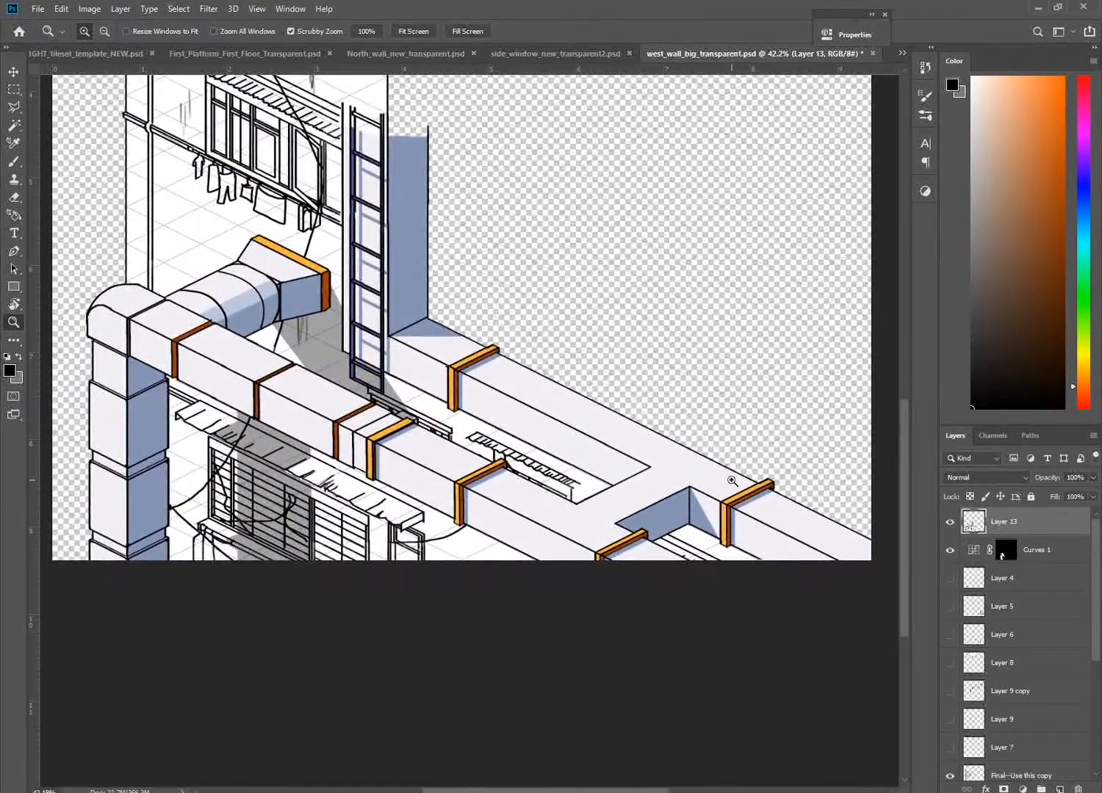
key(l)
click(1003, 551)
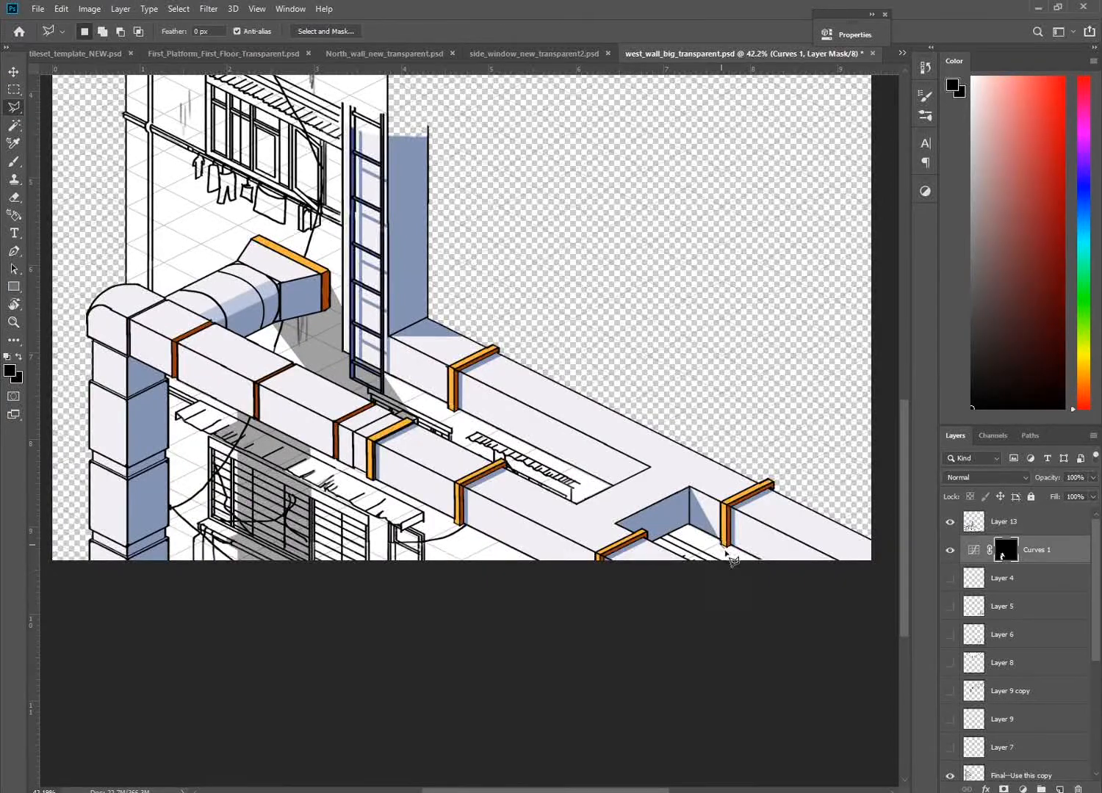
click(732, 547)
key(g)
key(d)
Set the brush size to 14 and touch up the Curves 1 mask shadow around the small window below the ladder
key(z)
mouse_move(470, 412)
mouse_down()
mouse_move(516, 423)
mouse_move(531, 487)
mouse_up()
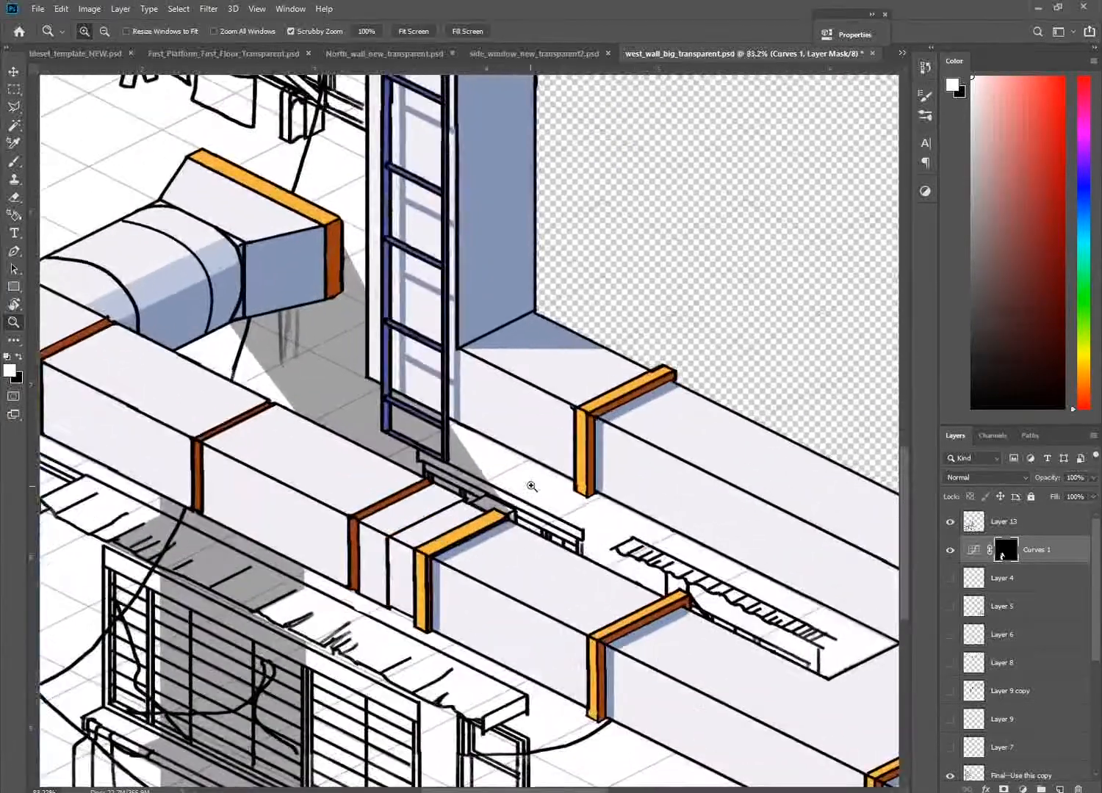
key(b)
right_click(522, 491)
text(14)
key(Return)
key(x)
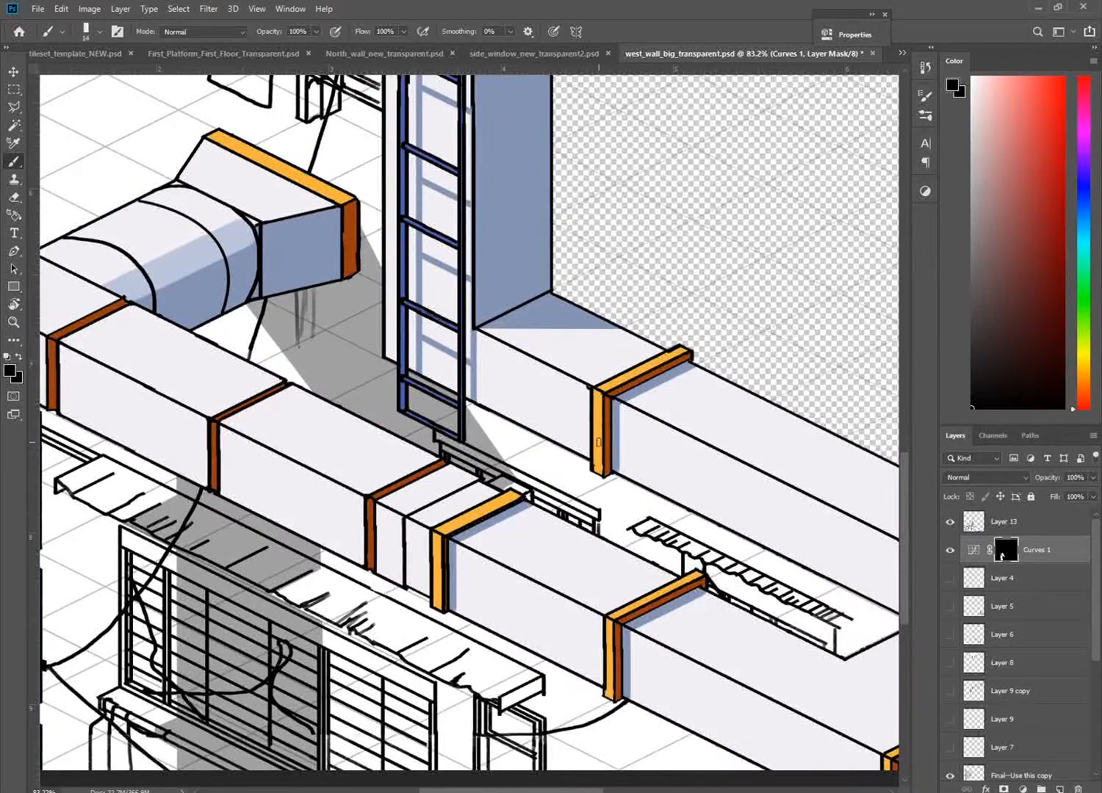
Tint the white wall pale lavender-grey with a new layer clipped to Layer 0
key(z)
drag(598, 442, 654, 427)
click(1025, 578)
scroll(1024, 587, down, 5)
click(1023, 764)
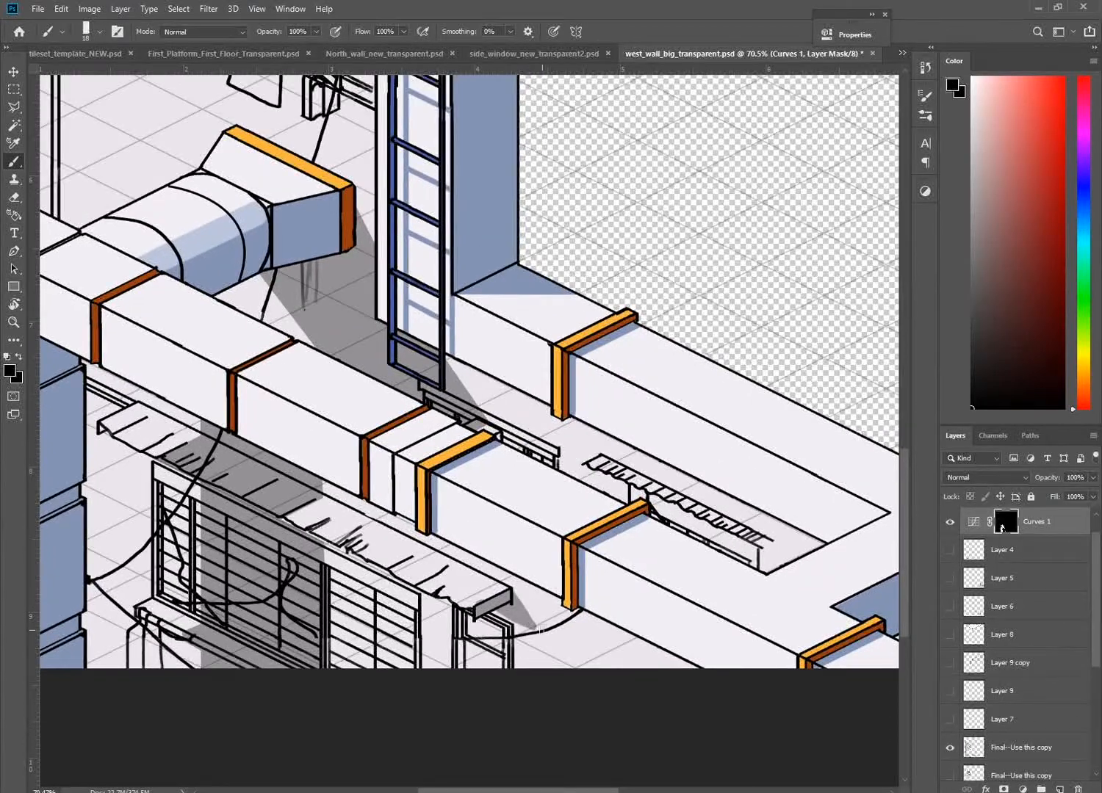
Paint shadows on the Curves 1 mask at the ends of the awnings around the ducts
key(r)
drag(541, 630, 630, 584)
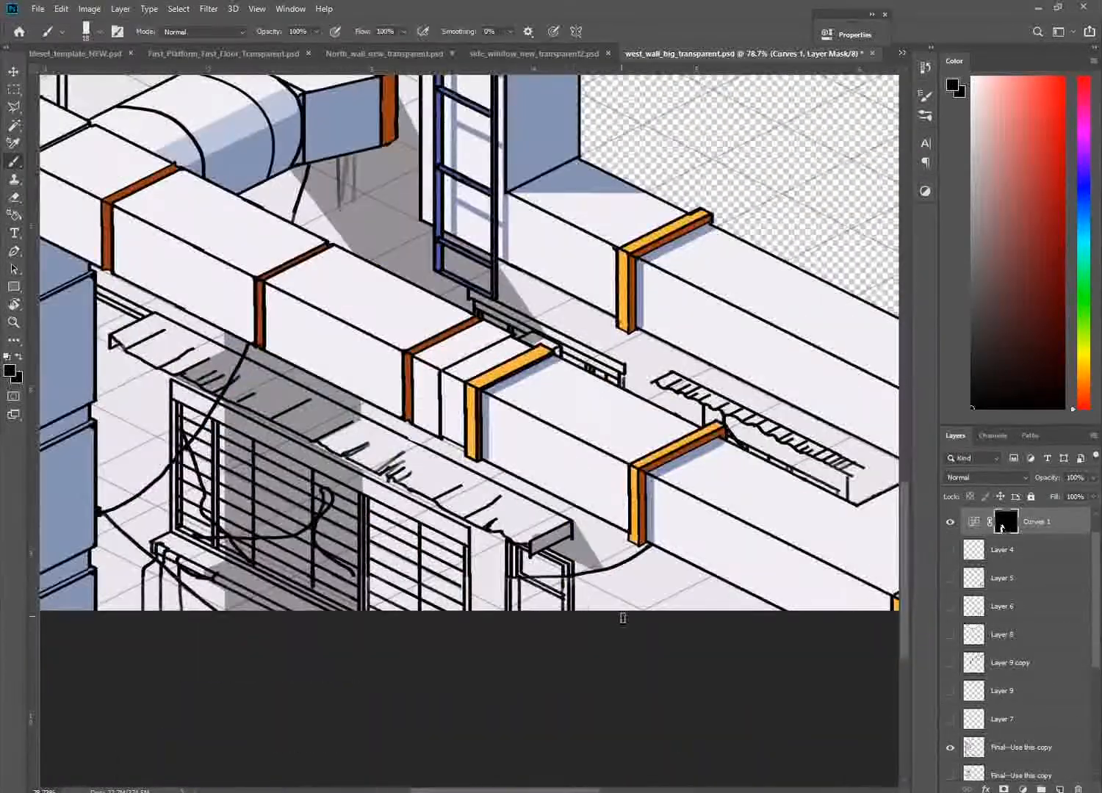
key(x)
drag(597, 270, 347, 266)
key(z)
mouse_move(646, 484)
mouse_down()
mouse_move(600, 484)
mouse_move(633, 484)
mouse_up()
key(b)
drag(456, 577, 451, 764)
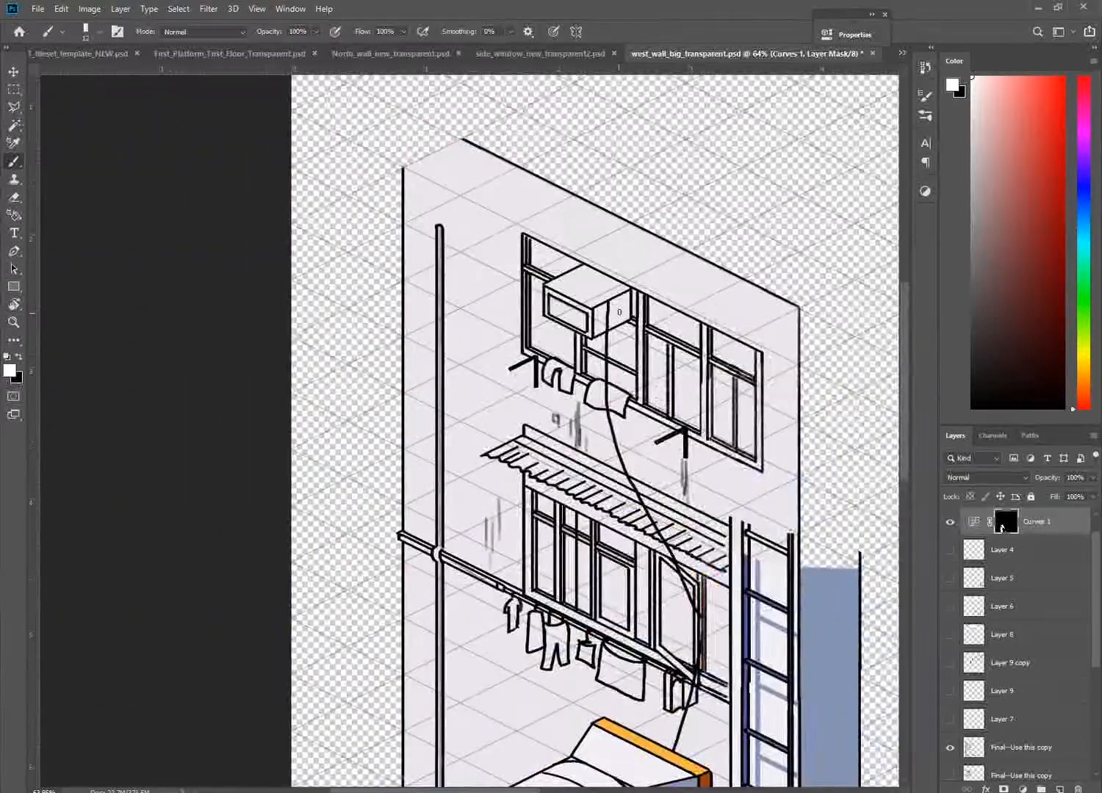
Shade the side face of the upper window's AC unit on the Curves 1 mask with a size 20 brush
right_click(634, 319)
double_click(737, 566)
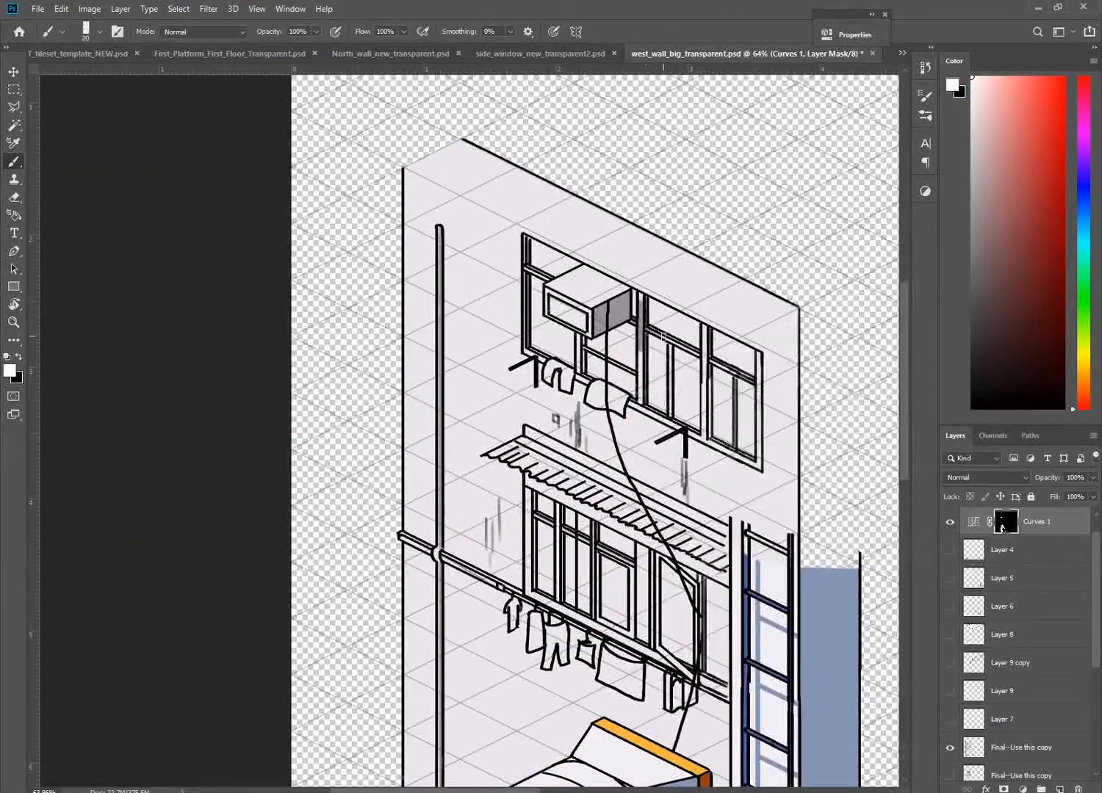
drag(663, 337, 546, 110)
key(z)
key(b)
key(z)
drag(651, 376, 614, 376)
drag(679, 481, 671, 398)
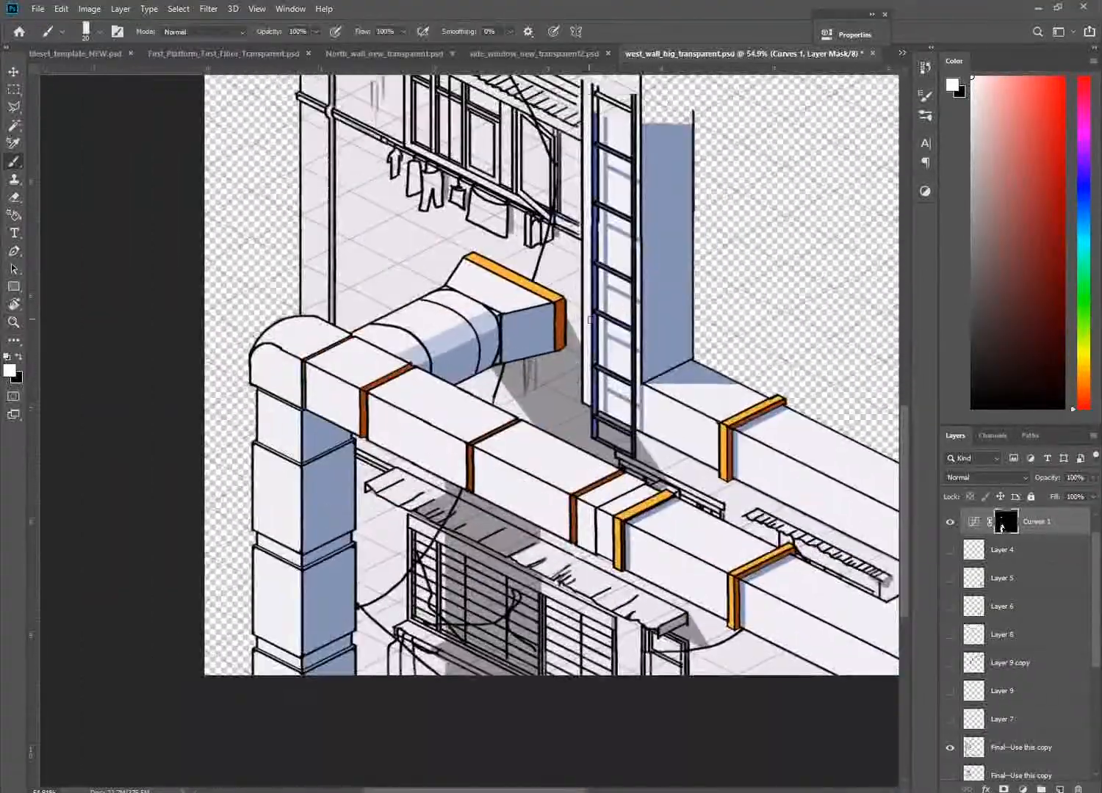
drag(590, 320, 559, 442)
key(z)
drag(553, 490, 523, 490)
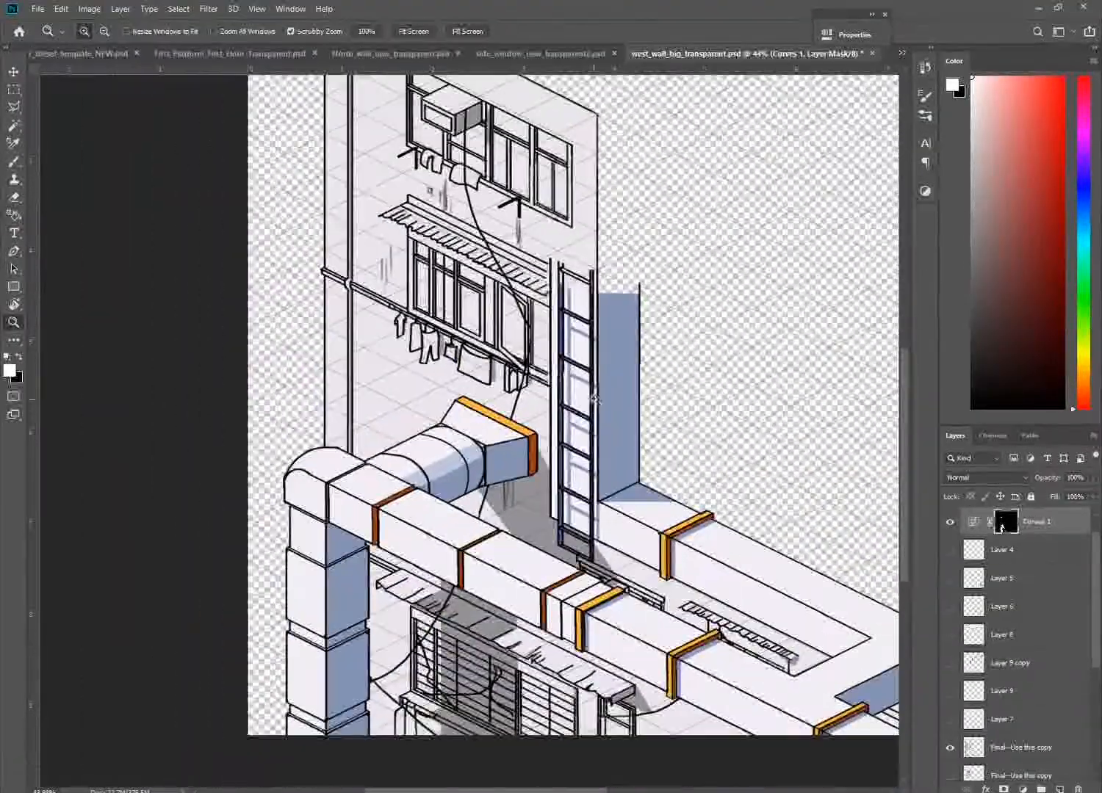
Touch up the black line art around the middle window beside the ladder on the Final--Use this copy layer
ctrl+click(527, 344)
mouse_move(526, 343)
mouse_down()
mouse_move(571, 475)
mouse_move(615, 459)
mouse_up()
key(e)
key(b)
alt+click(528, 368)
alt+click(596, 477)
alt+click(615, 459)
drag(514, 658, 555, 388)
key(z)
drag(555, 389, 517, 389)
alt+click(517, 388)
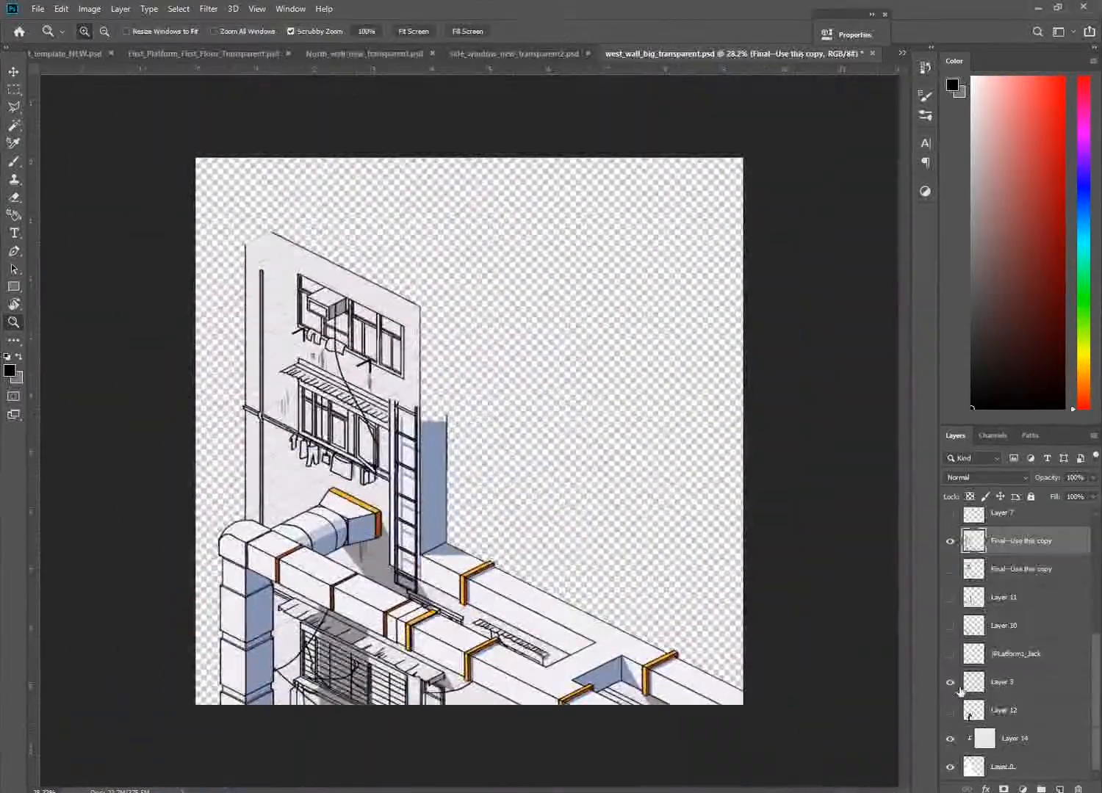
Paint cast shadows on the Curves 1 mask beside the hanging laundry and along the wall pipes
key(b)
click(1005, 549)
key(x)
key(z)
key(b)
key(x)
mouse_move(643, 528)
mouse_down()
mouse_move(656, 528)
mouse_move(667, 581)
mouse_up()
right_click(658, 534)
key(x)
click(741, 396)
key(Return)
scroll(662, 530, down, 1)
key(x)
key(z)
drag(382, 243, 412, 243)
key(x)
key(z)
mouse_move(674, 583)
mouse_down()
mouse_move(631, 301)
mouse_move(694, 362)
mouse_up()
drag(693, 362, 727, 362)
key(b)
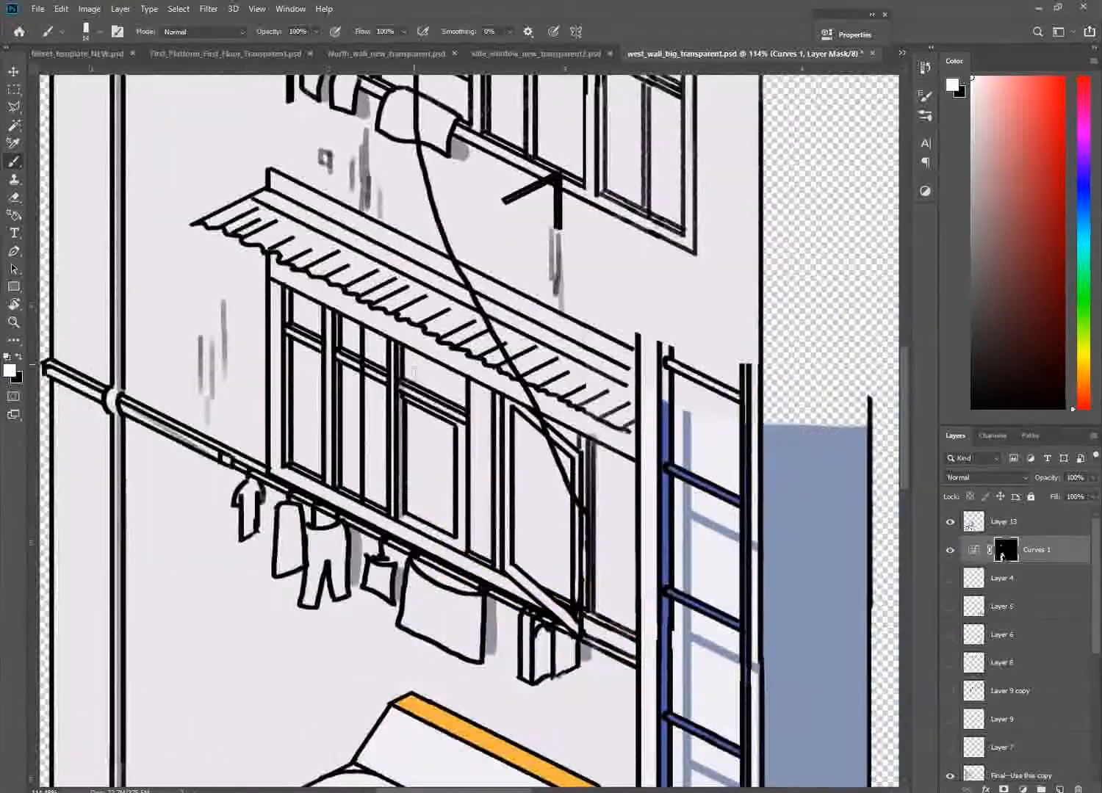
key(z)
mouse_move(764, 419)
mouse_down()
mouse_move(713, 418)
mouse_move(691, 373)
mouse_up()
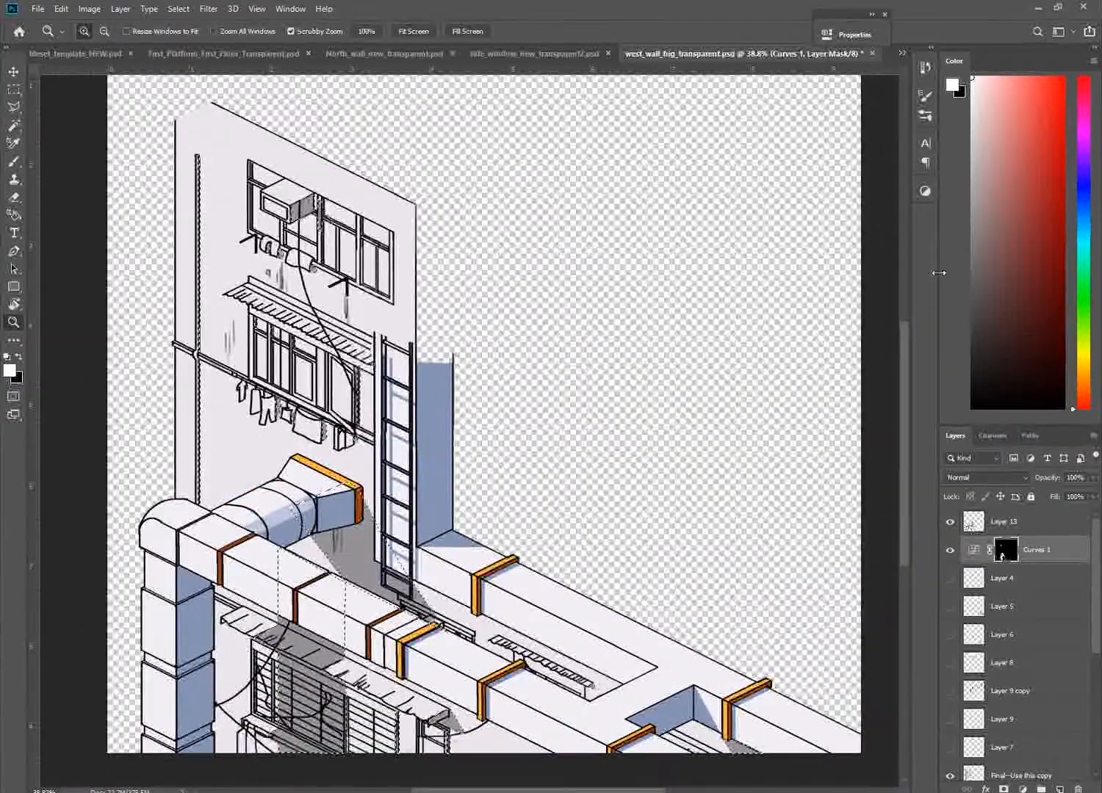
Add a new layer above Curves 1 with a mask of the wall shadows and pick a blue-grey foreground colour
click(1058, 789)
click(1003, 789)
key(g)
click(973, 549)
key(alt+BackSpace)
key(z)
key(ctrl+z)
key(b)
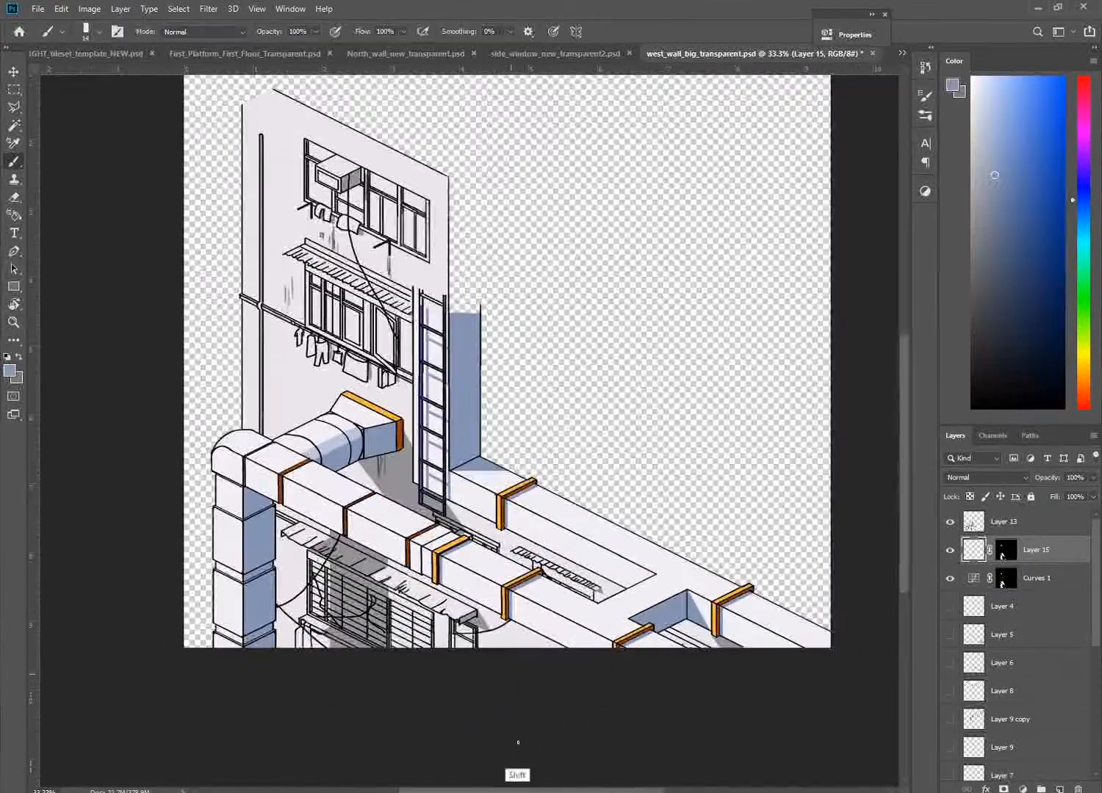
Fill the masked Layer 15 with the blue-grey shadow colour and move it below Curves 1
key(alt+BackSpace)
key(z)
drag(526, 693, 743, 634)
key(ctrl+[)
click(1092, 477)
drag(1091, 496, 1039, 497)
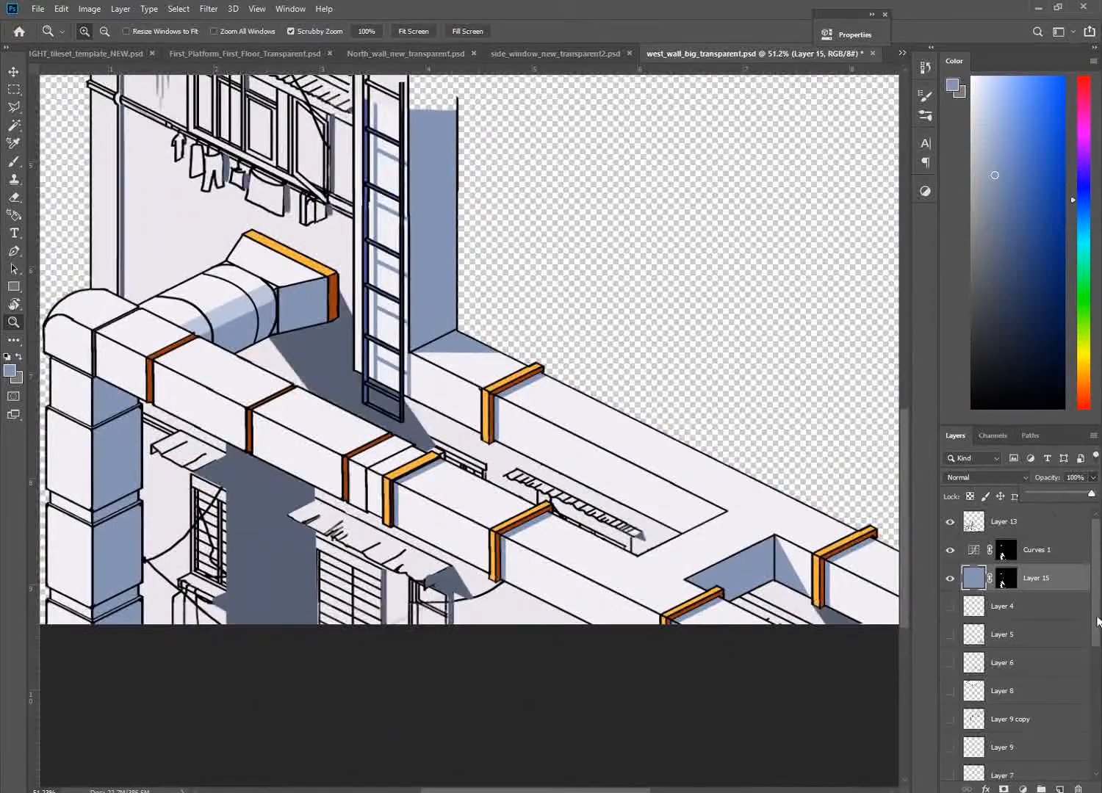
Move the Final--Use this copy layer up to just below Layer 13 and place Layer 15 directly above Curves 1
drag(1096, 622, 1096, 705)
drag(1028, 747, 1025, 537)
drag(411, 330, 508, 405)
click(1026, 618)
key(ctrl+])
click(1034, 606)
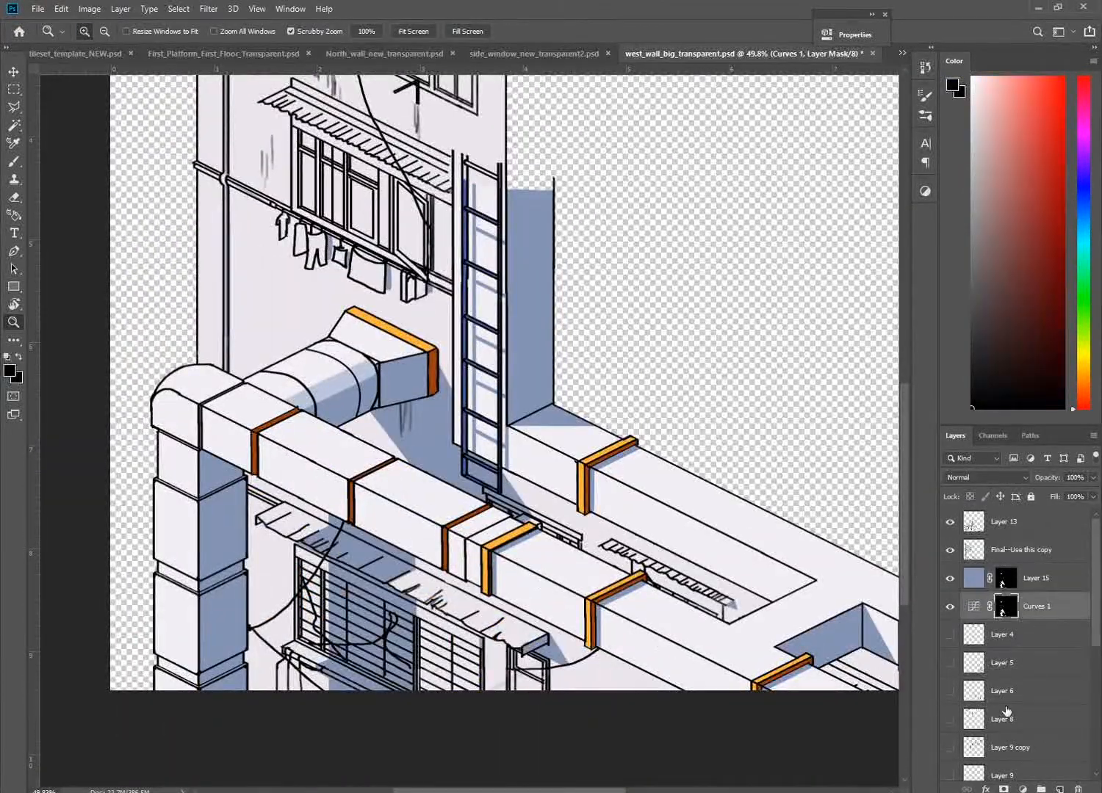
Add a new layer above Layer 15 and pick a light beige from the side window tile as the foreground colour
drag(654, 397, 623, 458)
drag(643, 321, 657, 340)
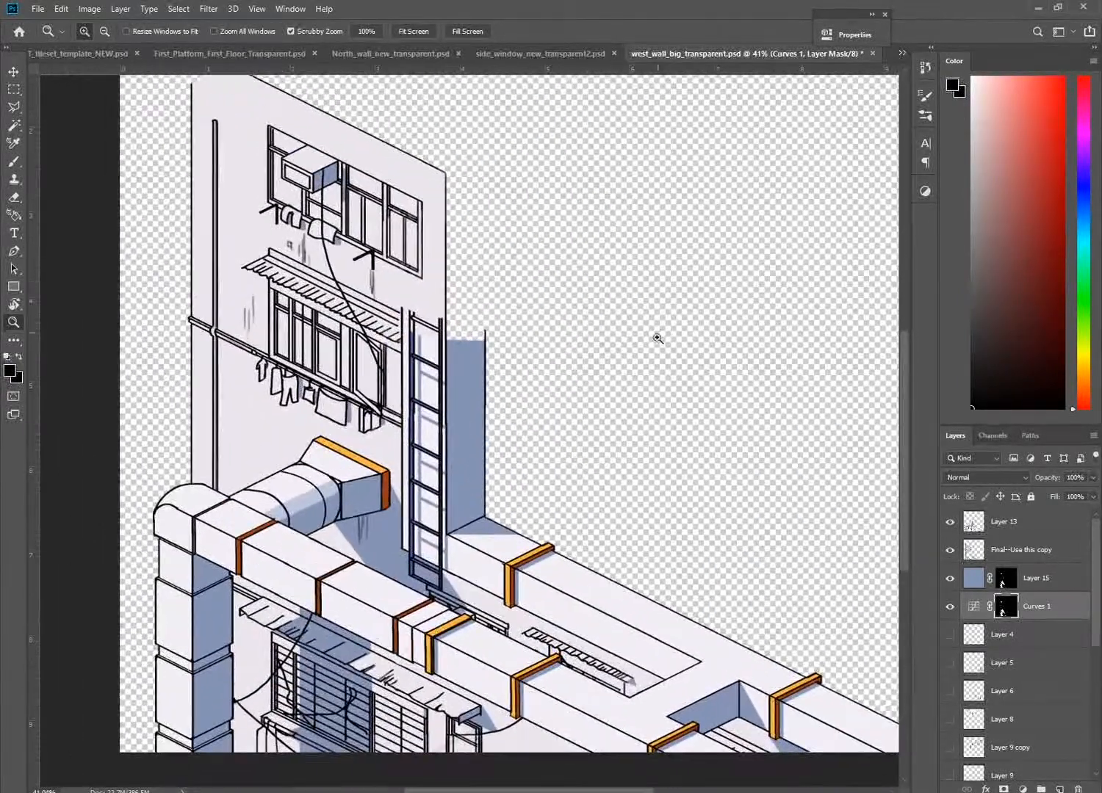
click(1044, 522)
click(1045, 578)
click(540, 54)
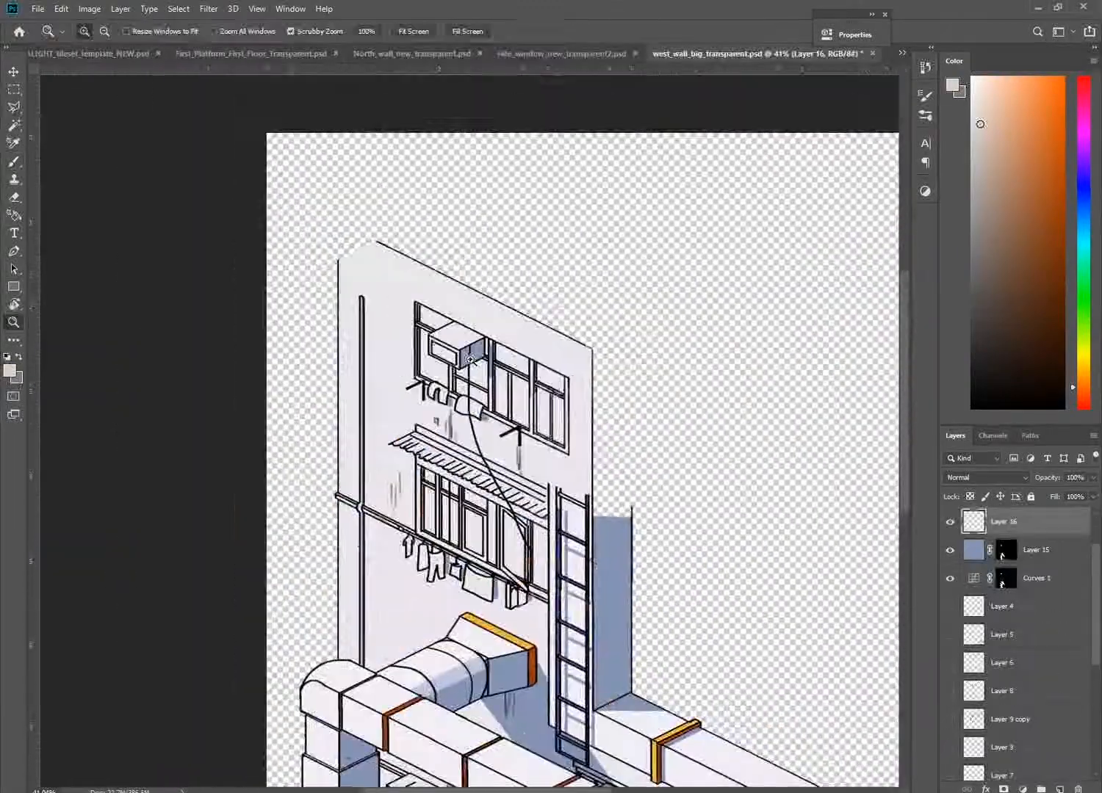
scroll(435, 323, up, 5)
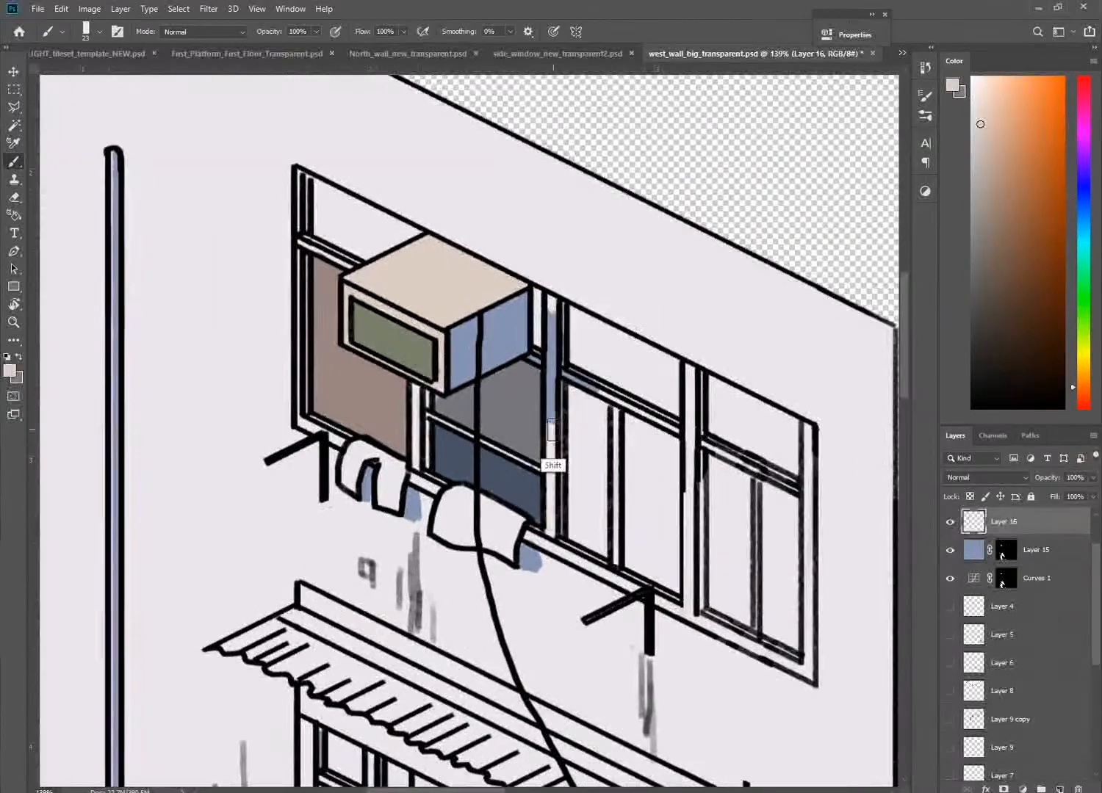
Paint the upper window's right and middle vertical frame bars beige on Layer 16
shift+click(807, 672)
shift+click(808, 433)
click(690, 602)
shift+click(690, 373)
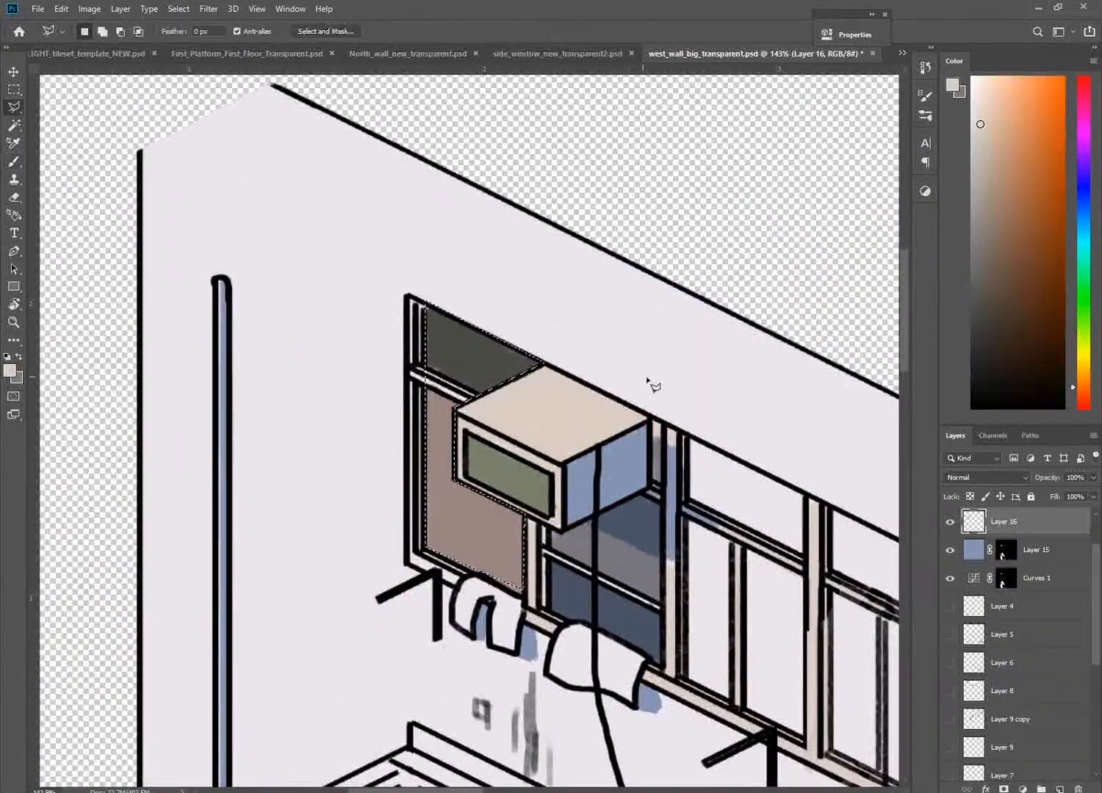
Select the upper window's panes around the AC unit and brighten them with a masked Curves adjustment layer
drag(646, 381, 558, 299)
shift+click(461, 445)
click(473, 451)
click(496, 440)
click(573, 476)
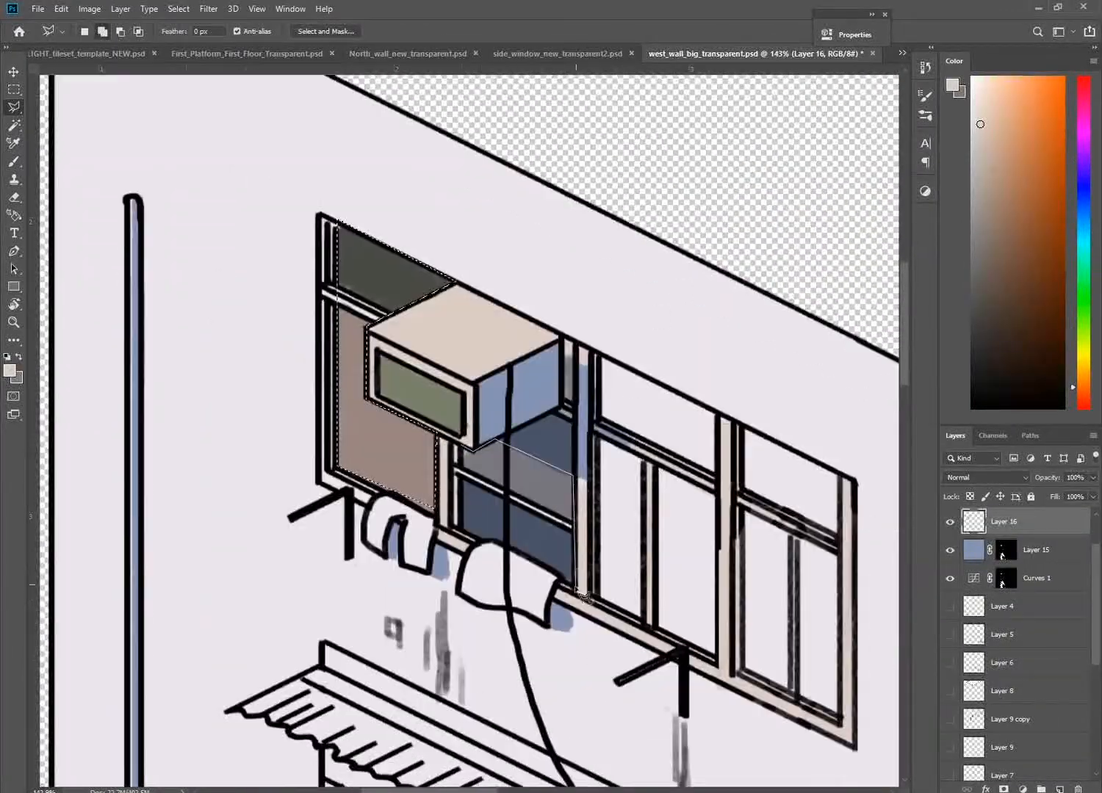
click(463, 446)
scroll(465, 449, down, 1)
drag(465, 400, 419, 416)
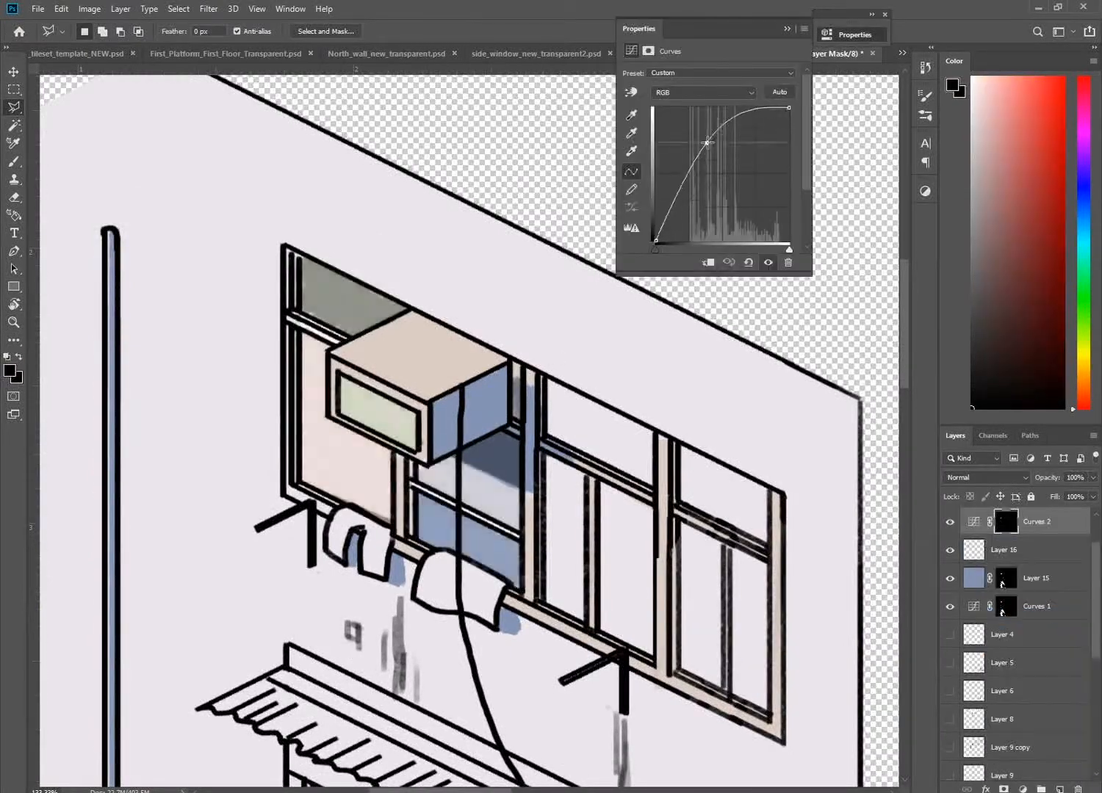
Reshape the Curves 2 curve by lowering its middle point and pulling in the white point
click(728, 262)
scroll(650, 366, up, 1)
key(b)
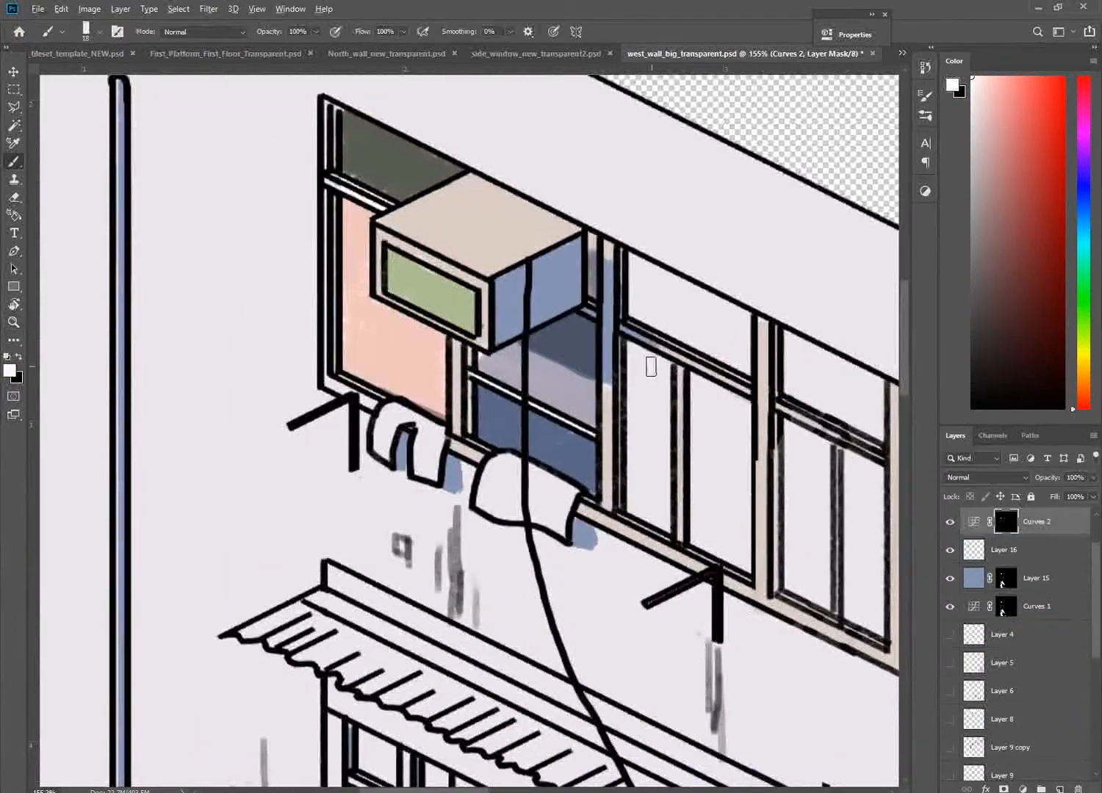
click(1007, 548)
double_click(973, 521)
drag(715, 162, 691, 181)
drag(737, 249, 727, 250)
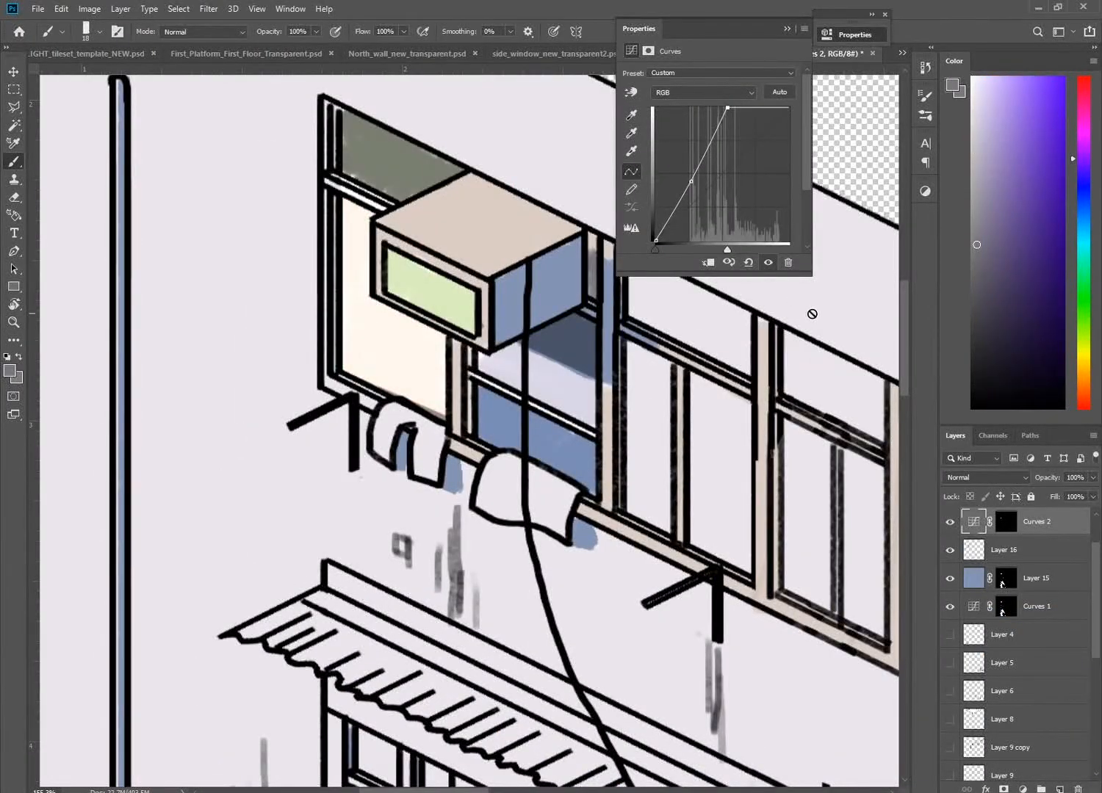
Fine-tune the white point of Curves 2, hide that adjustment layer and return to Layer 16
key(z)
mouse_move(661, 312)
mouse_down()
mouse_move(603, 308)
mouse_move(653, 309)
mouse_up()
click(1008, 549)
key(z)
mouse_move(664, 236)
mouse_down()
mouse_move(612, 235)
mouse_move(664, 236)
mouse_up()
double_click(973, 522)
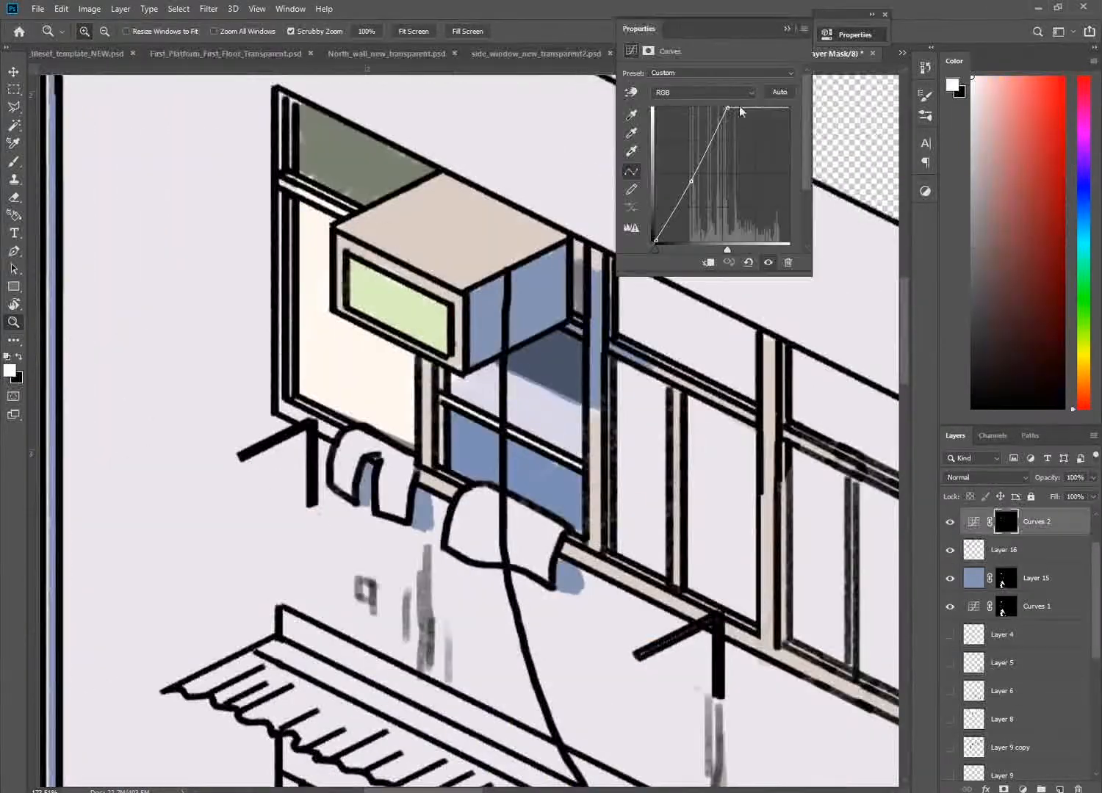
drag(727, 108, 742, 108)
click(949, 522)
click(1008, 550)
Sample colours around the upper window and compare the side window, north wall and first platform tiles for reference
drag(565, 425, 610, 425)
key(b)
alt+click(693, 414)
key(z)
mouse_move(618, 344)
mouse_down()
mouse_move(567, 345)
mouse_move(618, 345)
mouse_up()
key(b)
alt+click(576, 326)
key(z)
drag(536, 349, 477, 349)
click(561, 53)
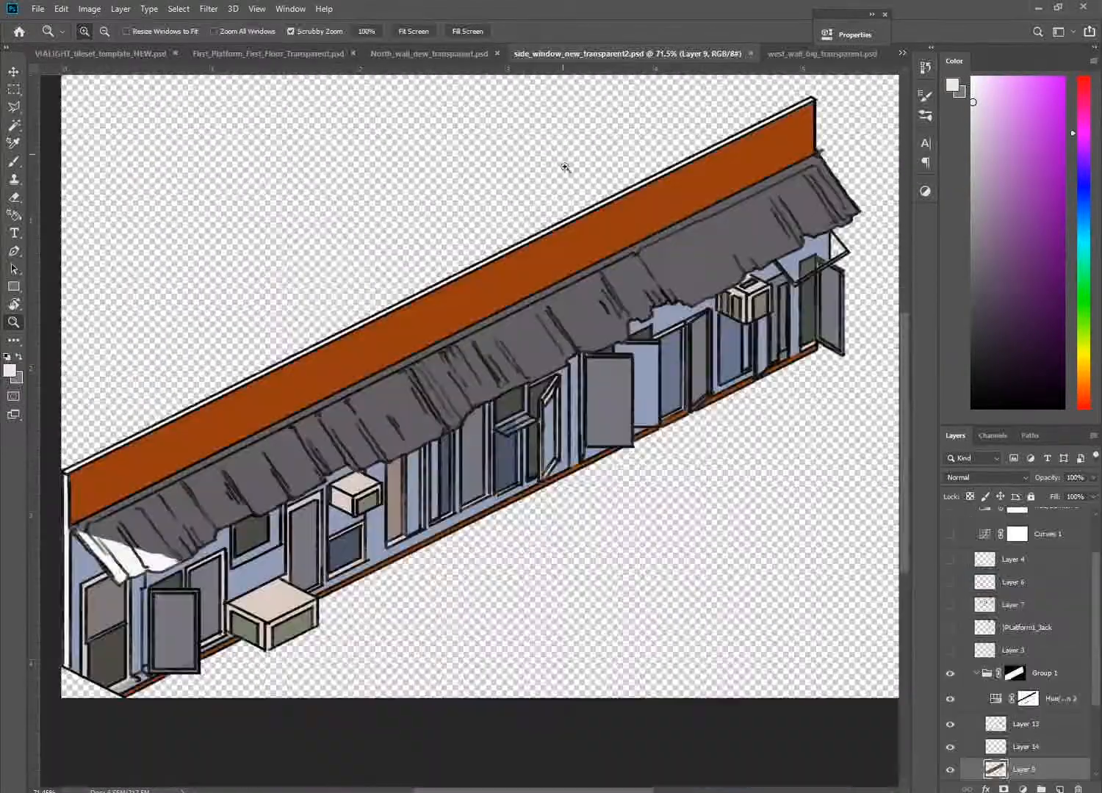
click(429, 54)
click(268, 54)
click(821, 53)
Paint the corrugated awning above the middle window with the brown sampled from the upper window's pane
drag(580, 441, 624, 441)
key(b)
alt+click(411, 239)
right_click(624, 356)
mouse_move(330, 408)
mouse_down()
mouse_move(374, 416)
mouse_move(672, 584)
mouse_up()
alt+click(378, 577)
Paint the middle window's outer frame and sill with the beige sampled from the AC unit
drag(377, 576, 373, 488)
alt+click(426, 221)
mouse_move(373, 441)
mouse_down()
mouse_move(345, 489)
mouse_move(347, 594)
mouse_up()
drag(346, 602, 514, 679)
drag(453, 656, 453, 551)
right_click(400, 441)
click(480, 393)
drag(349, 418, 654, 573)
Fill the middle window's wide post and remaining frame parts in beige with a size 20 brush
alt+click(387, 442)
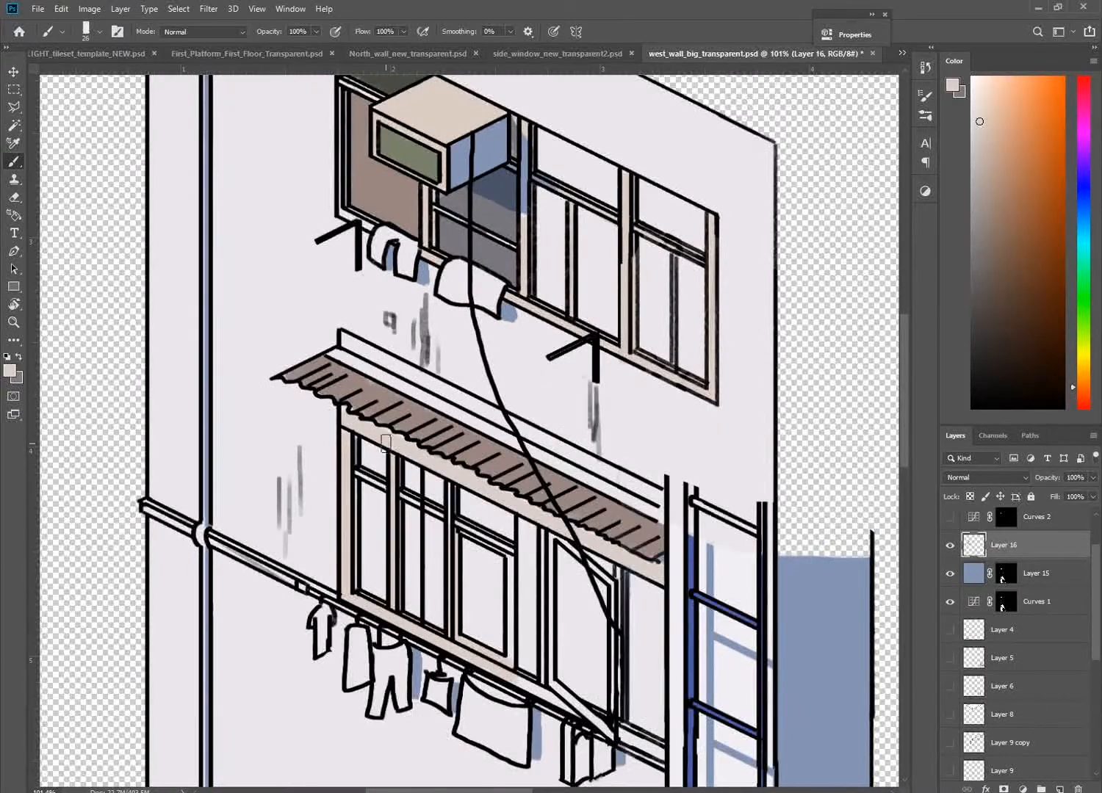
alt+click(386, 444)
right_click(521, 514)
mouse_move(546, 561)
mouse_down()
mouse_move(522, 514)
mouse_move(511, 636)
mouse_up()
click(607, 396)
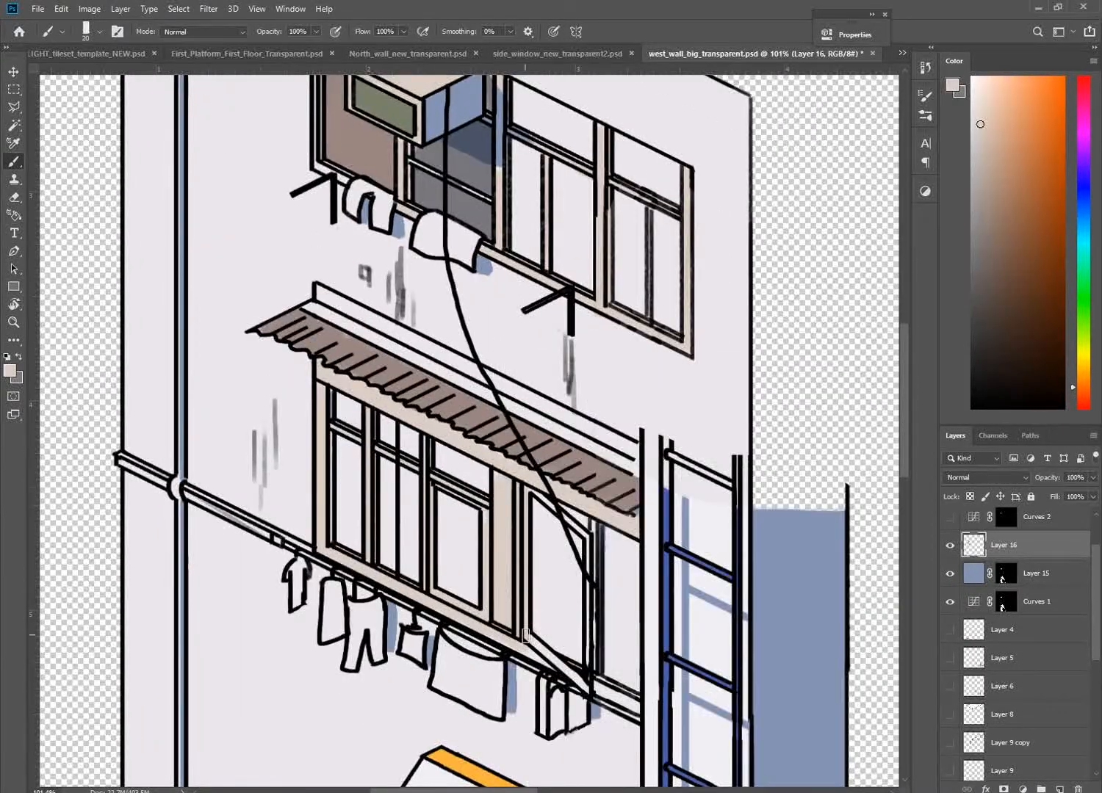
Paint blue-grey shadow strips along the inner frame bars of the middle window with a size 12 brush
alt+click(685, 587)
right_click(393, 440)
click(468, 395)
drag(331, 469, 330, 542)
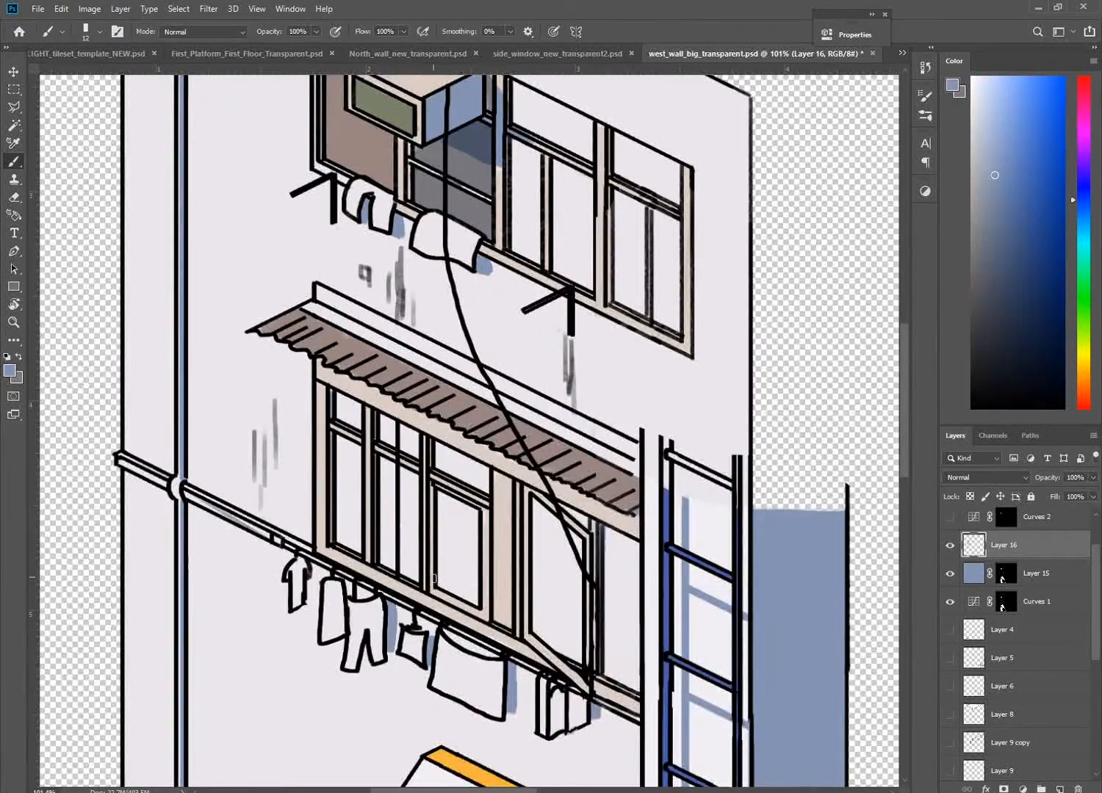
mouse_move(434, 579)
mouse_down()
mouse_move(414, 572)
mouse_move(425, 624)
mouse_up()
drag(423, 636, 423, 550)
Mix a muted green and paint the middle window's upper row of small panes with it
alt+click(476, 557)
key(ctrl+shift+Tab)
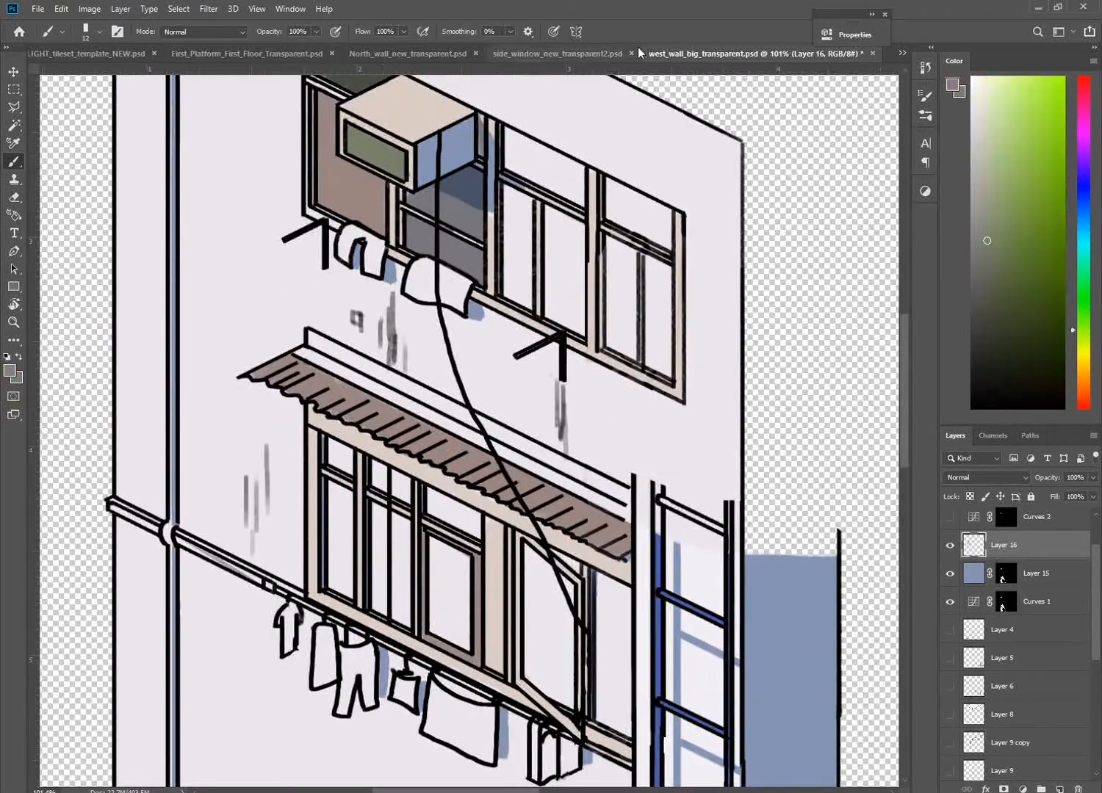
click(808, 54)
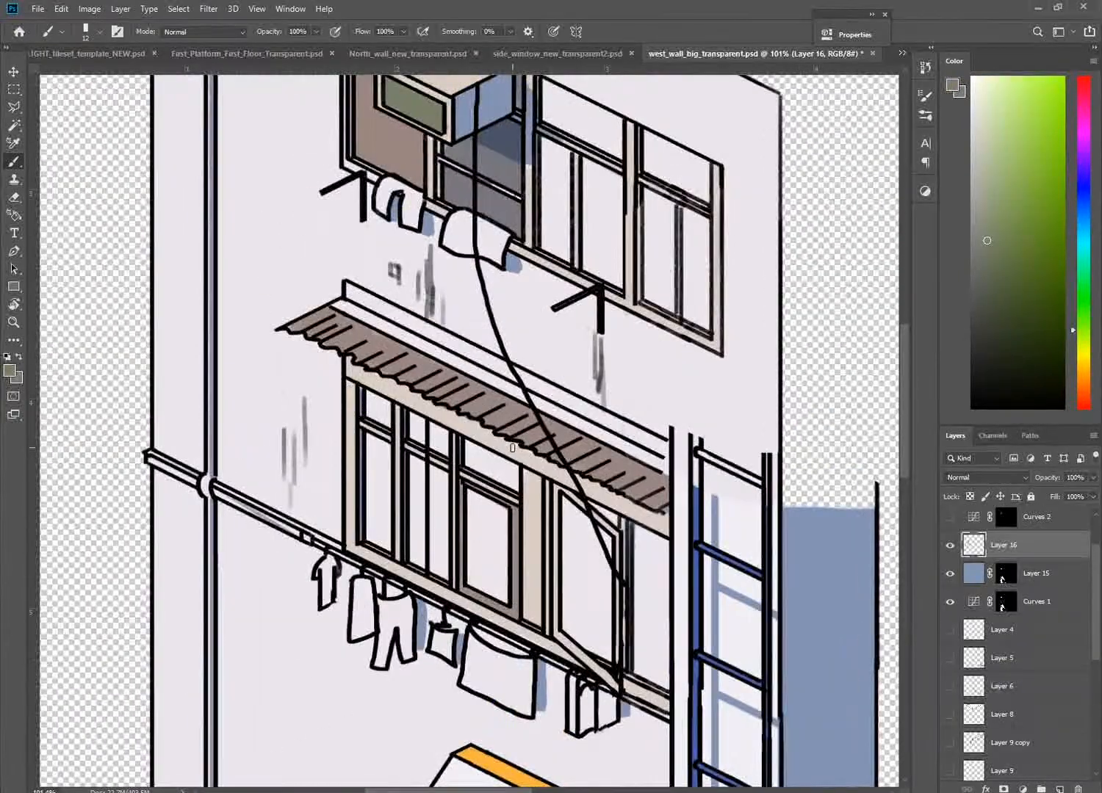
click(1083, 369)
click(1033, 257)
drag(1085, 192, 1088, 369)
click(1005, 98)
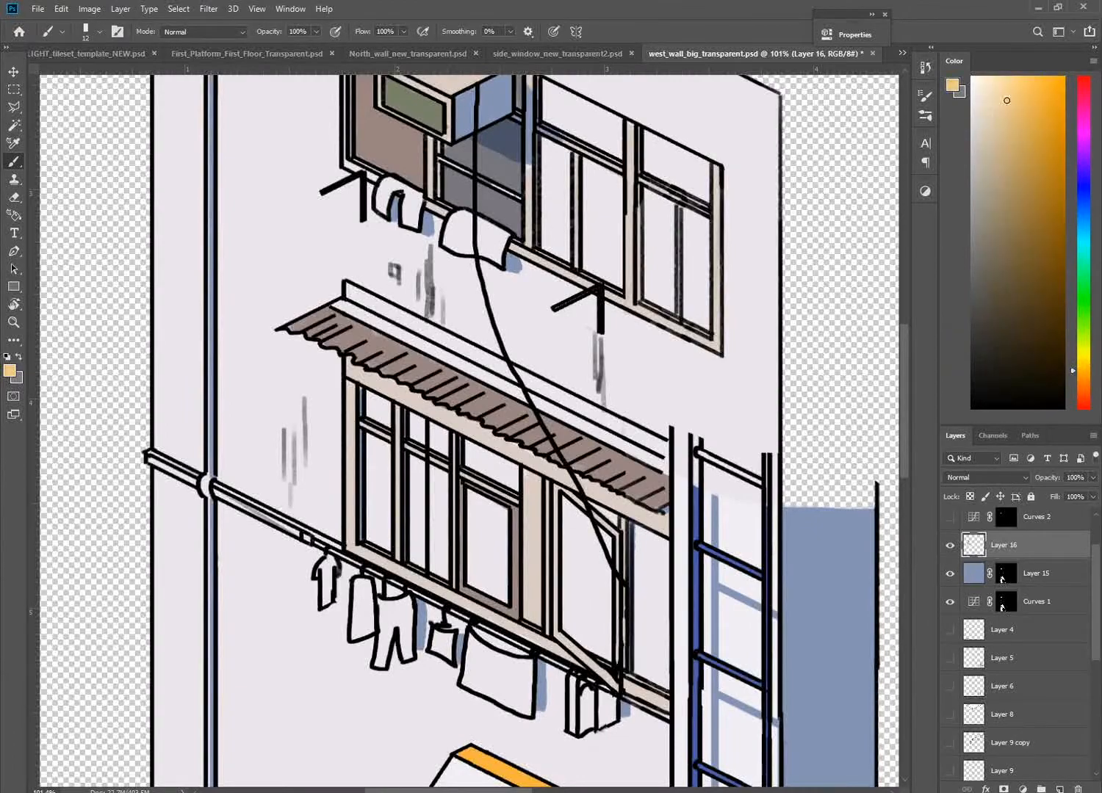
click(1018, 114)
scroll(419, 397, up, 1)
click(1089, 267)
click(1083, 316)
click(992, 173)
drag(403, 433, 420, 456)
mouse_move(573, 459)
mouse_down()
mouse_move(546, 596)
mouse_move(510, 507)
mouse_up()
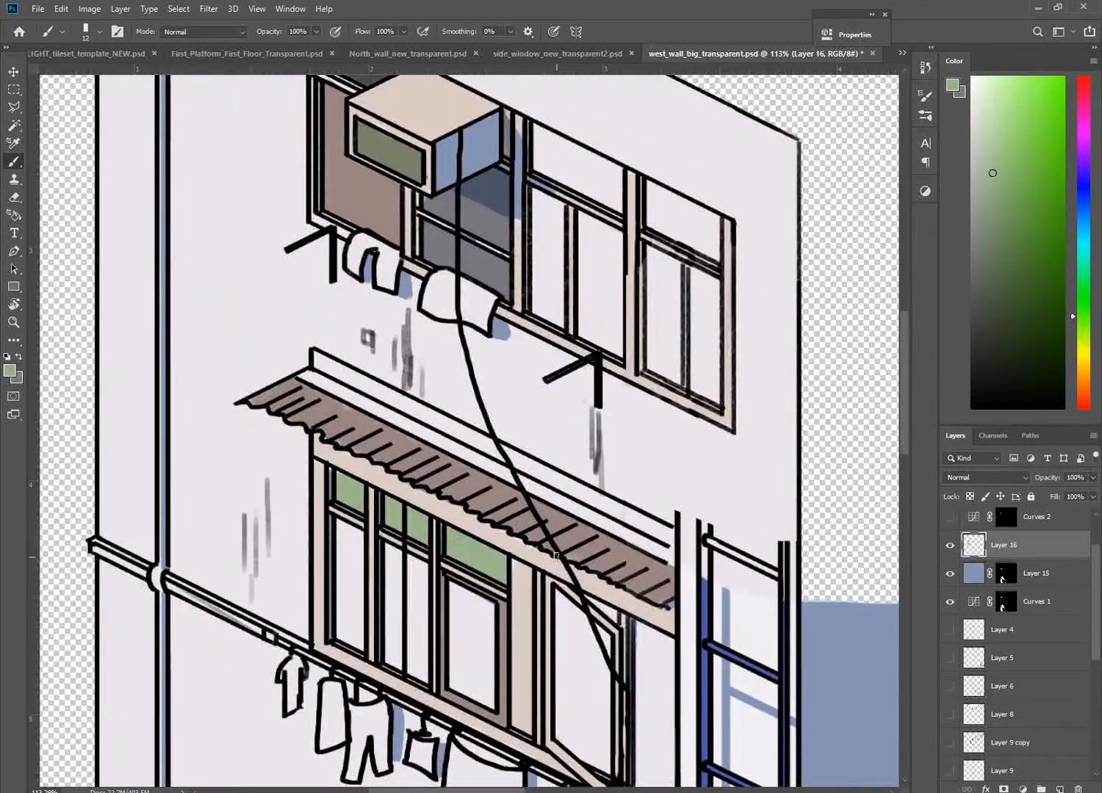
Recolour the AC unit's front panel light green and the upper window's top-left pane olive green
key(z)
drag(473, 352, 389, 353)
drag(444, 228, 529, 228)
drag(418, 477, 463, 514)
alt+click(412, 474)
mouse_move(403, 444)
mouse_down()
mouse_move(420, 531)
mouse_move(399, 448)
mouse_move(497, 462)
mouse_move(465, 387)
mouse_up()
key(])
key(])
key(])
Paint the AC unit's cast shadow in dark blue across the neighbouring window pane with a small brush
alt+click(578, 587)
right_click(387, 382)
click(462, 393)
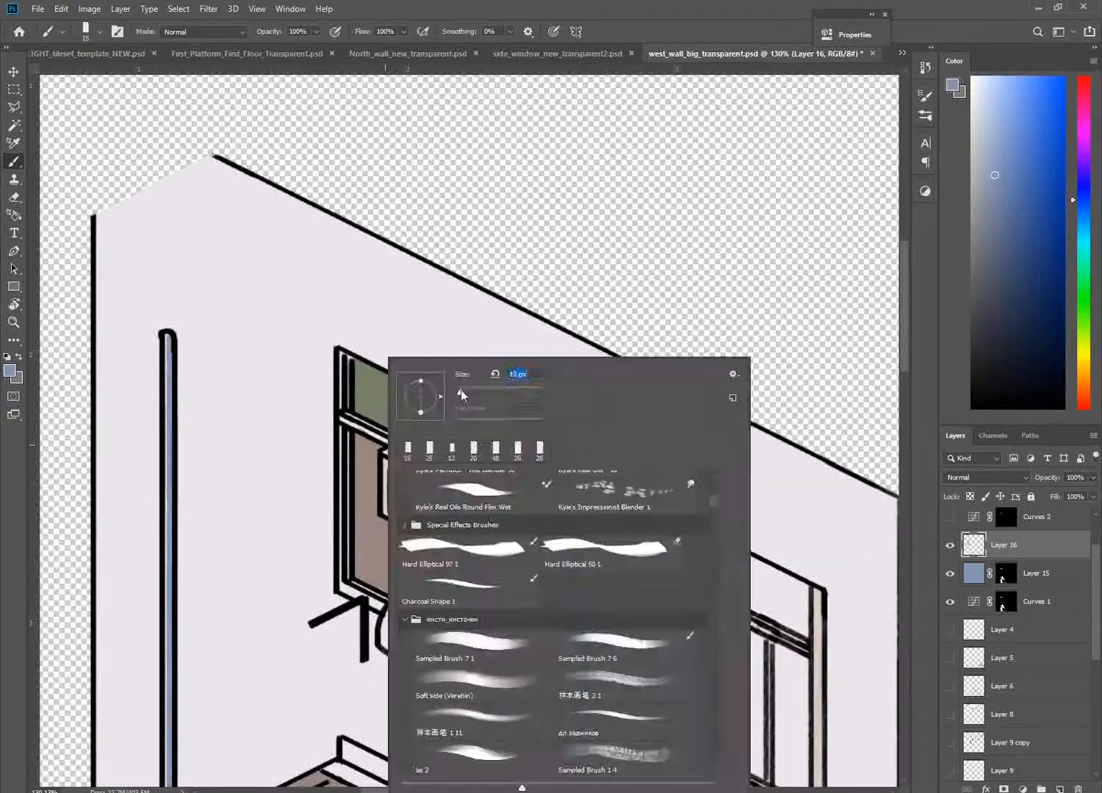
key(Return)
drag(464, 566, 362, 443)
scroll(371, 449, up, 2)
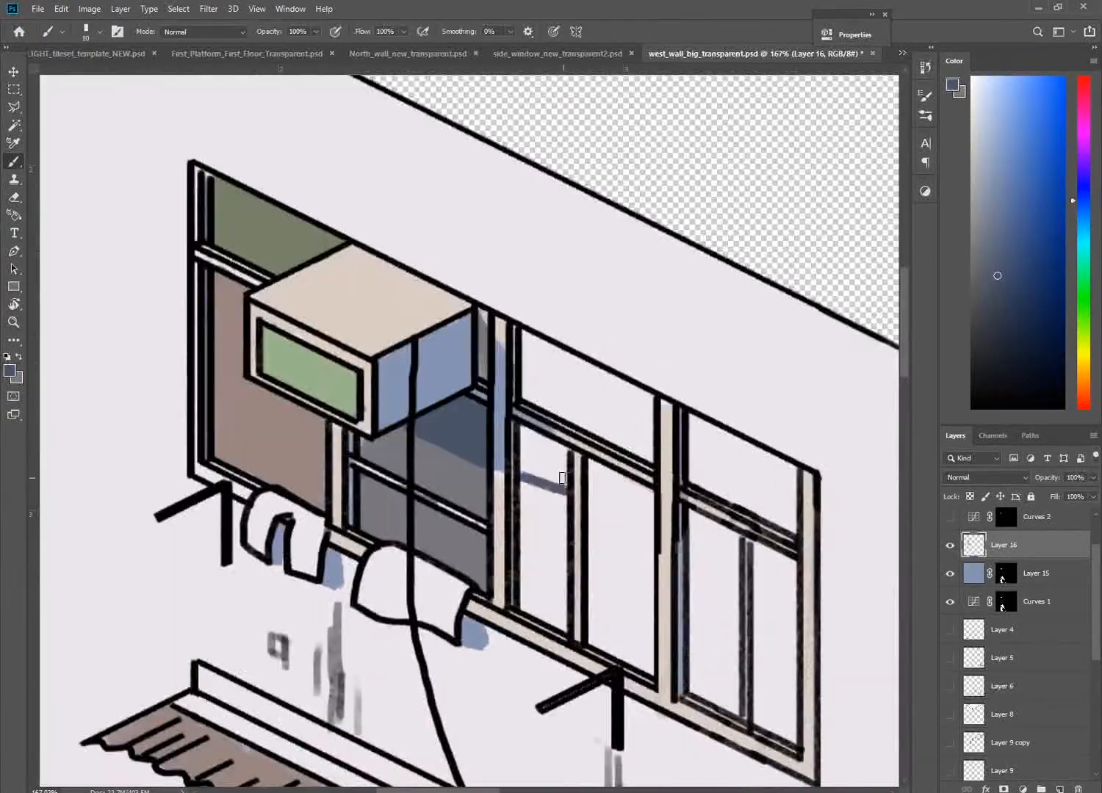
mouse_move(562, 478)
mouse_down()
mouse_move(529, 518)
mouse_move(542, 570)
mouse_move(492, 631)
mouse_up()
Paint the shaded pane beside the AC unit dark grey and the upper window's right pair of lower panes dark blue
alt+click(476, 505)
key(z)
drag(654, 417, 569, 417)
scroll(470, 327, up, 8)
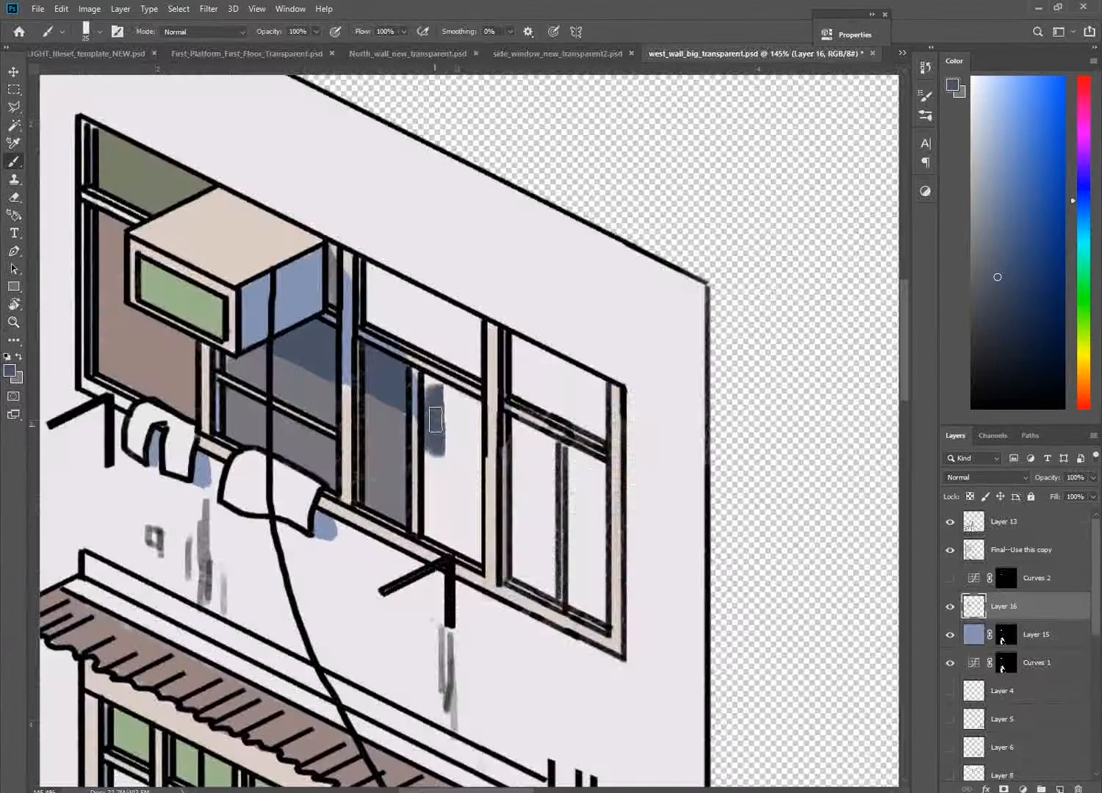
drag(436, 419, 470, 411)
key(ctrl+z)
mouse_move(514, 426)
mouse_down()
mouse_move(533, 555)
mouse_move(534, 533)
mouse_up()
mouse_move(573, 486)
mouse_down()
mouse_move(592, 459)
mouse_move(657, 490)
mouse_up()
Paint the middle window's open casement and the pane beside the ladder dark blue
key(ctrl+space)
drag(559, 661, 539, 180)
scroll(448, 448, up, 2)
drag(459, 470, 430, 558)
right_click(490, 470)
click(507, 382)
mouse_move(507, 507)
mouse_down()
mouse_move(503, 478)
mouse_move(525, 665)
mouse_up()
right_click(535, 514)
Open the rooftop and duct reference photos as separate documents and view one fitted to the screen
key(ctrl+space)
drag(518, 532, 463, 536)
key(super+e)
key(alt+Tab)
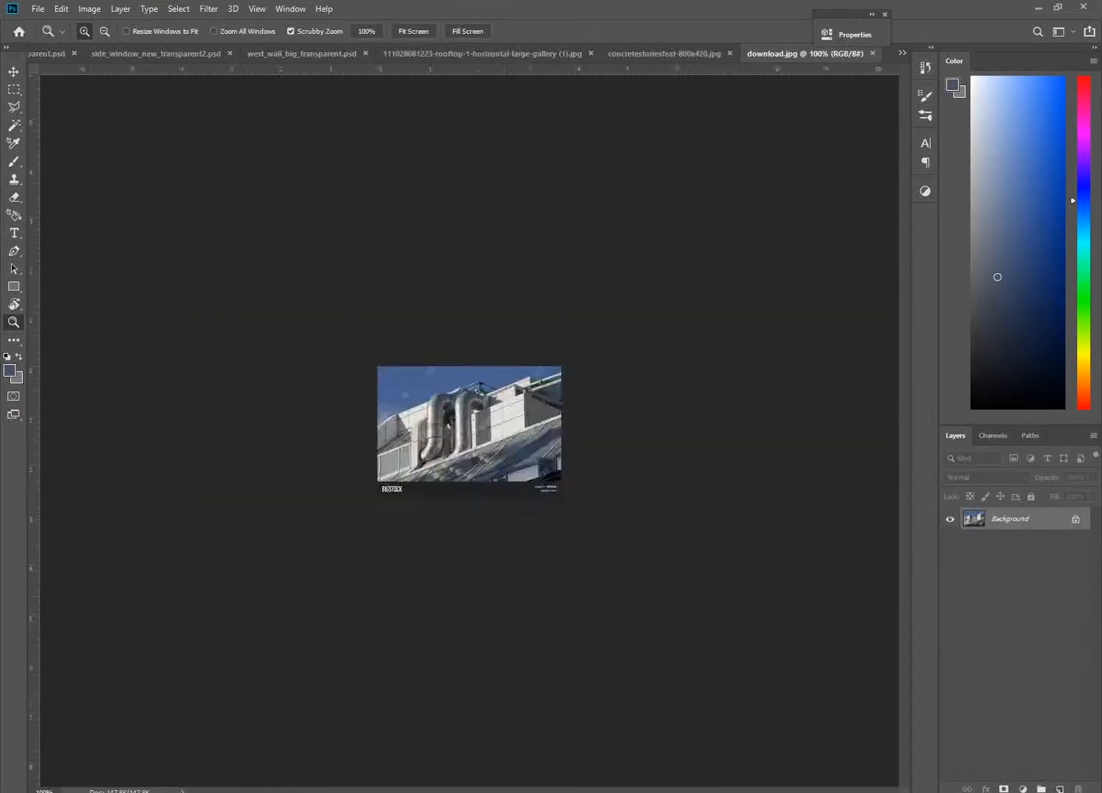
click(695, 288)
key(ctrl+0)
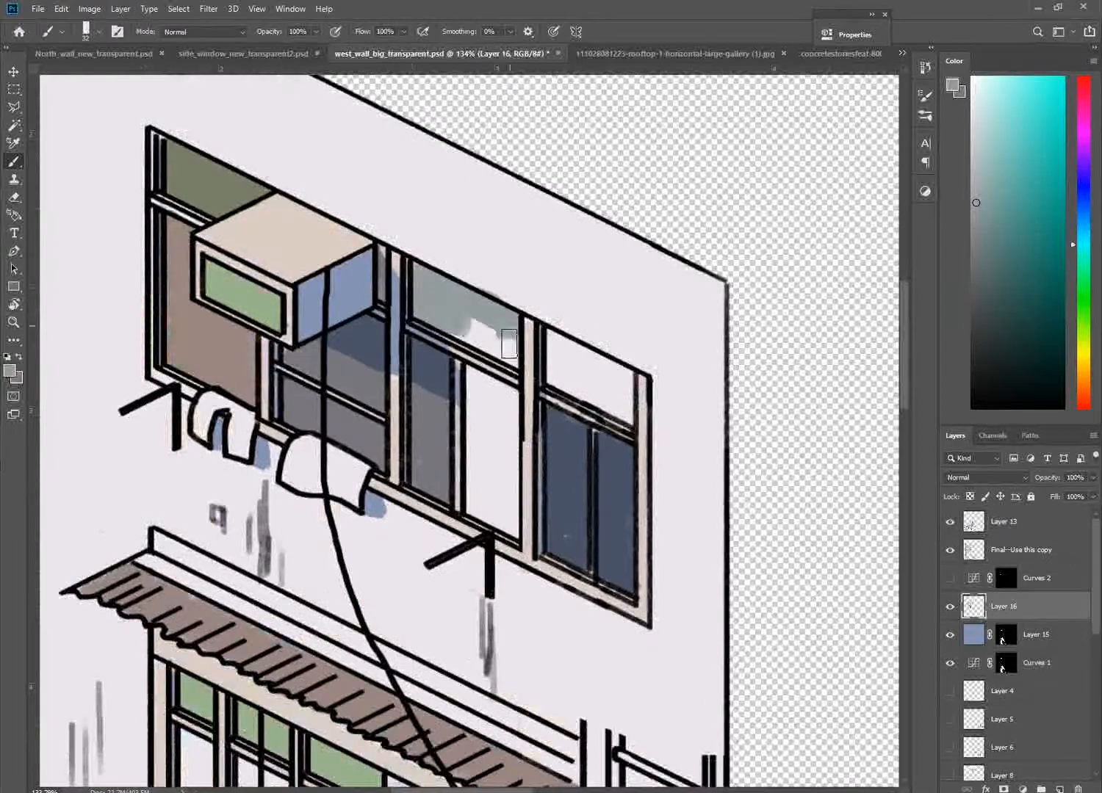
Paint the upper window's remaining panes grey-green and touch up its frame with a size 15 brush
drag(509, 343, 494, 500)
alt+click(528, 397)
right_click(658, 355)
text(15)
key(Return)
alt+click(461, 397)
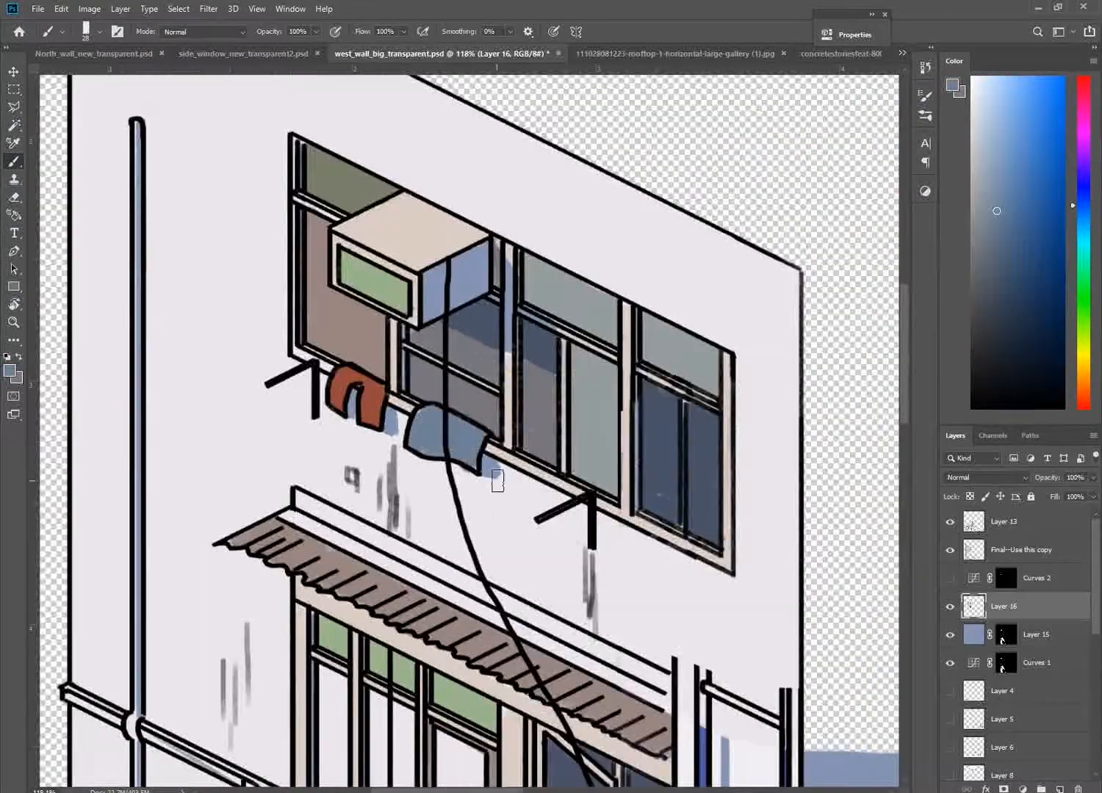
Colour the laundry hanging below both windows in orange-red, dark red, grey-beige and blue
drag(567, 481, 572, 383)
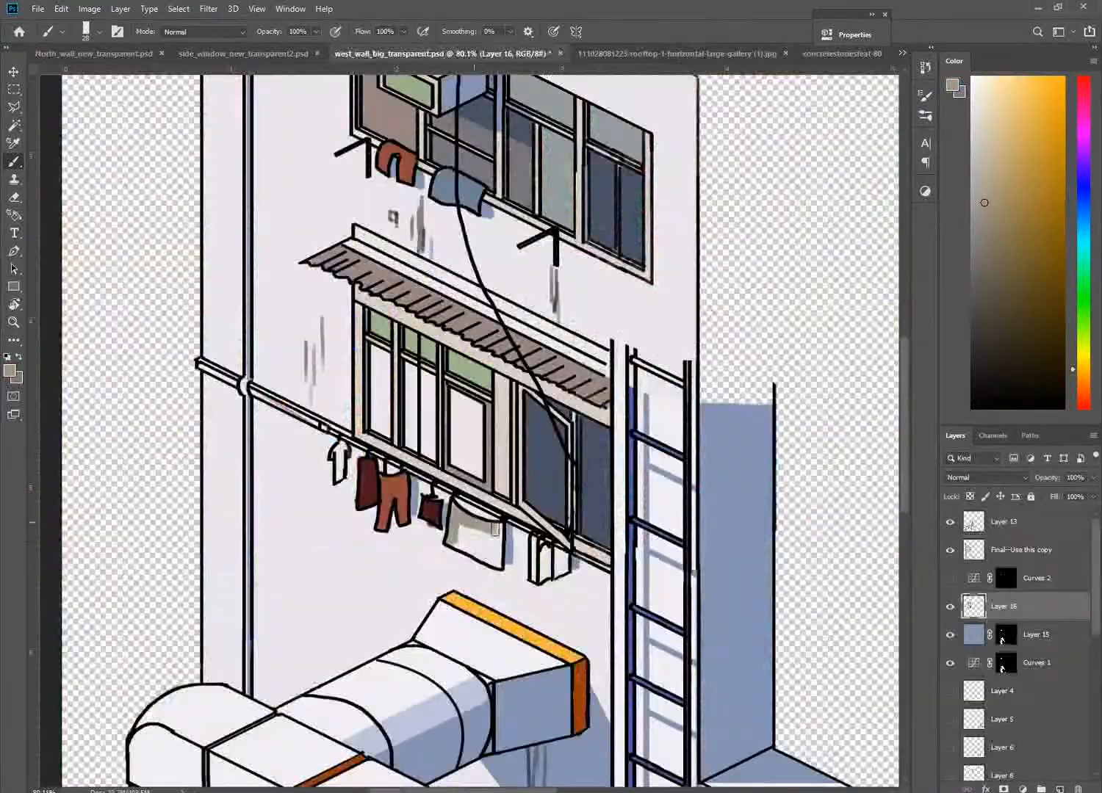
drag(601, 536, 573, 442)
drag(430, 356, 419, 587)
Check the rooftop reference photo and paint the lower shuttered window olive brown, with dark blue in its shadowed part
key(z)
click(740, 55)
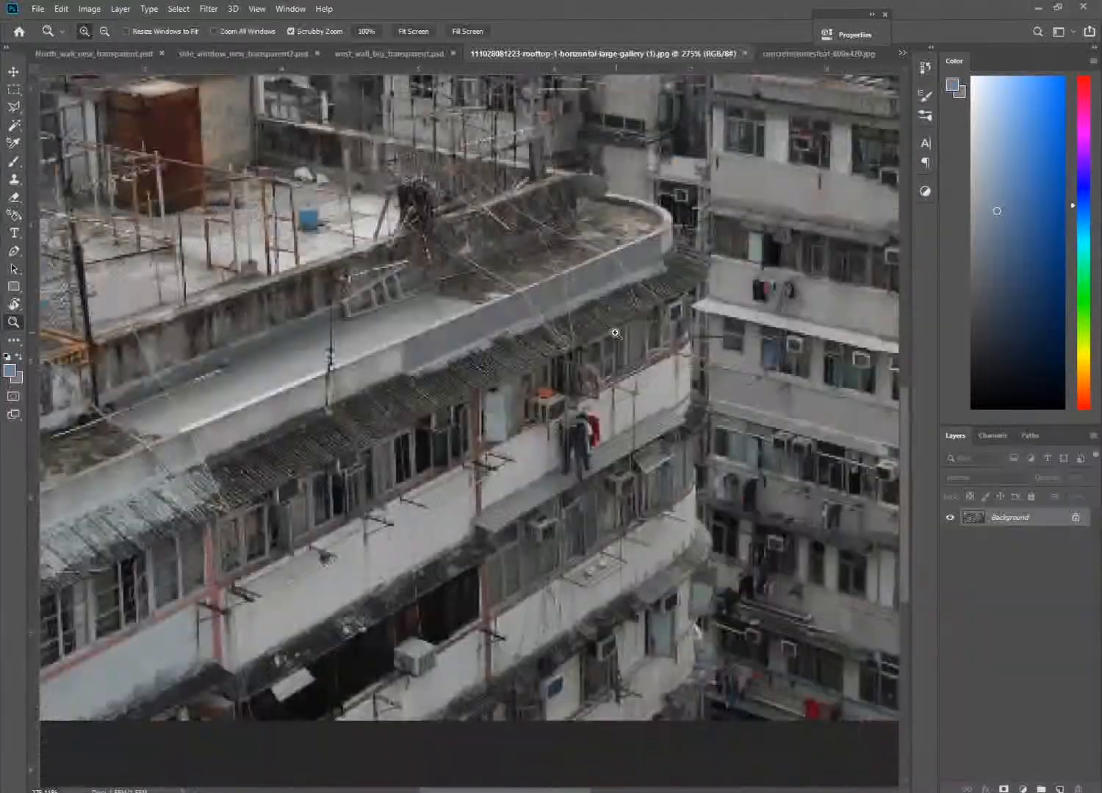
drag(615, 332, 406, 509)
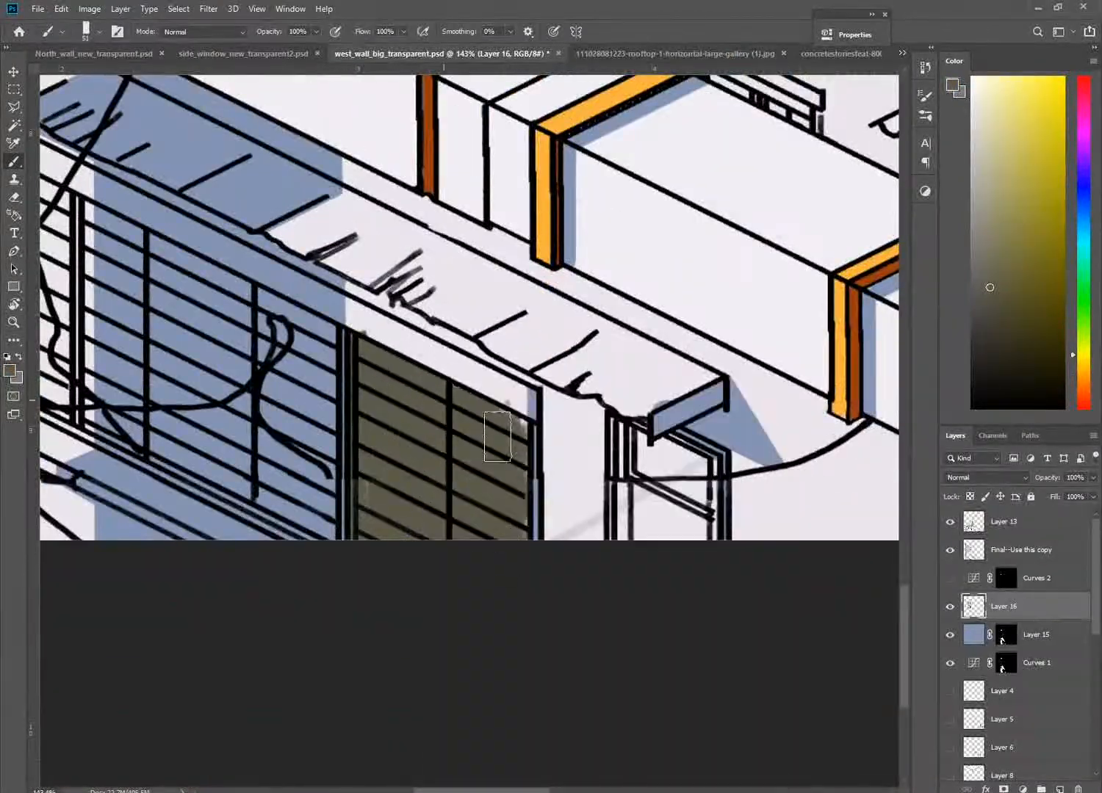
drag(497, 437, 778, 537)
drag(317, 477, 326, 307)
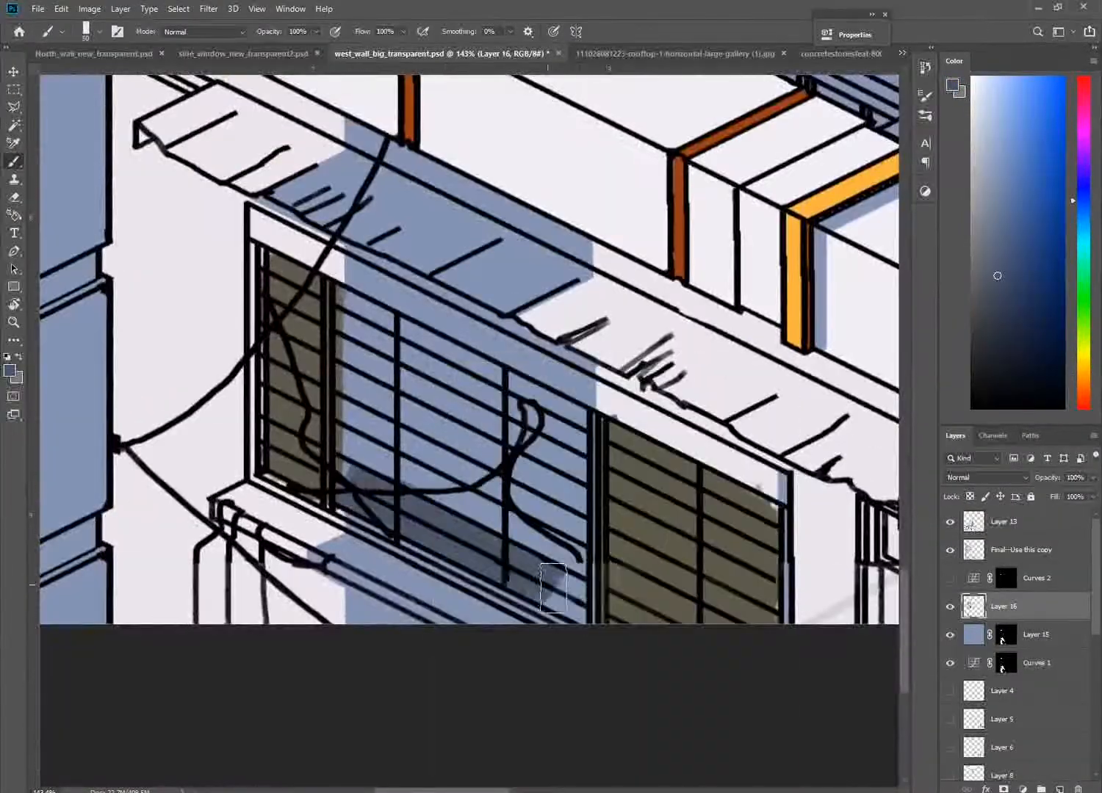
right_click(555, 518)
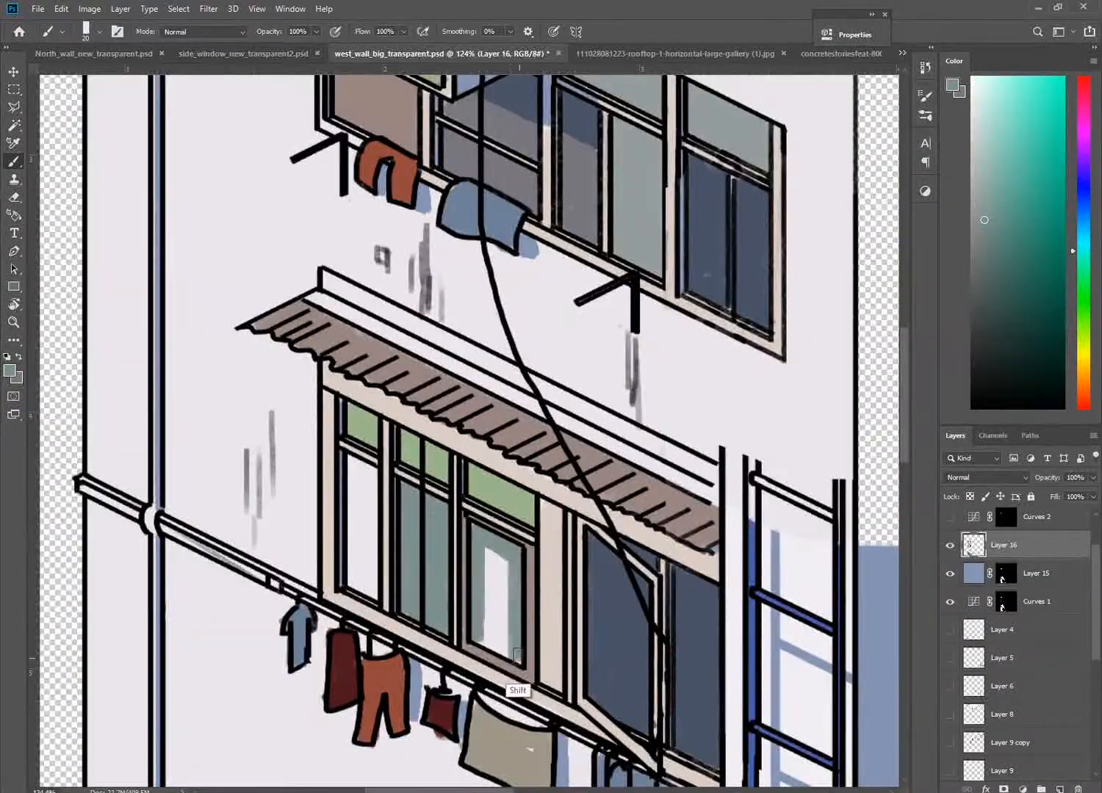
Finish the middle window's lower panes in grey-teal and paint the small awning between the ducts brown
drag(517, 655, 494, 558)
drag(479, 501, 555, 559)
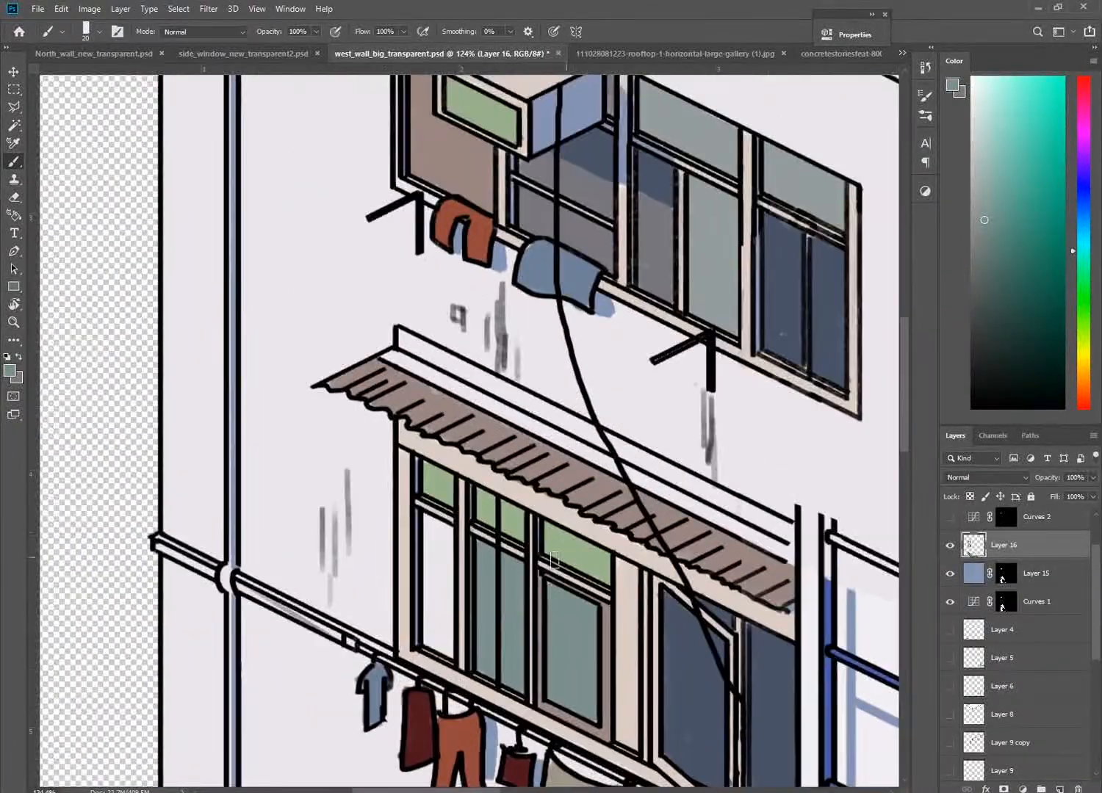
key(z)
drag(449, 646, 294, 646)
drag(448, 551, 662, 409)
alt+click(646, 514)
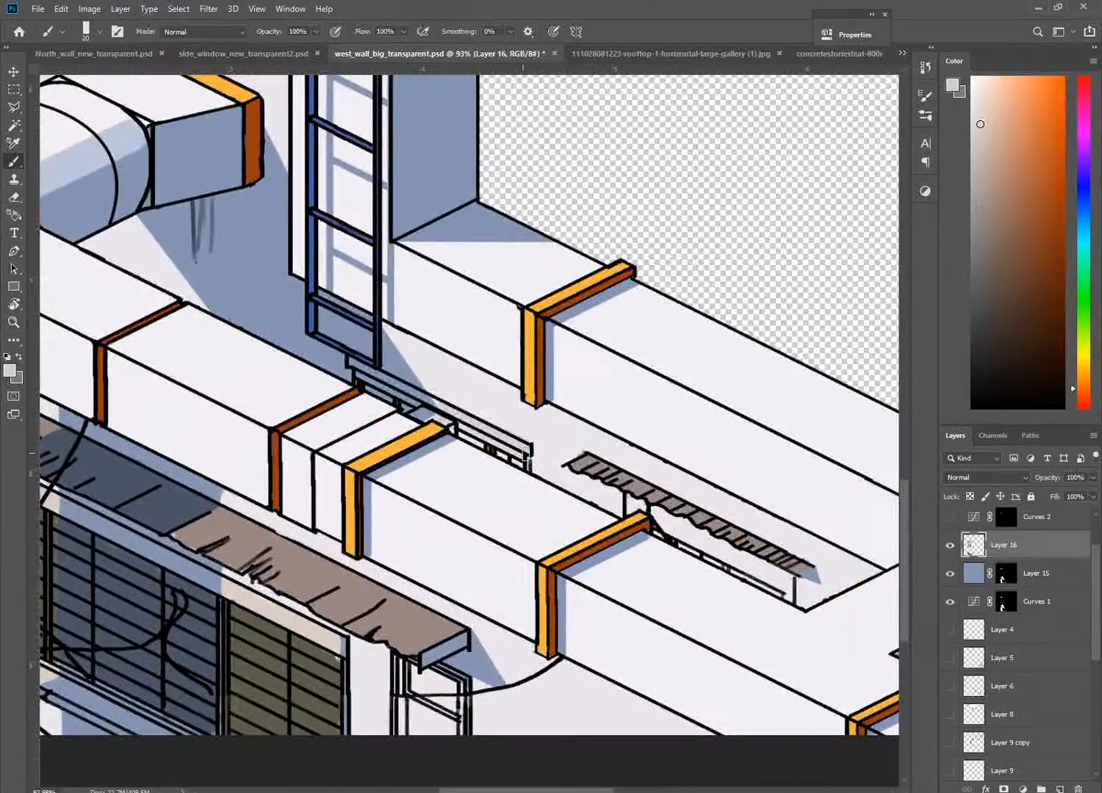
Paint the panes of the small open window beside the olive shutters grey with sampled colours and a size 15 brush
alt+click(461, 423)
mouse_move(487, 448)
mouse_down()
mouse_move(461, 424)
mouse_move(525, 370)
mouse_up()
alt+click(450, 635)
alt+right_click(450, 634)
drag(450, 634, 507, 621)
alt+click(507, 621)
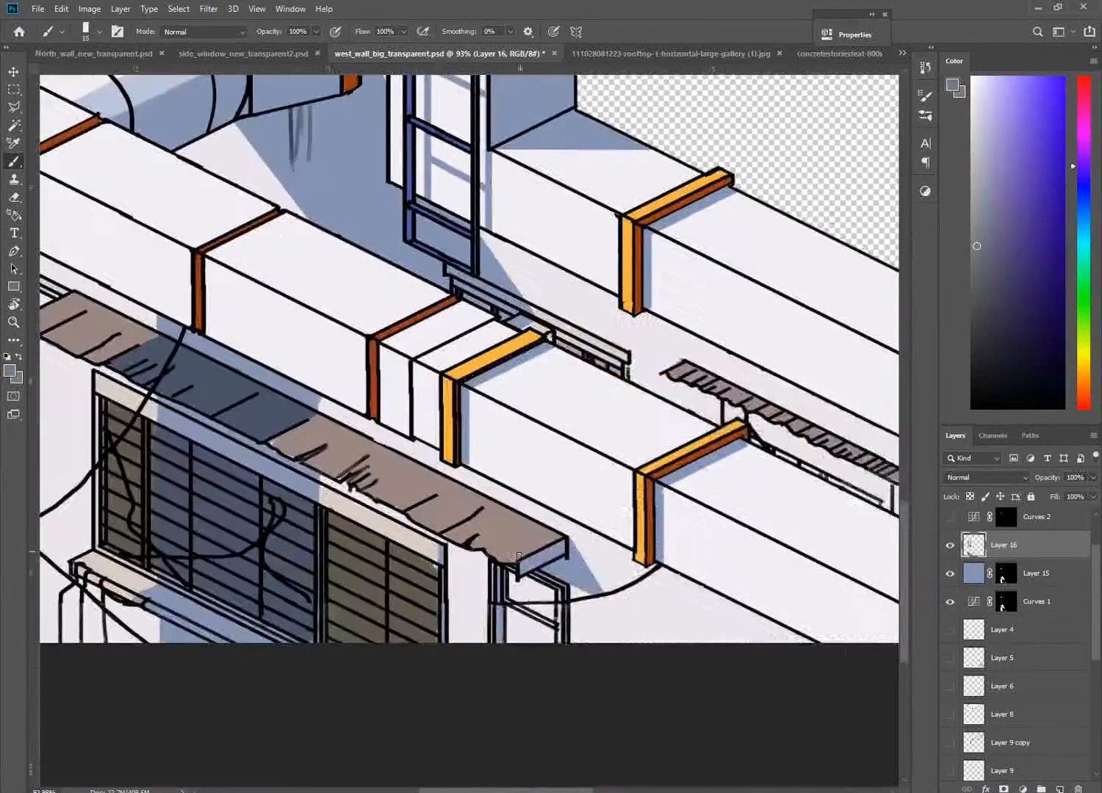
key(z)
drag(599, 665, 661, 665)
mouse_move(499, 558)
mouse_down()
mouse_move(455, 532)
mouse_move(424, 498)
mouse_up()
Paint the narrow wall strip beneath the small brown awning between the ducts light beige with a sampled colour
key(z)
drag(819, 672, 592, 334)
drag(433, 664, 558, 664)
drag(558, 665, 350, 453)
alt+click(351, 454)
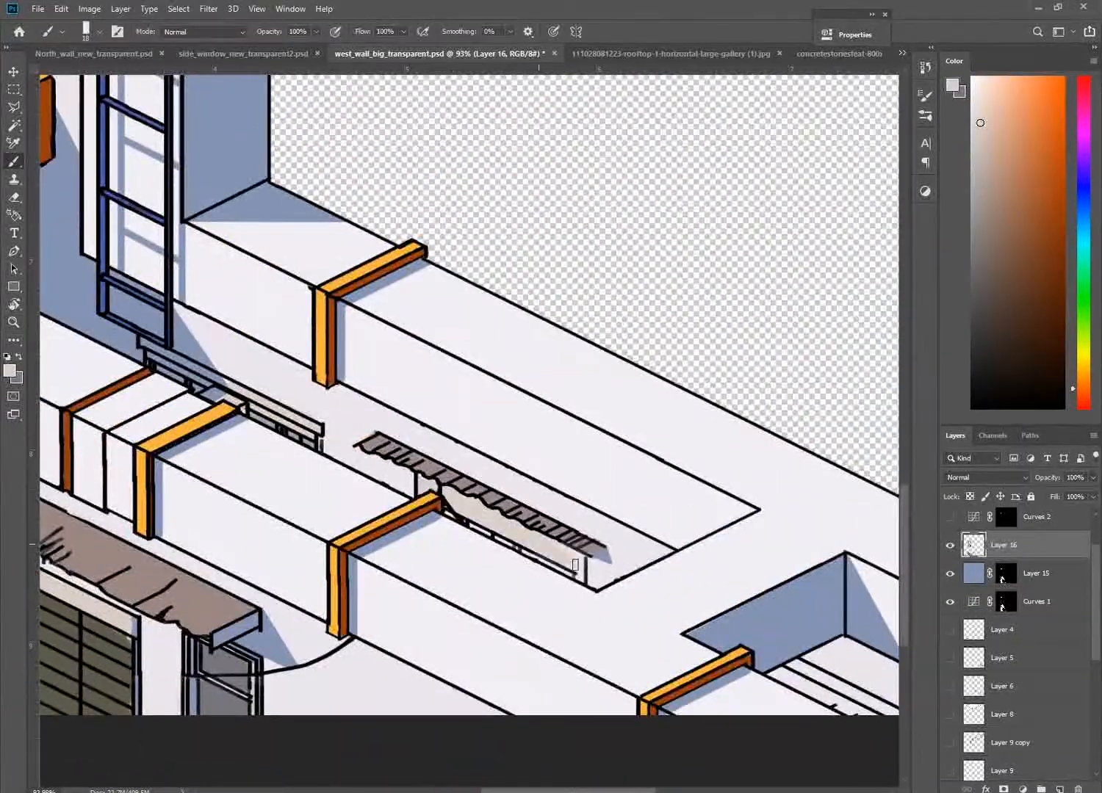
alt+click(575, 565)
Paint the narrow strips in the recess behind the lower duct beige and grey-brown, sampling colours already used
key(z)
drag(676, 467, 580, 464)
drag(1095, 580, 1096, 555)
click(951, 526)
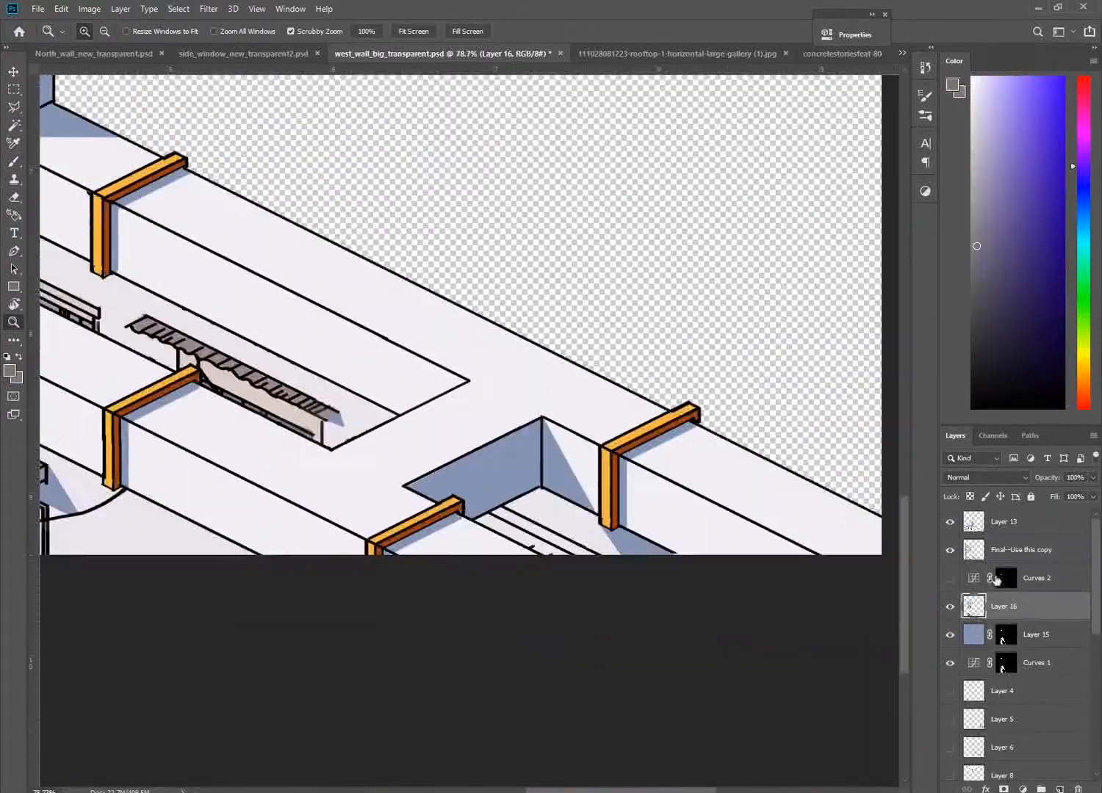
alt+click(543, 489)
alt+click(547, 514)
drag(577, 467, 657, 564)
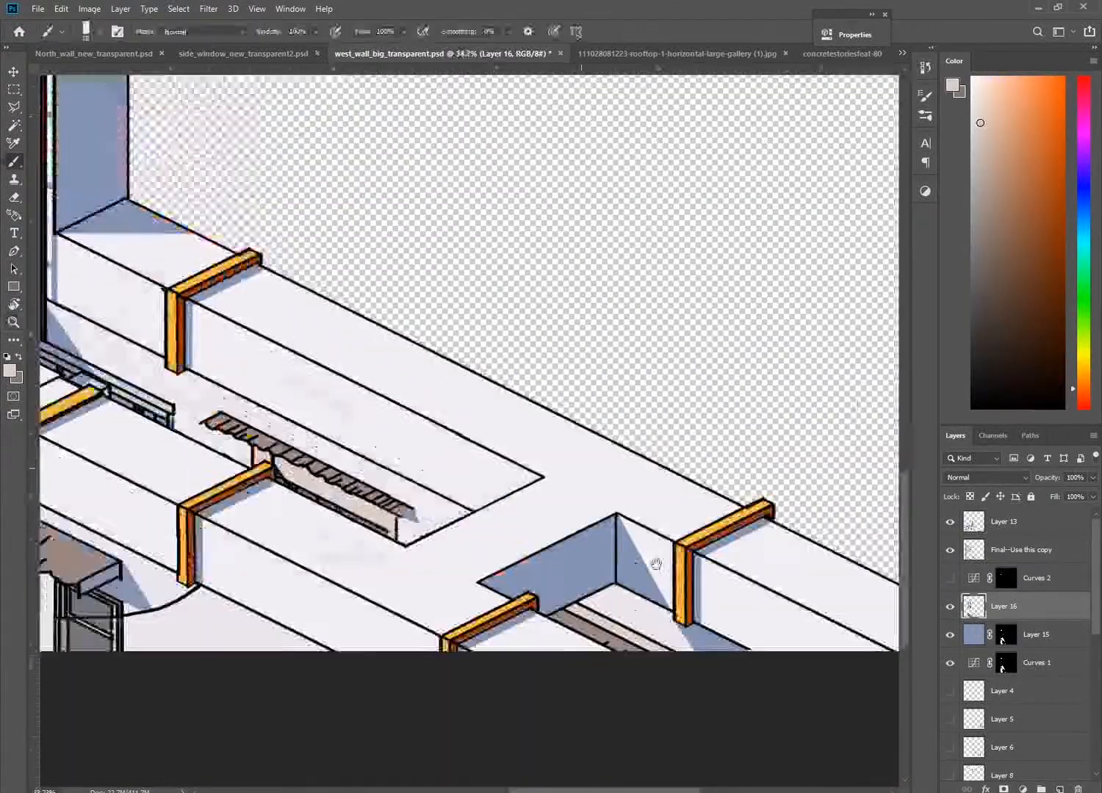
Show the Curves 2 adjustment layer, target its mask and choose a smaller recent brush for painting on the upper window
key(z)
drag(633, 435, 543, 581)
drag(617, 389, 428, 507)
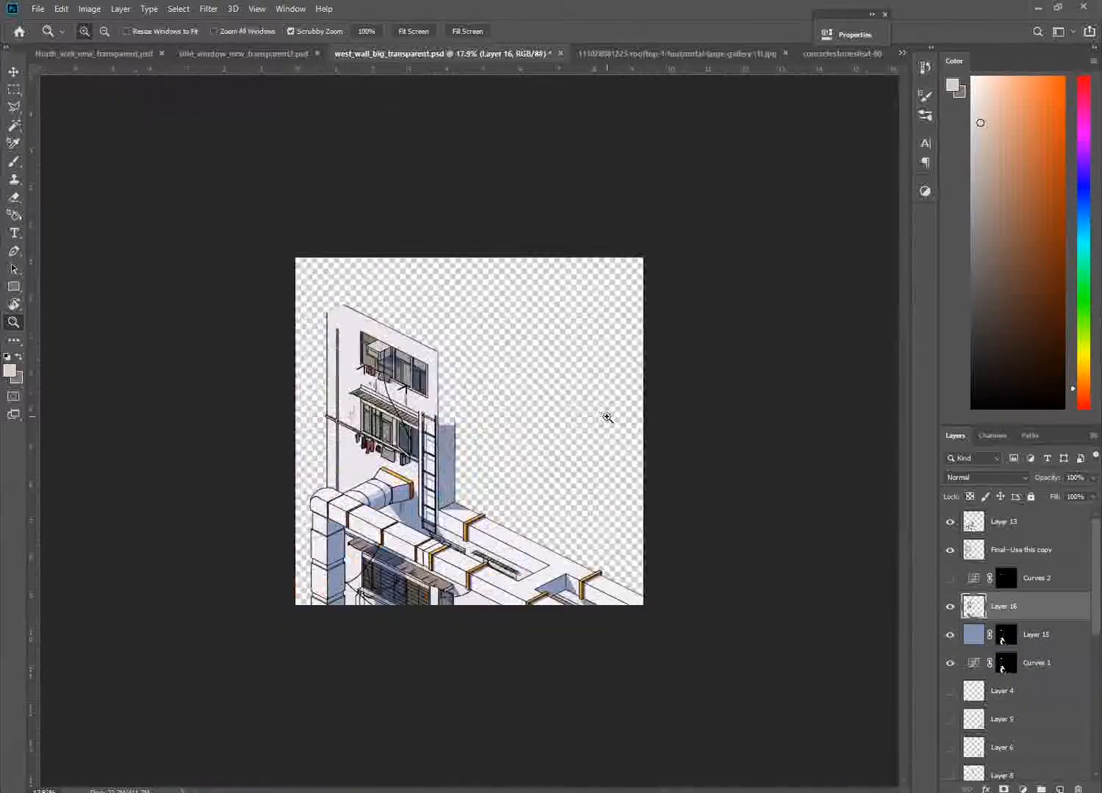
drag(607, 417, 698, 577)
drag(430, 397, 883, 400)
click(949, 578)
click(1005, 578)
key(b)
right_click(421, 356)
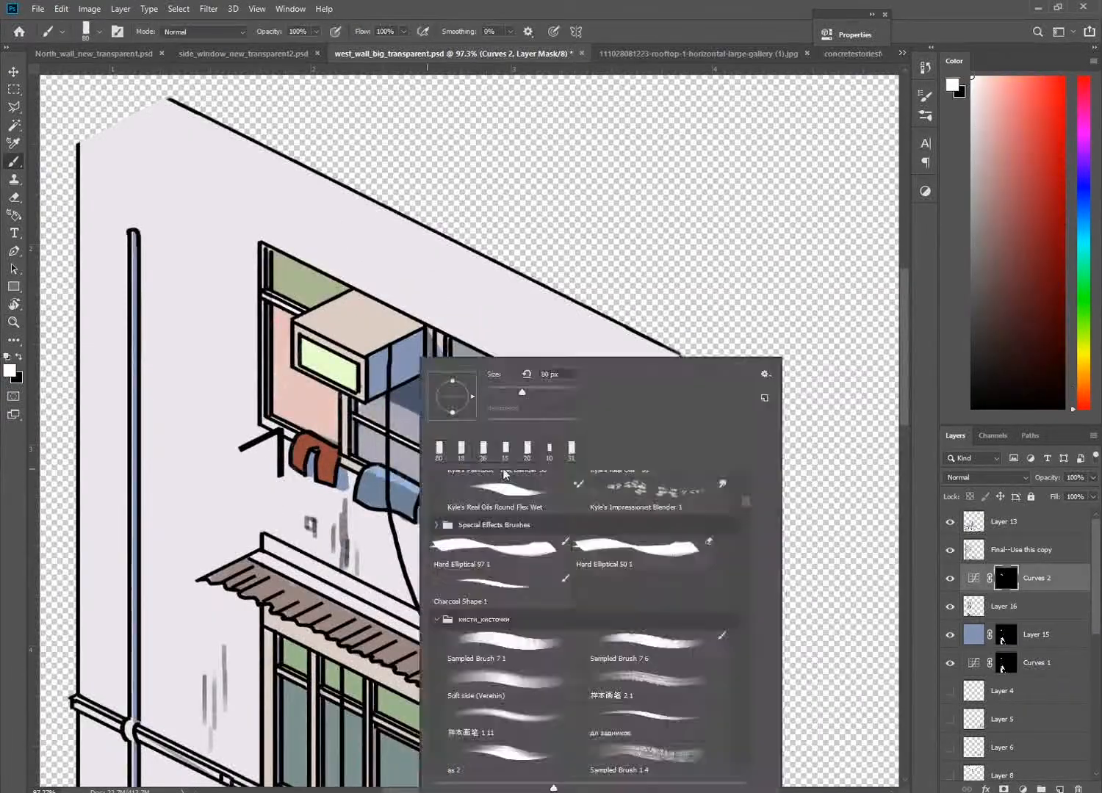
double_click(505, 474)
Paint white on the Curves 2 mask to brighten the upper window's laundry and sunlit panes, masking out stray strokes
mouse_move(308, 449)
mouse_down()
mouse_move(471, 496)
mouse_move(478, 450)
mouse_up()
mouse_move(308, 331)
mouse_down()
mouse_move(382, 316)
mouse_move(409, 324)
mouse_up()
key(ctrl+z)
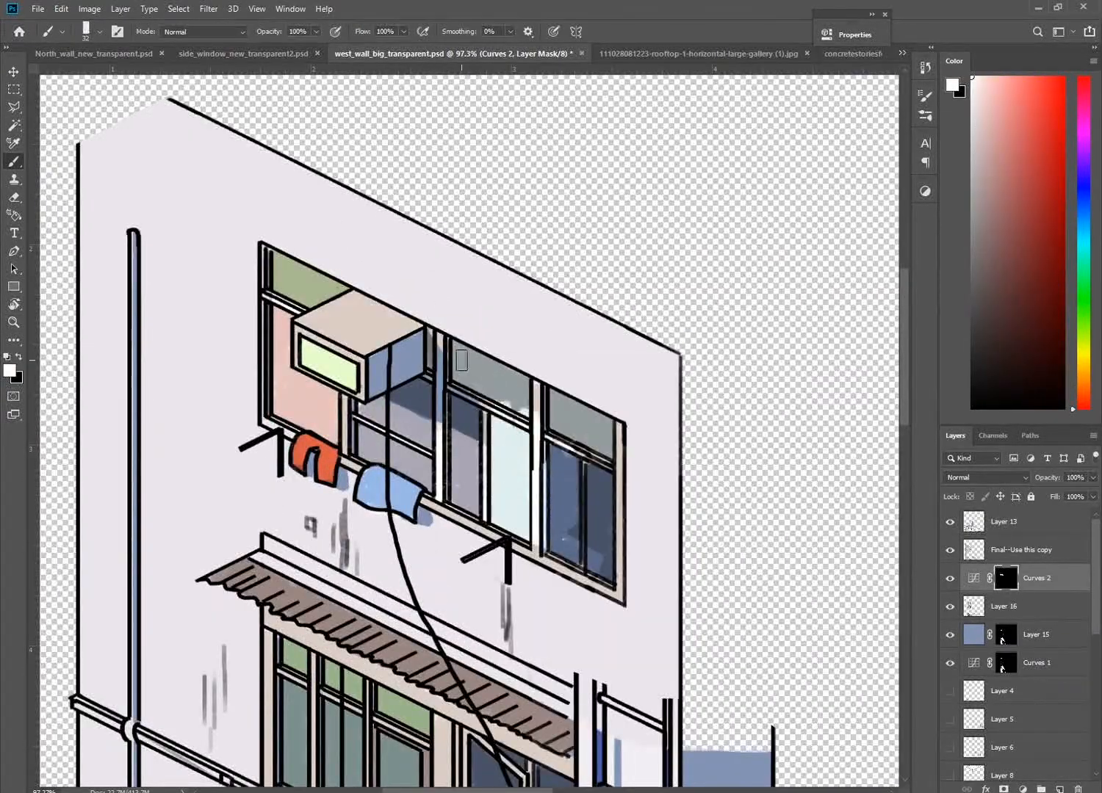
key(x)
drag(619, 496, 621, 451)
key(z)
mouse_move(621, 451)
mouse_down()
mouse_move(423, 413)
mouse_move(535, 503)
mouse_up()
key(b)
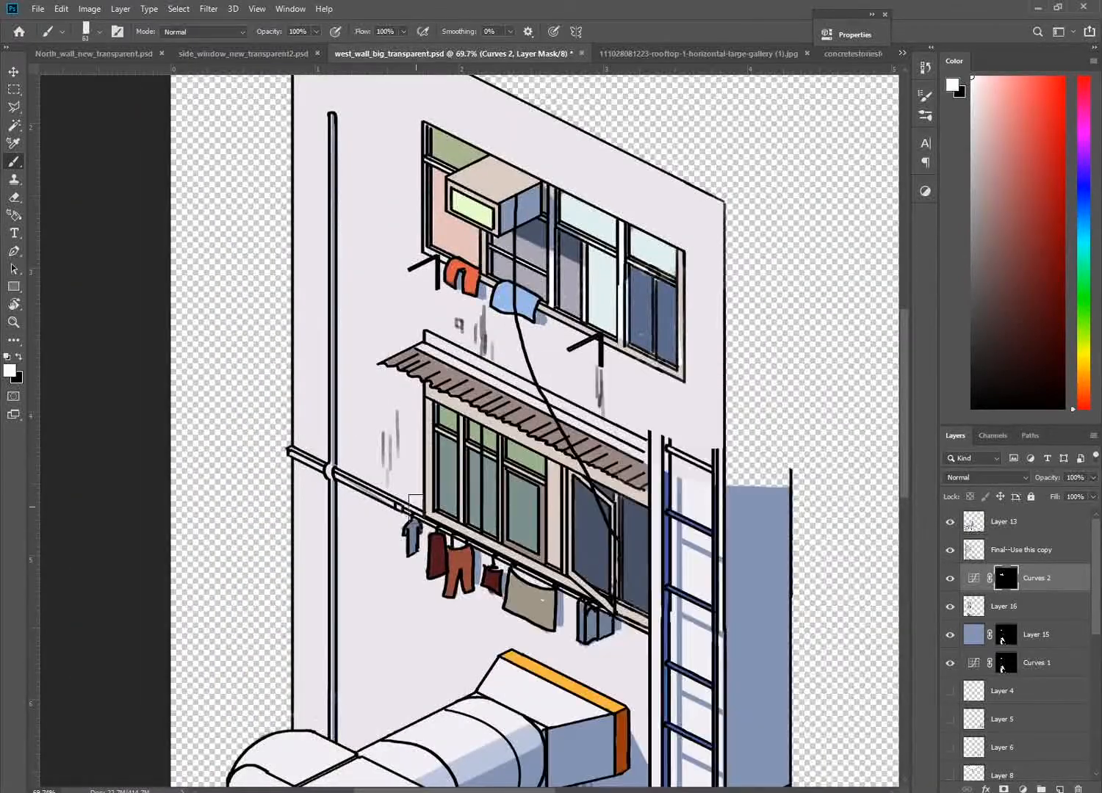
Brighten the corrugated awning and the sunlit panes and frame of the middle window on the Curves 2 mask, enlarging the brush as needed
key(z)
drag(446, 444, 514, 444)
mouse_move(402, 345)
mouse_down()
mouse_move(472, 634)
mouse_move(445, 367)
mouse_up()
right_click(501, 617)
key(z)
mouse_move(474, 413)
mouse_down()
mouse_move(325, 417)
mouse_move(453, 300)
mouse_move(394, 221)
mouse_move(423, 477)
mouse_move(551, 558)
mouse_up()
key(bracketright)
key(bracketright)
key(bracketright)
key(bracketright)
mouse_move(566, 543)
mouse_down()
mouse_move(647, 433)
mouse_move(639, 602)
mouse_up()
right_click(623, 602)
Brighten the row of laundry below the middle window by painting white on the Curves 2 mask
key(z)
drag(681, 499, 514, 441)
key(b)
drag(366, 444, 272, 432)
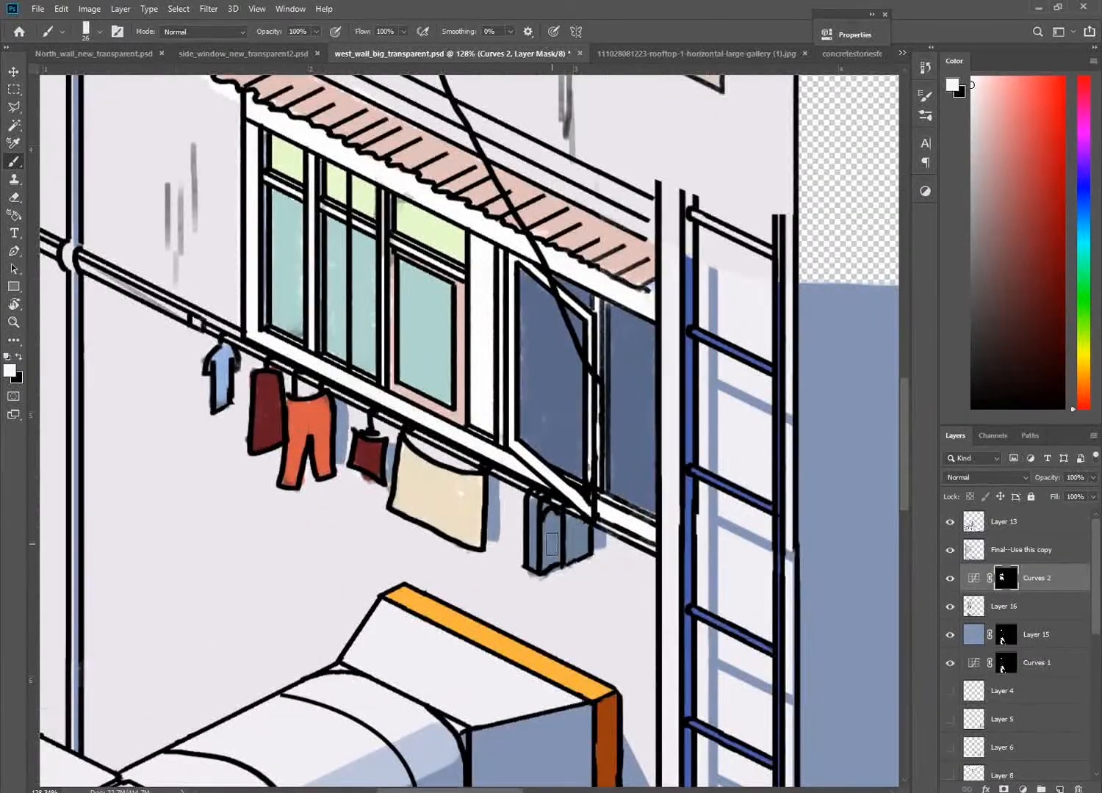
Paint white on the Curves 2 mask to brighten the sunlit parts of the lower awning and the small awning between the ducts
key(z)
mouse_move(711, 633)
mouse_down()
mouse_move(458, 428)
mouse_move(492, 427)
mouse_up()
mouse_move(321, 580)
mouse_down()
mouse_move(348, 503)
mouse_move(470, 514)
mouse_up()
drag(475, 415, 505, 354)
right_click(505, 354)
drag(140, 301, 213, 331)
key(z)
drag(617, 443, 470, 444)
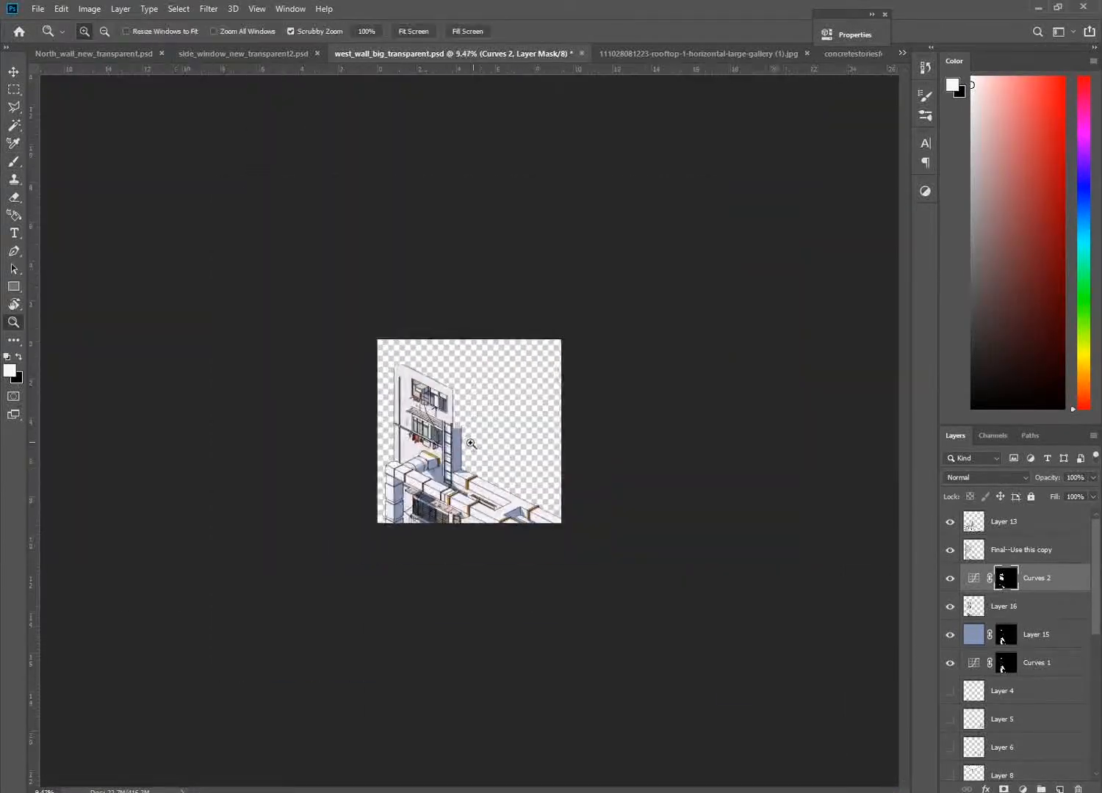
drag(514, 503, 610, 502)
mouse_move(283, 470)
mouse_down()
mouse_move(400, 530)
mouse_move(301, 485)
mouse_up()
drag(404, 514, 268, 425)
key(z)
mouse_move(514, 365)
mouse_down()
mouse_move(421, 365)
mouse_move(567, 376)
mouse_up()
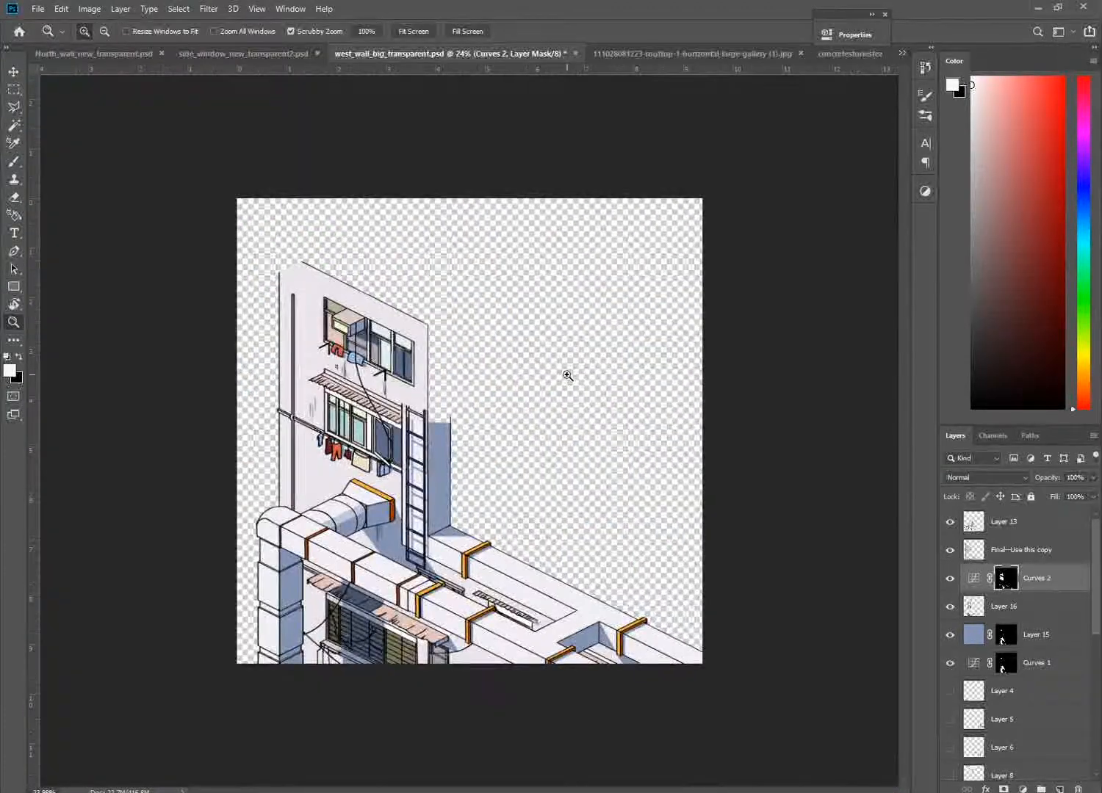